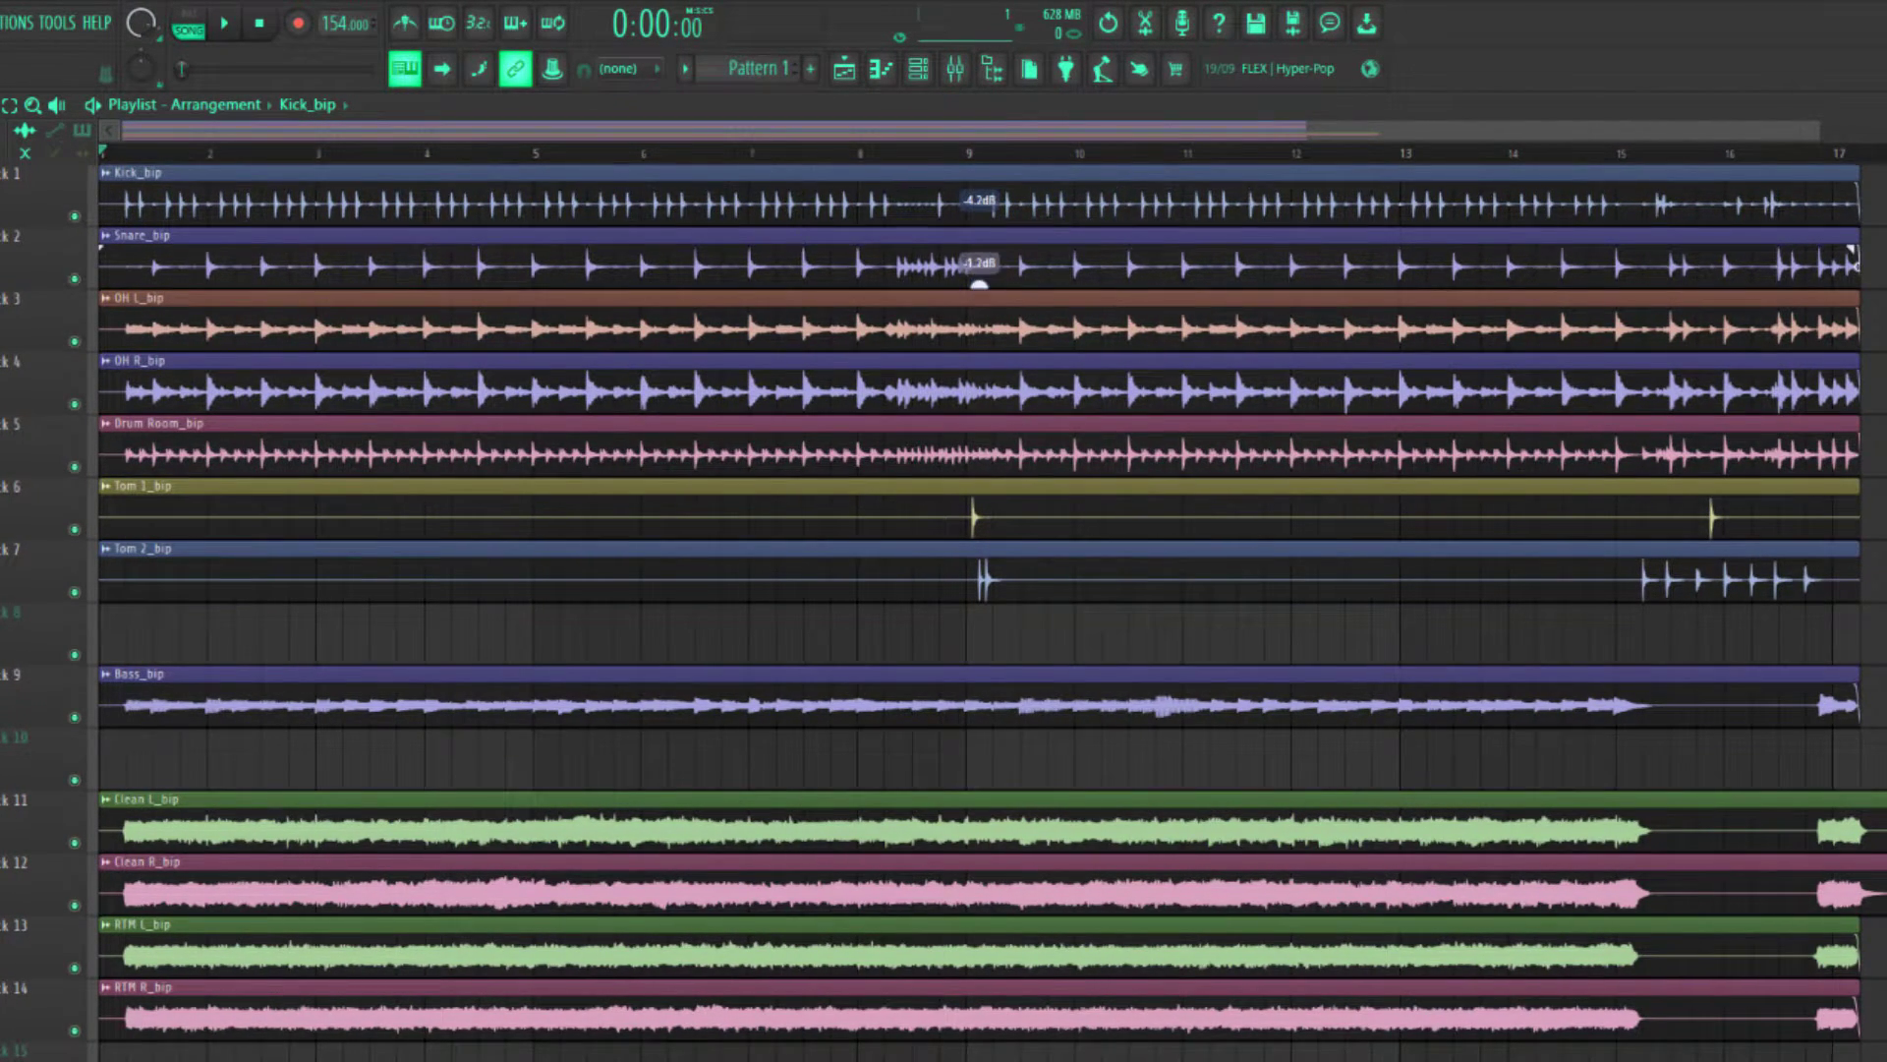
# Lower the OH L_bip clip's volume to -2.1 dB in the playlist.
pyautogui.moveTo(979, 347); pyautogui.dragTo(980, 435)
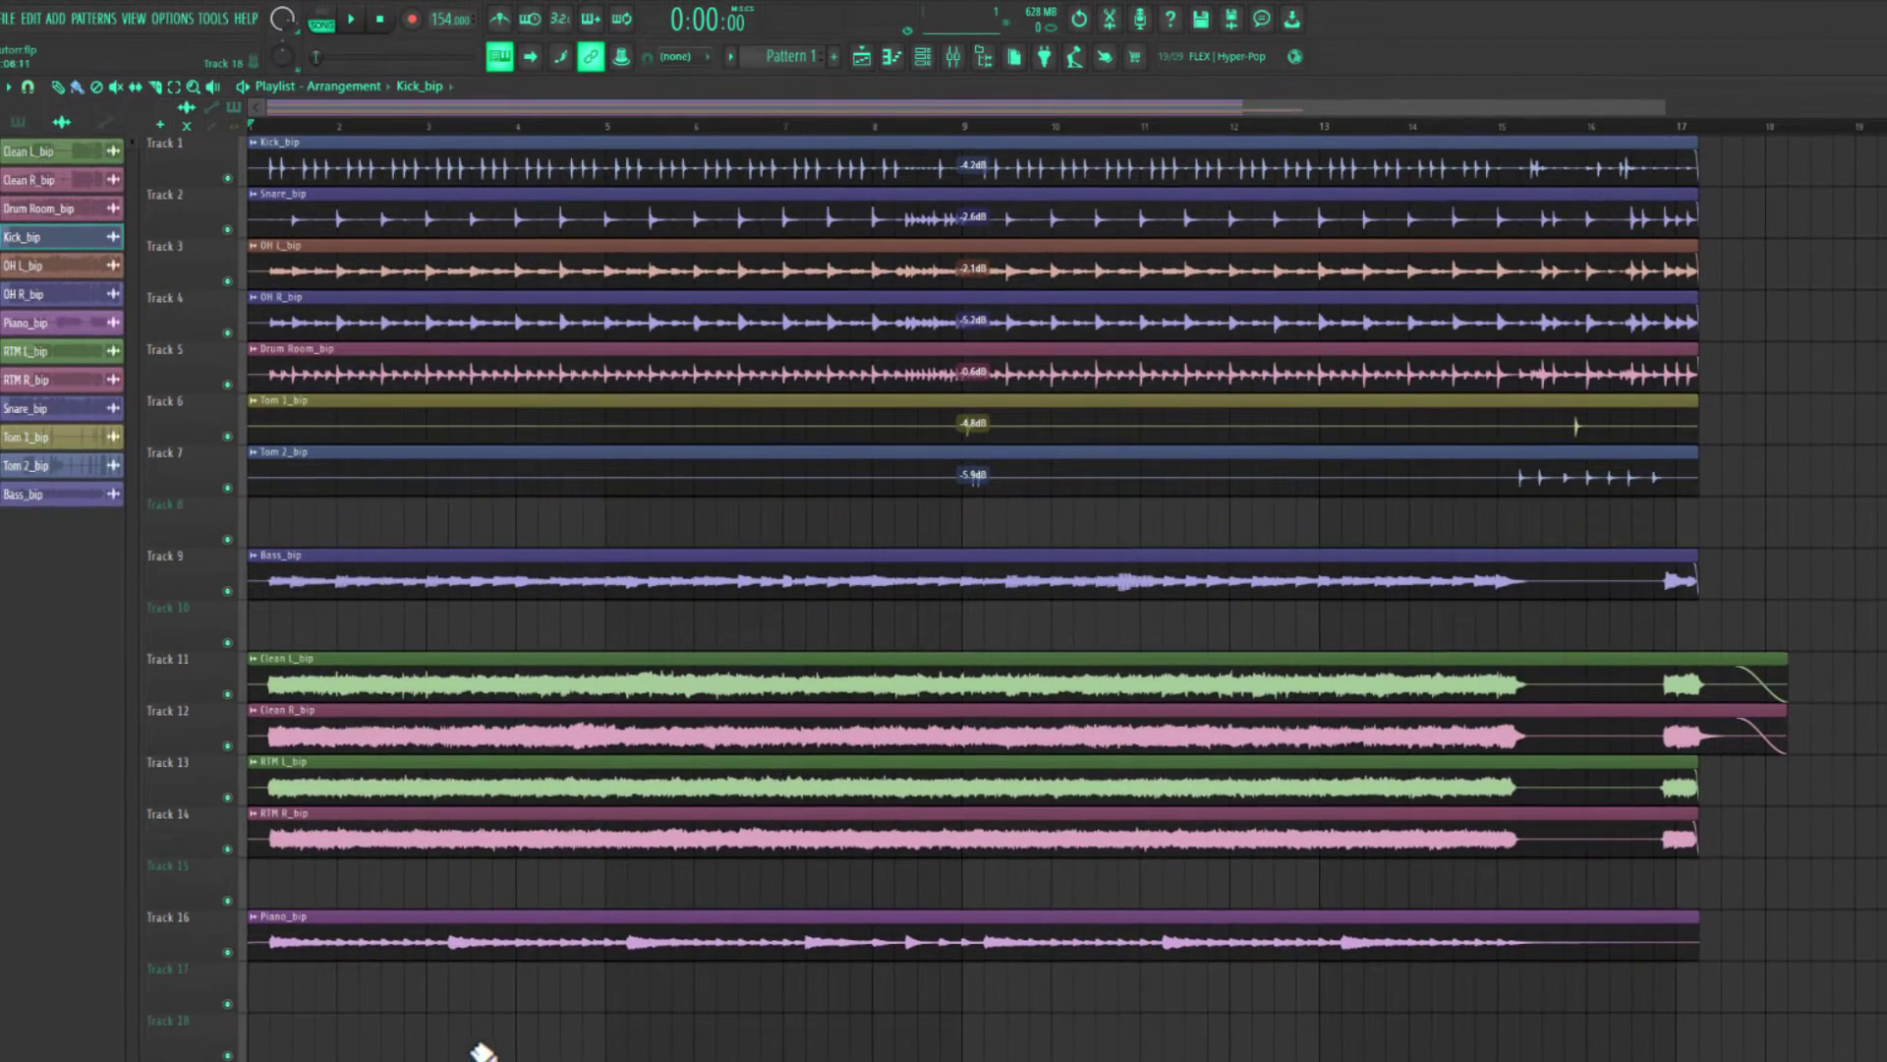
# Solo and play the kick track, and assign the Kick_bip clip to a free mixer track.
pyautogui.moveTo(482, 1051)
pyautogui.mouseDown()
pyautogui.moveTo(433, 417)
pyautogui.moveTo(353, 222)
pyautogui.mouseUp()
pyautogui.click(270, 125)
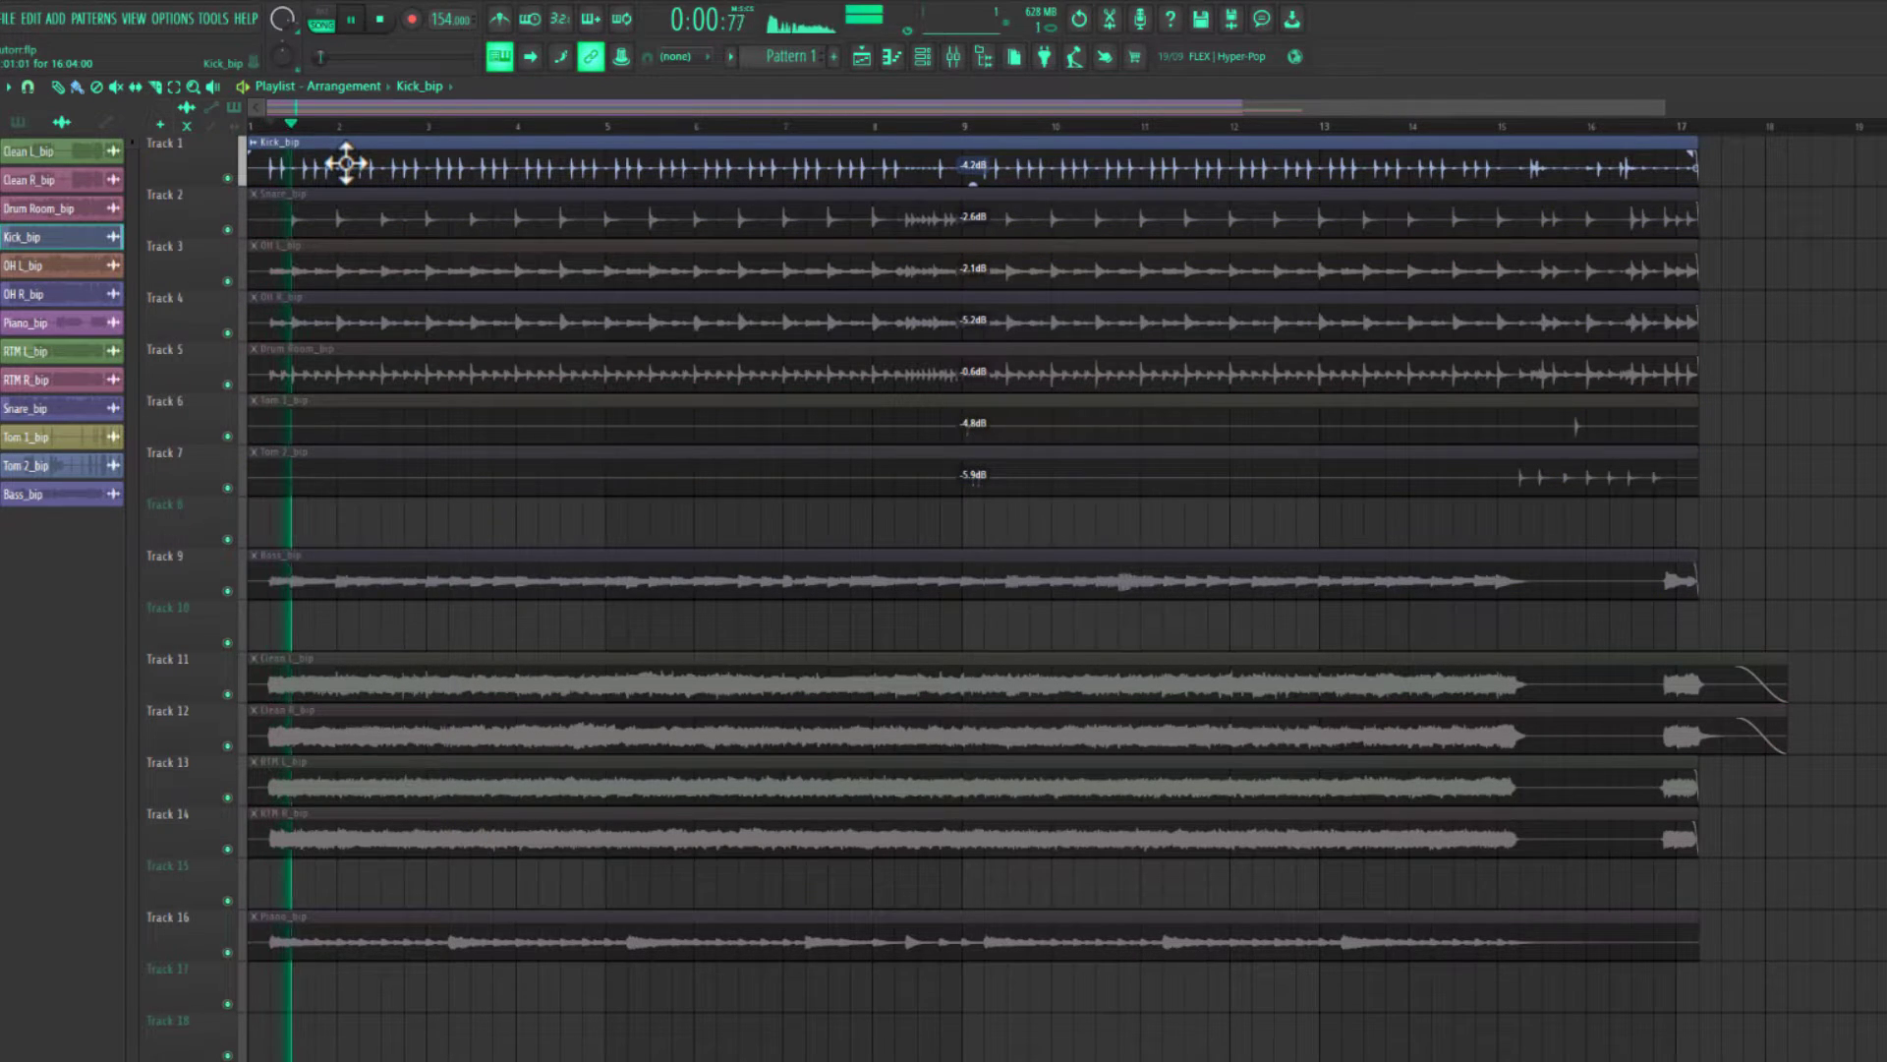
pyautogui.doubleClick(428, 162)
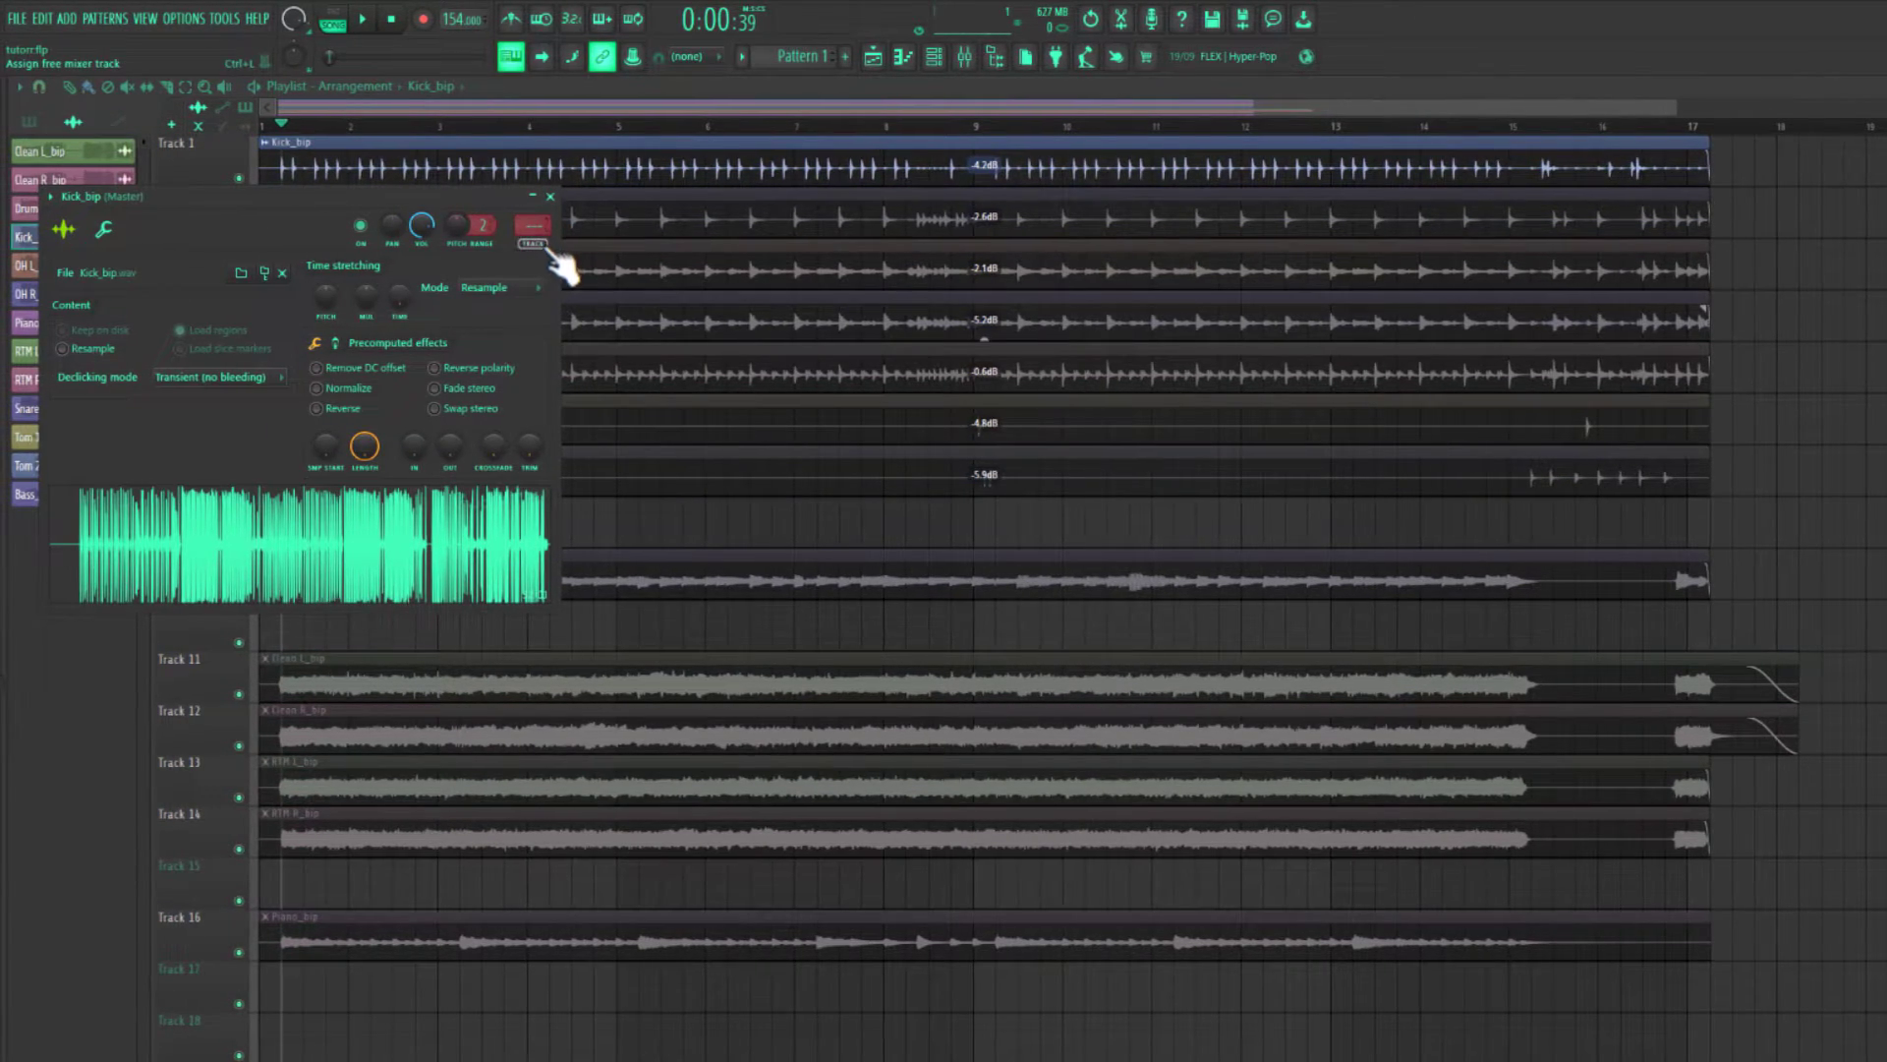
pyautogui.click(535, 241)
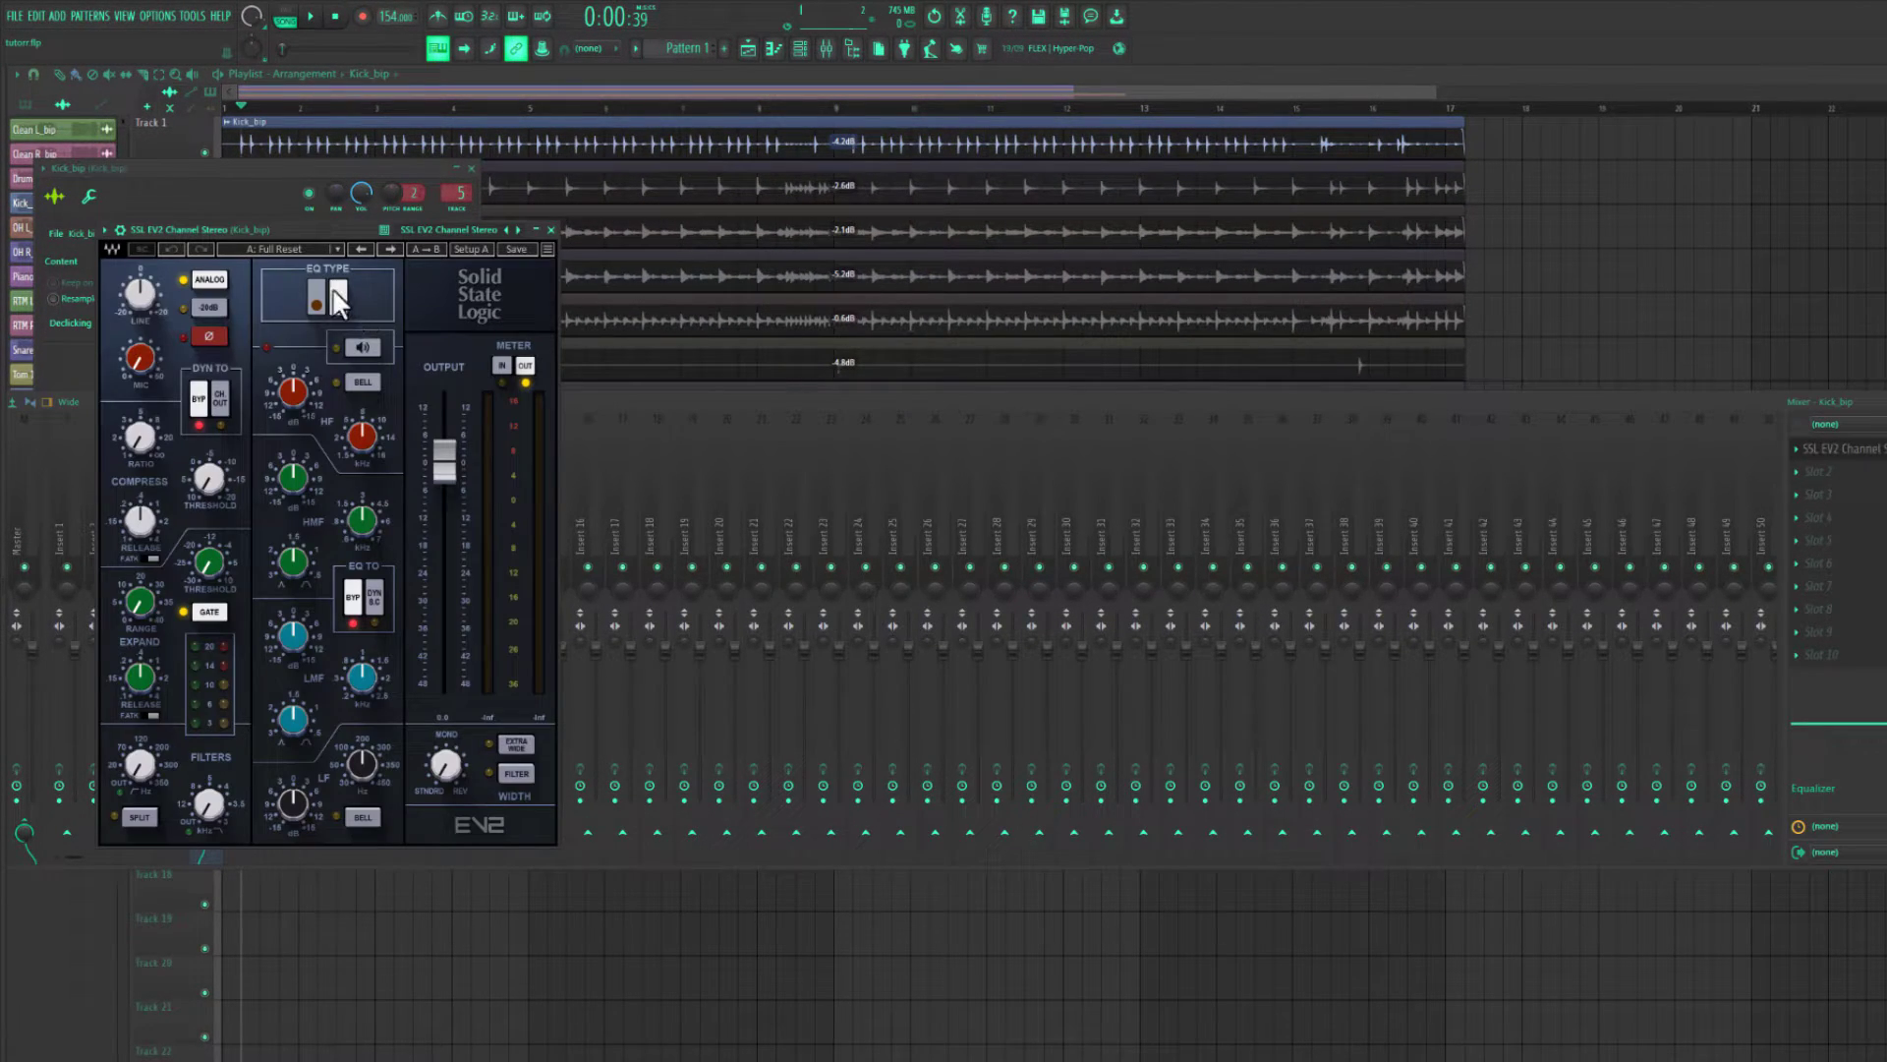
# Play the whole arrangement unsoloed, stop it, and solo the kick track again.
pyautogui.moveTo(311, 232); pyautogui.dragTo(631, 234)
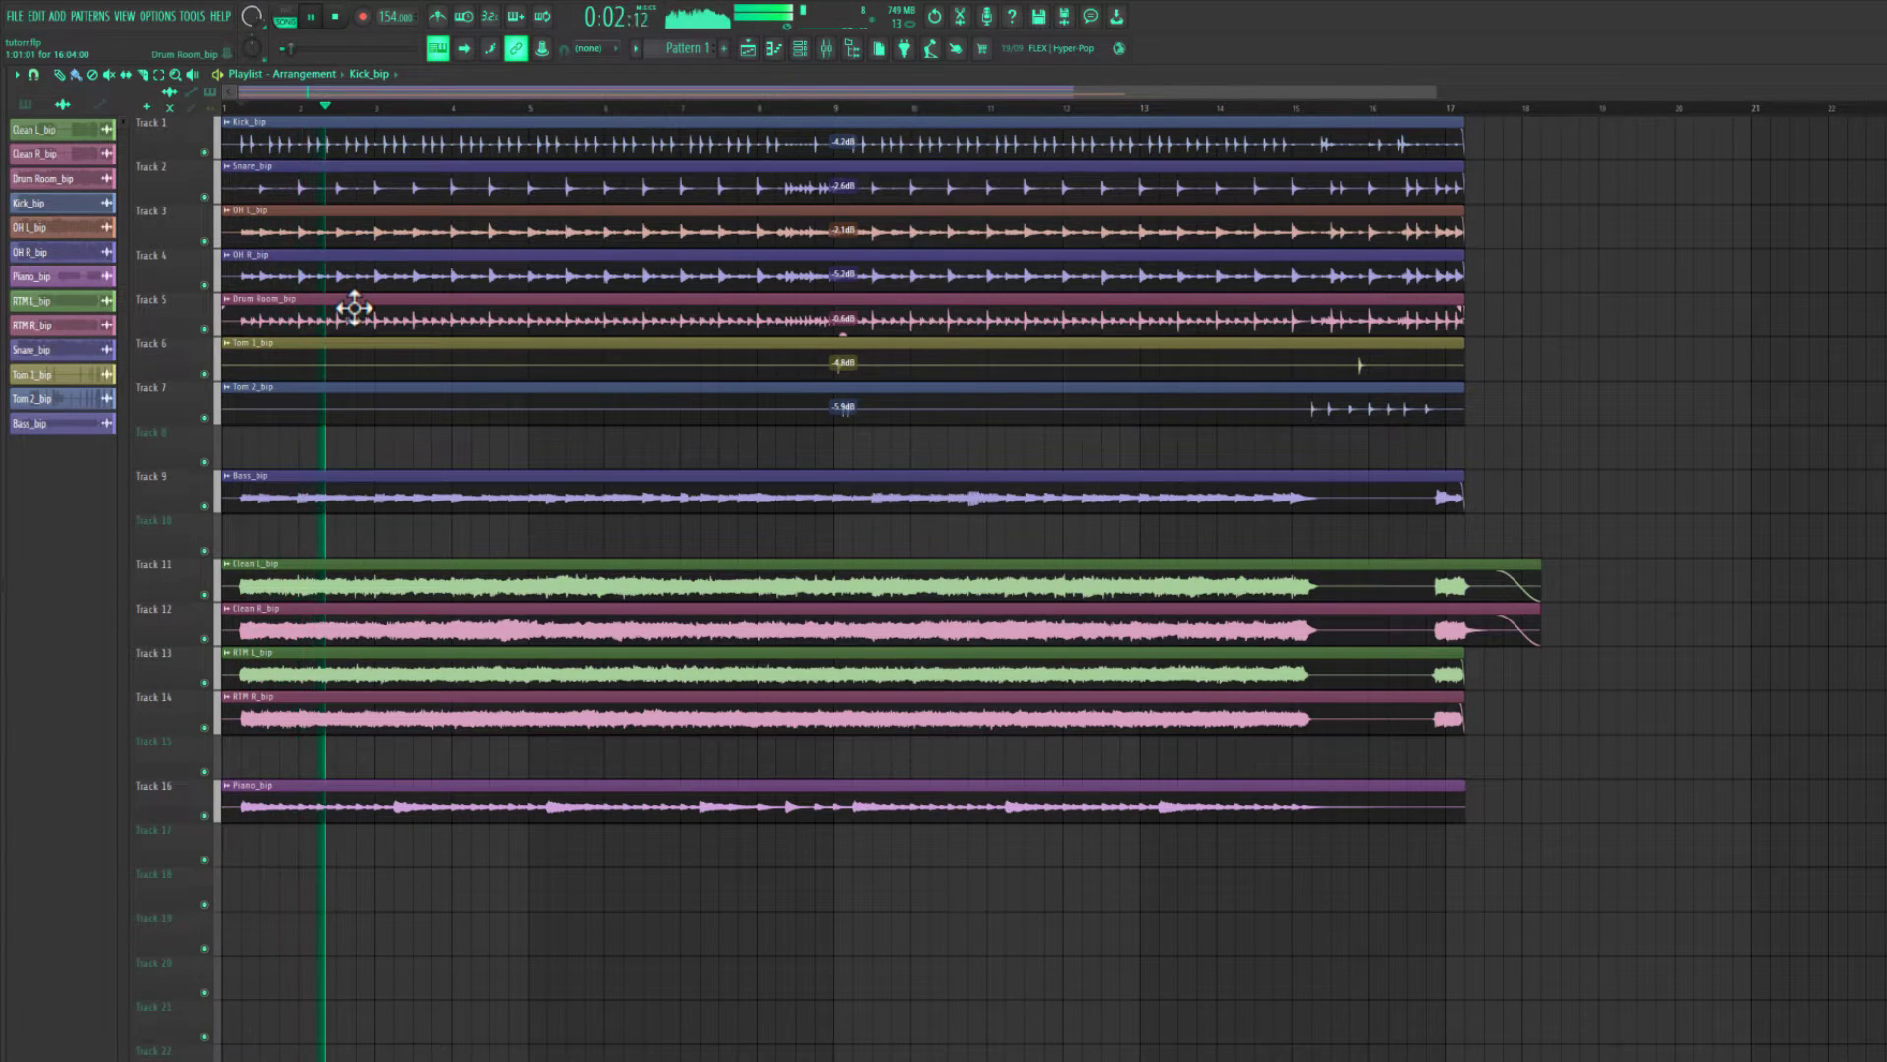
pyautogui.press('space')
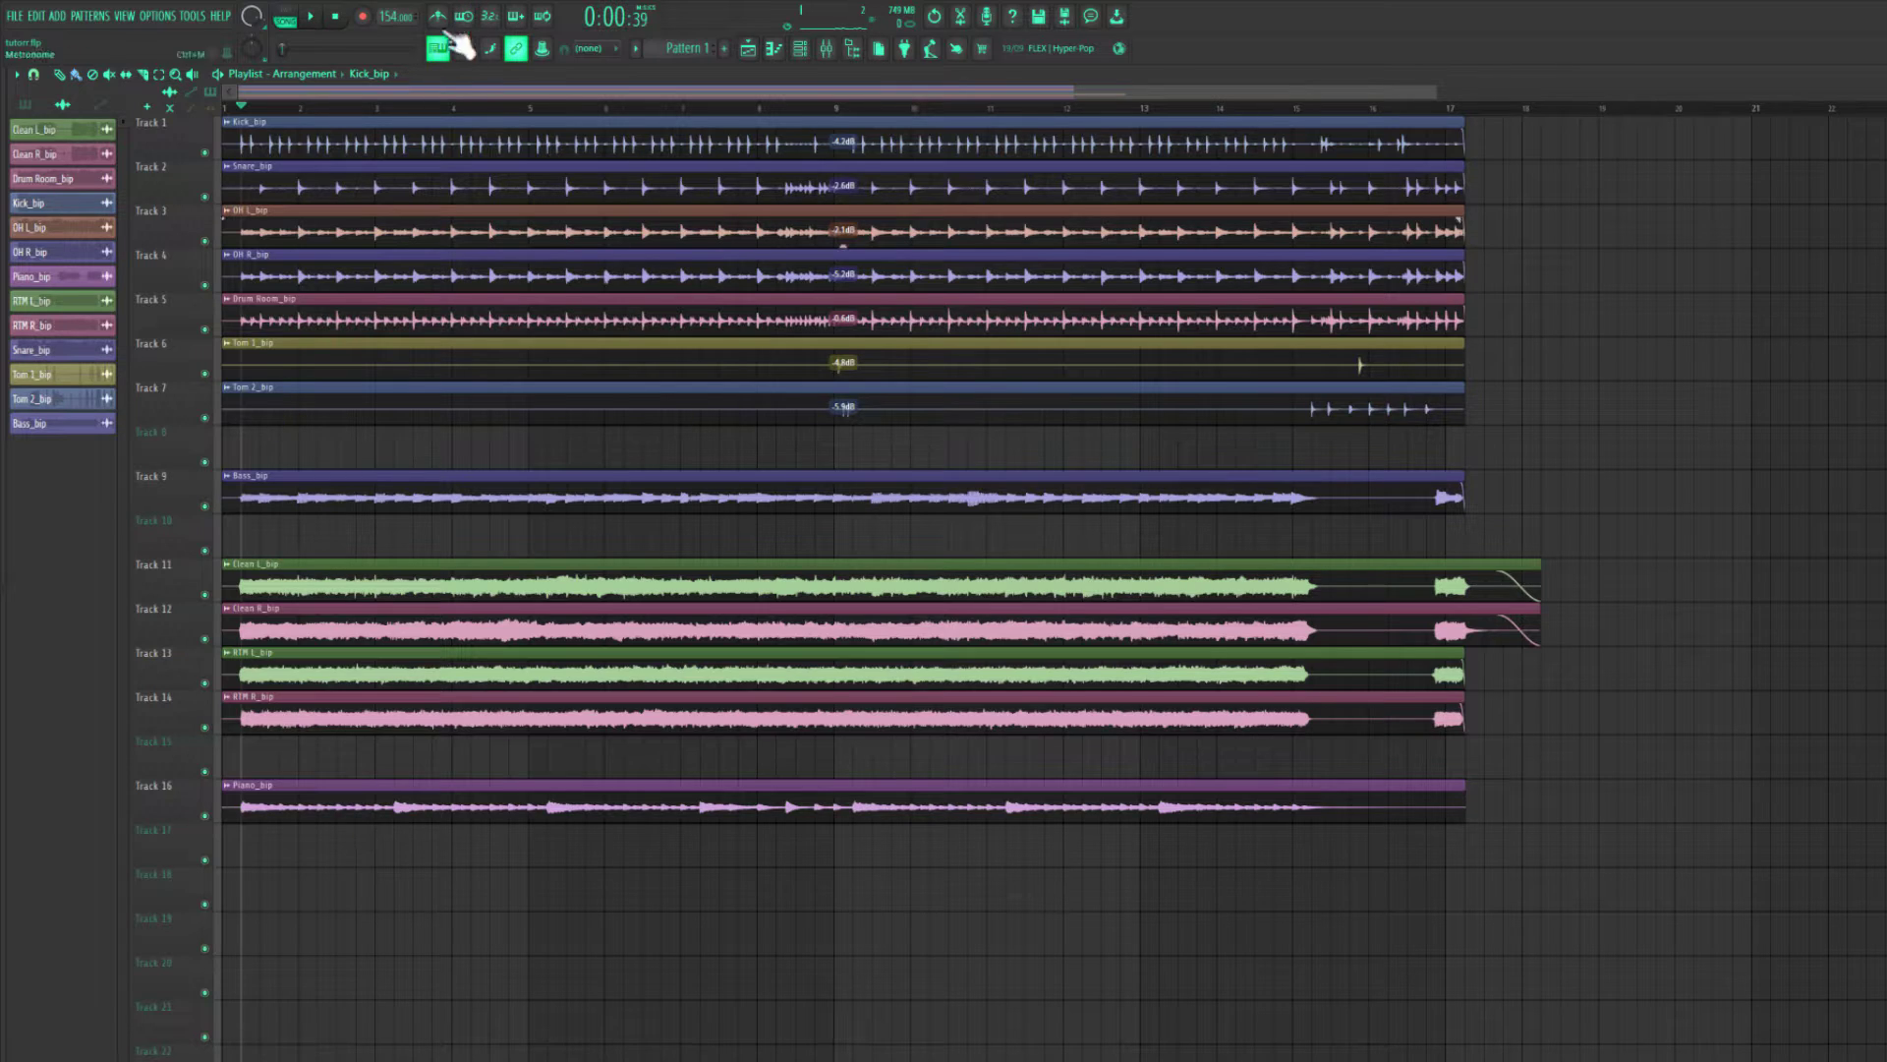
pyautogui.moveTo(423, 855)
pyautogui.mouseDown()
pyautogui.moveTo(438, 569)
pyautogui.moveTo(409, 261)
pyautogui.moveTo(384, 199)
pyautogui.mouseUp()
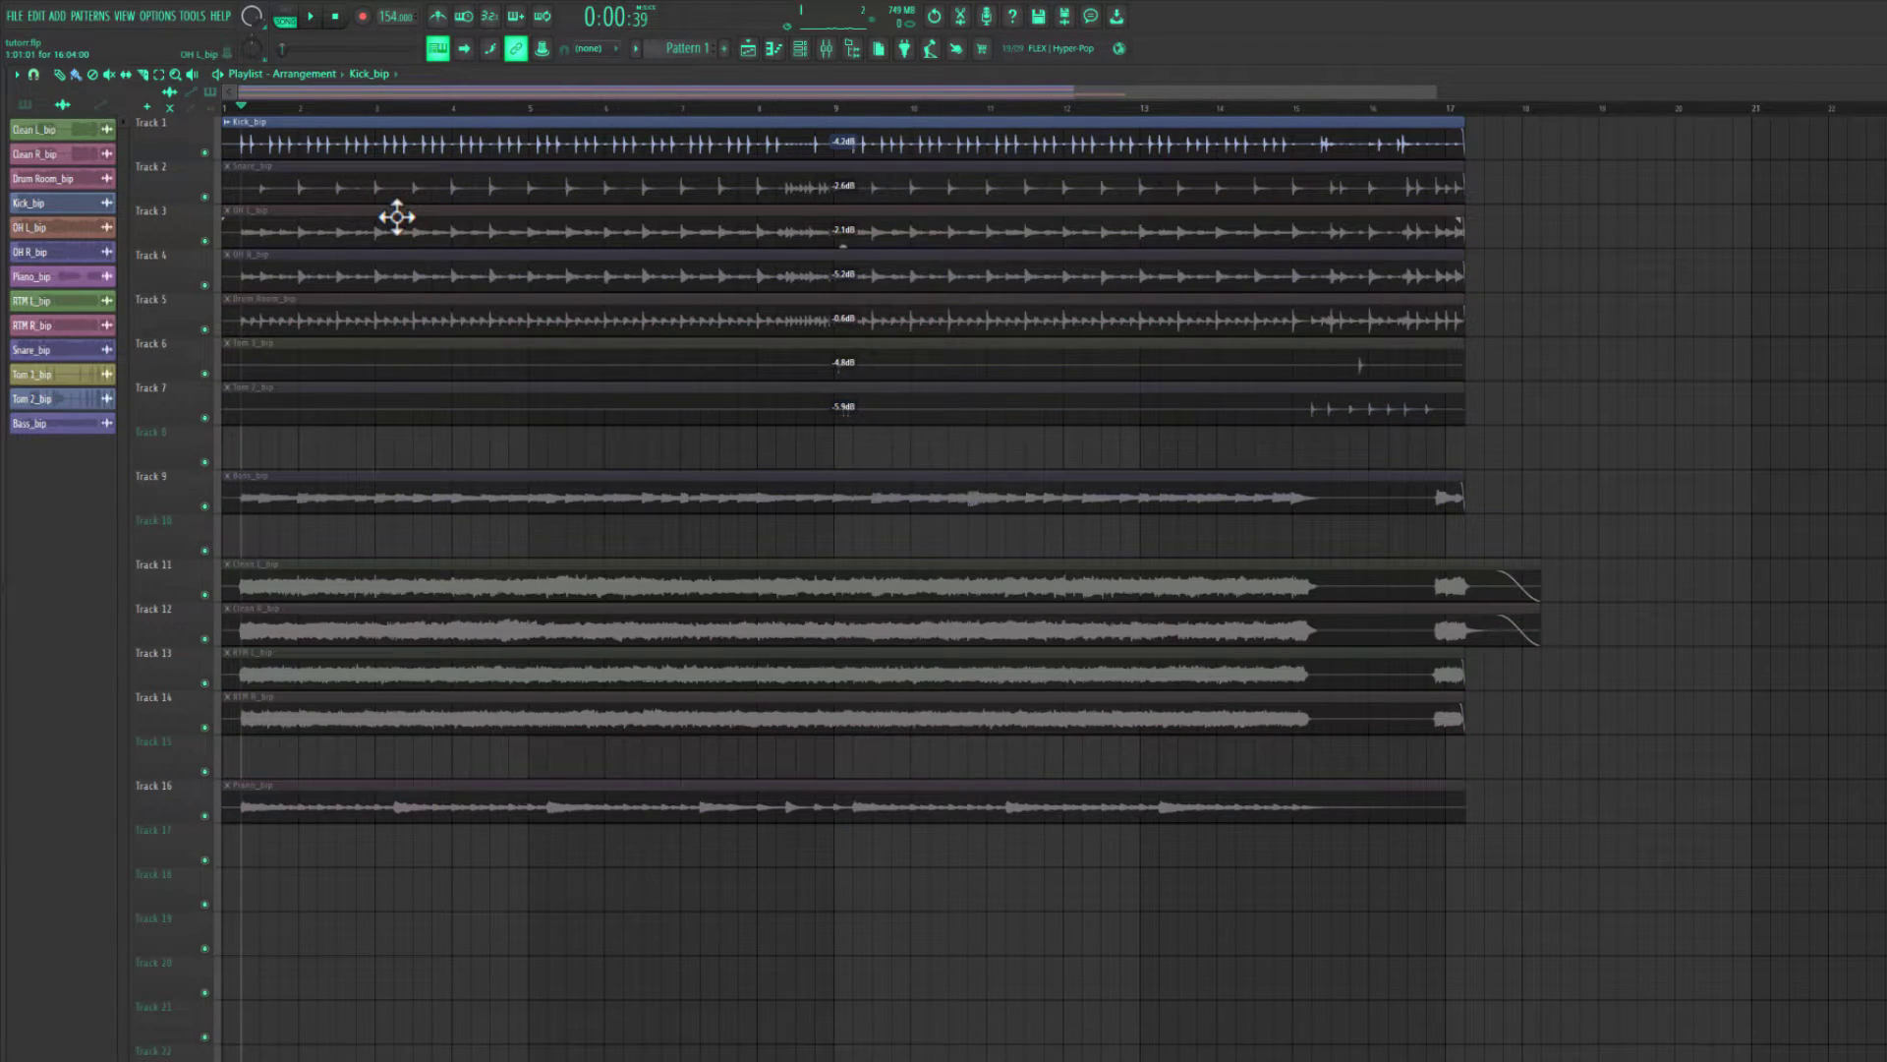
# On the Kick_bip mixer track's SSL EV2, switch on the dynamics and gate the playing kick with raised expander threshold and range.
pyautogui.press('F9')
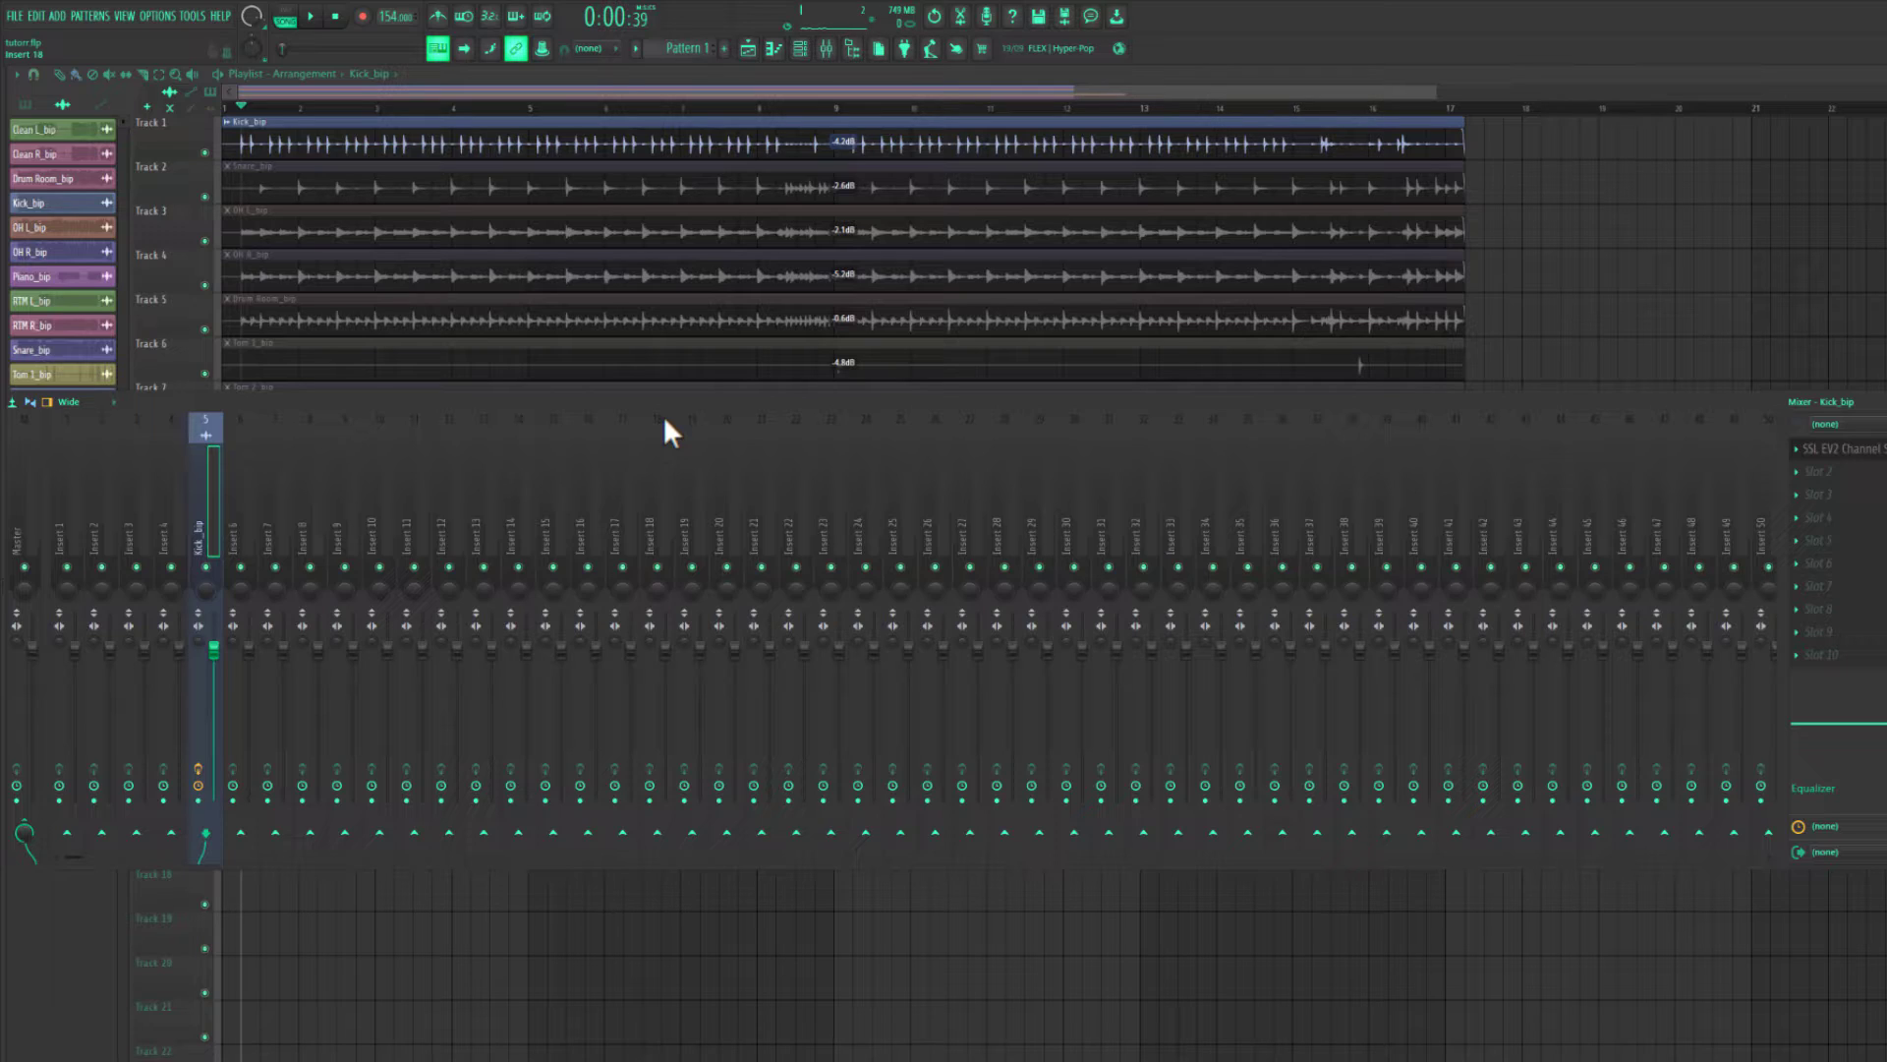
pyautogui.press('space')
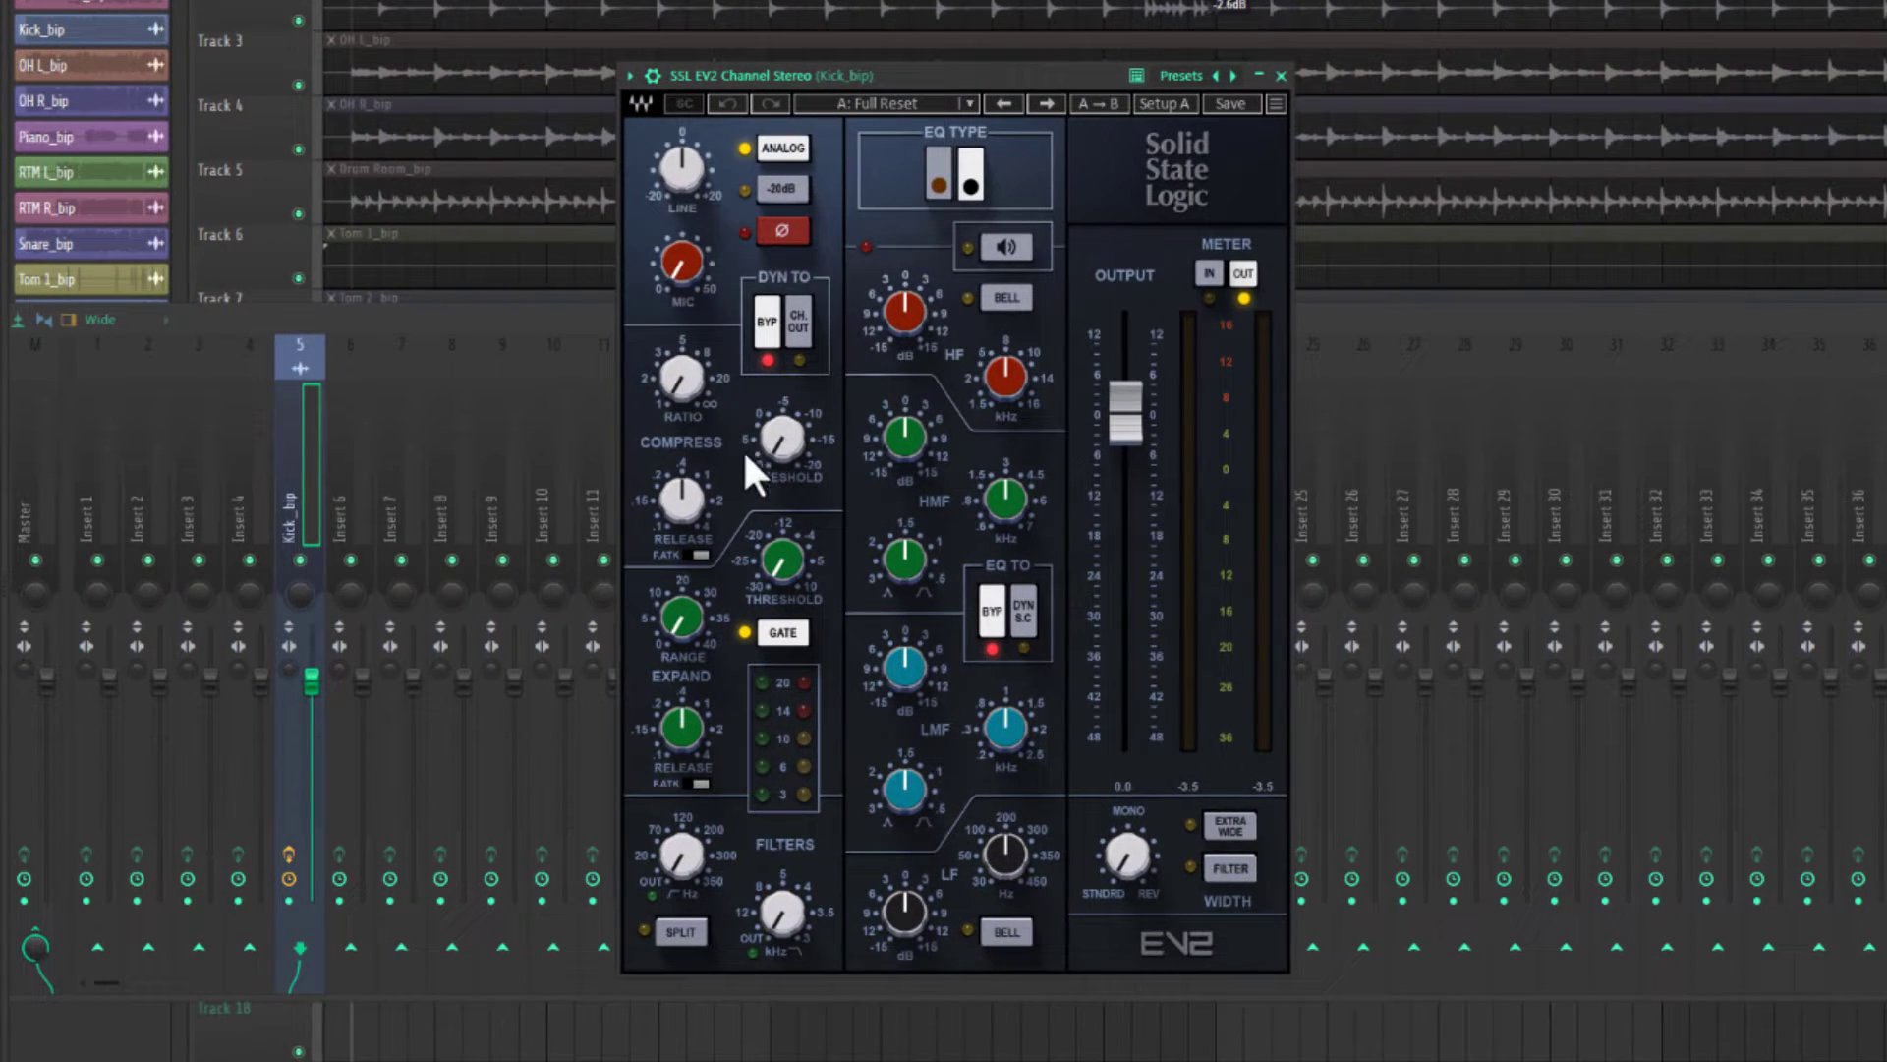
pyautogui.moveTo(780, 578); pyautogui.dragTo(780, 575)
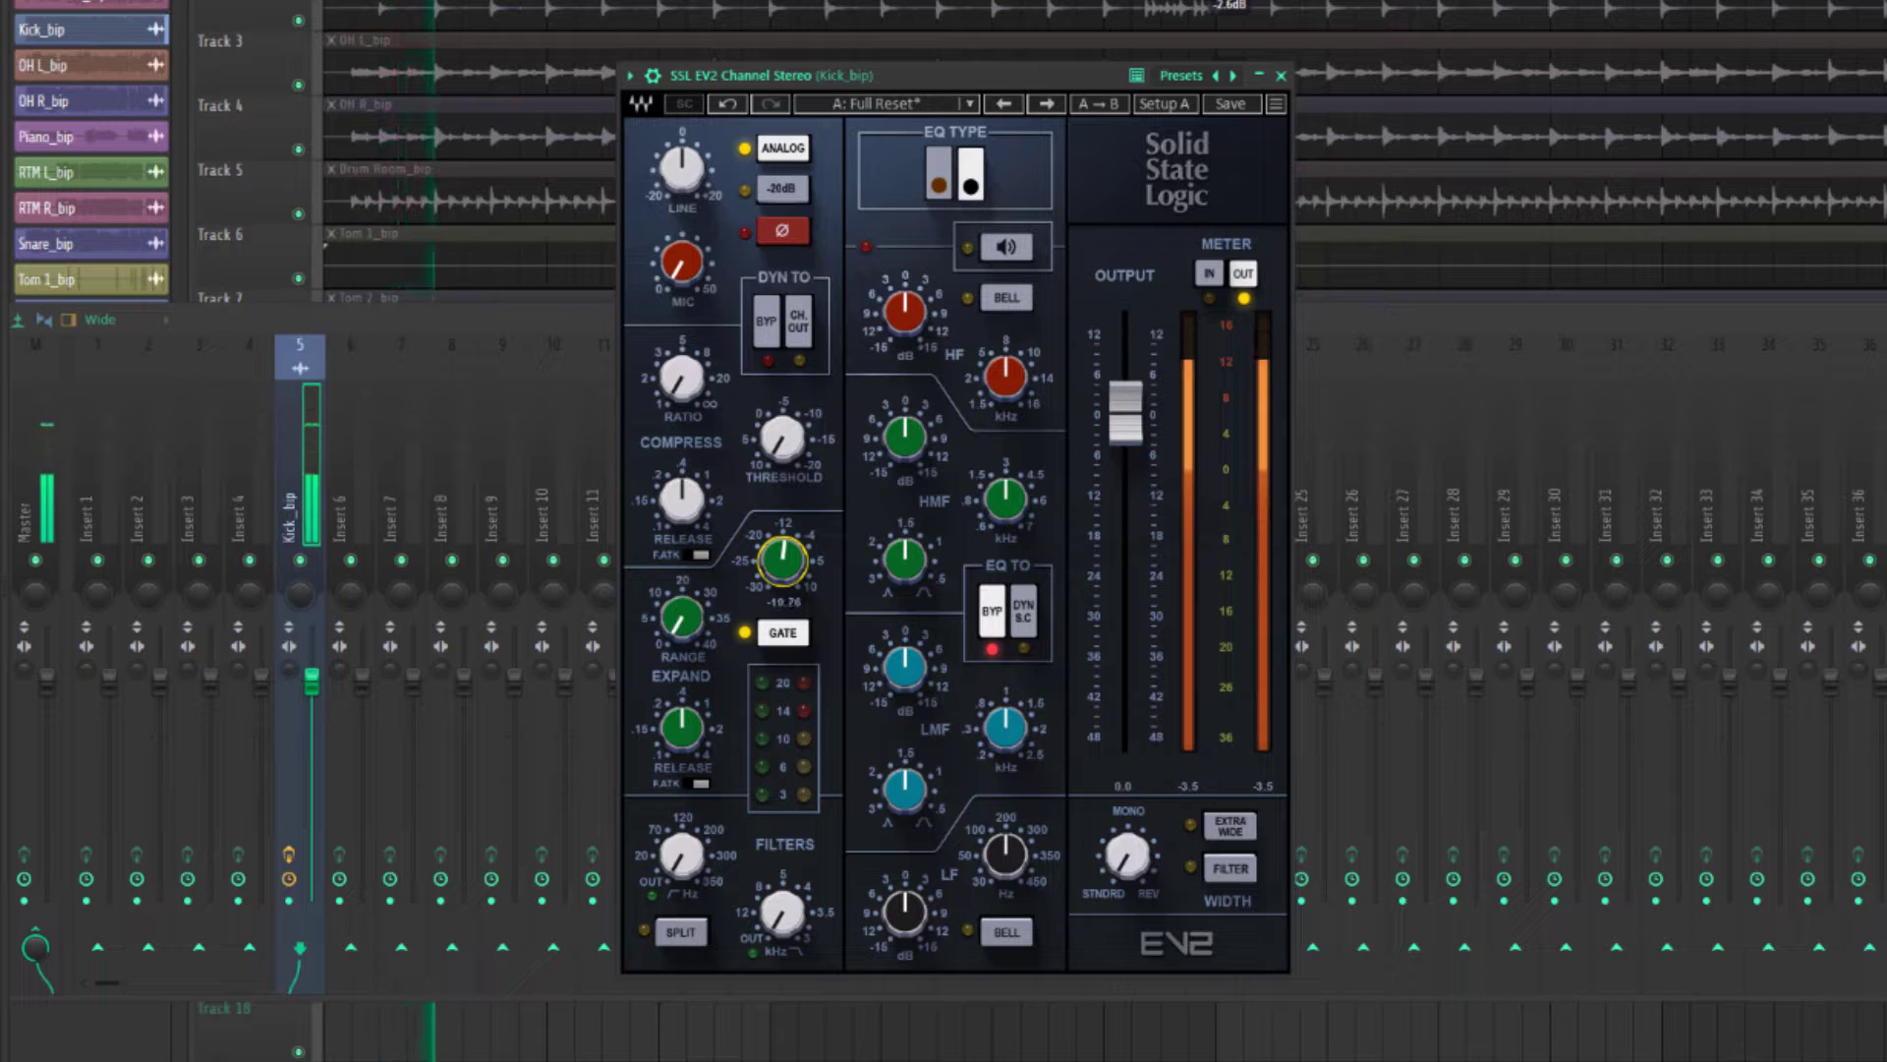
pyautogui.moveTo(684, 629); pyautogui.dragTo(676, 645)
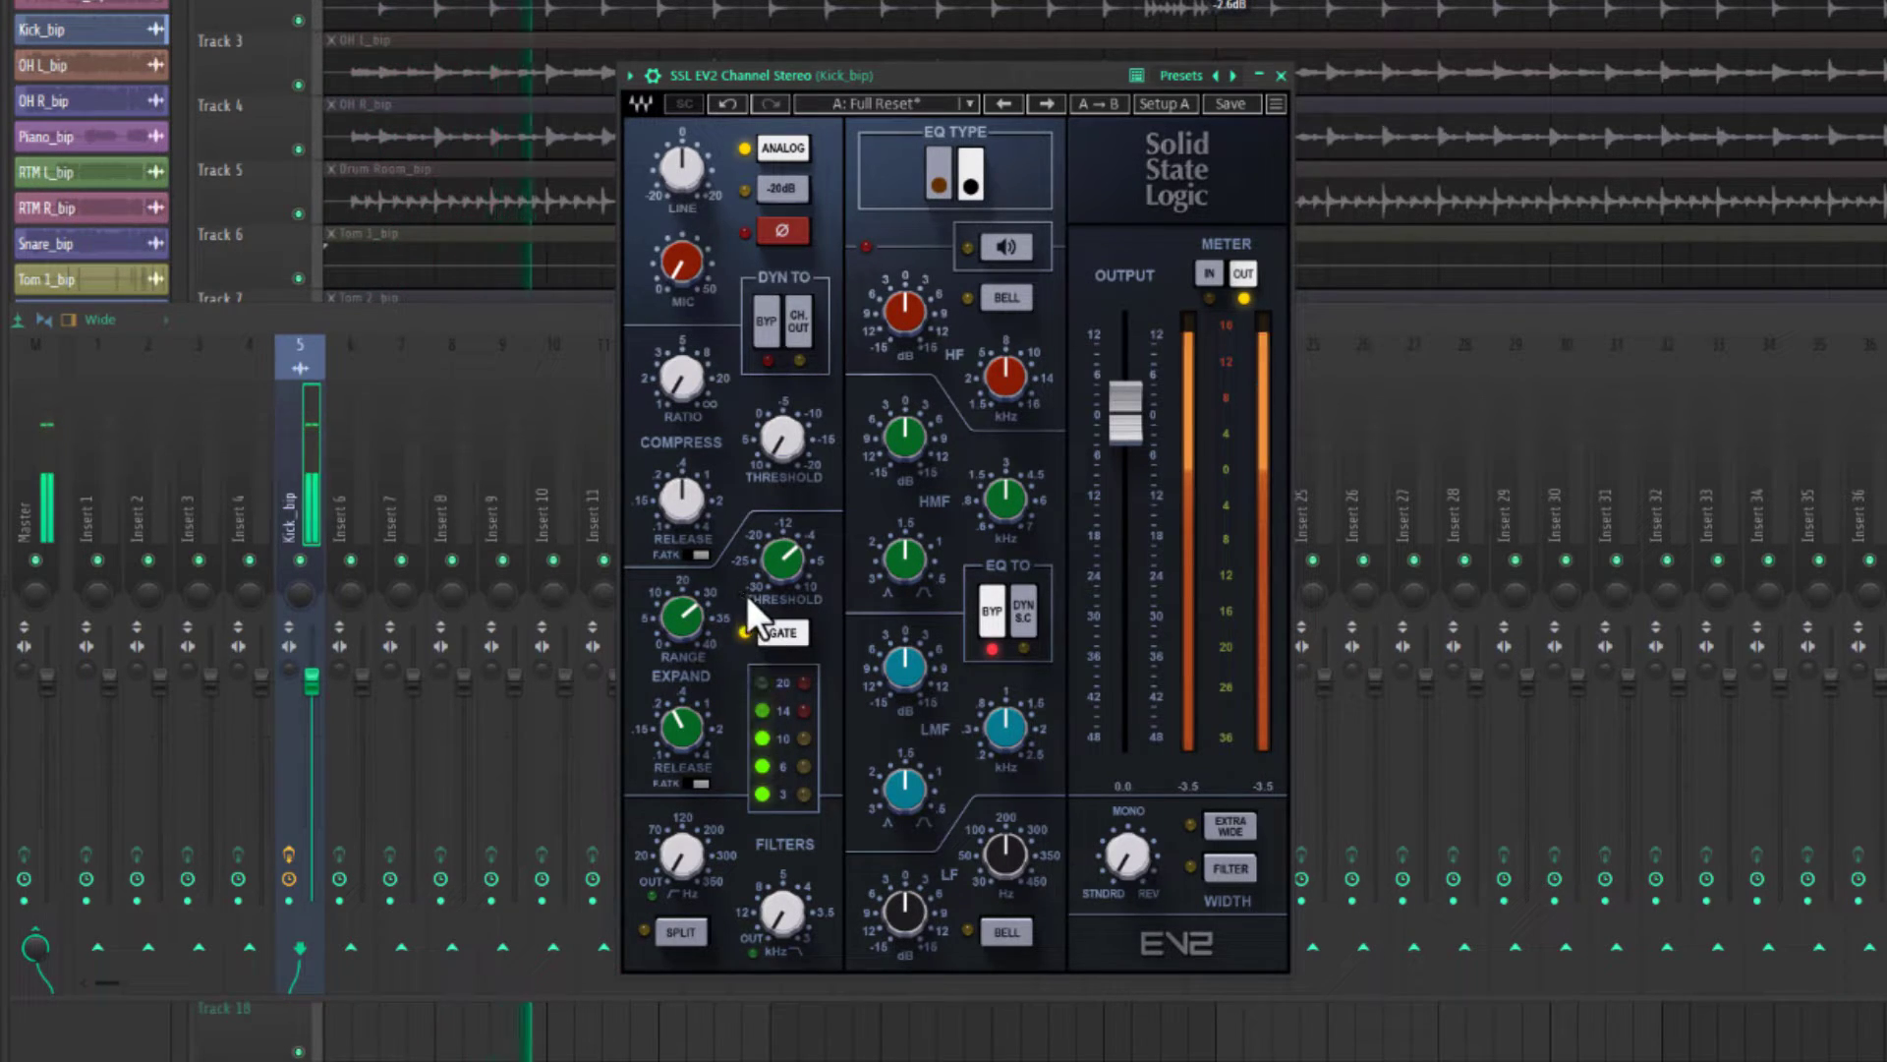
pyautogui.press('space')
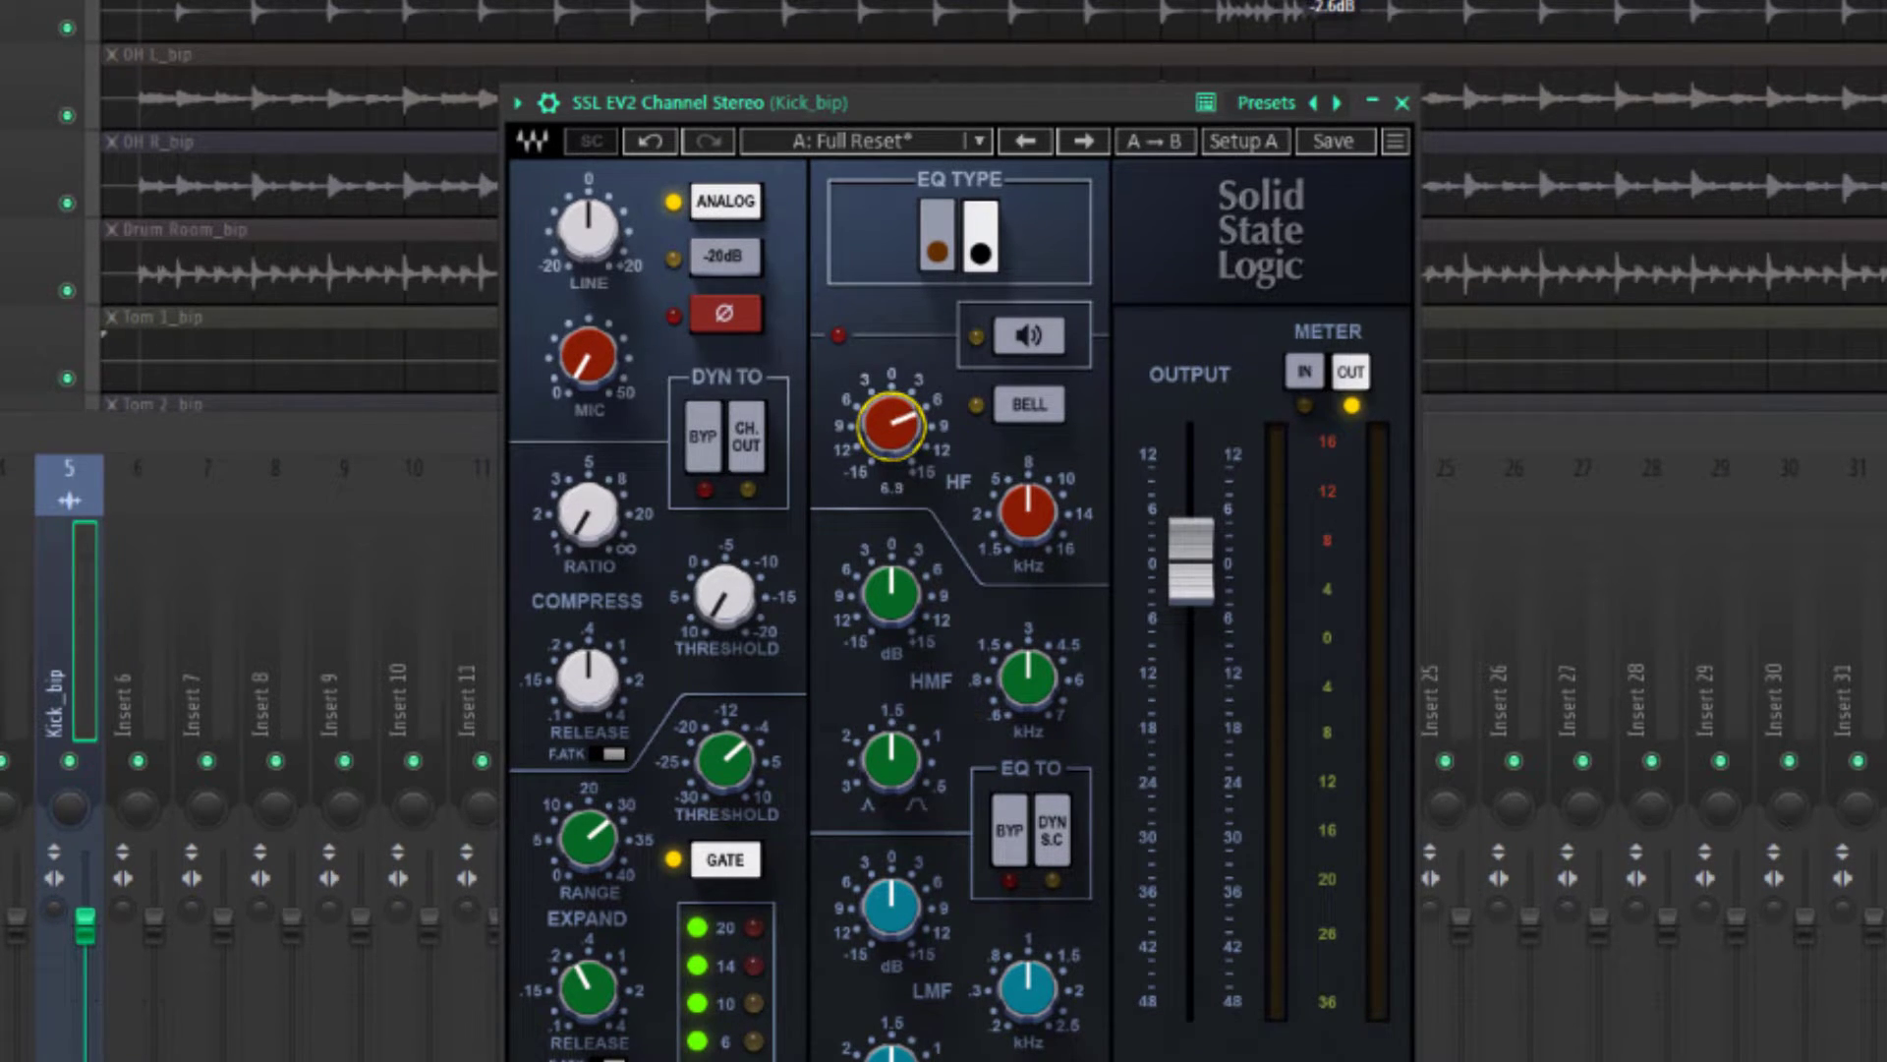
# Boost the kick's HF band in the SSL EV2 equalizer, sweeping to a frequency of about 5.86 kHz by ear.
pyautogui.moveTo(880, 442); pyautogui.dragTo(880, 438)
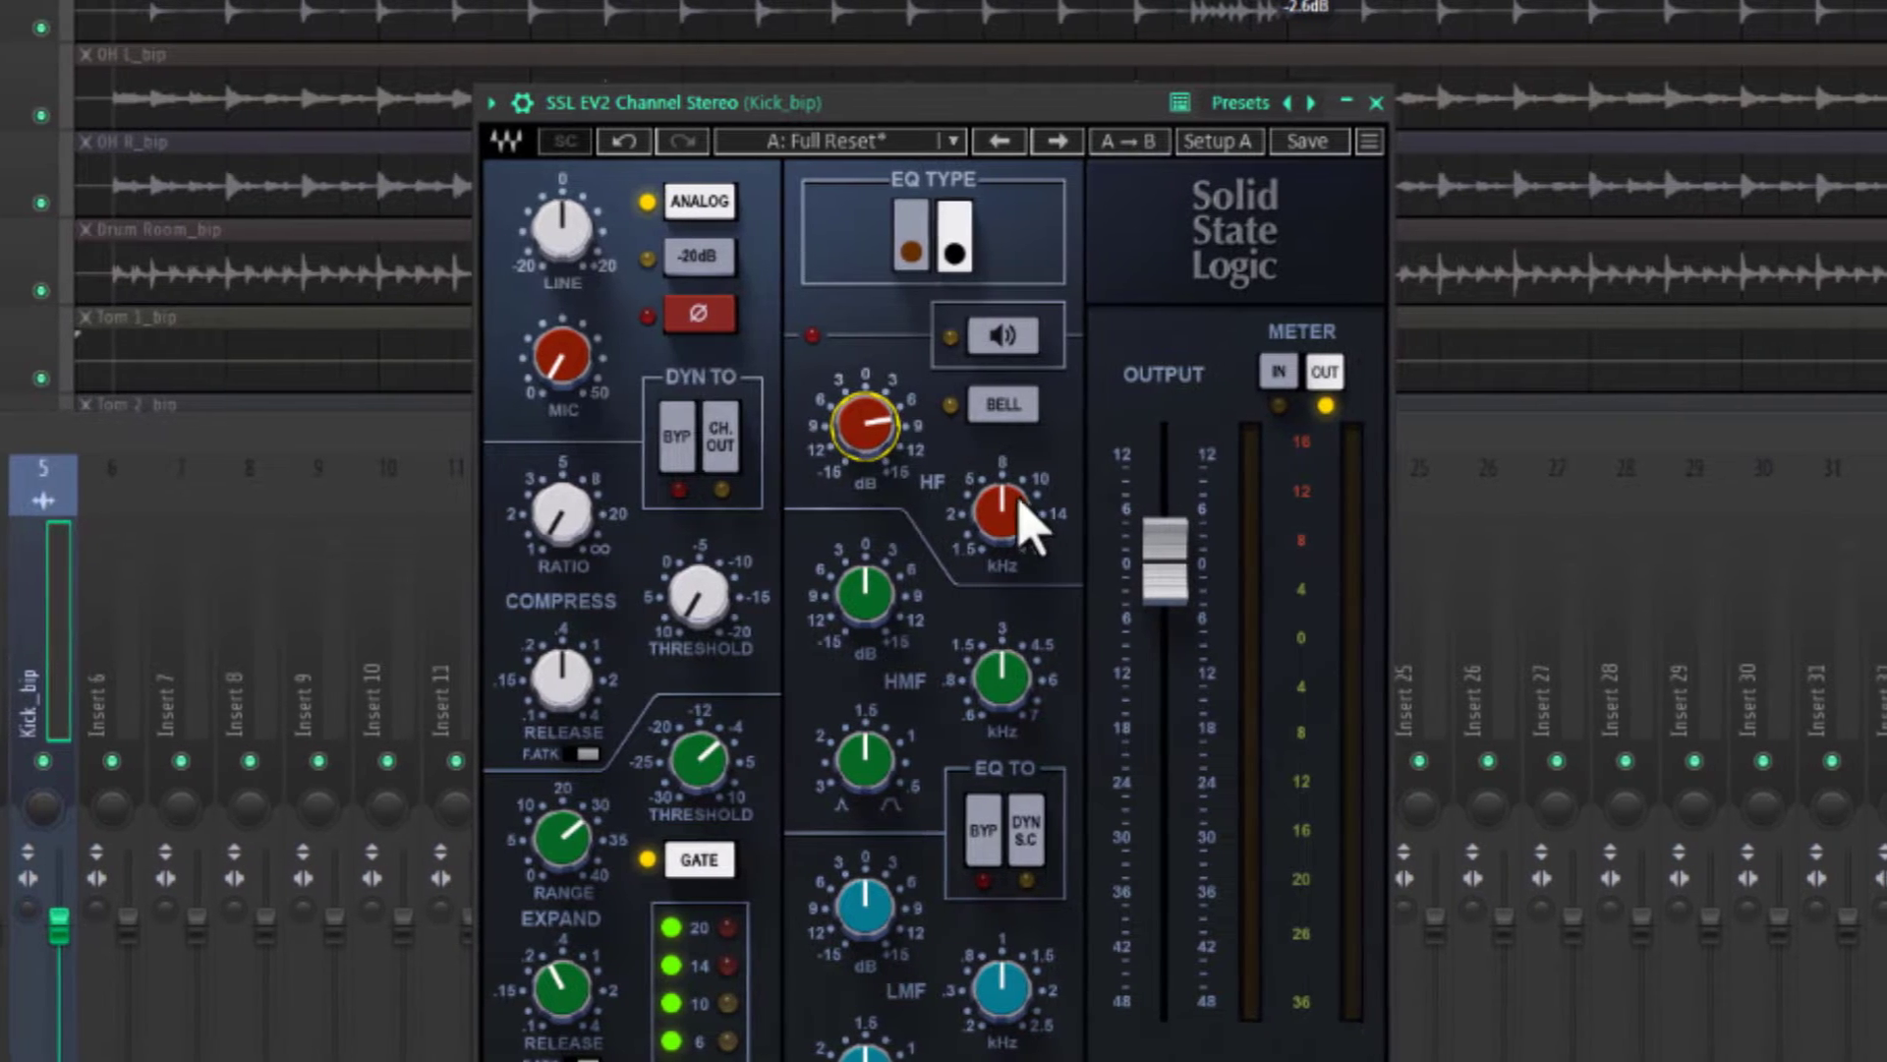
pyautogui.moveTo(1041, 501); pyautogui.dragTo(995, 499)
pyautogui.press('space')
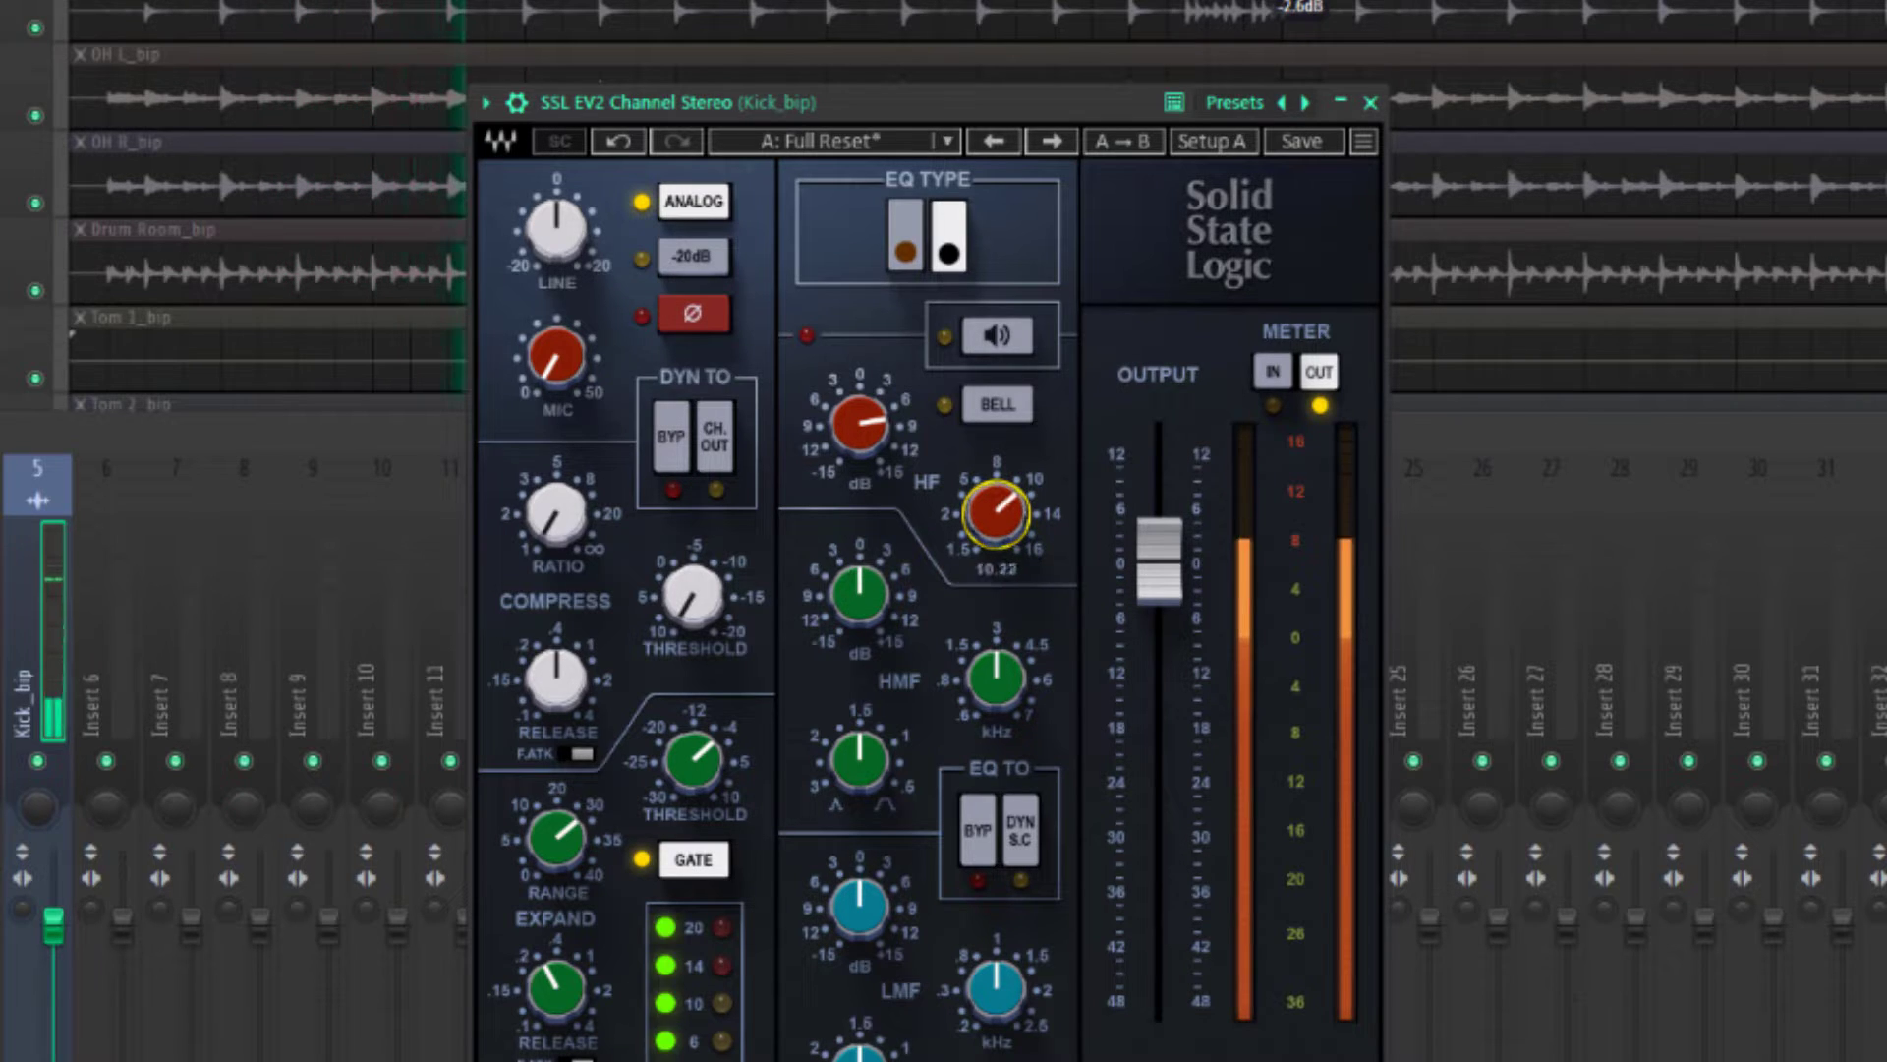
pyautogui.moveTo(868, 432); pyautogui.dragTo(869, 415)
pyautogui.moveTo(997, 521); pyautogui.dragTo(996, 513)
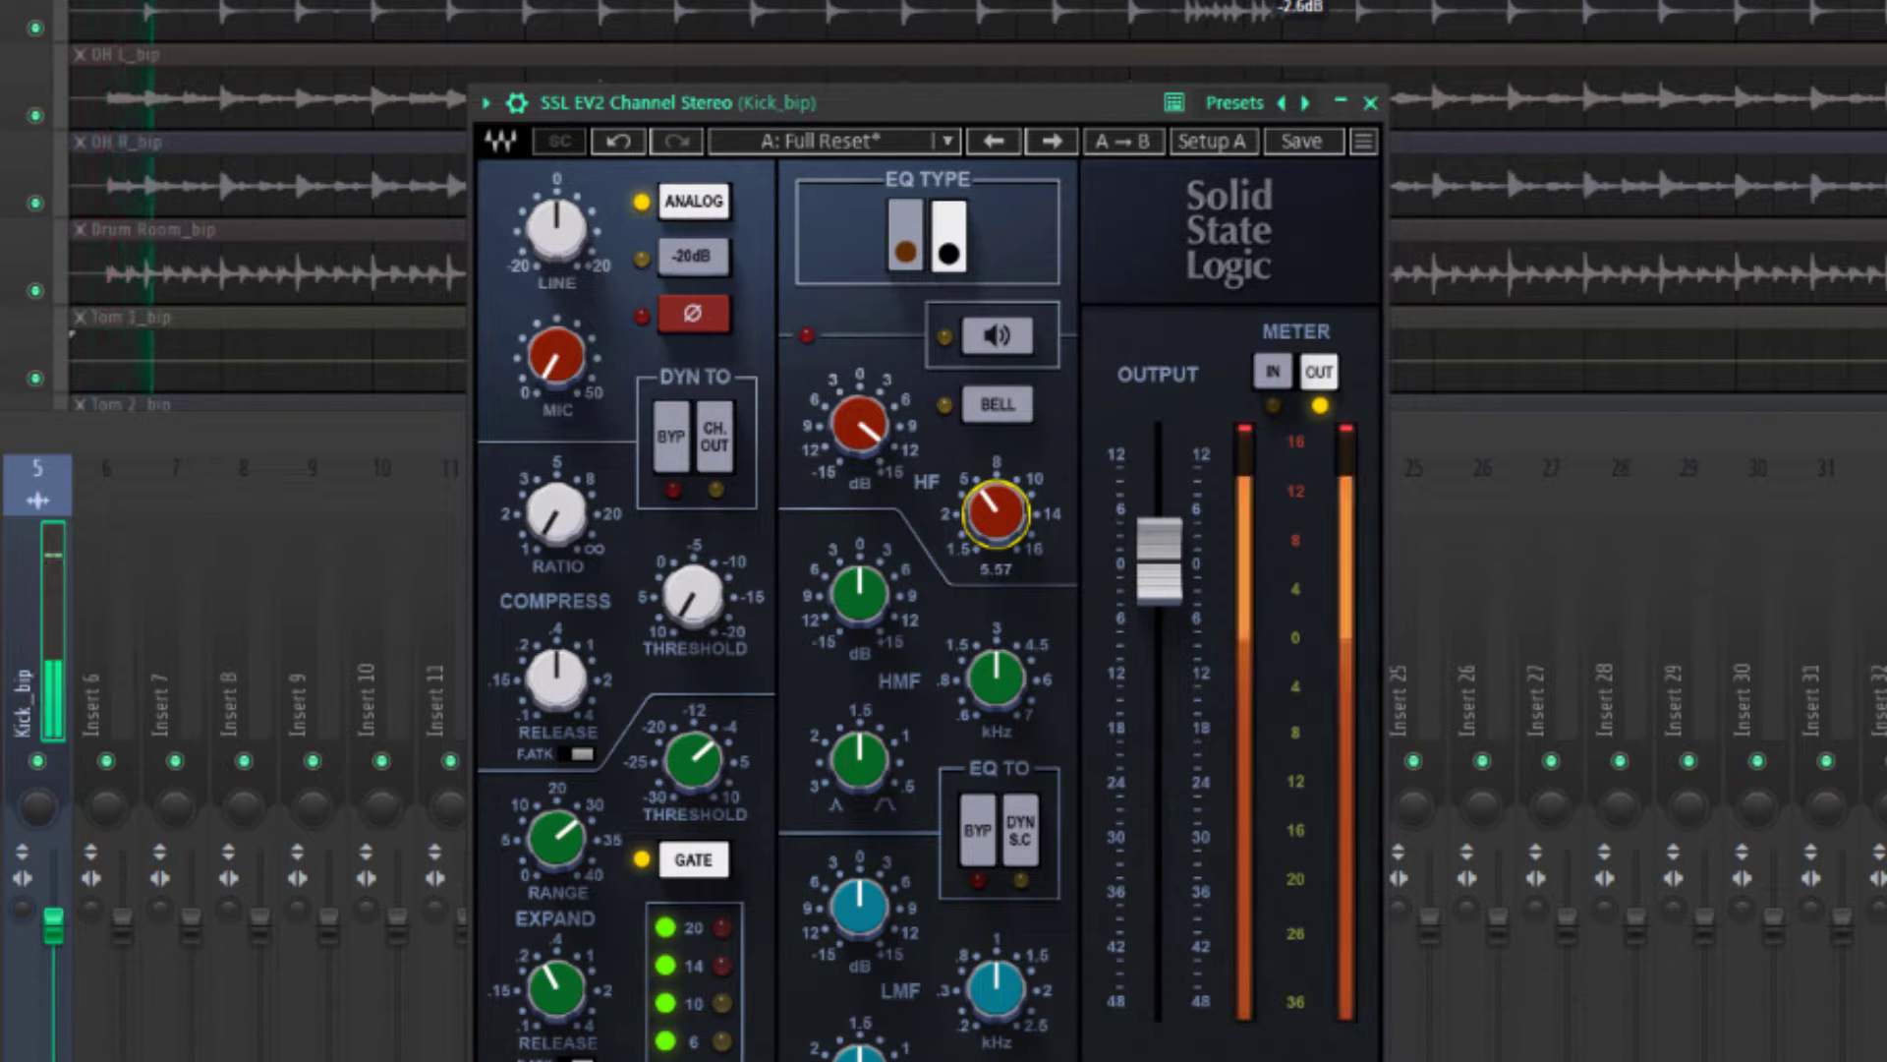
pyautogui.moveTo(996, 513); pyautogui.dragTo(995, 510)
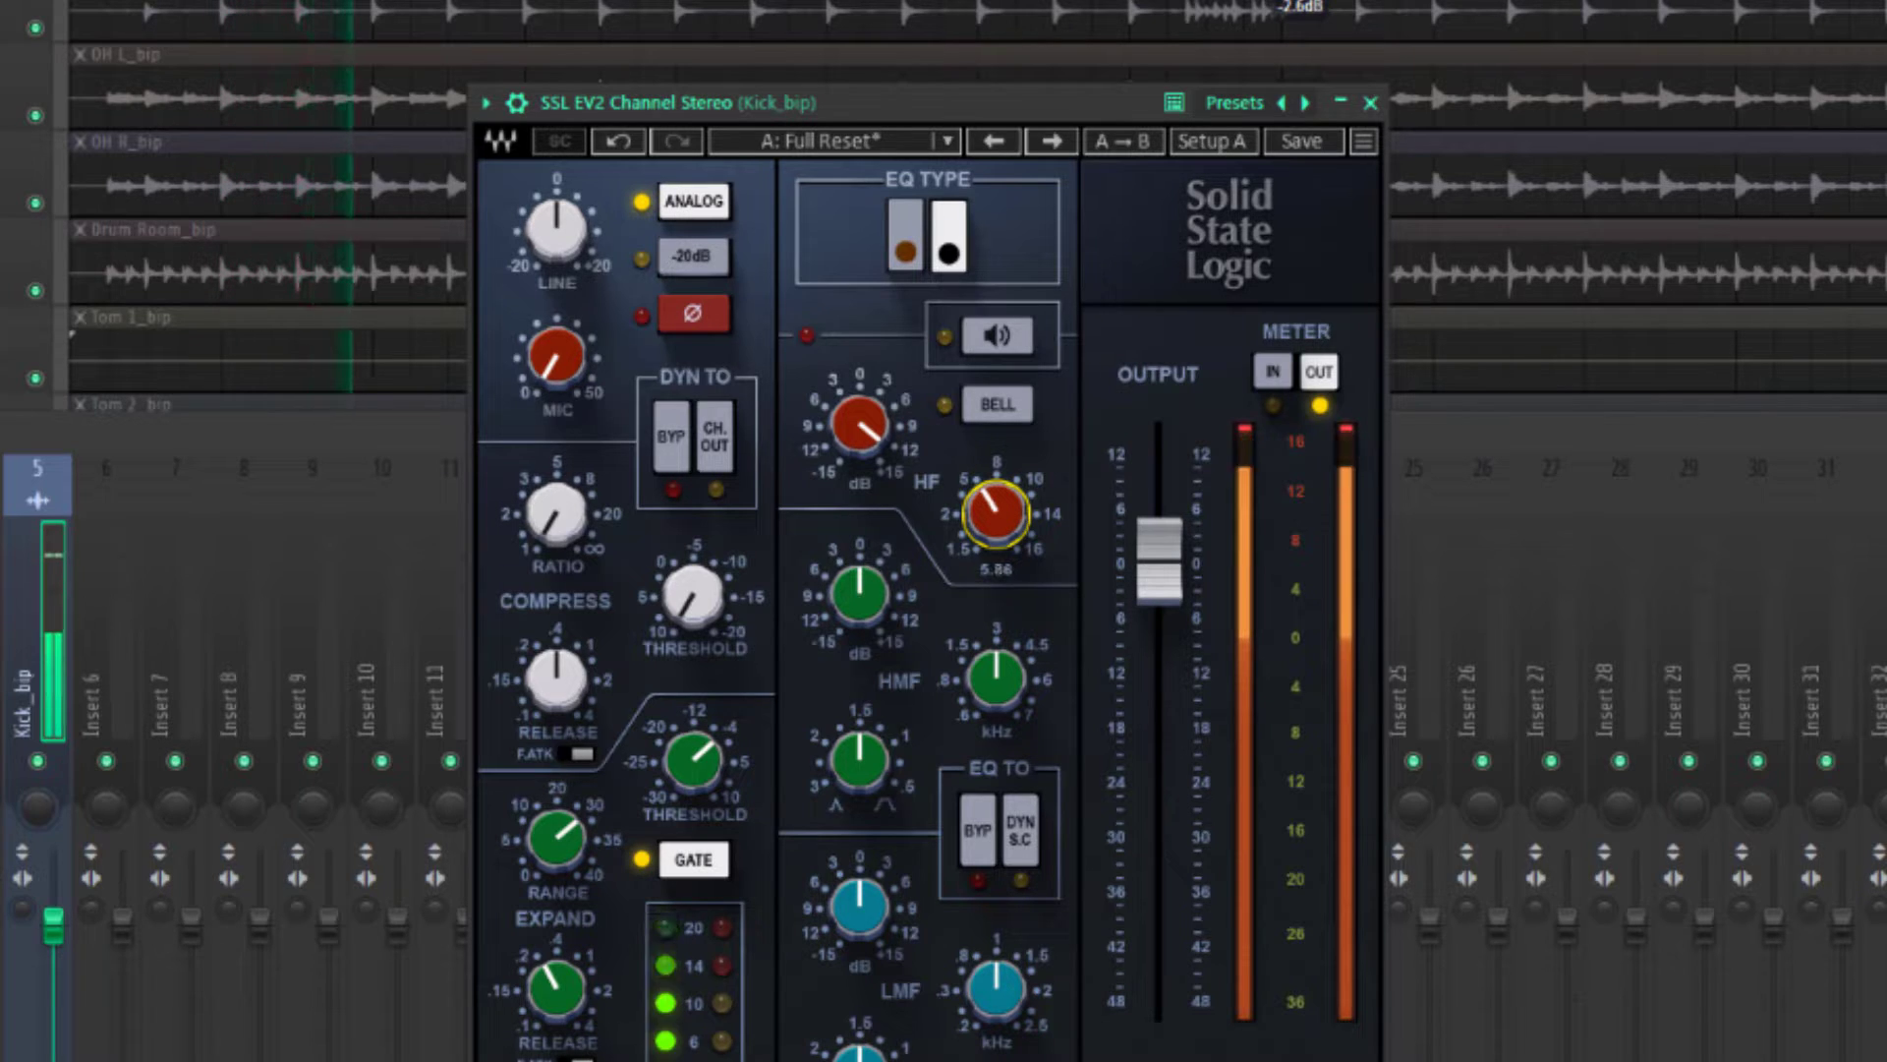
pyautogui.moveTo(859, 425); pyautogui.dragTo(859, 387)
pyautogui.press('space')
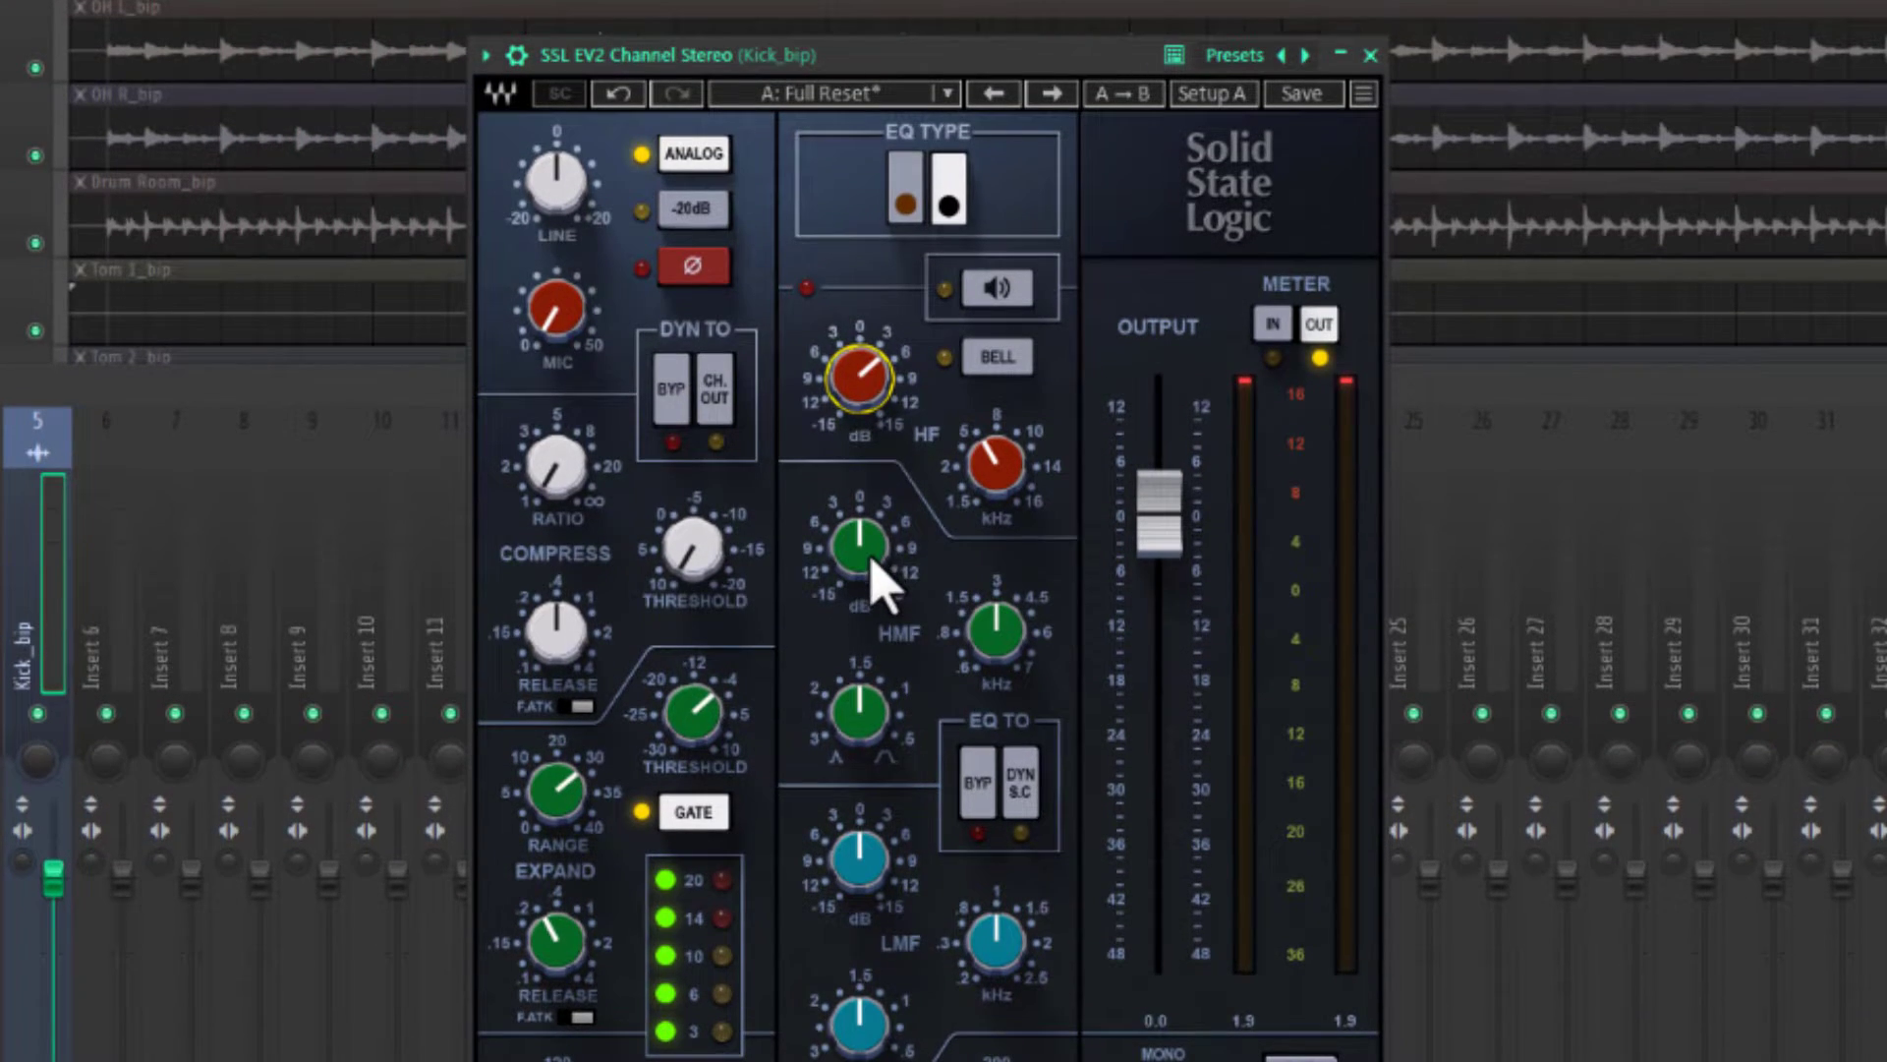
# Audition HMF gain changes on the kick, return the gain to 0, and set the HMF frequency slightly above 3 kHz.
pyautogui.moveTo(871, 558); pyautogui.dragTo(871, 502)
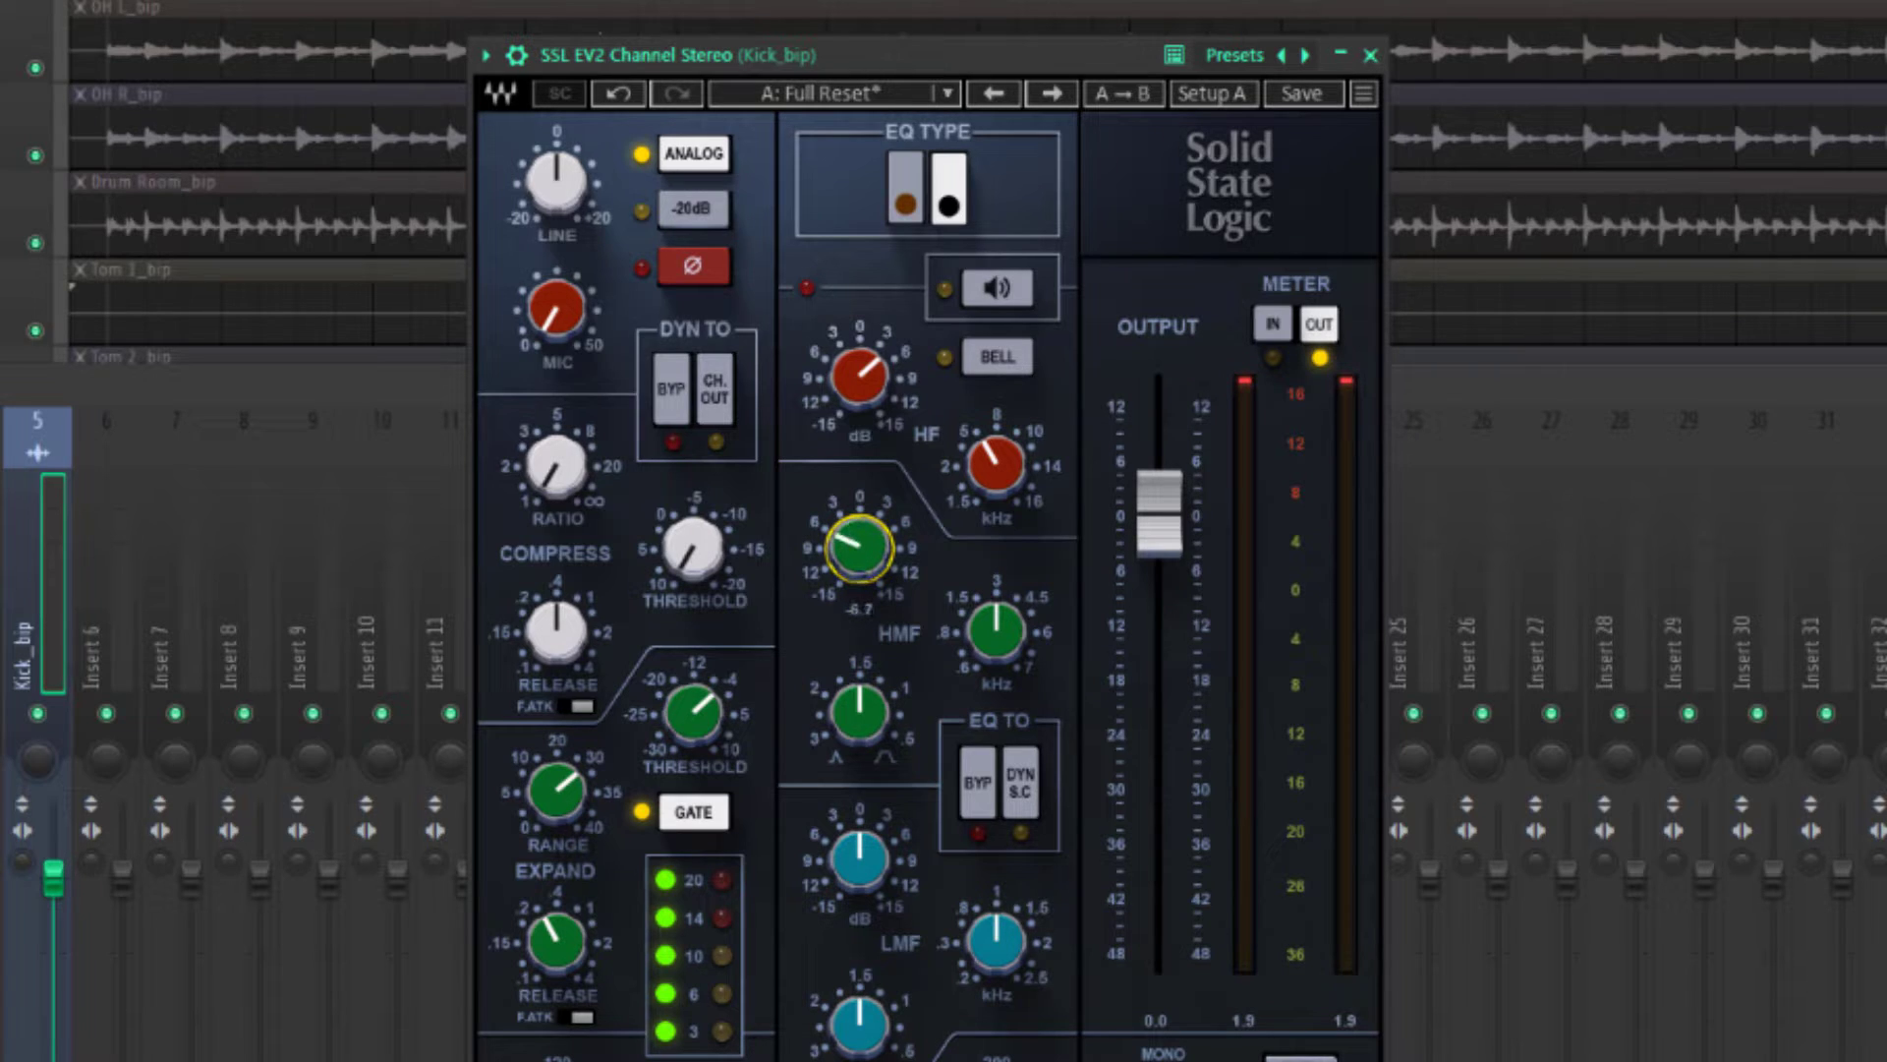
pyautogui.doubleClick(855, 511)
pyautogui.click(871, 480)
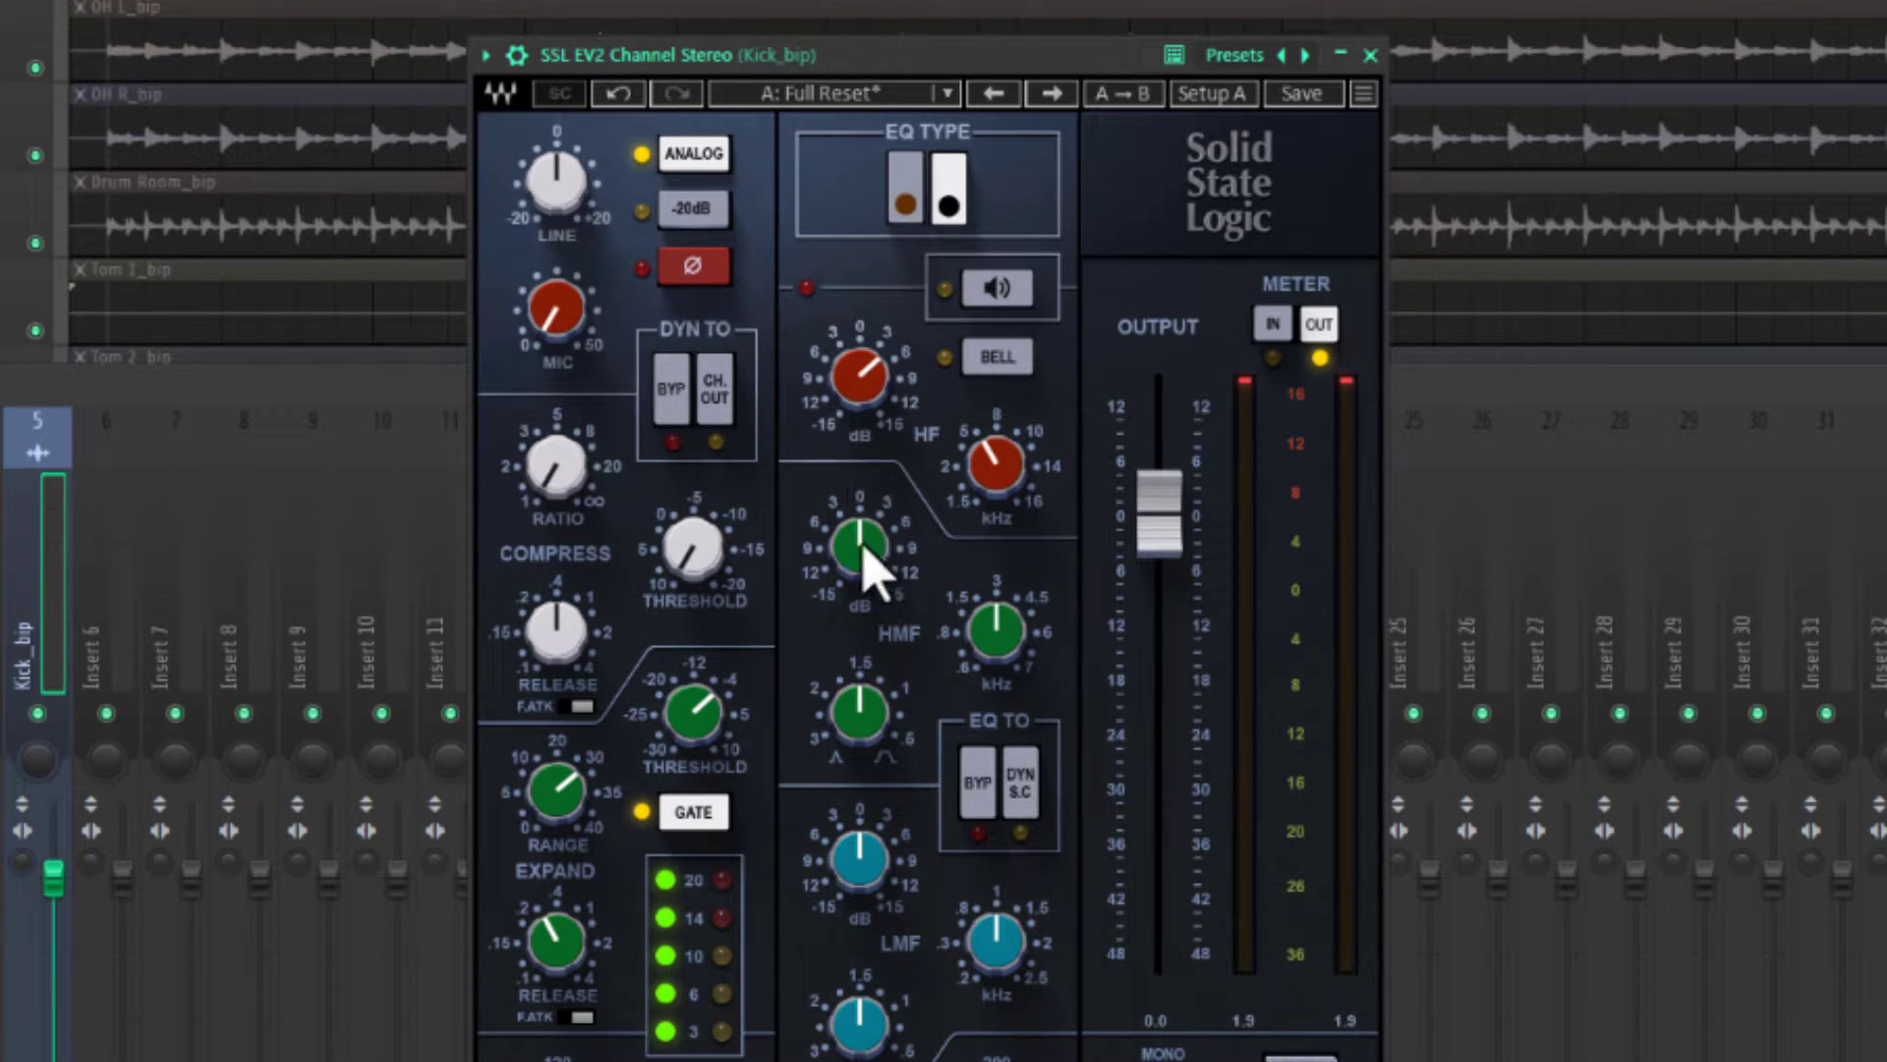
pyautogui.moveTo(863, 544); pyautogui.dragTo(864, 538)
pyautogui.press('space')
pyautogui.moveTo(996, 630)
pyautogui.mouseDown()
pyautogui.moveTo(996, 694)
pyautogui.moveTo(995, 622)
pyautogui.moveTo(1011, 653)
pyautogui.moveTo(994, 629)
pyautogui.mouseUp()
pyautogui.doubleClick(1011, 658)
pyautogui.click(1016, 592)
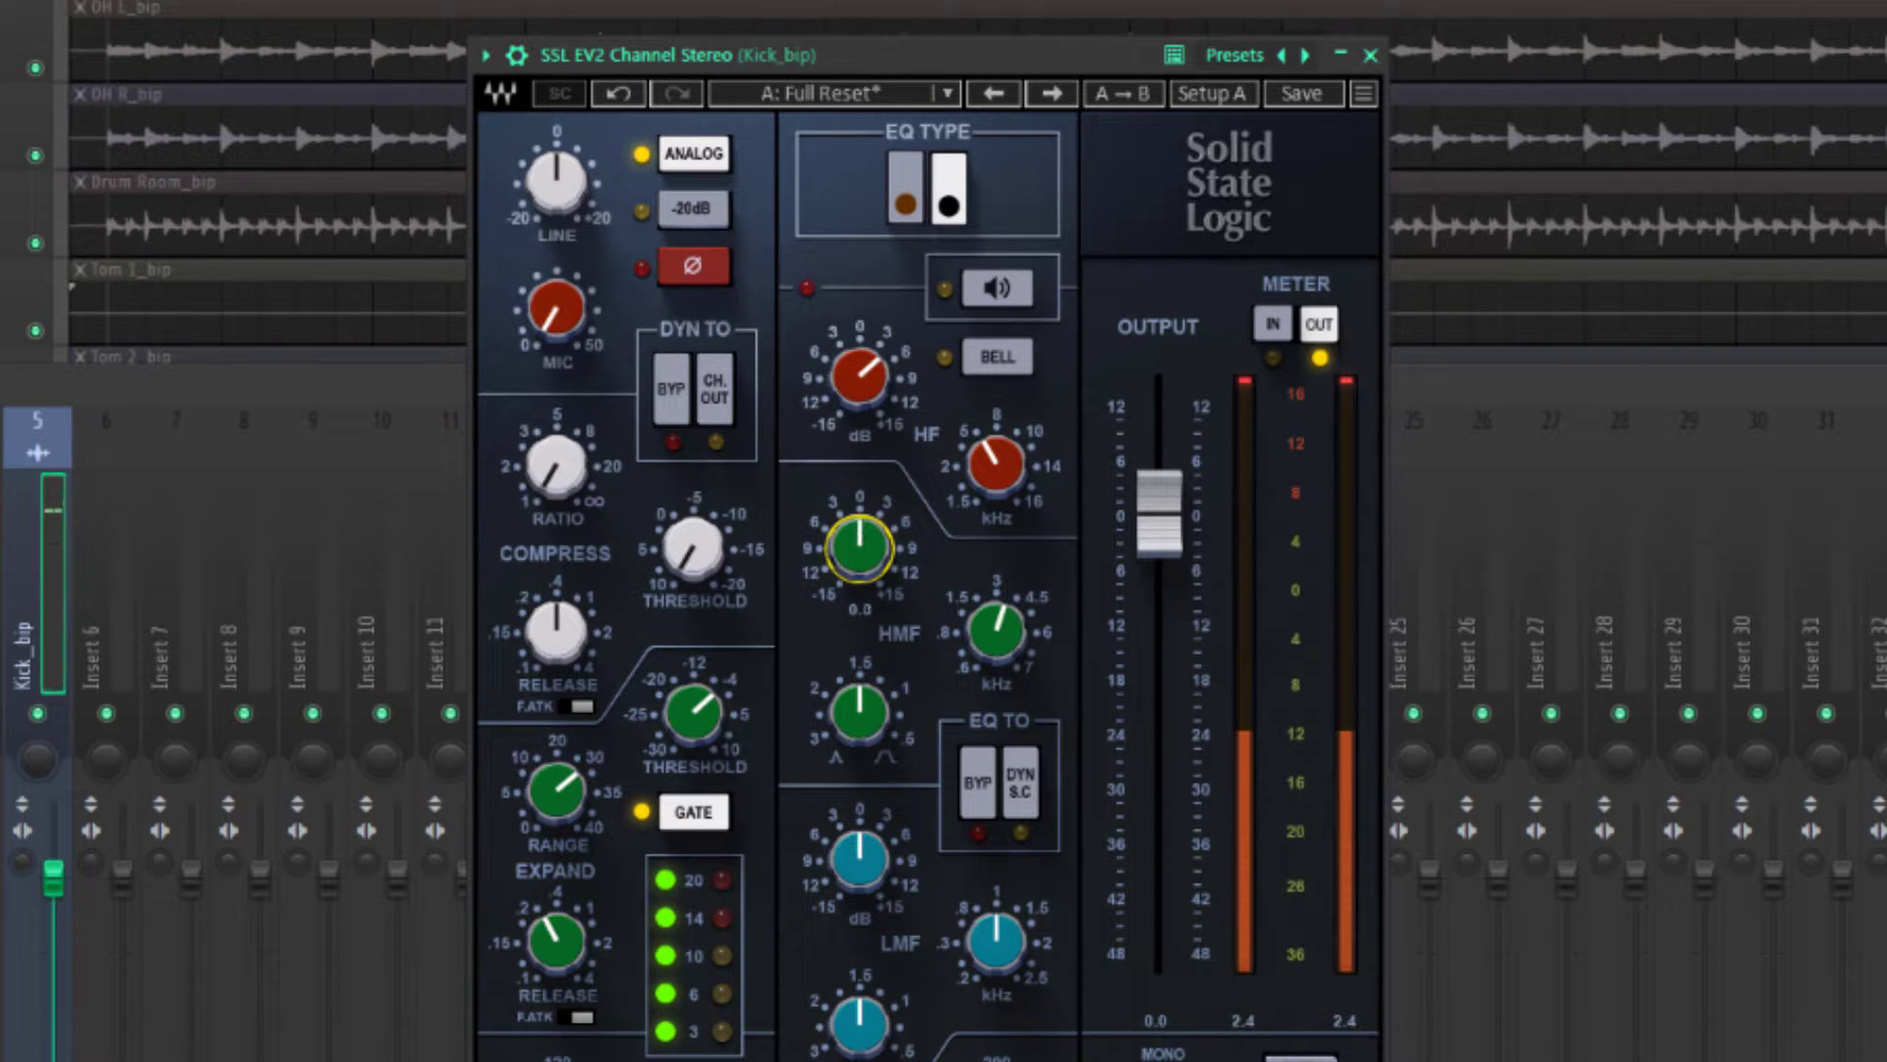
# Narrow the HMF bandwidth, cut the band by about 1.2 dB, and fine-tune the HF boost.
pyautogui.moveTo(858, 715); pyautogui.dragTo(858, 719)
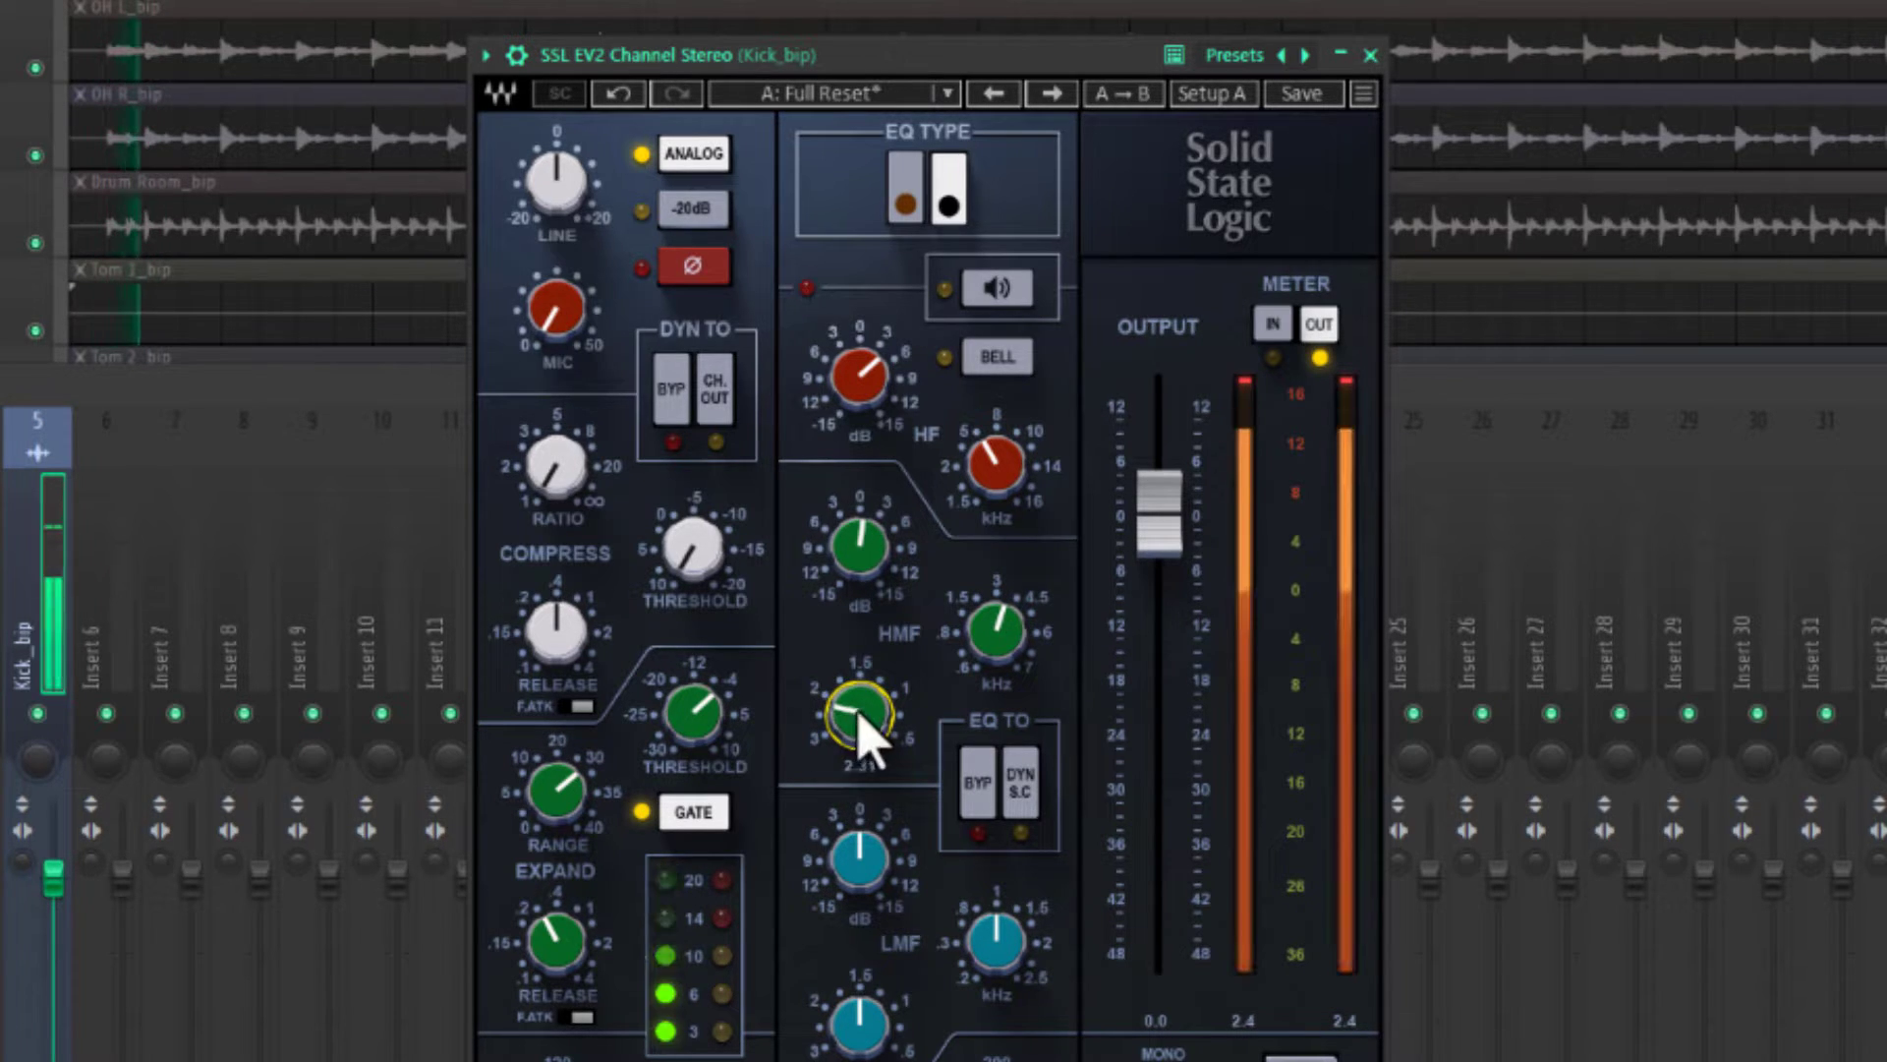
pyautogui.moveTo(864, 725); pyautogui.dragTo(864, 731)
pyautogui.moveTo(860, 547); pyautogui.dragTo(860, 564)
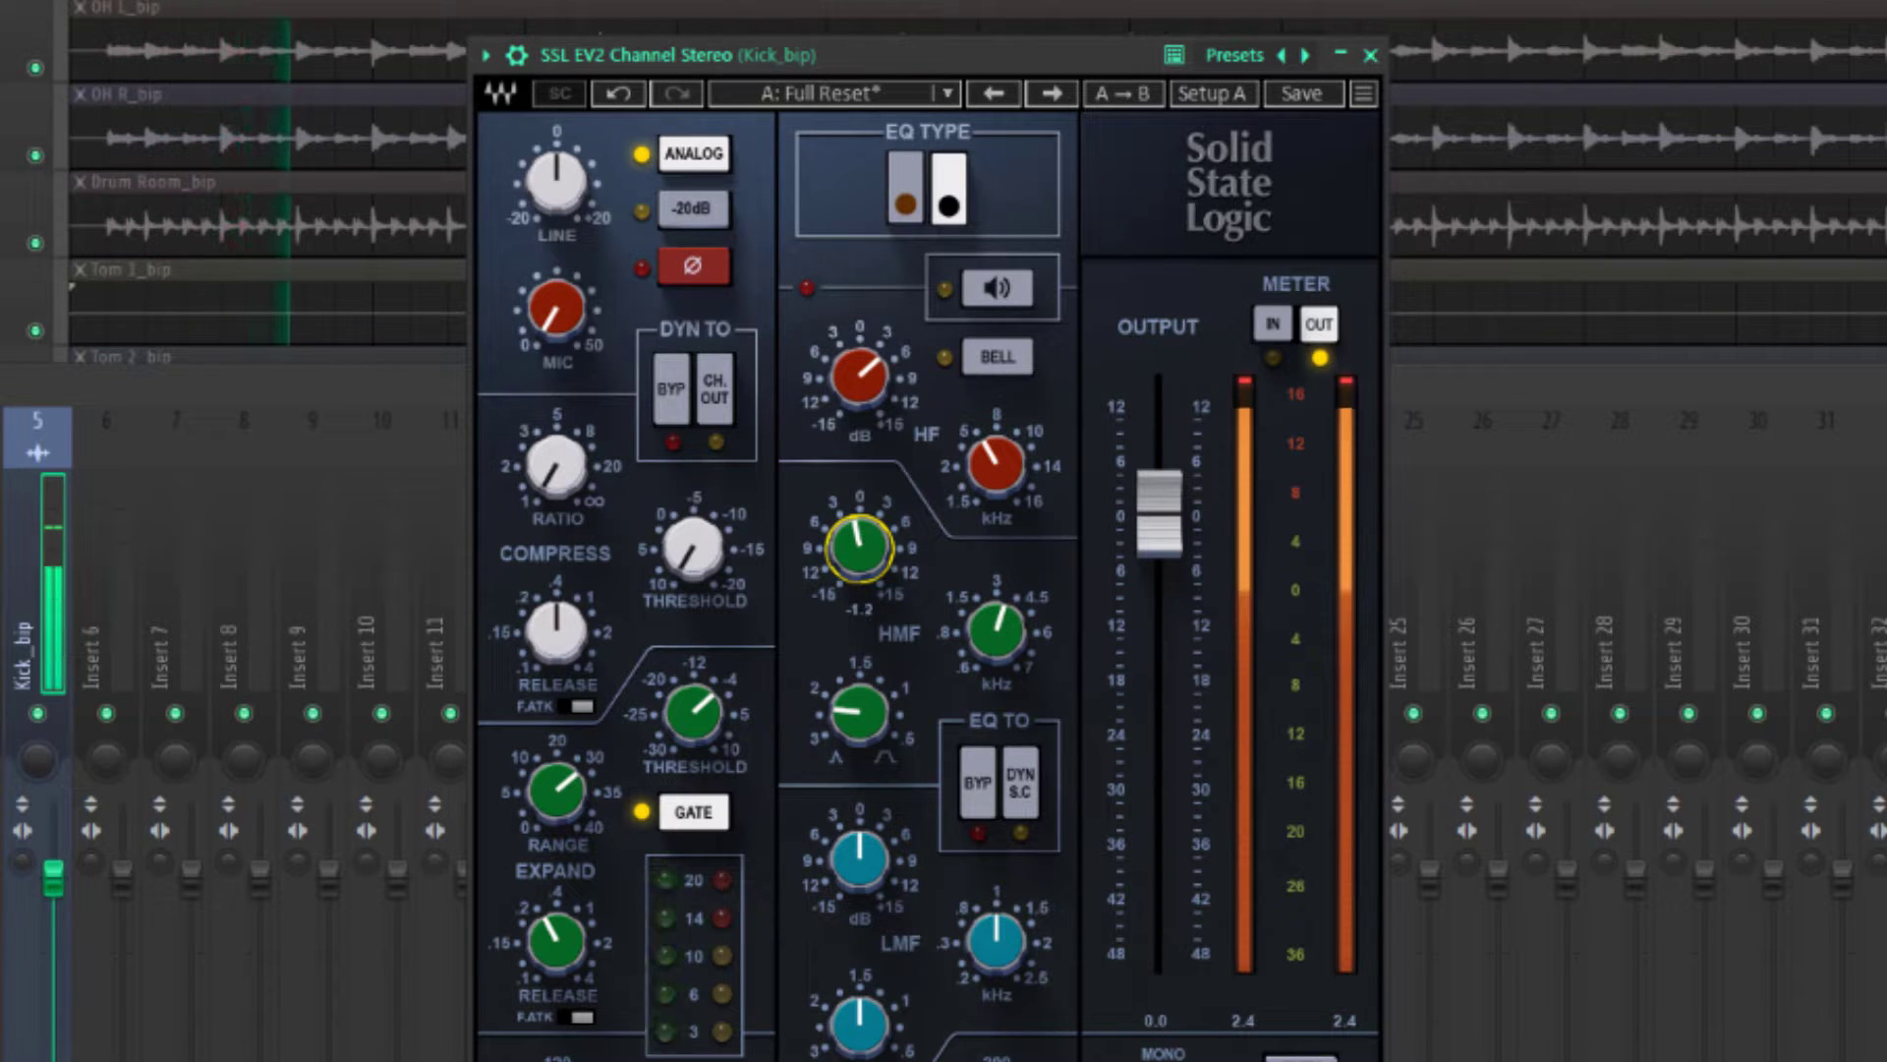
pyautogui.moveTo(858, 385); pyautogui.dragTo(858, 379)
pyautogui.click(860, 561)
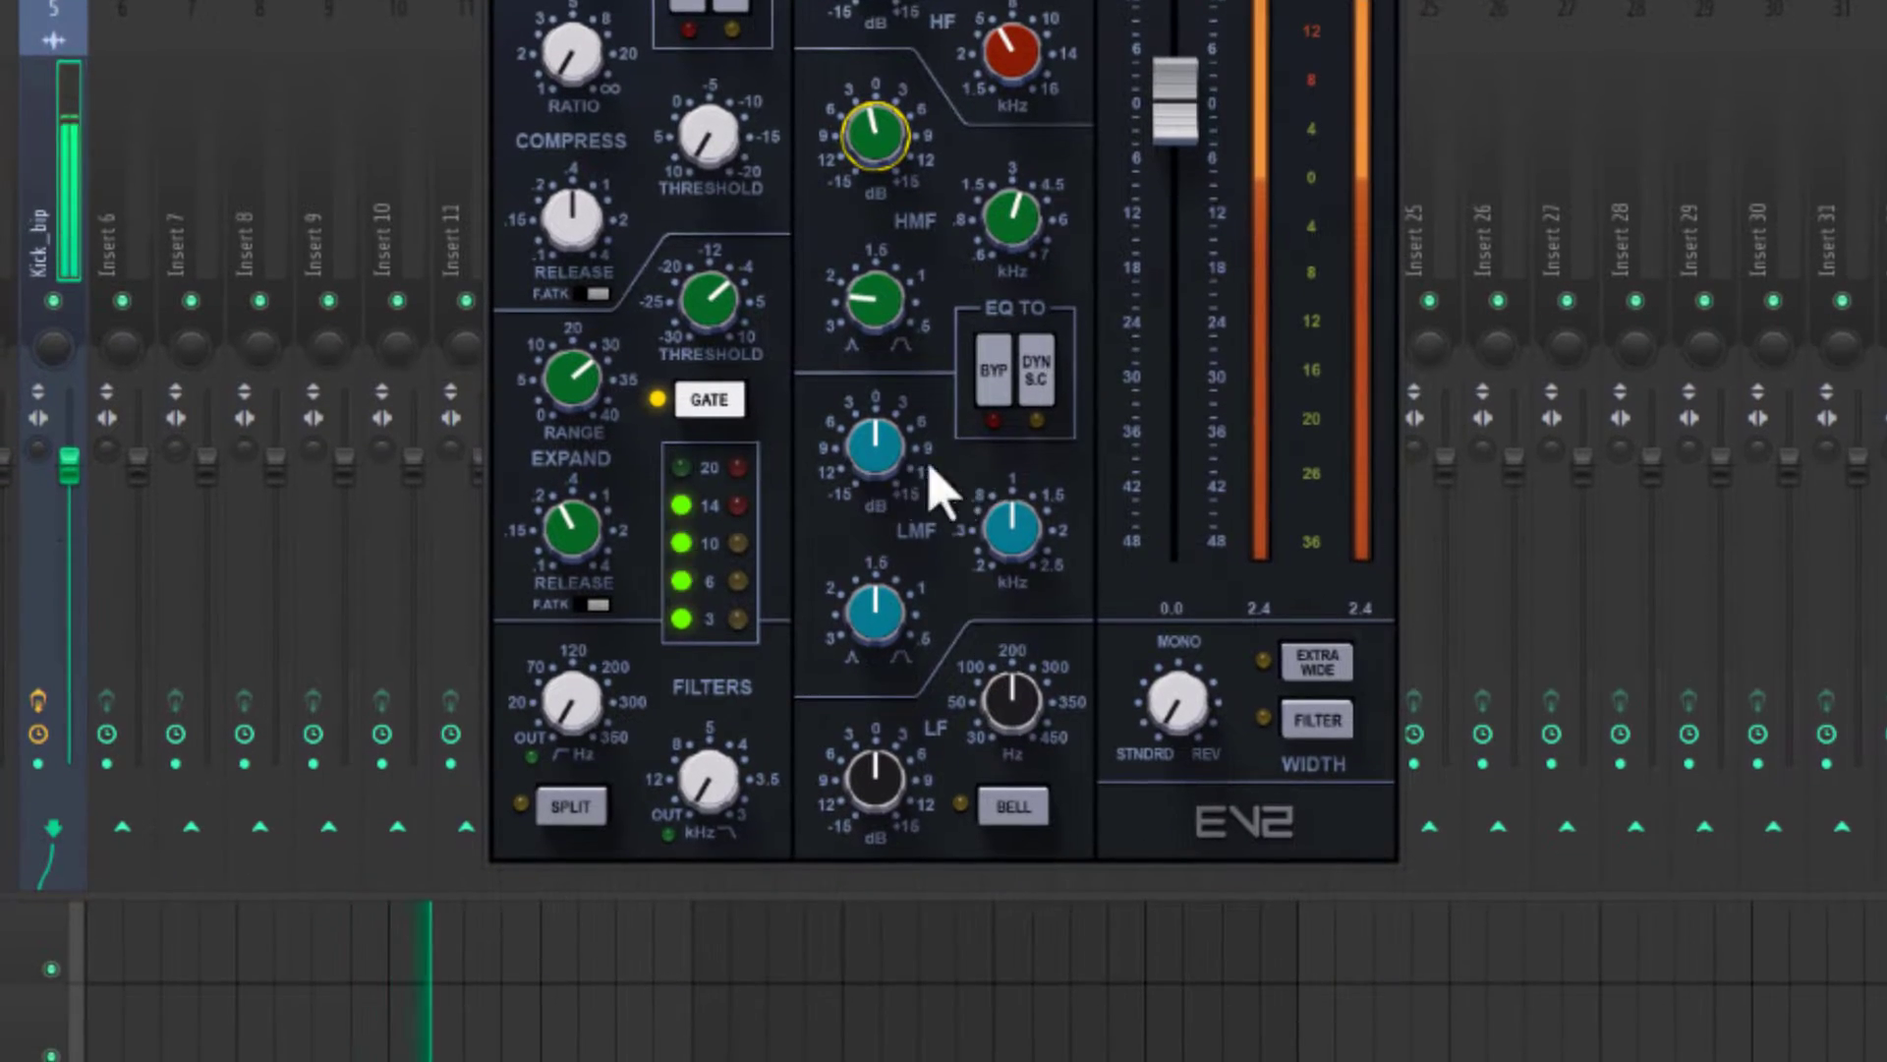
# Boost the LMF band to sweep for boxiness, lower its frequency to about 0.3 kHz, and cut it by about 4.5 dB.
pyautogui.moveTo(893, 455); pyautogui.dragTo(893, 413)
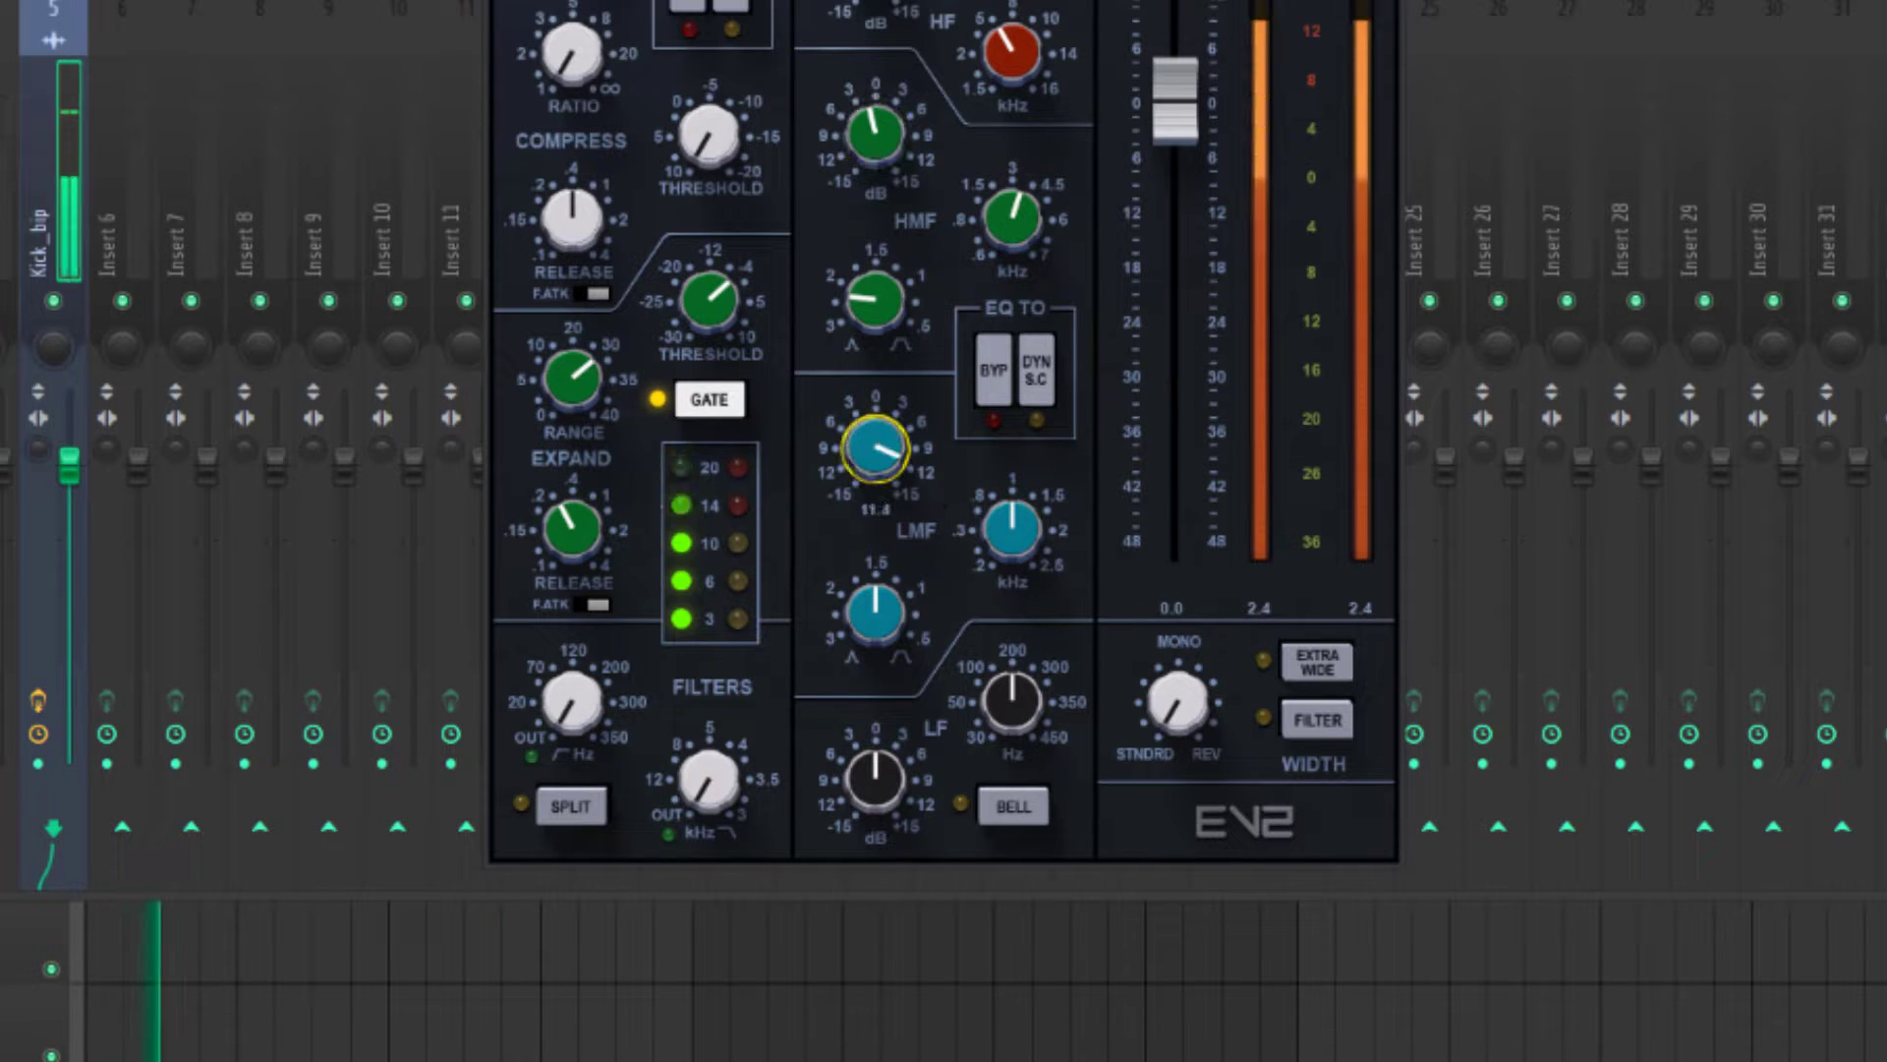
pyautogui.moveTo(1030, 550)
pyautogui.mouseDown()
pyautogui.moveTo(1030, 589)
pyautogui.moveTo(1030, 544)
pyautogui.moveTo(1030, 568)
pyautogui.mouseUp()
pyautogui.moveTo(873, 444); pyautogui.dragTo(873, 526)
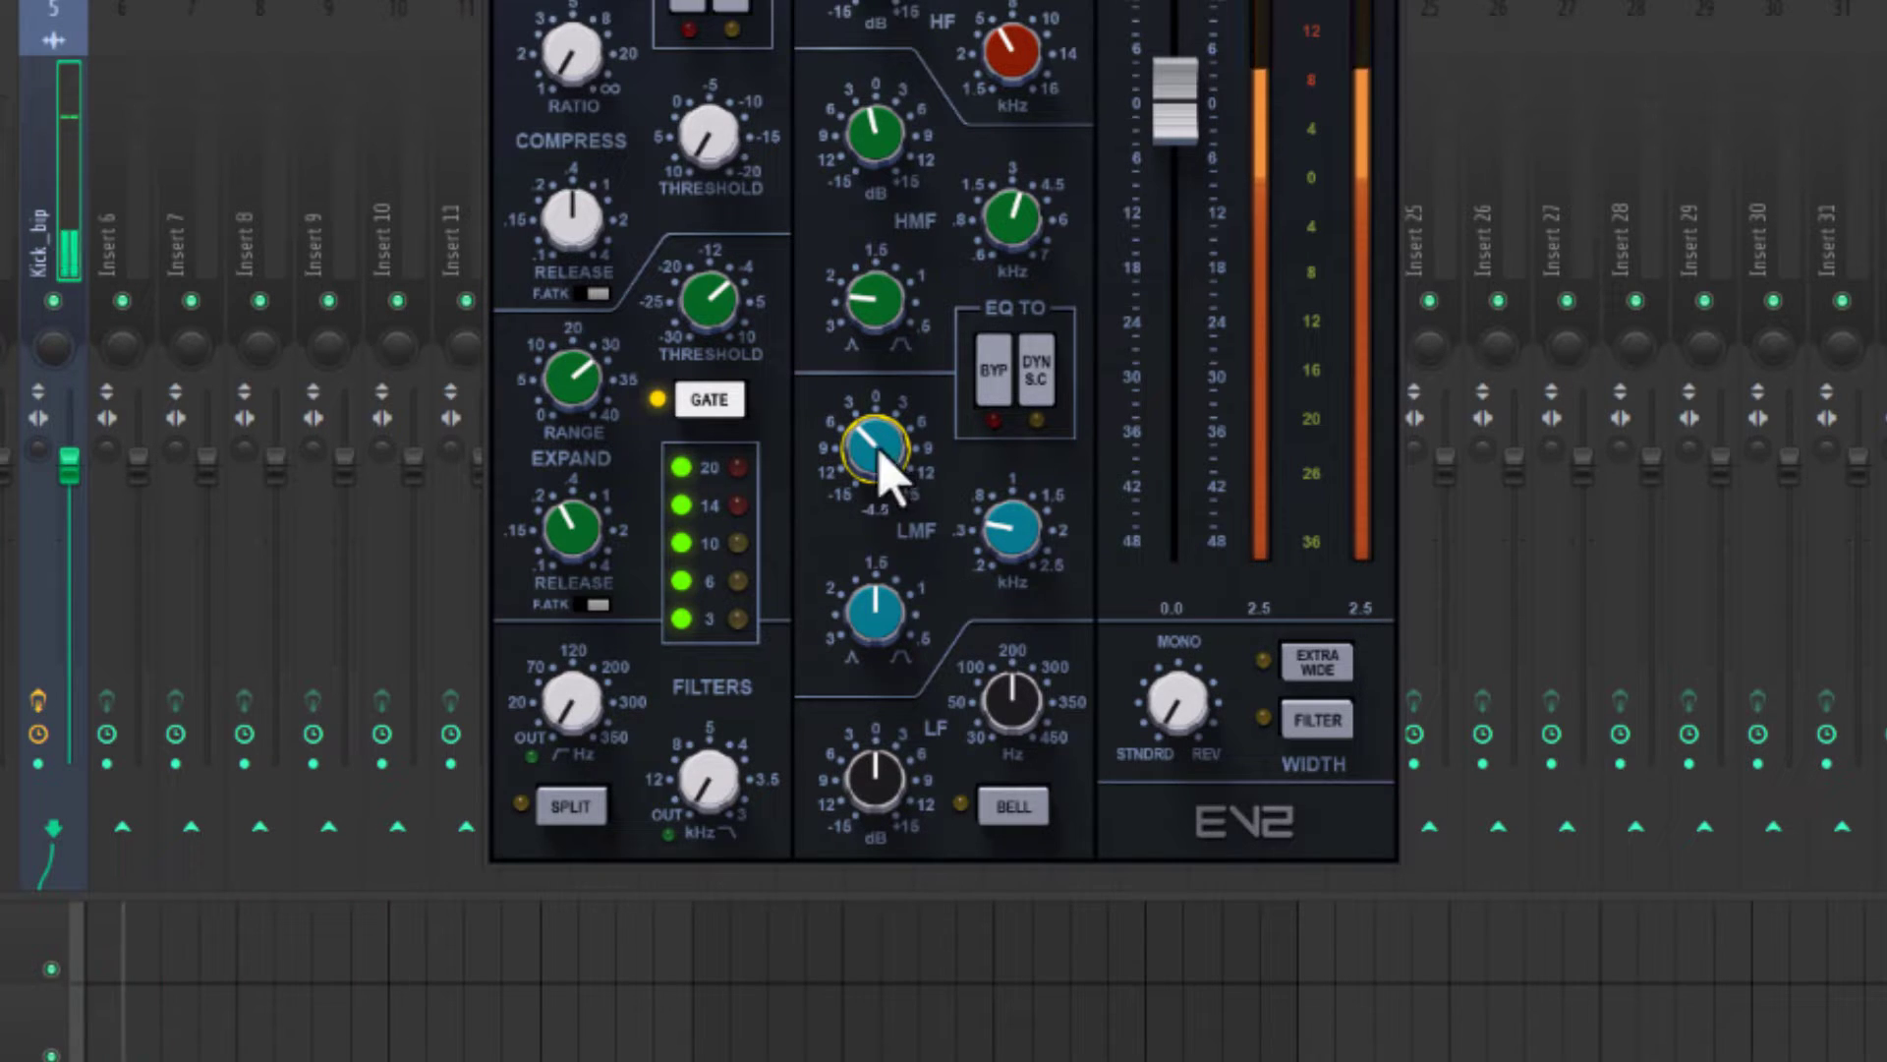
# Sweep the LF band to slightly below 200 Hz, leave a small boost, and switch the band to Bell.
pyautogui.click(875, 776)
pyautogui.moveTo(865, 615); pyautogui.dragTo(865, 553)
pyautogui.moveTo(1002, 538); pyautogui.dragTo(1003, 560)
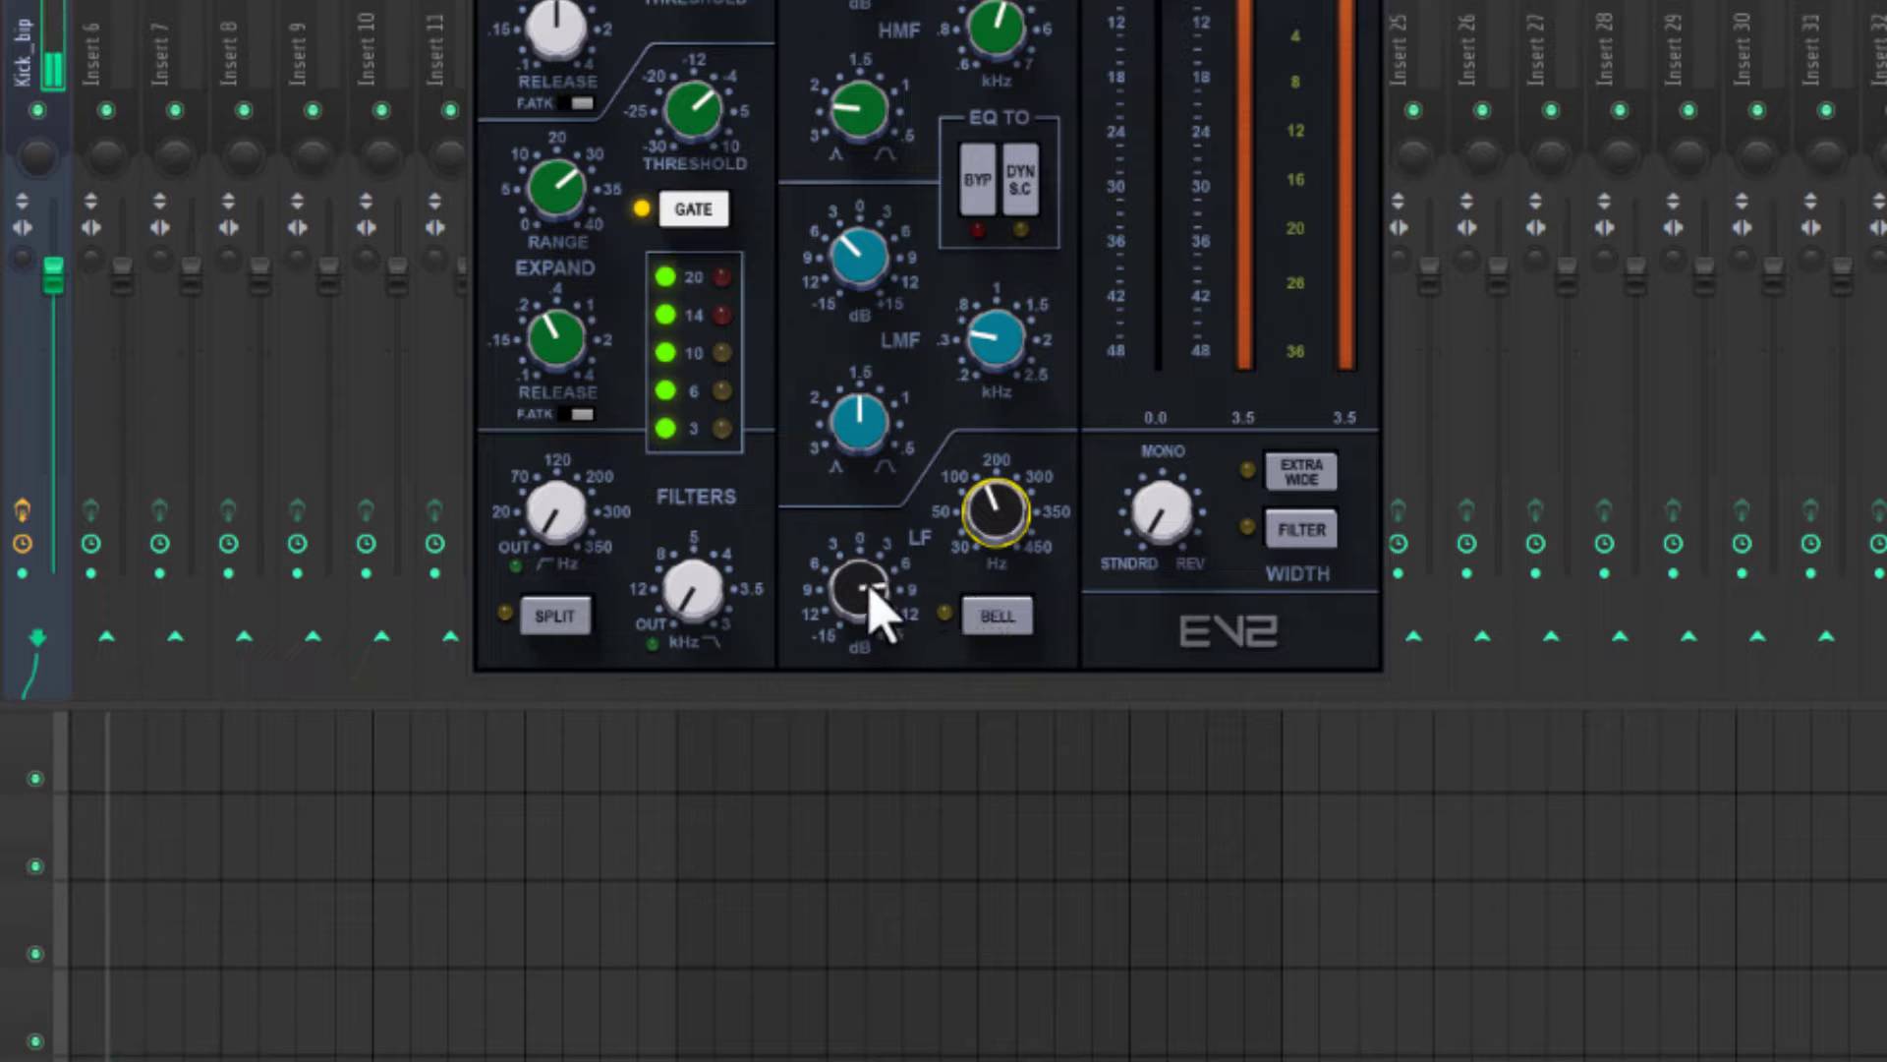
pyautogui.moveTo(876, 603); pyautogui.dragTo(871, 606)
pyautogui.click(991, 617)
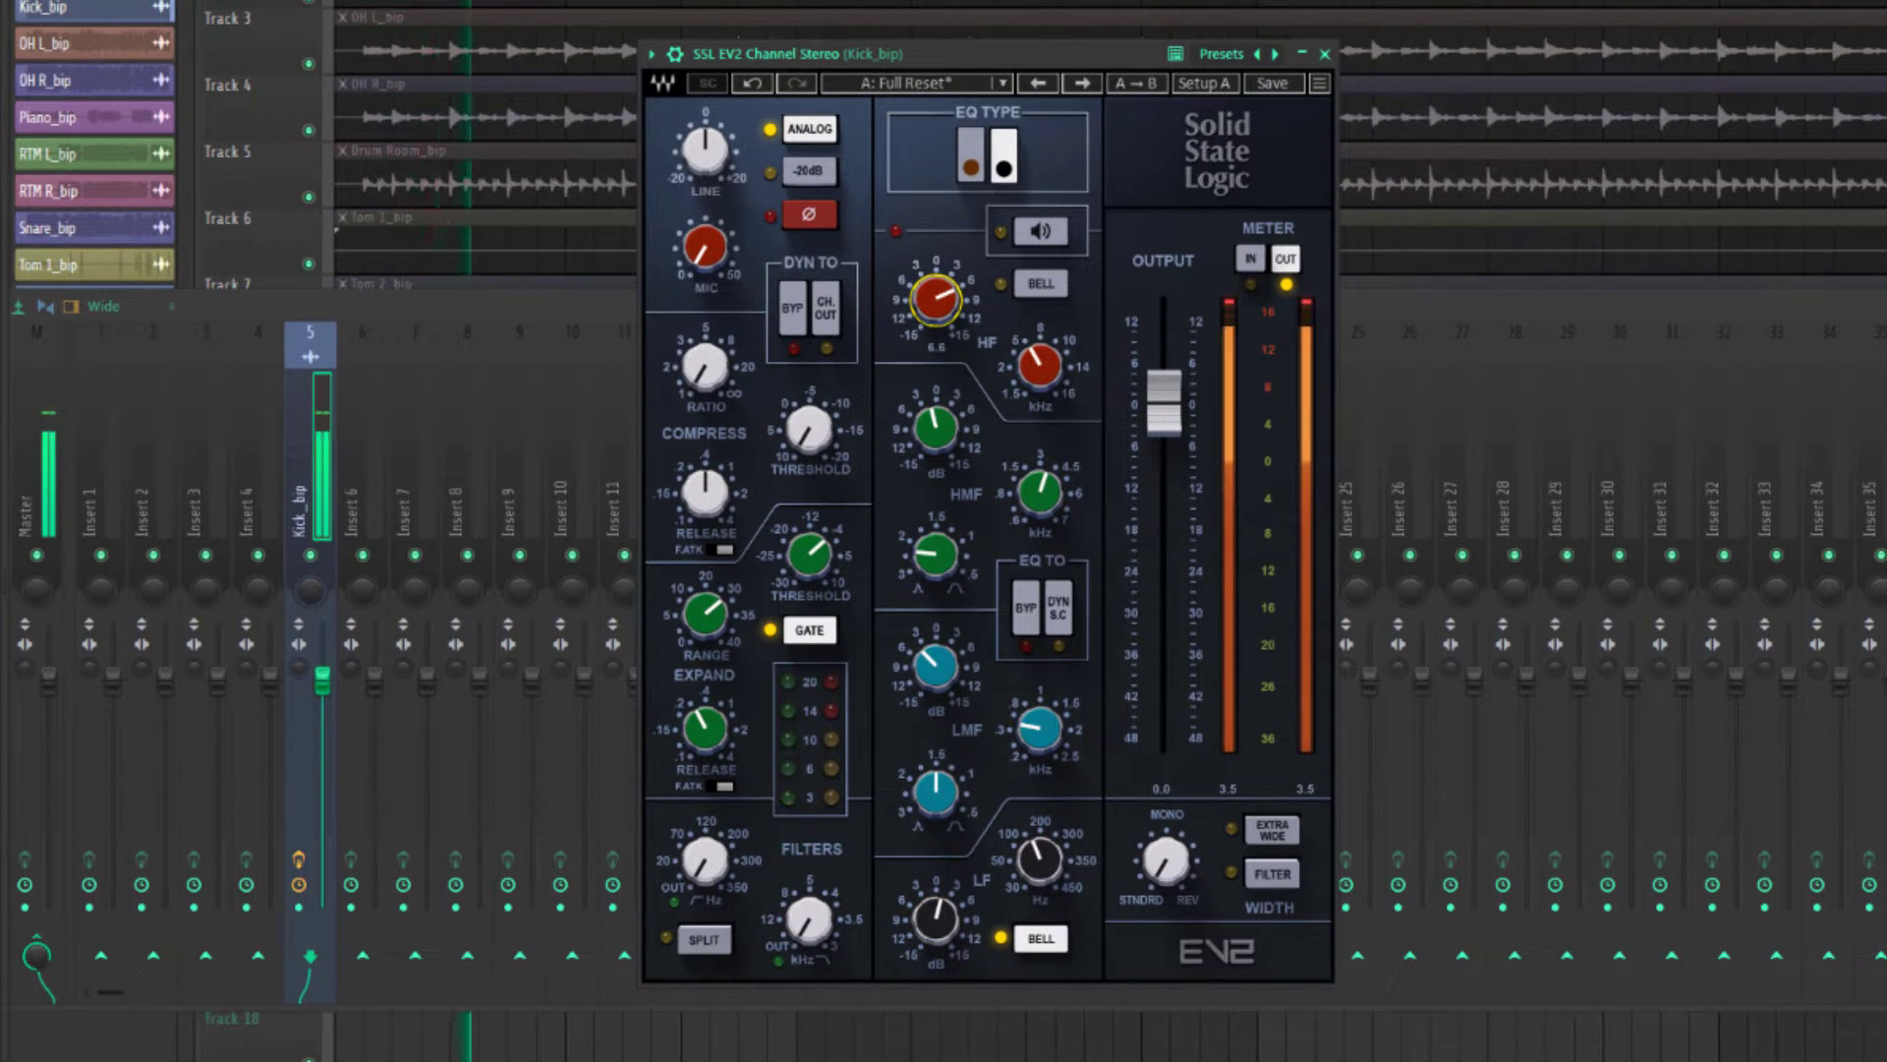
# Compare the playing kick with and without its effects by bypassing and re-enabling the Kick_bip mixer track's effects.
pyautogui.press('space')
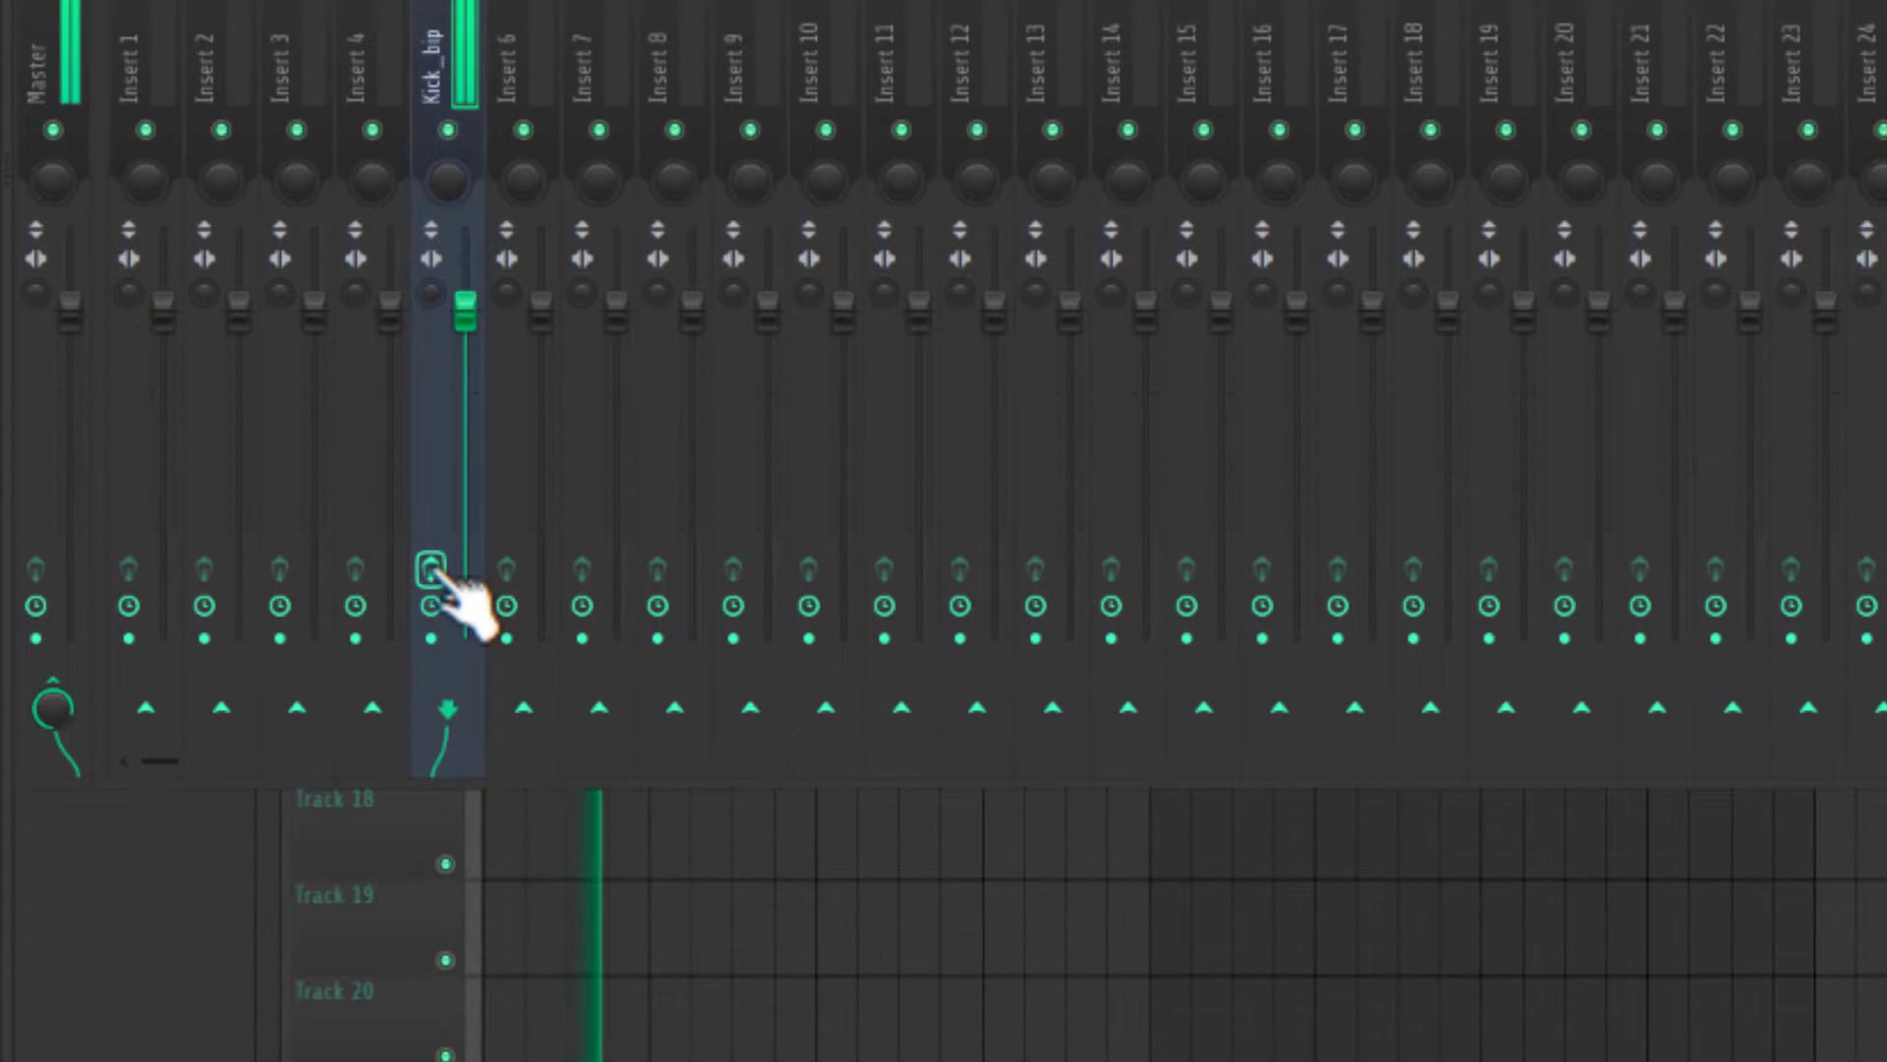
pyautogui.click(433, 570)
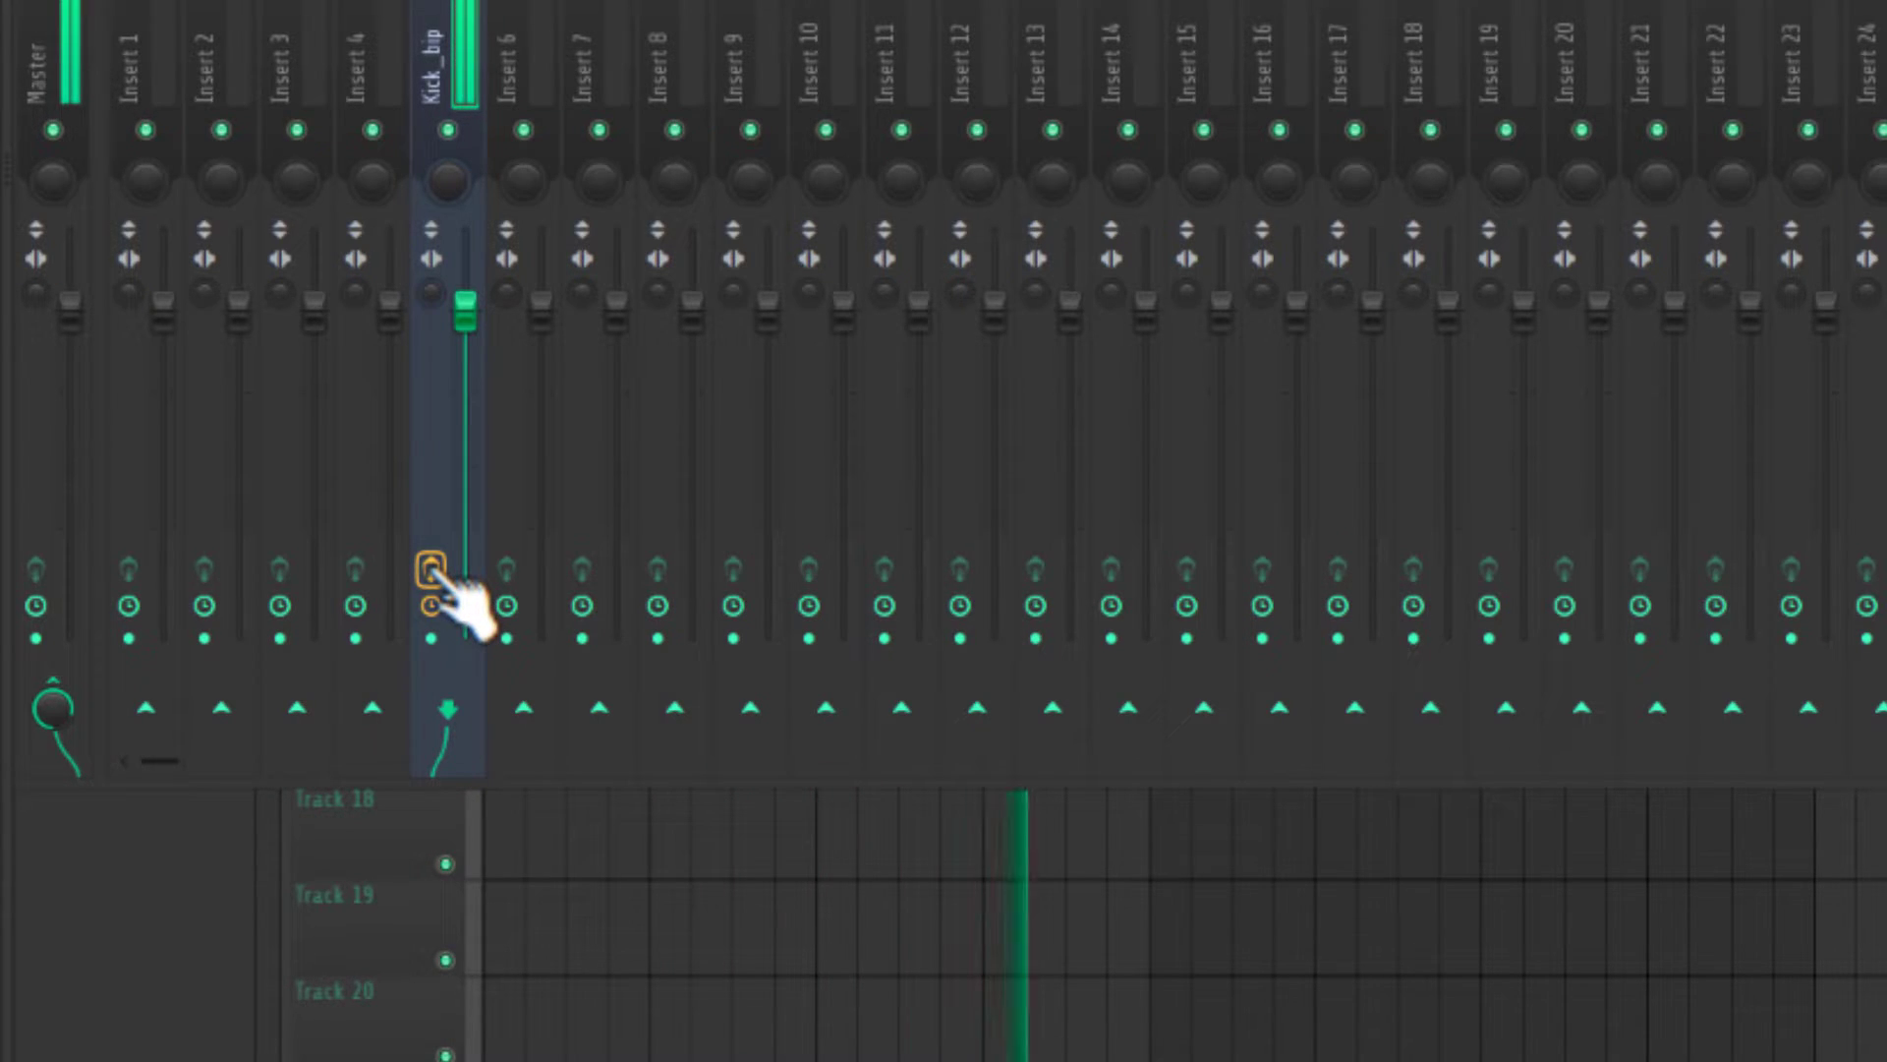
pyautogui.click(433, 570)
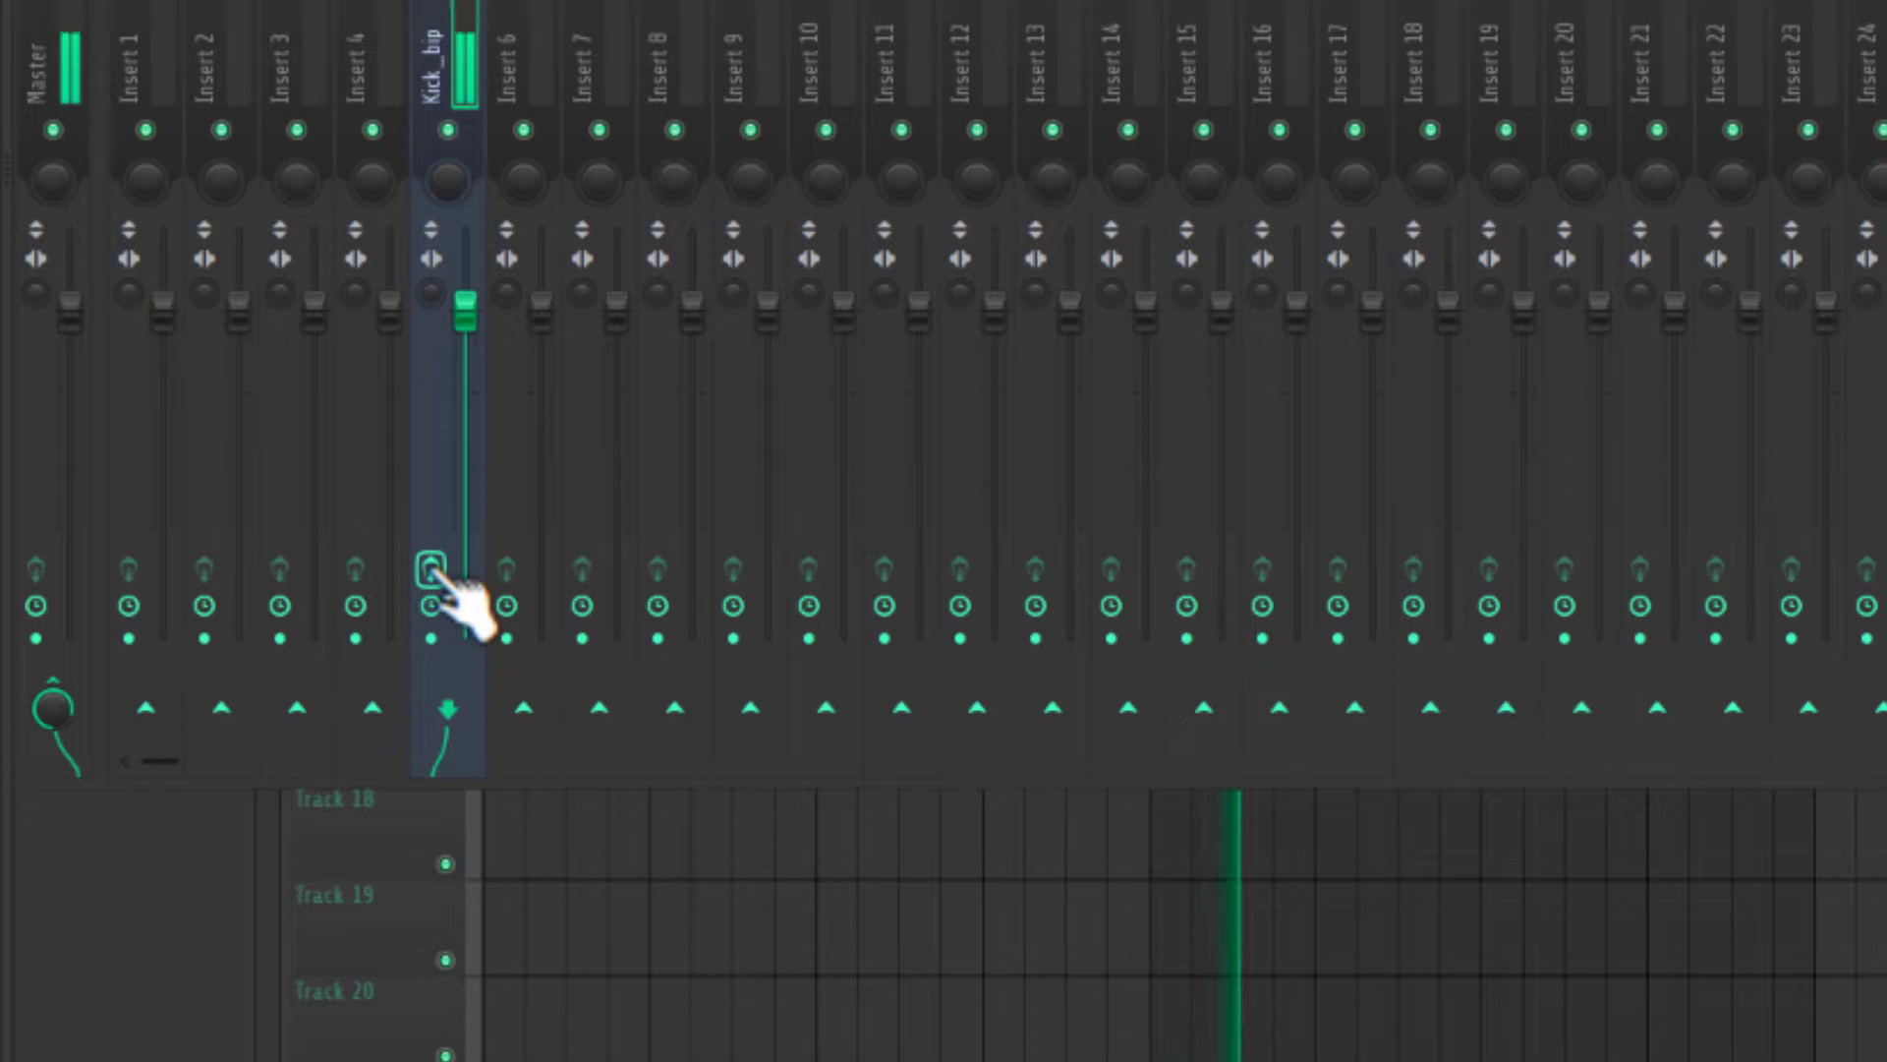
pyautogui.click(432, 570)
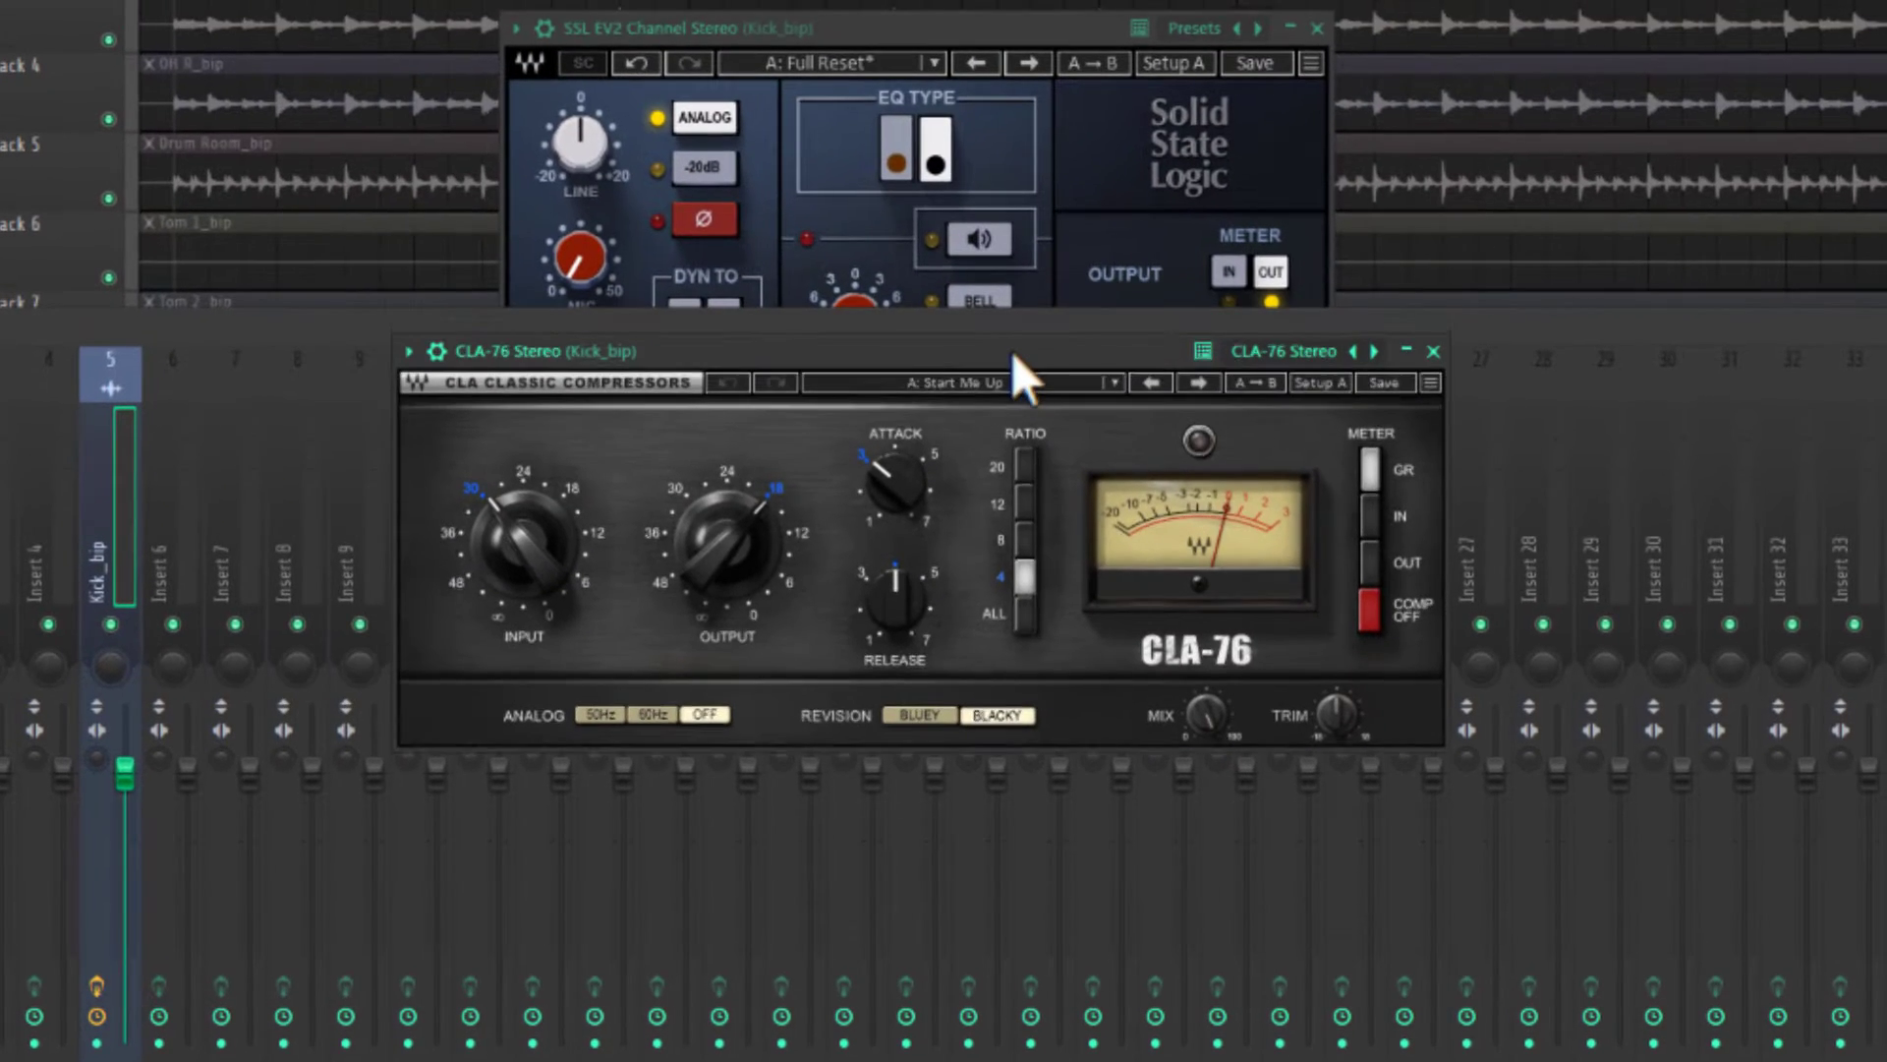
# On the kick's CLA-76 compressor, set the input to about -35.5, raise the output slightly, and set the attack to 1.
pyautogui.moveTo(1012, 354); pyautogui.dragTo(1012, 321)
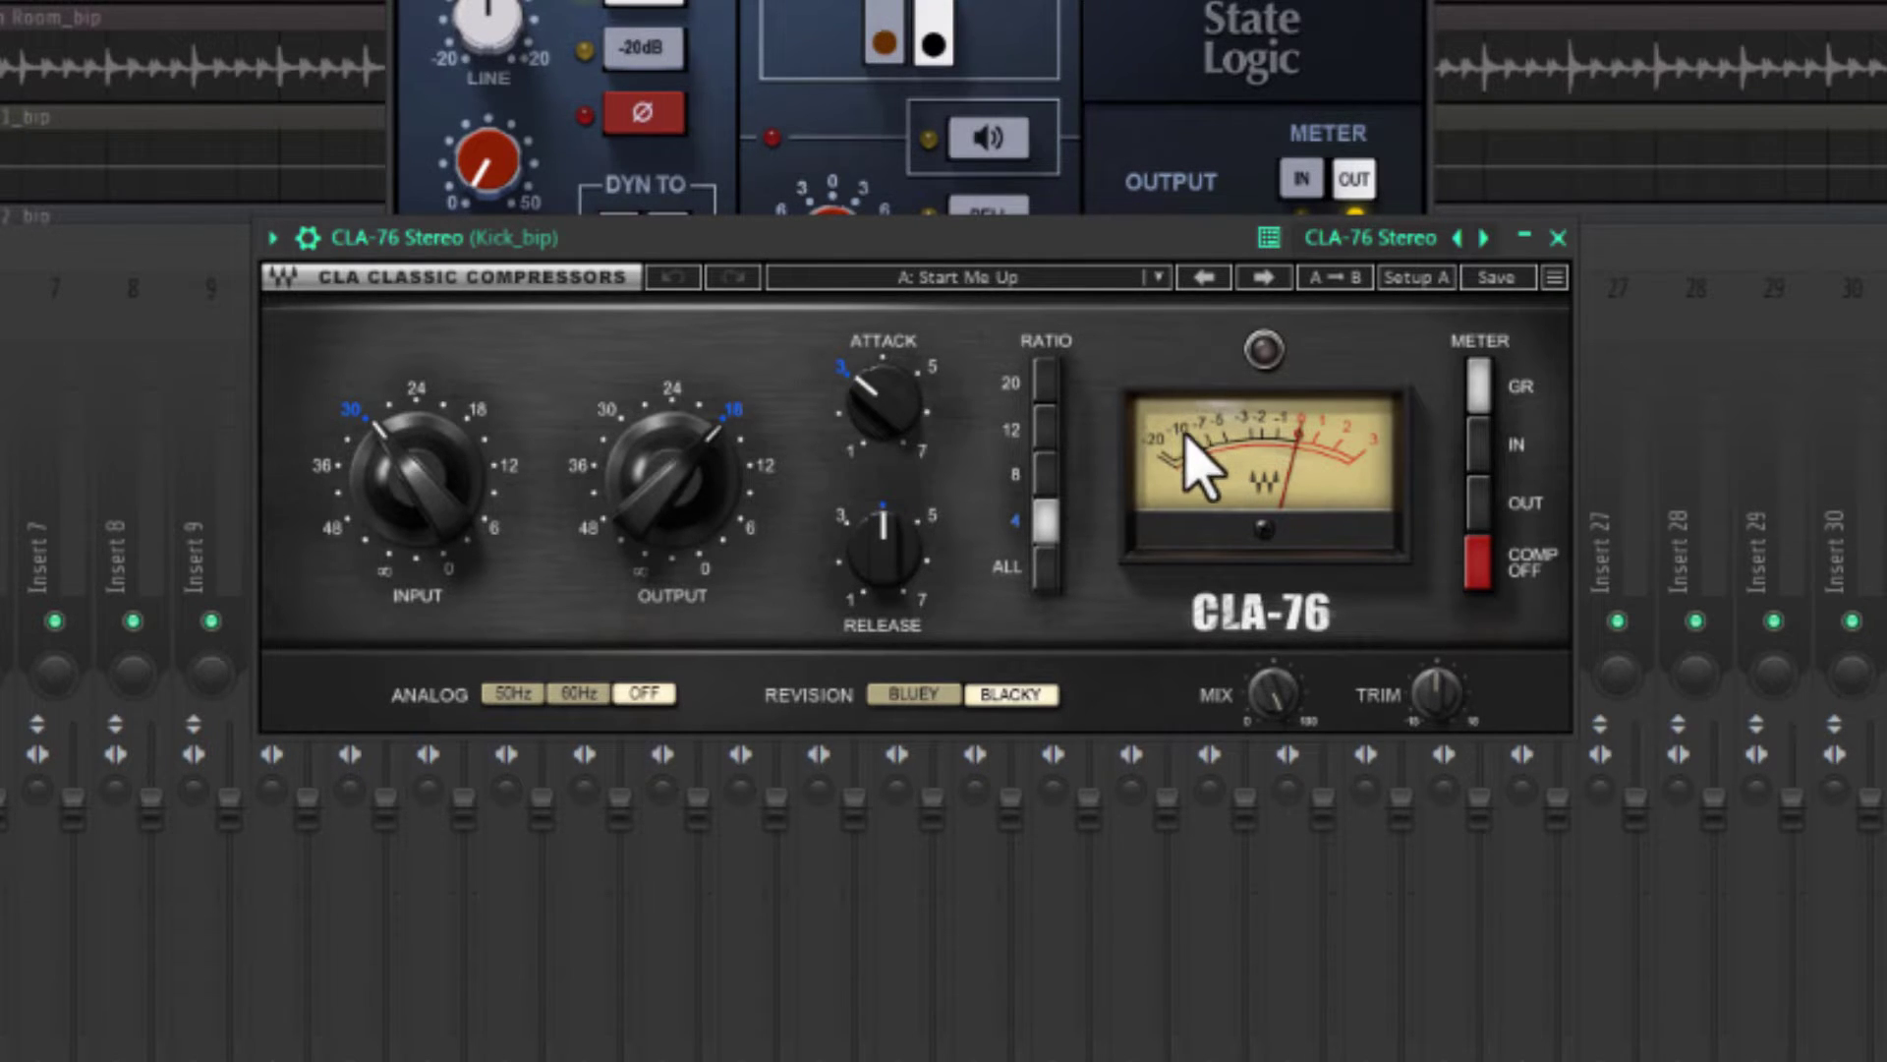
pyautogui.moveTo(421, 497); pyautogui.dragTo(414, 533)
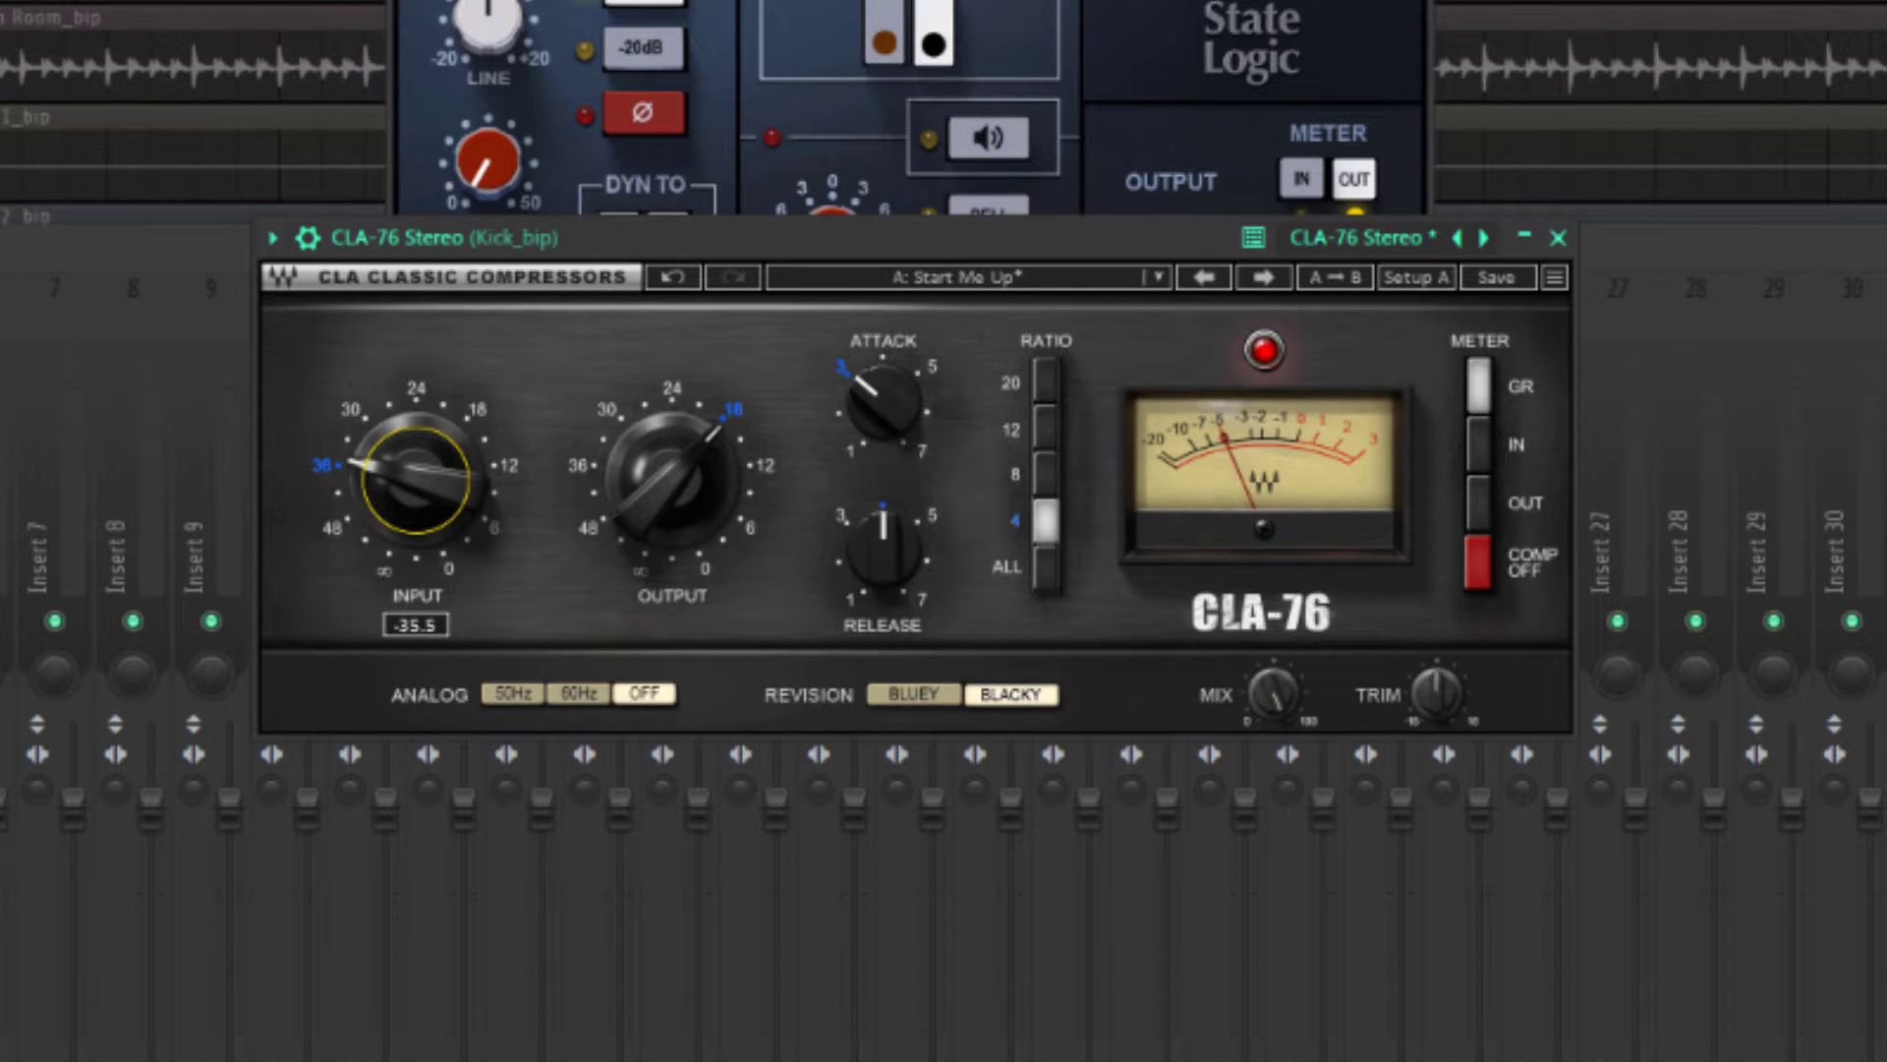
pyautogui.click(653, 540)
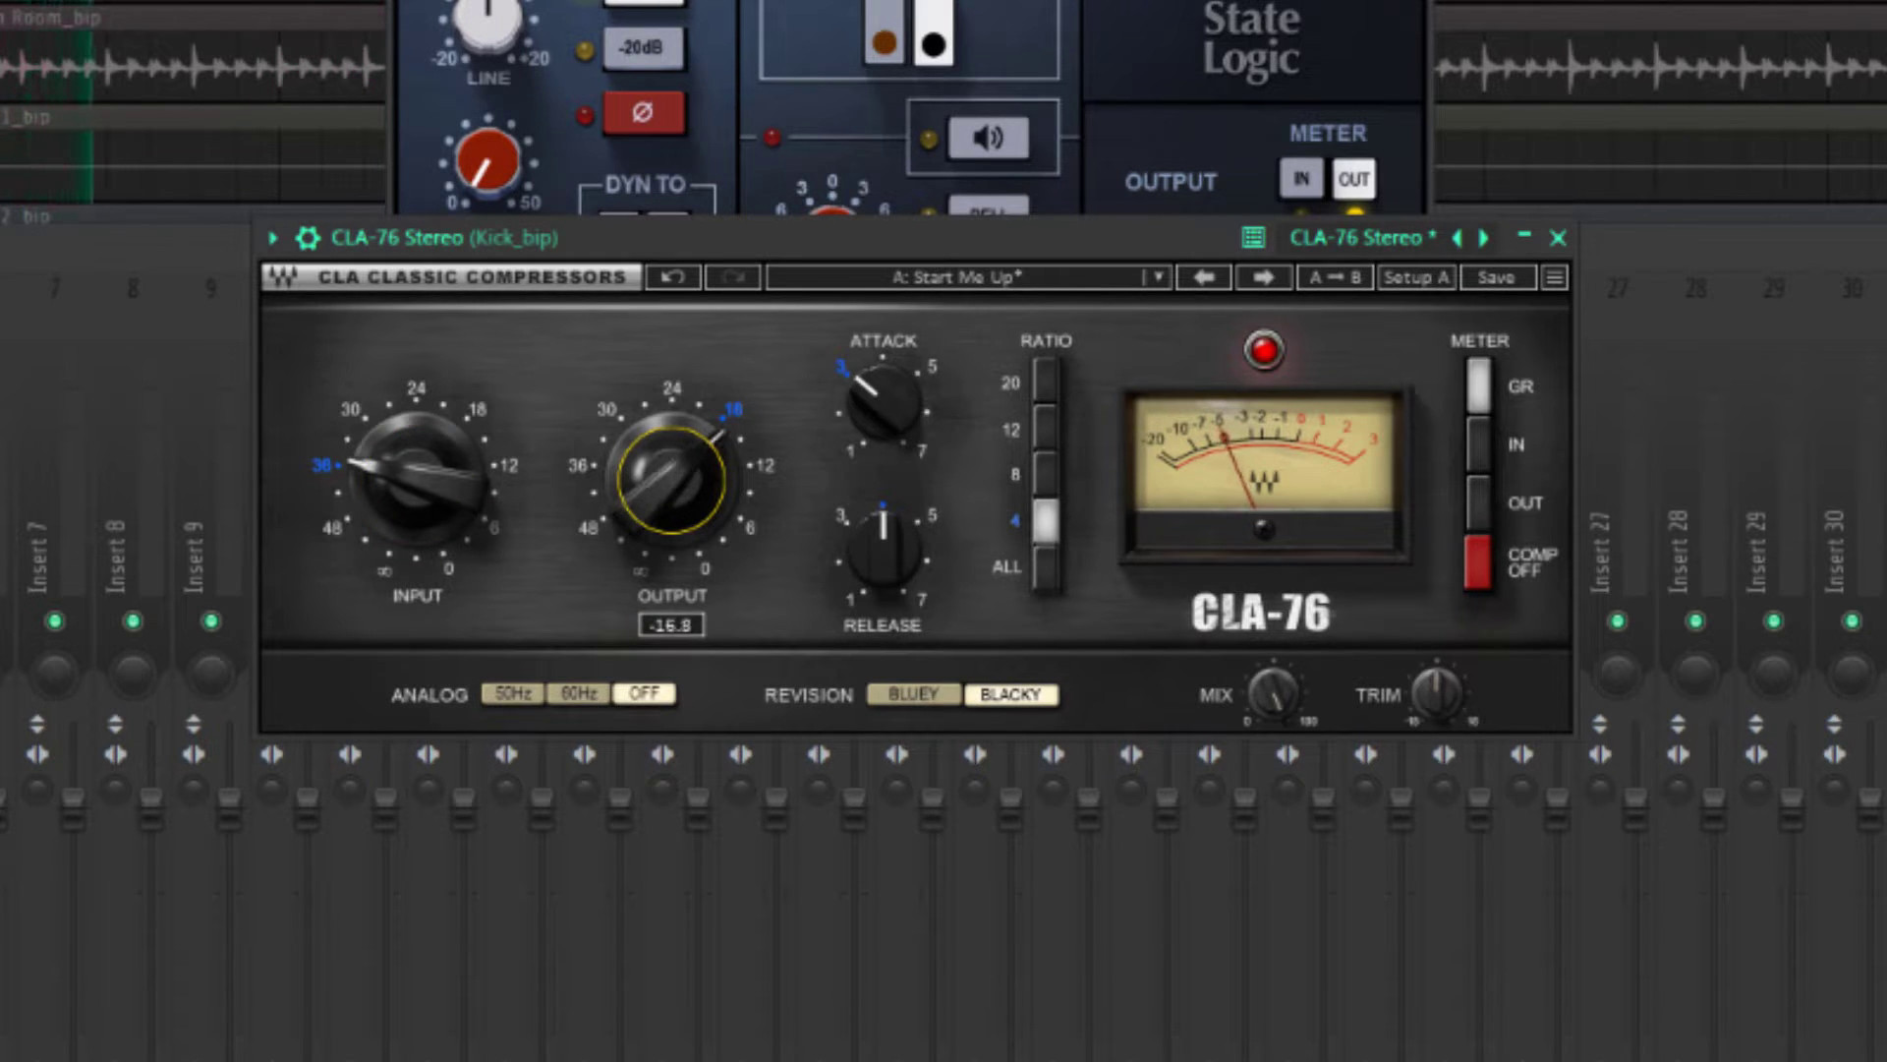
pyautogui.moveTo(652, 539); pyautogui.dragTo(653, 528)
pyautogui.moveTo(876, 391); pyautogui.dragTo(879, 452)
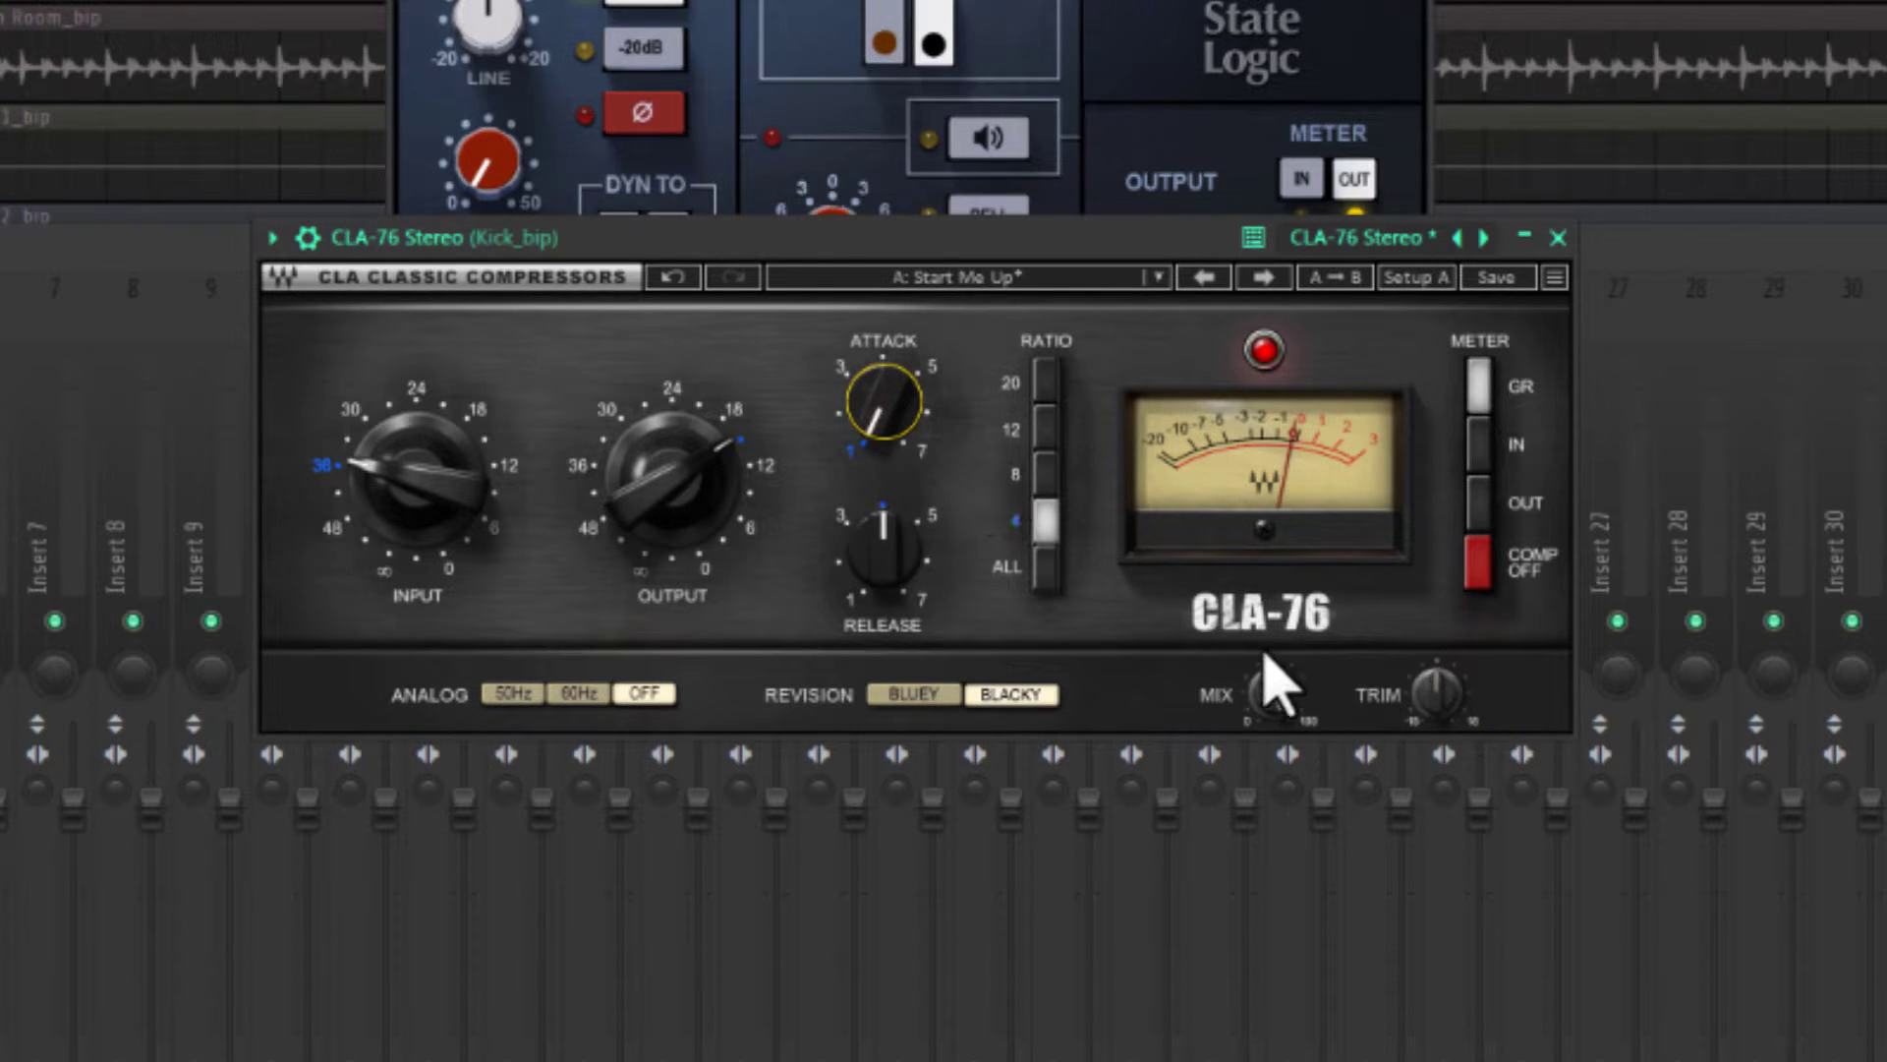
# On the kick's CLA-76, keep attack at 1, set release to about 6, fine-tune the output, and toggle the track's effects to compare.
pyautogui.moveTo(870, 418); pyautogui.dragTo(870, 405)
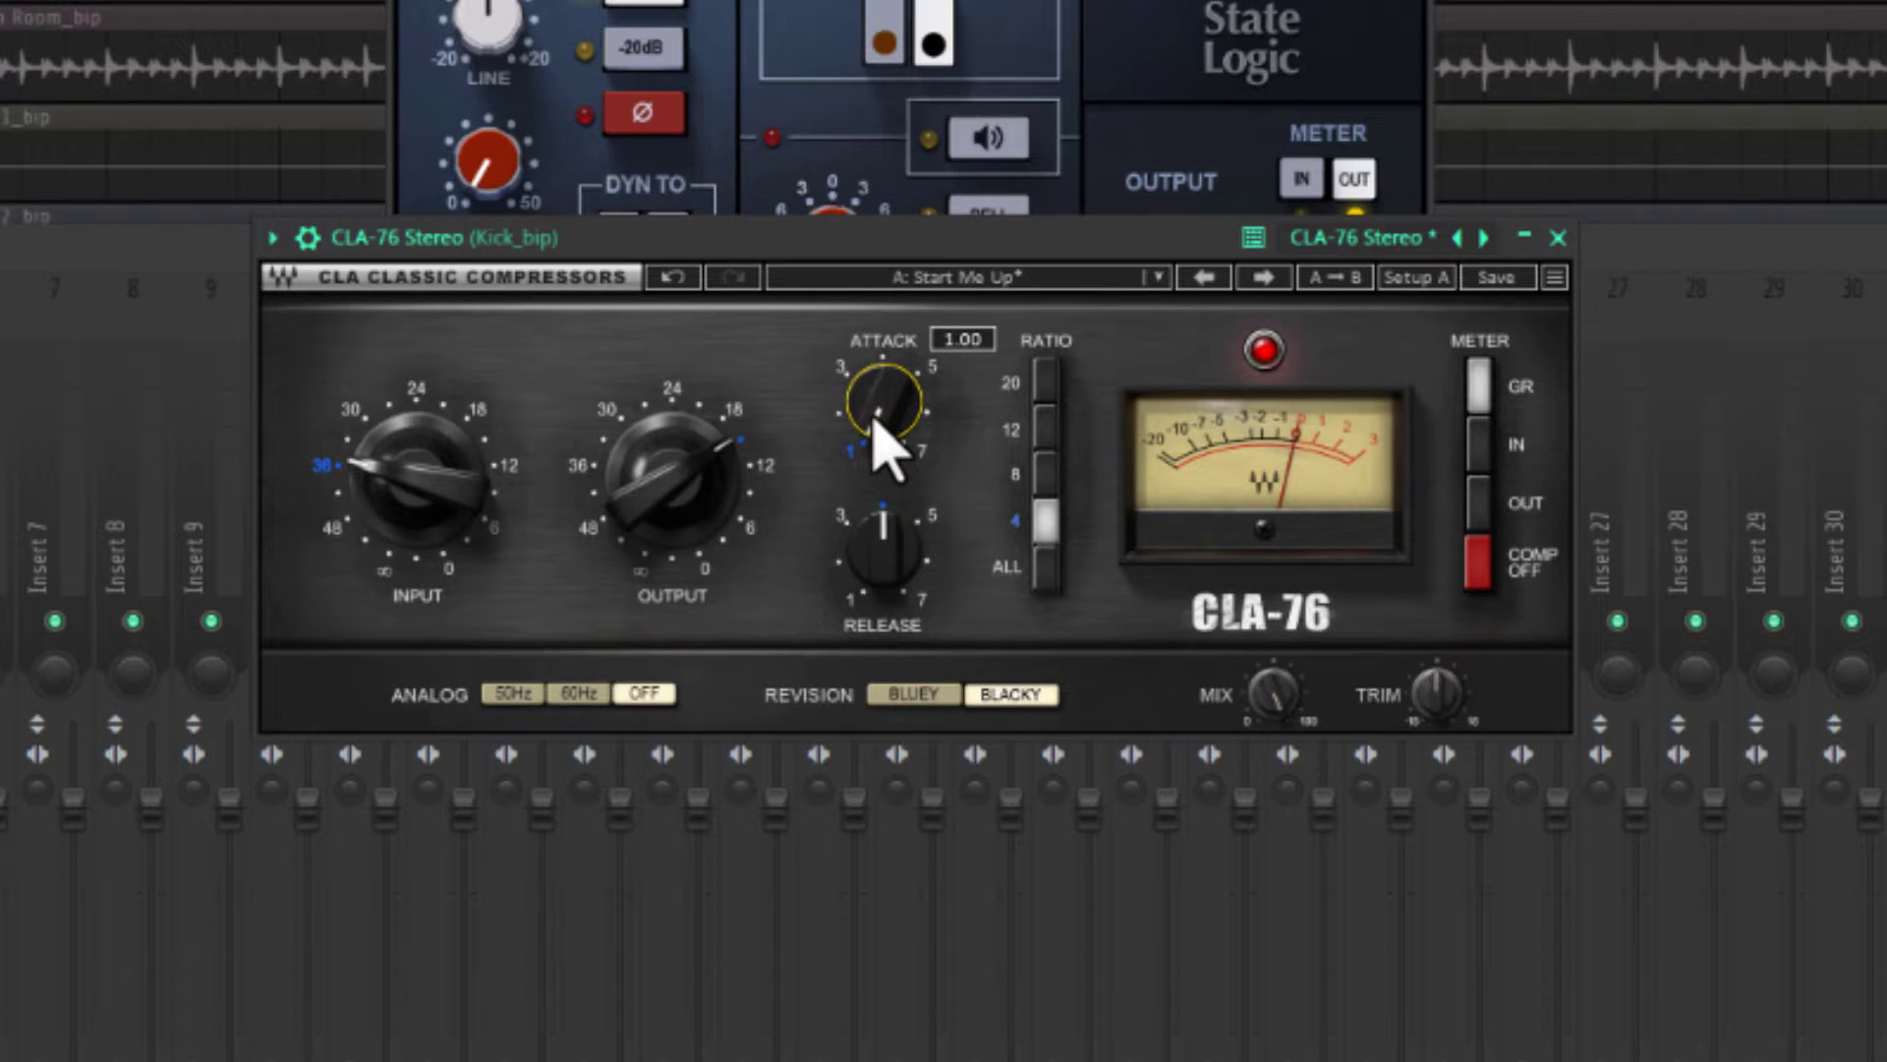
pyautogui.moveTo(892, 408); pyautogui.dragTo(893, 393)
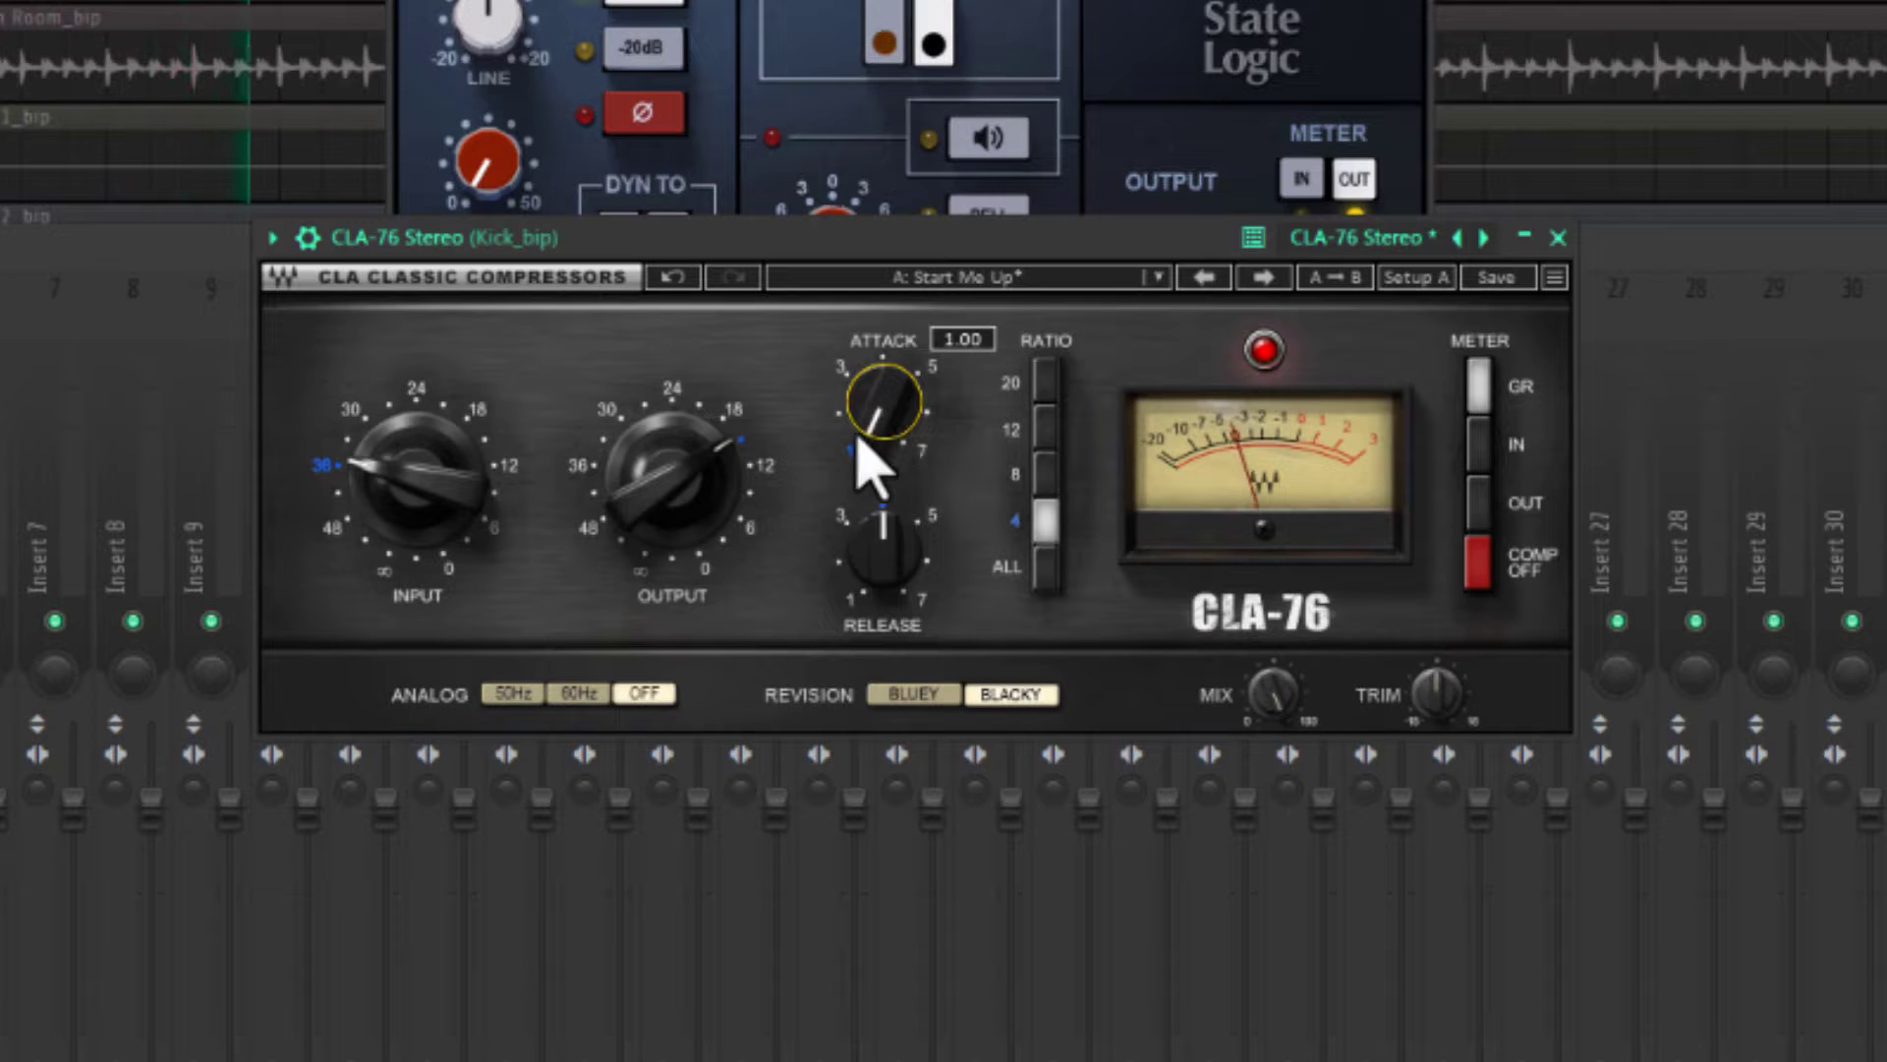
pyautogui.moveTo(887, 575)
pyautogui.mouseDown()
pyautogui.moveTo(887, 516)
pyautogui.moveTo(895, 552)
pyautogui.mouseUp()
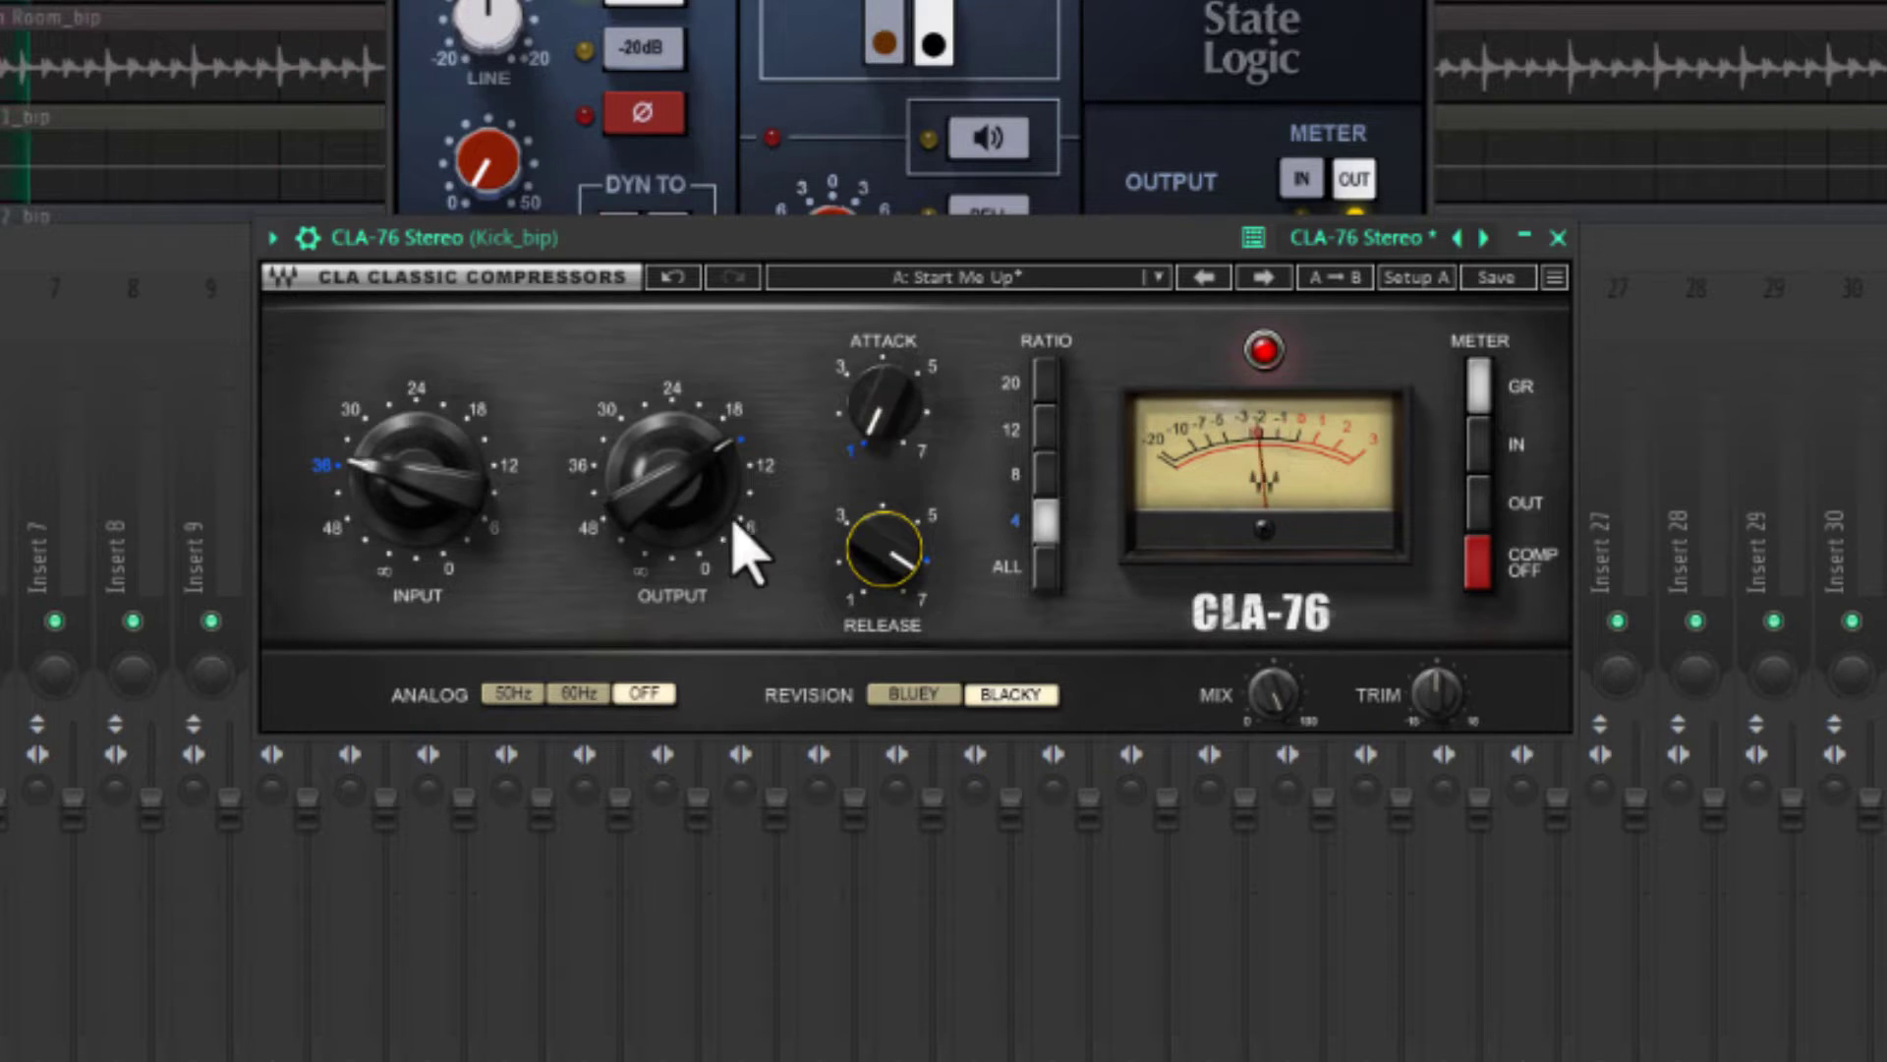
pyautogui.moveTo(693, 491); pyautogui.dragTo(693, 482)
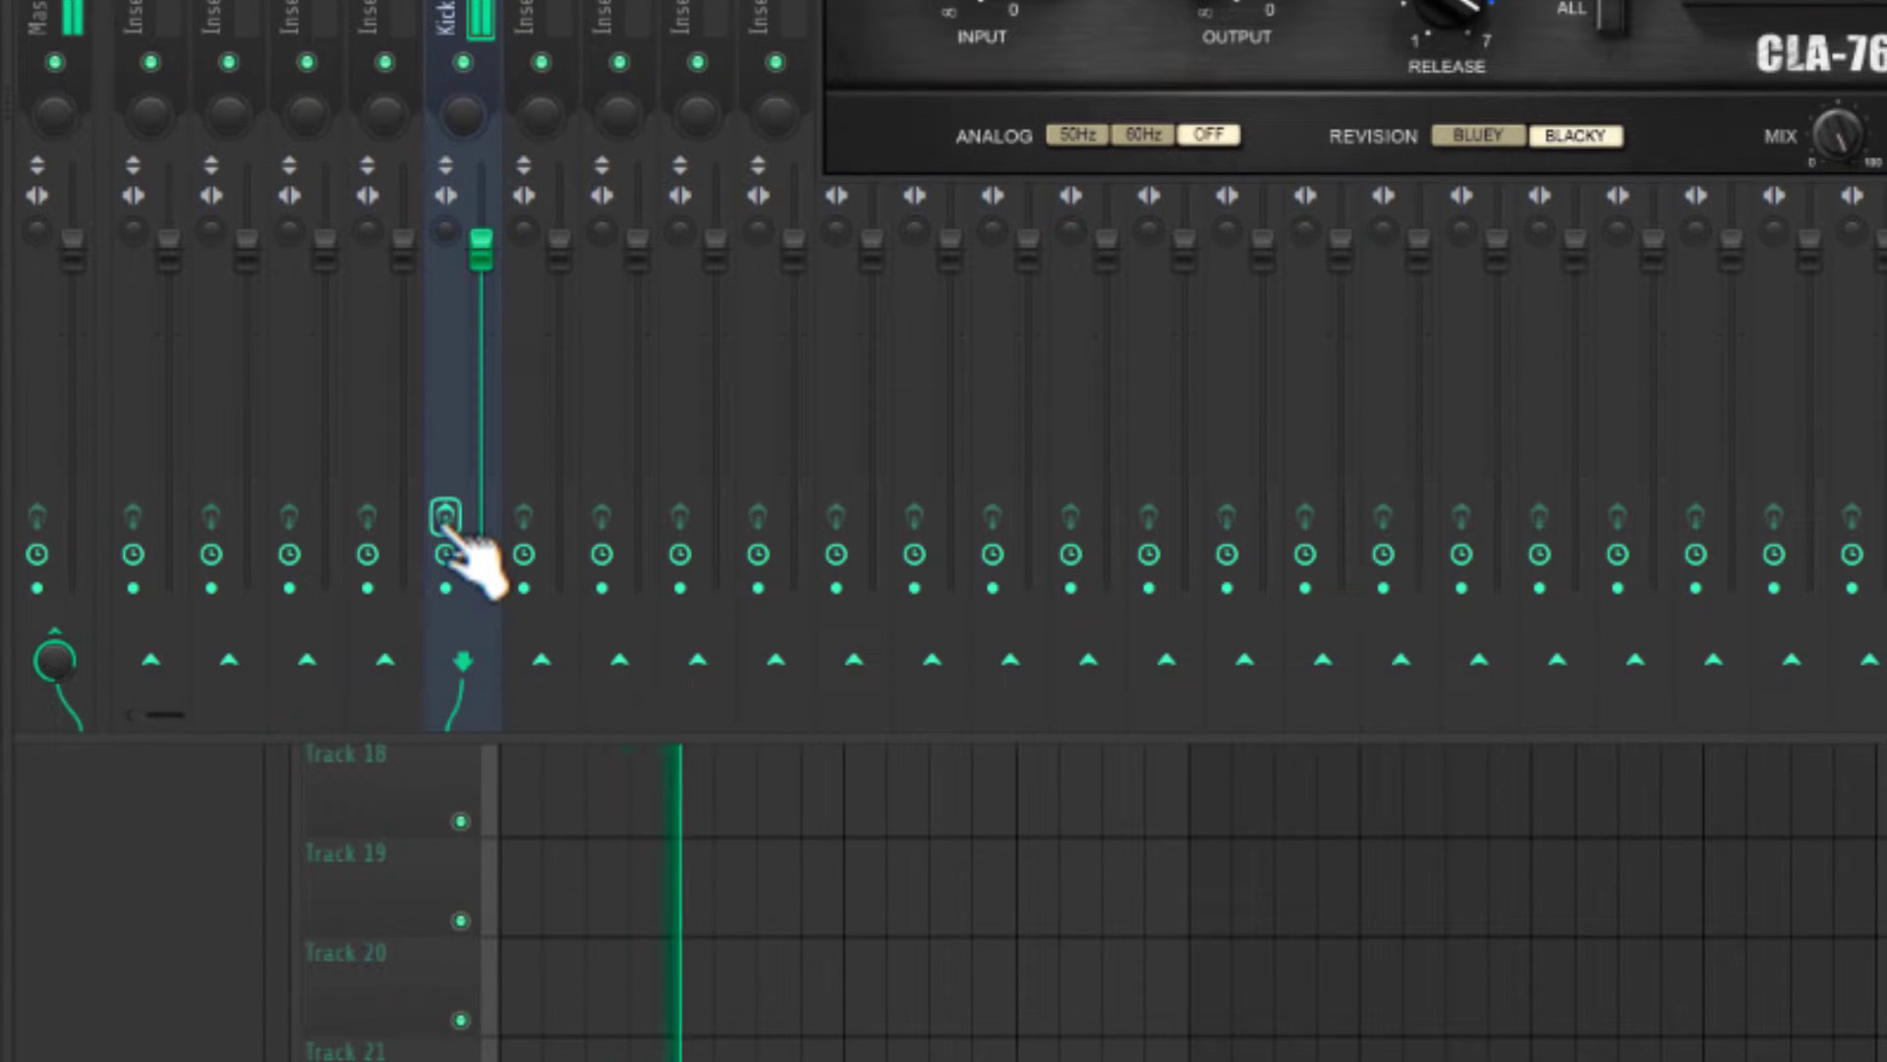
pyautogui.click(444, 518)
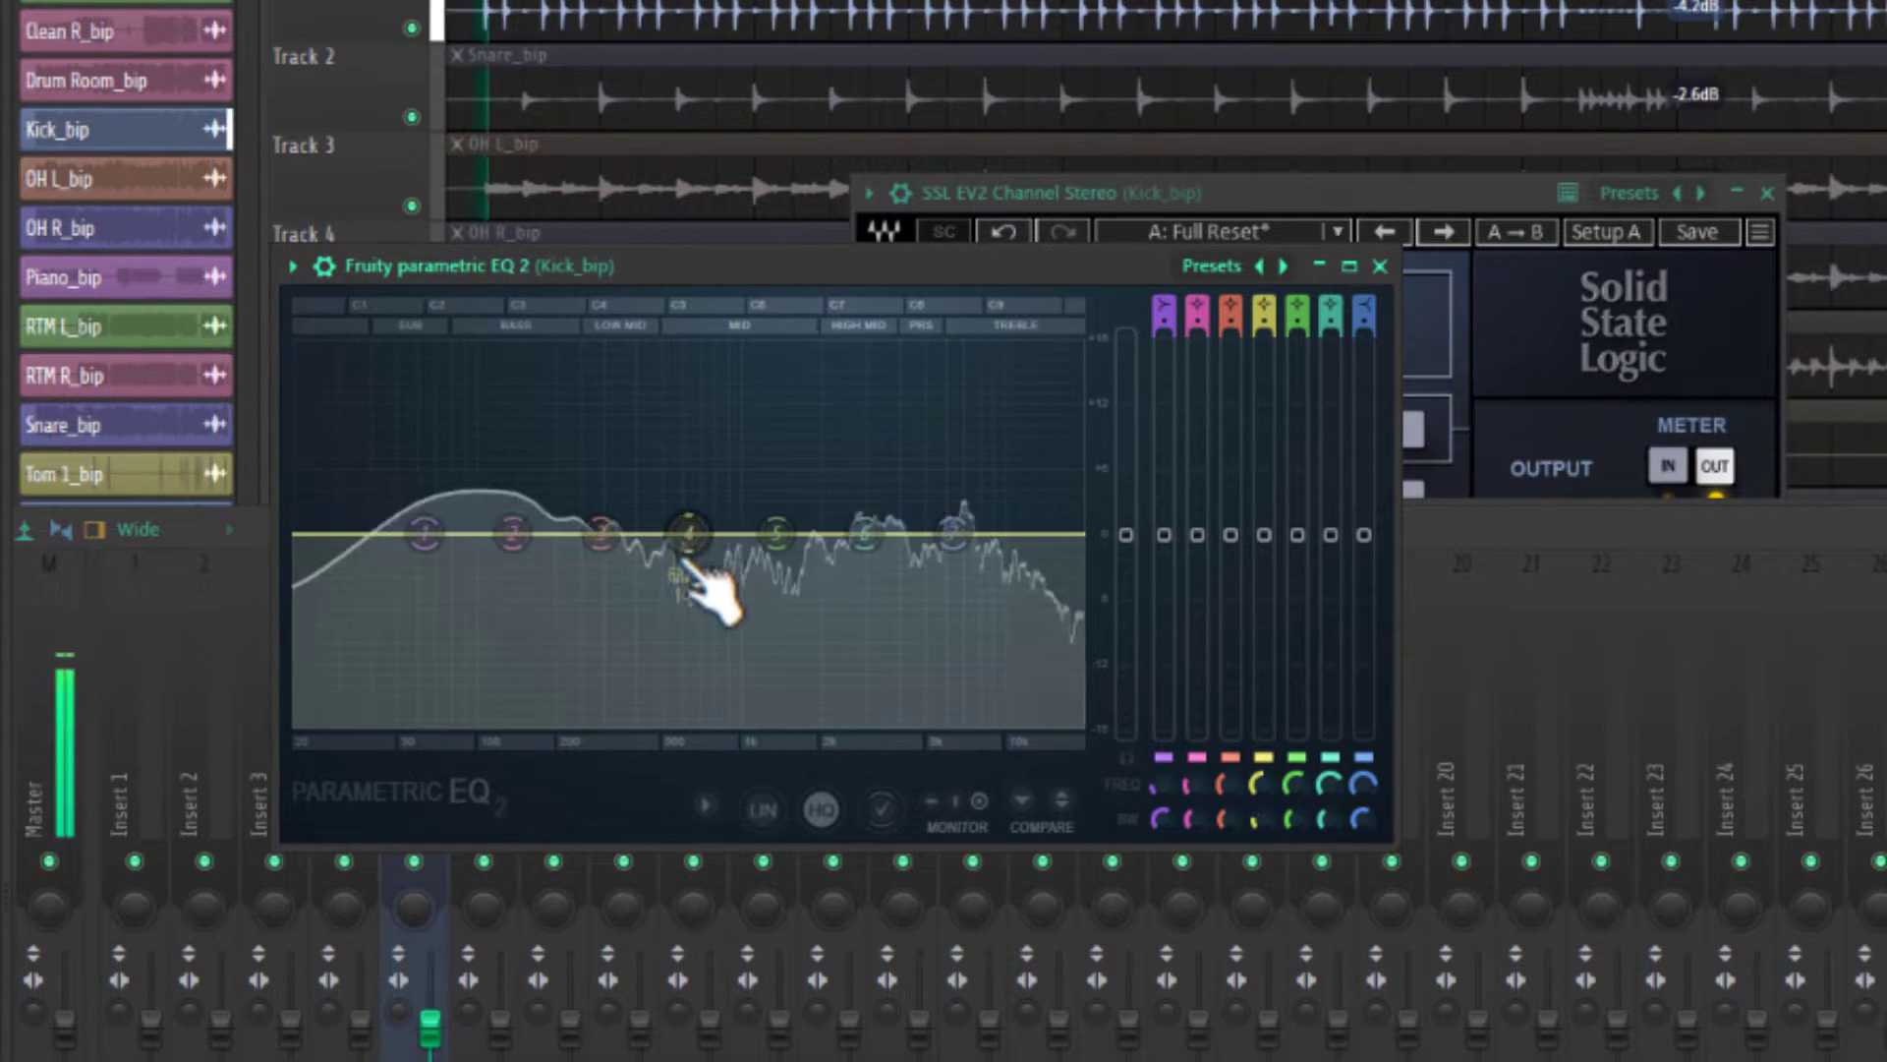
# In the kick's Fruity parametric EQ 2, narrow band 4 and cut about 3 dB near 511 Hz, with a slight band 3 cut below it.
pyautogui.moveTo(708, 550)
pyautogui.mouseDown()
pyautogui.moveTo(669, 550)
pyautogui.moveTo(691, 570)
pyautogui.mouseUp()
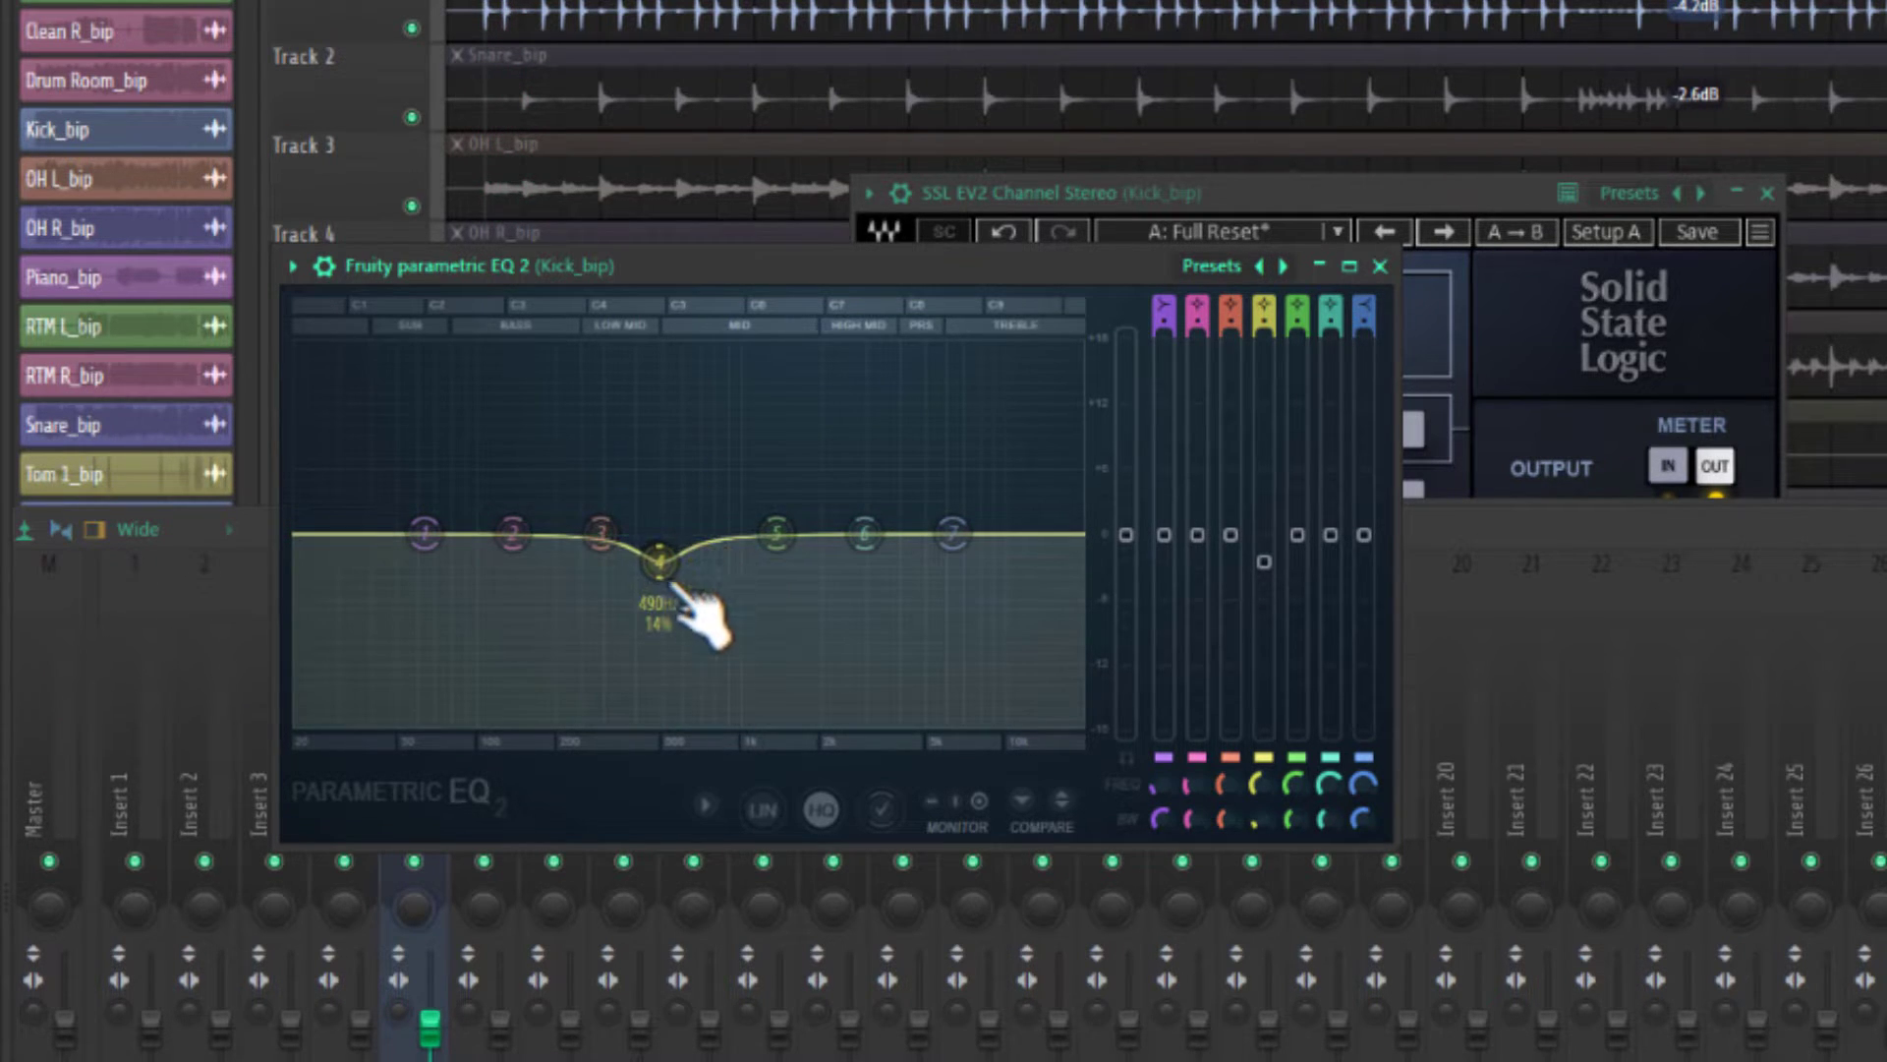
pyautogui.press('space')
pyautogui.press('space')
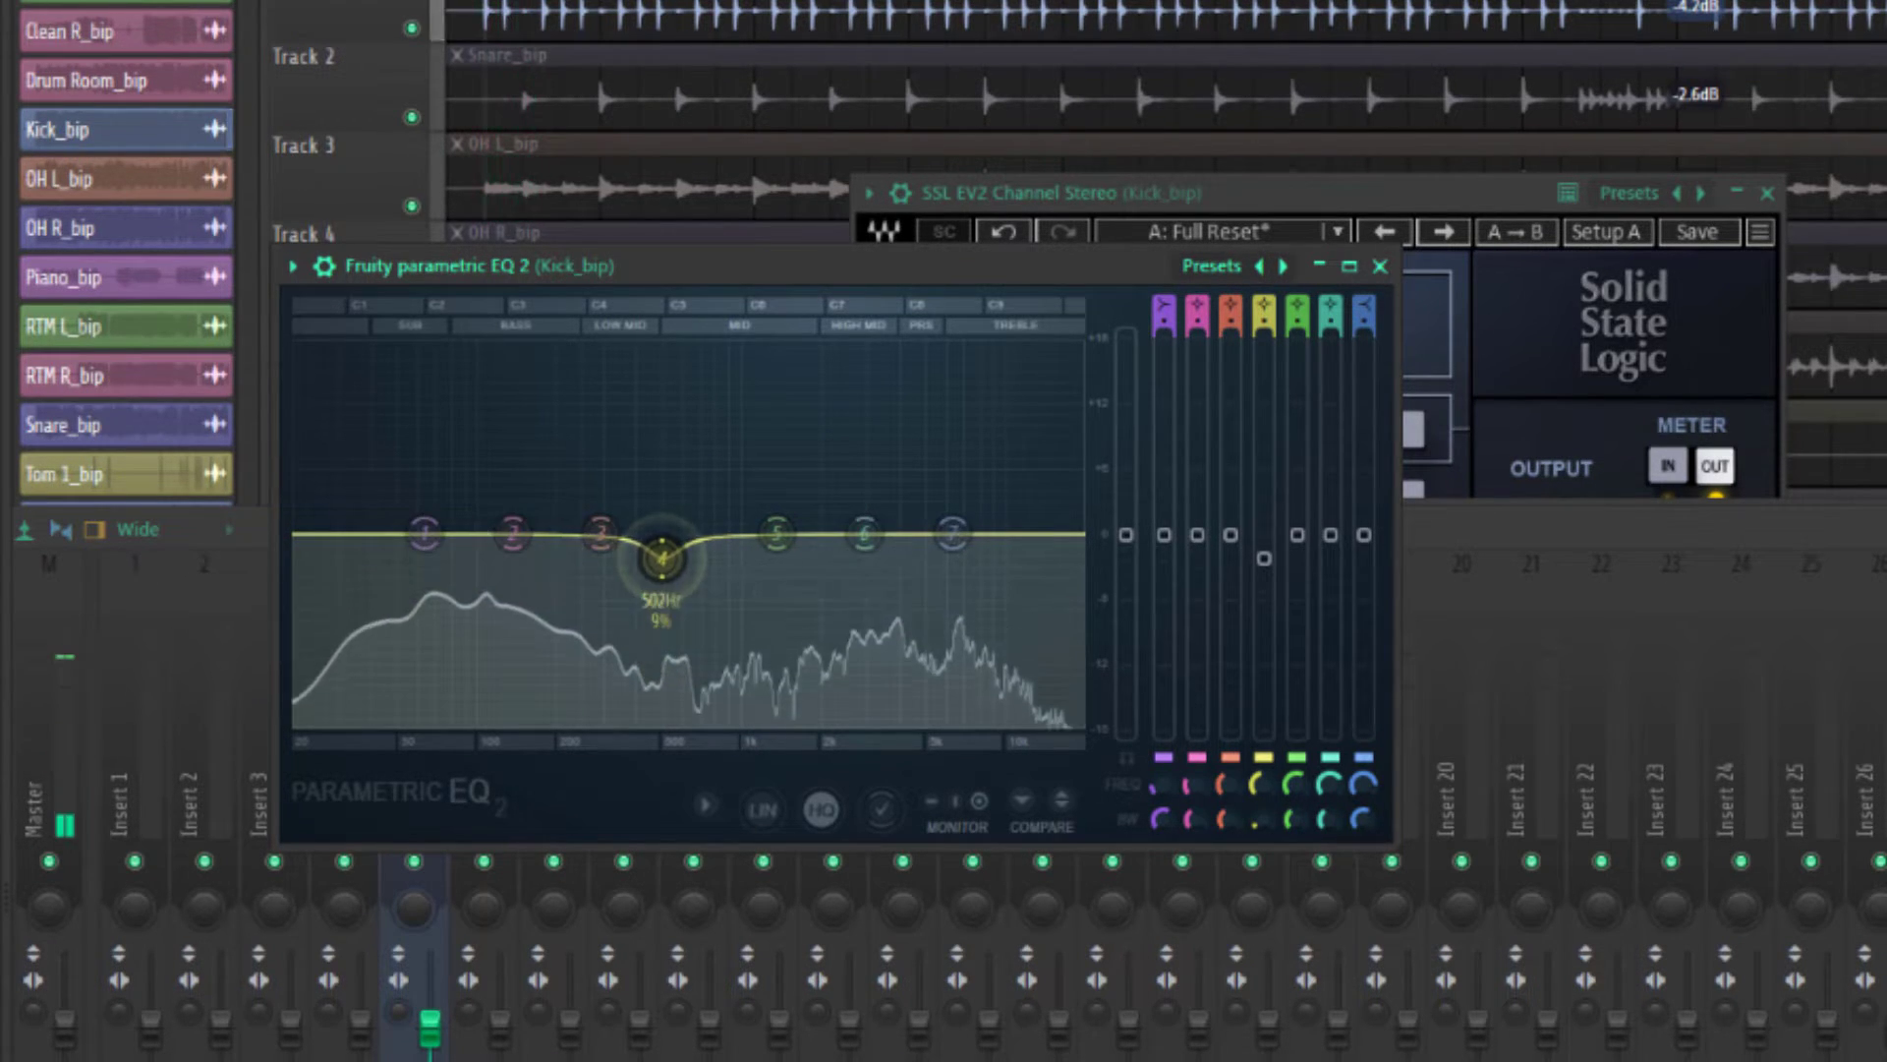
pyautogui.press('space')
pyautogui.moveTo(676, 579); pyautogui.dragTo(667, 563)
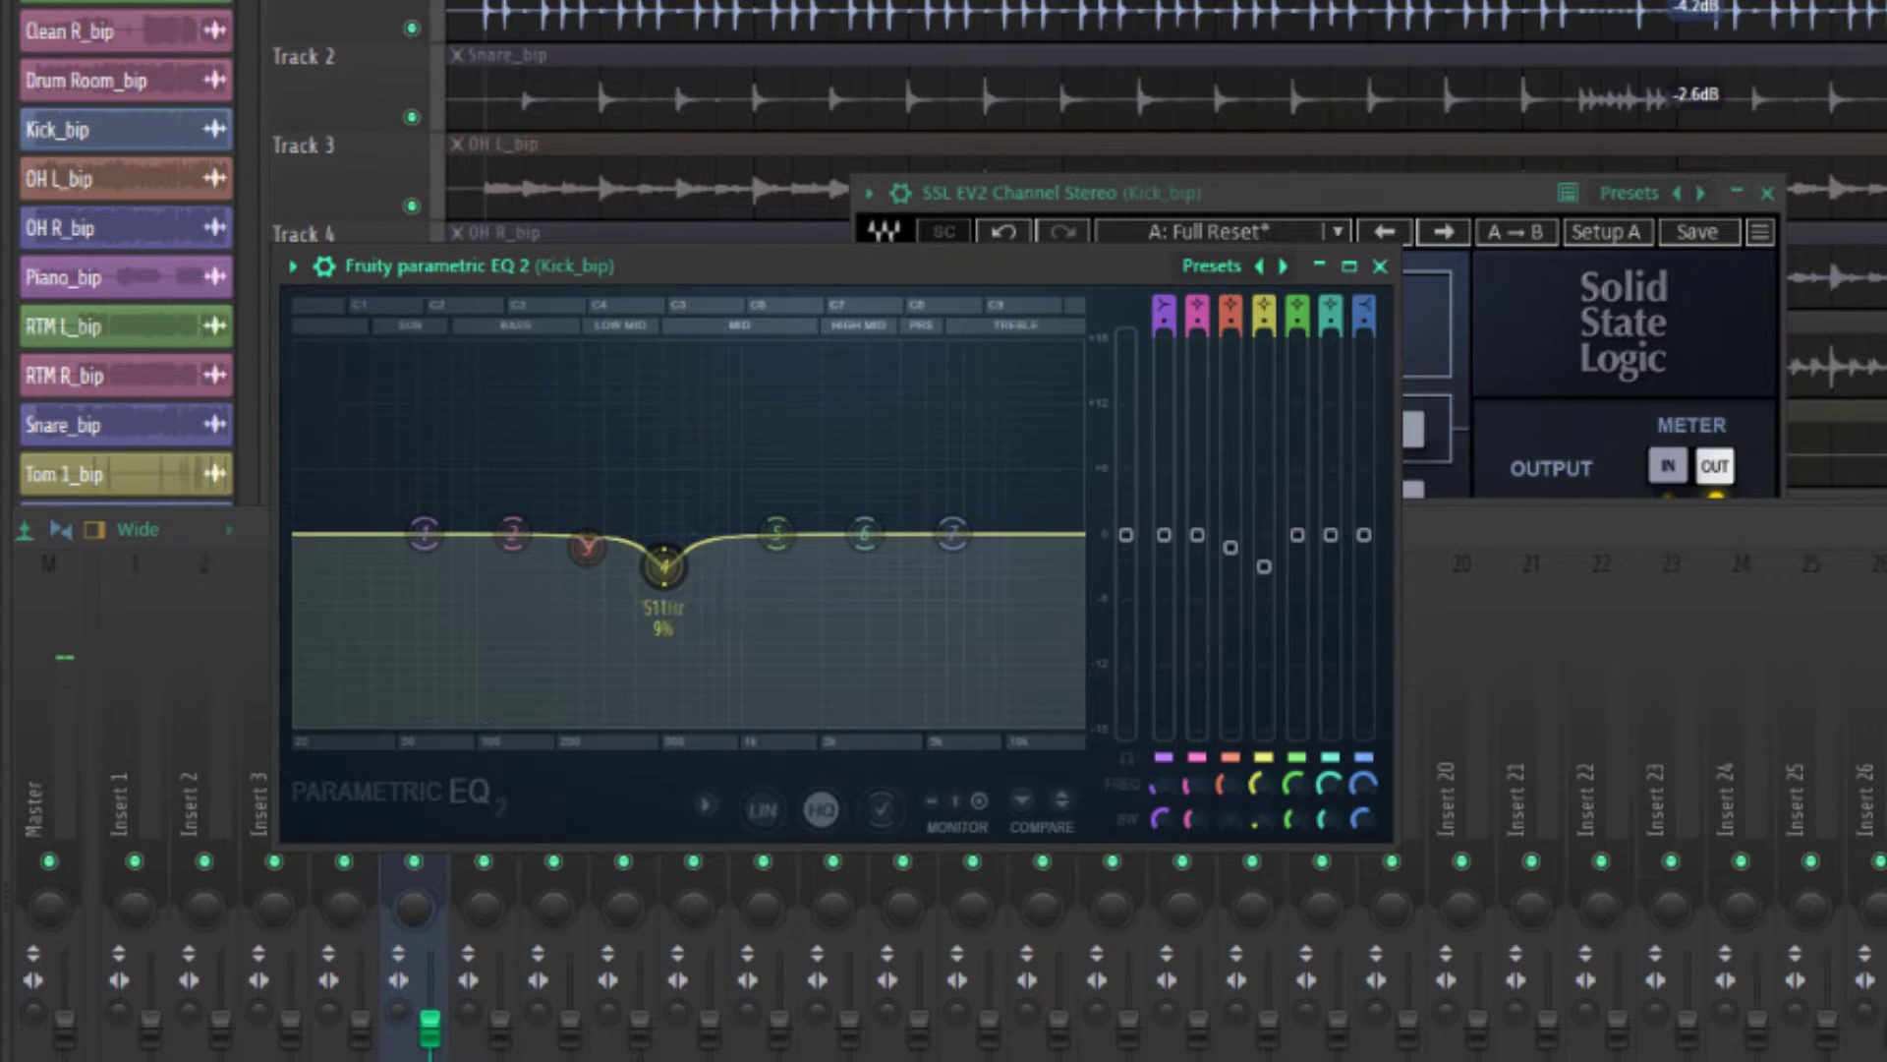
# Reset band 4 and boost a narrow band 5 to its maximum around 645 Hz to listen for the unpleasant resonance.
pyautogui.press('space')
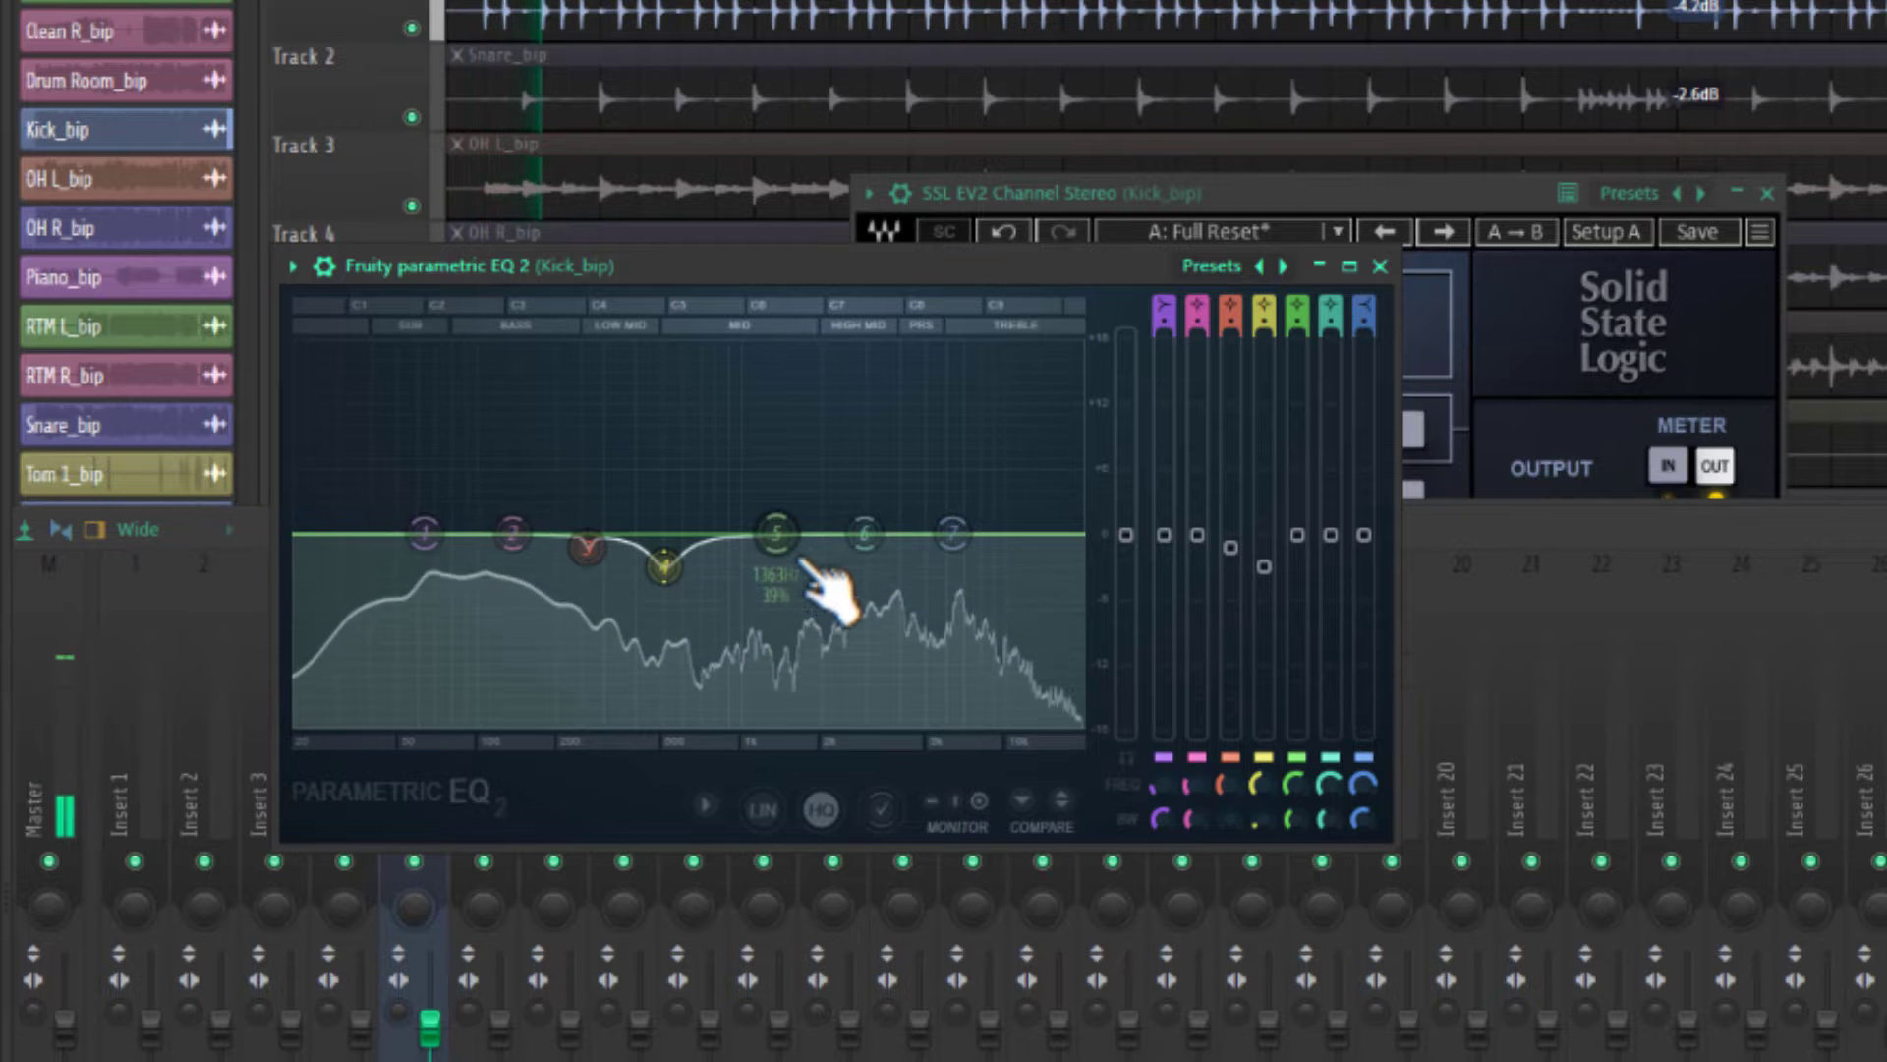
pyautogui.moveTo(800, 553); pyautogui.dragTo(731, 516)
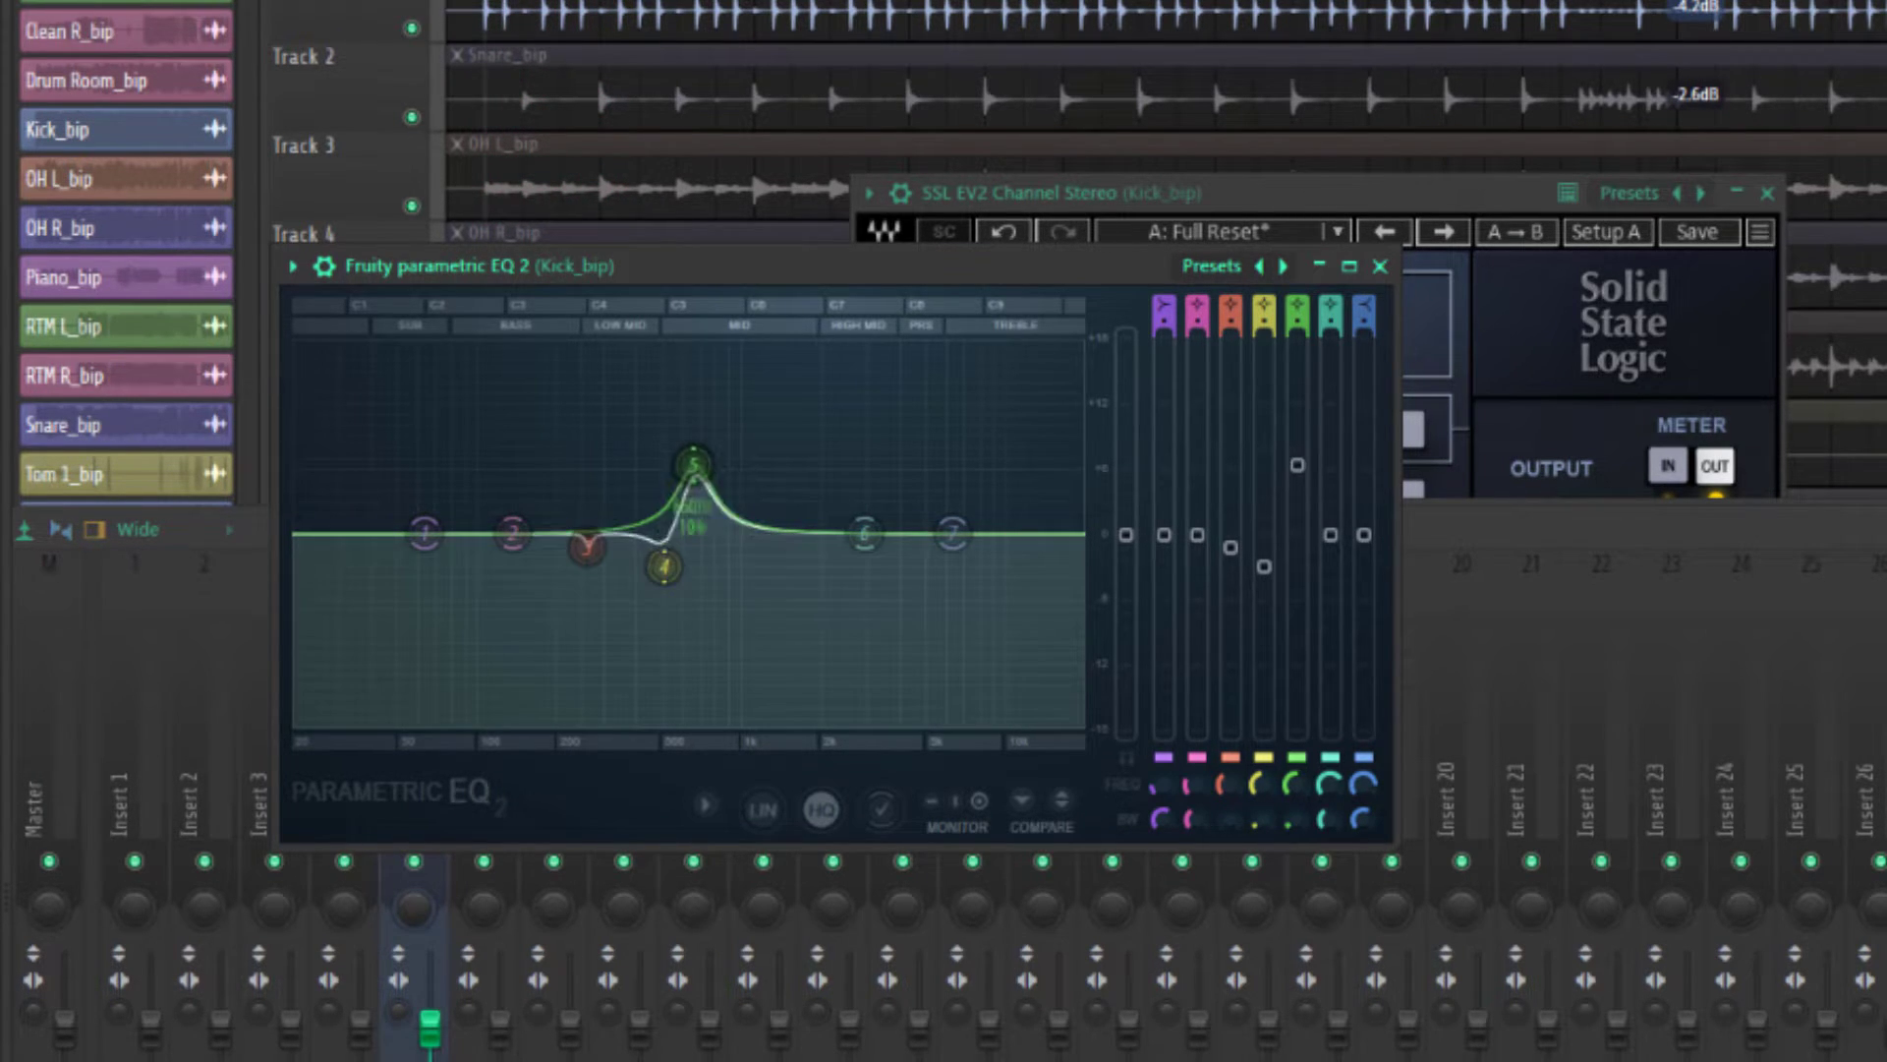
pyautogui.rightClick(667, 568)
pyautogui.click(678, 588)
pyautogui.moveTo(702, 481); pyautogui.dragTo(695, 346)
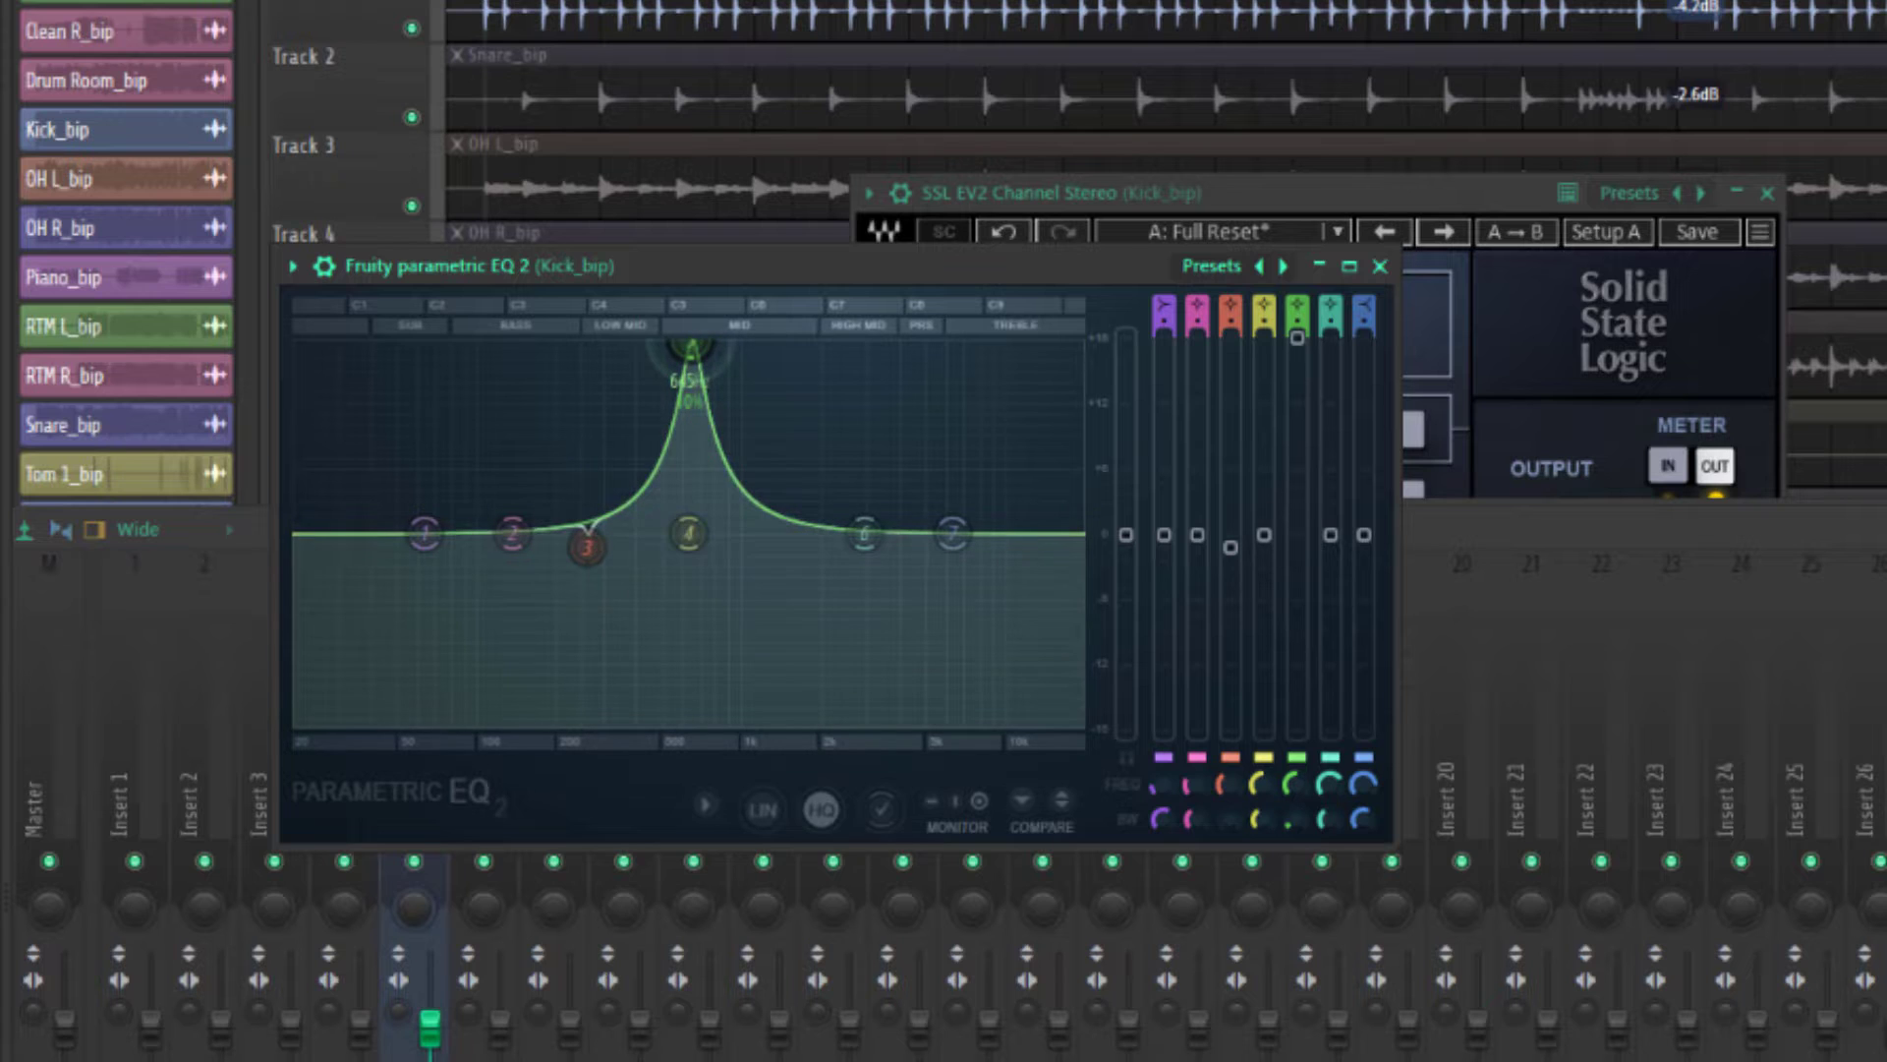
# Turn band 5 into a cut of about 3 dB near 670 Hz and cut band 4 by about 2 dB near 490 Hz.
pyautogui.press('space')
pyautogui.press('space')
pyautogui.moveTo(1297, 338); pyautogui.dragTo(1297, 567)
pyautogui.press('space')
pyautogui.moveTo(689, 532); pyautogui.dragTo(659, 553)
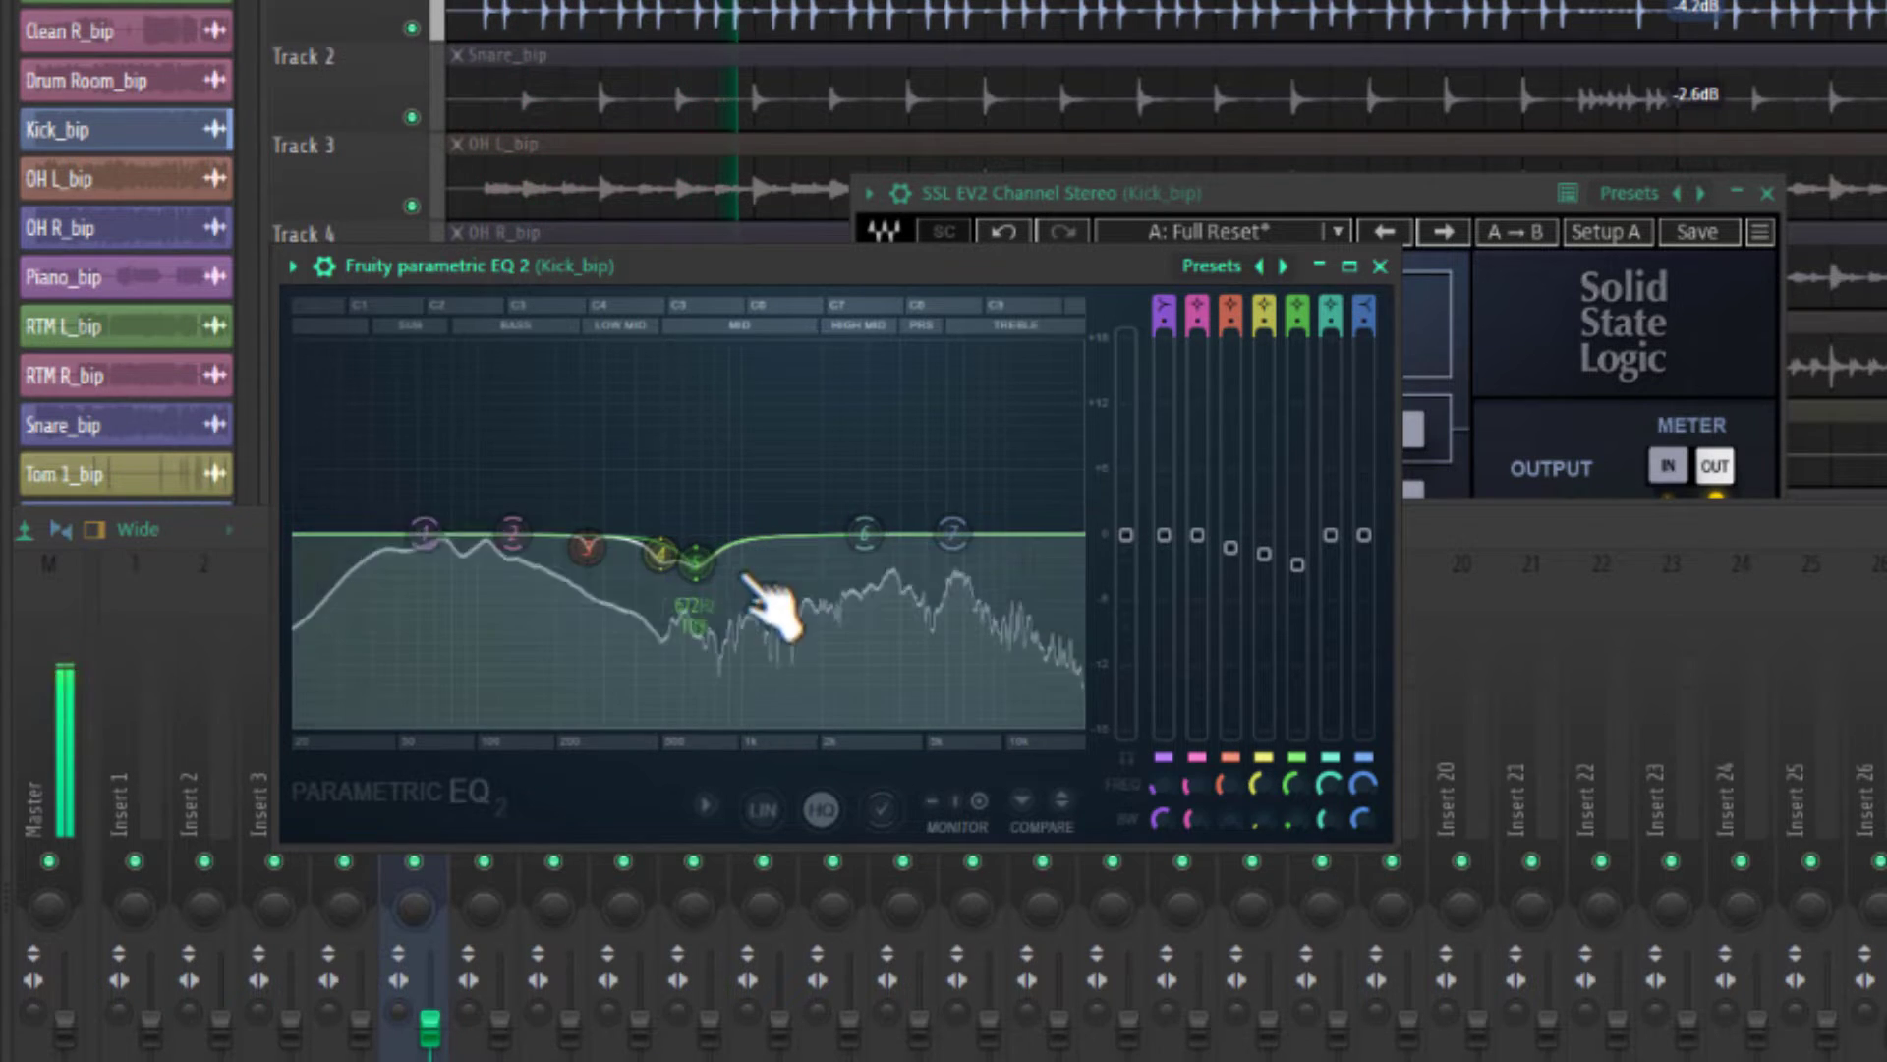
# Boost the kick's highs by about 5 dB with the band 7 high shelf around 7 kHz while it plays.
pyautogui.press('space')
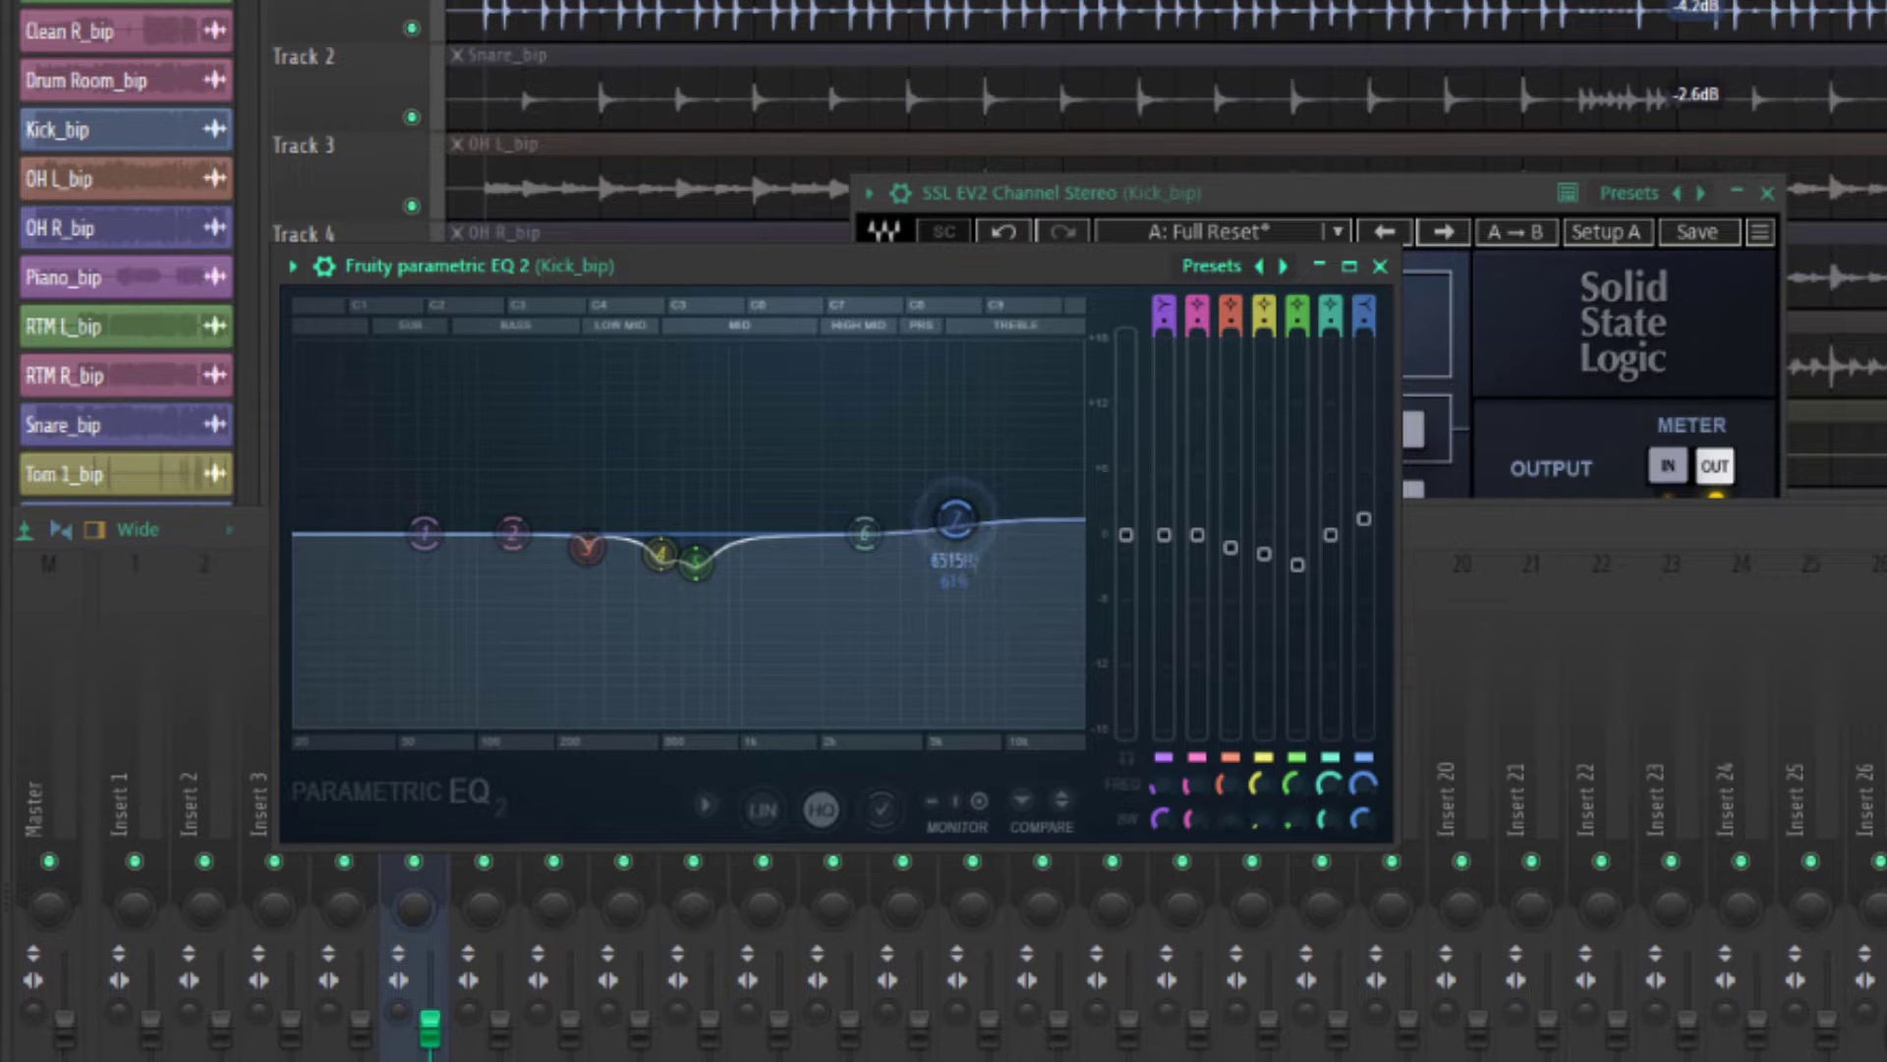
pyautogui.press('space')
pyautogui.moveTo(956, 518); pyautogui.dragTo(964, 481)
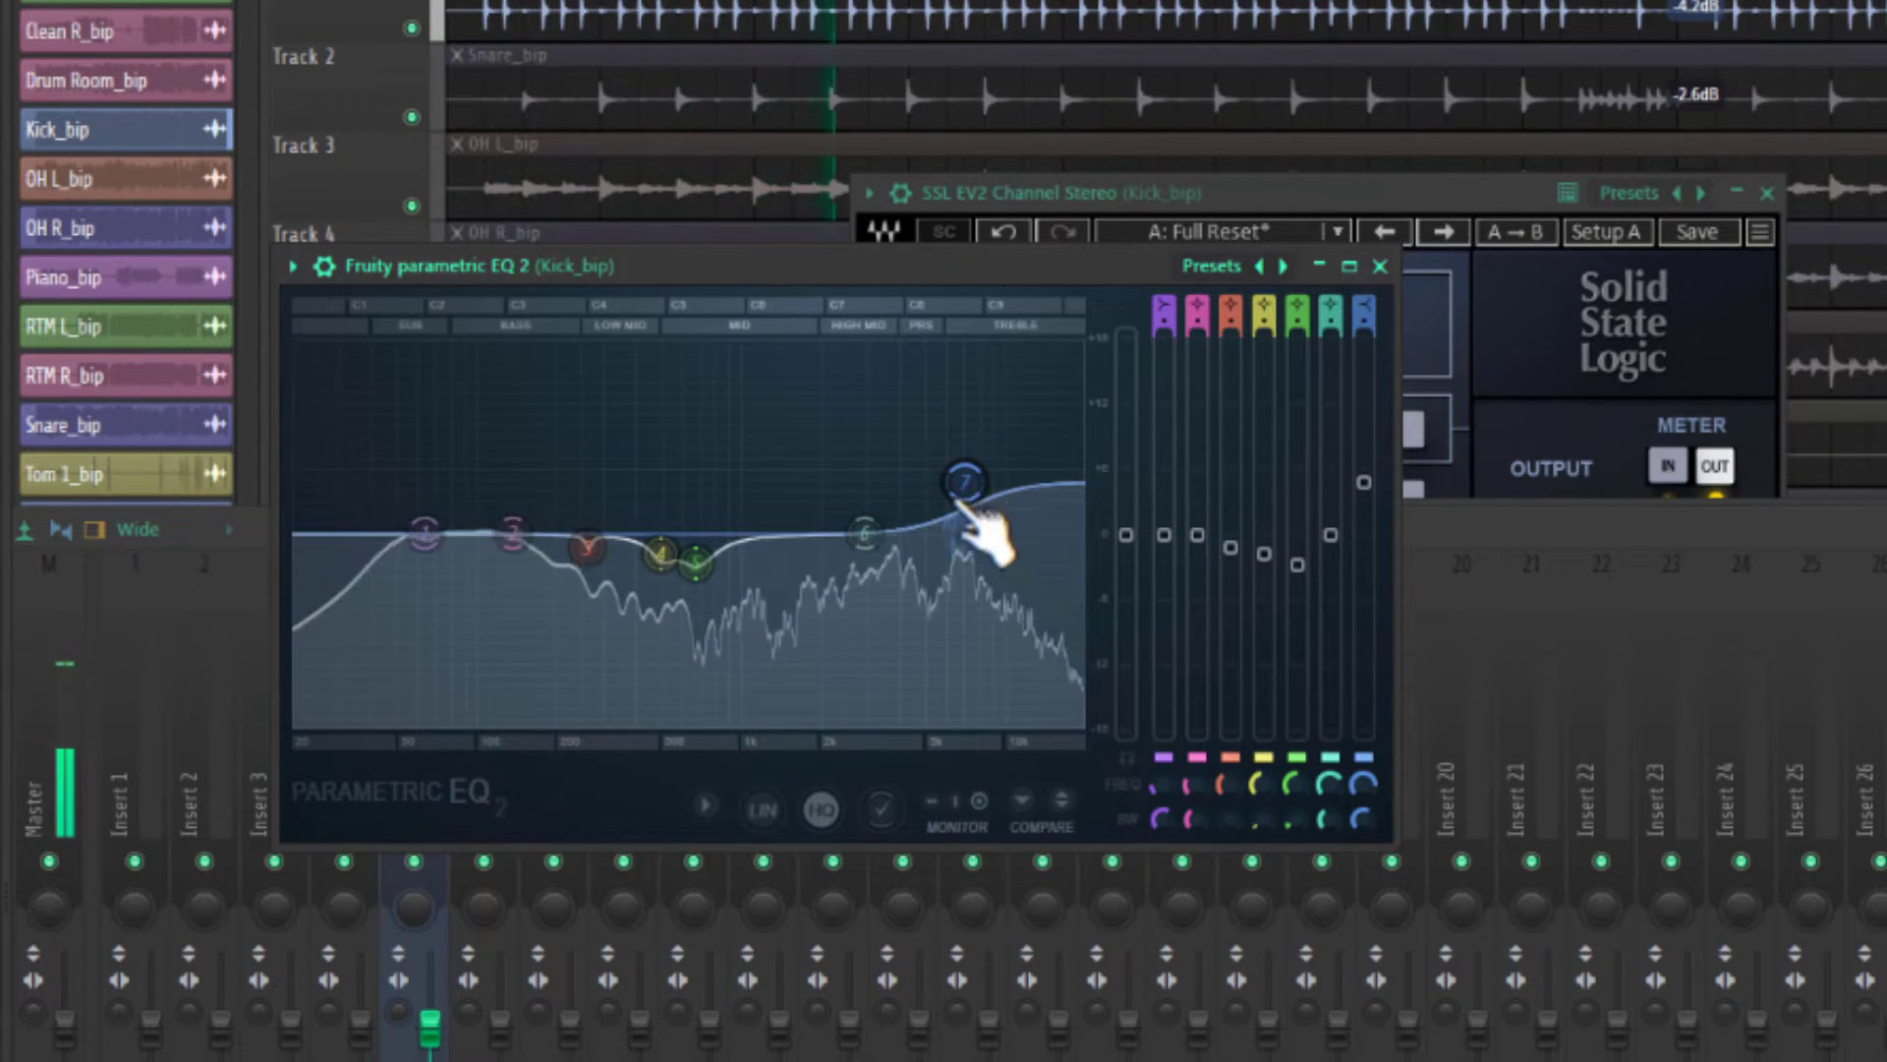
# Cut band 6 by about 2.5 dB at 6825 Hz and narrow its bandwidth to 5%.
pyautogui.moveTo(898, 561); pyautogui.dragTo(992, 579)
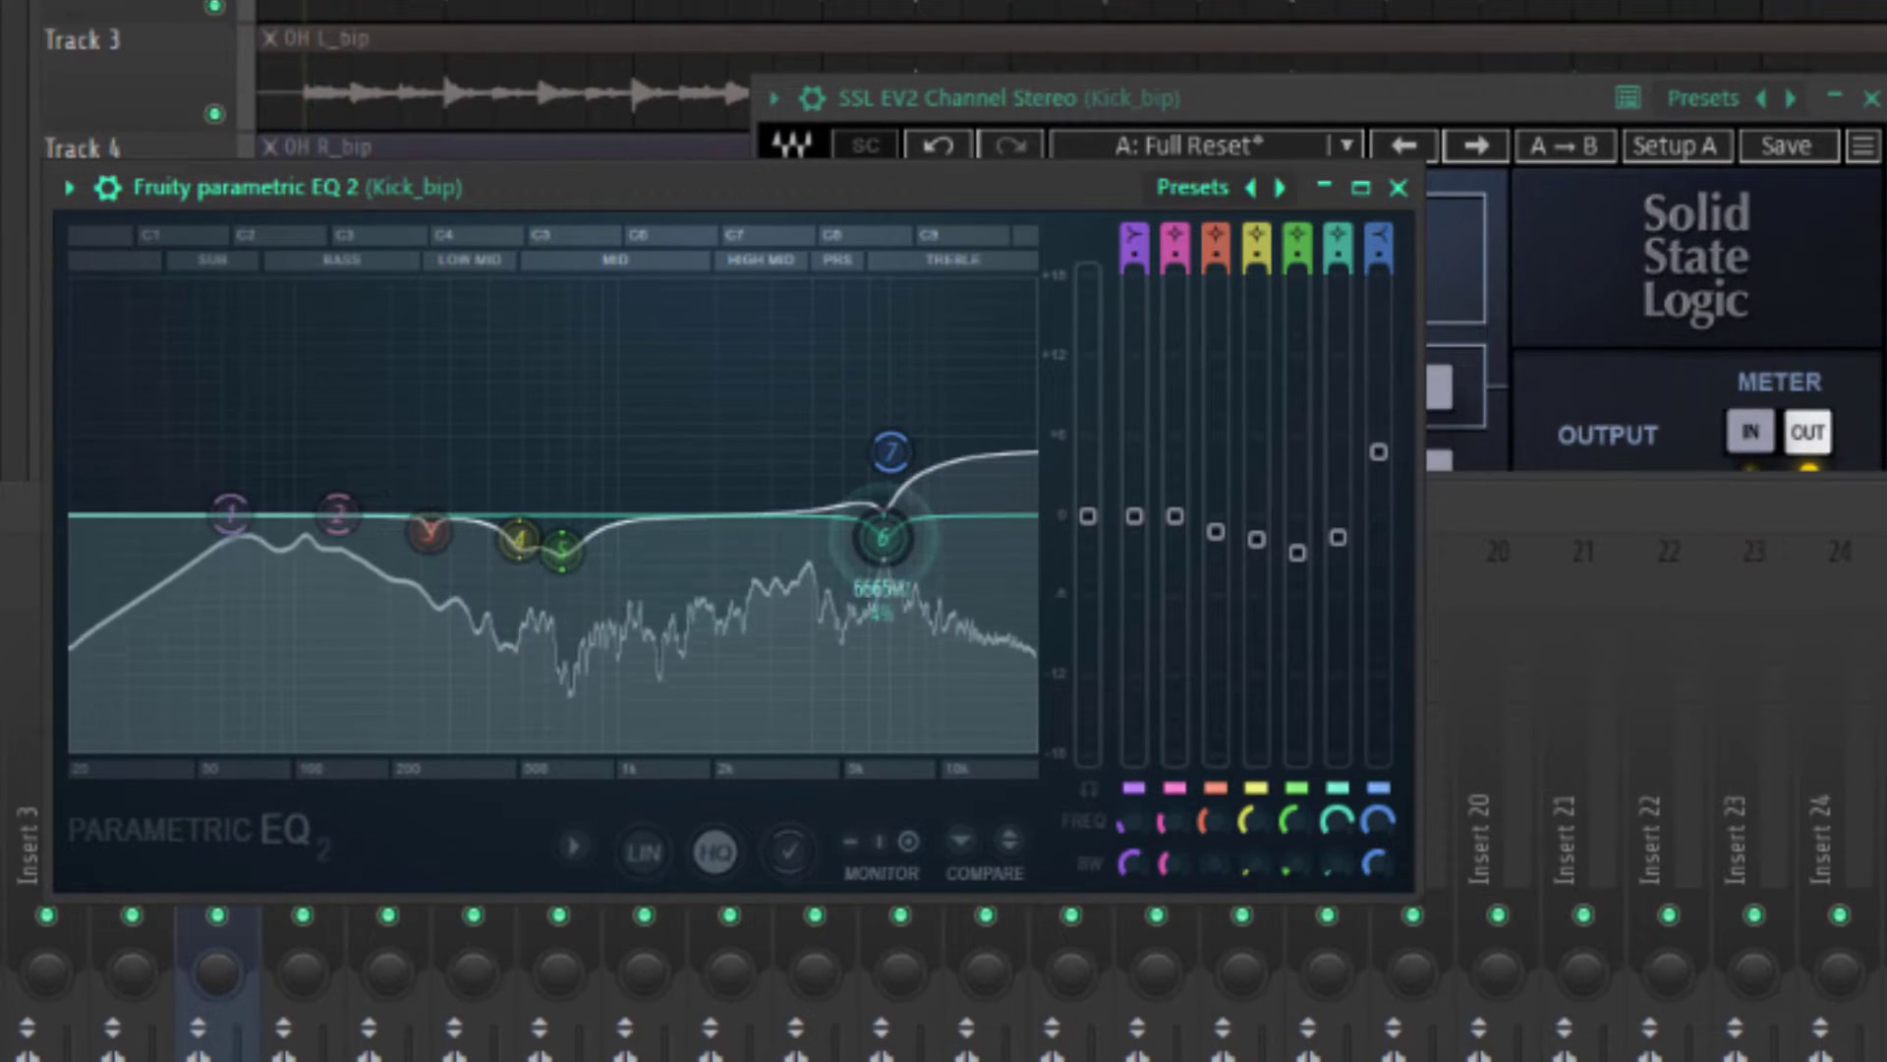
pyautogui.moveTo(883, 537); pyautogui.dragTo(887, 550)
pyautogui.scroll(3, 886, 541)
pyautogui.scroll(-3, 883, 543)
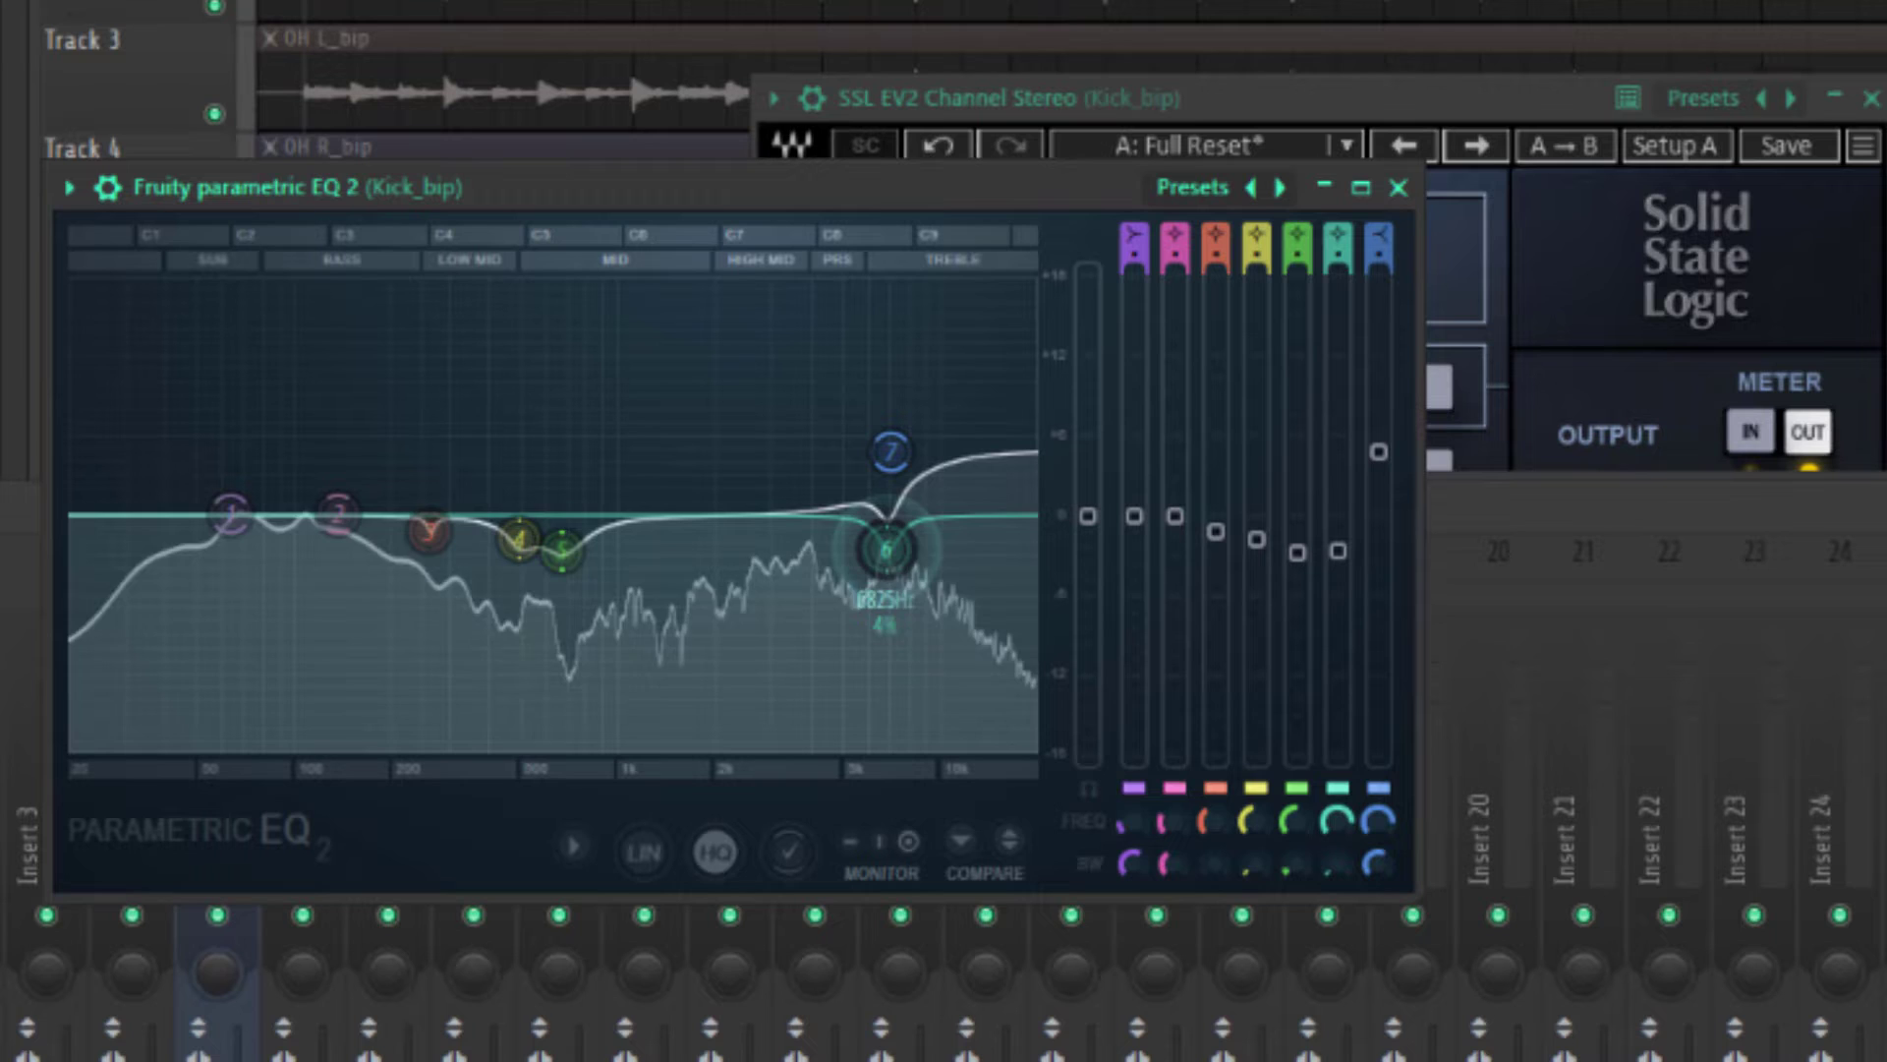
pyautogui.rightClick(875, 553)
pyautogui.click(914, 606)
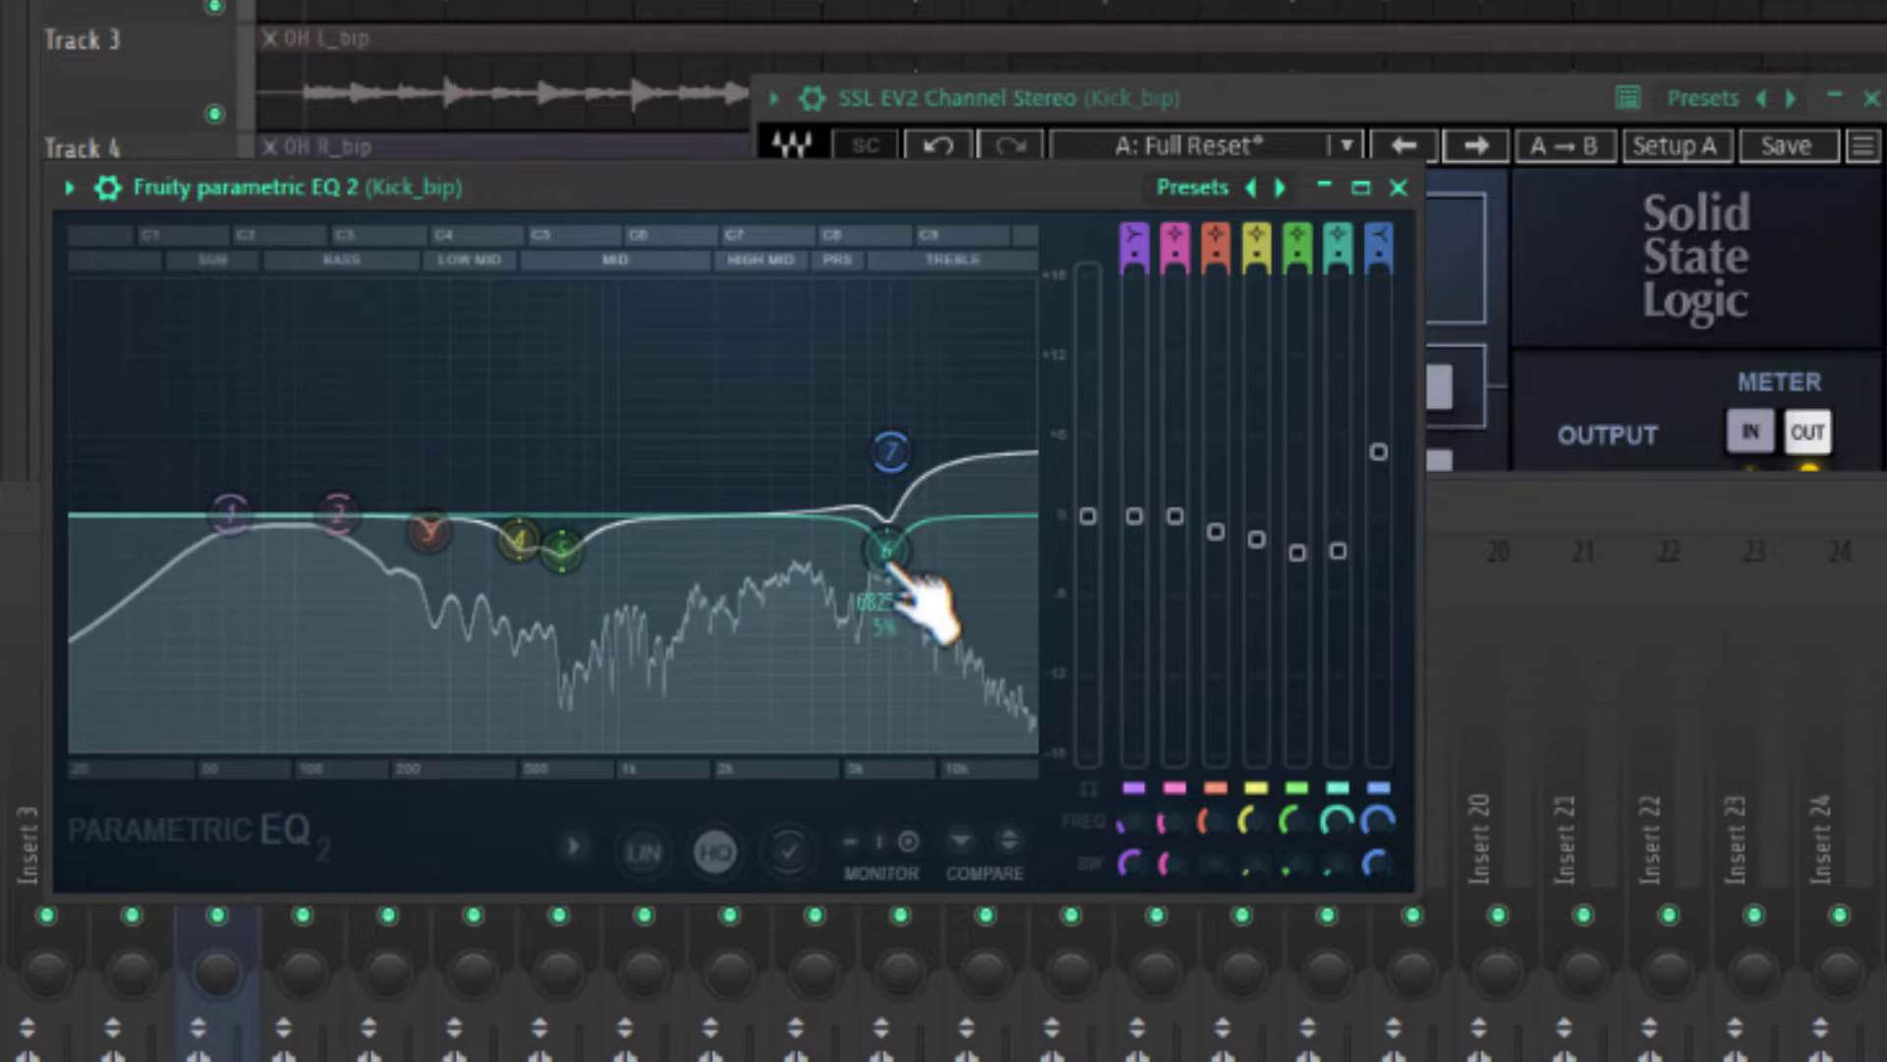
pyautogui.moveTo(888, 563); pyautogui.dragTo(892, 564)
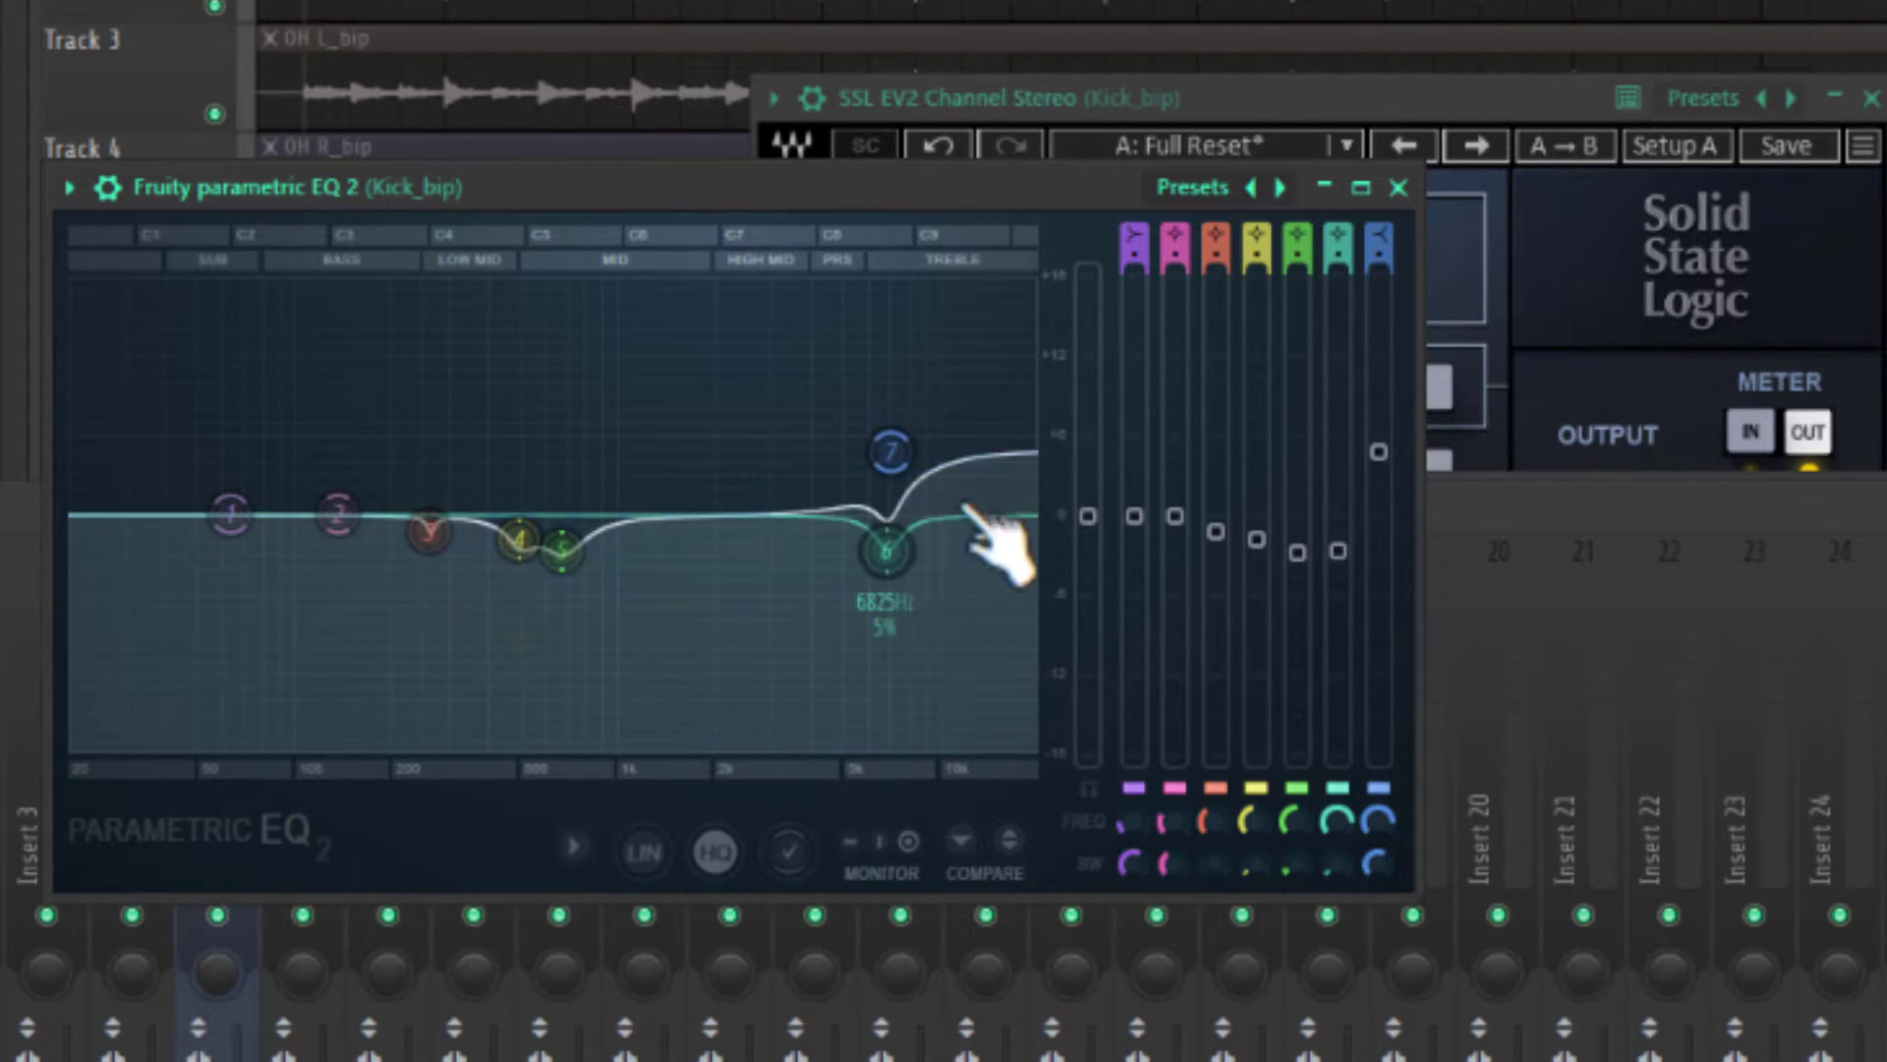
# Raise the band 7 high shelf to about 6 dB and make a narrow, slight band 2 cut near 3.8 kHz.
pyautogui.press('space')
pyautogui.moveTo(890, 453); pyautogui.dragTo(898, 441)
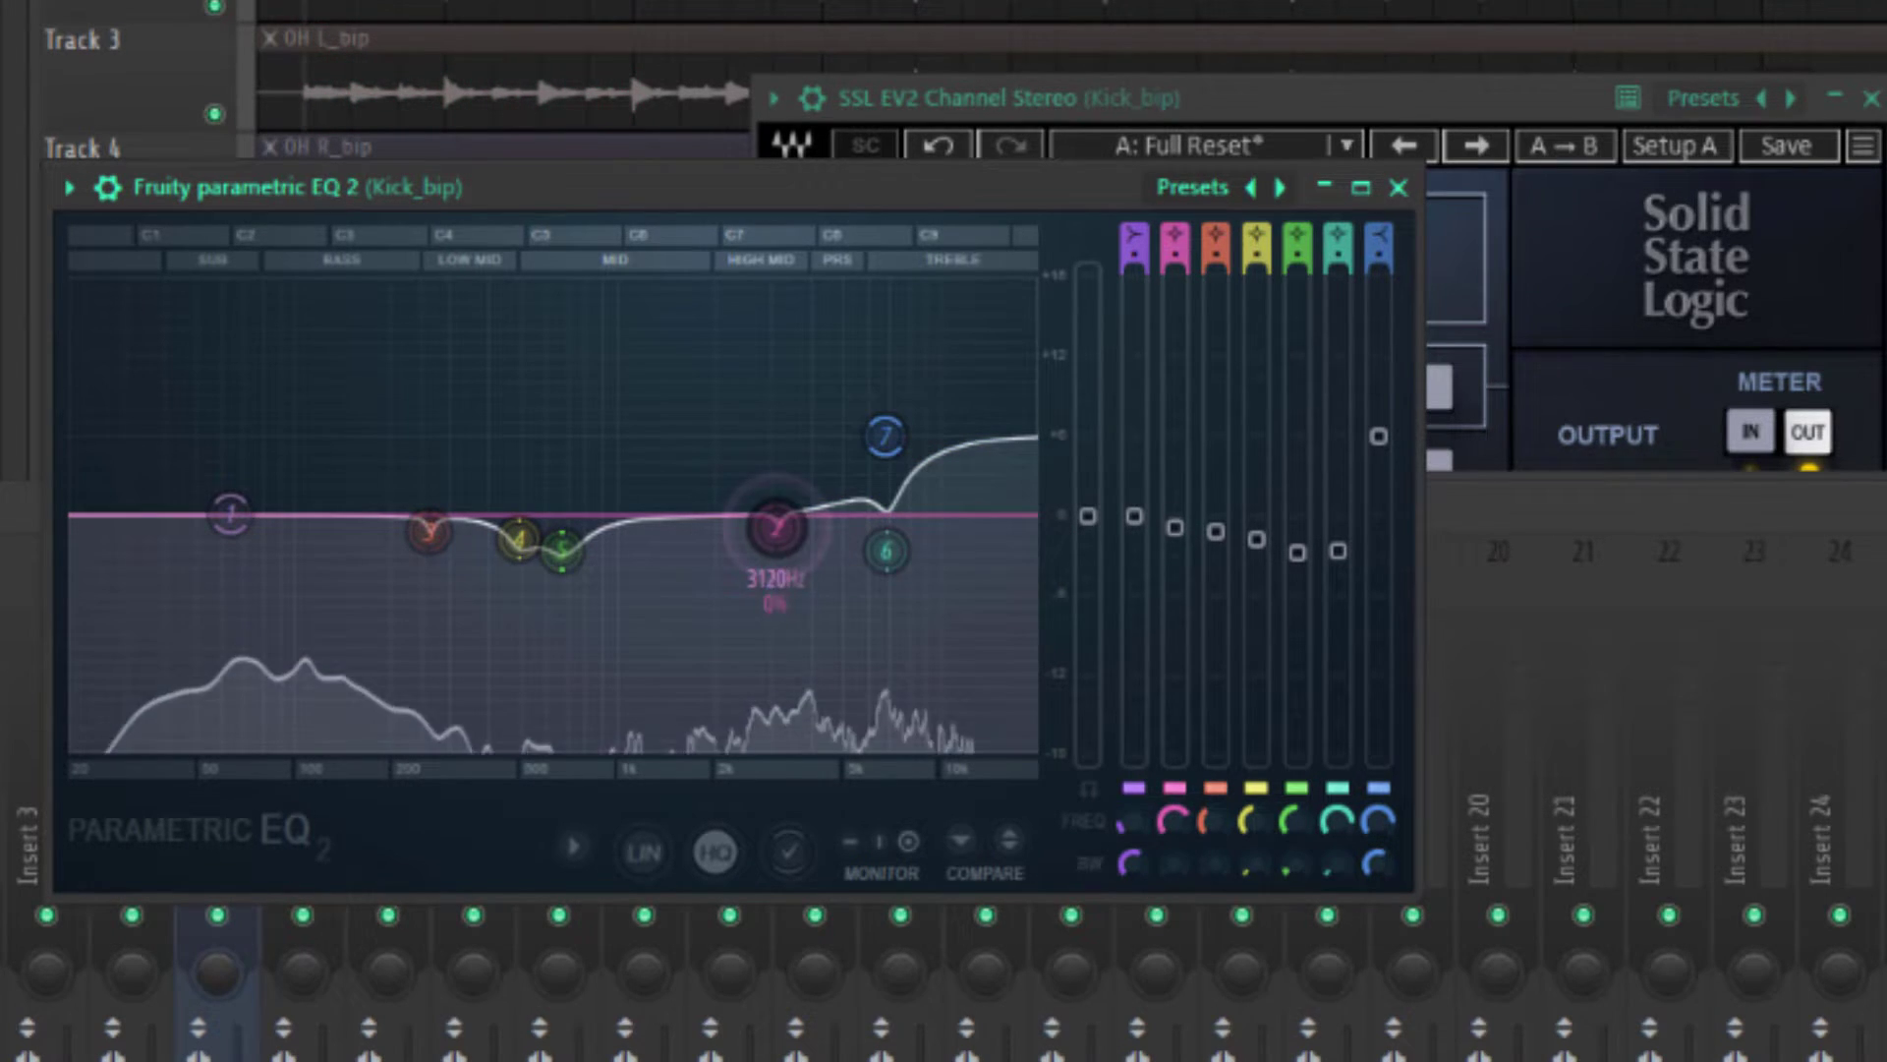
pyautogui.moveTo(775, 522); pyautogui.dragTo(805, 535)
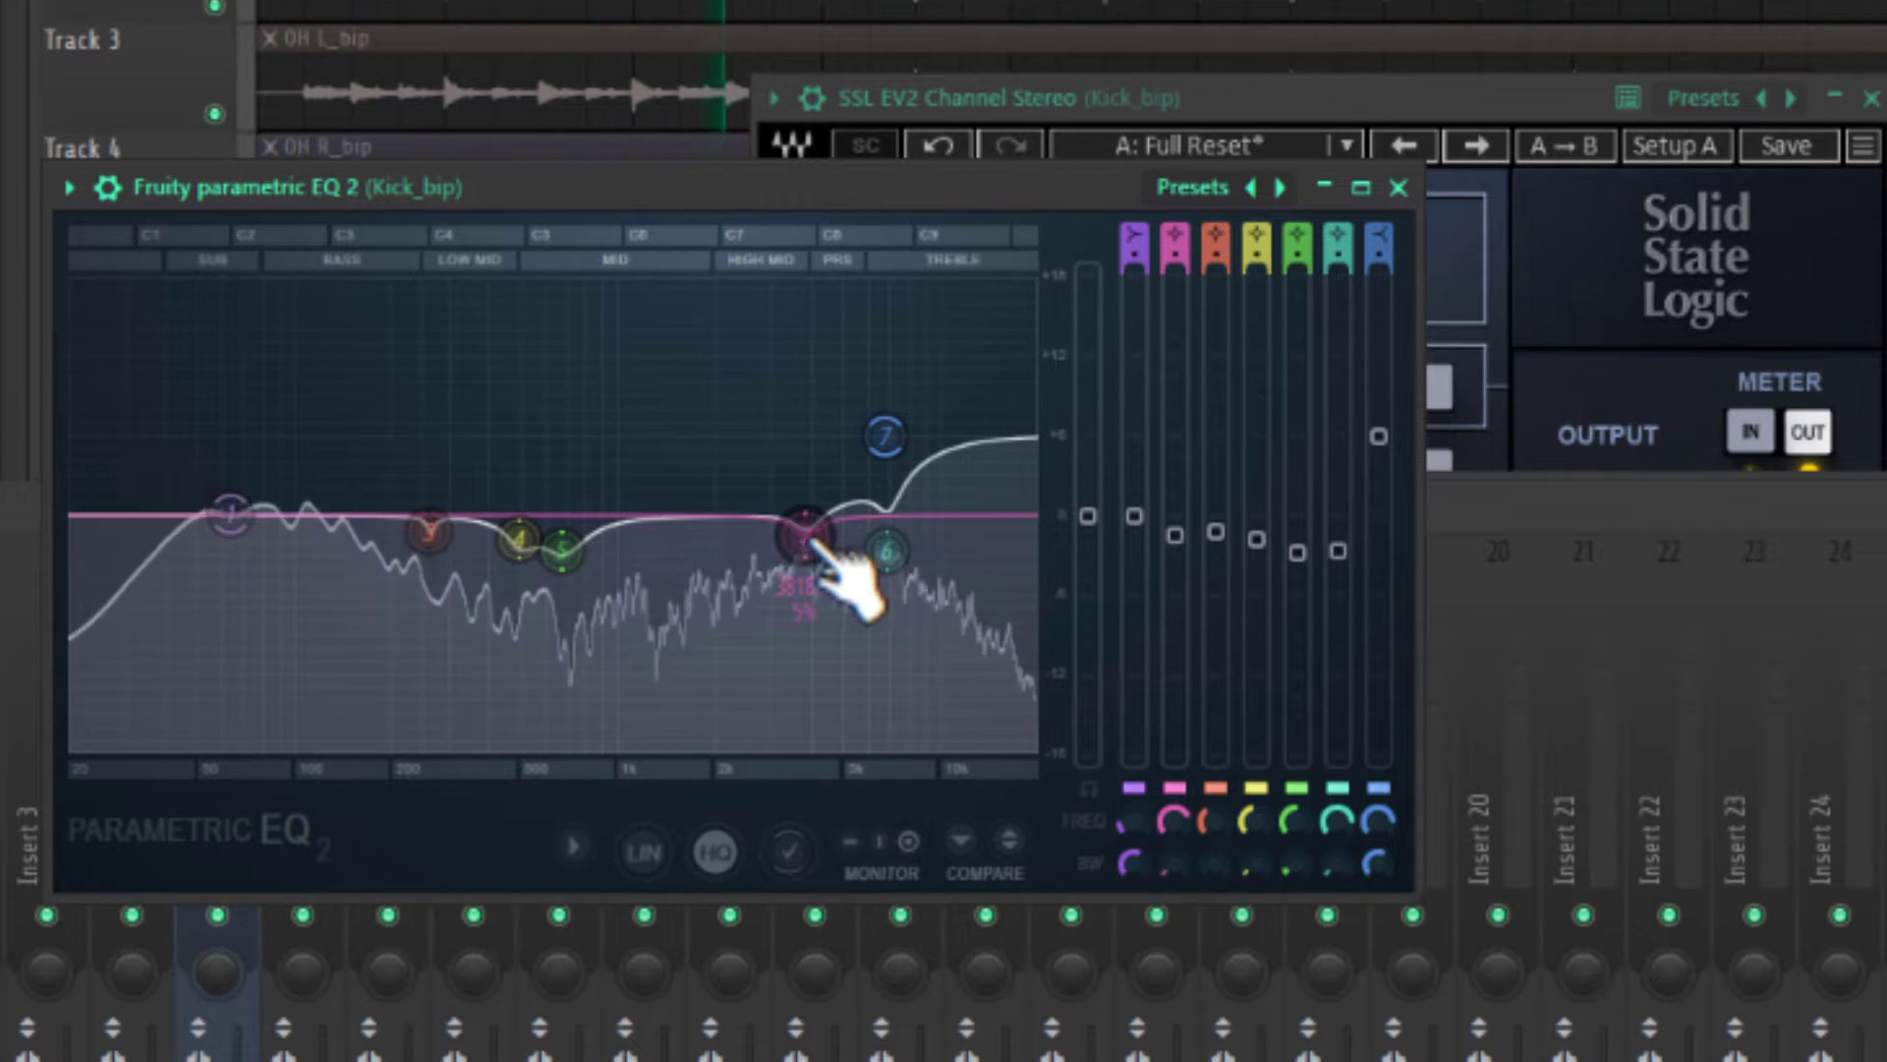
pyautogui.moveTo(887, 438); pyautogui.dragTo(885, 431)
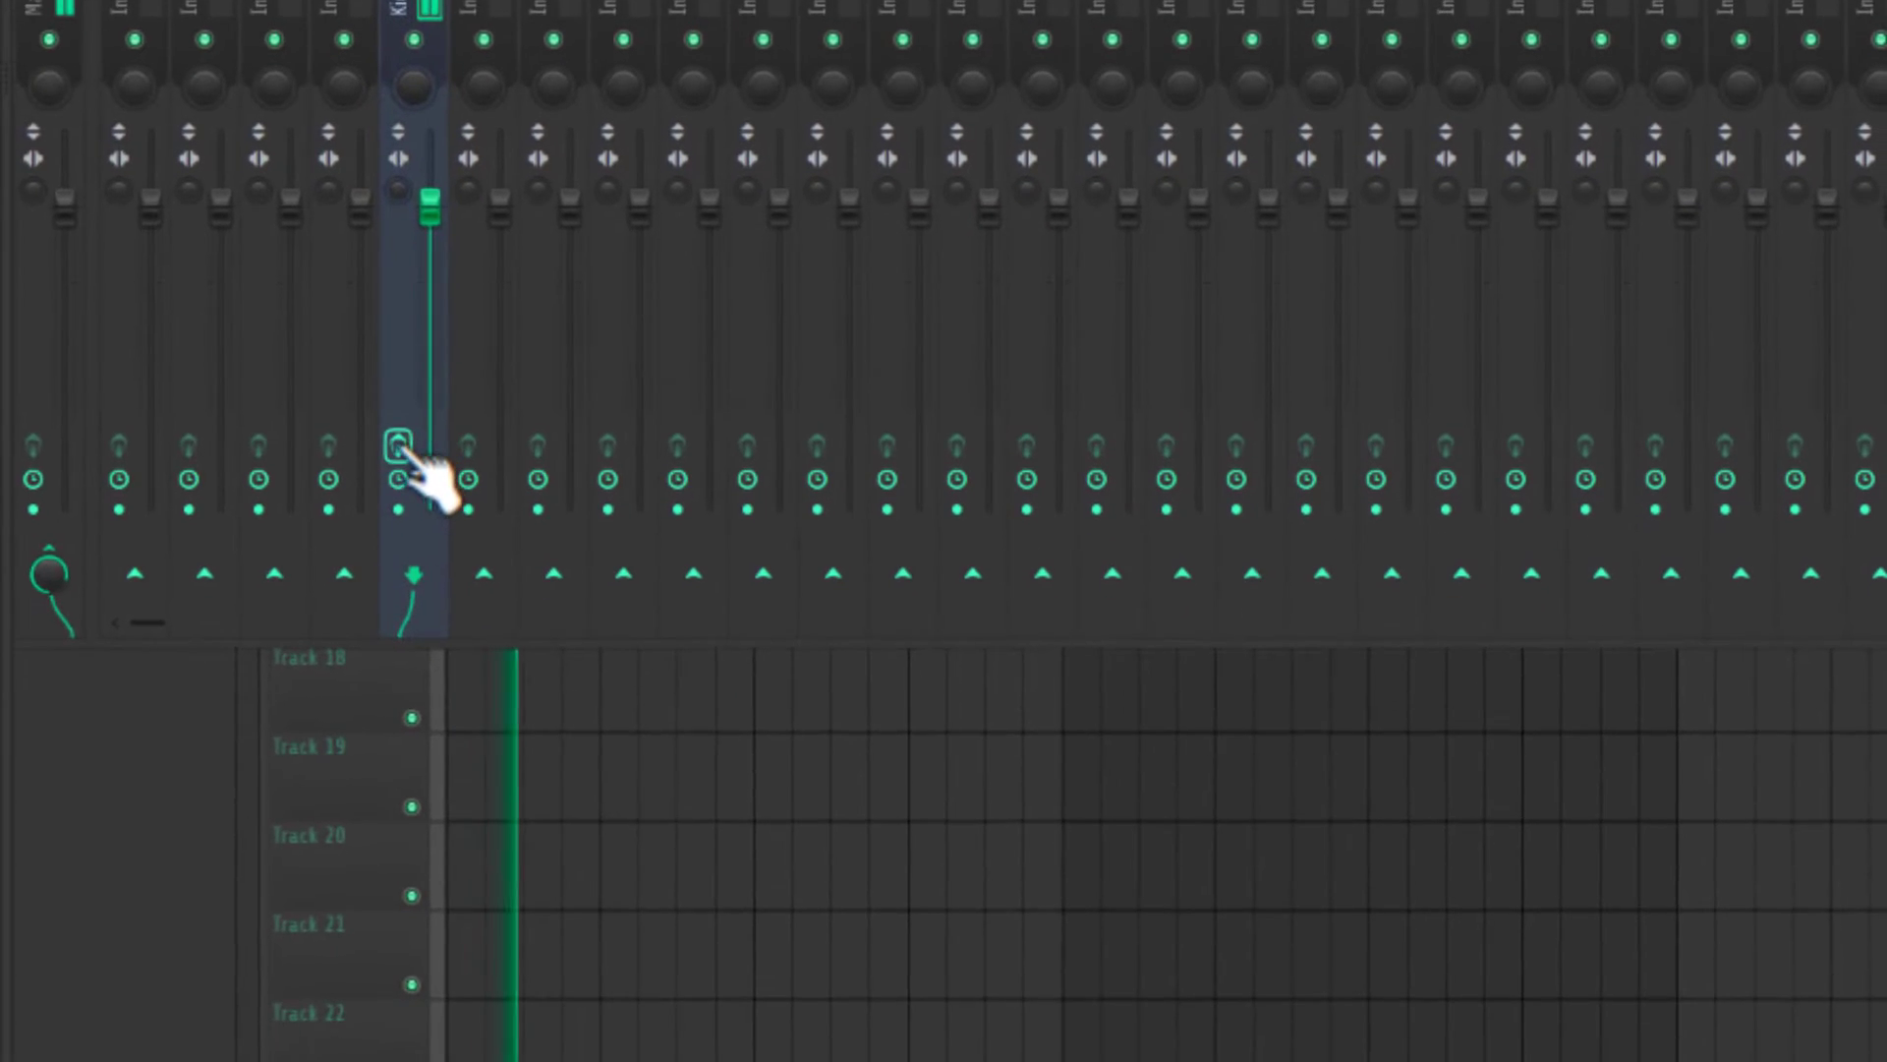
# Compare the playing kick with and without its effects, and lower the Kick_bip track's fader.
pyautogui.click(399, 445)
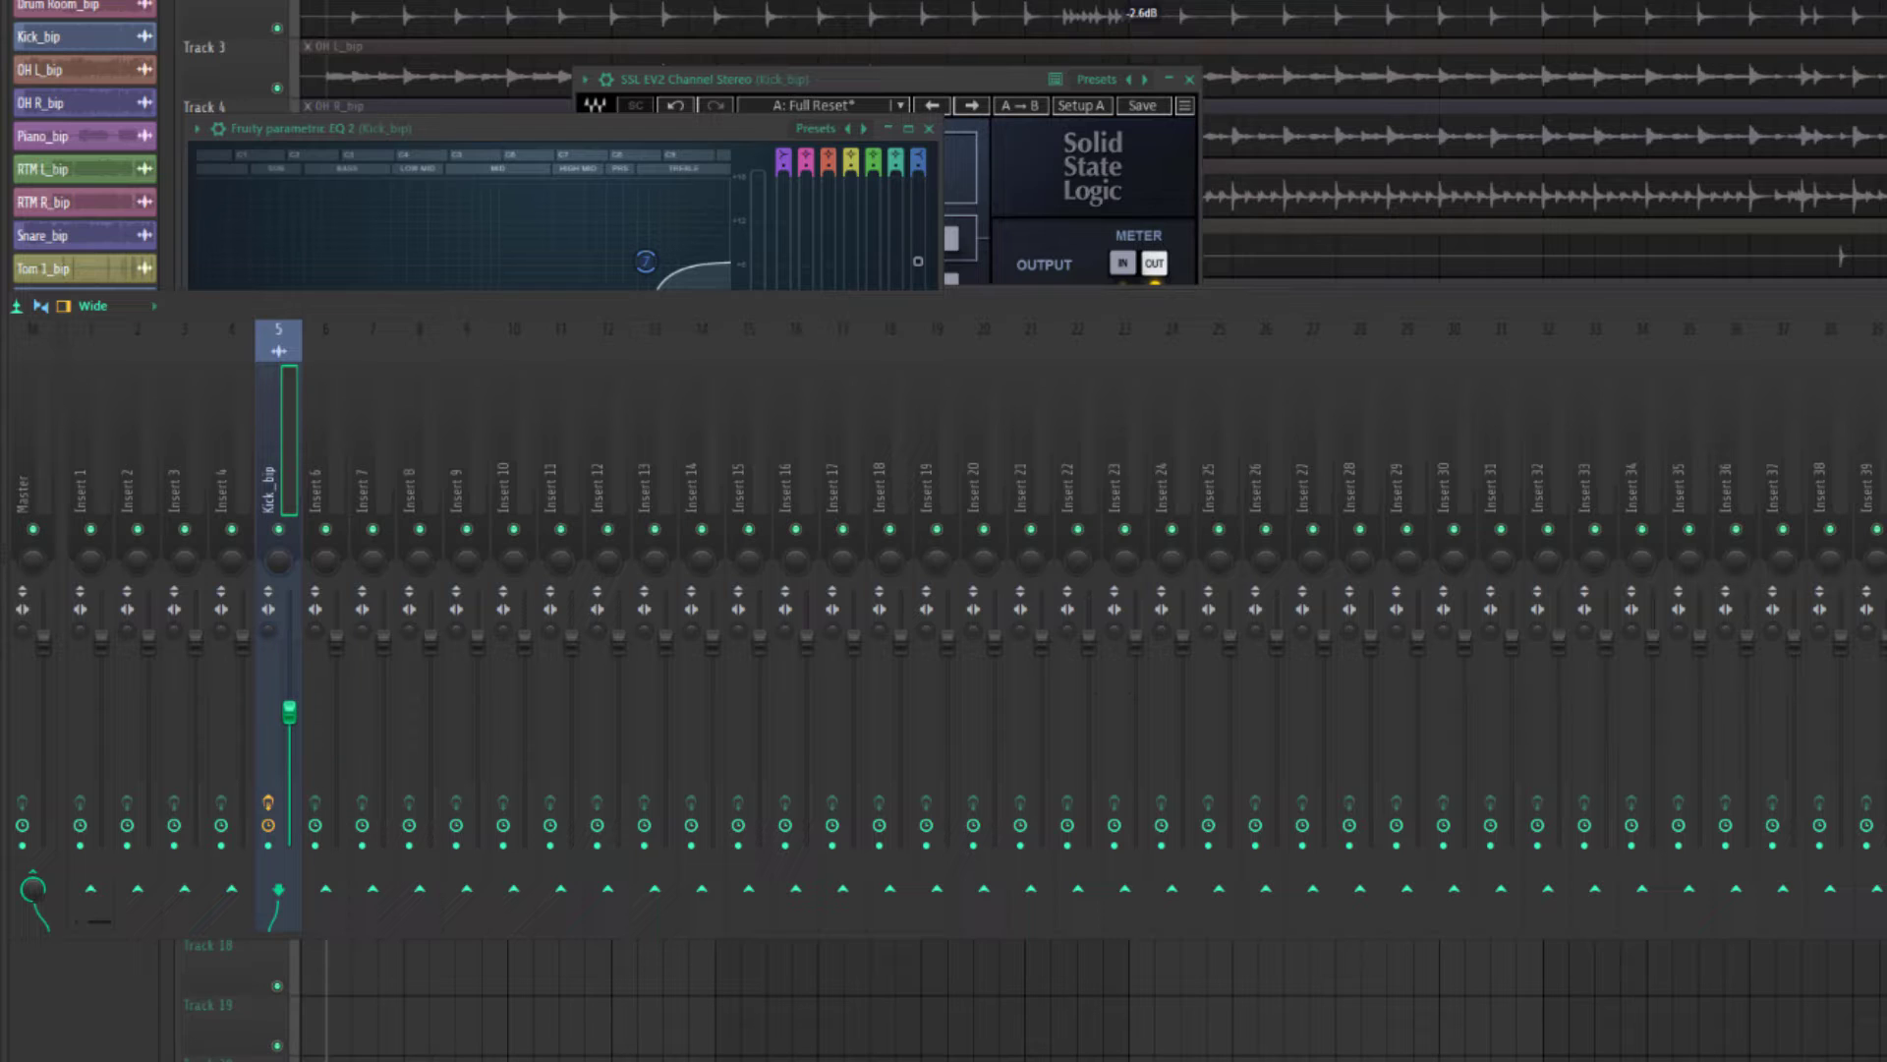
pyautogui.press('space')
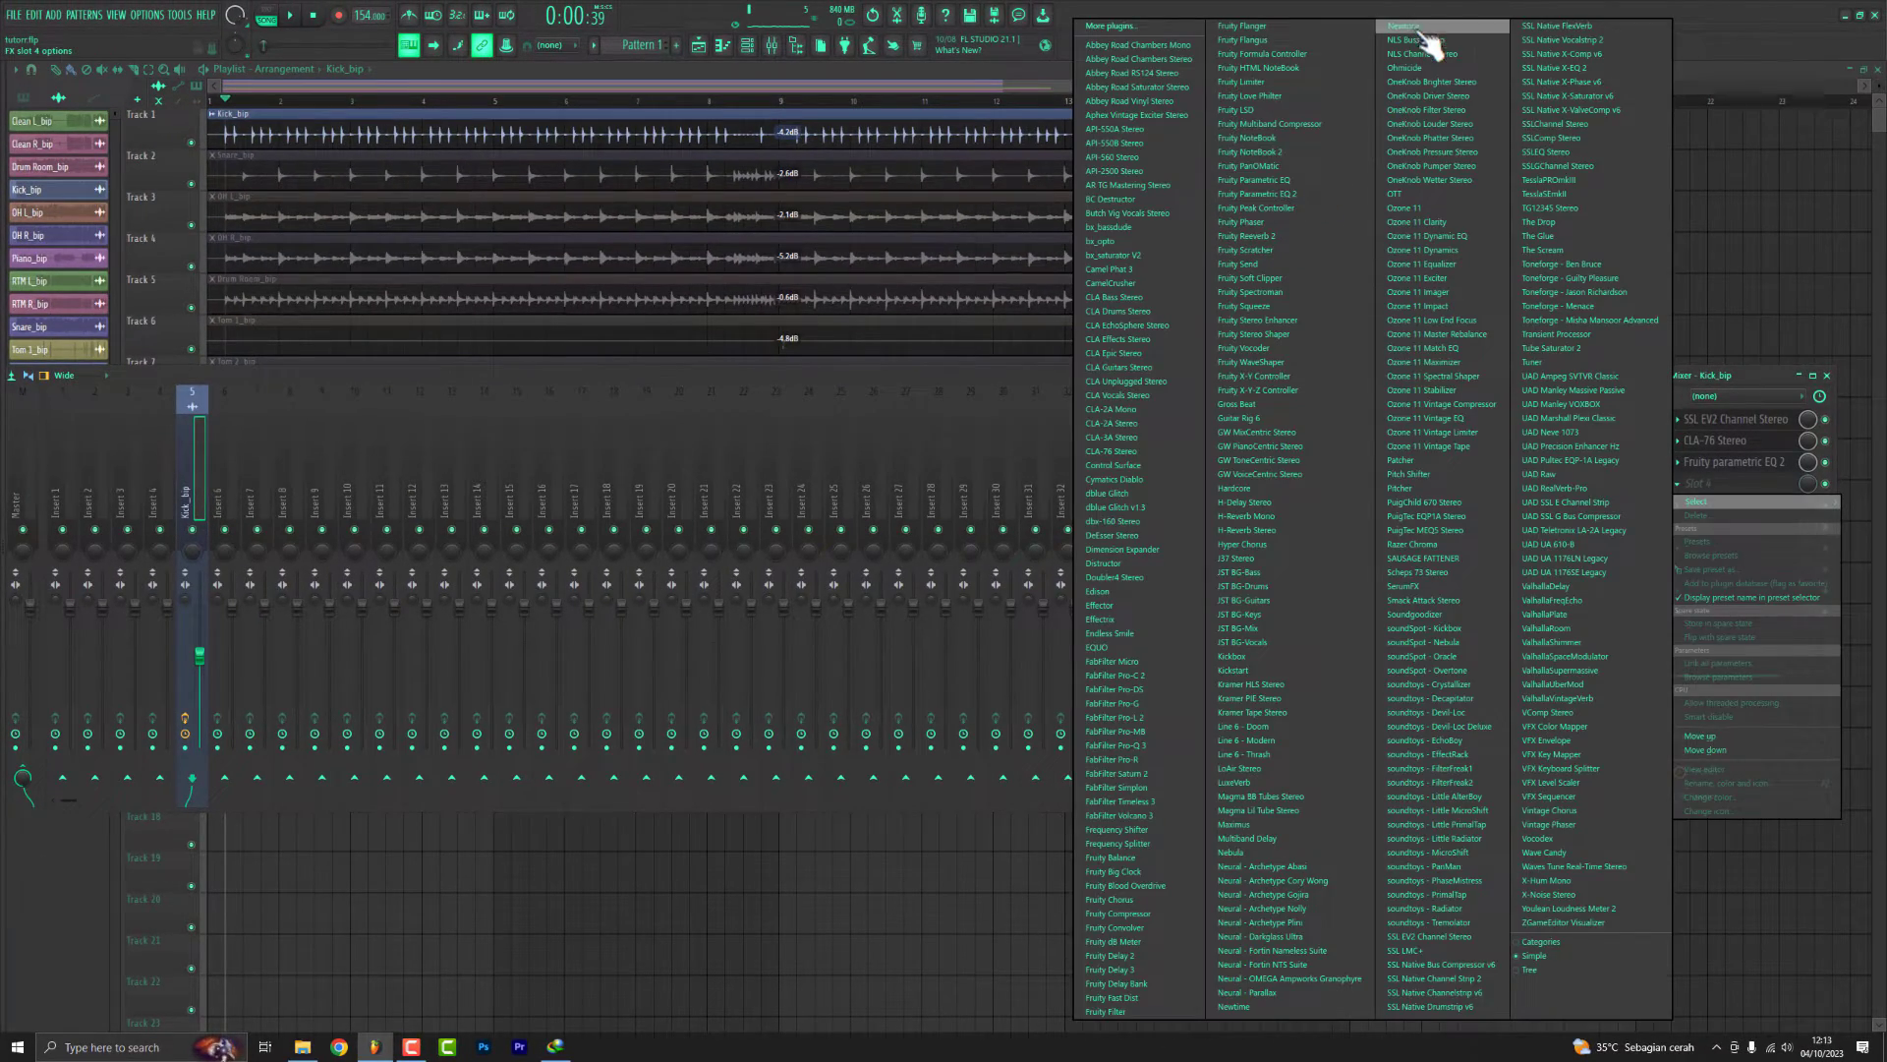
# Add NLS Channel Stereo to the Kick_bip effects after the parametric EQ and raise its drive to about 9.
pyautogui.click(1423, 51)
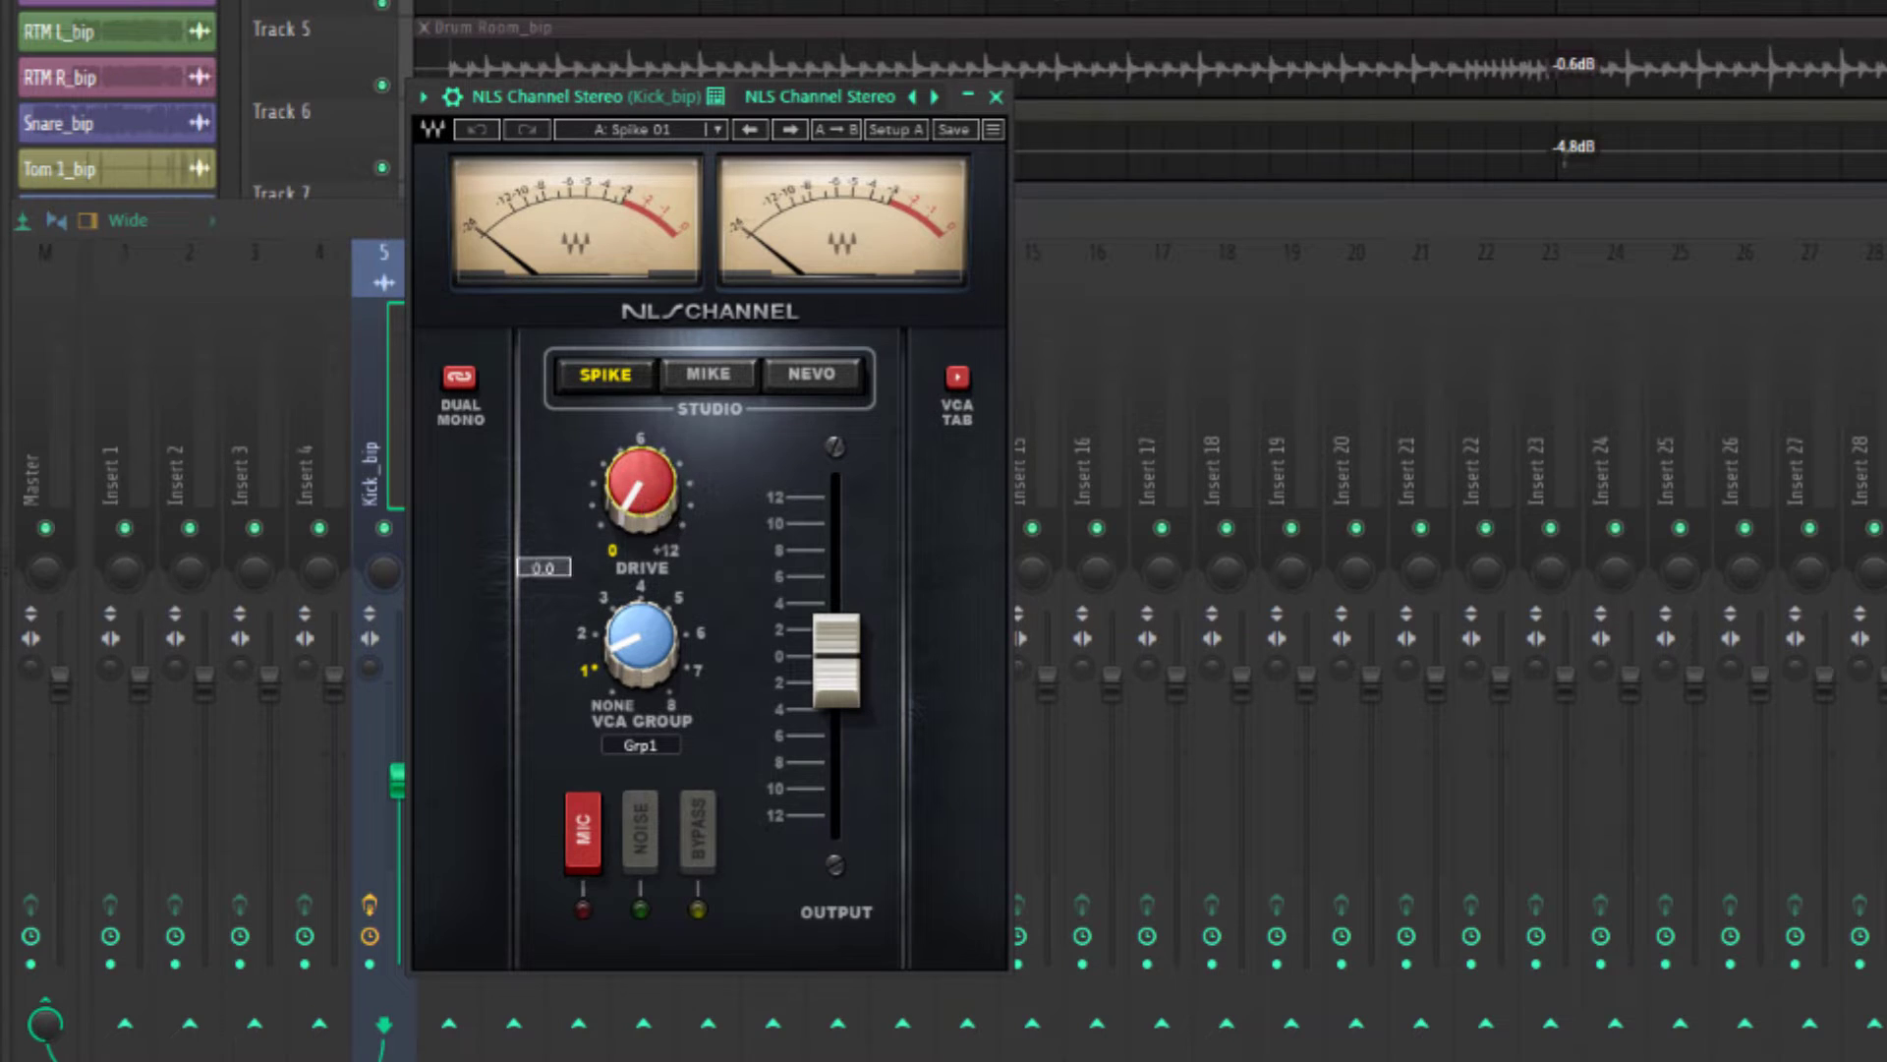
pyautogui.moveTo(641, 483); pyautogui.dragTo(641, 394)
pyautogui.moveTo(633, 476); pyautogui.dragTo(633, 457)
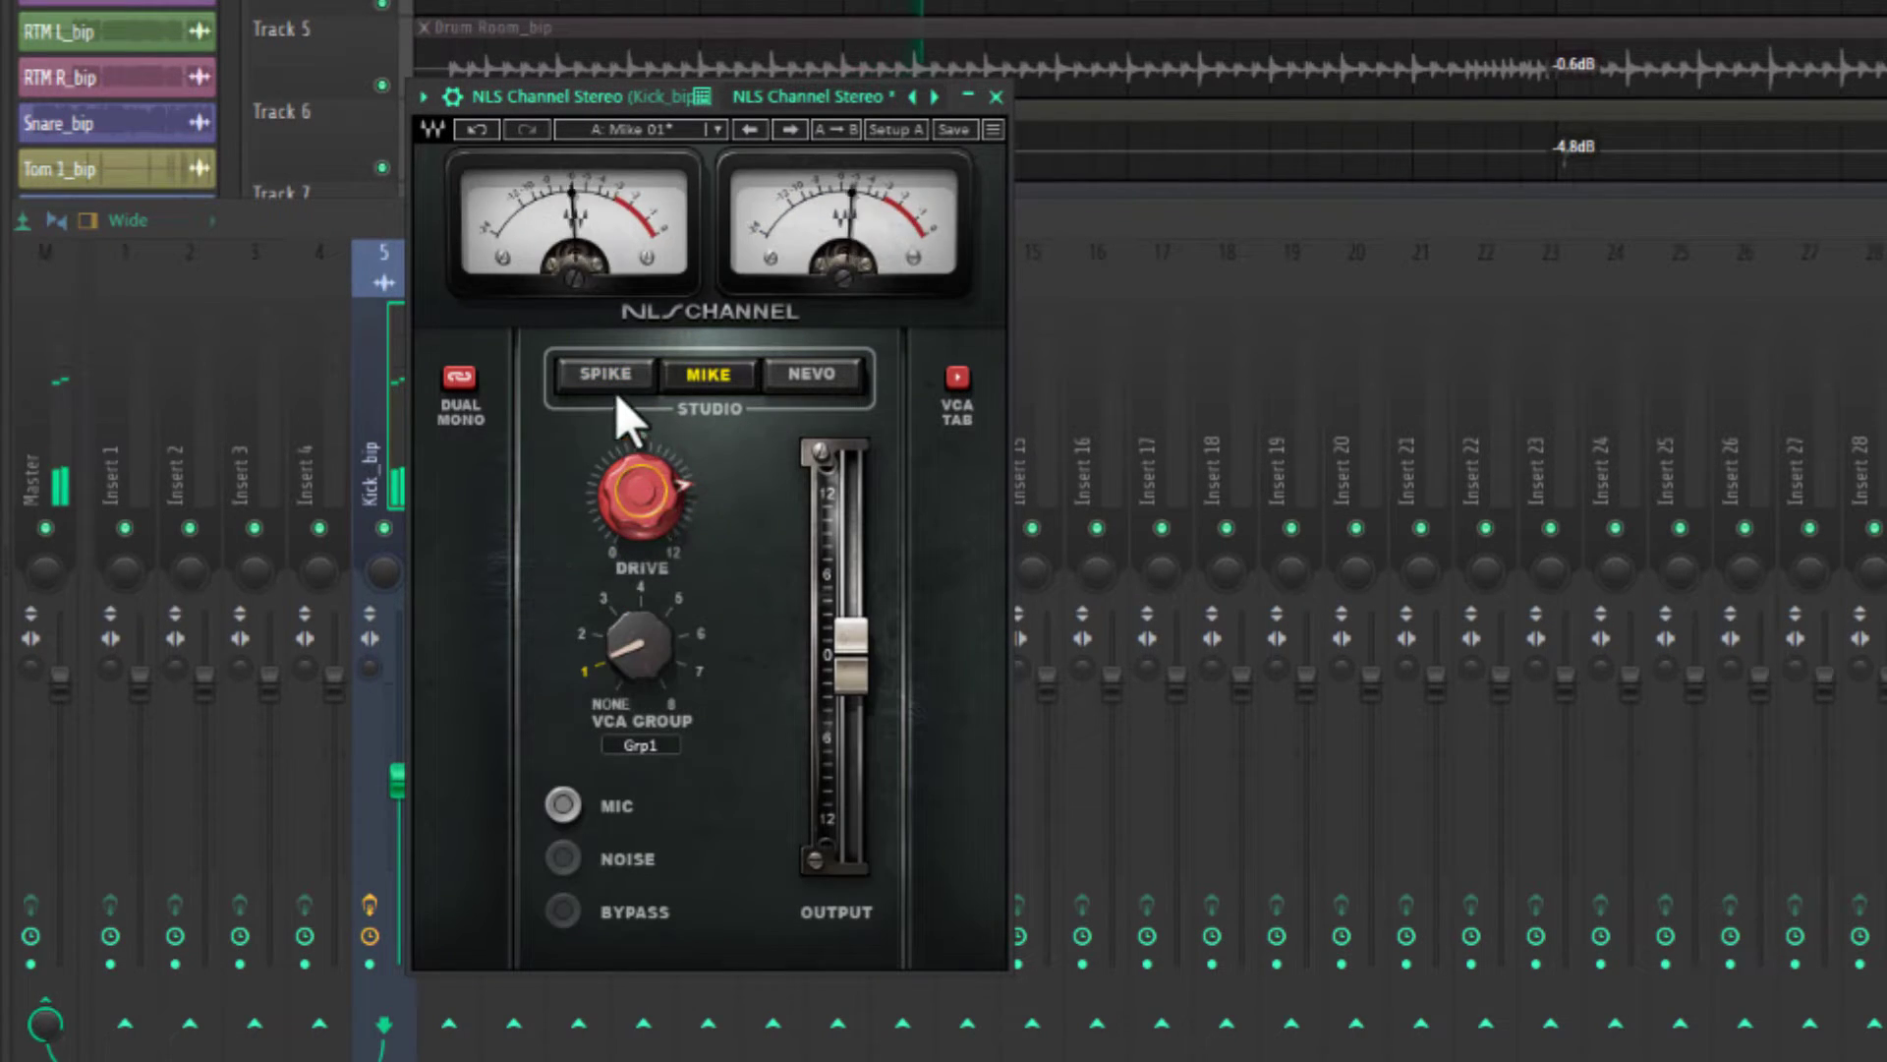
# Compare the SPIKE, MIKE and NEVO console models on the kick, keep SPIKE, and reduce the drive slightly.
pyautogui.click(606, 375)
pyautogui.click(812, 378)
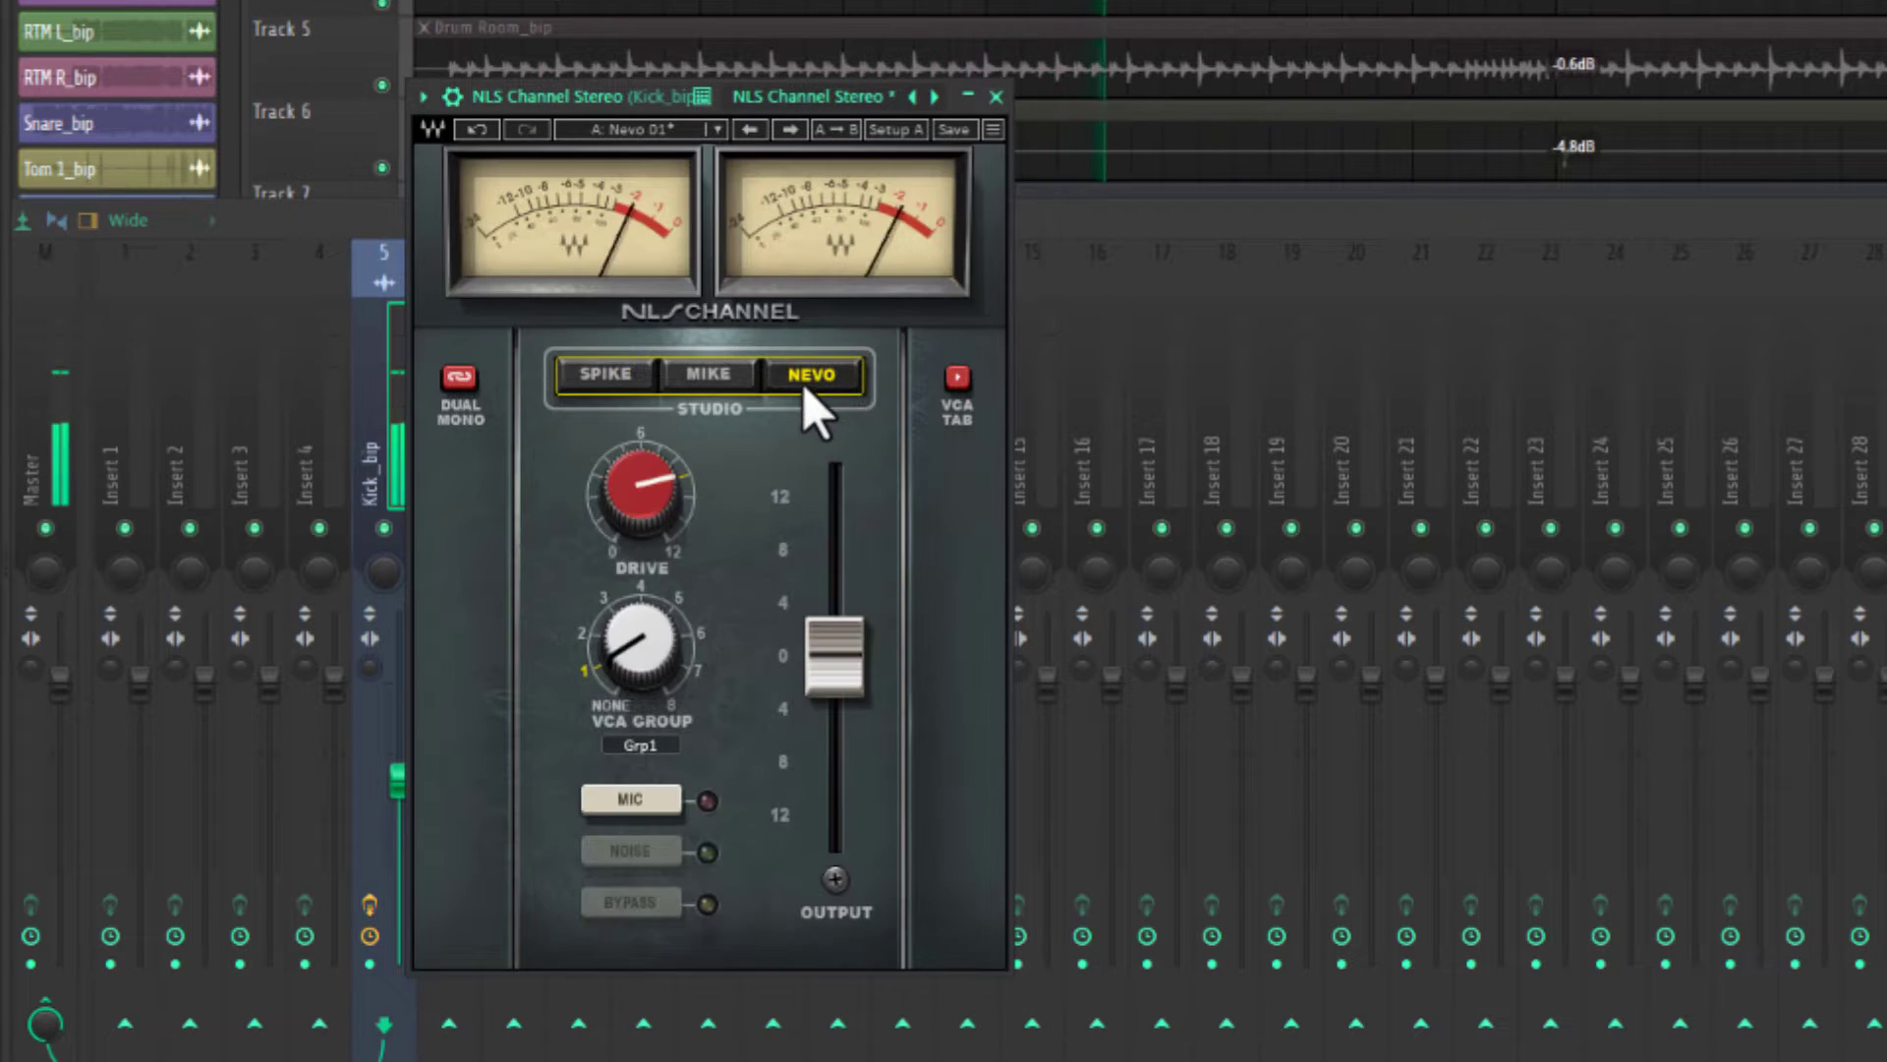
pyautogui.click(625, 379)
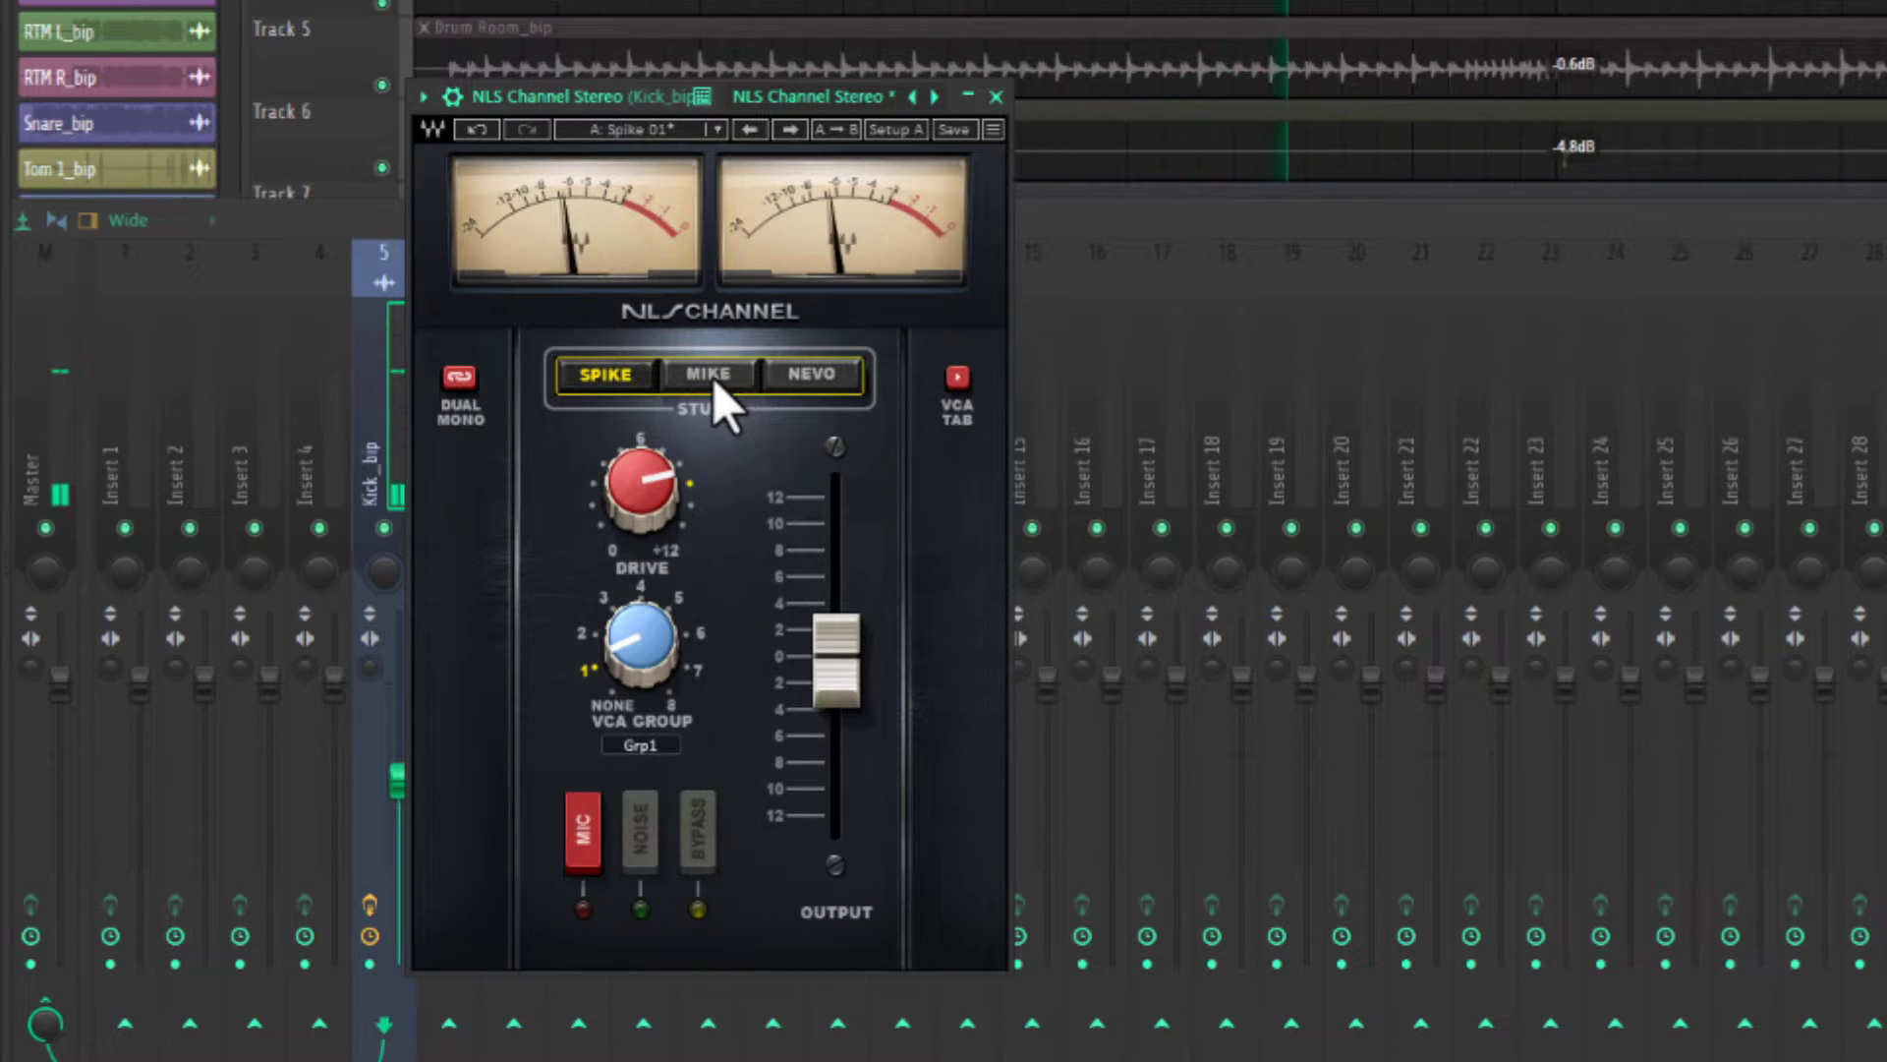
pyautogui.click(712, 379)
pyautogui.click(817, 383)
pyautogui.click(611, 379)
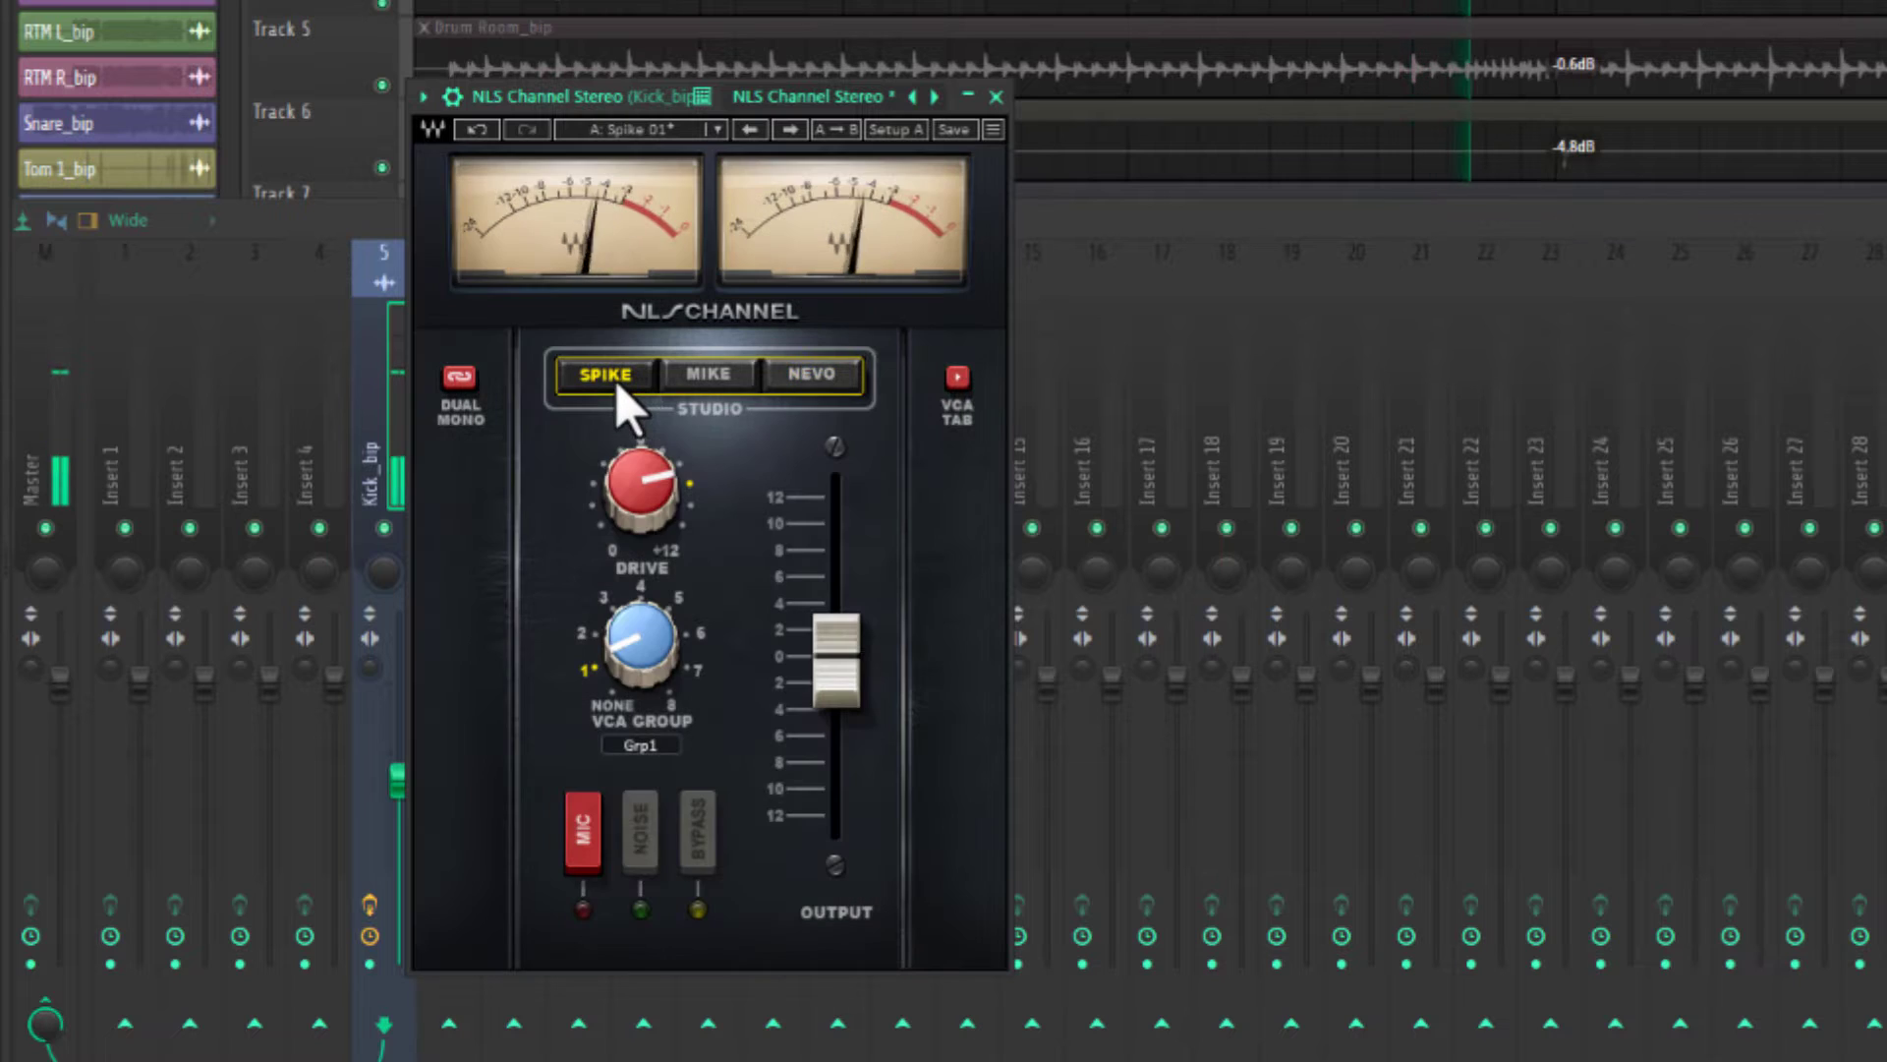
pyautogui.moveTo(643, 484); pyautogui.dragTo(643, 503)
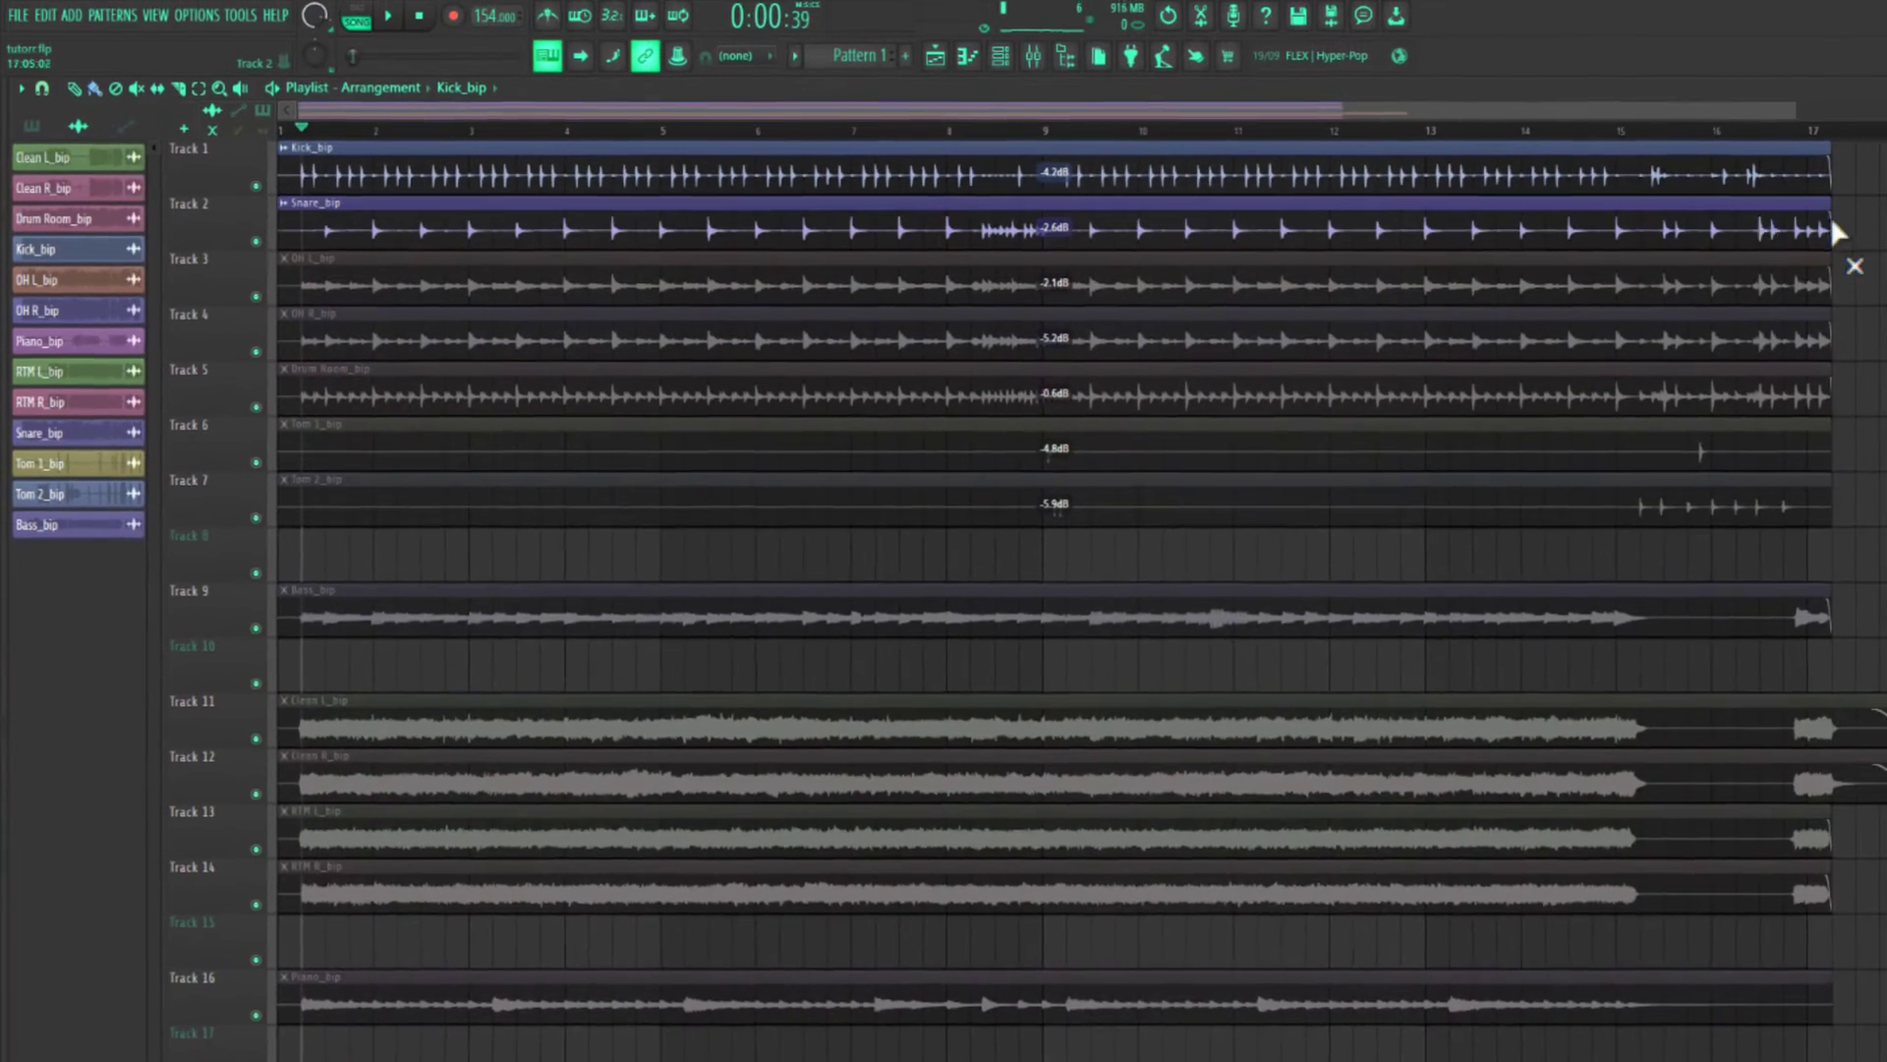
# Route the Snare_bip clip to mixer track 6 and load SSL EV2 Channel Stereo on that track.
pyautogui.press('space')
pyautogui.doubleClick(445, 240)
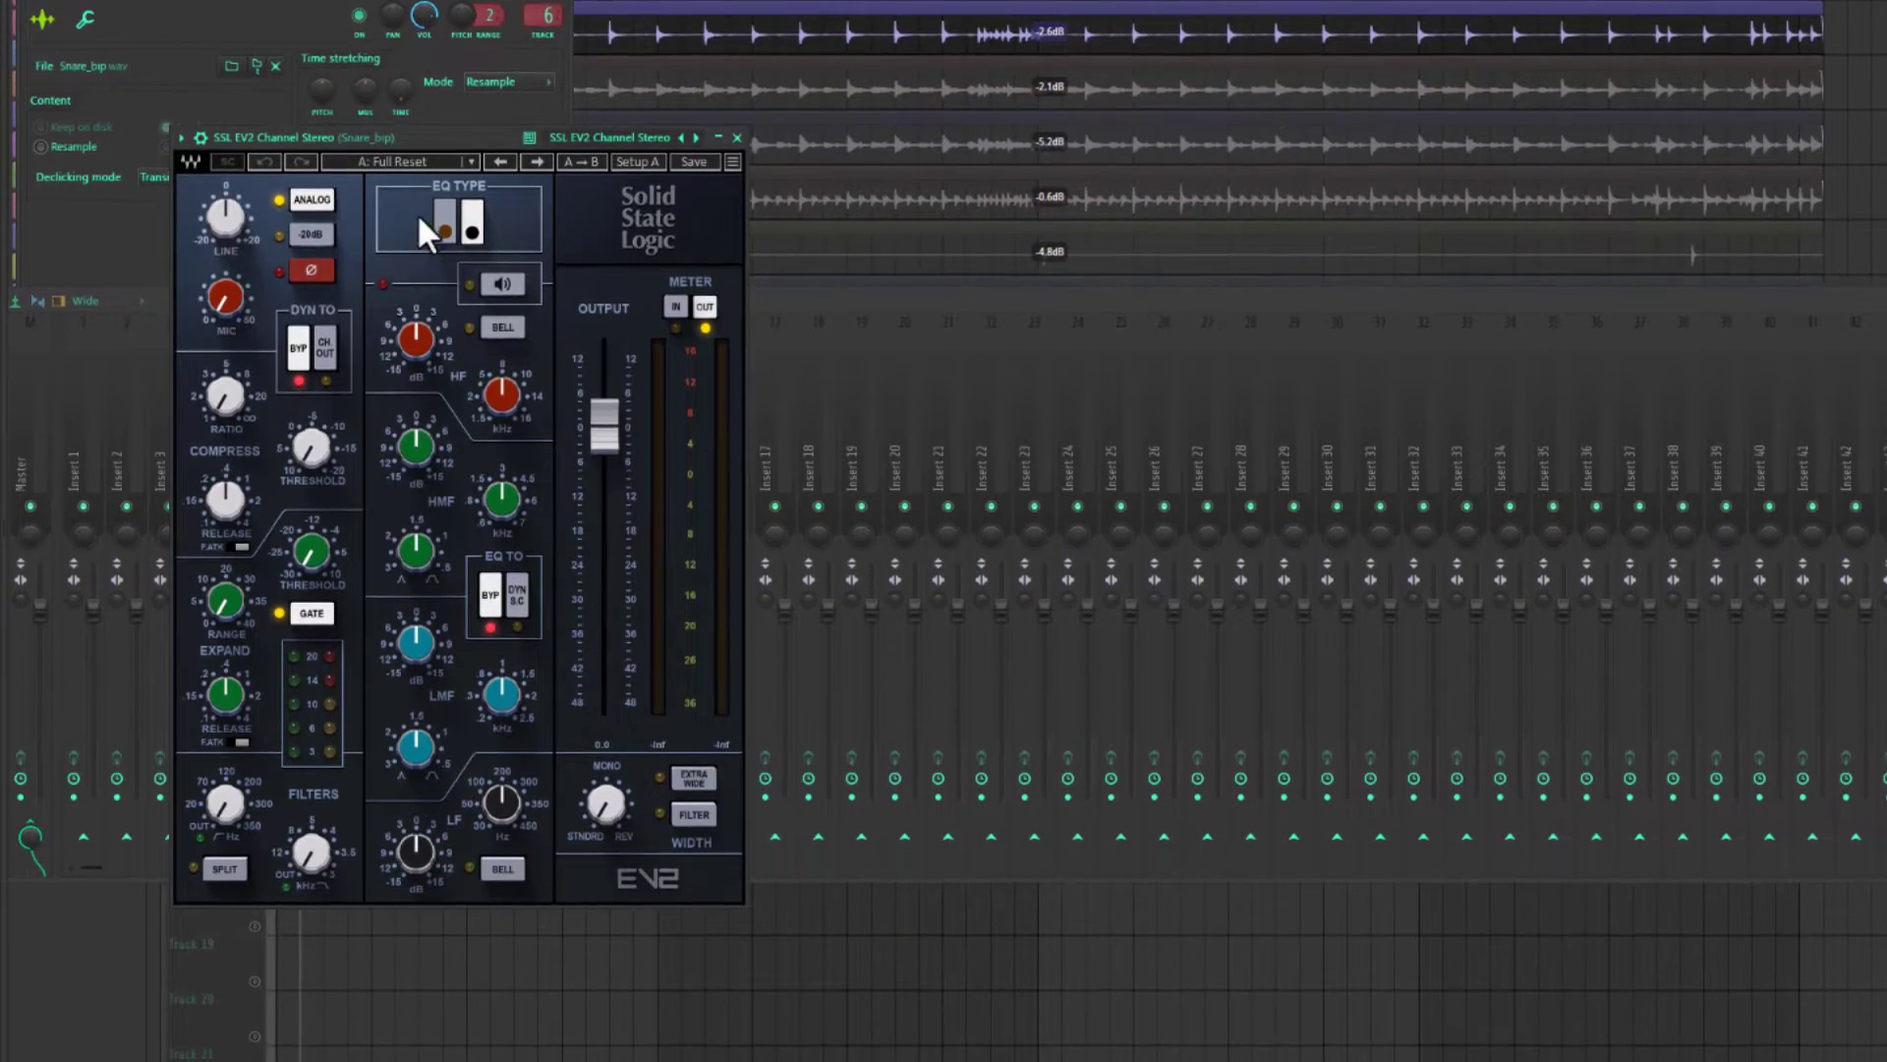
pyautogui.moveTo(410, 135); pyautogui.dragTo(483, 128)
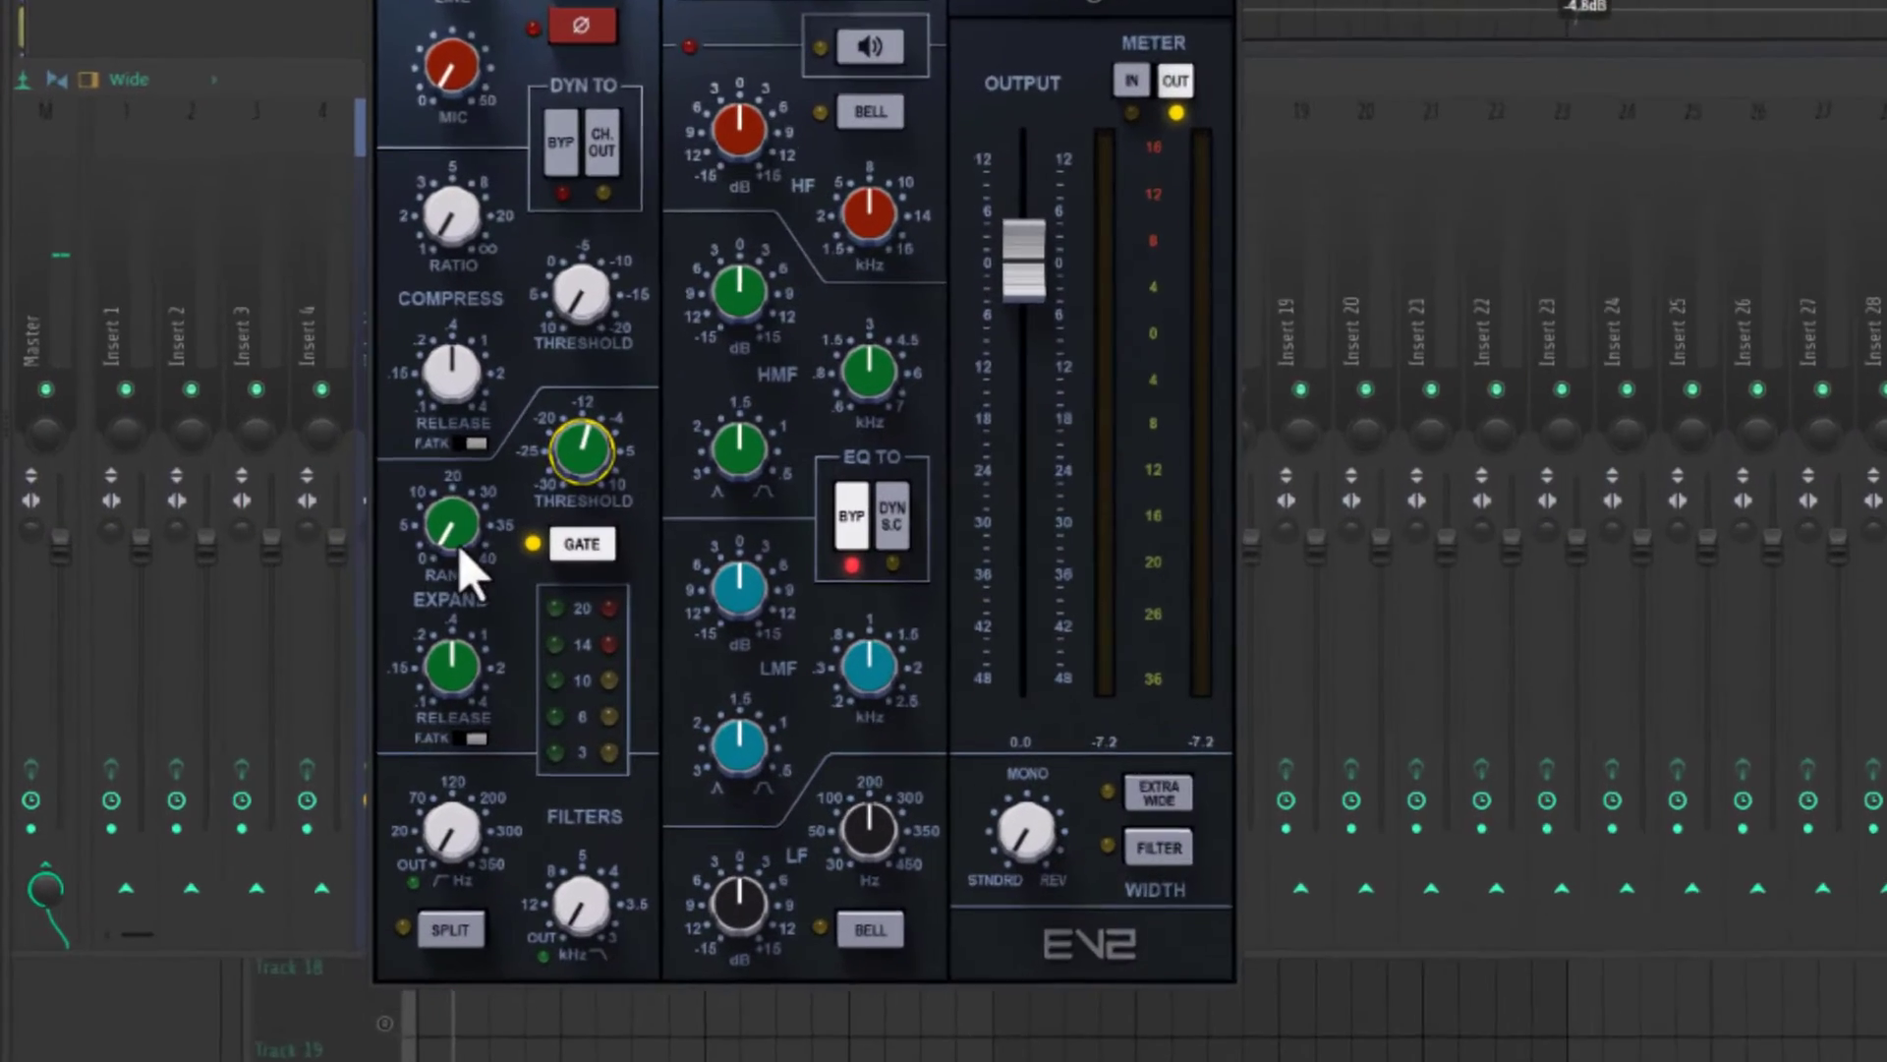
# Set the snare's gate release to 0.20 and adjust the gate's range and threshold by ear during playback.
pyautogui.moveTo(456, 536)
pyautogui.mouseDown()
pyautogui.moveTo(456, 452)
pyautogui.moveTo(452, 528)
pyautogui.mouseUp()
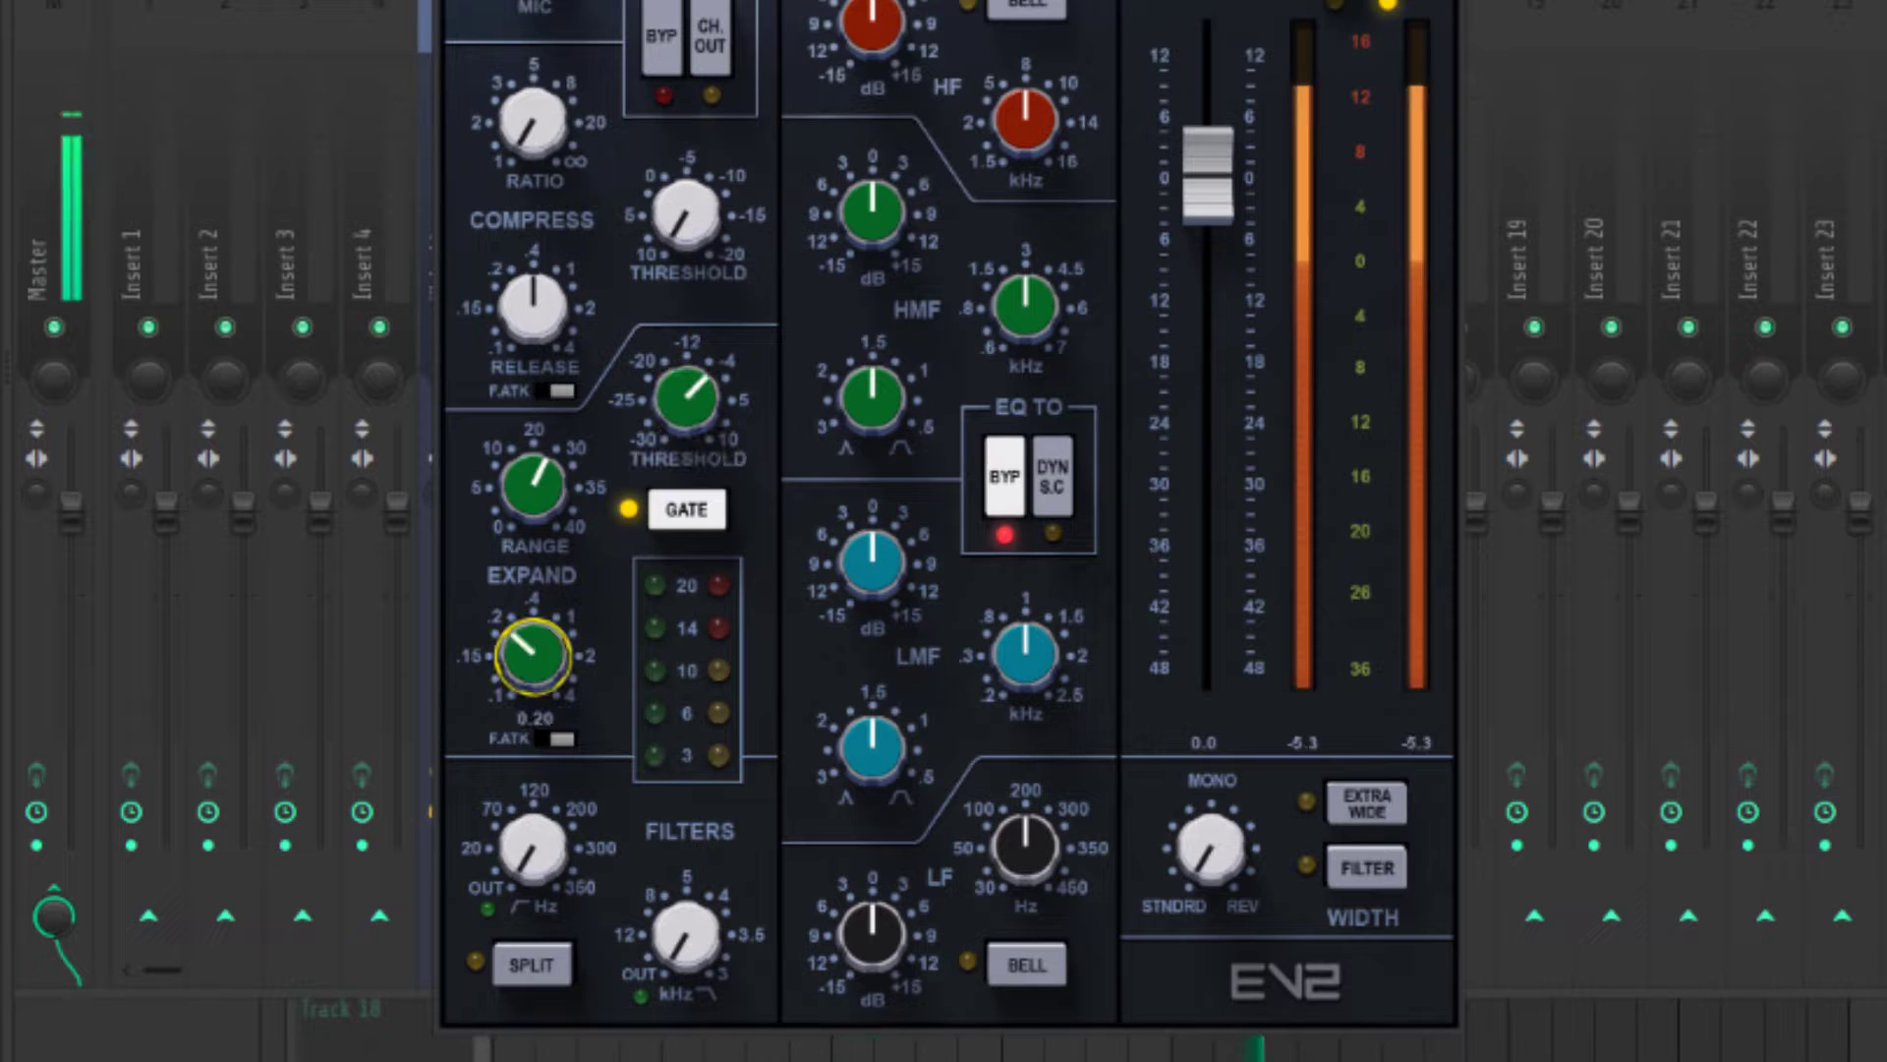
pyautogui.click(550, 493)
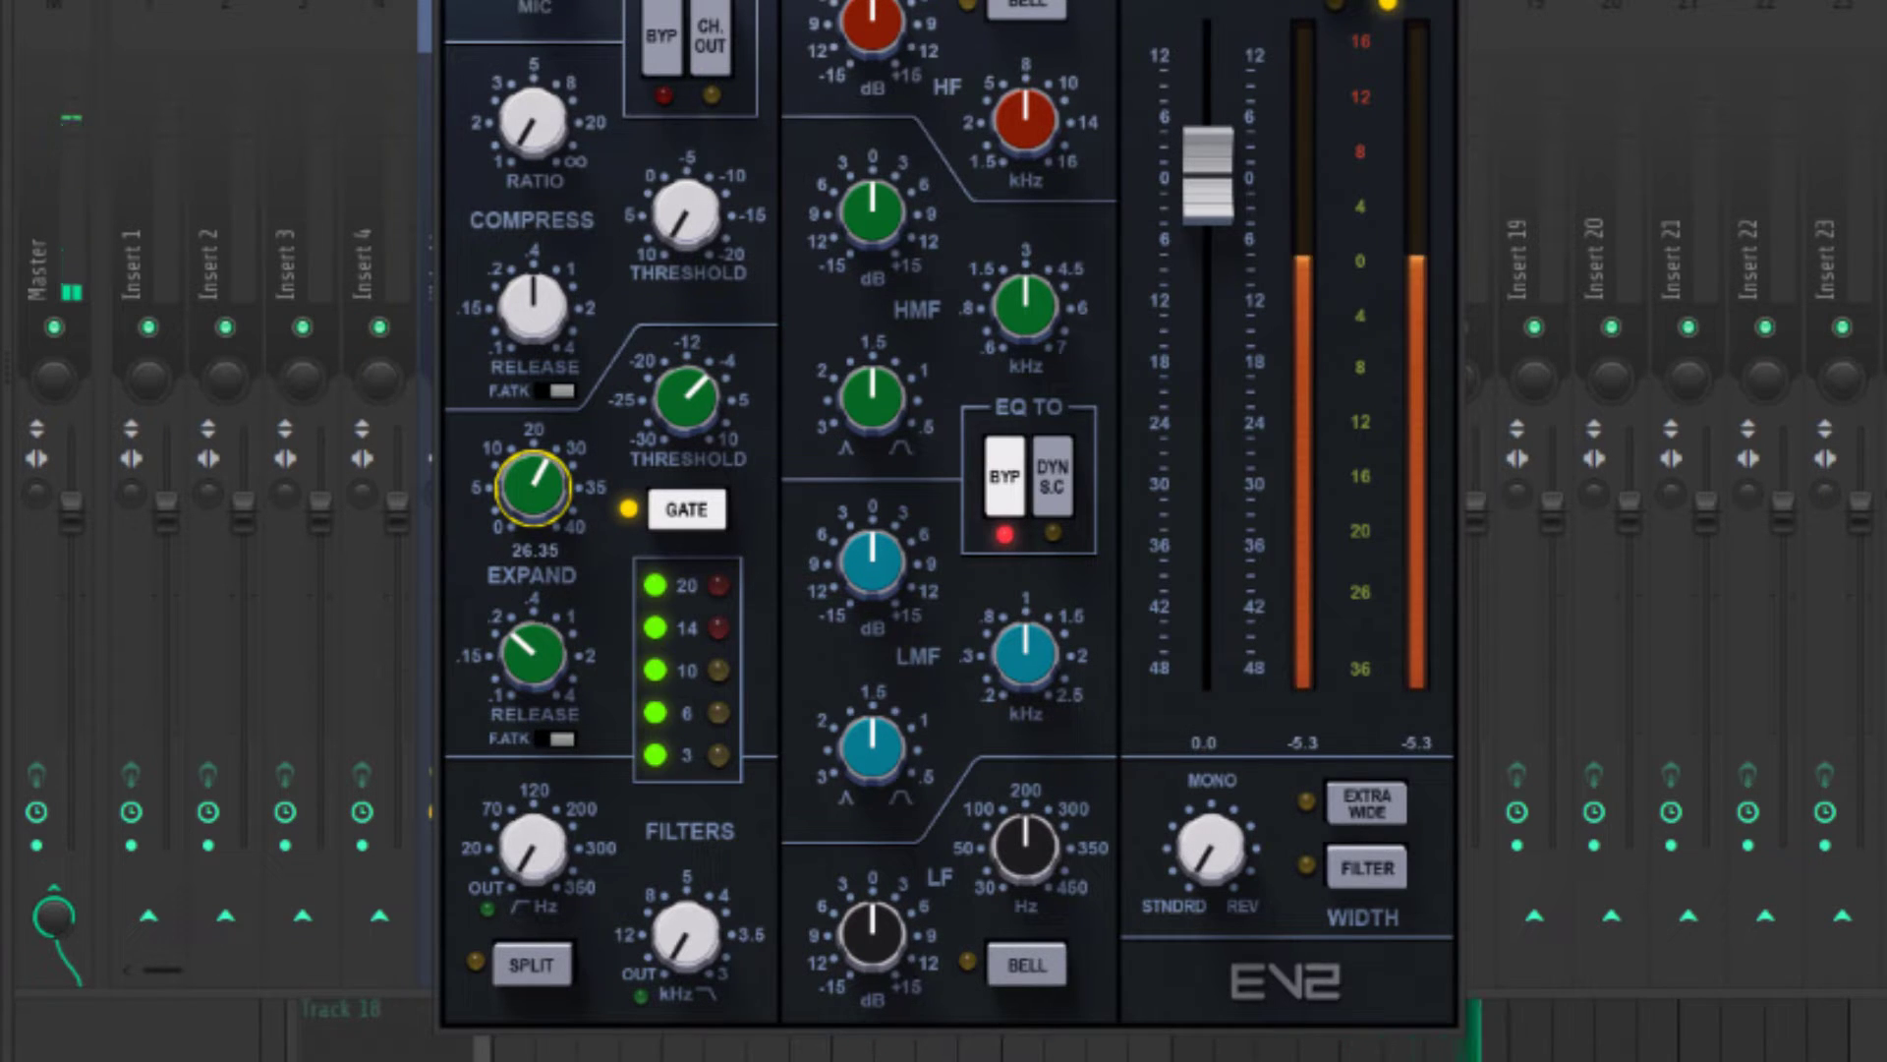
pyautogui.click(659, 406)
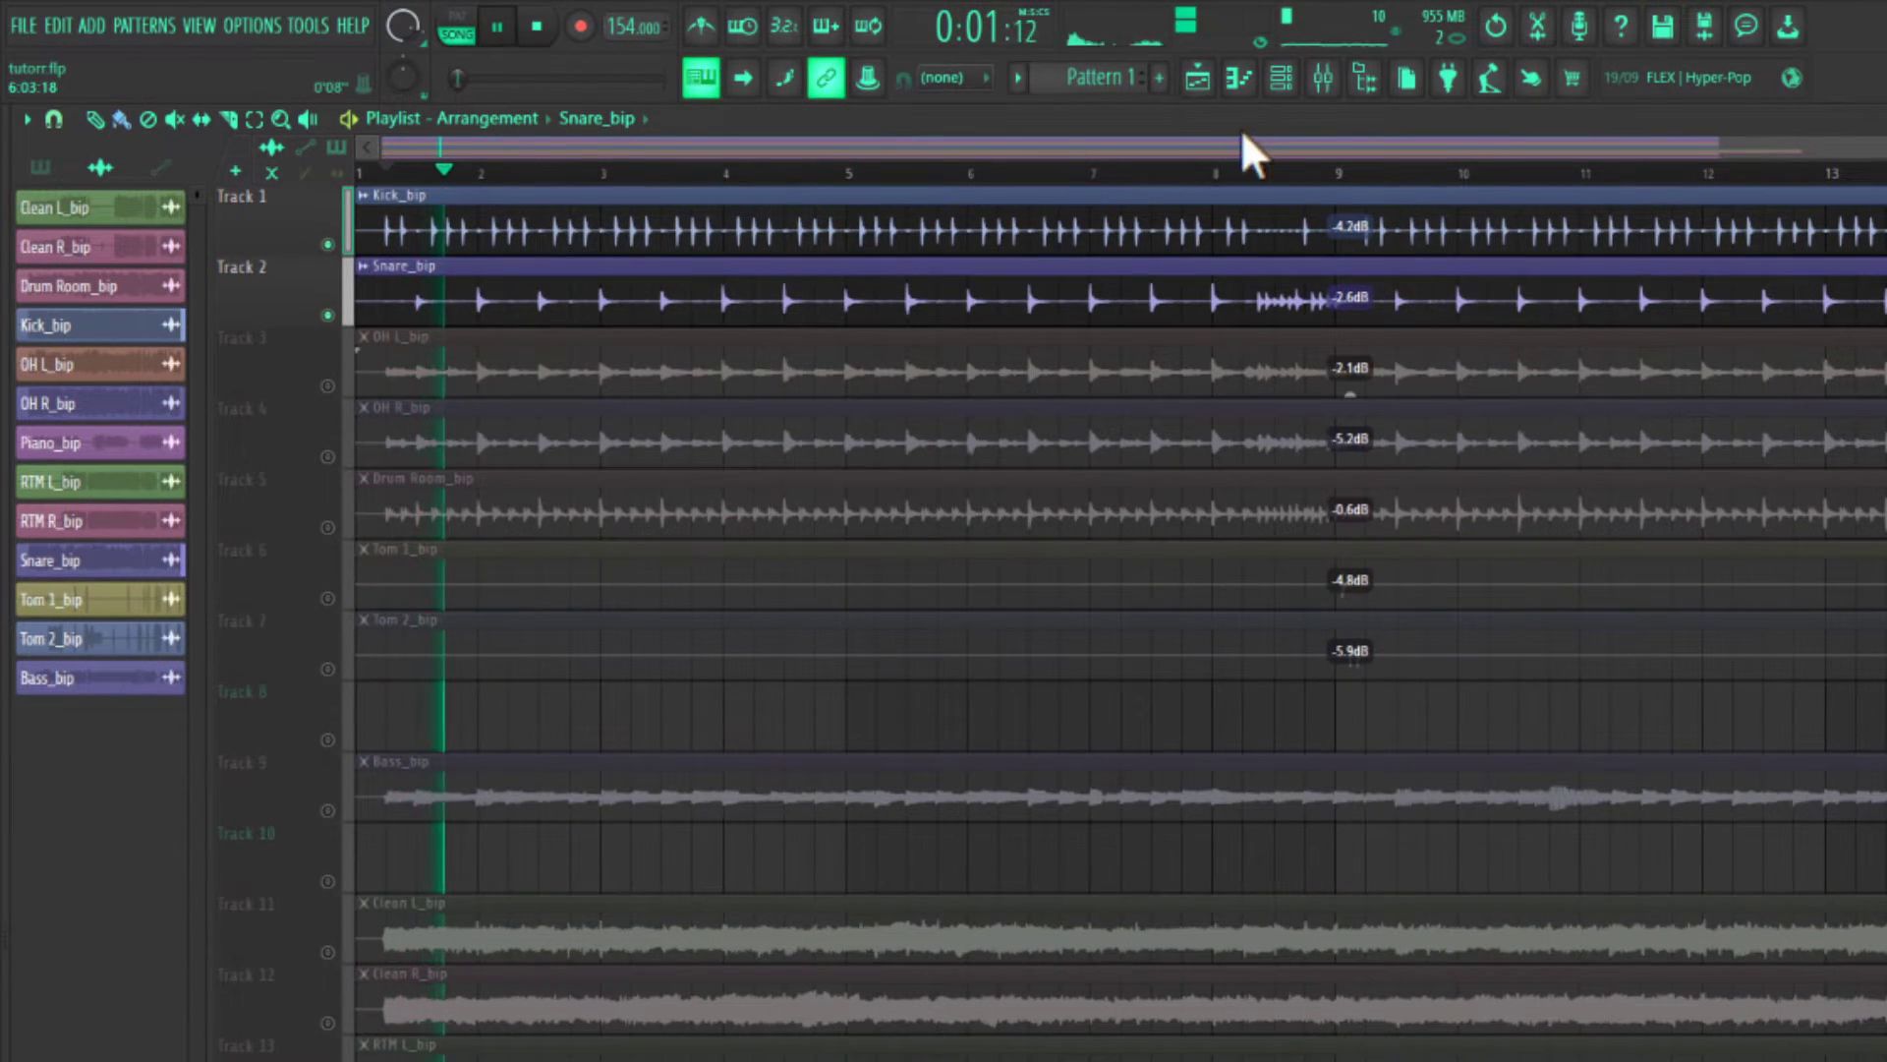
pyautogui.click(1323, 78)
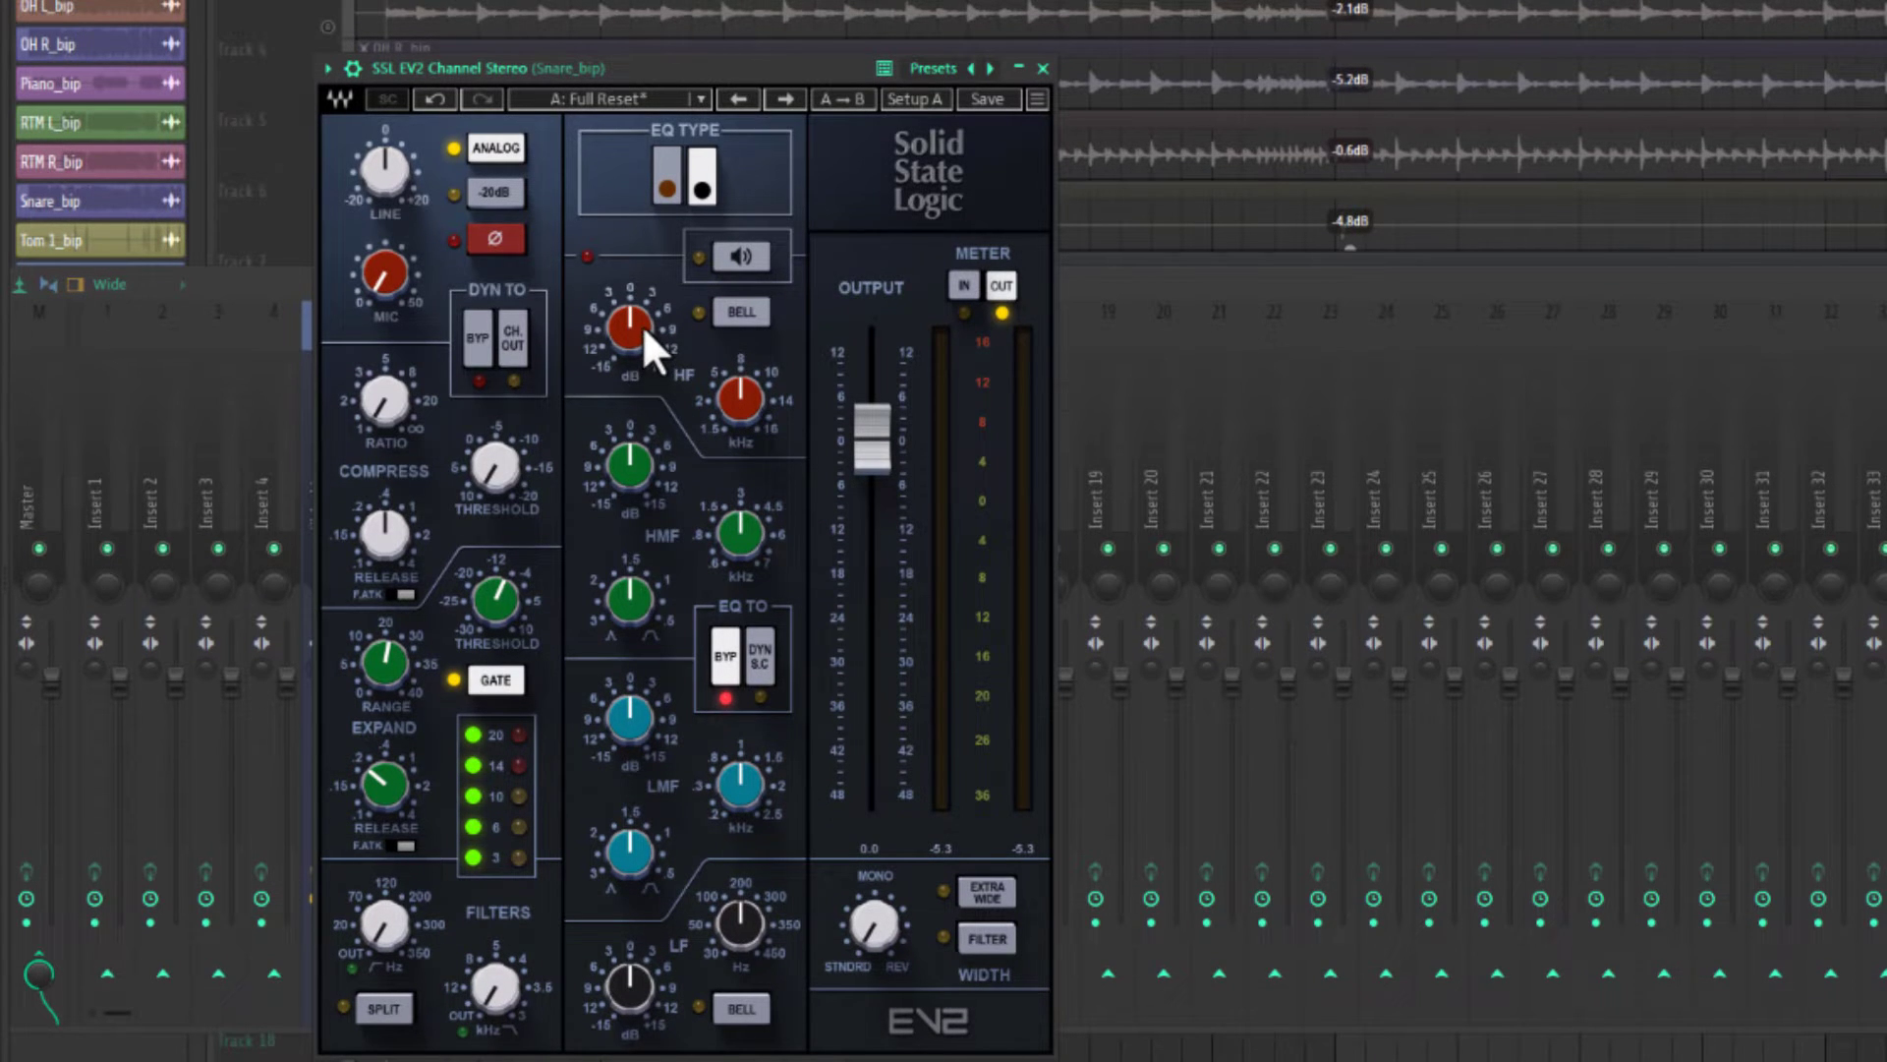
# Mute the kick track and boost the snare's HF band at about 11 kHz in SSL EV2 during playback.
pyautogui.moveTo(644, 330); pyautogui.dragTo(644, 298)
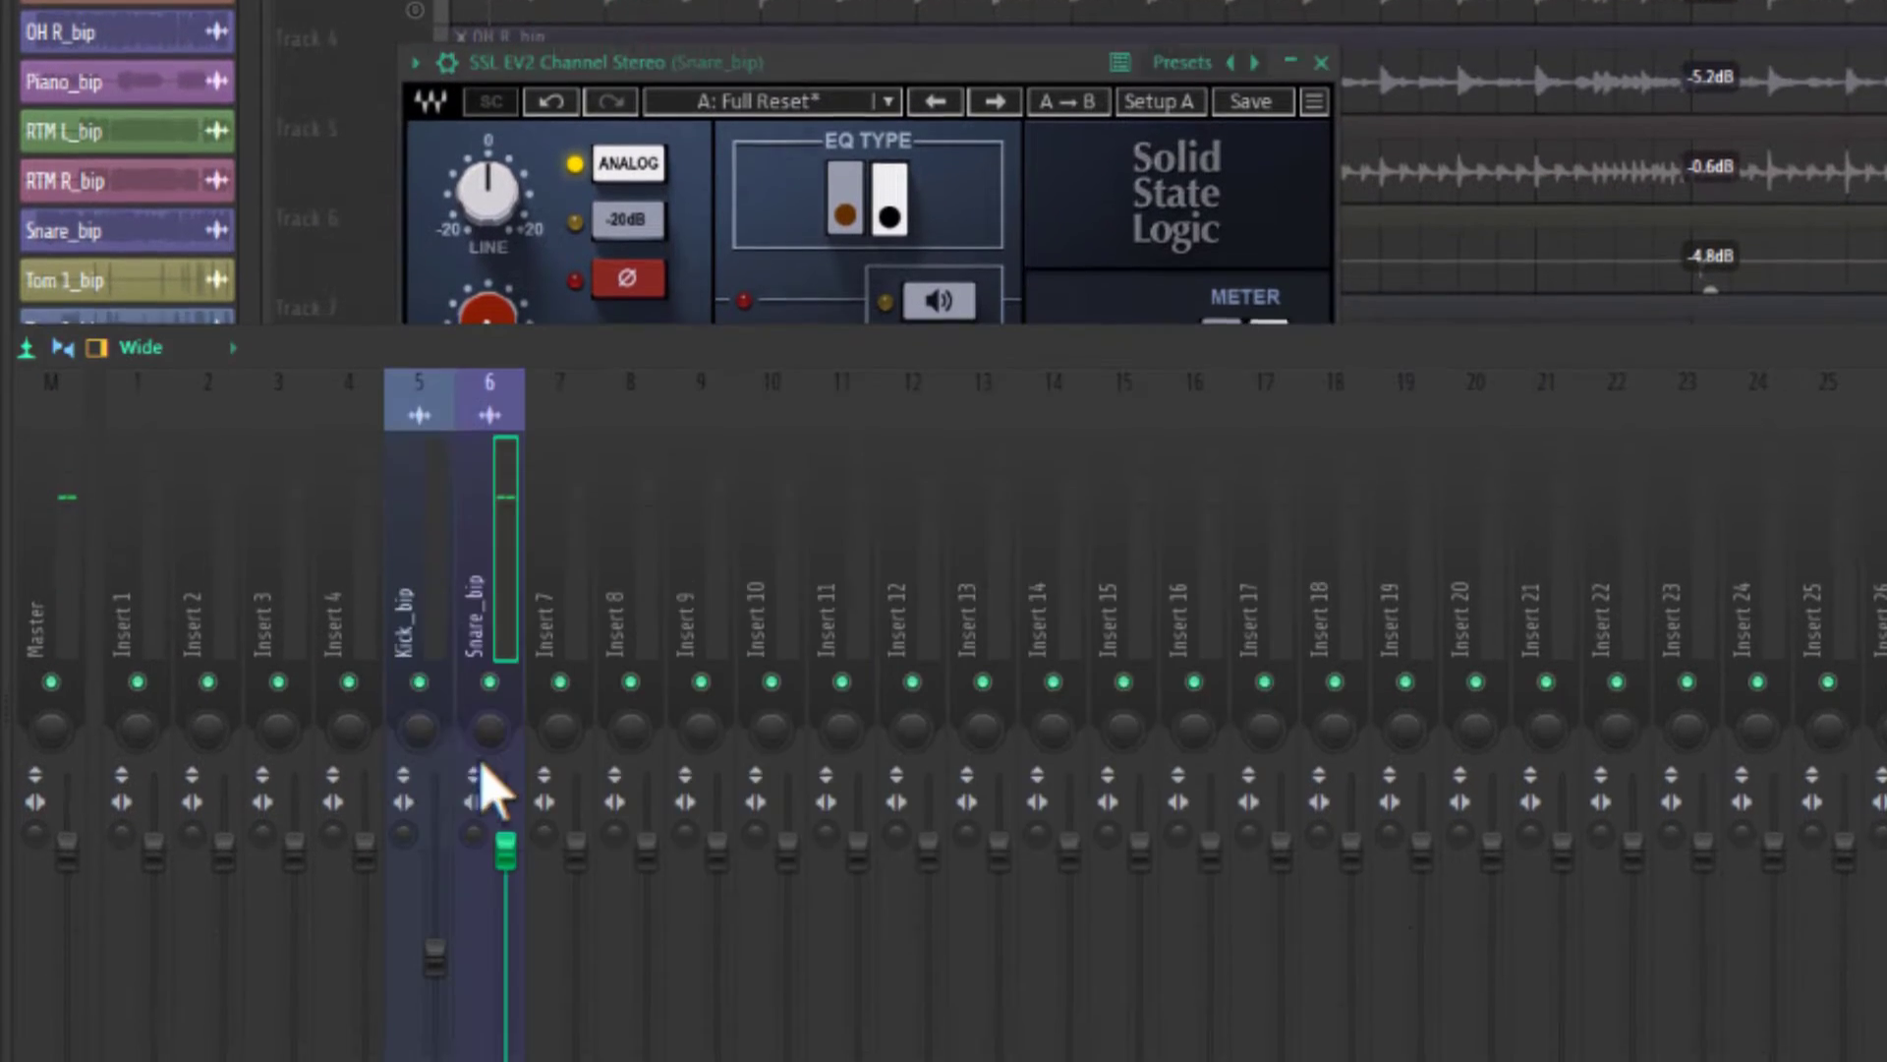
pyautogui.click(419, 731)
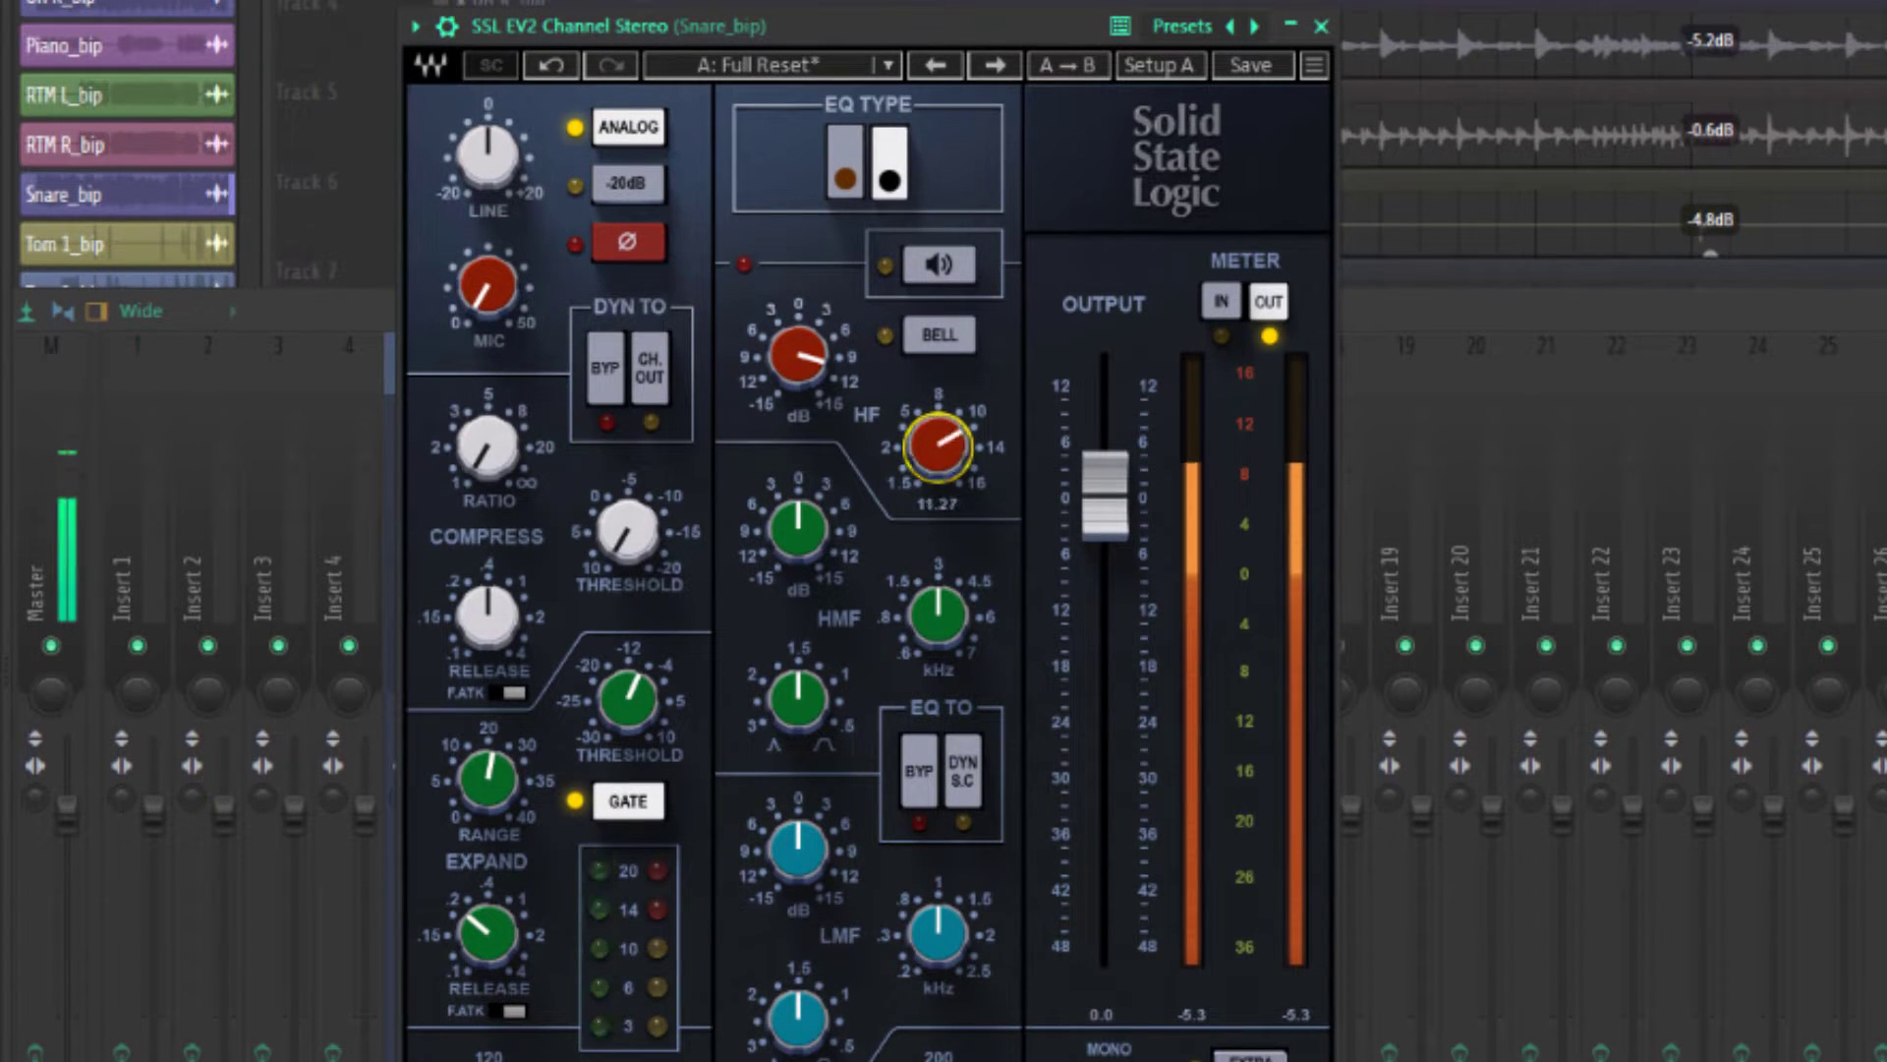
pyautogui.moveTo(798, 355); pyautogui.dragTo(798, 307)
pyautogui.moveTo(937, 447)
pyautogui.mouseDown()
pyautogui.moveTo(937, 464)
pyautogui.moveTo(966, 432)
pyautogui.moveTo(937, 471)
pyautogui.mouseUp()
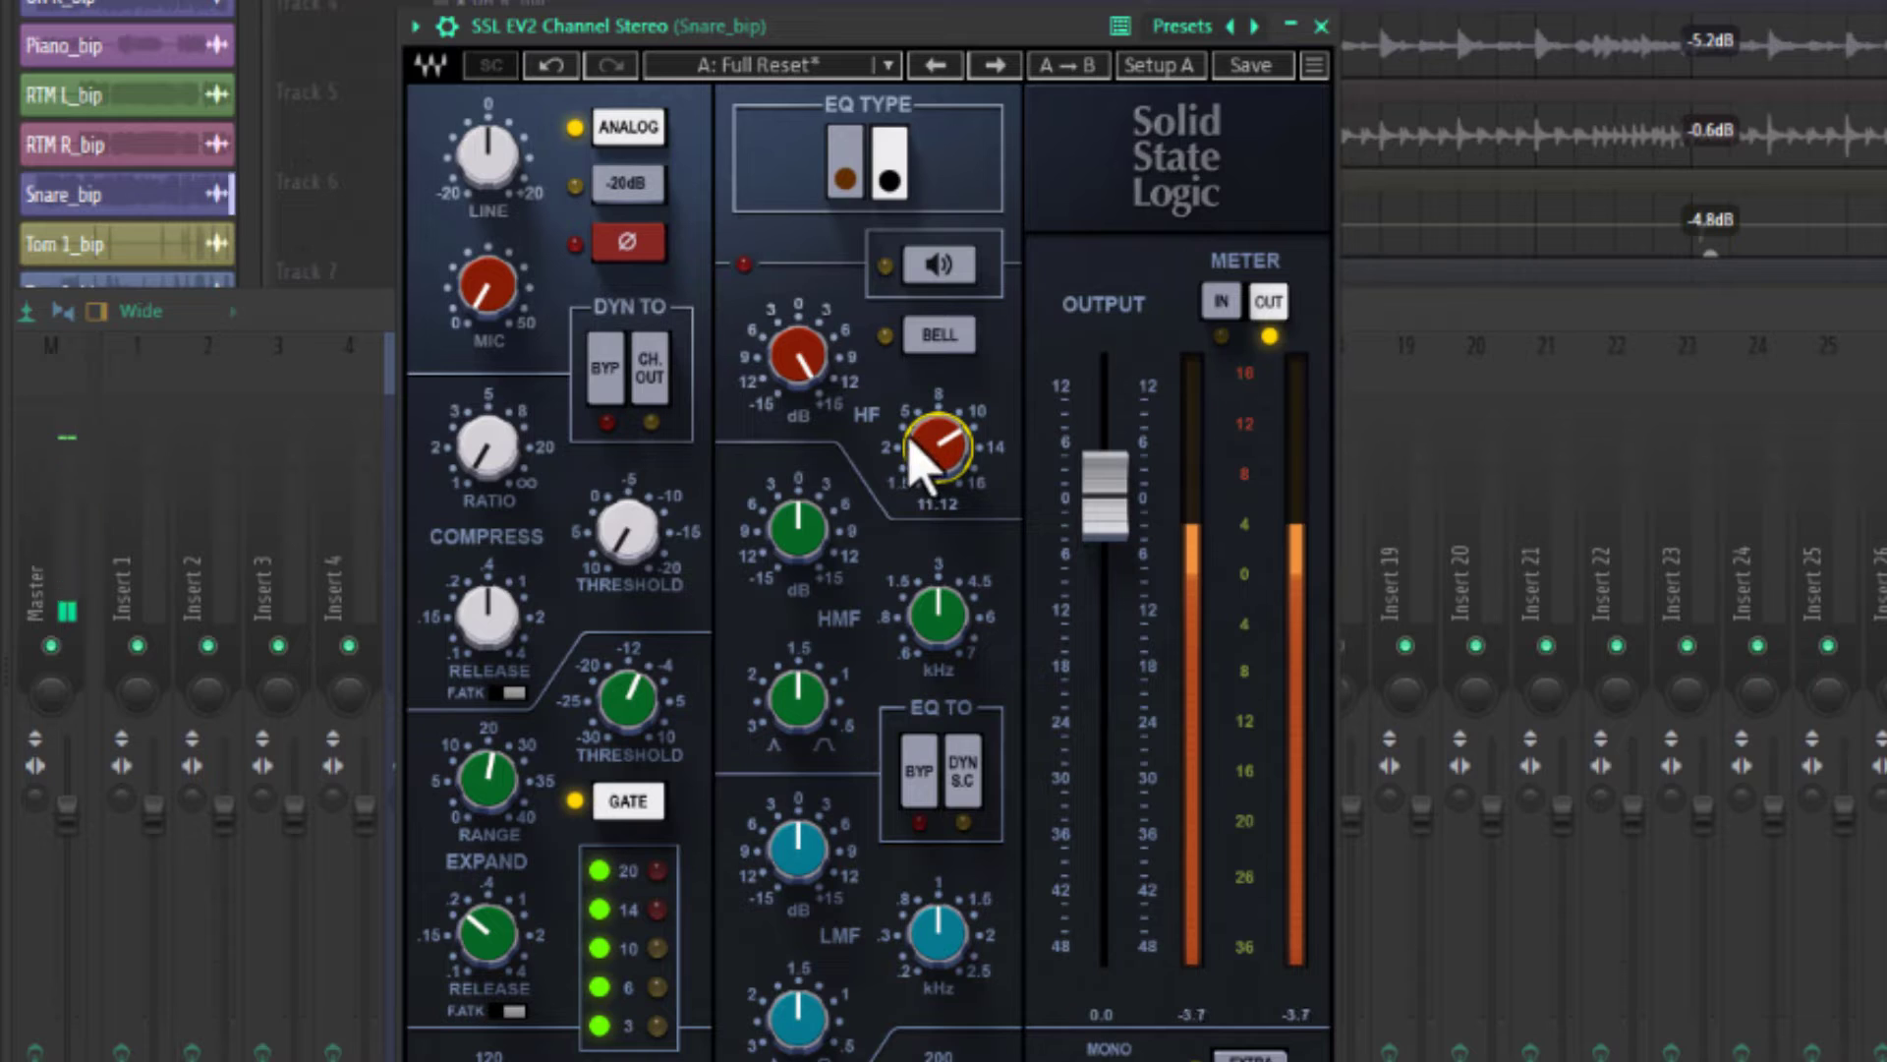
pyautogui.moveTo(819, 388); pyautogui.dragTo(819, 427)
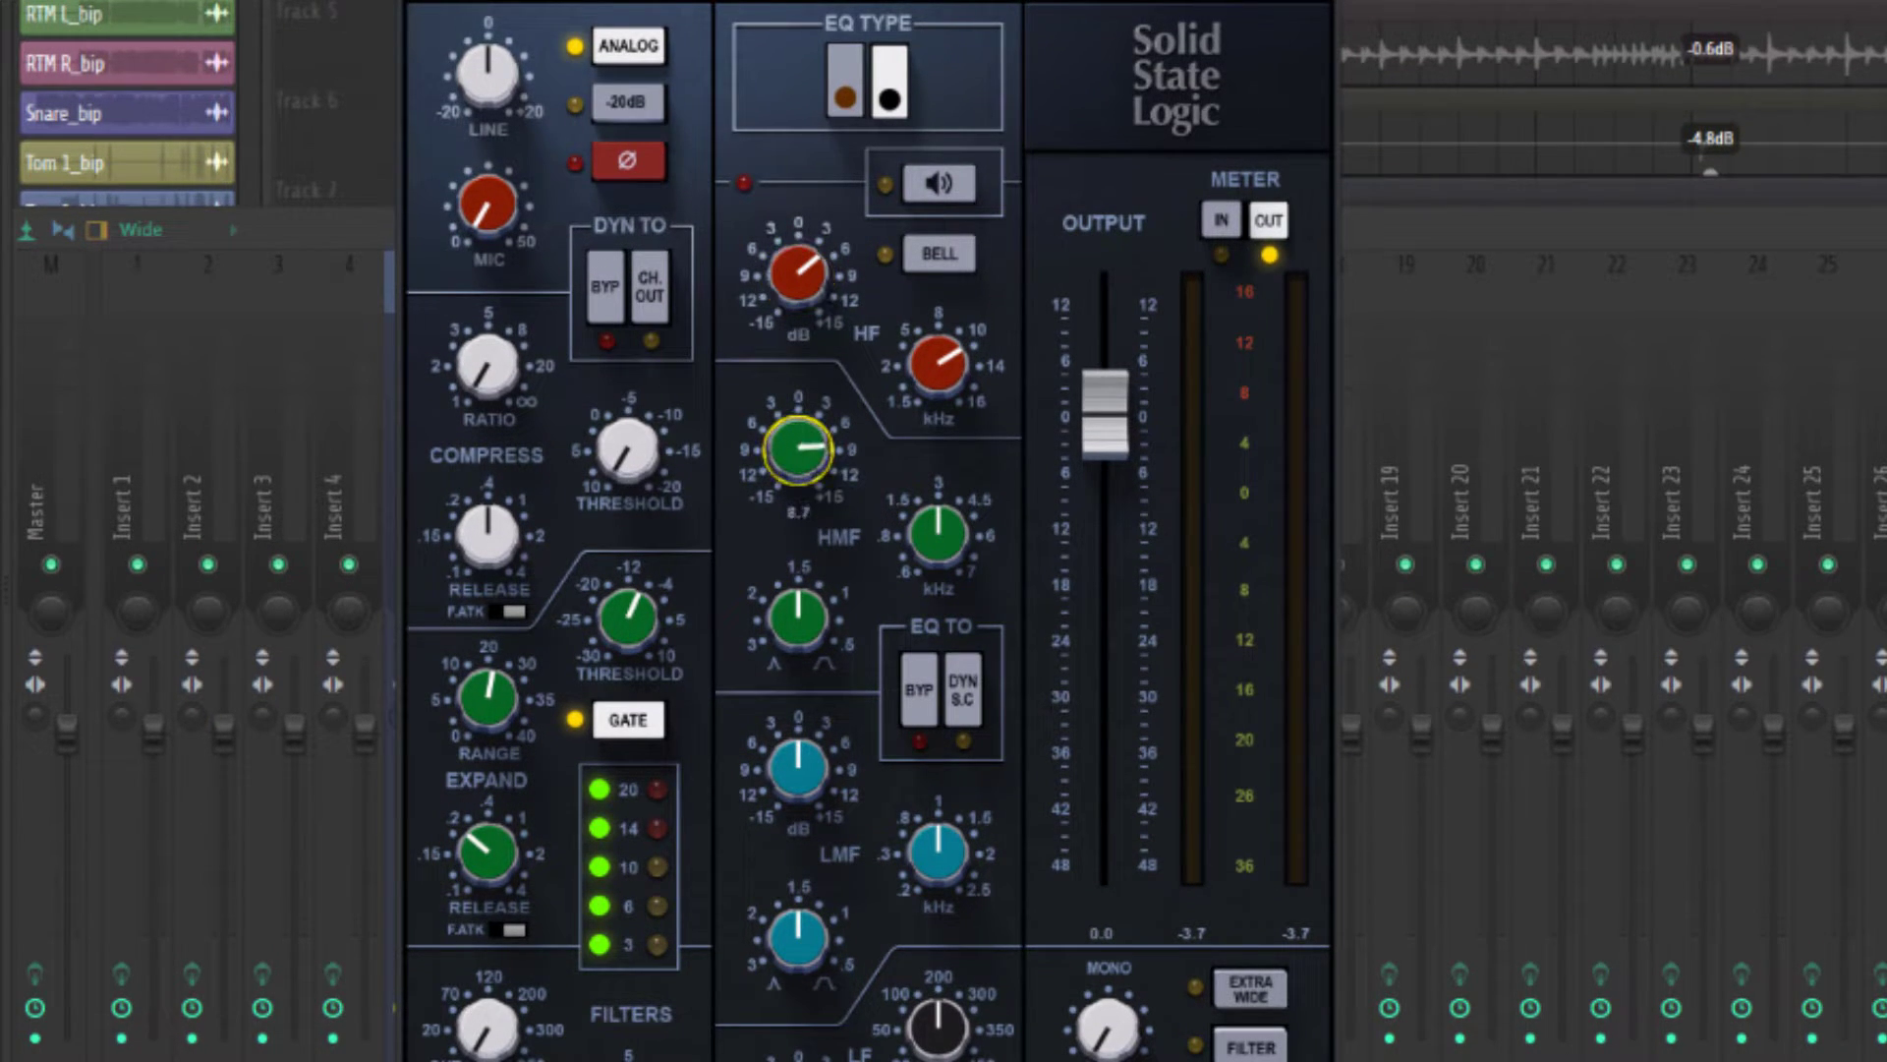
# Boost the snare's HMF band by about 3 dB just above 1.5 kHz with a narrower bandwidth, and fine-tune the HF gain.
pyautogui.moveTo(941, 567); pyautogui.dragTo(941, 605)
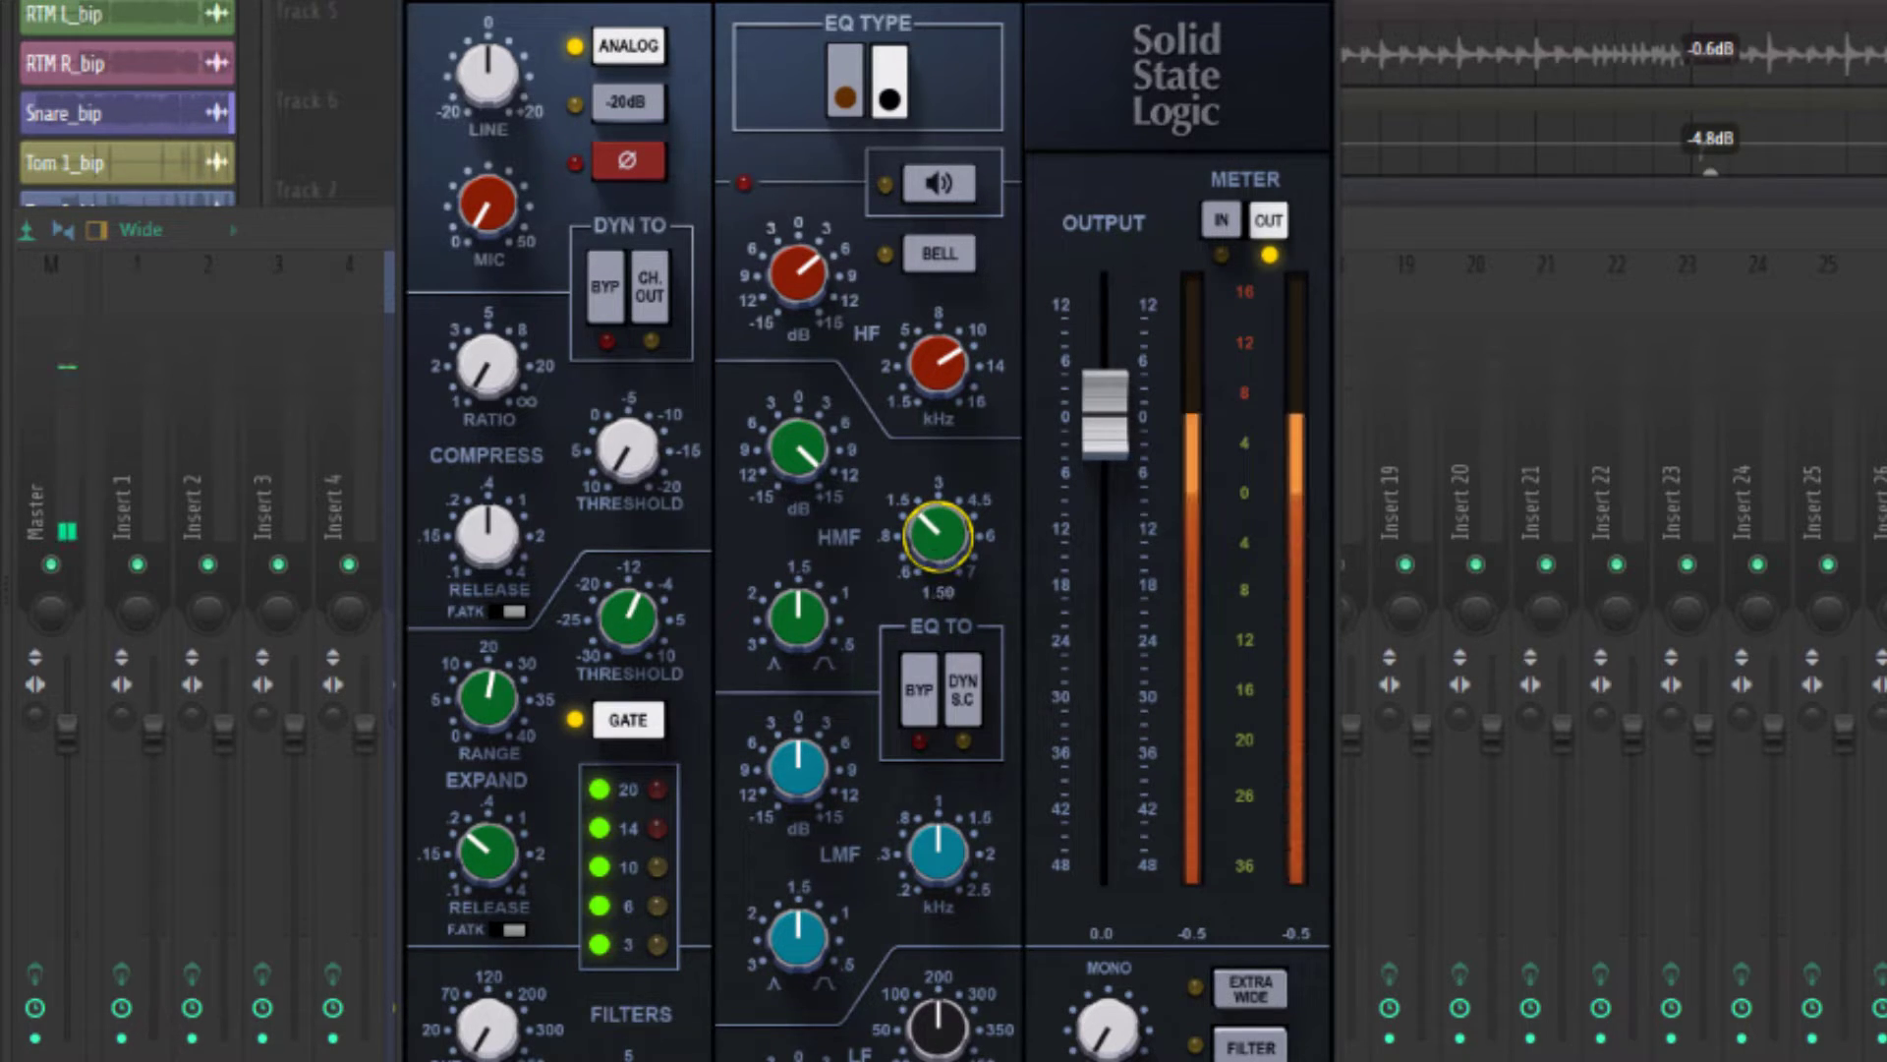
pyautogui.moveTo(932, 546)
pyautogui.mouseDown()
pyautogui.moveTo(932, 529)
pyautogui.moveTo(906, 536)
pyautogui.mouseUp()
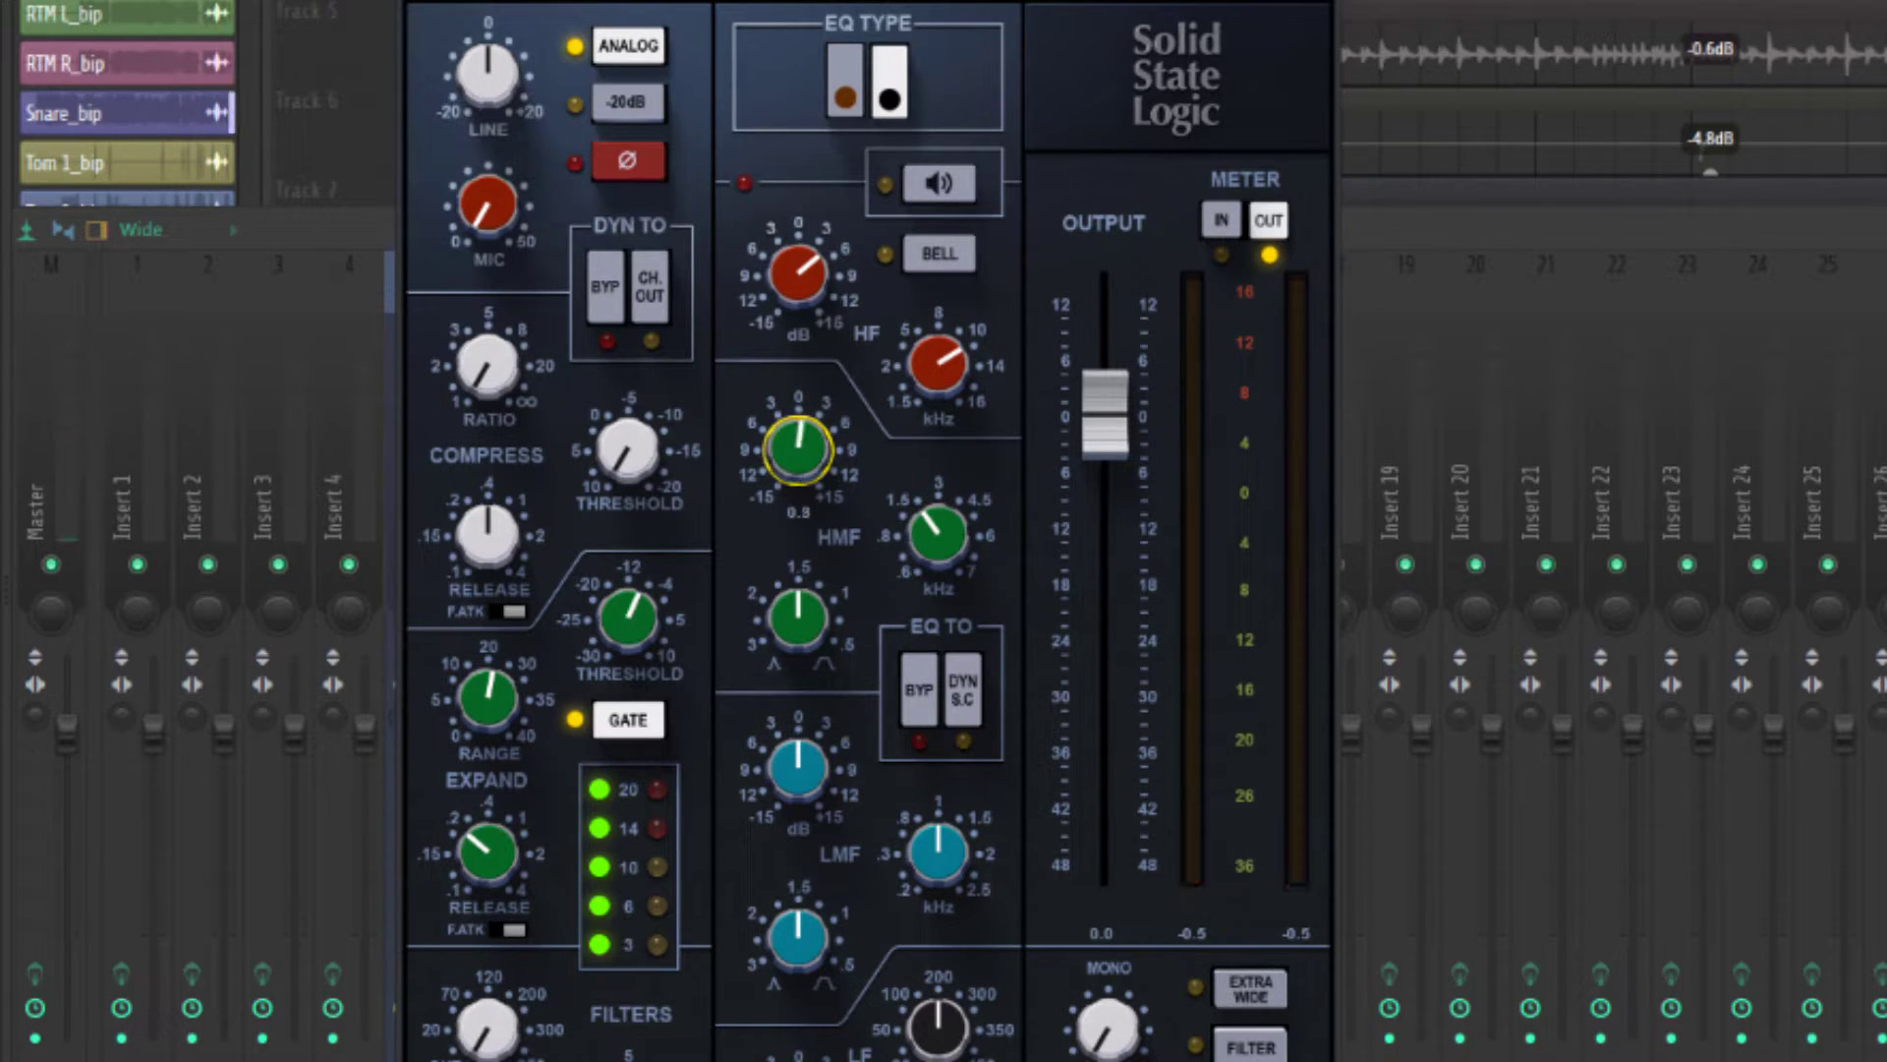
pyautogui.moveTo(799, 449); pyautogui.dragTo(798, 435)
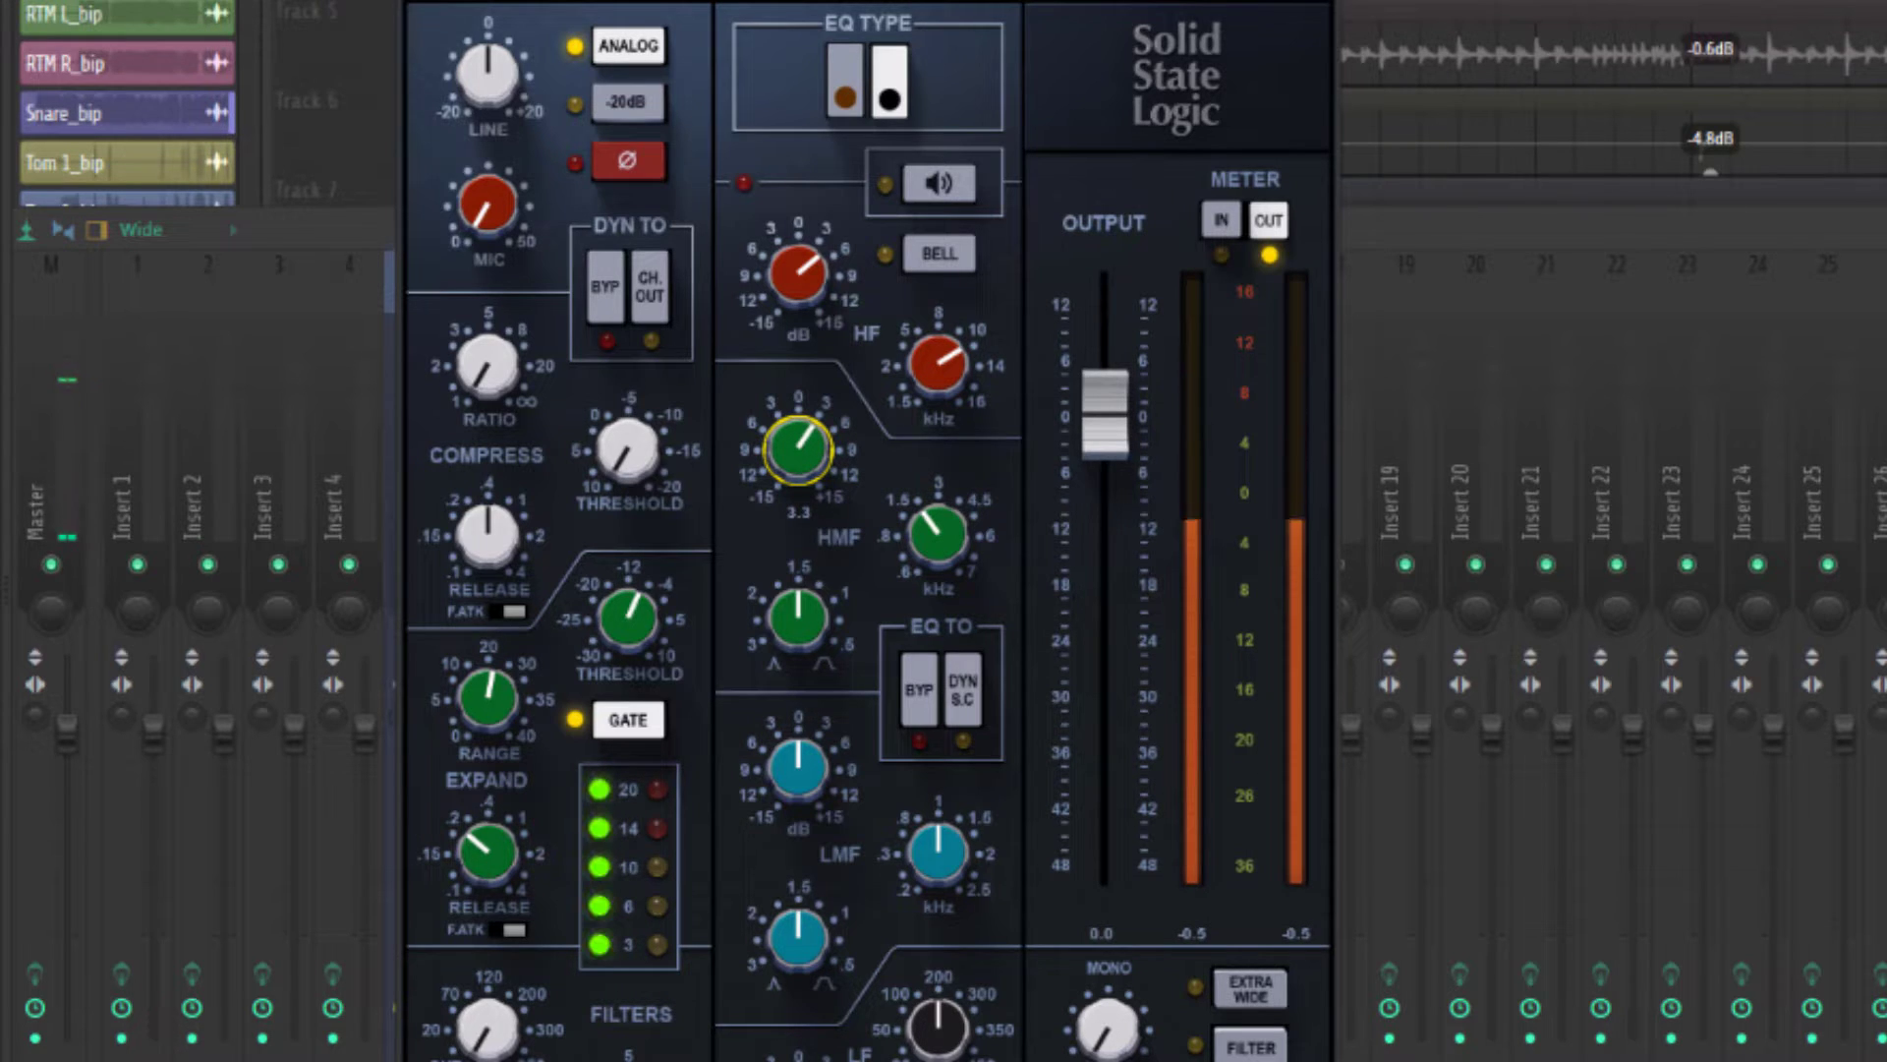
pyautogui.moveTo(798, 618); pyautogui.dragTo(798, 619)
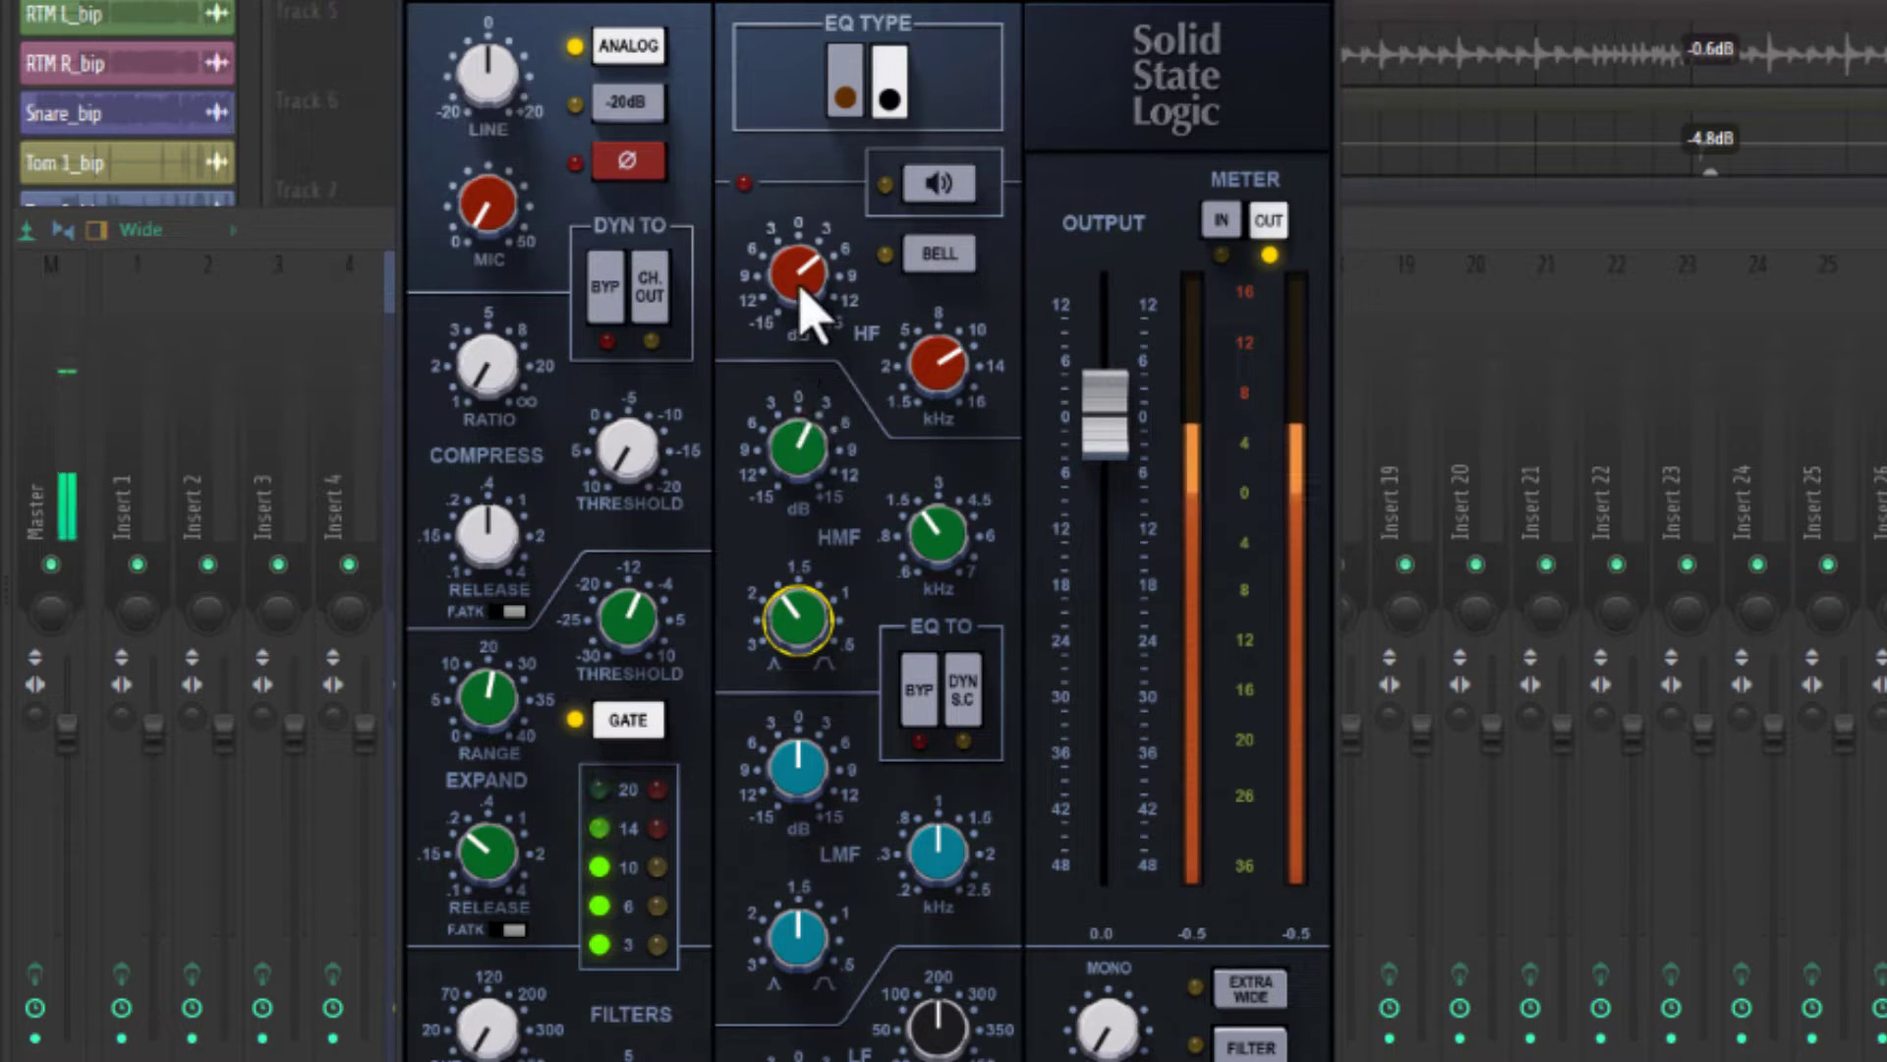
pyautogui.moveTo(798, 274); pyautogui.dragTo(798, 271)
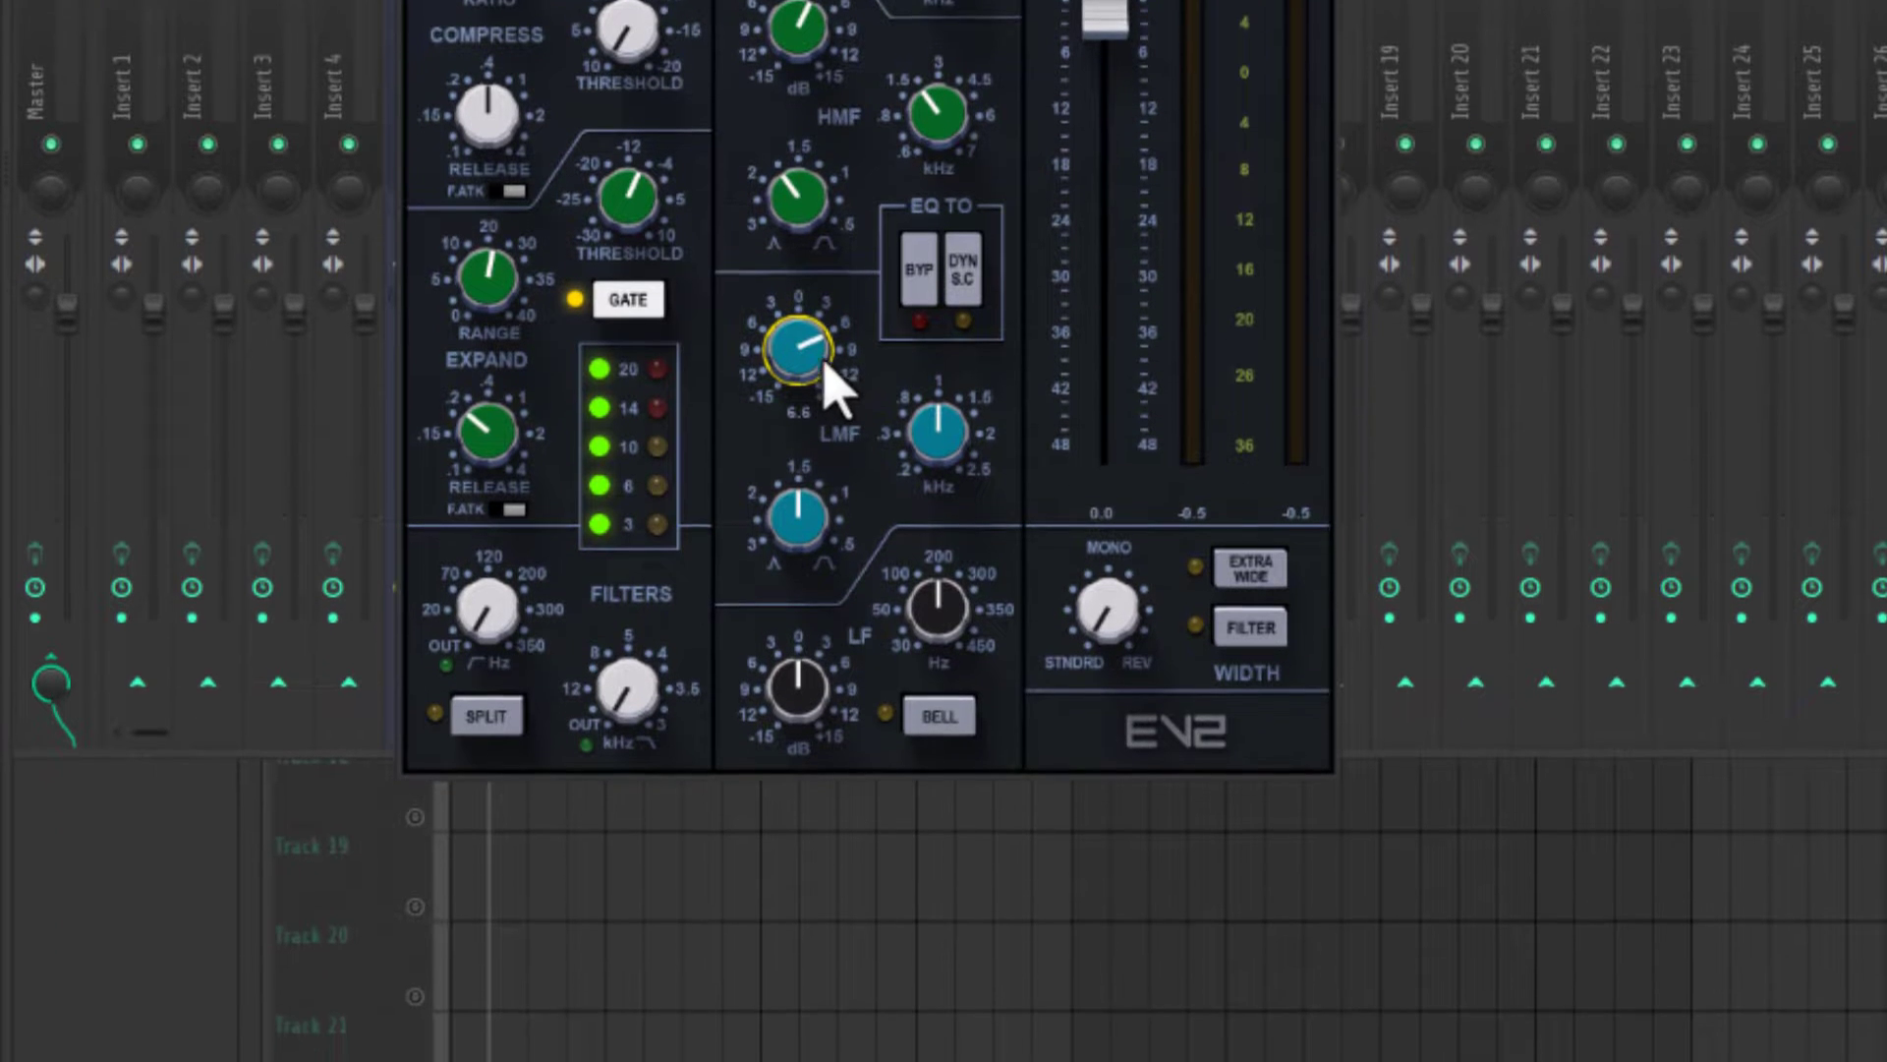
# Sweep the snare's LMF band with a strong boost, cut the found frequency by 5 dB, and raise the LF gain slightly.
pyautogui.moveTo(798, 769); pyautogui.dragTo(798, 761)
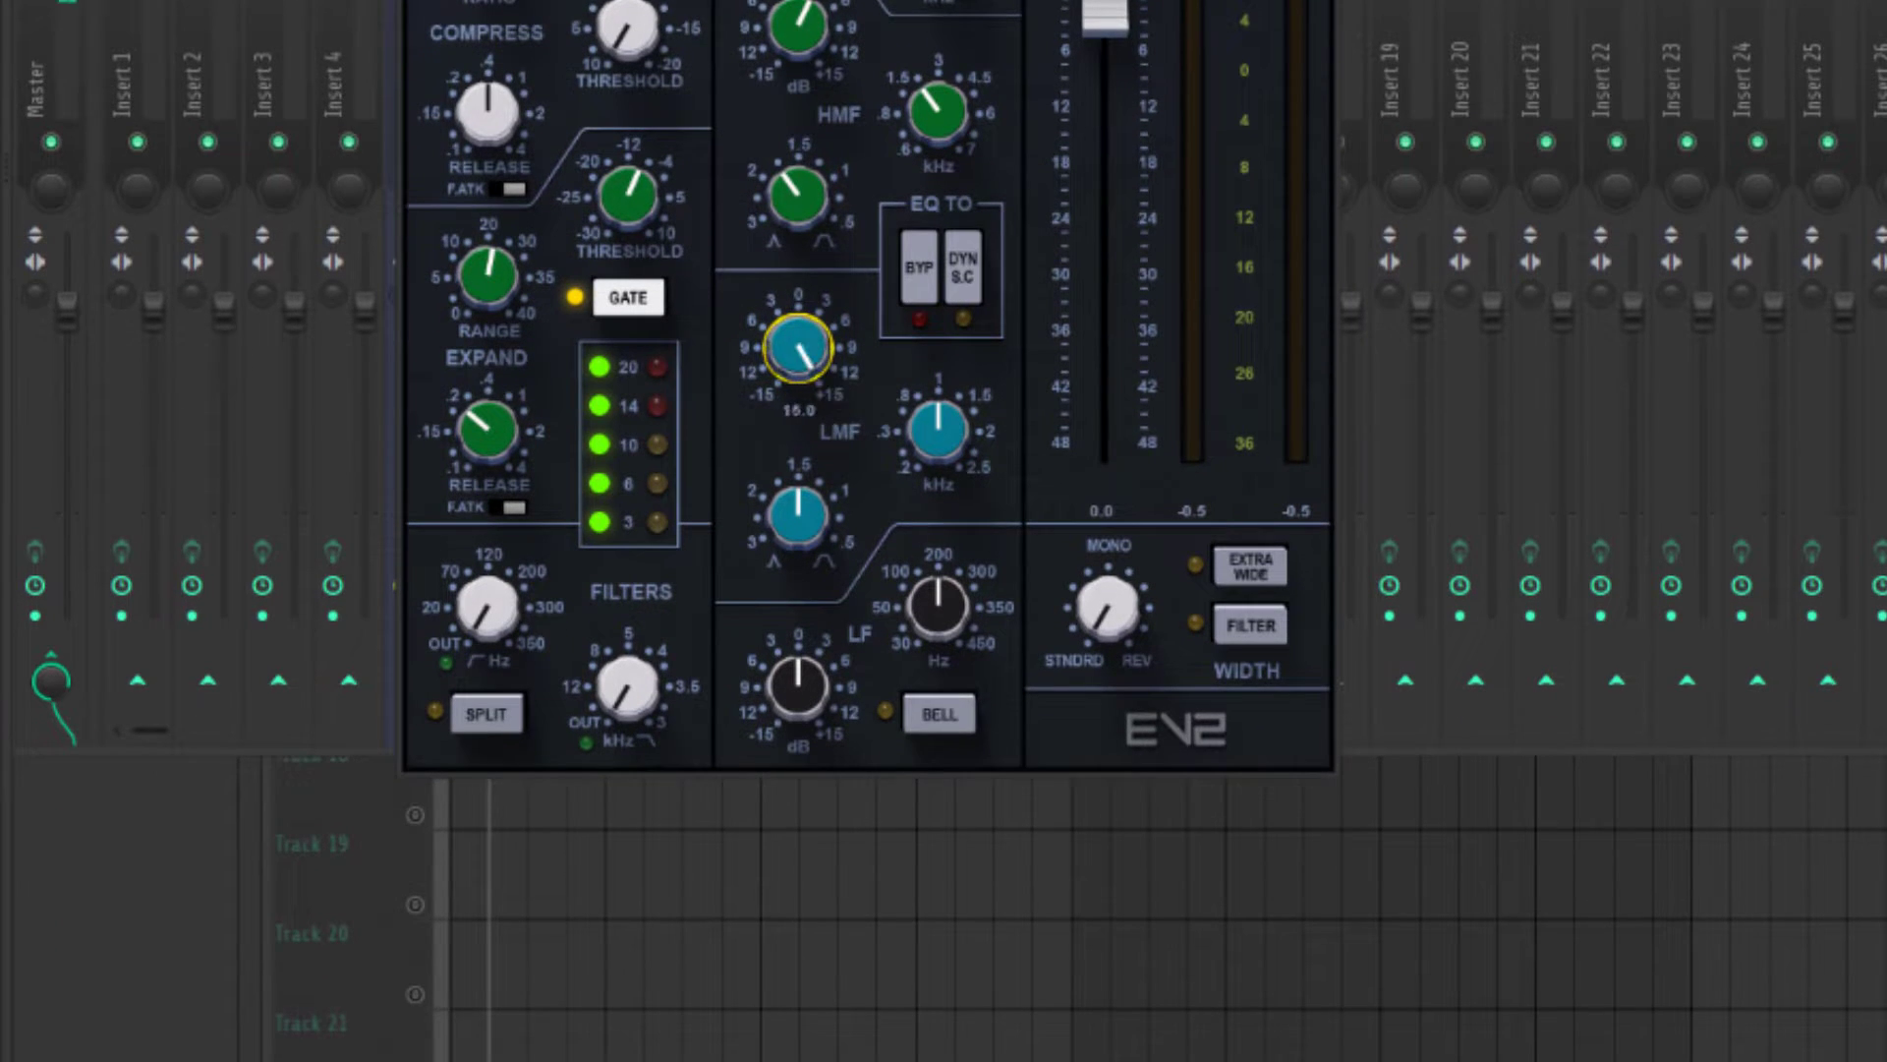
pyautogui.moveTo(946, 440); pyautogui.dragTo(946, 481)
pyautogui.moveTo(801, 339); pyautogui.dragTo(802, 349)
pyautogui.moveTo(800, 505); pyautogui.dragTo(800, 513)
pyautogui.moveTo(800, 342); pyautogui.dragTo(800, 350)
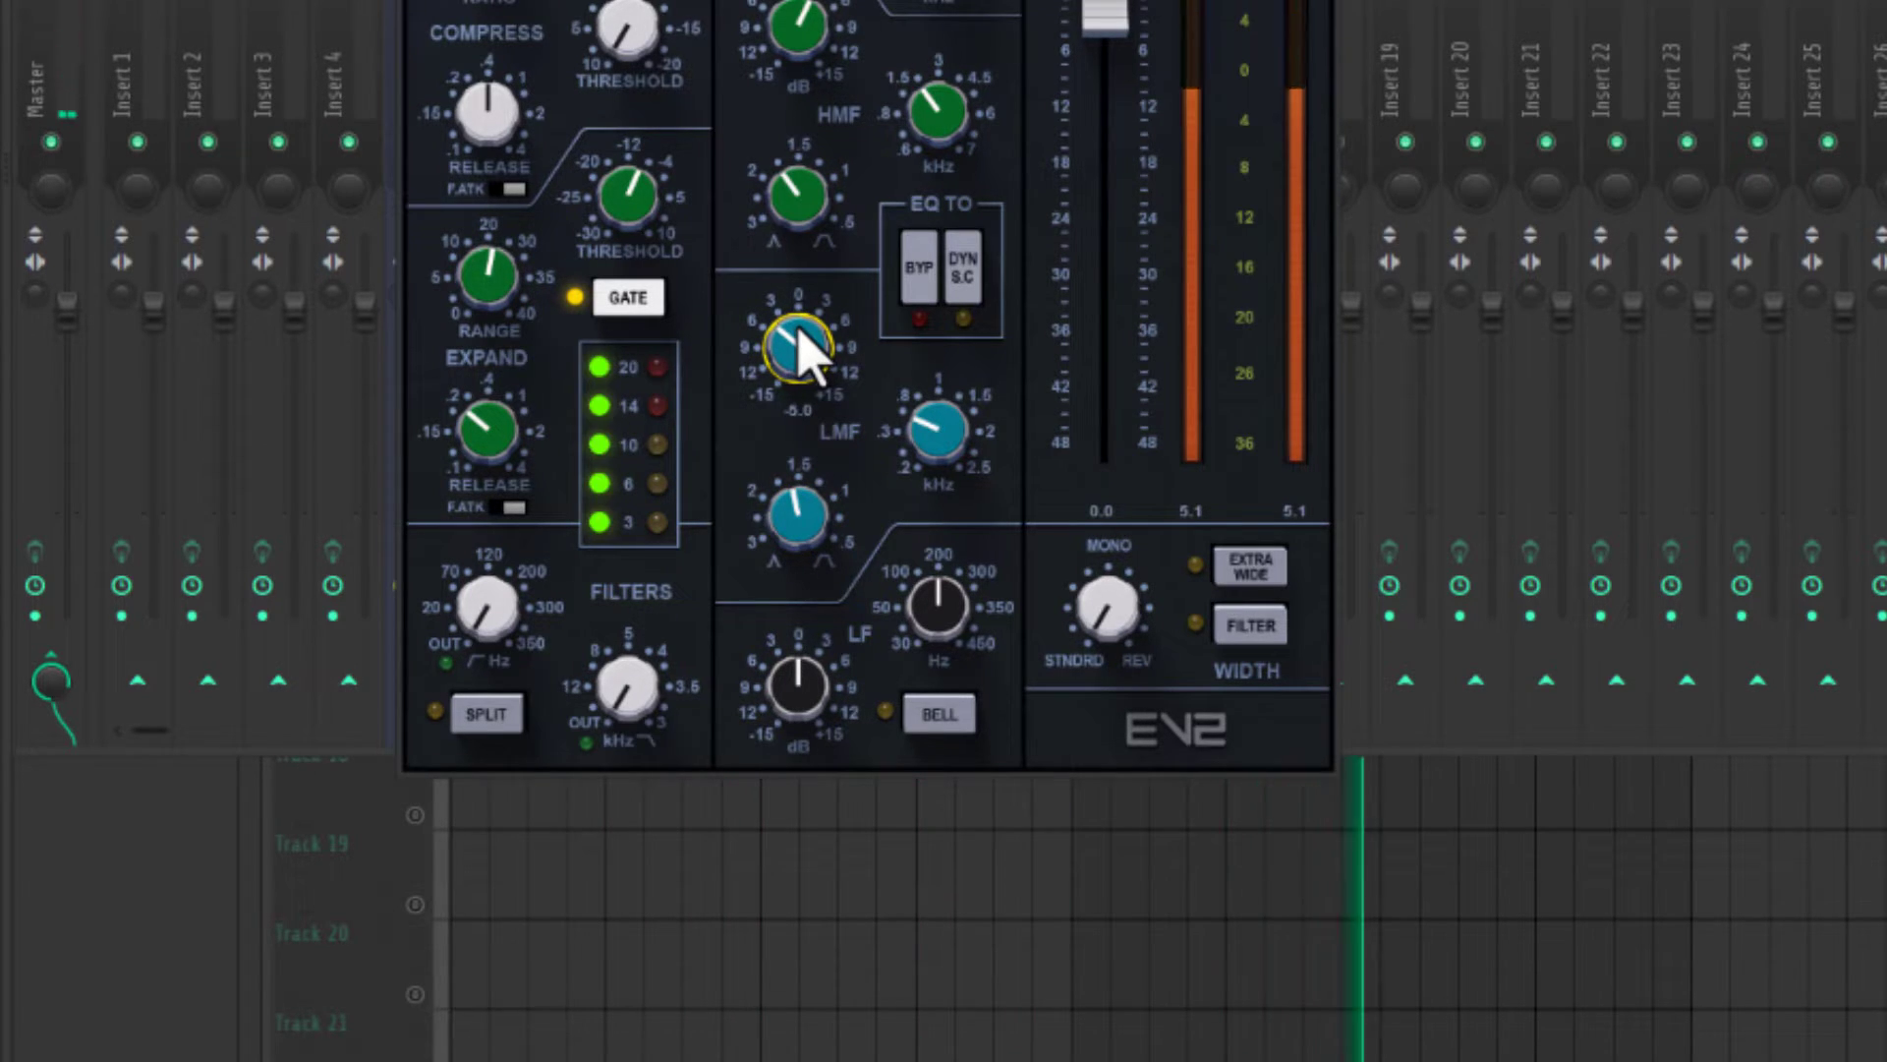
pyautogui.moveTo(824, 706); pyautogui.dragTo(824, 697)
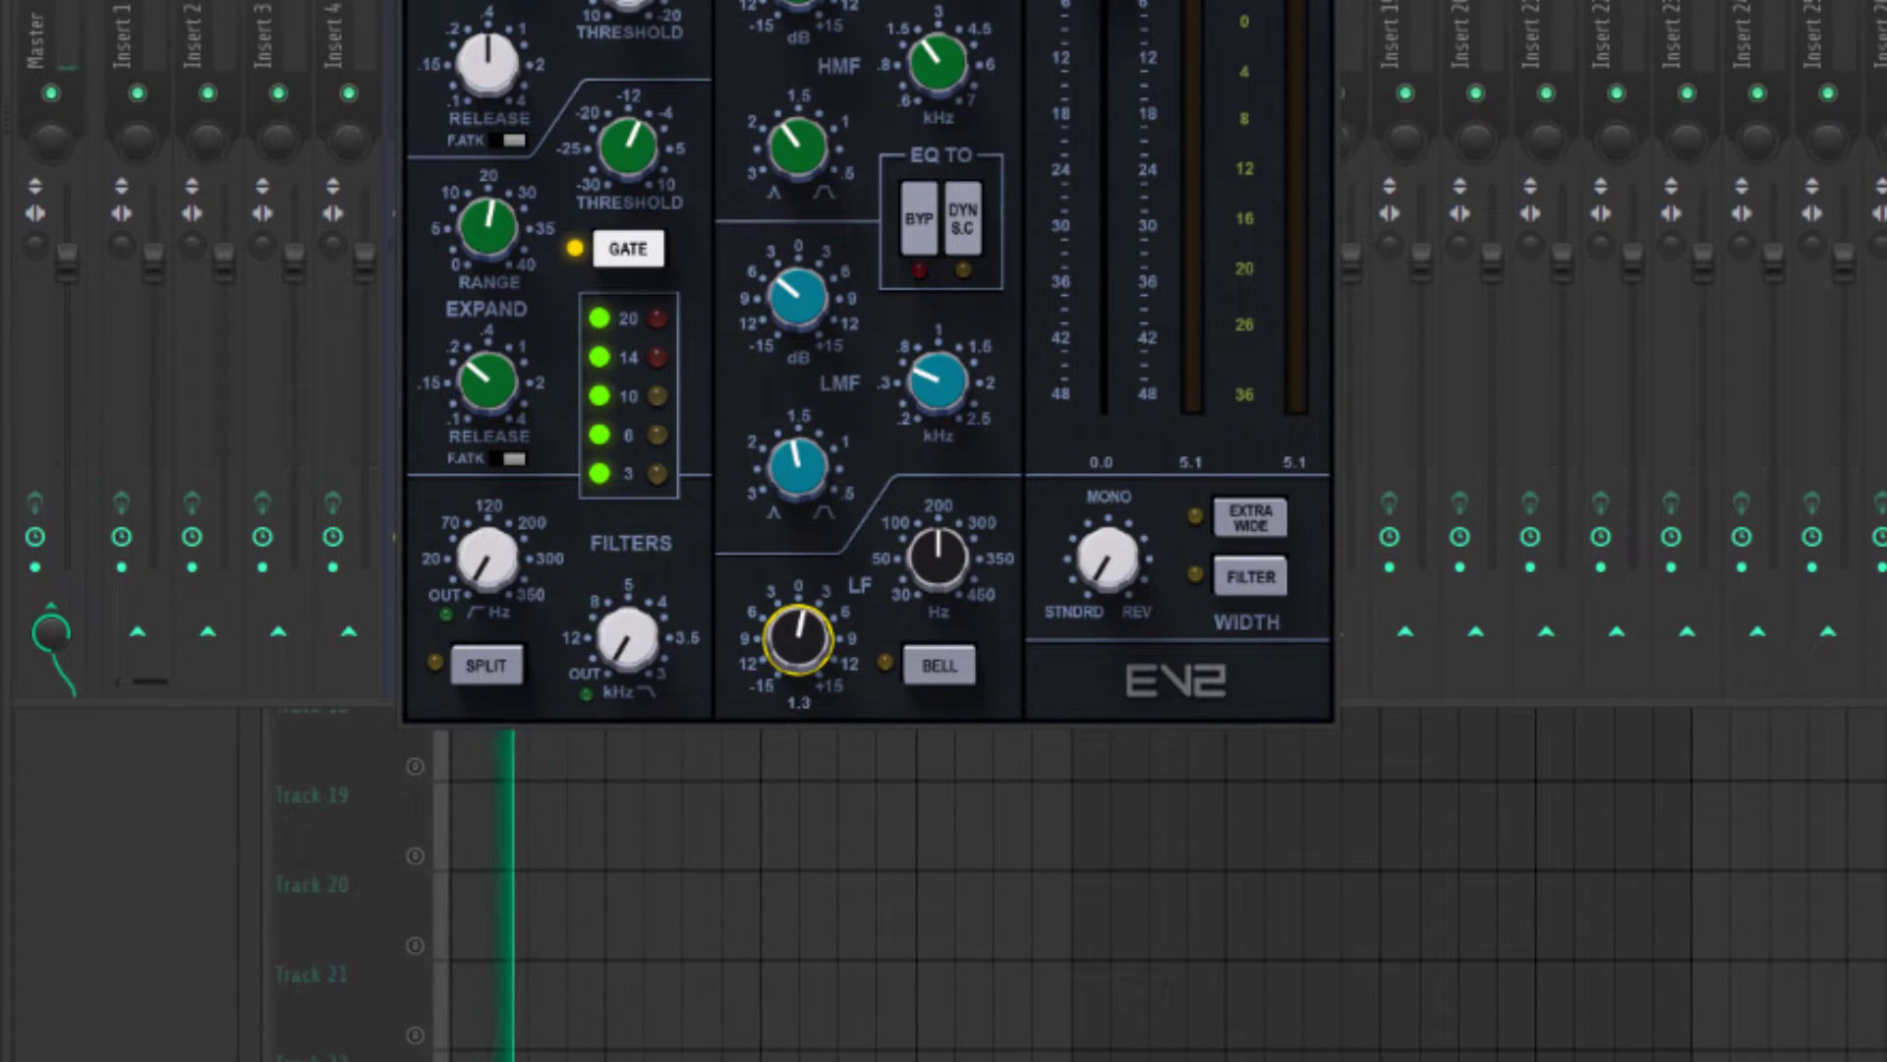
pyautogui.moveTo(807, 629); pyautogui.dragTo(807, 619)
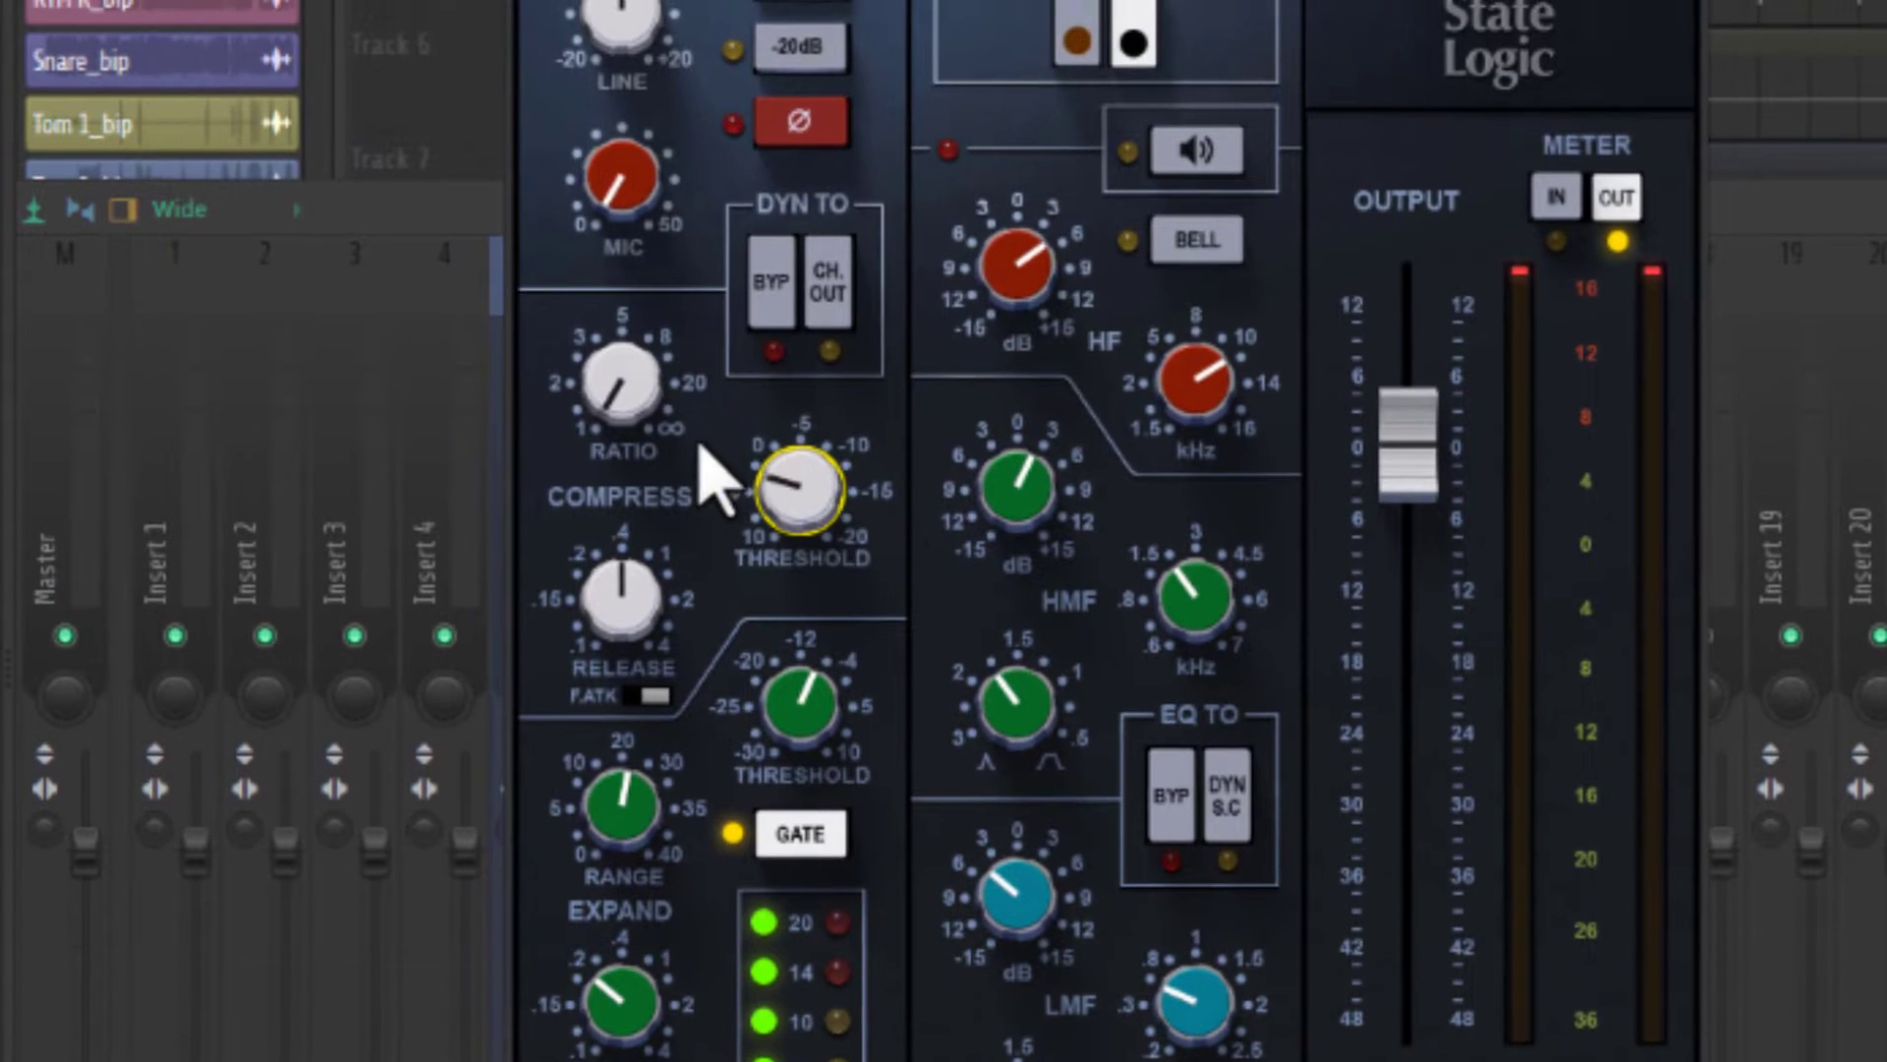
# Compress the snare with a ratio of about 5 and a release of about 0.15, trimming the output against the bypassed signal.
pyautogui.moveTo(621, 383); pyautogui.dragTo(621, 378)
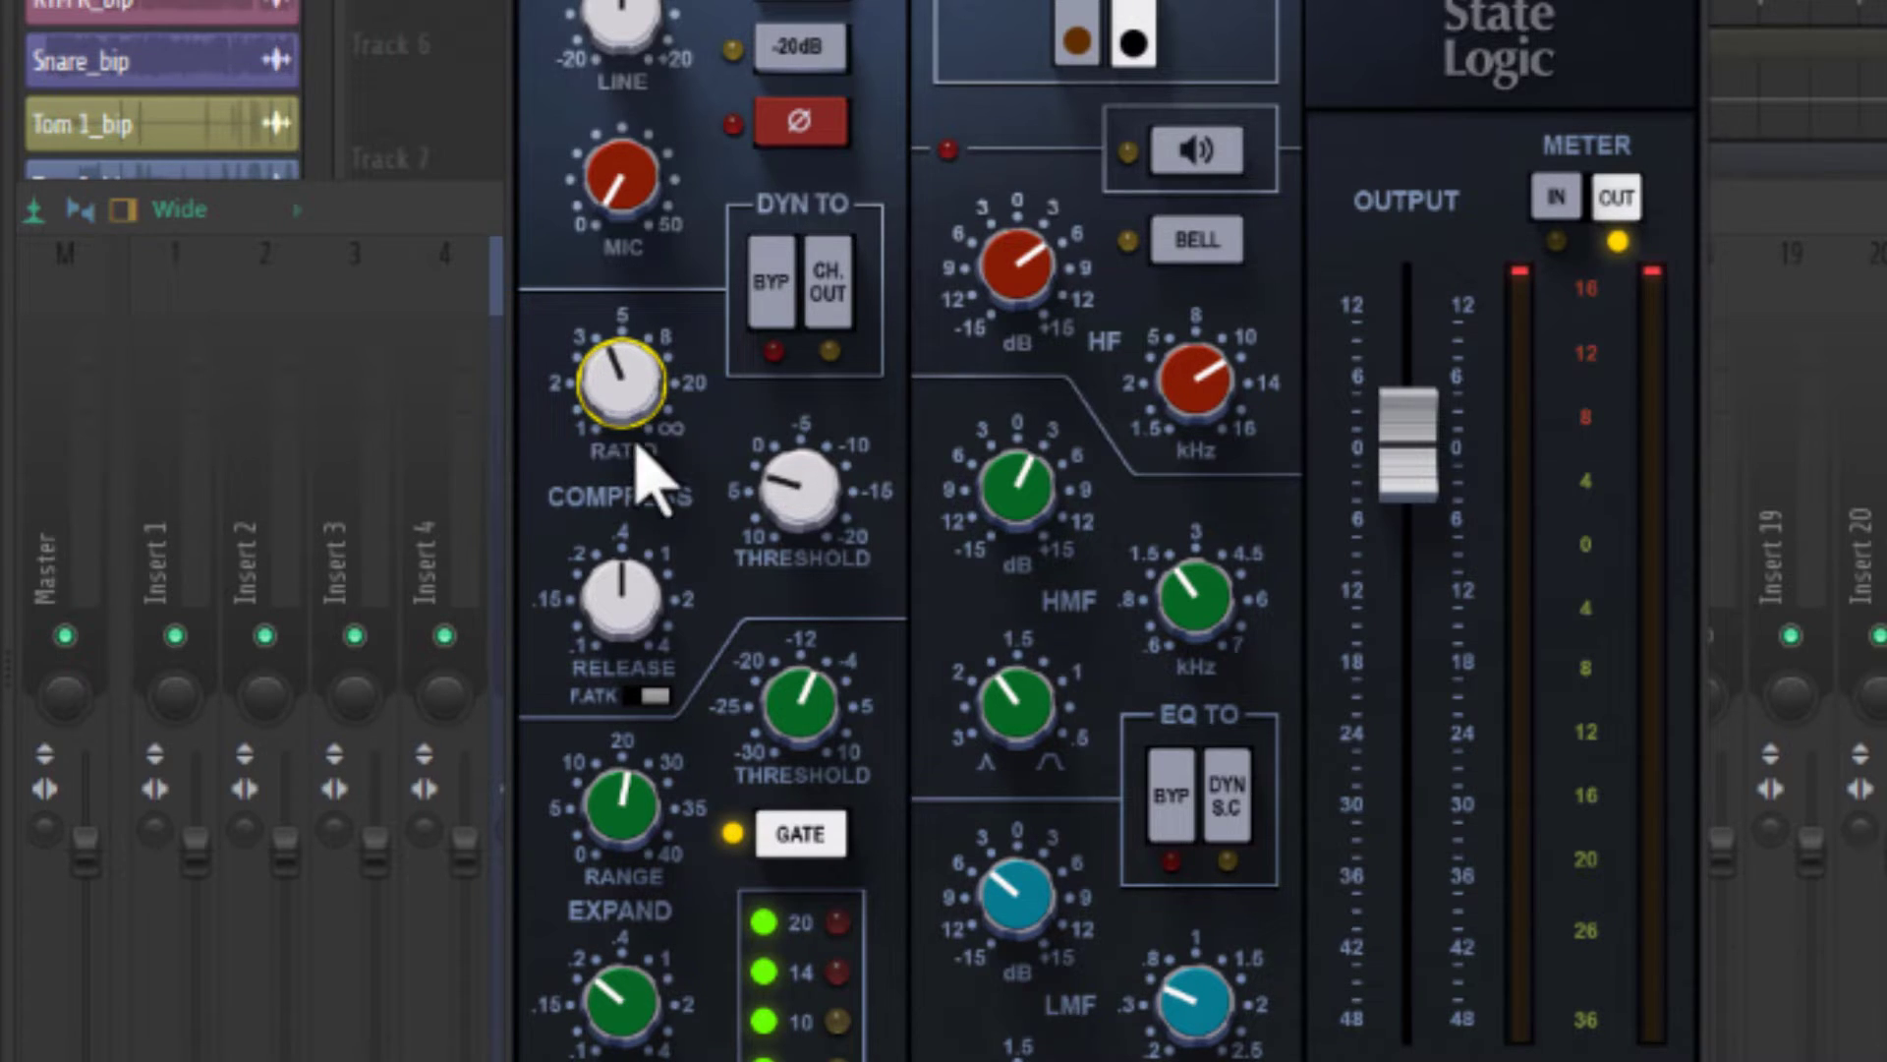
pyautogui.moveTo(648, 599); pyautogui.dragTo(647, 614)
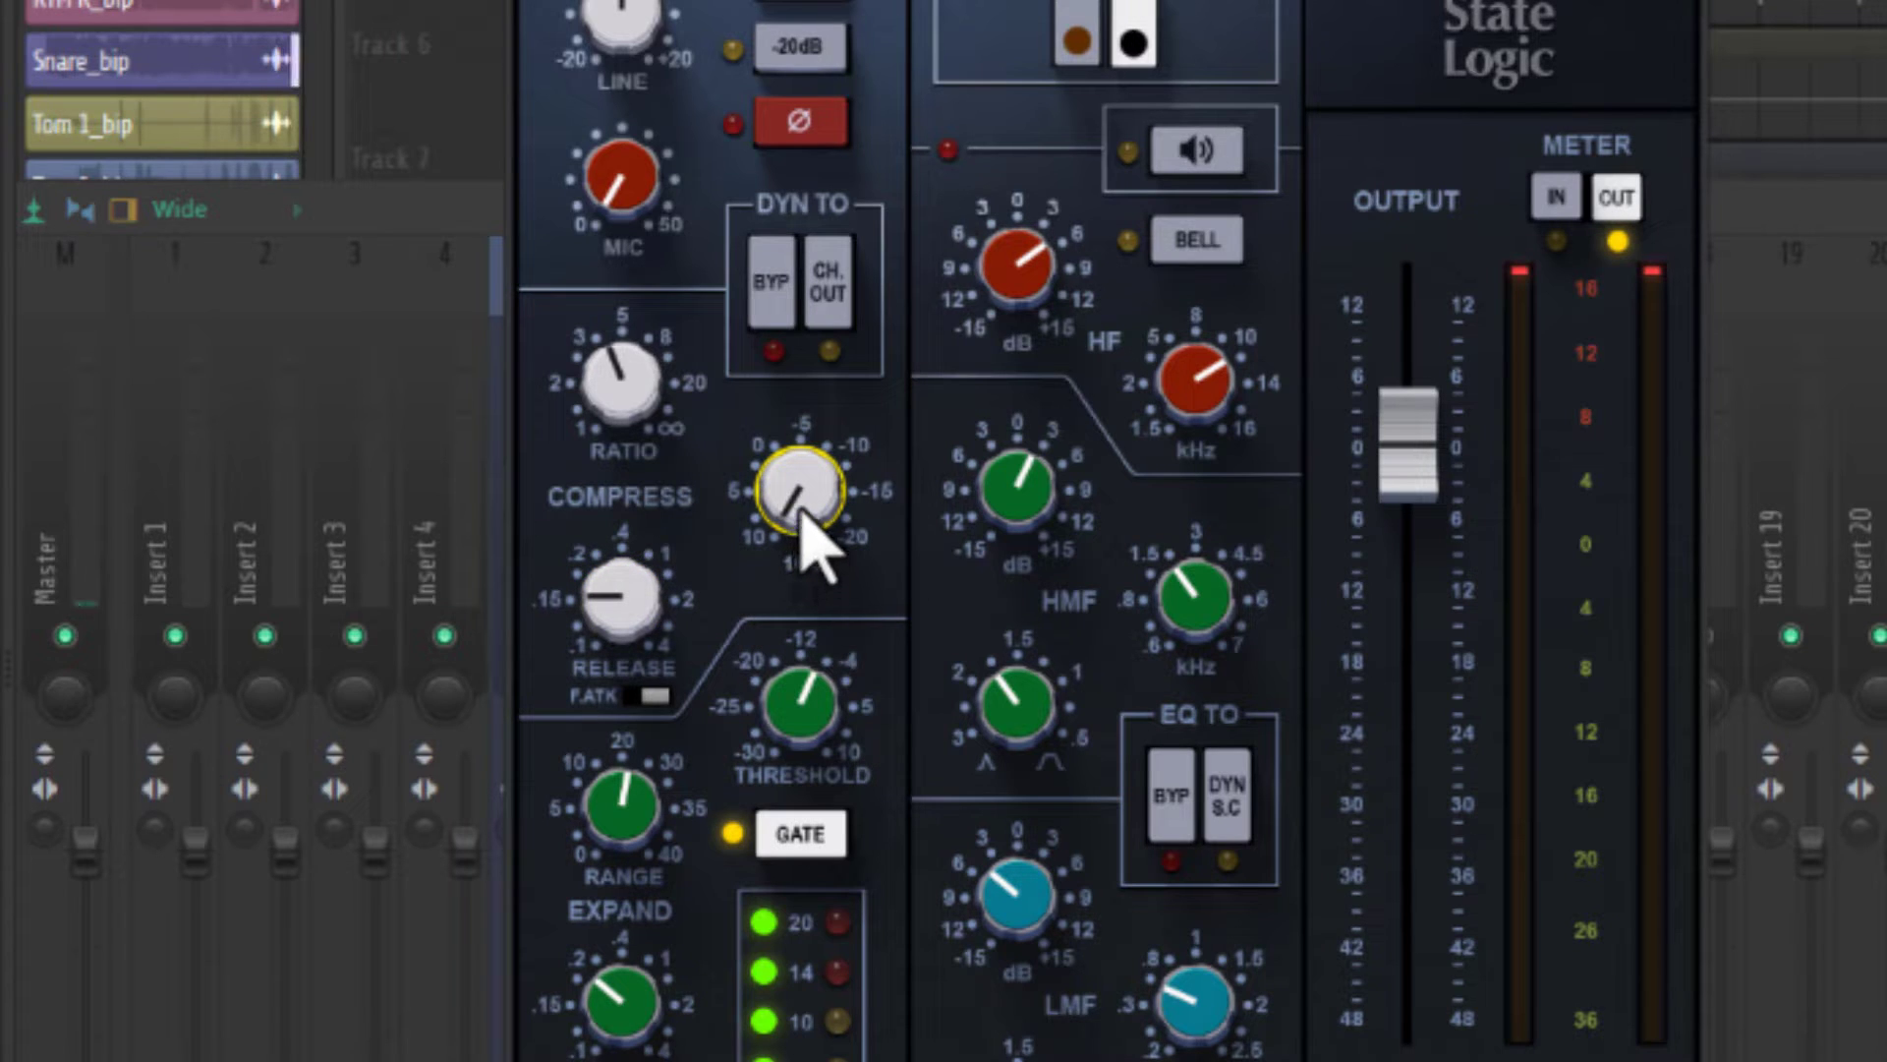
pyautogui.moveTo(801, 514); pyautogui.dragTo(802, 449)
pyautogui.moveTo(590, 382); pyautogui.dragTo(590, 373)
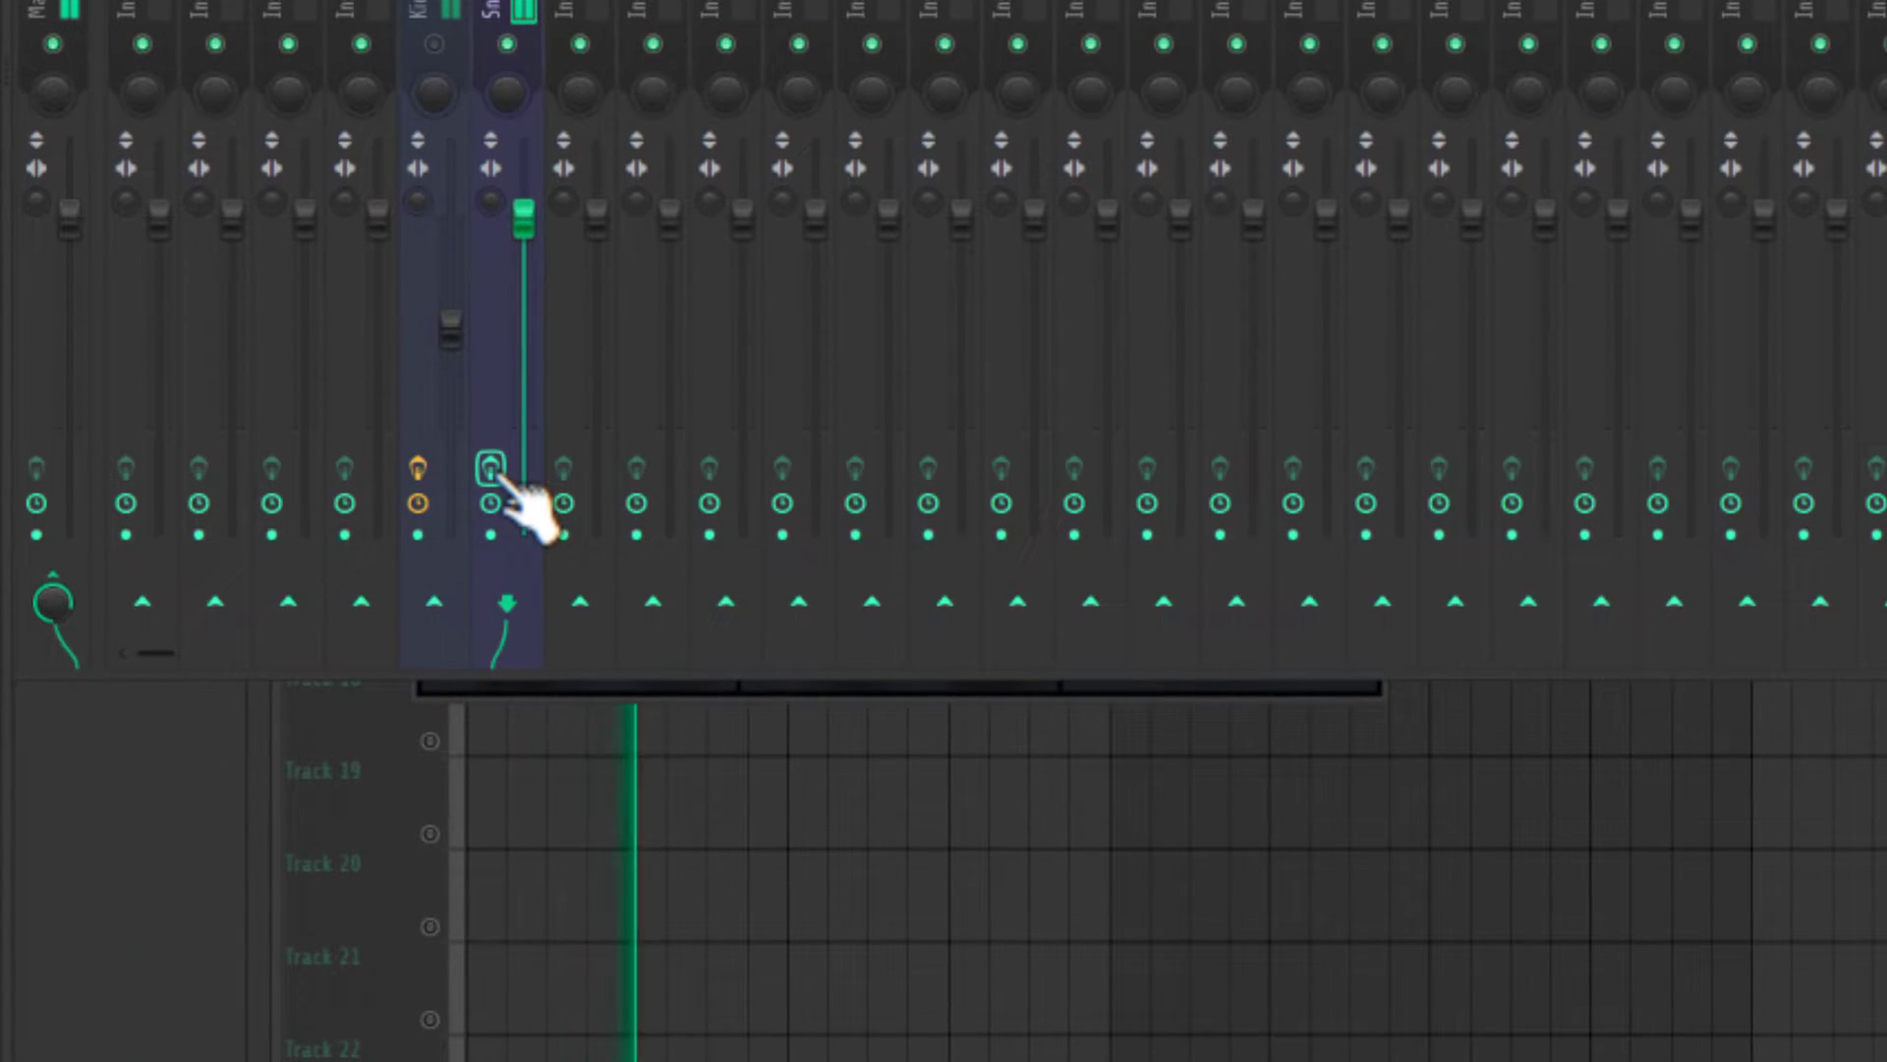
pyautogui.click(491, 469)
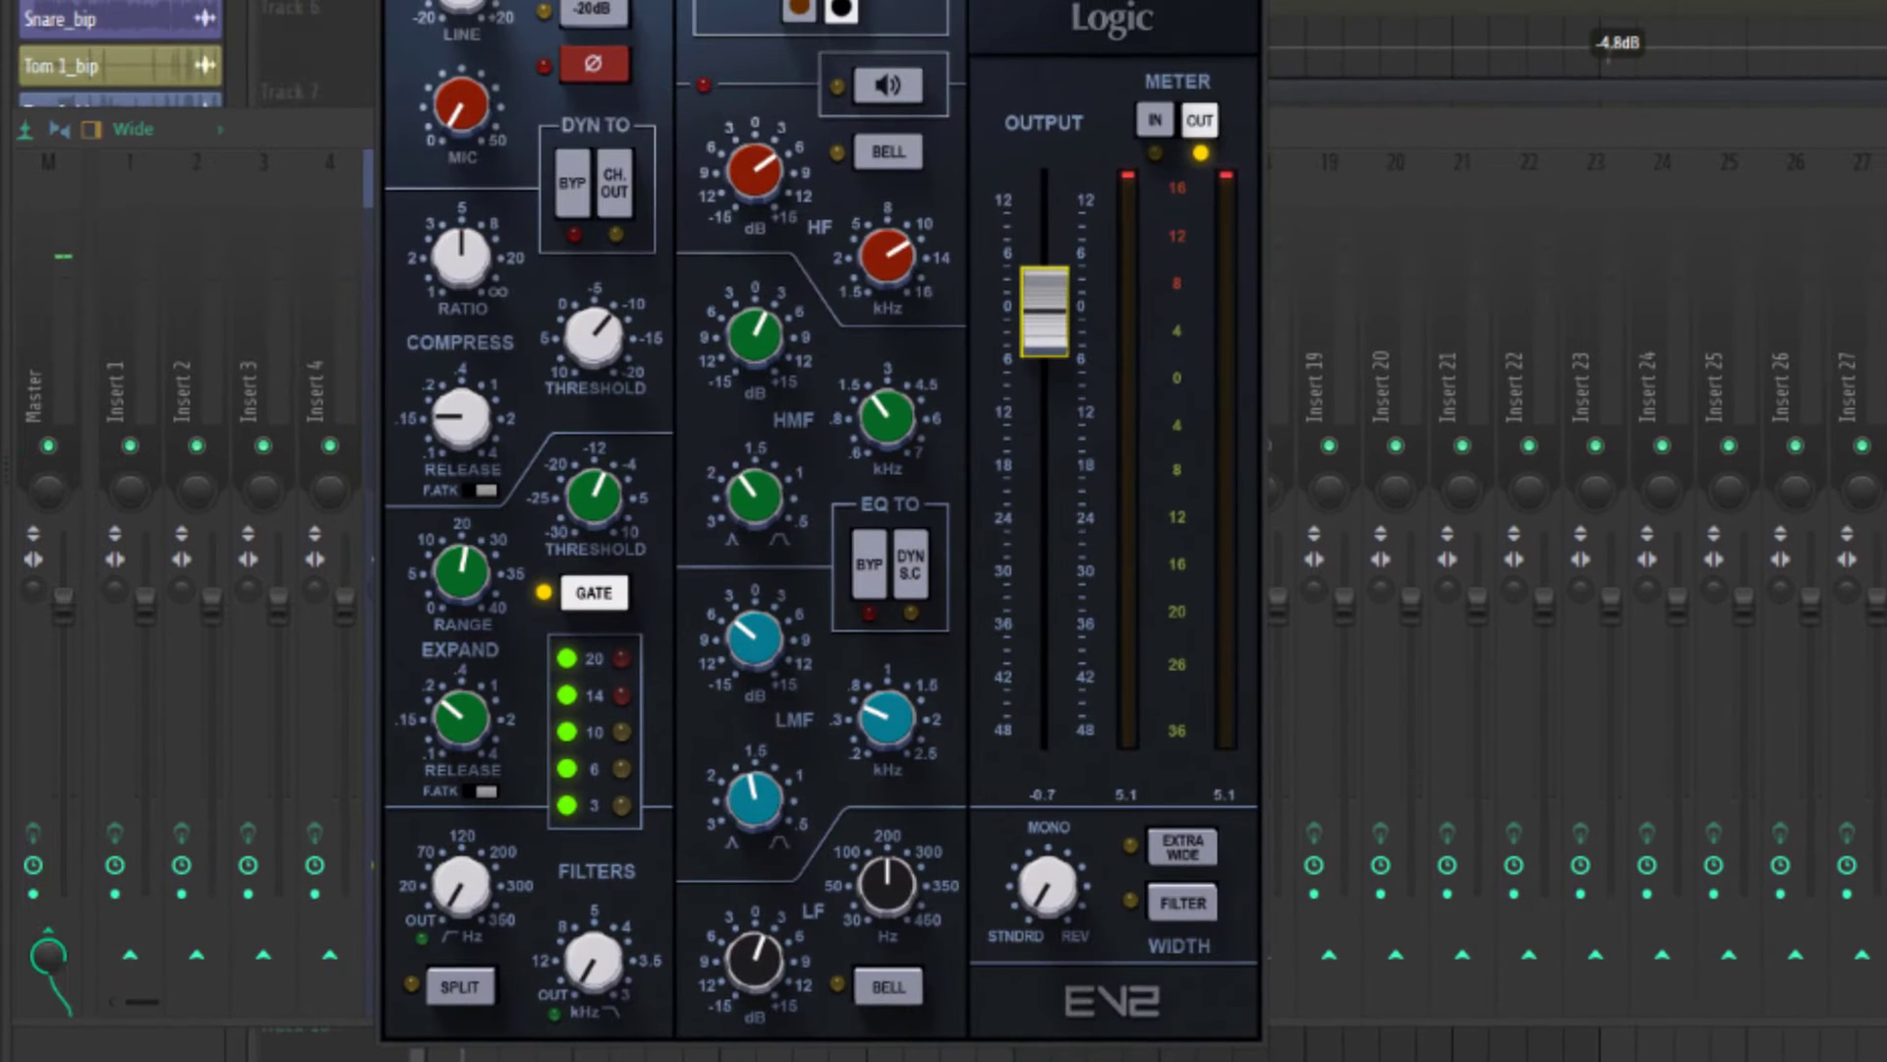
pyautogui.moveTo(1044, 325); pyautogui.dragTo(1043, 341)
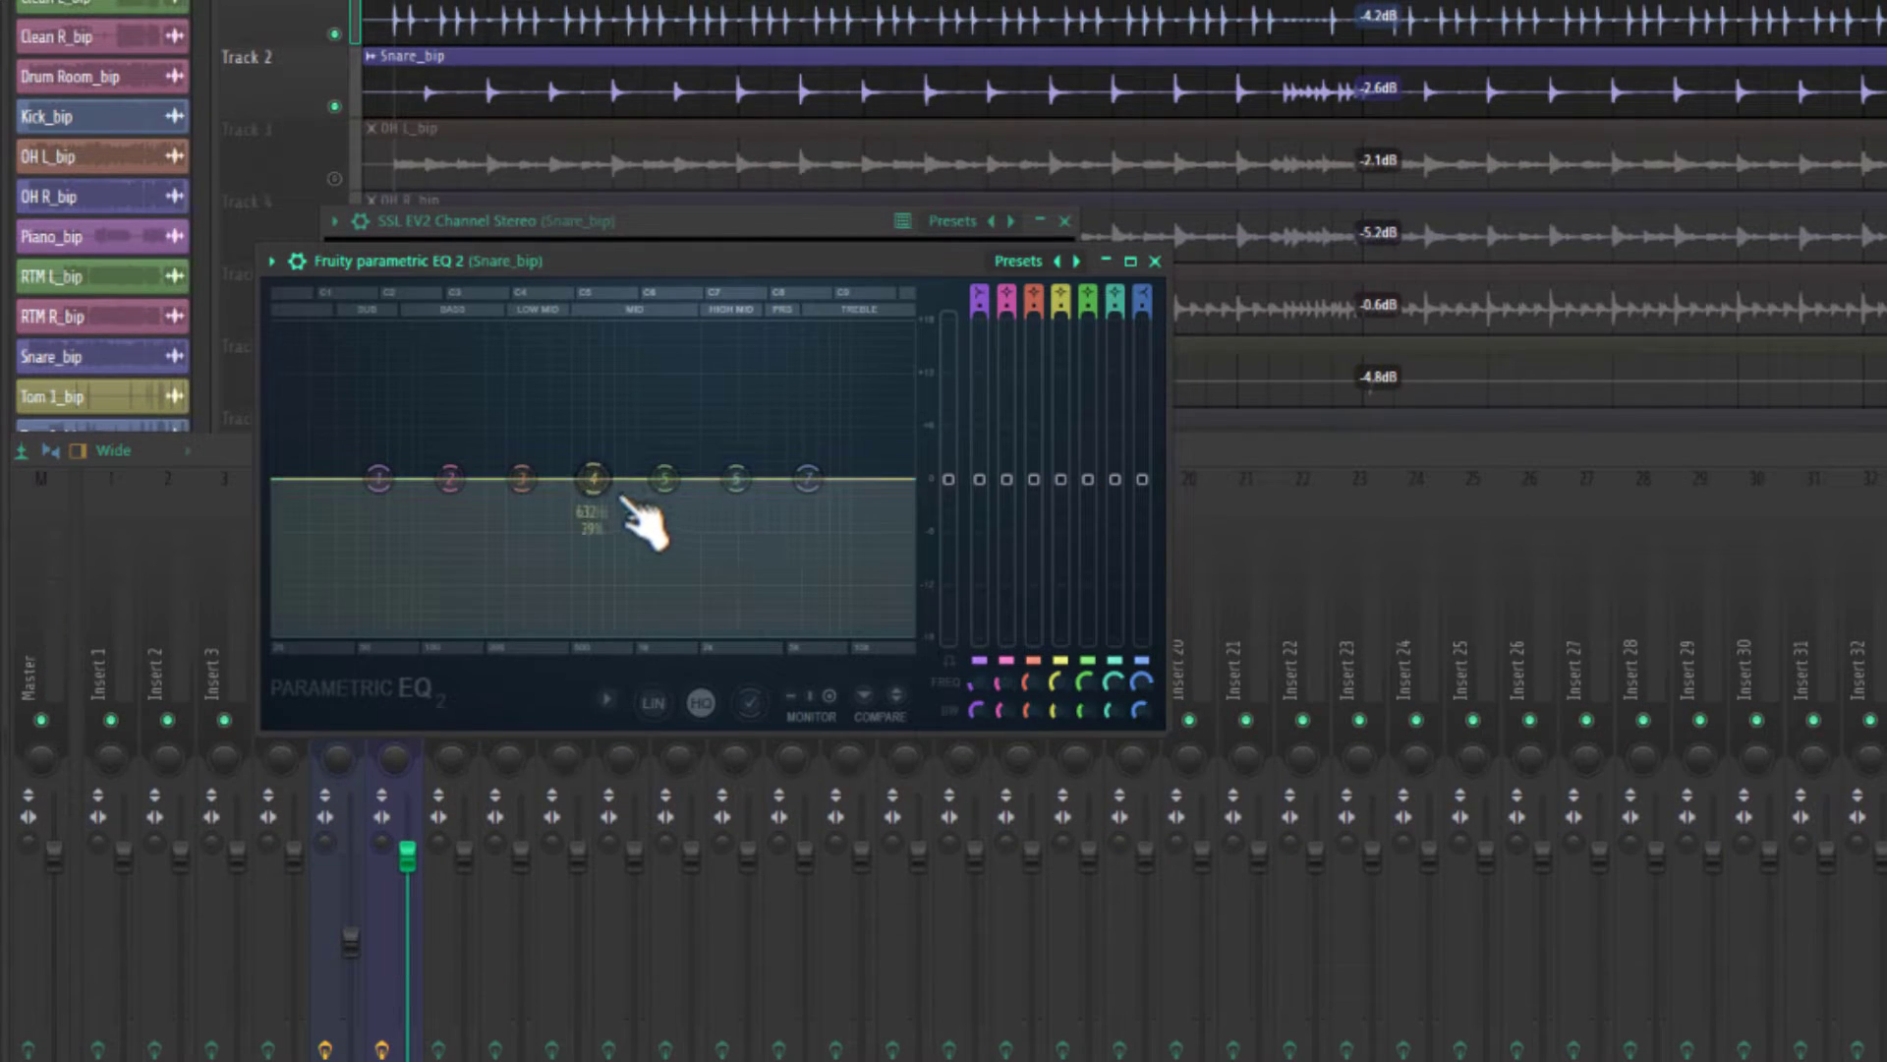
# Shape the snare in Fruity parametric EQ 2 with a mid cut around 600 Hz, a small low-mid boost and gentle high-frequency boosts.
pyautogui.press('space')
pyautogui.moveTo(593, 479); pyautogui.dragTo(509, 474)
pyautogui.press('space')
pyautogui.press('space')
pyautogui.scroll(3, 594, 344)
pyautogui.scroll(-3, 587, 514)
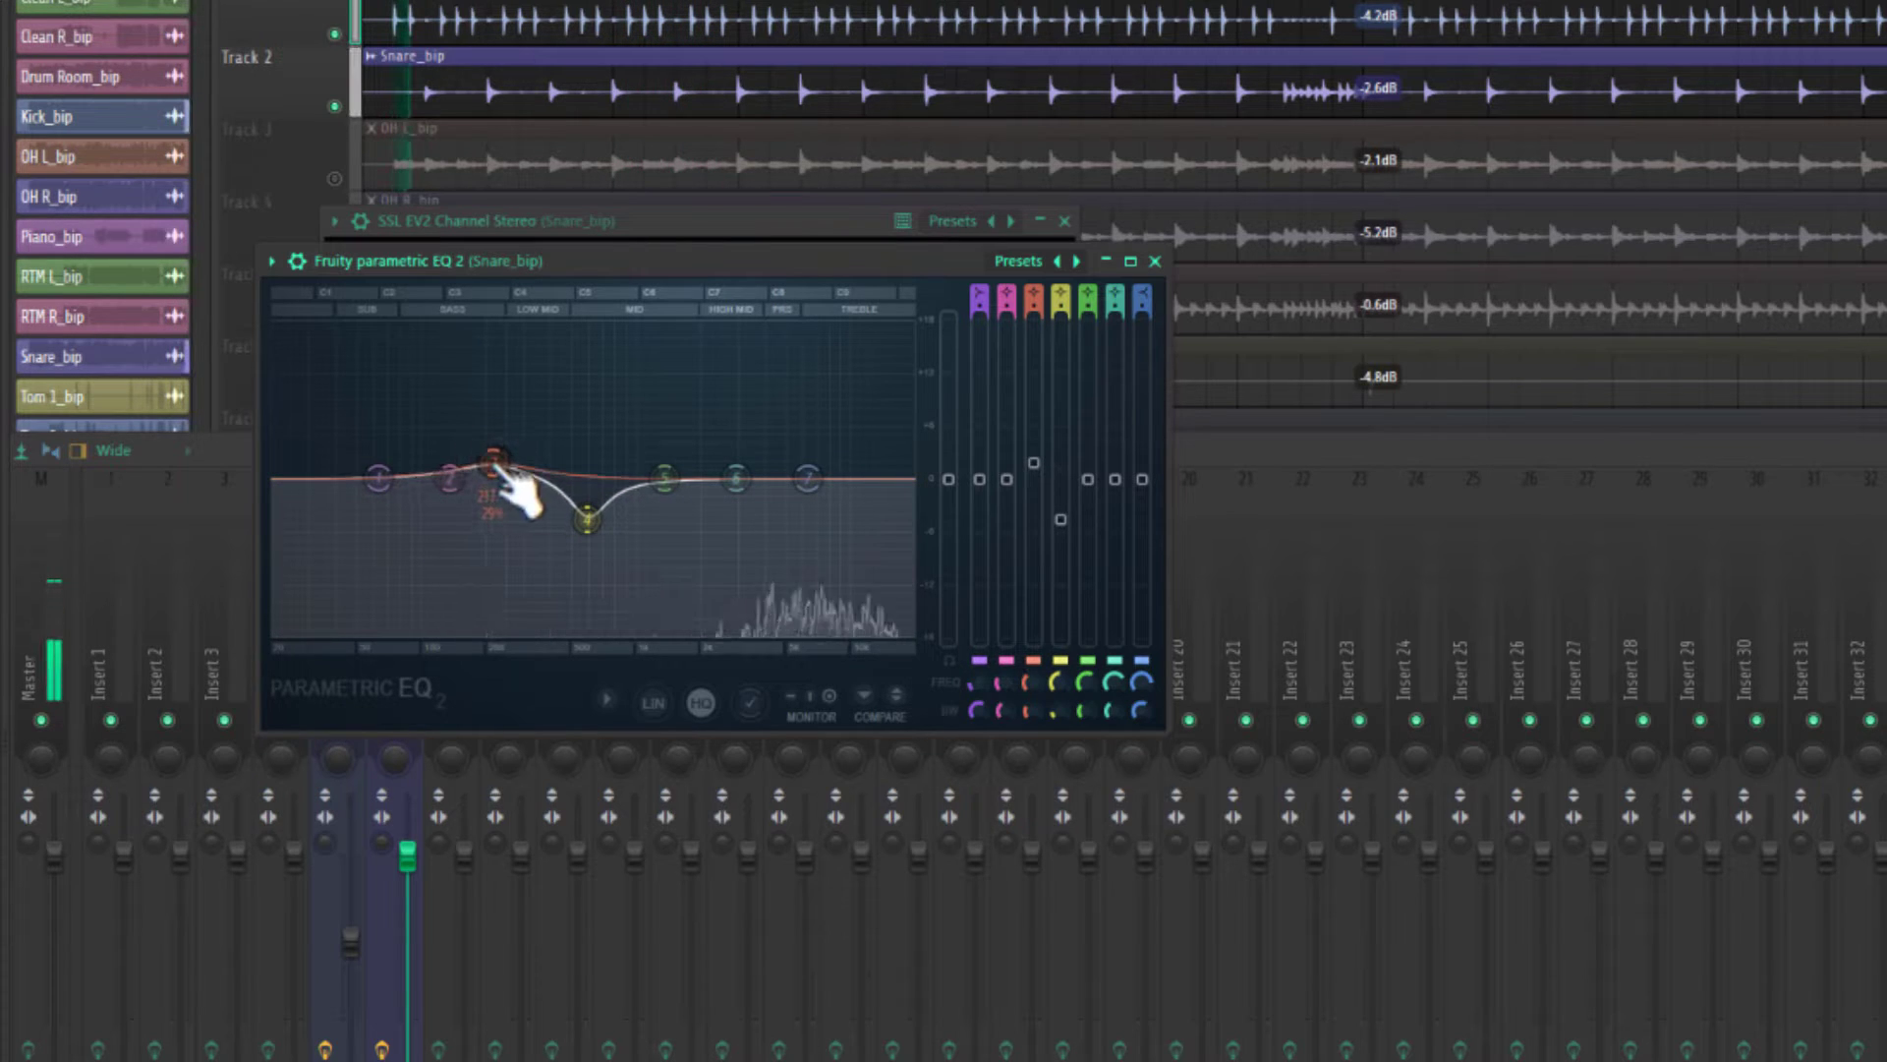
pyautogui.scroll(-3, 496, 464)
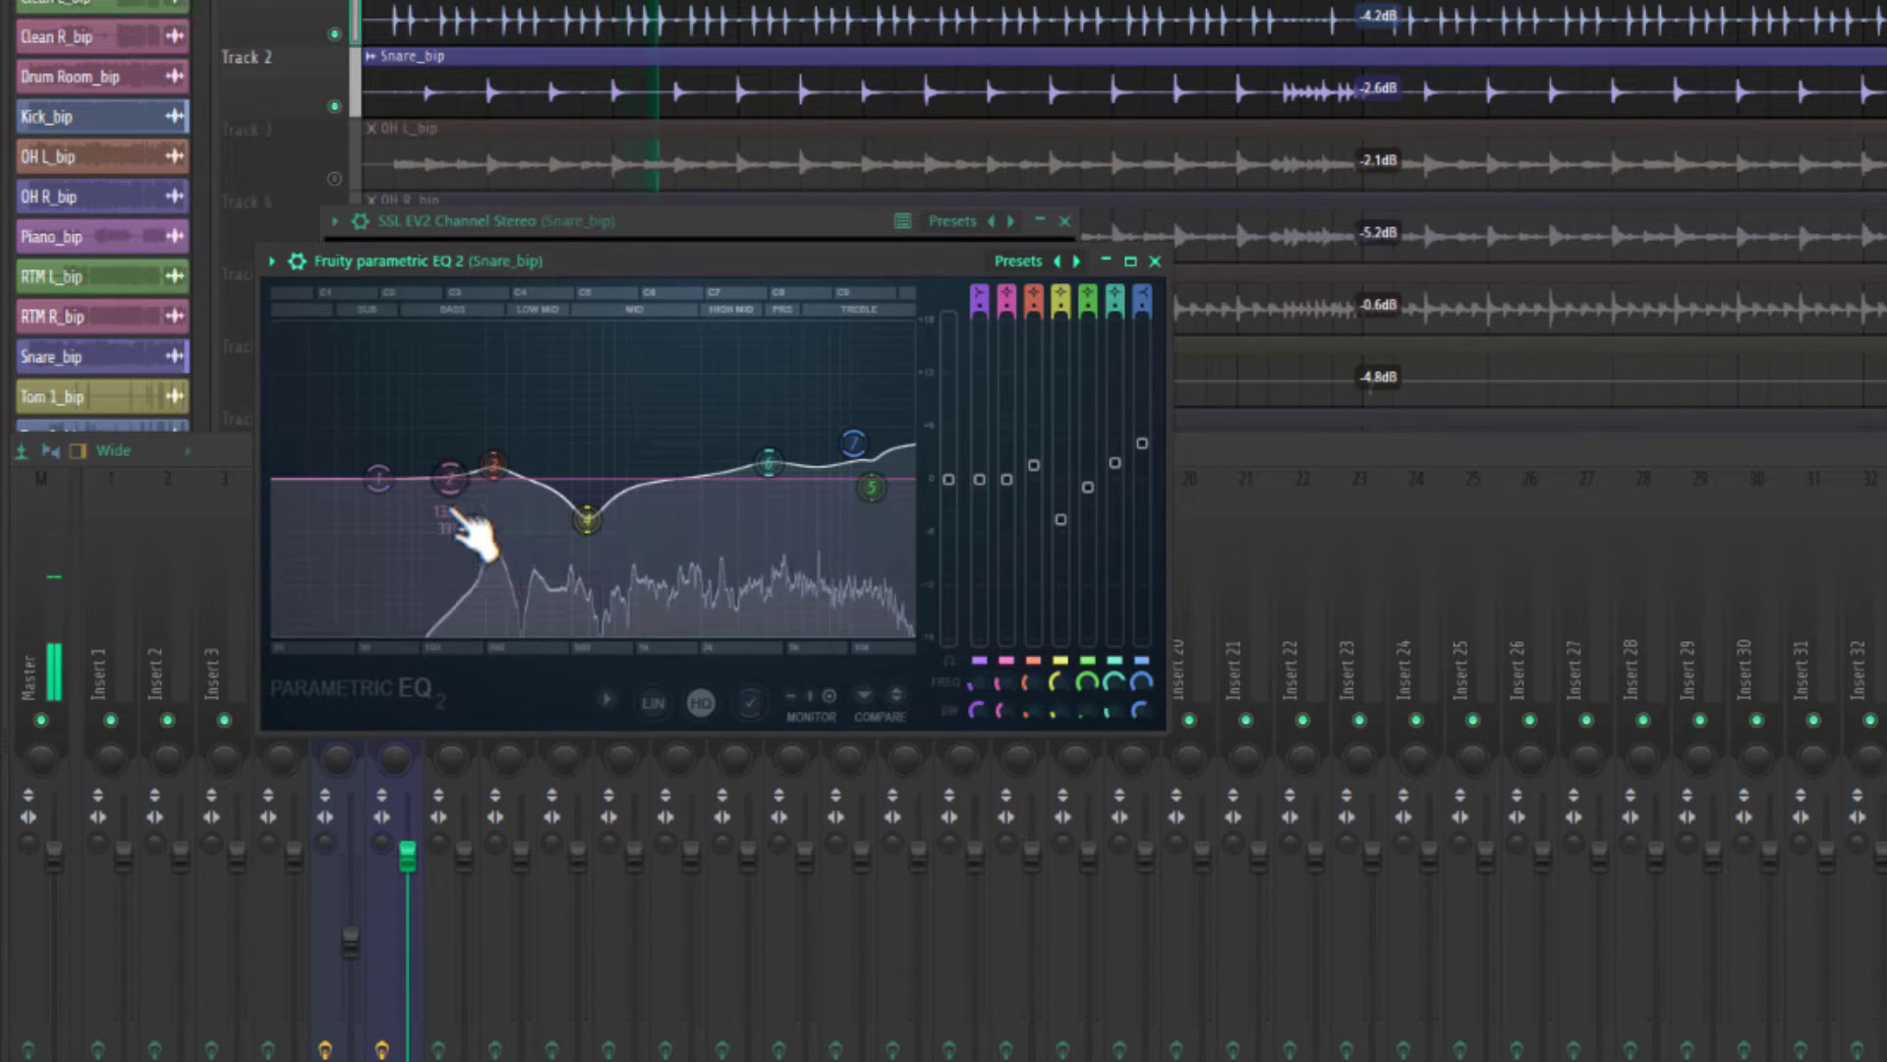
# Add a narrow high-frequency dip with band 2 and a low cut with band 1, comparing the snare with its effects bypassed.
pyautogui.moveTo(821, 490); pyautogui.dragTo(815, 488)
pyautogui.scroll(3, 822, 491)
pyautogui.press('space')
pyautogui.press('space')
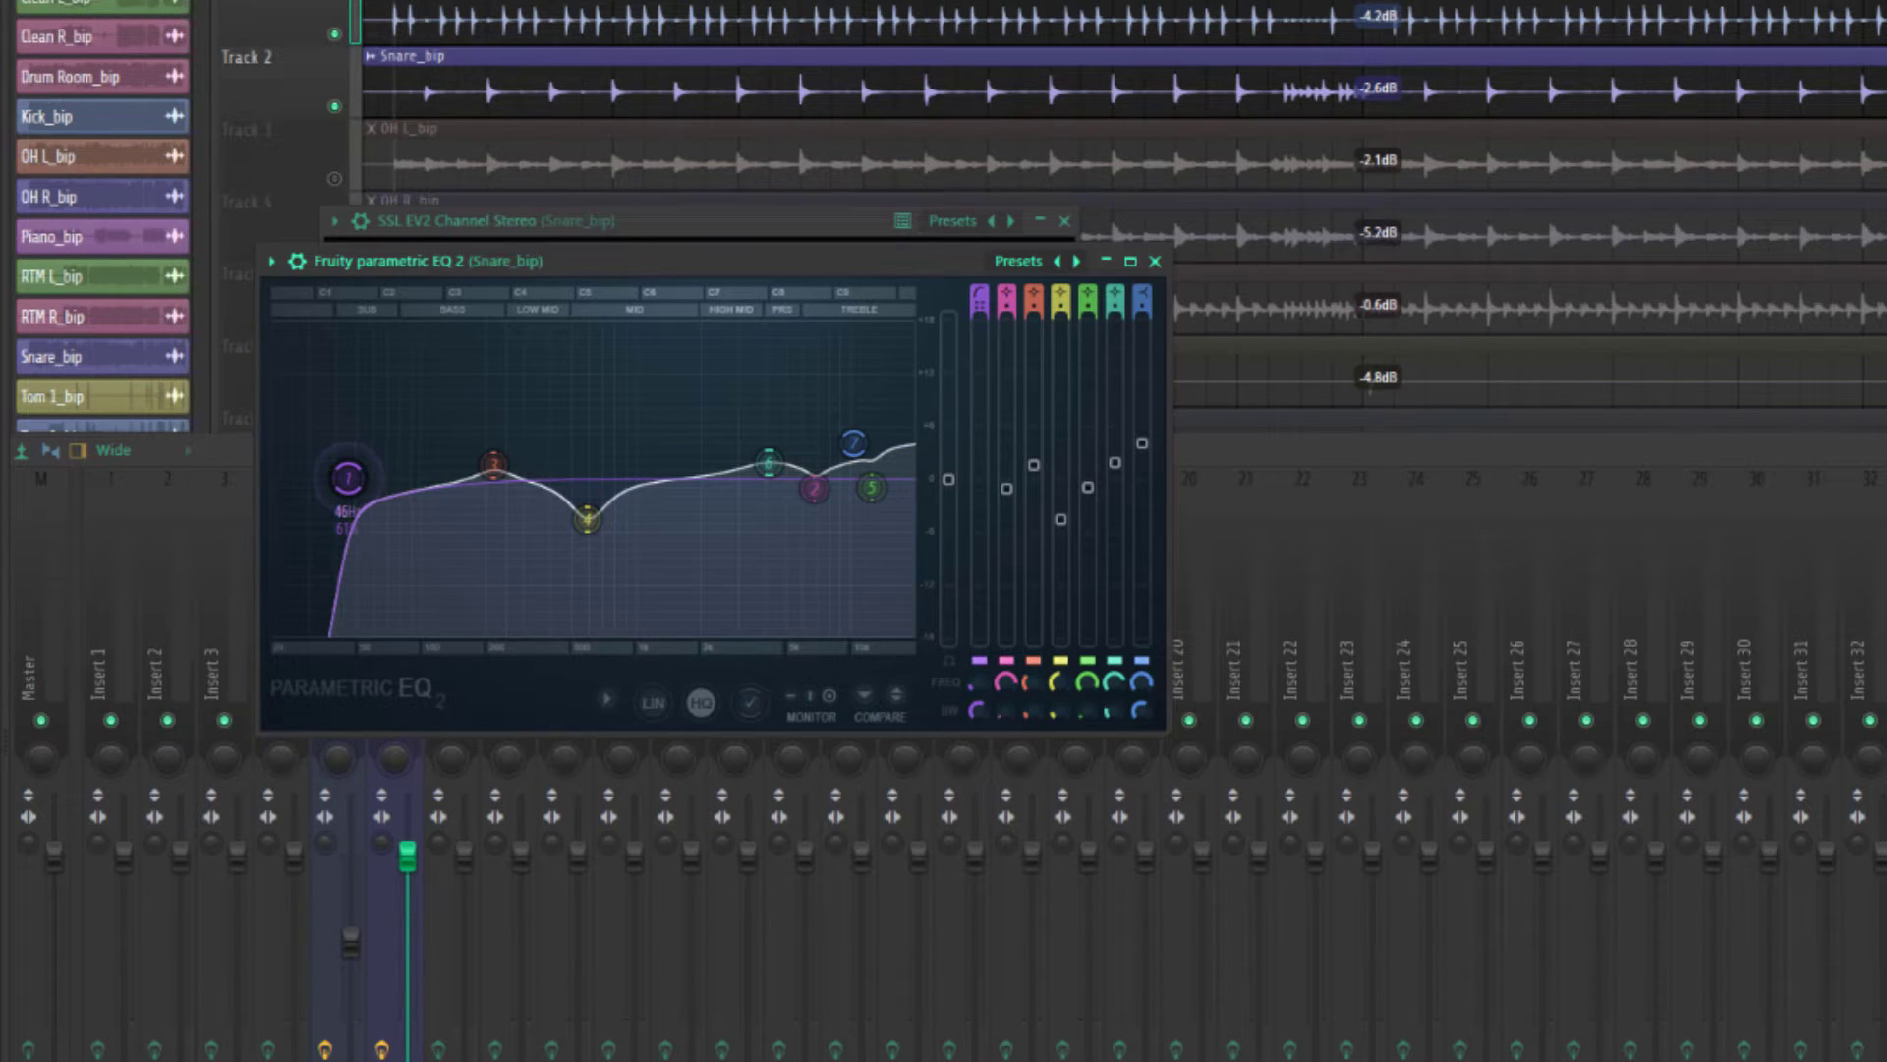
pyautogui.moveTo(348, 480); pyautogui.dragTo(356, 479)
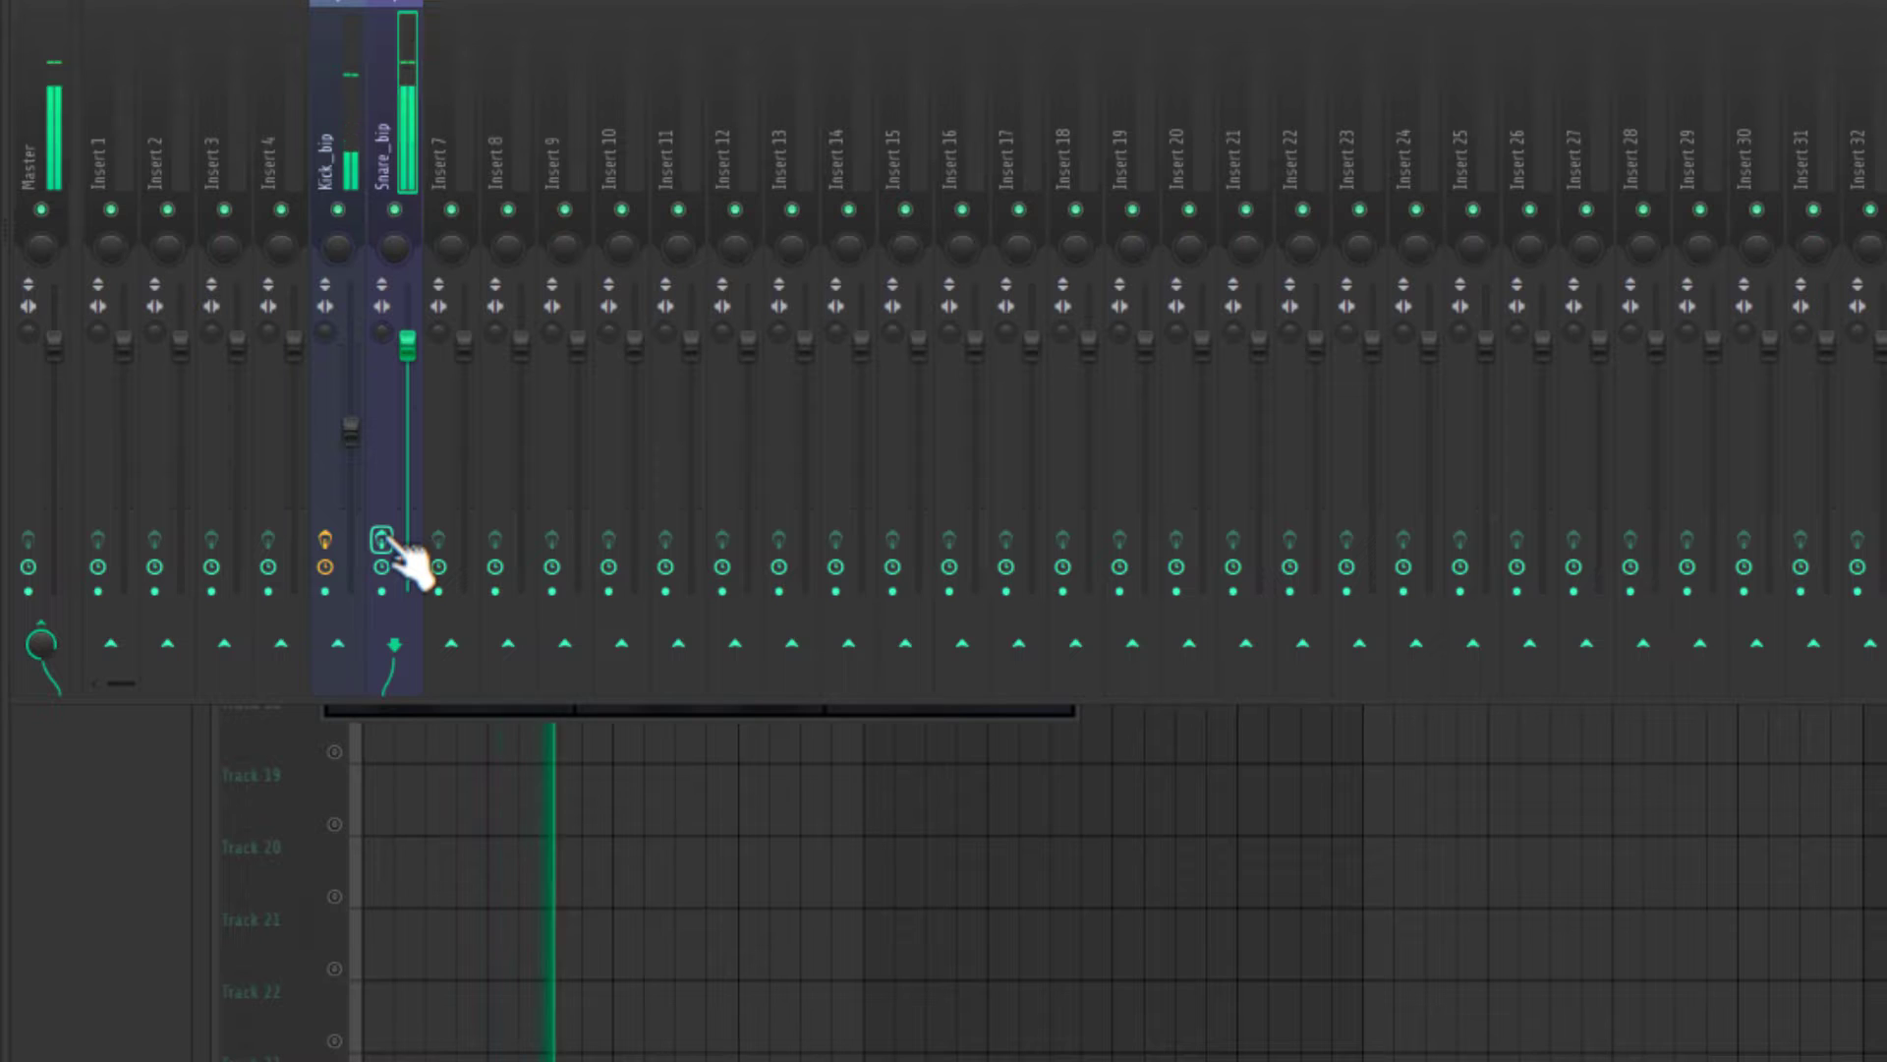
pyautogui.click(382, 539)
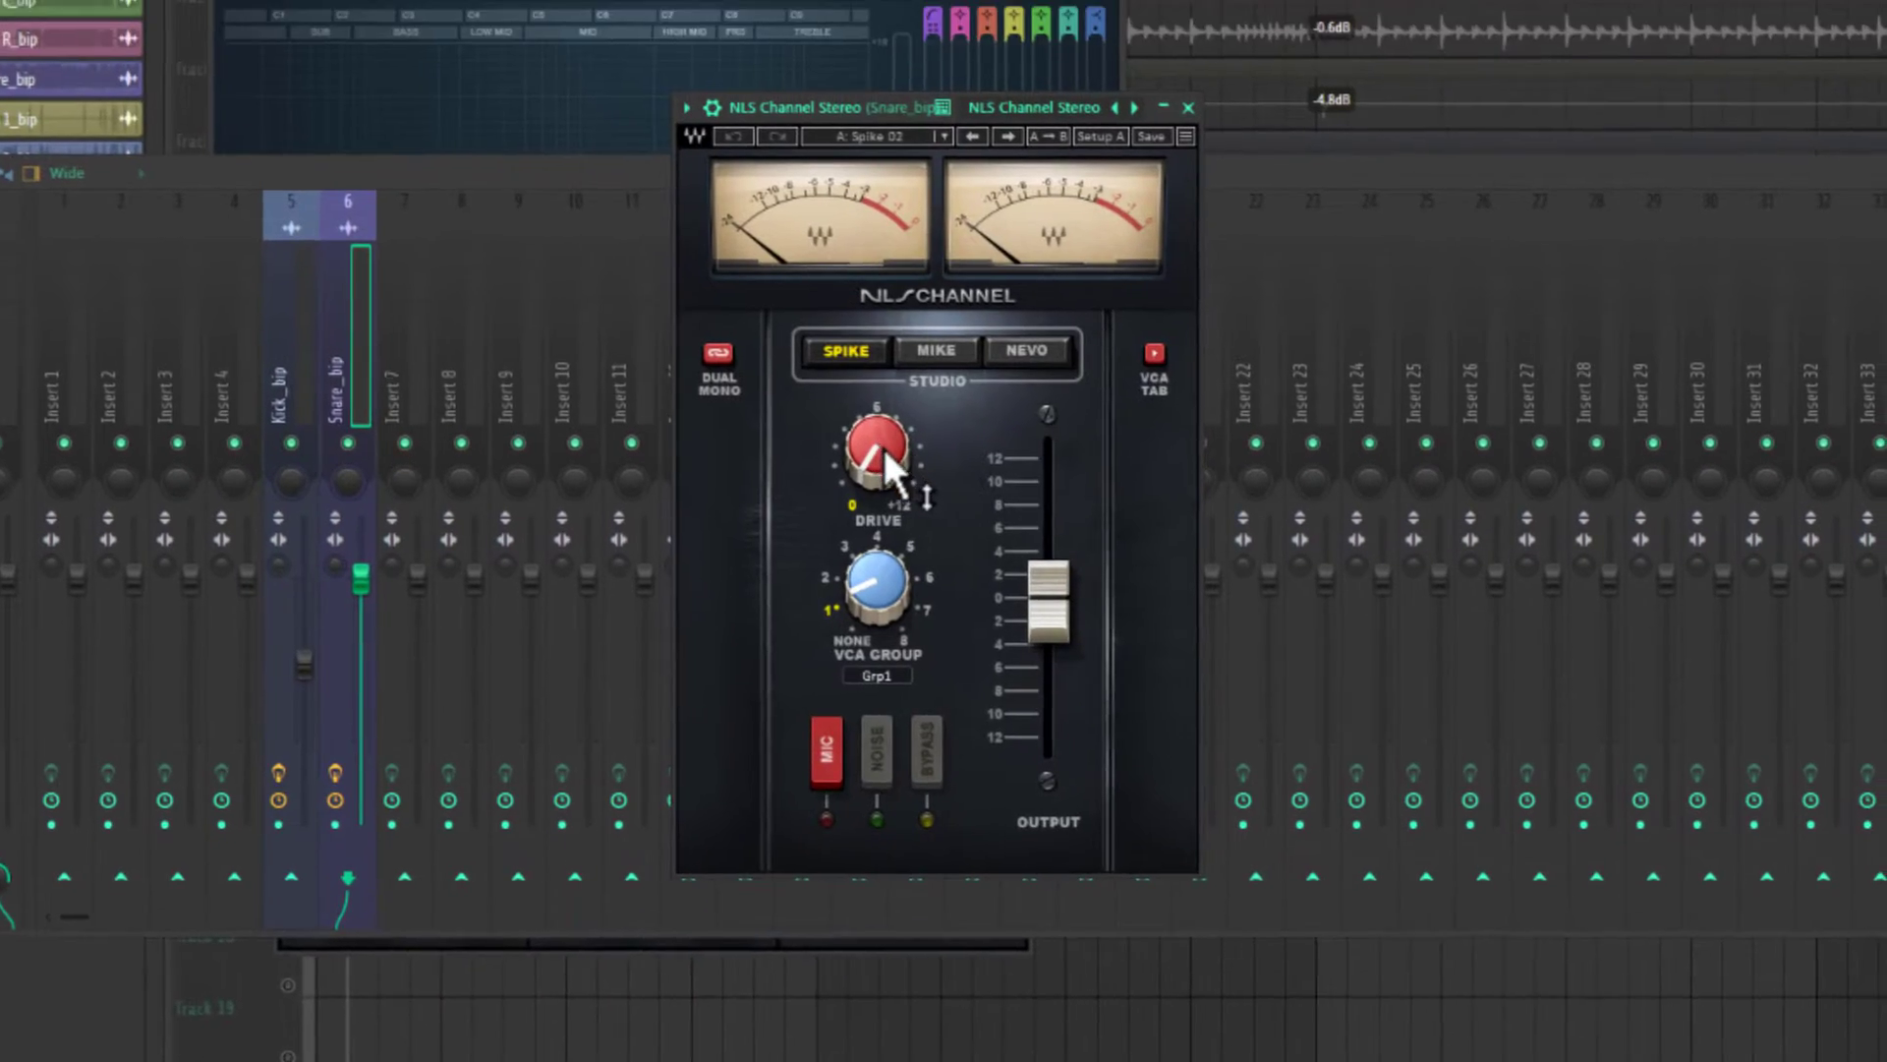
# Drive the snare with NLS Channel Stereo, compare the SPIKE, MIKE and NEVO consoles, keep NEVO and fine-tune its drive.
pyautogui.moveTo(881, 444); pyautogui.dragTo(886, 445)
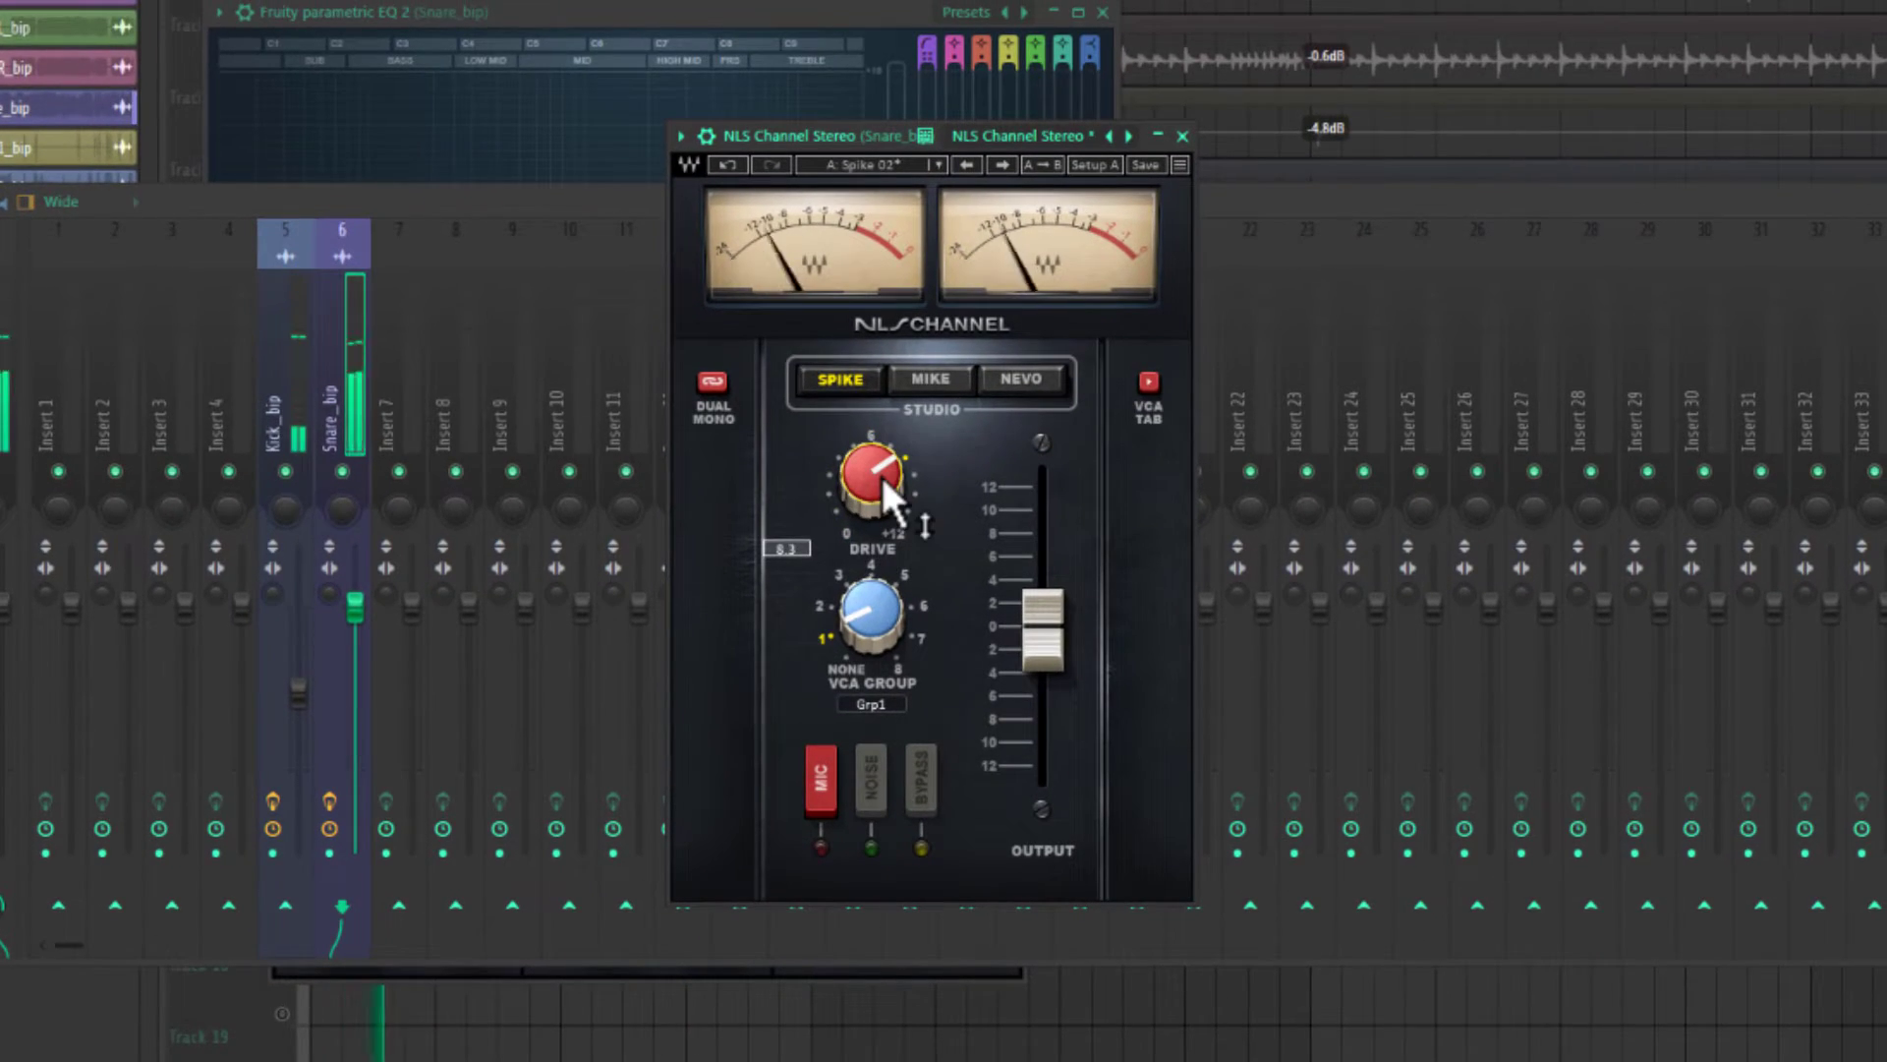
pyautogui.click(1011, 376)
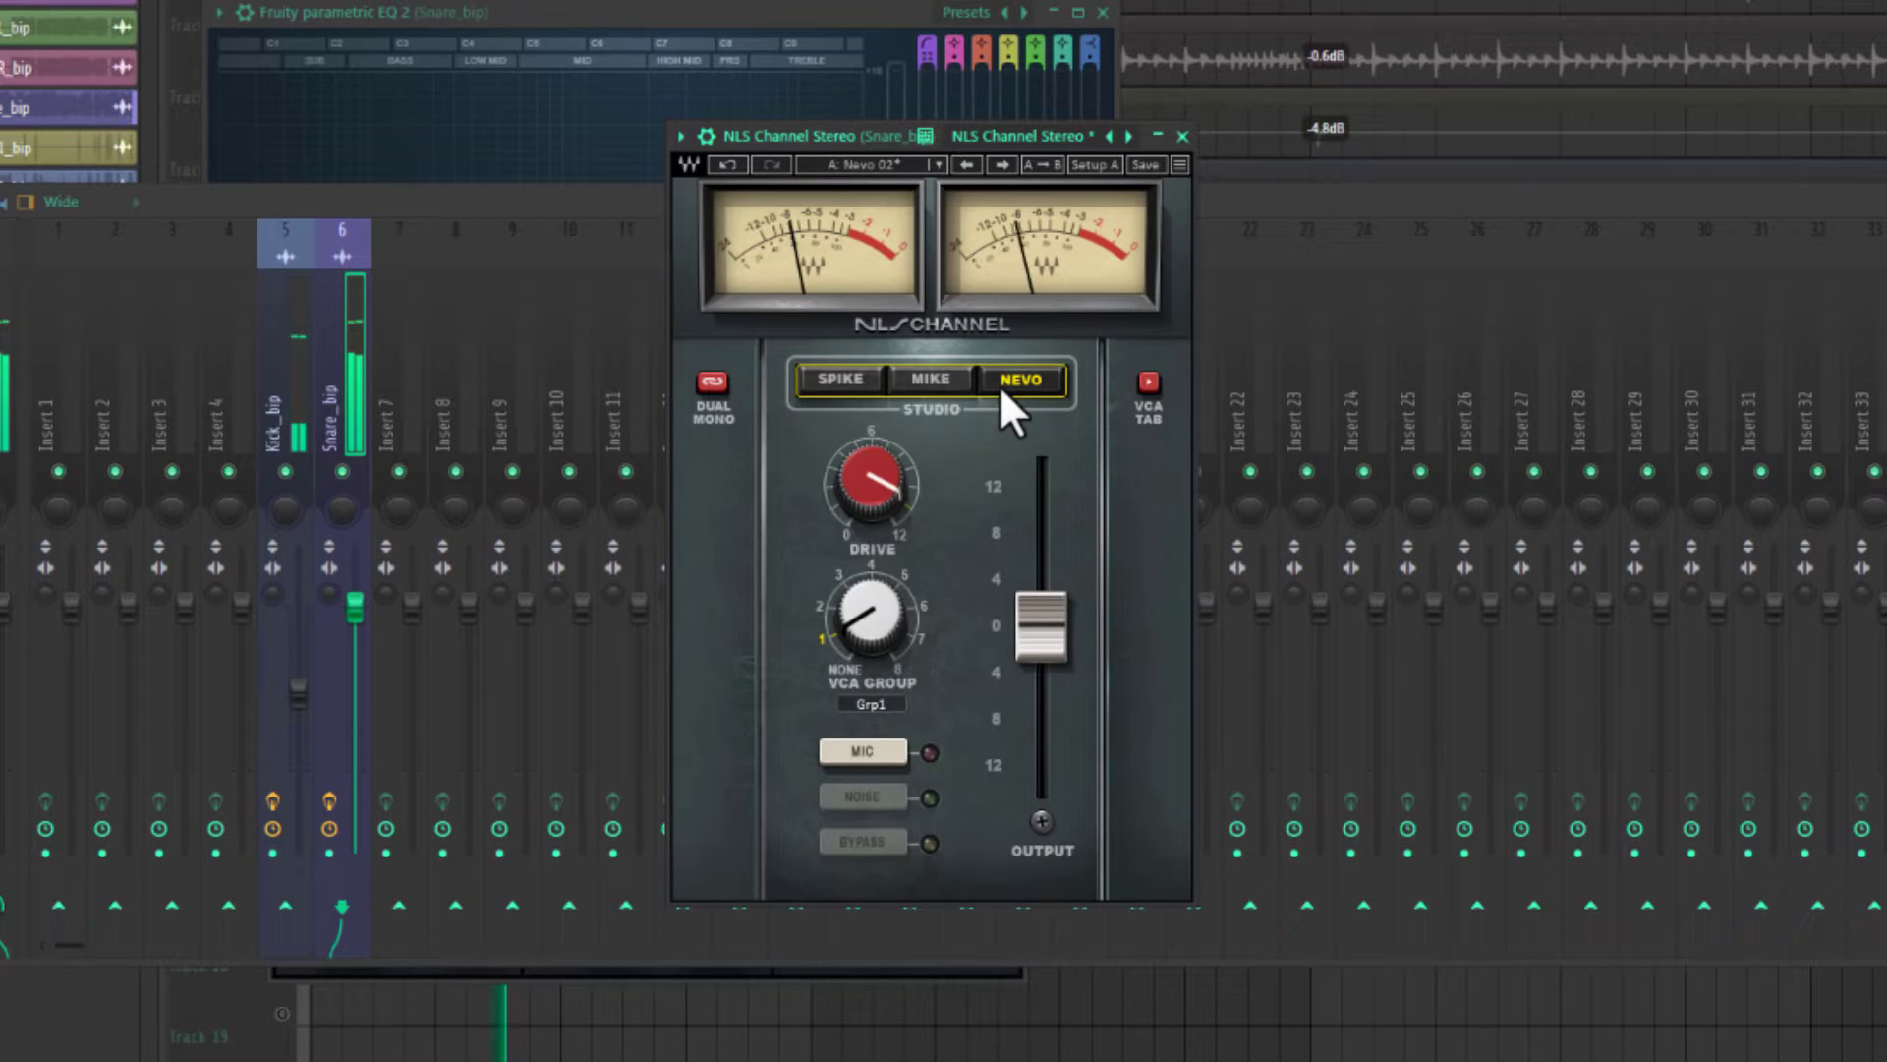
pyautogui.click(905, 377)
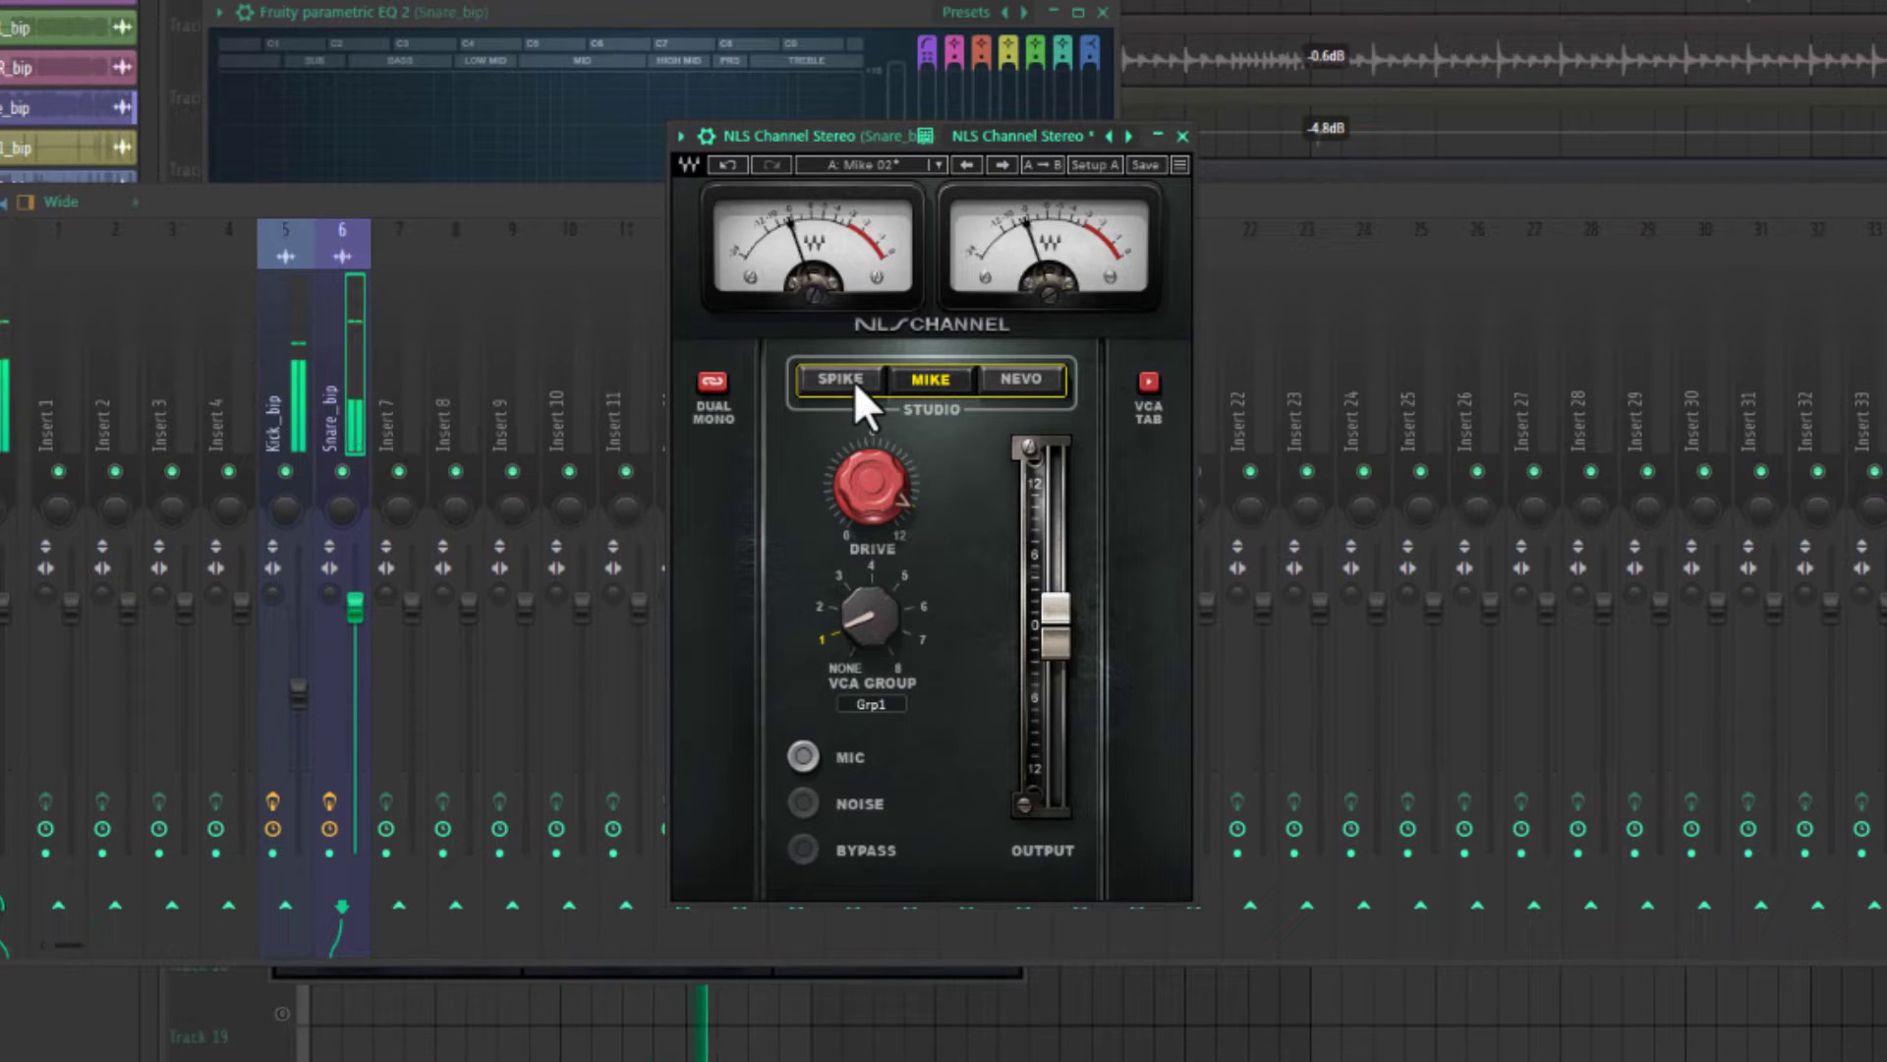
pyautogui.click(853, 380)
pyautogui.click(1022, 376)
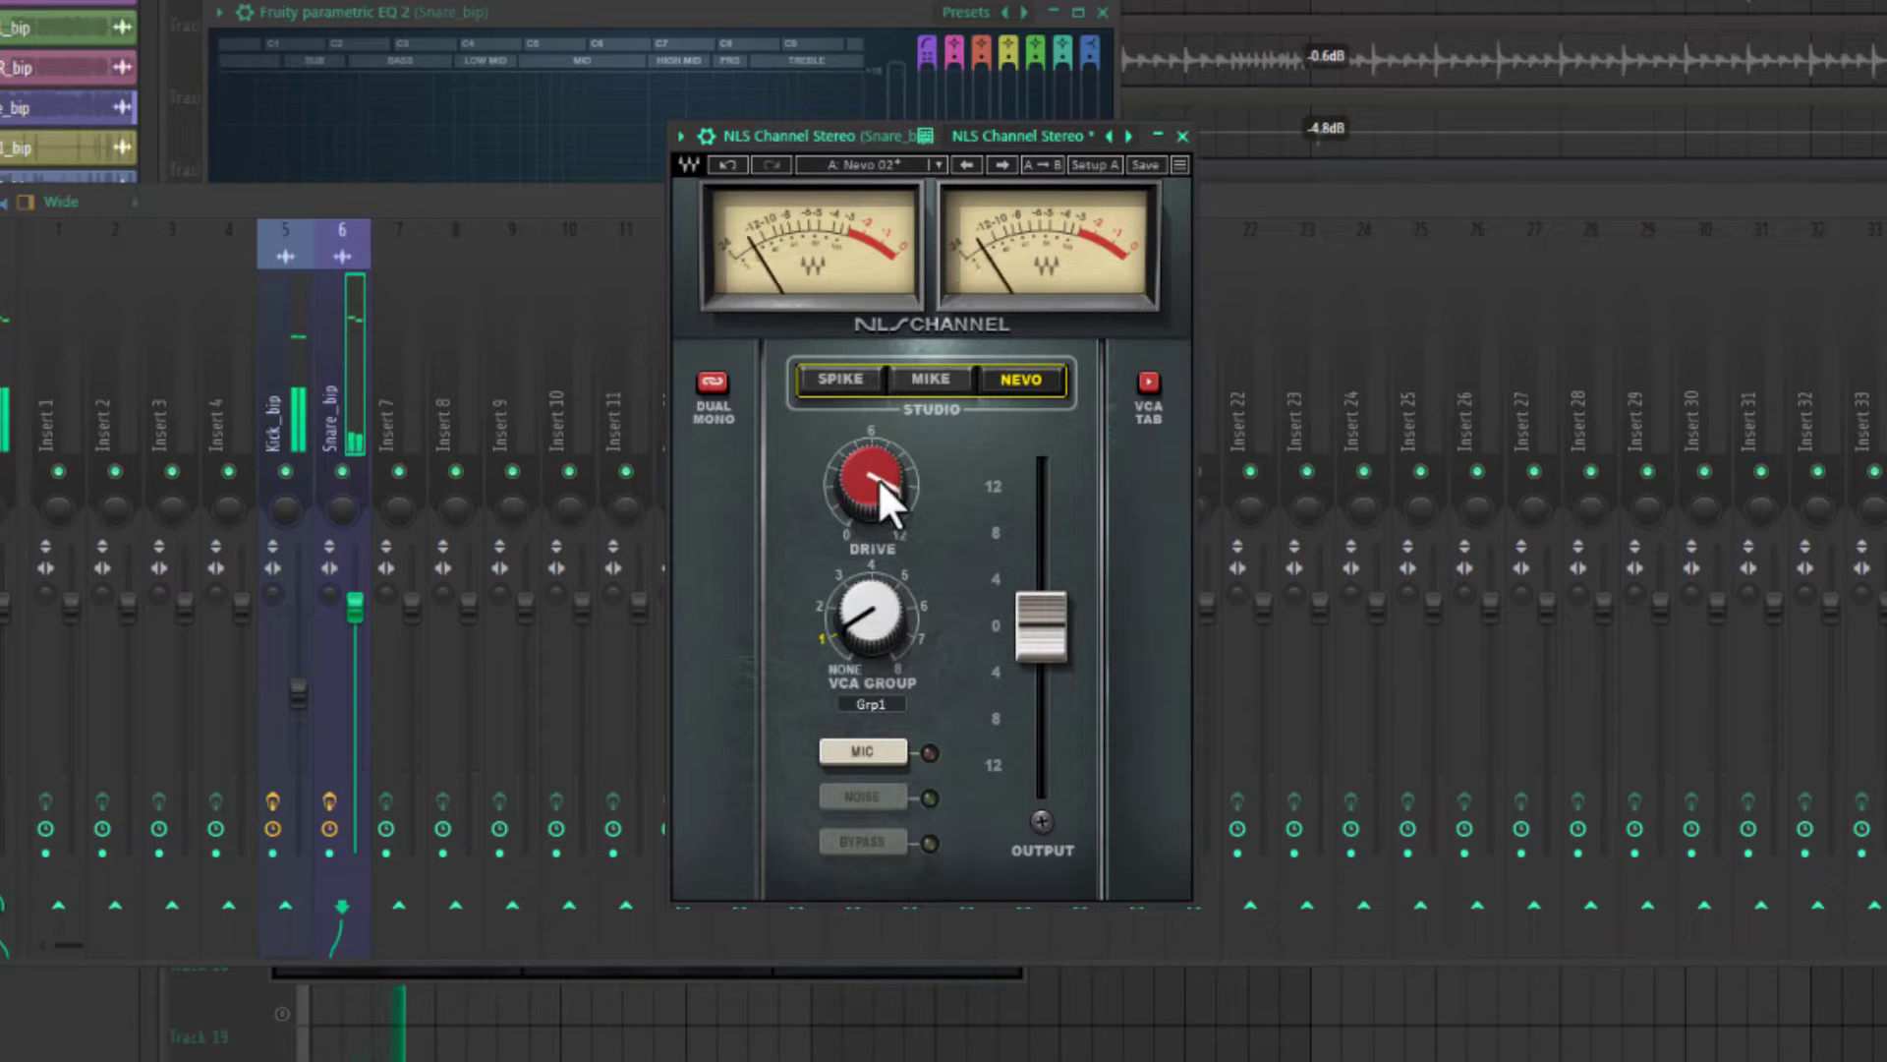
pyautogui.moveTo(877, 477); pyautogui.dragTo(877, 458)
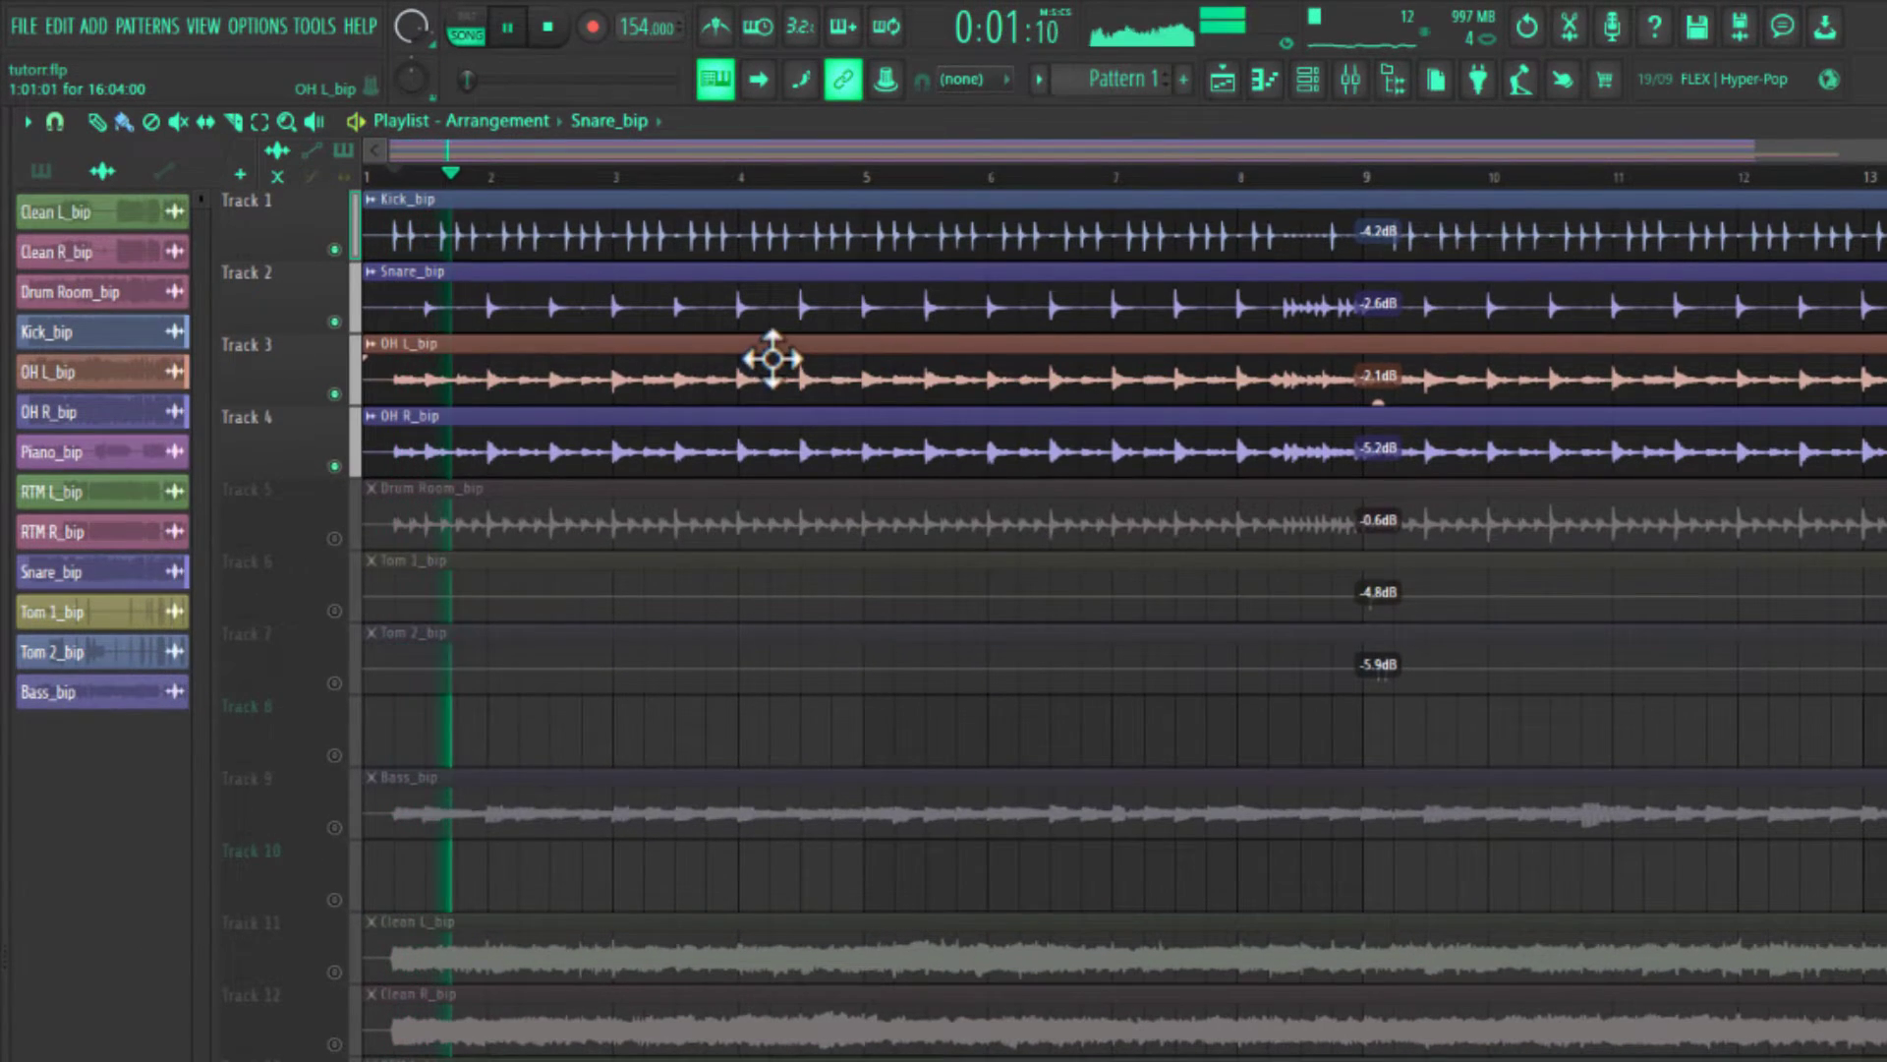
# Set up OH L_bip and OH R_bip on mixer tracks 7 and 8, panned left and right with lowered faders.
pyautogui.doubleClick(770, 360)
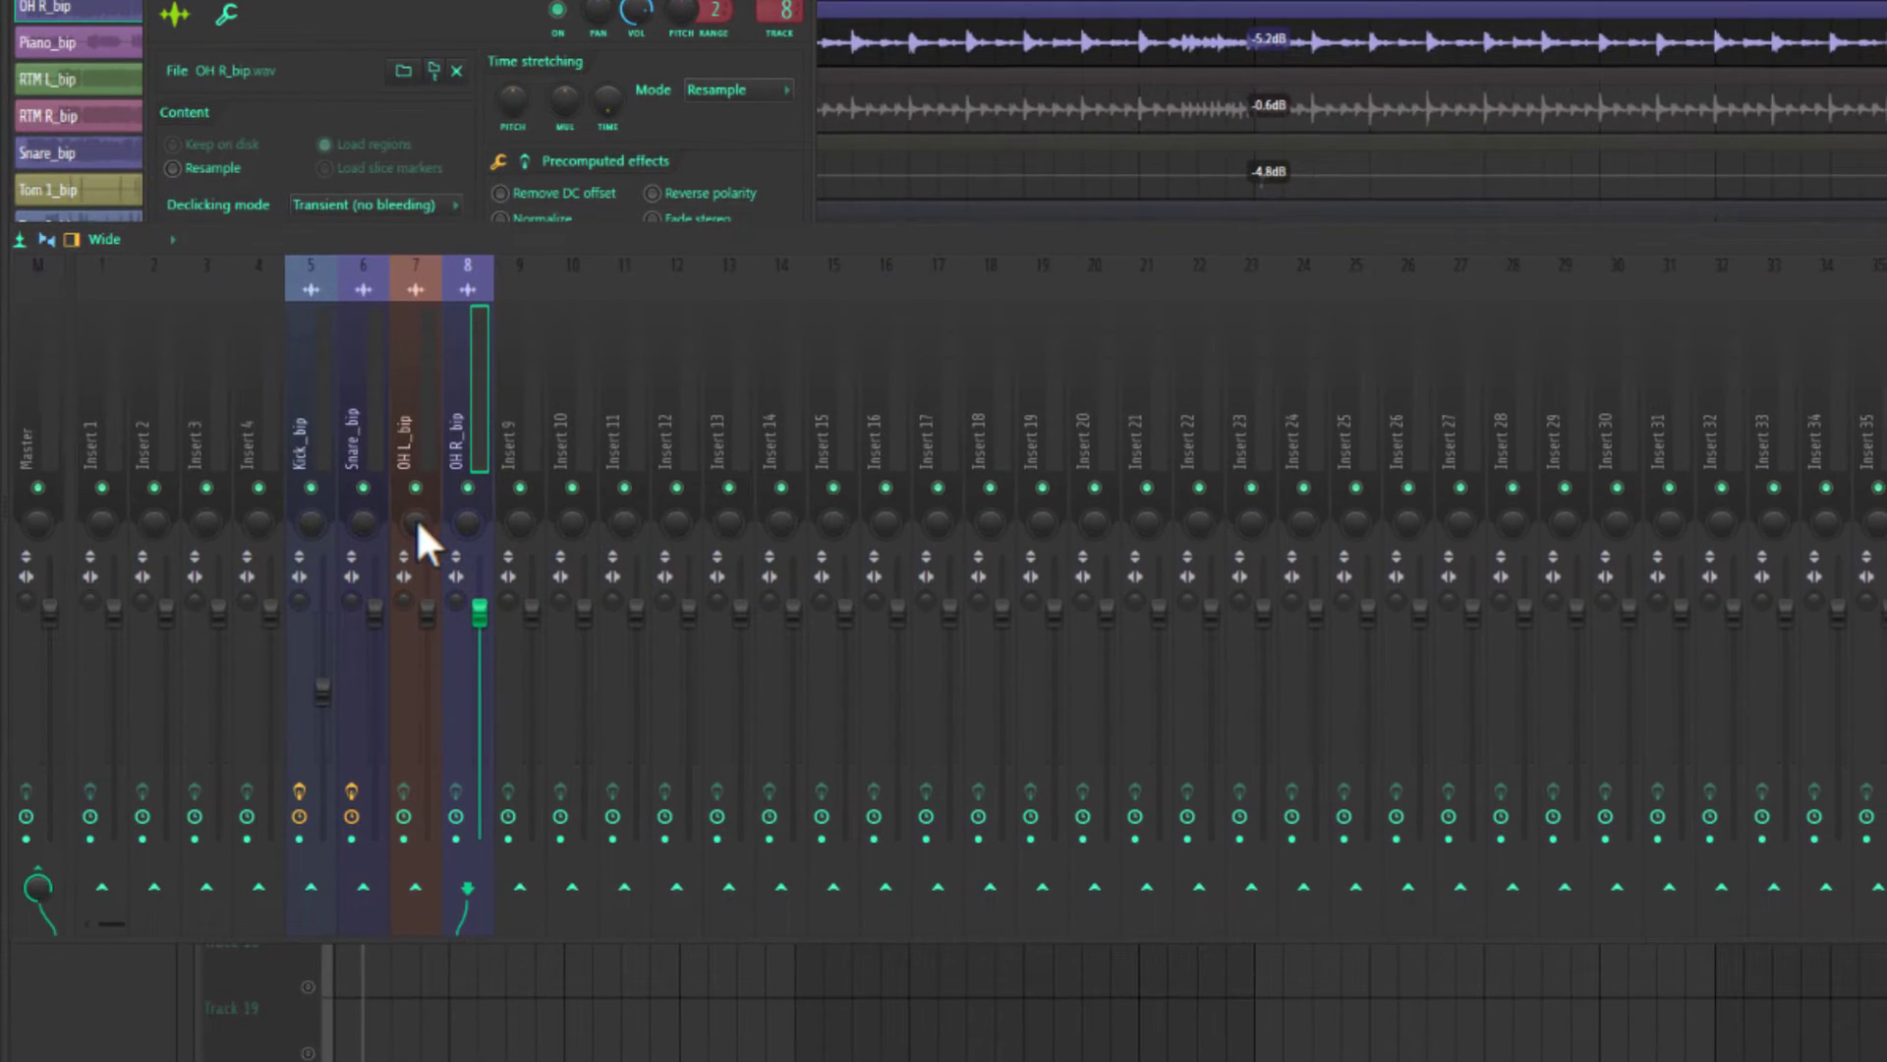
pyautogui.moveTo(416, 528); pyautogui.dragTo(468, 476)
pyautogui.press('space')
pyautogui.moveTo(428, 615); pyautogui.dragTo(427, 700)
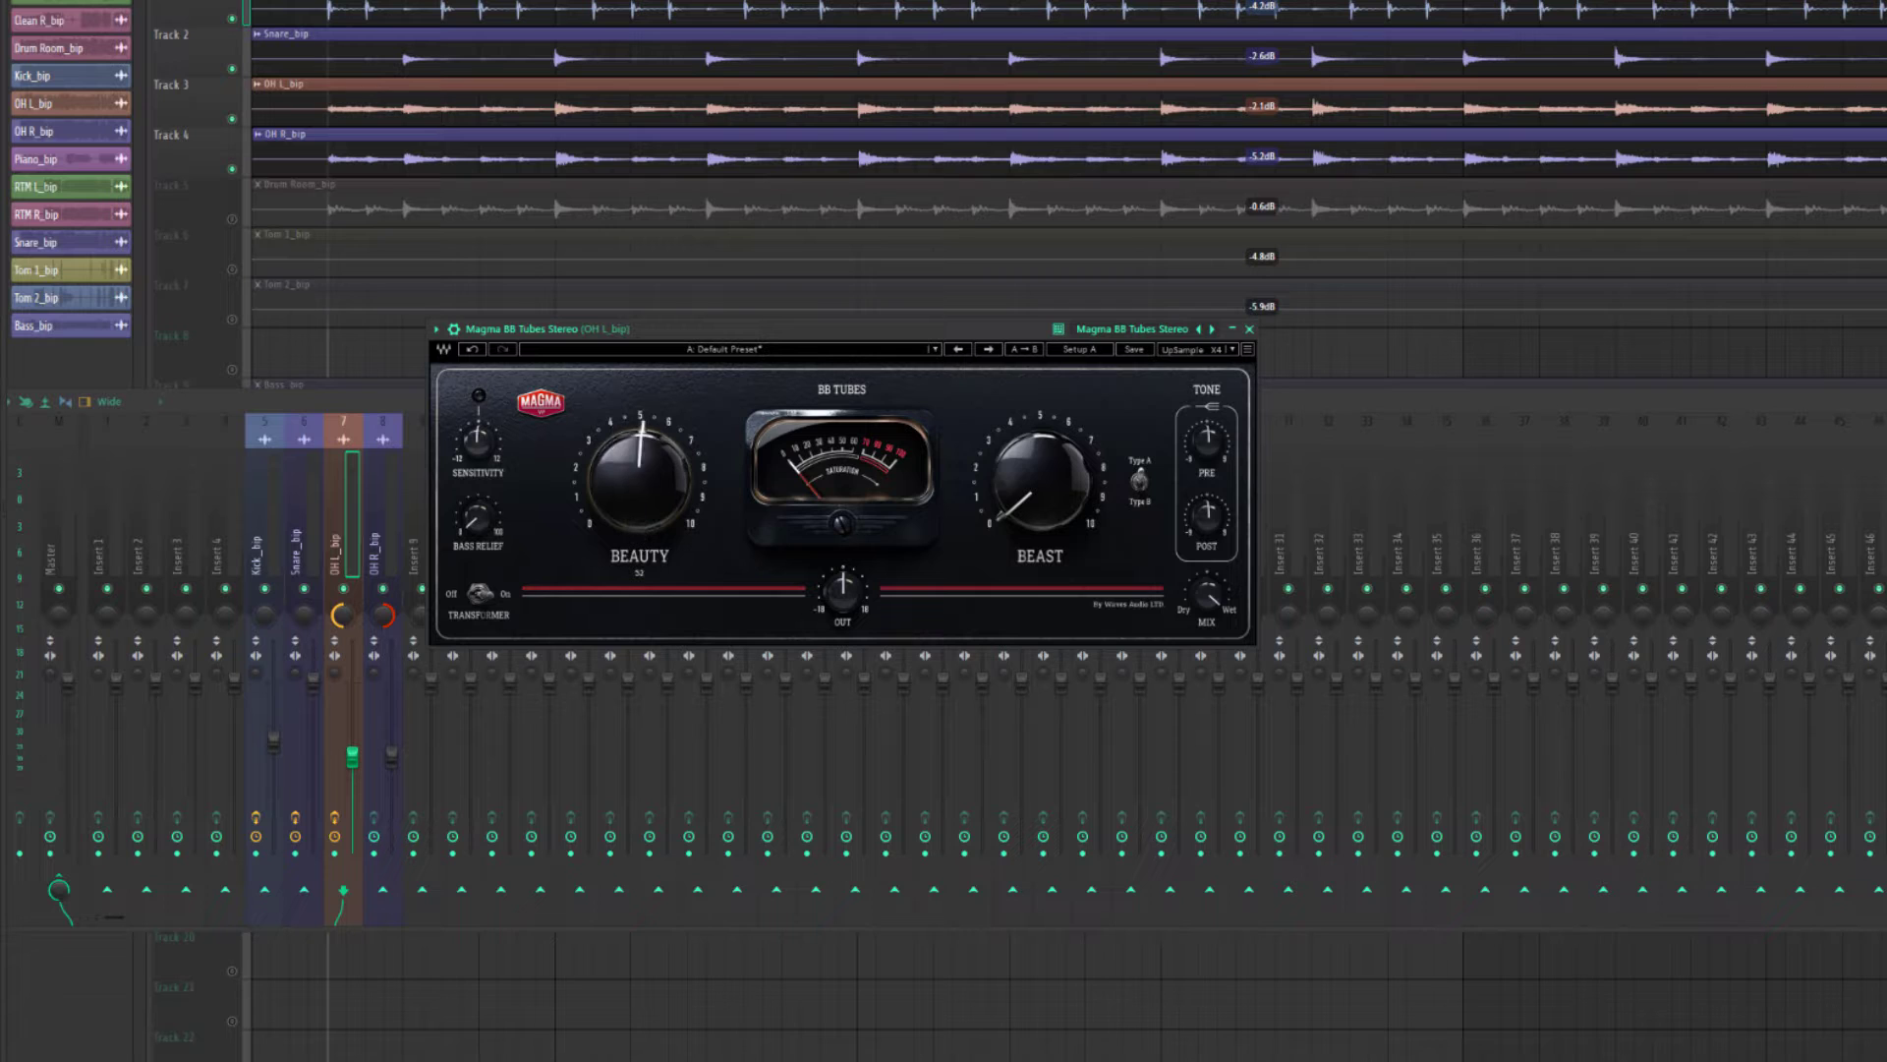
# Saturate both overheads with Magma BB Tubes Stereo, using Beauty at about 6.5 on OH L_bip and Beast at 40 on OH R_bip.
pyautogui.press('space')
pyautogui.moveTo(640, 480); pyautogui.dragTo(640, 422)
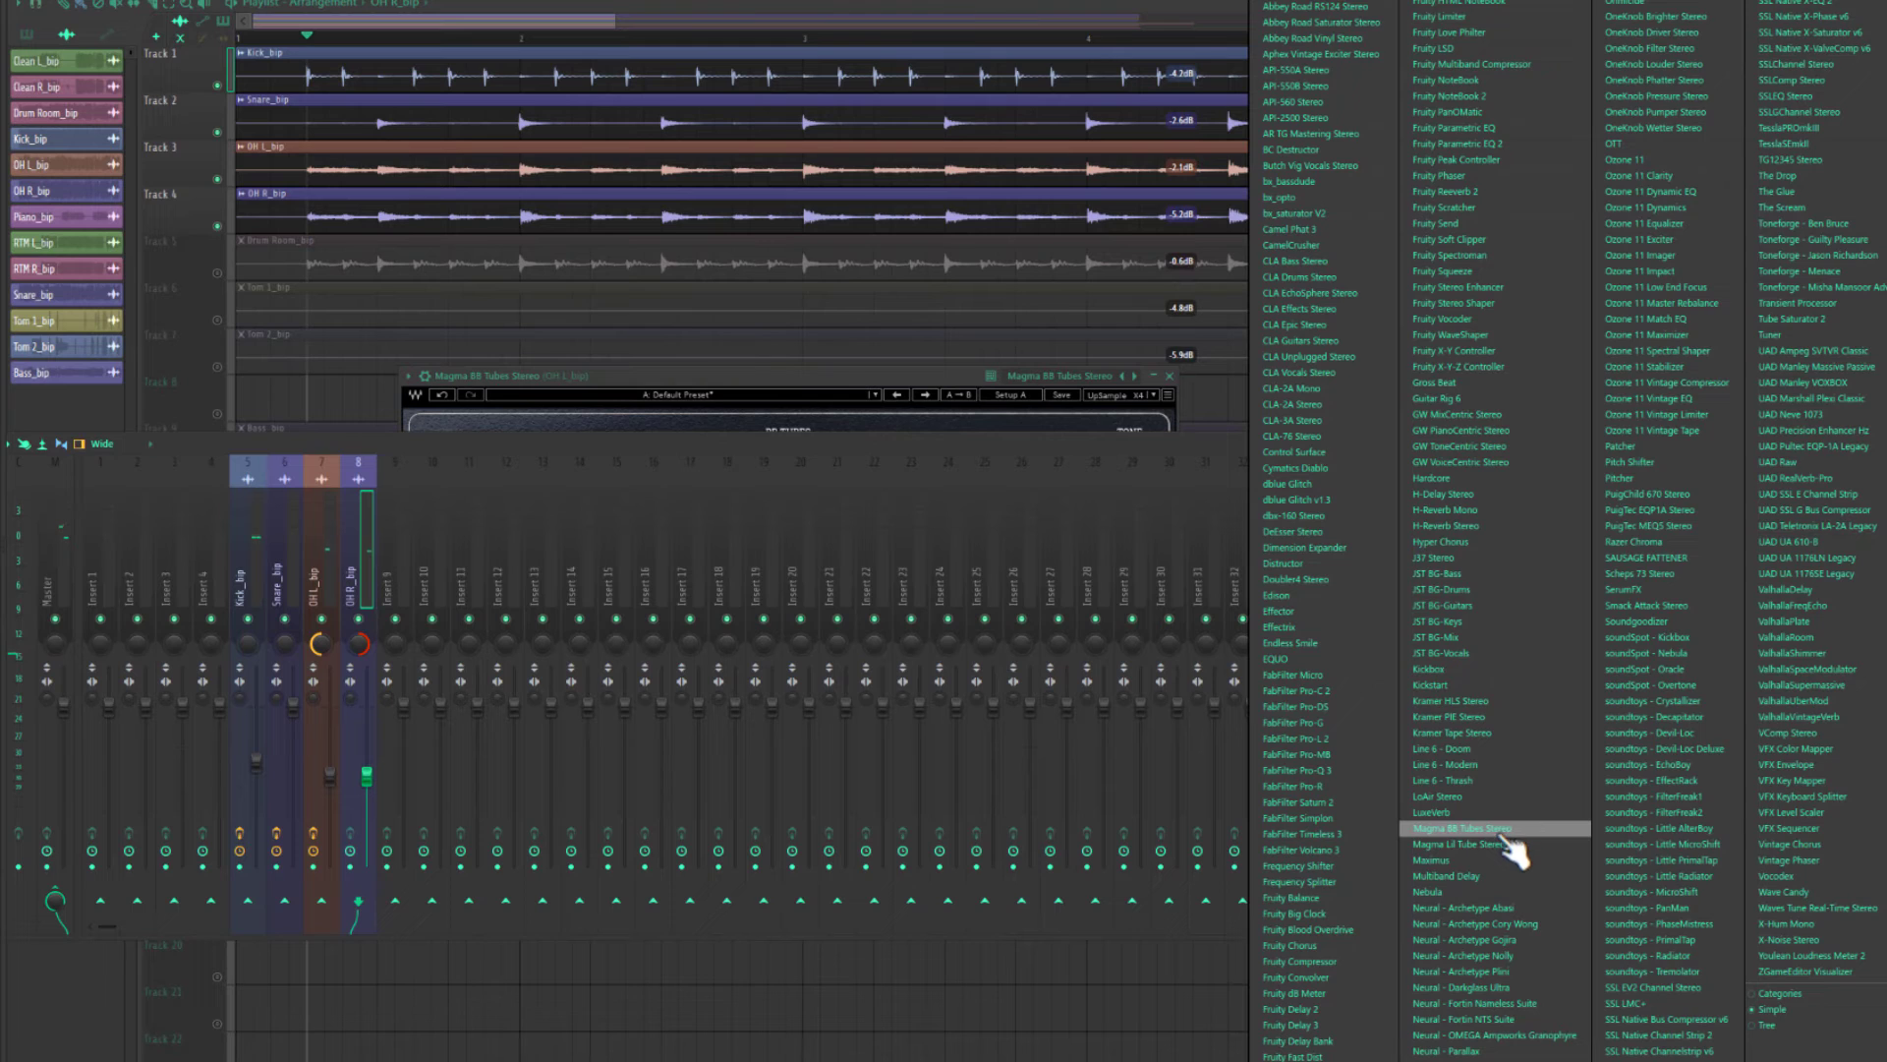
pyautogui.click(1602, 815)
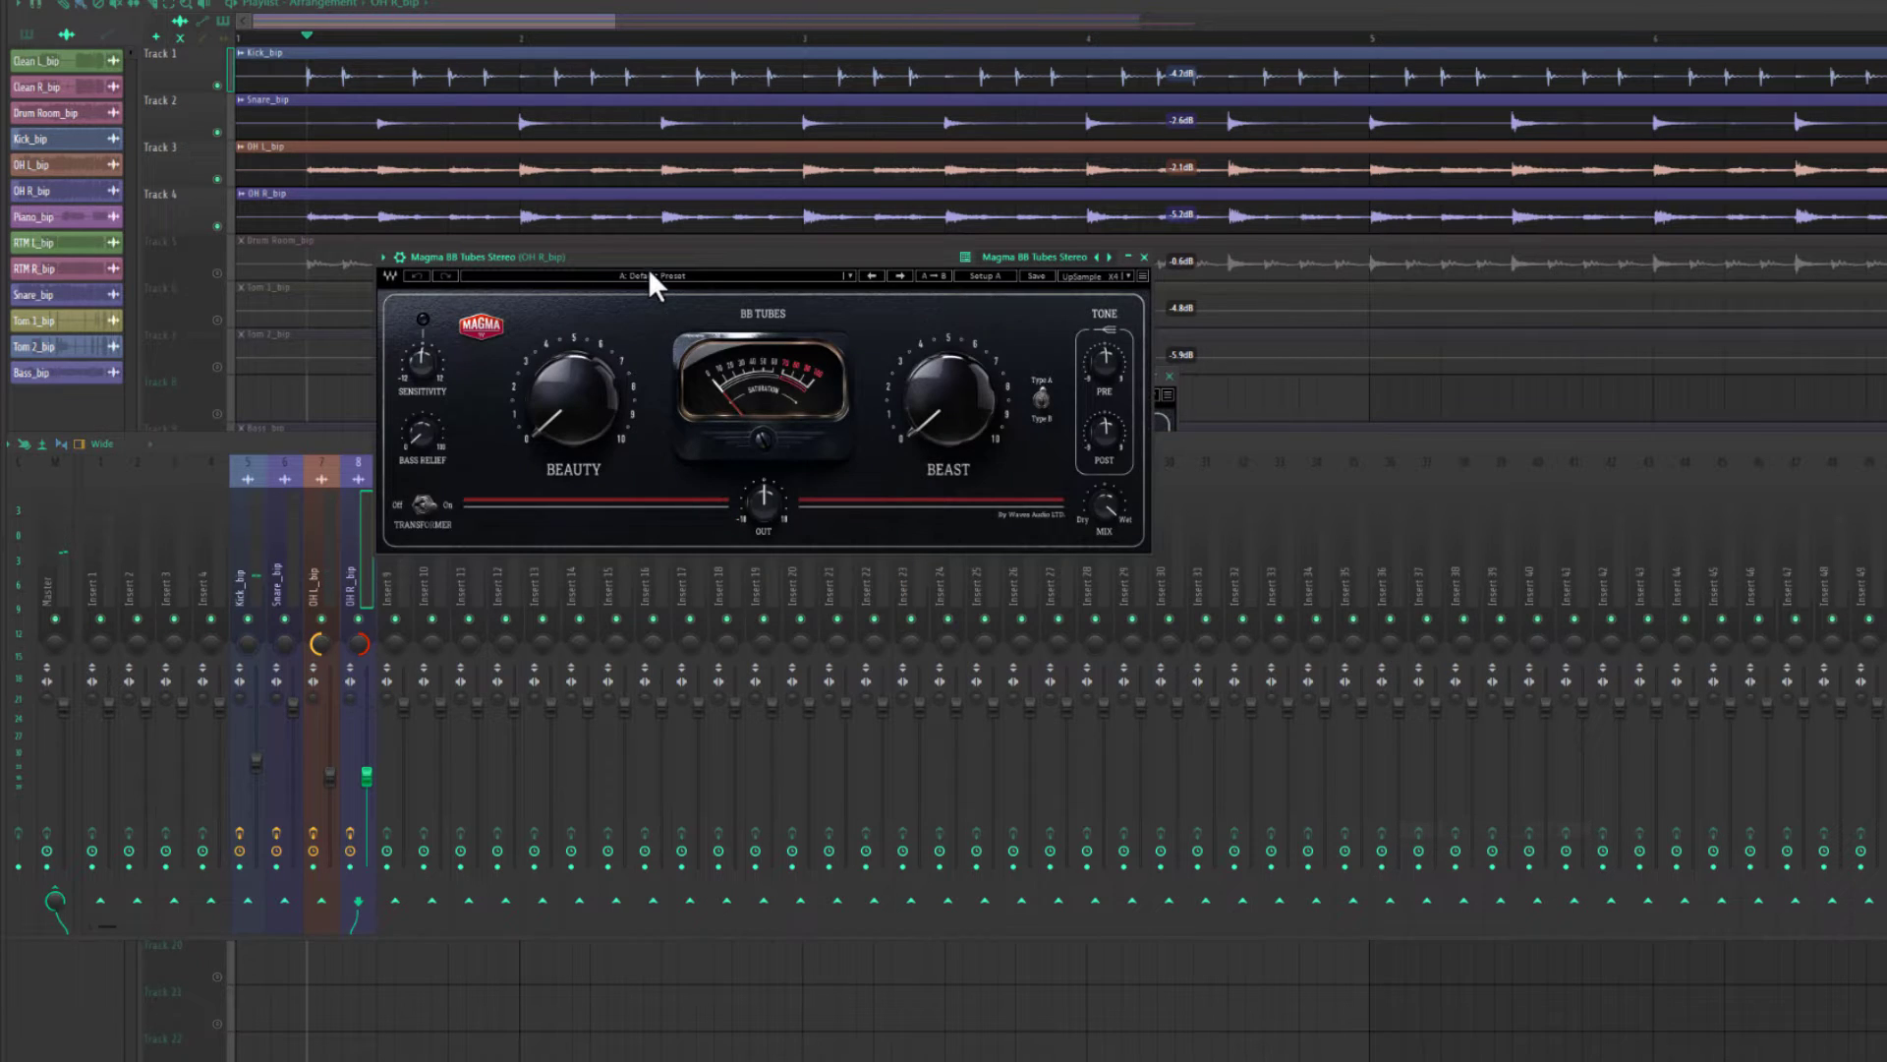
pyautogui.moveTo(646, 250); pyautogui.dragTo(848, 204)
pyautogui.moveTo(1152, 356); pyautogui.dragTo(1151, 309)
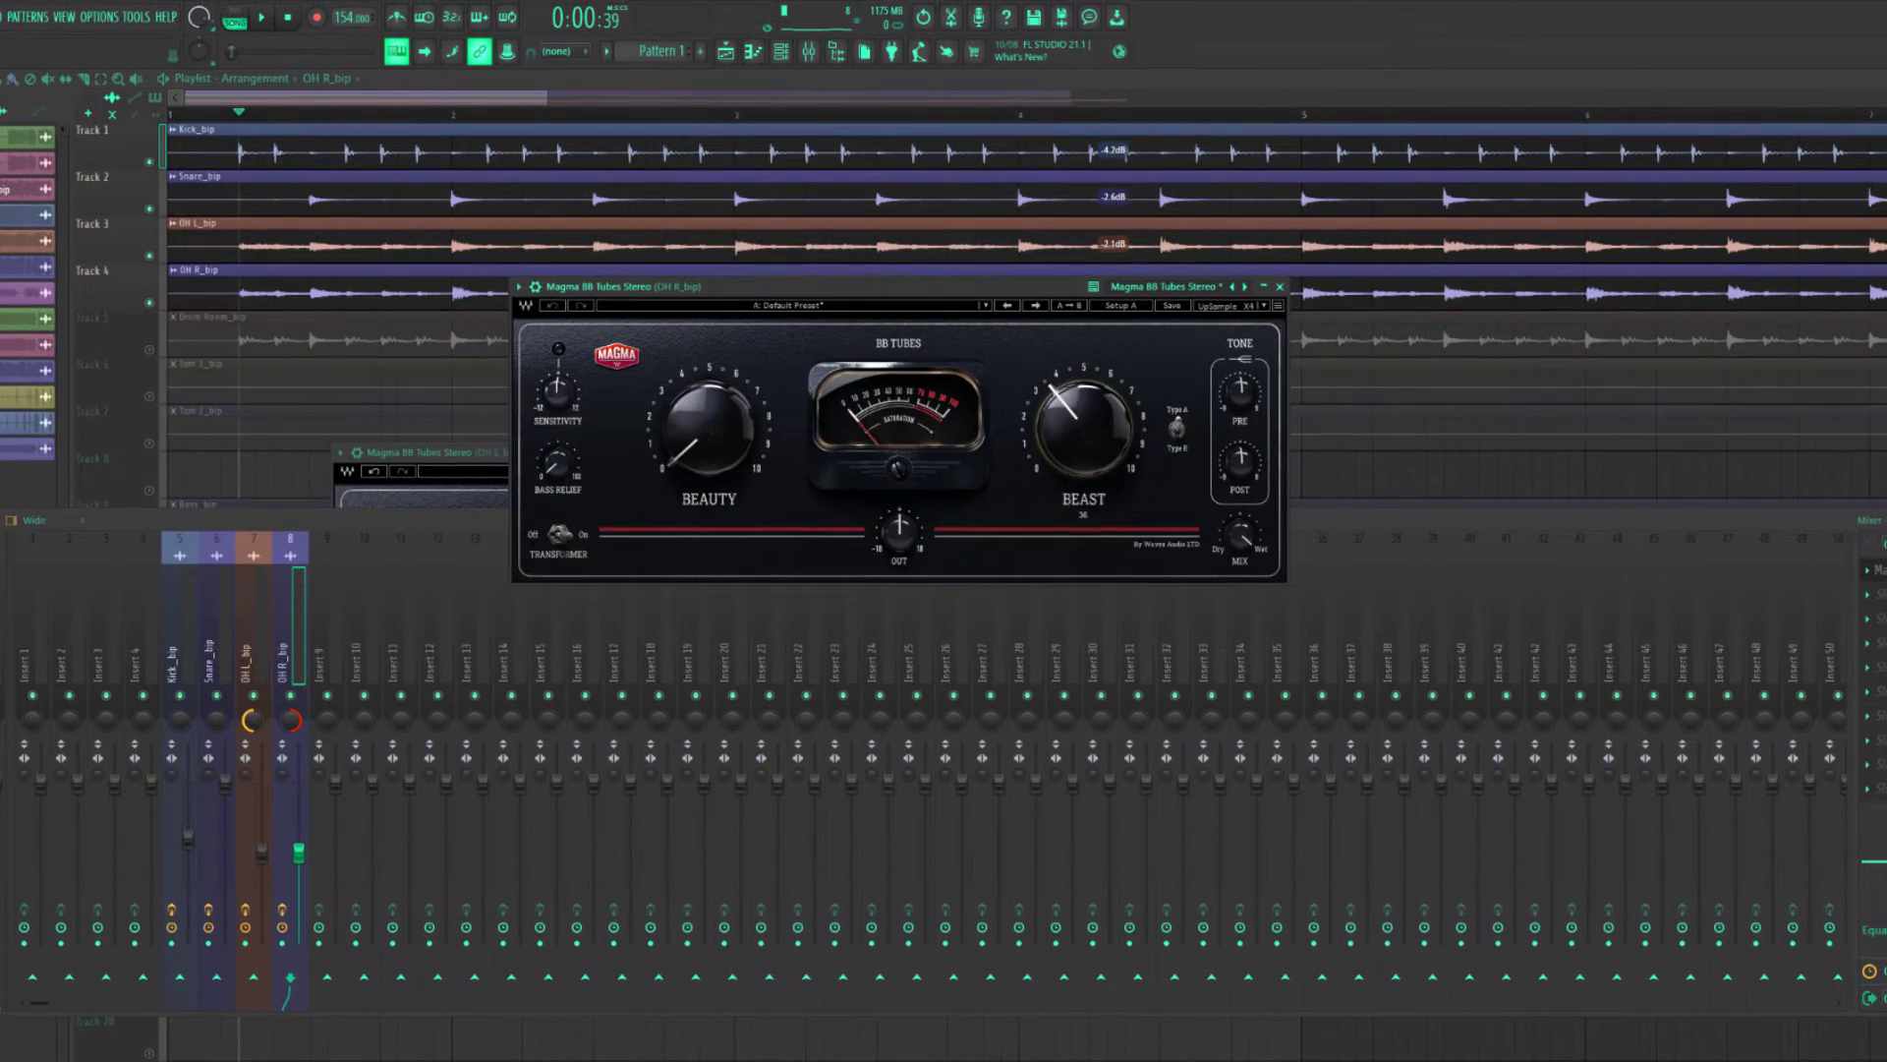
pyautogui.press('space')
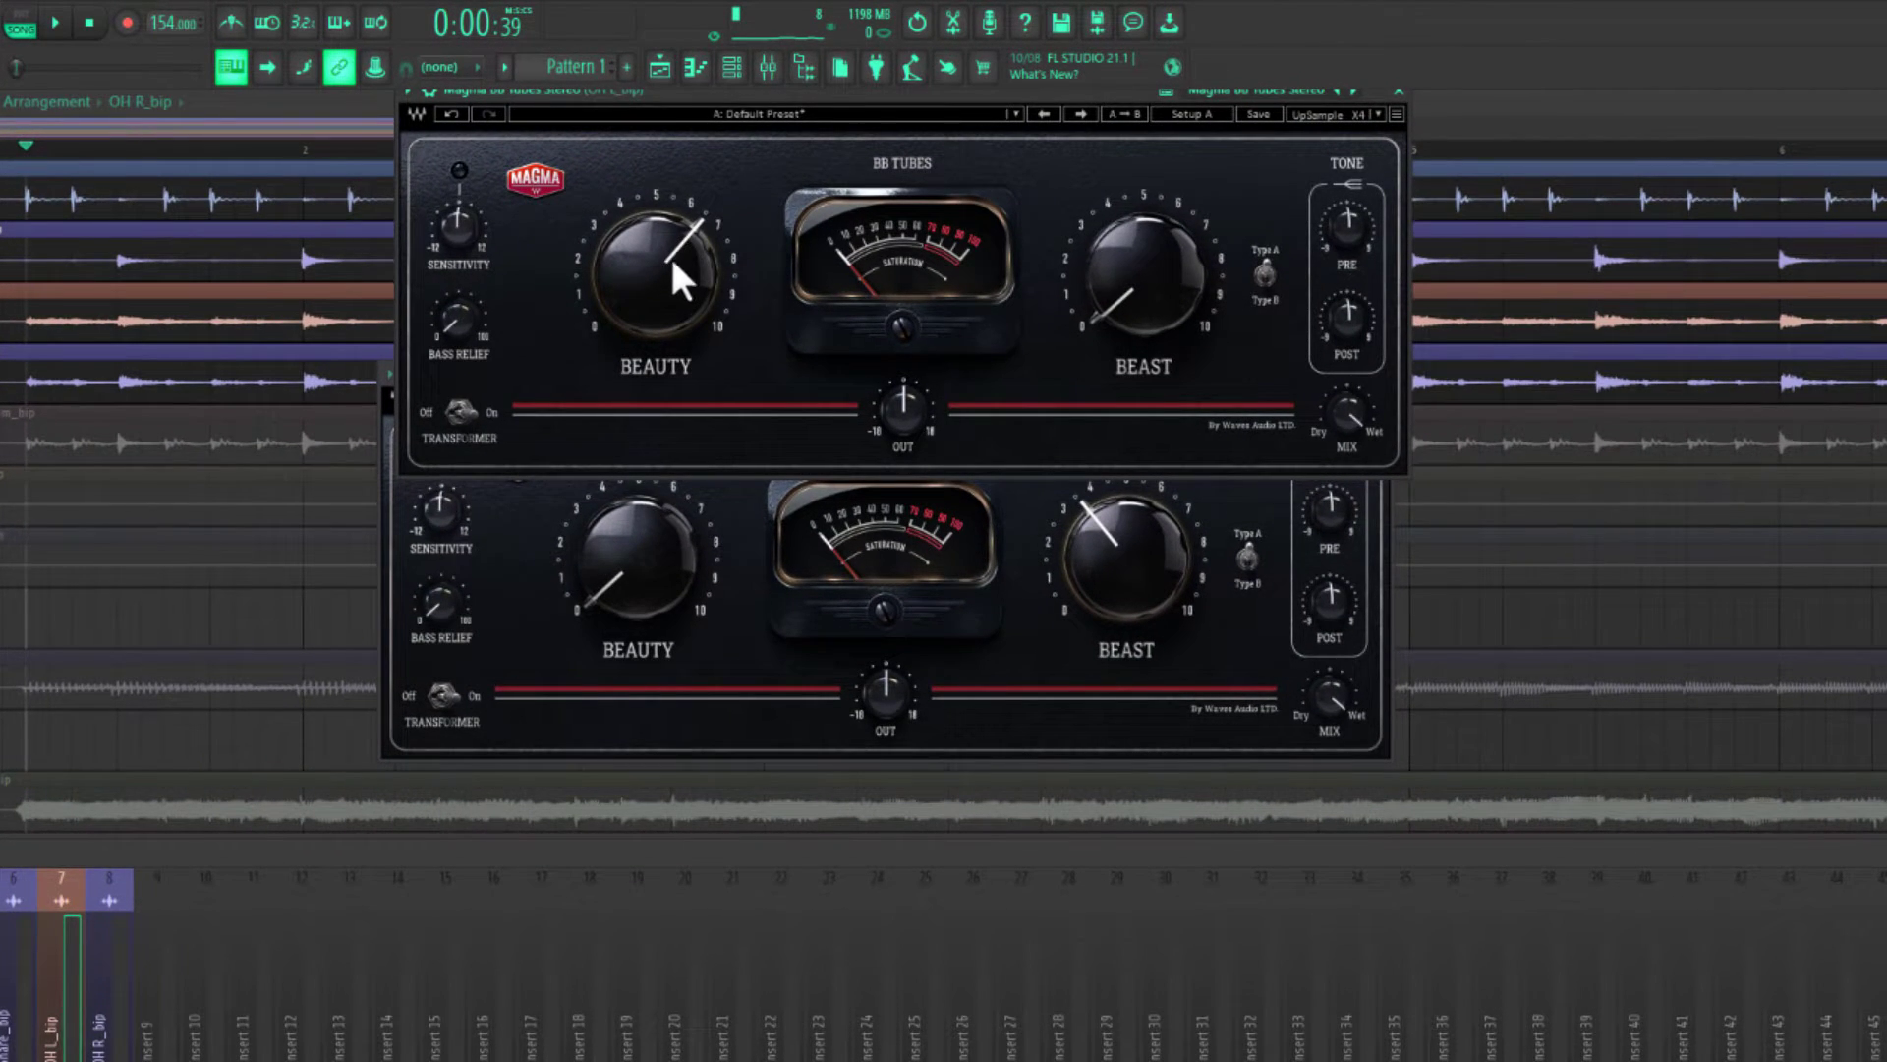
pyautogui.click(1204, 567)
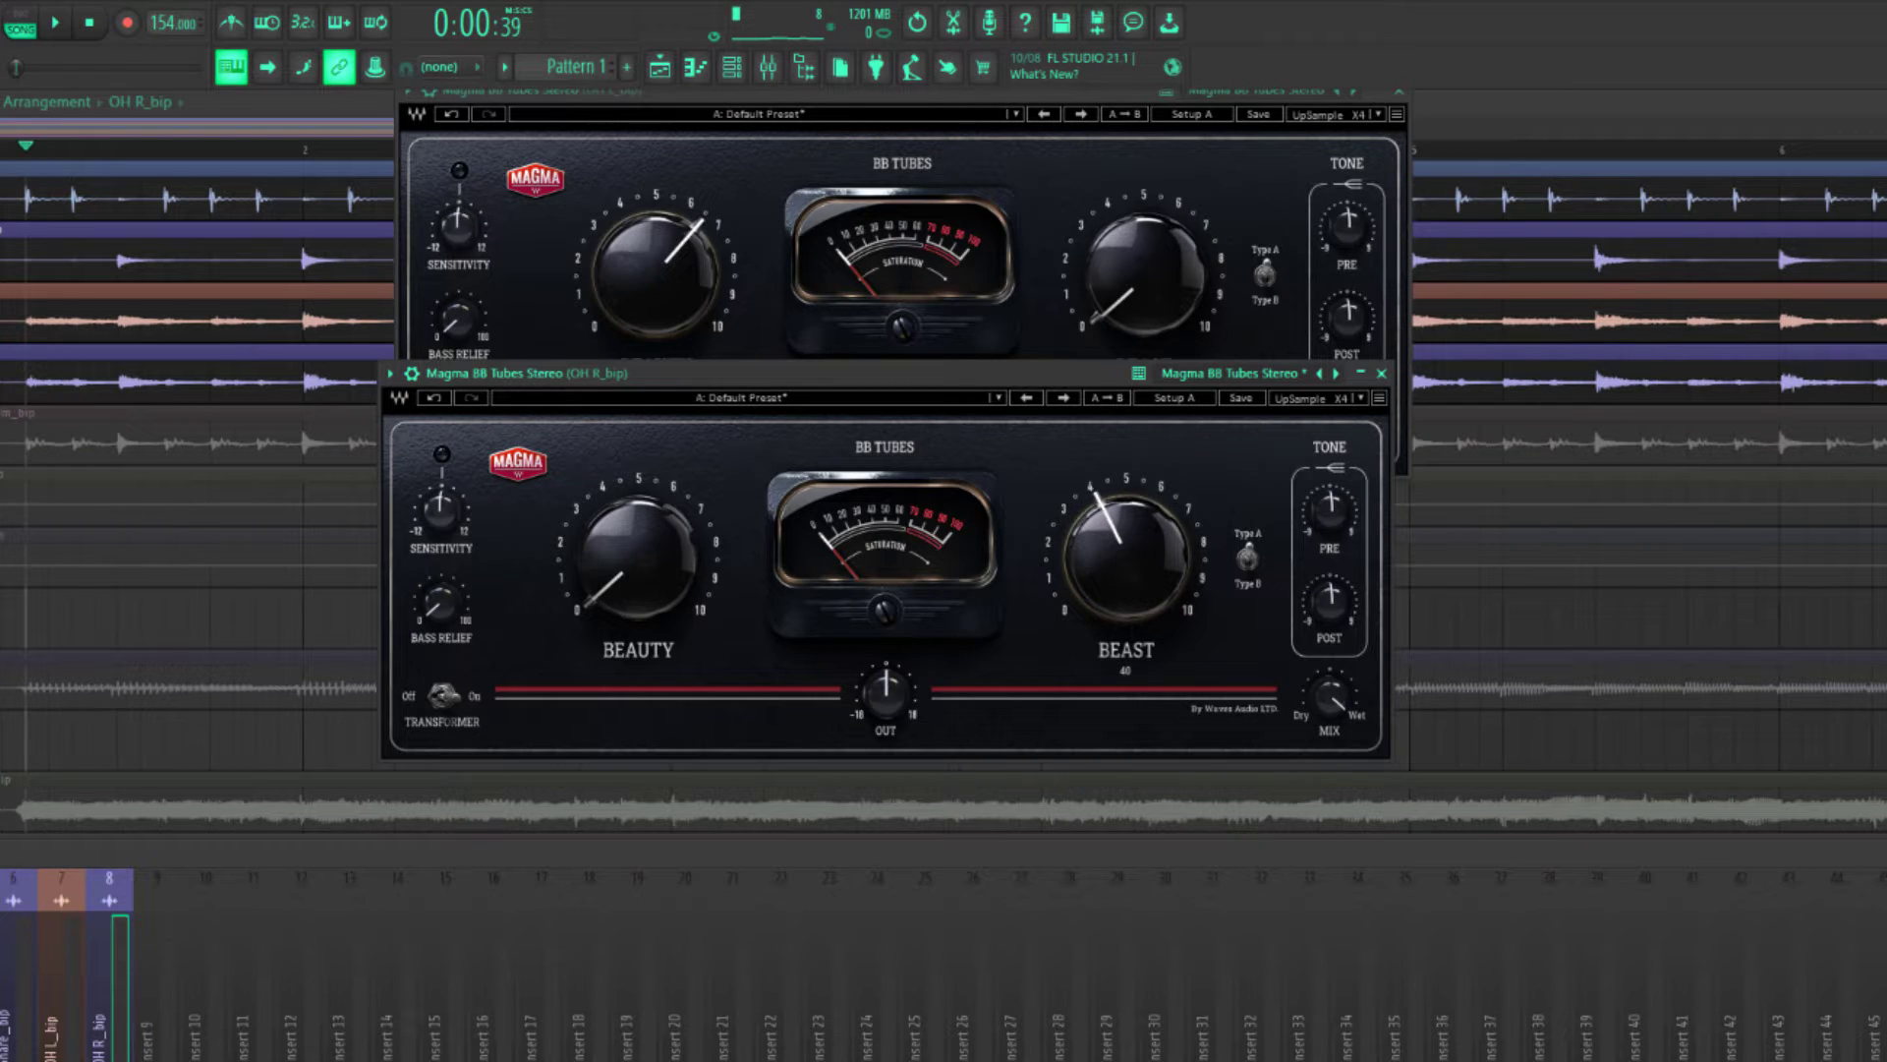
# Route OH L_bip and OH R_bip only to mixer track 9 and rename that track "oh bus".
pyautogui.press('space')
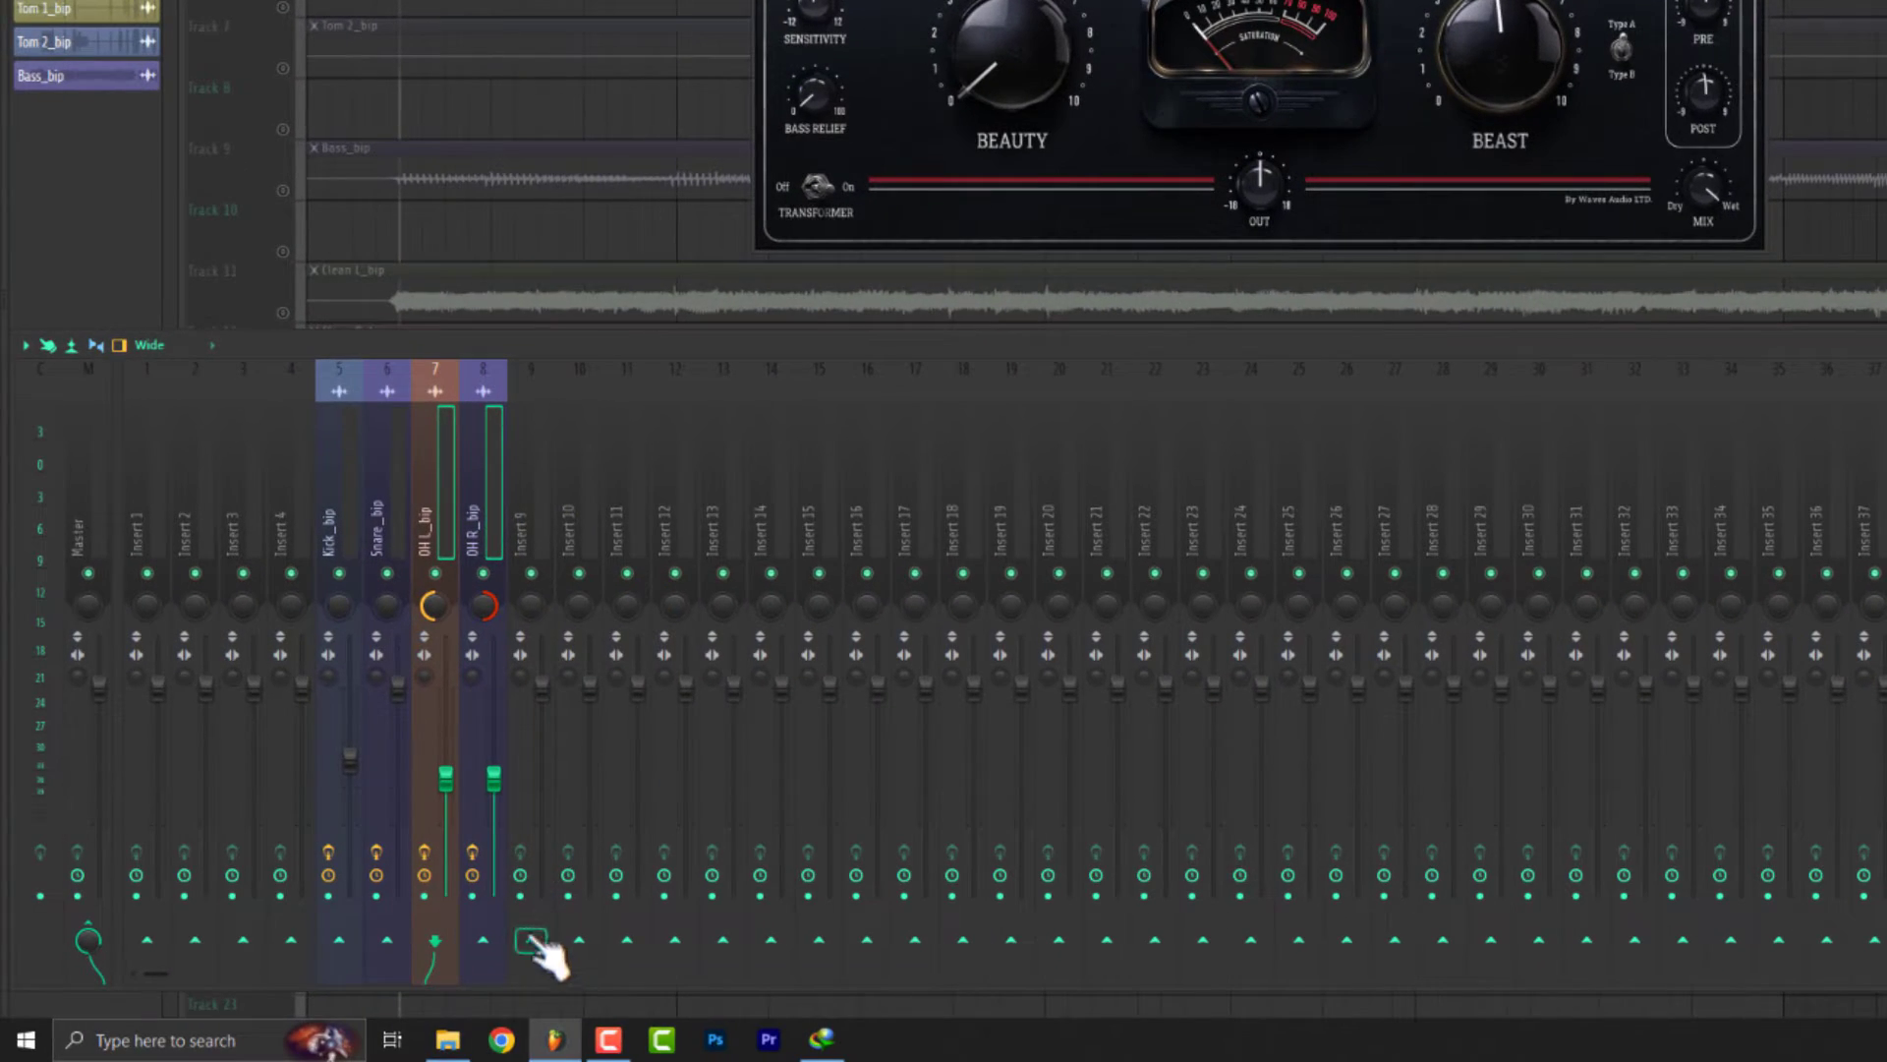
pyautogui.rightClick(531, 942)
pyautogui.click(601, 960)
pyautogui.rightClick(552, 488)
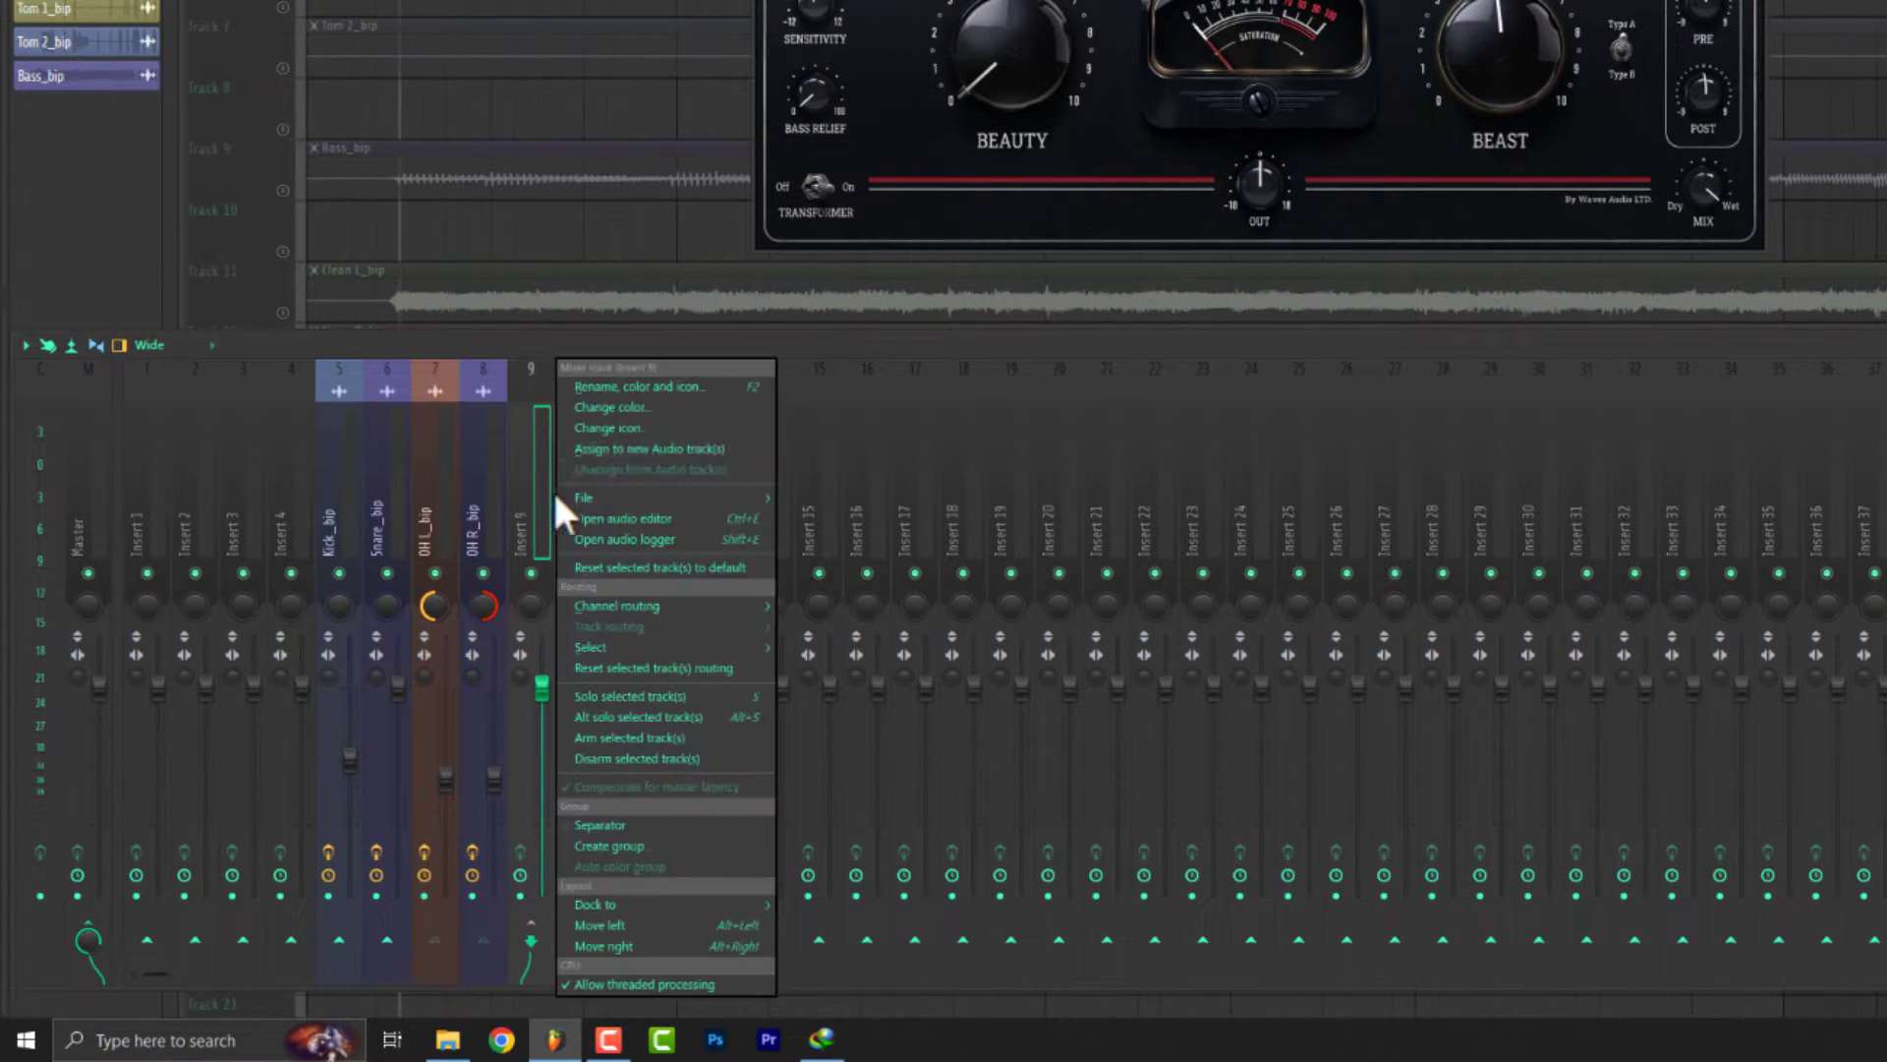
pyautogui.click(595, 383)
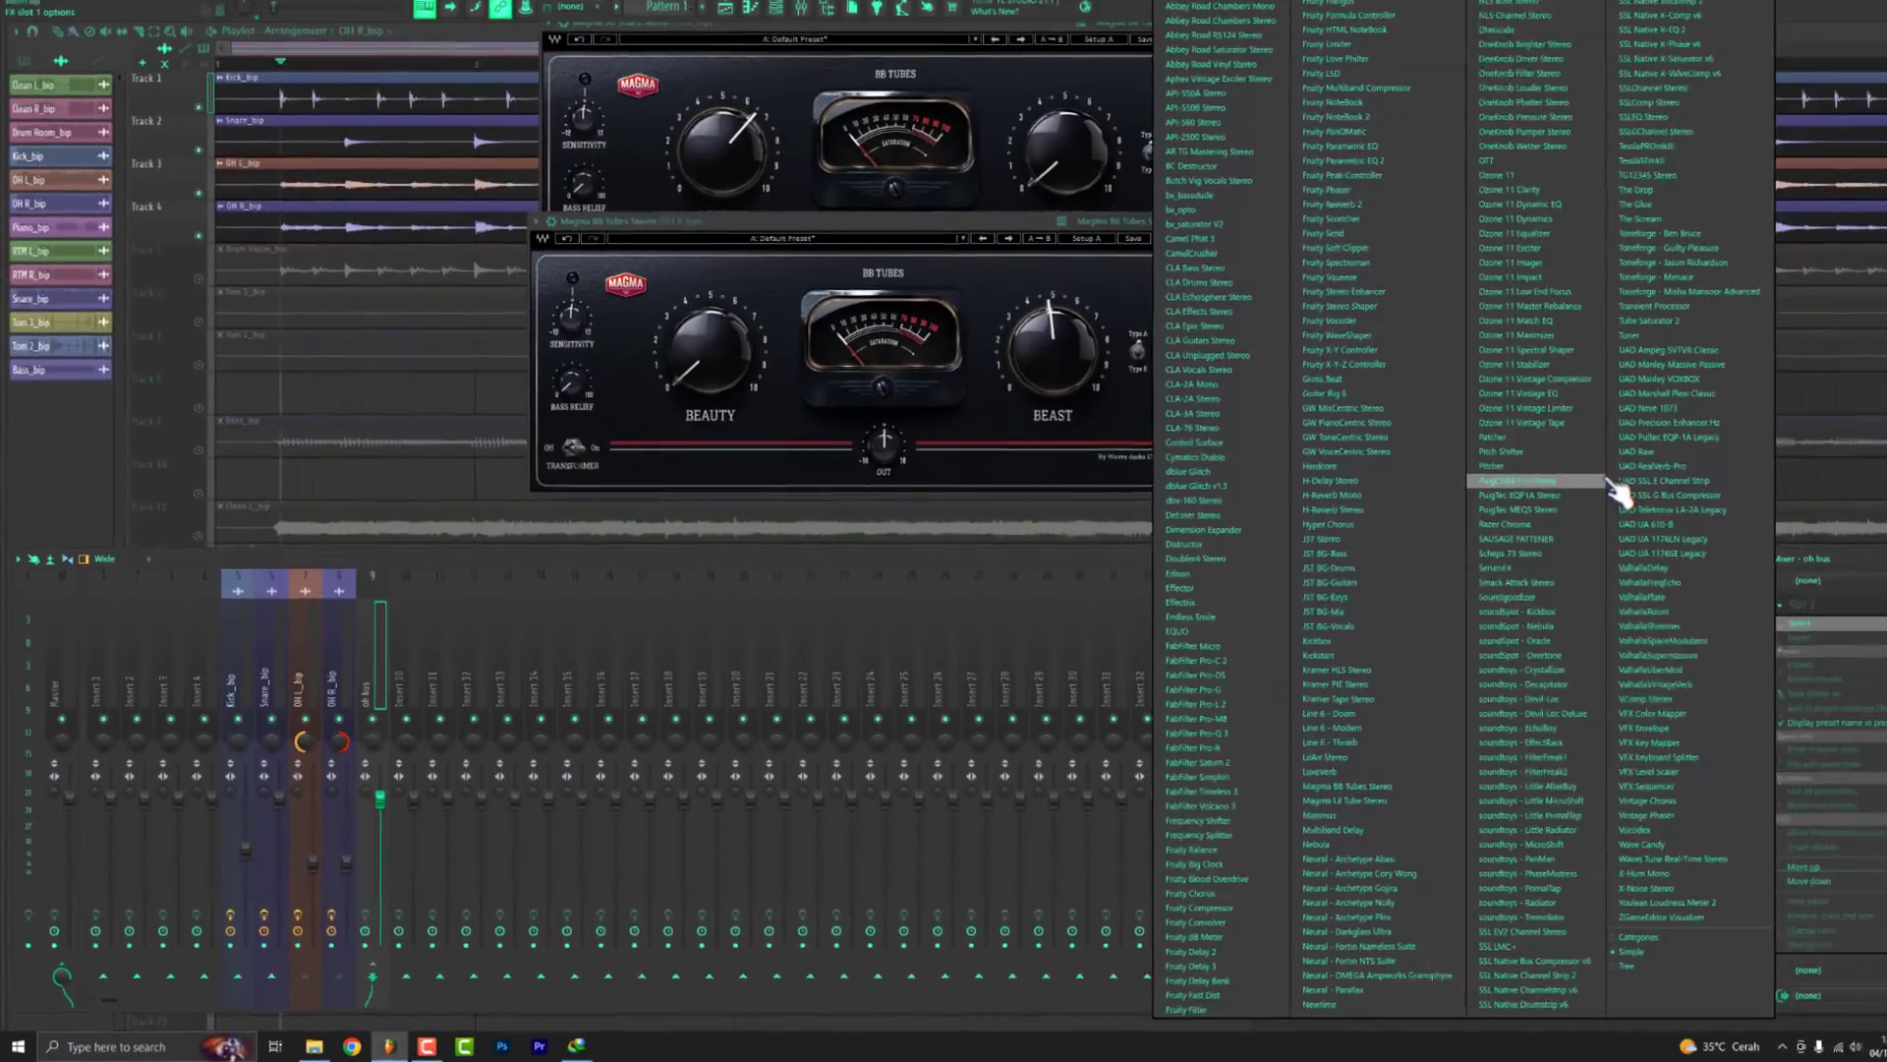
# Add Fruity parametric EQ 2 to oh bus and lower the bus fader slightly by ear during playback.
pyautogui.click(1394, 161)
pyautogui.press('space')
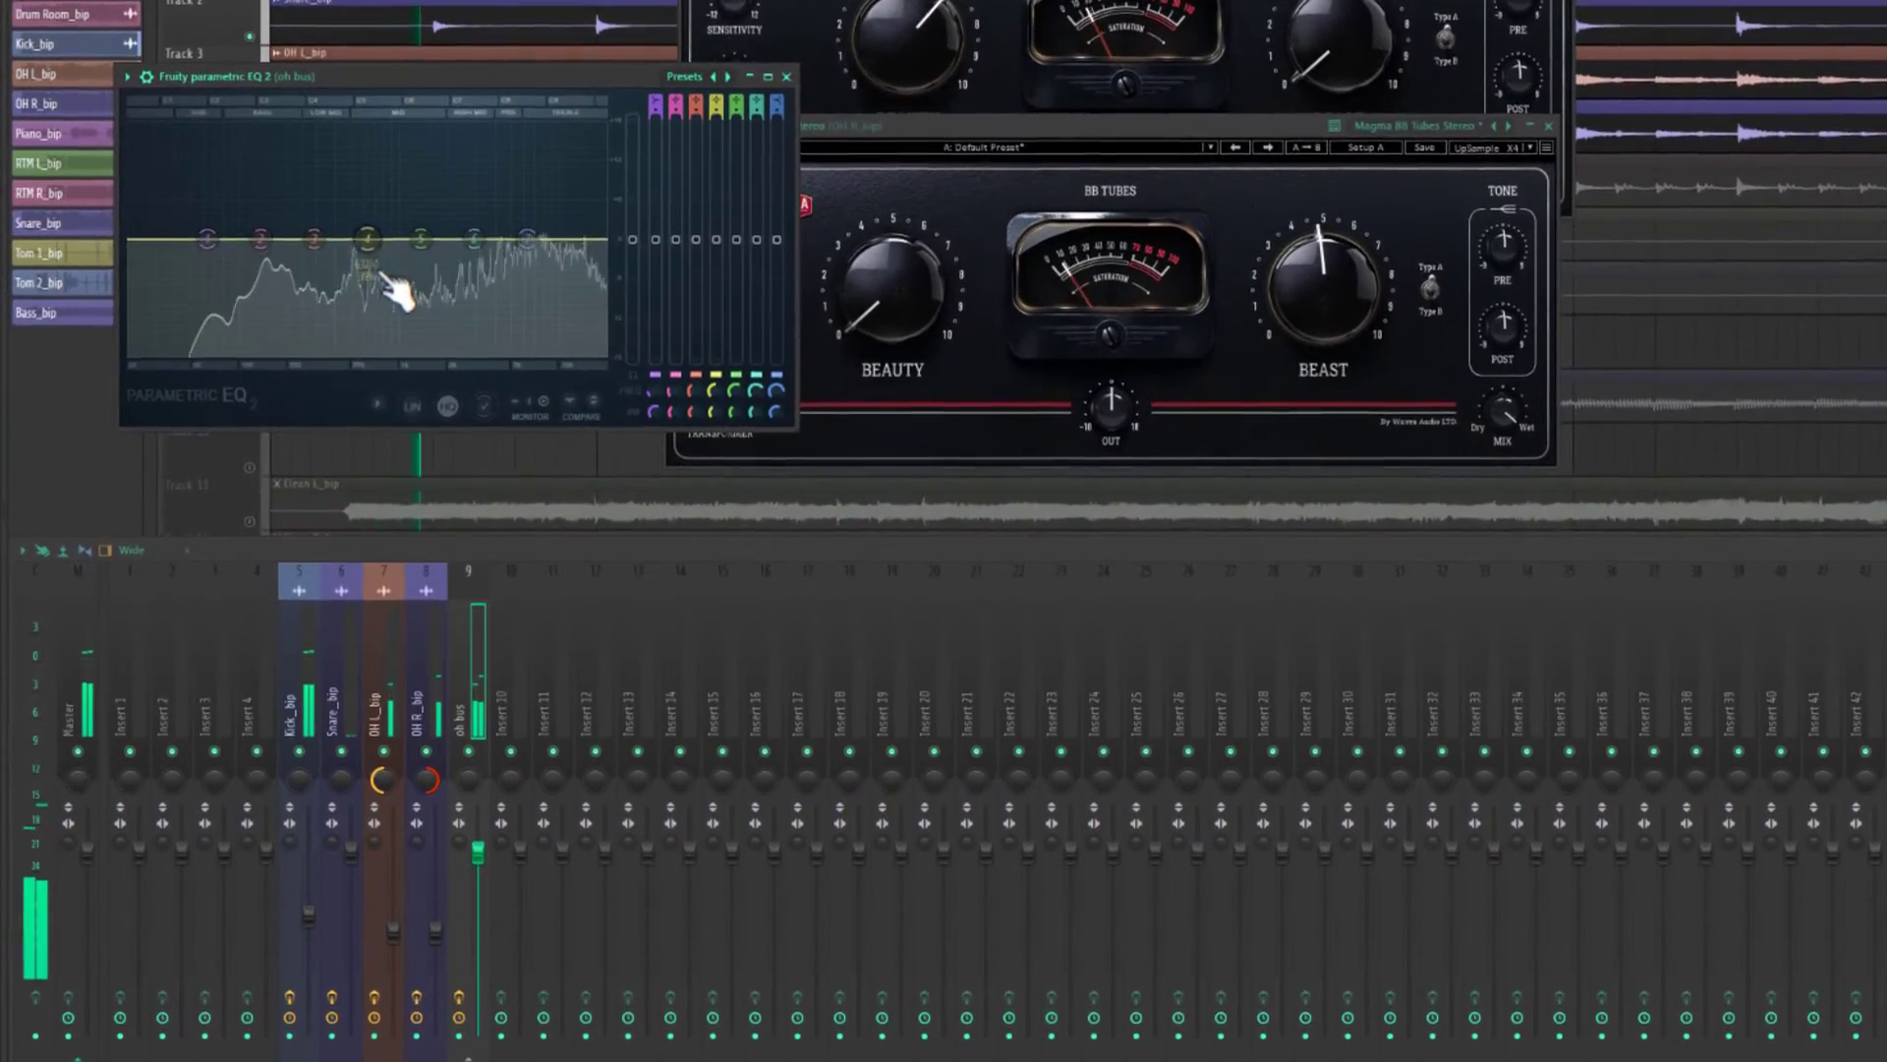
pyautogui.press('space')
pyautogui.moveTo(484, 855); pyautogui.dragTo(486, 870)
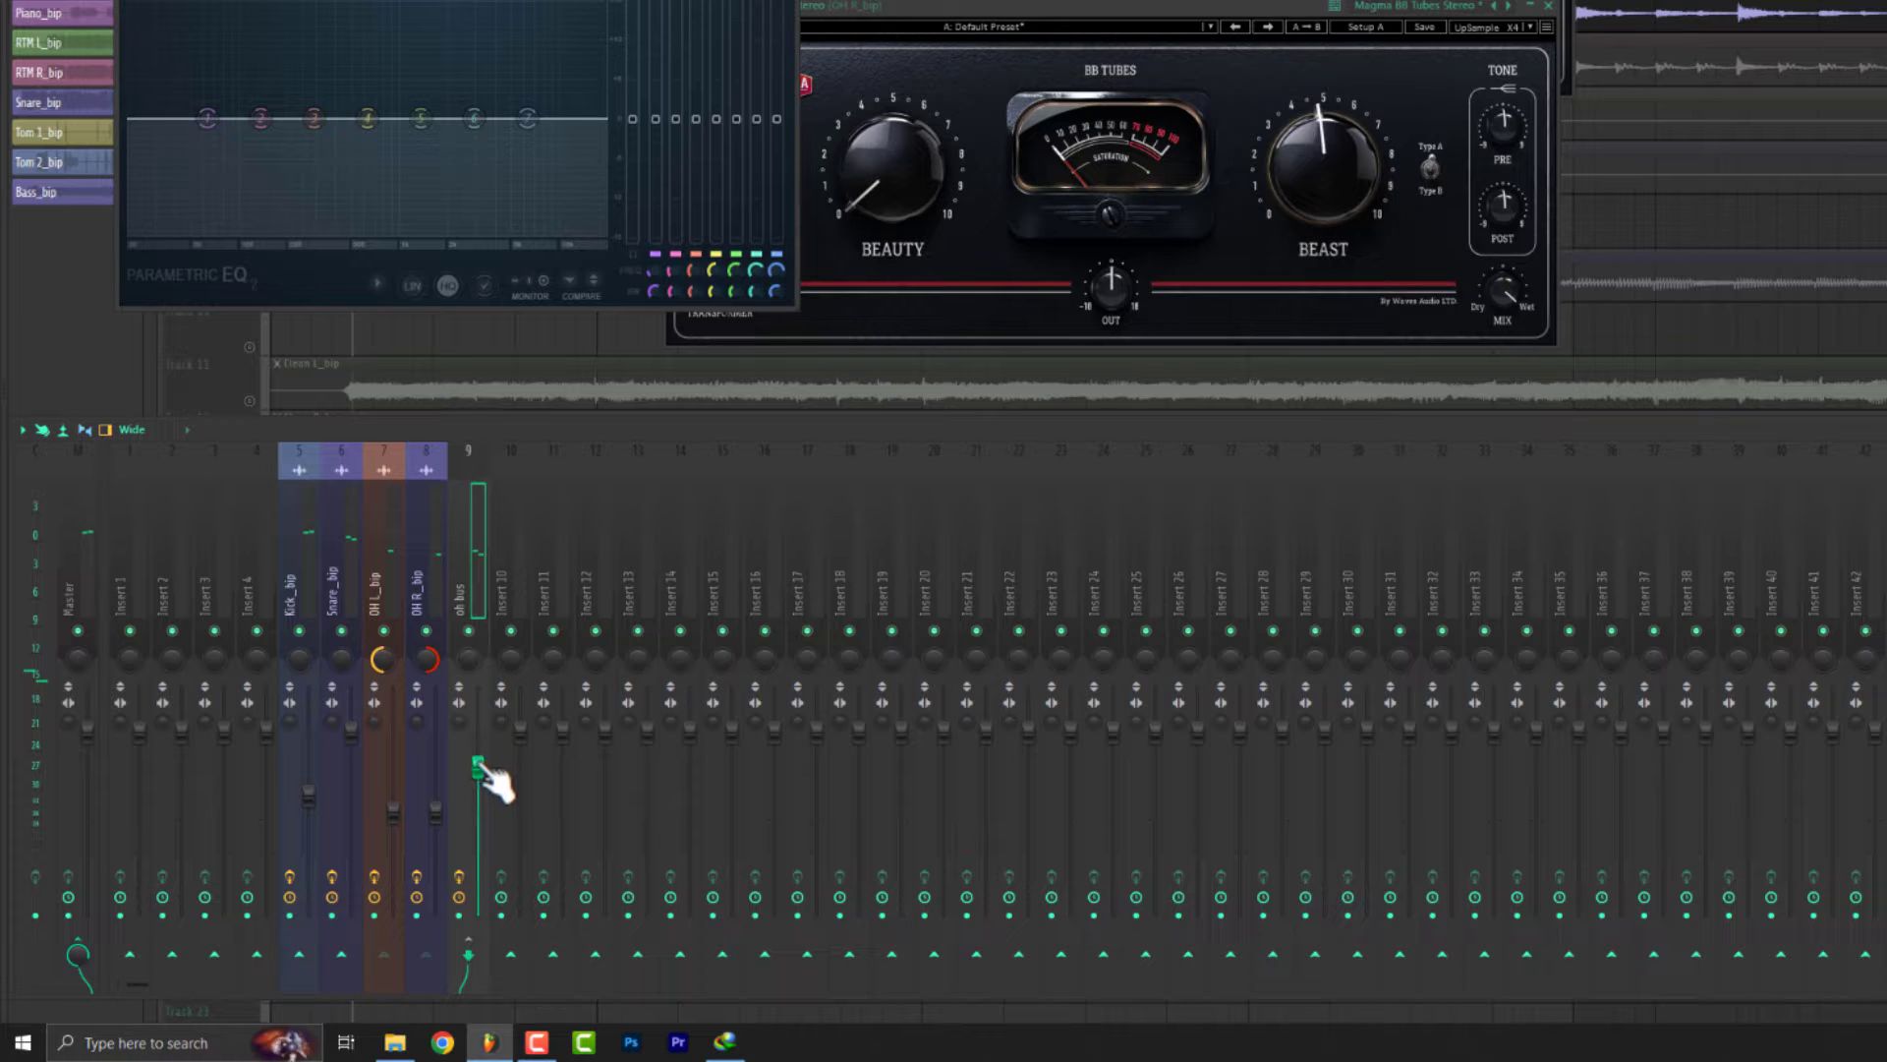
pyautogui.press('space')
pyautogui.moveTo(478, 767); pyautogui.dragTo(478, 759)
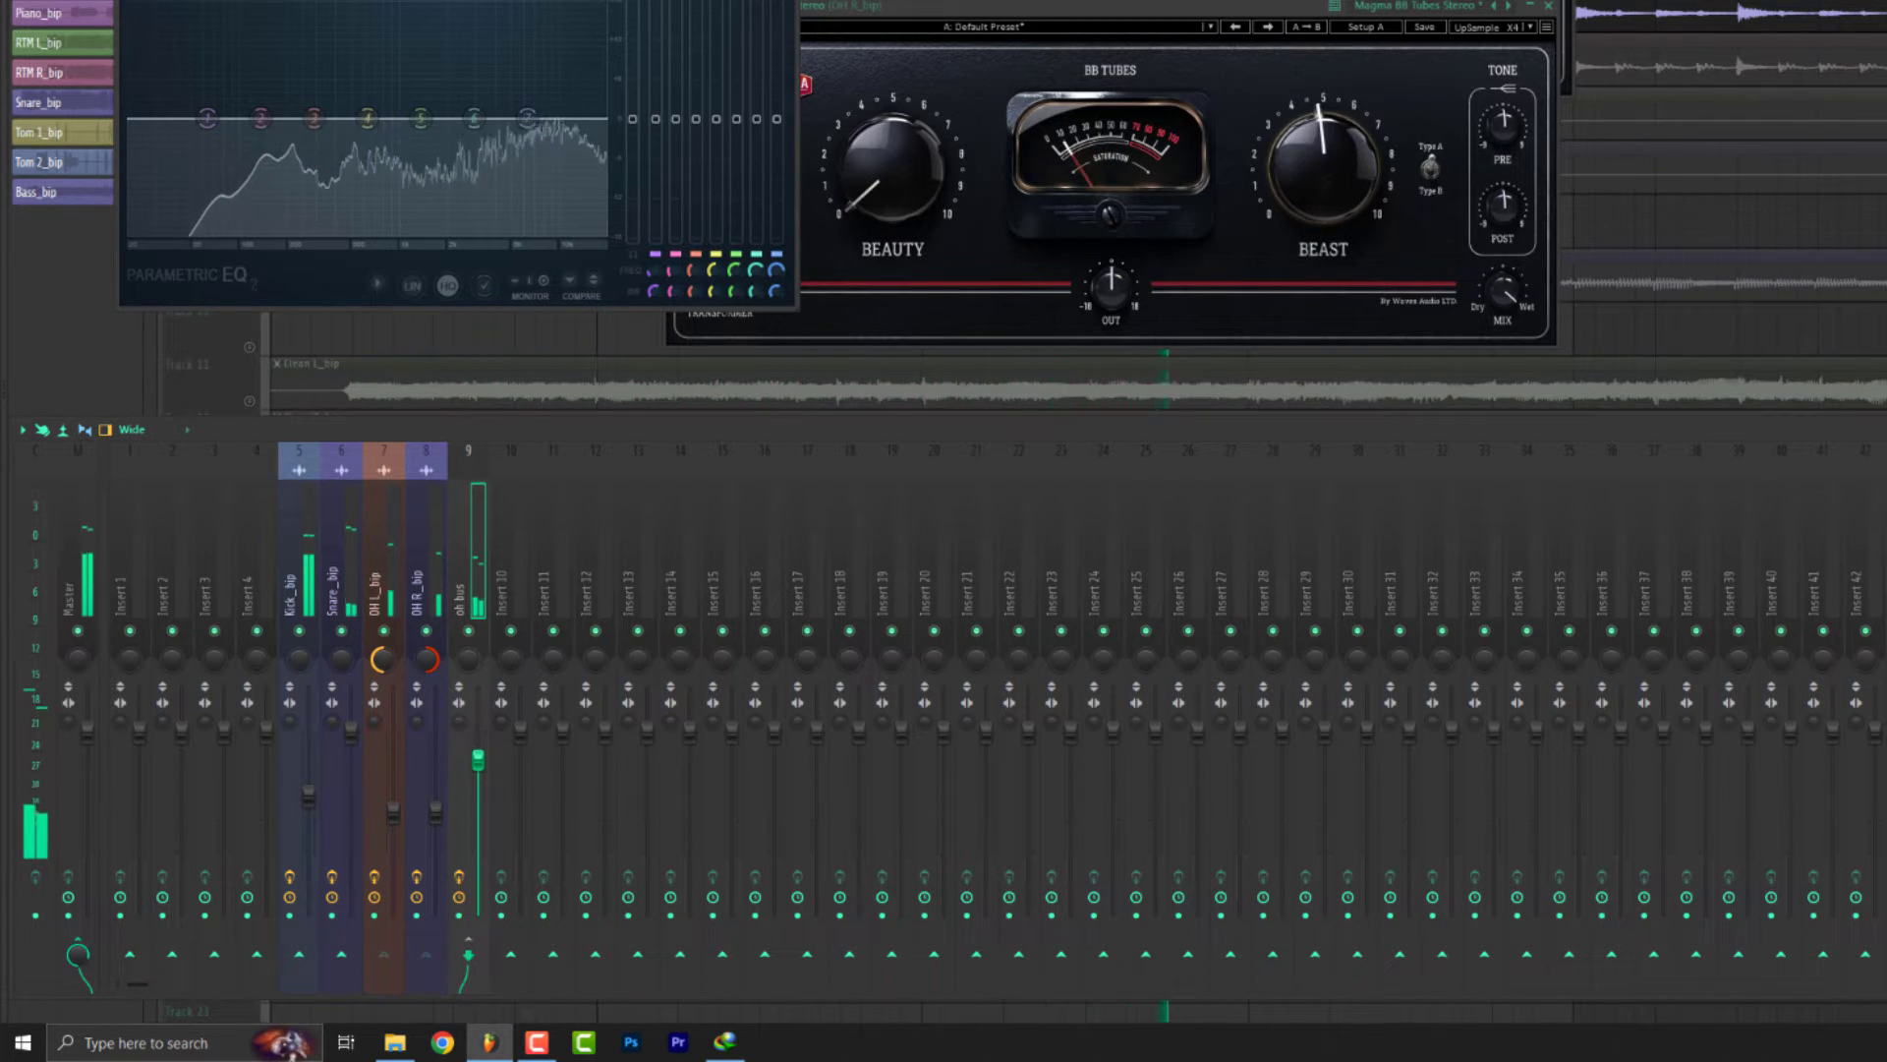
pyautogui.press('space')
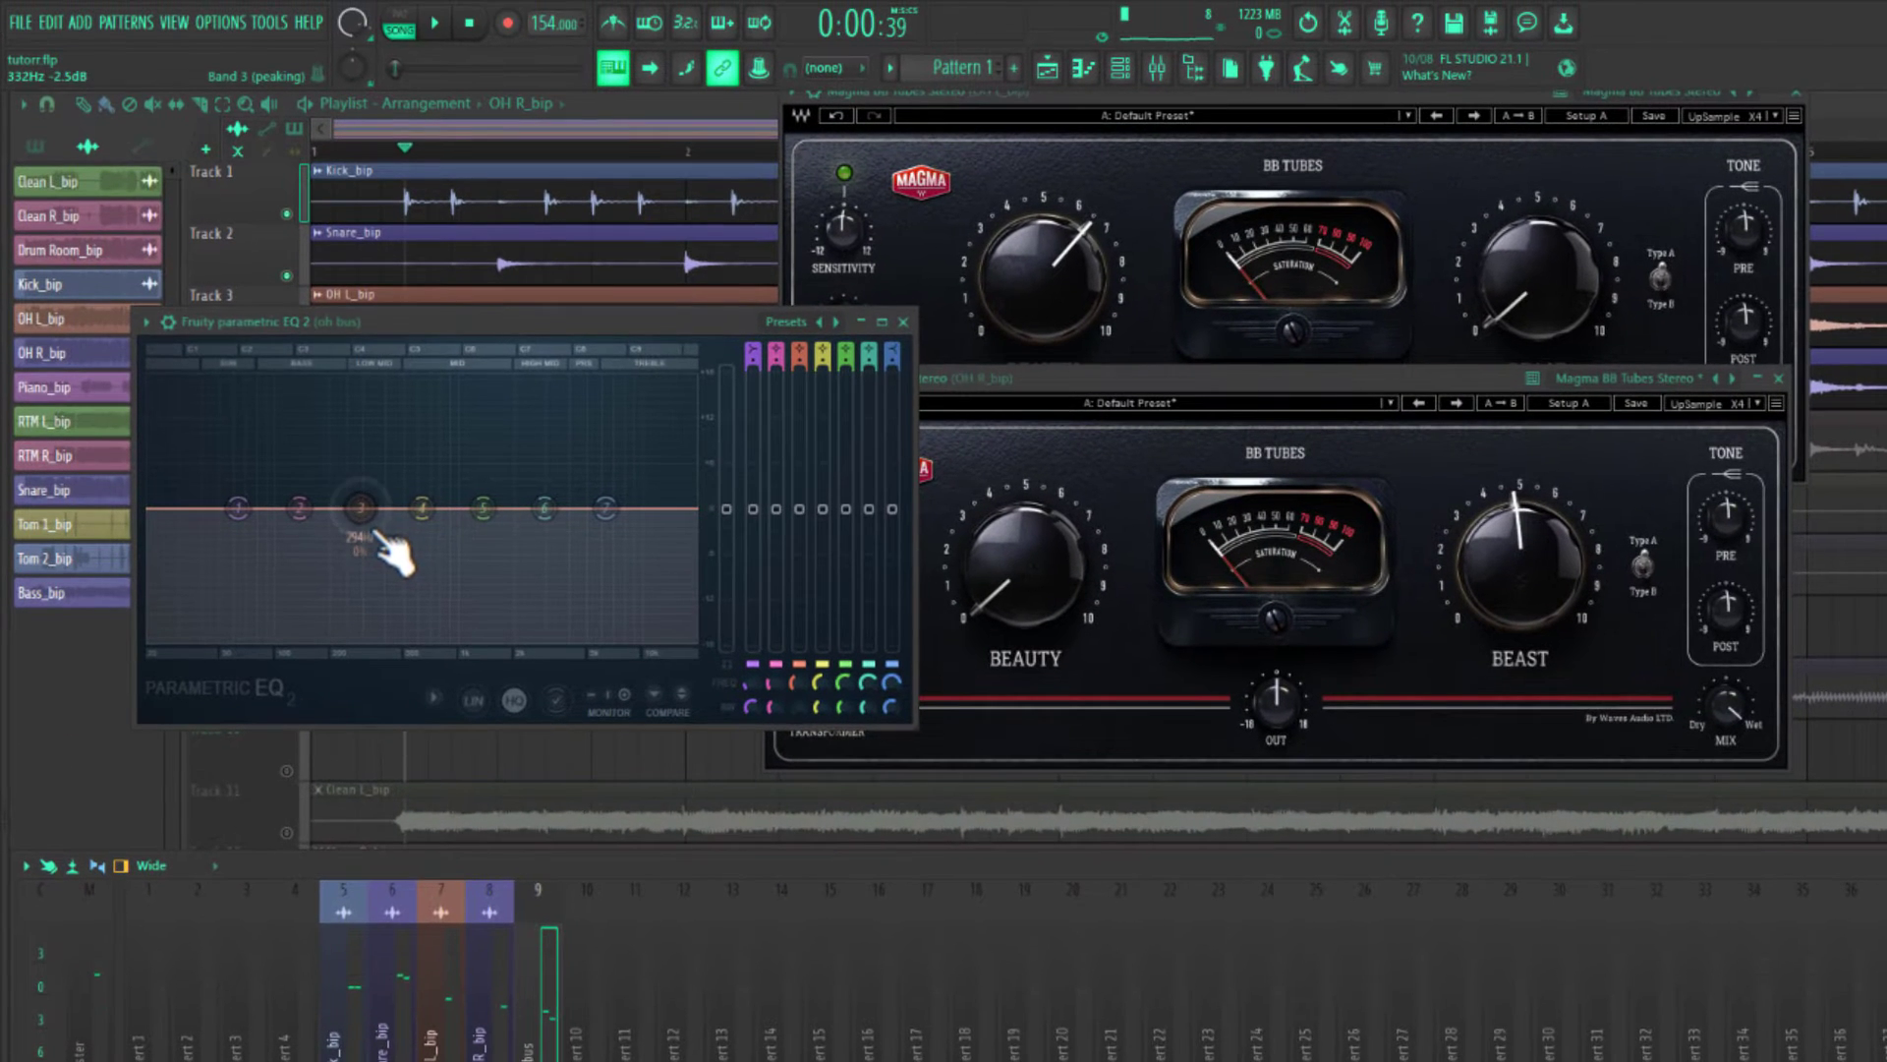
# Dip the overheads' highs slightly with bands 3 and 6 and cut the mids around 620 Hz with band 4 during playback.
pyautogui.press('space')
pyautogui.moveTo(377, 531); pyautogui.dragTo(611, 511)
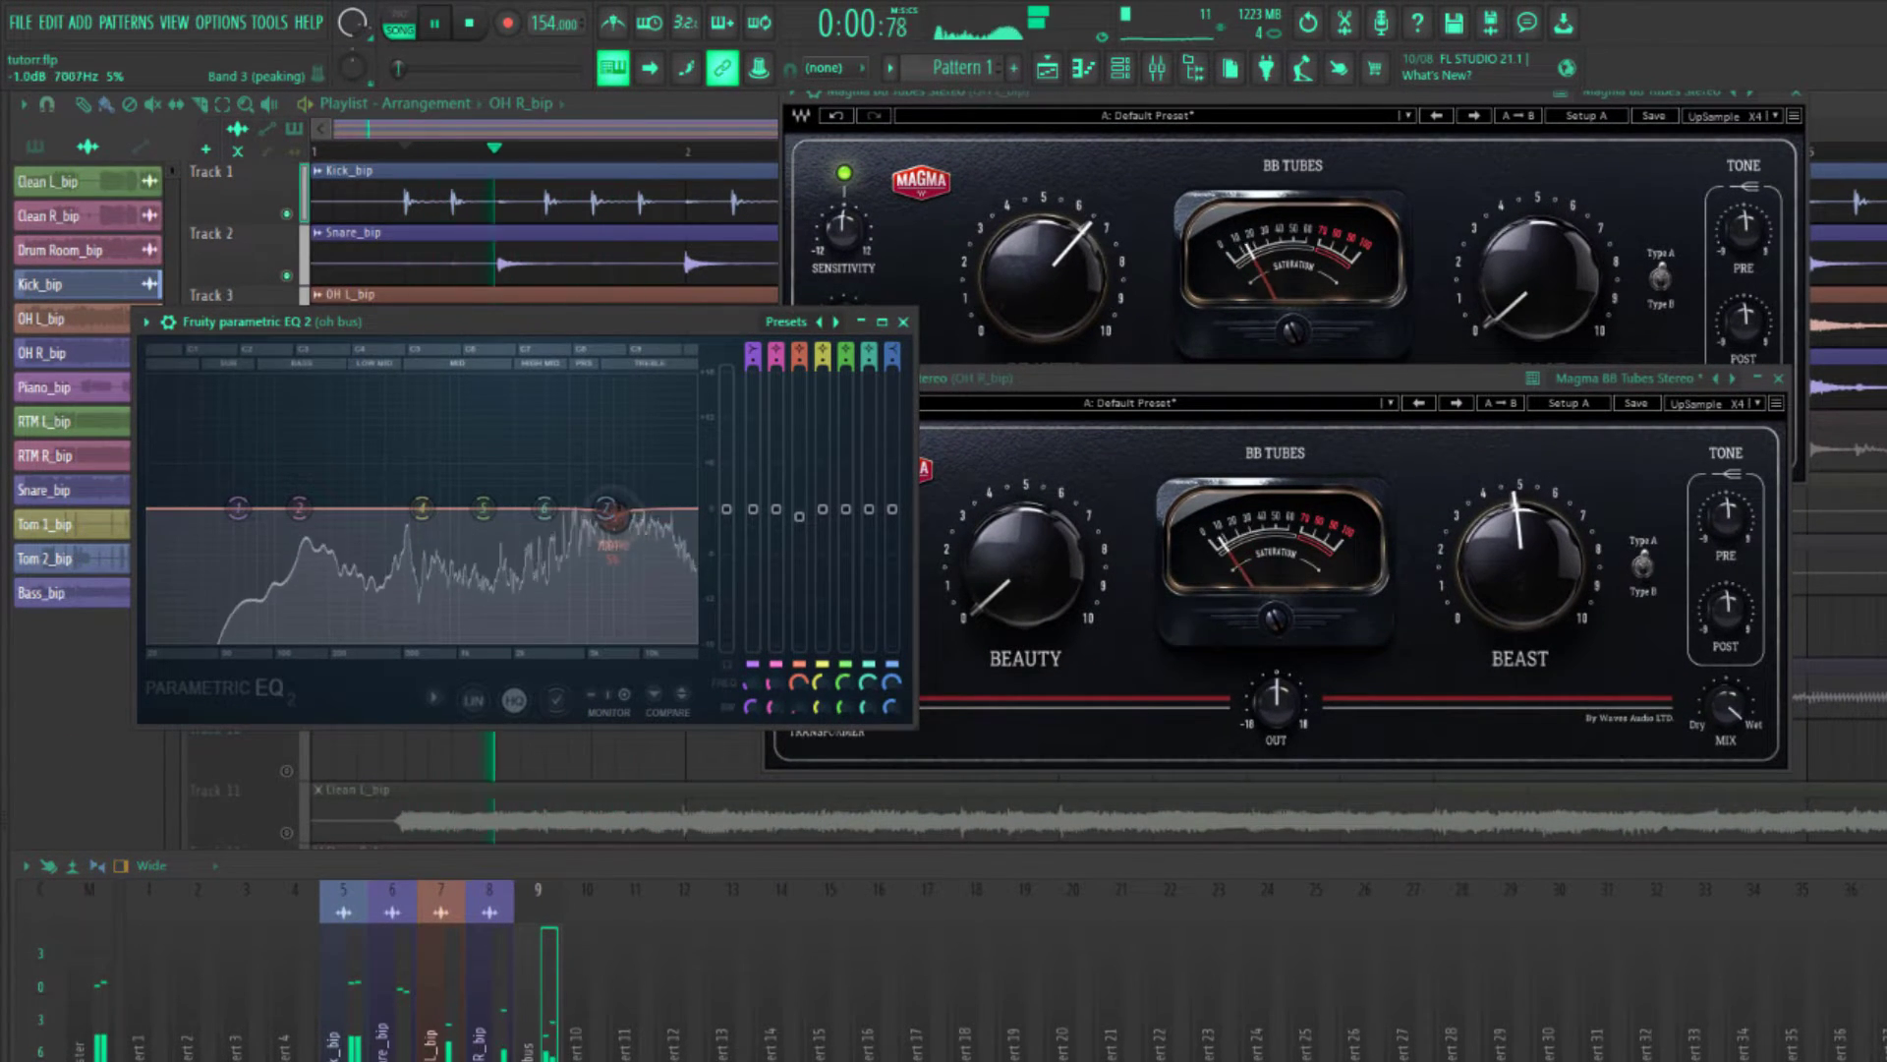
pyautogui.moveTo(613, 516); pyautogui.dragTo(653, 513)
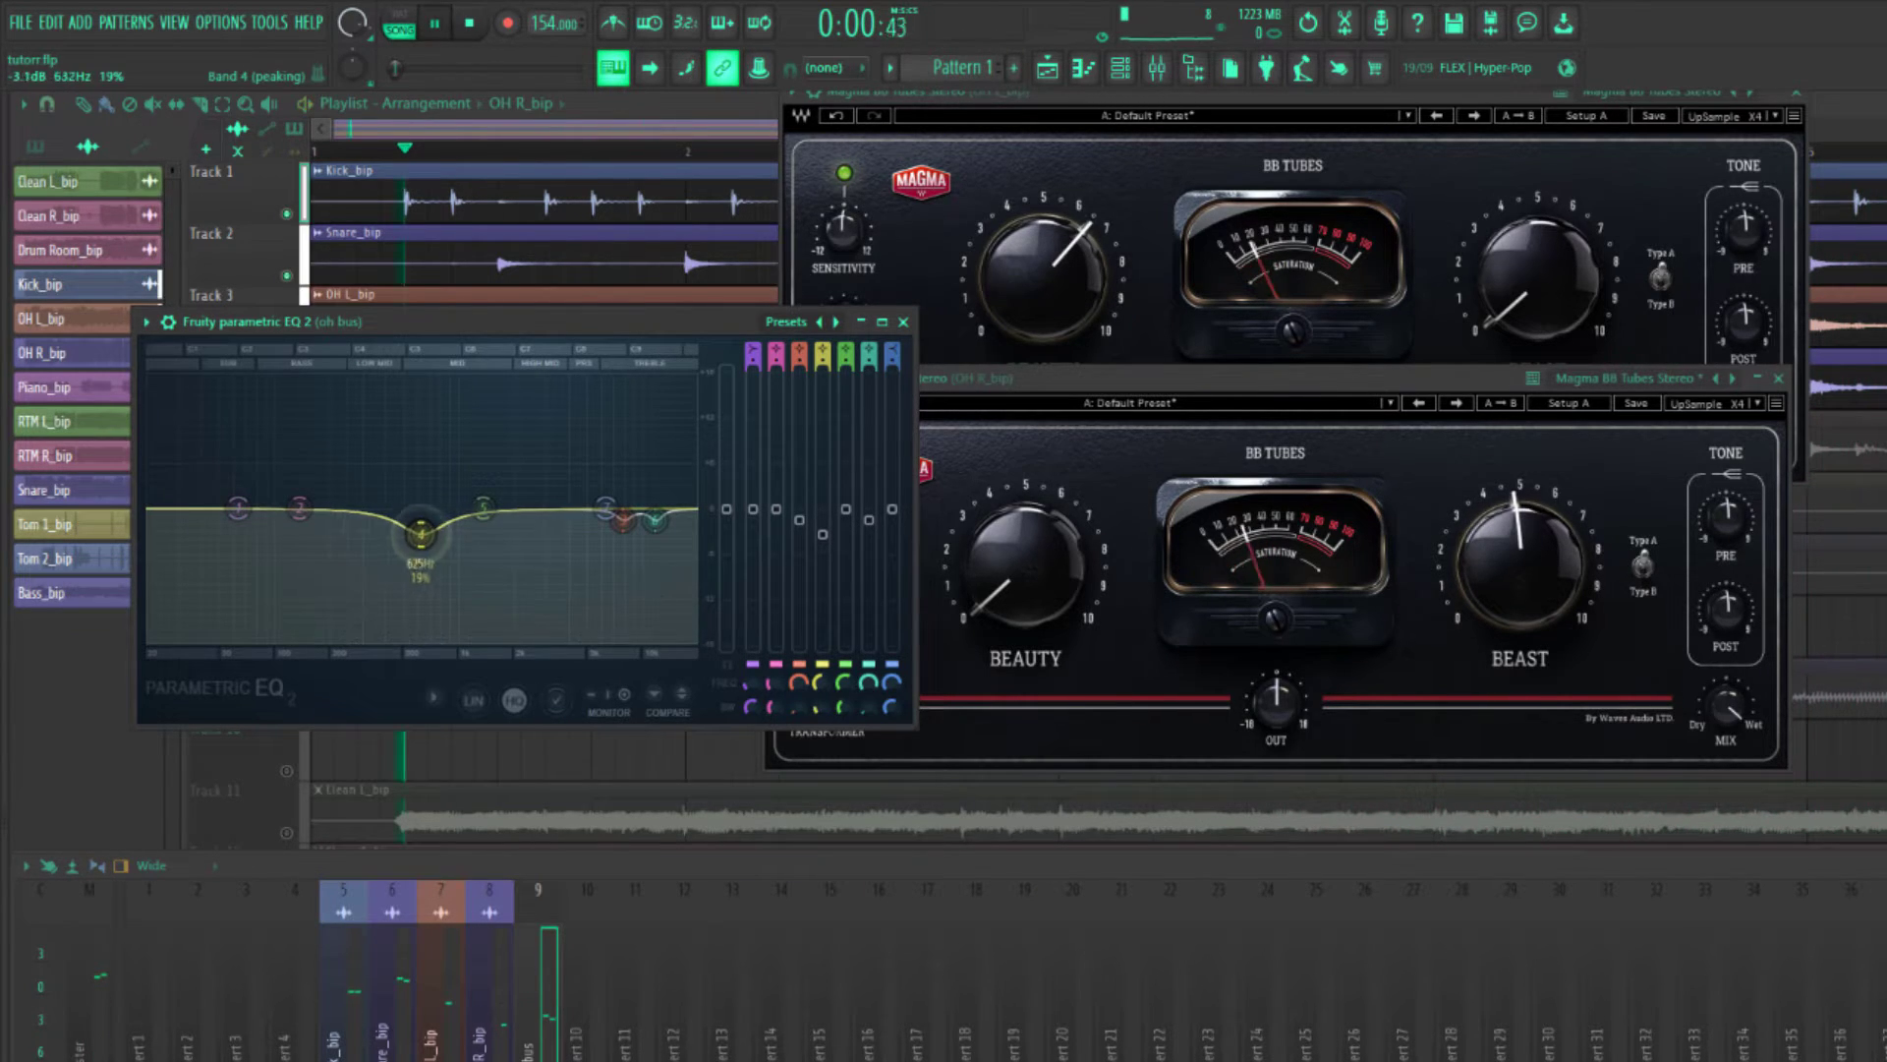
pyautogui.moveTo(420, 533); pyautogui.dragTo(423, 530)
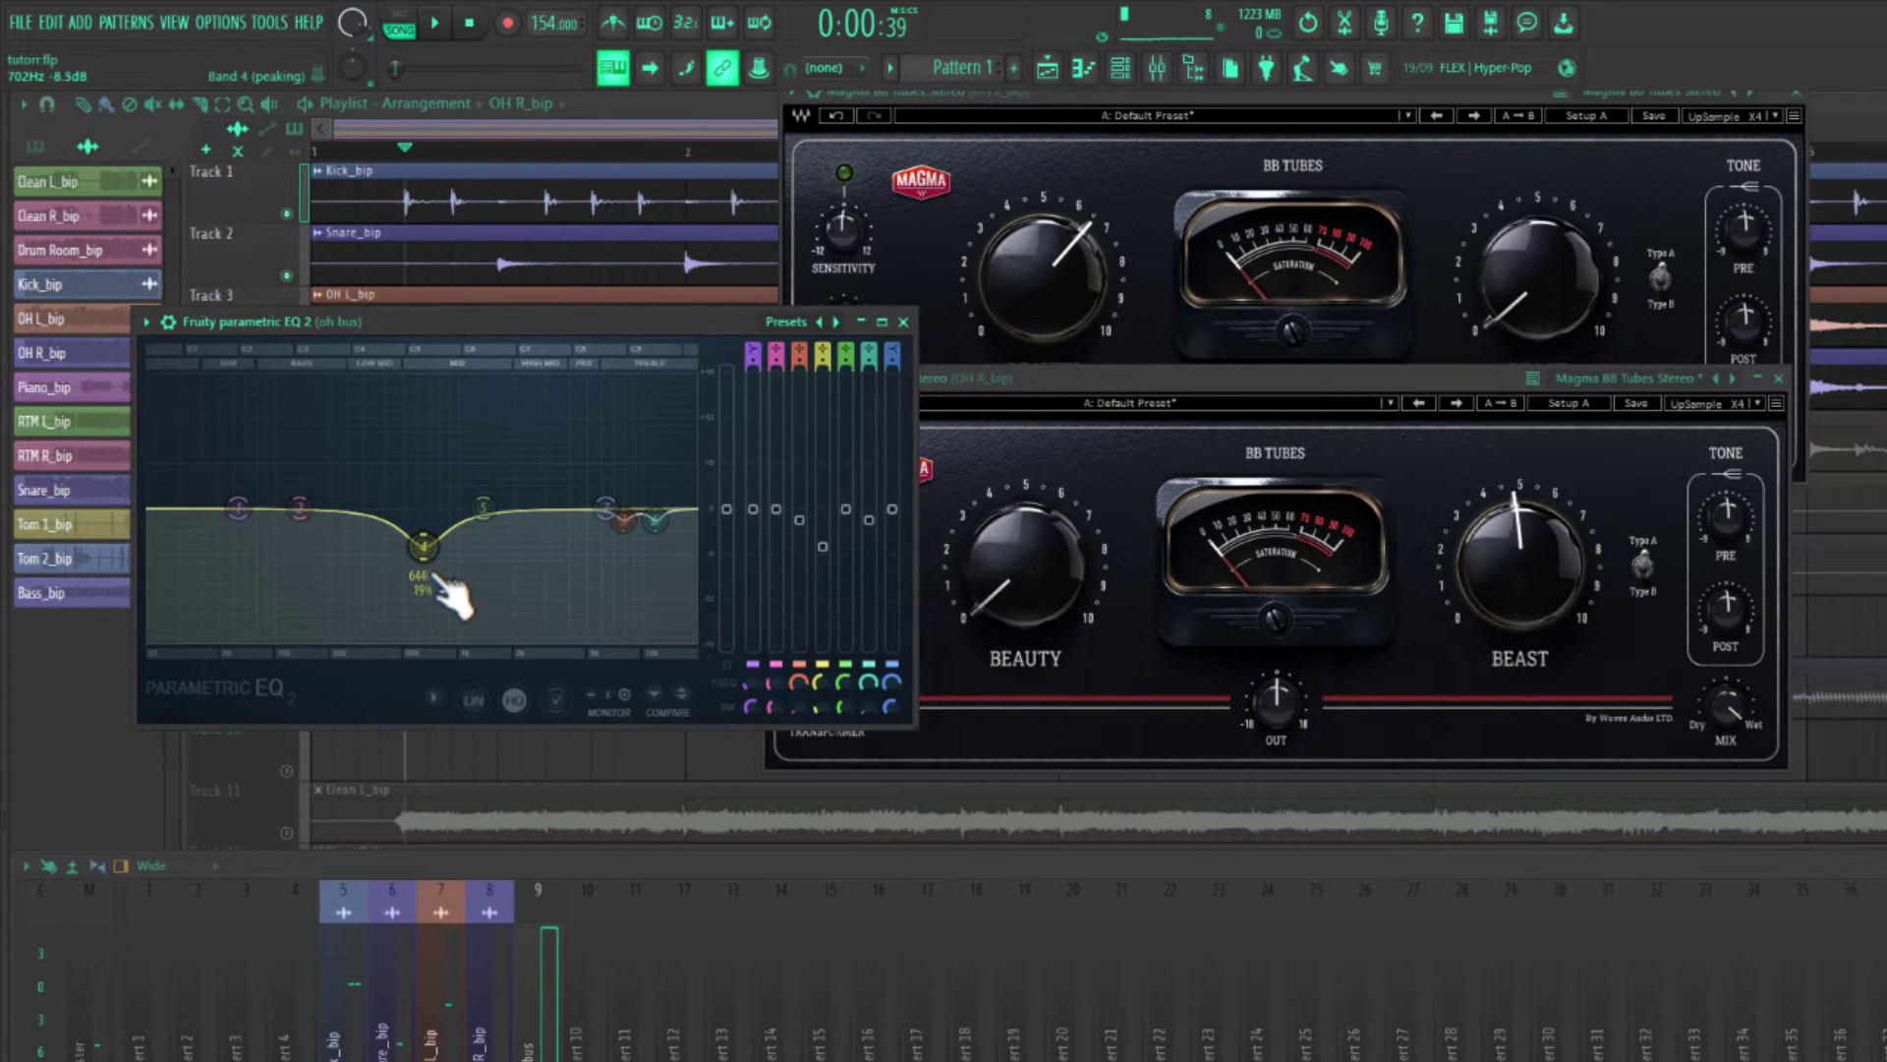
pyautogui.press('space')
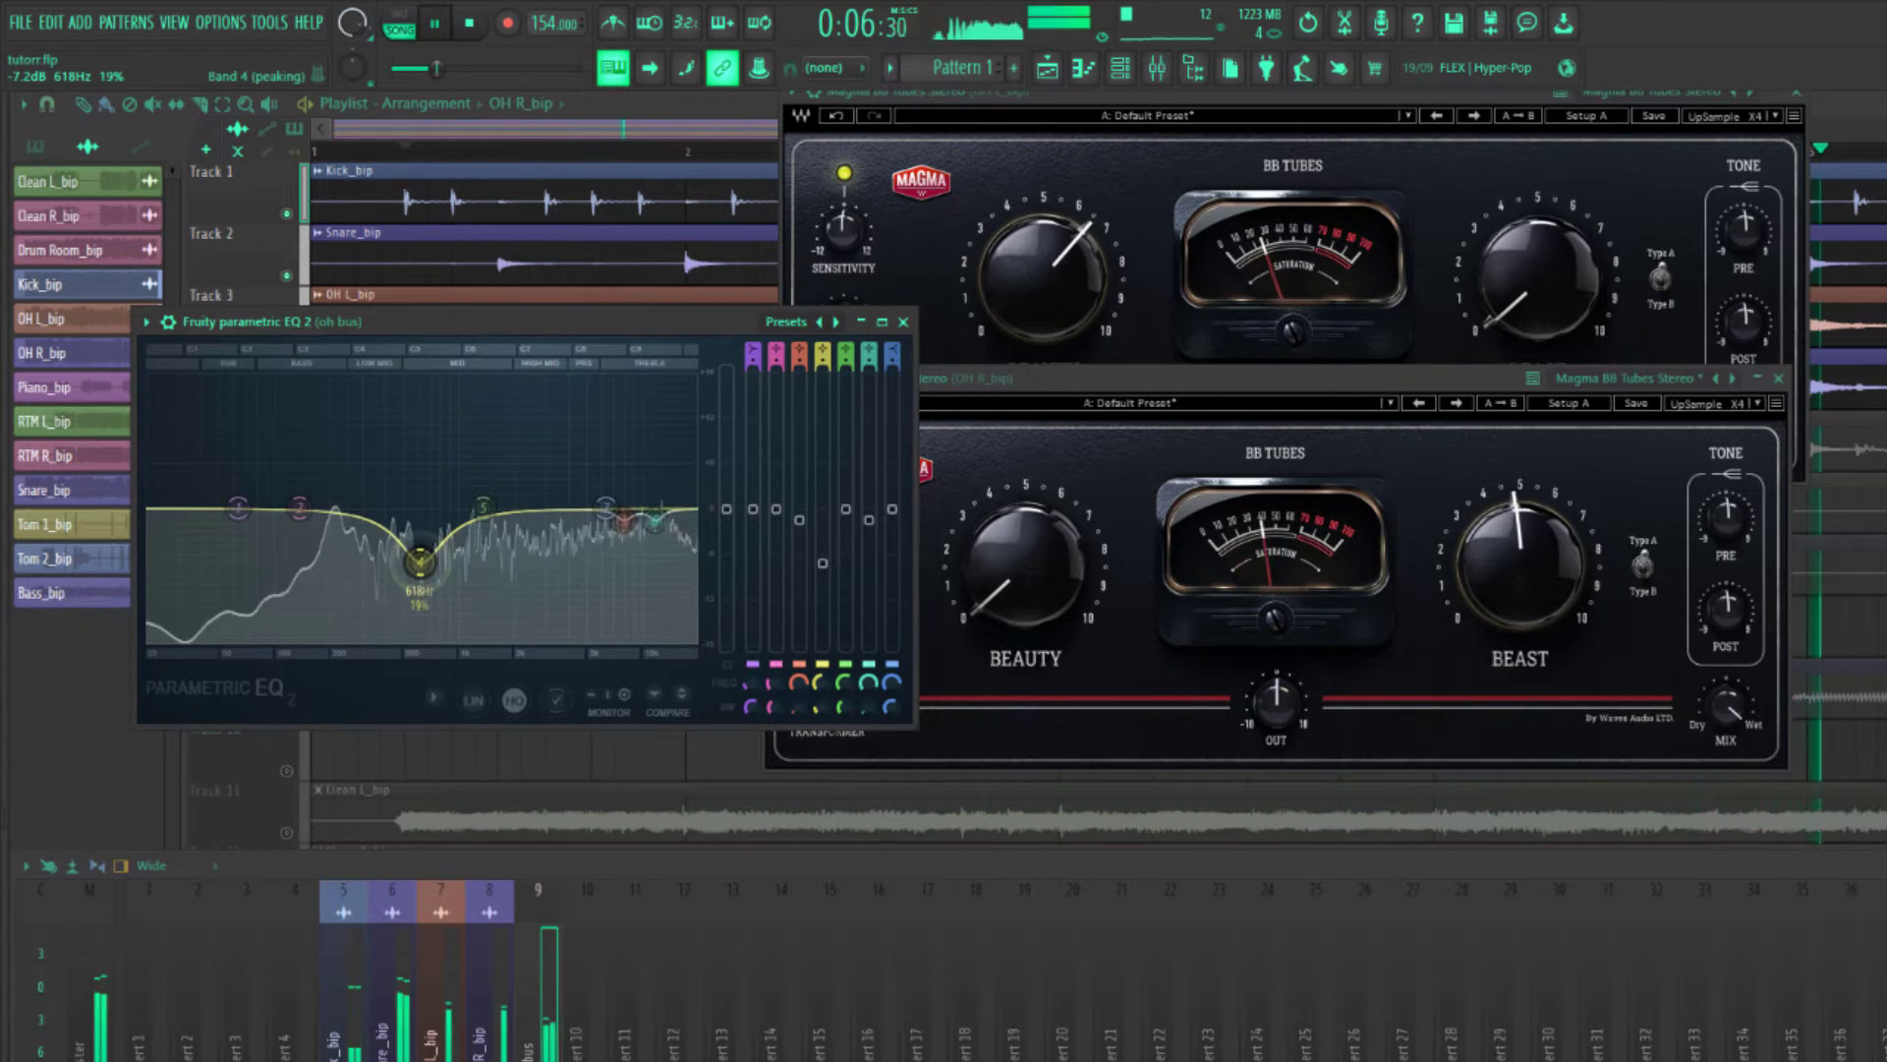
pyautogui.press('space')
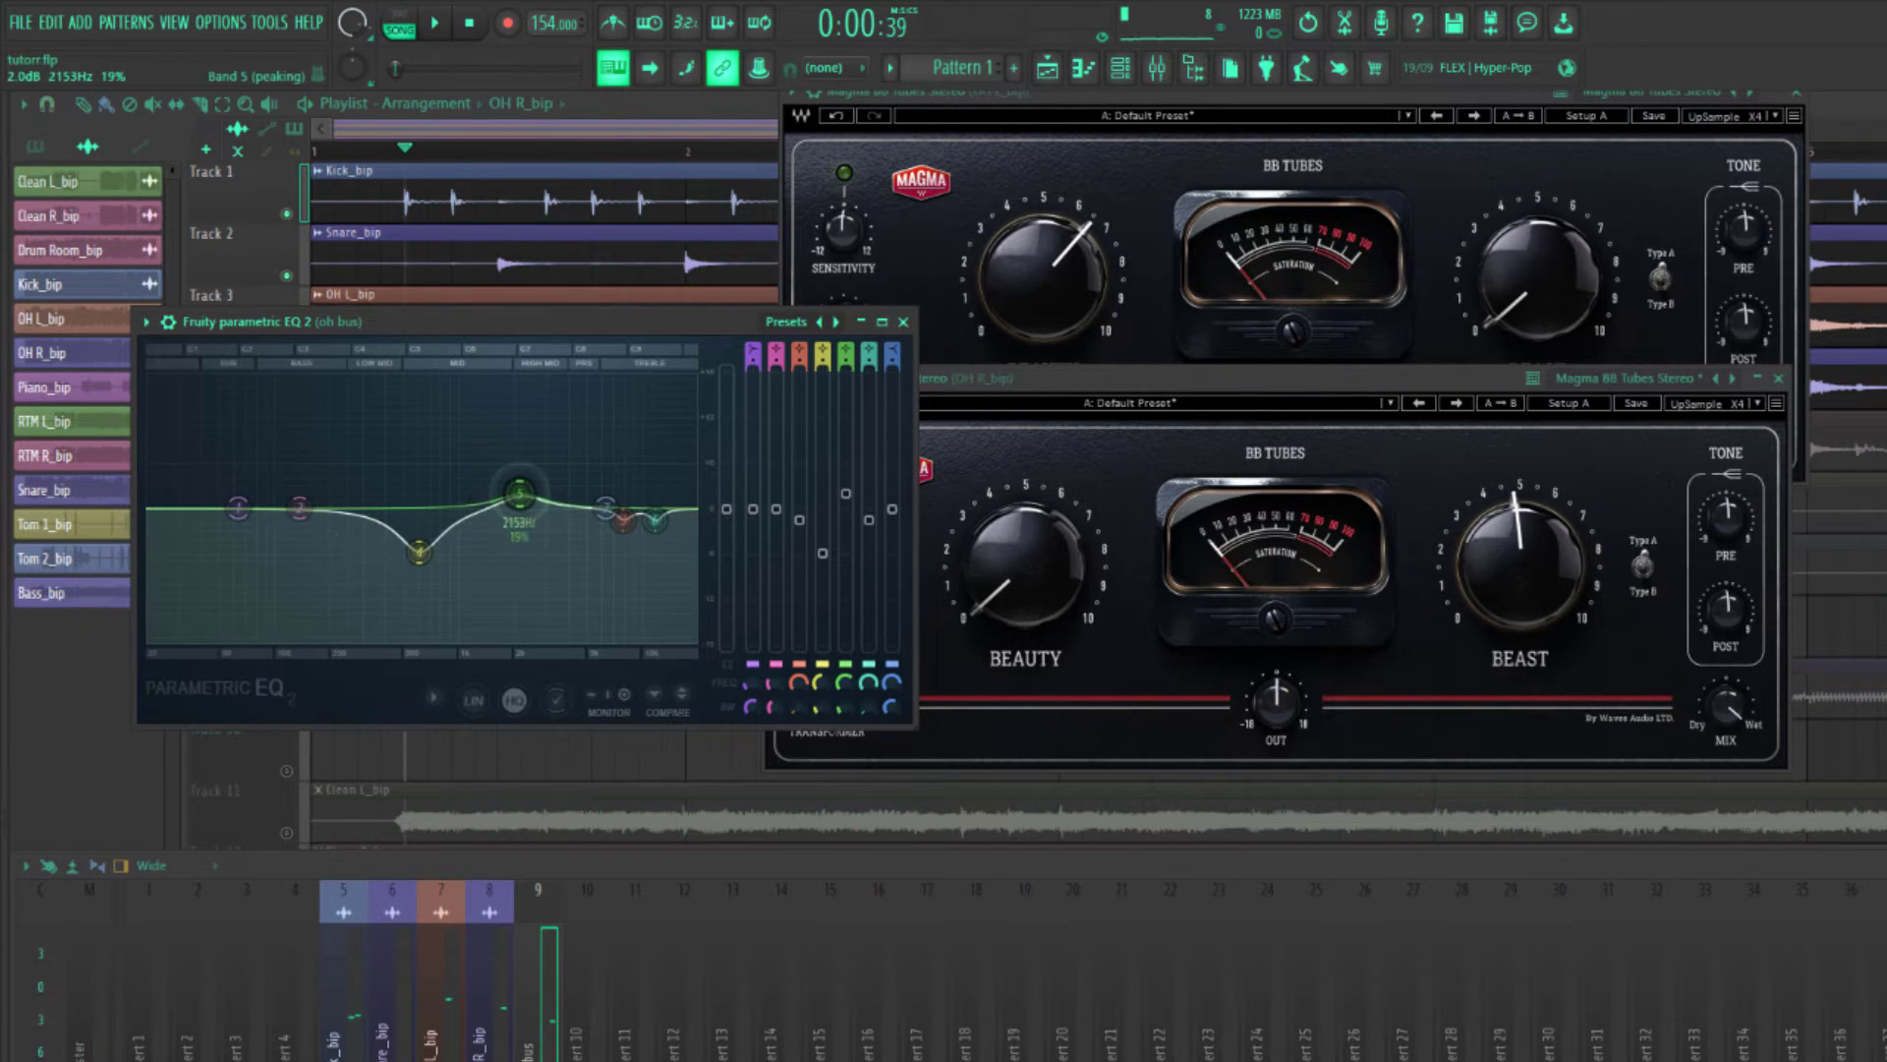
# Boost the overheads moderately around 2.2 kHz with band 5, auditioning a stronger boost before easing it back.
pyautogui.press('space')
pyautogui.moveTo(490, 478); pyautogui.dragTo(500, 470)
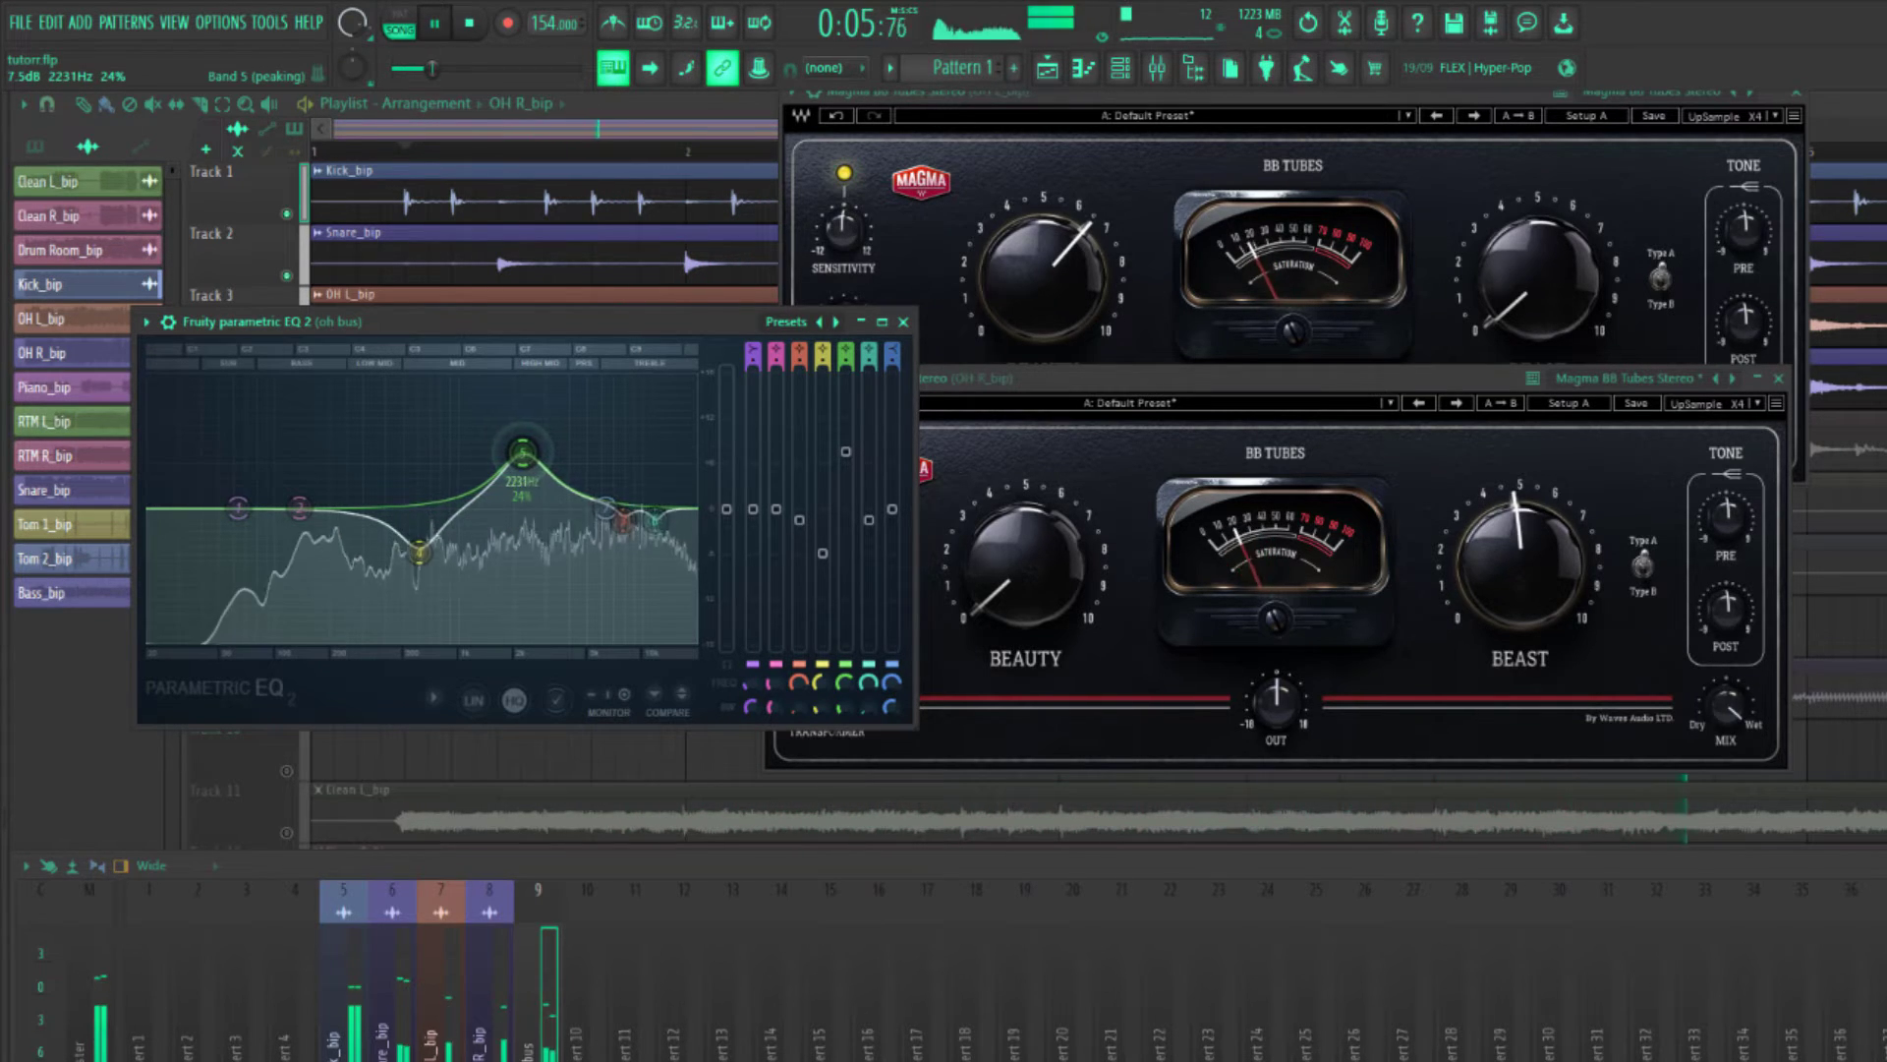
pyautogui.moveTo(520, 452)
pyautogui.mouseDown()
pyautogui.moveTo(542, 431)
pyautogui.moveTo(527, 482)
pyautogui.mouseUp()
pyautogui.press('space')
pyautogui.press('space')
pyautogui.press('space')
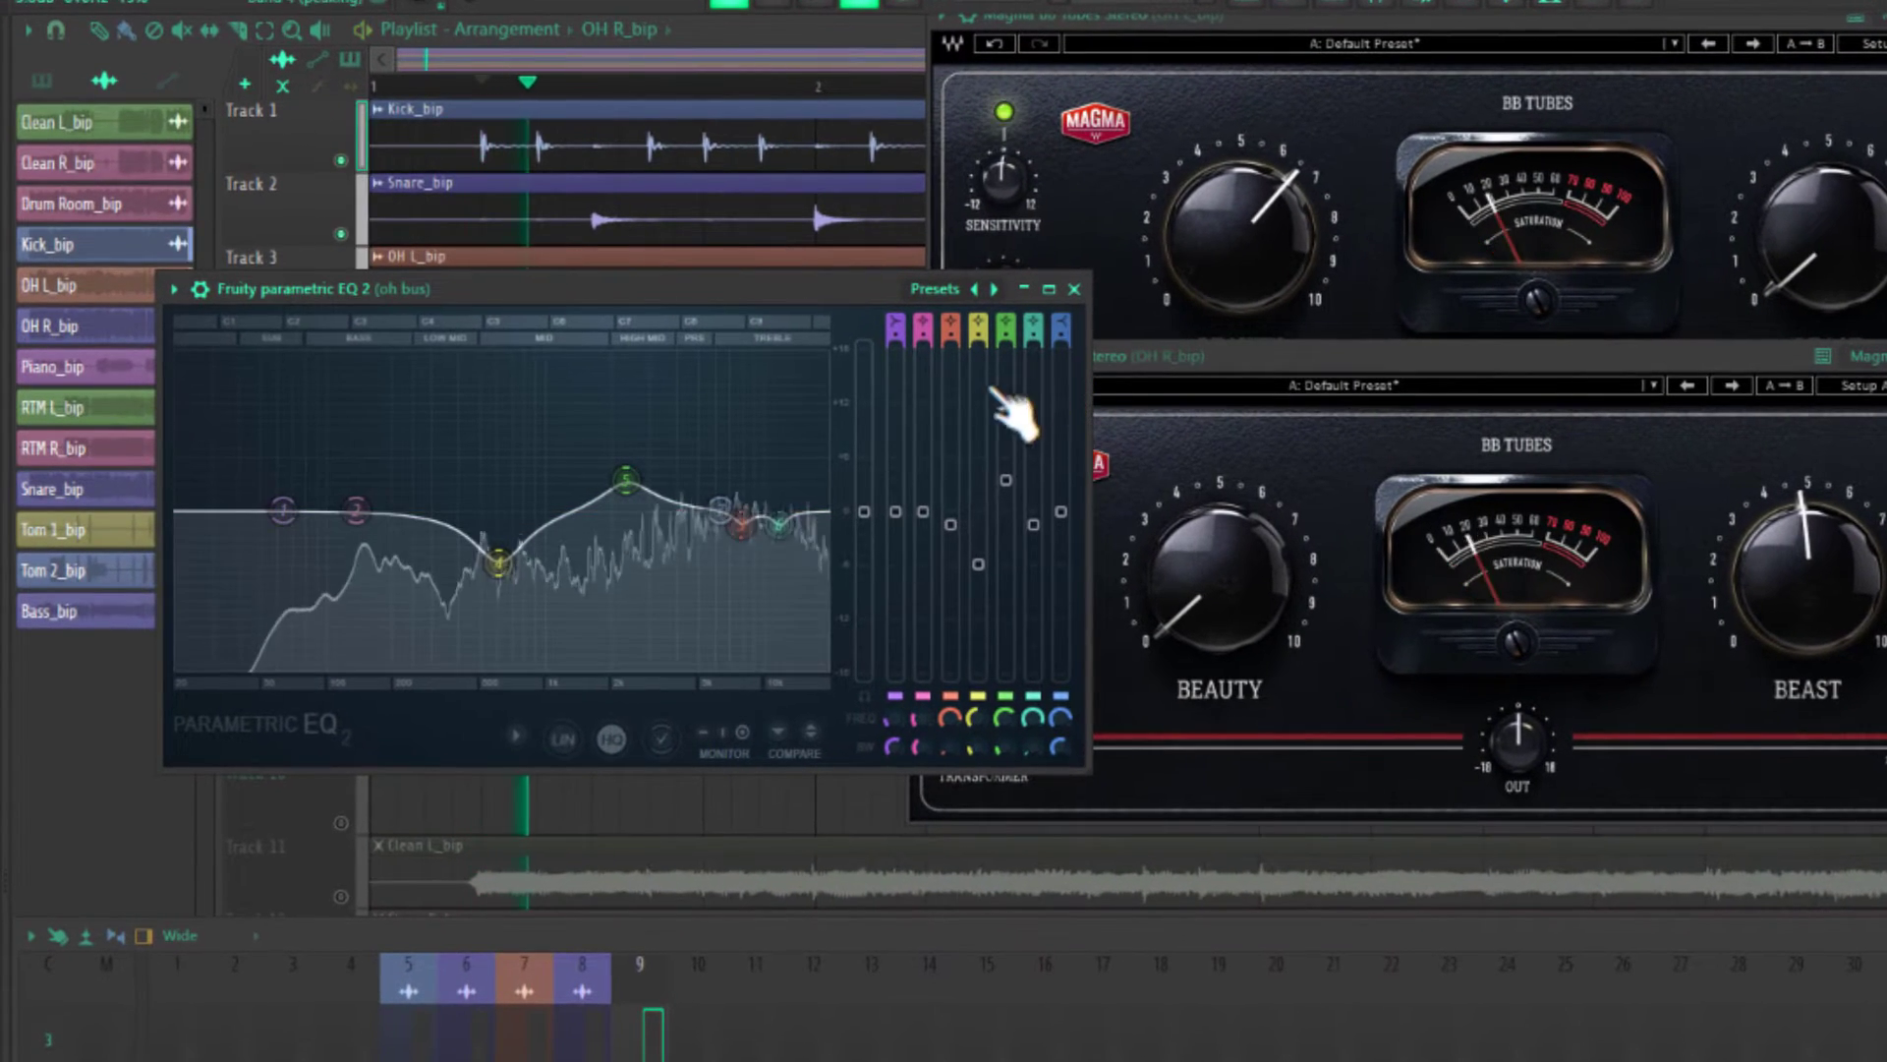
# Switch band 1 of the oh bus EQ to a low cut and adjust its cutoff during playback.
pyautogui.press('space')
pyautogui.moveTo(895, 321); pyautogui.dragTo(896, 336)
pyautogui.press('space')
pyautogui.moveTo(283, 510); pyautogui.dragTo(277, 510)
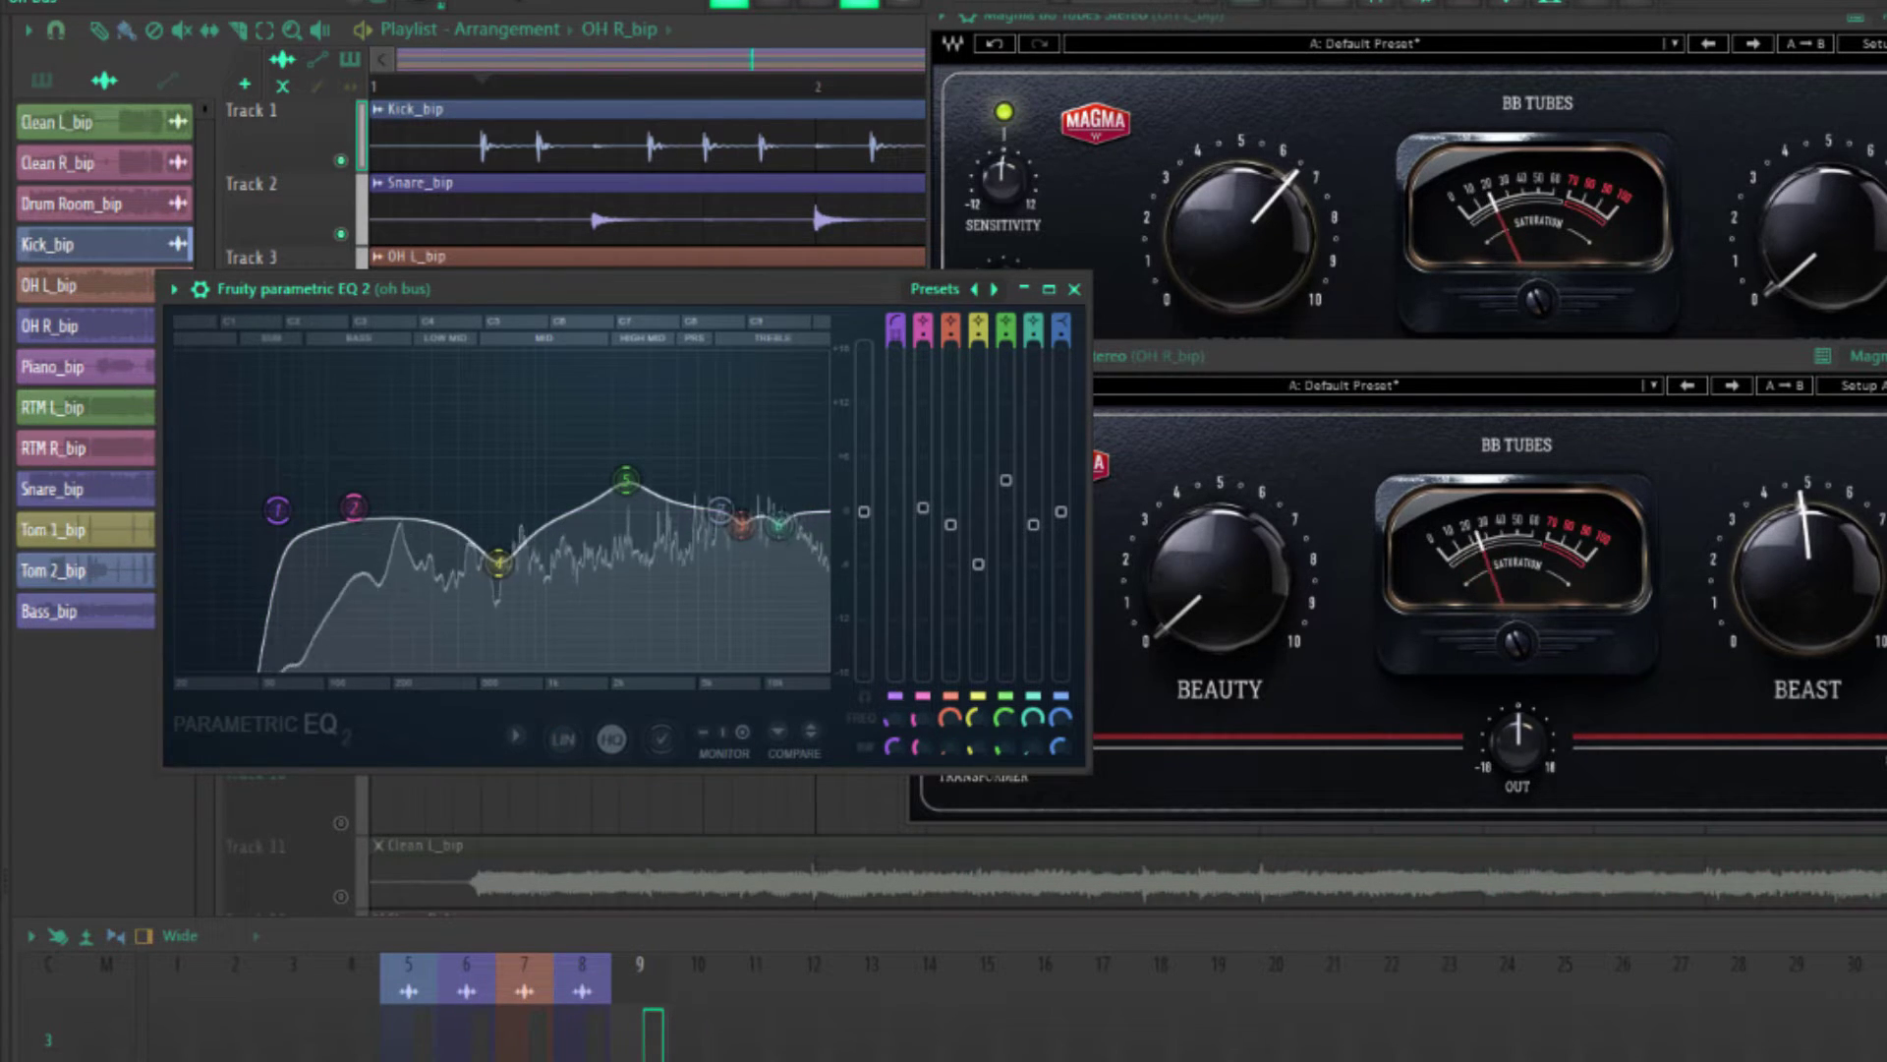
# Add CLA-76 Stereo to oh bus after the EQ and raise its input to about 24.
pyautogui.click(1715, 643)
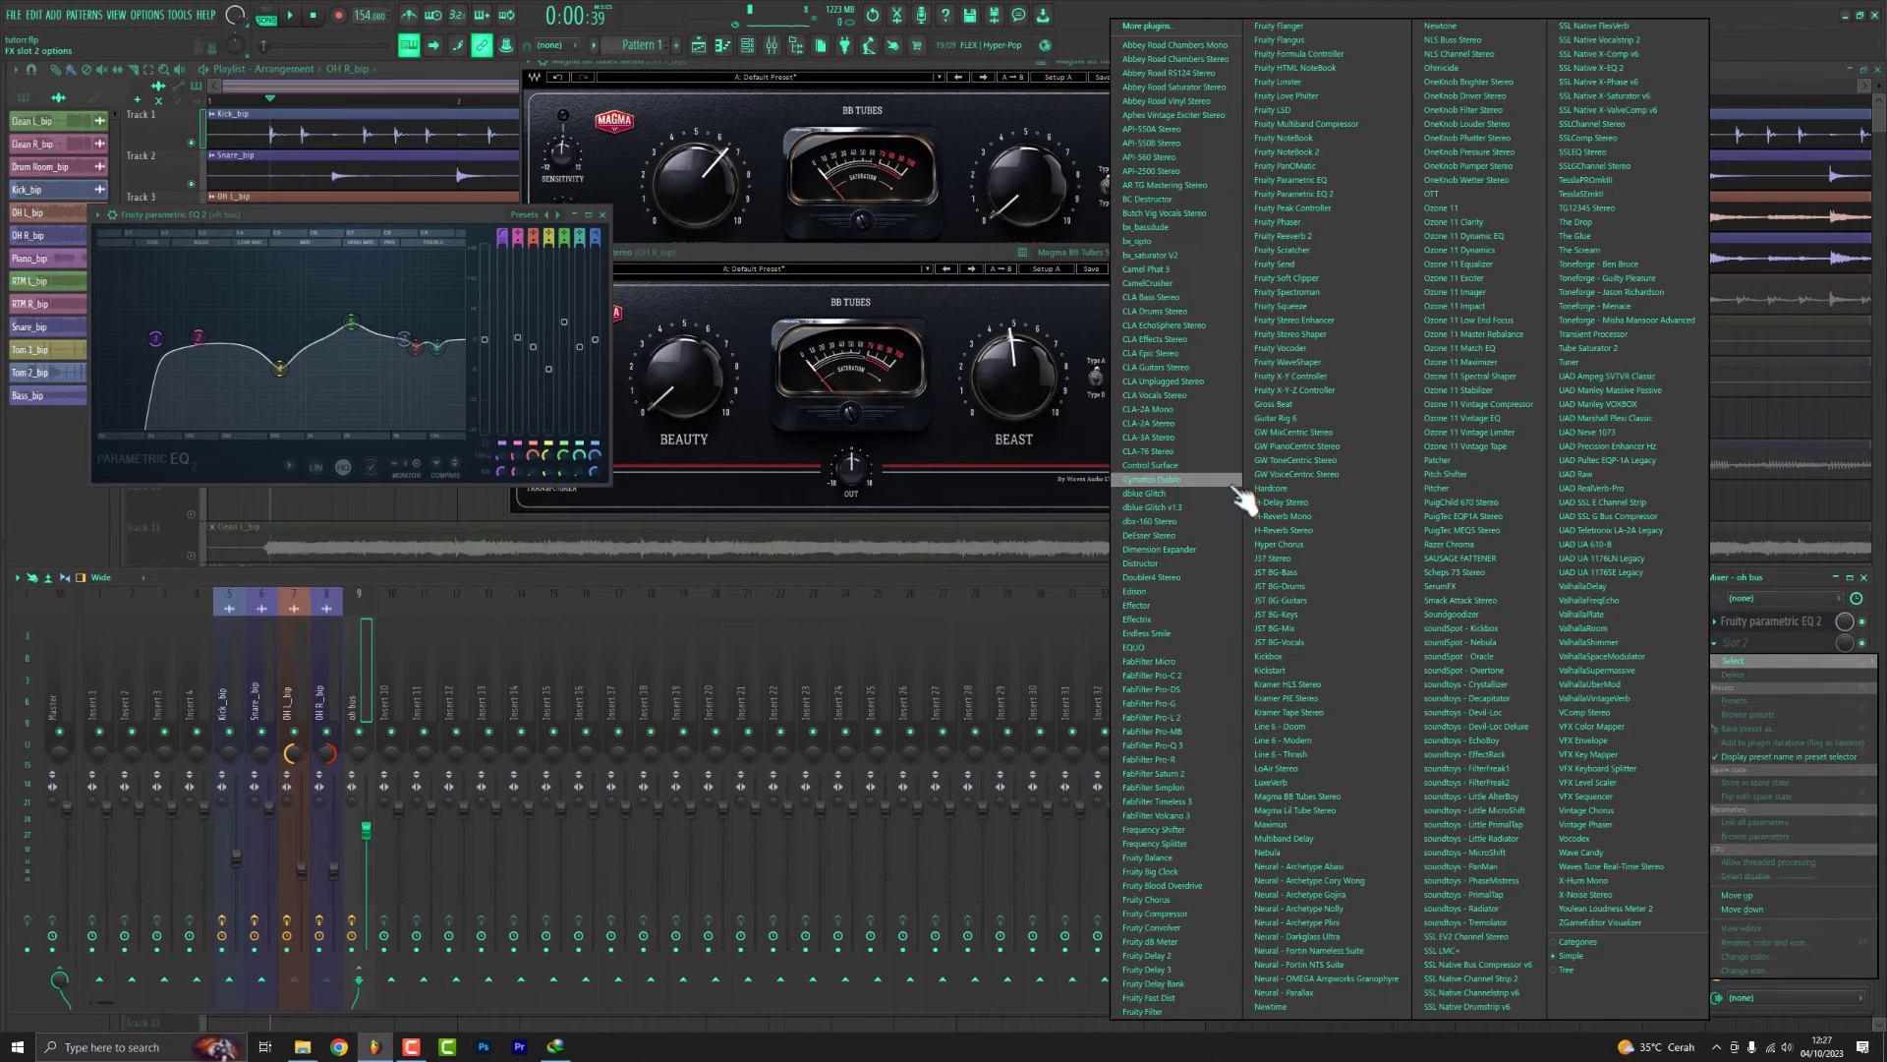
pyautogui.click(1203, 437)
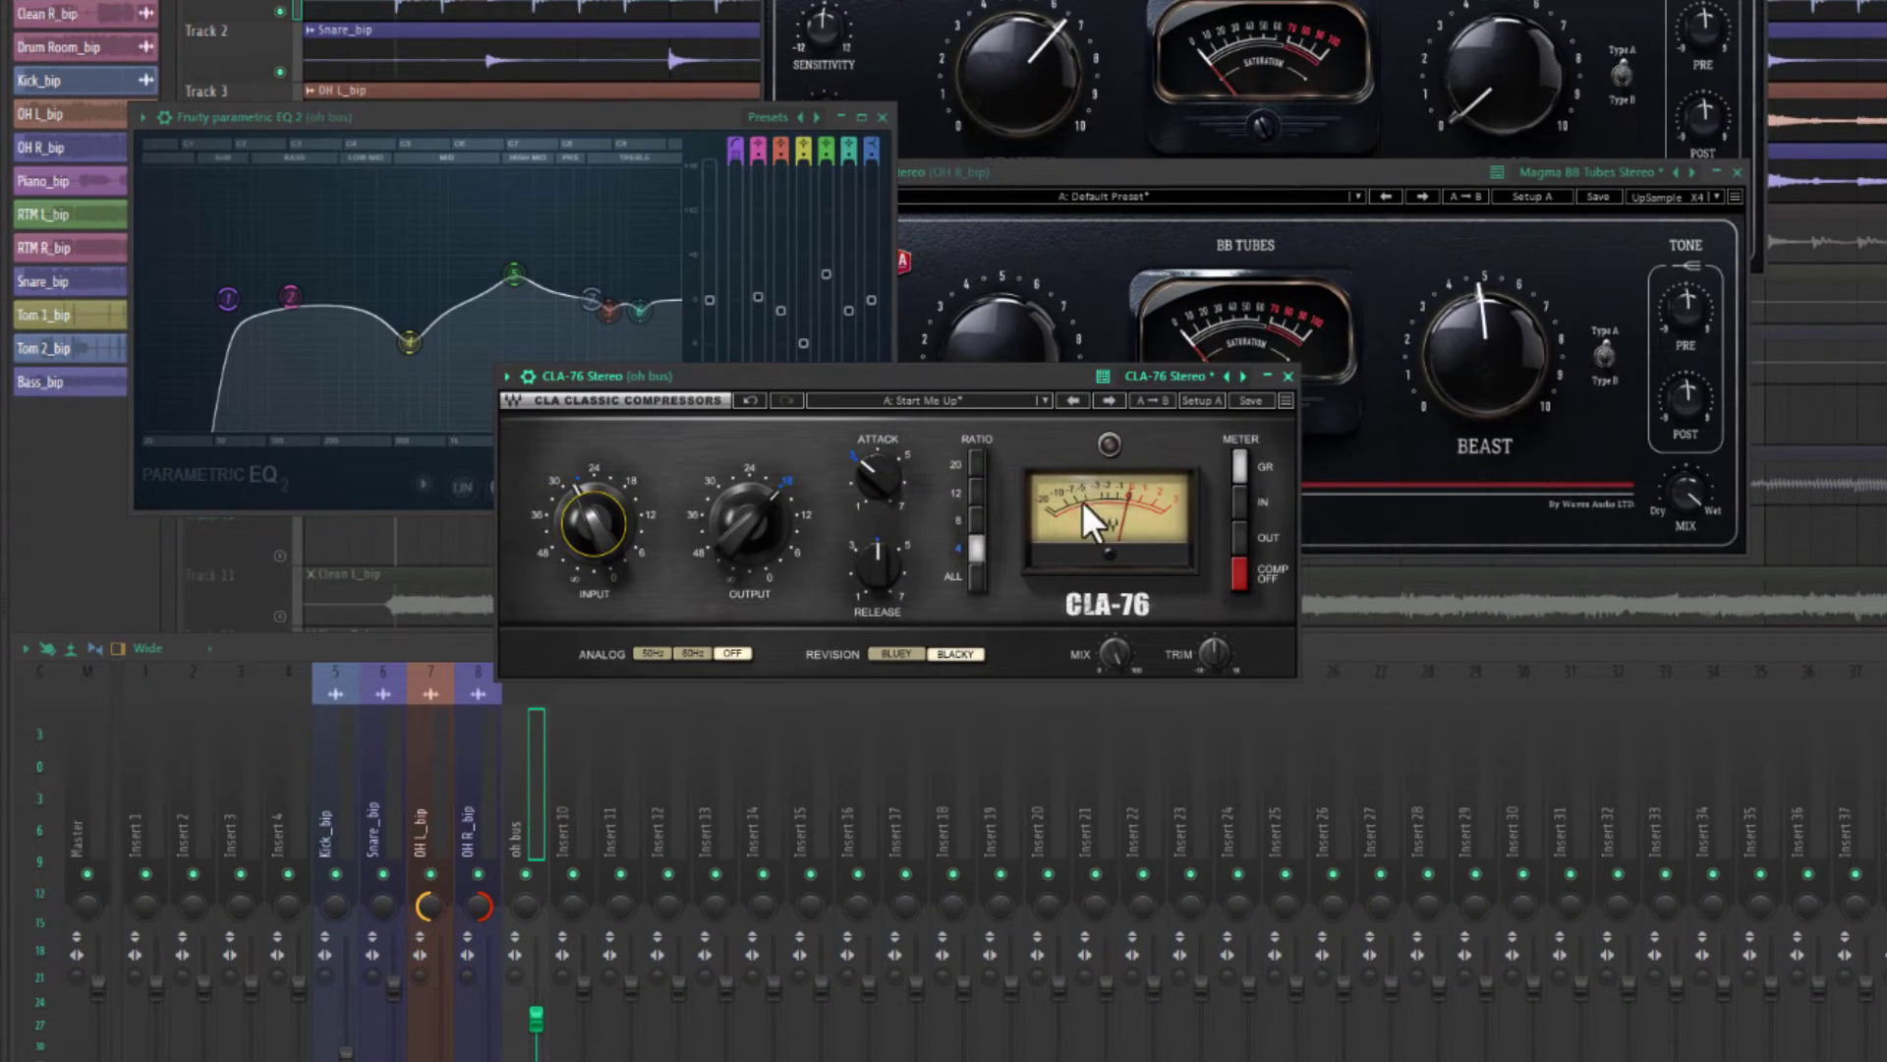
pyautogui.press('space')
pyautogui.moveTo(615, 534)
pyautogui.mouseDown()
pyautogui.moveTo(616, 519)
pyautogui.moveTo(607, 540)
pyautogui.mouseUp()
pyautogui.press('space')
# Set the CLA-76 attack to 2 and its release to about 5 while auditioning the compression.
pyautogui.moveTo(878, 478); pyautogui.dragTo(878, 478)
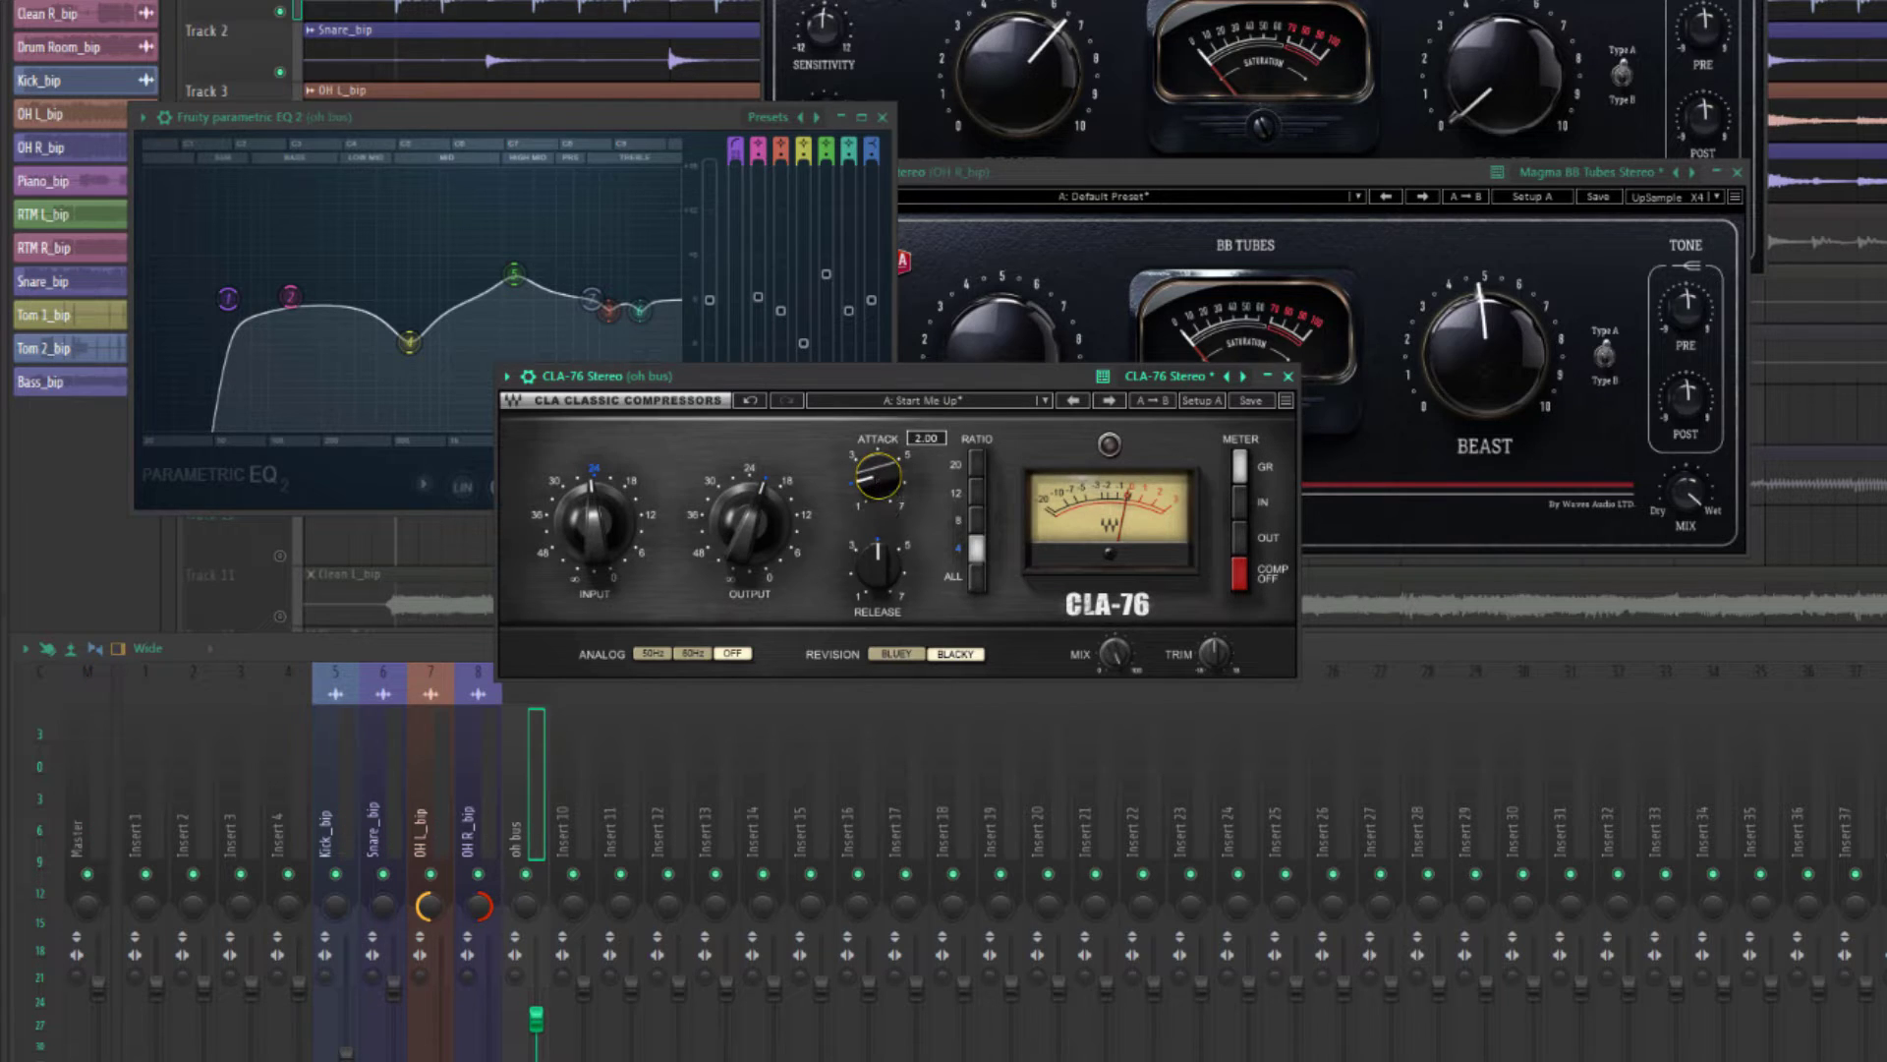
pyautogui.press('space')
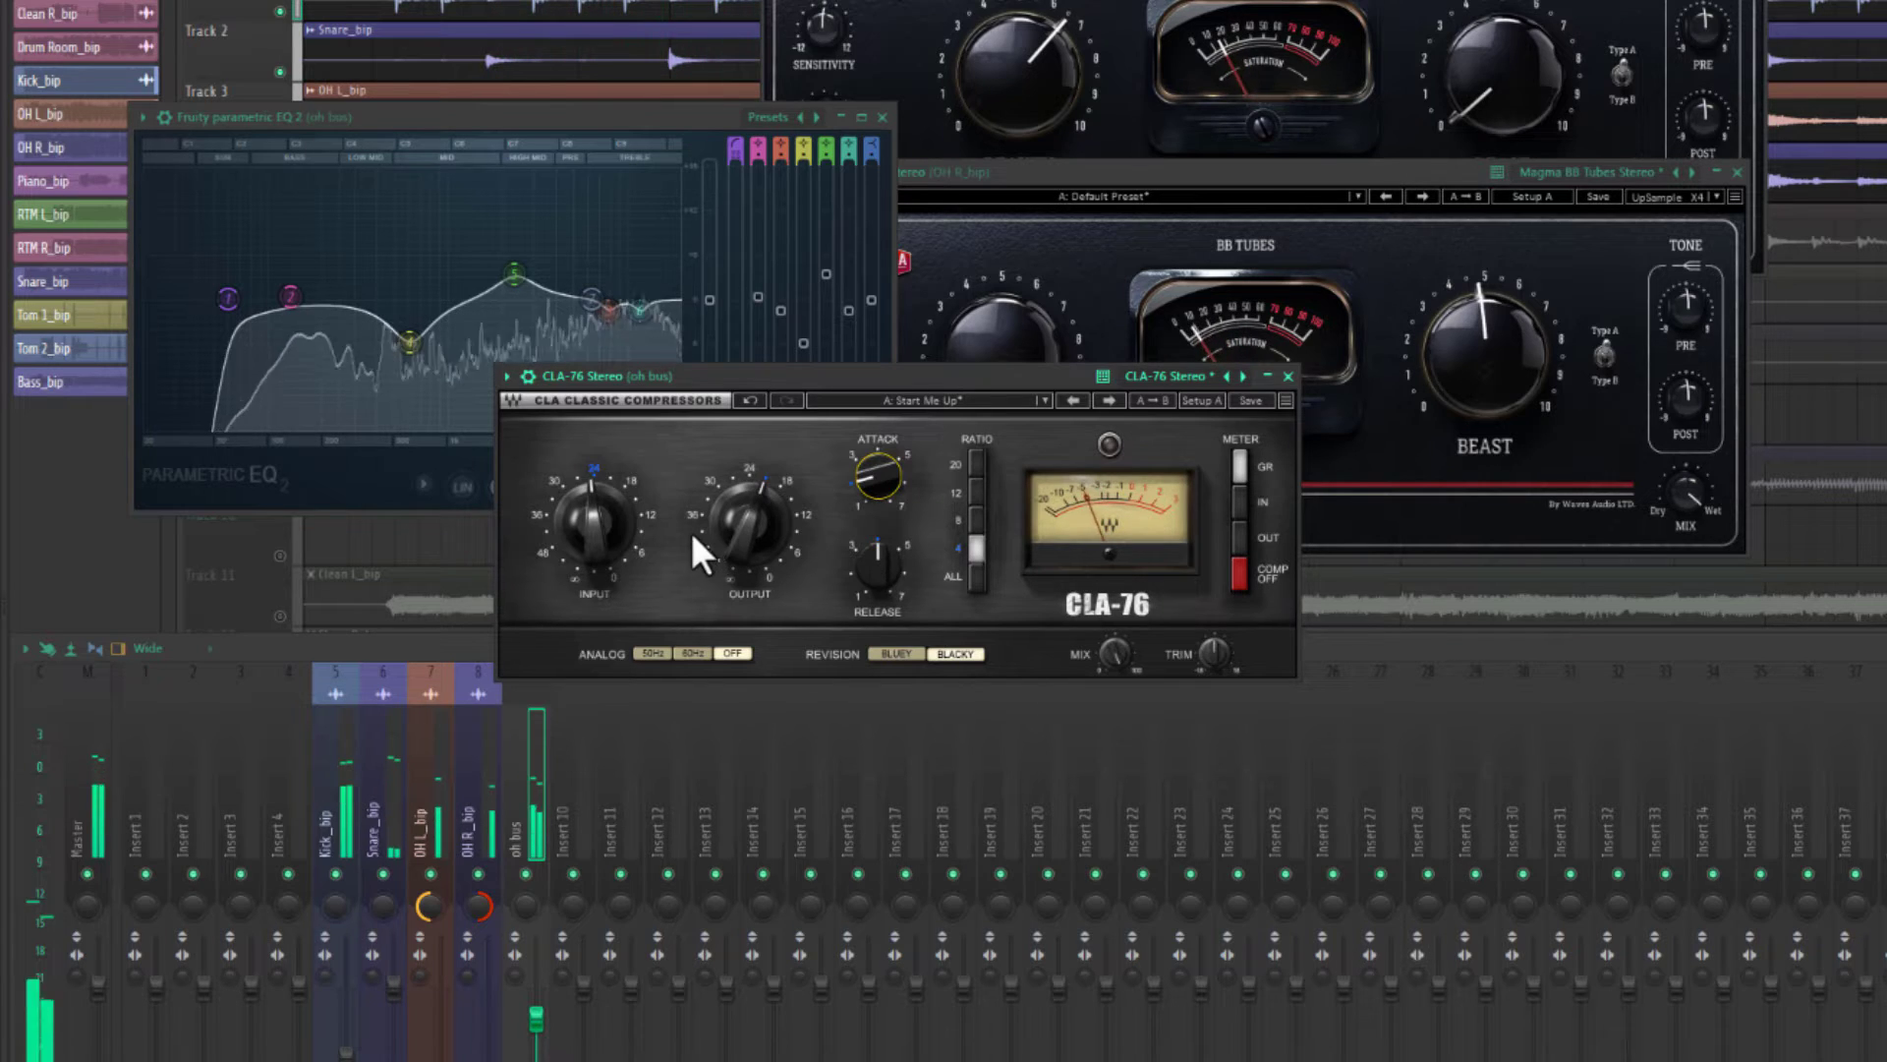
pyautogui.press('space')
pyautogui.moveTo(871, 563); pyautogui.dragTo(870, 550)
pyautogui.press('space')
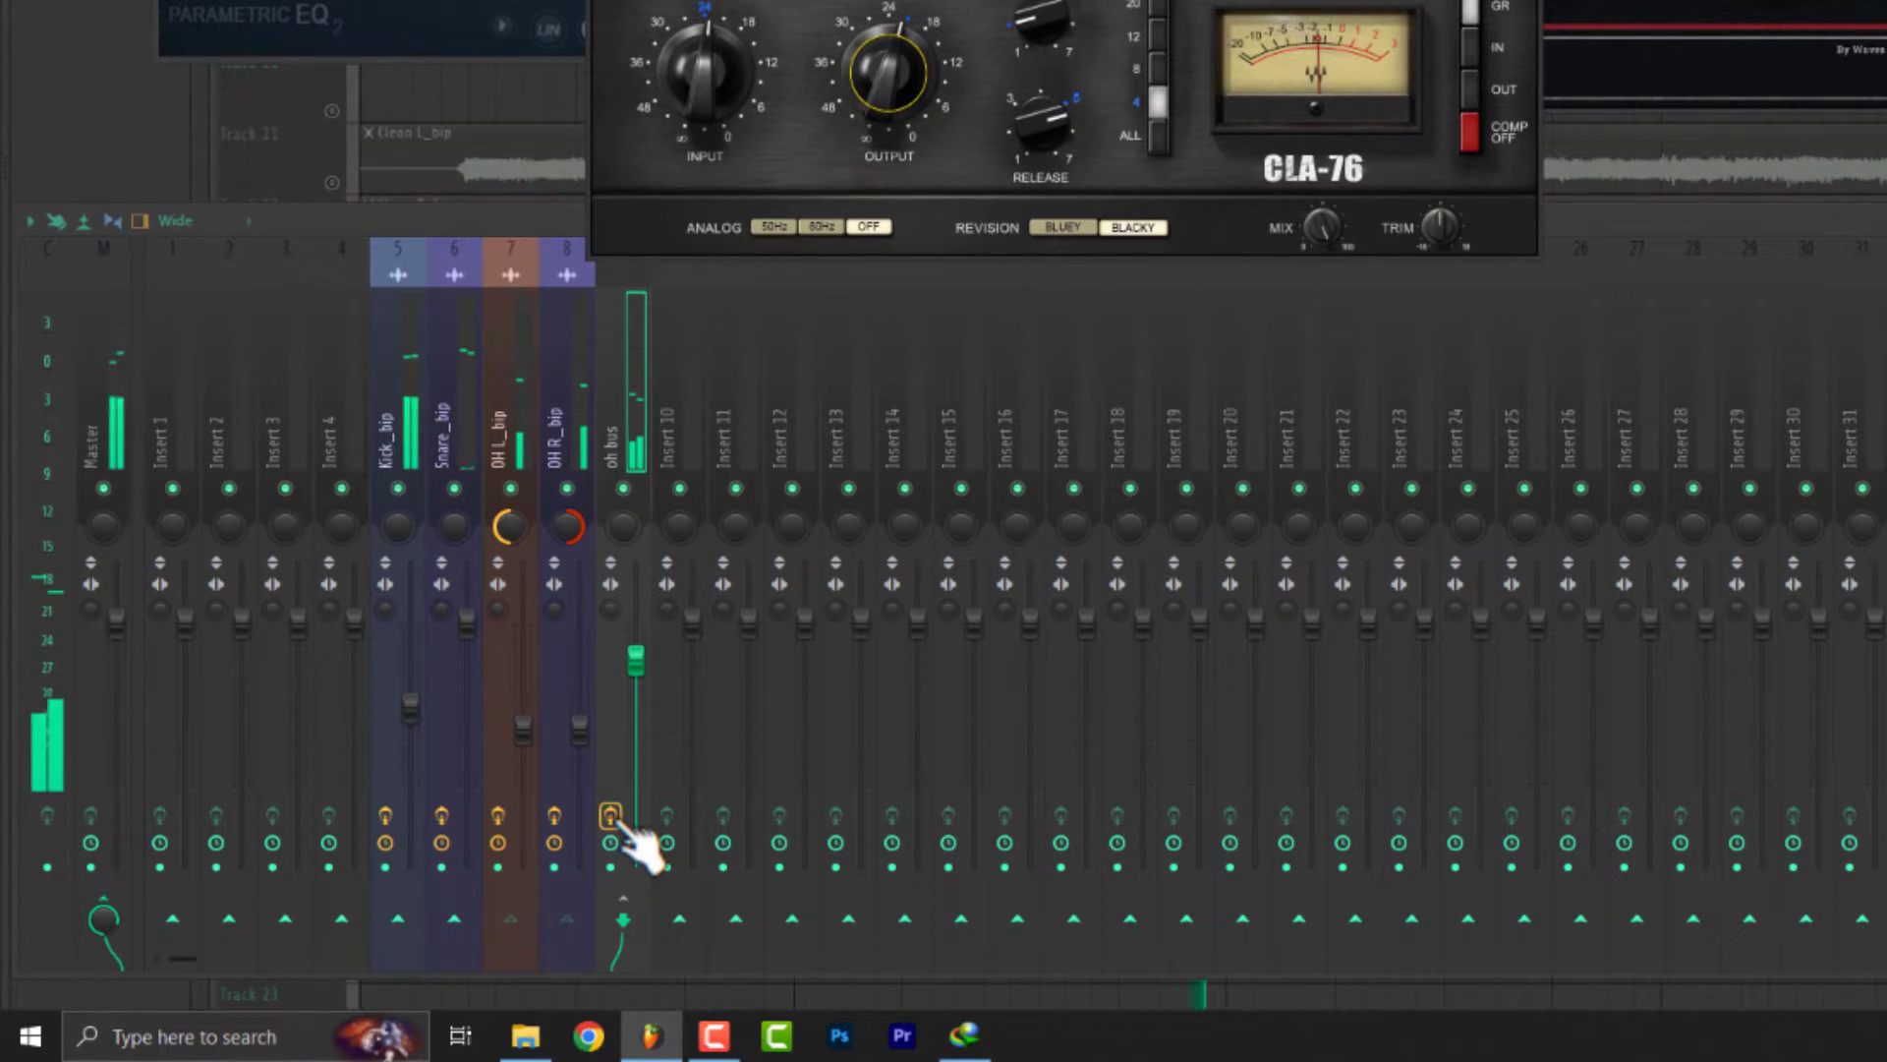
# Compare the oh bus with its effects bypassed and enabled during playback.
pyautogui.click(610, 815)
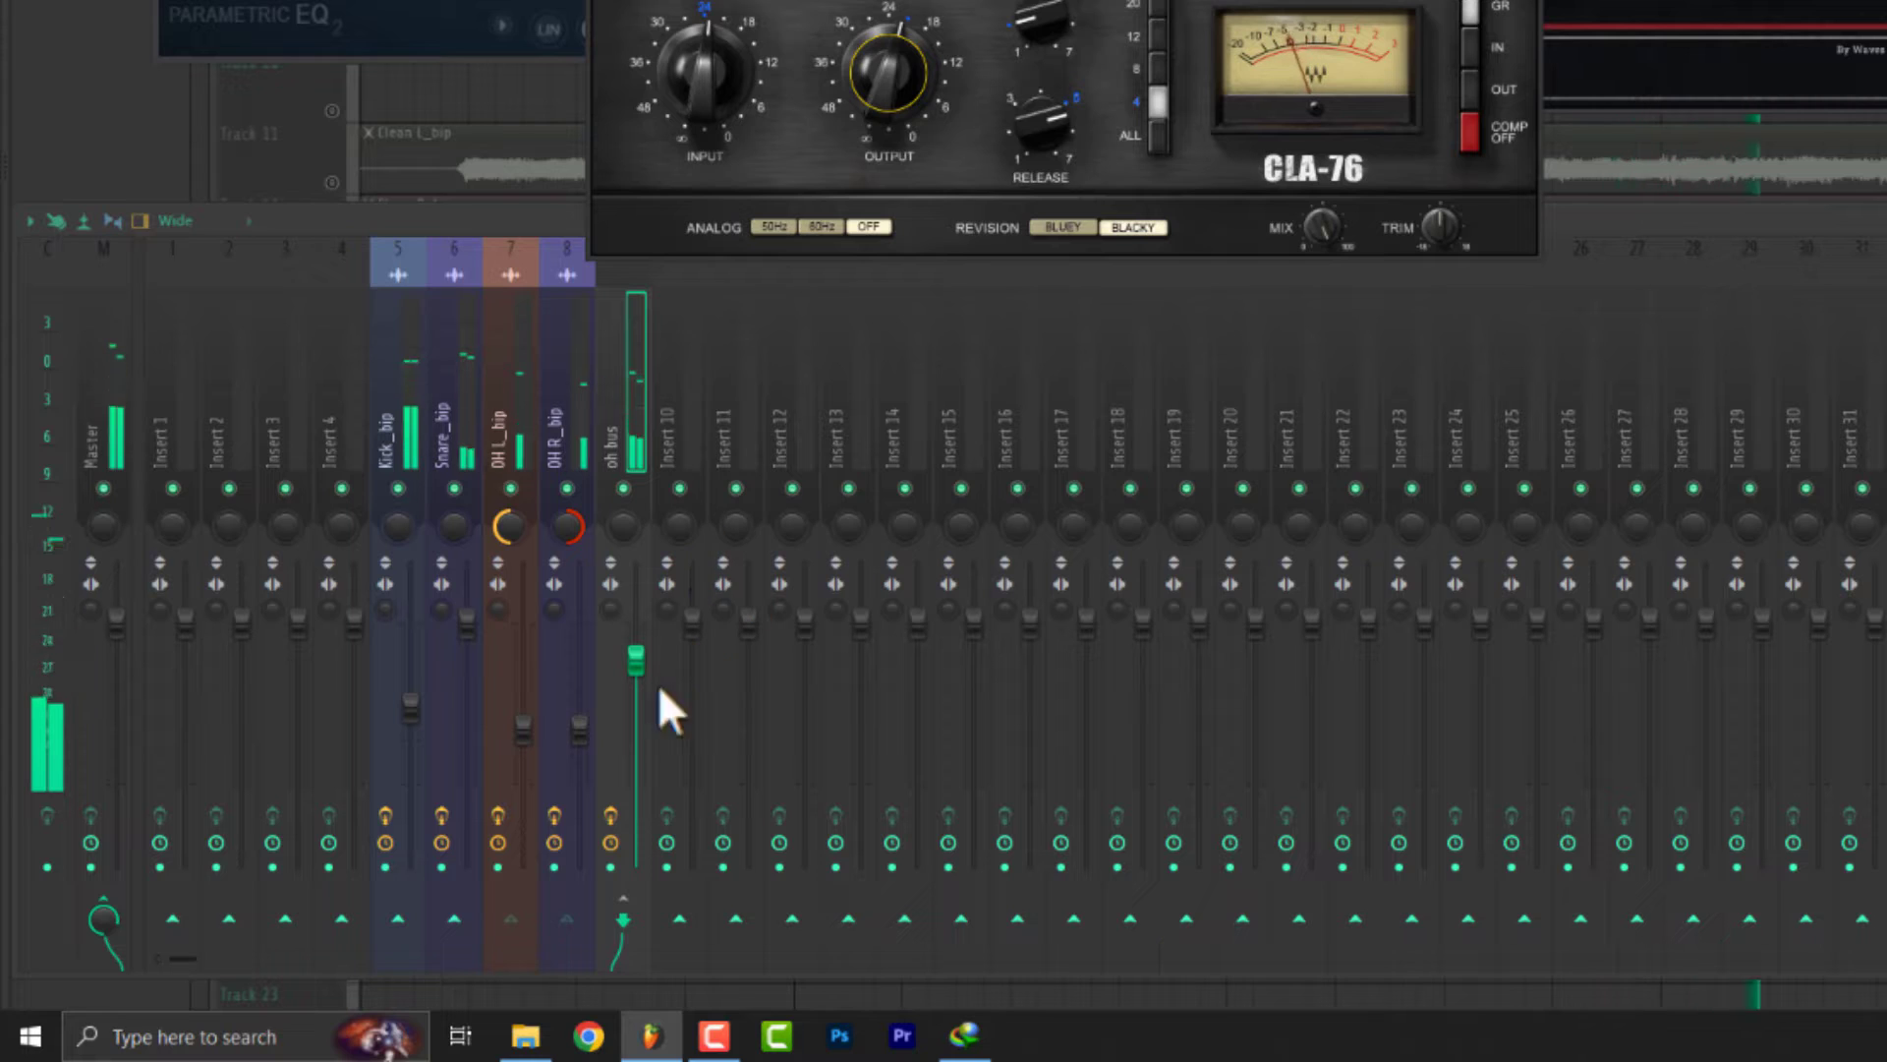
pyautogui.click(610, 814)
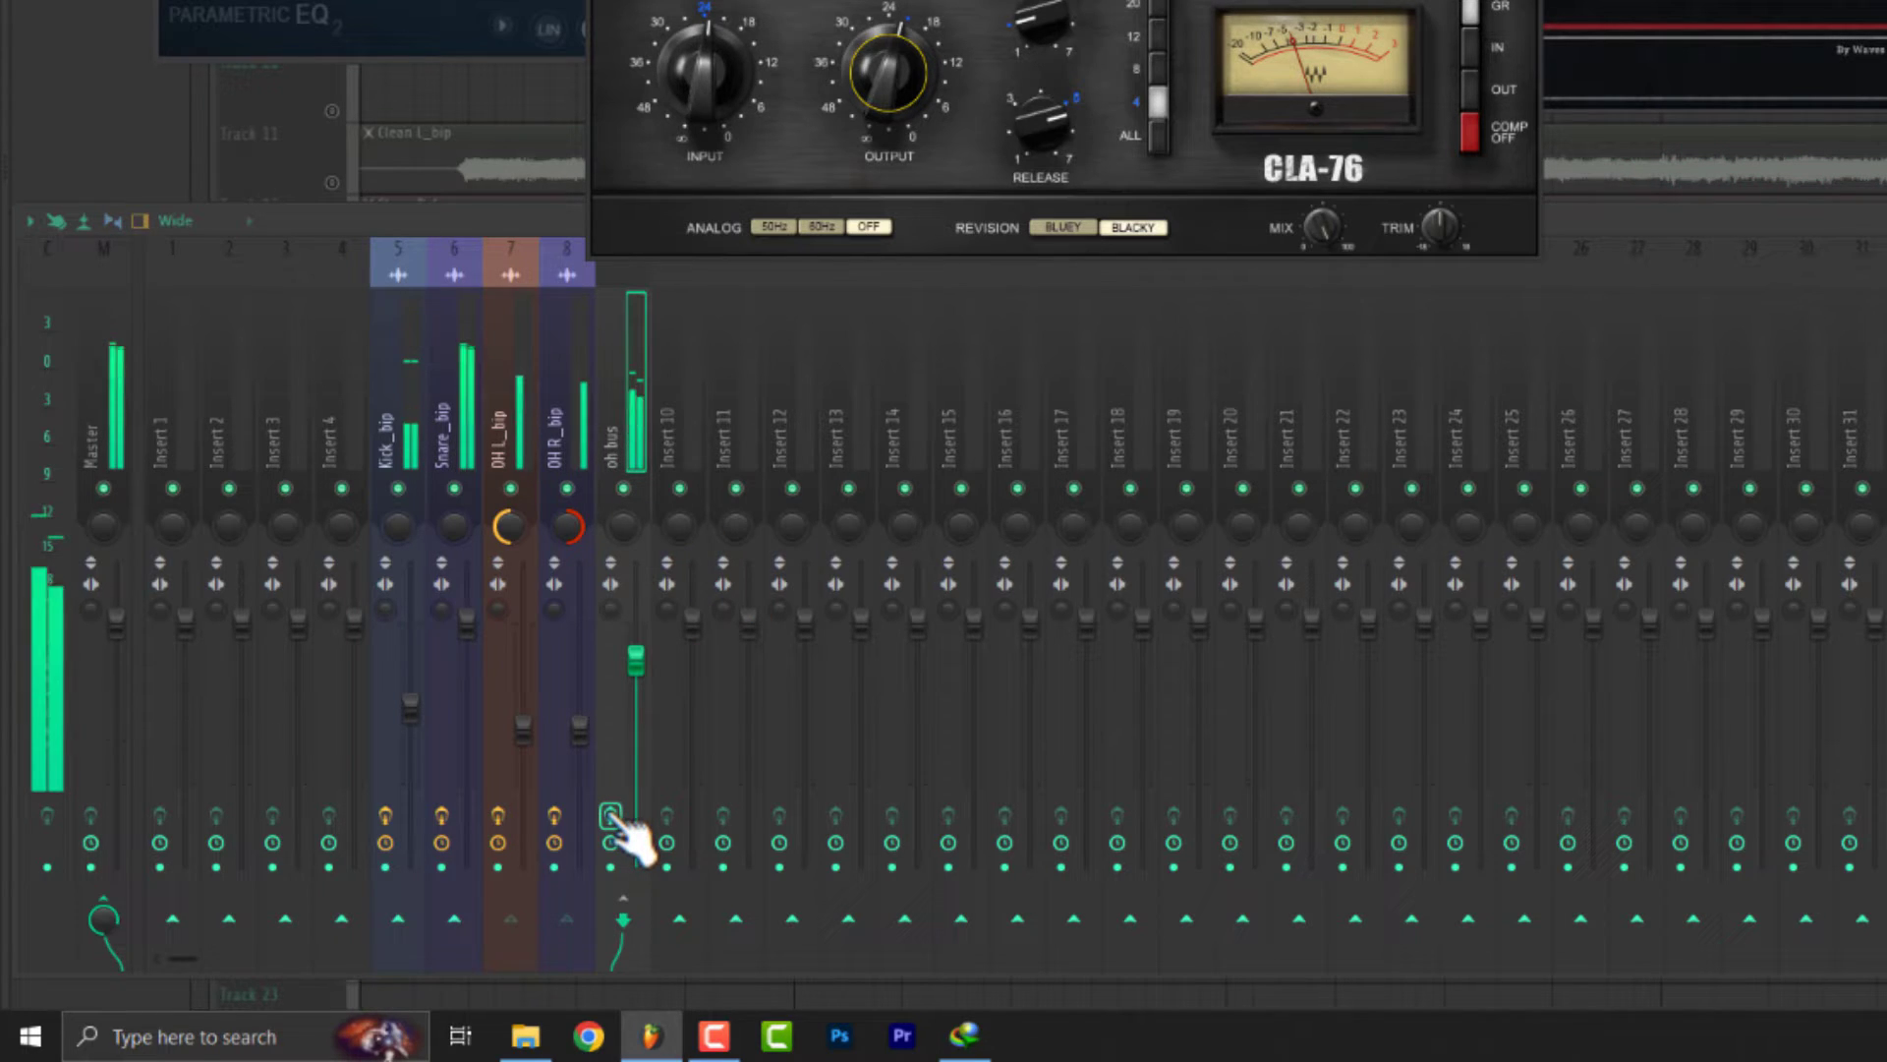
pyautogui.click(610, 815)
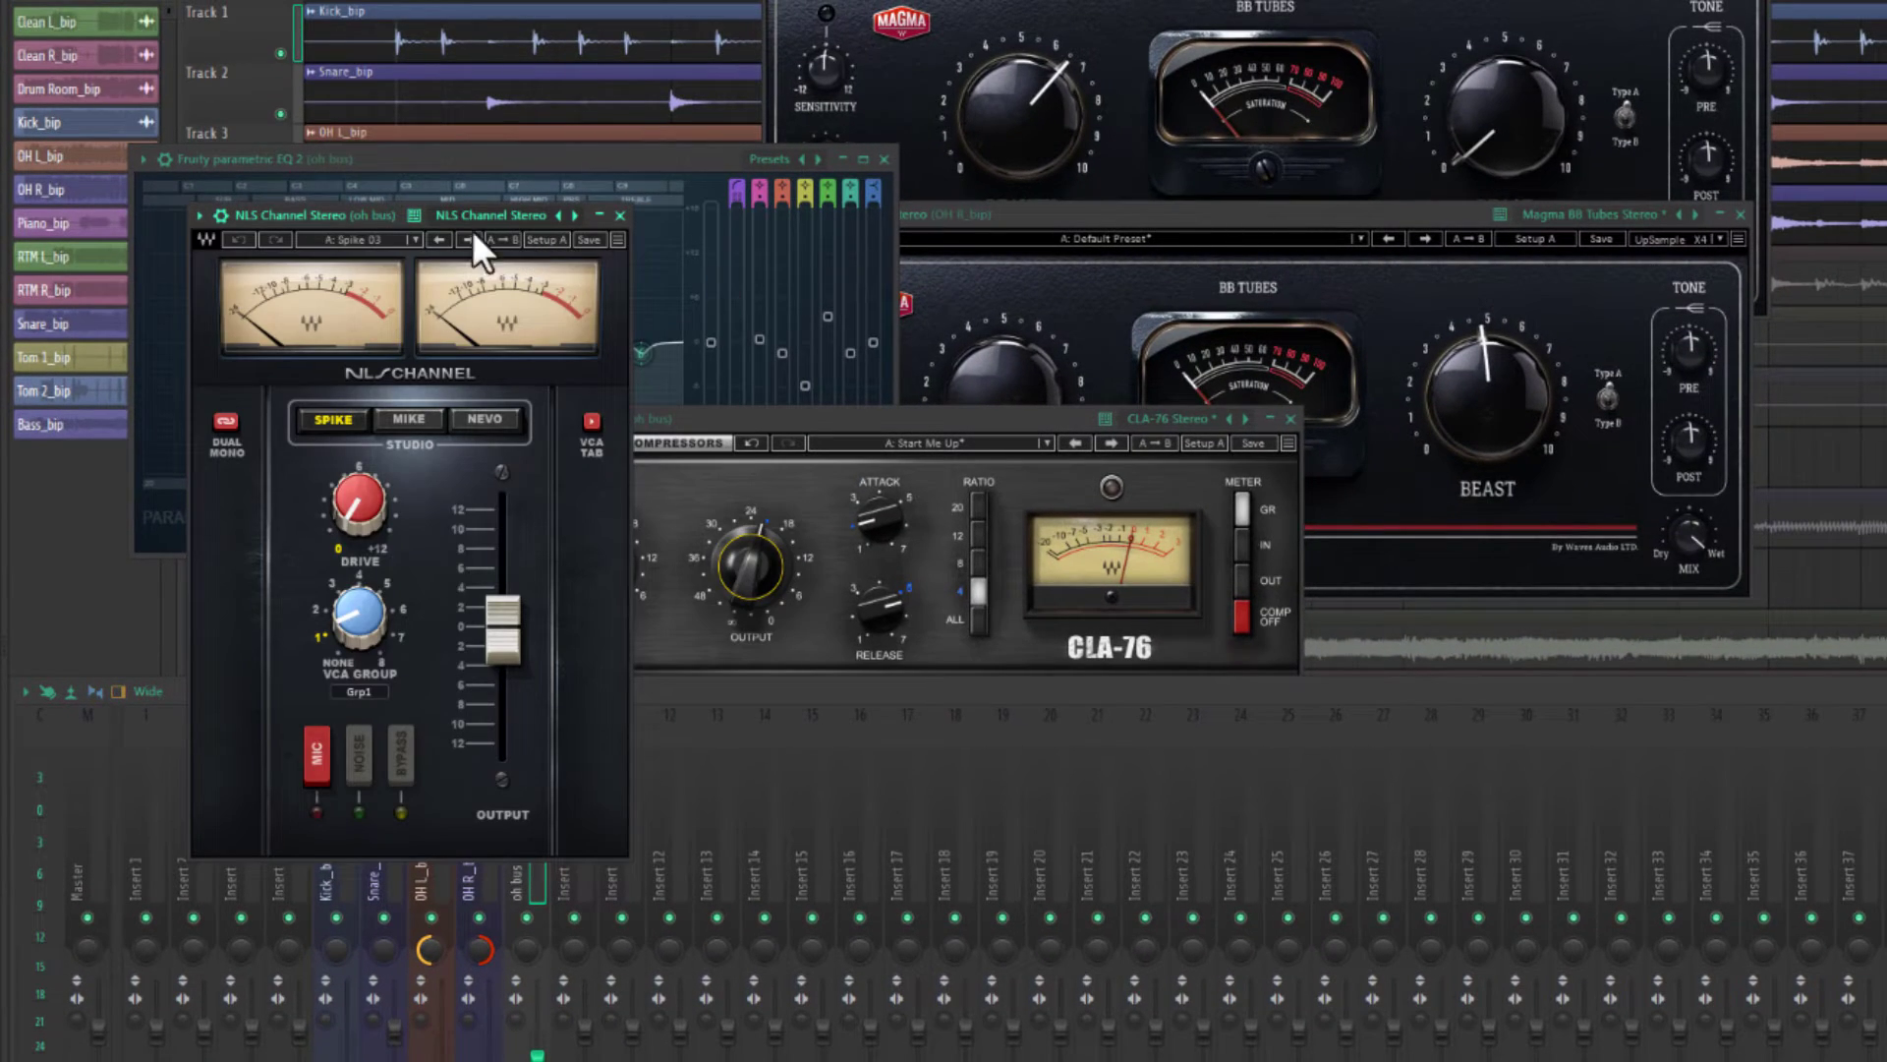
# Add NLS Channel Stereo to oh bus, compare the SPIKE, MIKE and NEVO consoles, and choose NEVO.
pyautogui.moveTo(359, 212); pyautogui.dragTo(674, 280)
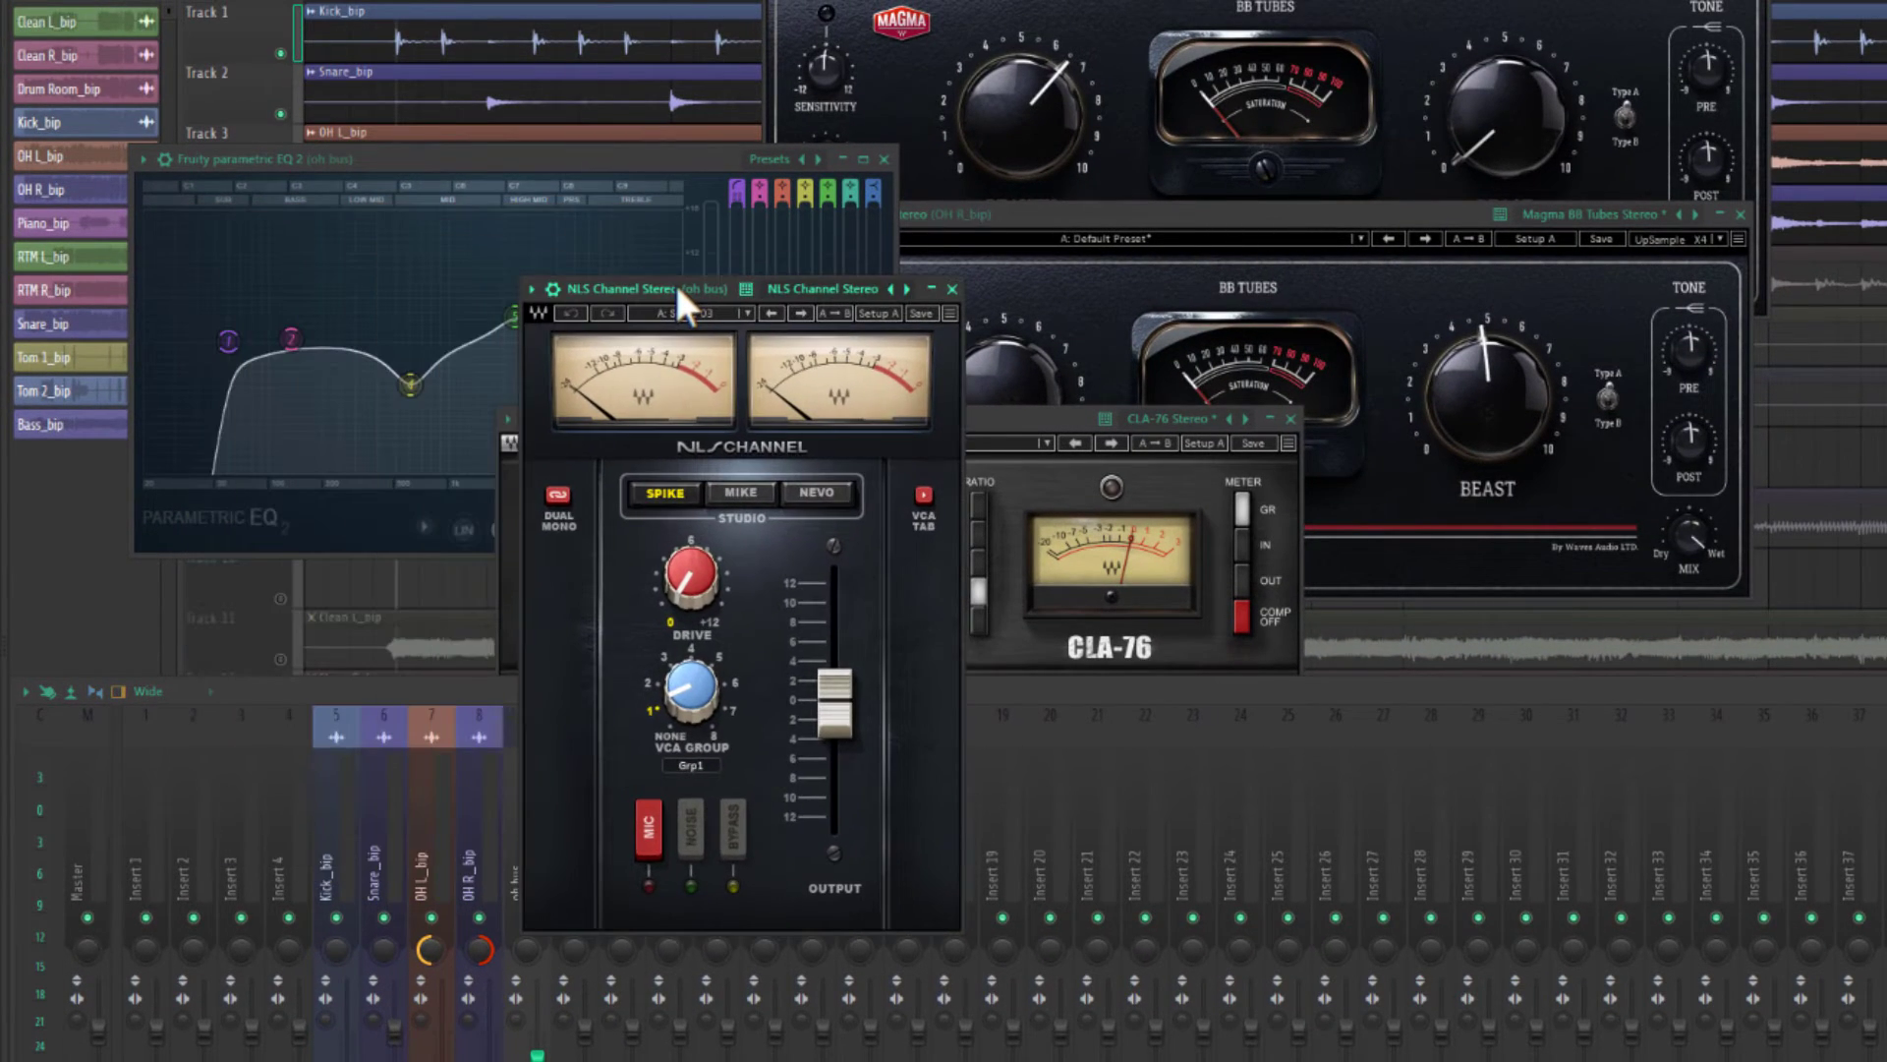
pyautogui.click(754, 494)
pyautogui.click(810, 493)
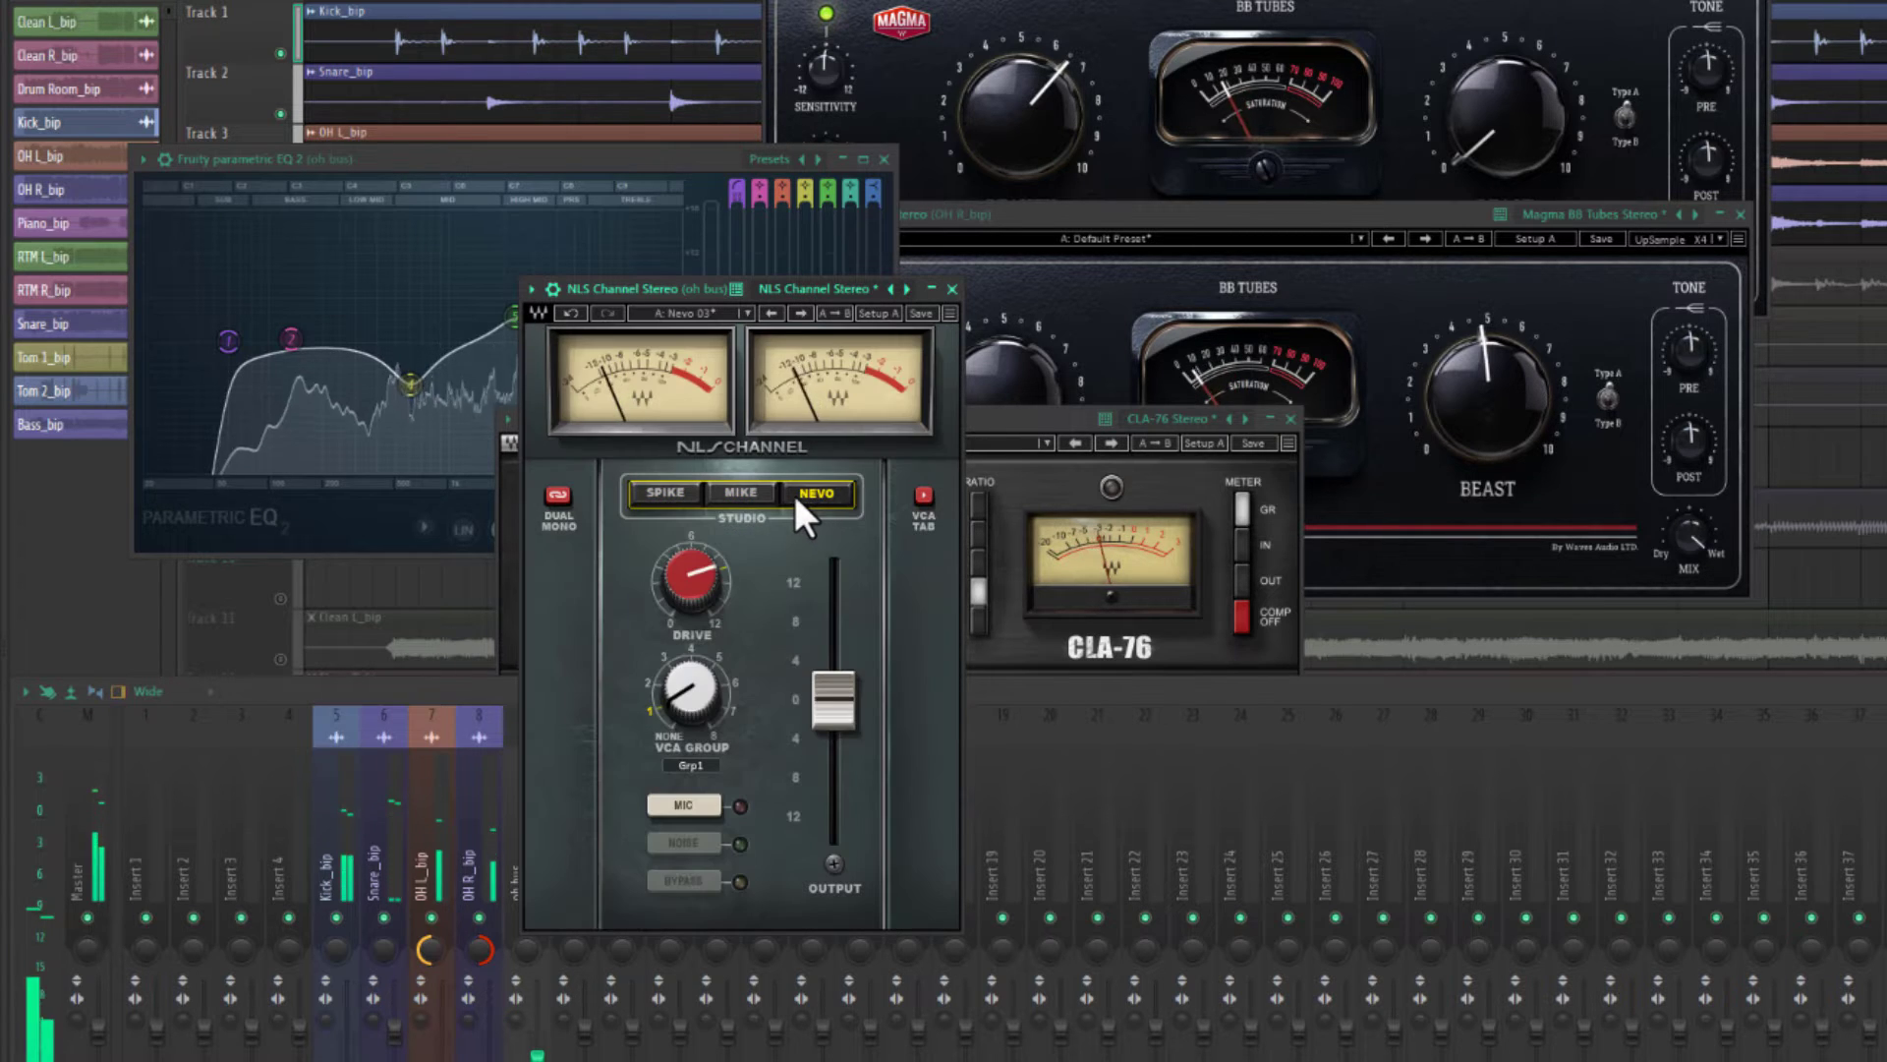
pyautogui.click(752, 493)
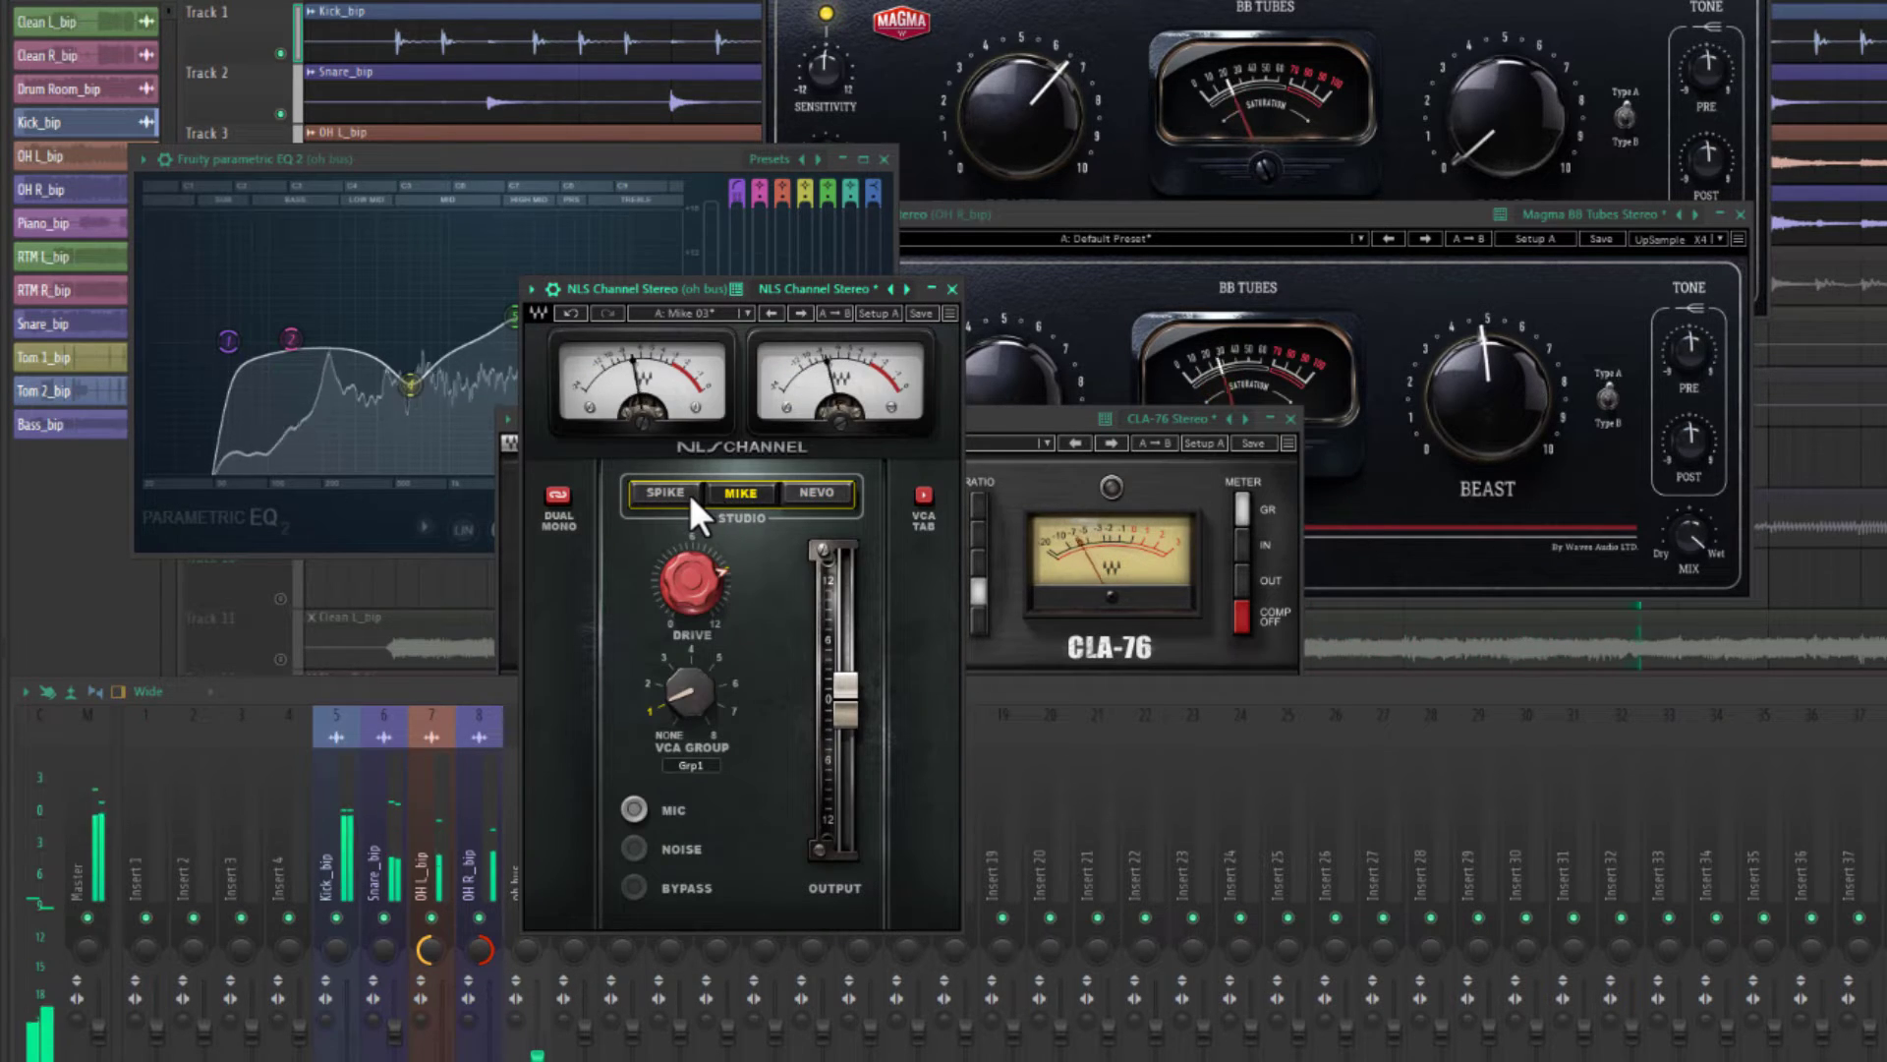
pyautogui.click(688, 494)
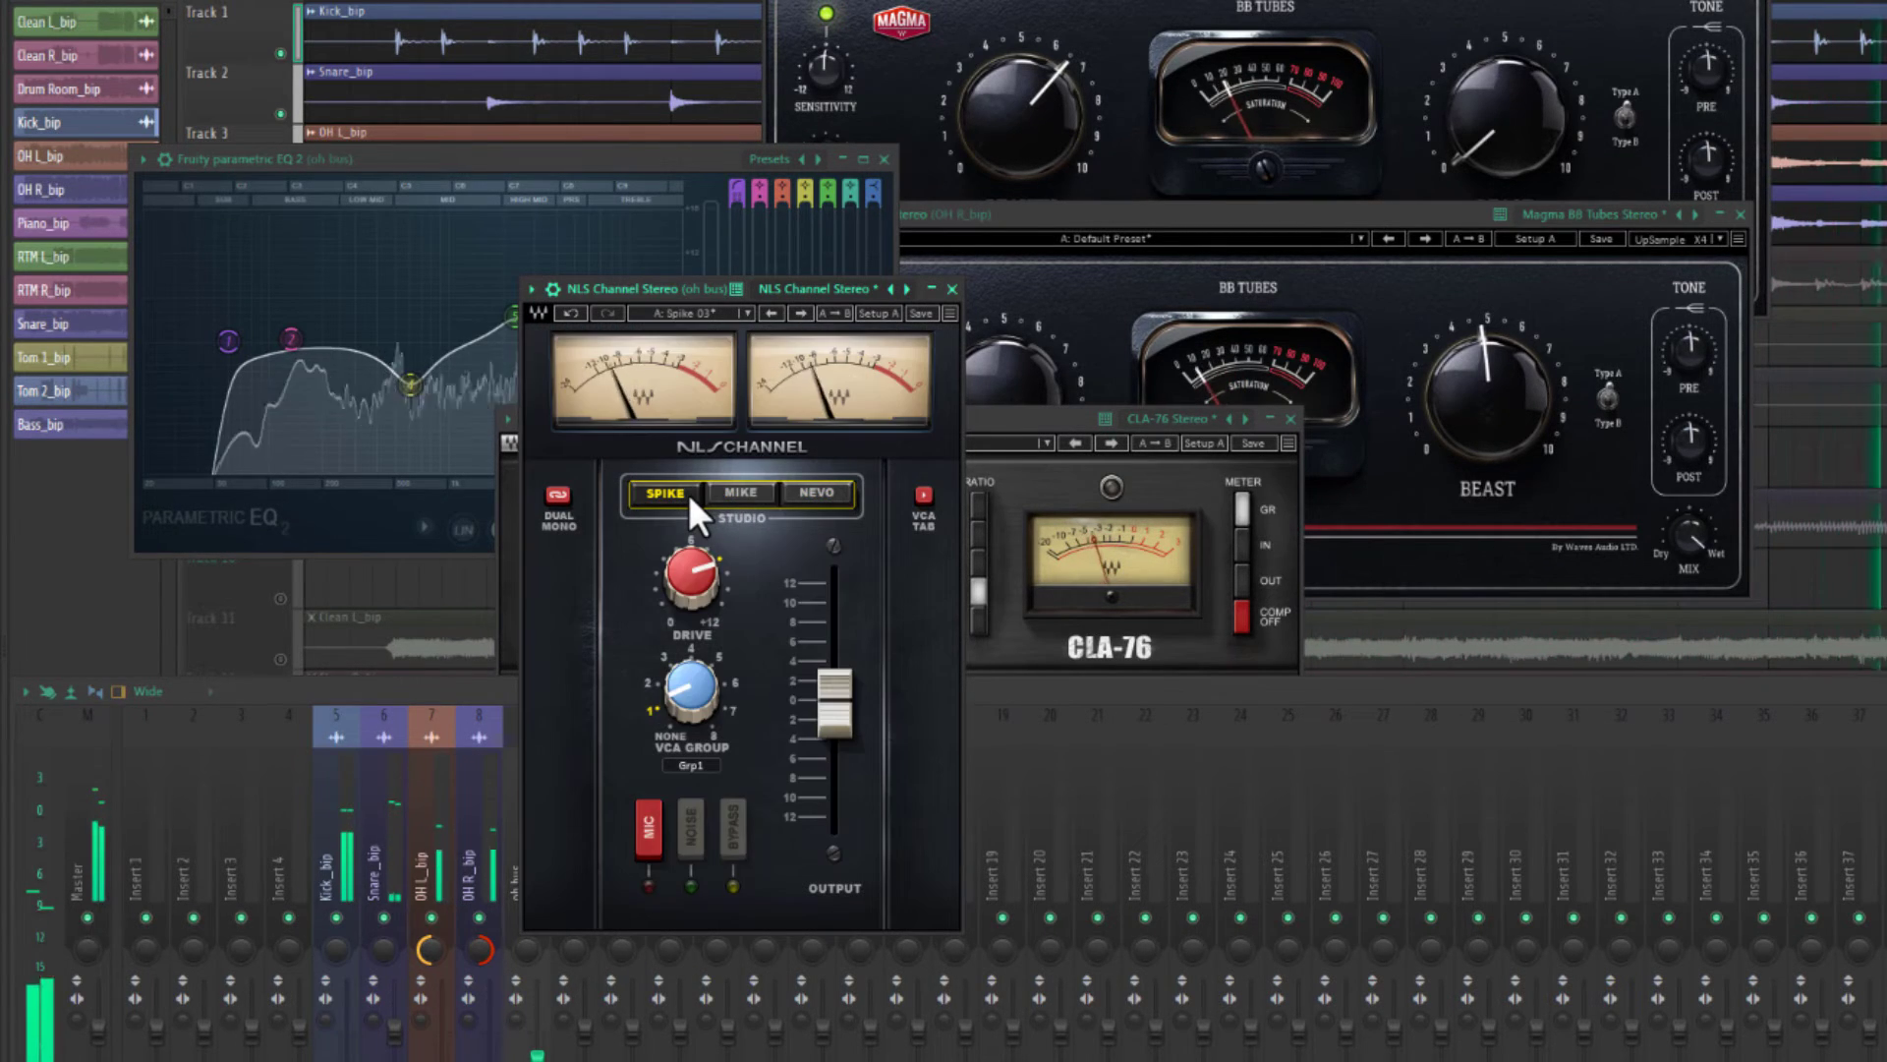
pyautogui.click(739, 491)
pyautogui.click(812, 495)
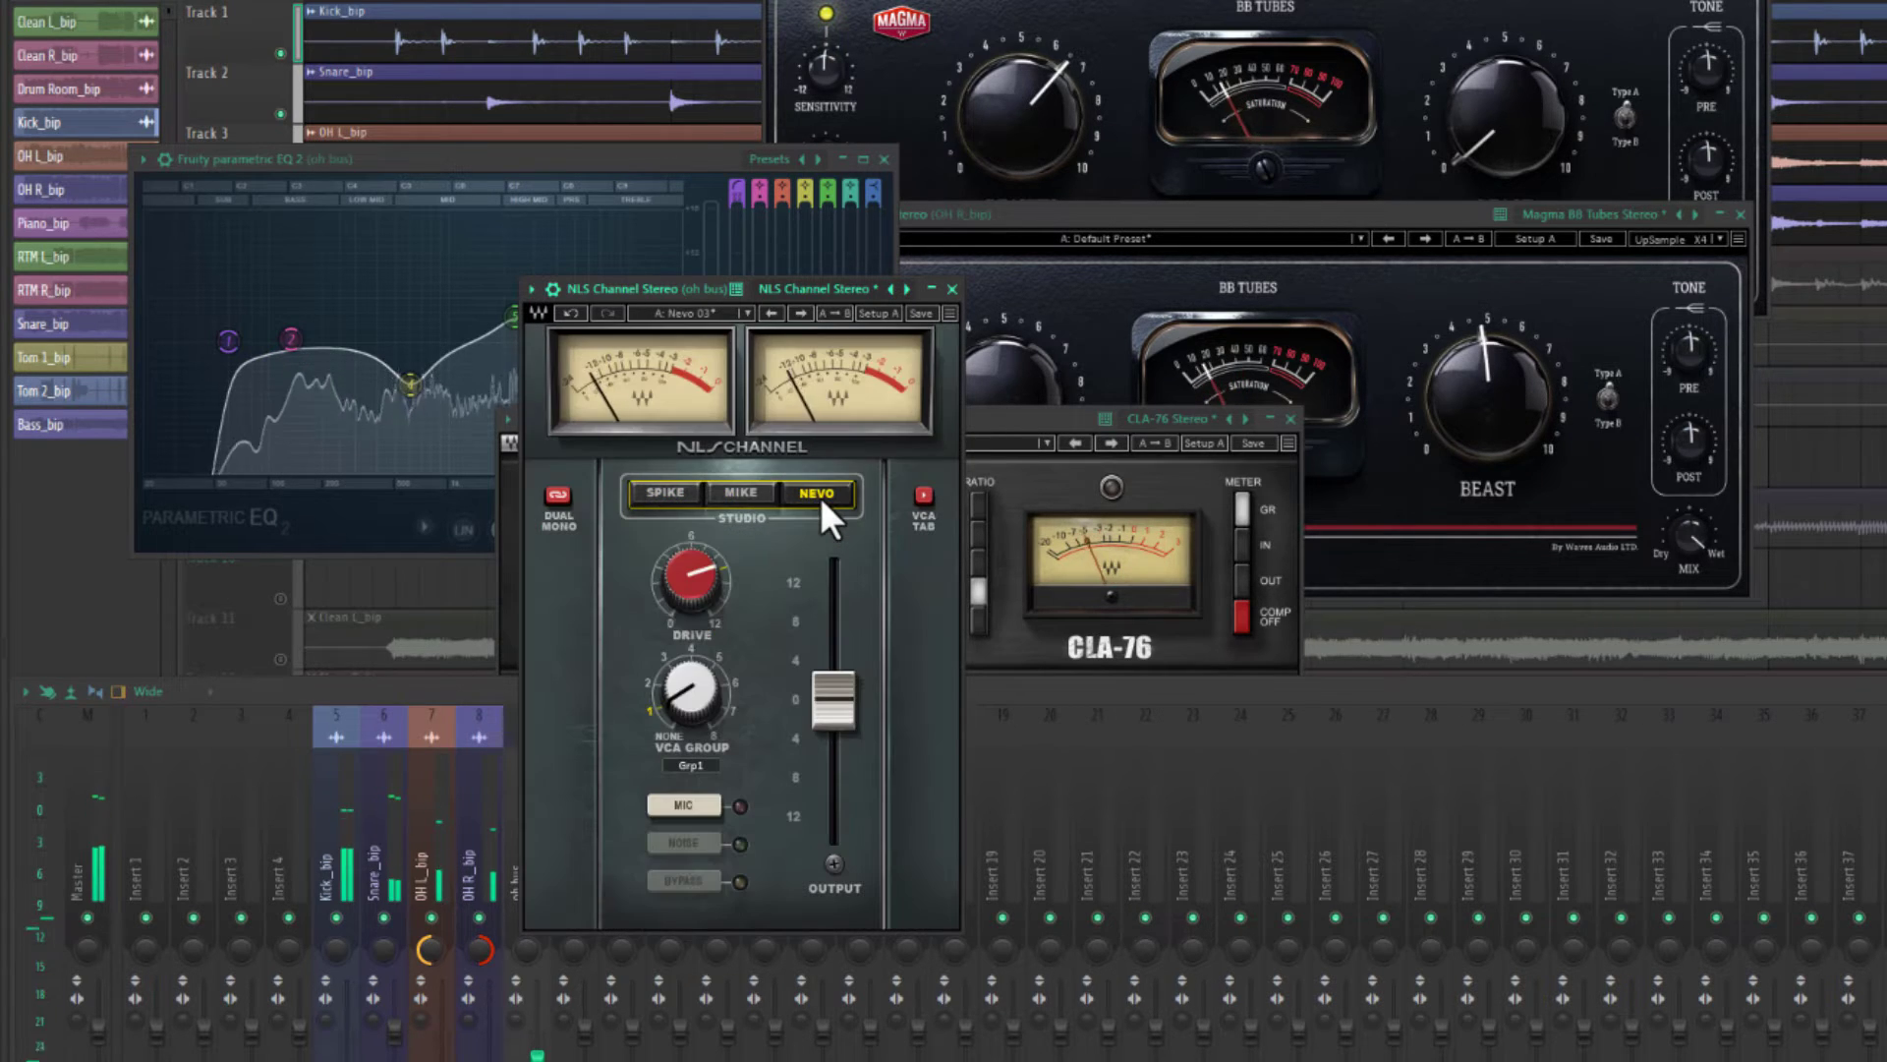
# Raise the NEVO console's drive on oh bus to 10 and audition it.
pyautogui.press('space')
pyautogui.scroll(1, 698, 582)
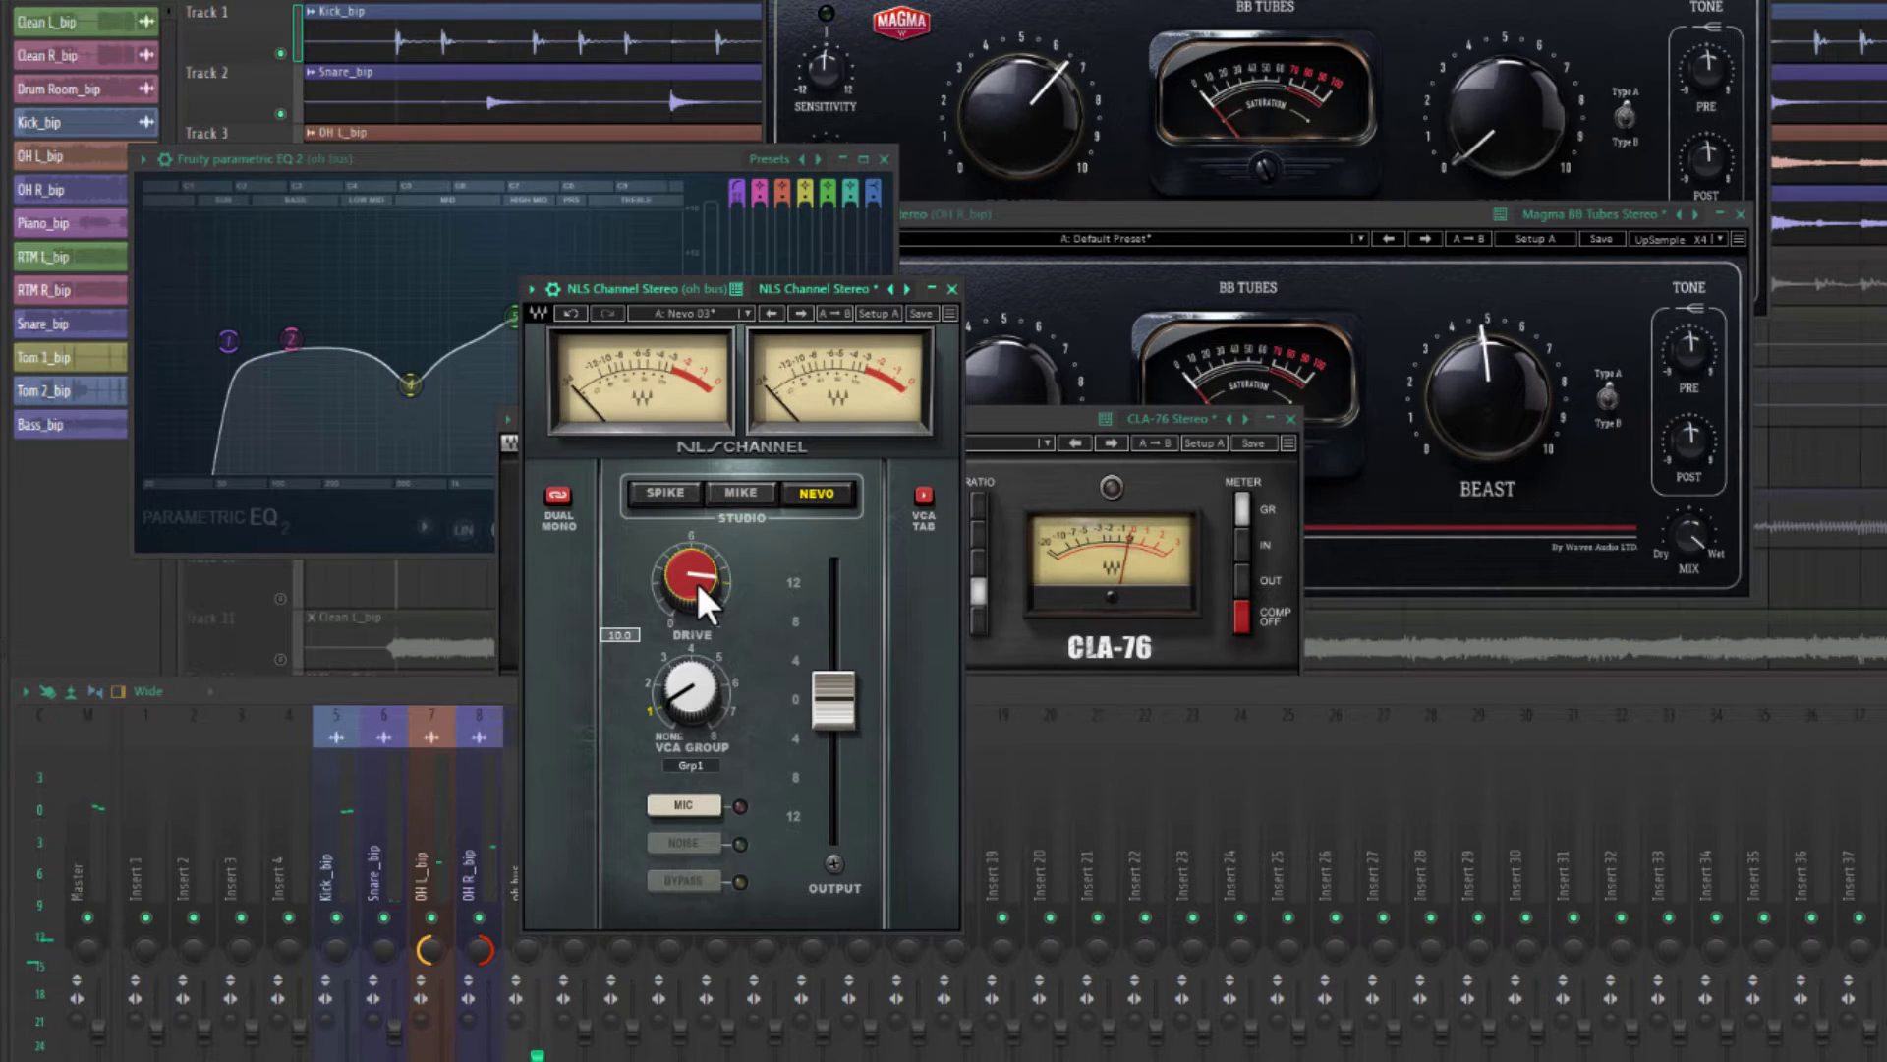
pyautogui.press('space')
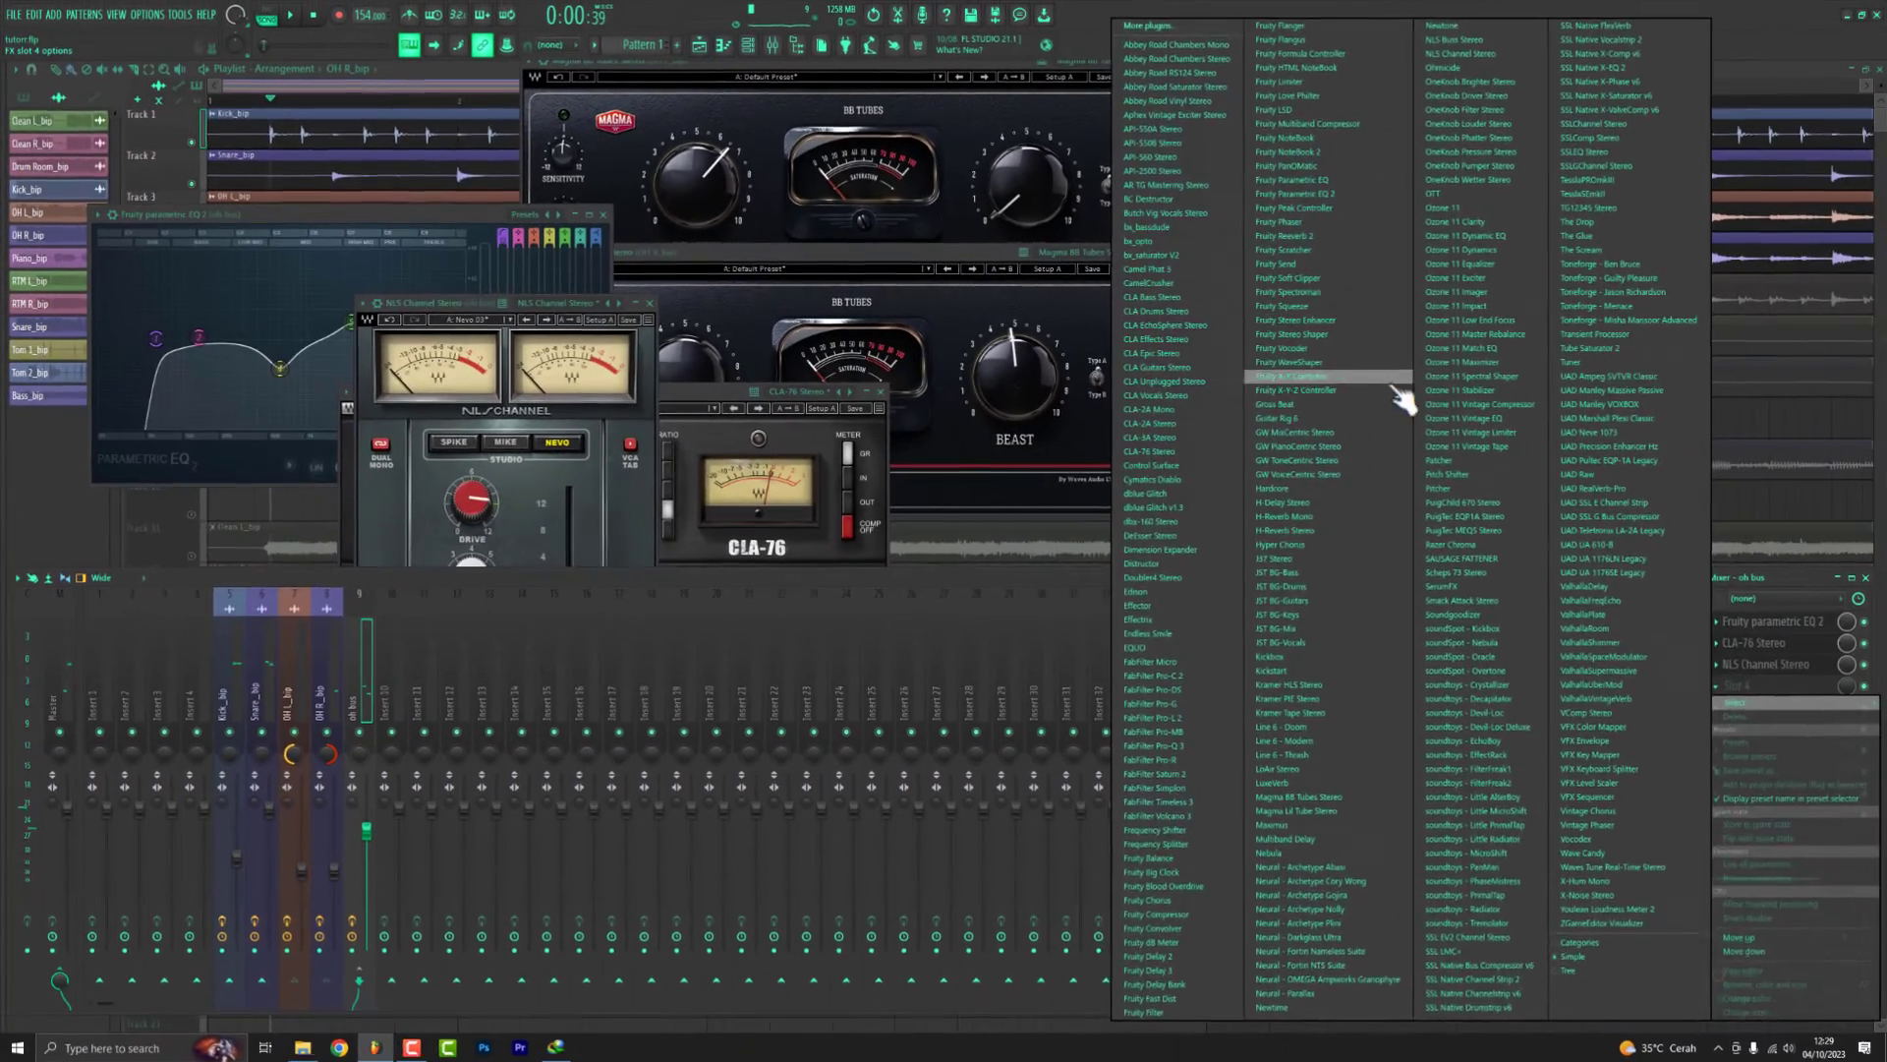
# Add PuigTec EQP1A Stereo to oh bus with a high-frequency boost of about 7 at 5 kHz.
pyautogui.click(1841, 564)
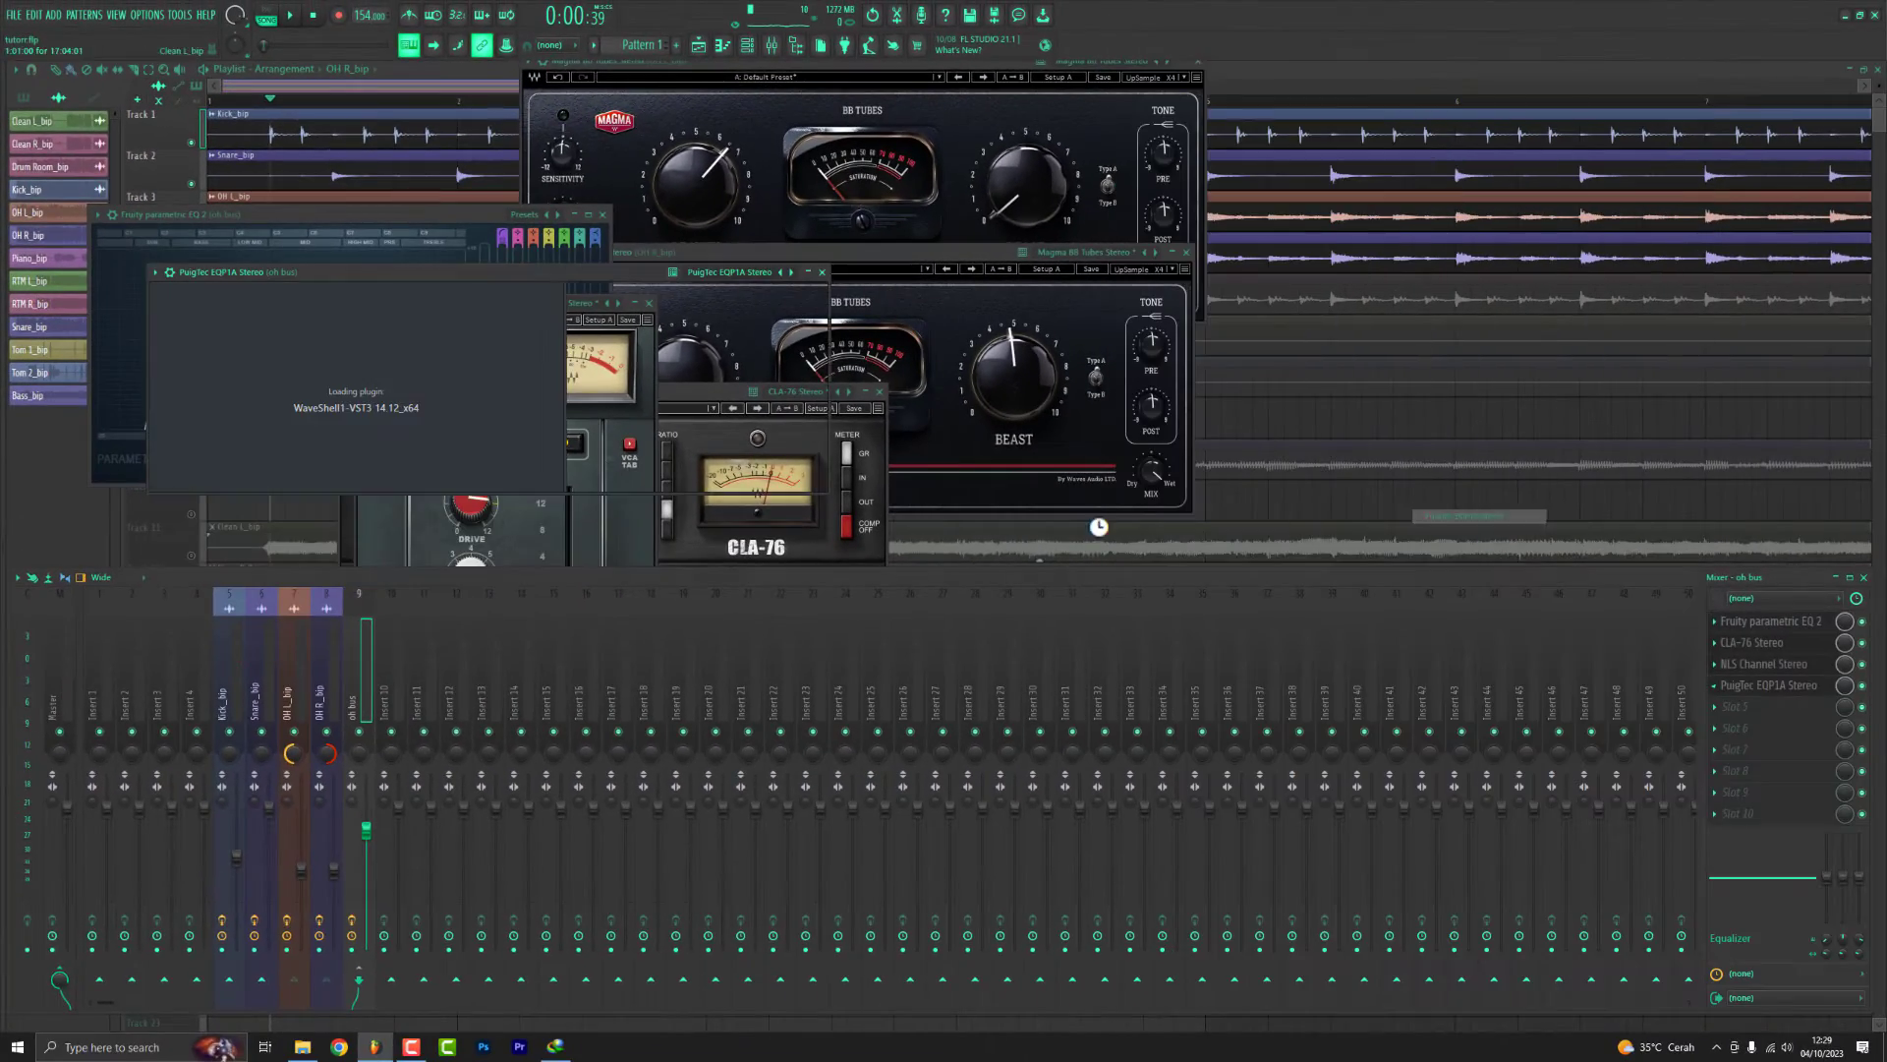
pyautogui.moveTo(476, 270); pyautogui.dragTo(582, 401)
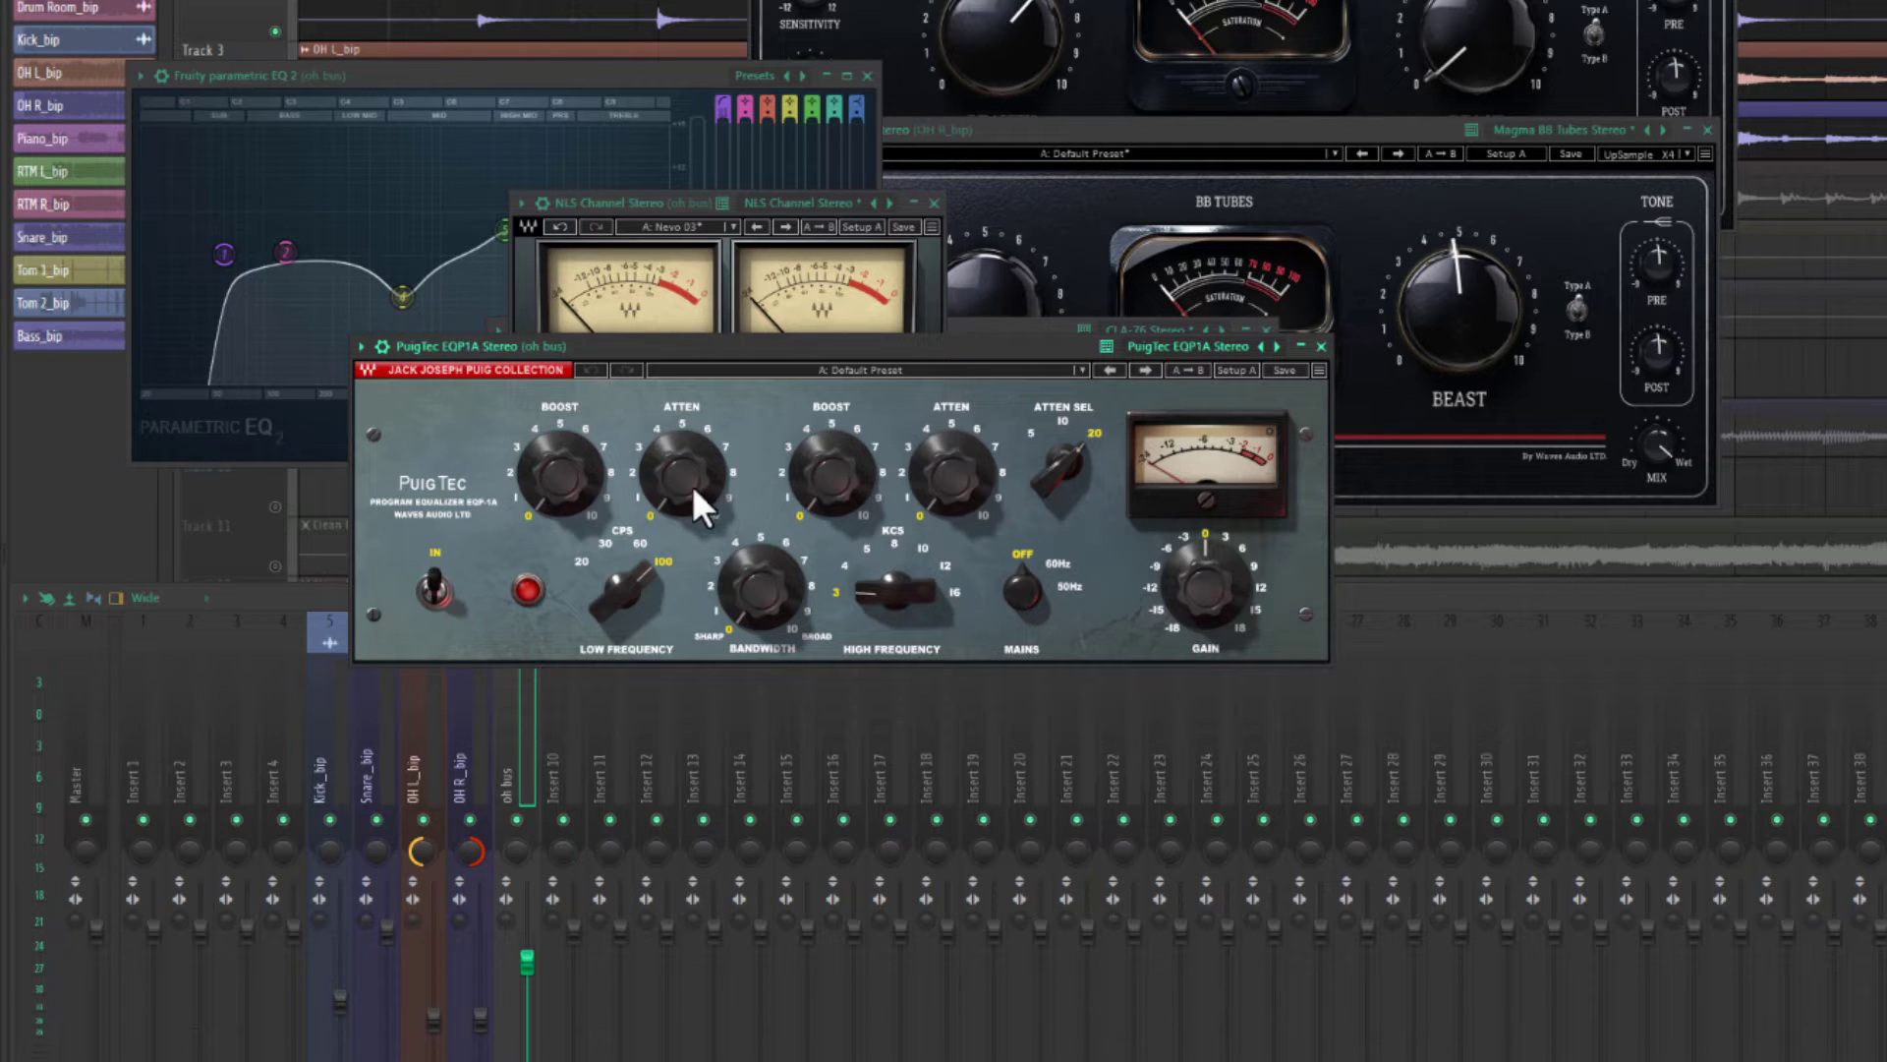
pyautogui.moveTo(833, 474); pyautogui.dragTo(833, 443)
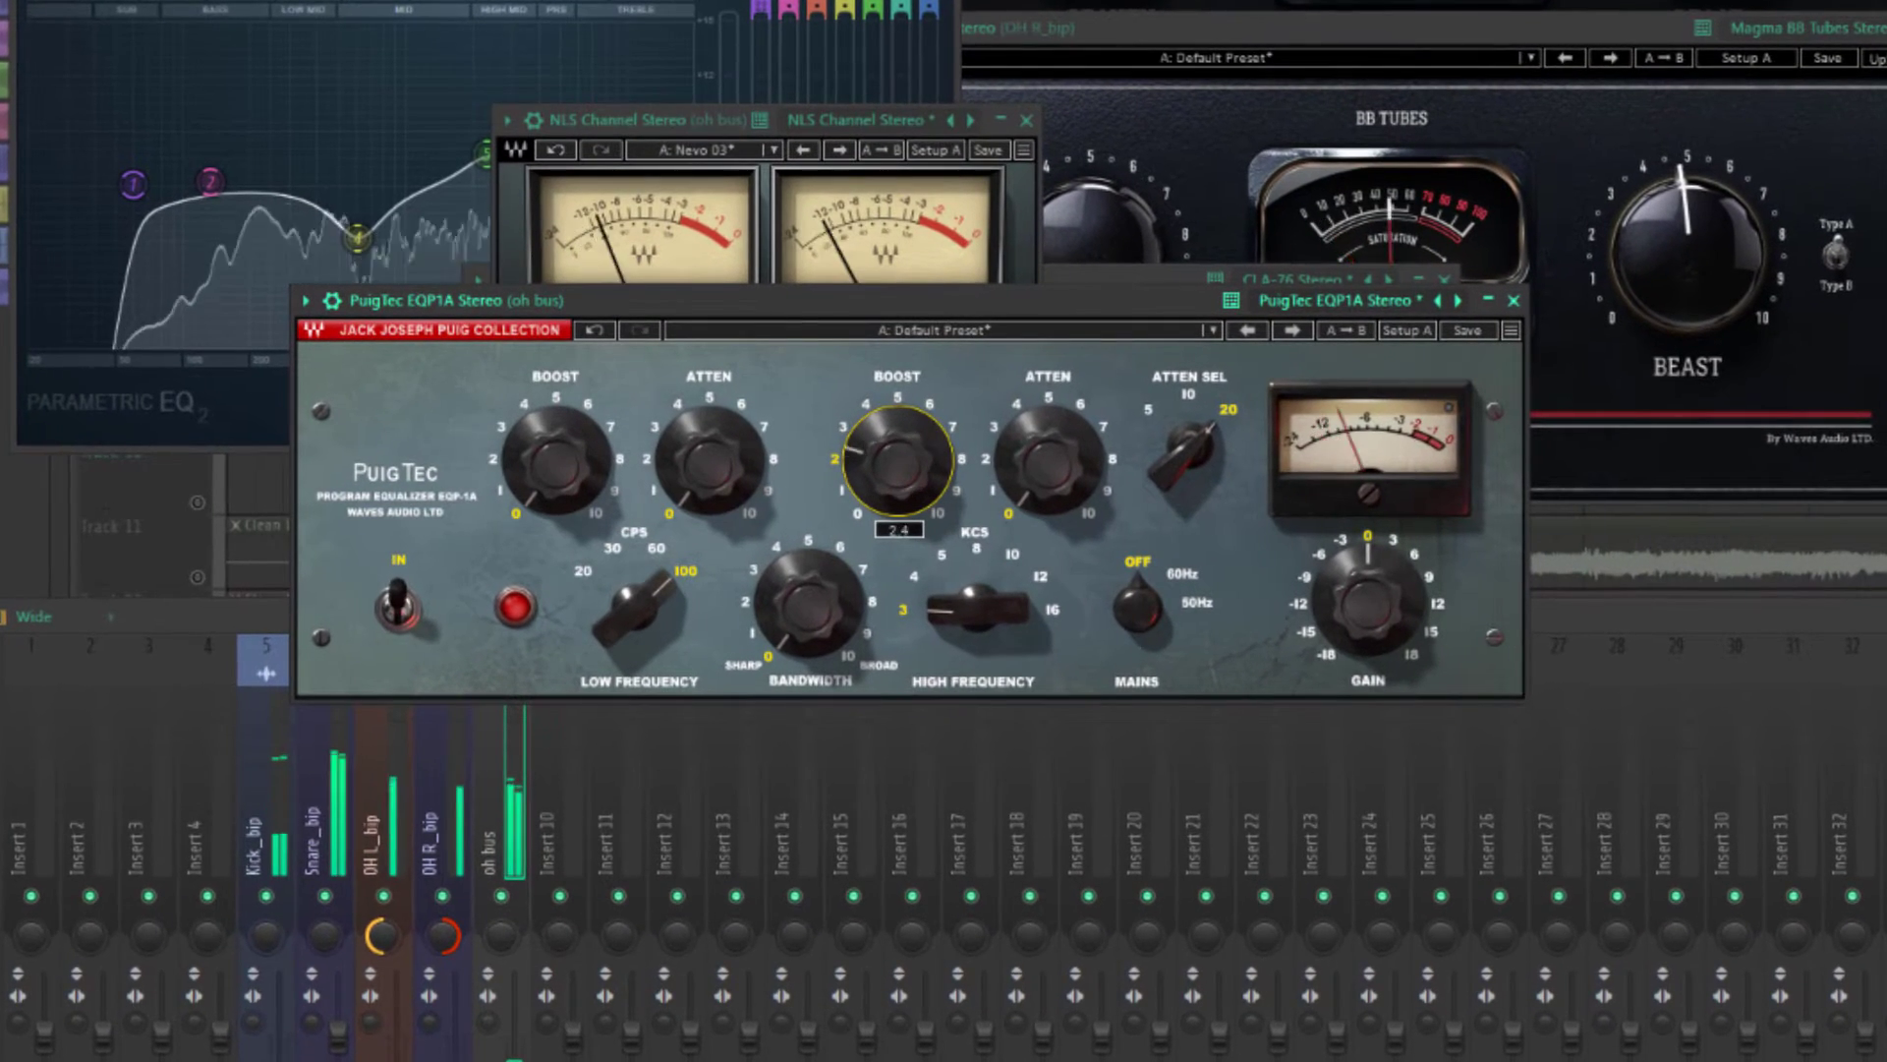
pyautogui.moveTo(906, 493); pyautogui.dragTo(905, 455)
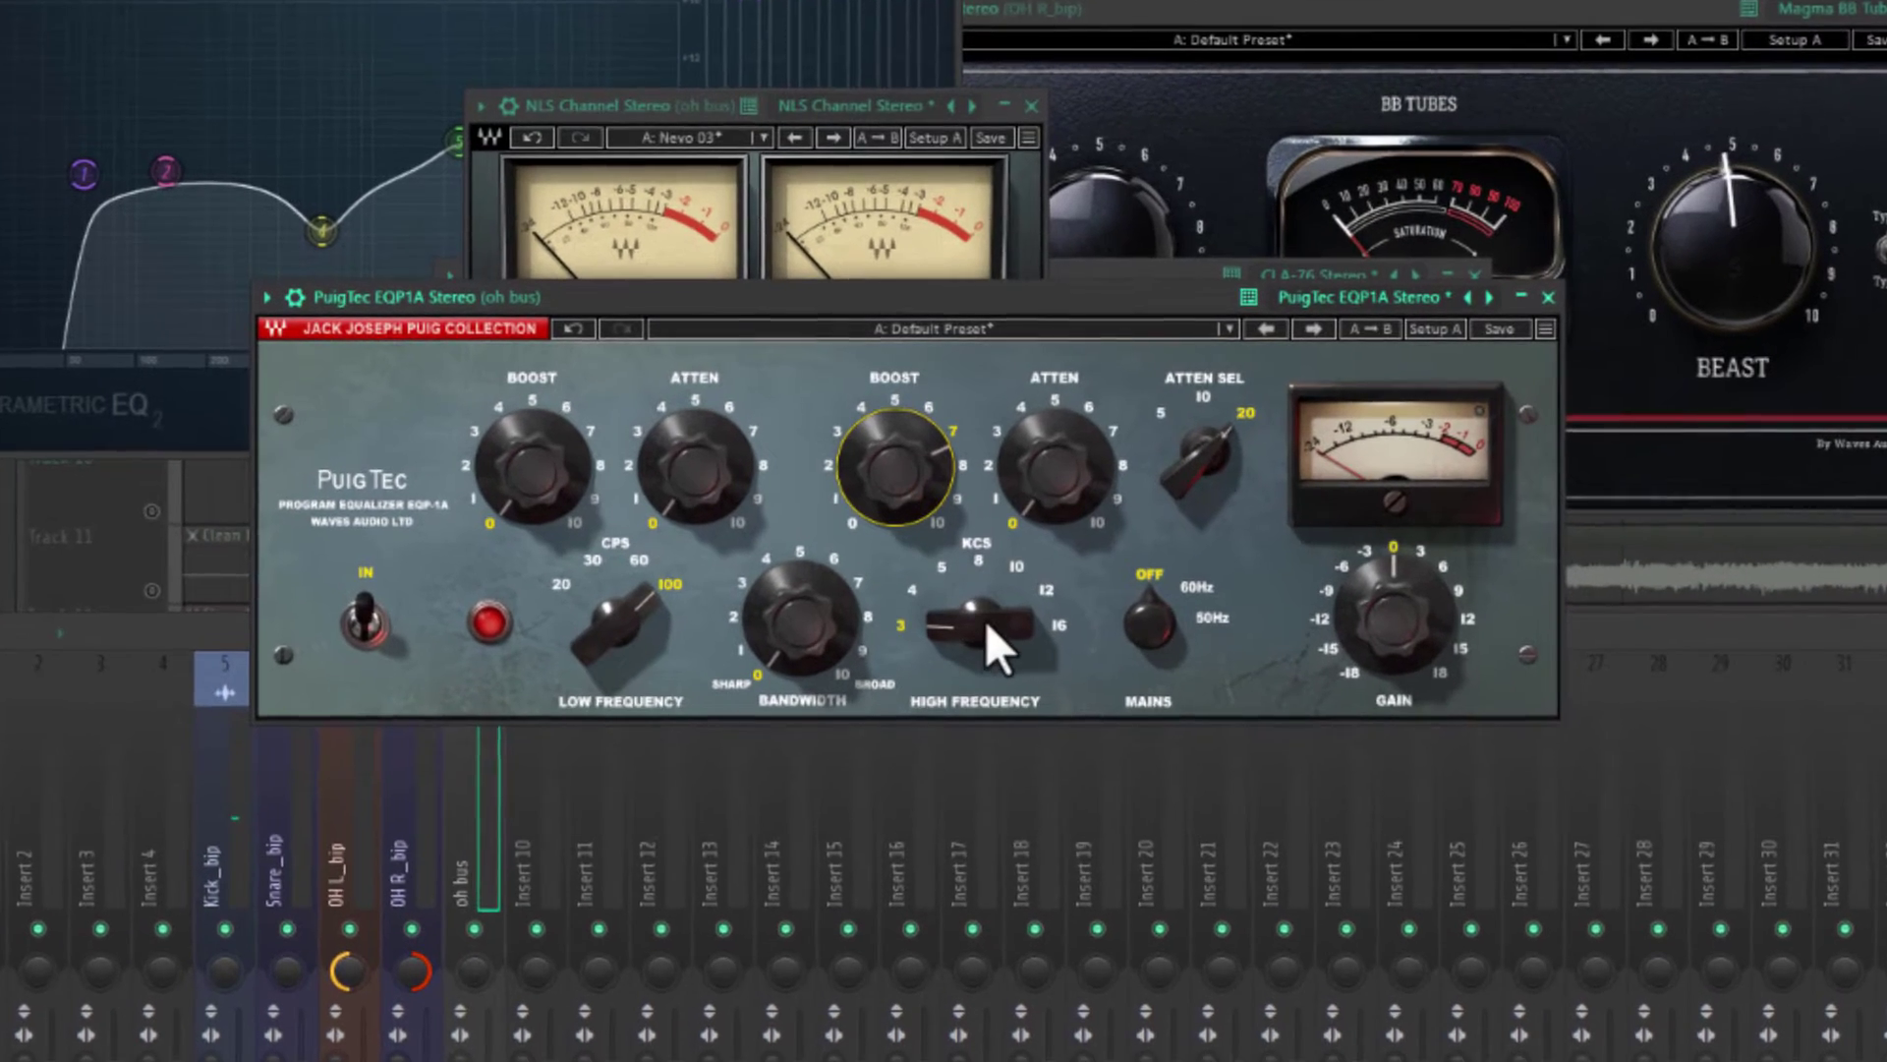
pyautogui.moveTo(973, 601)
pyautogui.mouseDown()
pyautogui.moveTo(973, 553)
pyautogui.moveTo(973, 590)
pyautogui.moveTo(973, 574)
pyautogui.mouseUp()
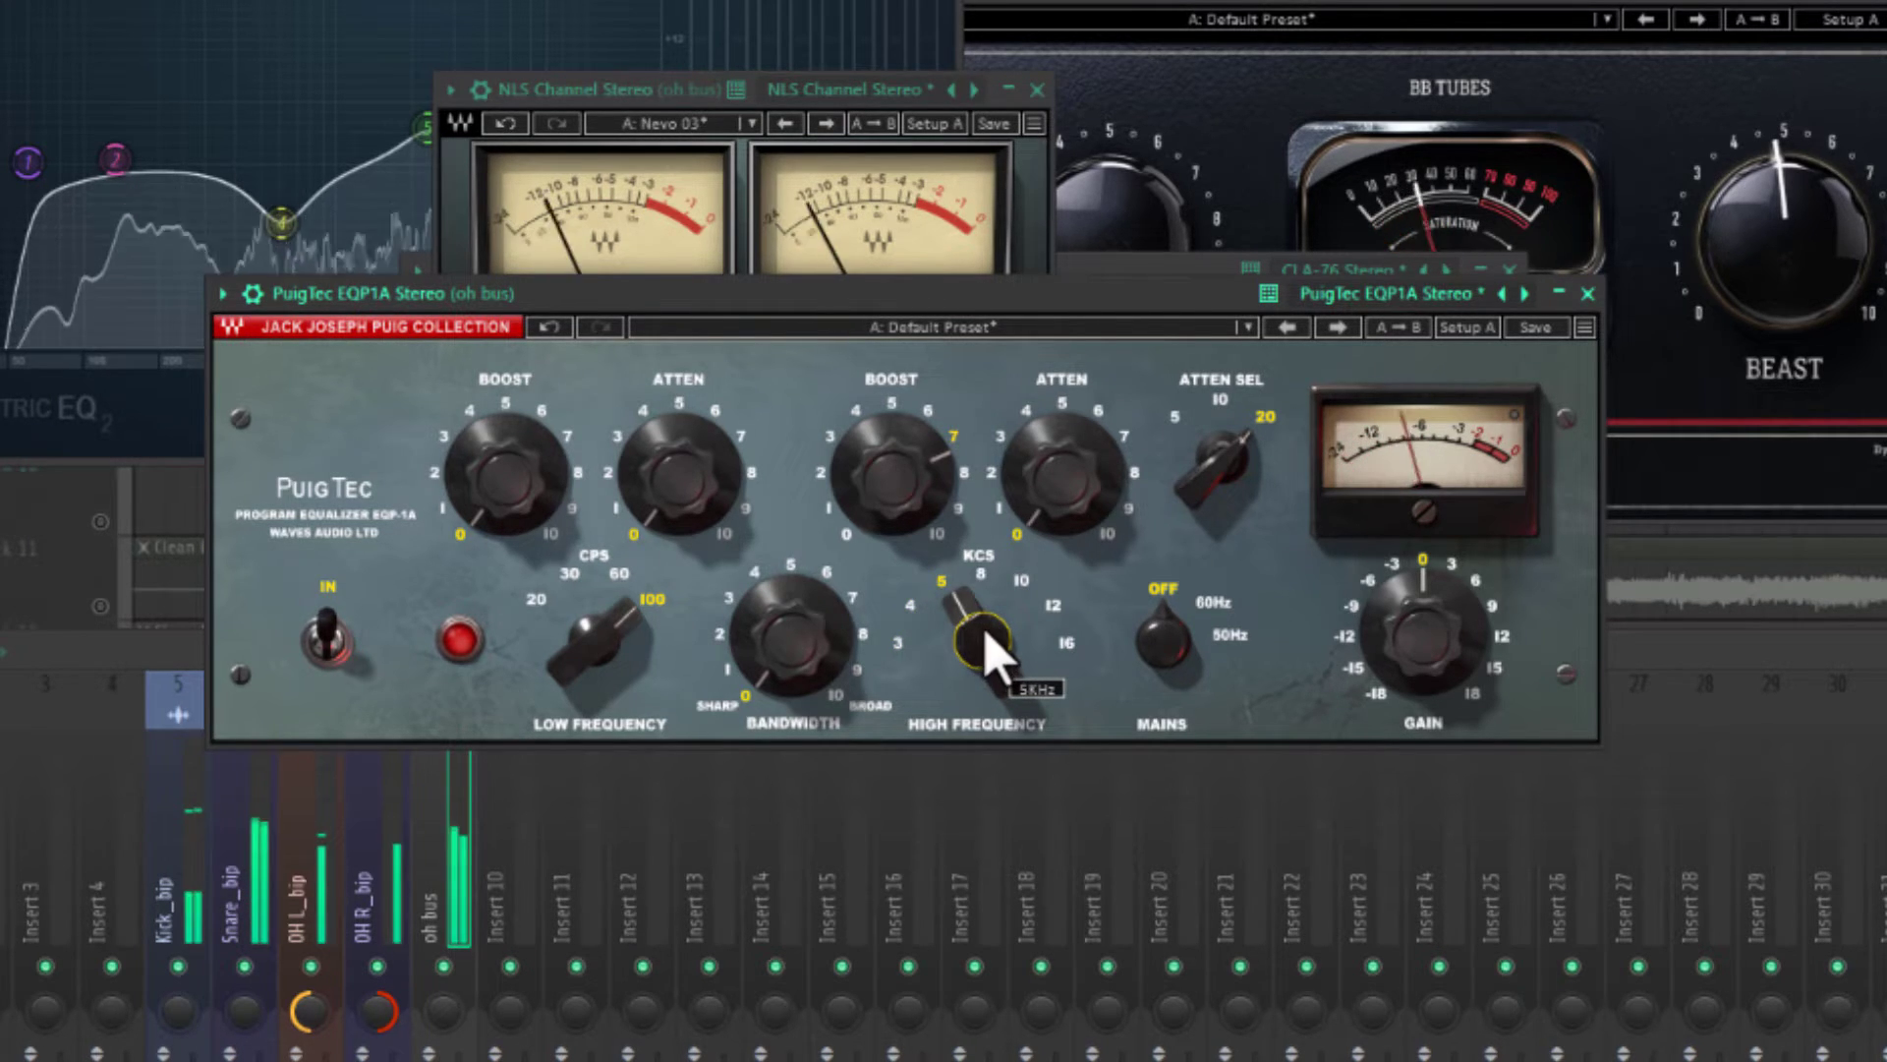
# Lower the PuigTec EQP1A high-frequency boost on oh bus to about 4 and re-enable the drum channels' effects.
pyautogui.moveTo(920, 479); pyautogui.dragTo(920, 561)
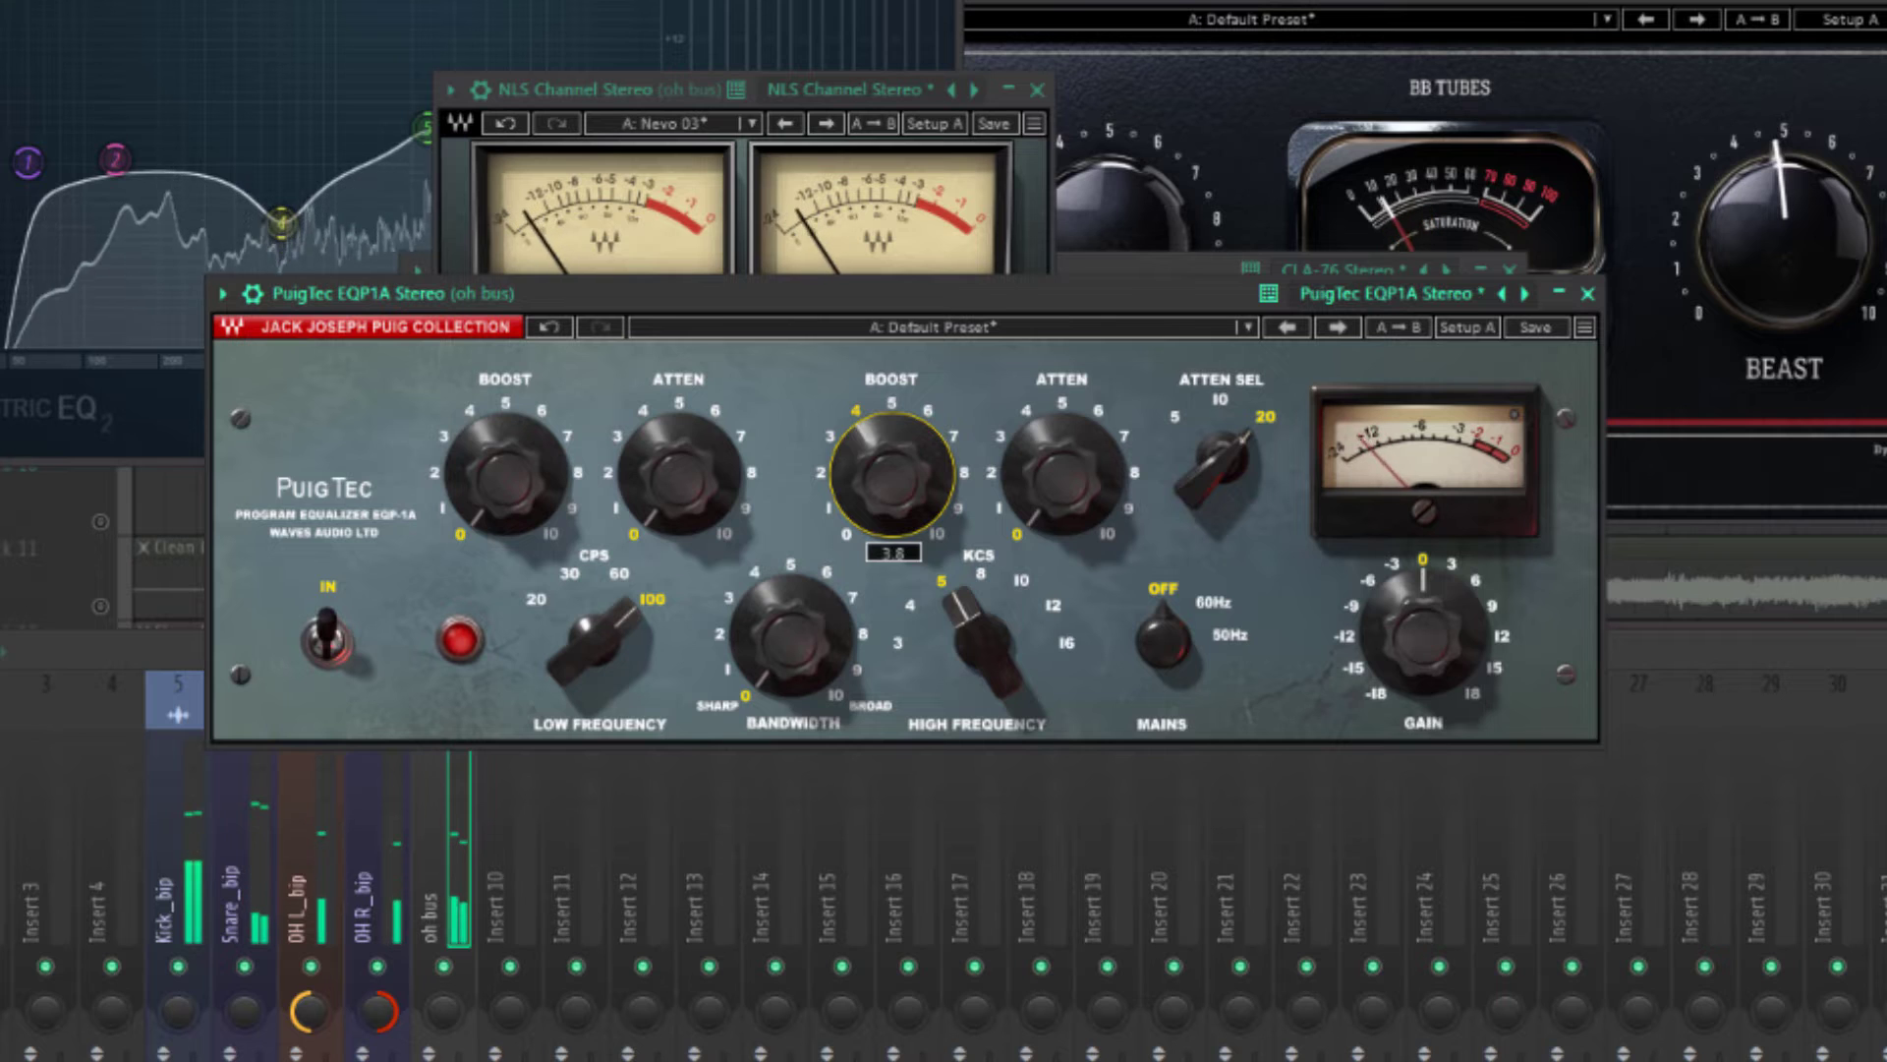
pyautogui.moveTo(892, 475); pyautogui.dragTo(893, 472)
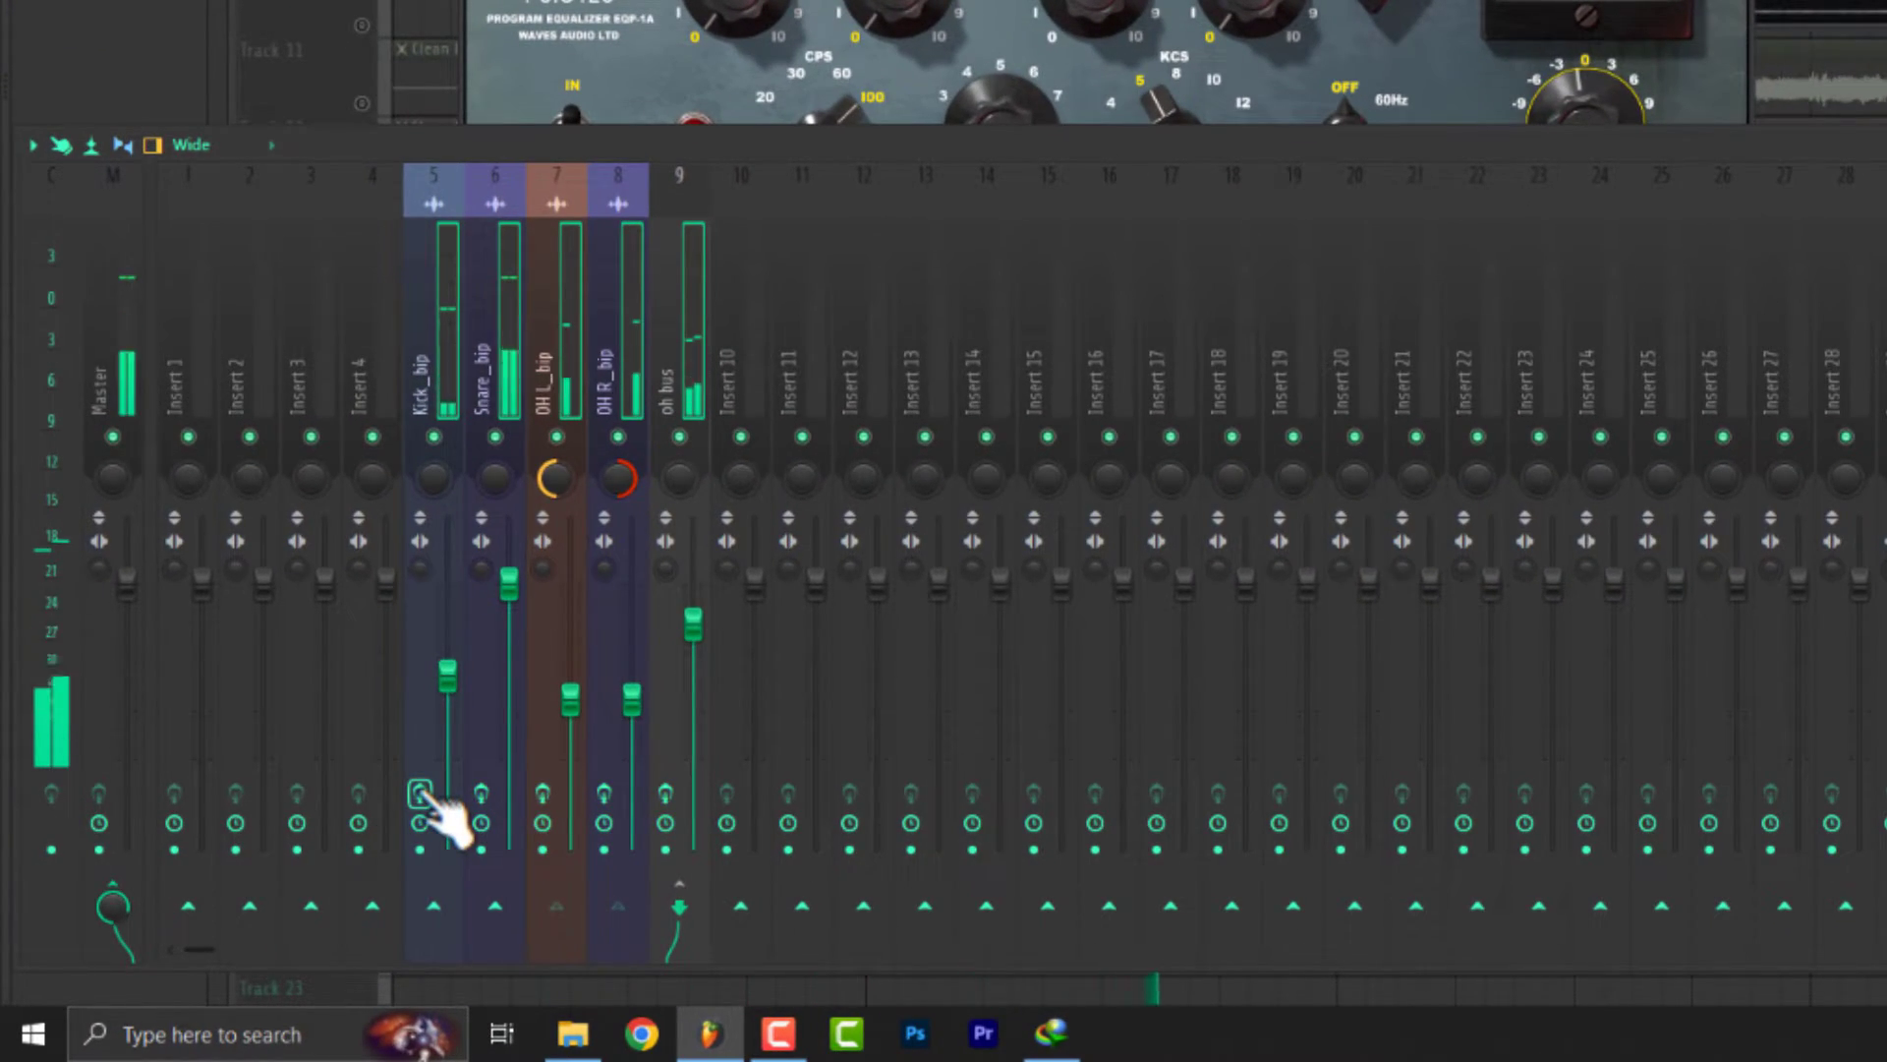
pyautogui.click(420, 794)
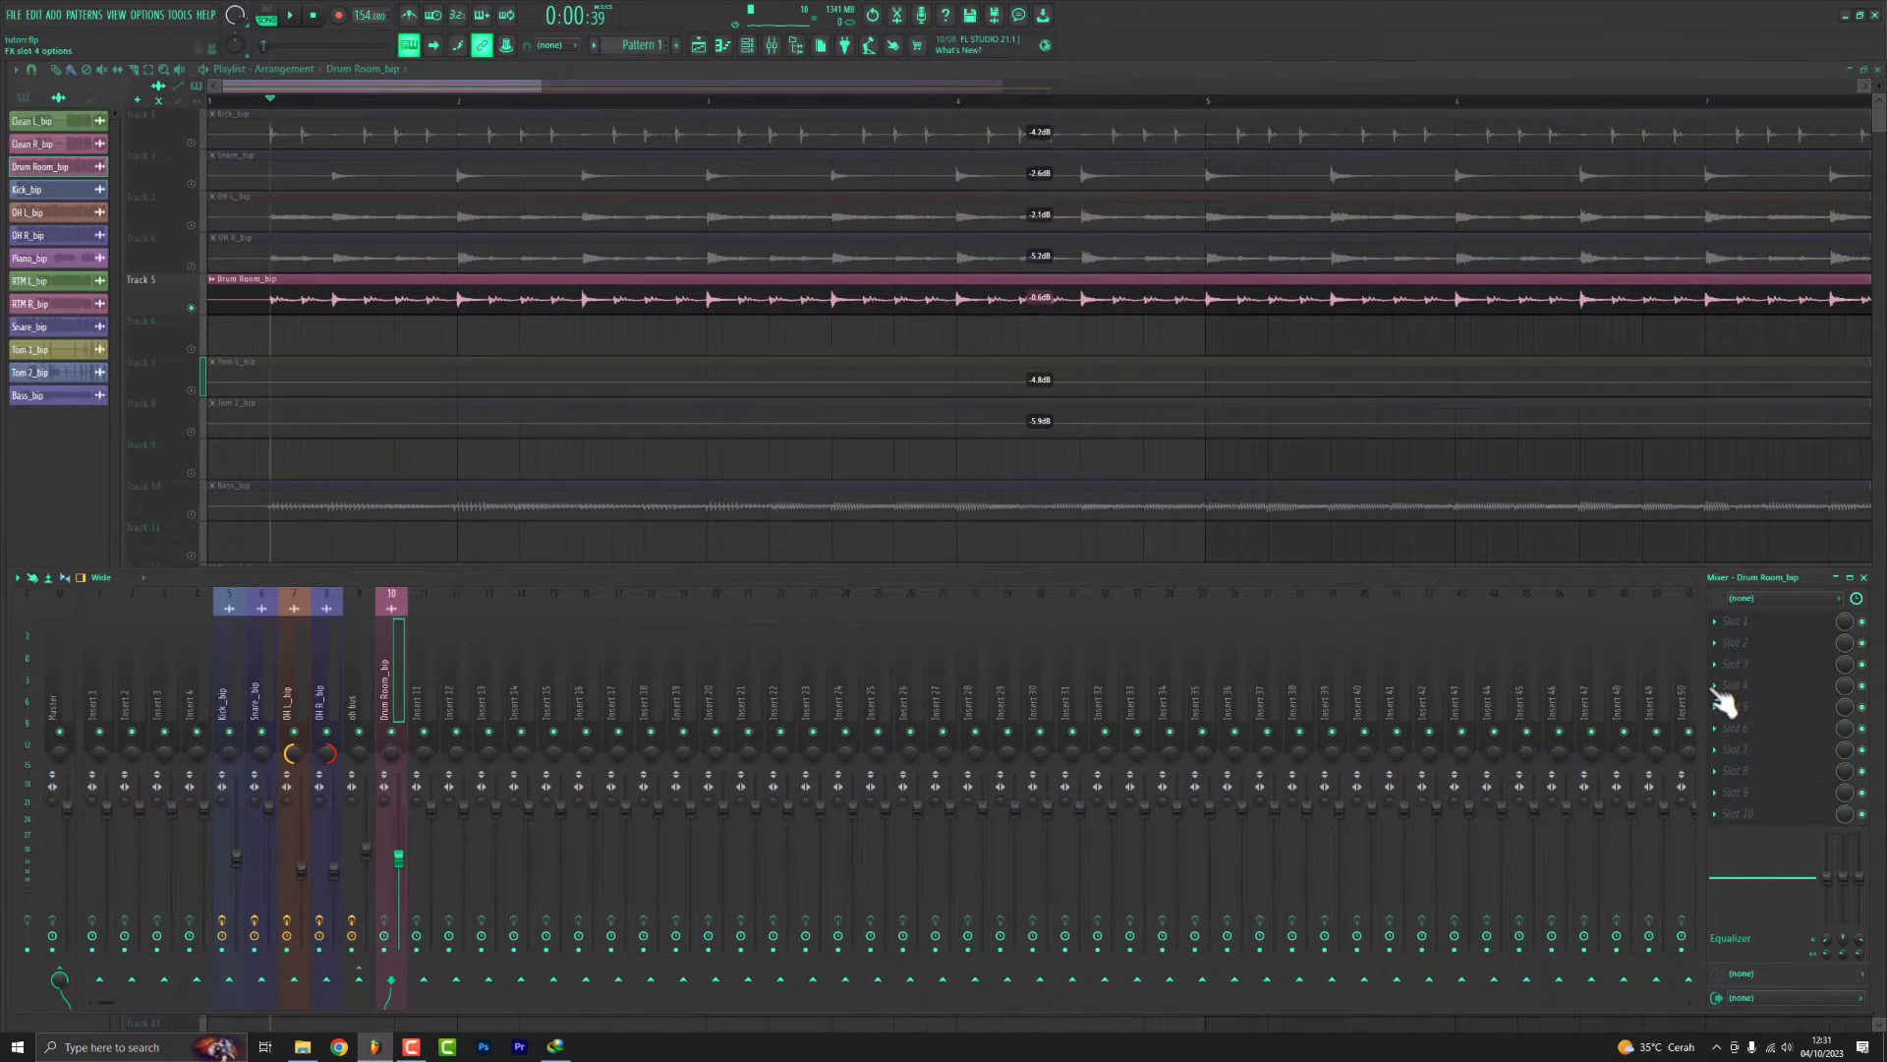
# Add Ohmicide to Drum Room_bip and adjust band 2's shape and gain during playback.
pyautogui.press('space')
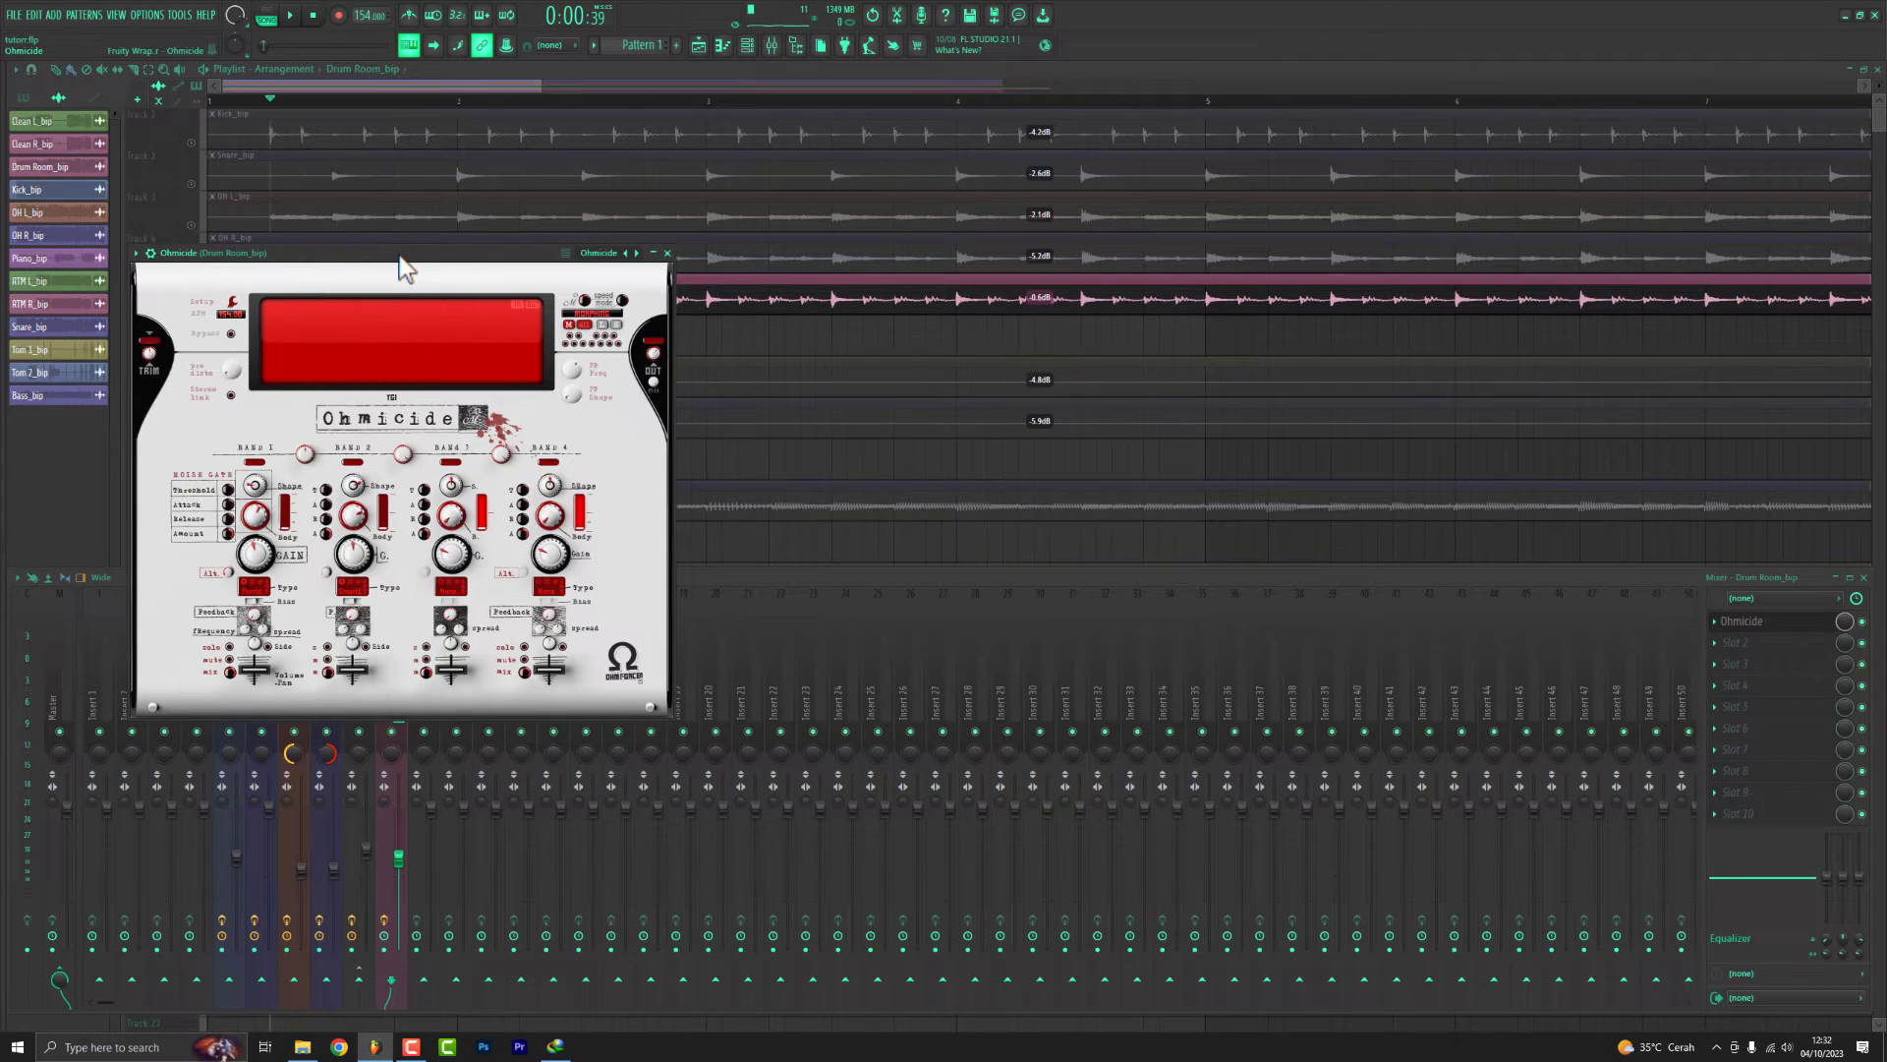
pyautogui.moveTo(401, 265); pyautogui.dragTo(676, 267)
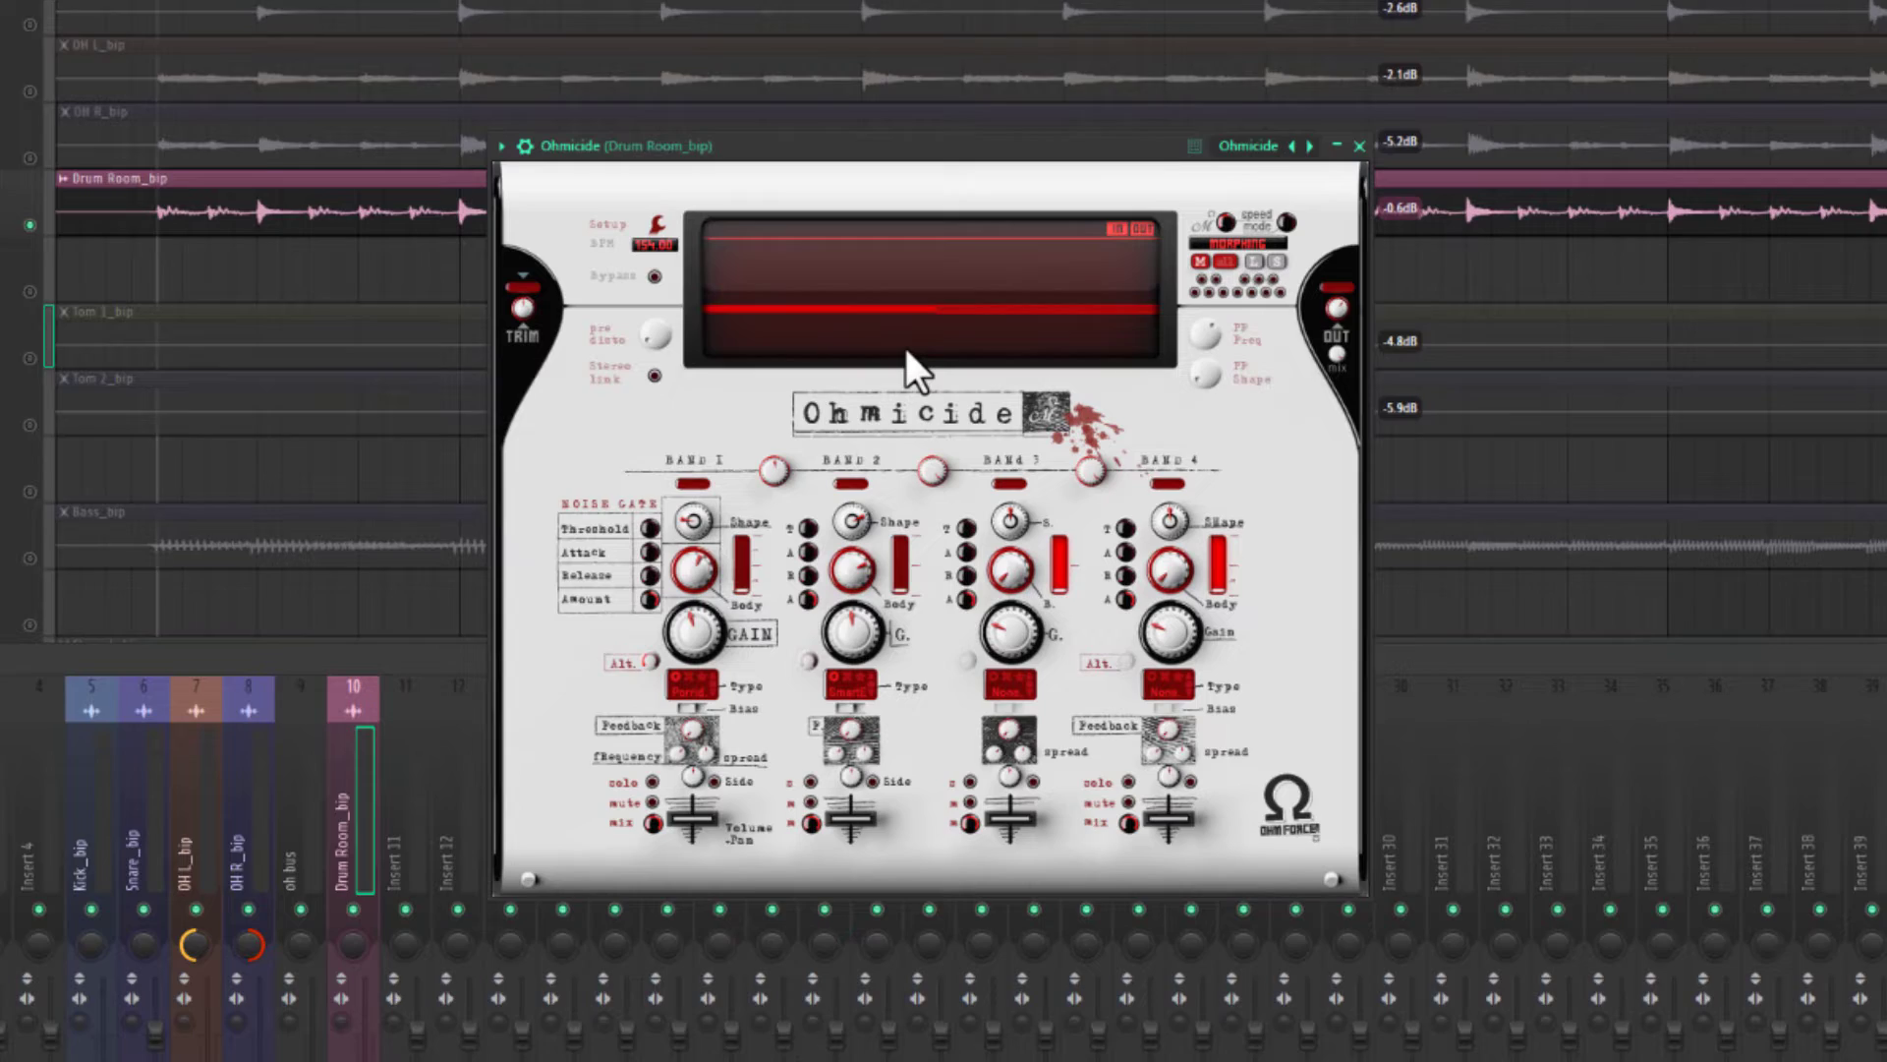
pyautogui.press('space')
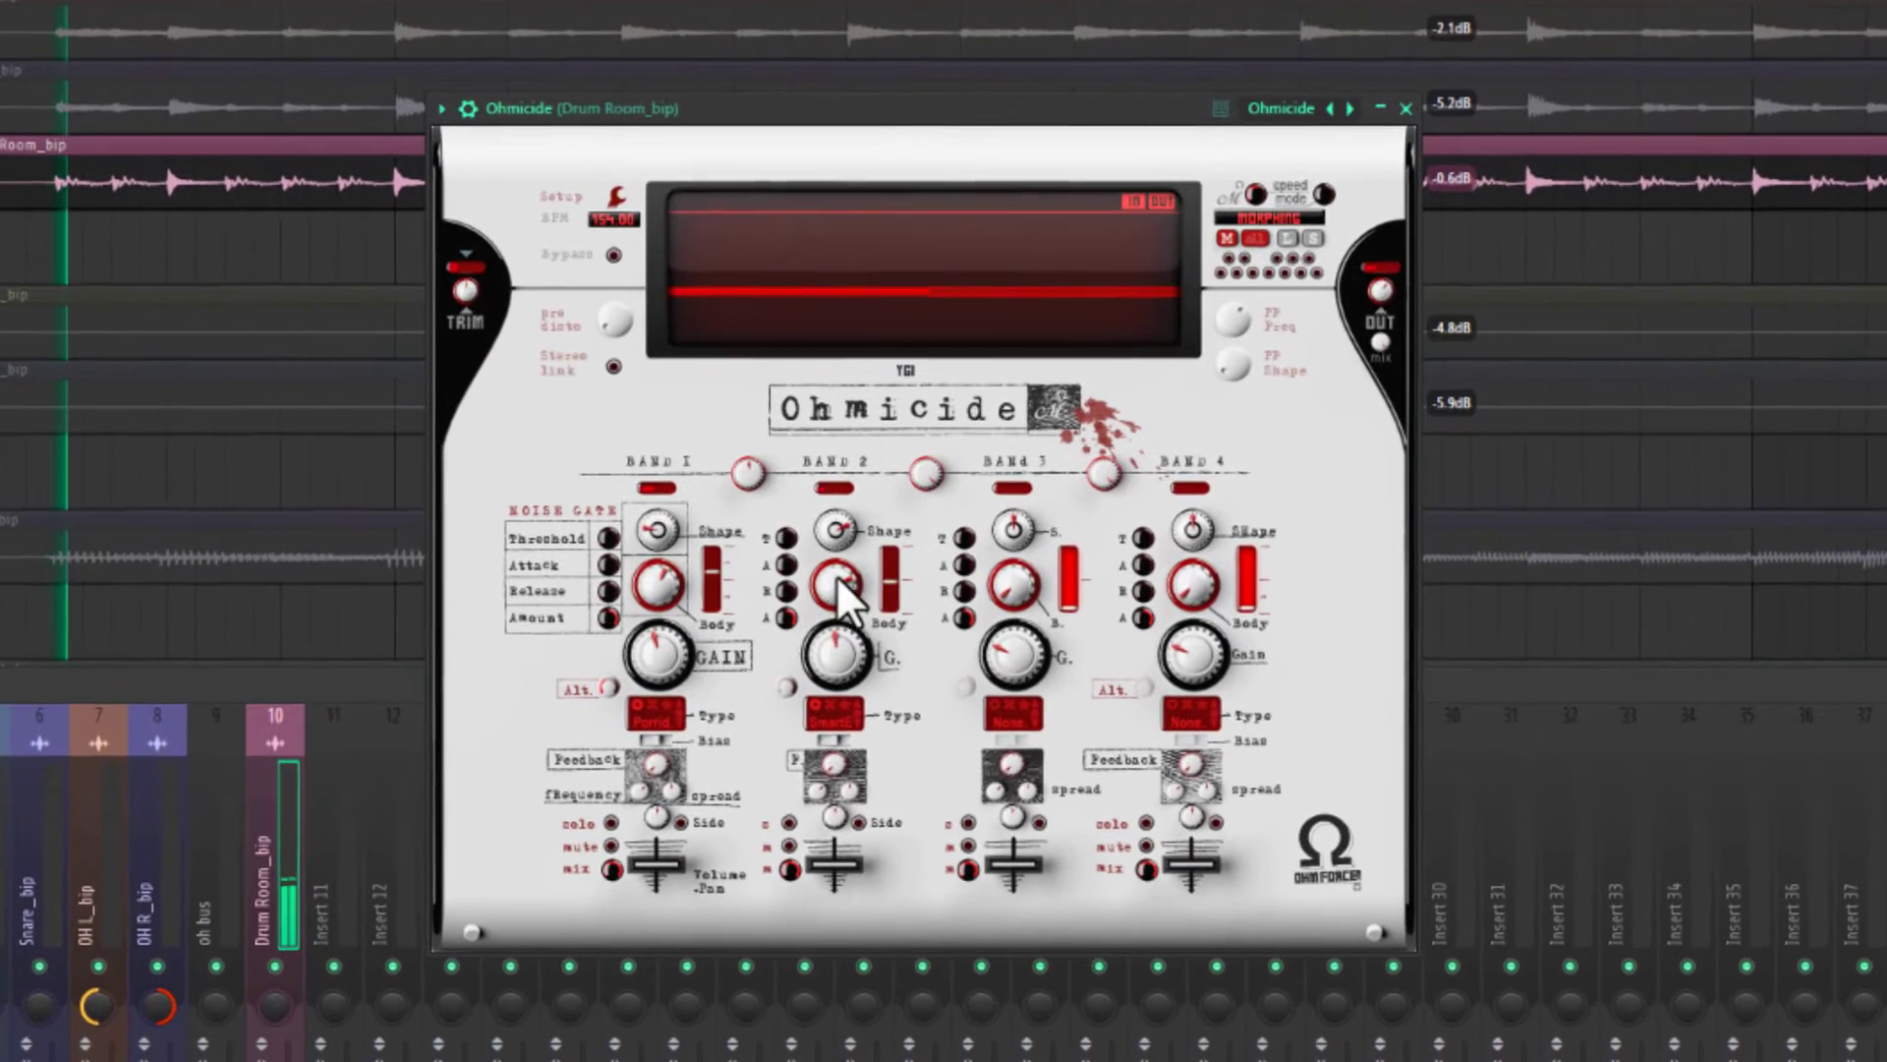
pyautogui.moveTo(837, 532); pyautogui.dragTo(836, 573)
pyautogui.moveTo(834, 650); pyautogui.dragTo(834, 643)
pyautogui.moveTo(838, 540); pyautogui.dragTo(839, 542)
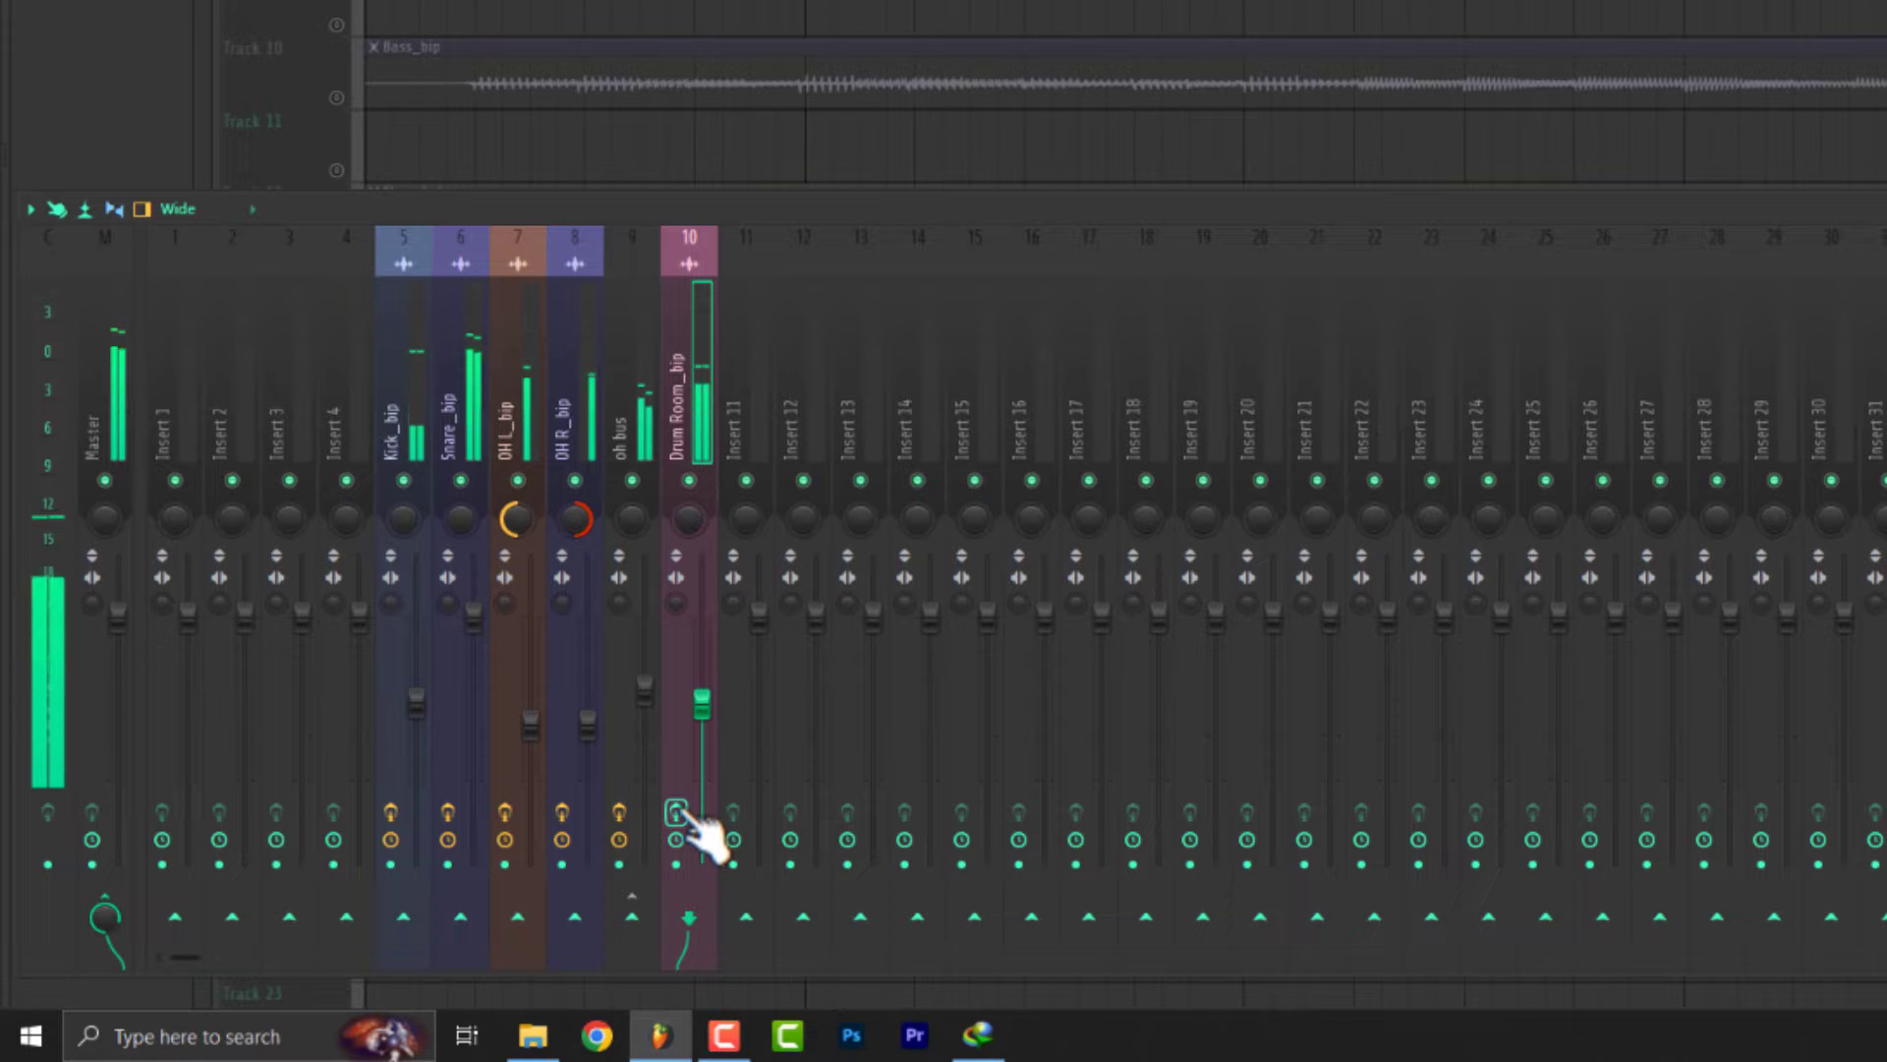
# Compare Drum Room_bip with its effects enabled and bypassed during full drum playback.
pyautogui.click(677, 812)
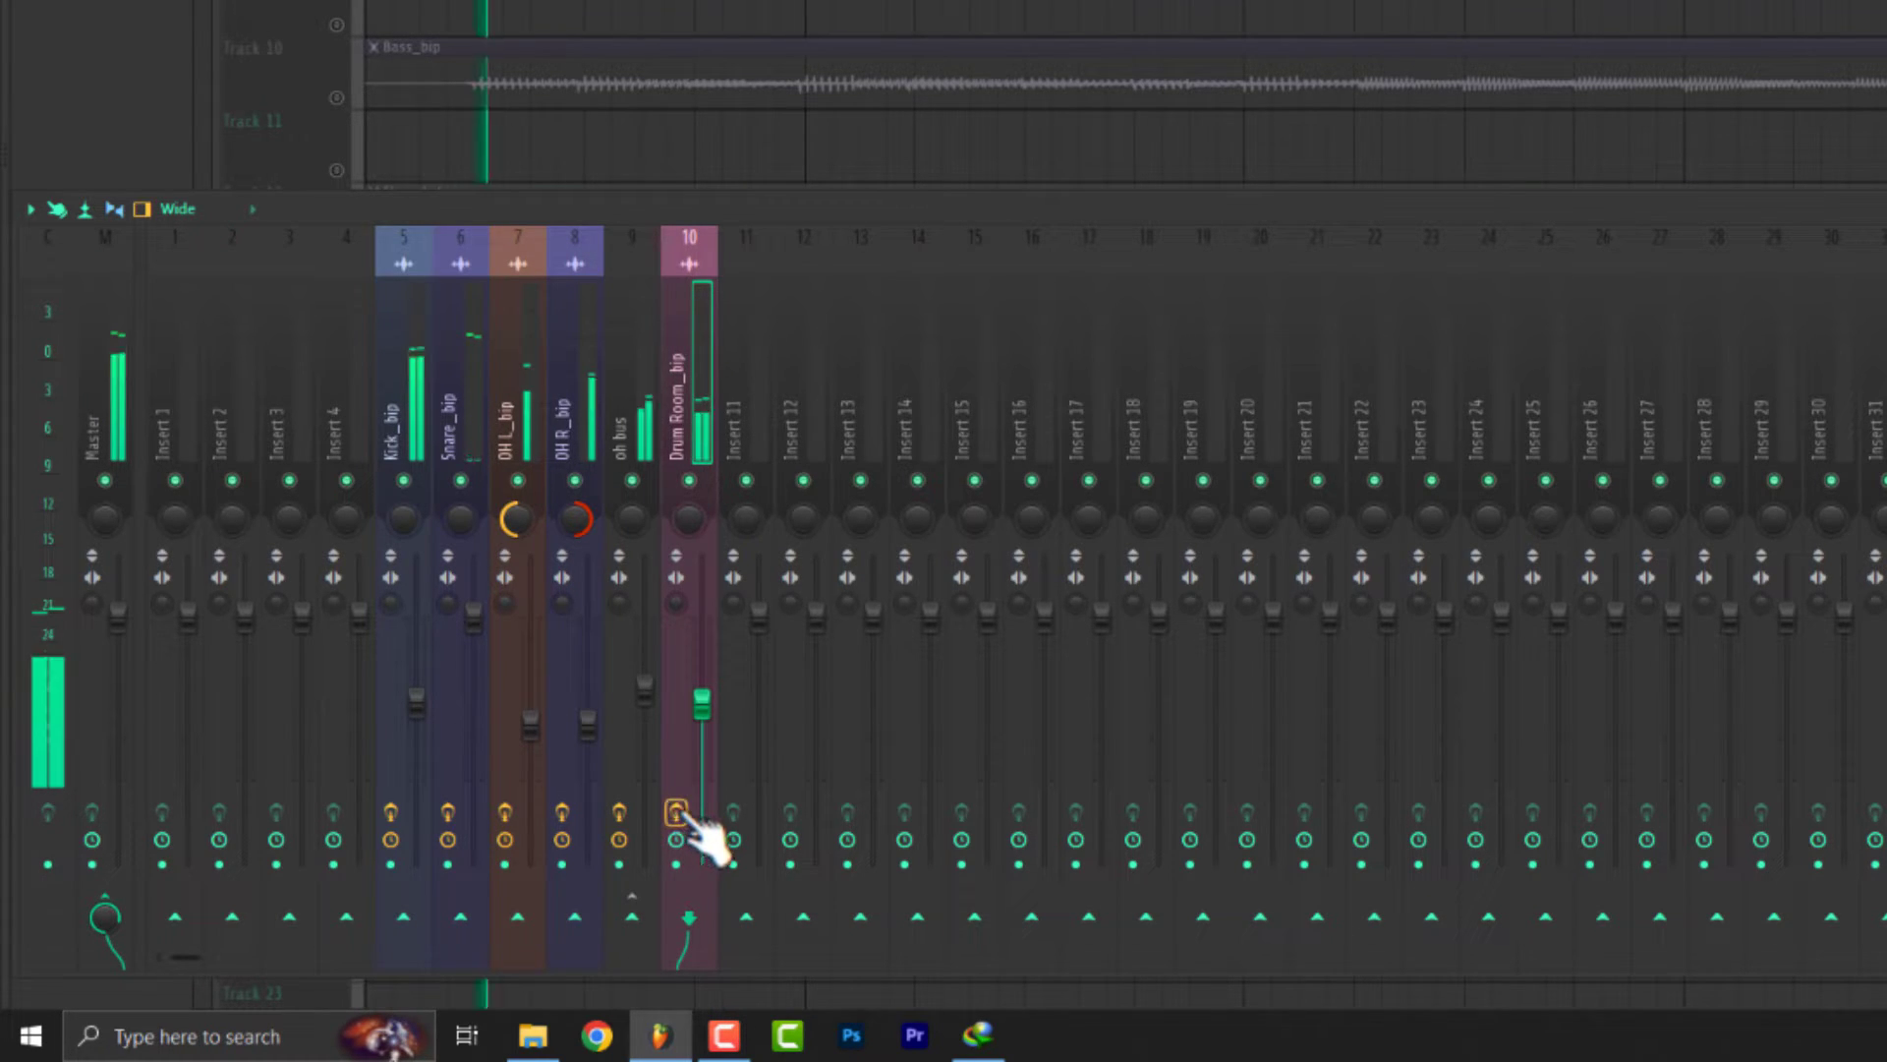
pyautogui.click(679, 813)
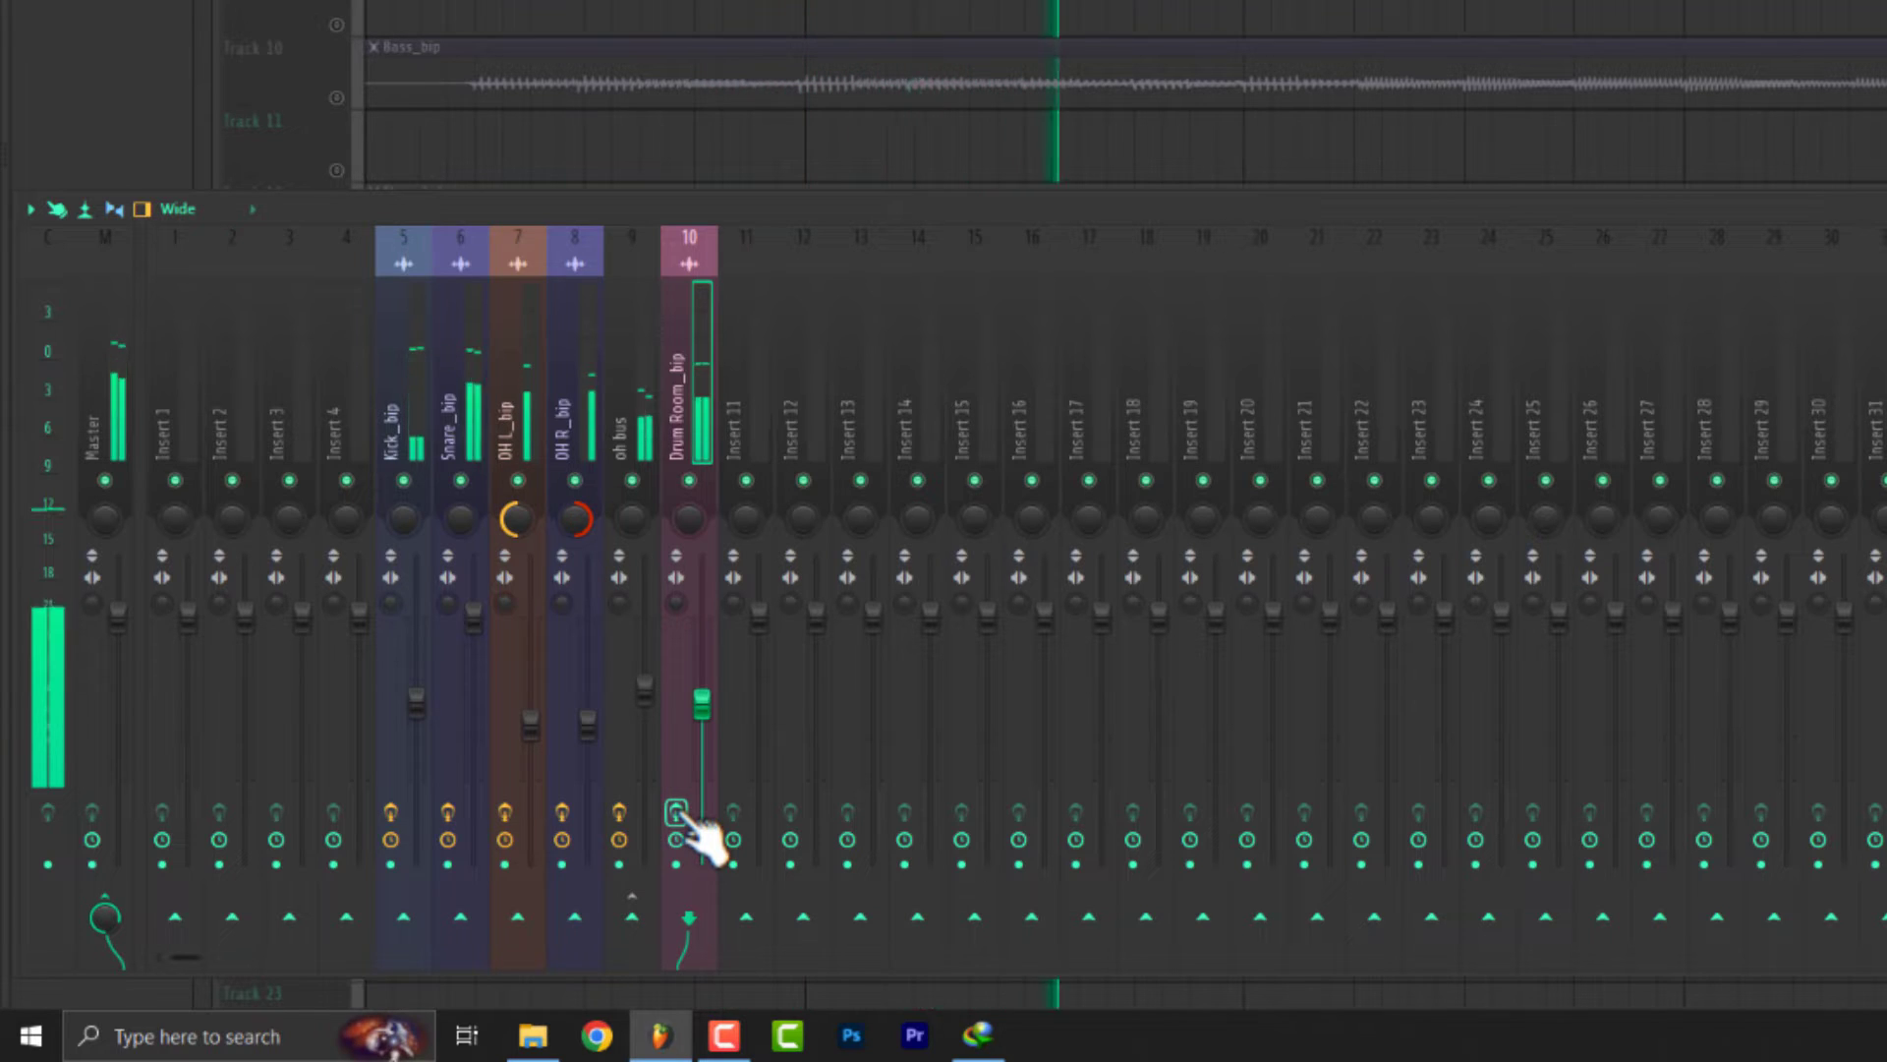
pyautogui.click(679, 813)
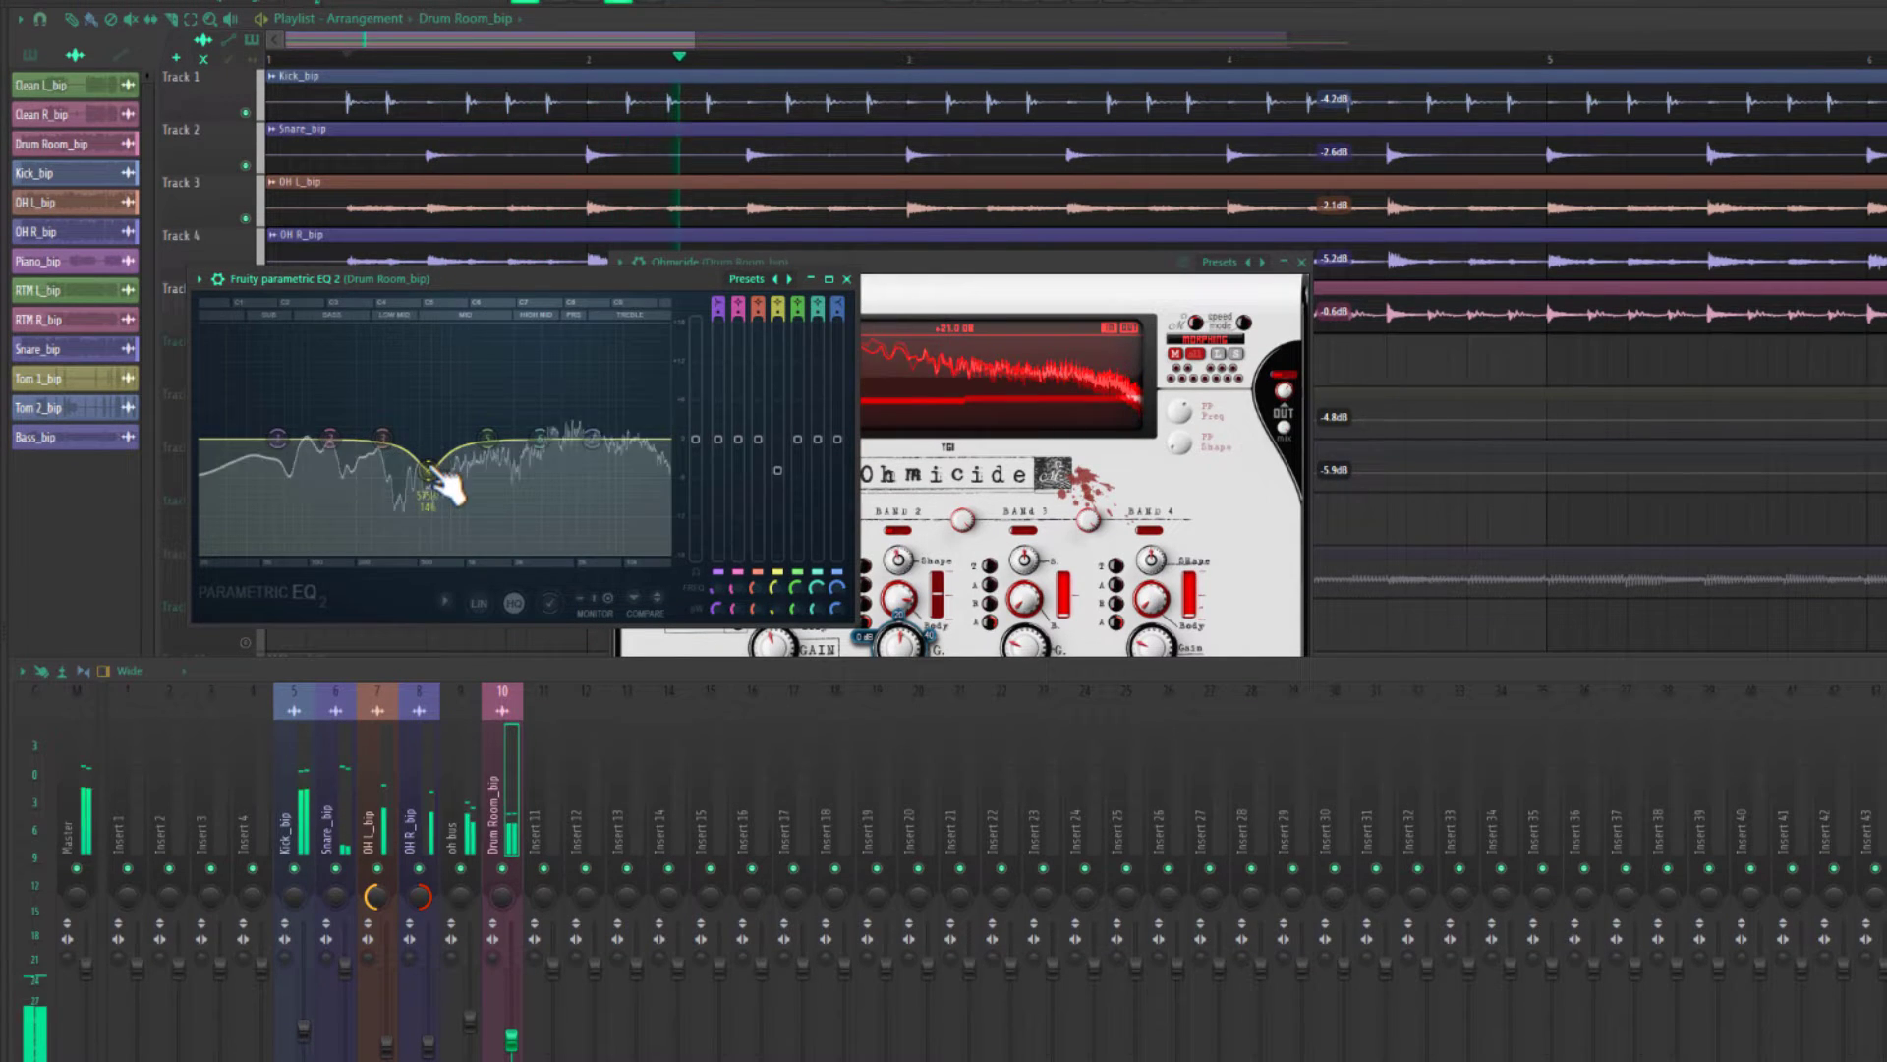
# Shape Drum Room_bip with Fruity parametric EQ 2, widening a band 4 mid cut and raising the highs while auditioning.
pyautogui.moveTo(444, 482); pyautogui.dragTo(428, 472)
pyautogui.scroll(-2, 430, 476)
pyautogui.press('space')
pyautogui.press('space')
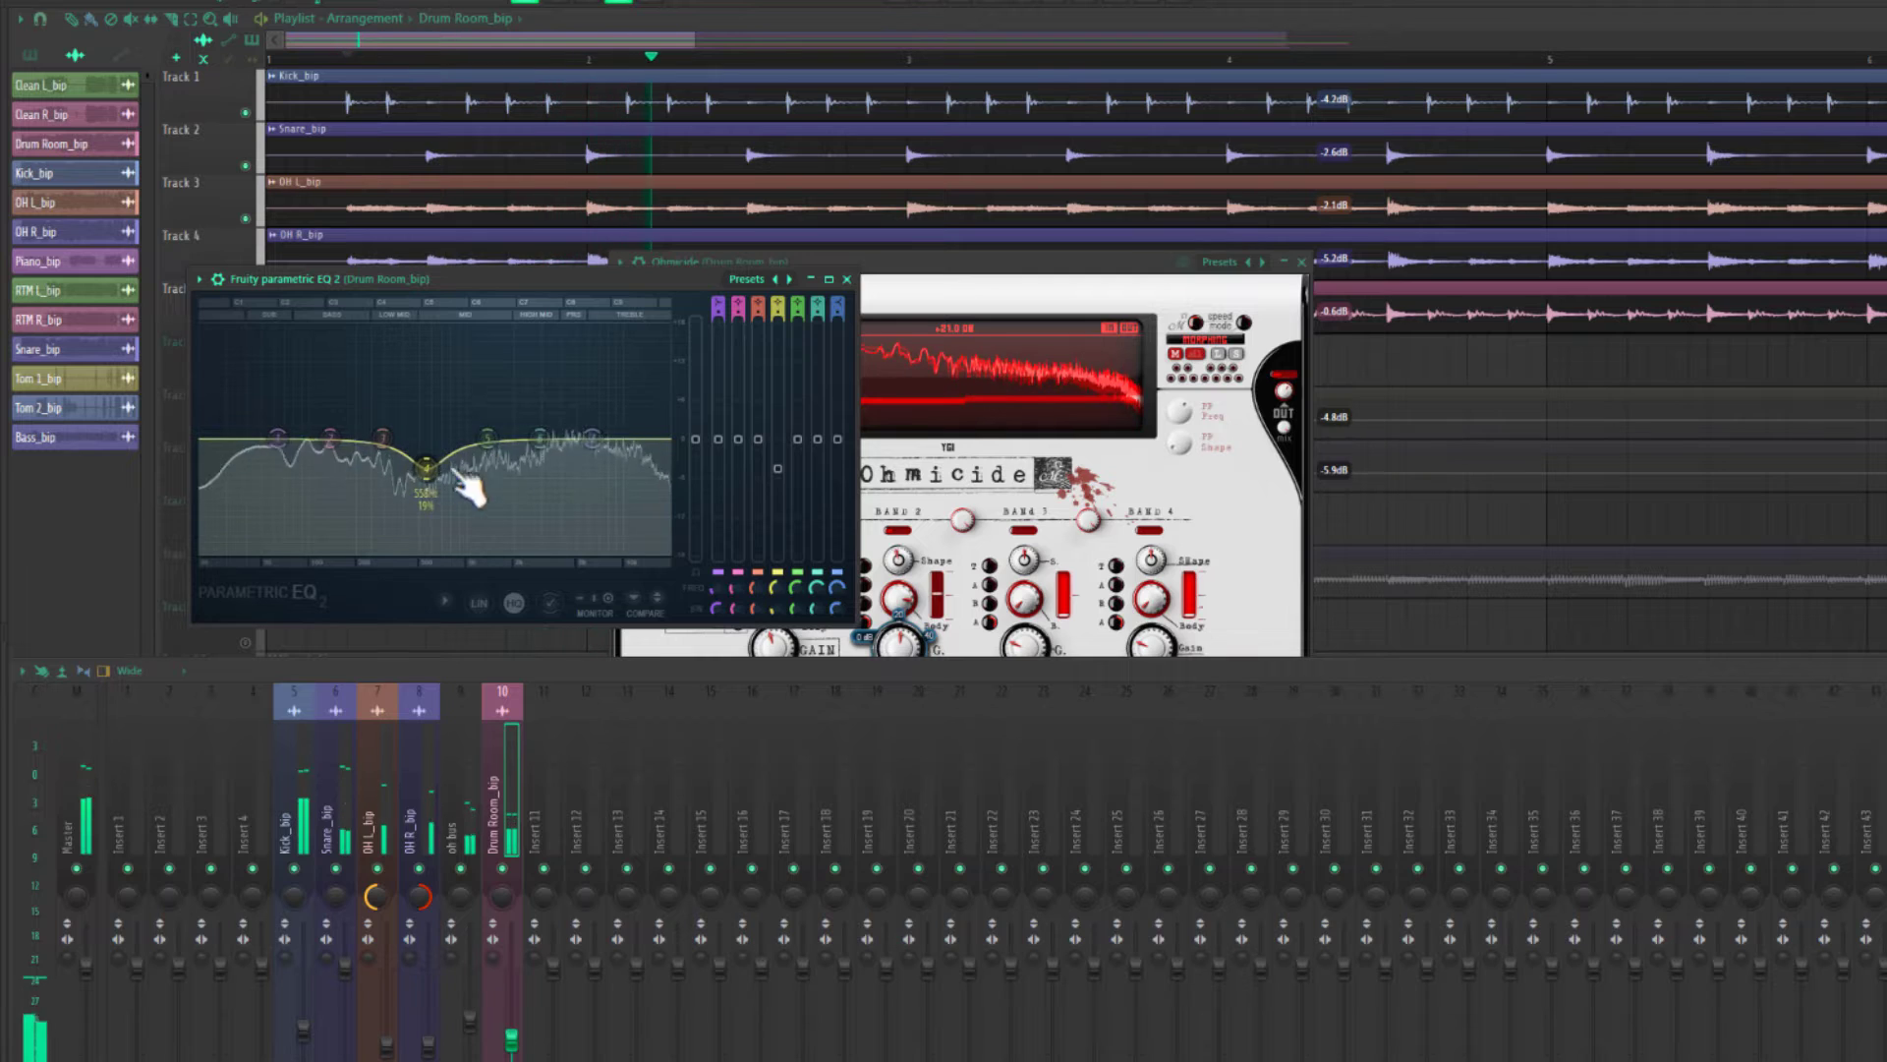
pyautogui.moveTo(588, 460); pyautogui.dragTo(647, 405)
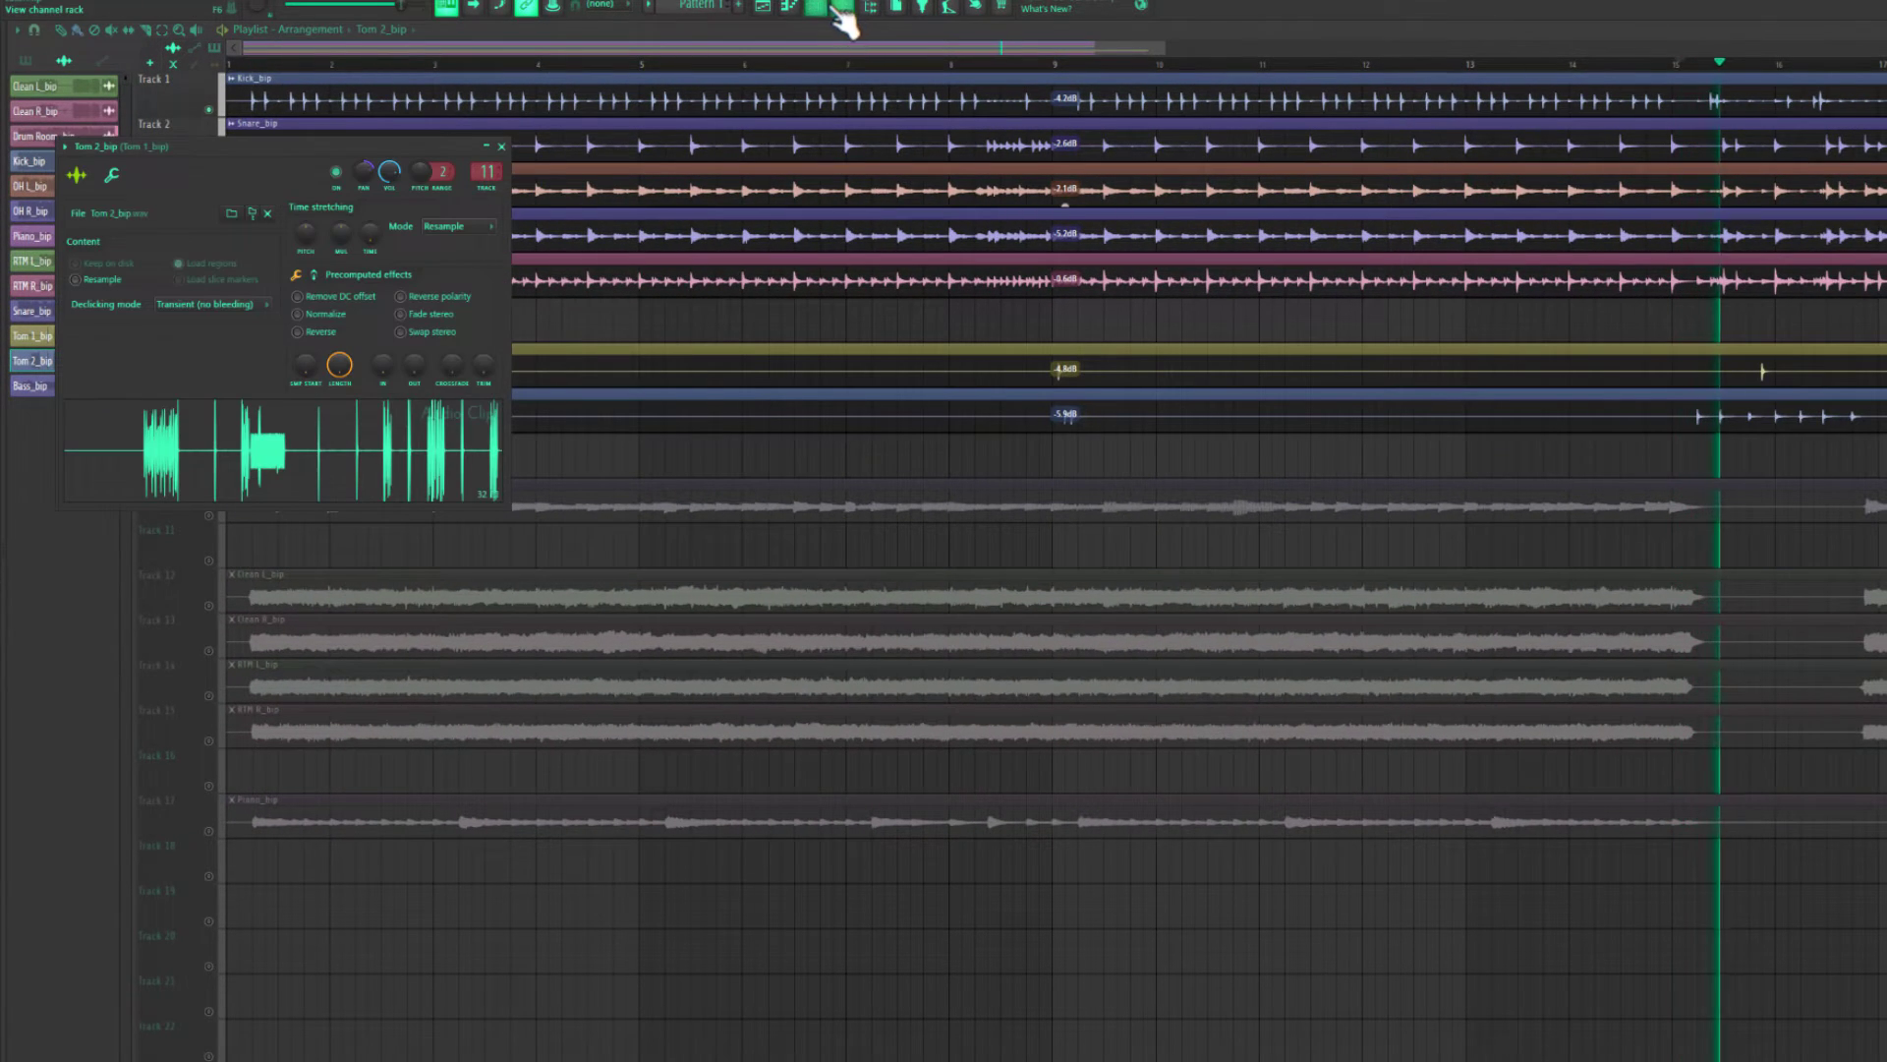
# Add Fruity parametric EQ 2 to Tom 1_bip and cut band 4 by about 4.8 dB at 3000 Hz.
pyautogui.click(854, 8)
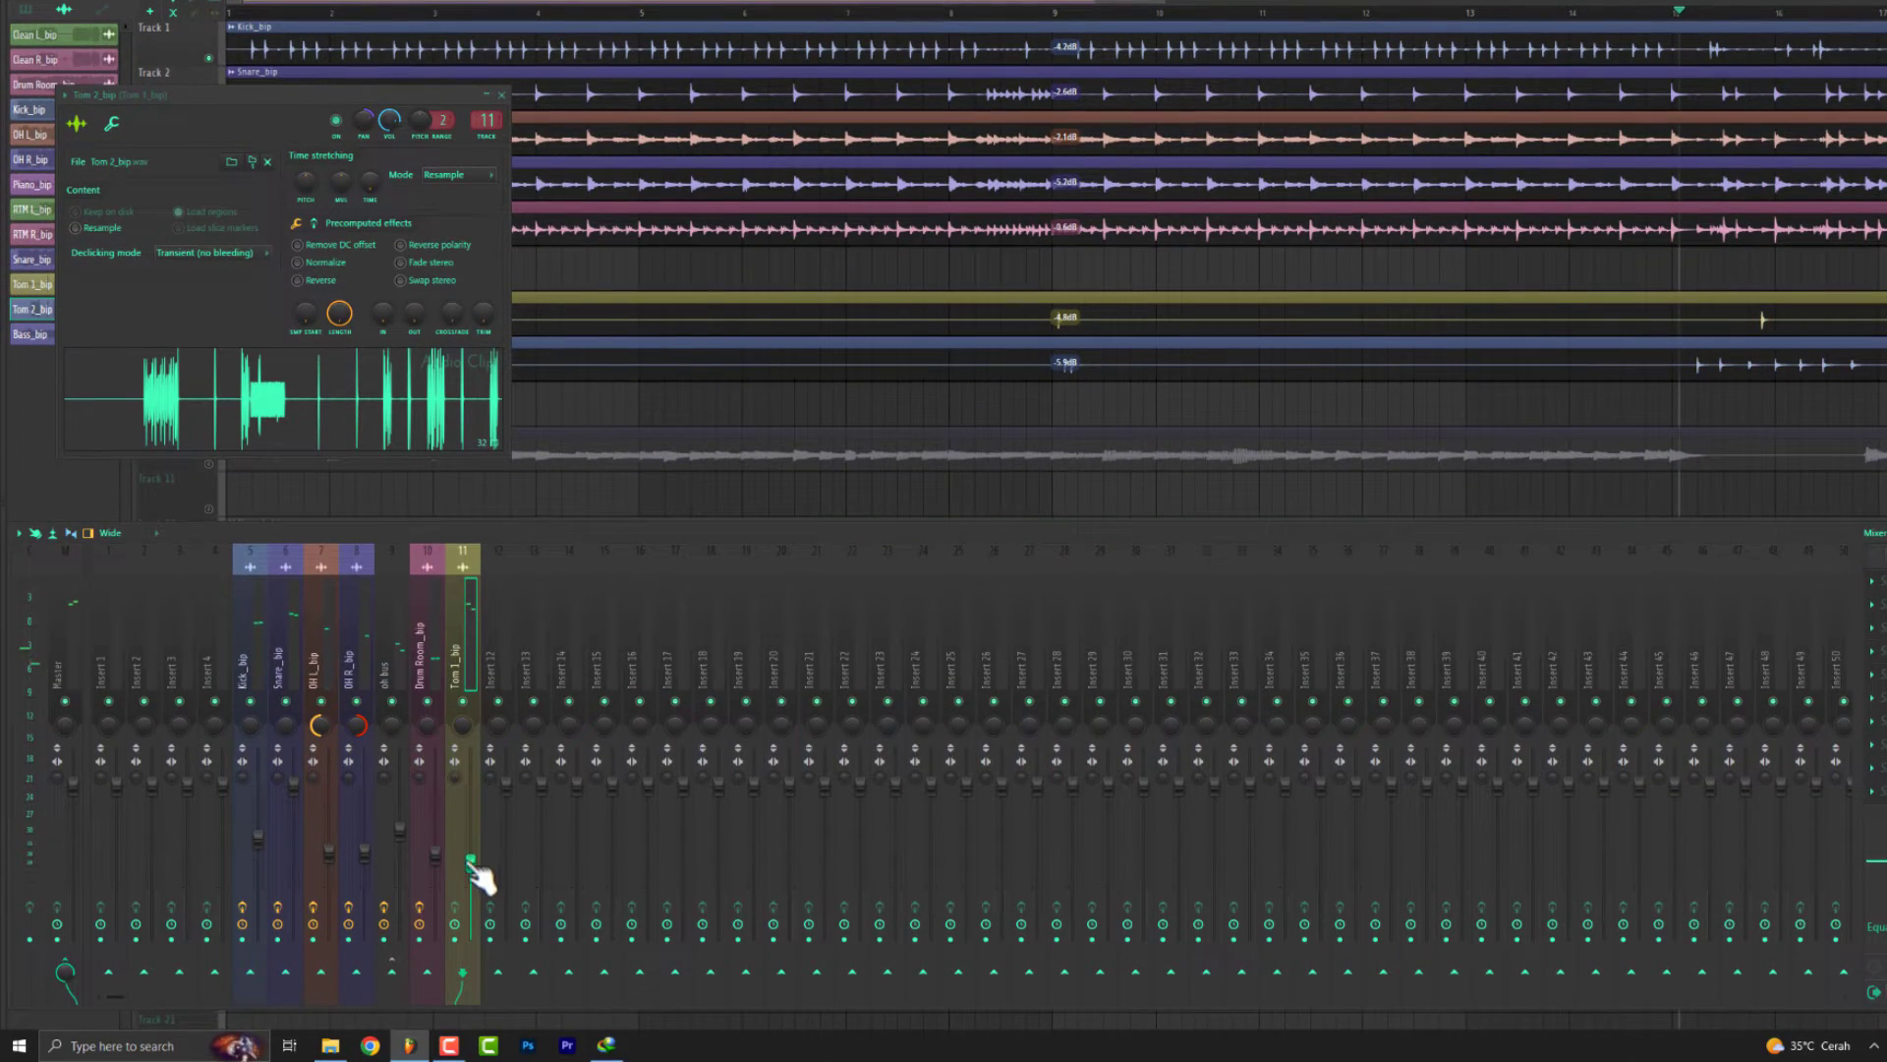
pyautogui.press('space')
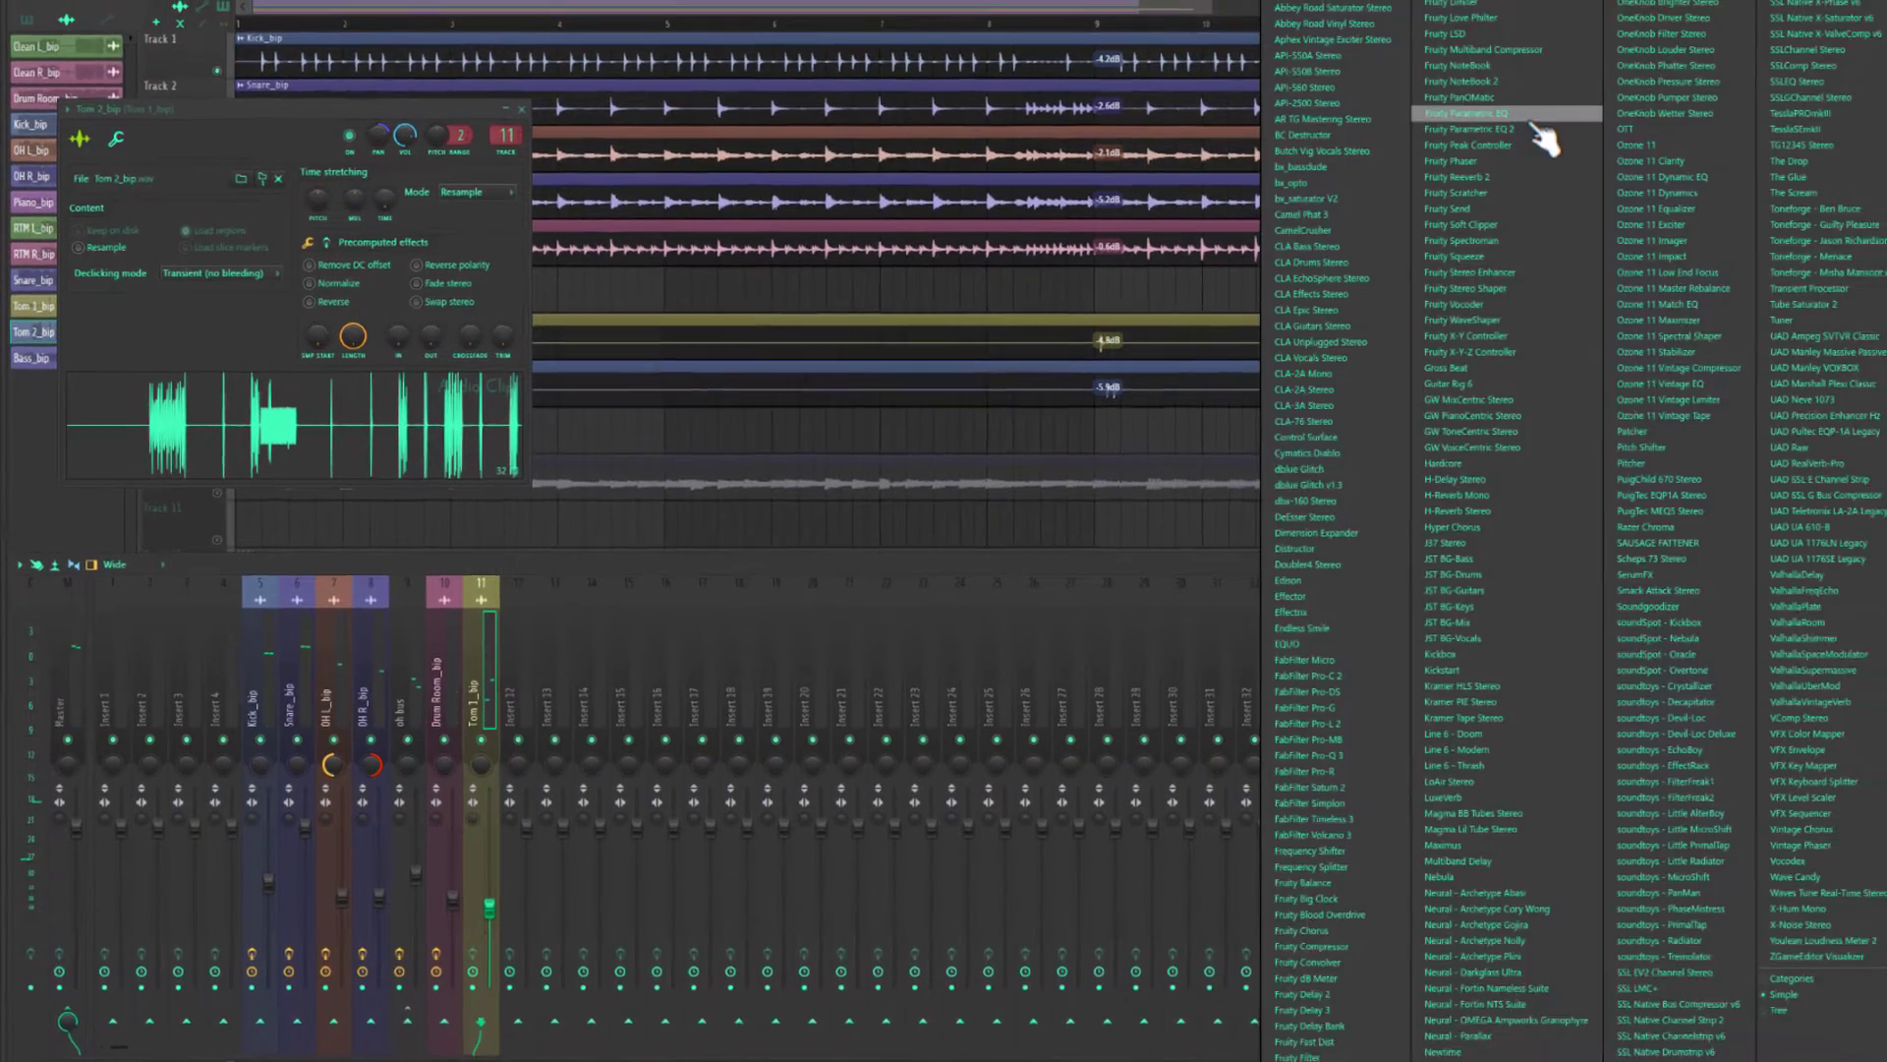
pyautogui.click(1533, 116)
pyautogui.press('space')
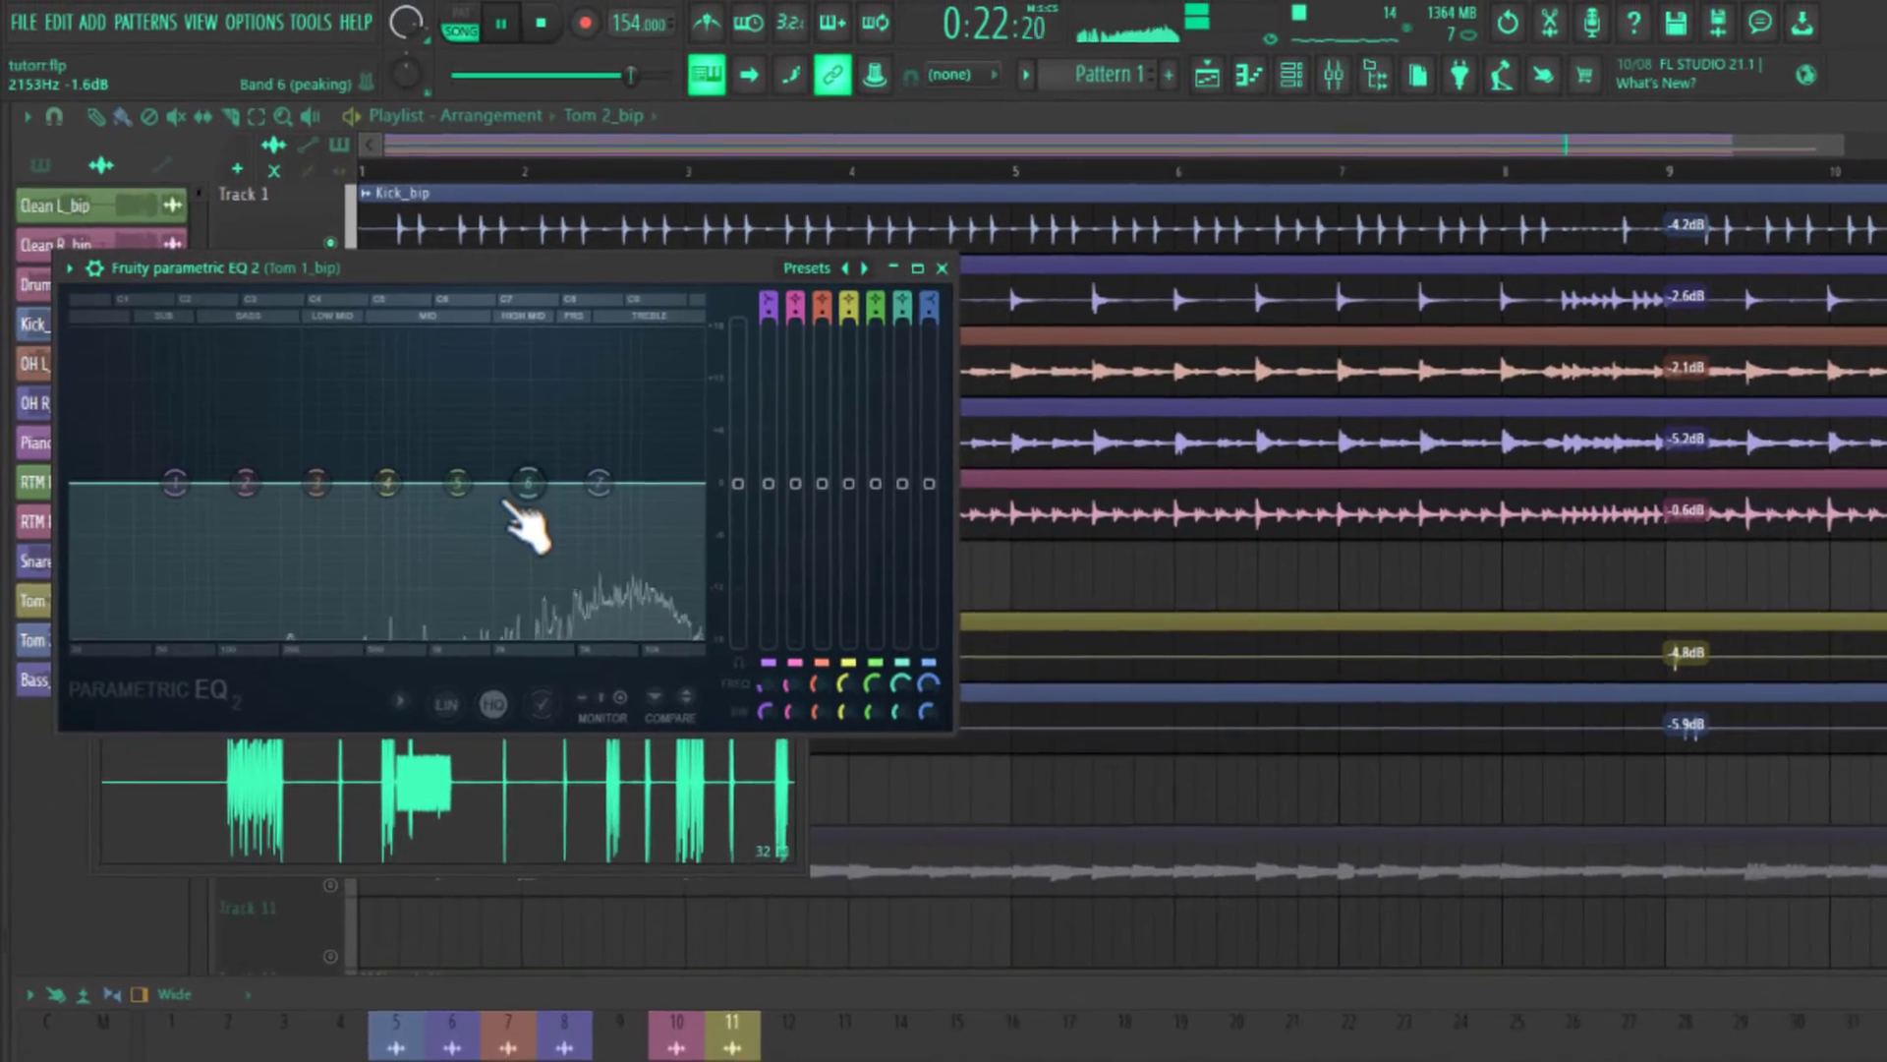
pyautogui.press('space')
pyautogui.moveTo(386, 482); pyautogui.dragTo(532, 510)
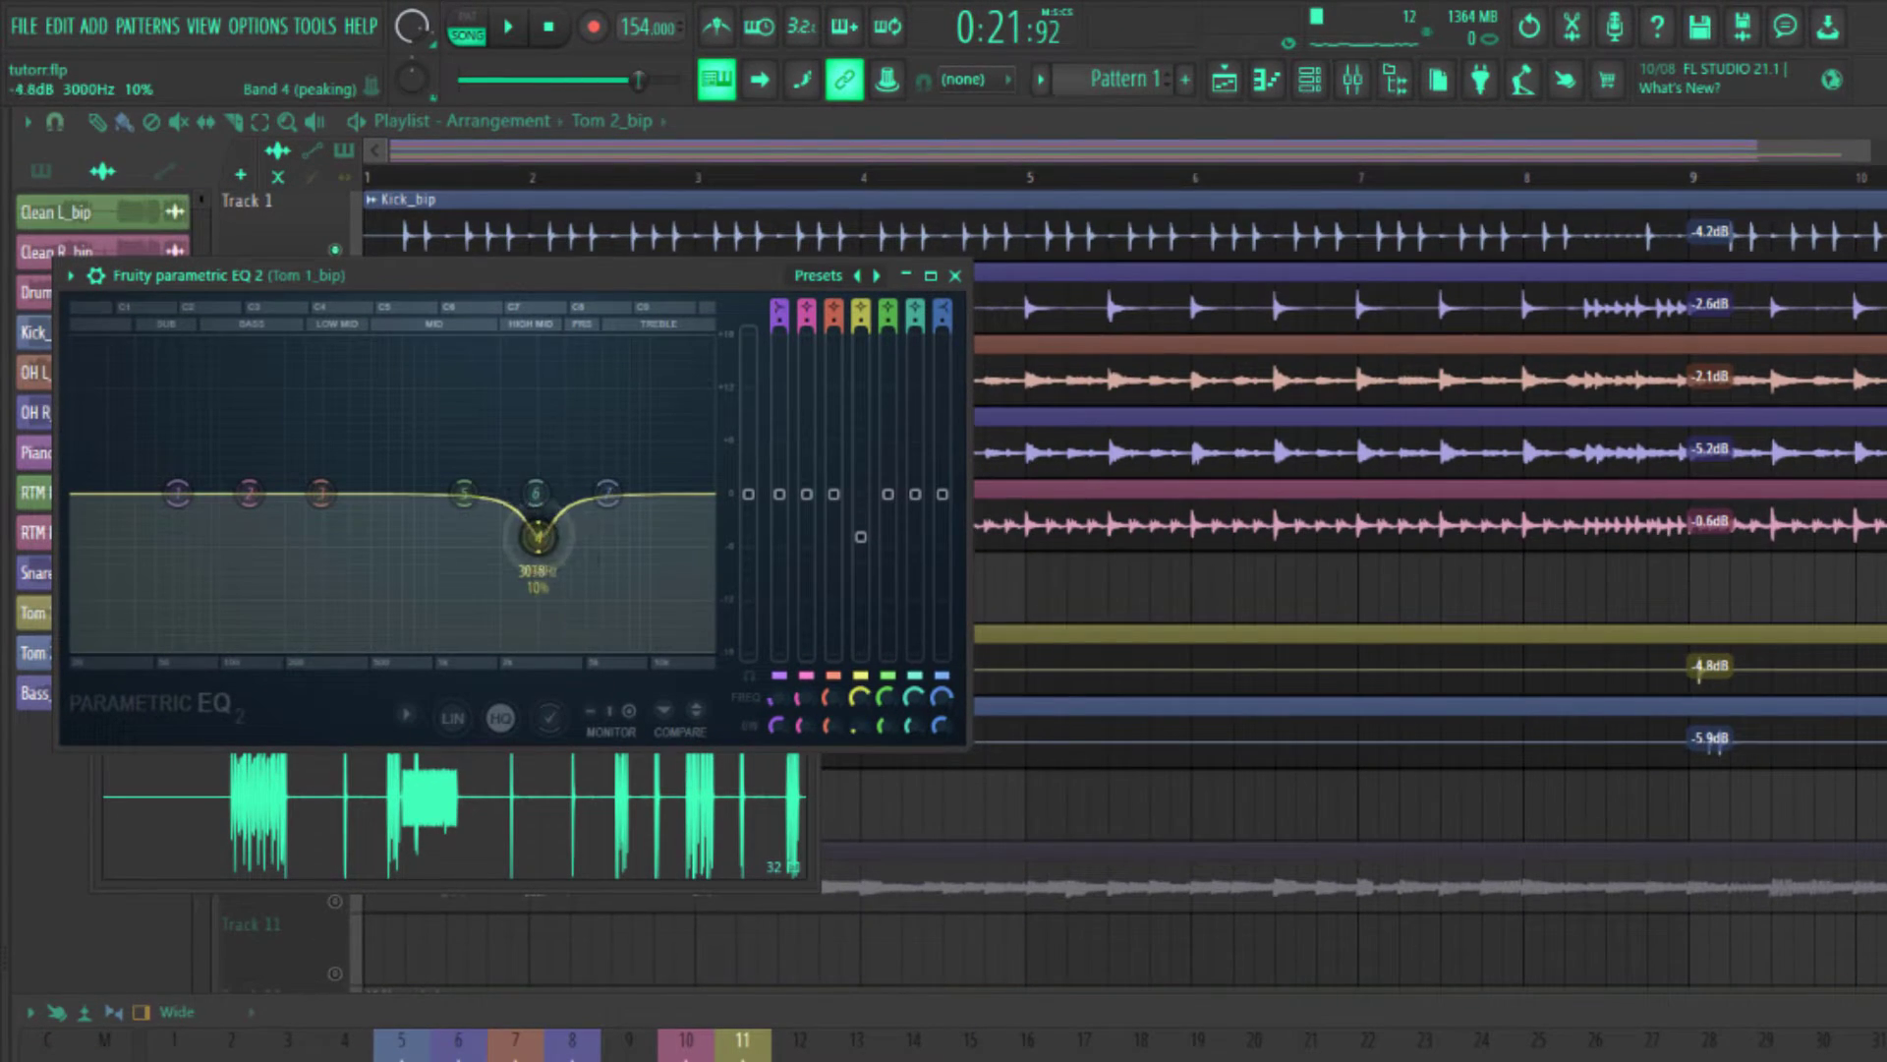
# Boost band 2 of the Tom 1_bip EQ by about 17 dB at 81 Hz and audition it.
pyautogui.moveTo(226, 424); pyautogui.dragTo(200, 343)
pyautogui.press('space')
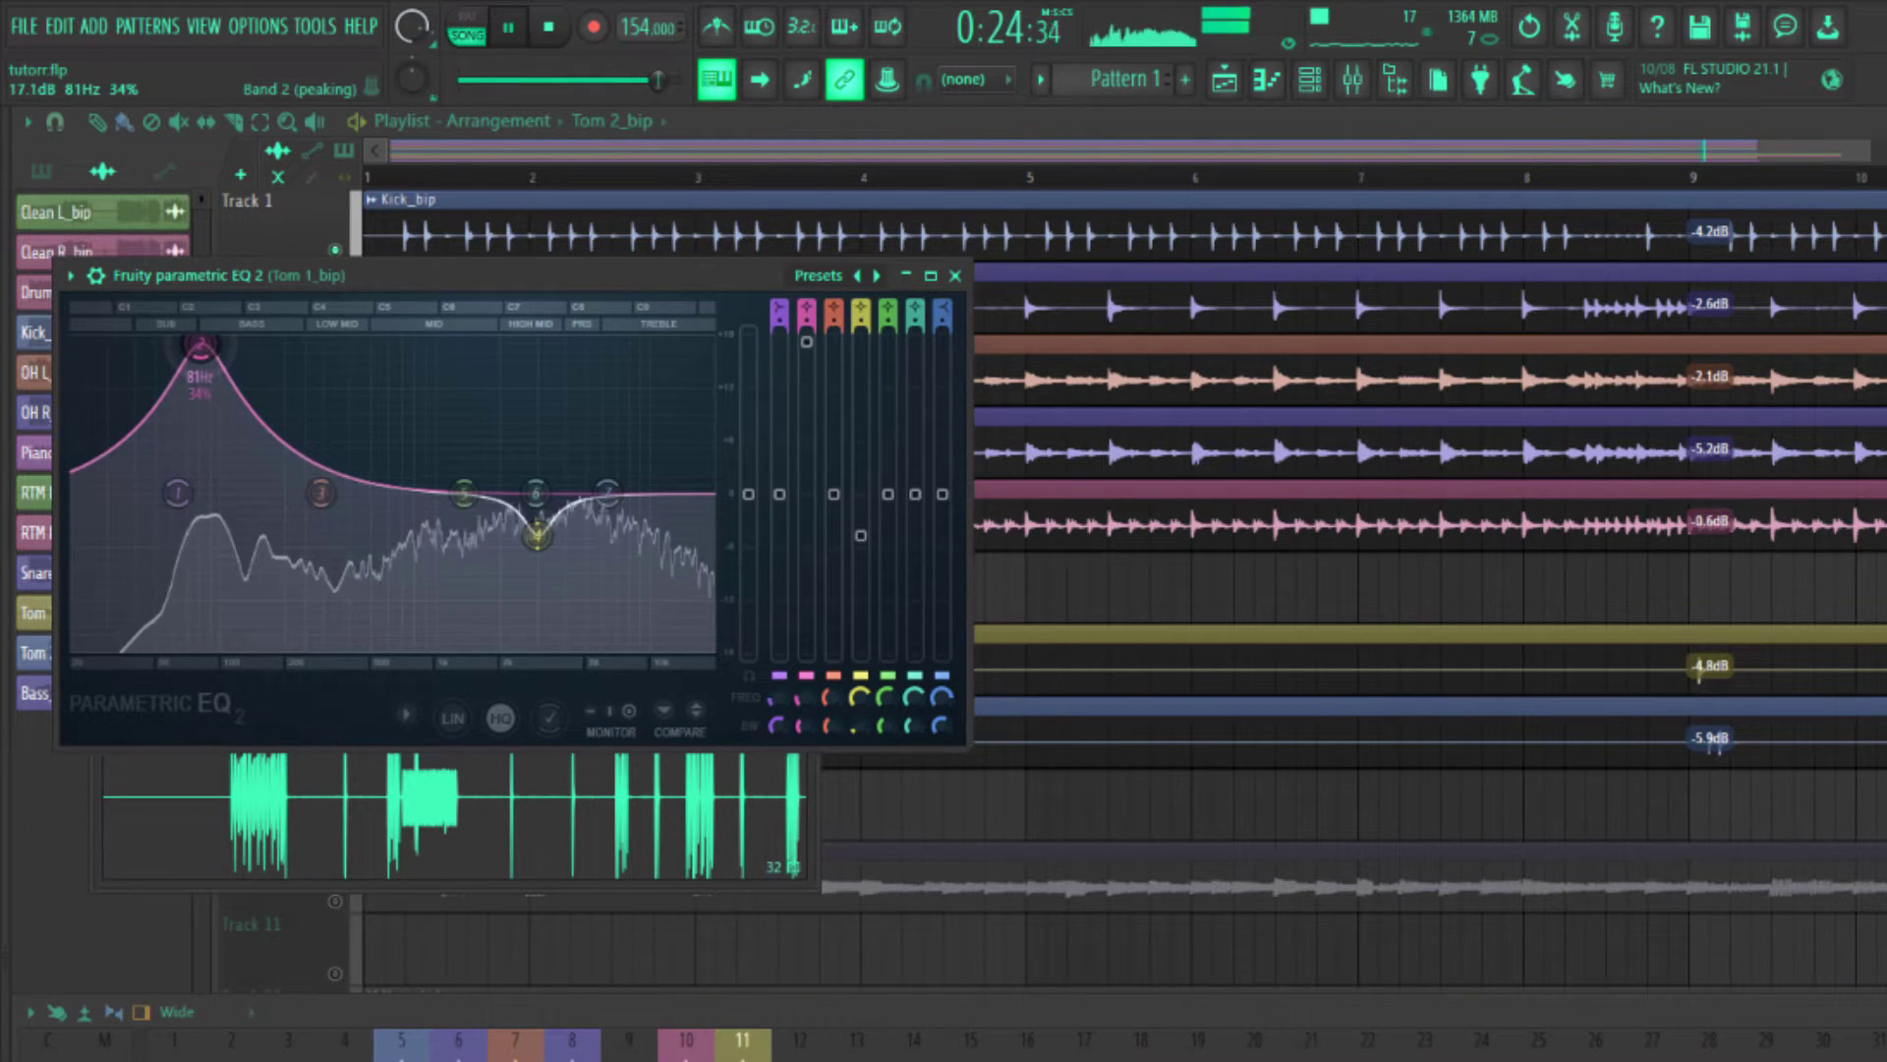
pyautogui.press('space')
pyautogui.press('space')
# Cut band 6 of the Tom 1_bip EQ about 3.8 dB at 5754 Hz and raise the low end with bands 1 and 2.
pyautogui.moveTo(536, 494); pyautogui.dragTo(600, 529)
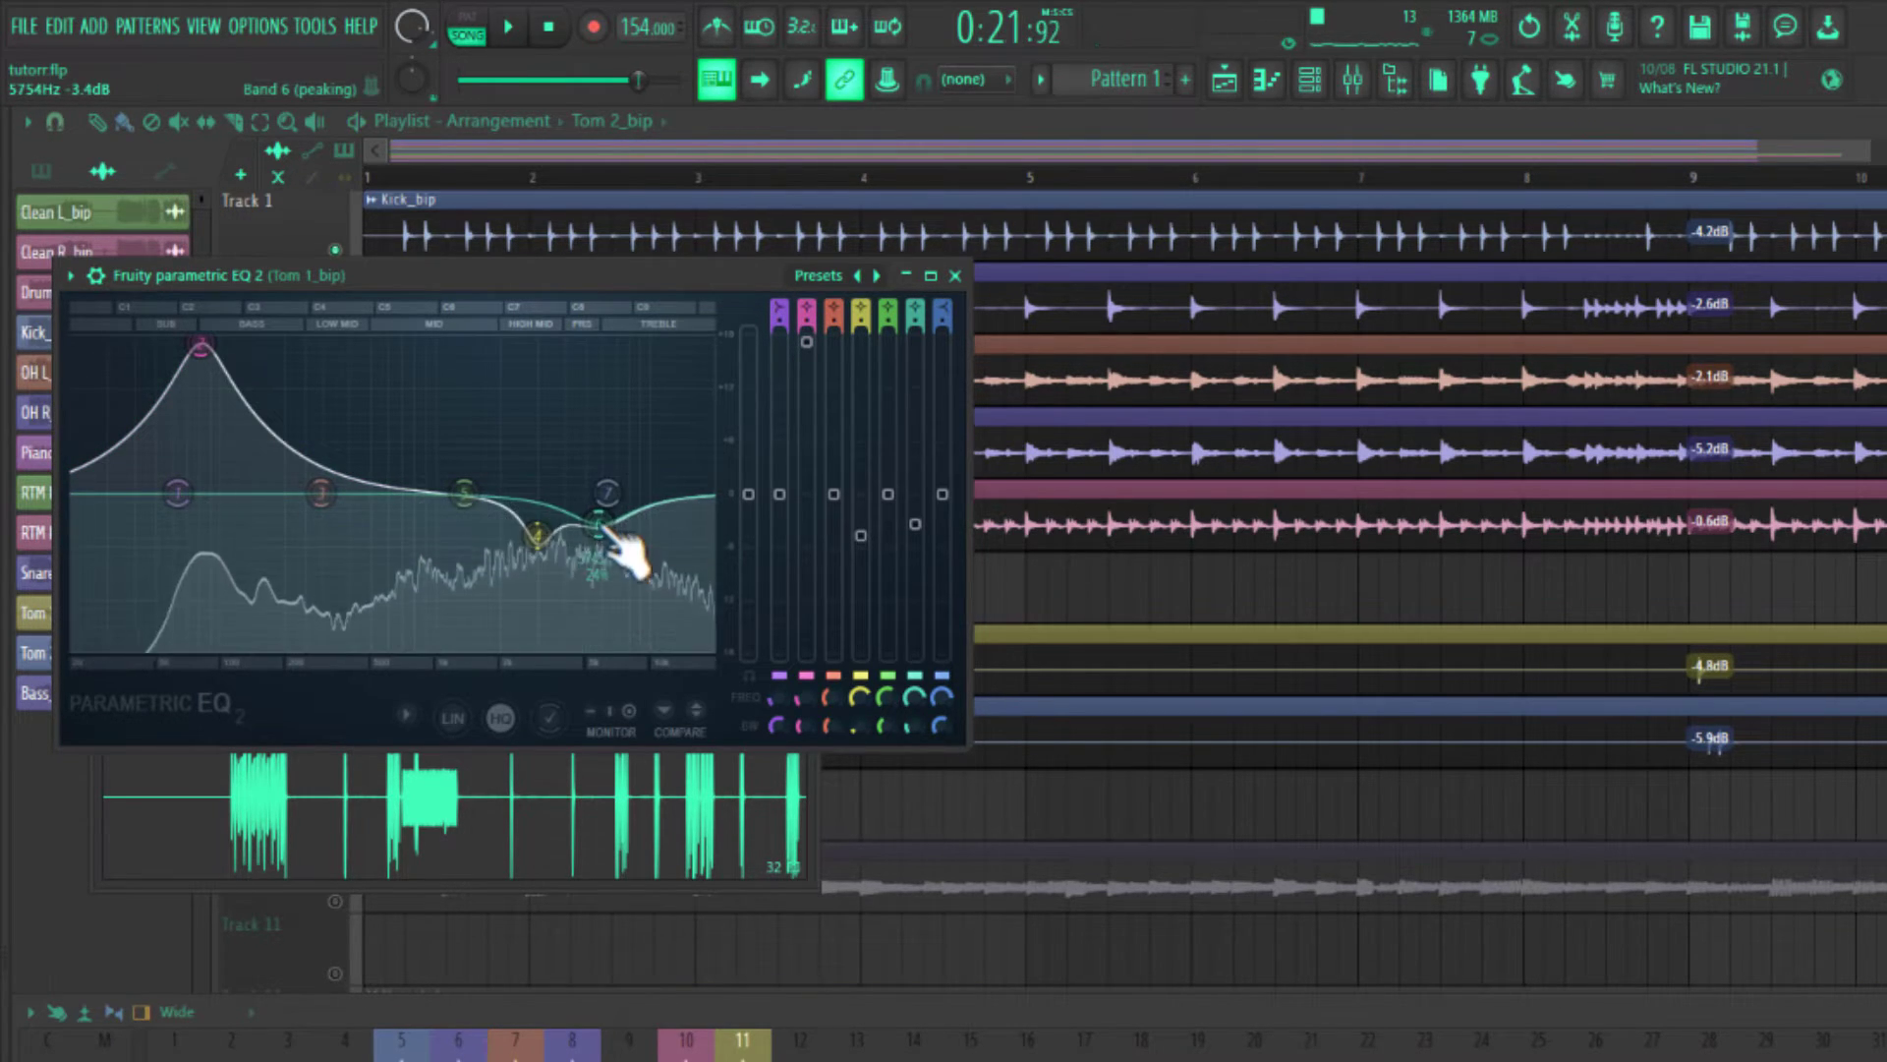
pyautogui.moveTo(200, 346); pyautogui.dragTo(197, 340)
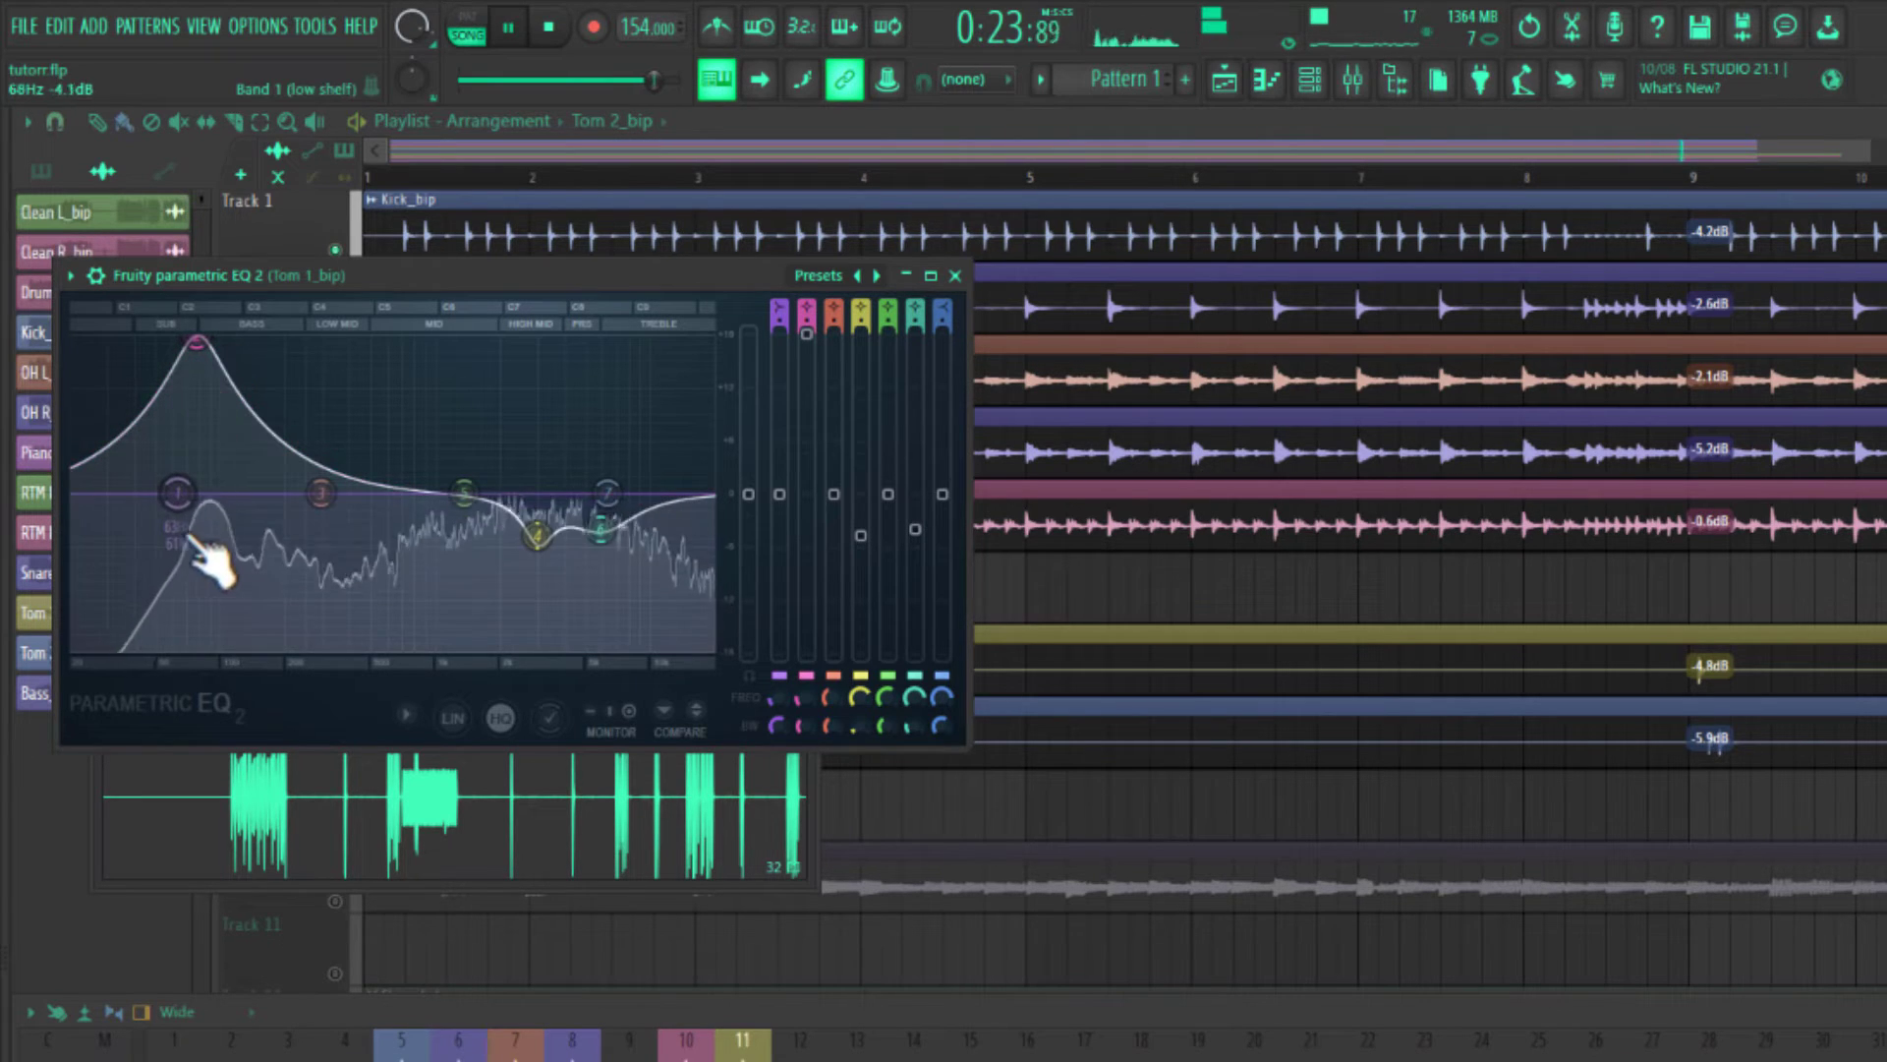
pyautogui.moveTo(177, 494); pyautogui.dragTo(172, 459)
pyautogui.press('space')
pyautogui.press('space')
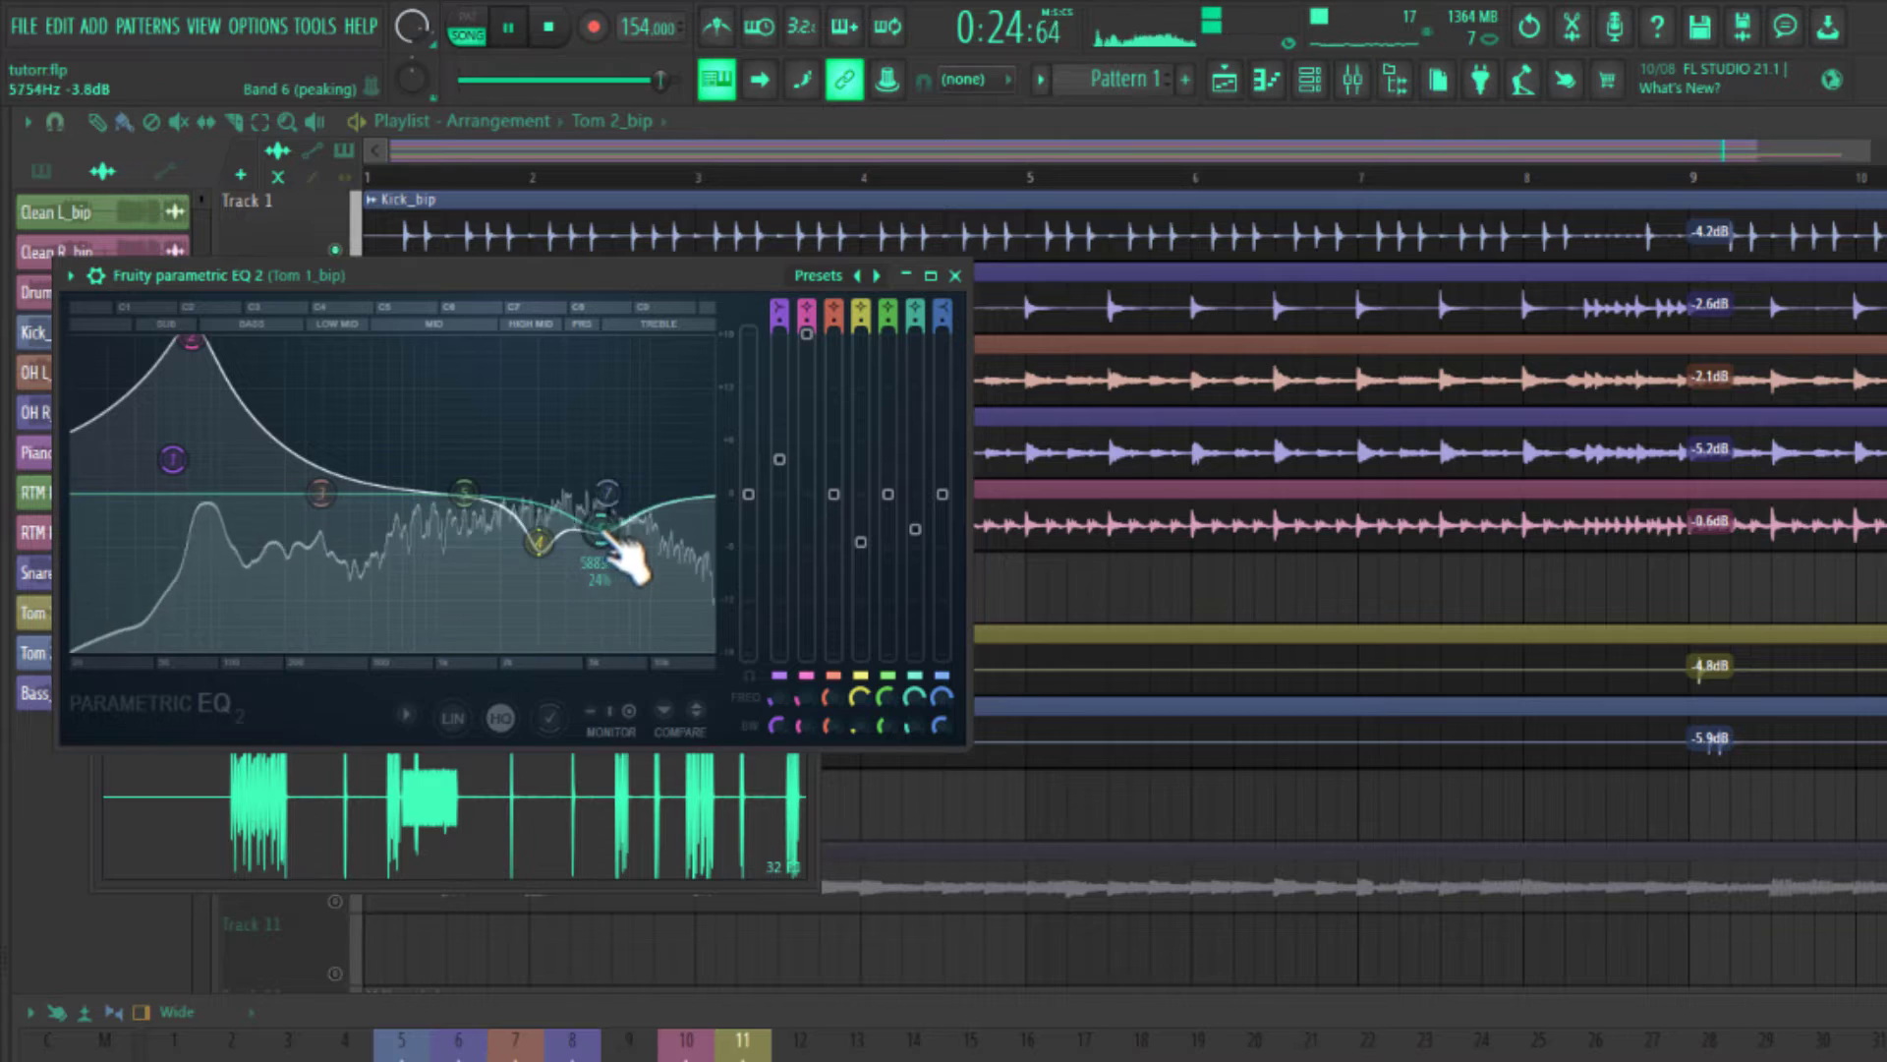
# Cut the low mids of Tom 1_bip with EQ band 5 and audition the tom fill.
pyautogui.press('space')
pyautogui.moveTo(464, 491); pyautogui.dragTo(389, 530)
pyautogui.press('space')
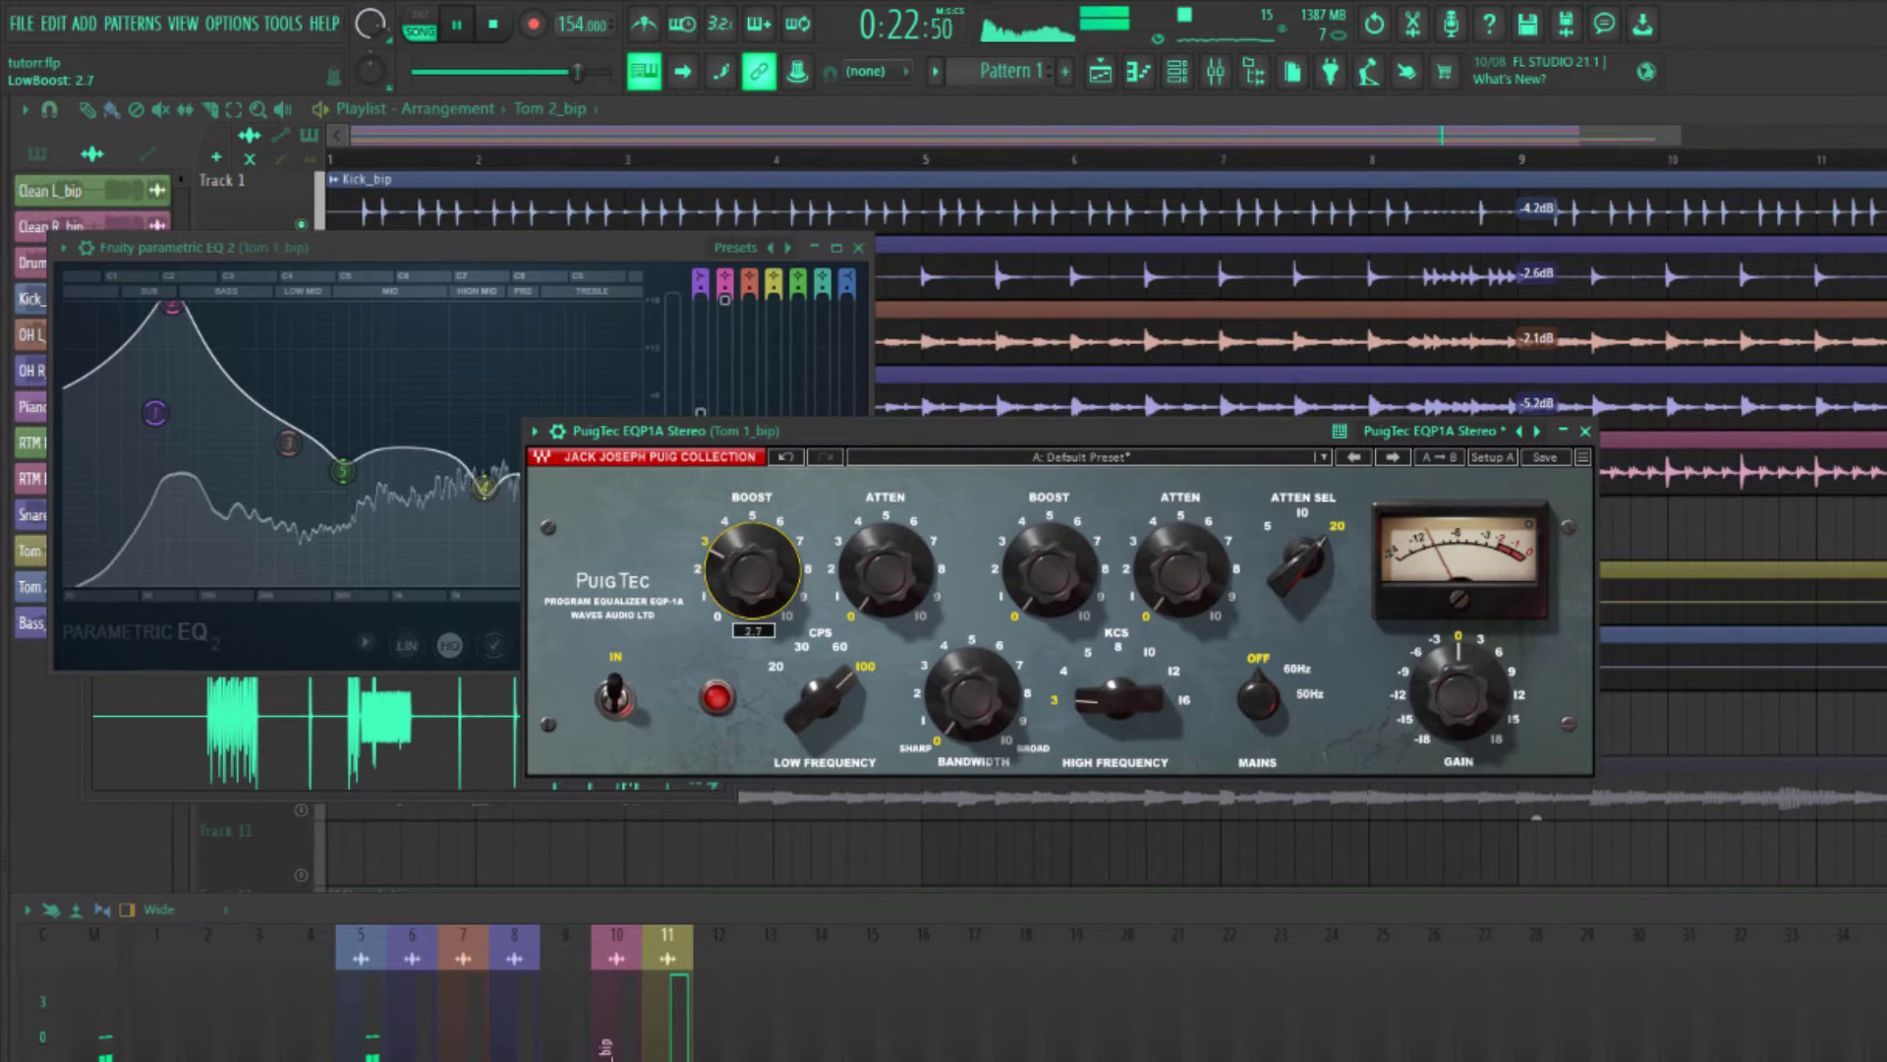
# Raise the PuigTec EQP1A low-frequency boost on Tom 1_bip to about 7 at 100 CPS while auditioning.
pyautogui.press('space')
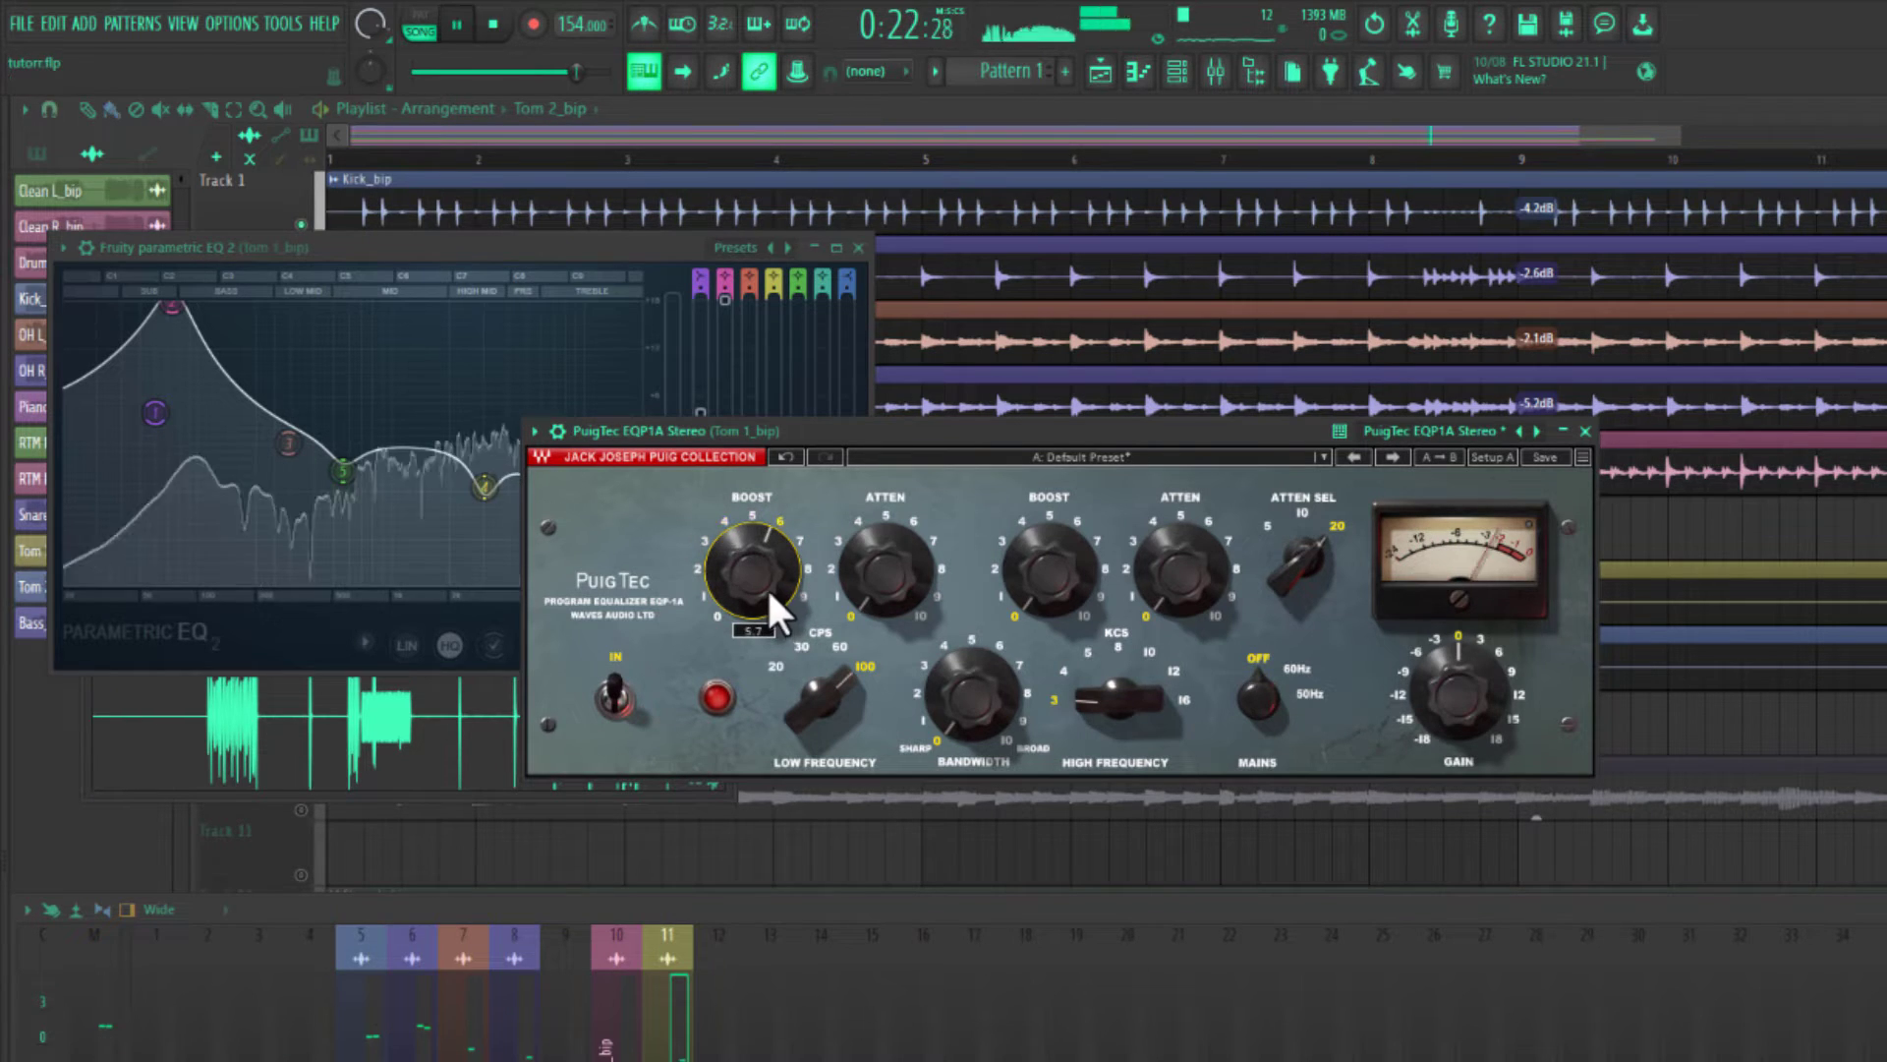
pyautogui.moveTo(767, 587); pyautogui.dragTo(767, 549)
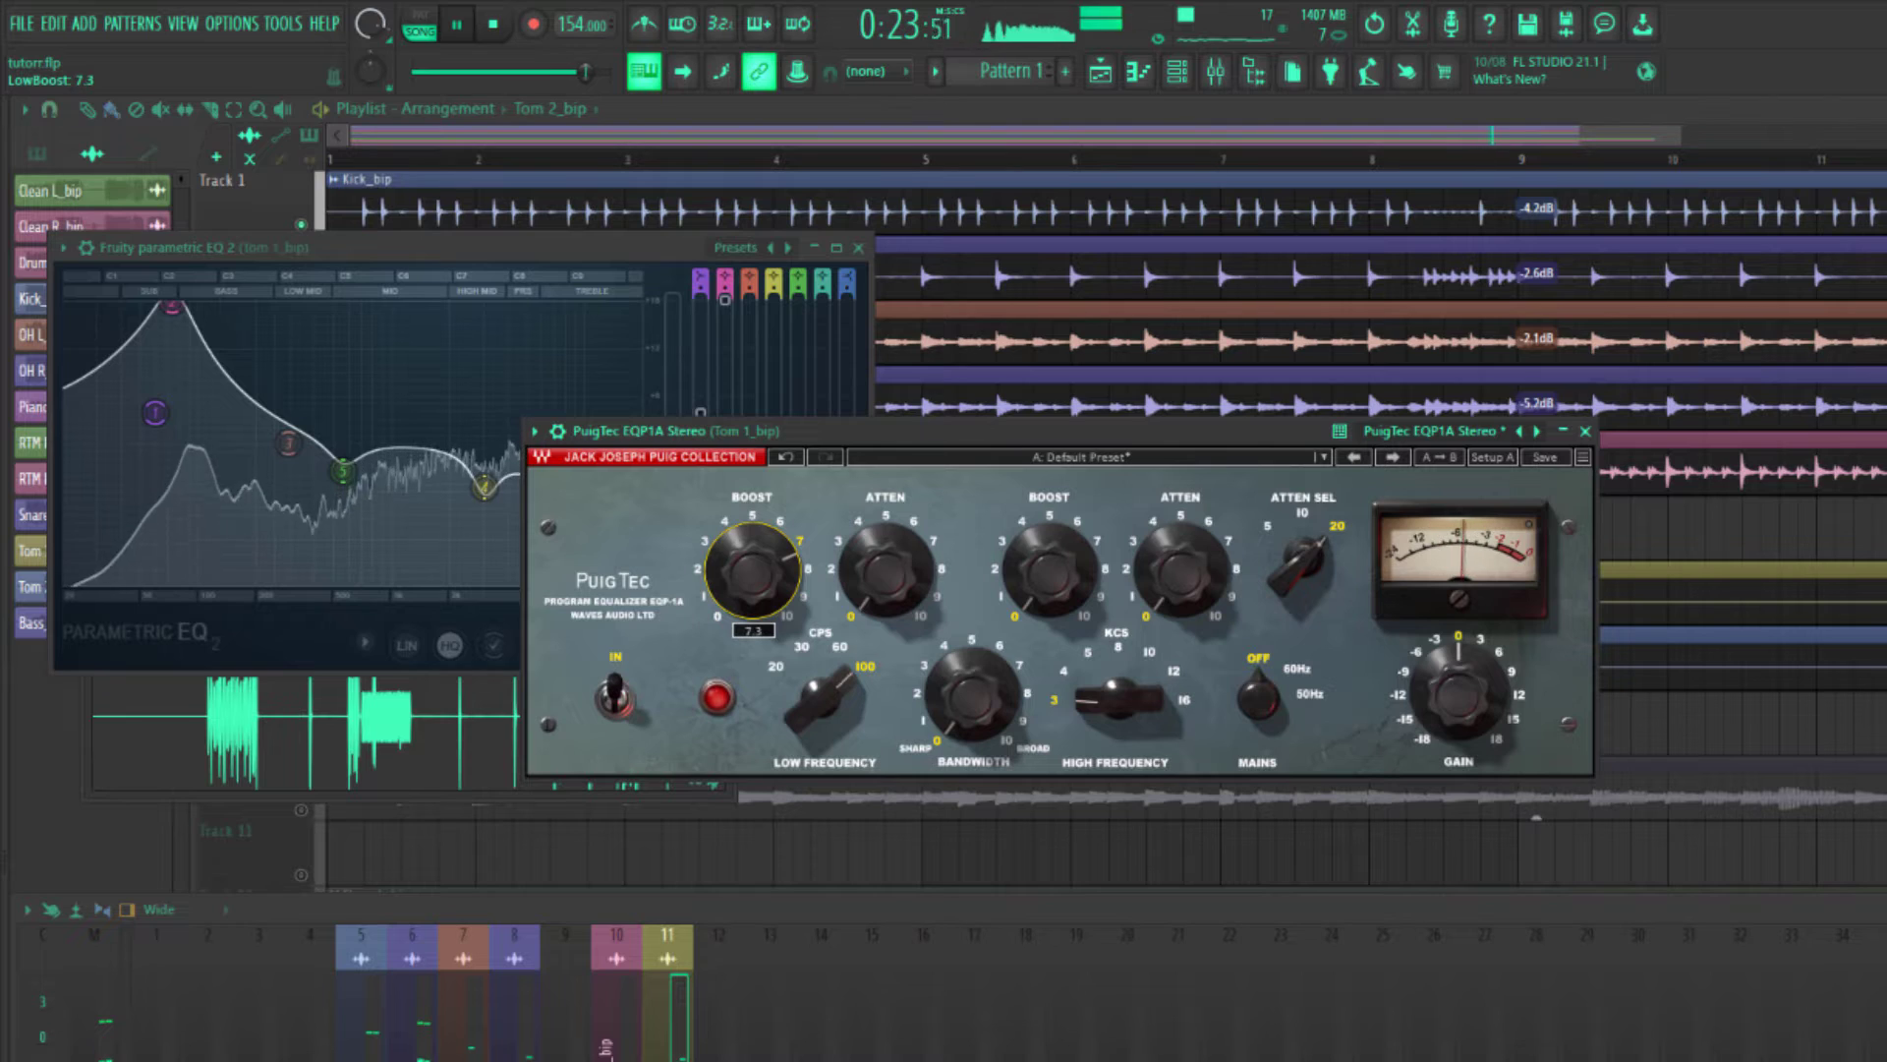
pyautogui.press('space')
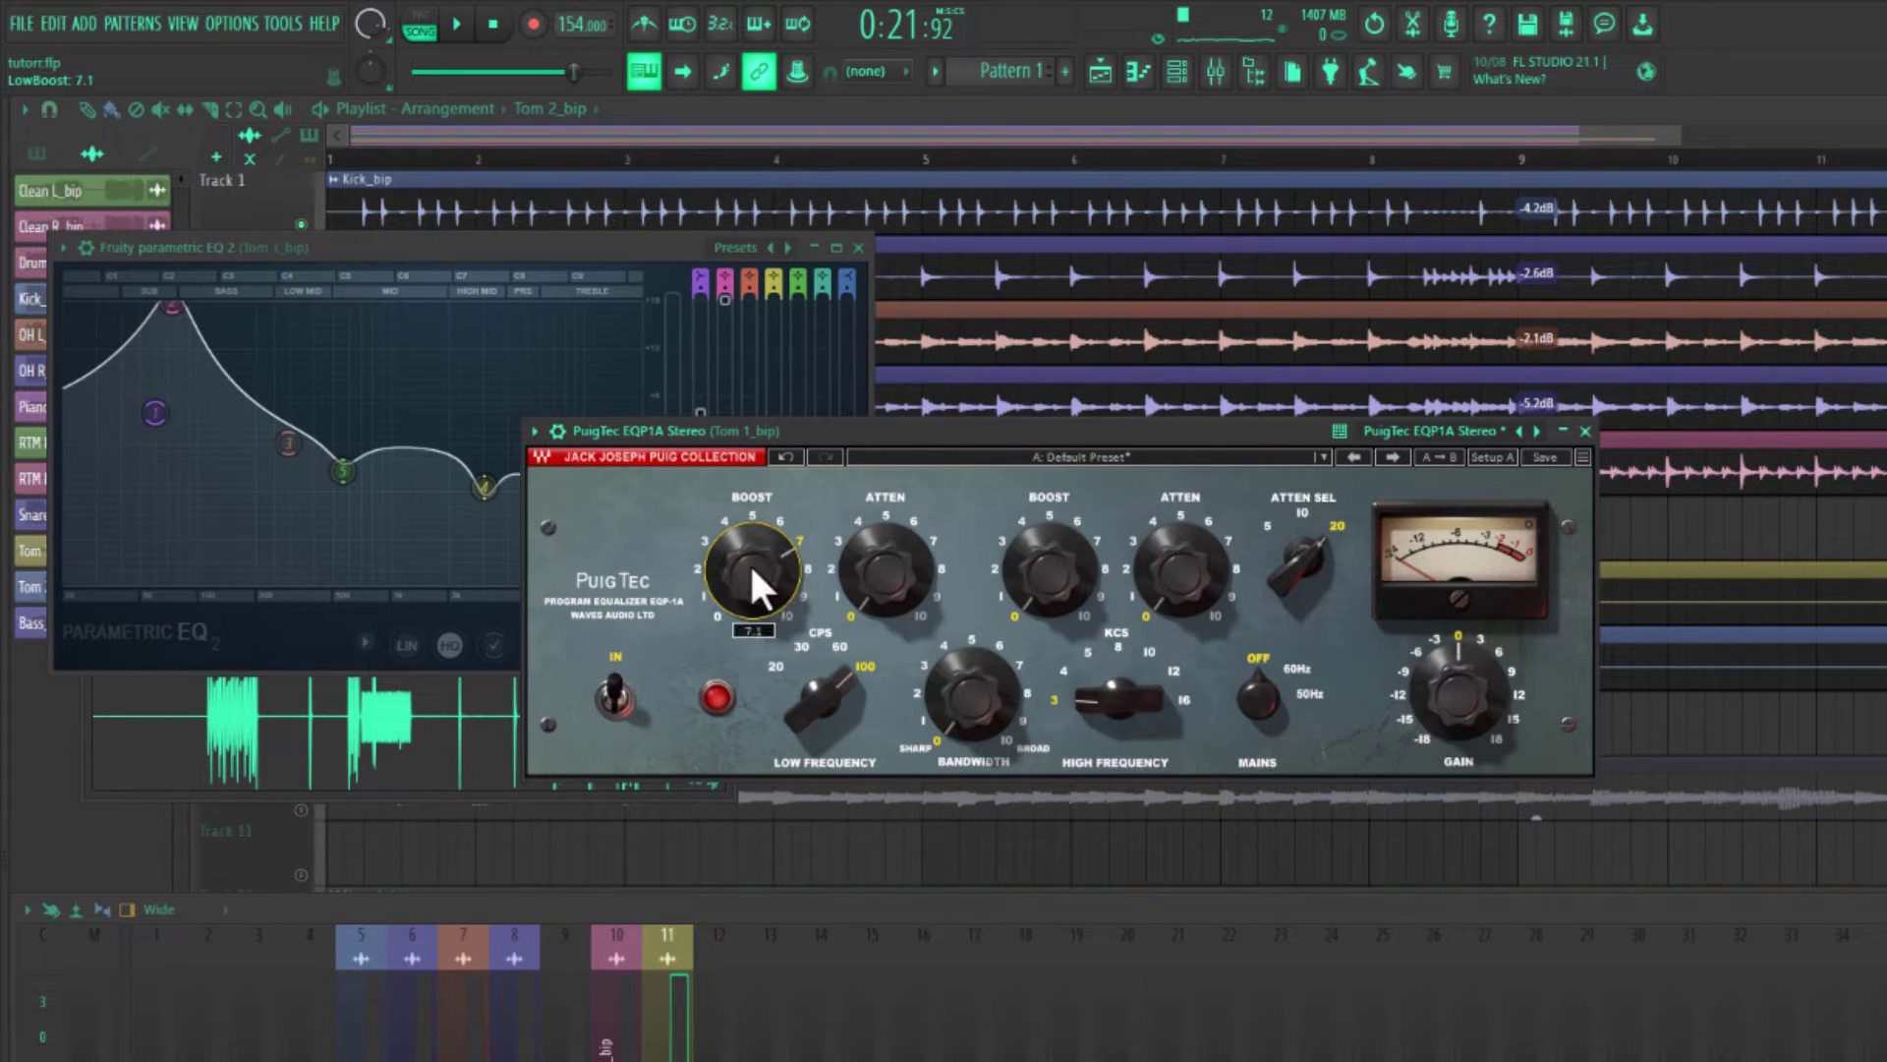
pyautogui.press('space')
pyautogui.moveTo(767, 546); pyautogui.dragTo(767, 539)
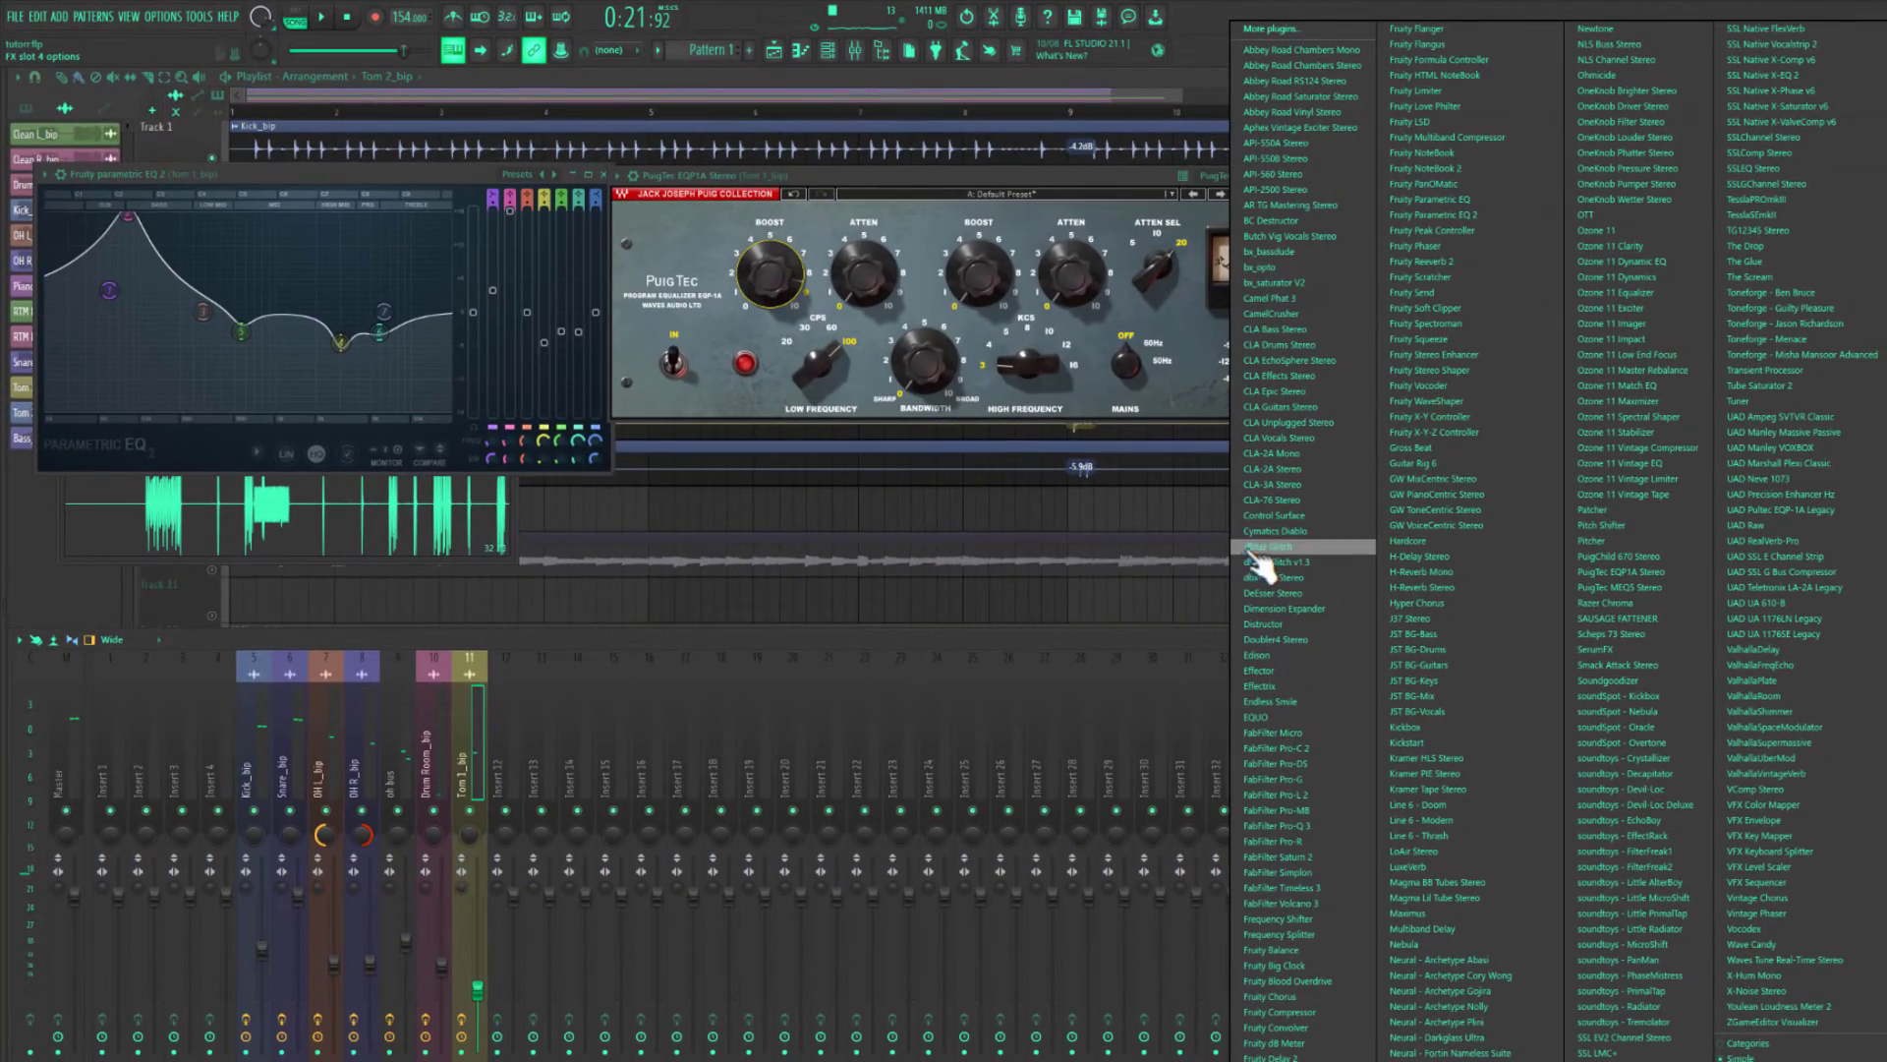
# Add CLA-76 Stereo to Tom 1_bip and slightly adjust its input level.
pyautogui.click(1274, 499)
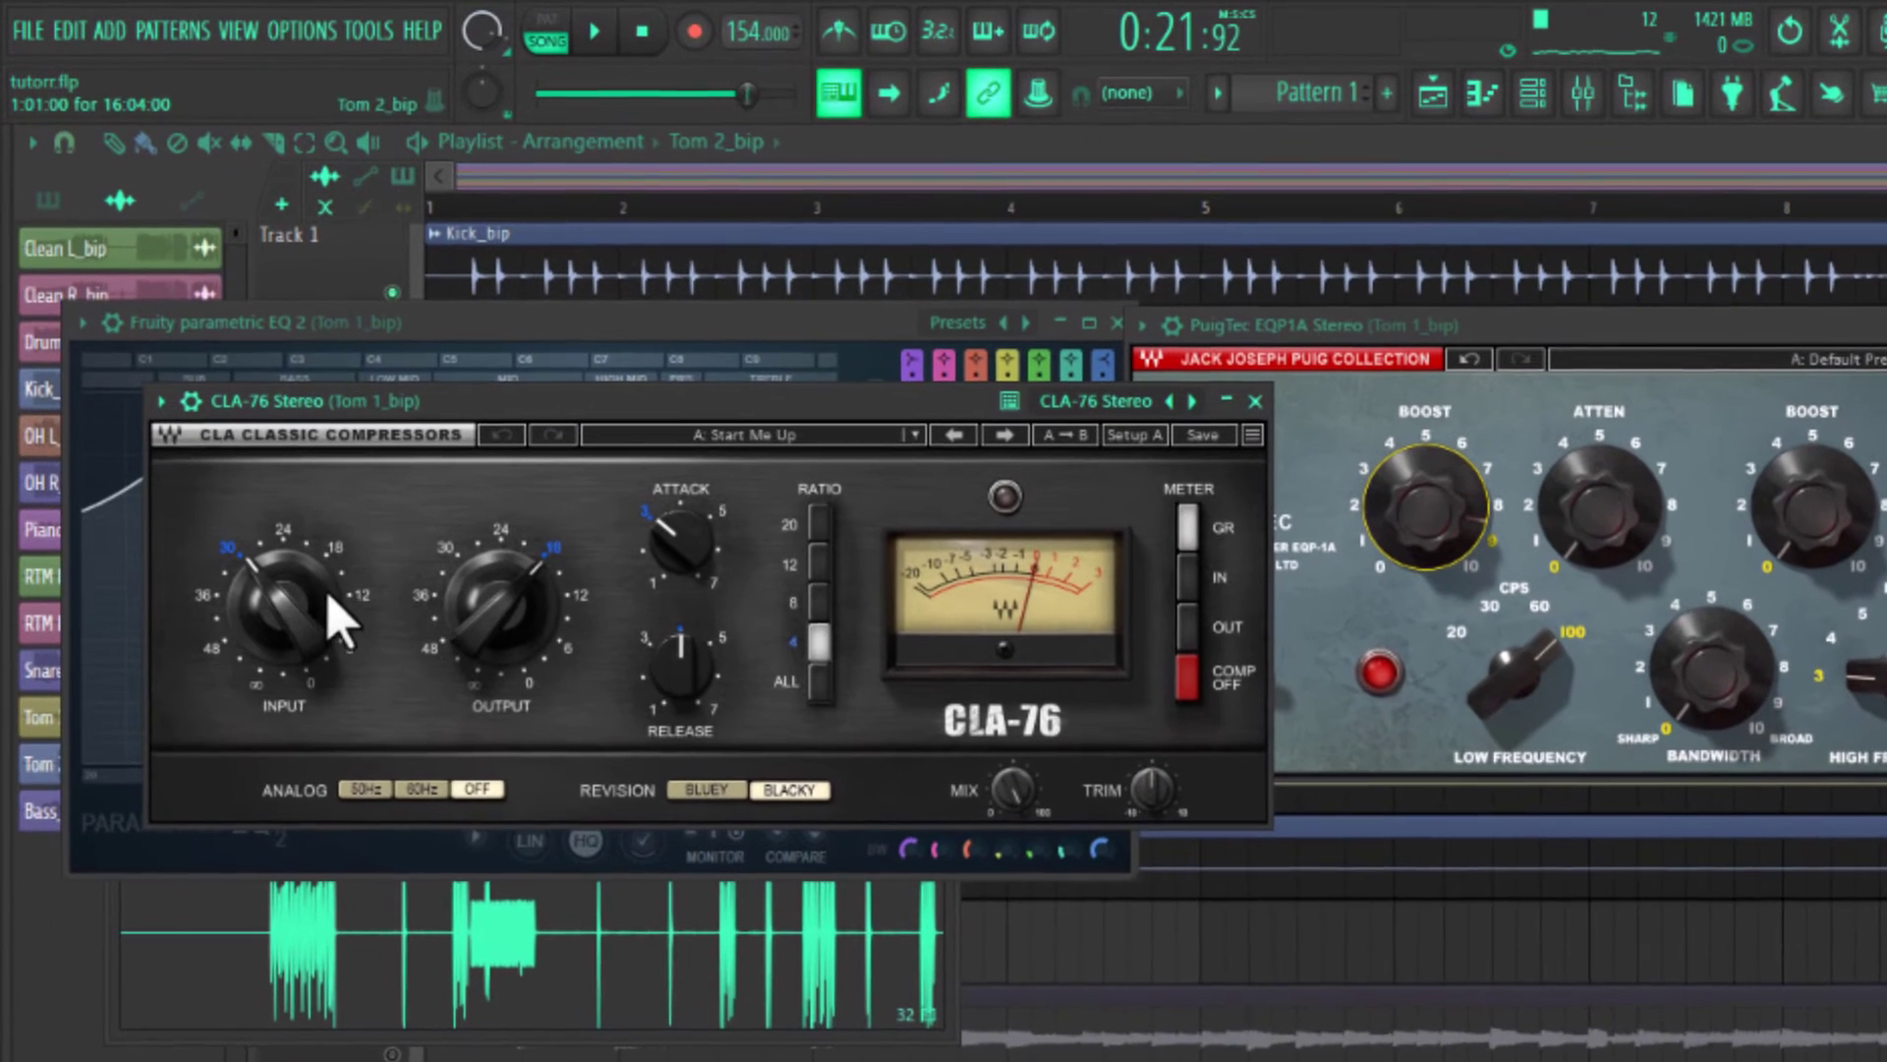
pyautogui.moveTo(283, 616)
pyautogui.moveTo(283, 615)
pyautogui.mouseDown()
pyautogui.moveTo(283, 641)
pyautogui.moveTo(283, 607)
pyautogui.mouseUp()
# Audition the toms and compare the drum mix with all drum channels' effects bypassed and re-enabled.
pyautogui.press('space')
pyautogui.press('space')
pyautogui.press('space')
pyautogui.press('space')
pyautogui.press('space')
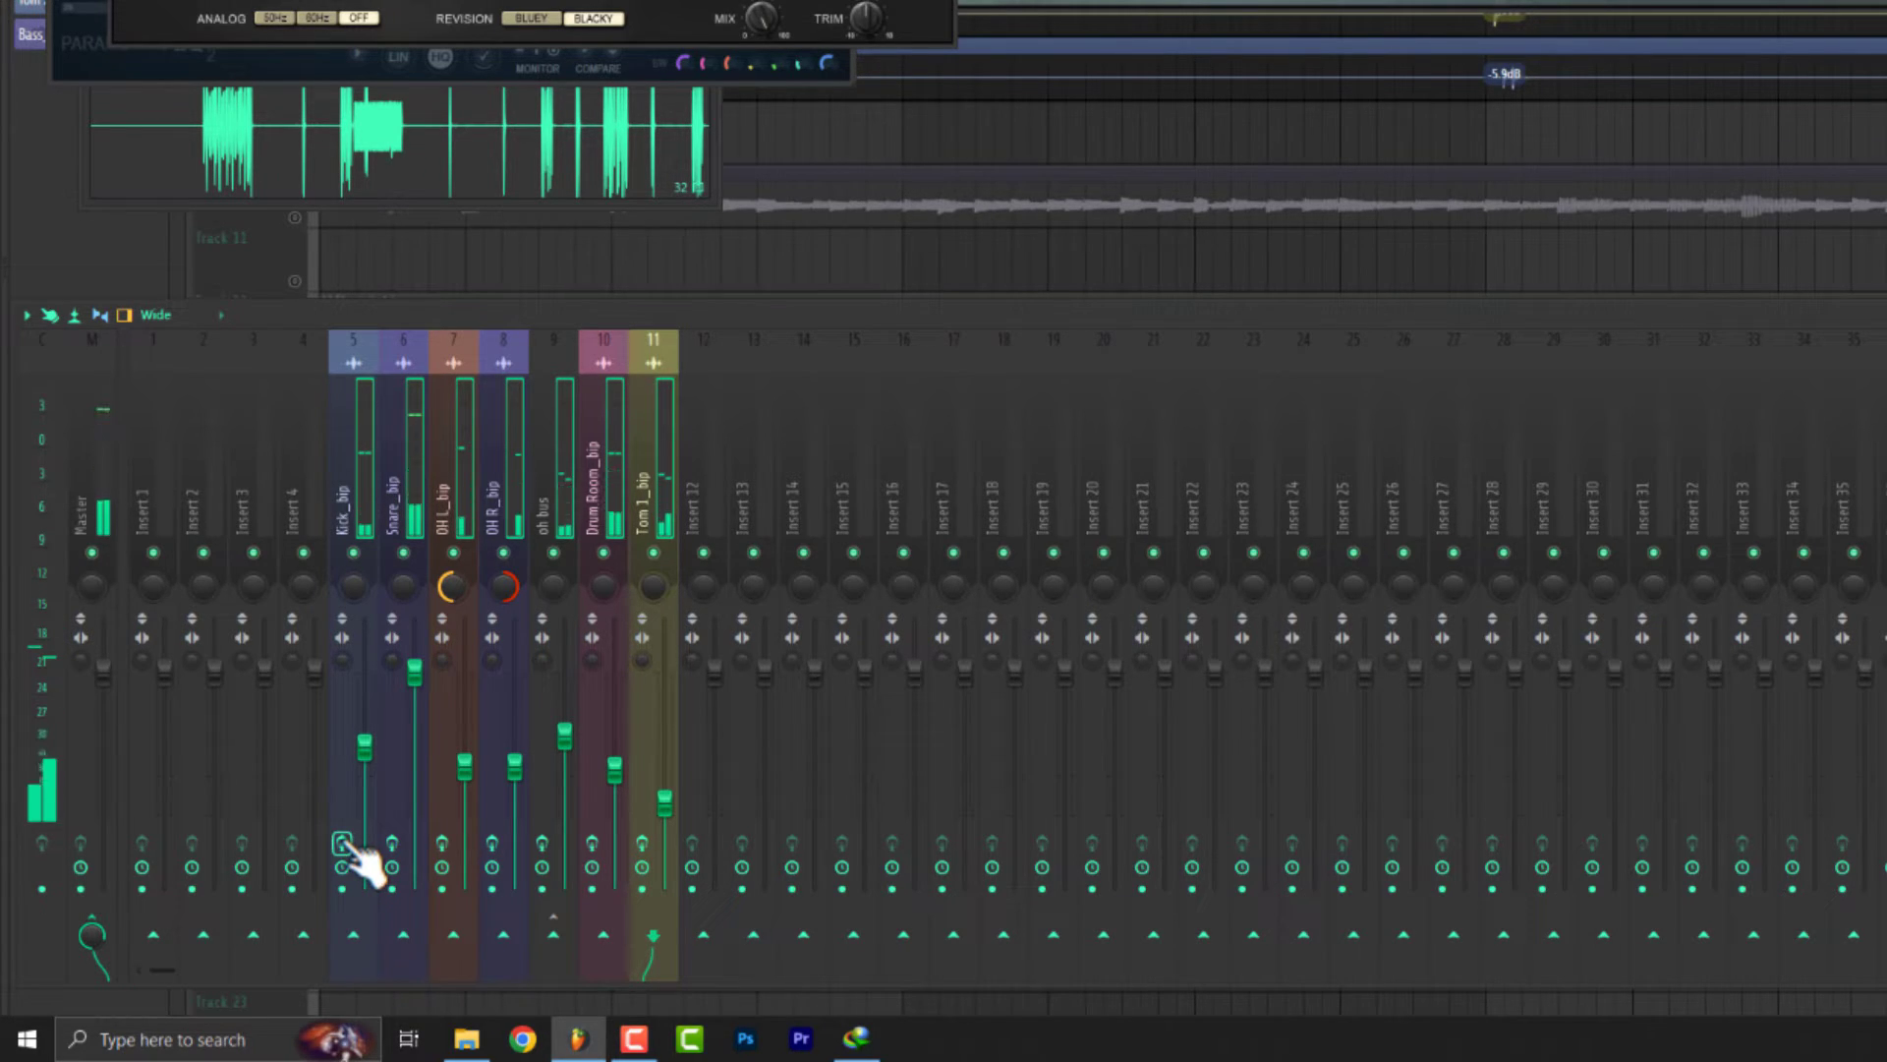
pyautogui.click(342, 843)
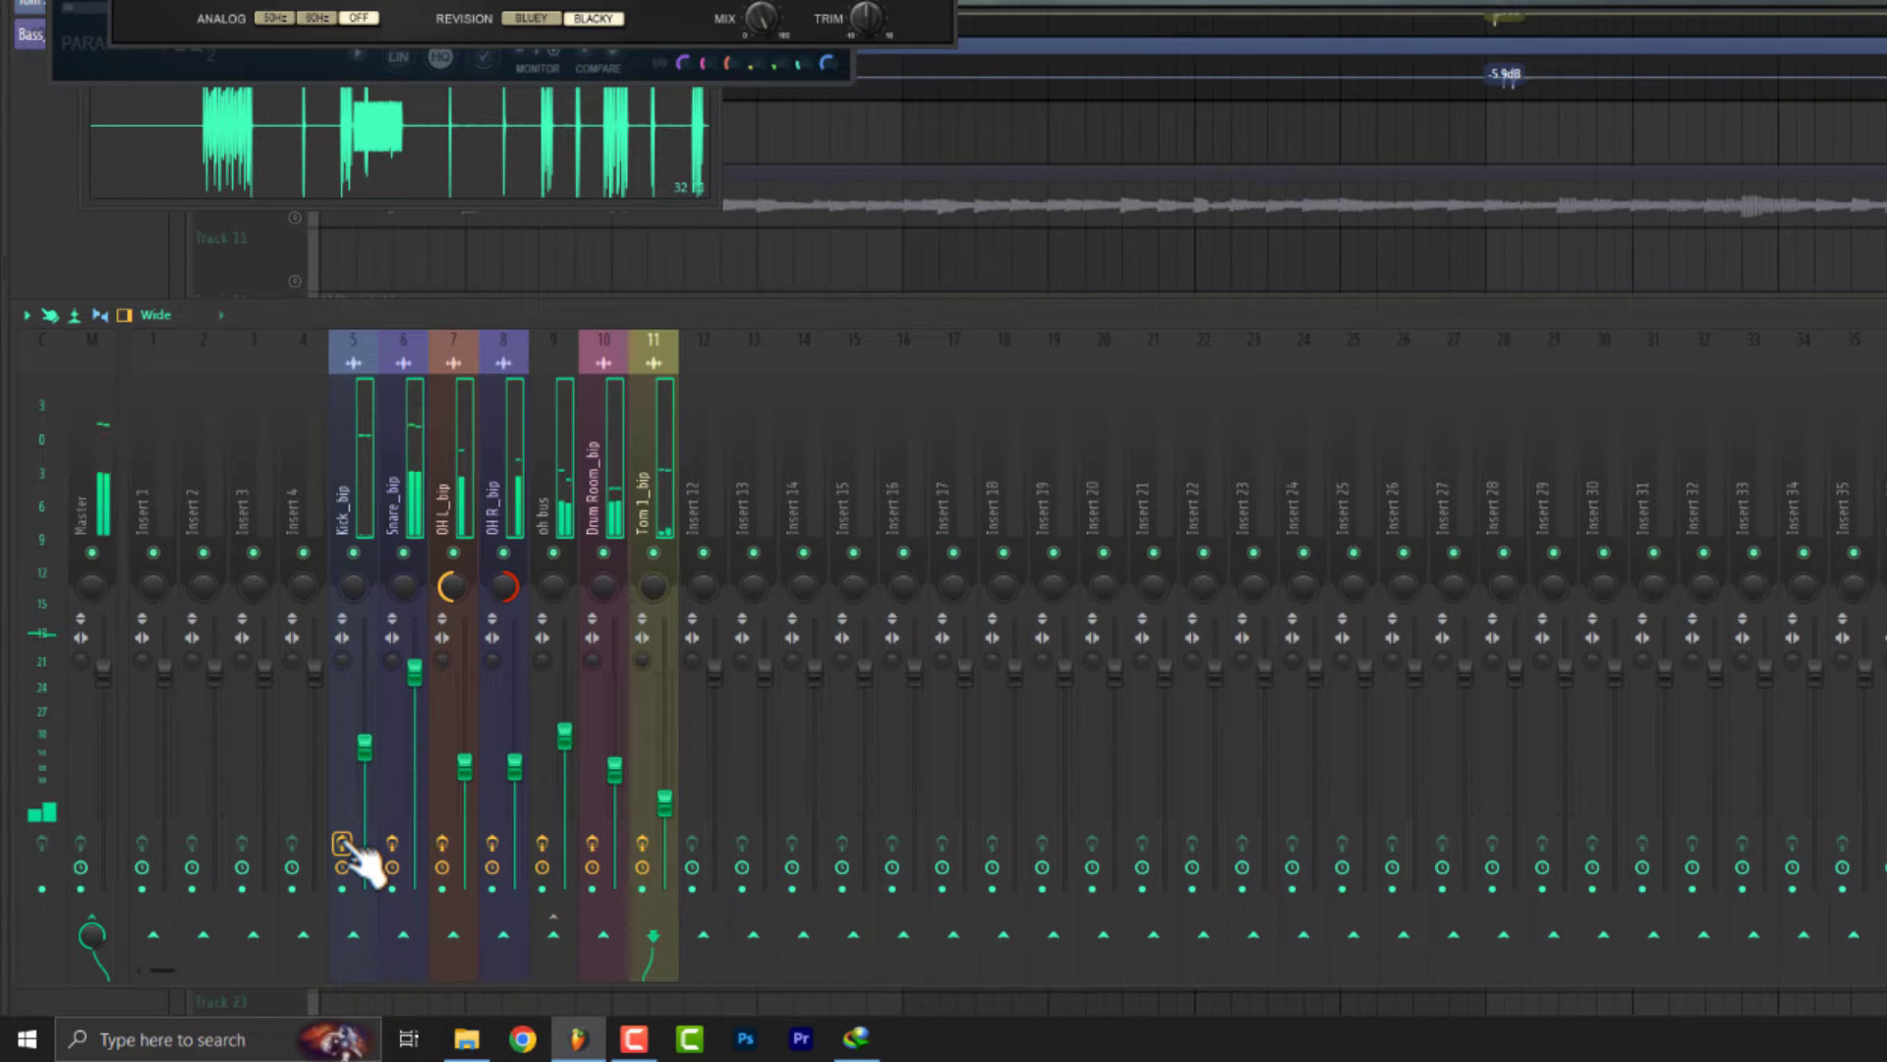
# Rename mixer track Insert 4 as "drum bus".
pyautogui.rightClick(300, 466)
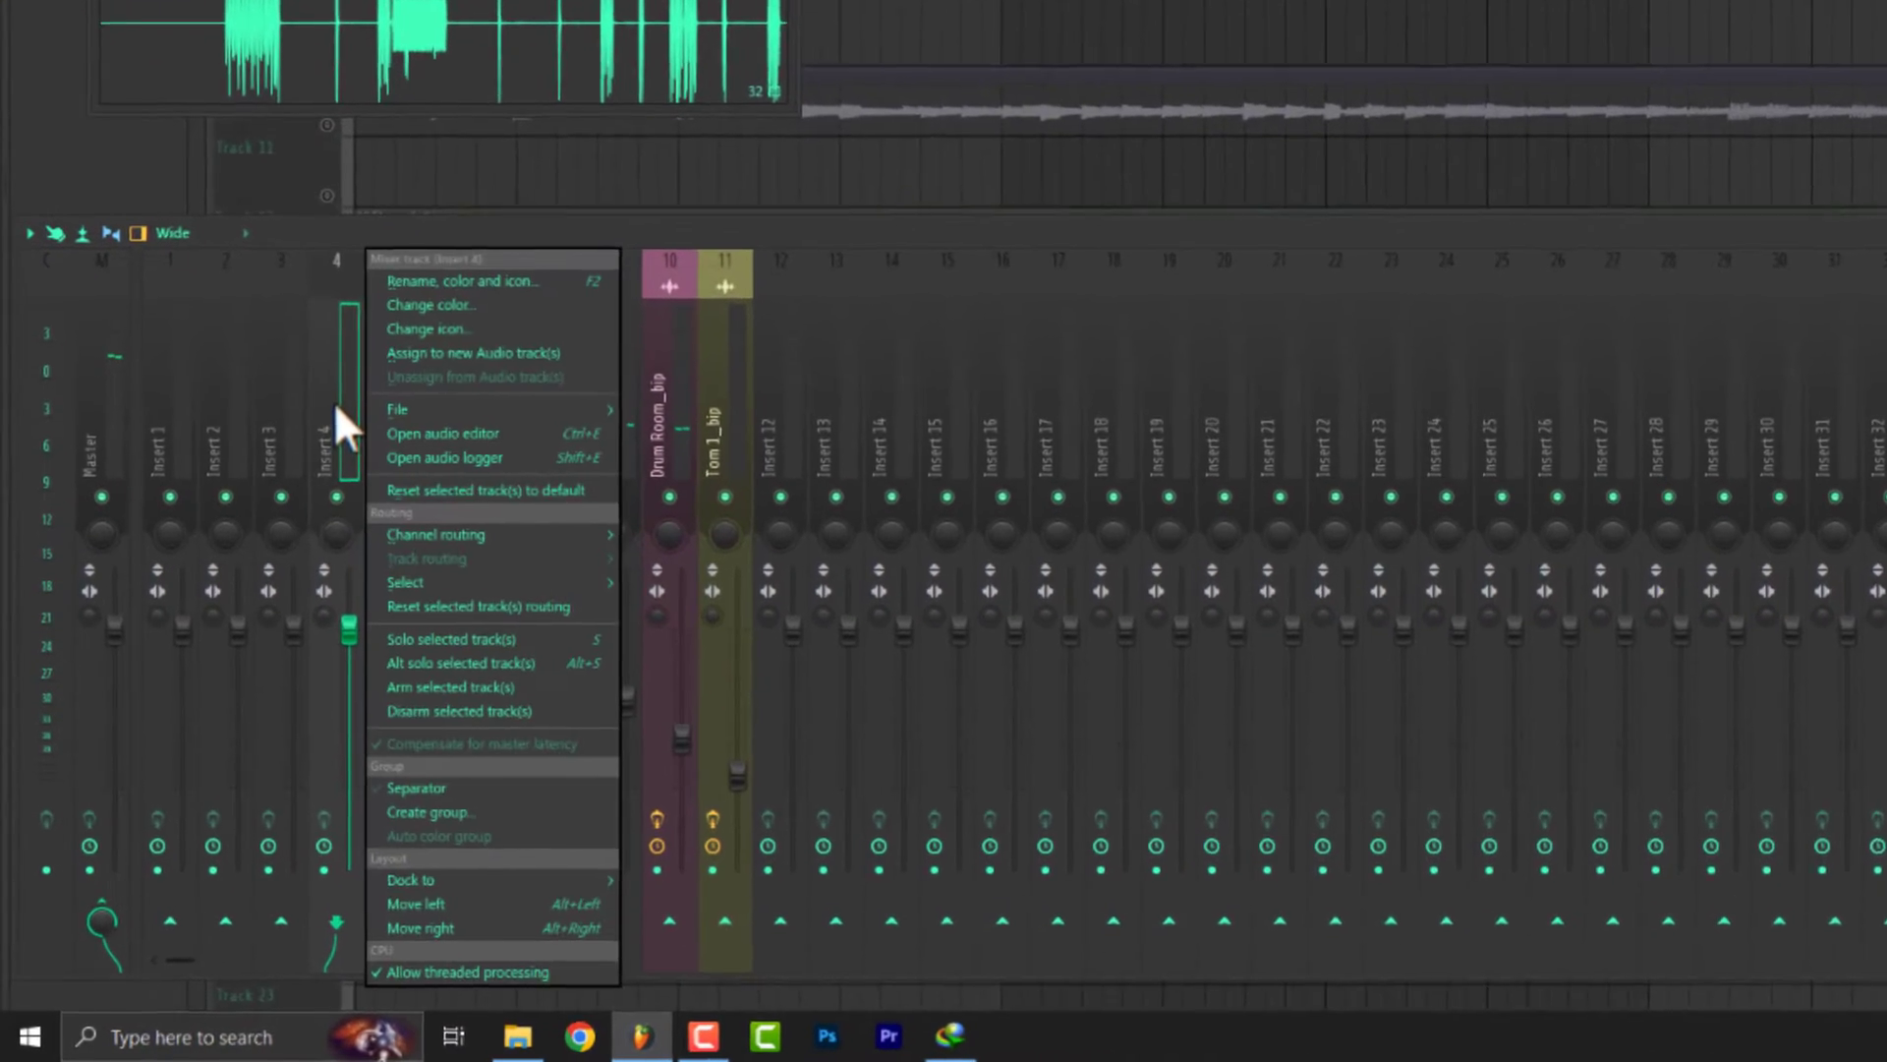
pyautogui.click(406, 280)
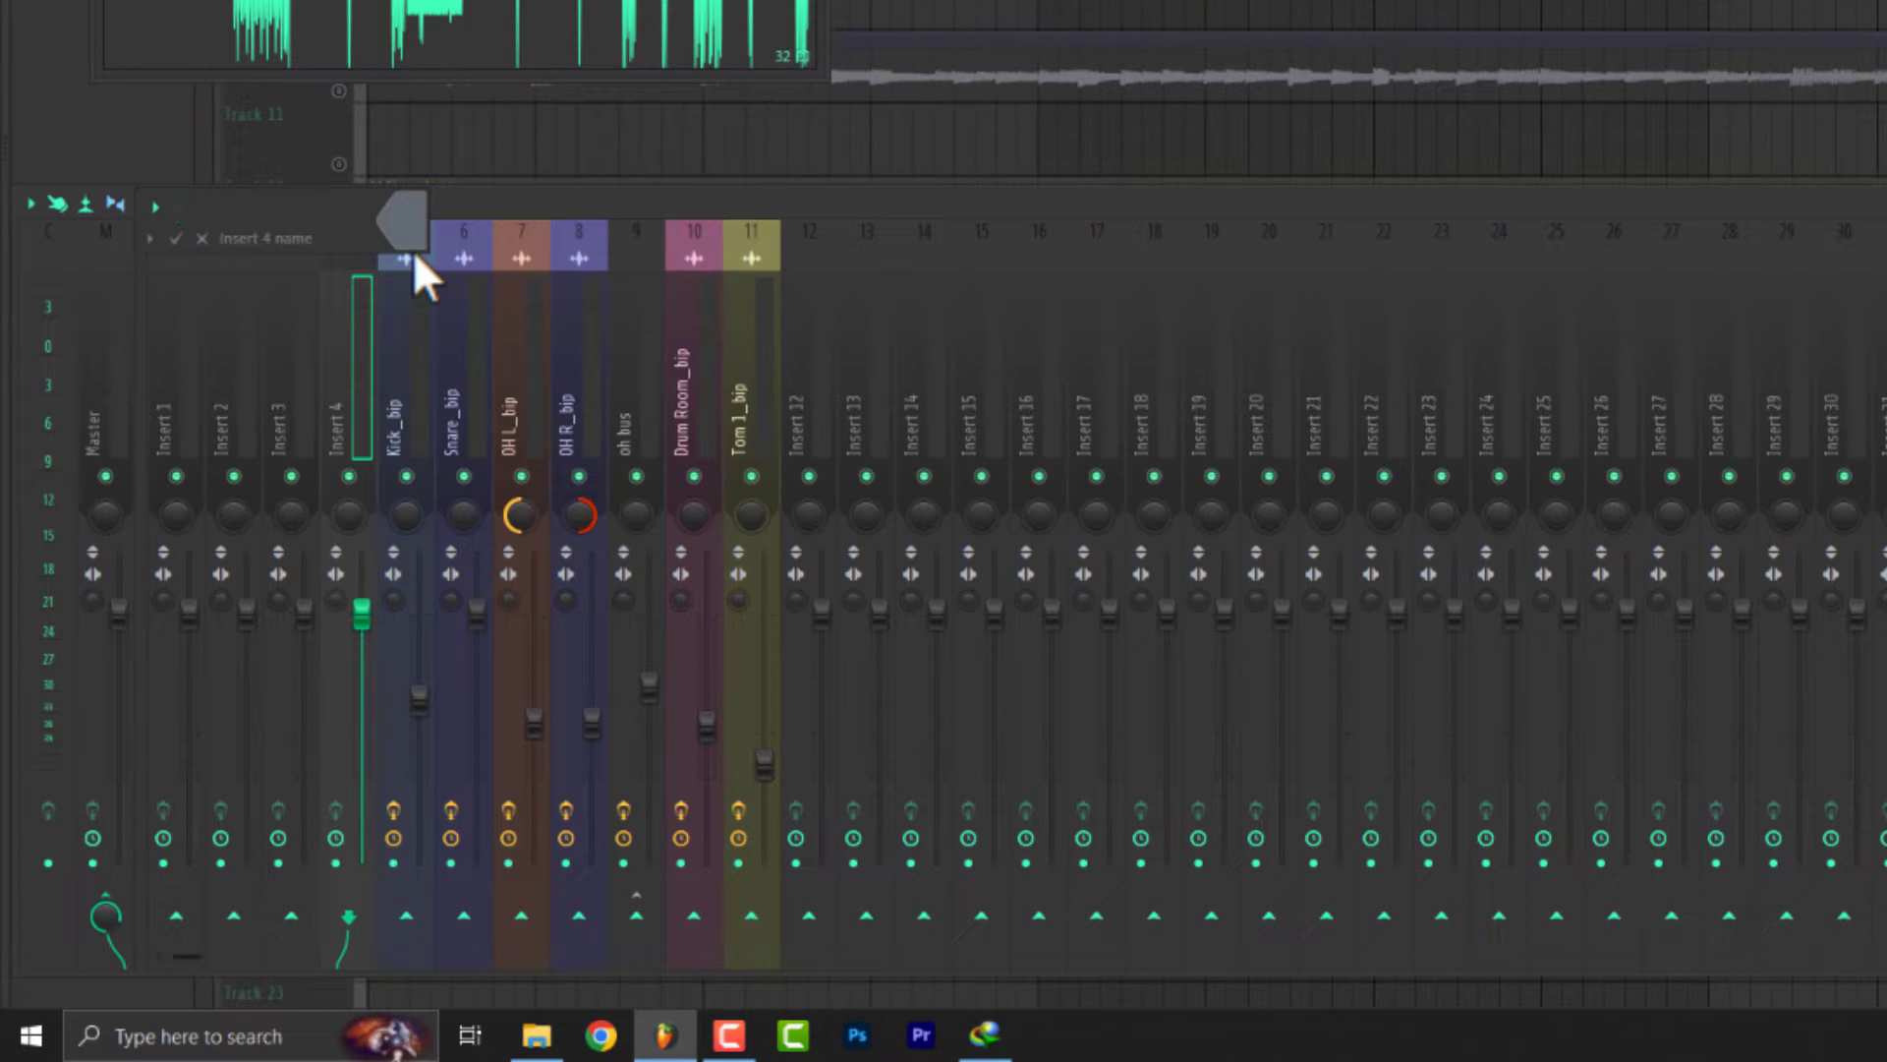
pyautogui.write('drum bus')
# Route the Kick_bip and Snare_bip tracks exclusively to the drum bus.
pyautogui.click(416, 393)
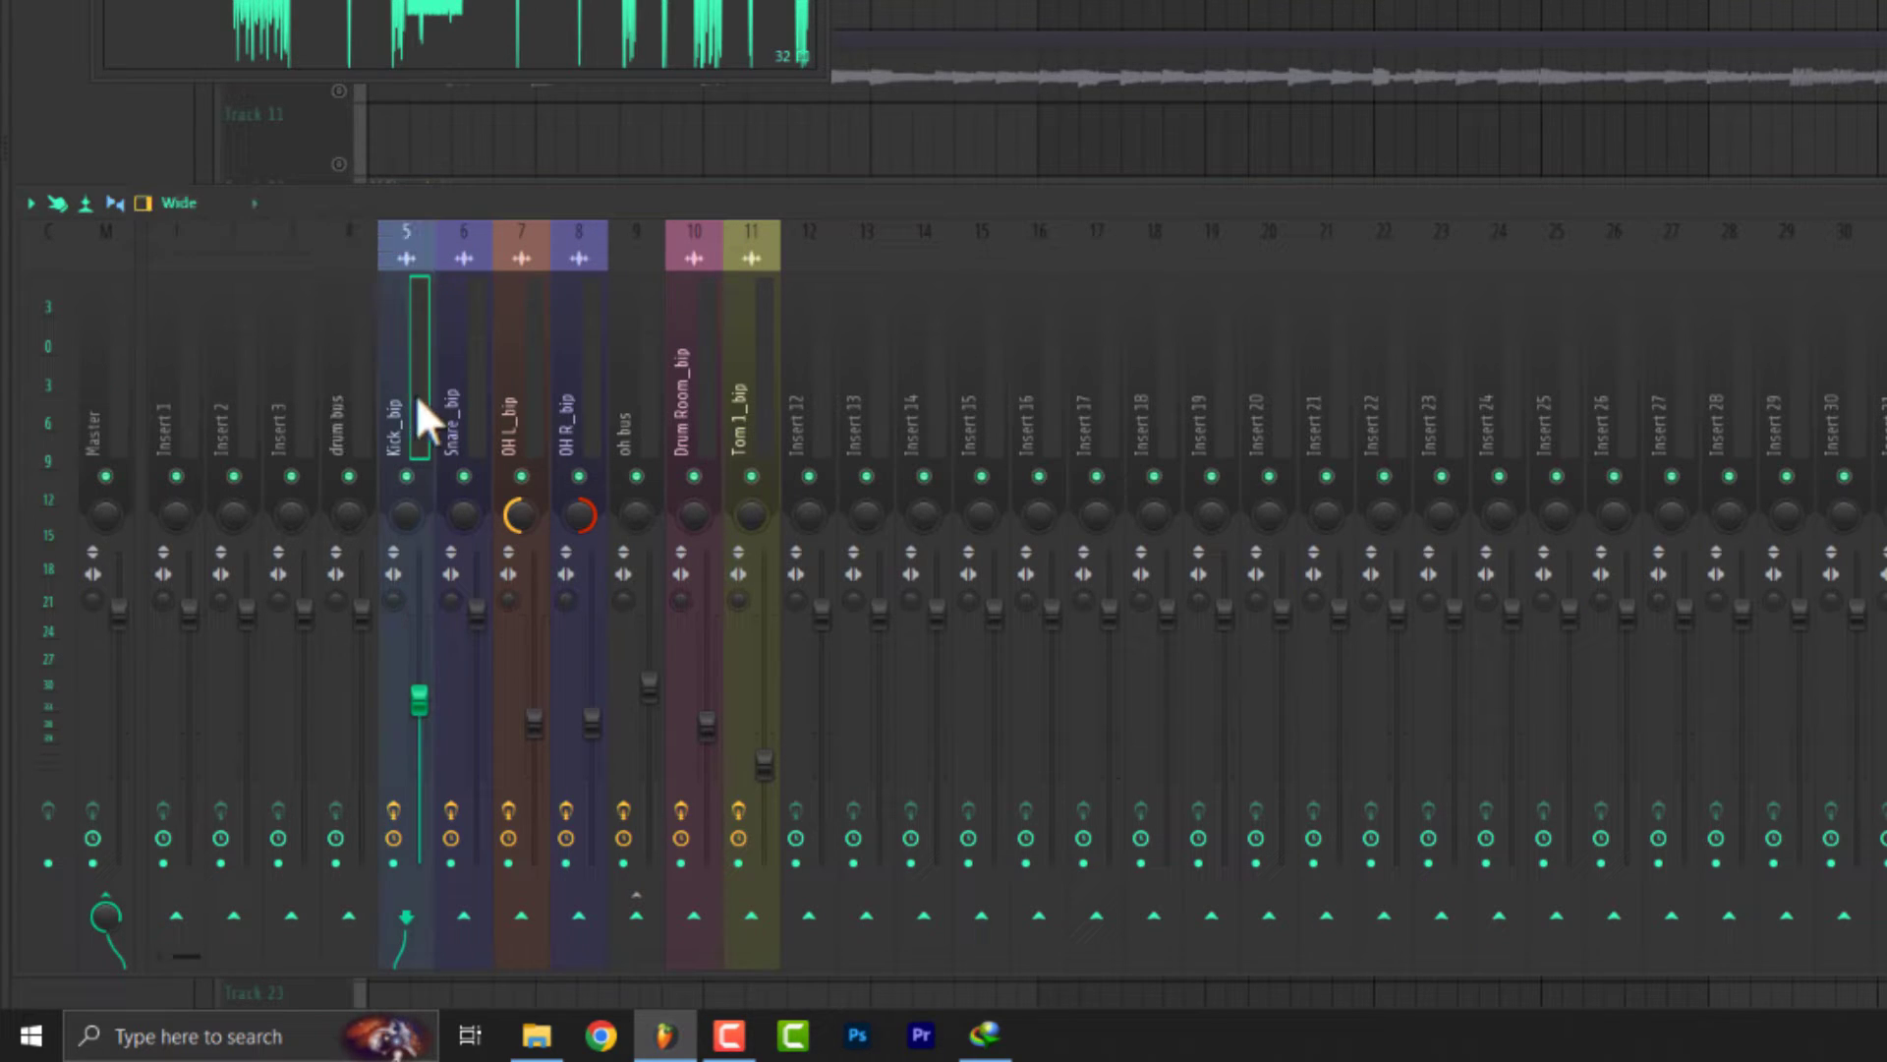
pyautogui.keyDown('ctrl'); pyautogui.click(456, 399); pyautogui.keyUp('ctrl')
pyautogui.rightClick(349, 916)
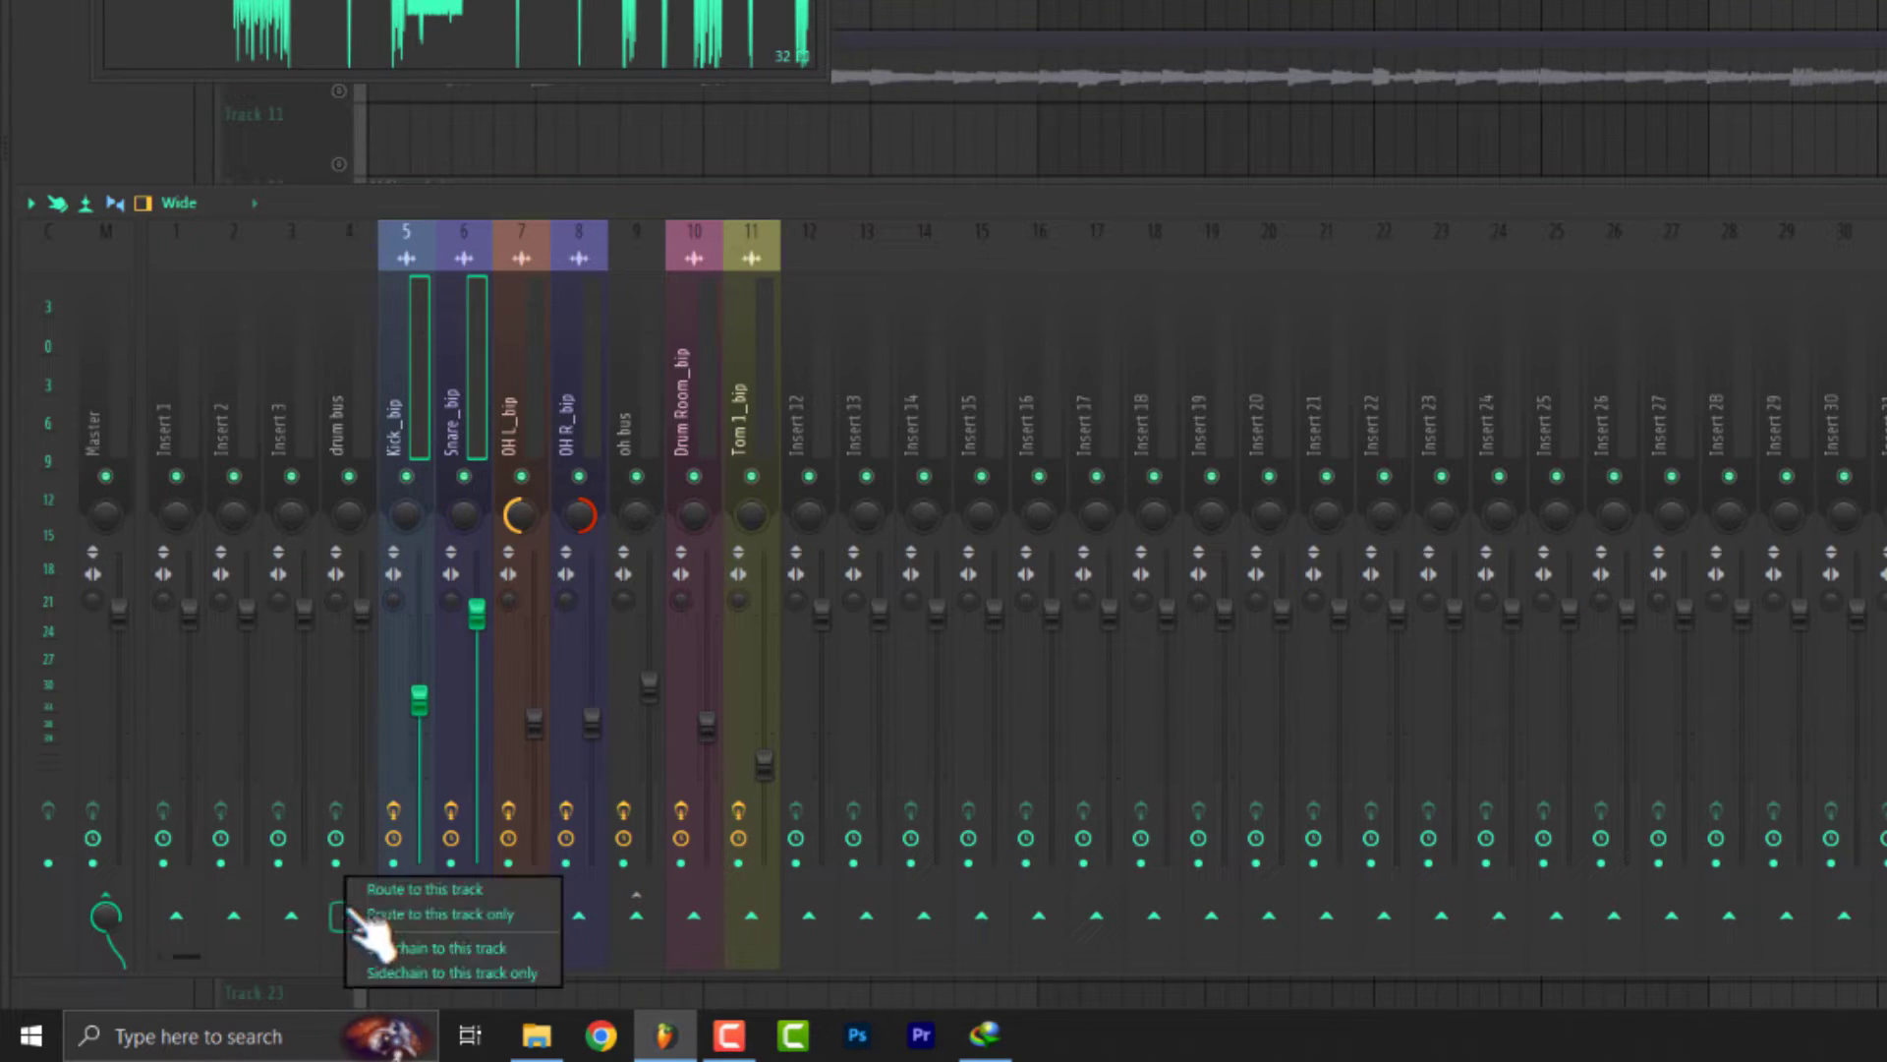
pyautogui.click(374, 916)
# Route the oh bus exclusively to the drum bus.
pyautogui.click(645, 396)
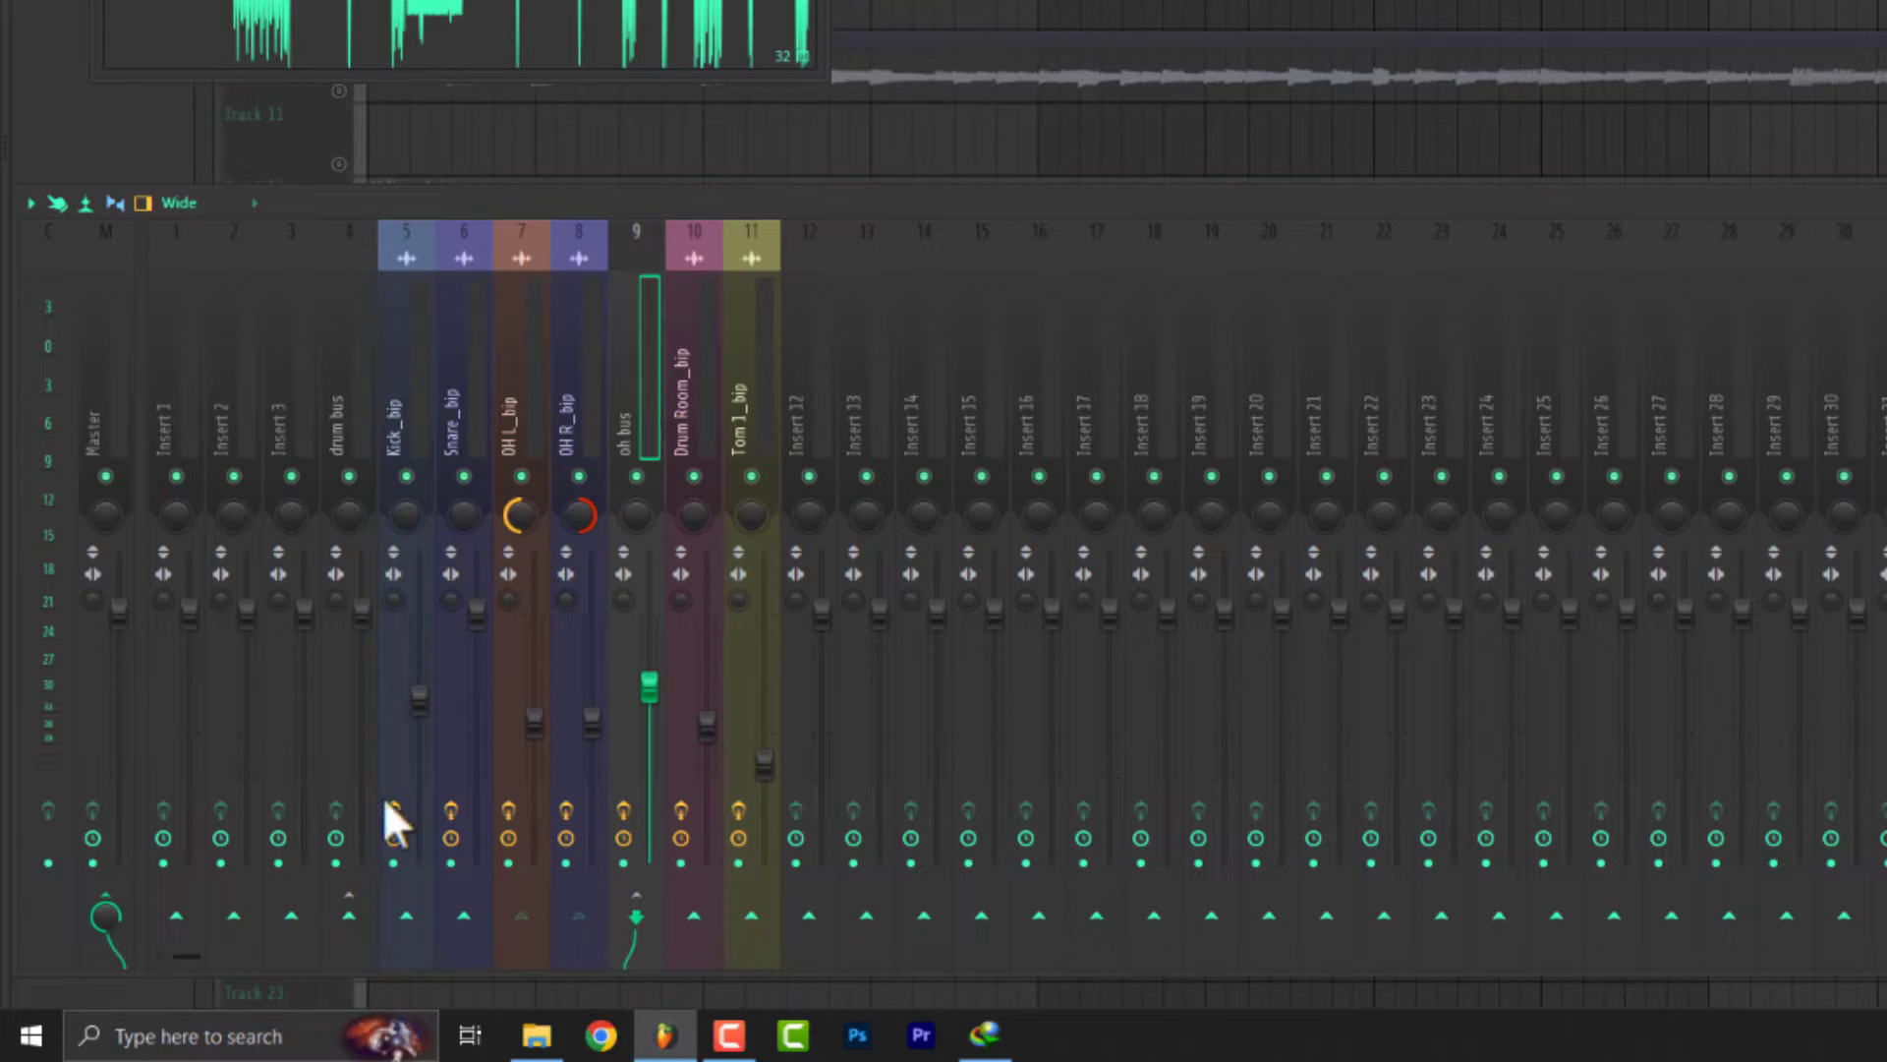
pyautogui.rightClick(349, 916)
pyautogui.click(398, 942)
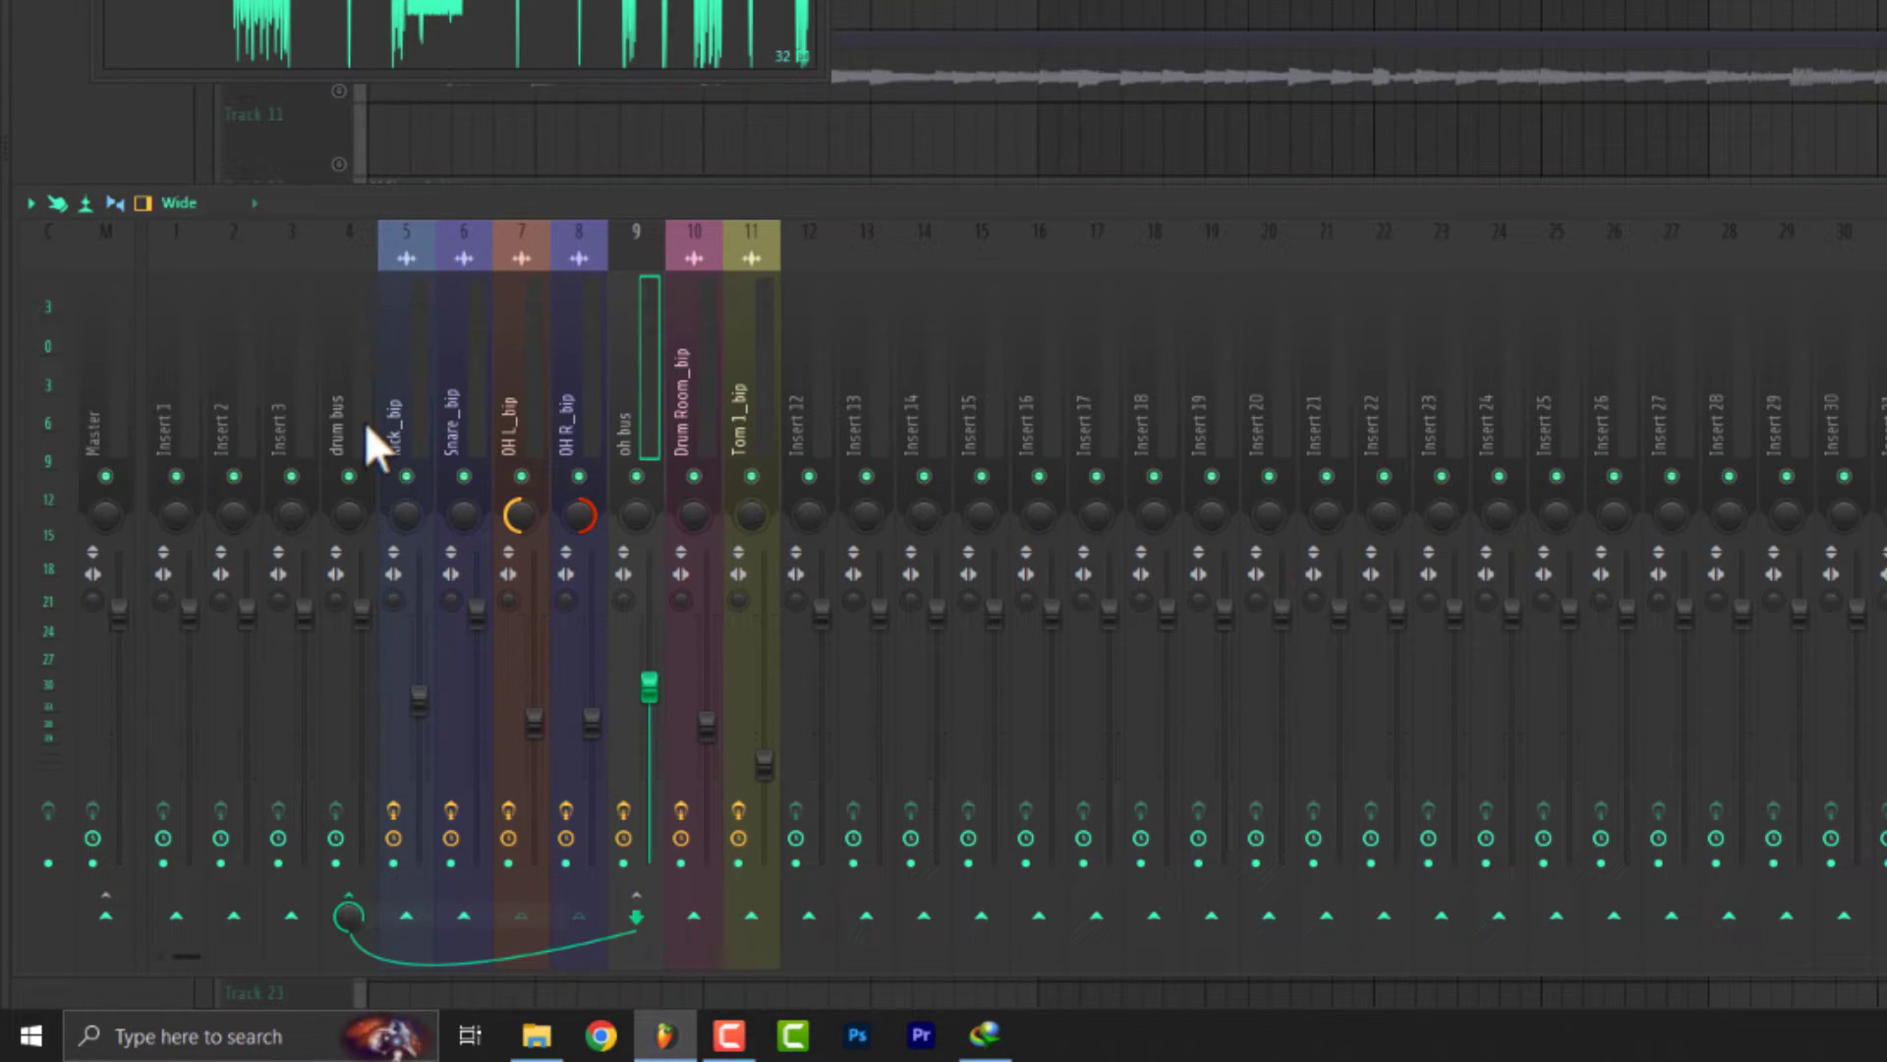
# Route the Drum Room_bip and Tom 1_bip tracks exclusively to the drum bus.
pyautogui.click(694, 399)
pyautogui.keyDown('ctrl'); pyautogui.click(753, 373); pyautogui.keyUp('ctrl')
pyautogui.rightClick(354, 917)
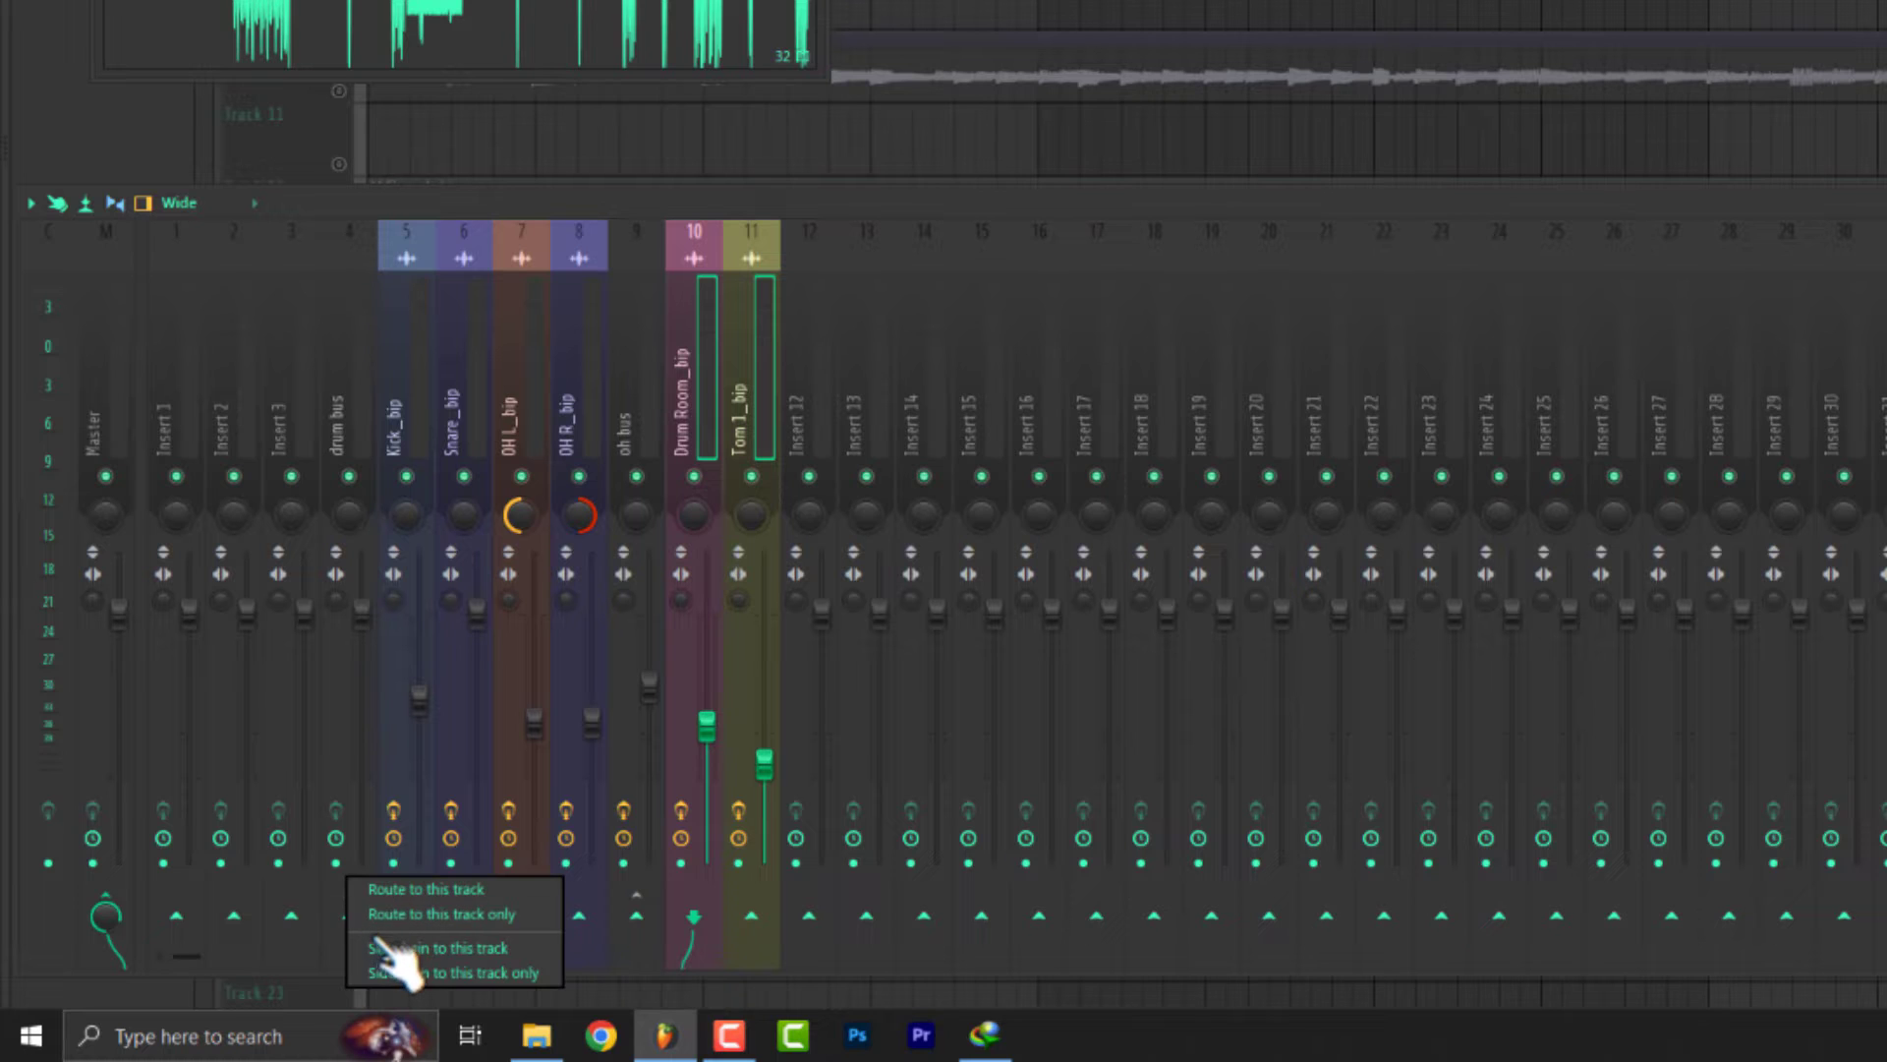
pyautogui.click(387, 935)
# Load TG12345 Stereo on the drum bus and switch its dynamics mode to COMP on both channels.
pyautogui.click(352, 393)
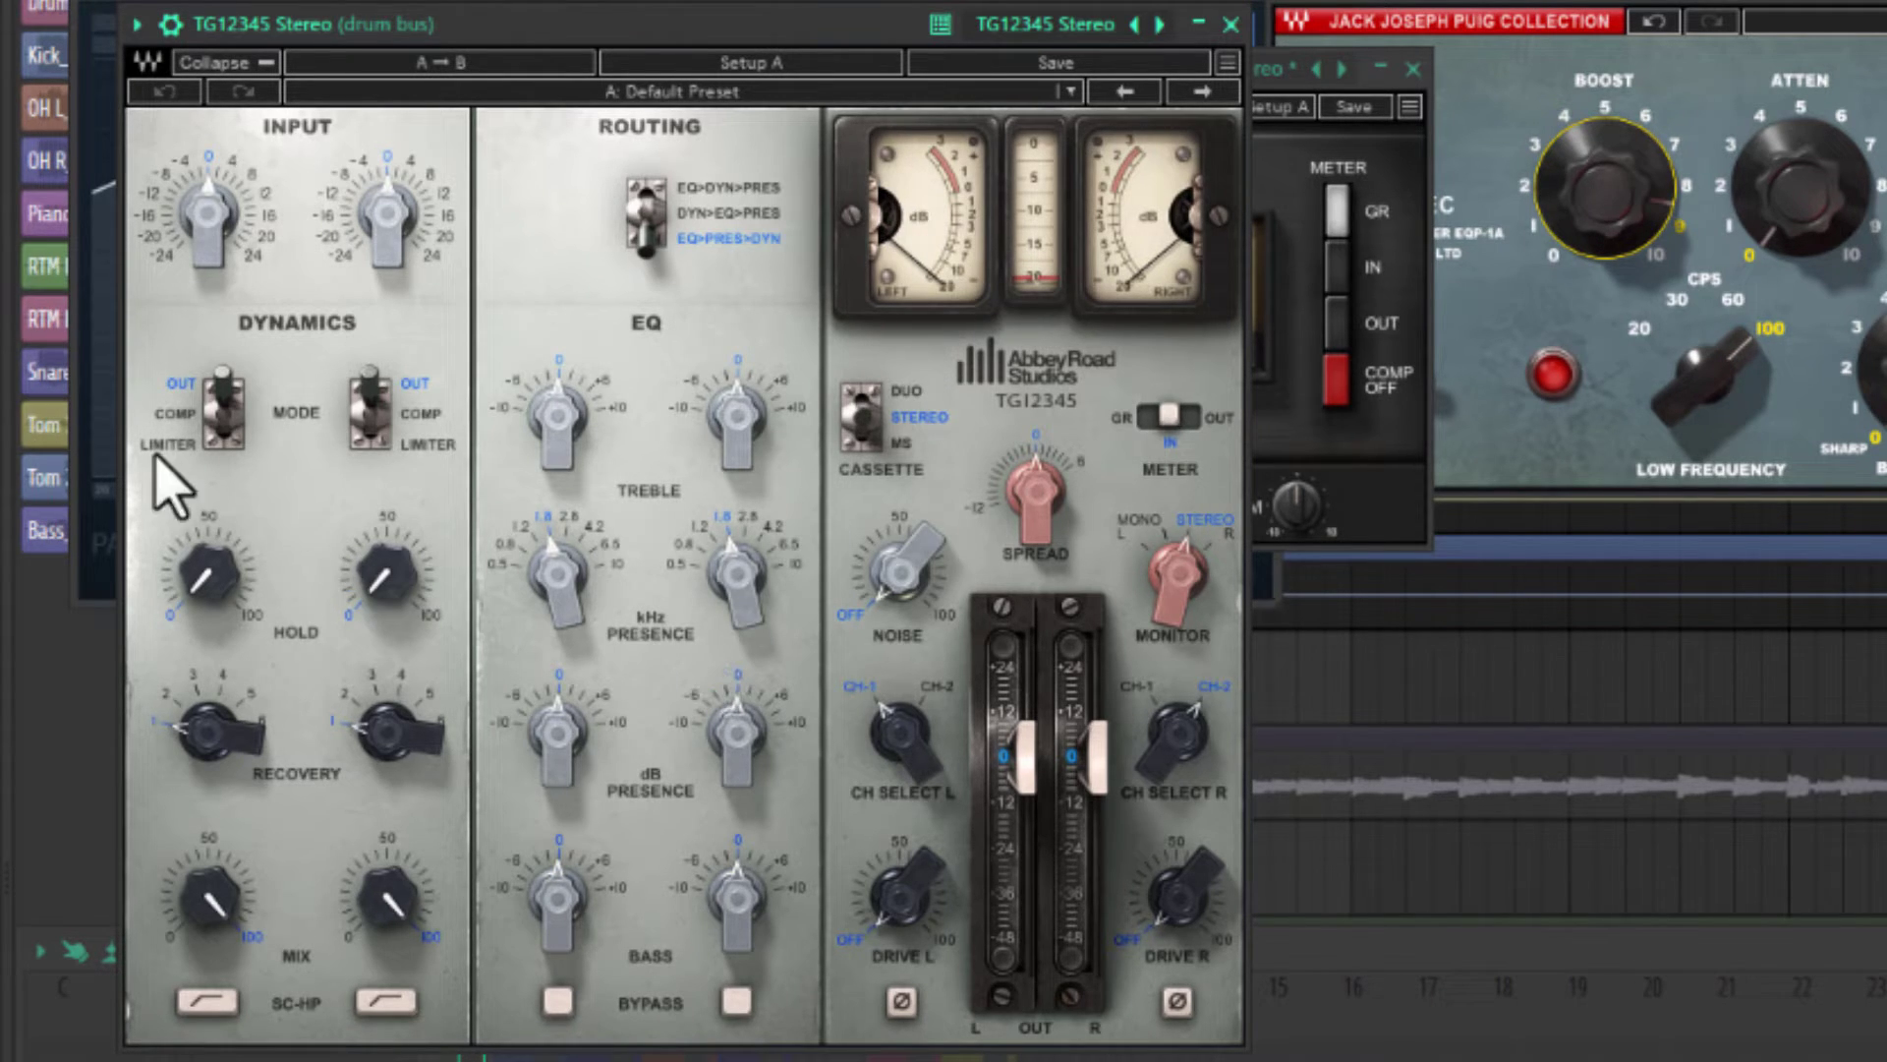
pyautogui.moveTo(485, 30); pyautogui.dragTo(761, 58)
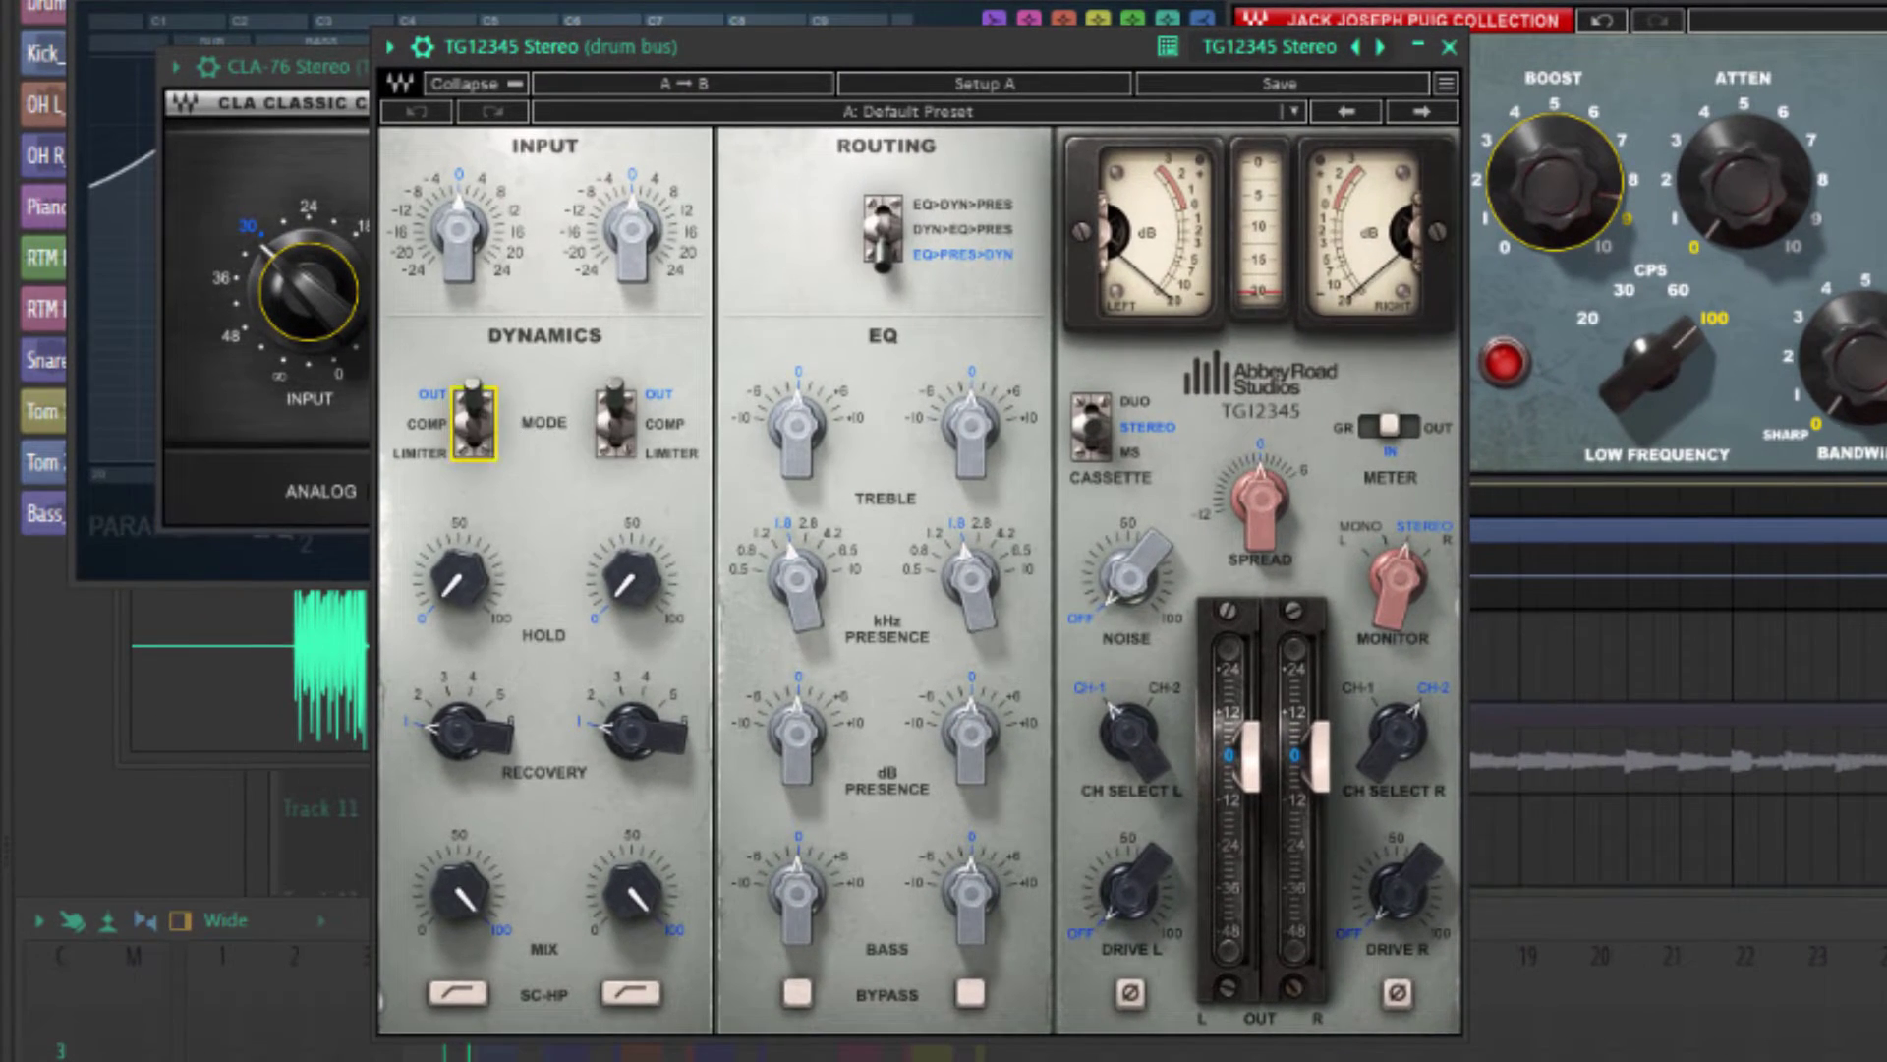
pyautogui.click(474, 423)
pyautogui.click(474, 432)
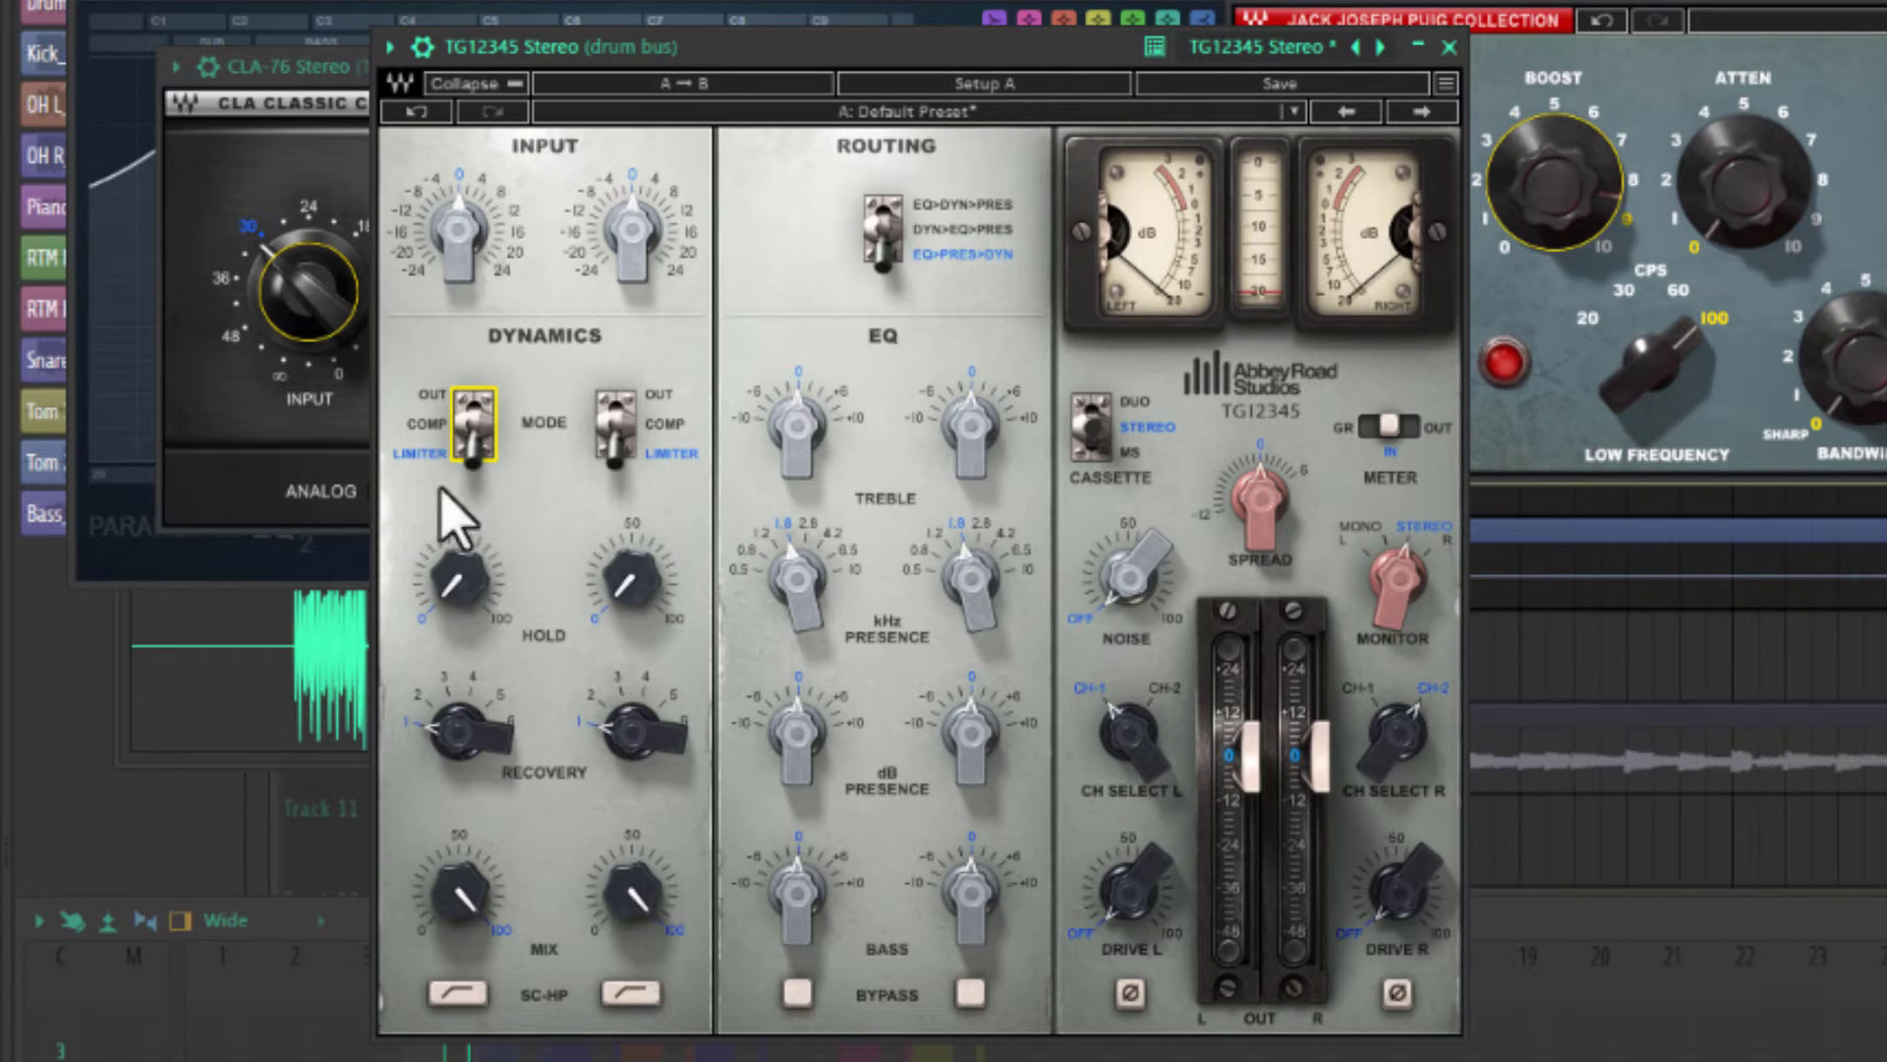
pyautogui.moveTo(474, 448); pyautogui.dragTo(473, 424)
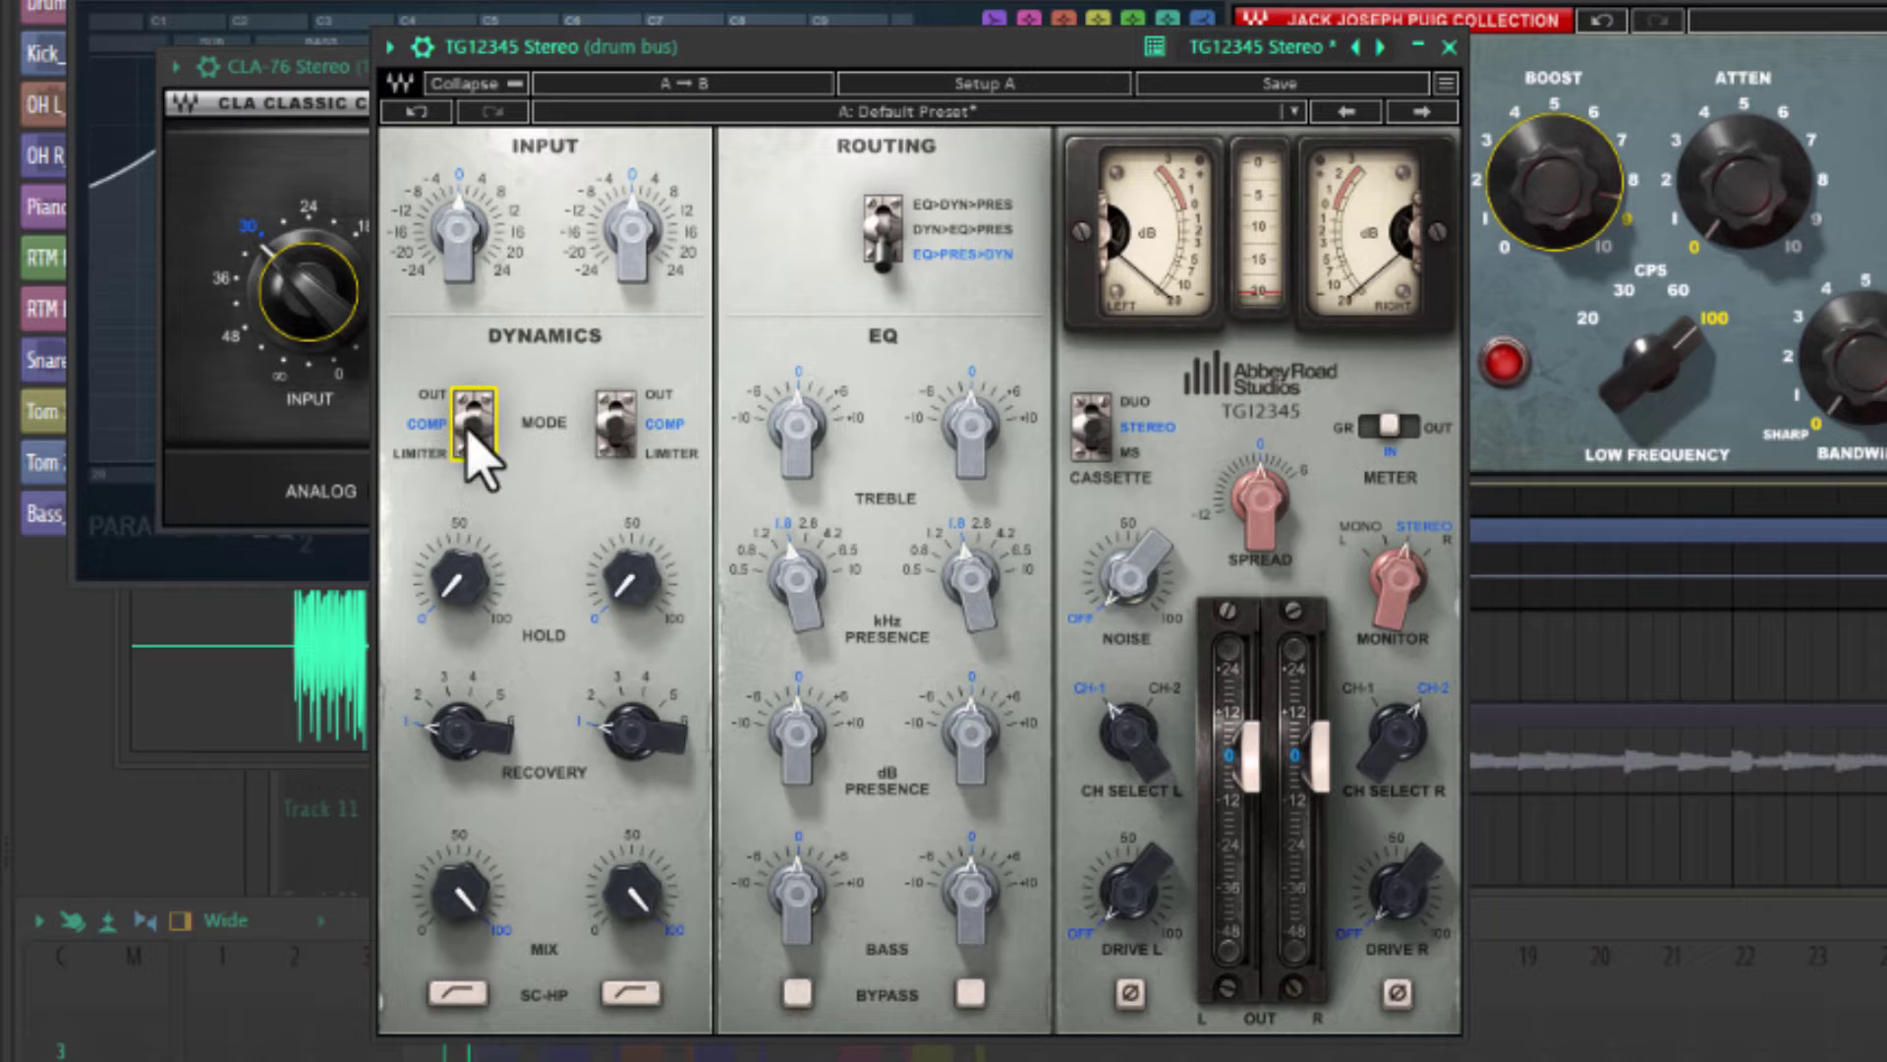
# Raise the TG12345's dynamics Hold on both channels to roughly a quarter of its range.
pyautogui.moveTo(462, 586); pyautogui.dragTo(466, 625)
pyautogui.click(472, 639)
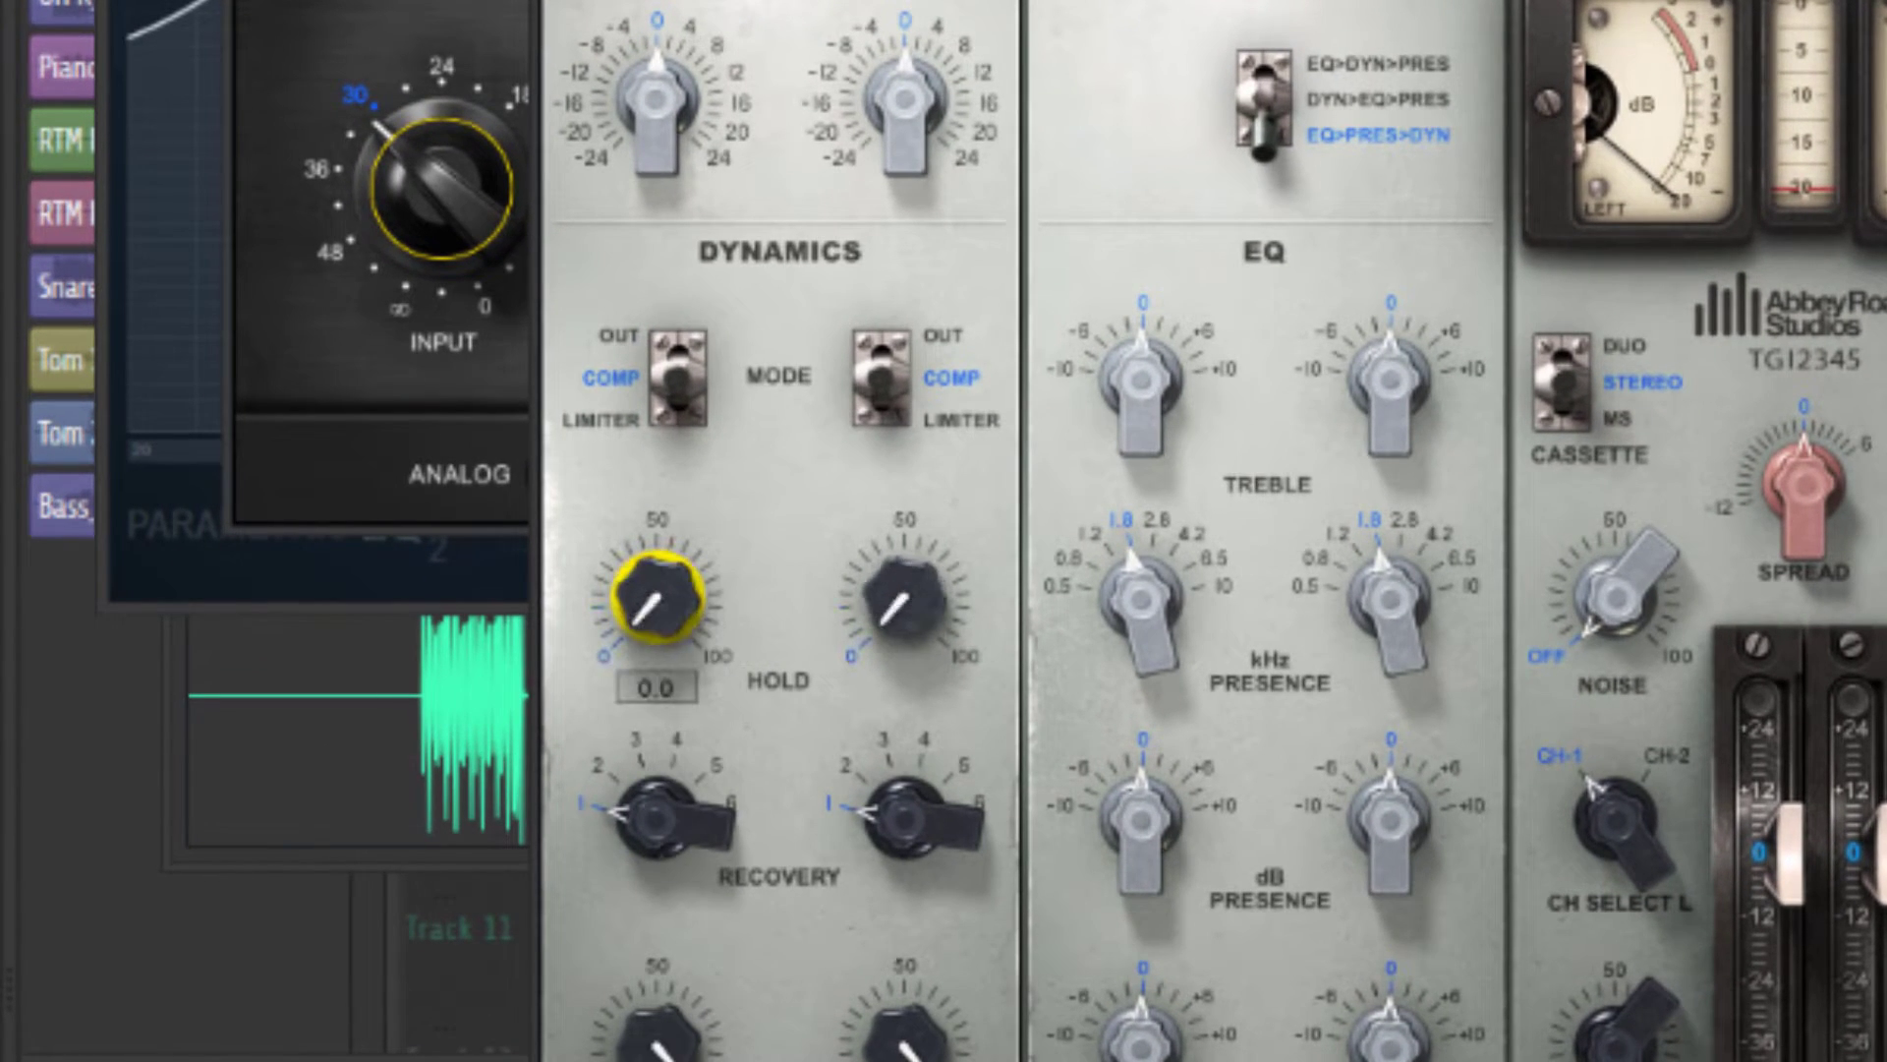
pyautogui.click(680, 534)
pyautogui.click(762, 494)
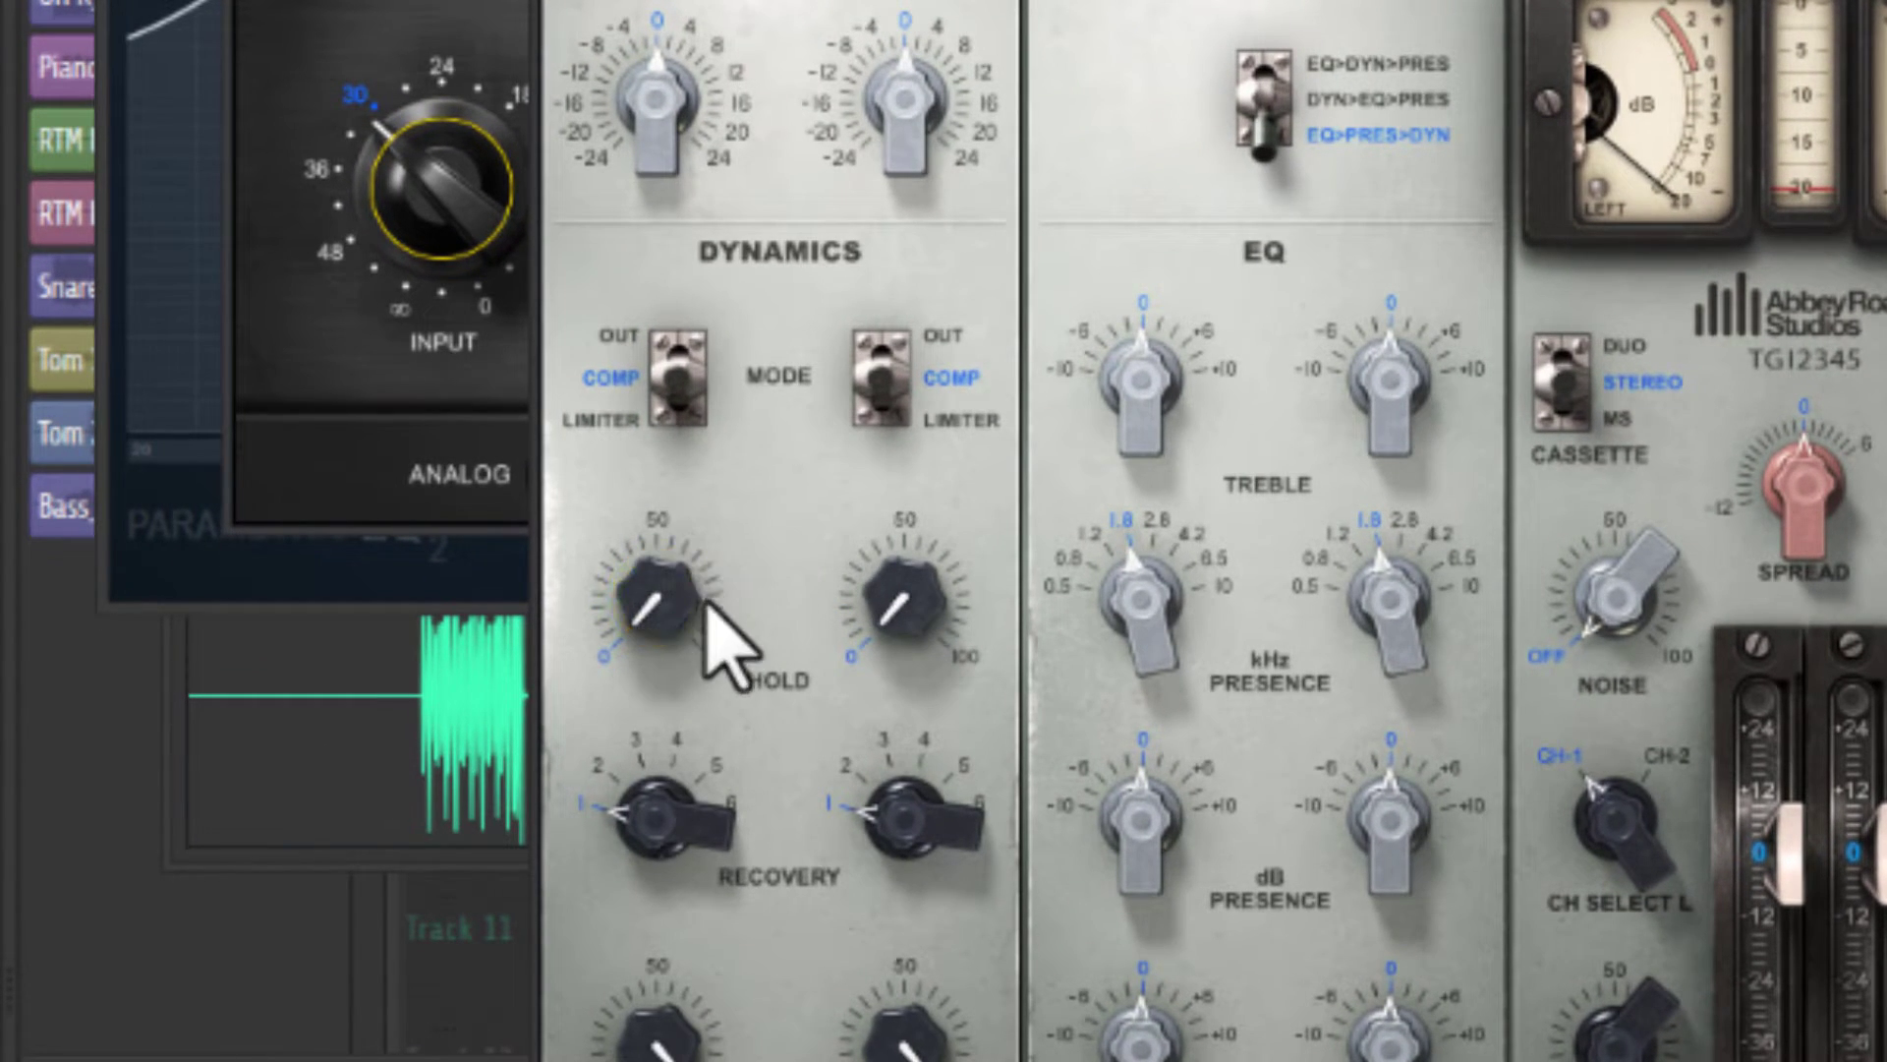
pyautogui.moveTo(657, 600); pyautogui.dragTo(656, 521)
pyautogui.moveTo(657, 597); pyautogui.dragTo(657, 661)
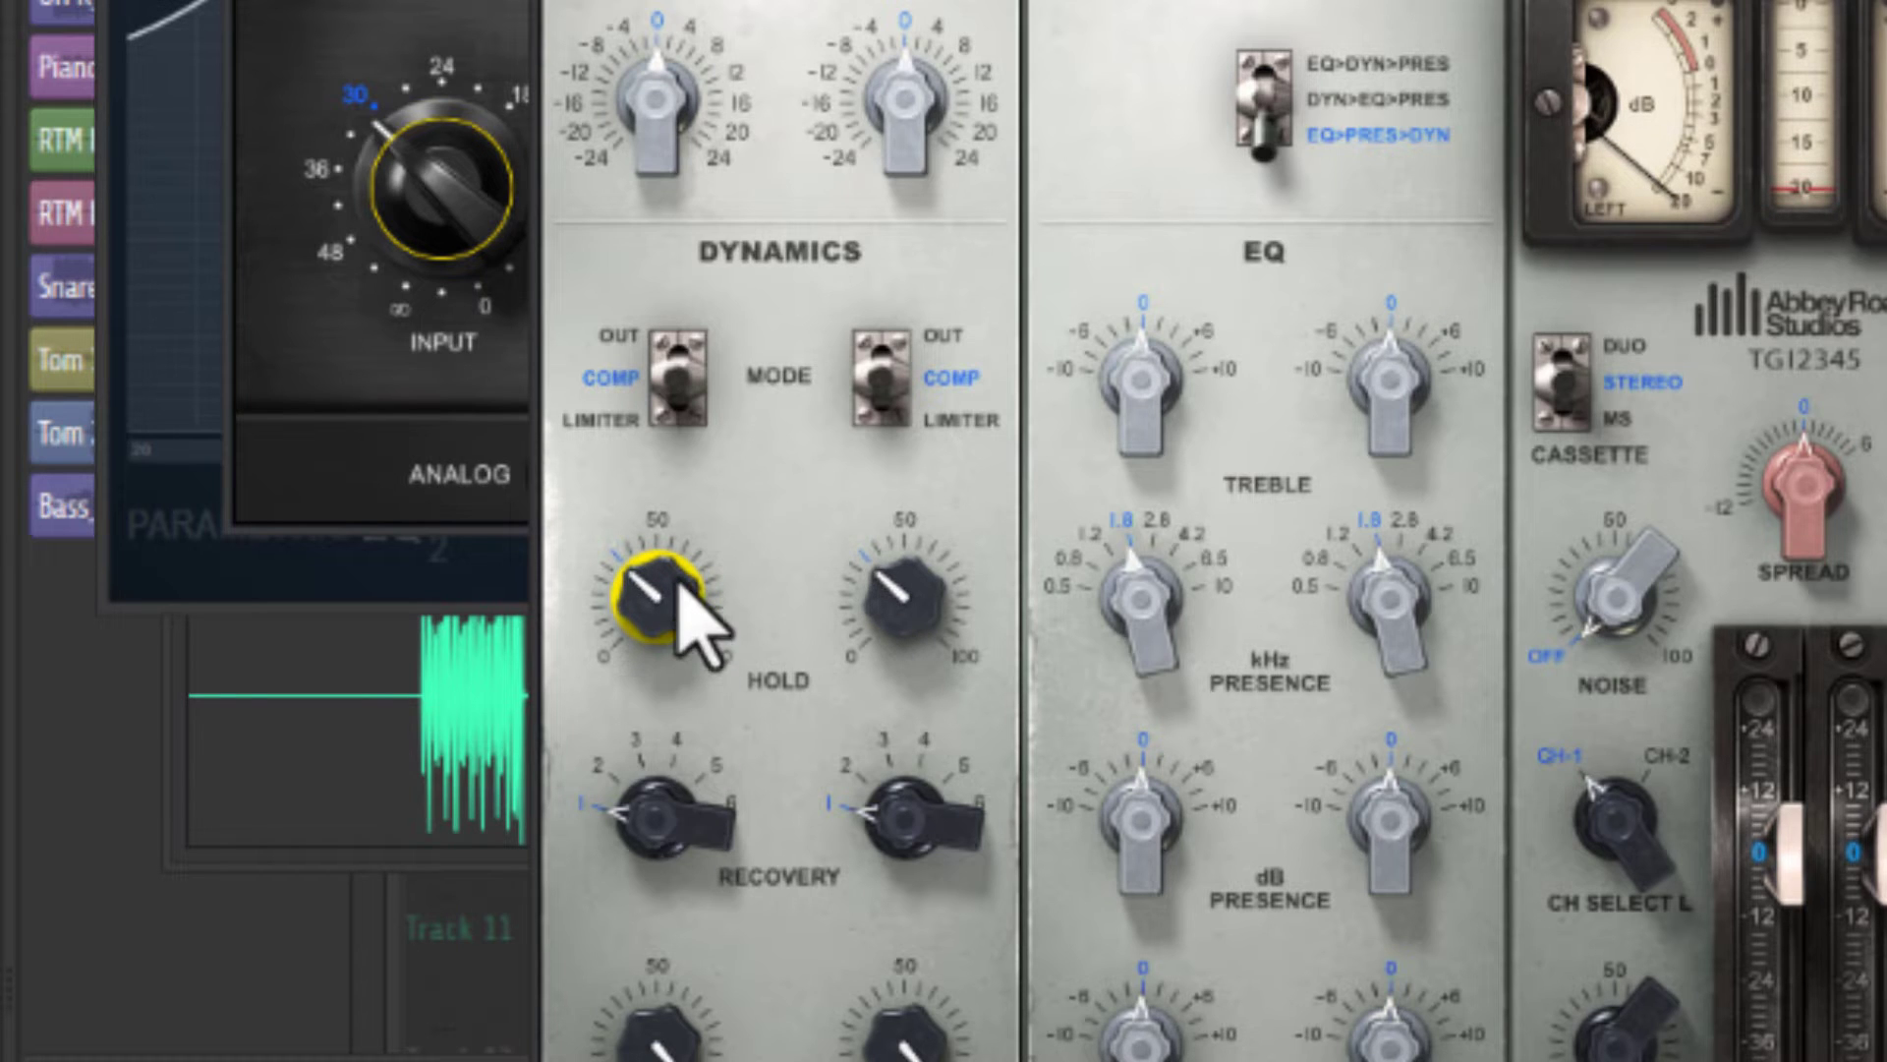
pyautogui.moveTo(657, 678); pyautogui.dragTo(656, 679)
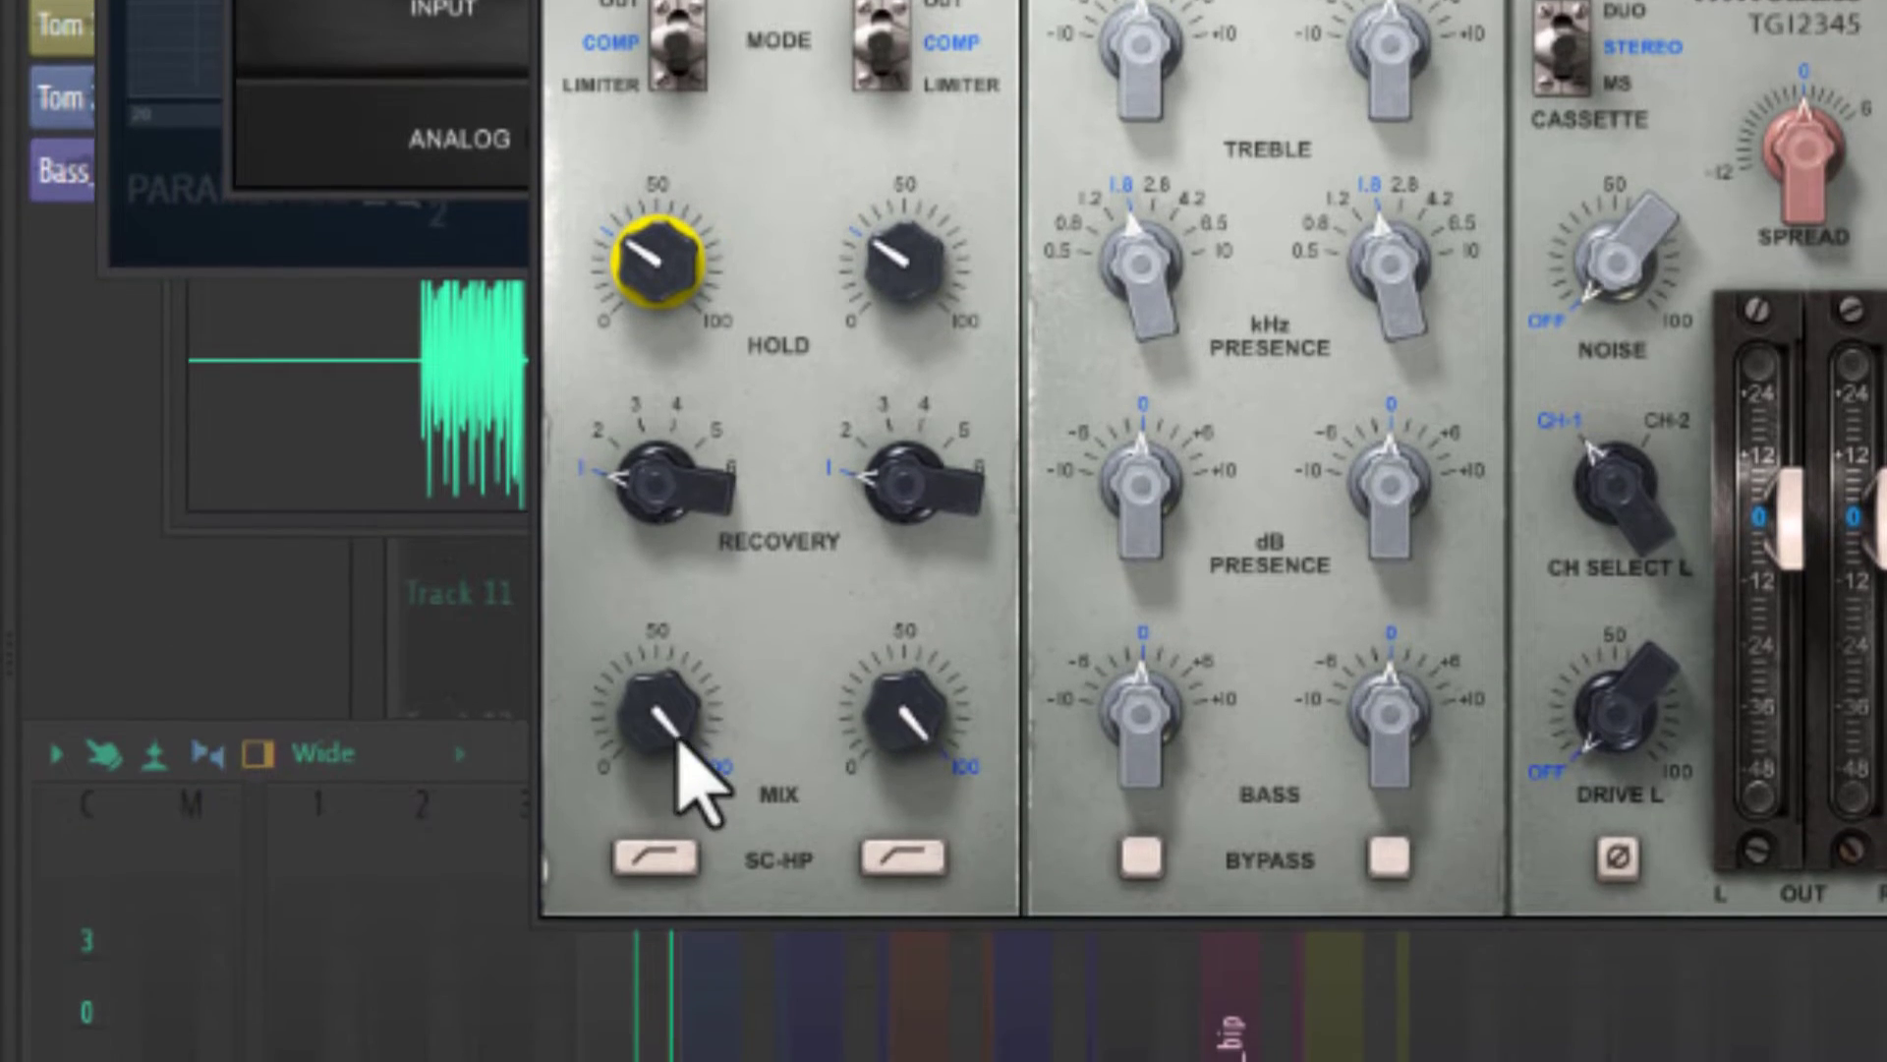
# Set the TG12345's dynamics Mix to about 40 and lower both output faders slightly below 0 dB.
pyautogui.moveTo(668, 1044); pyautogui.dragTo(668, 1060)
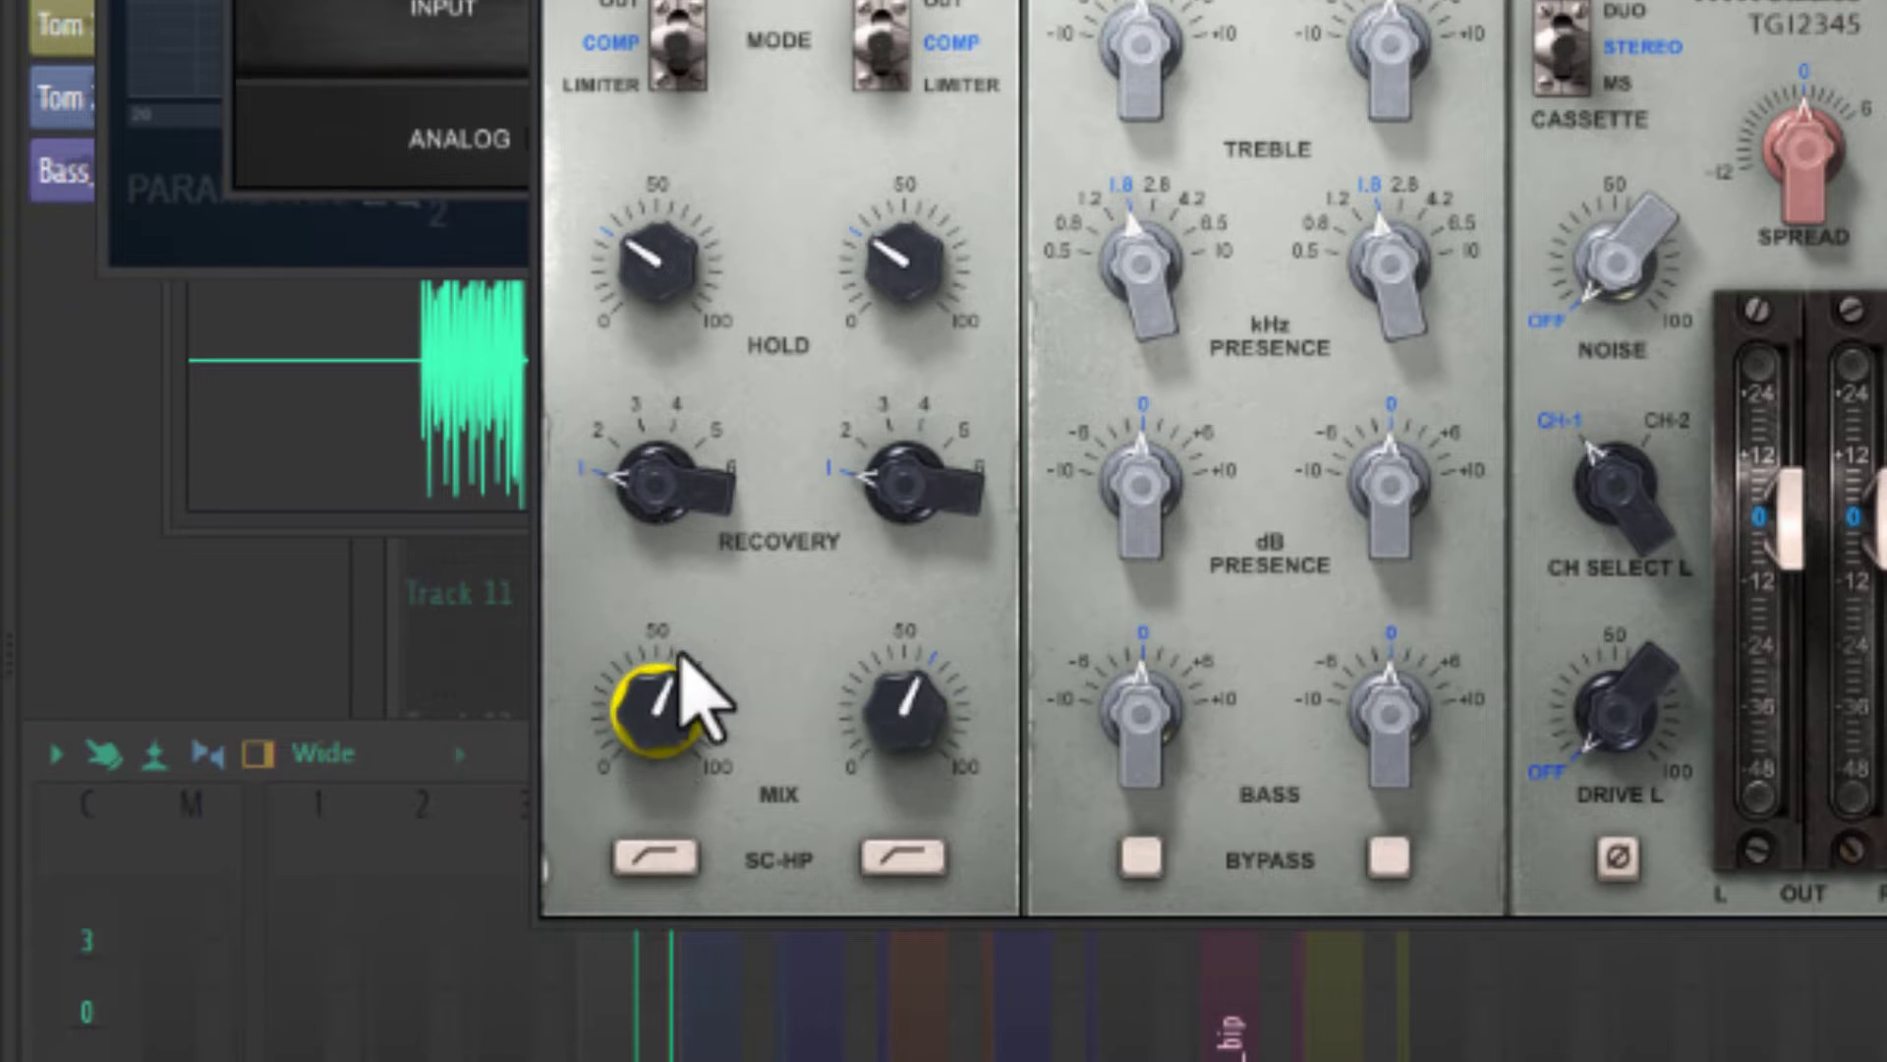
pyautogui.moveTo(681, 656); pyautogui.dragTo(659, 724)
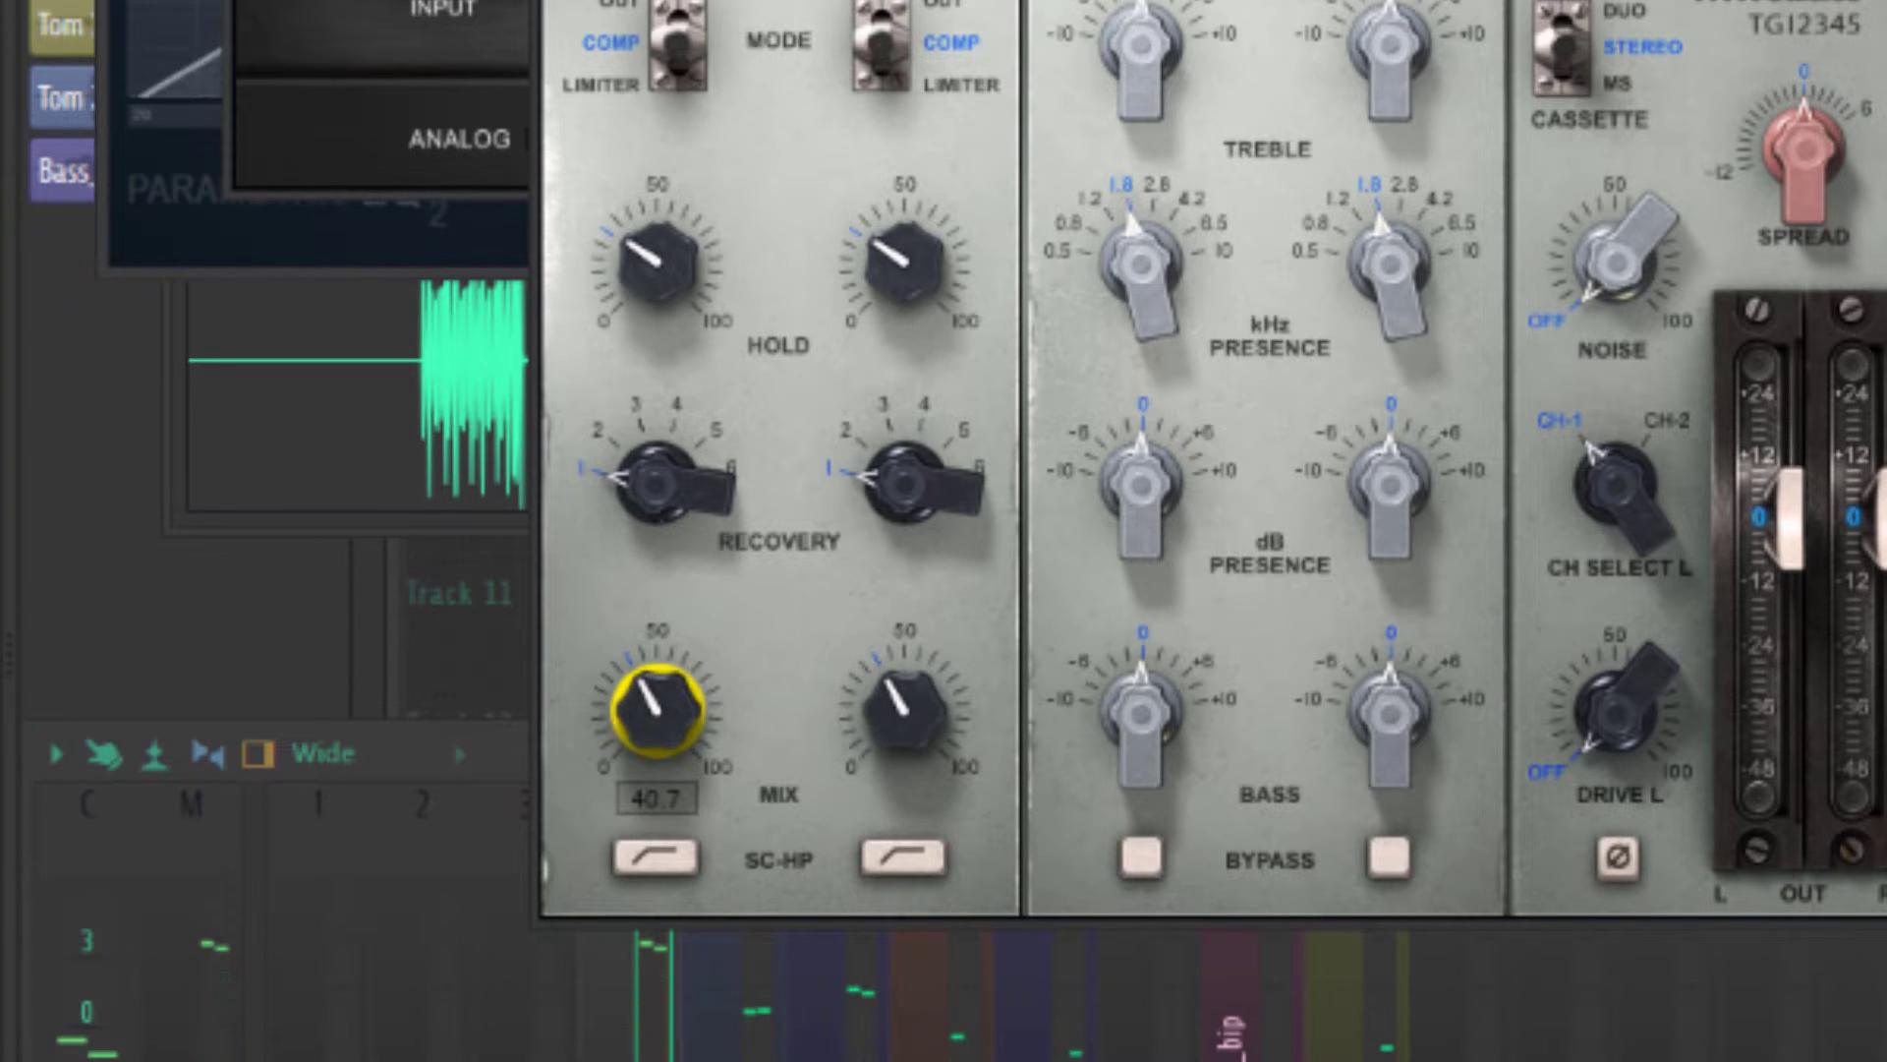
pyautogui.press('space')
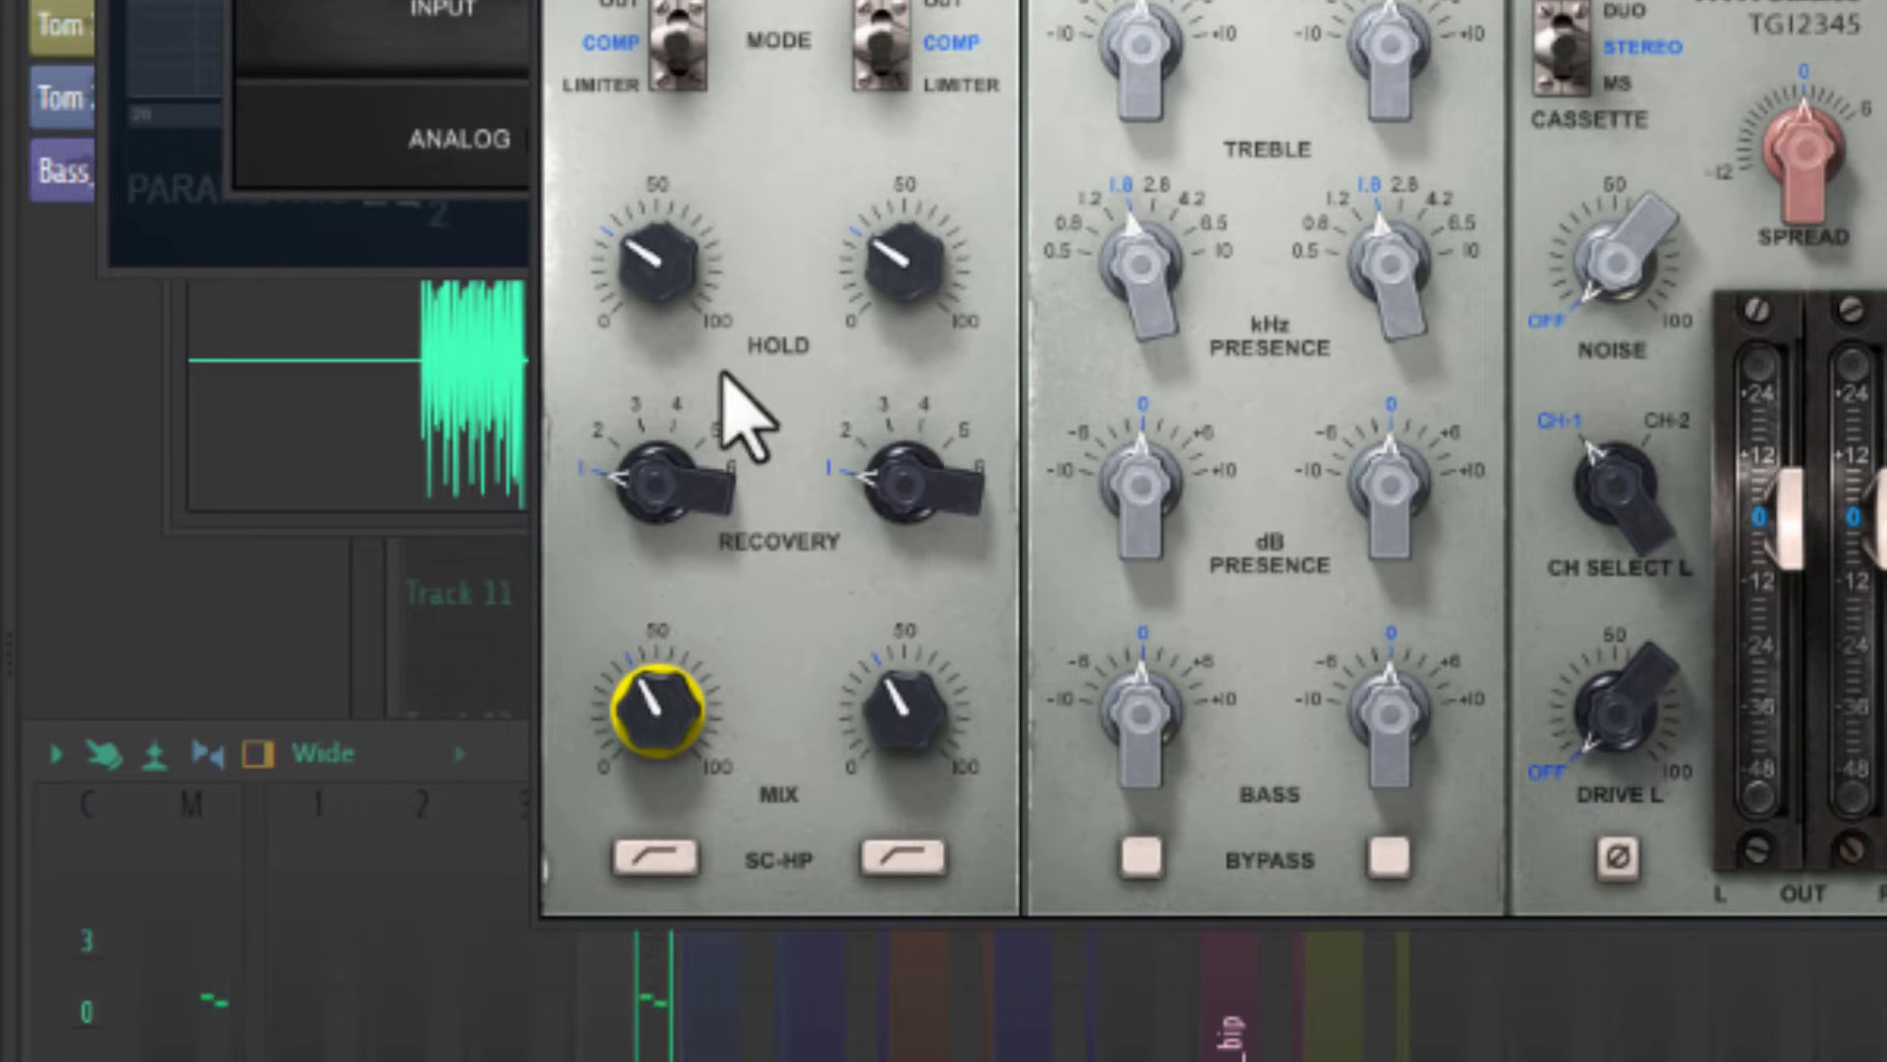
pyautogui.click(637, 267)
pyautogui.moveTo(661, 701); pyautogui.dragTo(660, 704)
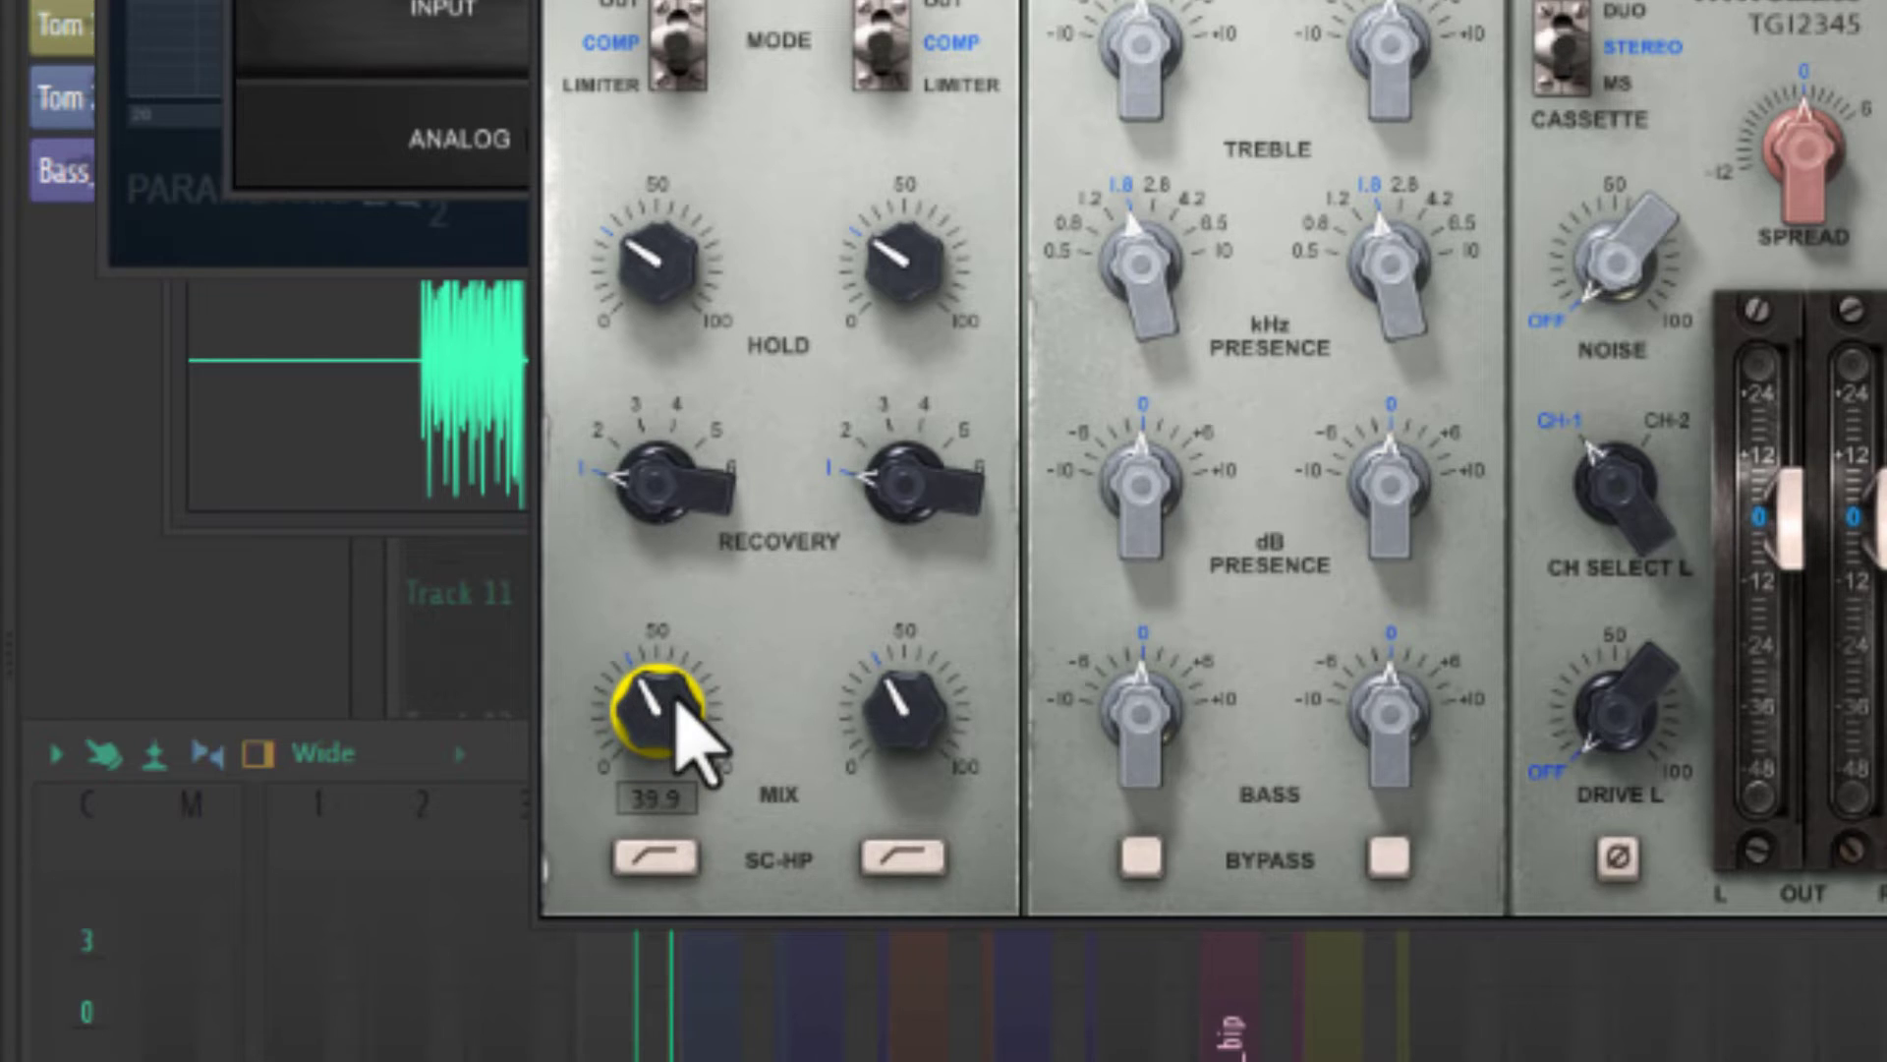
pyautogui.moveTo(676, 700); pyautogui.dragTo(657, 700)
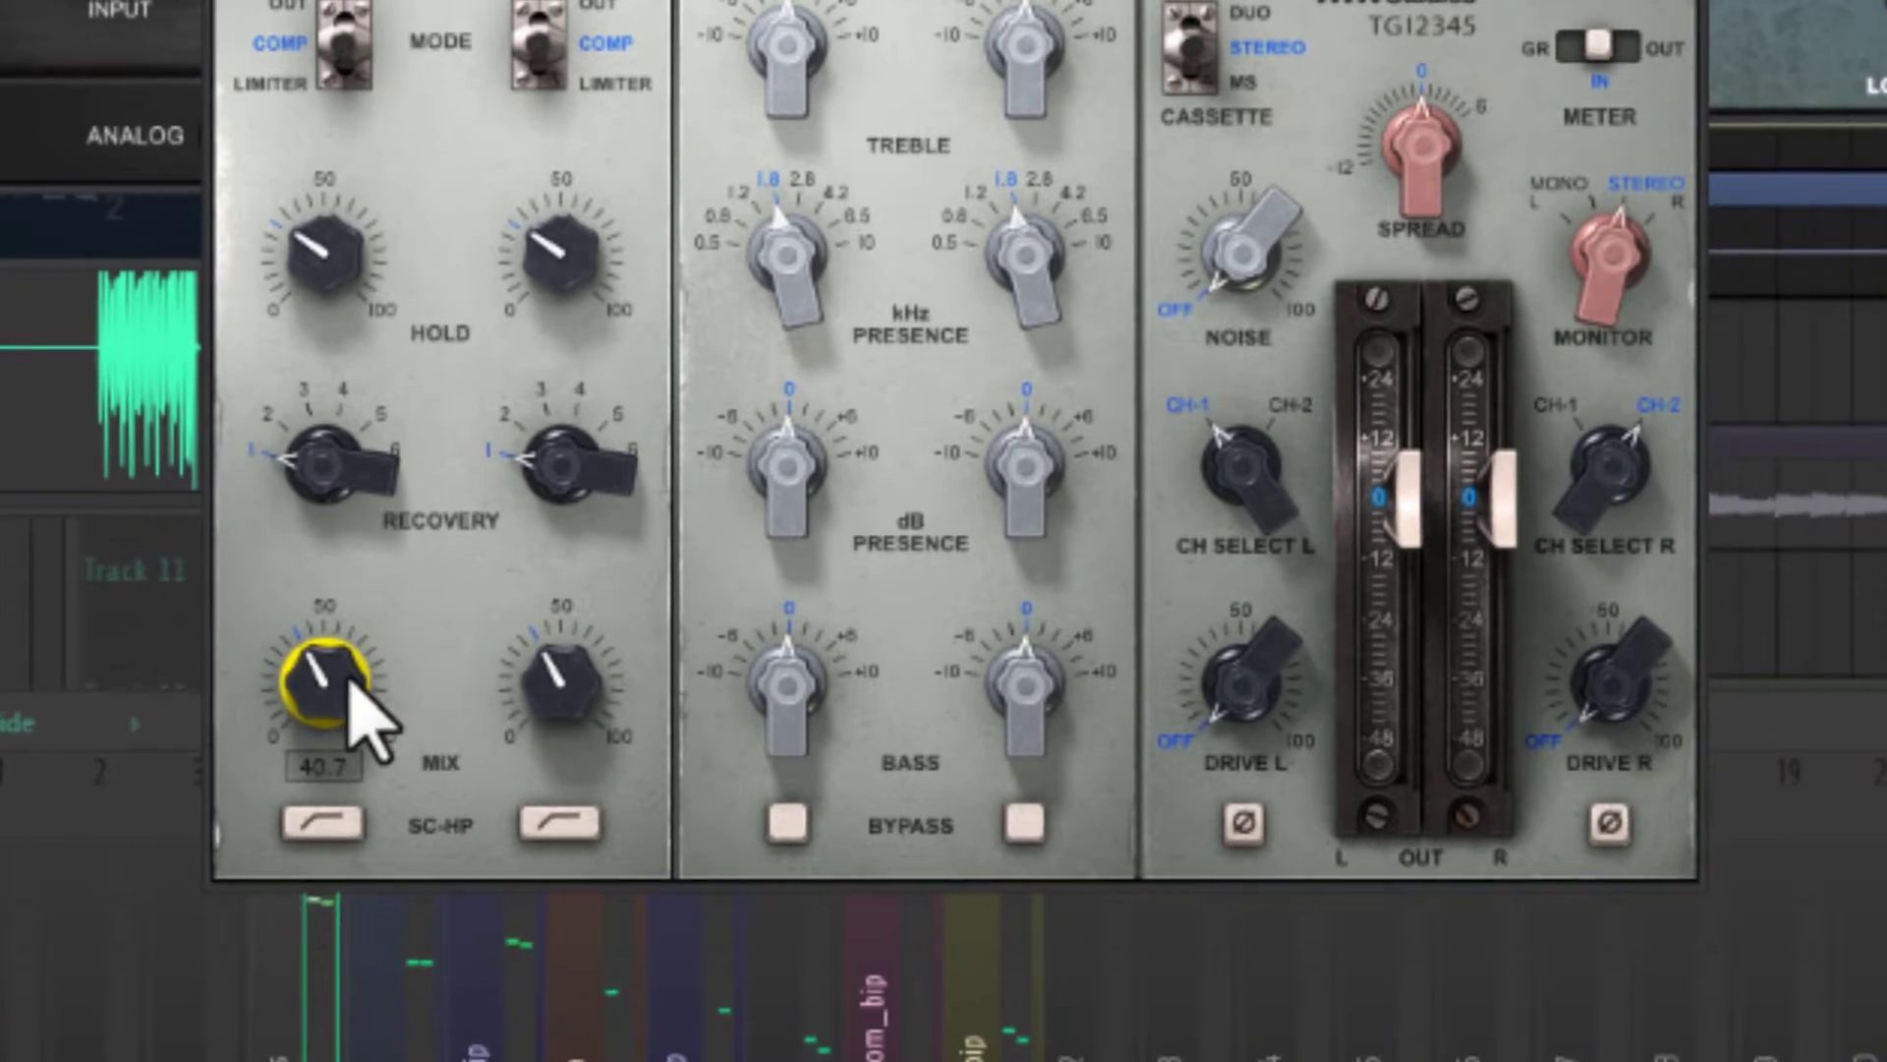
pyautogui.moveTo(1791, 518); pyautogui.dragTo(1790, 541)
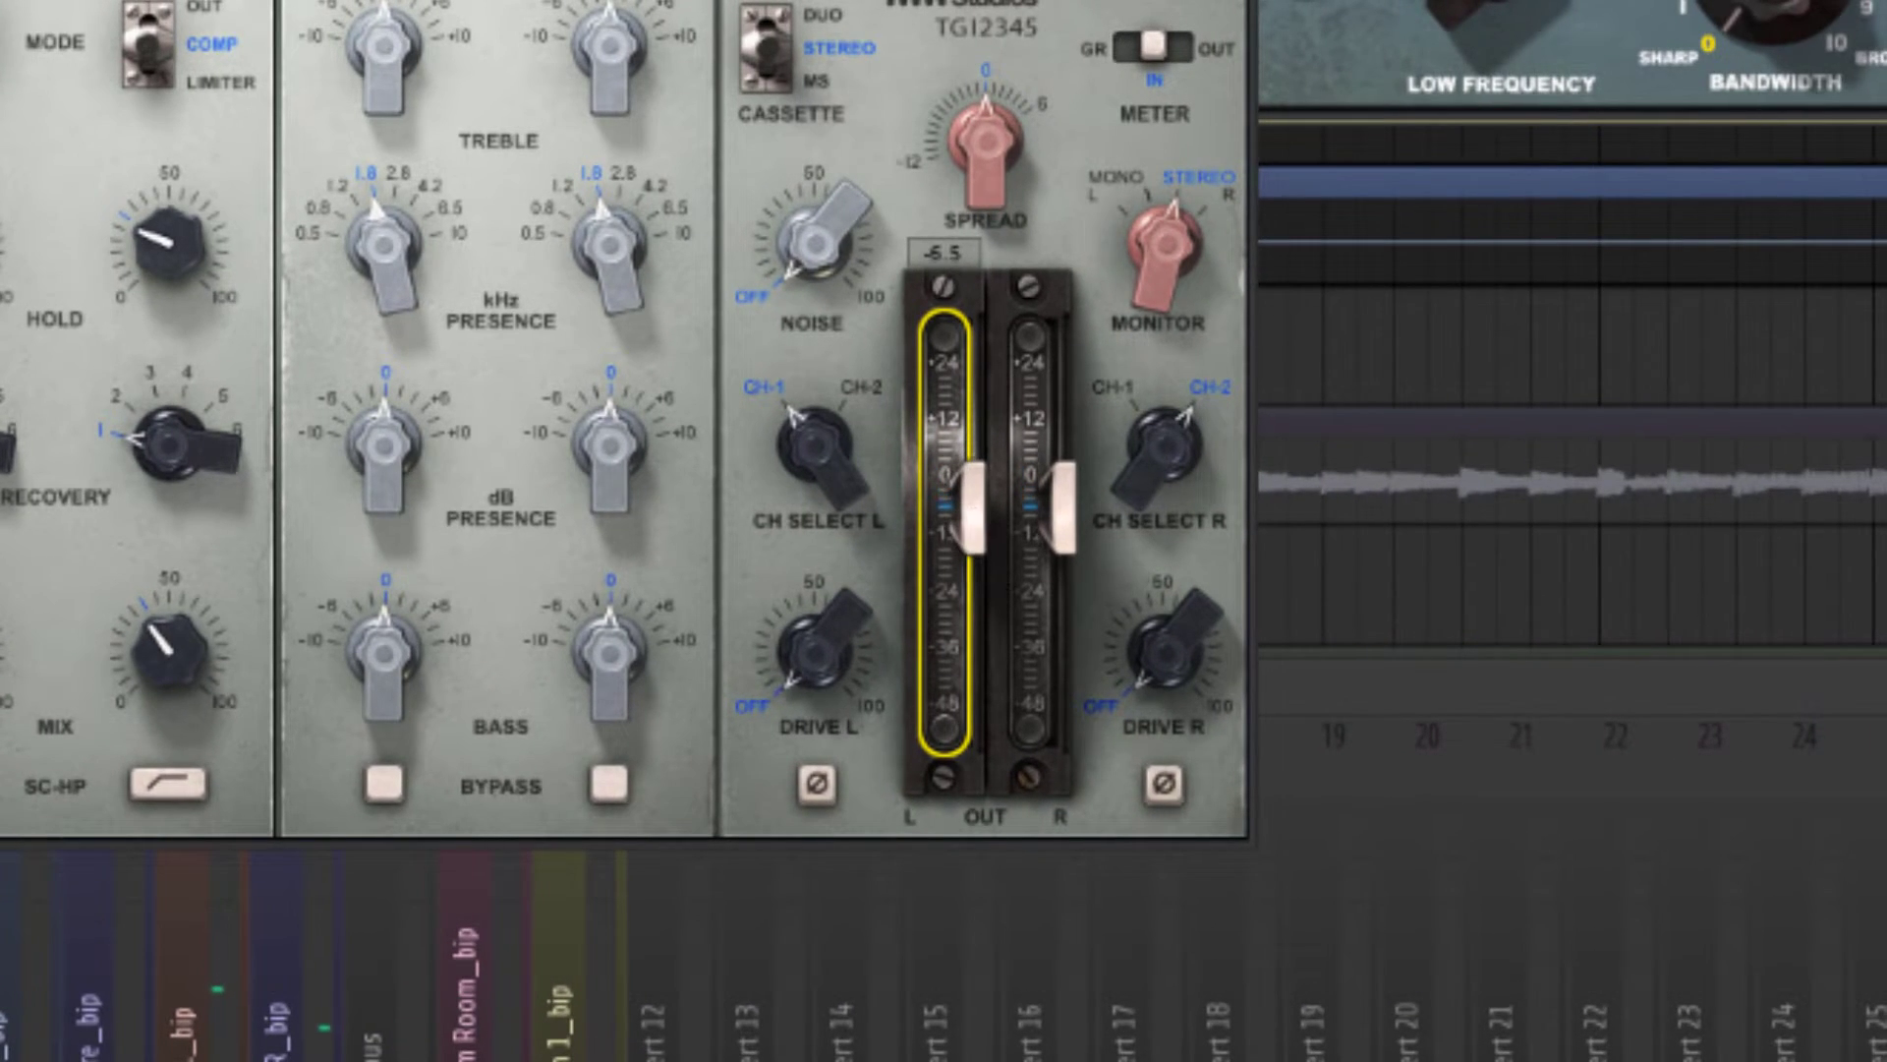
pyautogui.moveTo(973, 513); pyautogui.dragTo(973, 508)
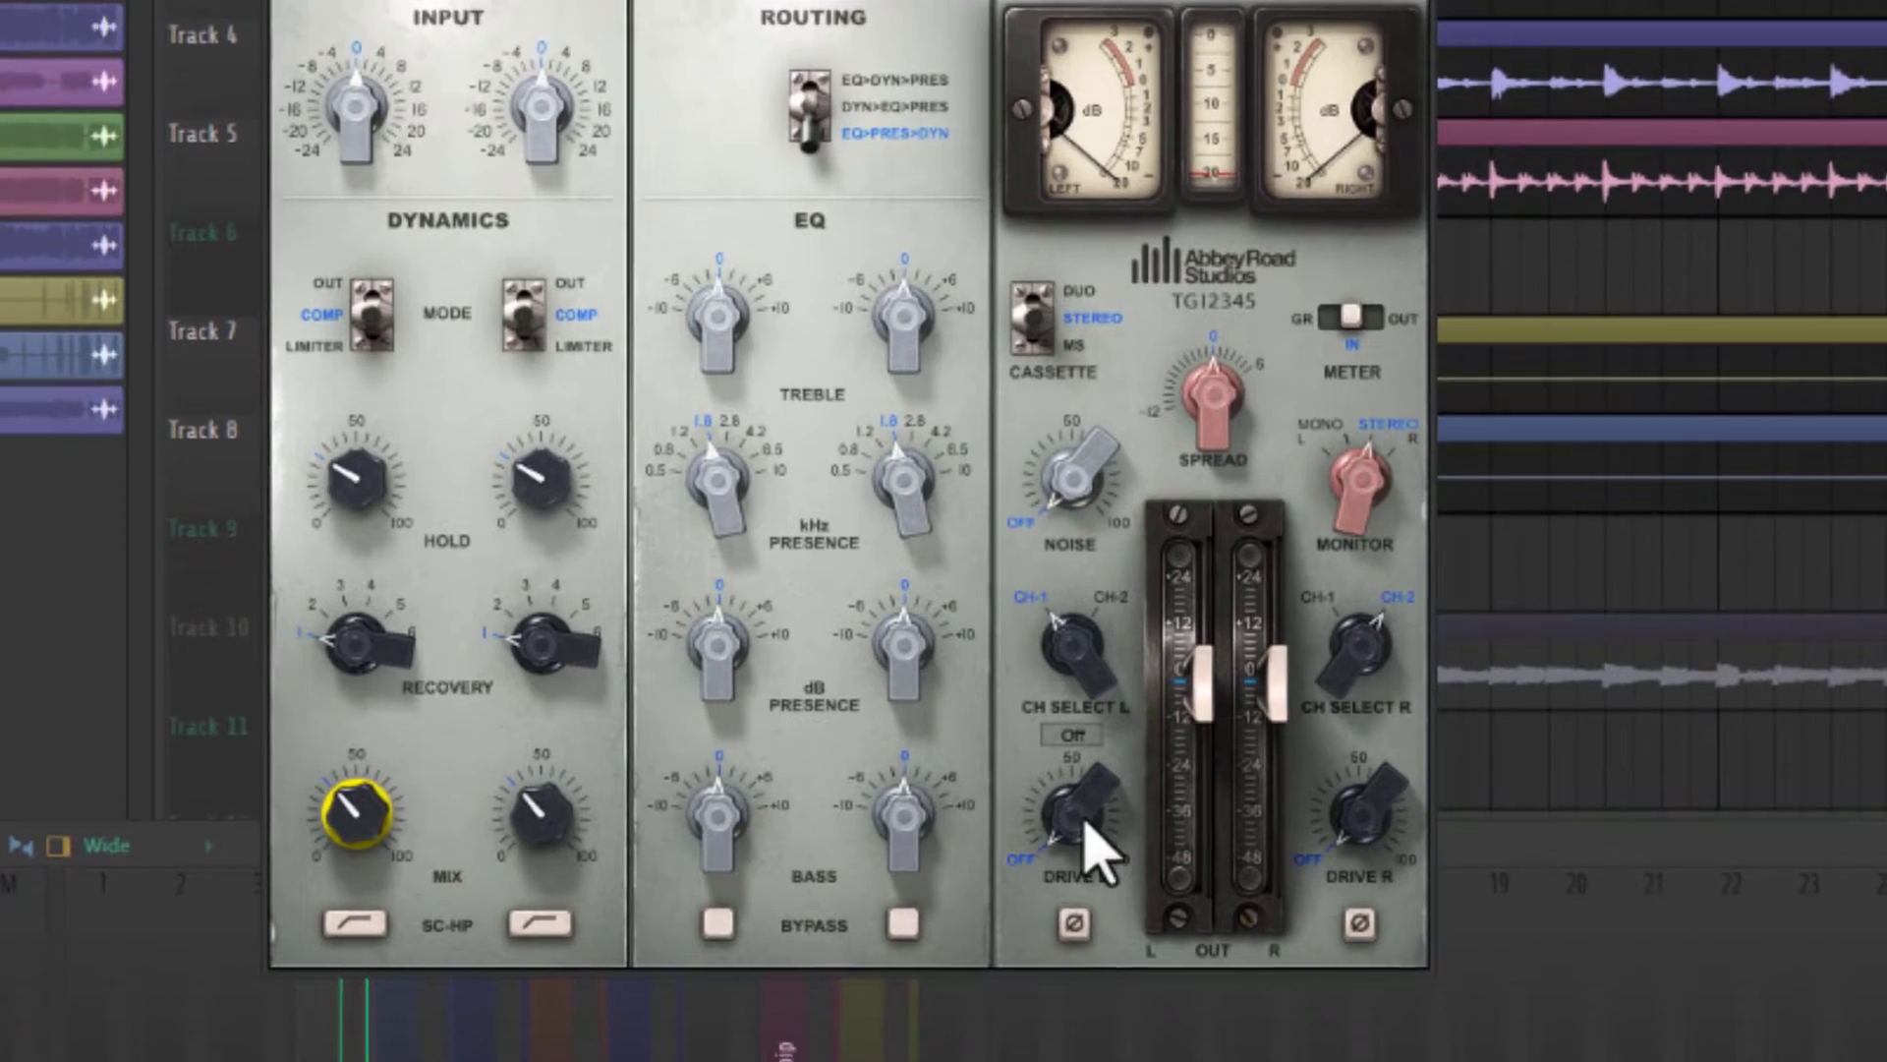
# Set the TG12345's left and right Drive to about 6, then try a Spread of 6.0 and ease it back.
pyautogui.click(1118, 860)
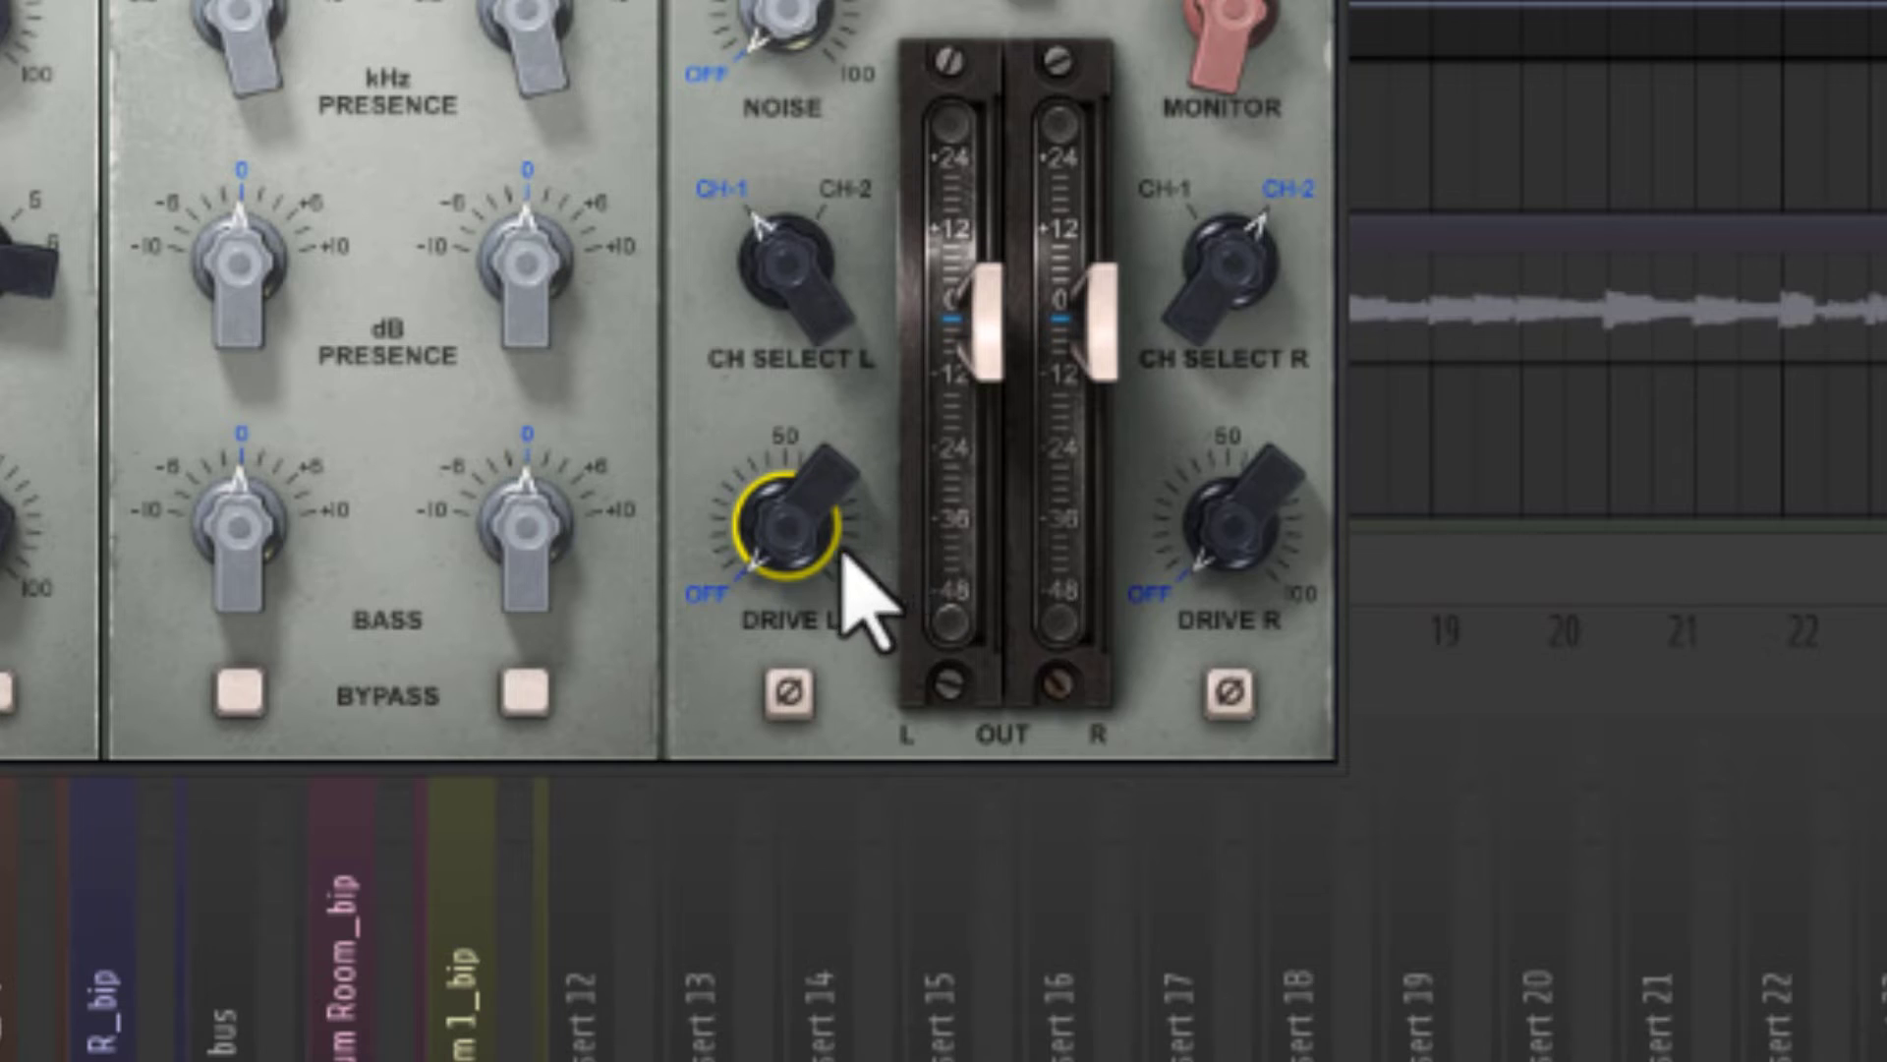
pyautogui.moveTo(802, 547); pyautogui.dragTo(802, 531)
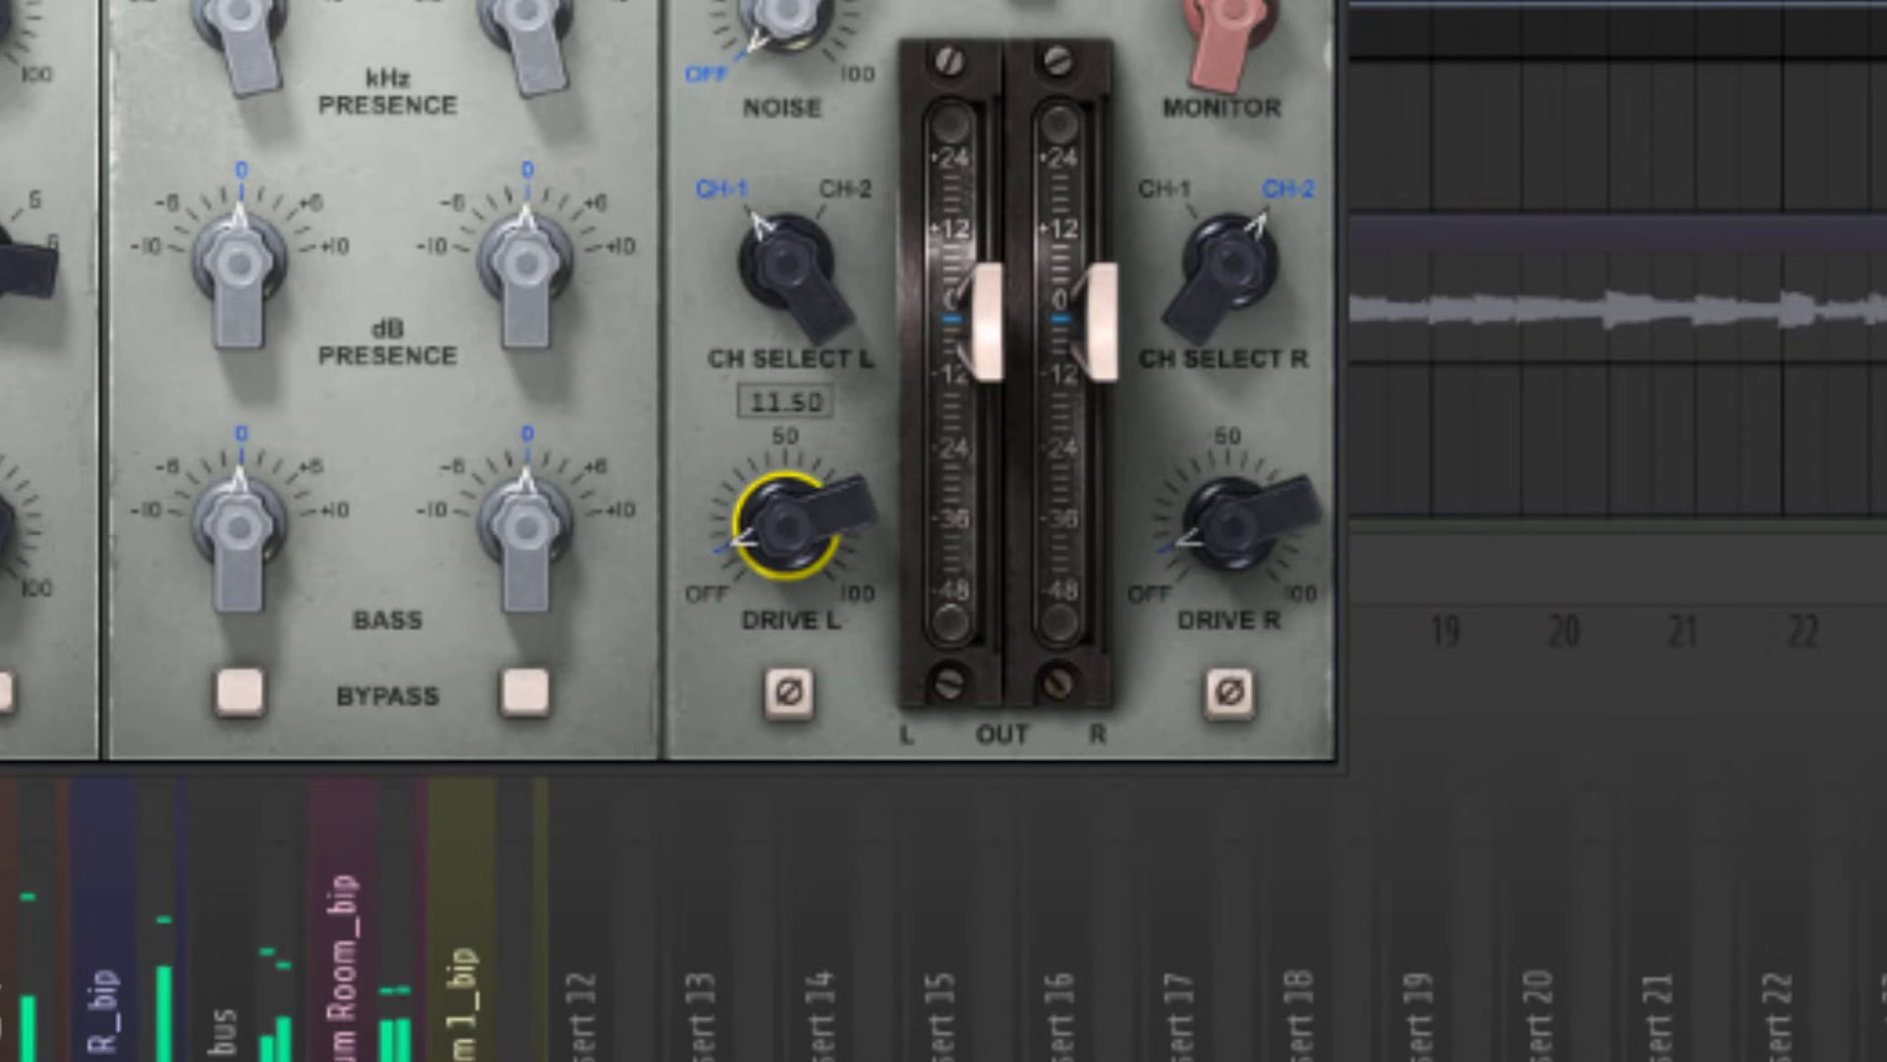
pyautogui.moveTo(799, 529)
pyautogui.mouseDown()
pyautogui.moveTo(798, 470)
pyautogui.moveTo(798, 584)
pyautogui.moveTo(801, 517)
pyautogui.mouseUp()
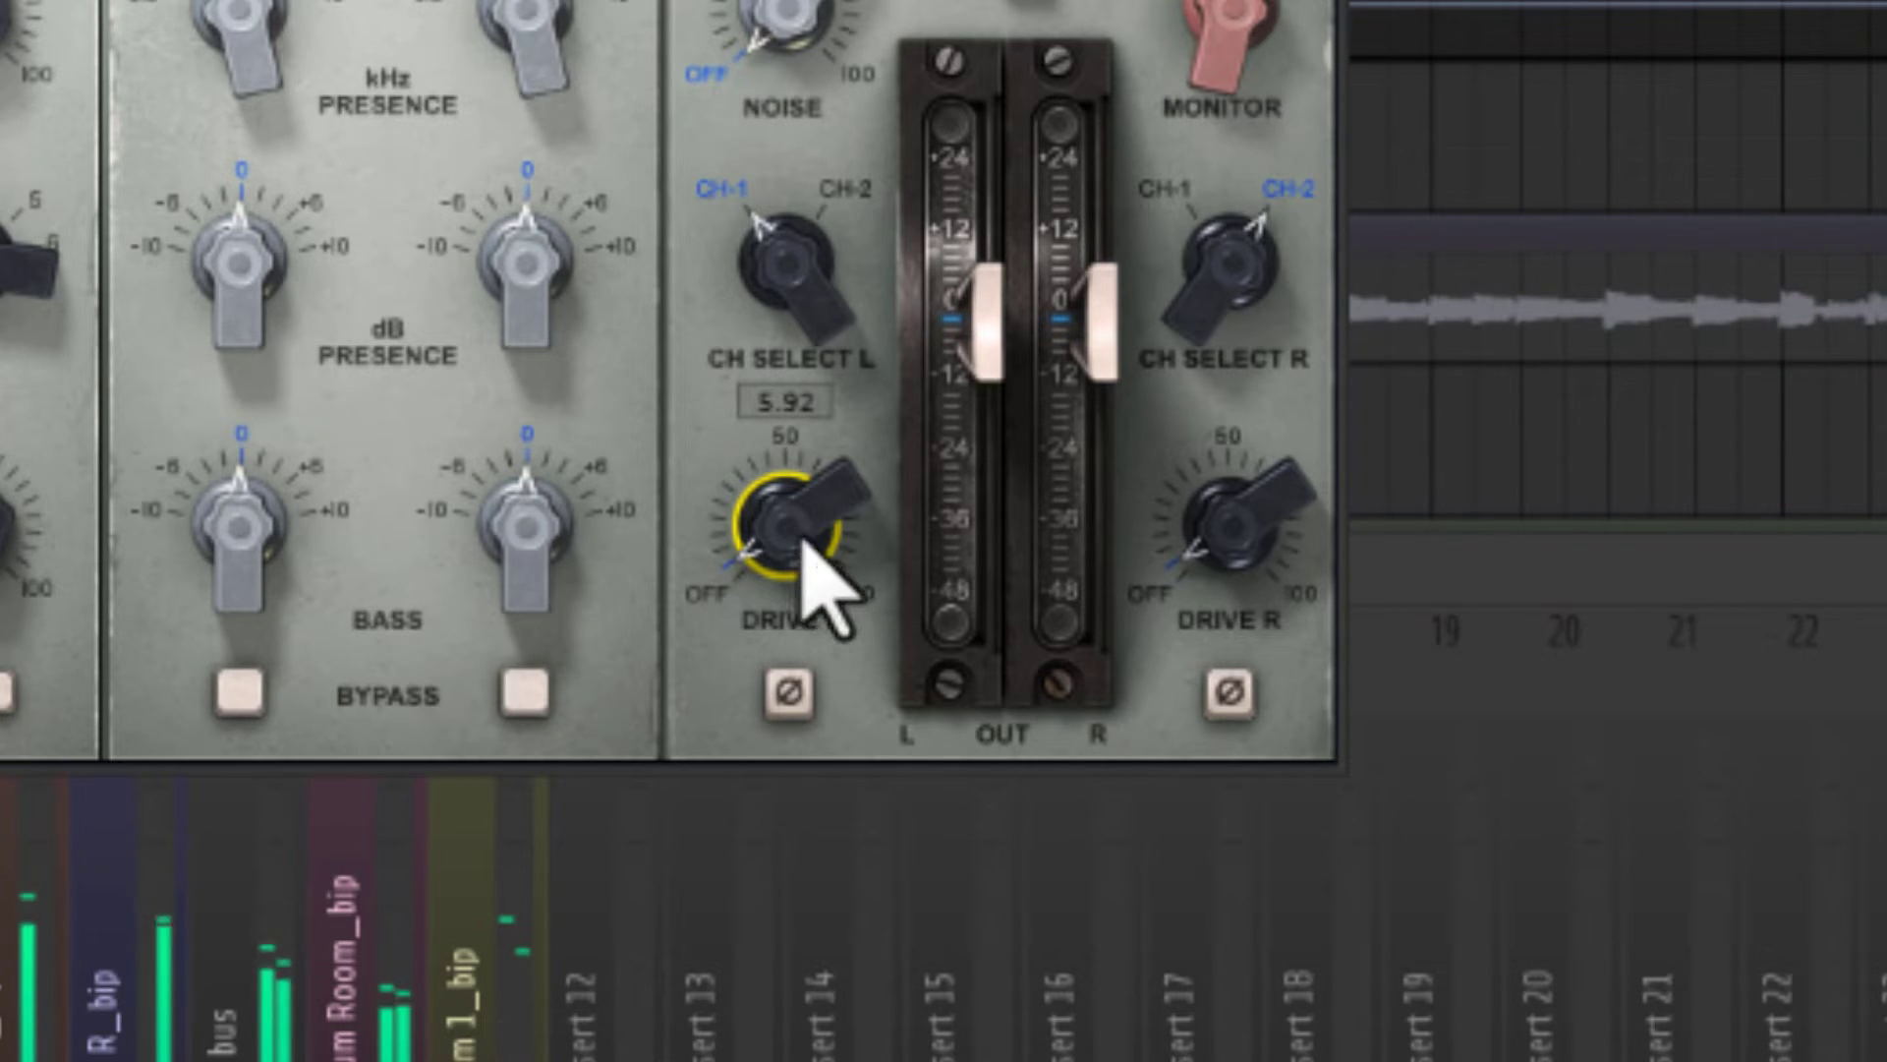
pyautogui.moveTo(806, 515); pyautogui.dragTo(806, 516)
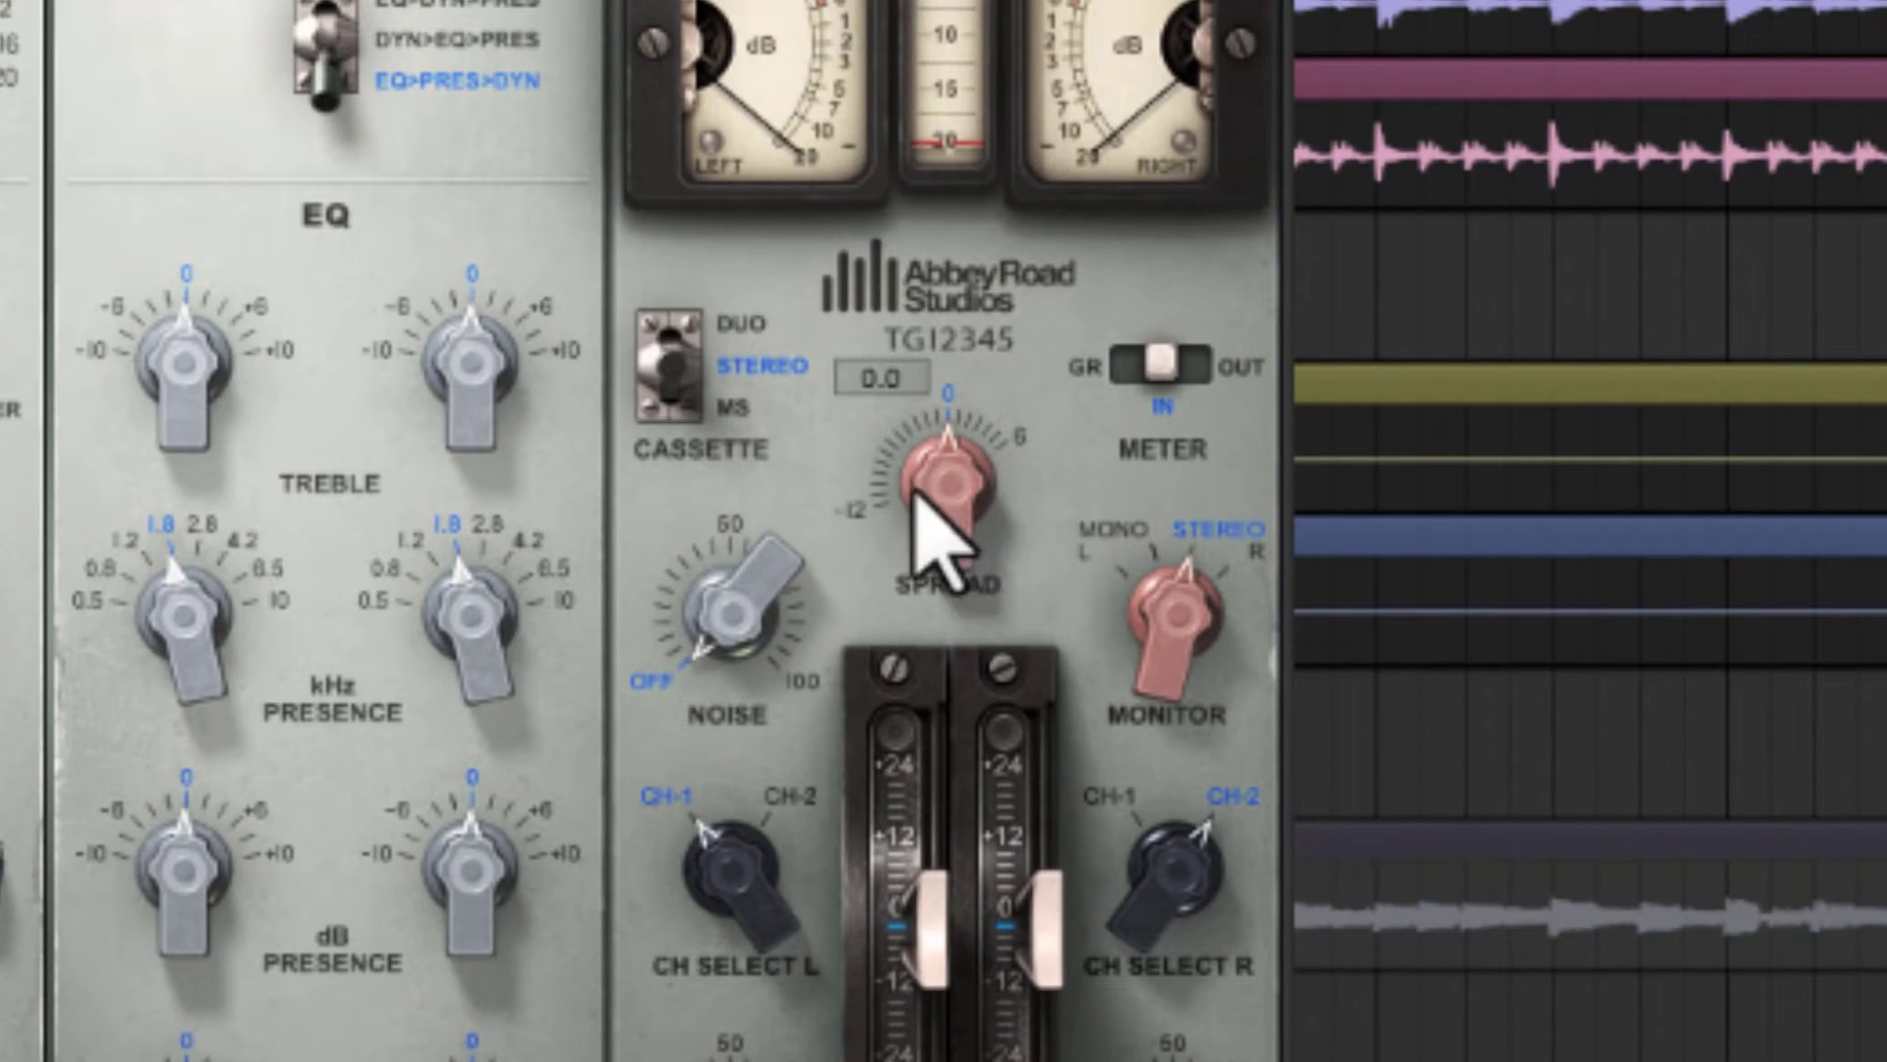
pyautogui.moveTo(949, 505); pyautogui.dragTo(946, 495)
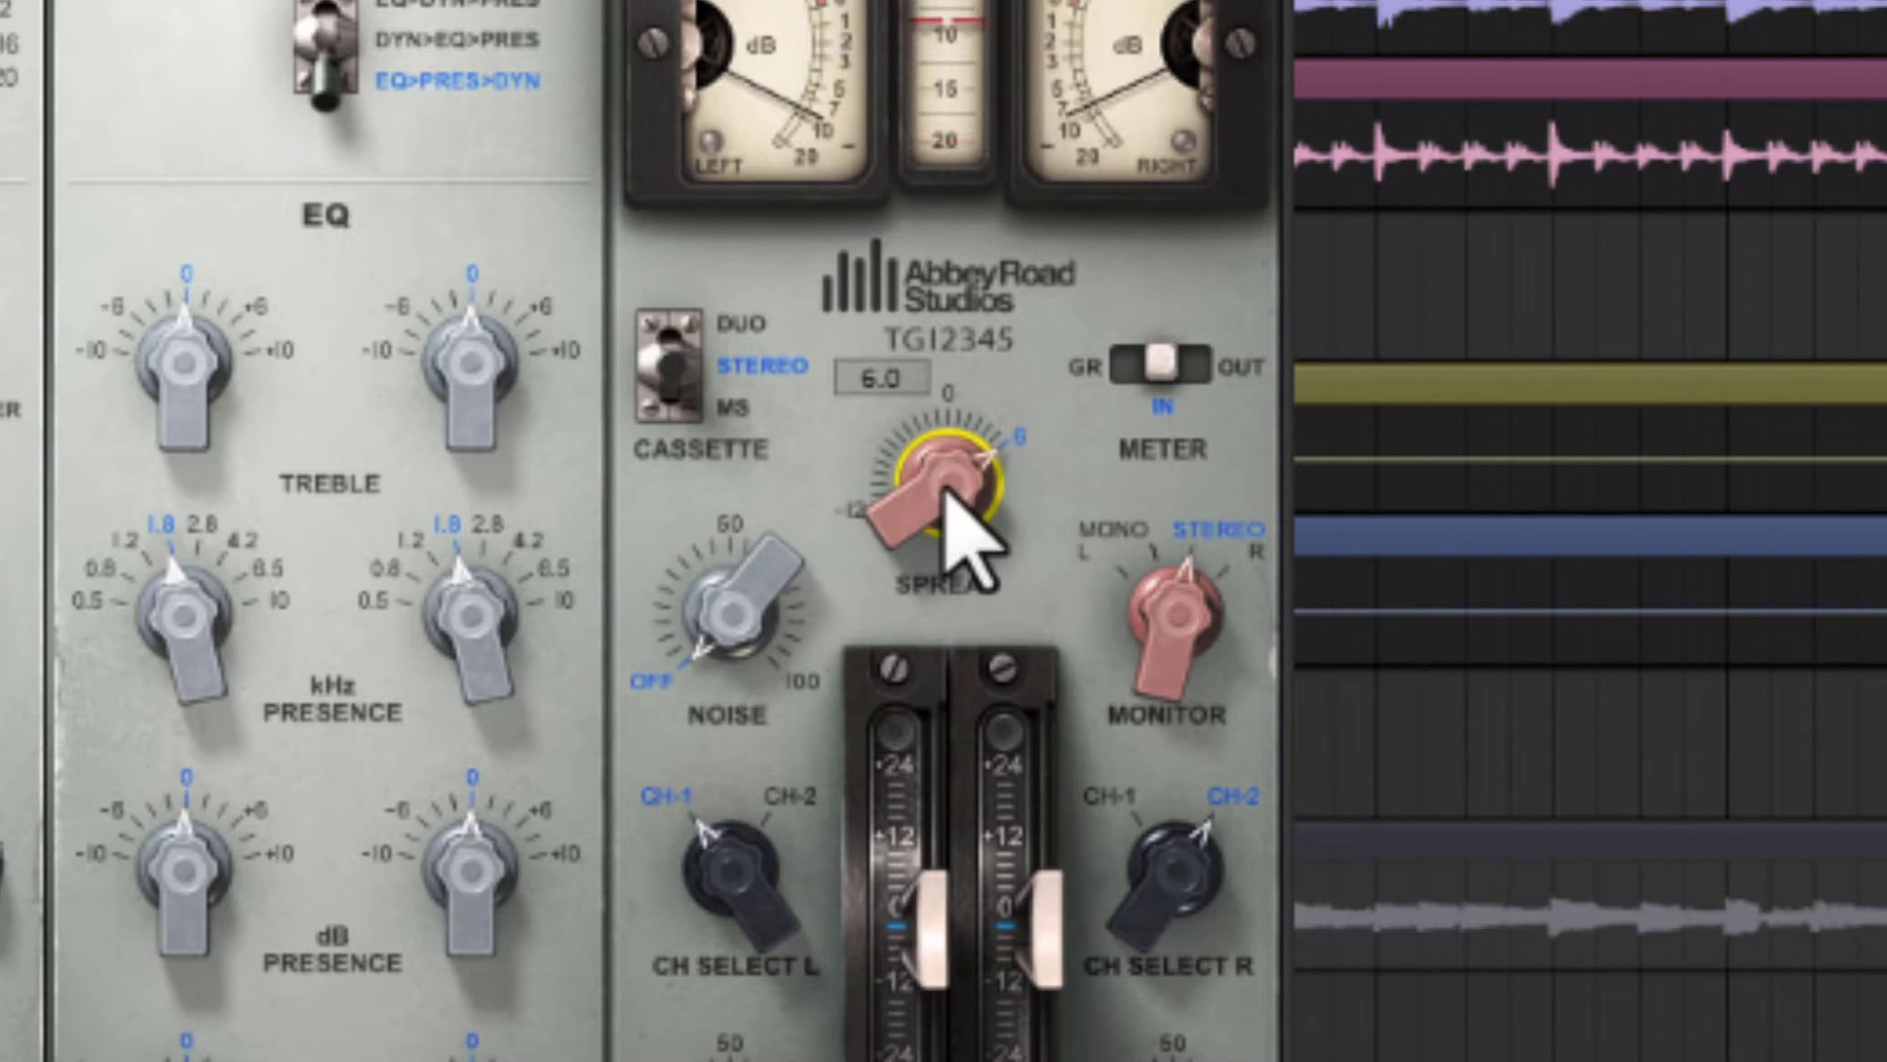
pyautogui.moveTo(945, 489); pyautogui.dragTo(949, 511)
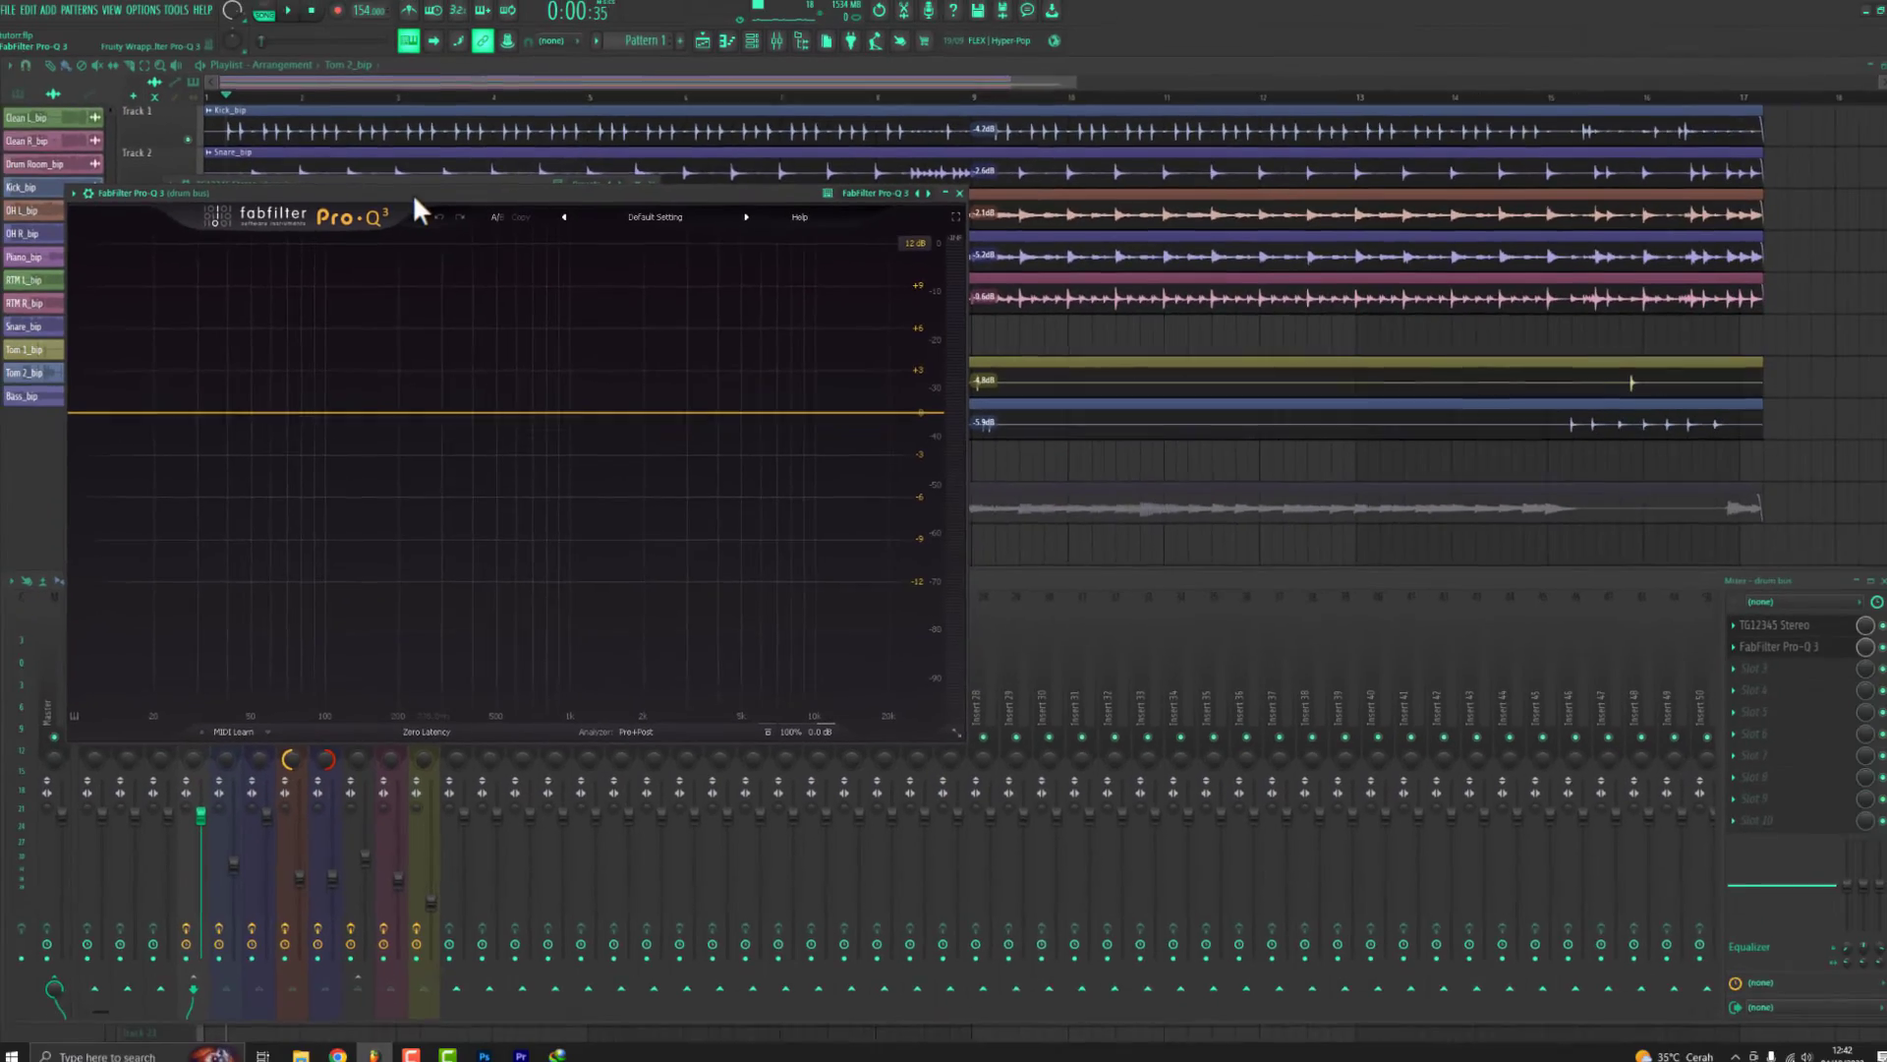
# Add FabFilter Pro-Q 3 to the drum bus with a Mid-only bell cut of 2.60 dB at about 615 Hz.
pyautogui.moveTo(412, 197); pyautogui.dragTo(643, 175)
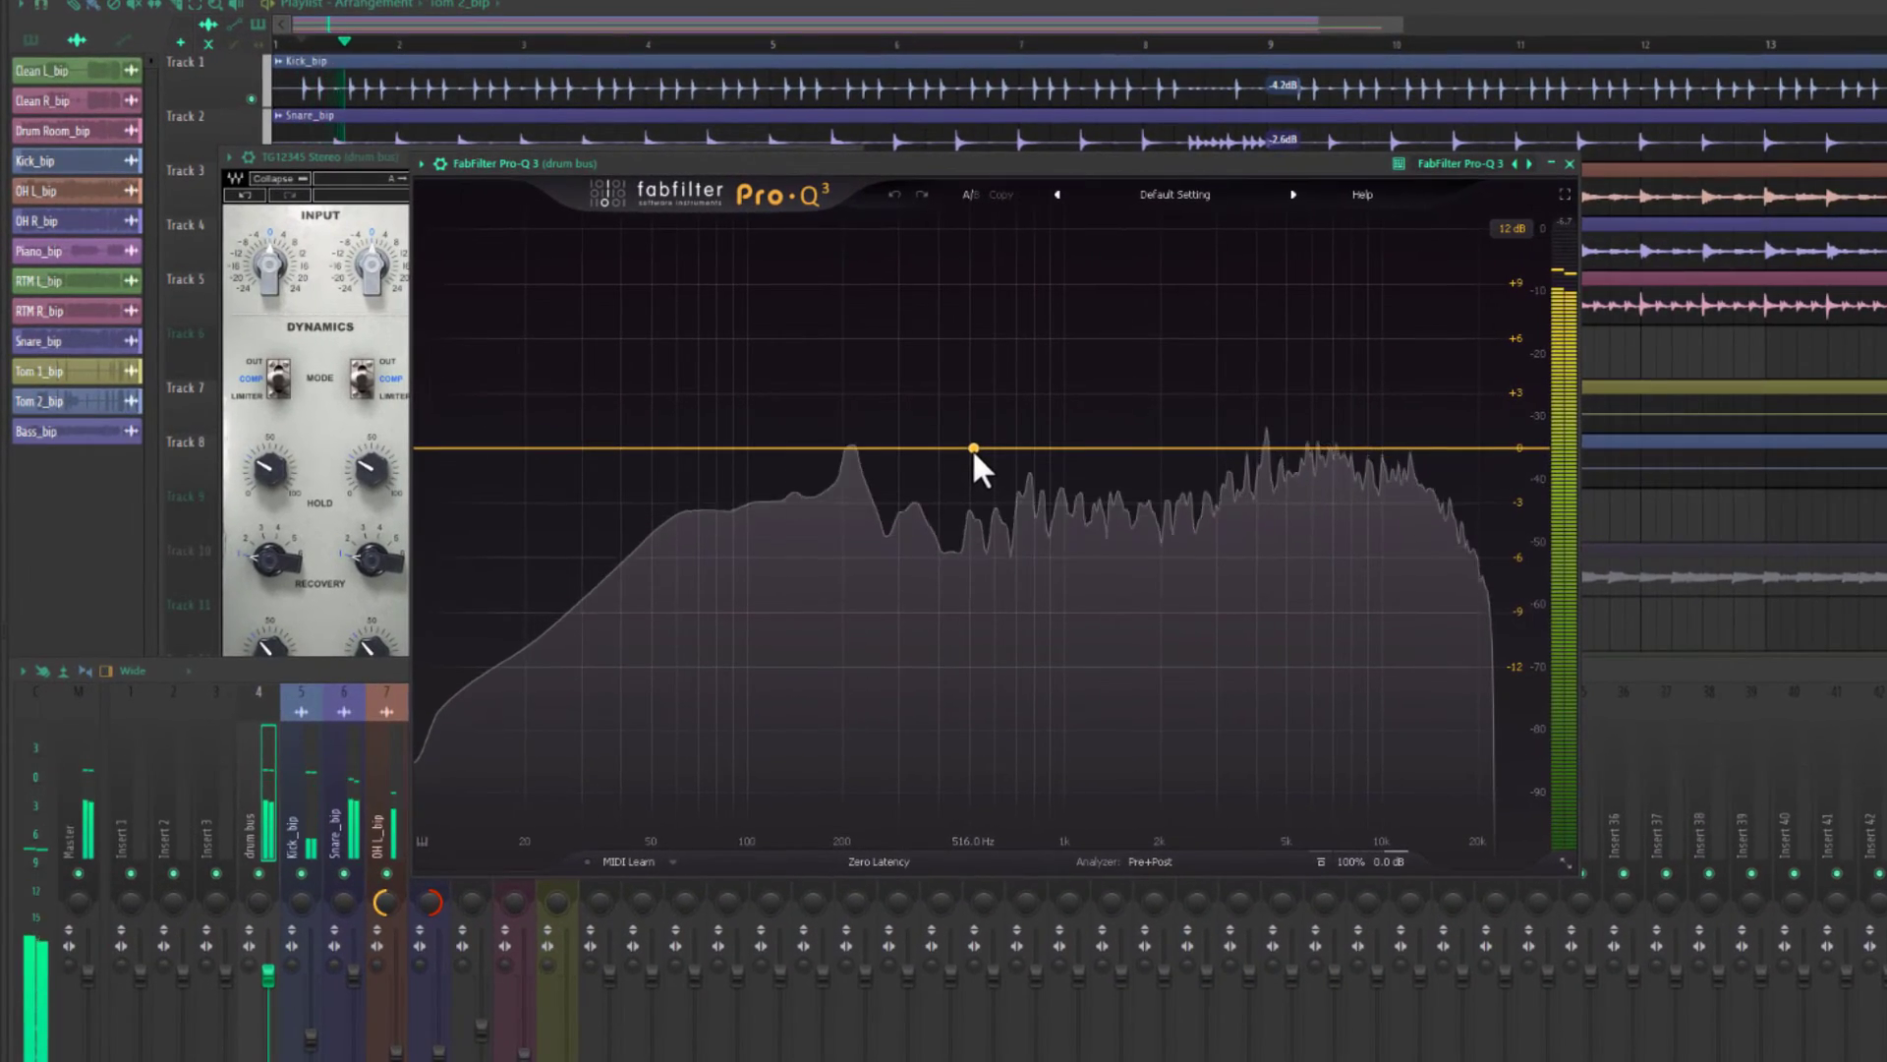
pyautogui.moveTo(981, 446); pyautogui.dragTo(981, 491)
pyautogui.click(1185, 768)
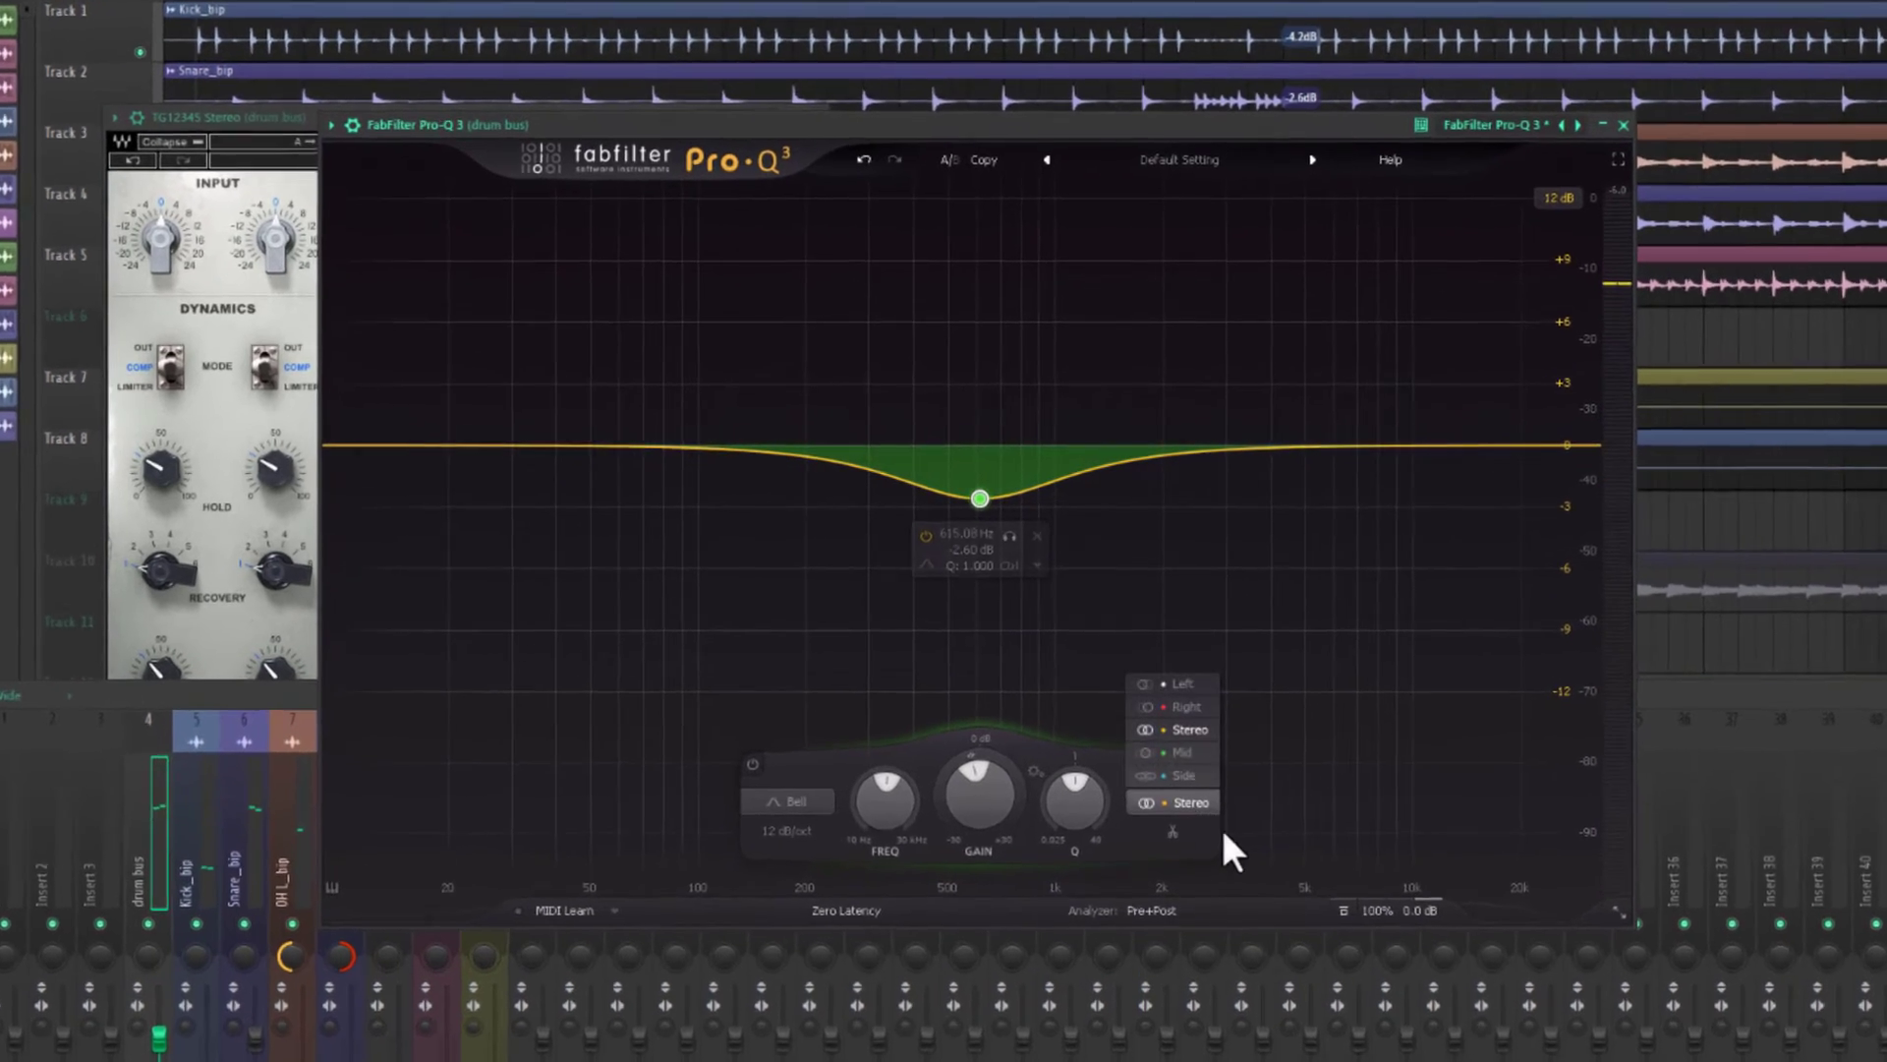
pyautogui.click(1190, 736)
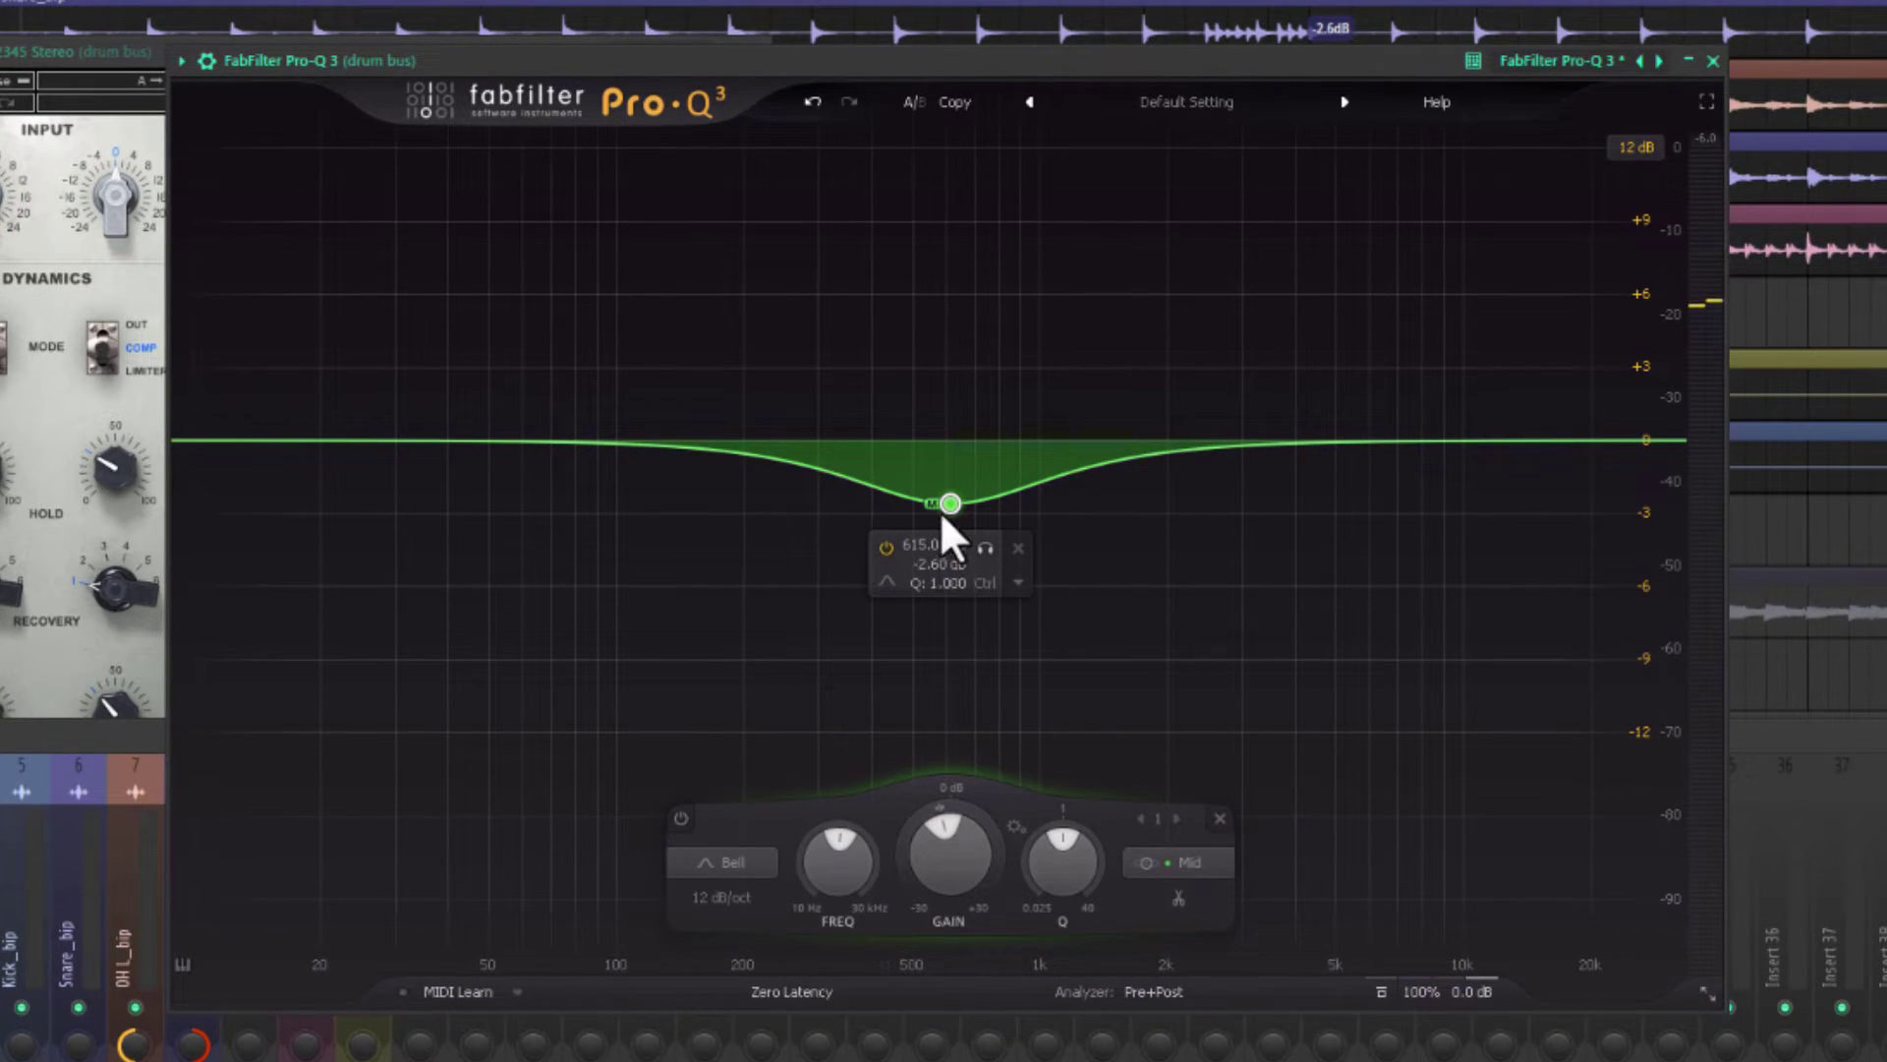
# Make the Mid bell band dynamic, cutting down to about -7 dB, at about 561 Hz with its static gain near 0 dB.
pyautogui.scroll(3, 943, 511)
pyautogui.moveTo(953, 507); pyautogui.dragTo(914, 627)
pyautogui.click(987, 536)
pyautogui.click(1067, 621)
pyautogui.moveTo(907, 460)
pyautogui.mouseDown()
pyautogui.moveTo(923, 433)
pyautogui.moveTo(923, 451)
pyautogui.mouseUp()
# Play the drums and narrow the dynamic Mid band to a Q of 3.530.
pyautogui.press('space')
pyautogui.scroll(-2, 922, 450)
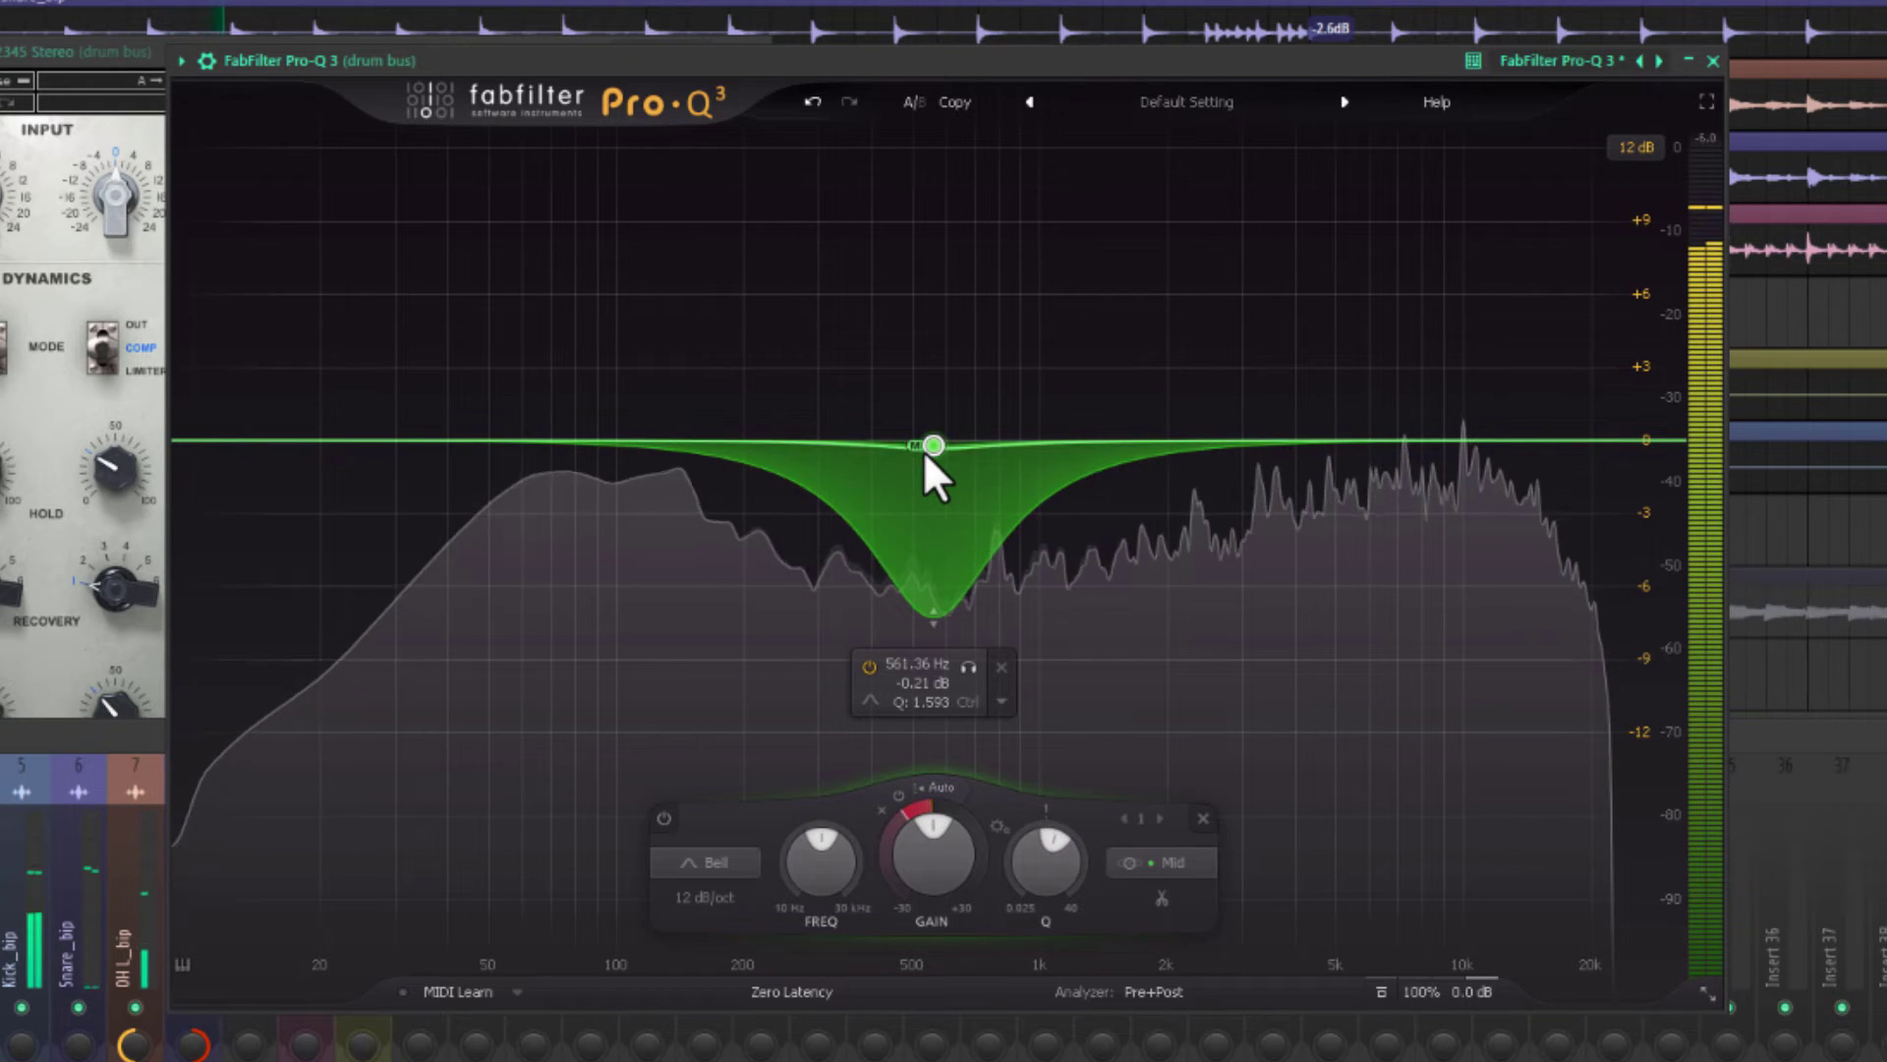
pyautogui.scroll(2, 923, 450)
pyautogui.scroll(3, 930, 440)
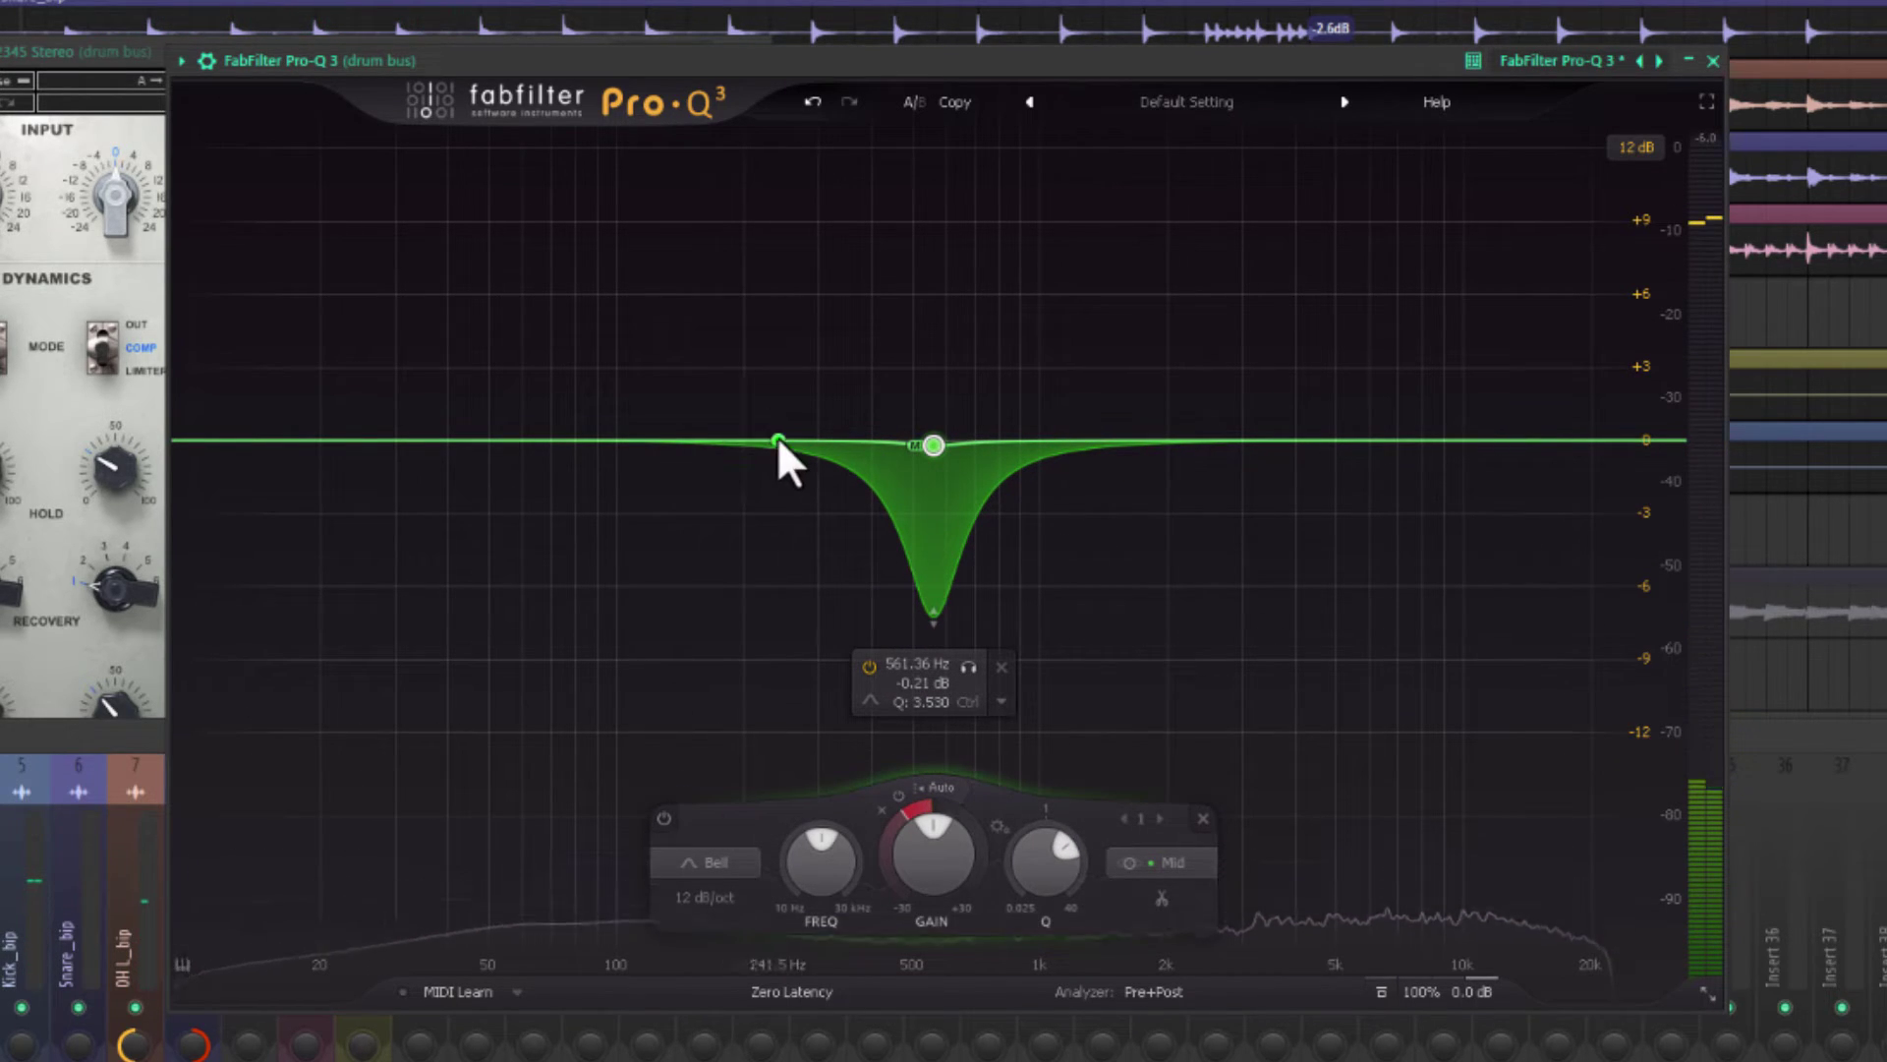
pyautogui.press('space')
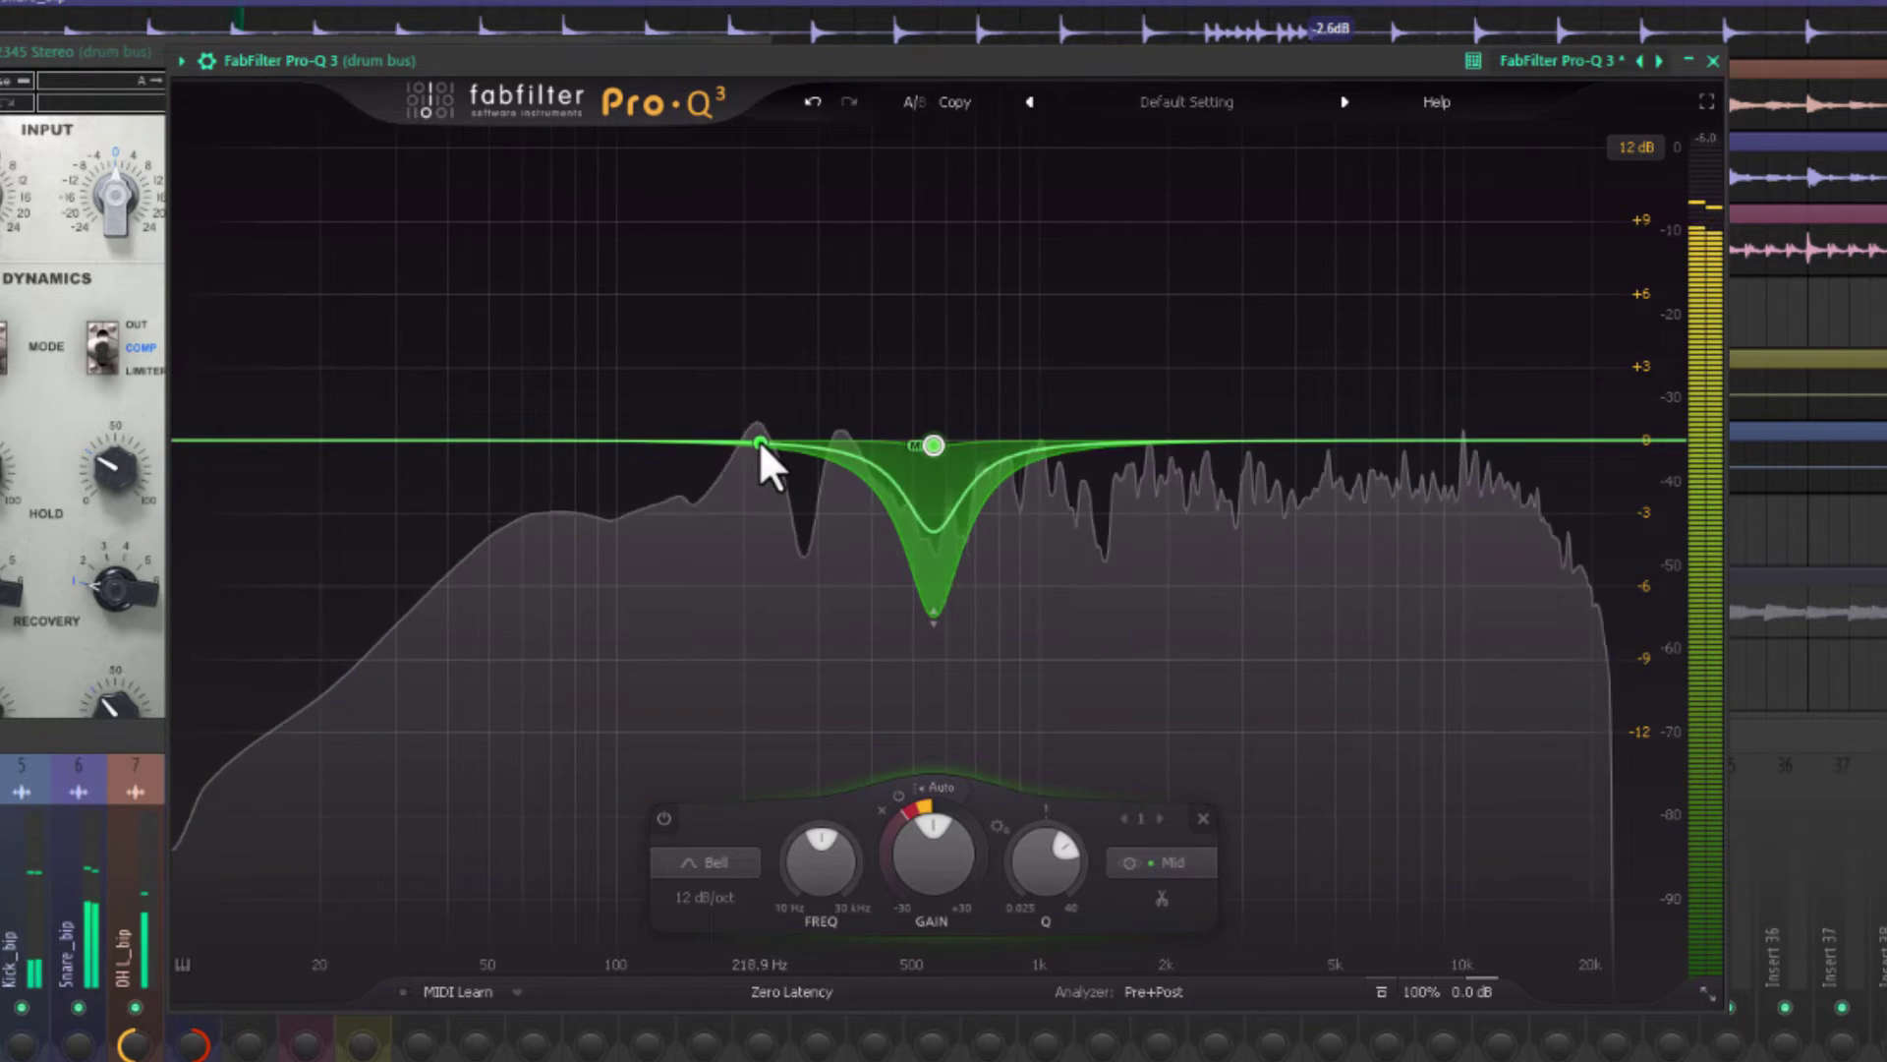
# Retune the drum bus's dynamic mid-channel cut to about 531 Hz with Q about 3.2, deepening its dynamic range to about -9 dB.
pyautogui.press('space')
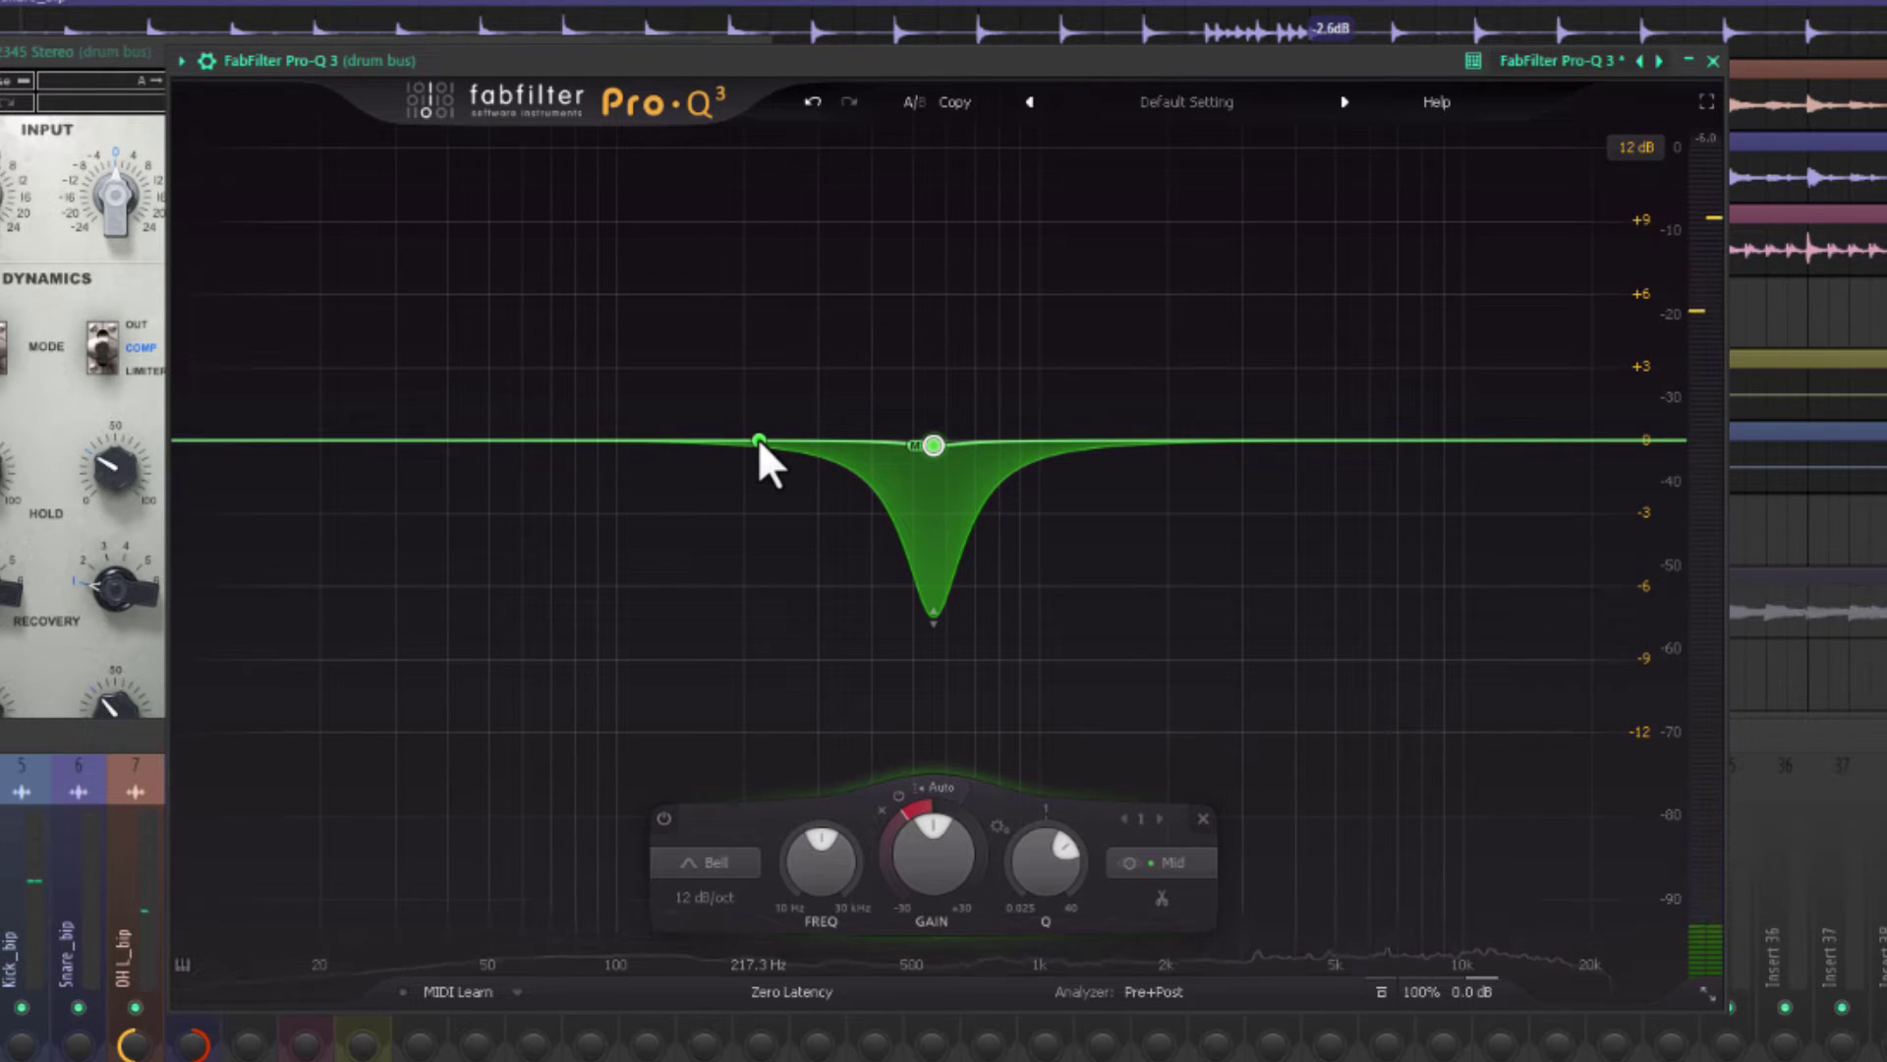
pyautogui.press('space')
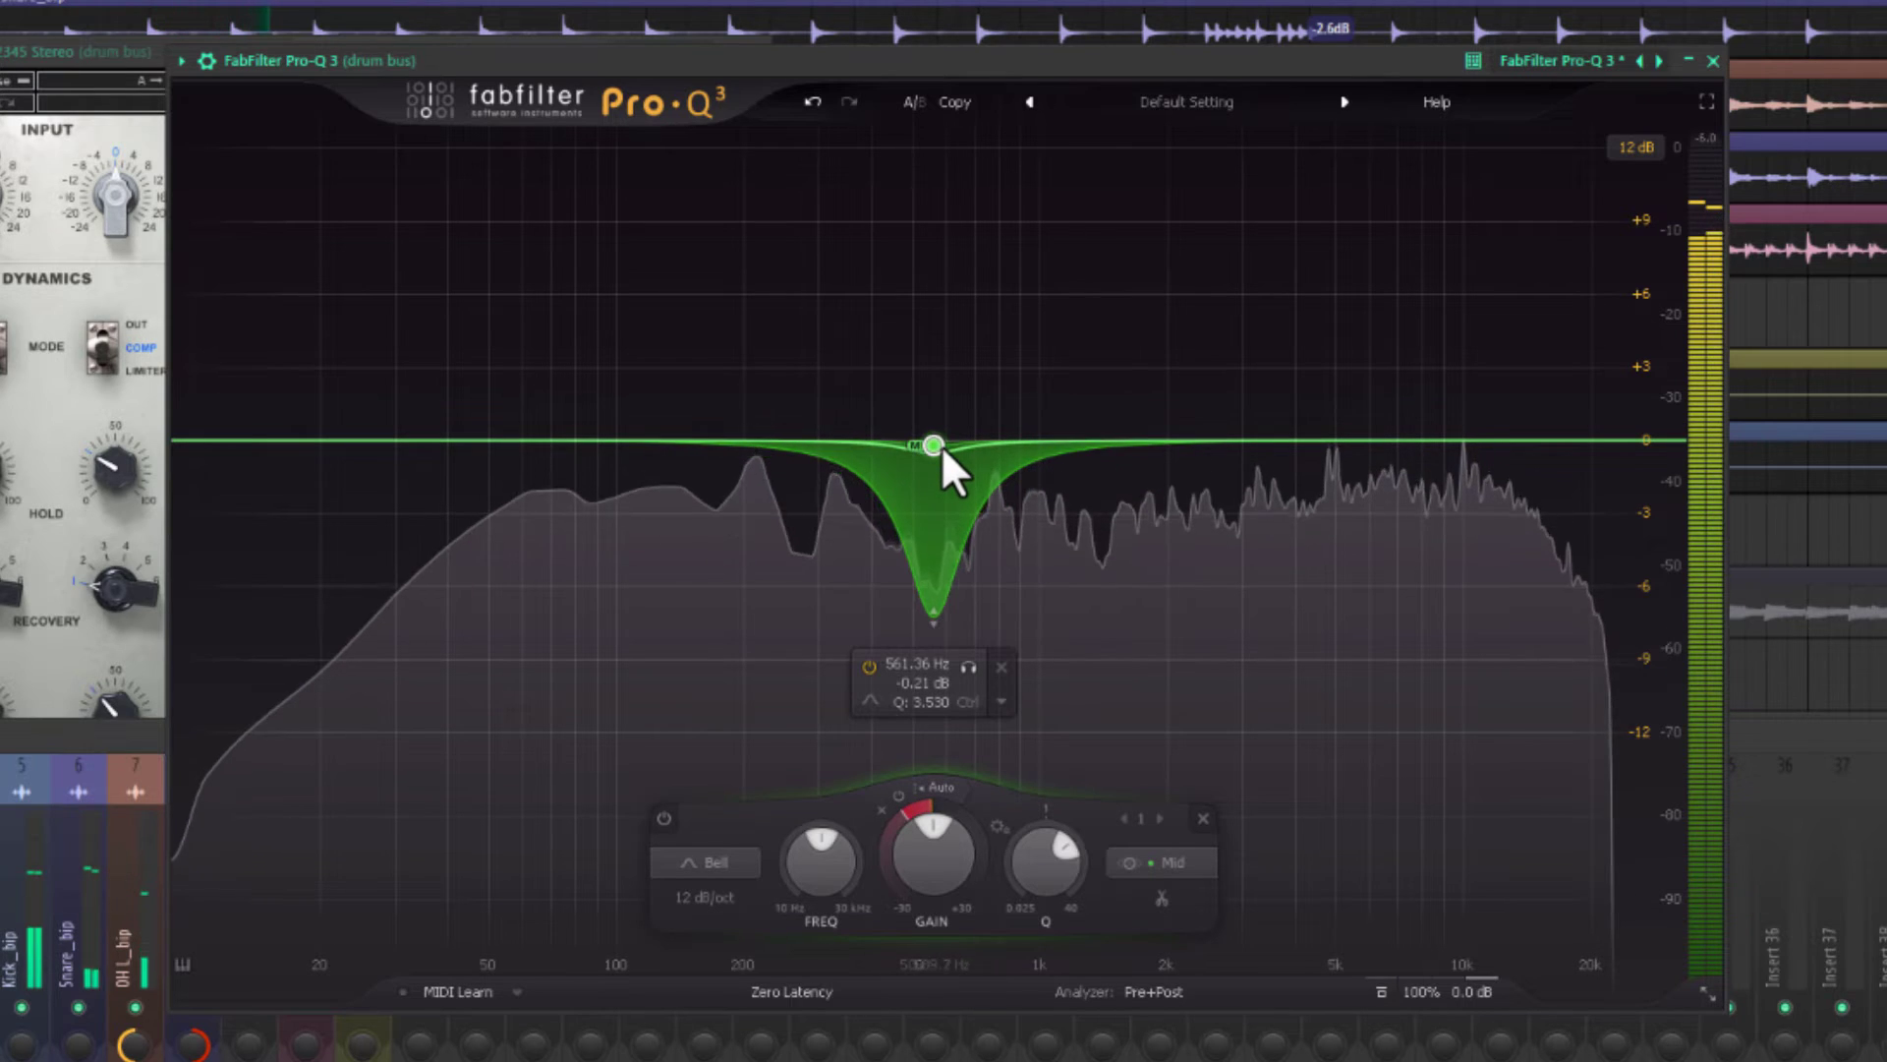
pyautogui.scroll(-1, 940, 445)
pyautogui.moveTo(941, 445)
pyautogui.mouseDown()
pyautogui.moveTo(1000, 439)
pyautogui.moveTo(920, 440)
pyautogui.mouseUp()
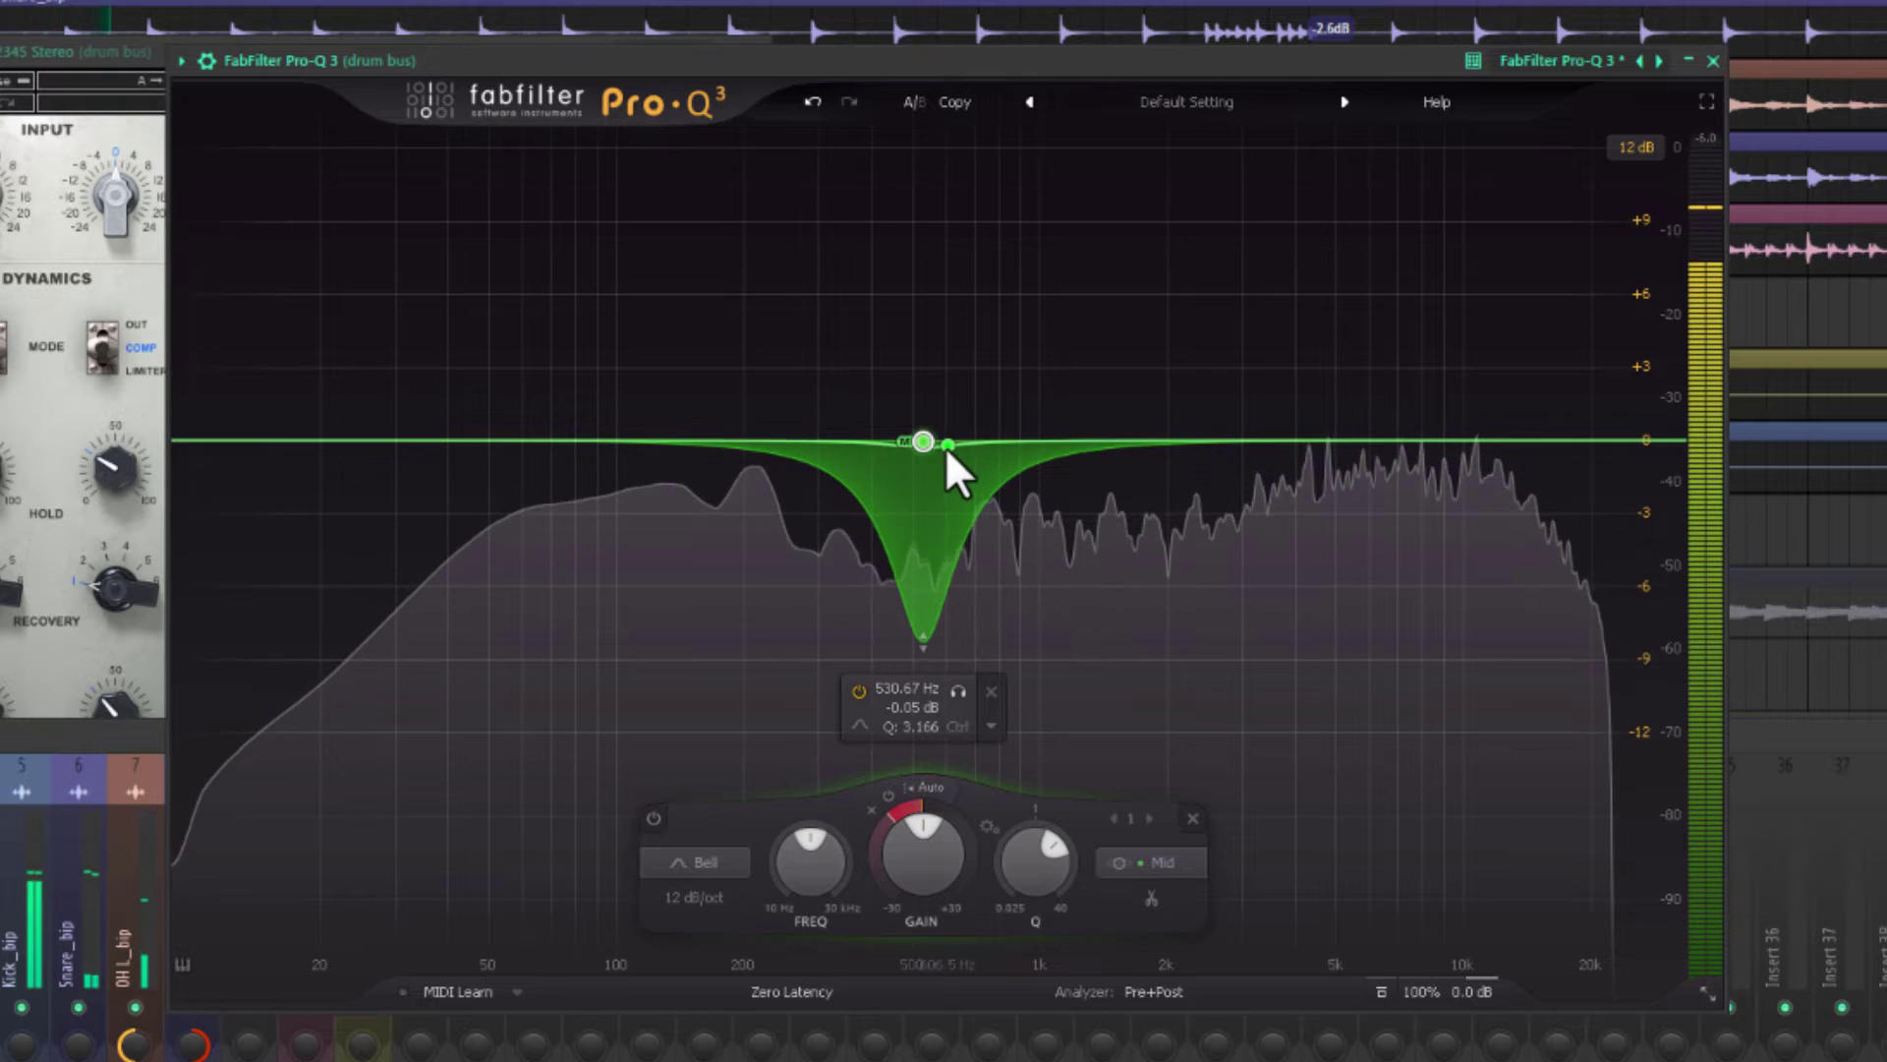
pyautogui.moveTo(926, 643); pyautogui.dragTo(927, 656)
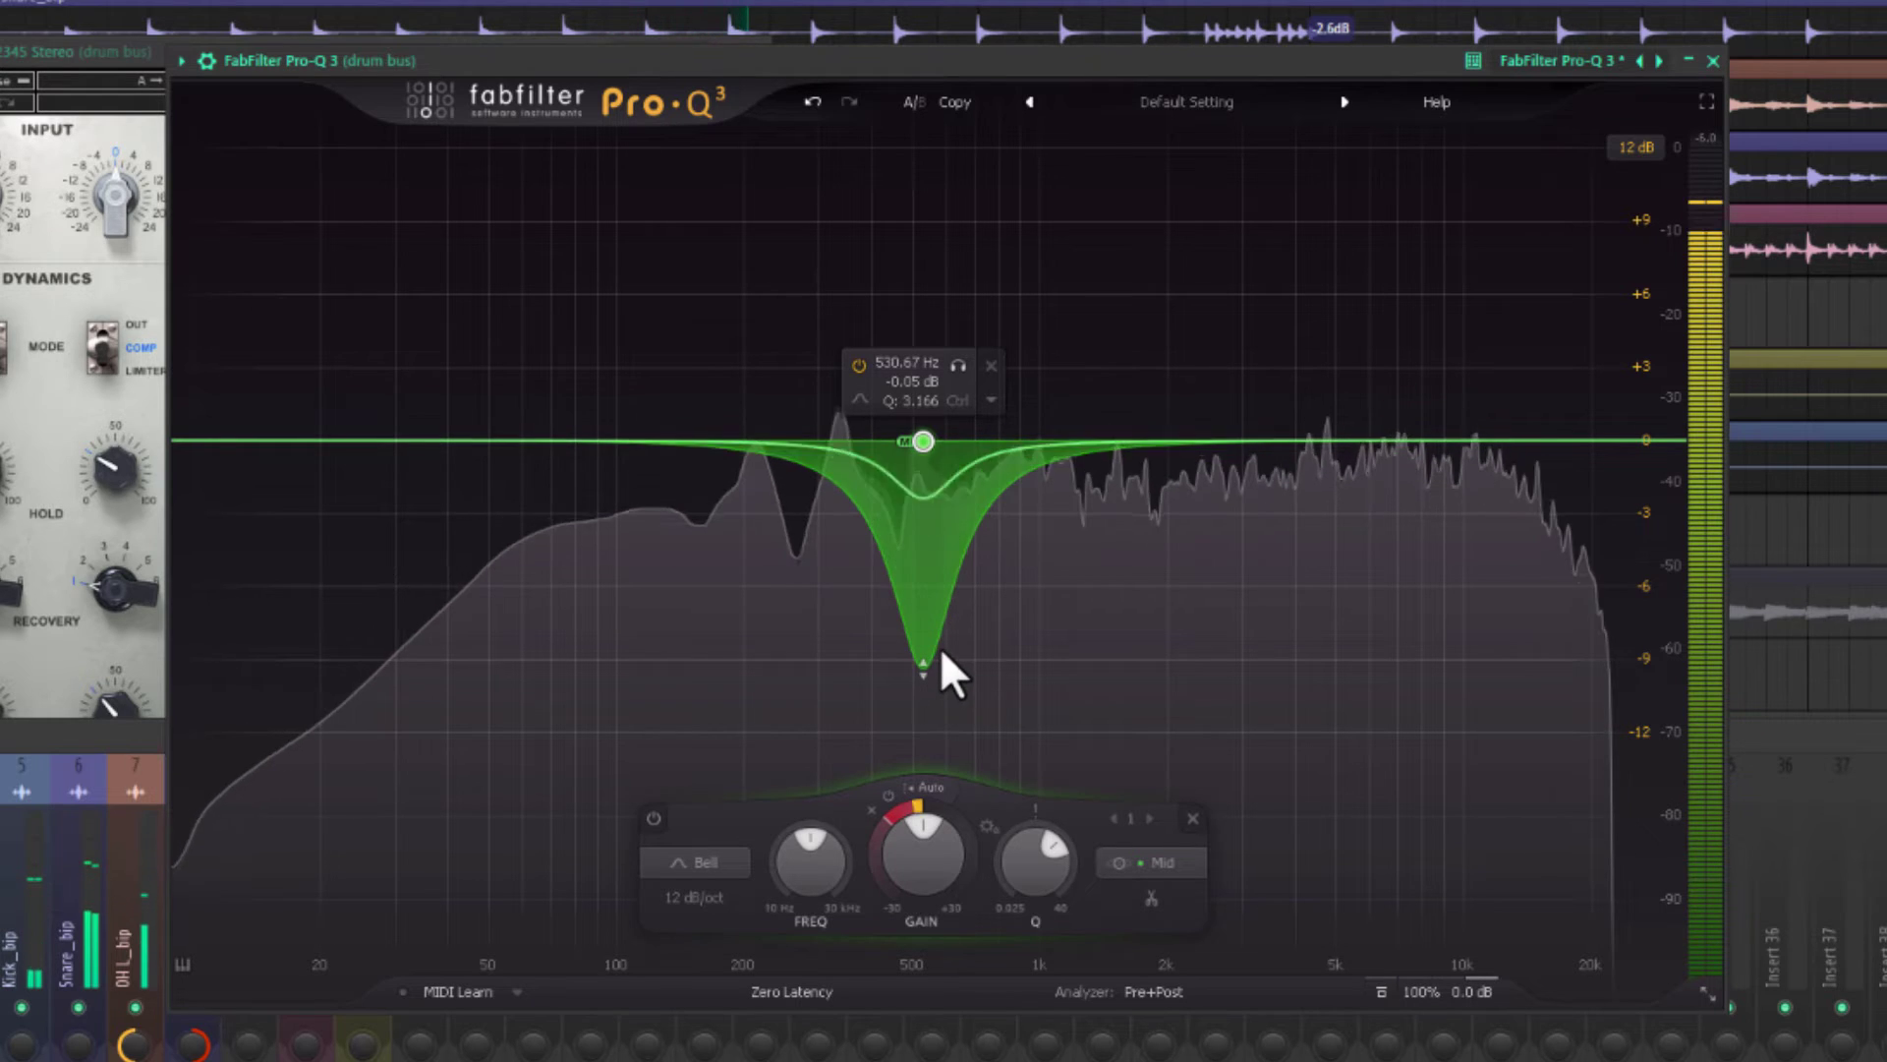
# Add a mid-channel high shelf above 10 kHz with about 6 dB of gain and Q about 0.41.
pyautogui.click(1340, 442)
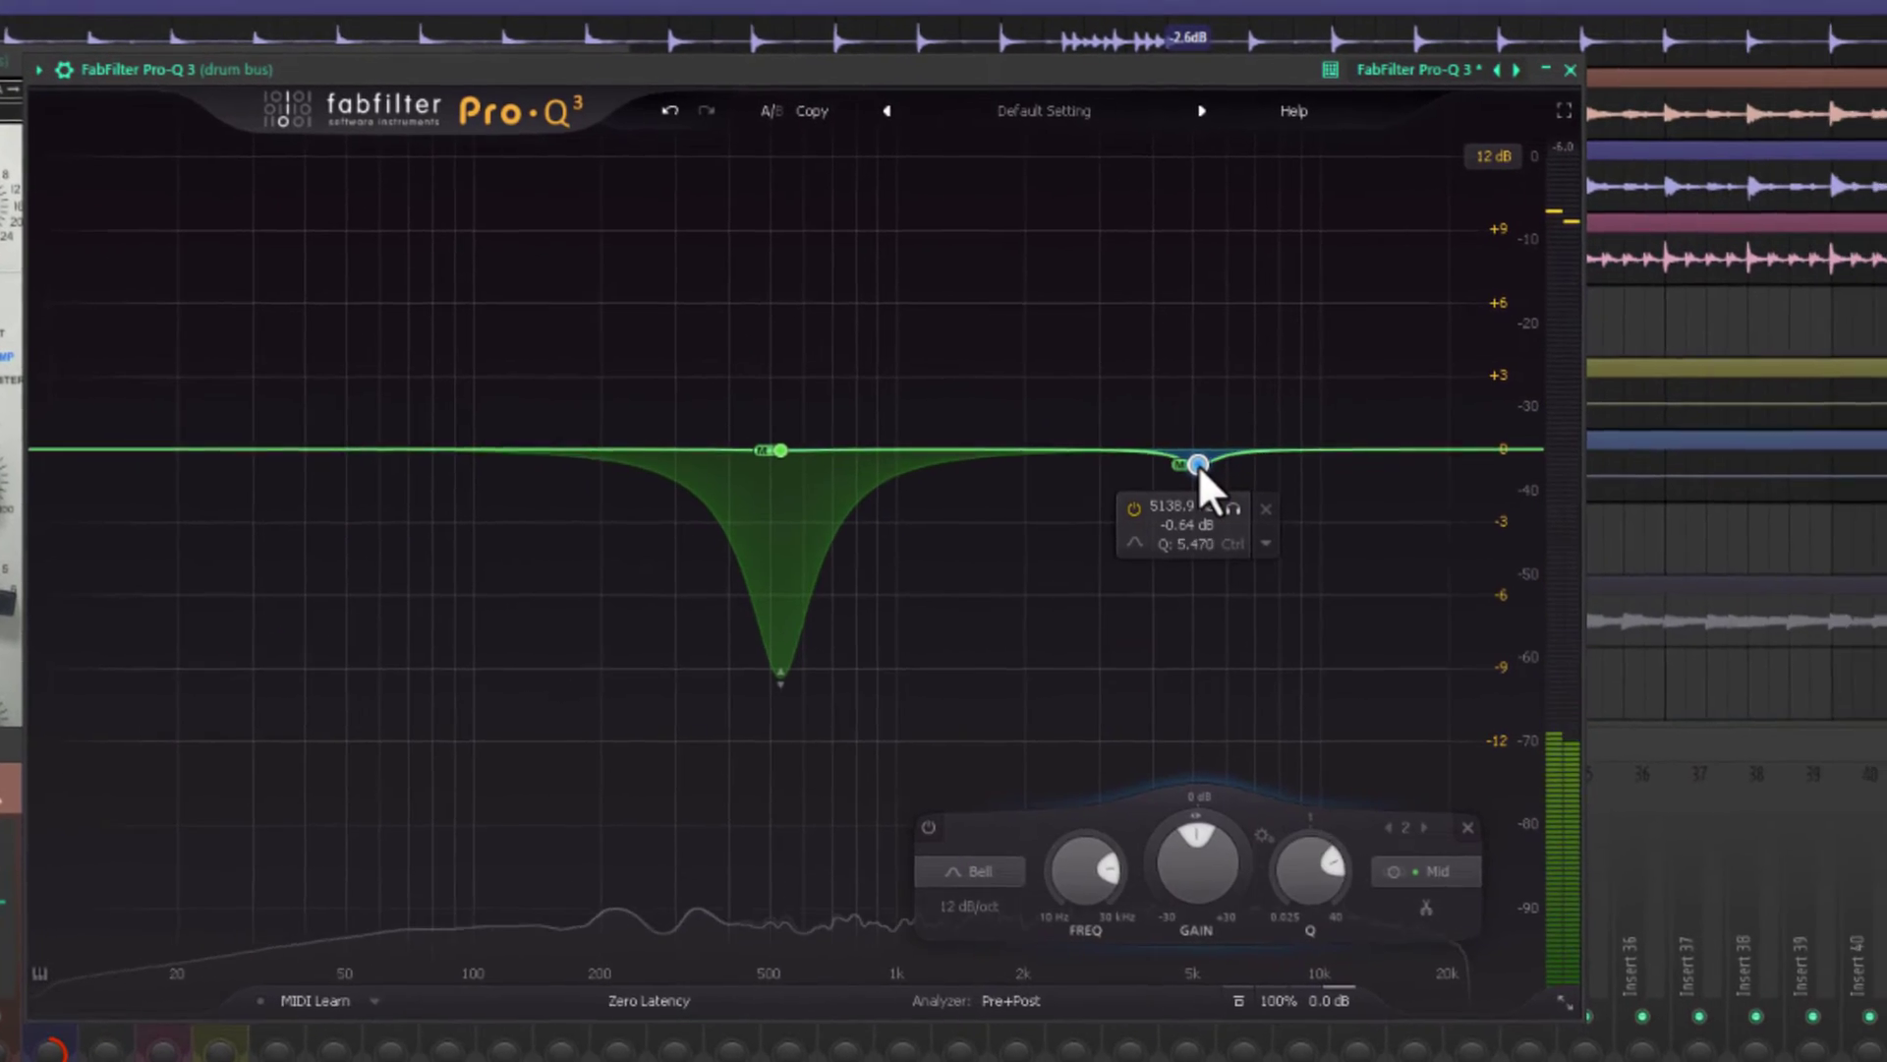
pyautogui.moveTo(1342, 447); pyautogui.dragTo(1507, 382)
pyautogui.moveTo(1315, 389); pyautogui.dragTo(1317, 381)
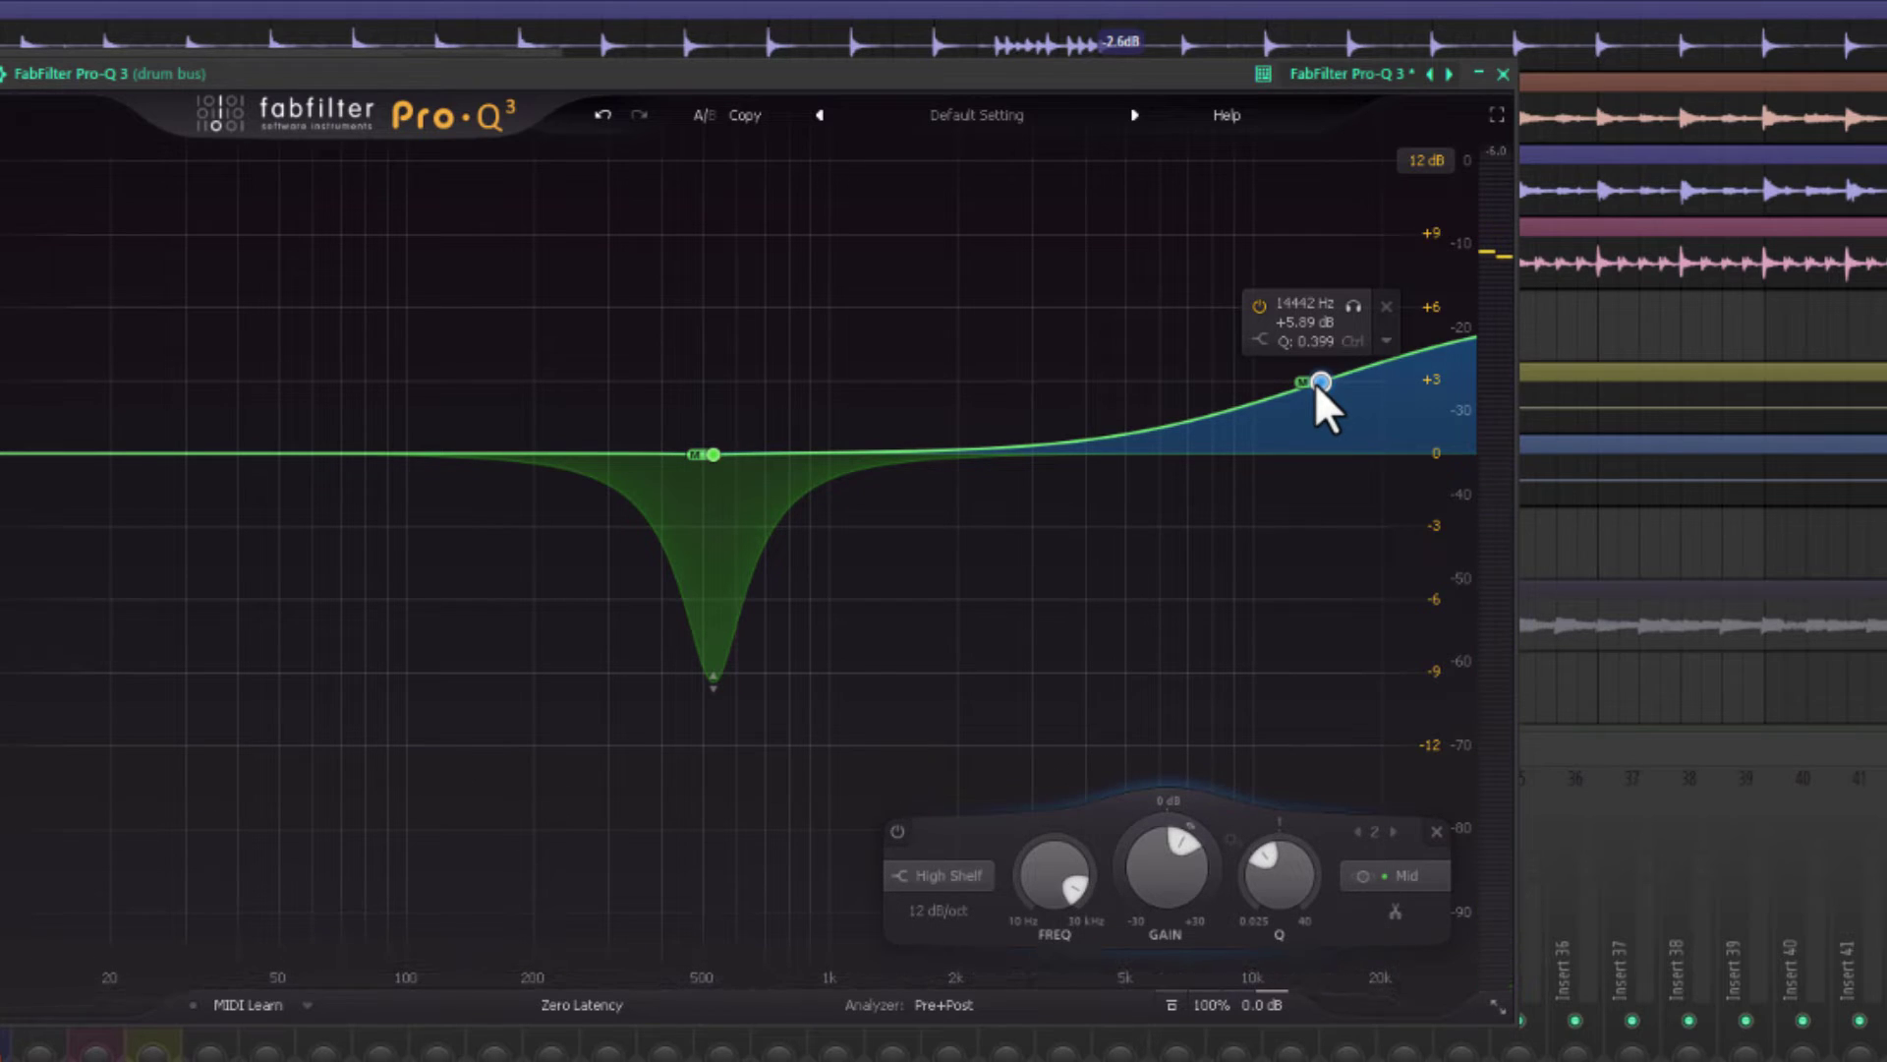
pyautogui.scroll(1, 1316, 384)
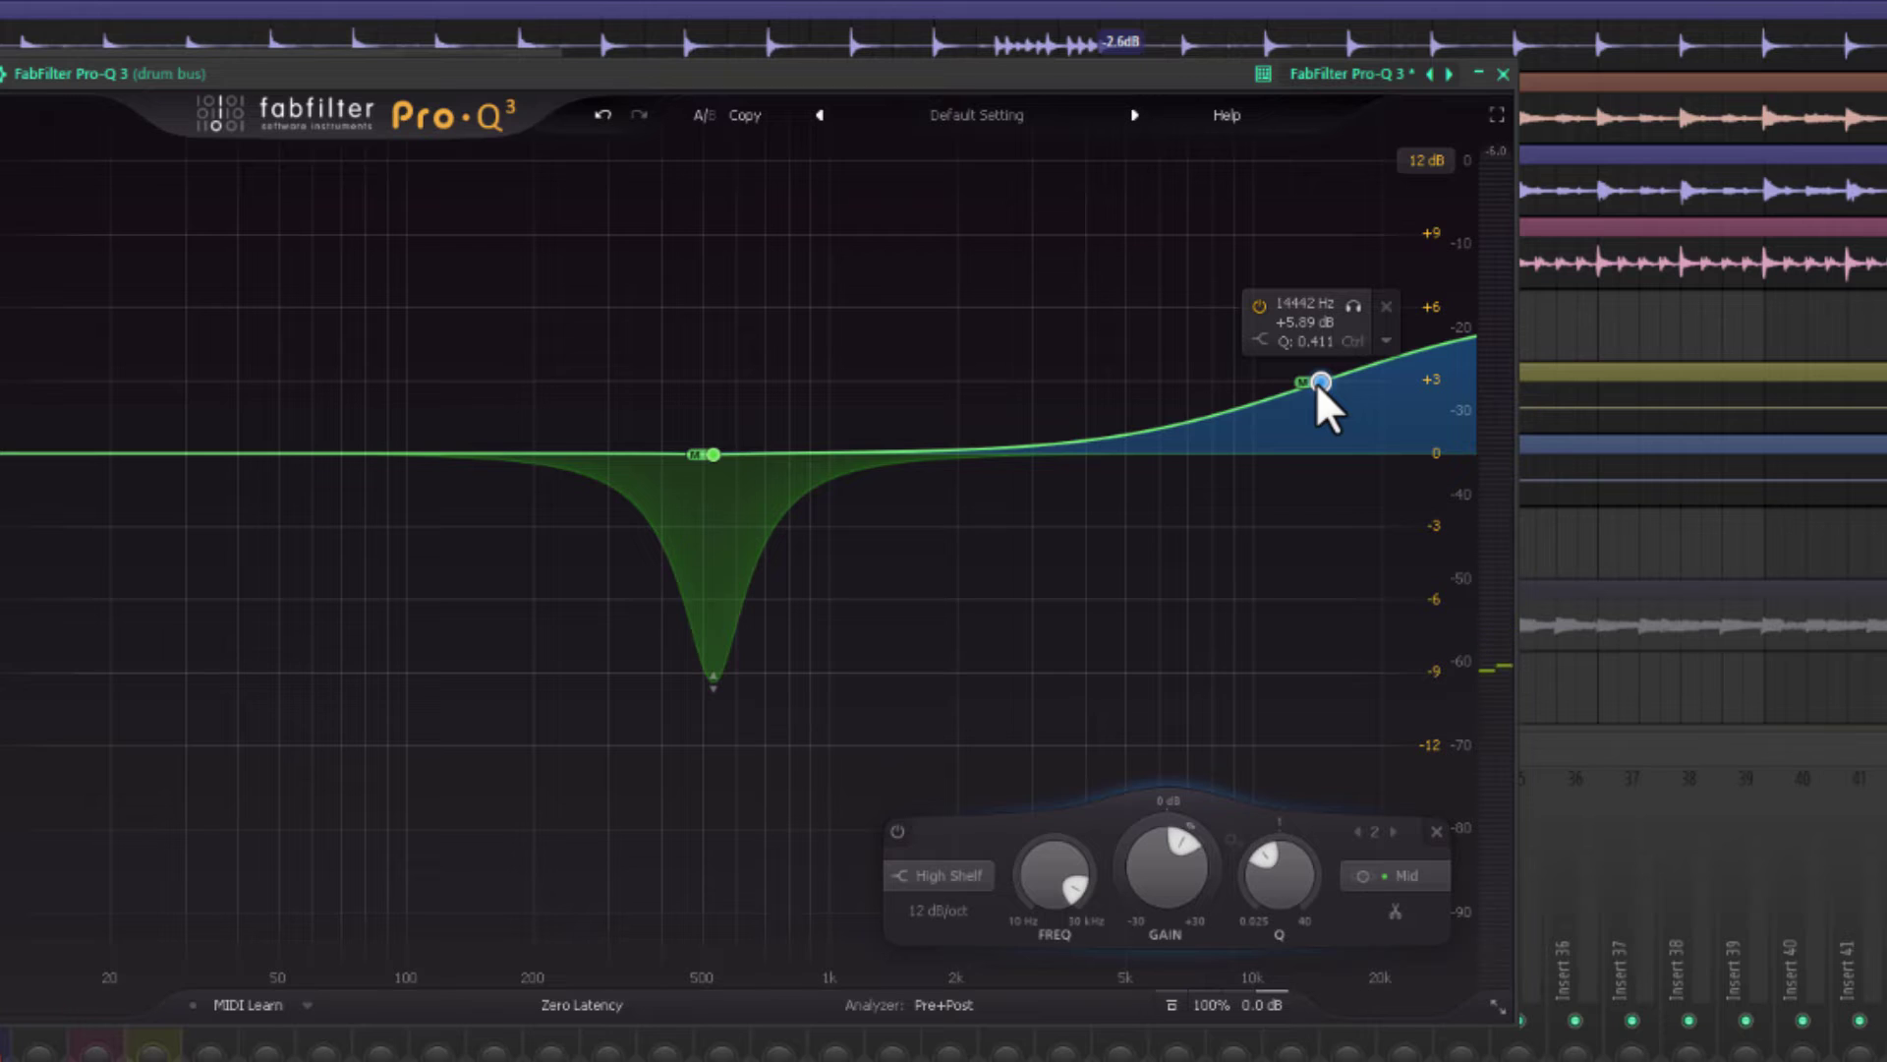
pyautogui.press('space')
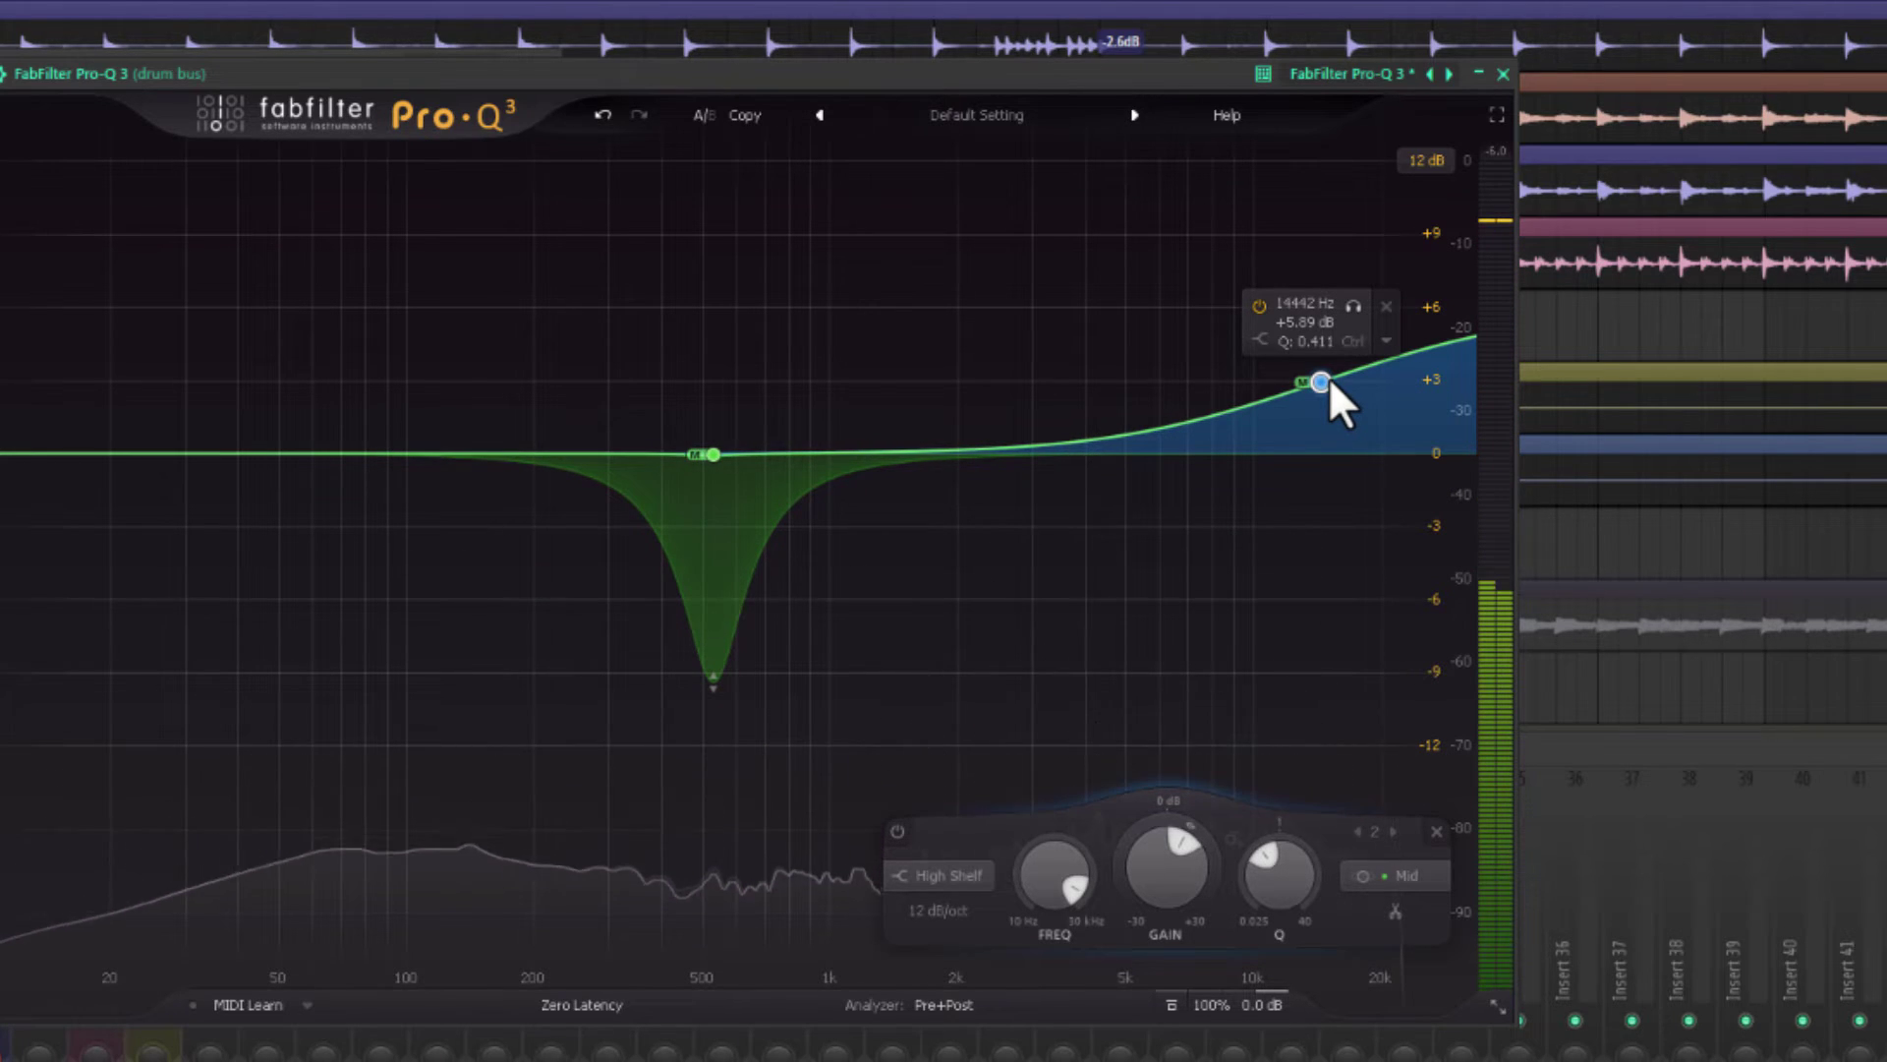
pyautogui.moveTo(1329, 375); pyautogui.dragTo(1342, 379)
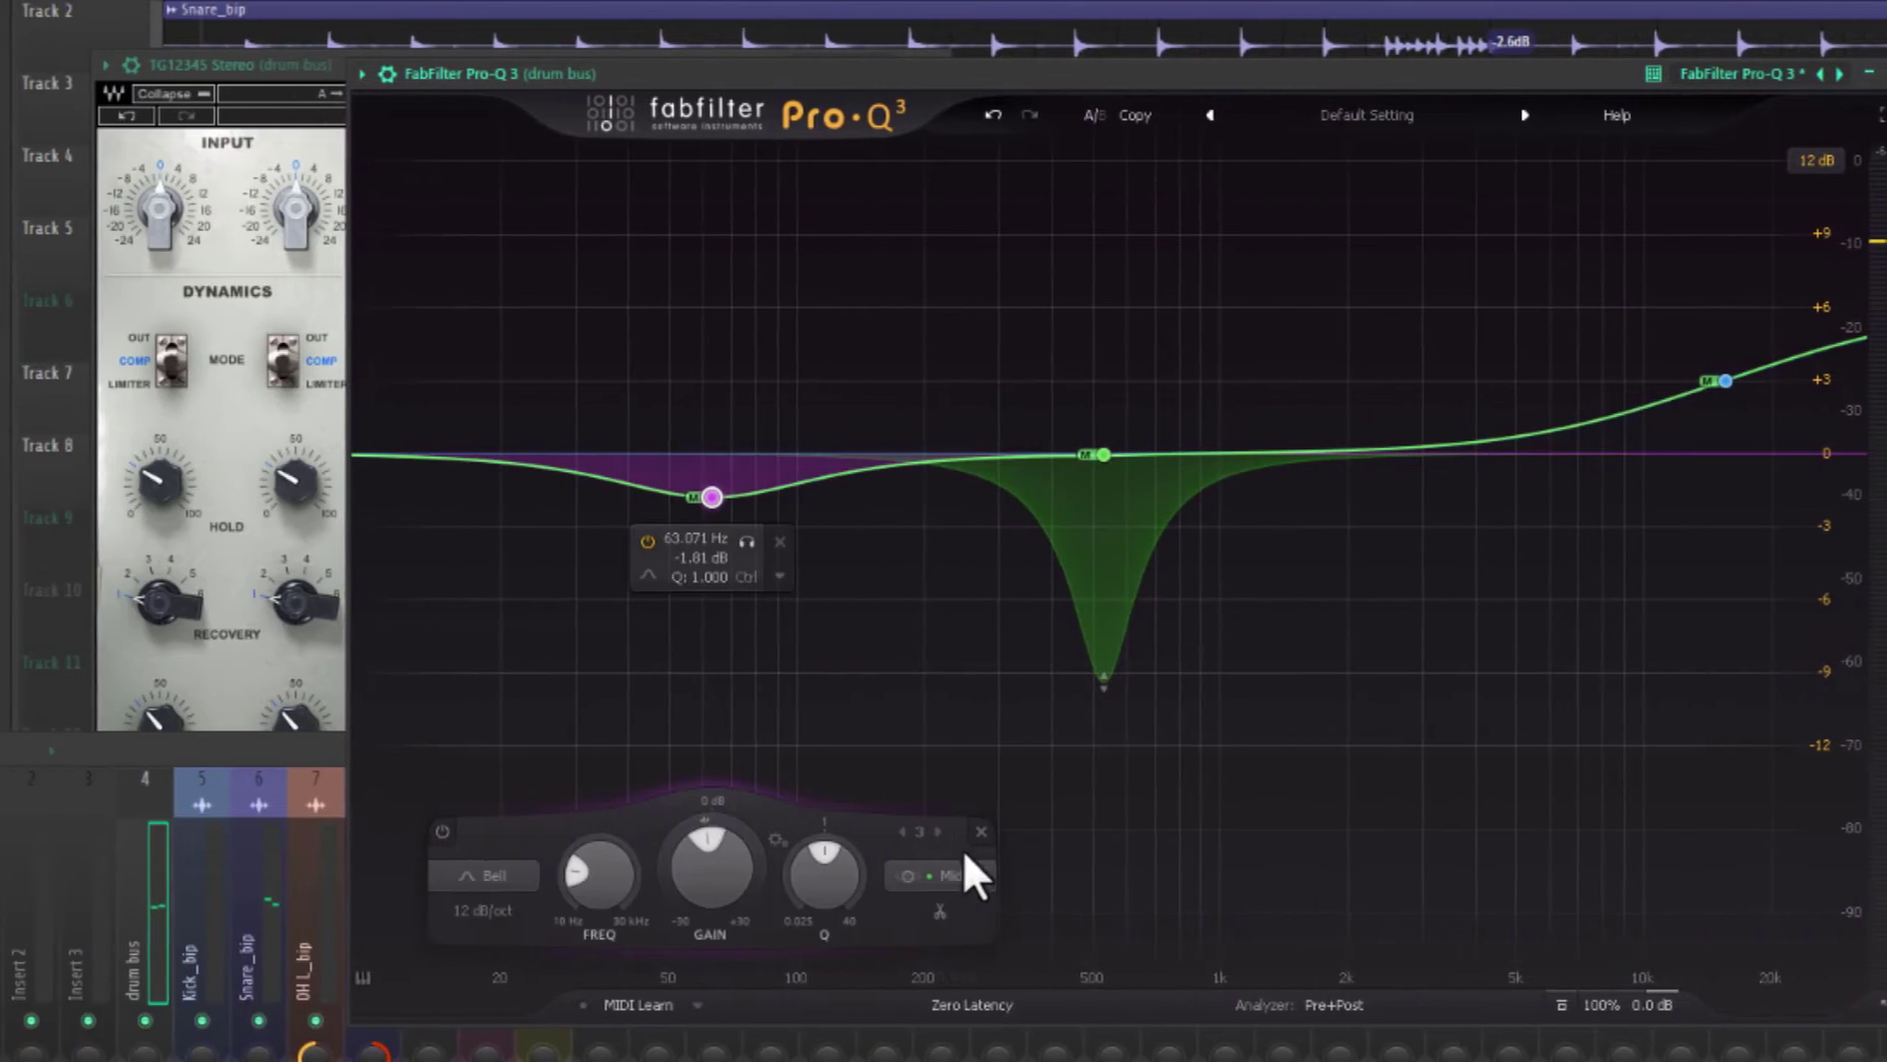
# Assign the new low-frequency band to the side channel as a 6 dB/oct low cut a little below 80 Hz.
pyautogui.click(964, 870)
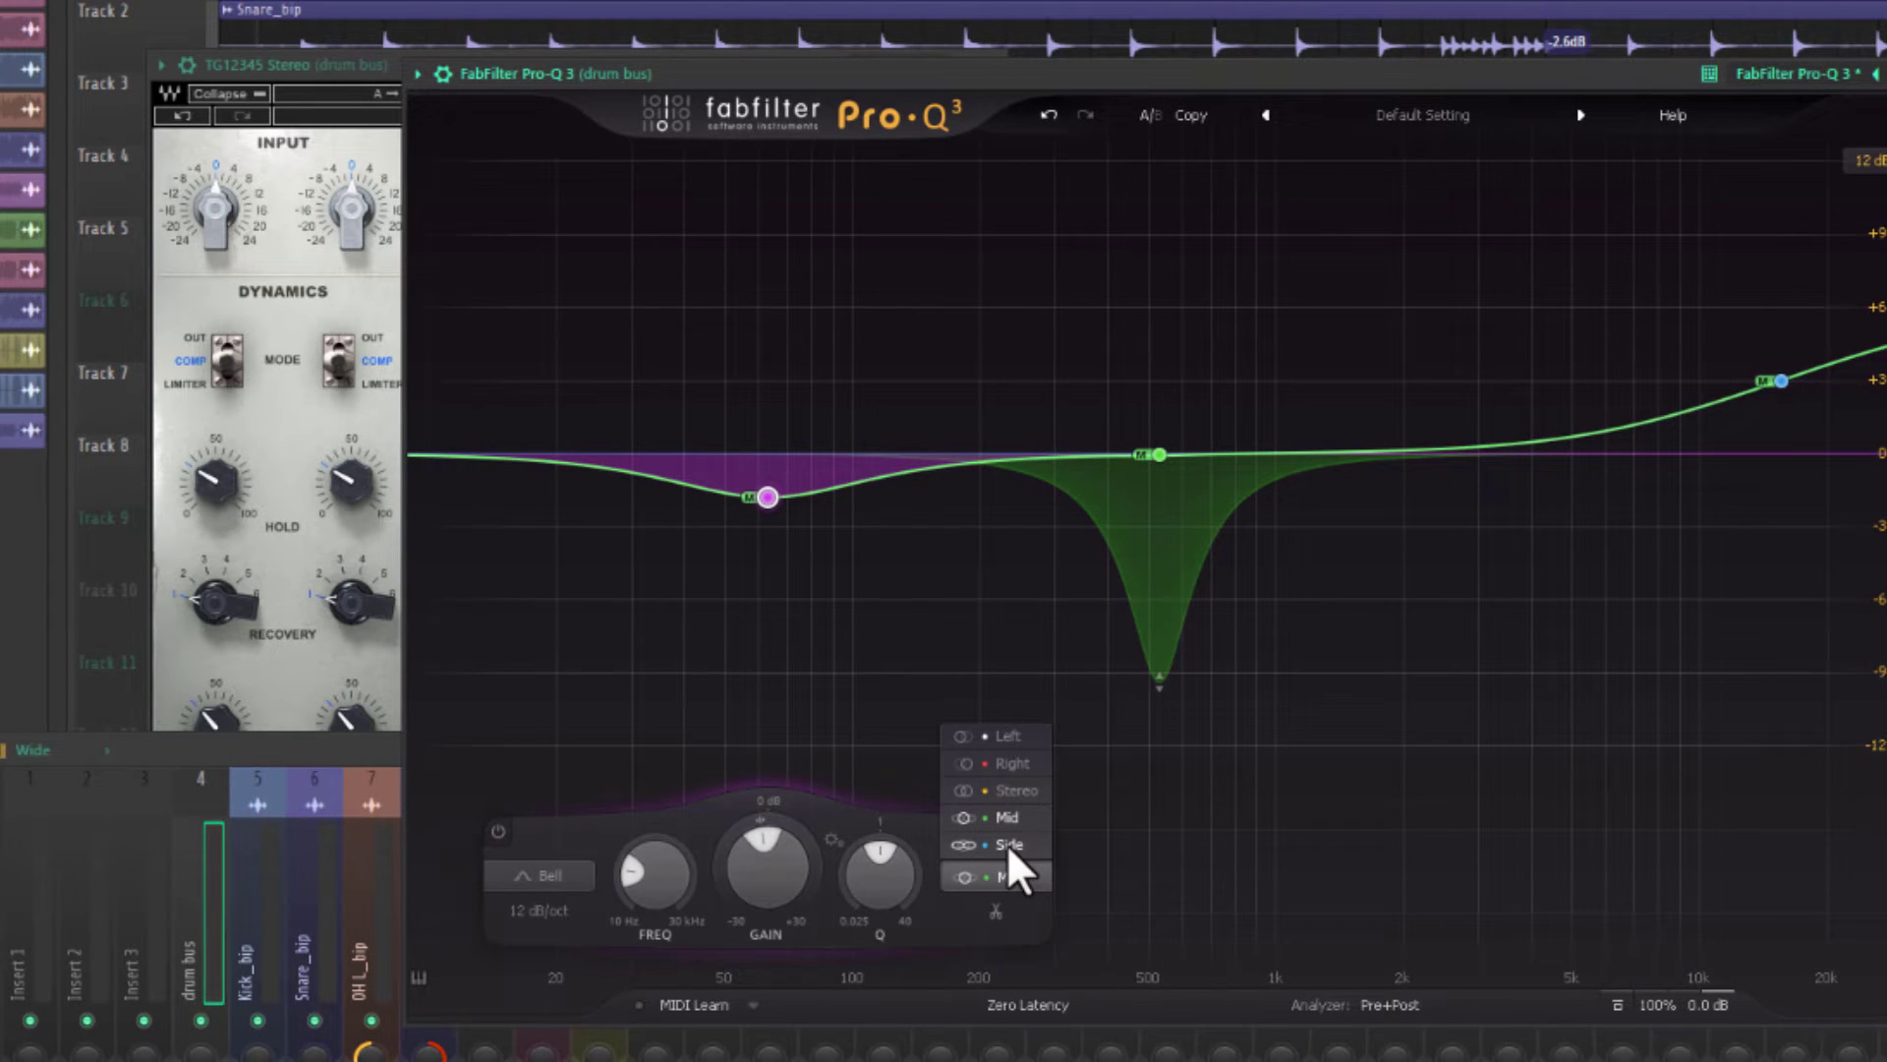
pyautogui.click(1018, 842)
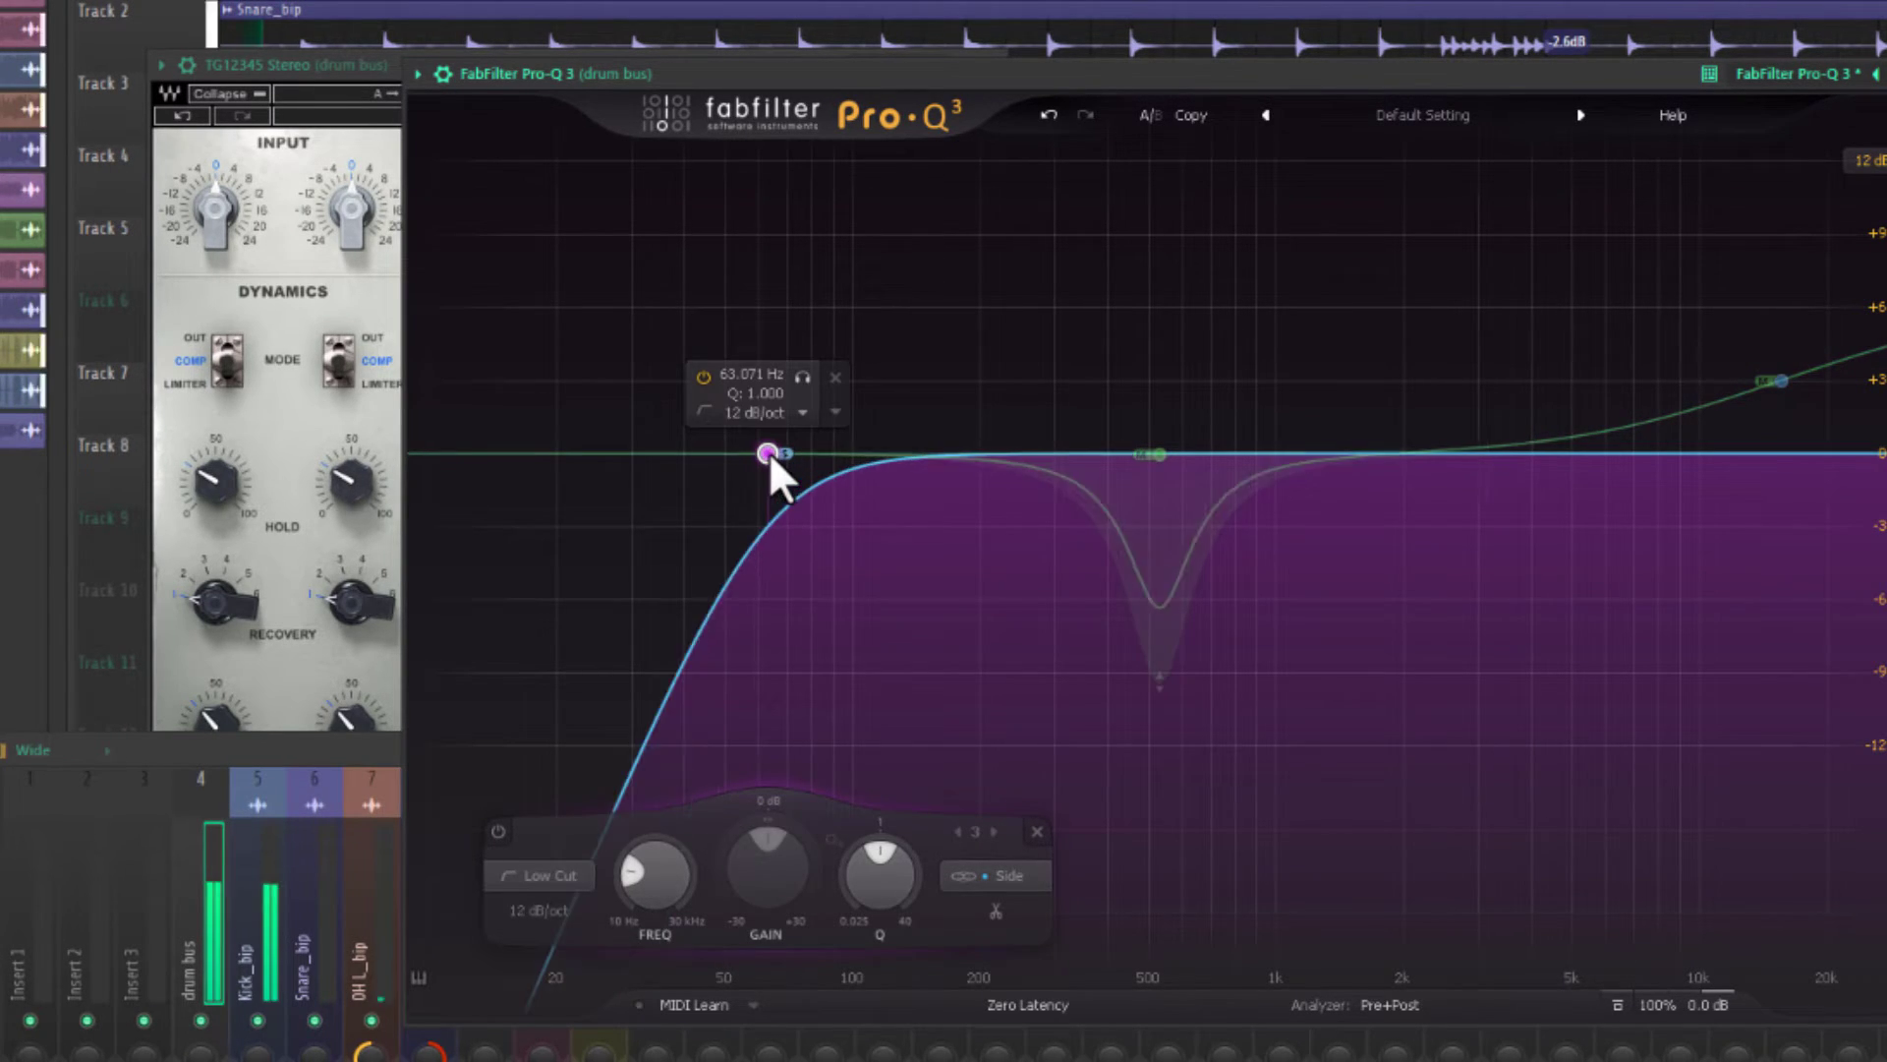
pyautogui.moveTo(769, 451); pyautogui.dragTo(727, 439)
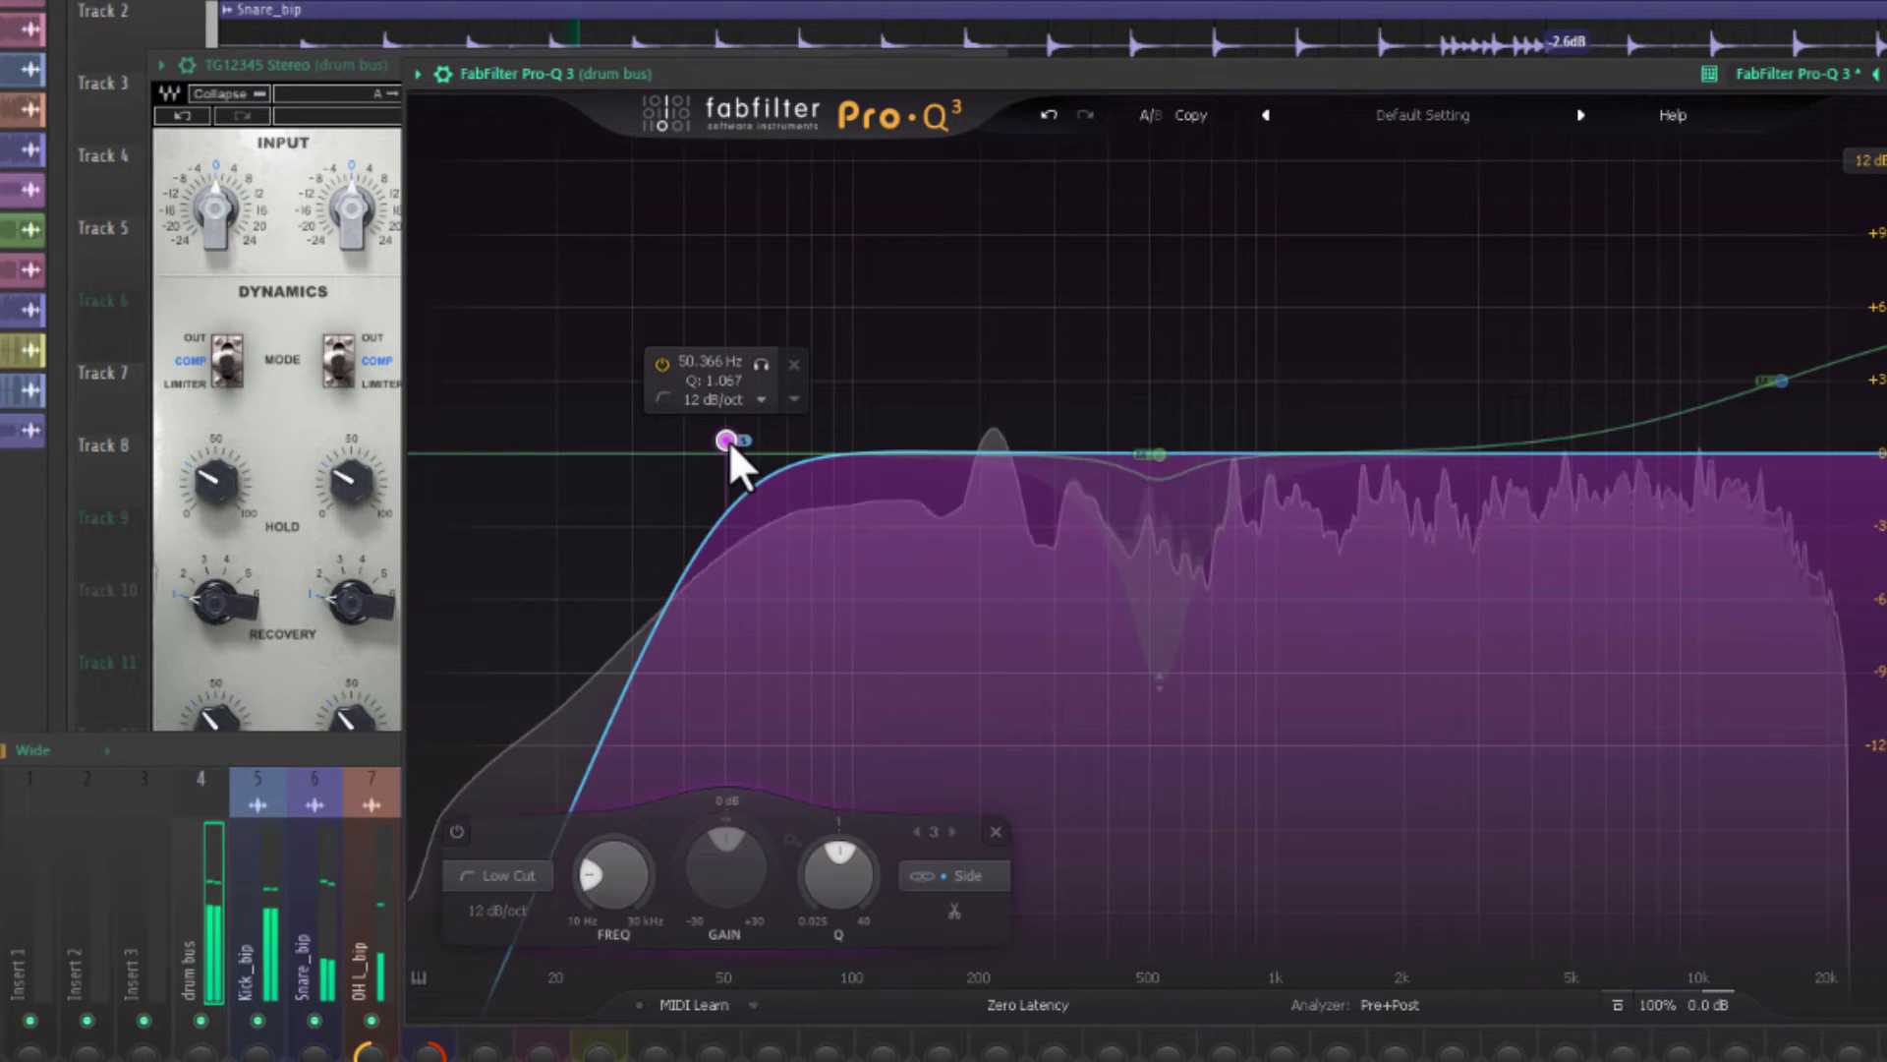
pyautogui.moveTo(728, 440); pyautogui.dragTo(805, 441)
pyautogui.scroll(-1, 714, 436)
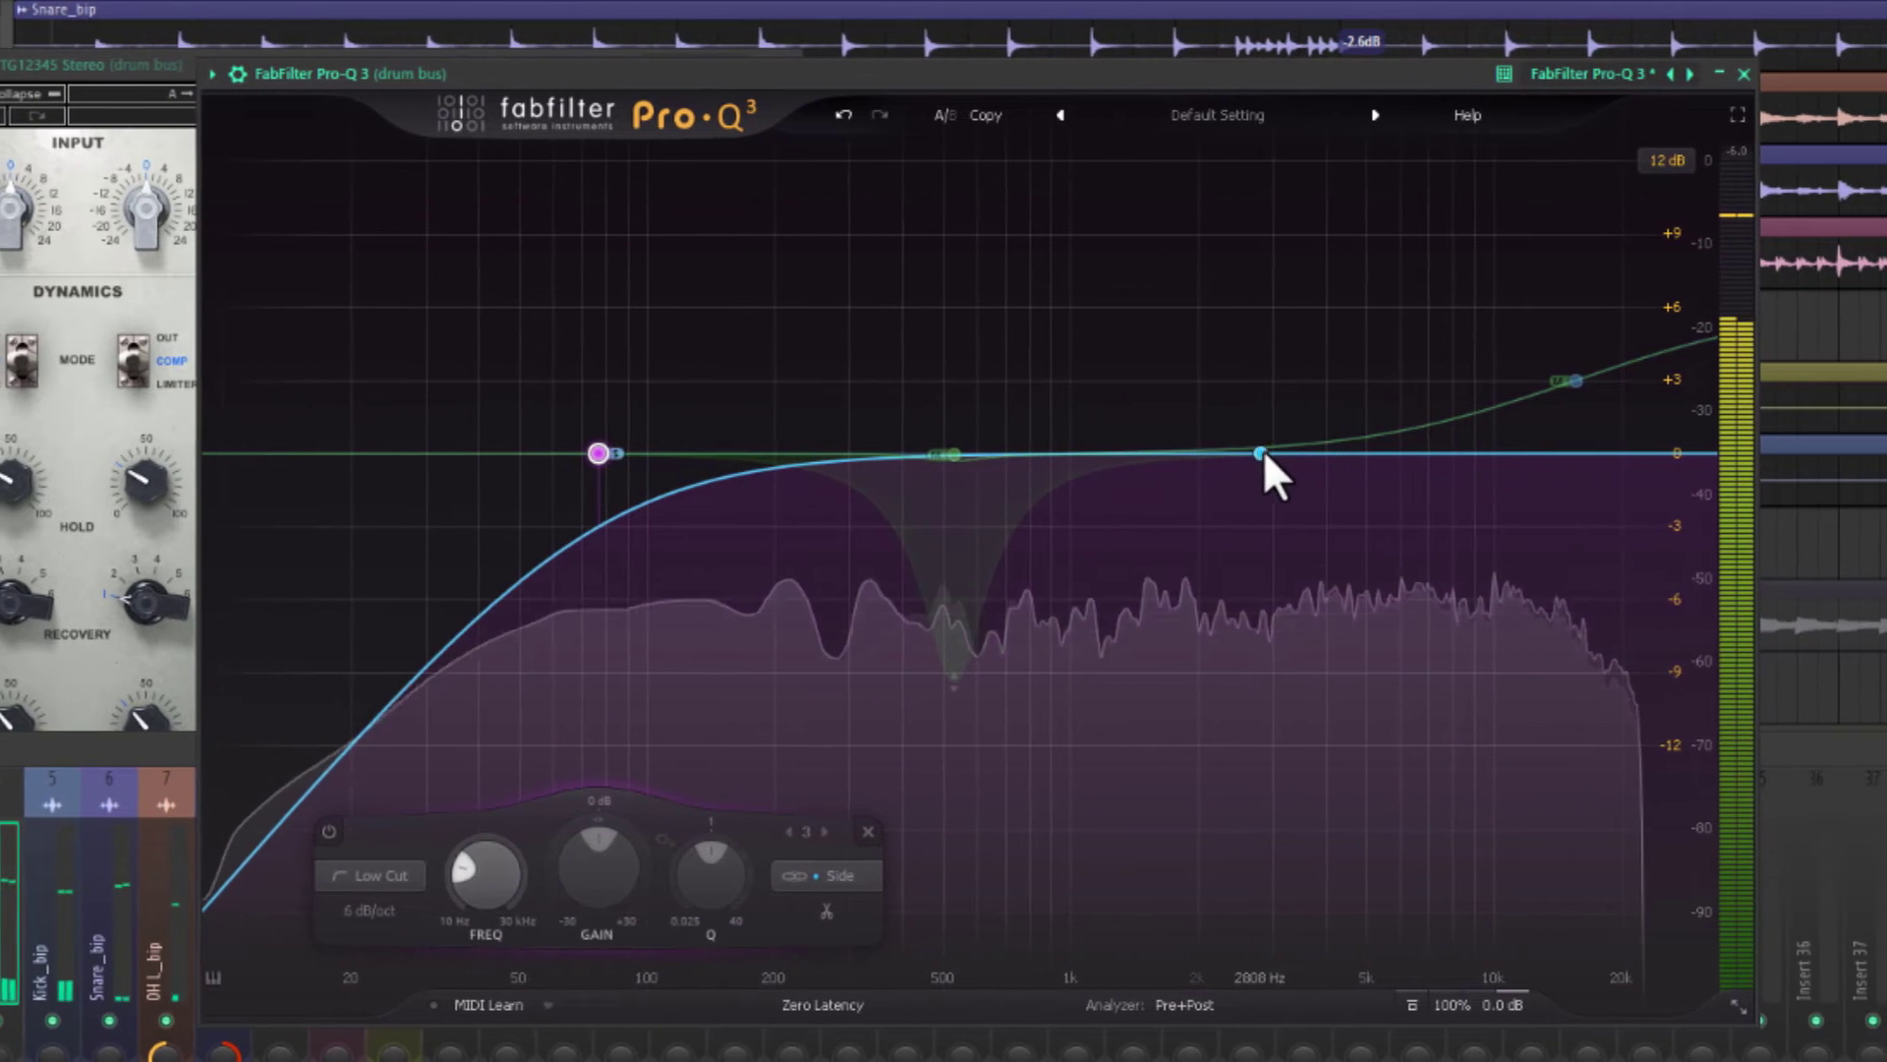
# Add a side-channel bell band at about 6.6 kHz and make it dynamic.
pyautogui.moveTo(1458, 452); pyautogui.dragTo(1510, 486)
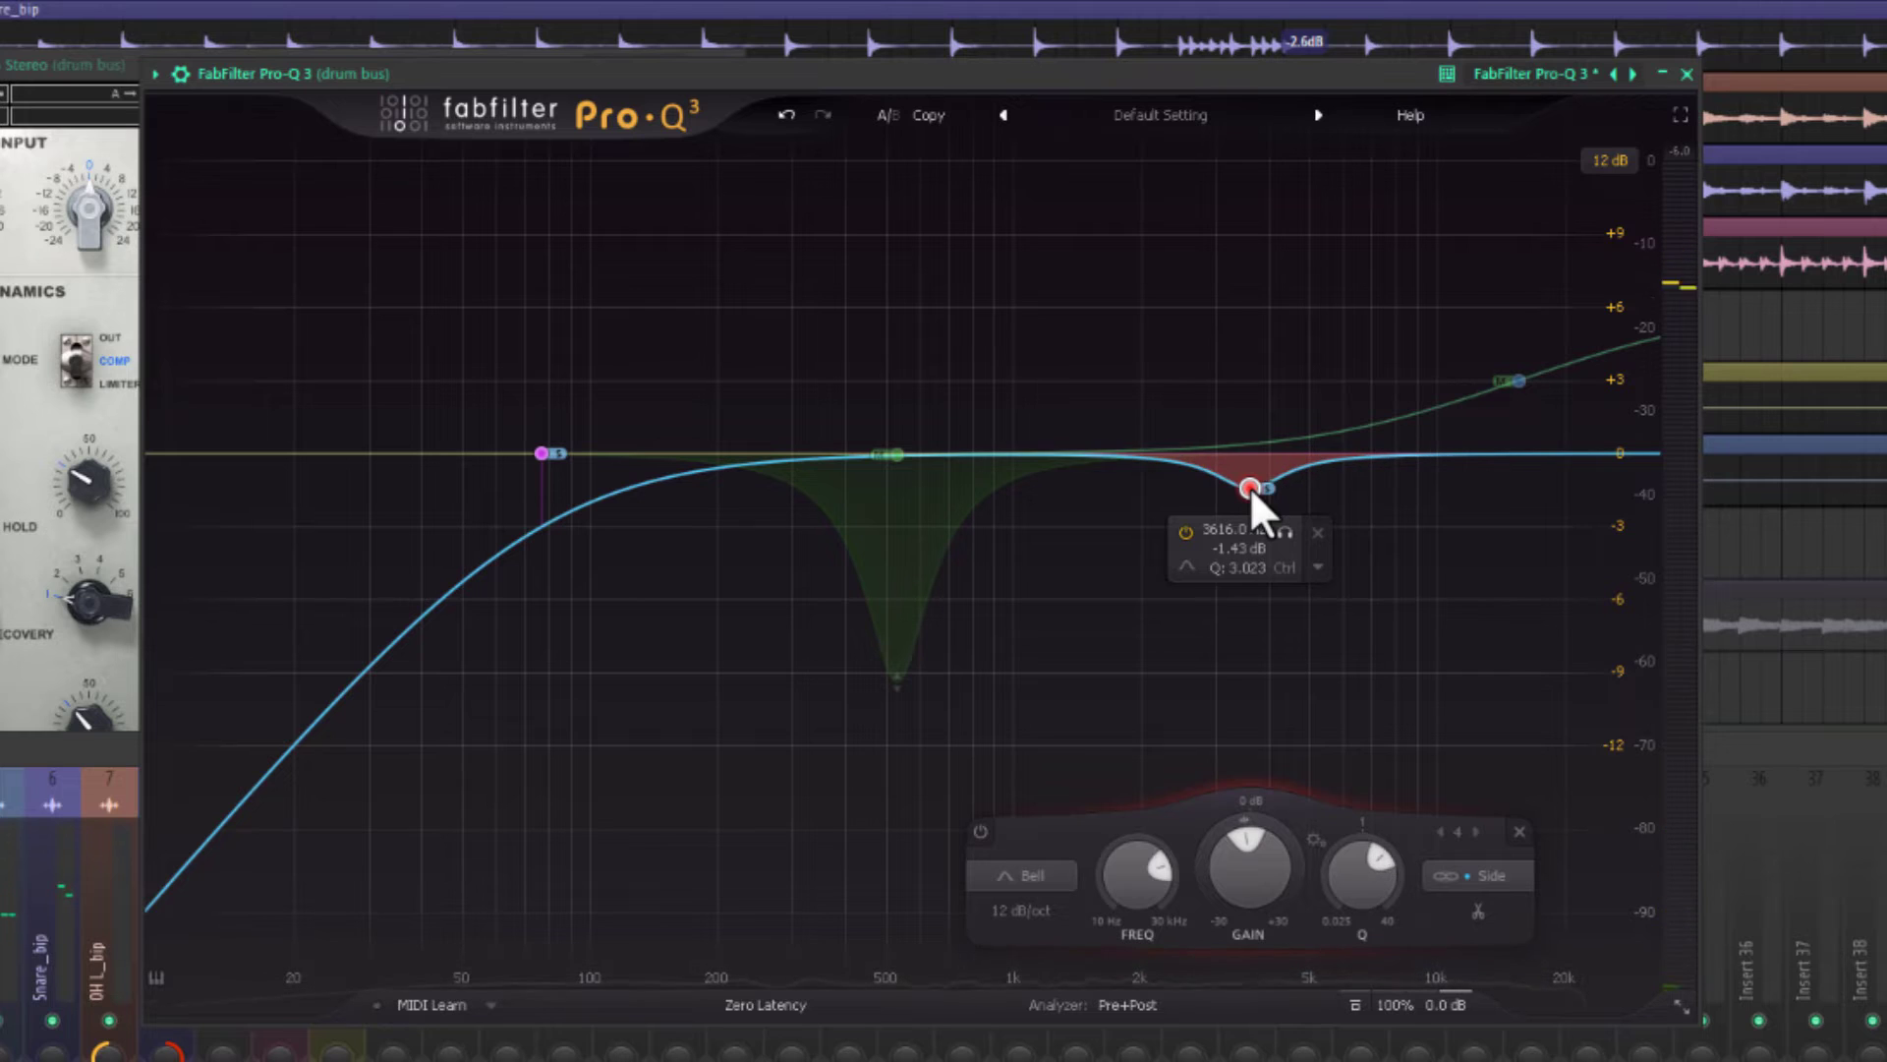
pyautogui.moveTo(1249, 486); pyautogui.dragTo(1368, 462)
pyautogui.moveTo(1158, 462); pyautogui.dragTo(1152, 463)
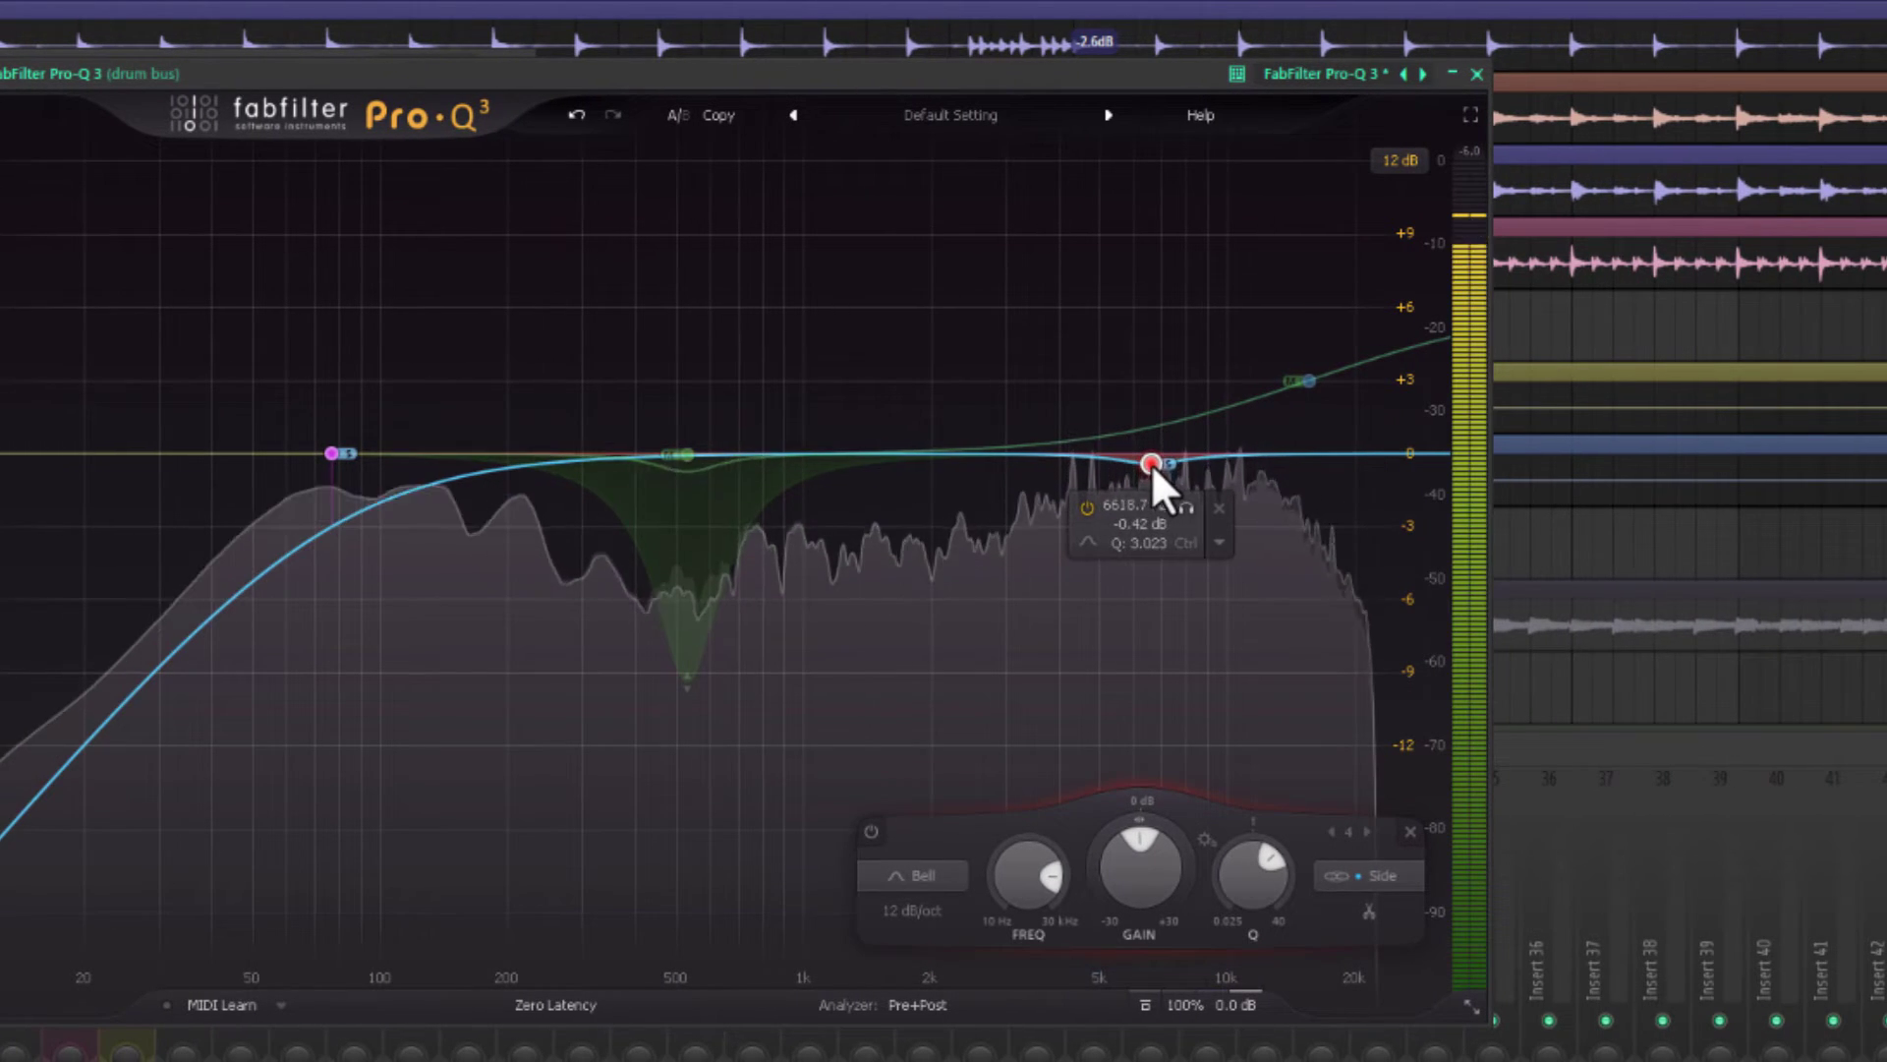
pyautogui.rightClick(1213, 546)
pyautogui.click(1268, 629)
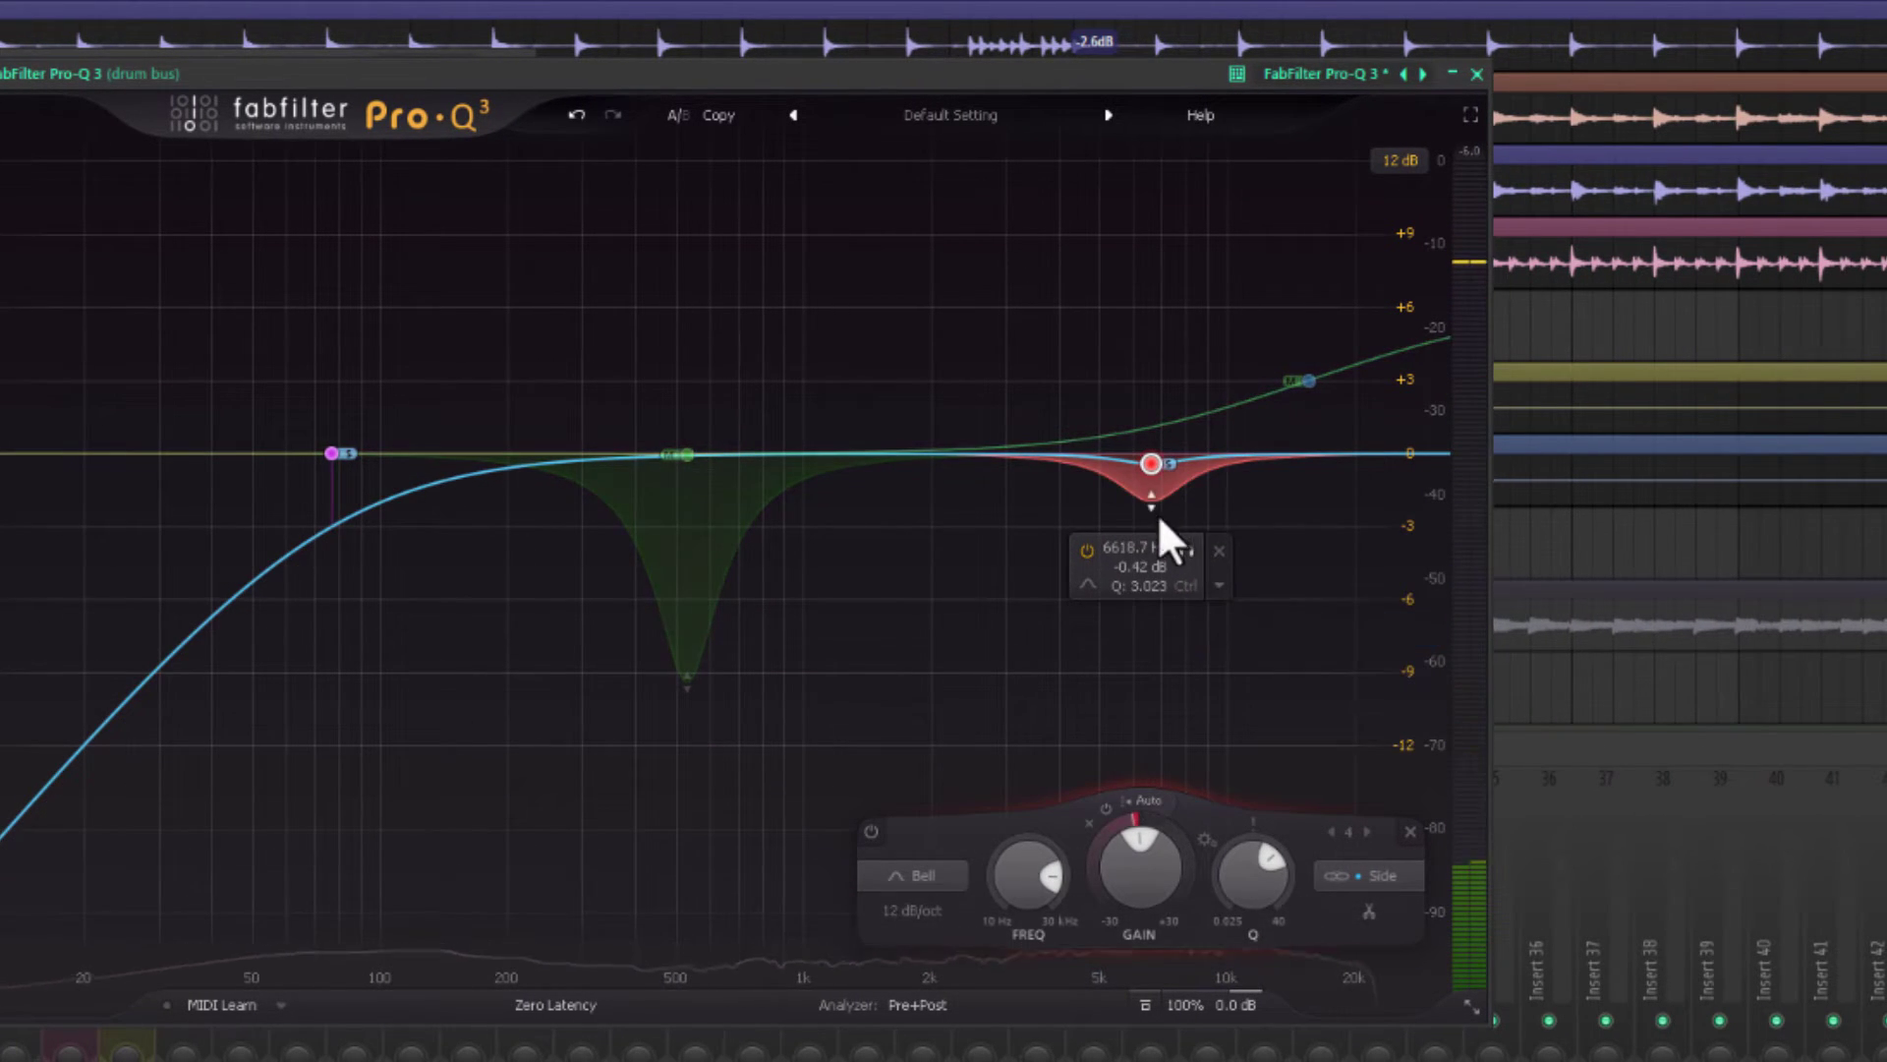
# Refine the dynamic side band to about 6.7 kHz, 0 dB gain and Q about 4.2, deepening its dynamic range to about -4 dB.
pyautogui.press('space')
pyautogui.moveTo(1150, 464); pyautogui.dragTo(1152, 450)
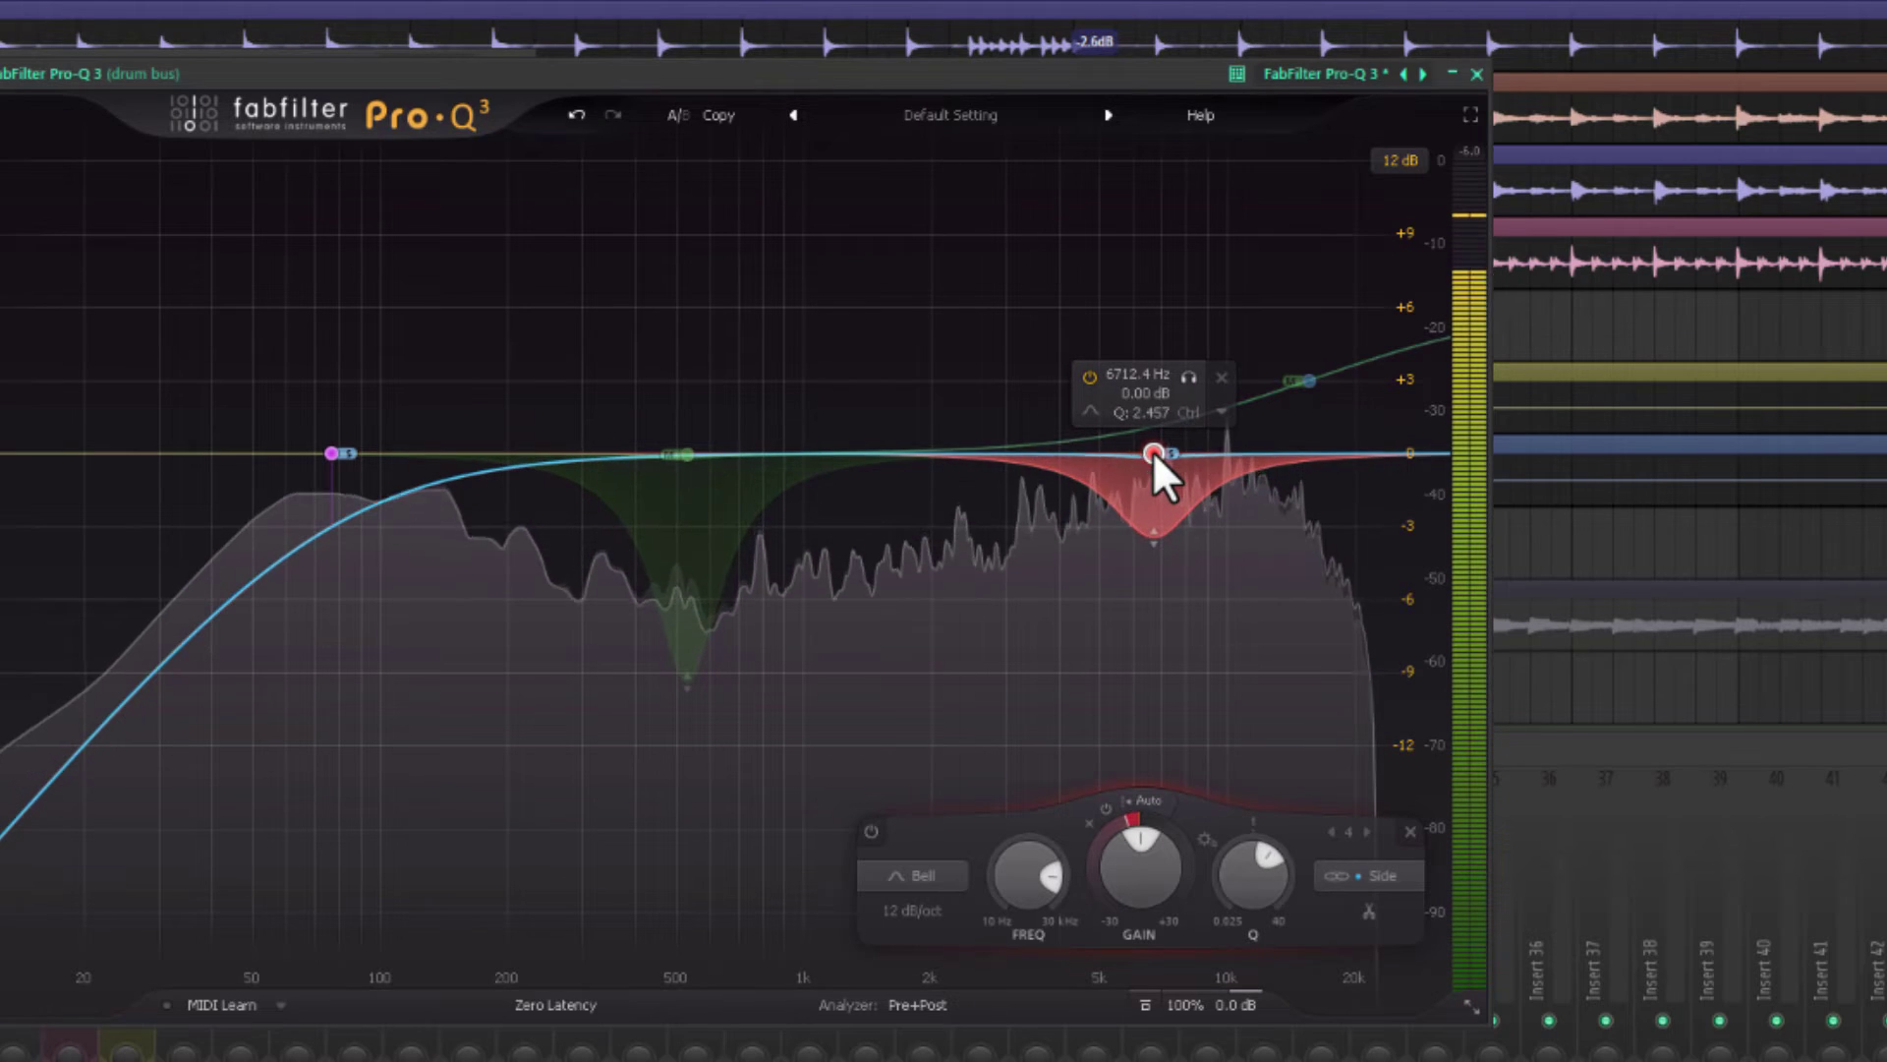
pyautogui.scroll(3, 1152, 451)
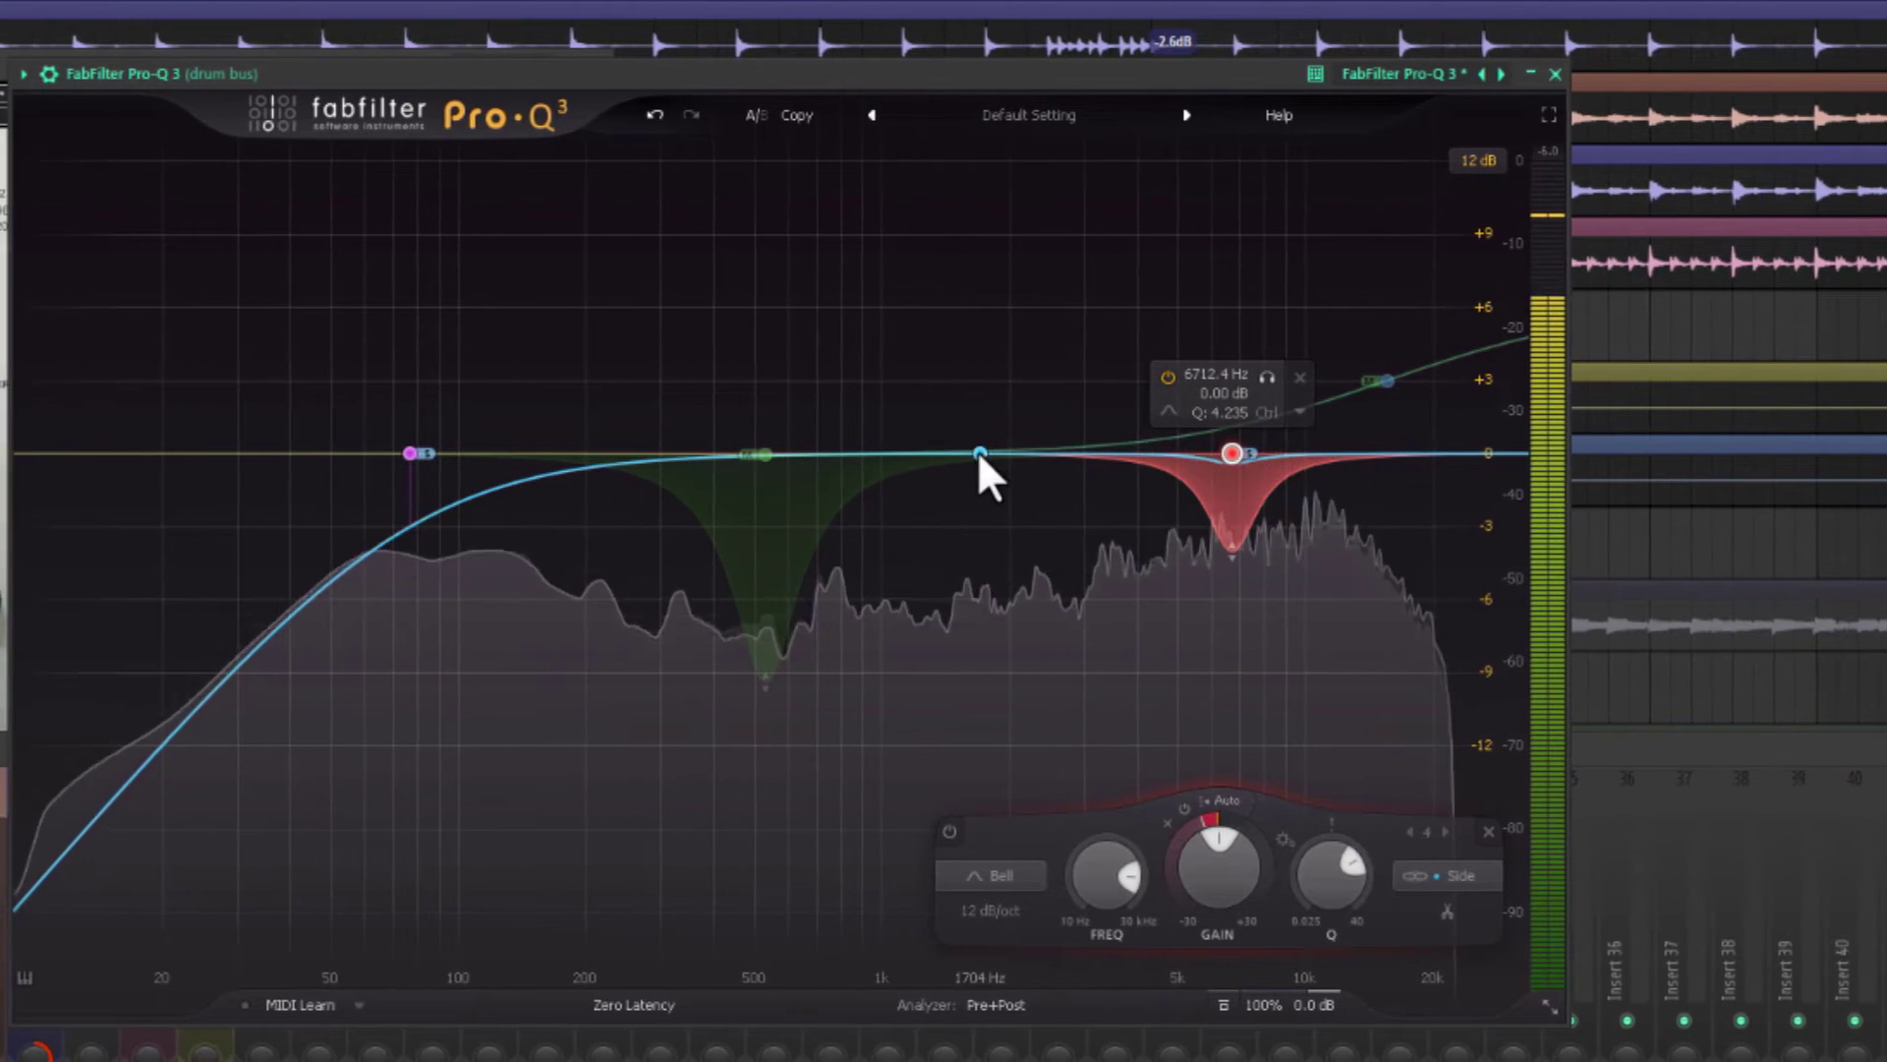
# Raise a new band in the upper mids and compare the drum bus with Pro-Q 3 bypassed and enabled.
pyautogui.moveTo(929, 453); pyautogui.dragTo(993, 320)
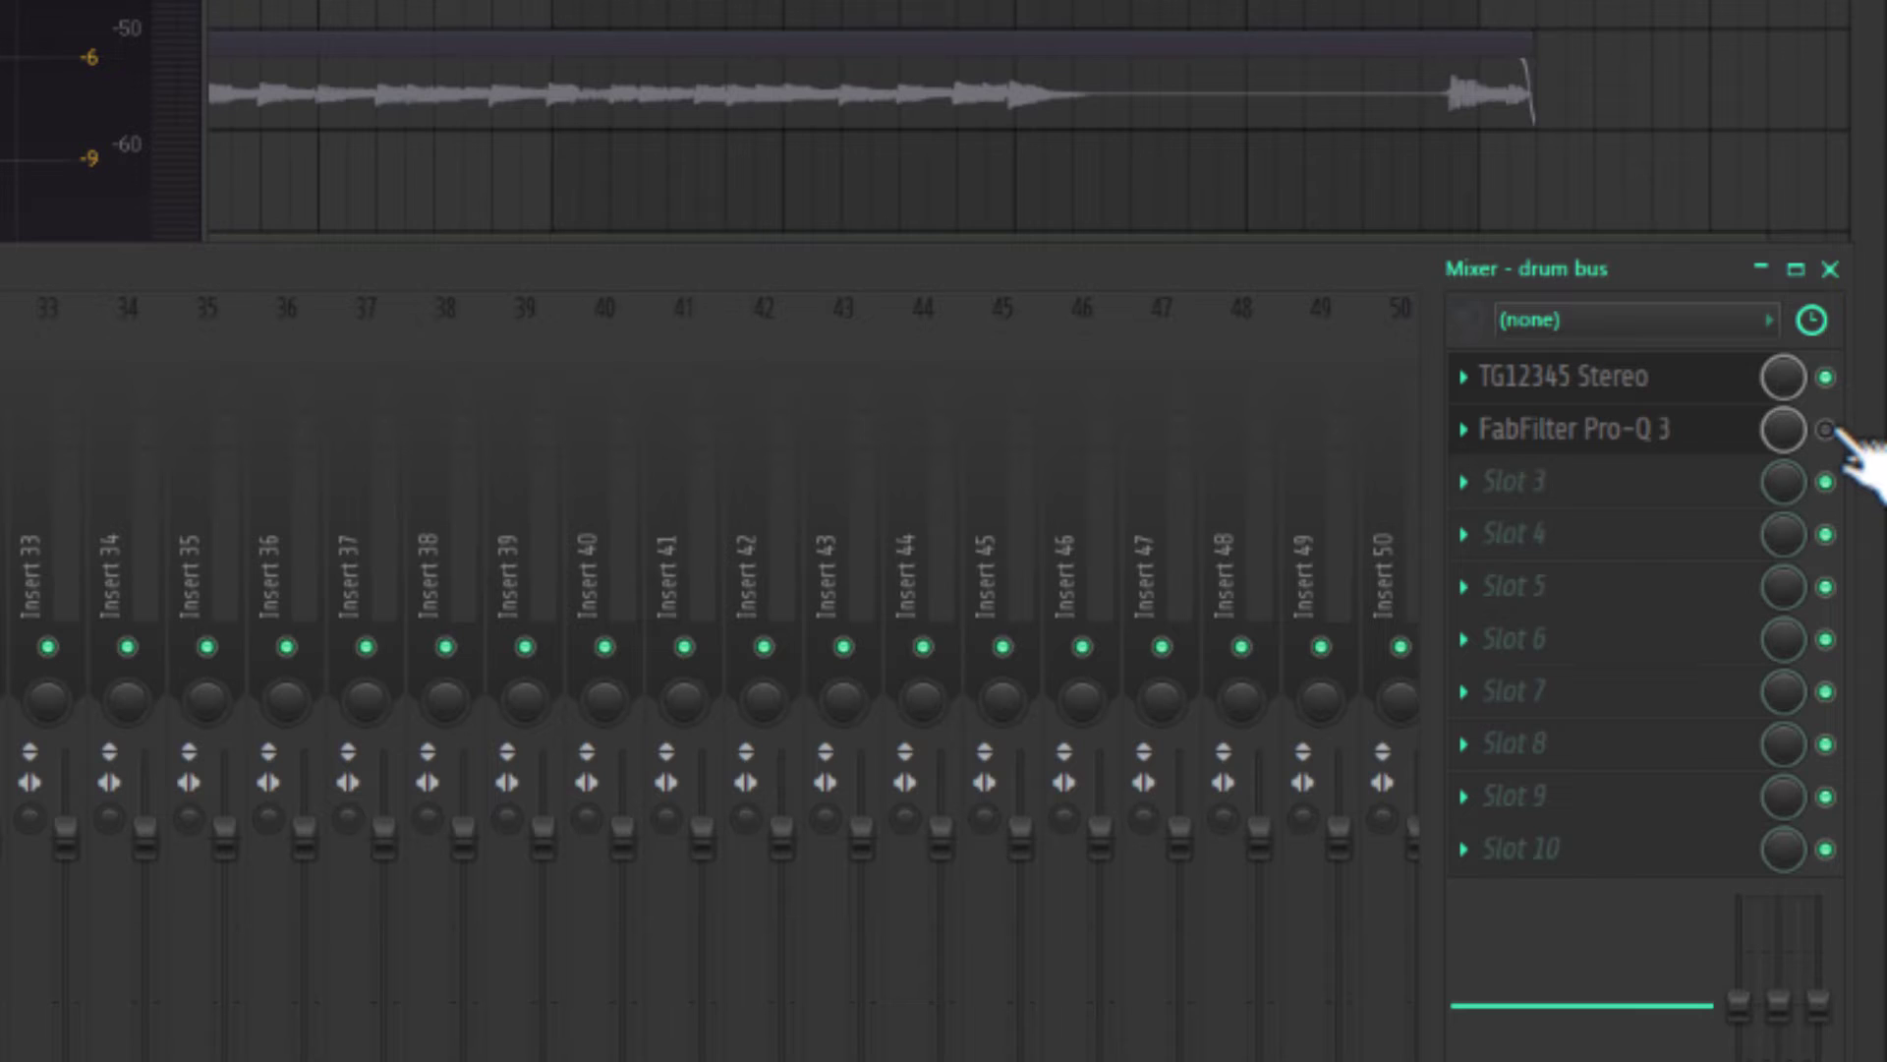
pyautogui.click(1828, 429)
pyautogui.click(1828, 430)
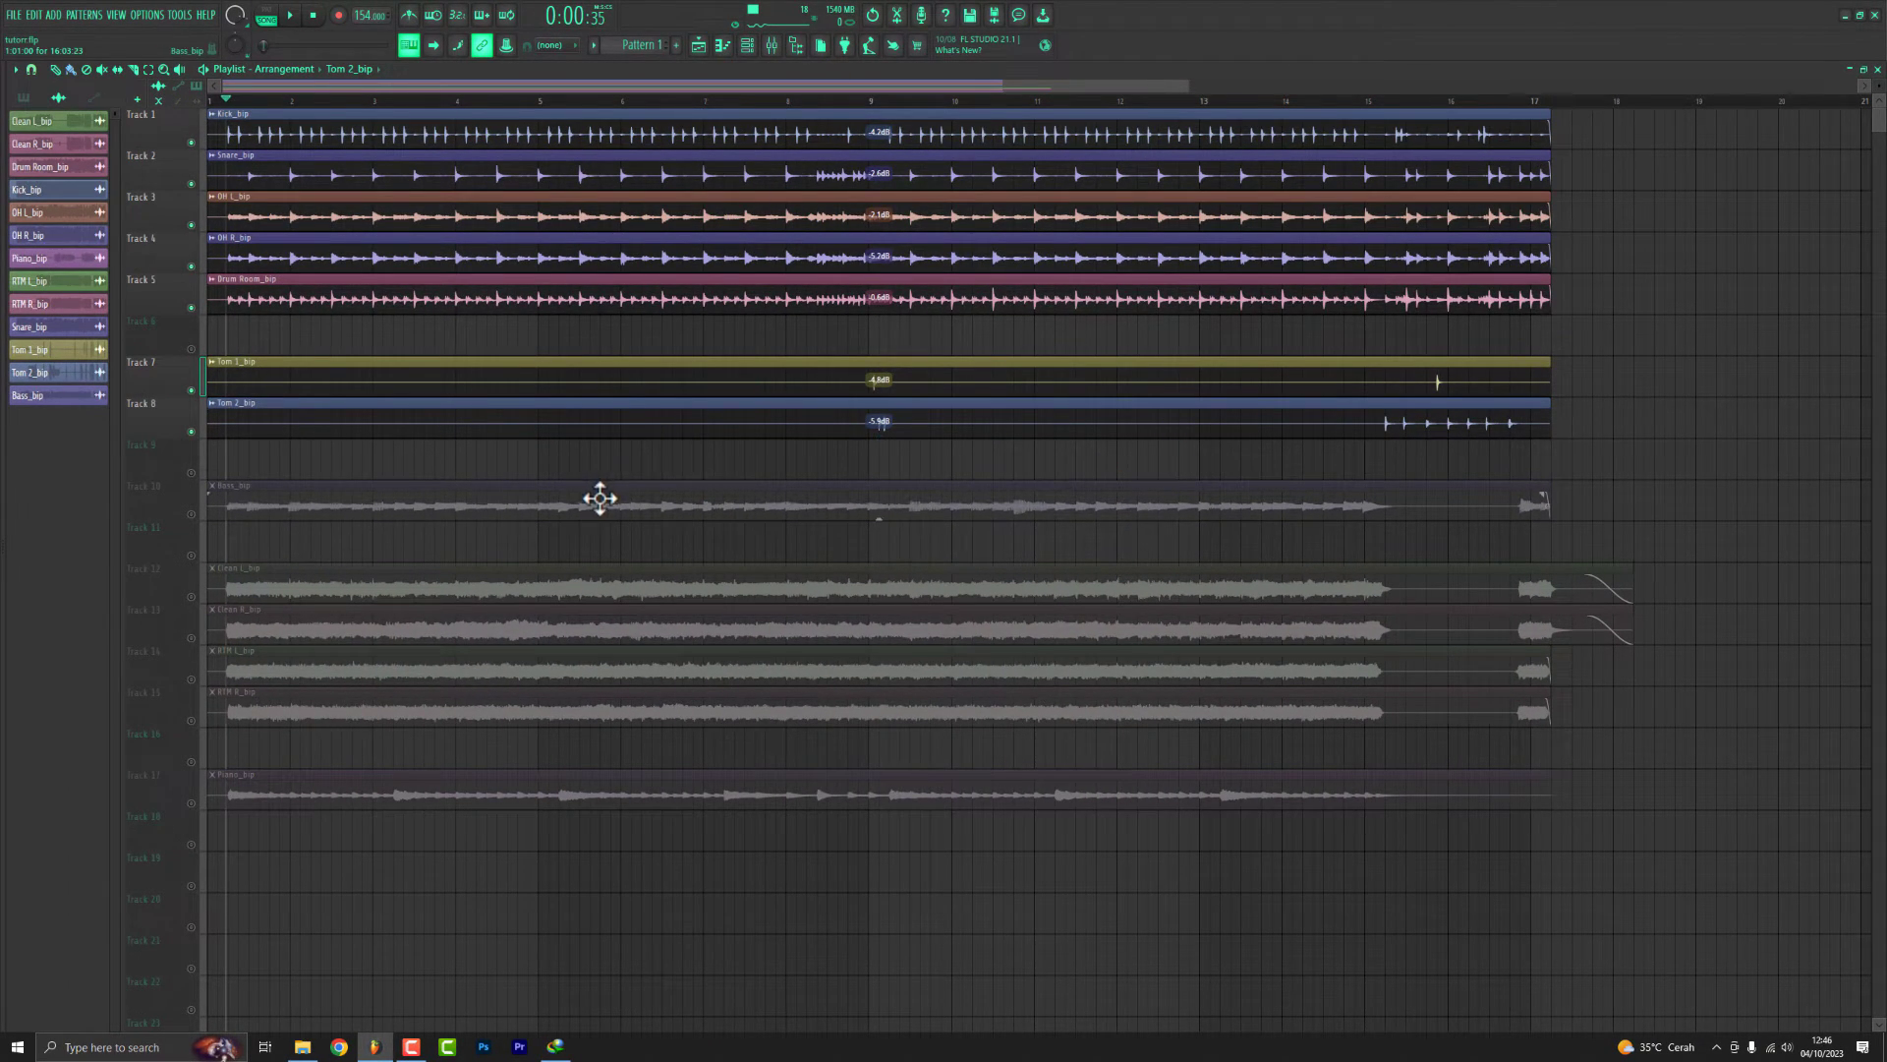
# Audition the soloed bass track and open the mixer.
pyautogui.press('space')
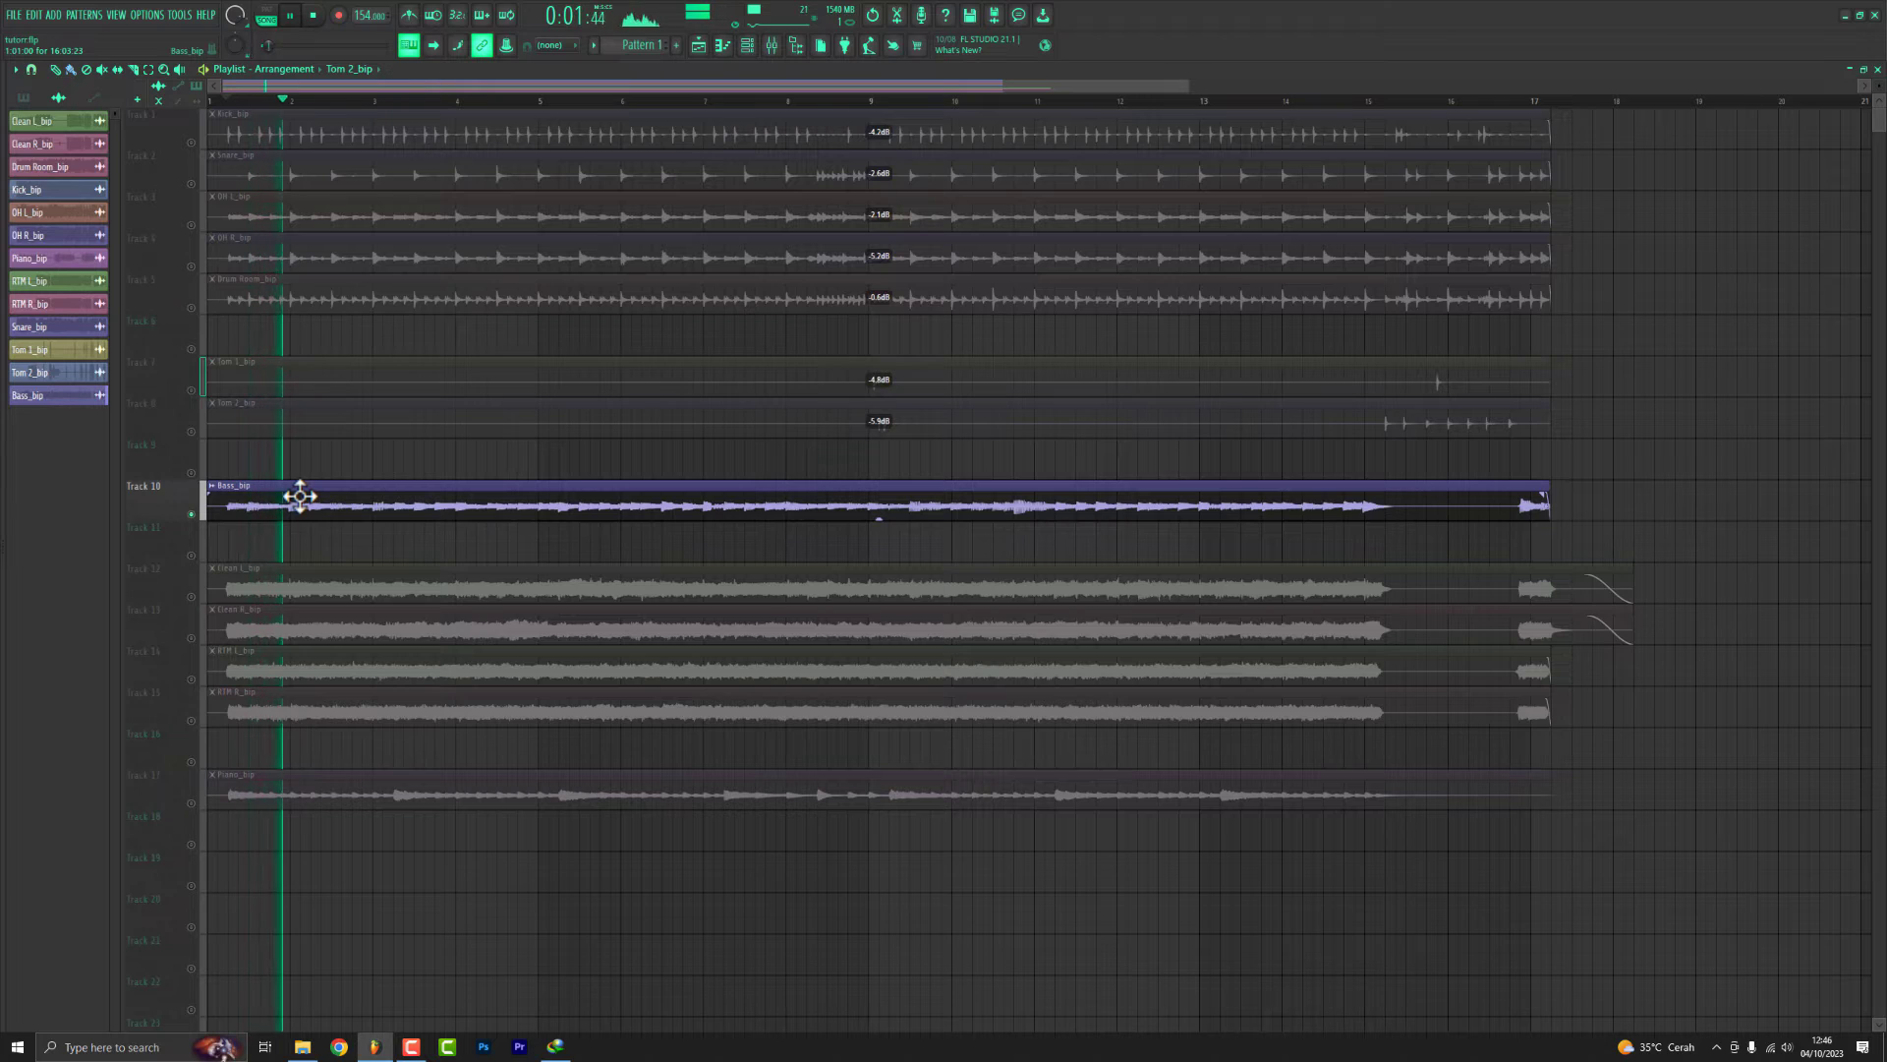
pyautogui.click(300, 496)
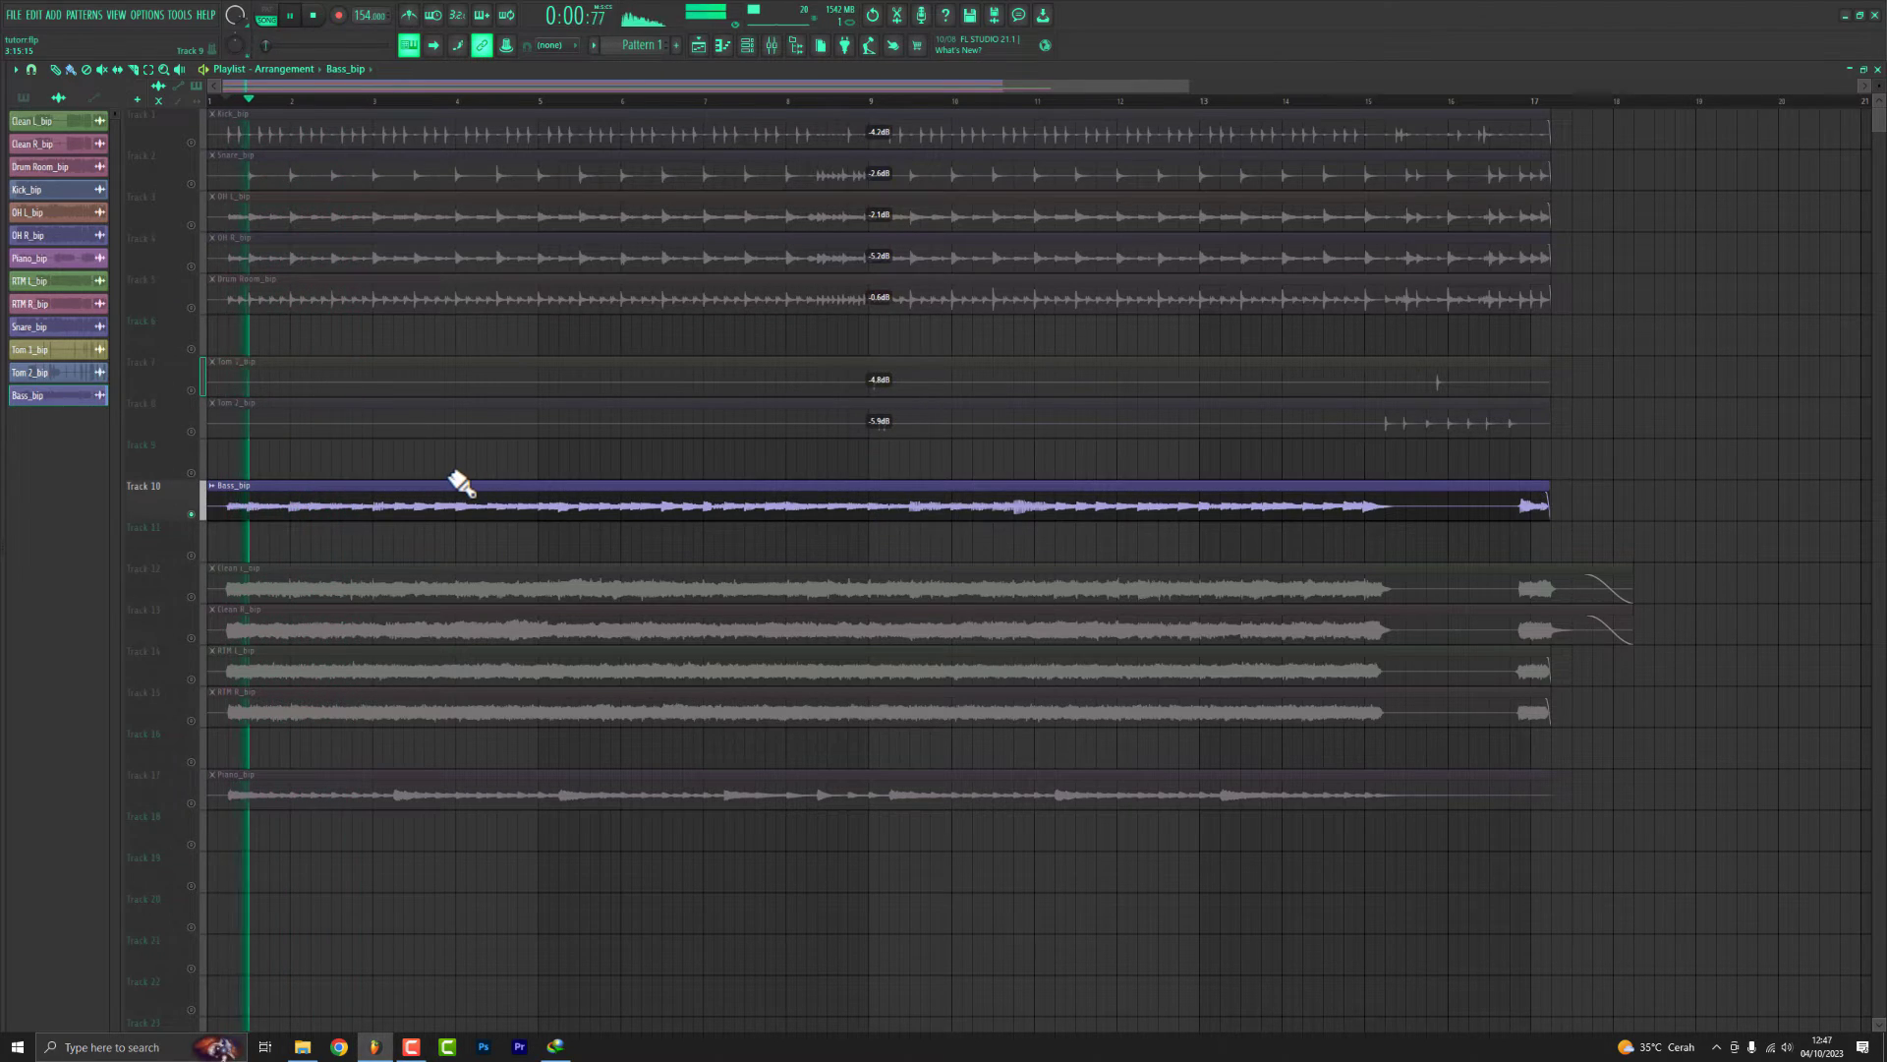
pyautogui.click(772, 45)
pyautogui.press('space')
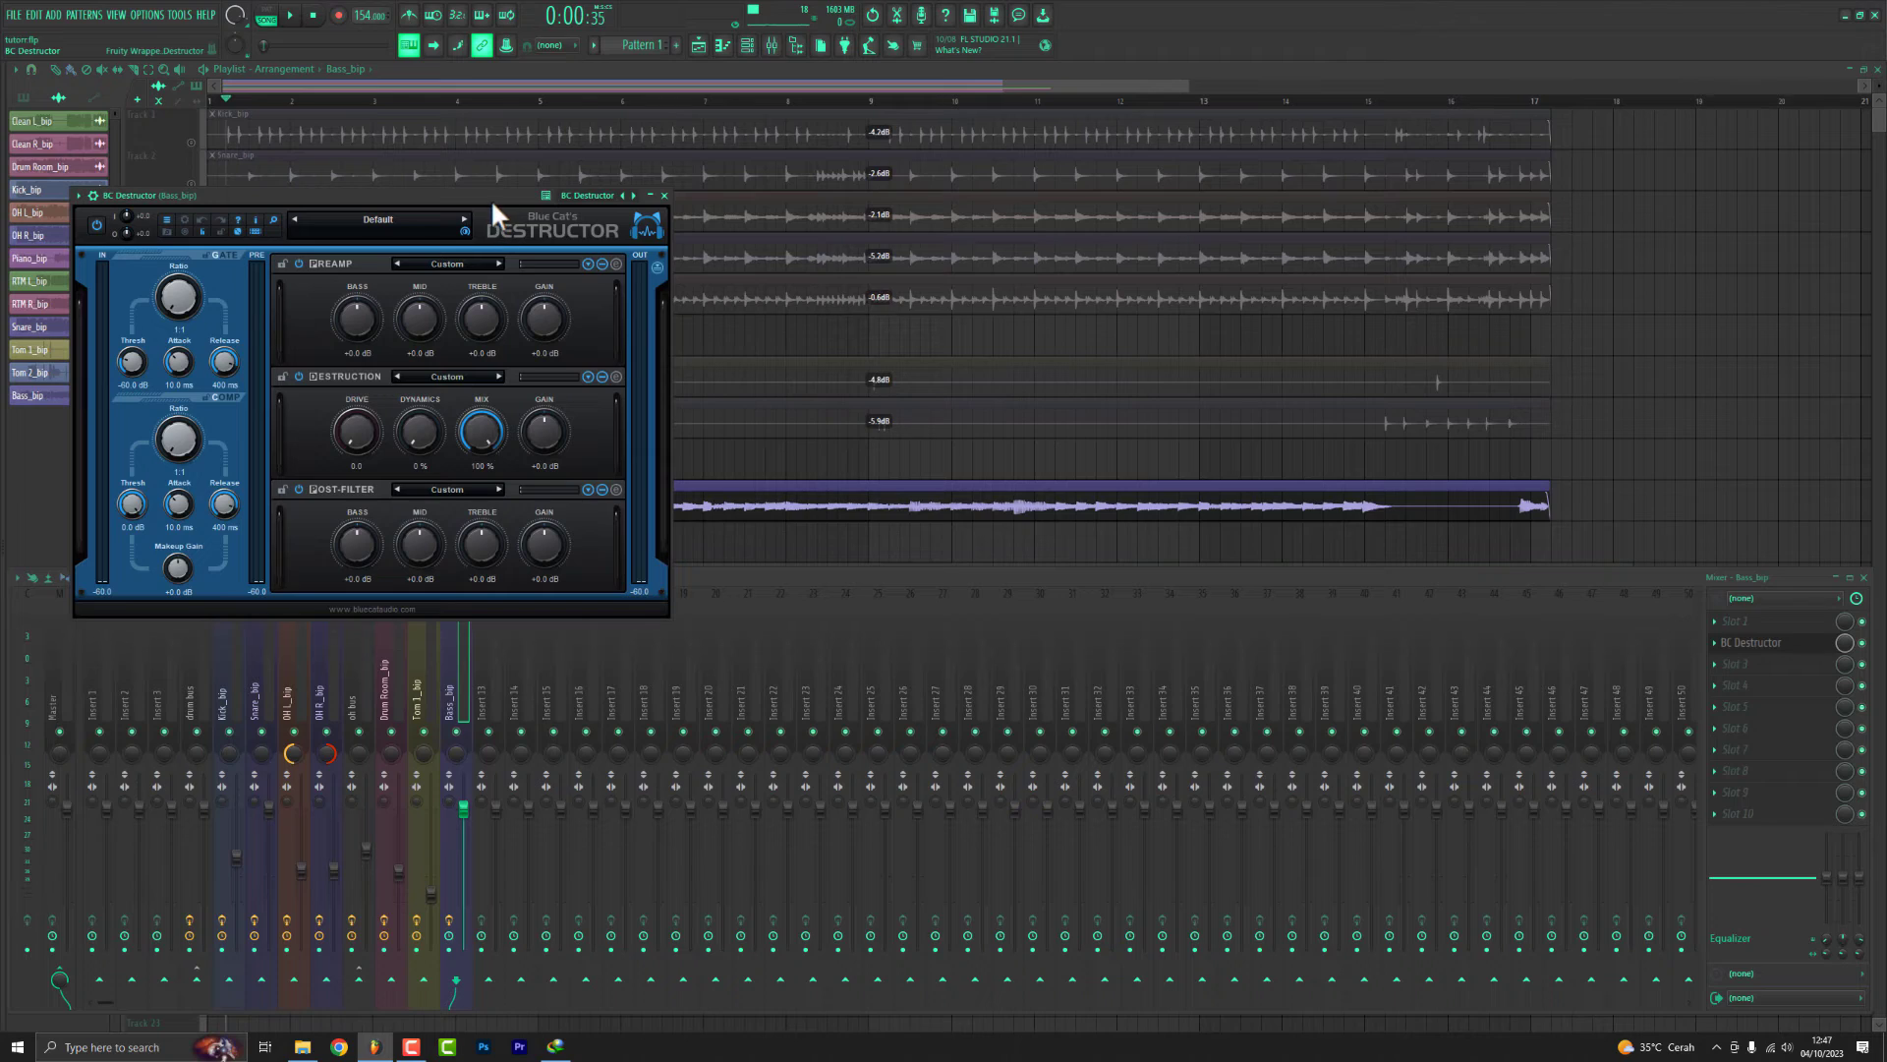
# Load the Bass Guitar - Bite factory preset 70s Monolith Bite in BC Destructor on the bass channel.
pyautogui.moveTo(491, 198); pyautogui.dragTo(694, 209)
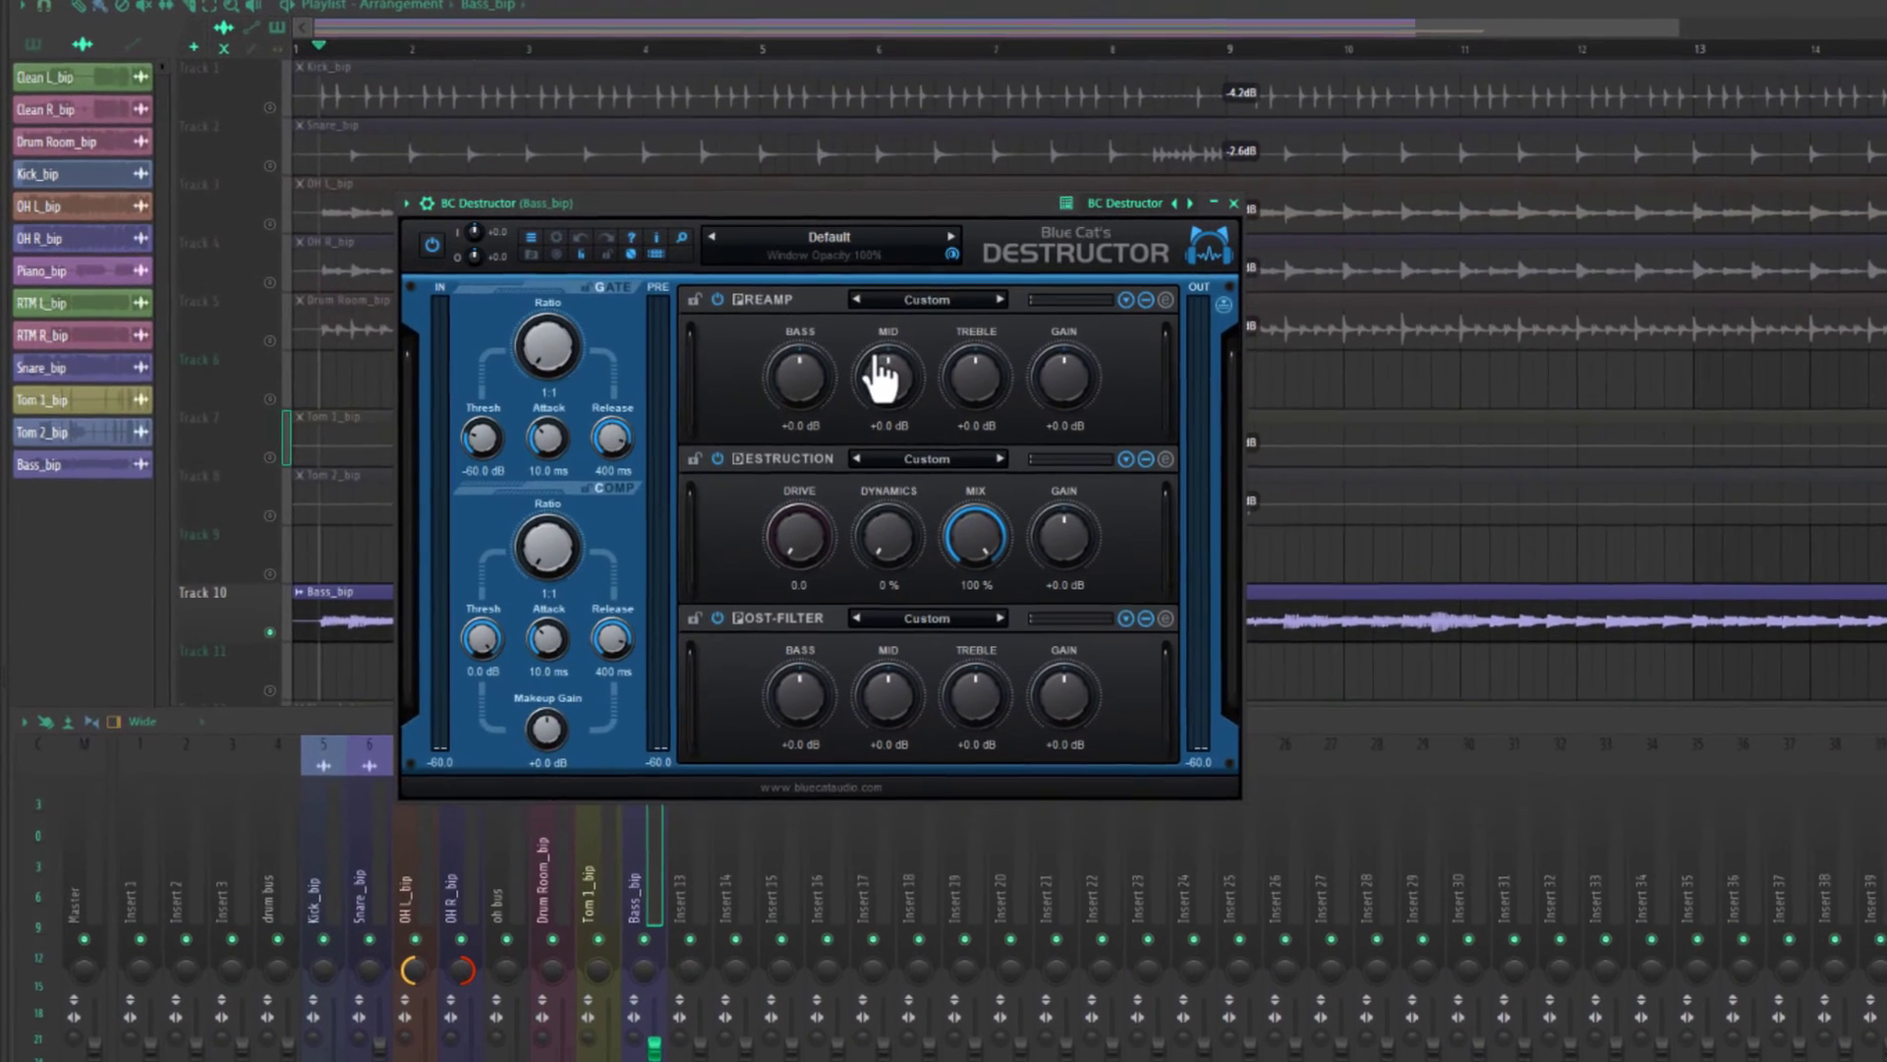
pyautogui.click(838, 246)
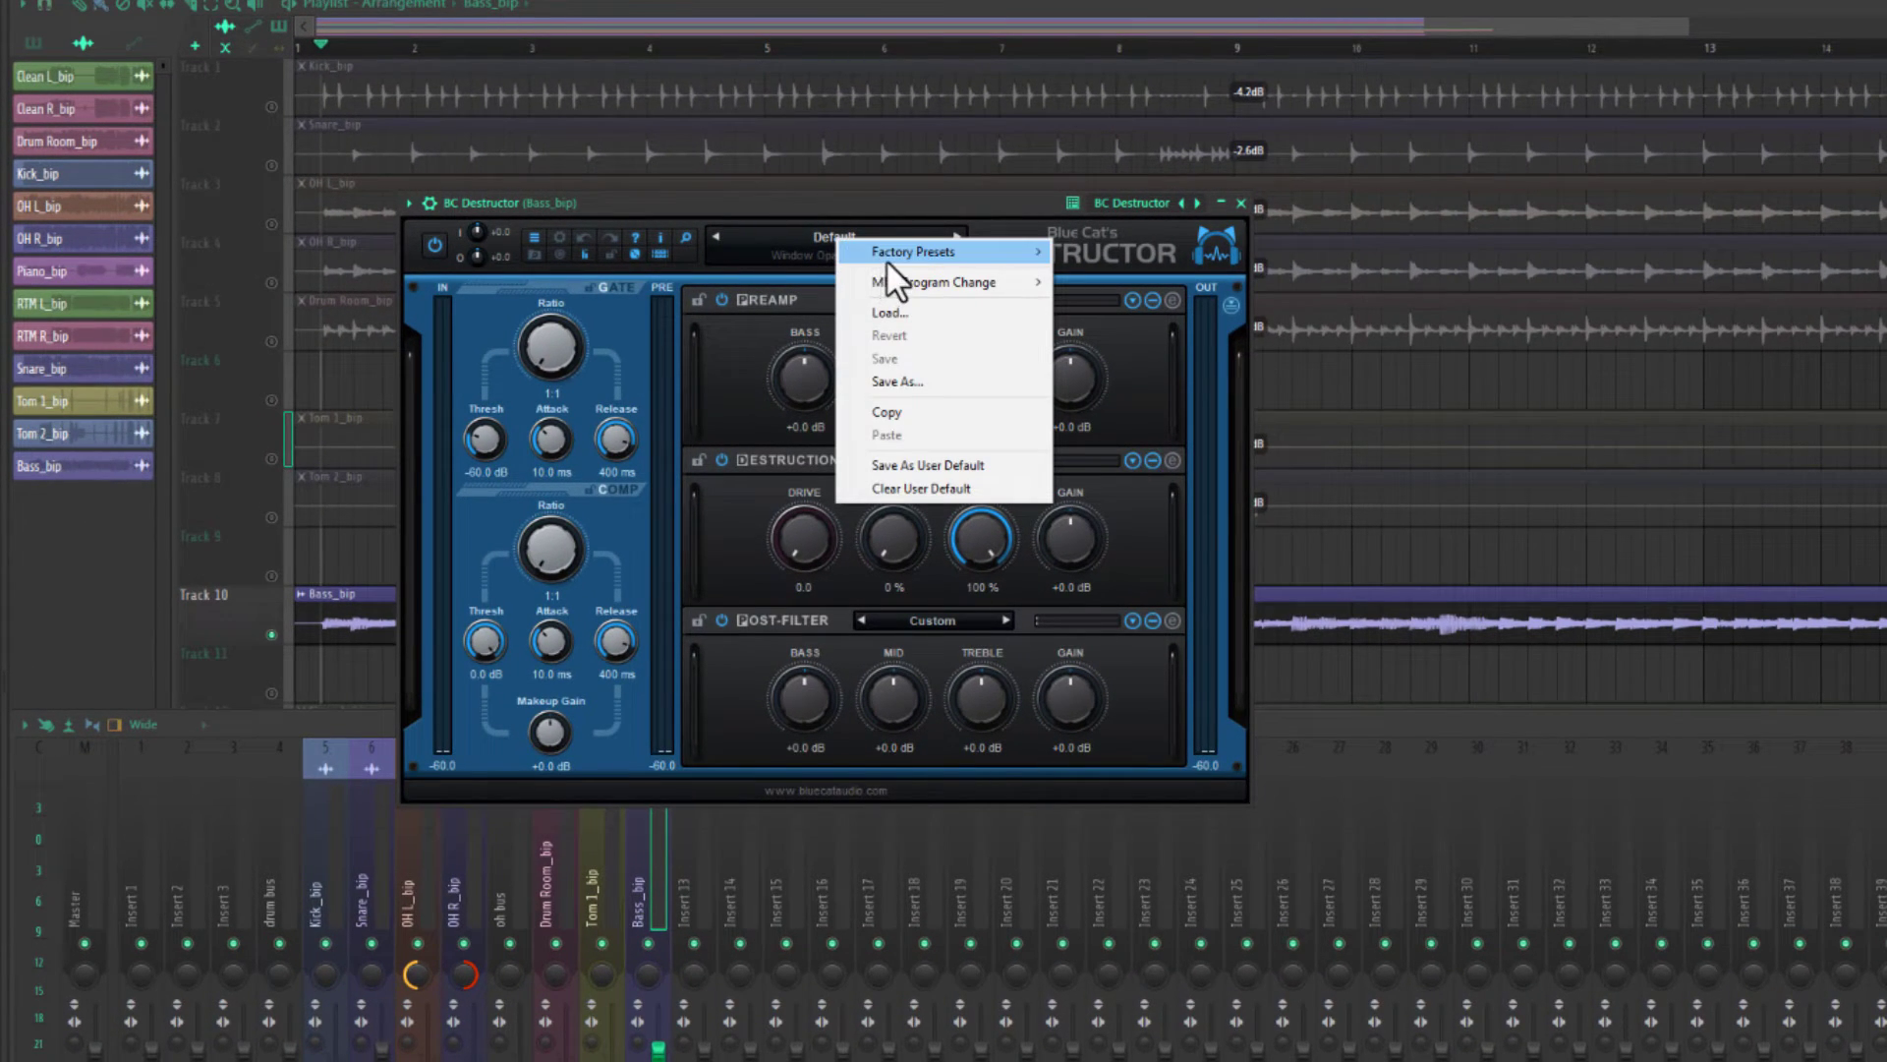
pyautogui.moveTo(888, 260)
pyautogui.moveTo(1119, 325)
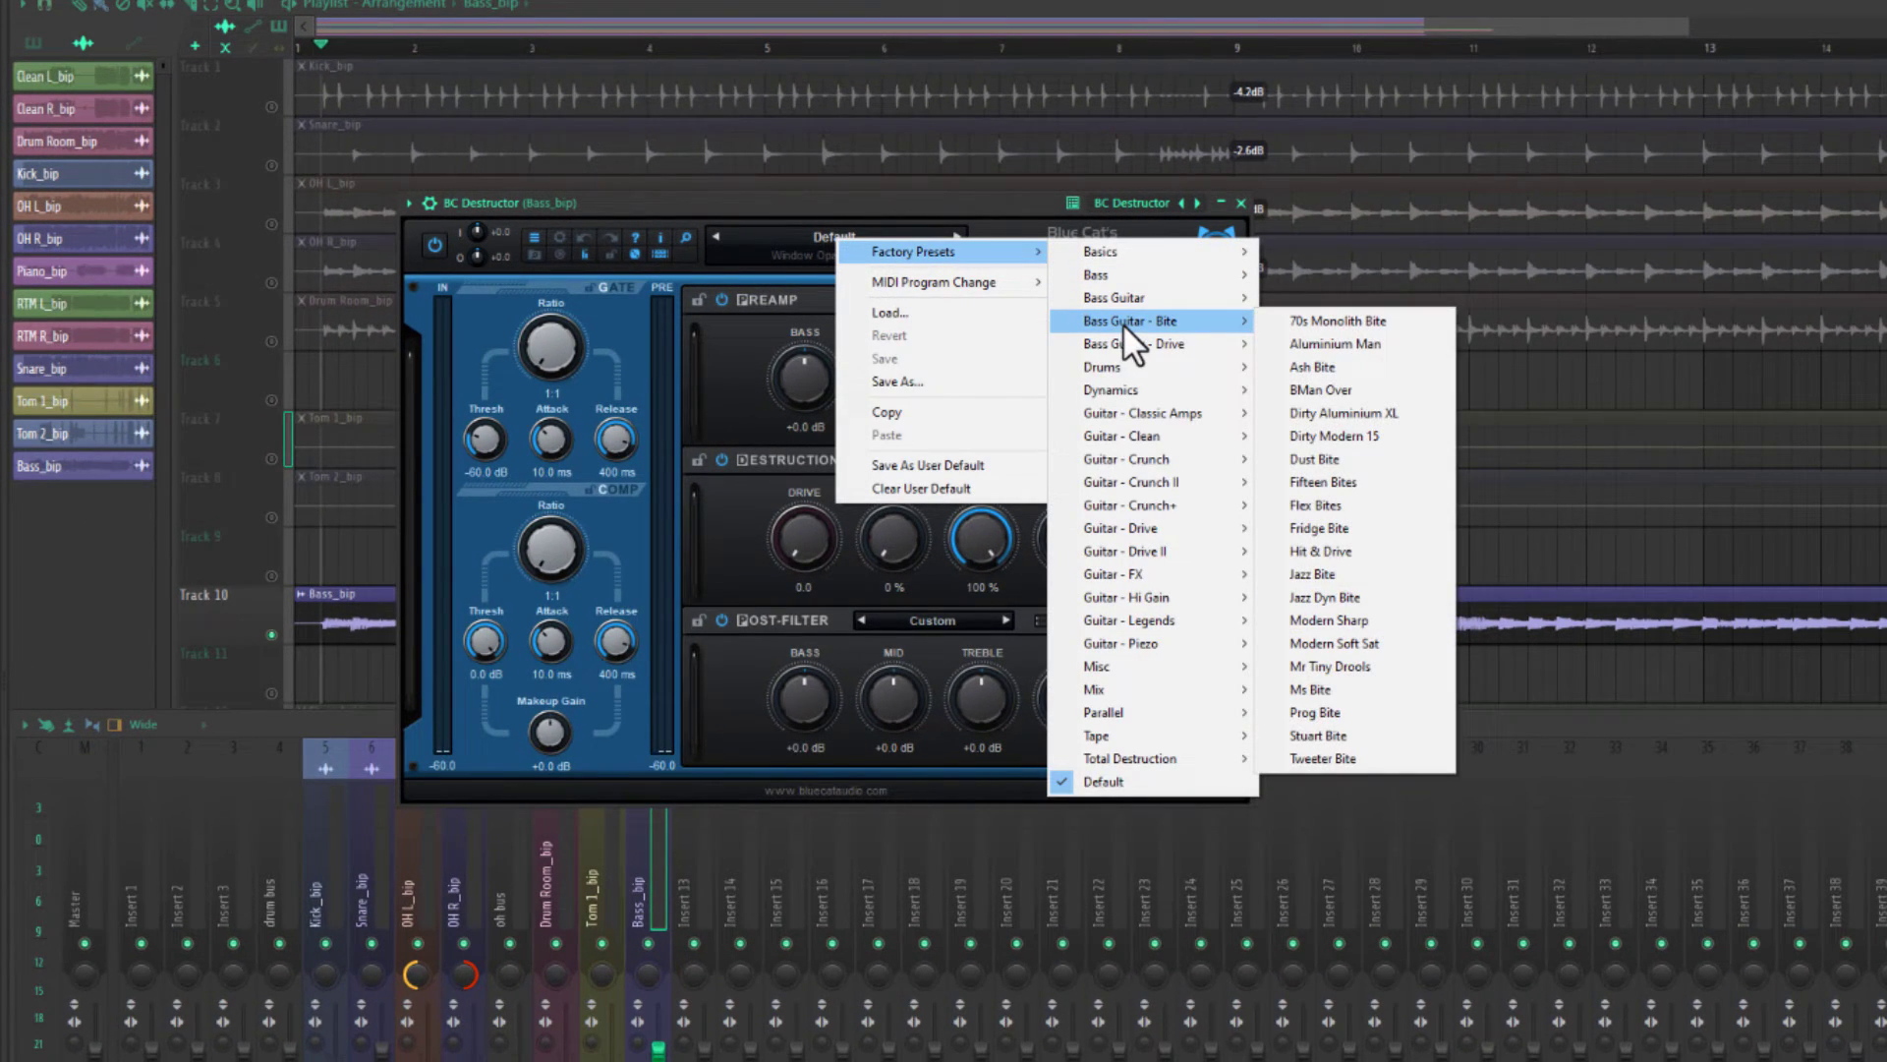
pyautogui.click(1319, 320)
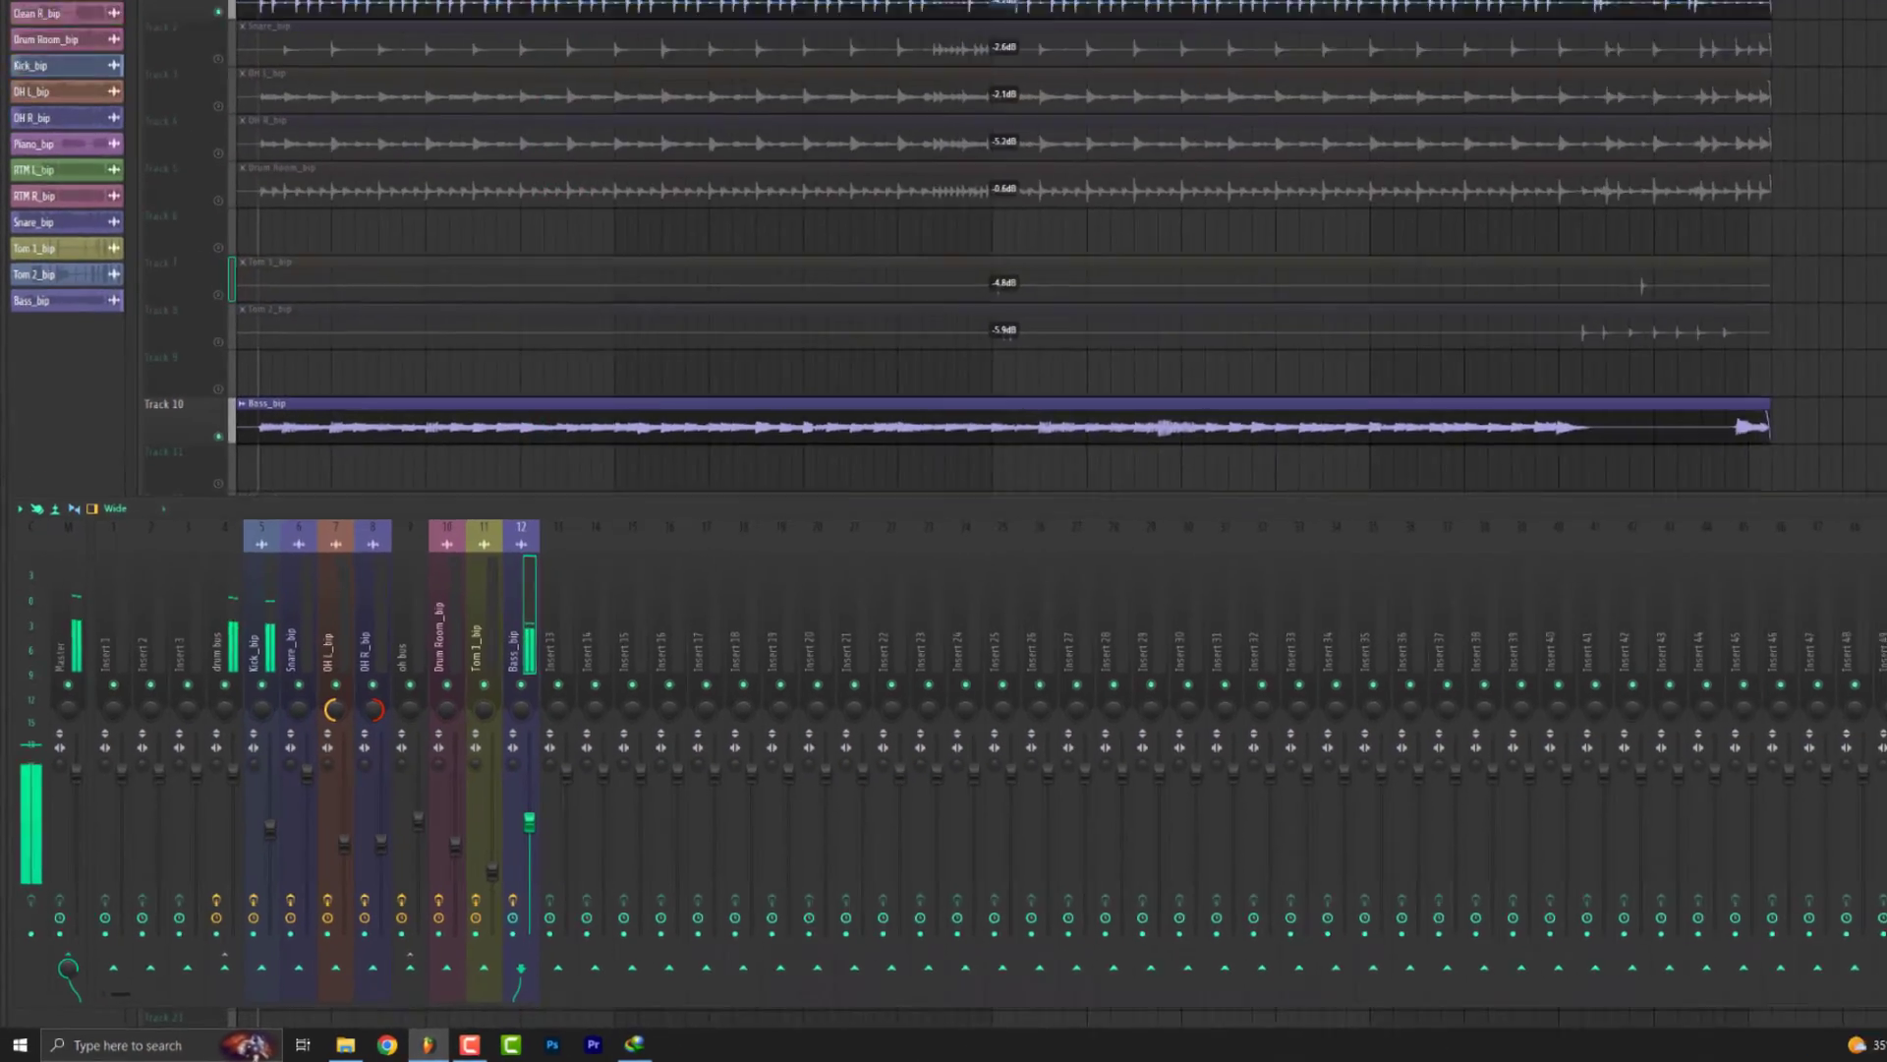
# Stop playback and insert Fruity Parametric EQ 2 after BC Destructor on the bass channel.
pyautogui.press('space')
pyautogui.click(1733, 667)
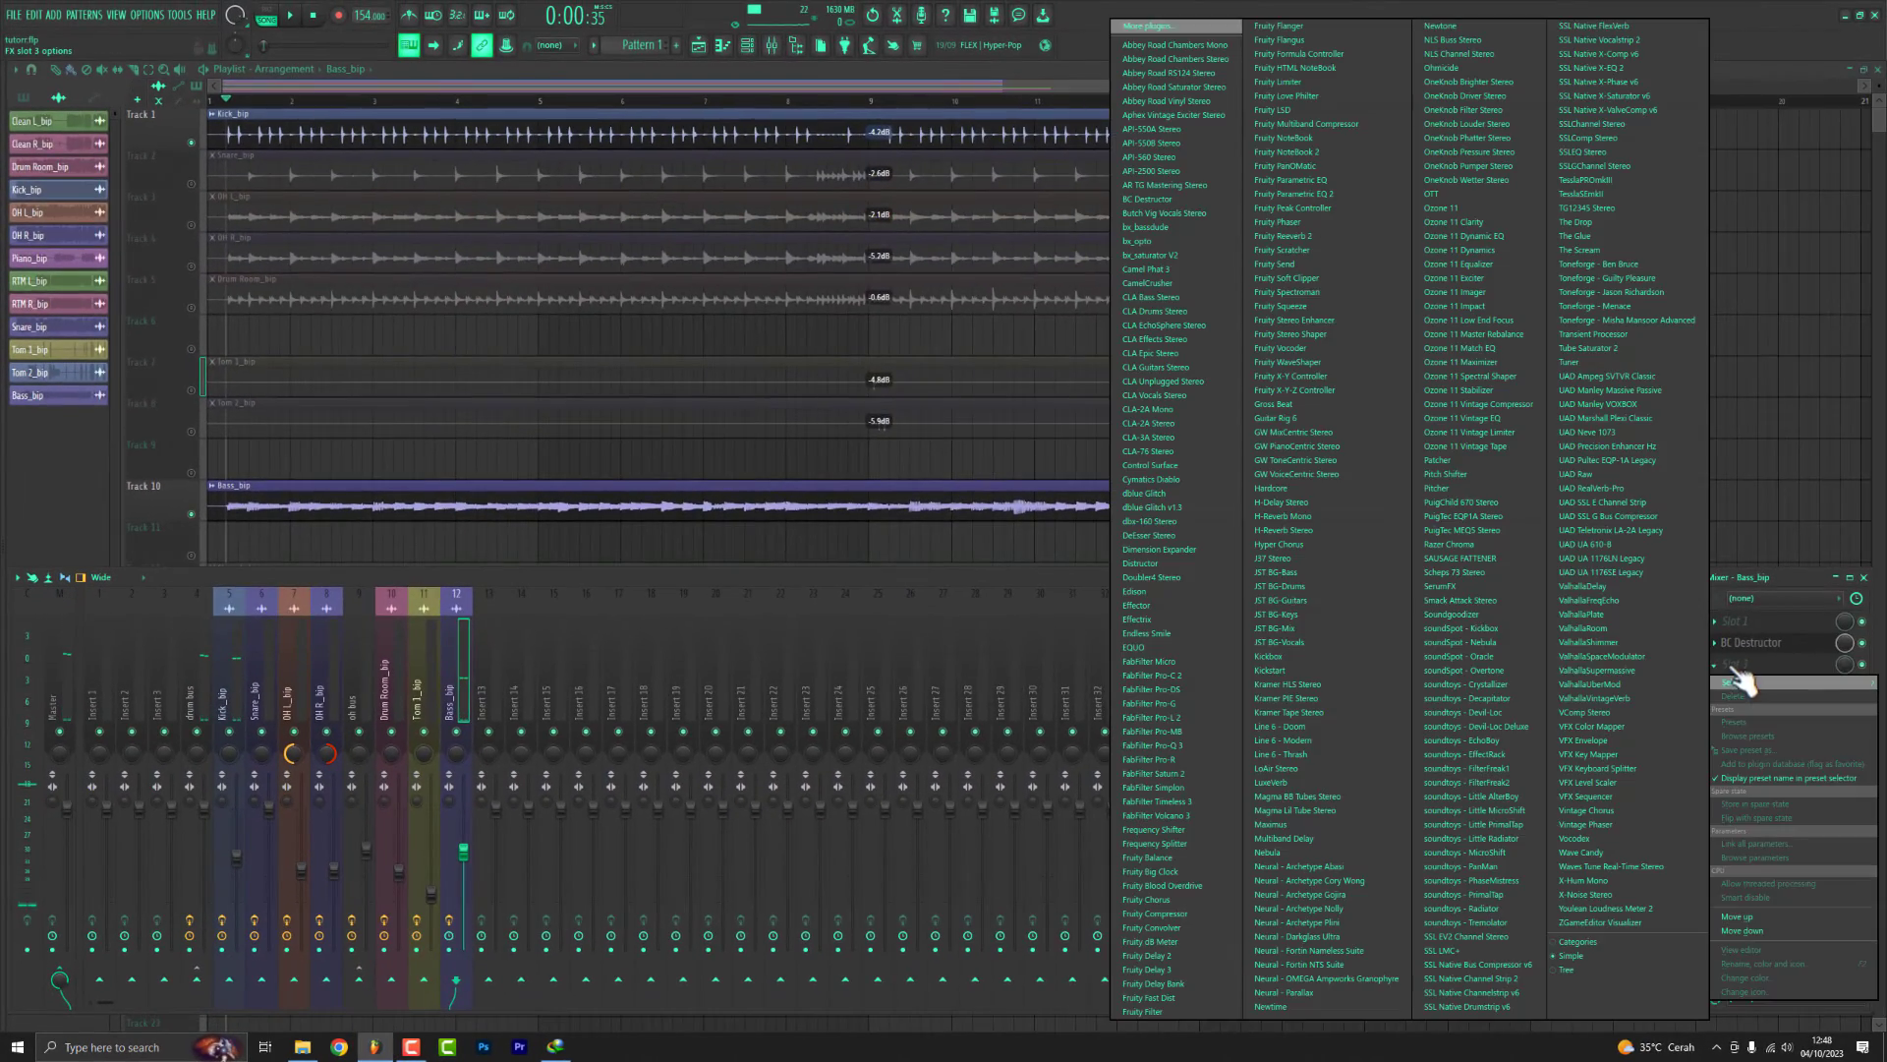
pyautogui.click(1329, 195)
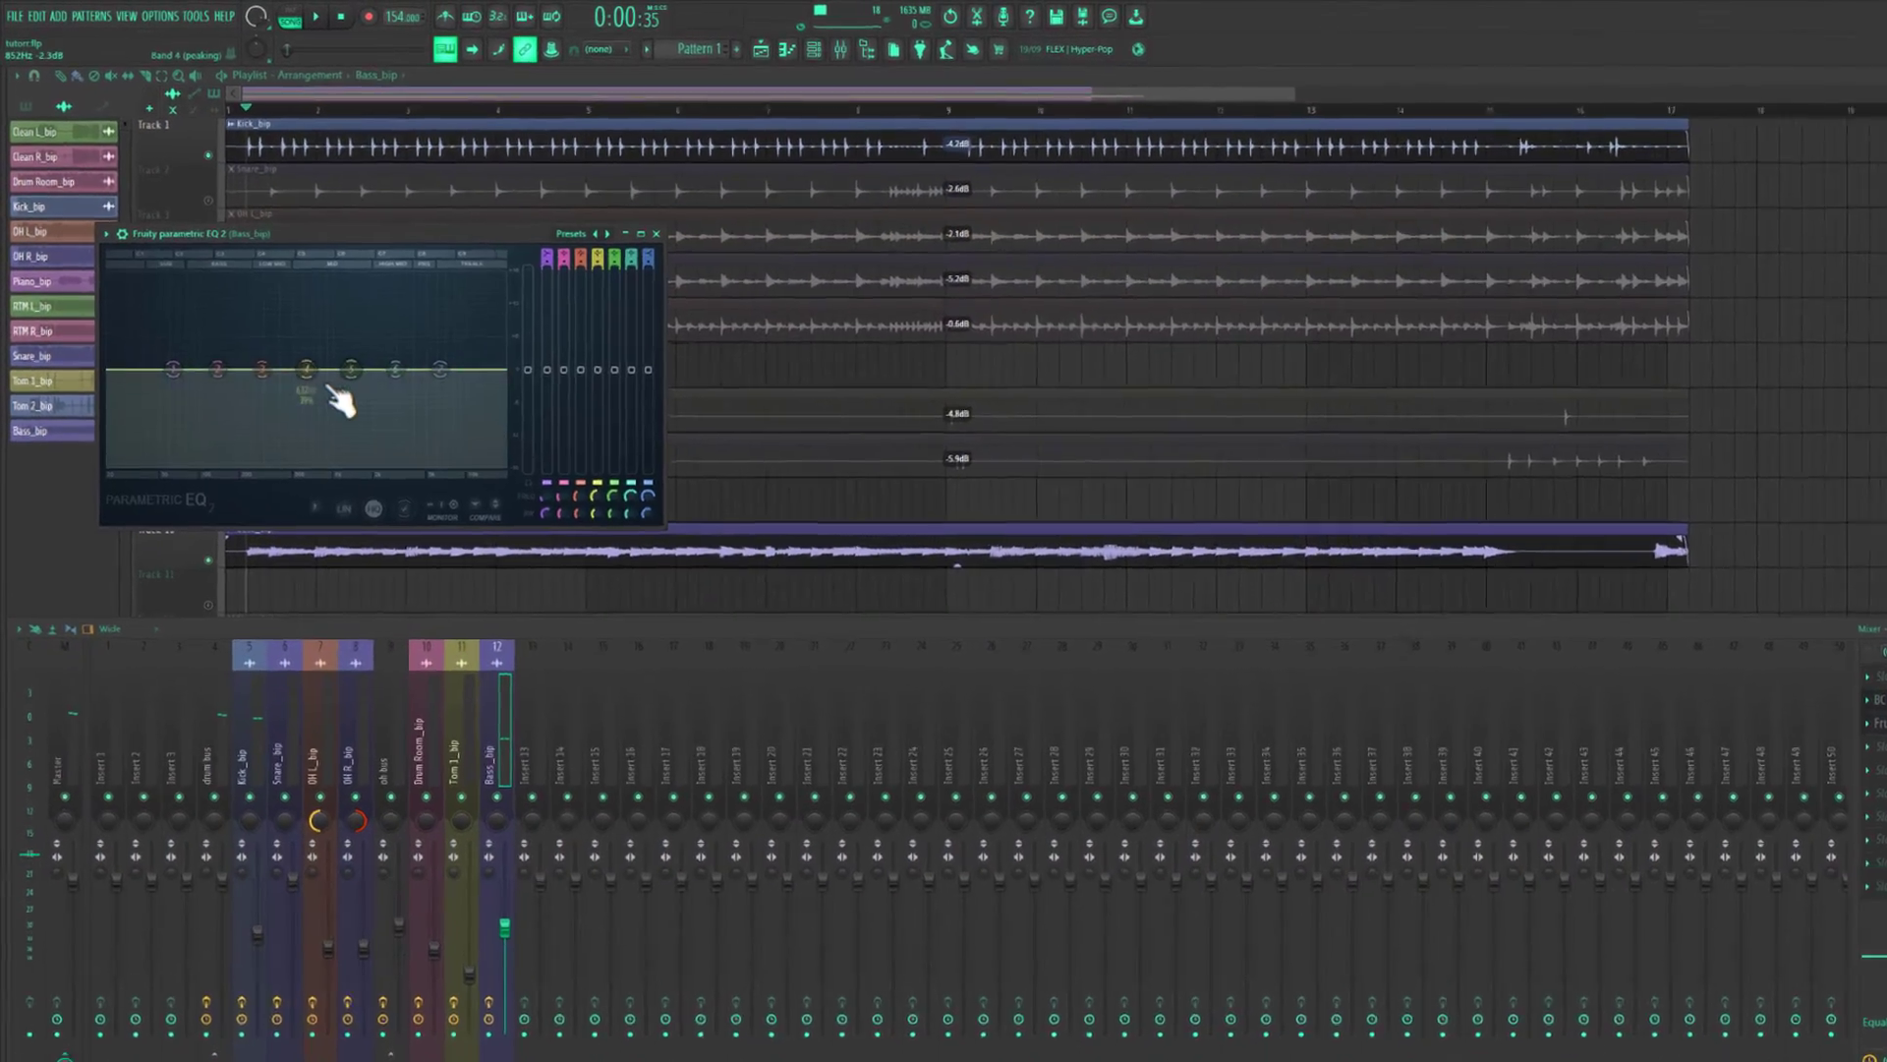
# Cut the bass around 500 Hz with band 3 and boost band 4 by 4.9 dB at 807 Hz with 29% width.
pyautogui.press('space')
pyautogui.moveTo(263, 370); pyautogui.dragTo(273, 379)
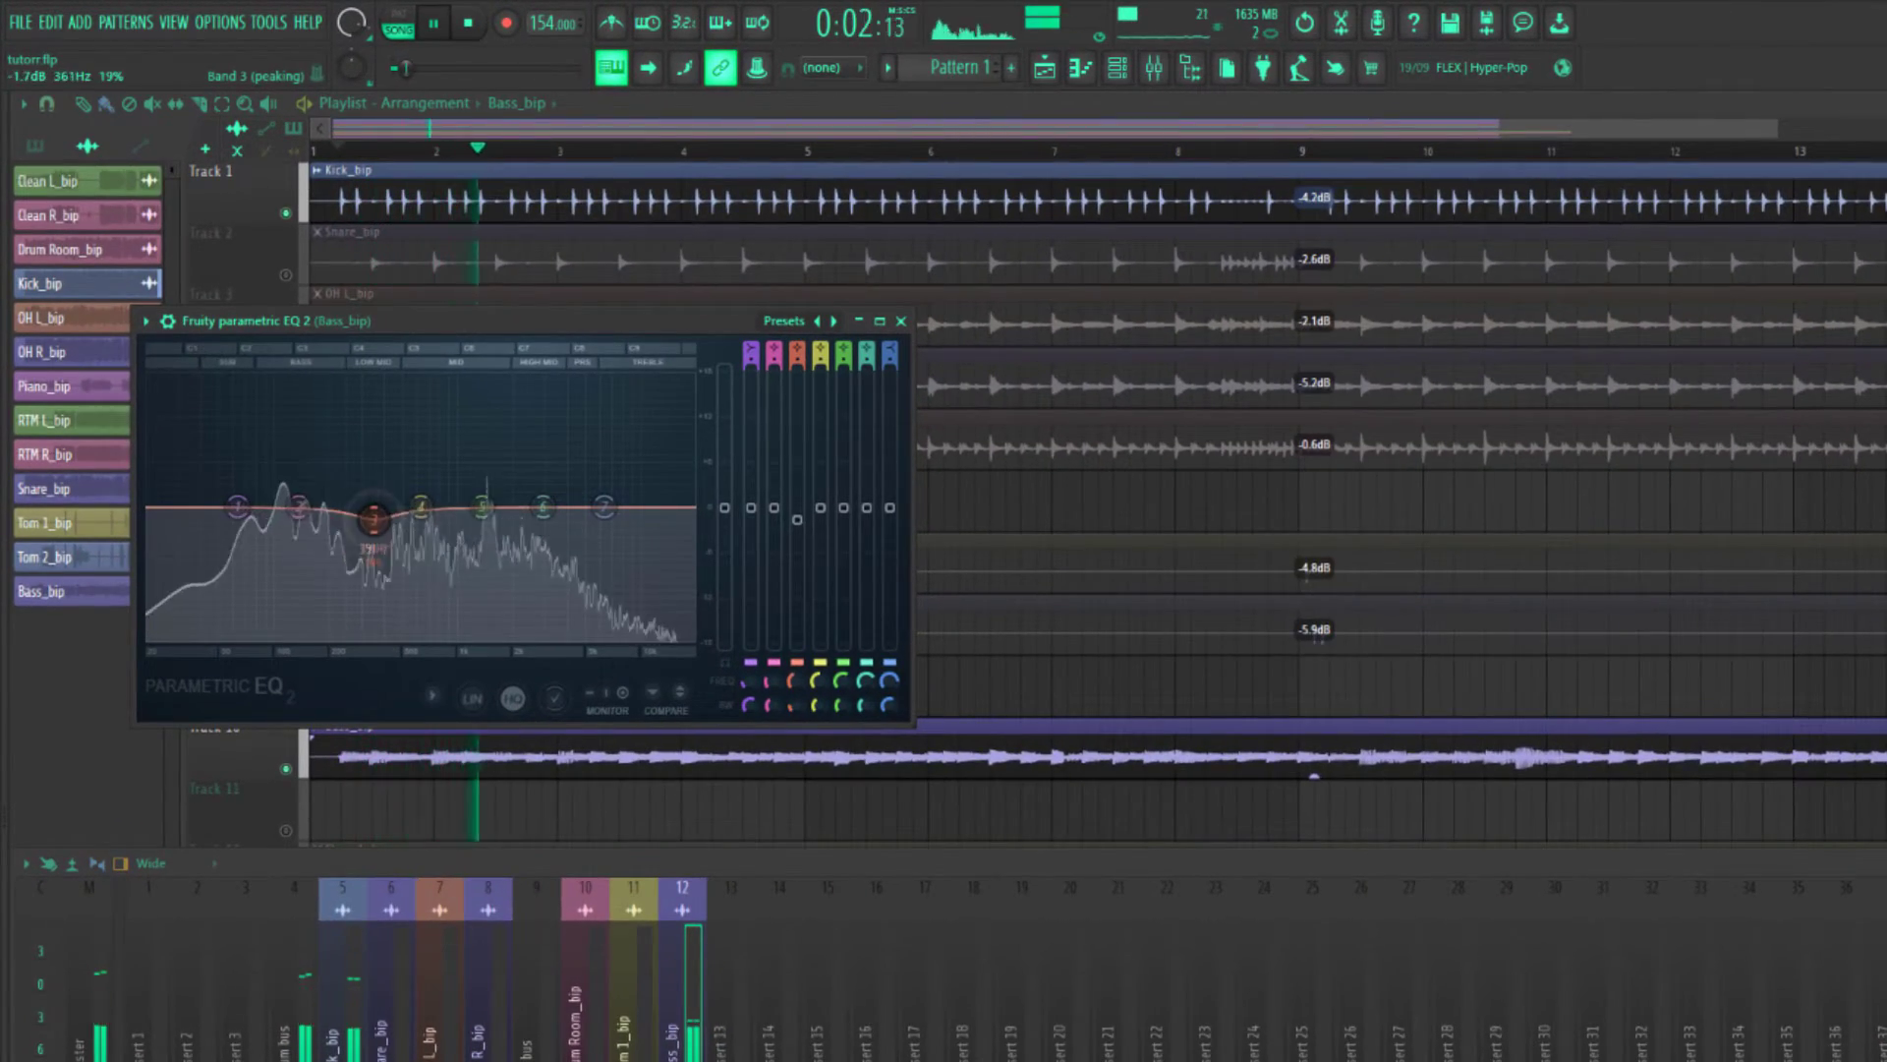
pyautogui.moveTo(374, 519); pyautogui.dragTo(440, 473)
pyautogui.press('space')
pyautogui.press('space')
pyautogui.press('space')
pyautogui.press('space')
pyautogui.scroll(-2, 440, 474)
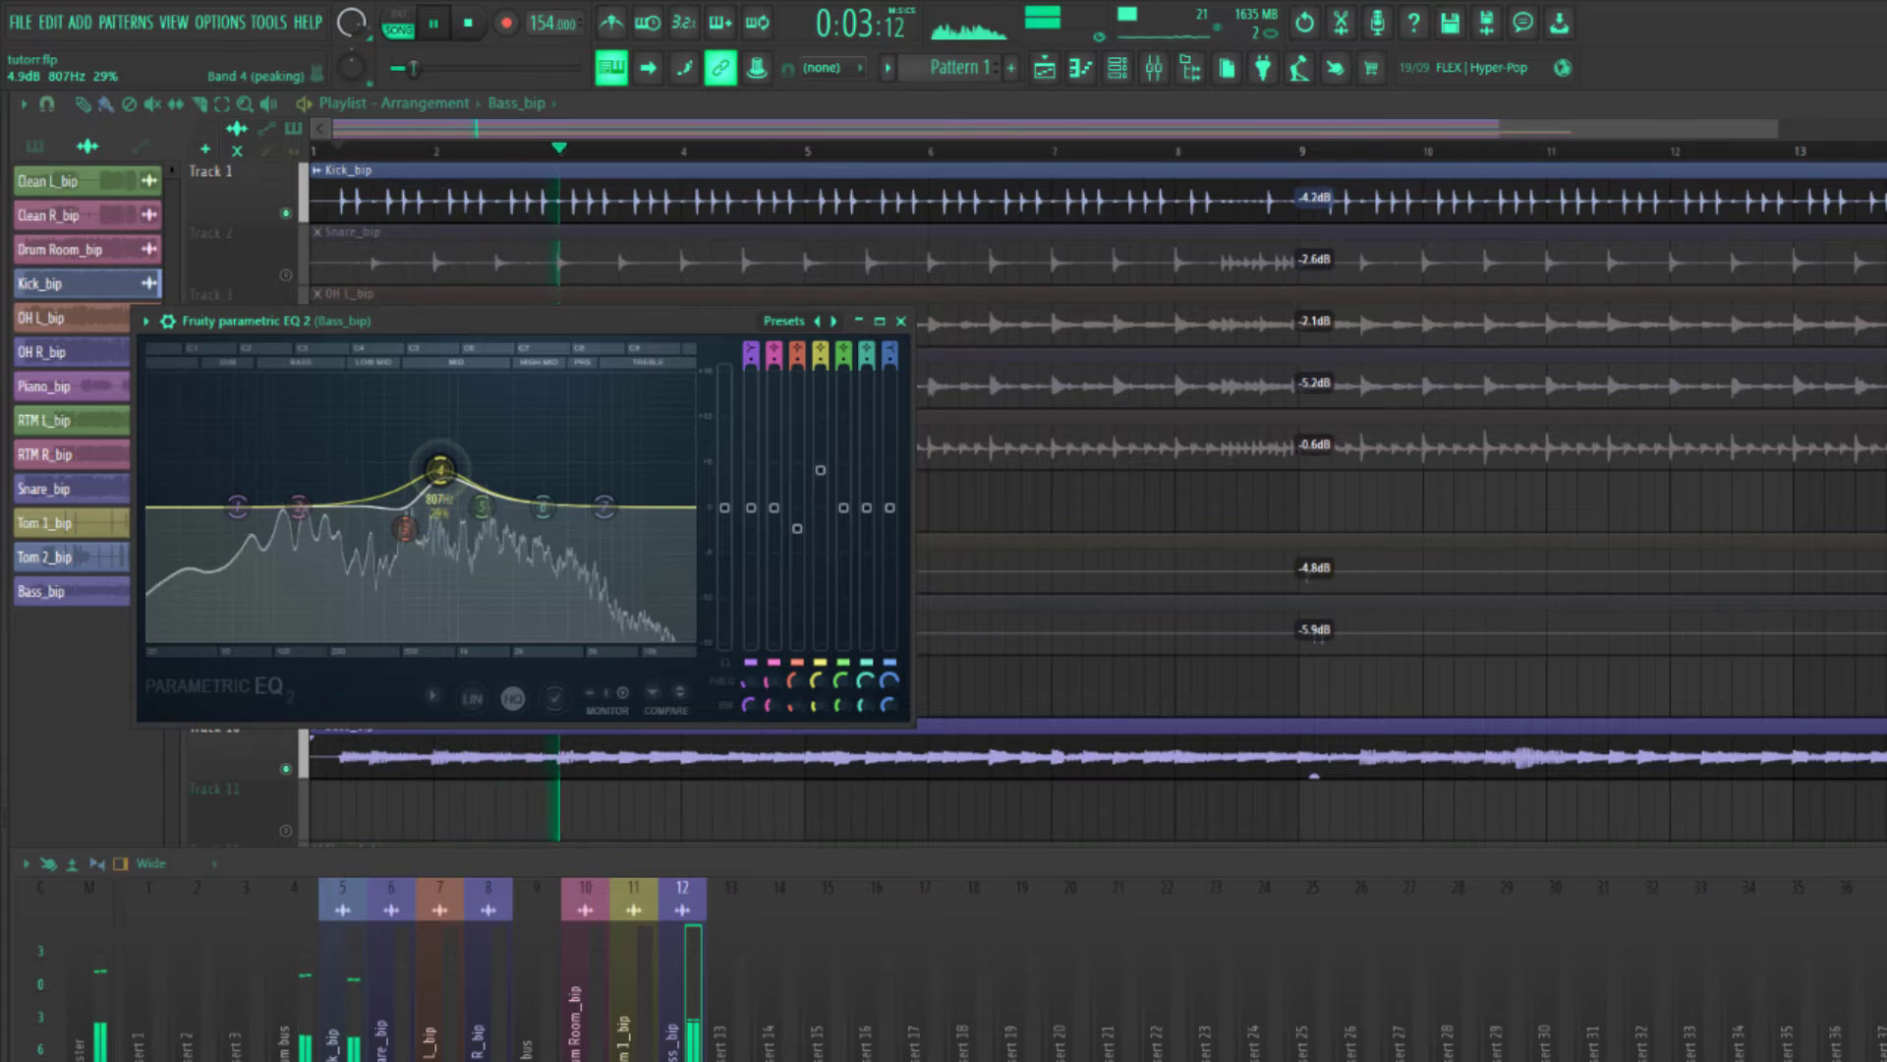
# Deepen the band 3 cut slightly and set band 4 to a 5.4 dB boost at 793 Hz.
pyautogui.click(405, 529)
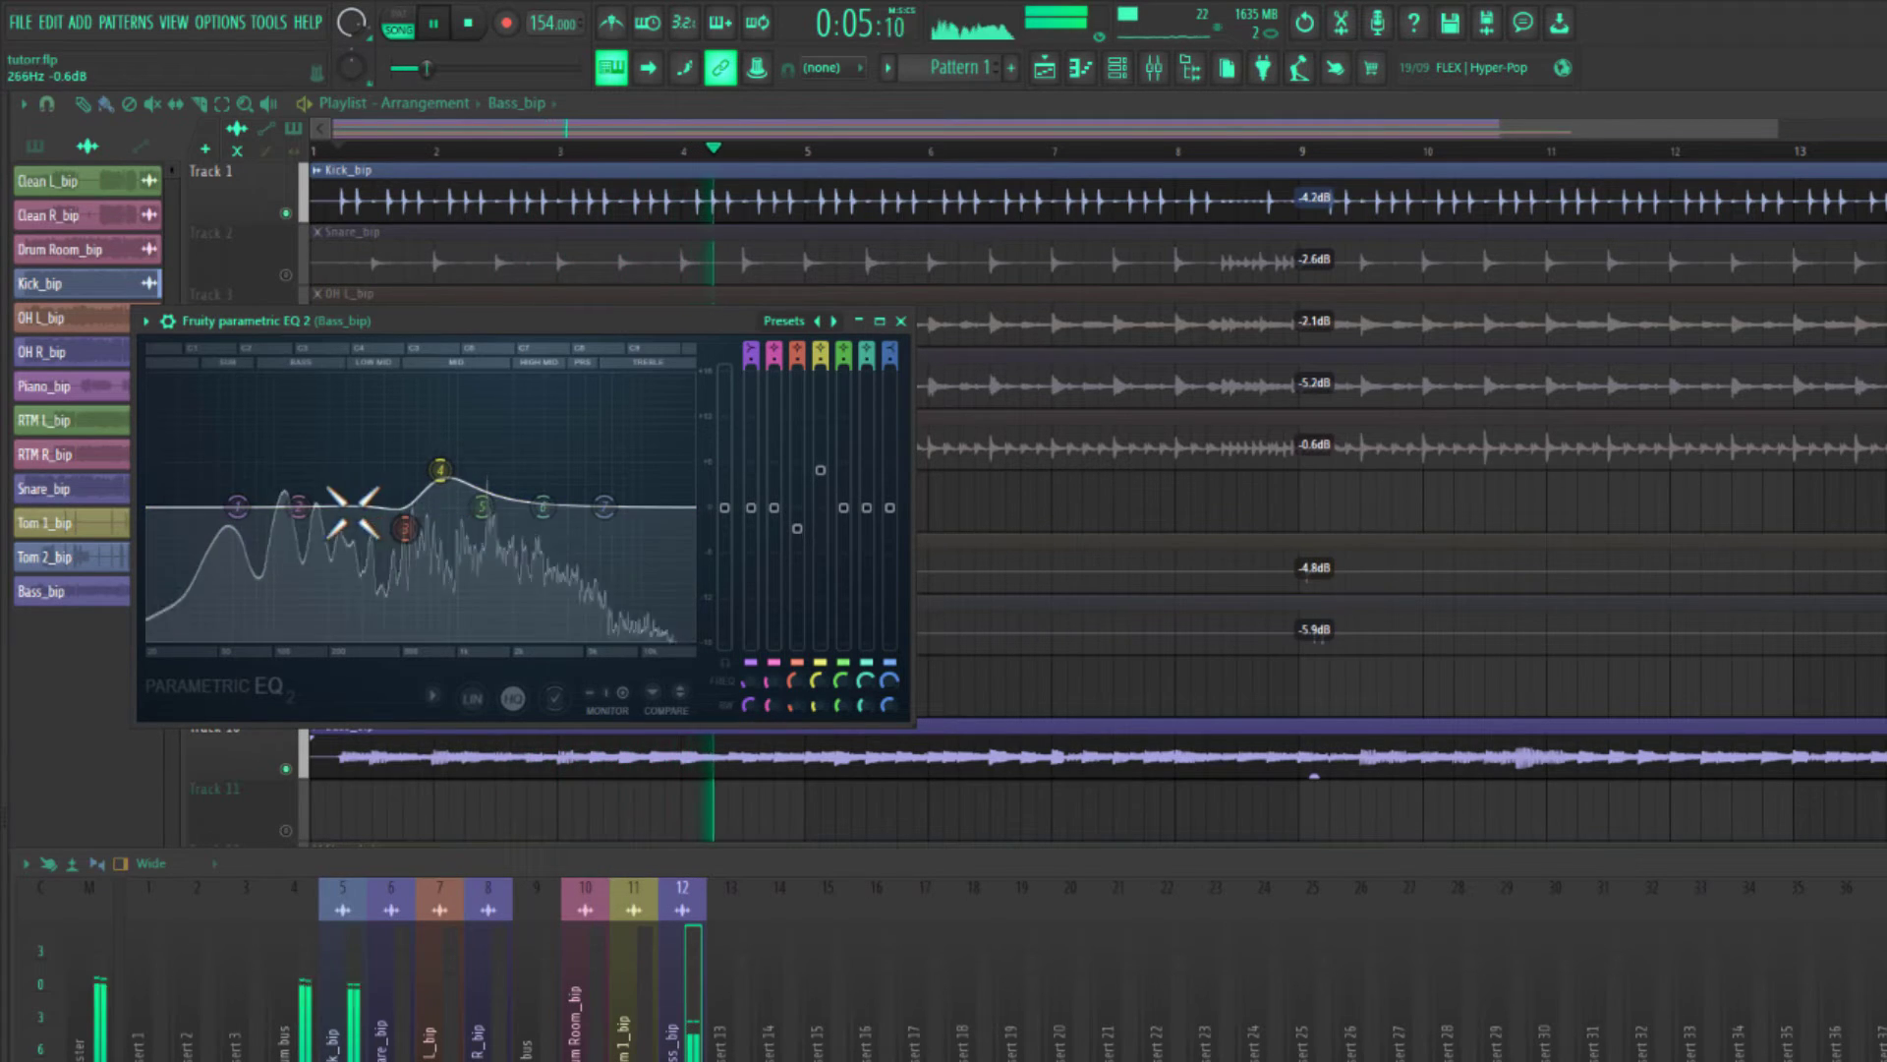
pyautogui.moveTo(418, 552); pyautogui.dragTo(433, 556)
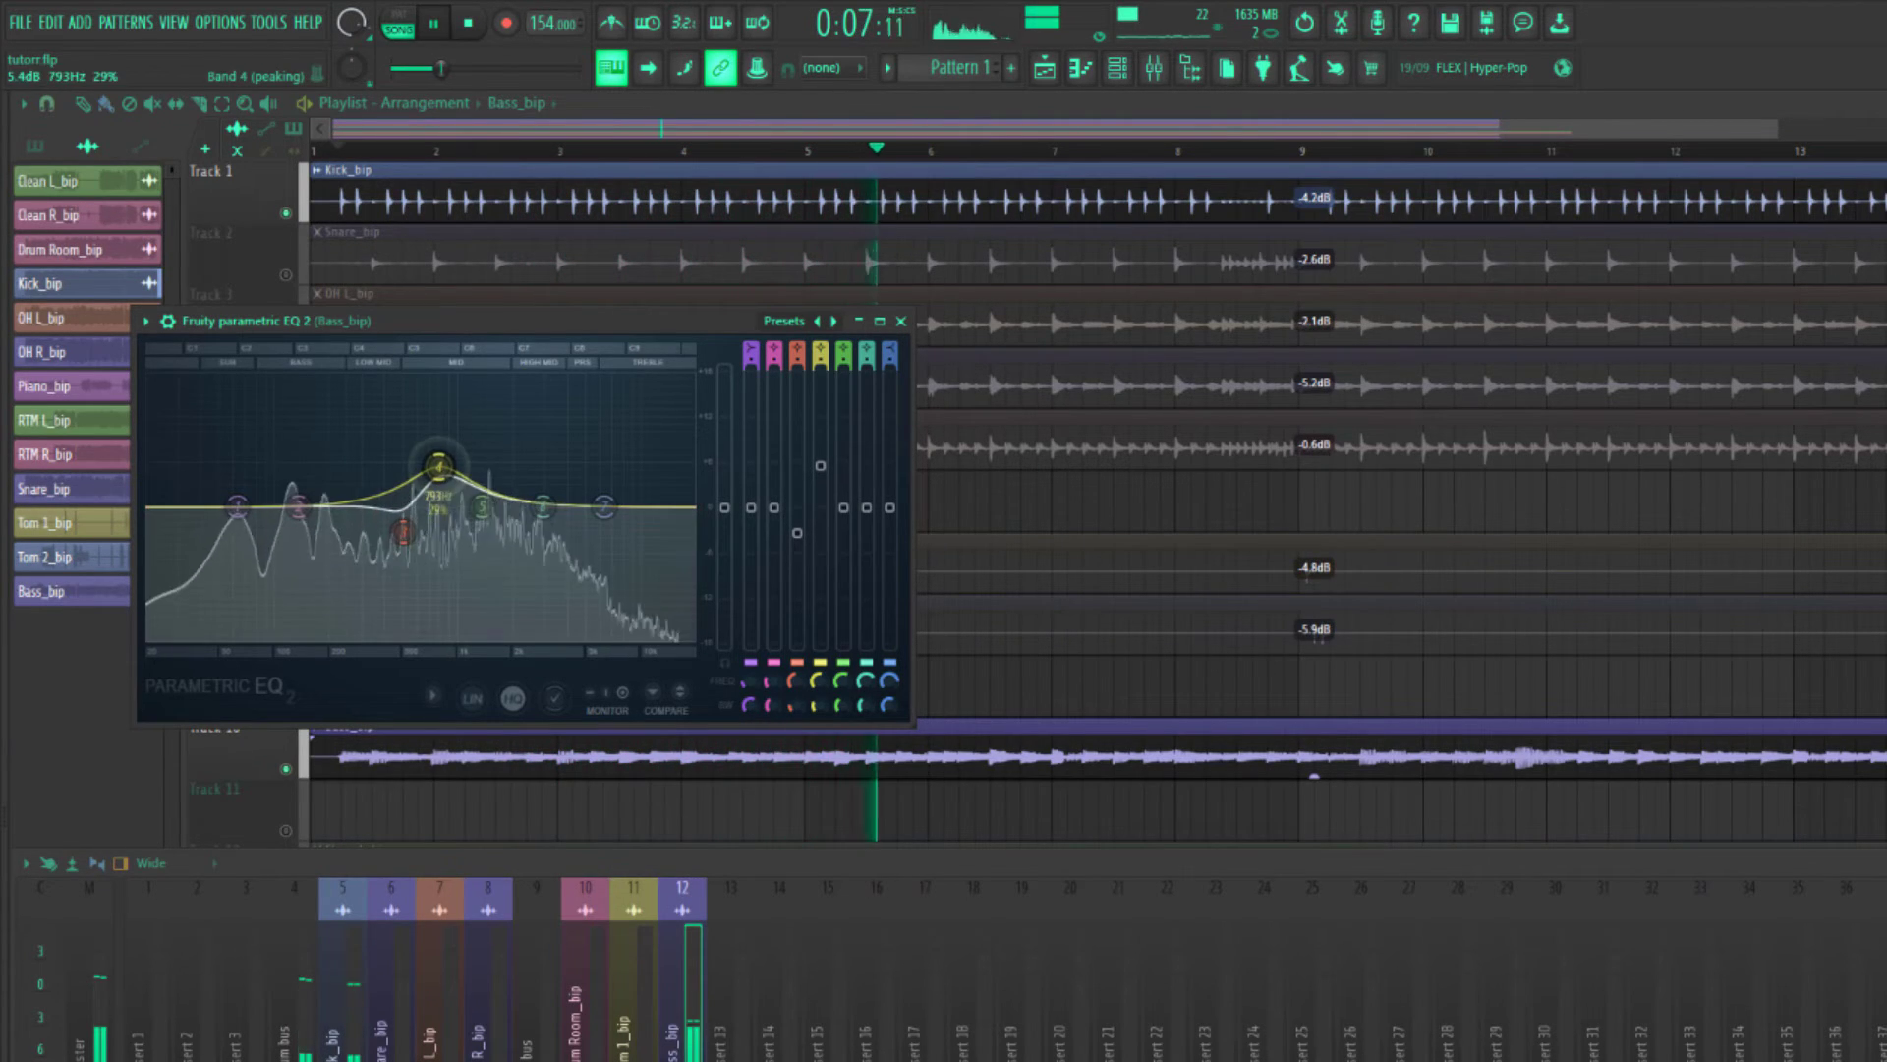
pyautogui.press('space')
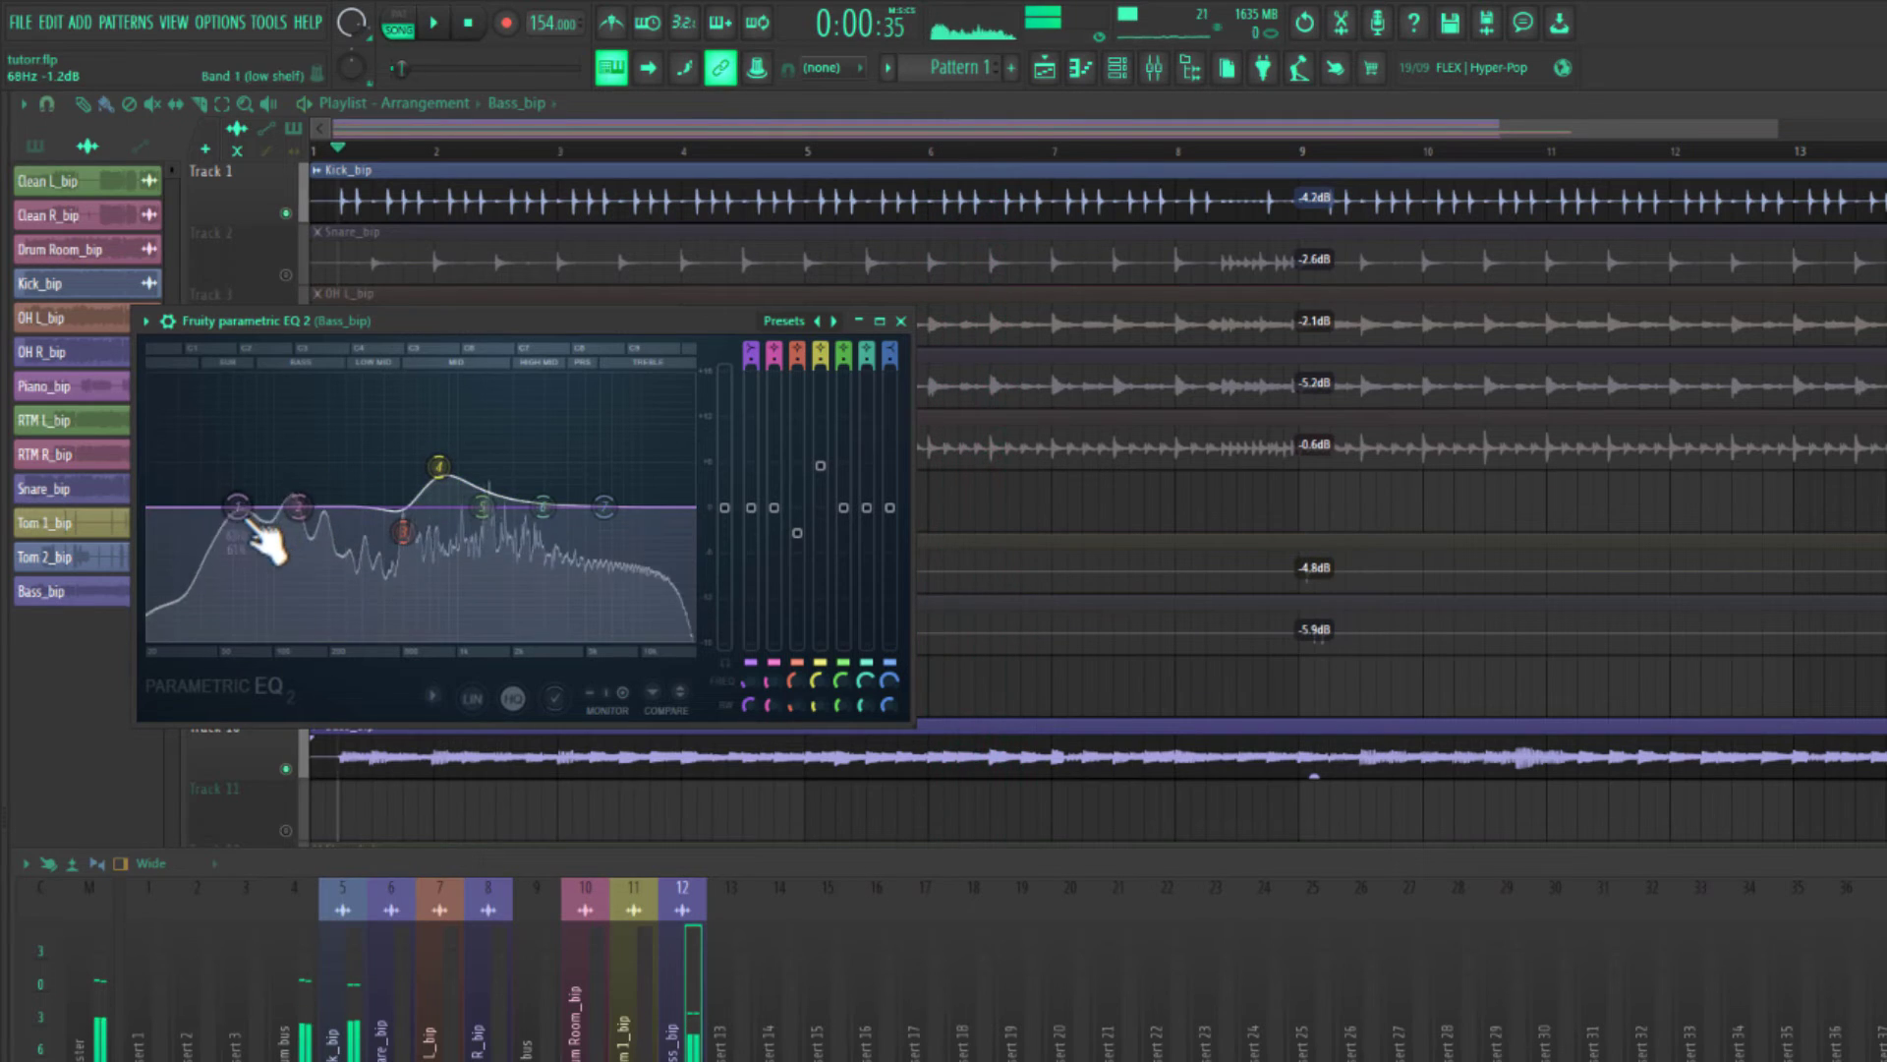
# Shift the bass EQ's low-shelf band 1 slightly lower in frequency and play it with the kick.
pyautogui.moveTo(248, 518); pyautogui.dragTo(228, 513)
pyautogui.press('space')
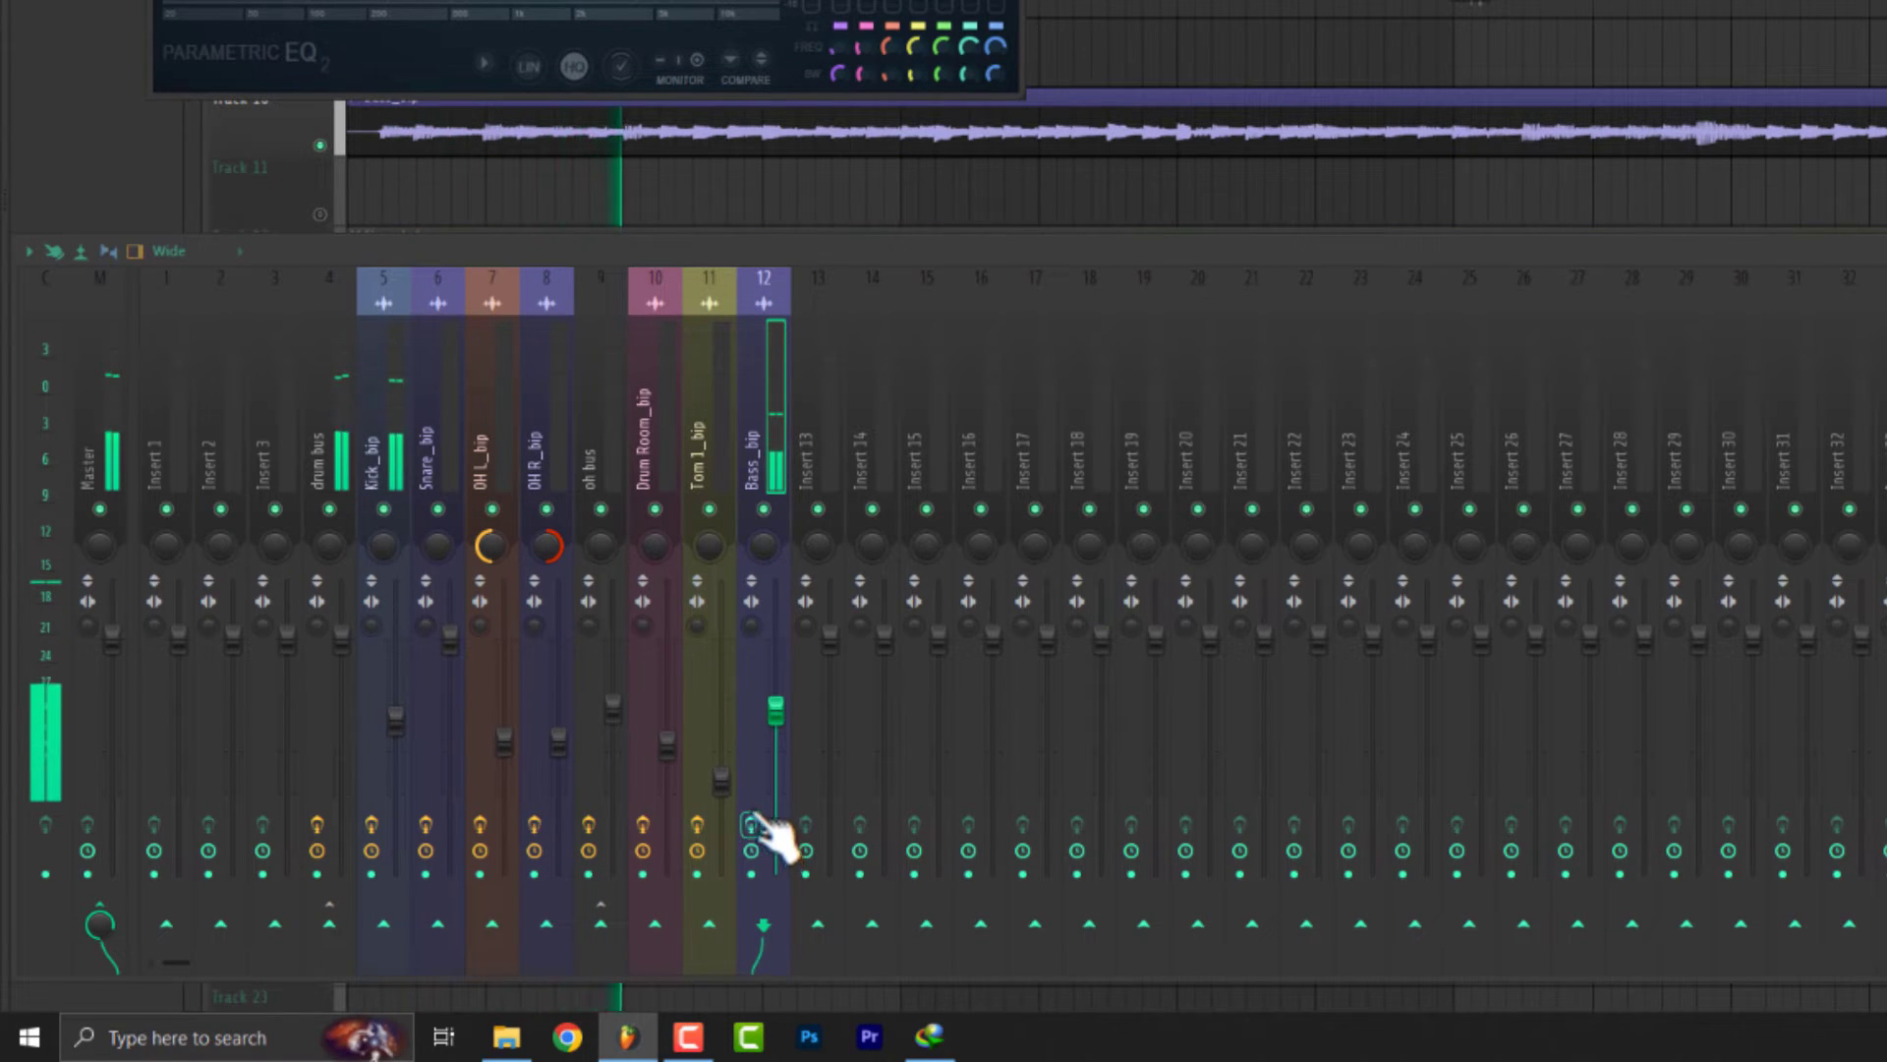
# Switch the bass channel's effects back on to compare the processed bass with the dry sound.
pyautogui.click(751, 824)
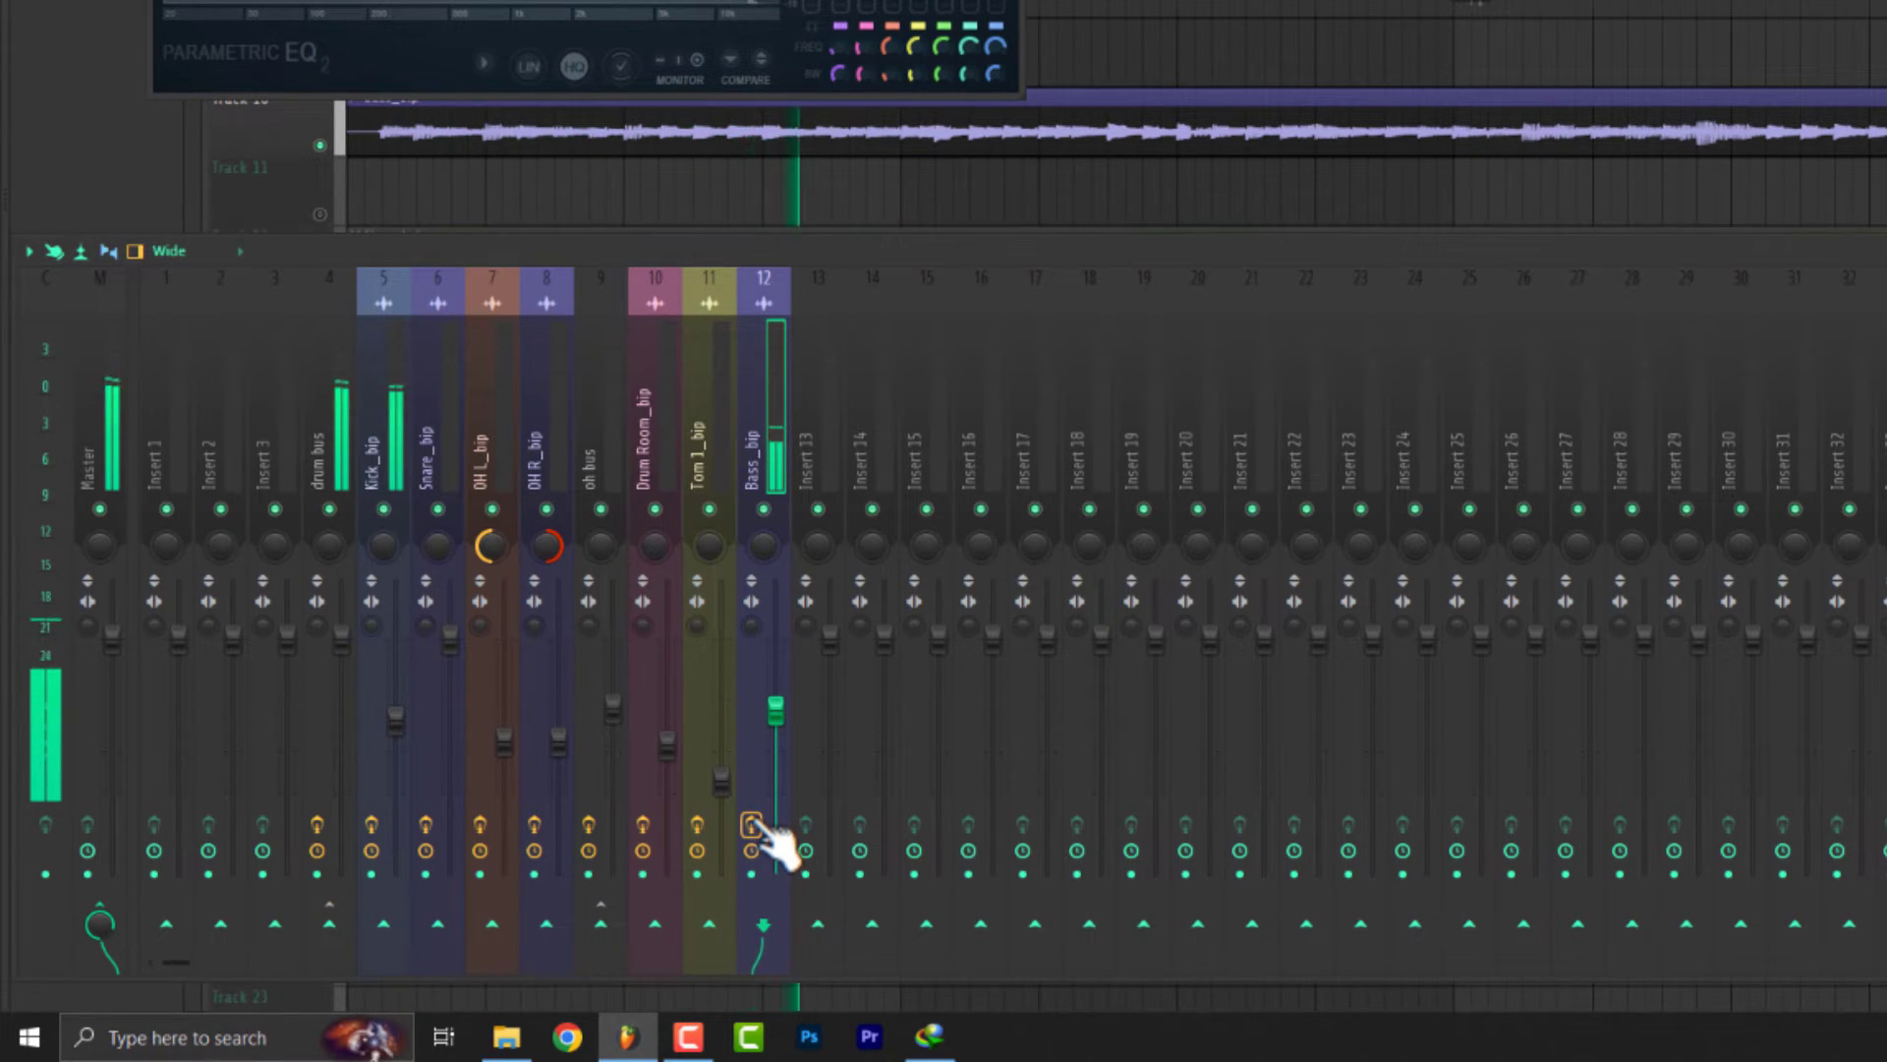
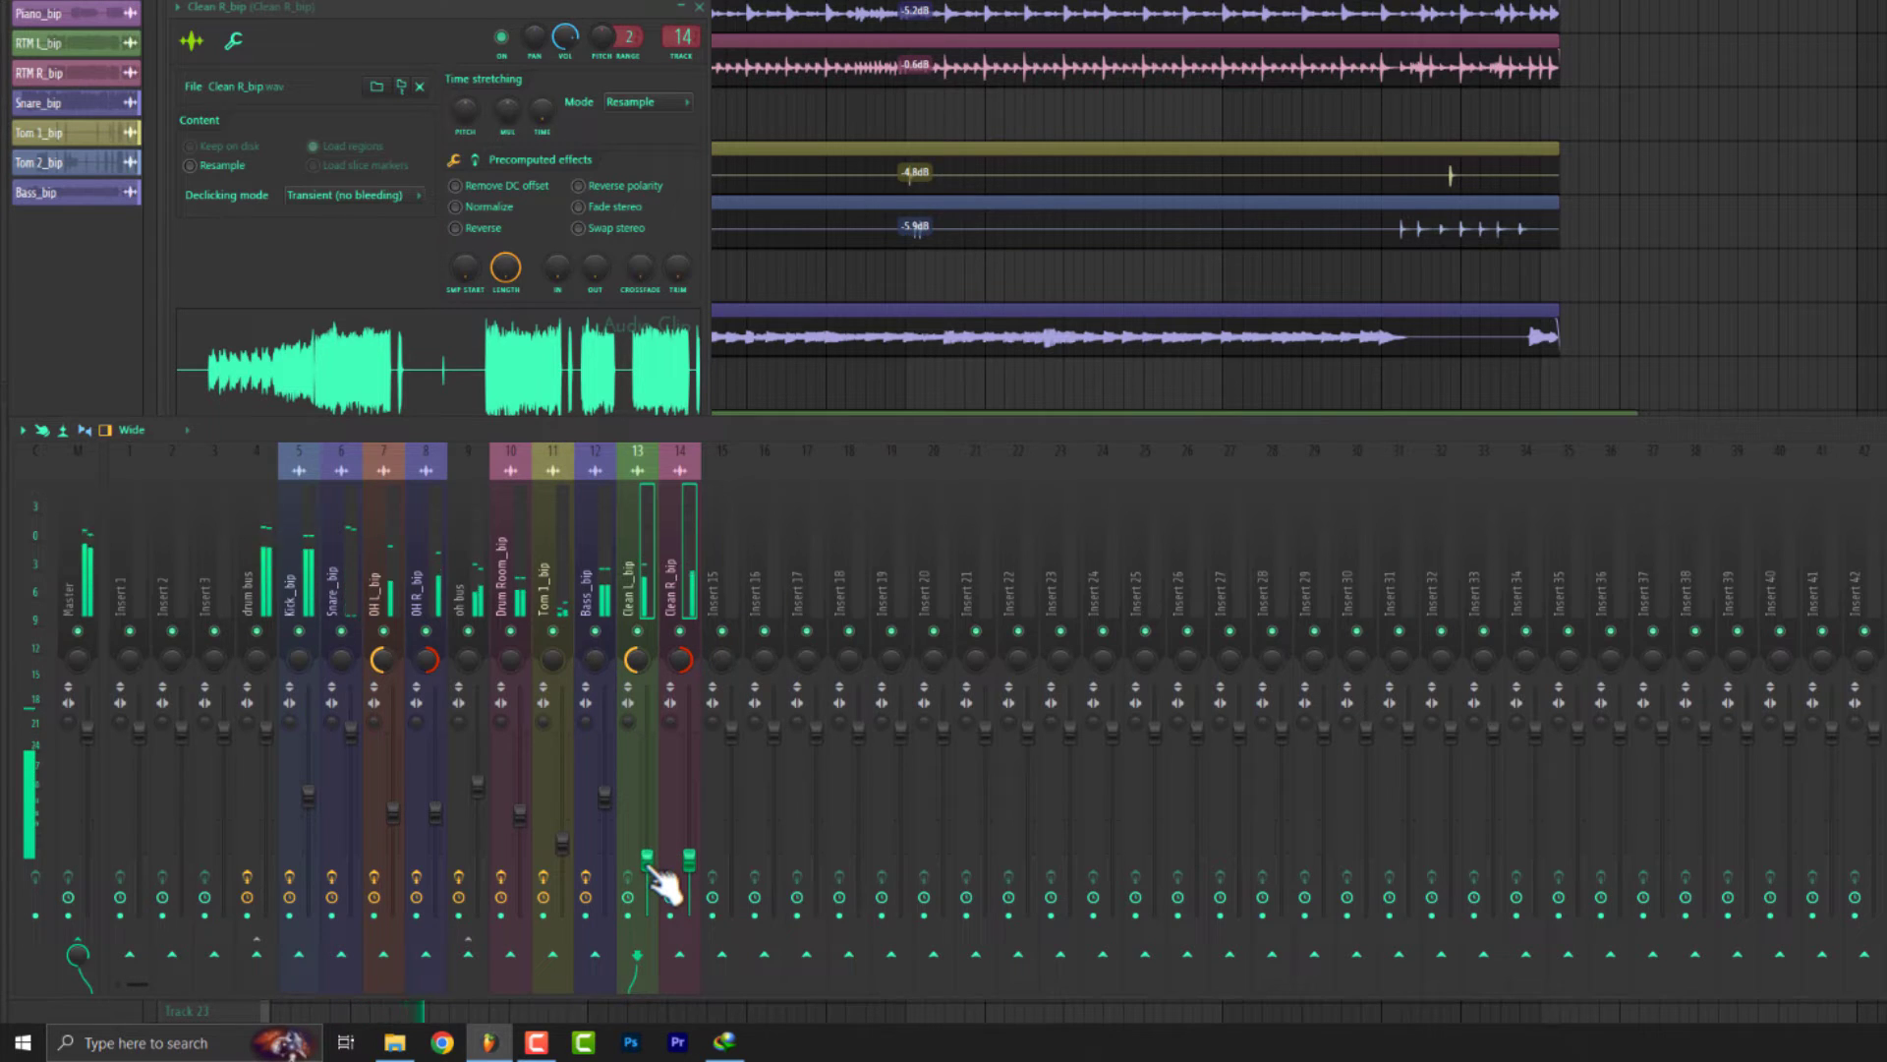
# Insert Magma BB Tubes Stereo on the Clean L channel, set Beast to 33 and play the track.
pyautogui.press('space')
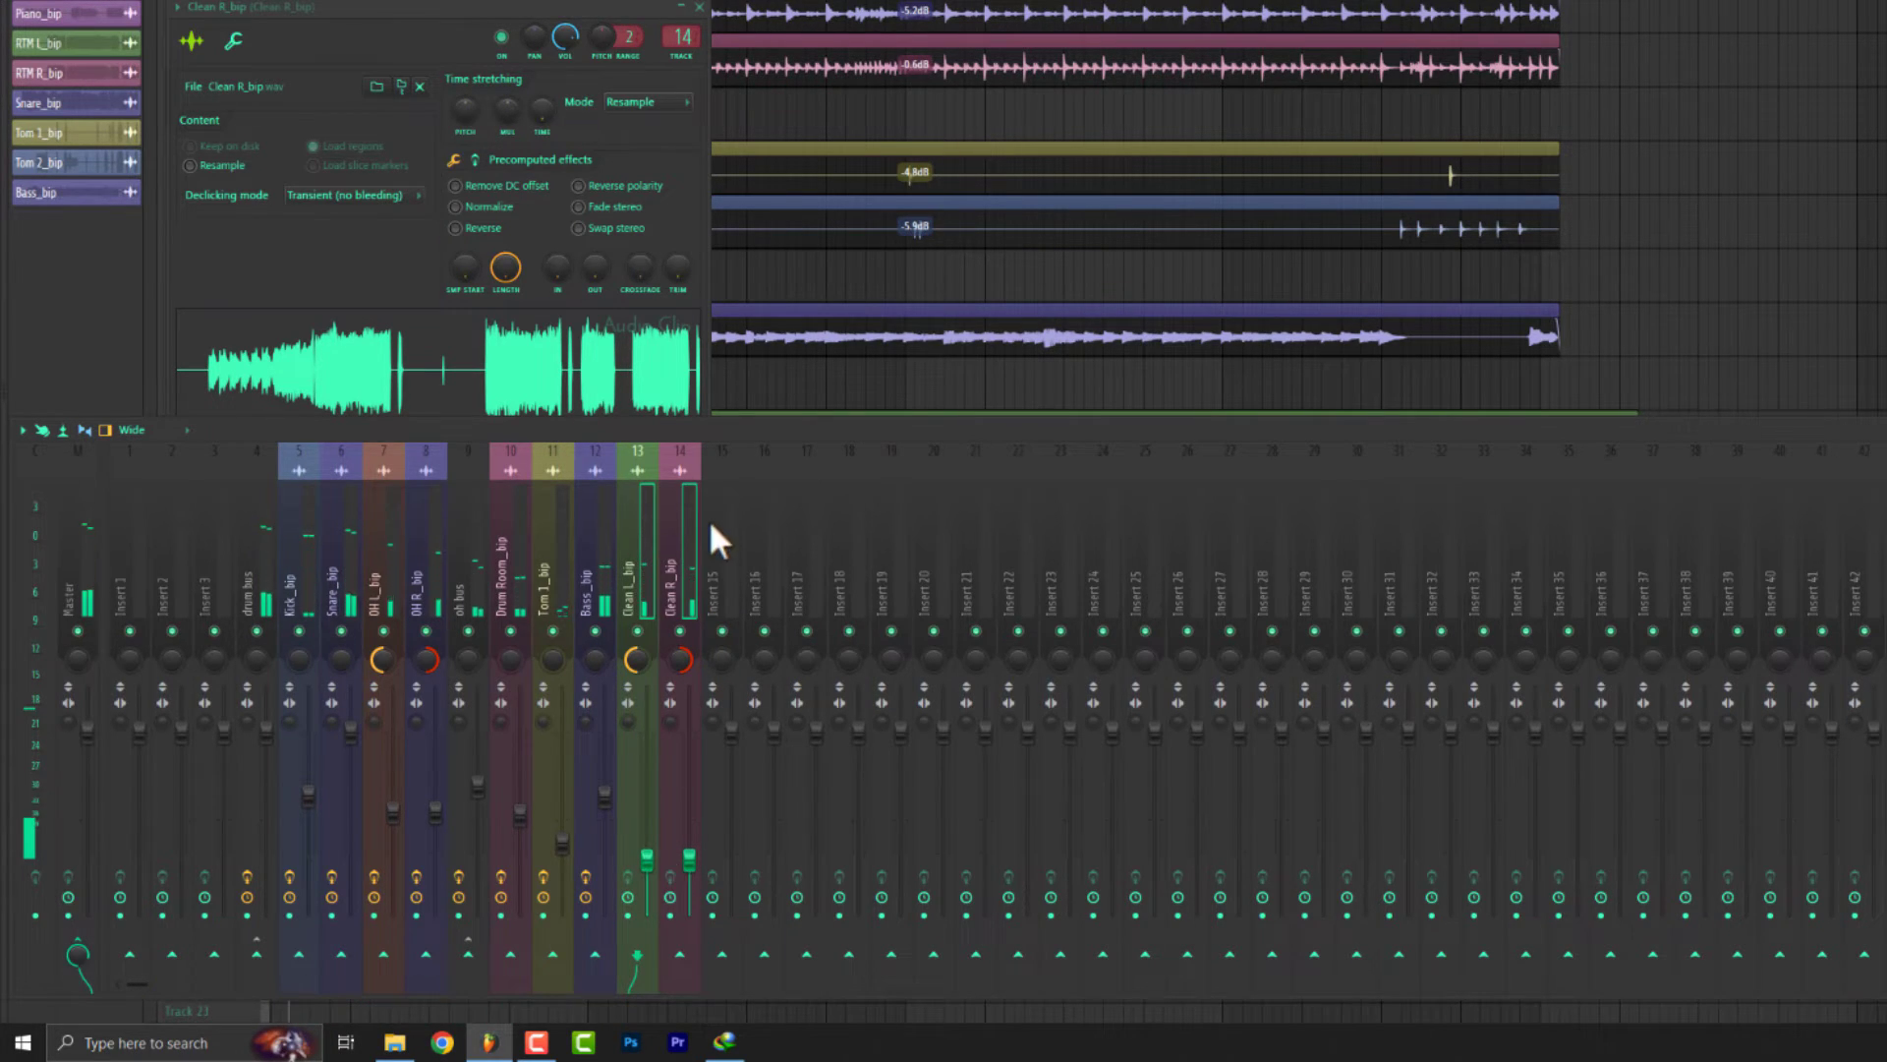
pyautogui.click(631, 554)
pyautogui.click(1730, 640)
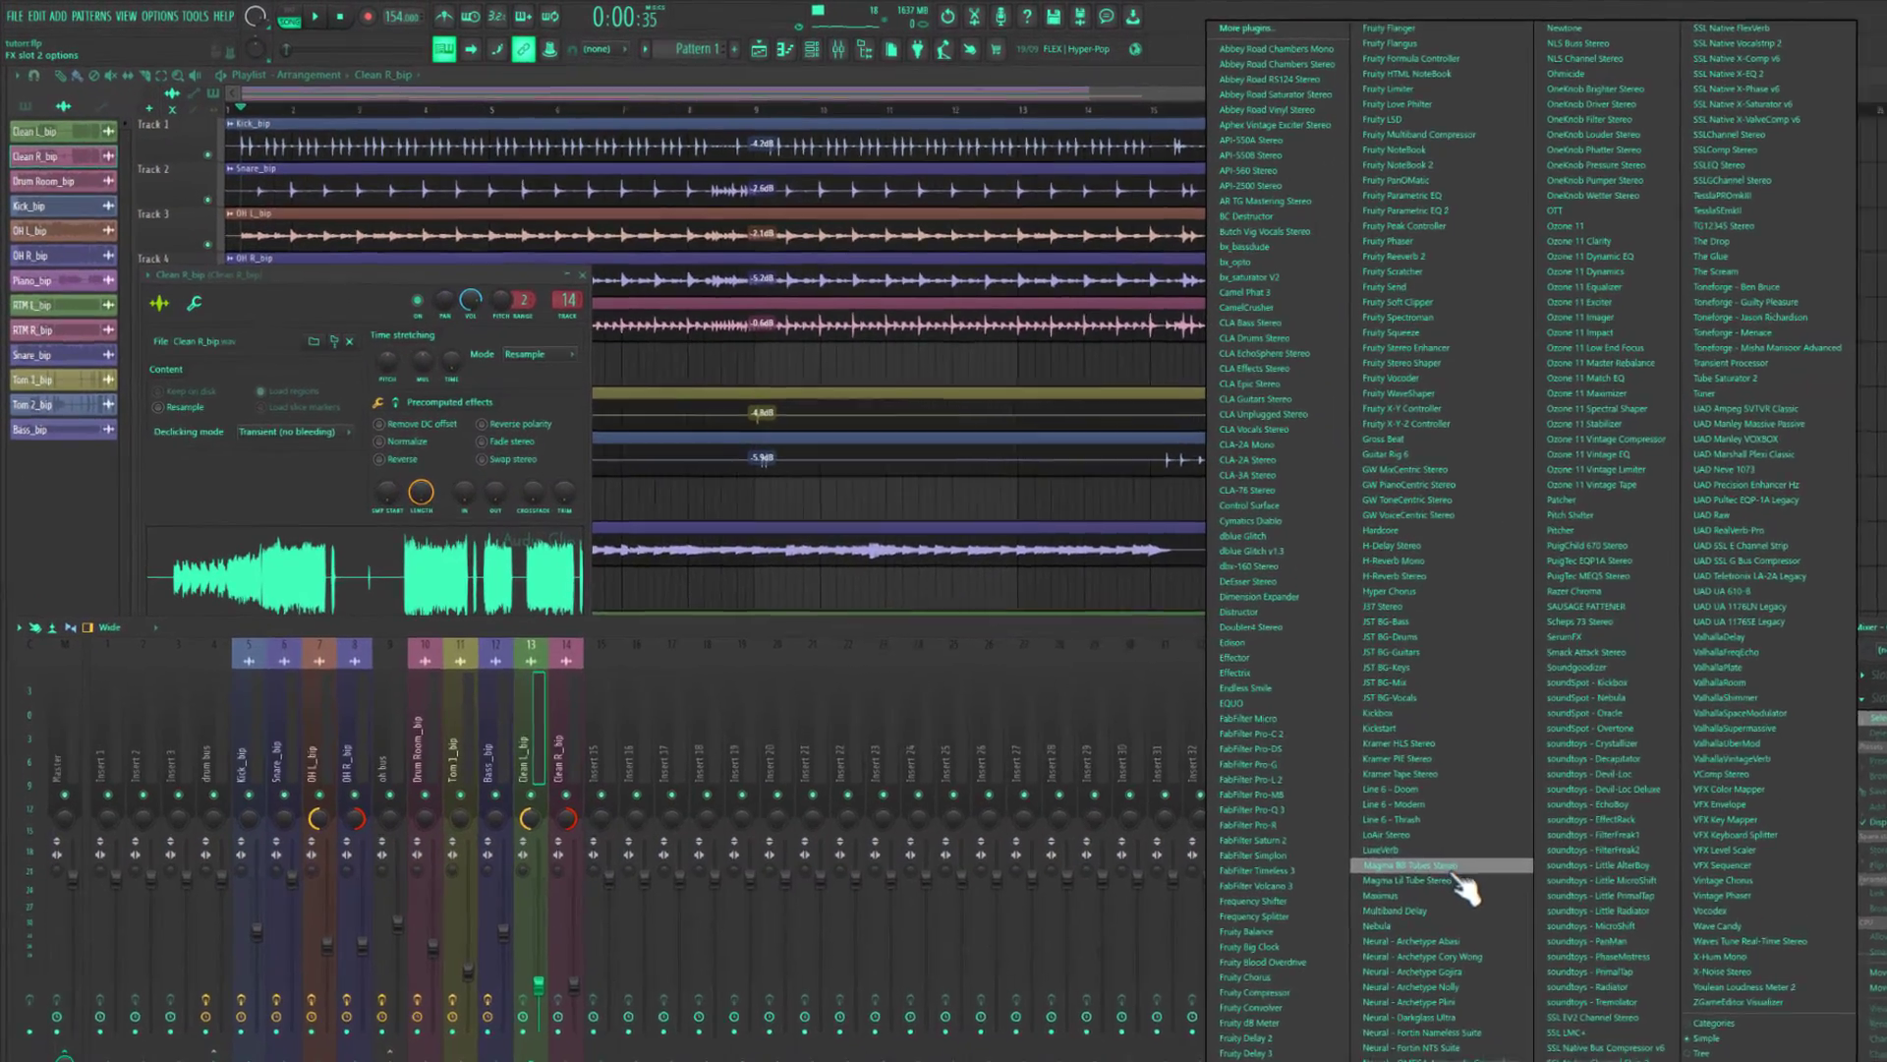
pyautogui.click(1277, 796)
pyautogui.moveTo(862, 553); pyautogui.dragTo(862, 538)
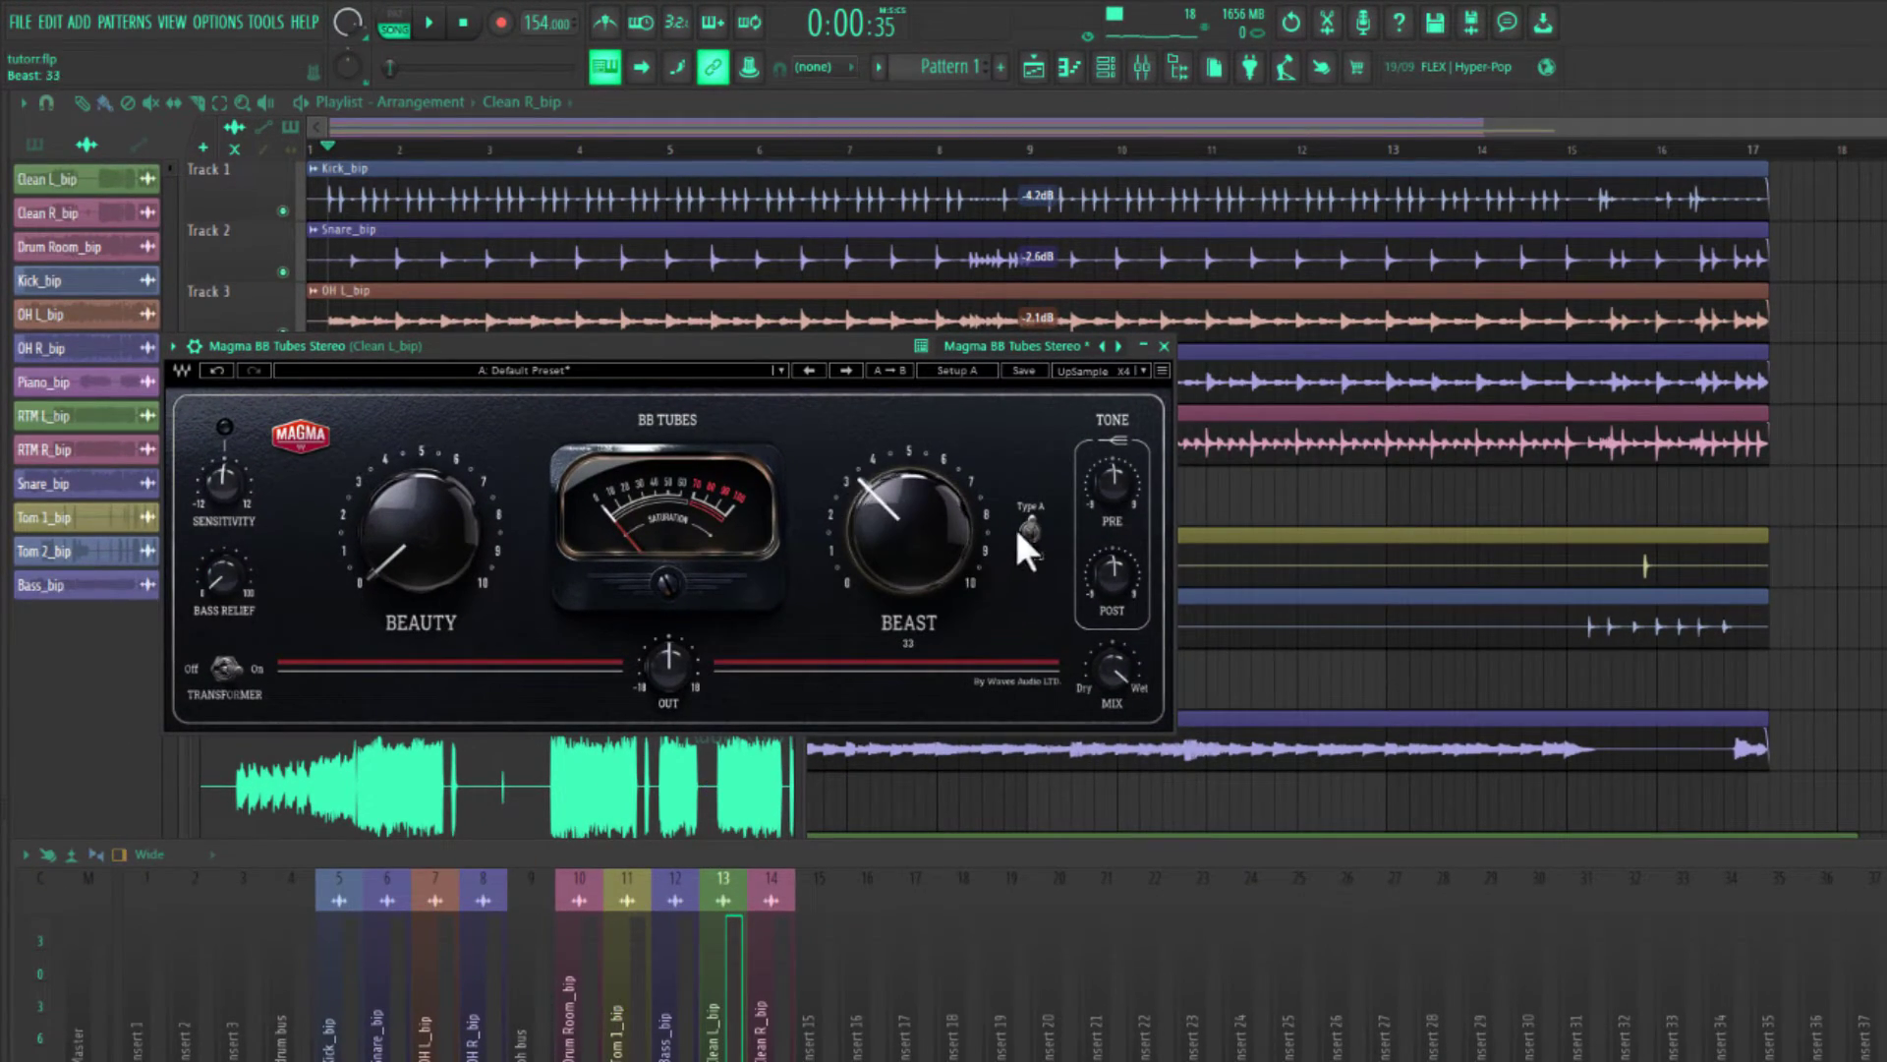
pyautogui.press('space')
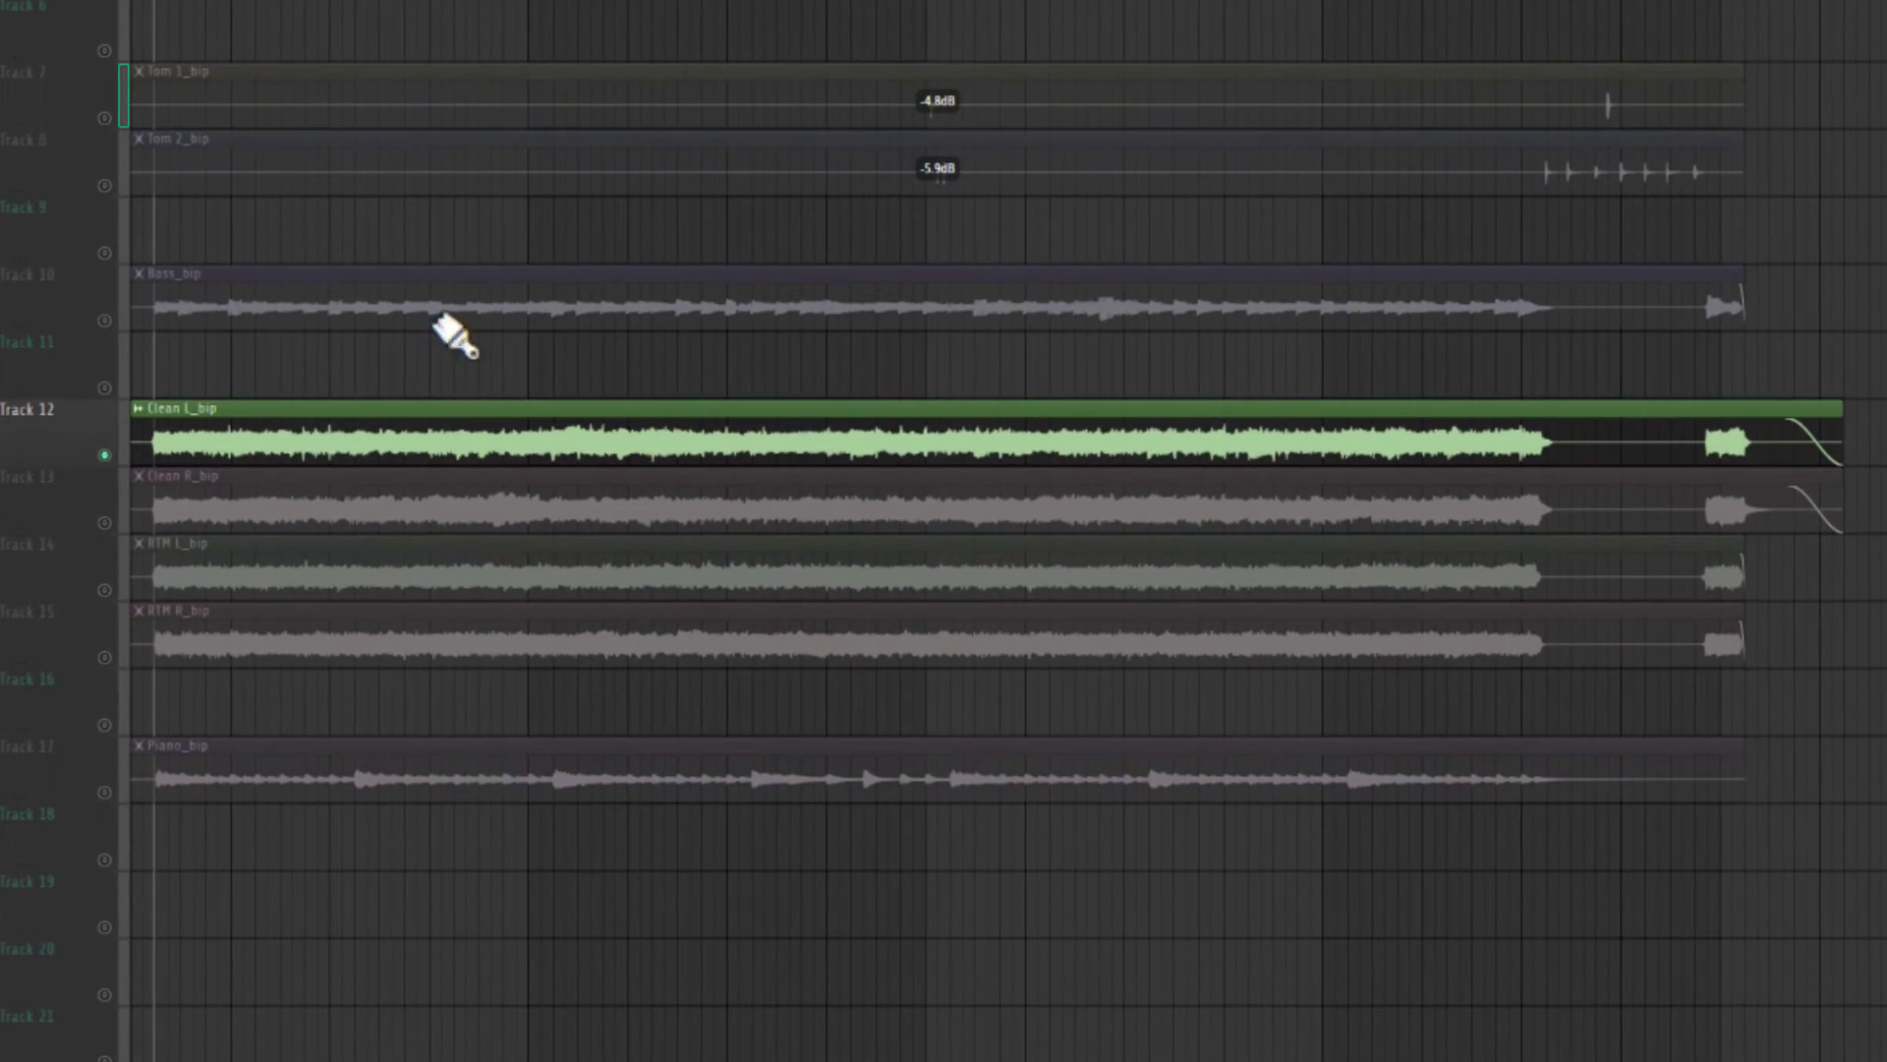
# Select the Clean L and Clean R clips in the playlist and insert Magma BB Tubes Stereo on the Clean R channel.
pyautogui.keyDown('shift'); pyautogui.click(611, 497); pyautogui.keyUp('shift')
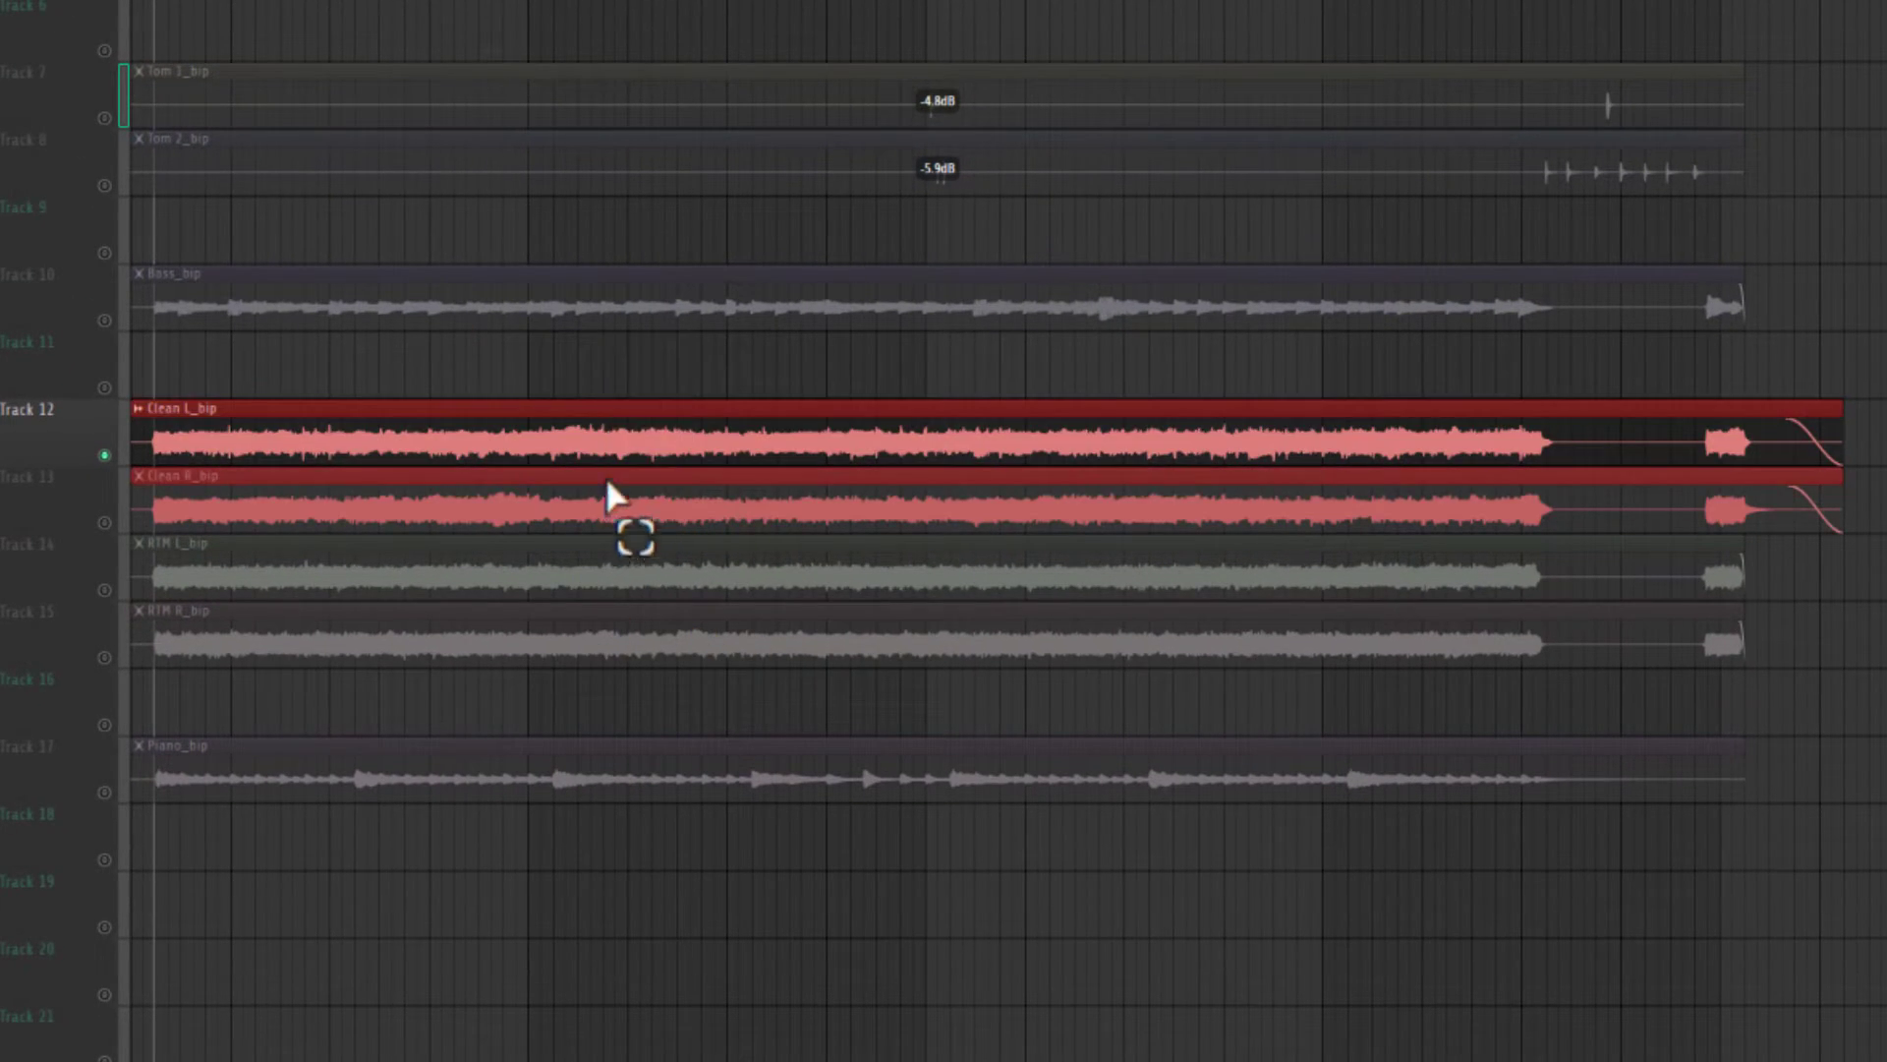
pyautogui.moveTo(991, 460); pyautogui.dragTo(989, 474)
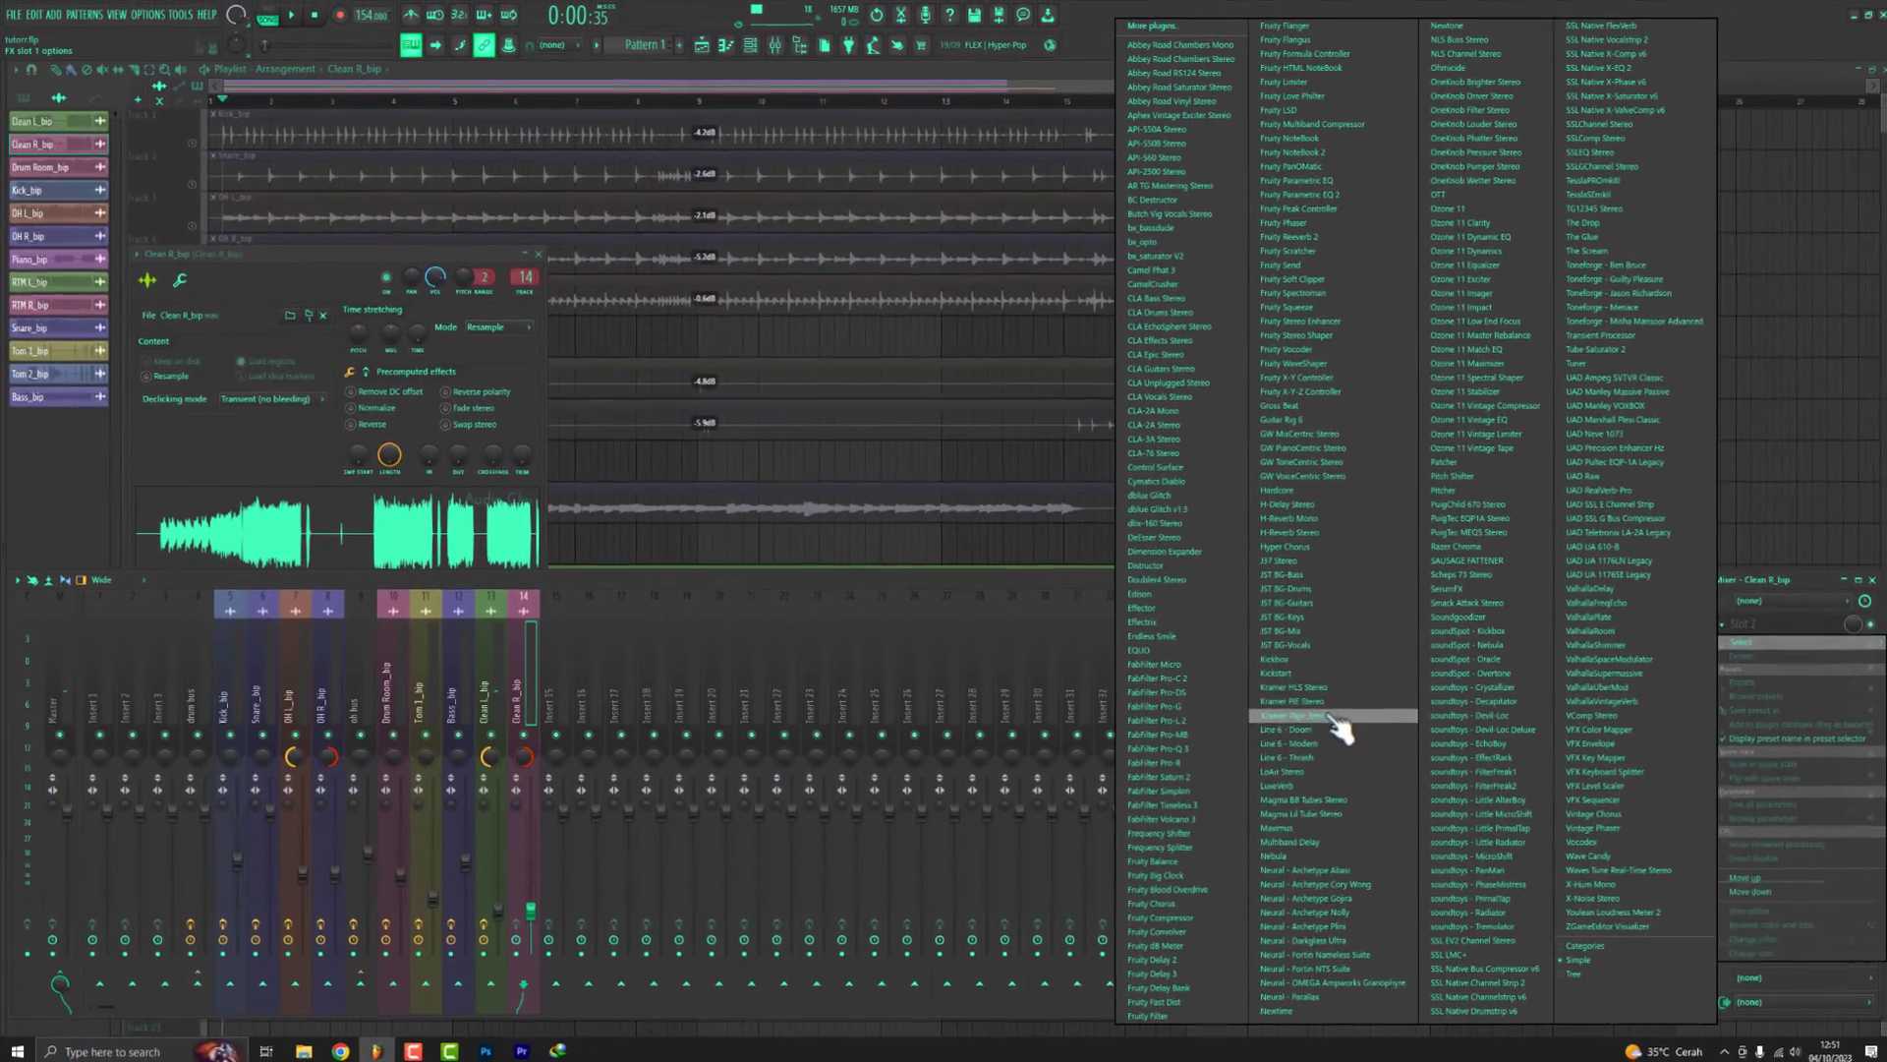
pyautogui.click(1299, 799)
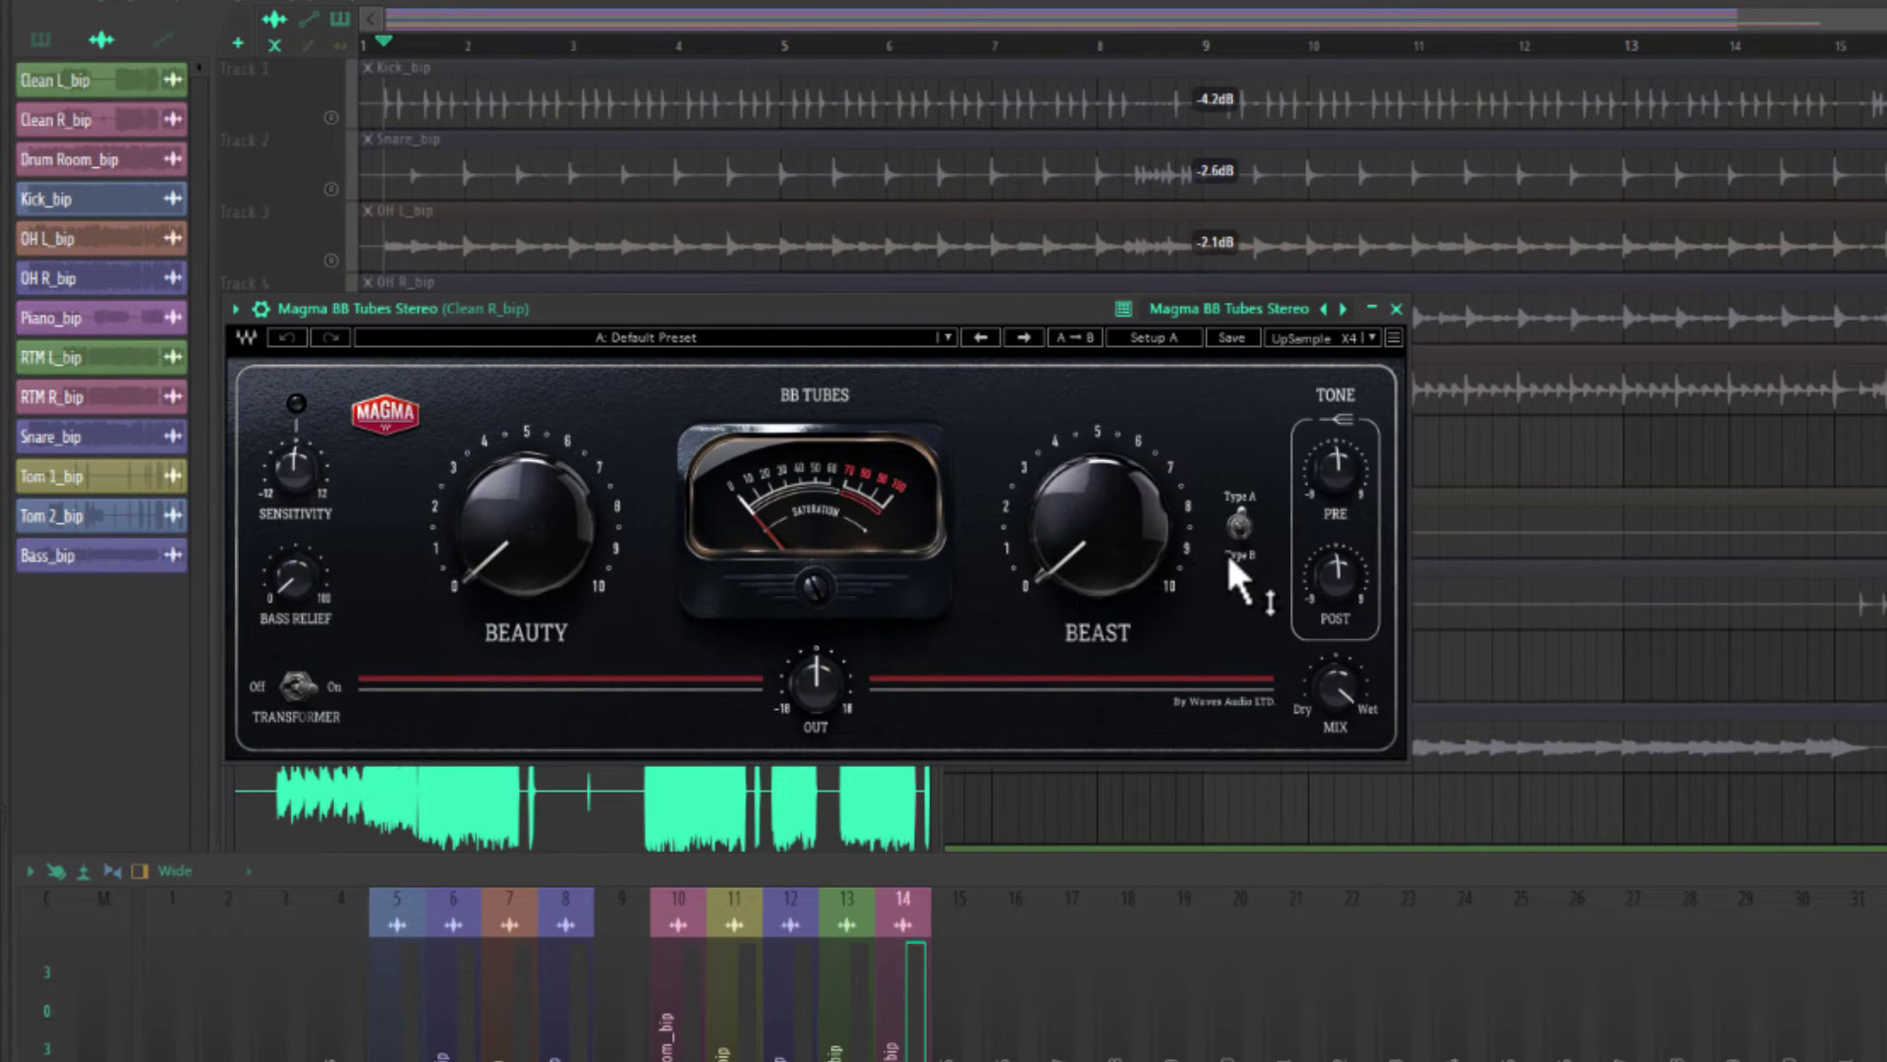
# Set Beast to 15 on the Clean R Magma BB Tubes and raise Beauty slightly to about 4 while auditioning.
pyautogui.press('space')
pyautogui.moveTo(1088, 591); pyautogui.dragTo(1088, 583)
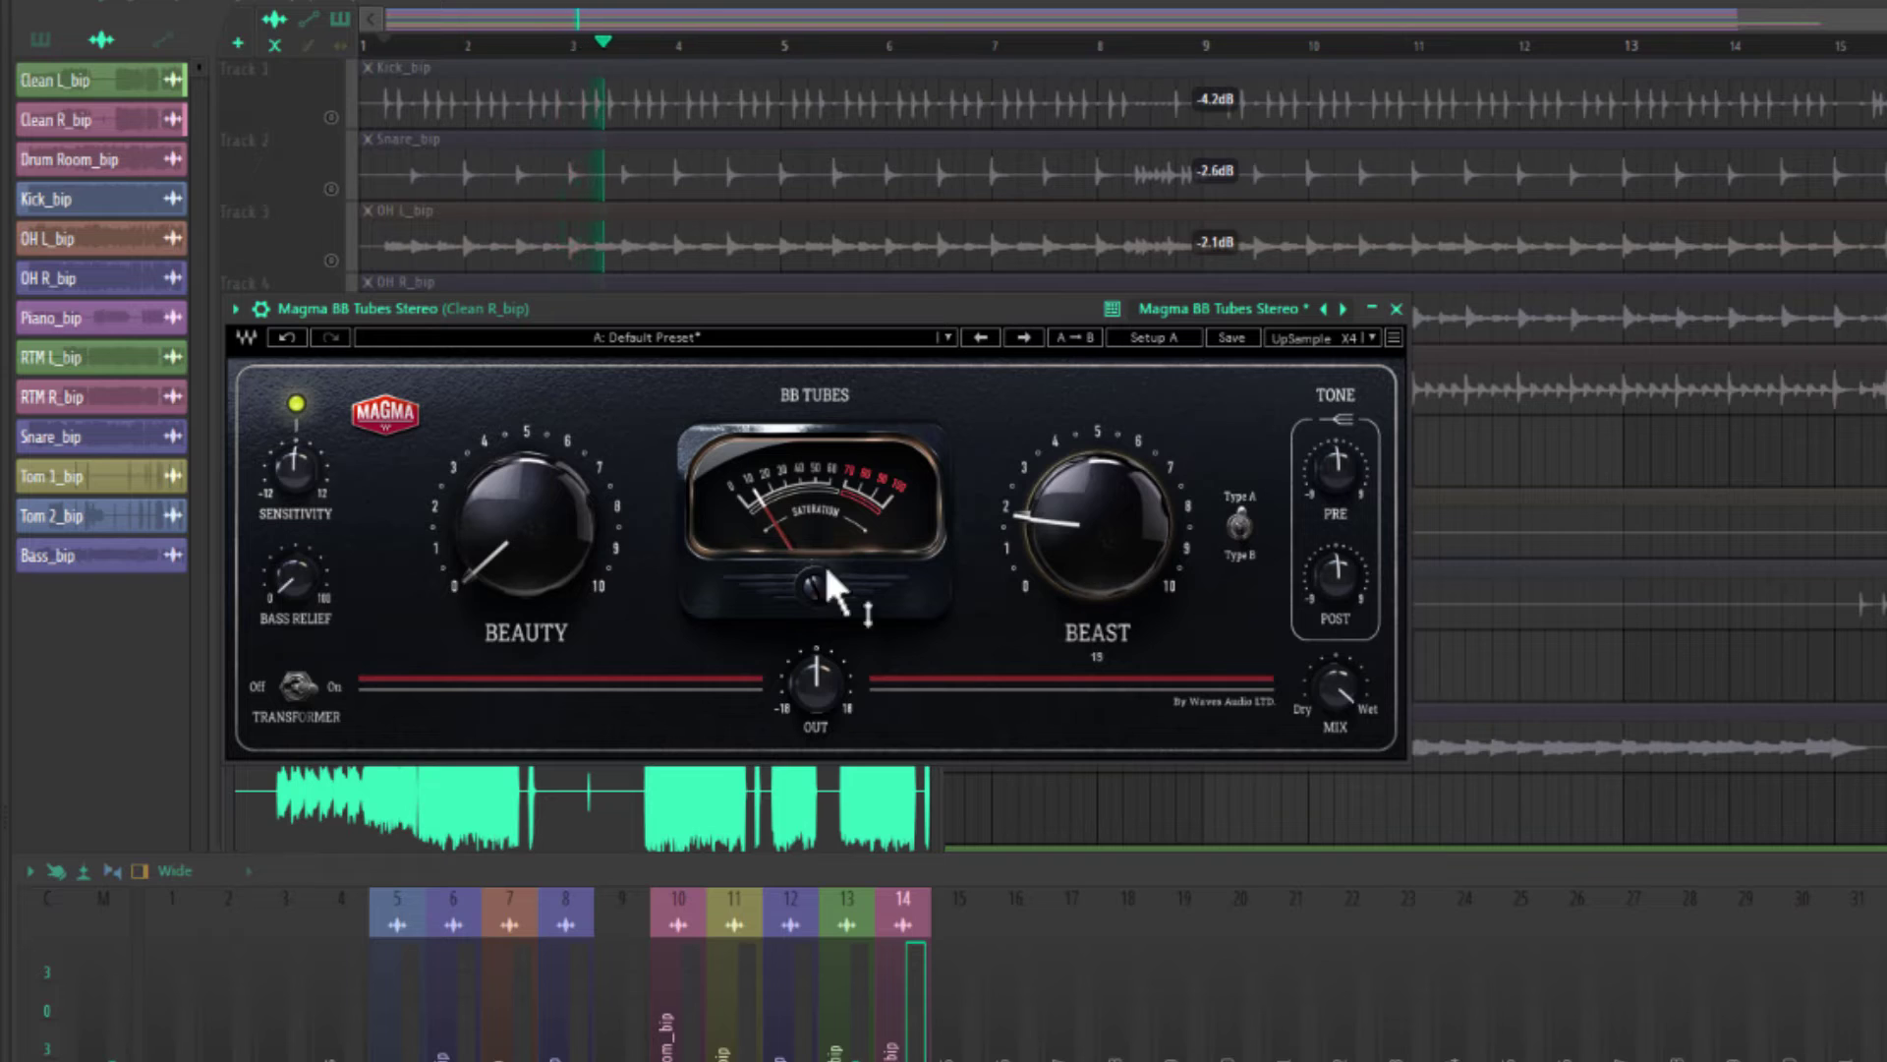
pyautogui.press('space')
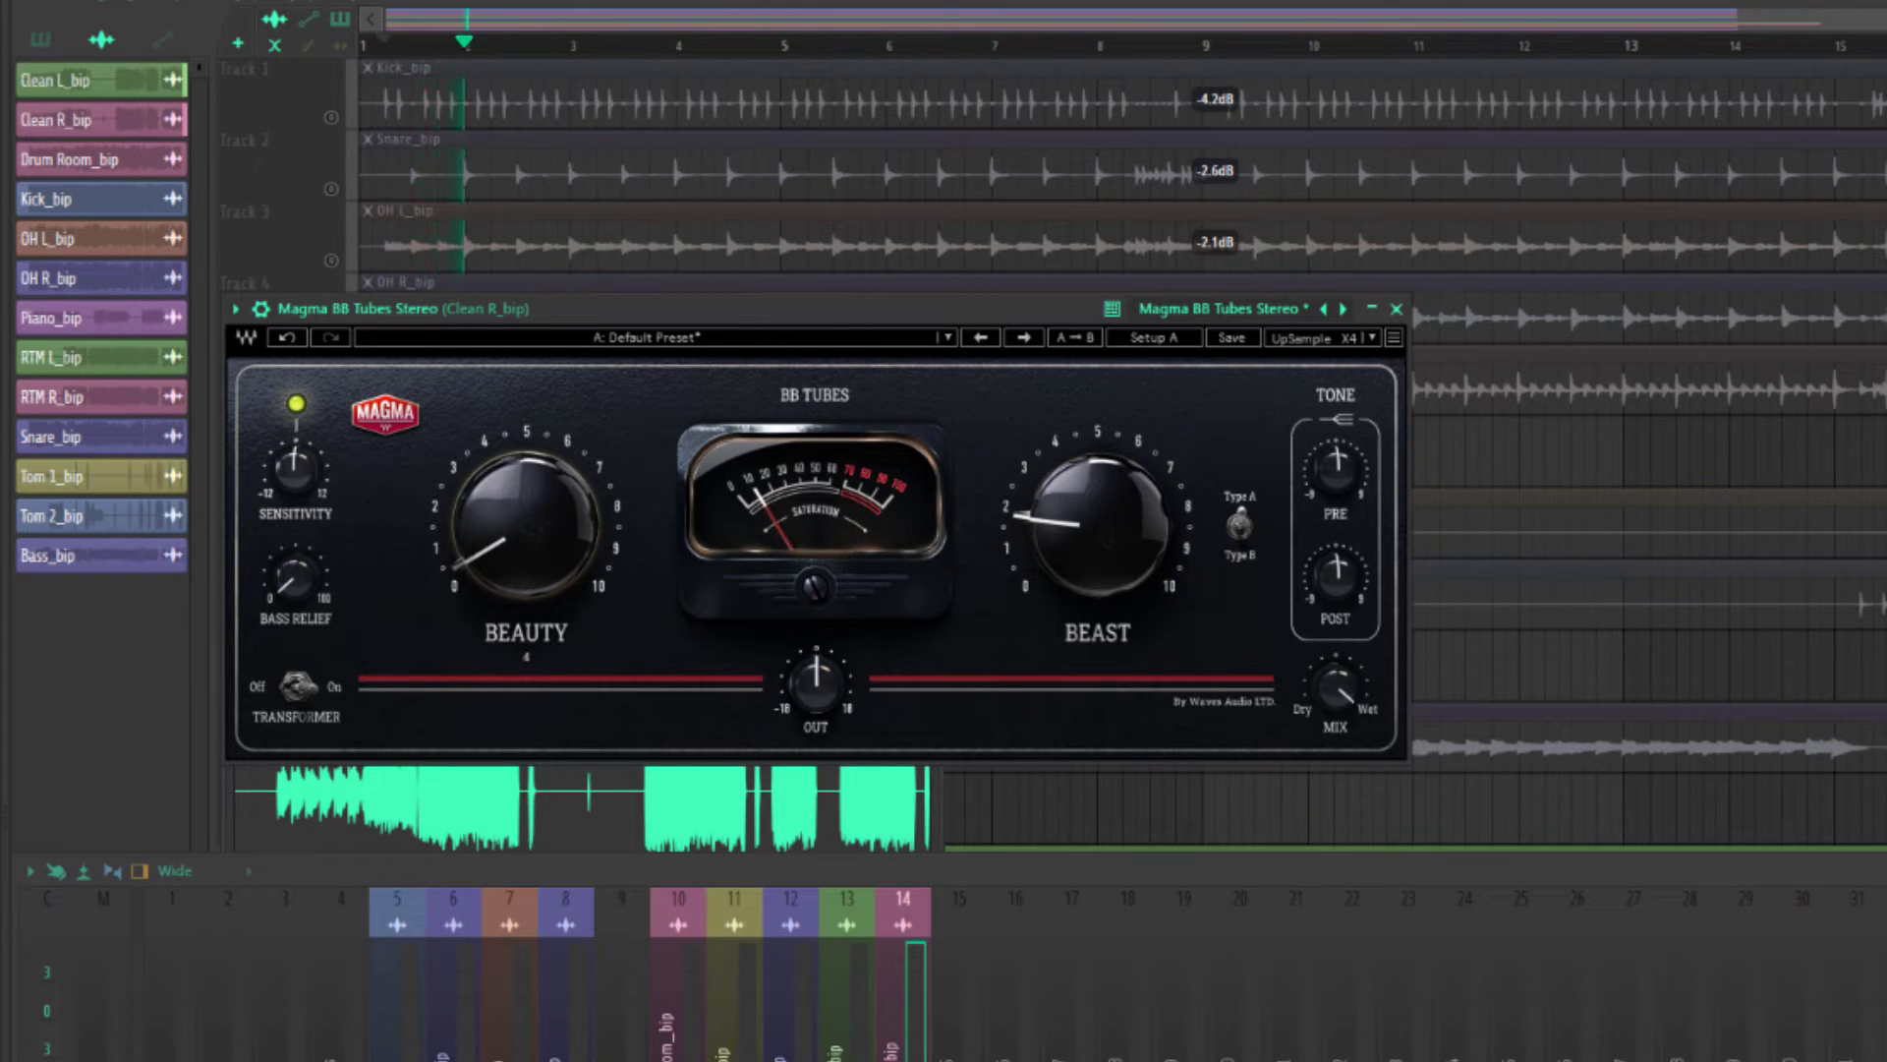
pyautogui.moveTo(528, 586); pyautogui.dragTo(528, 583)
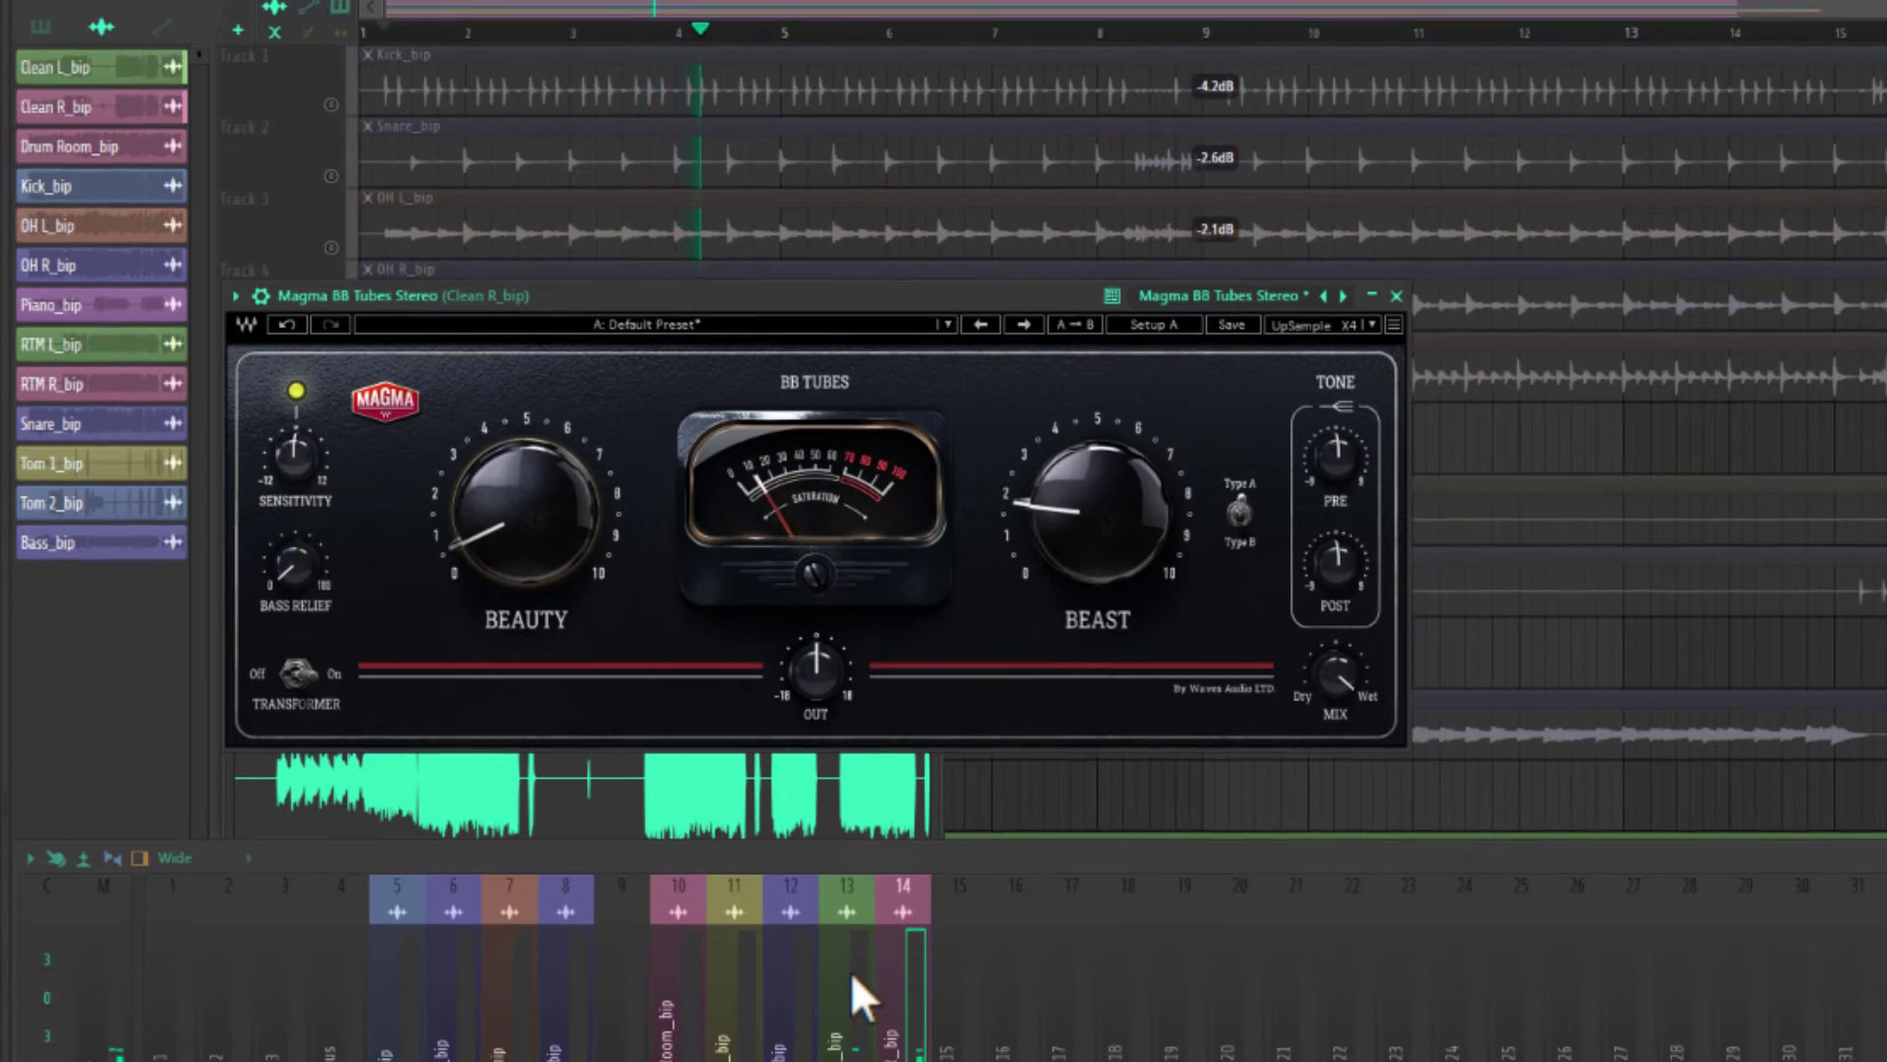
# Route the Clean L and Clean R channels only to Insert 15 and select Insert 15.
pyautogui.keyDown('ctrl'); pyautogui.keyDown('shift'); pyautogui.click(851, 972); pyautogui.keyUp('shift'); pyautogui.keyUp('ctrl')
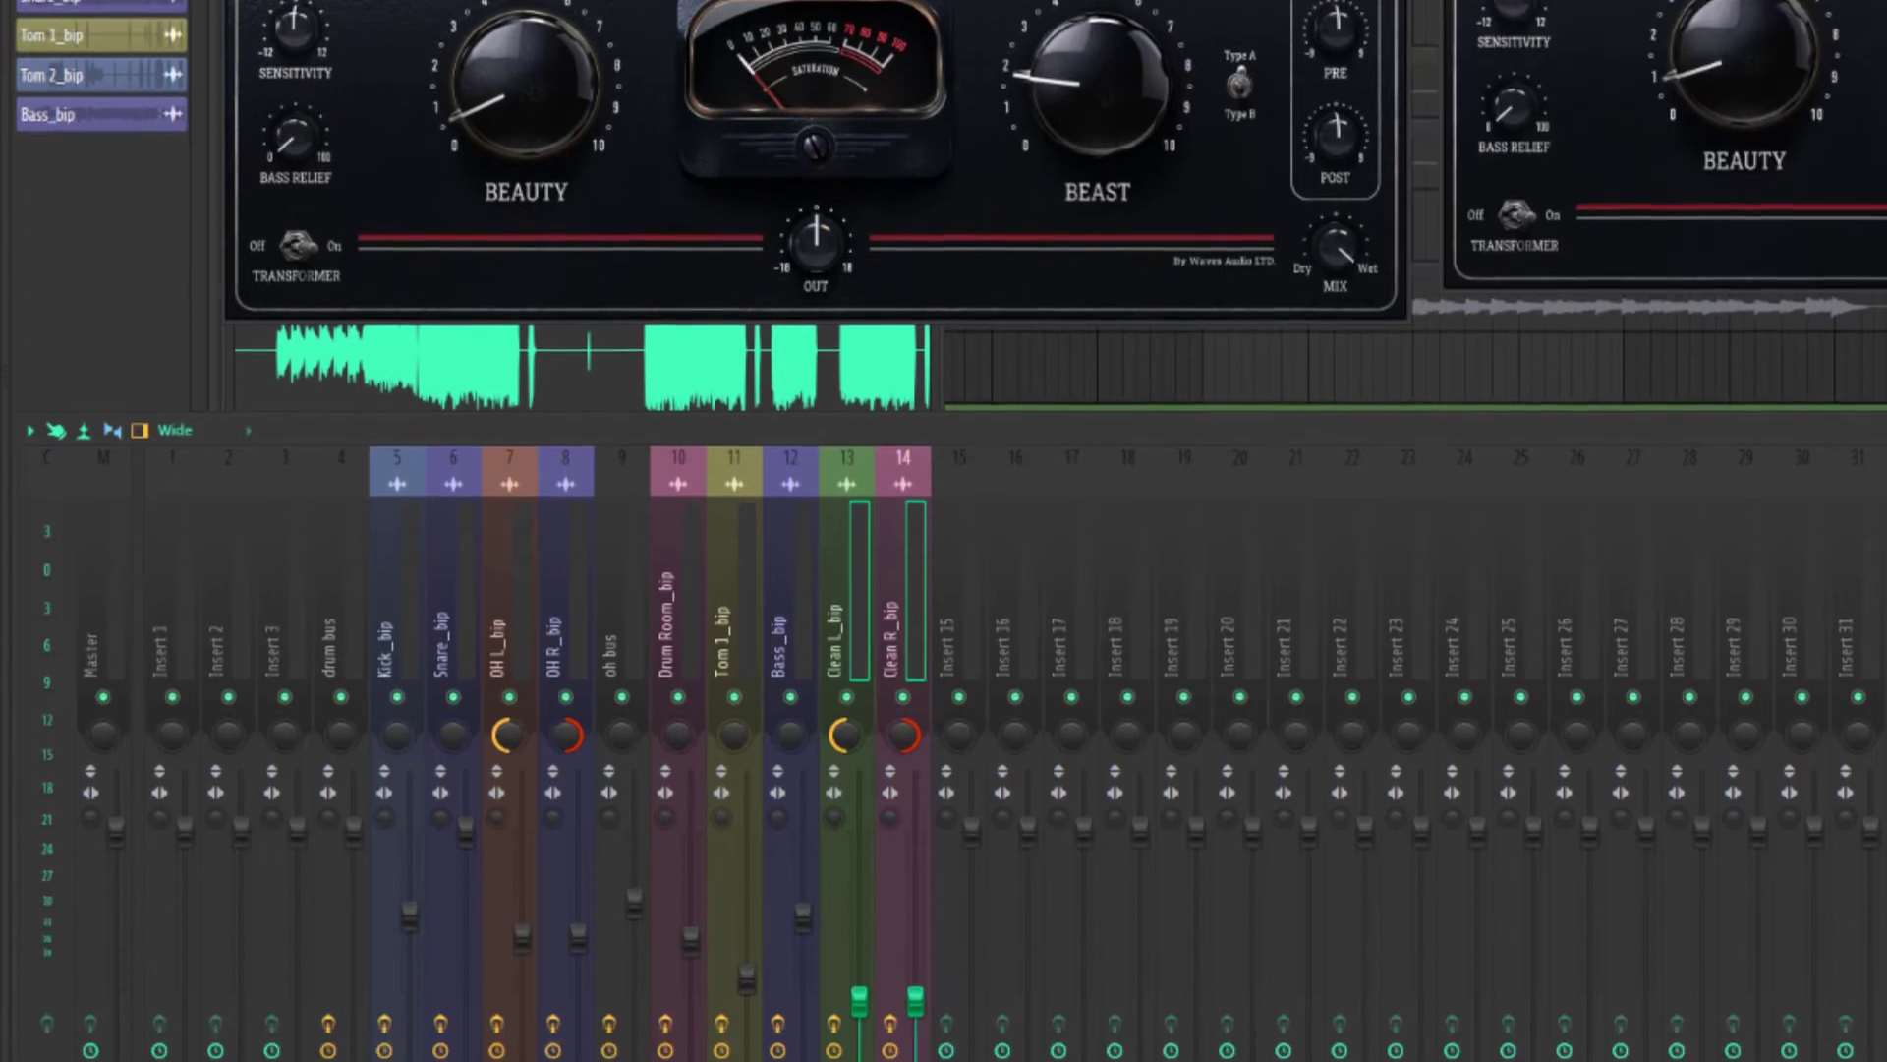
pyautogui.rightClick(959, 919)
pyautogui.click(1012, 919)
pyautogui.click(969, 403)
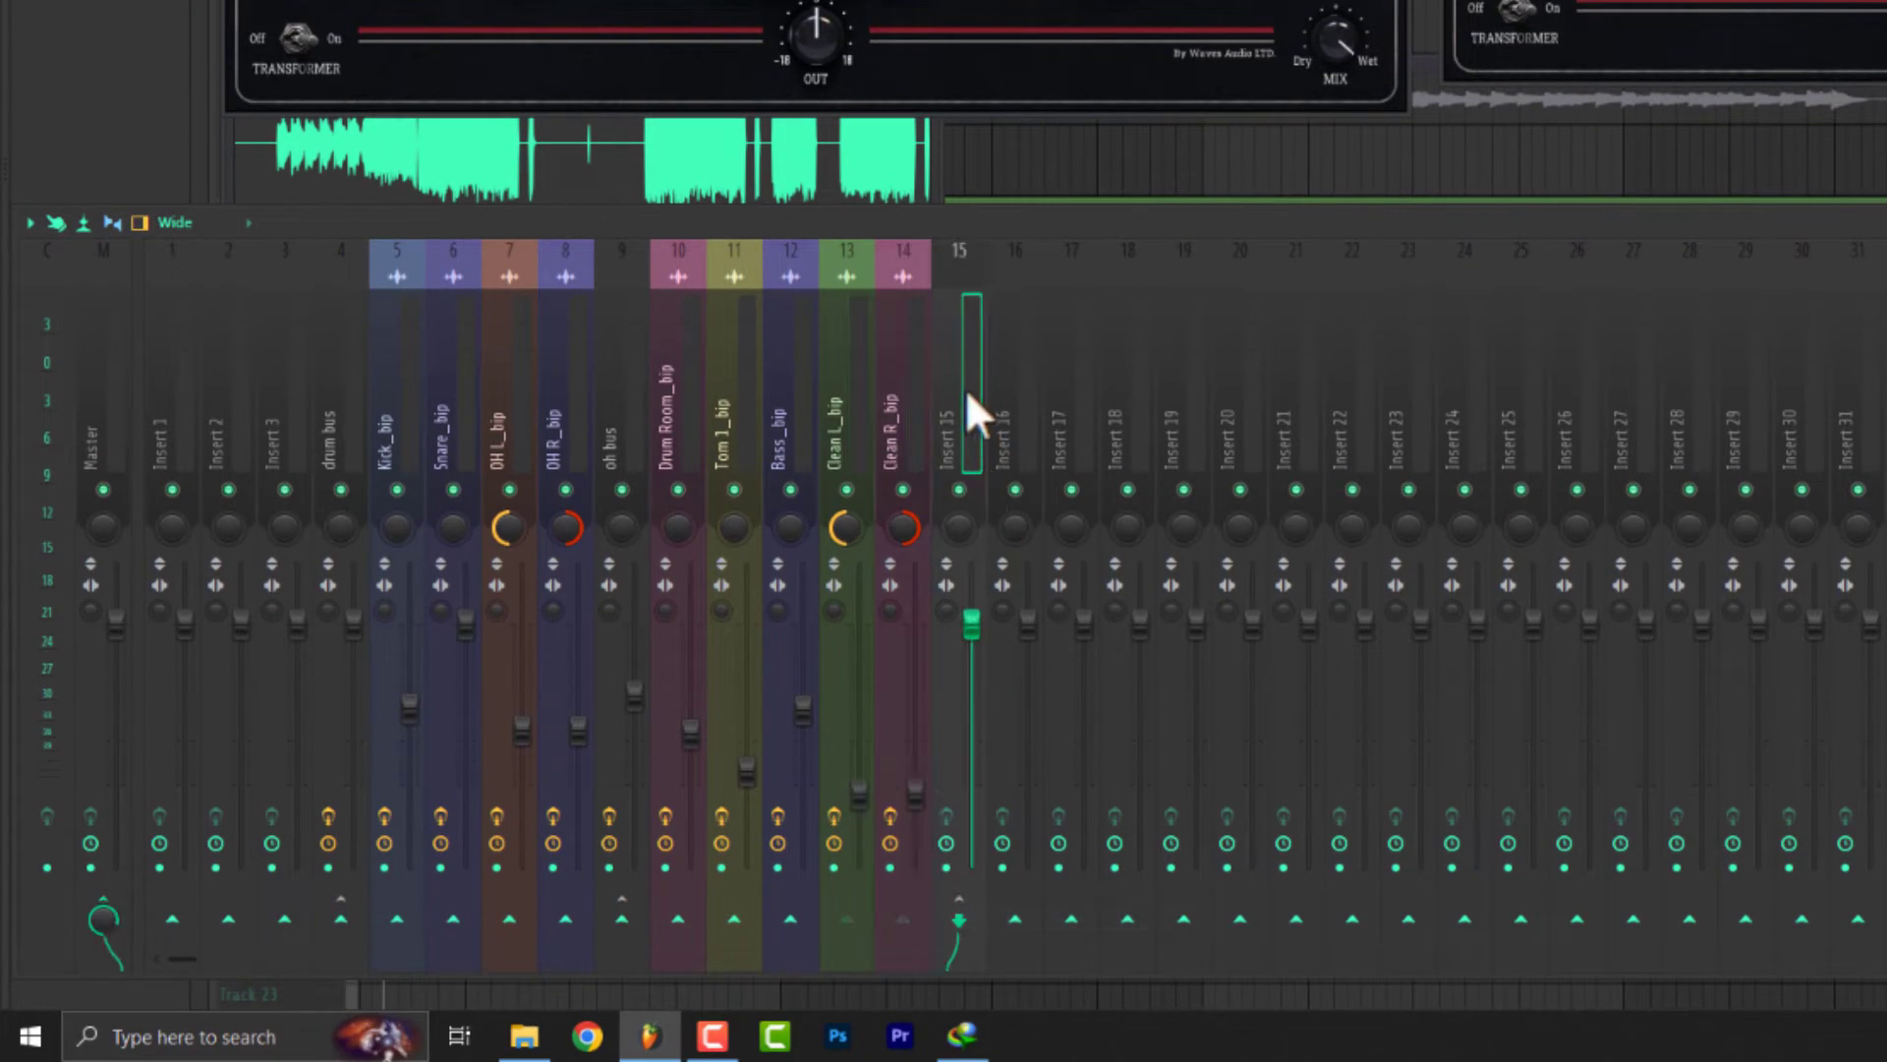
# Insert Maximus on Insert 15 and display its frequency bands during playback.
pyautogui.click(1714, 621)
pyautogui.moveTo(1734, 640)
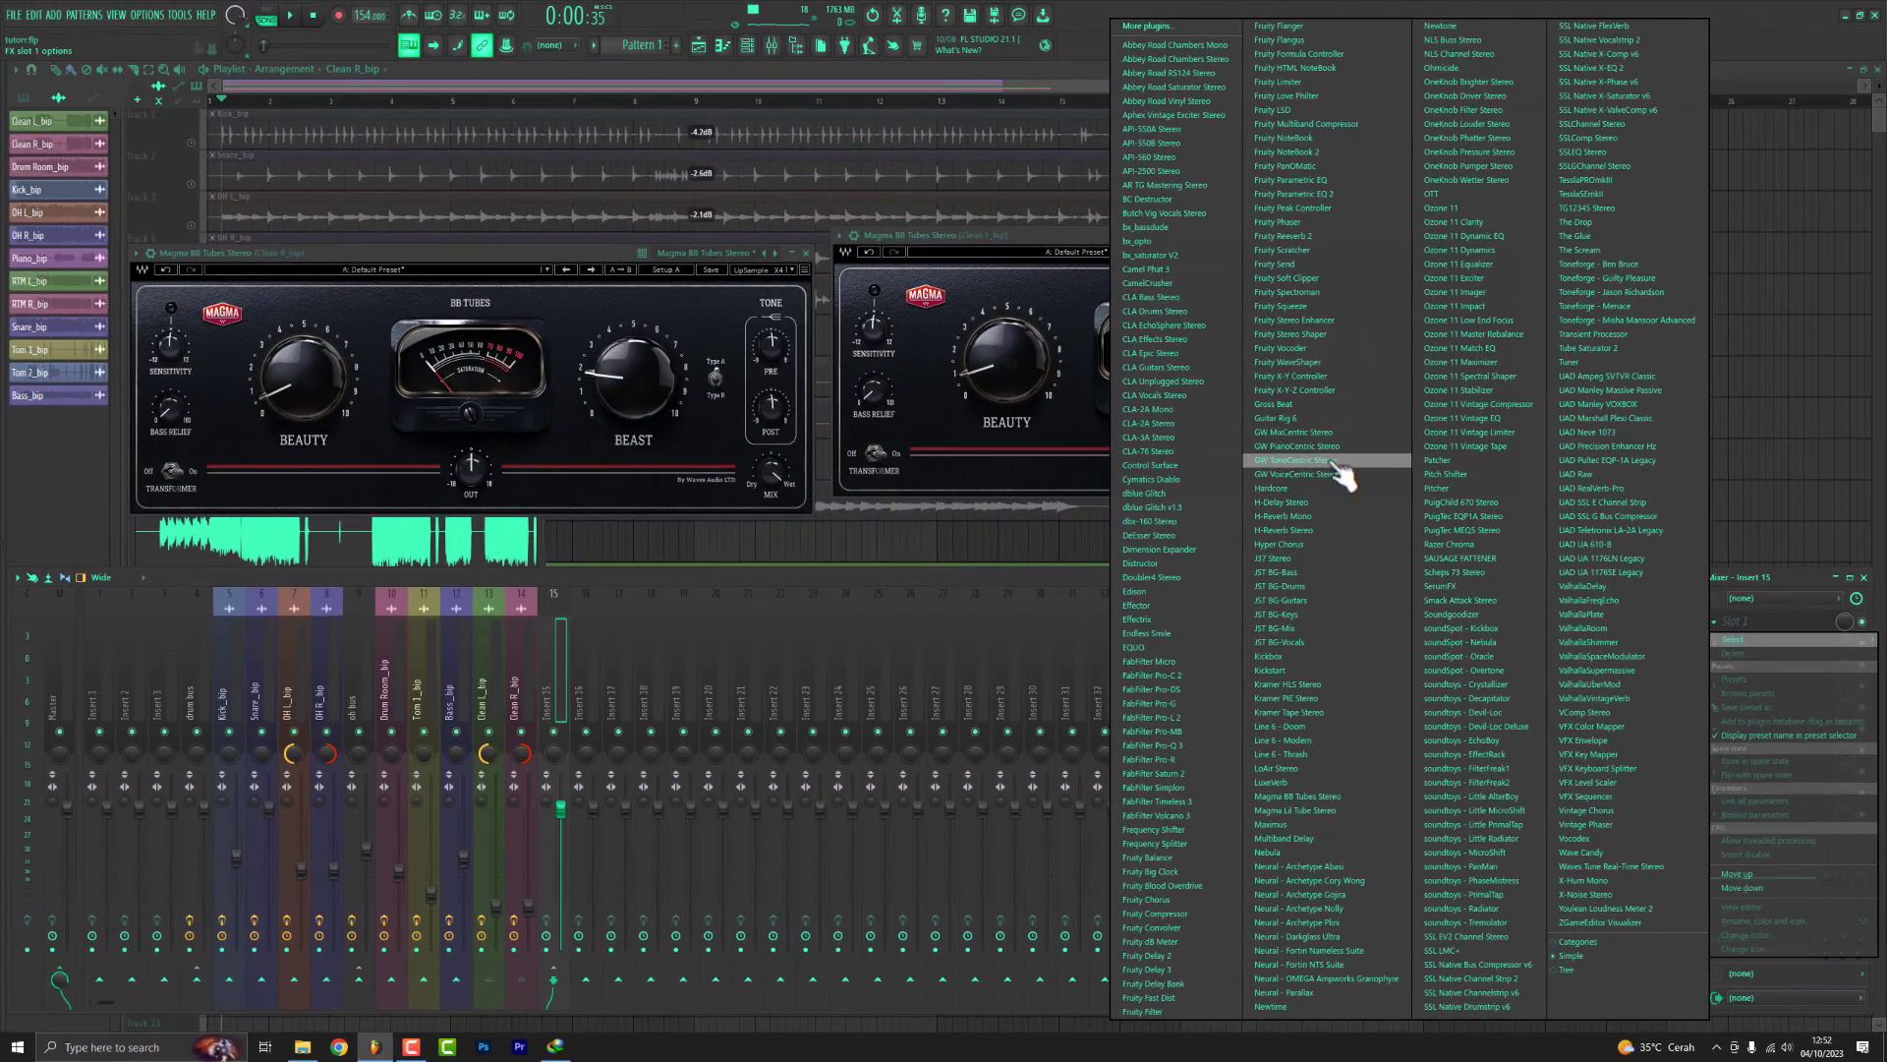
pyautogui.click(1297, 825)
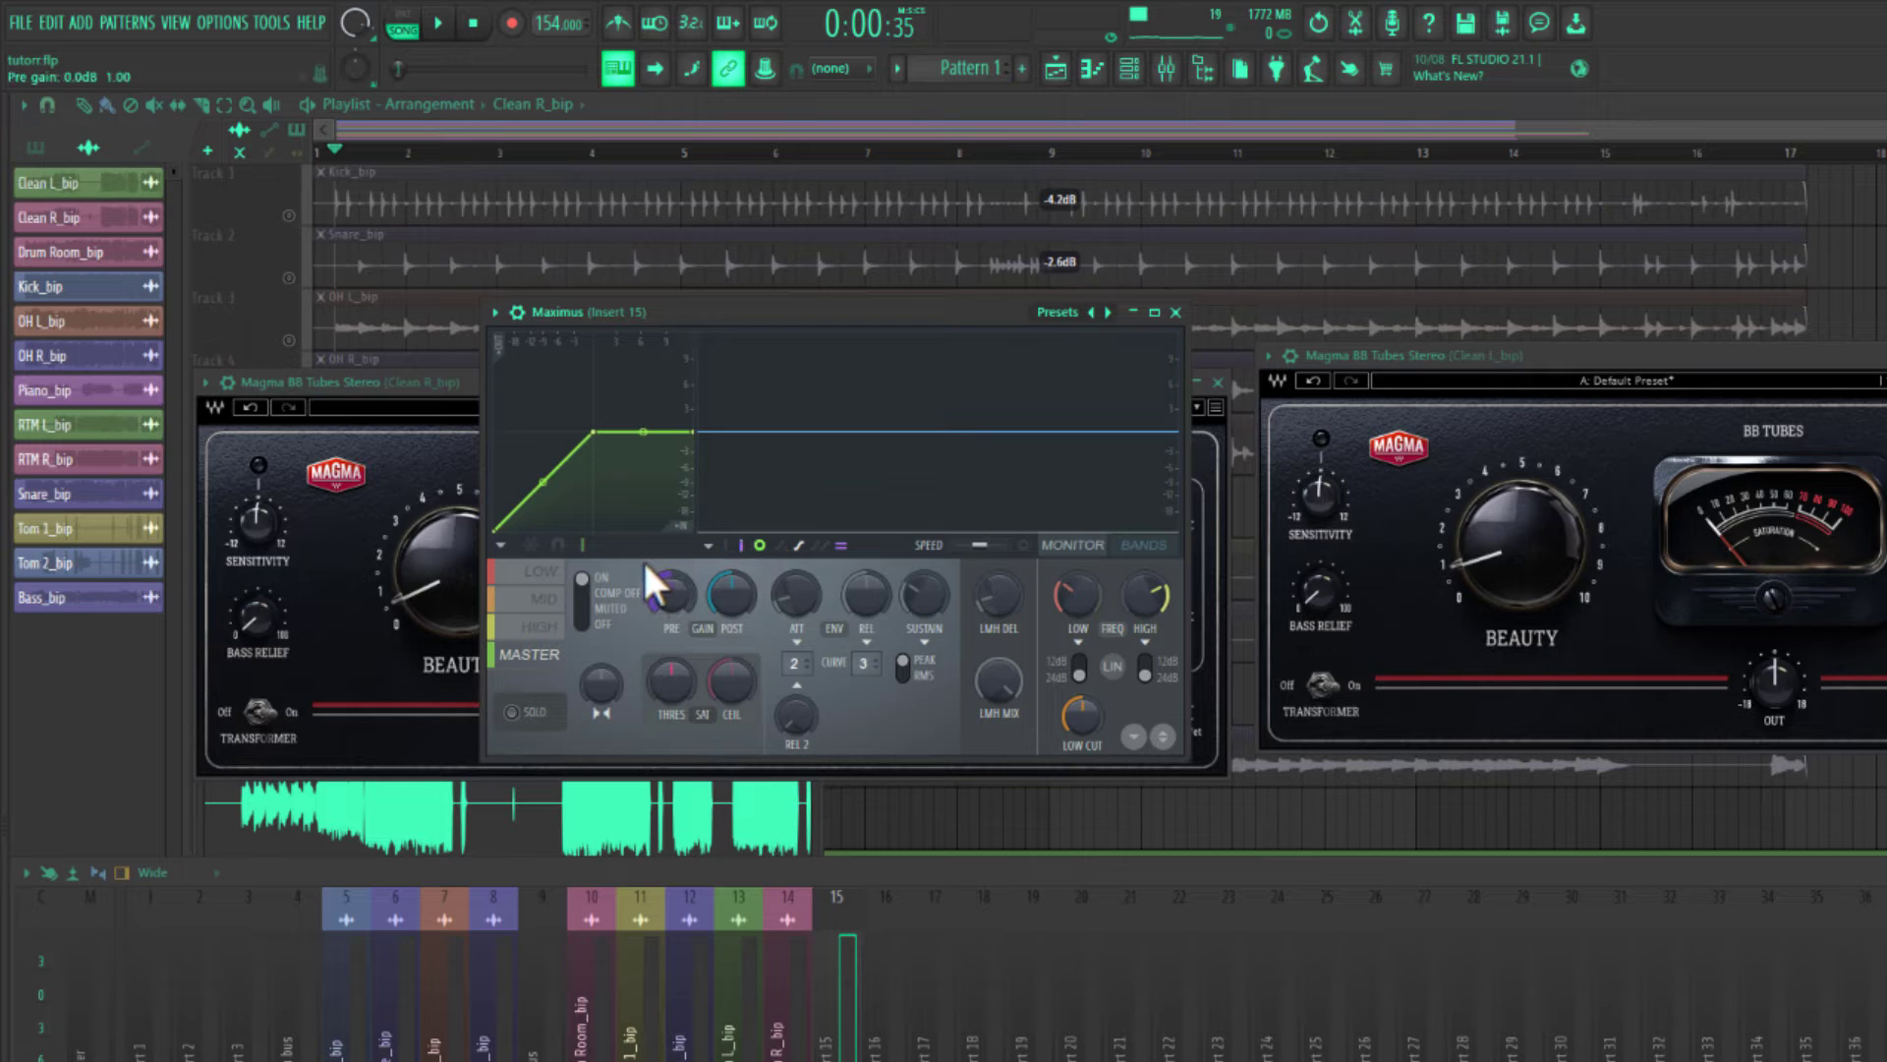
pyautogui.press('space')
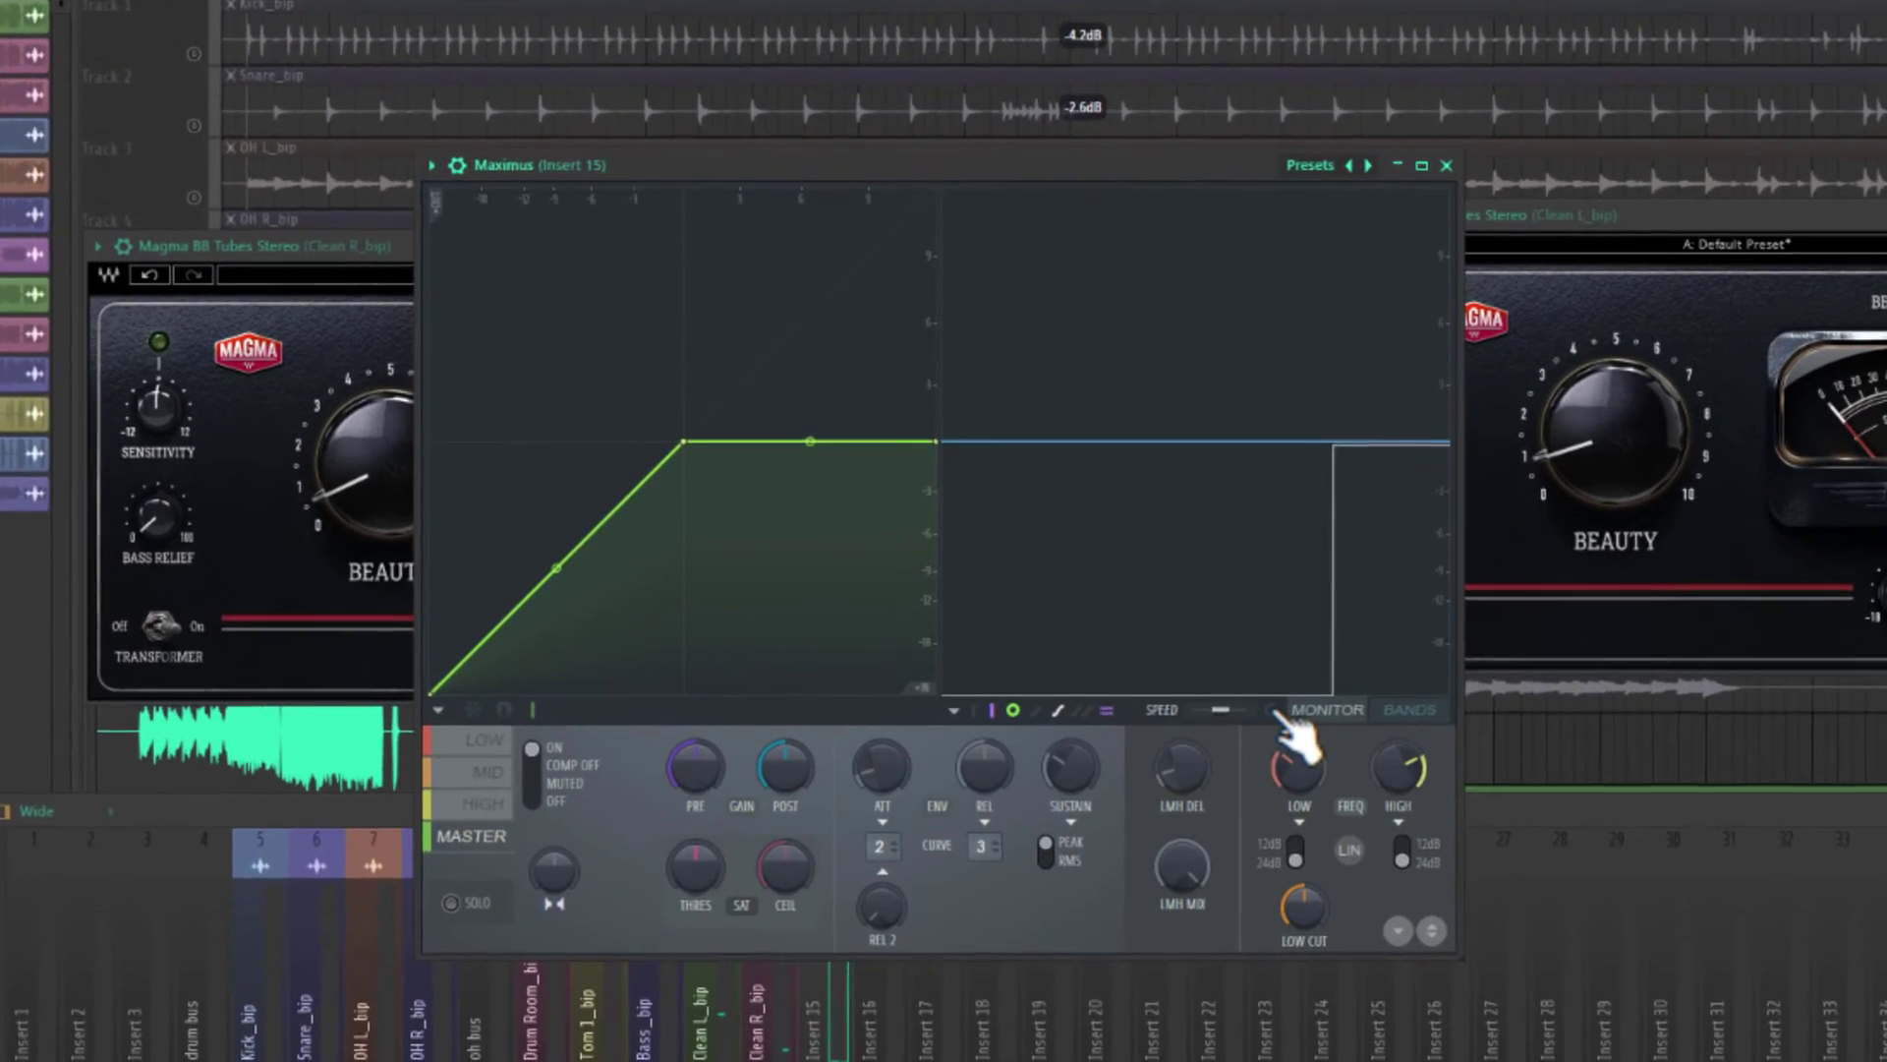
pyautogui.click(1143, 544)
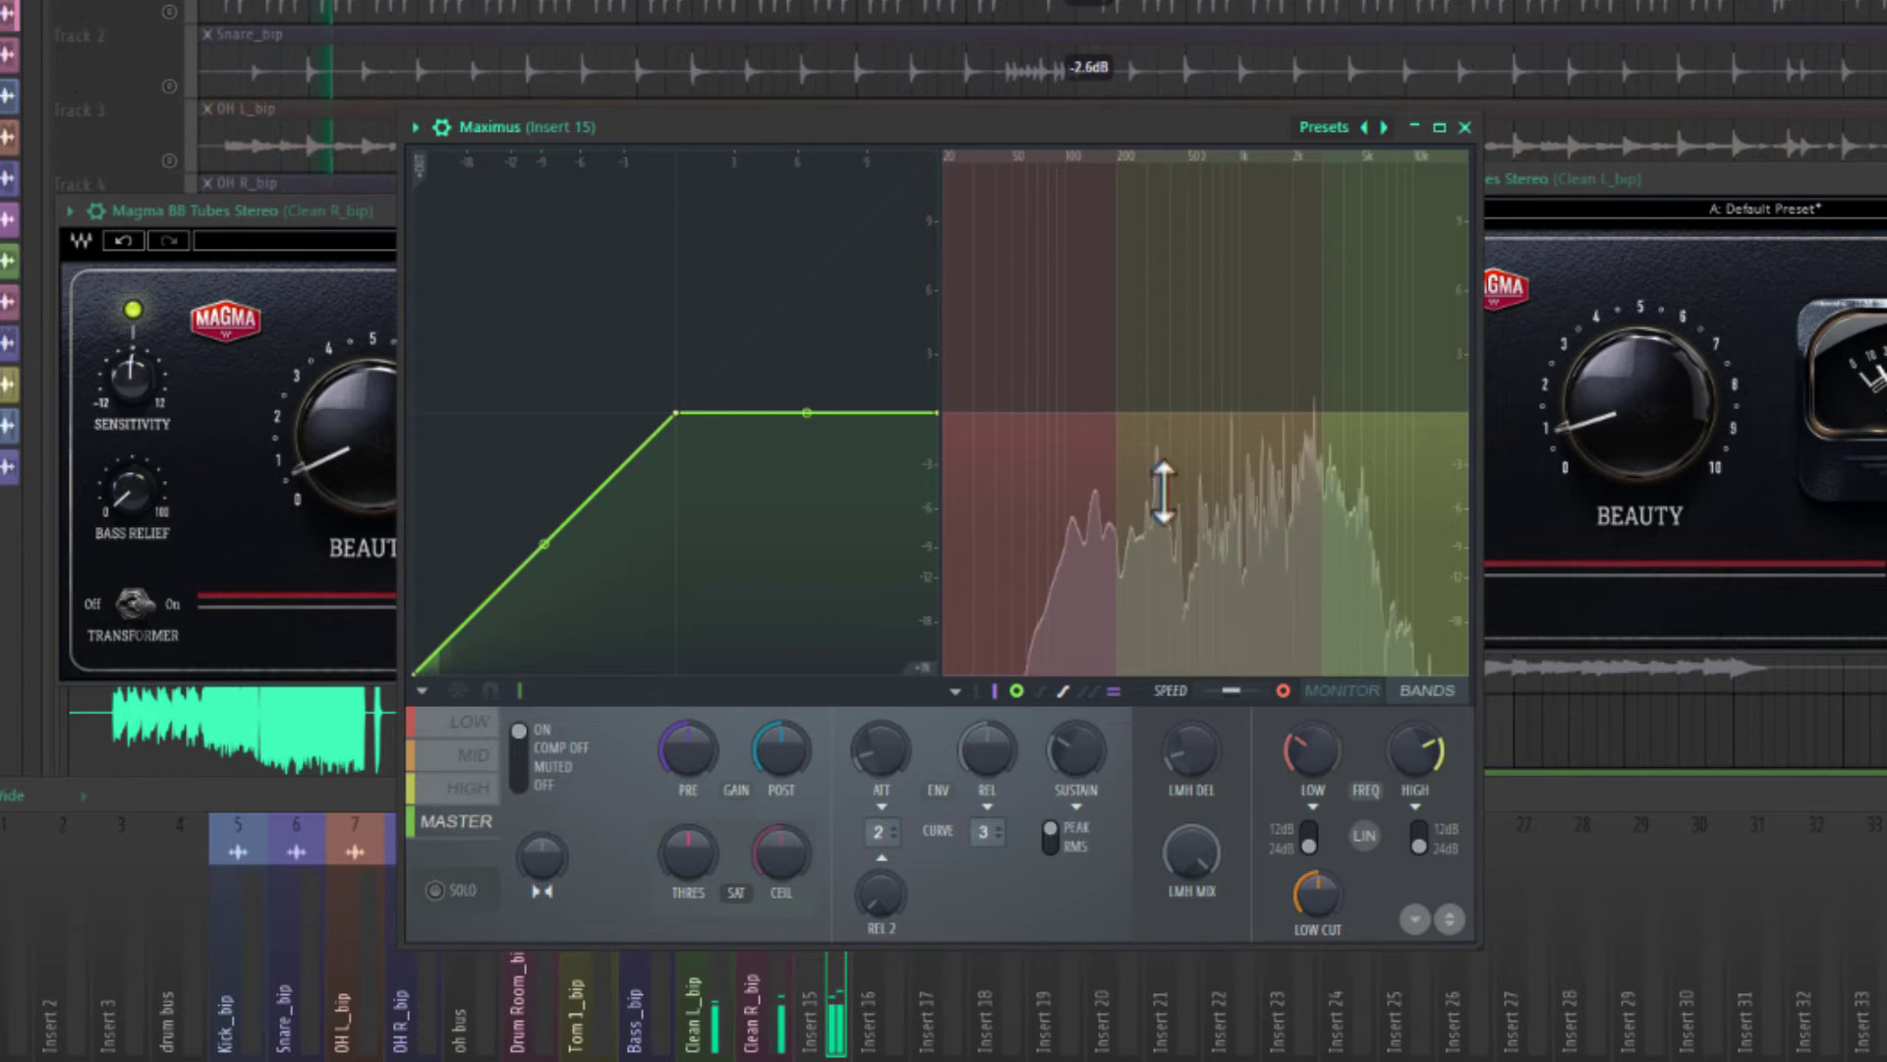
# Solo the Maximus mid band, narrow it to the low mids with the crossover frequencies, and release the solo.
pyautogui.press('space')
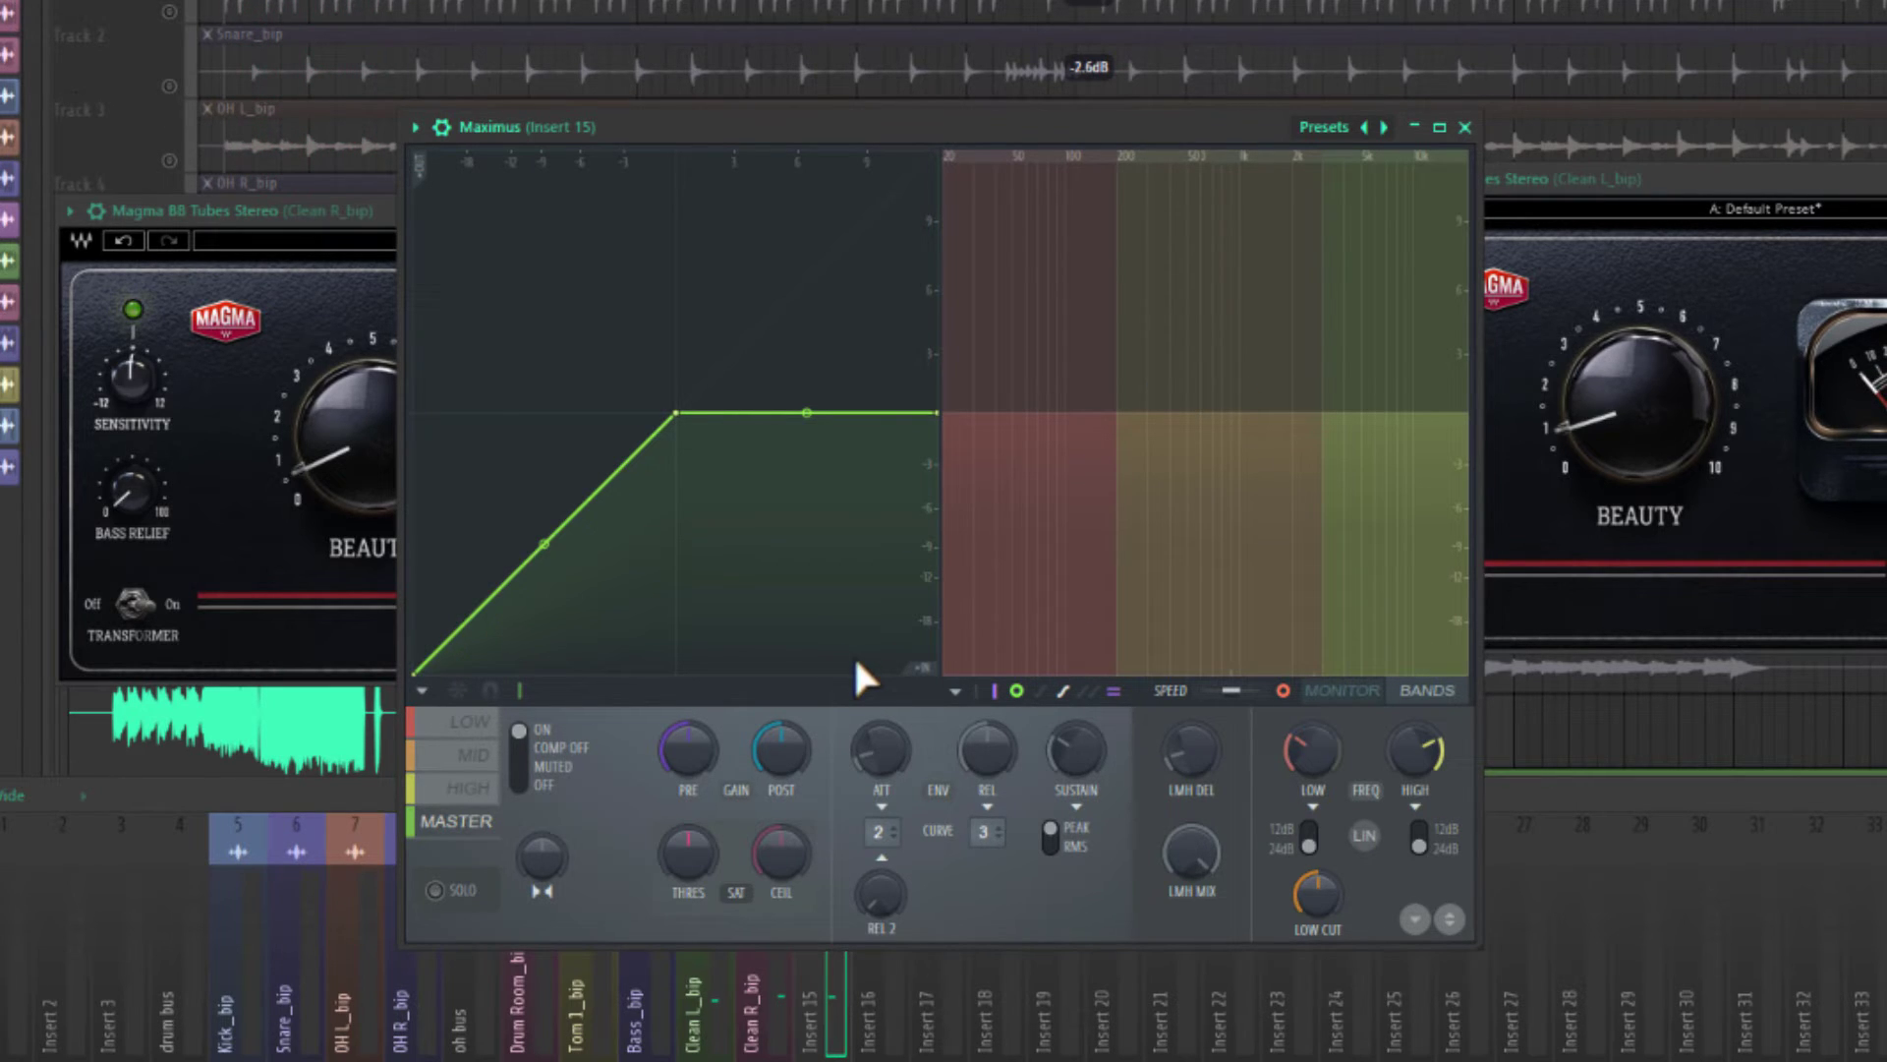
pyautogui.press('space')
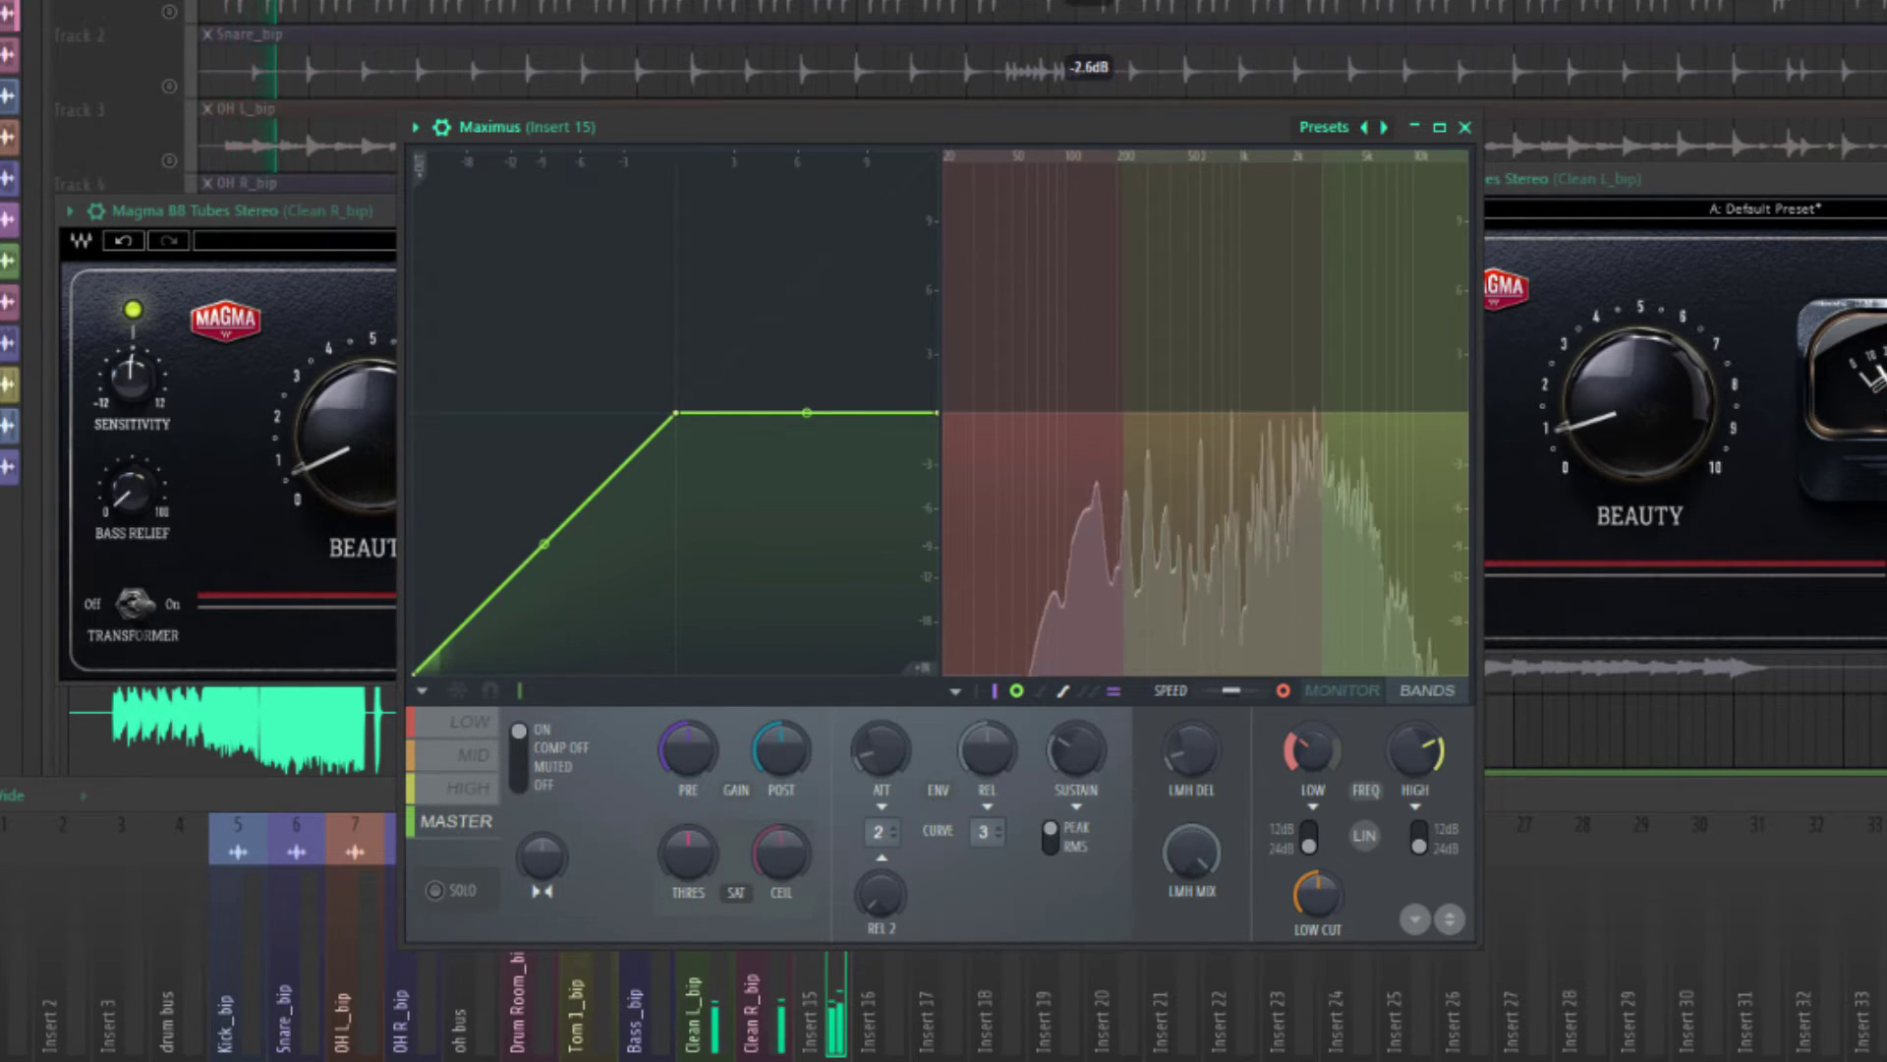
pyautogui.click(476, 755)
pyautogui.click(435, 890)
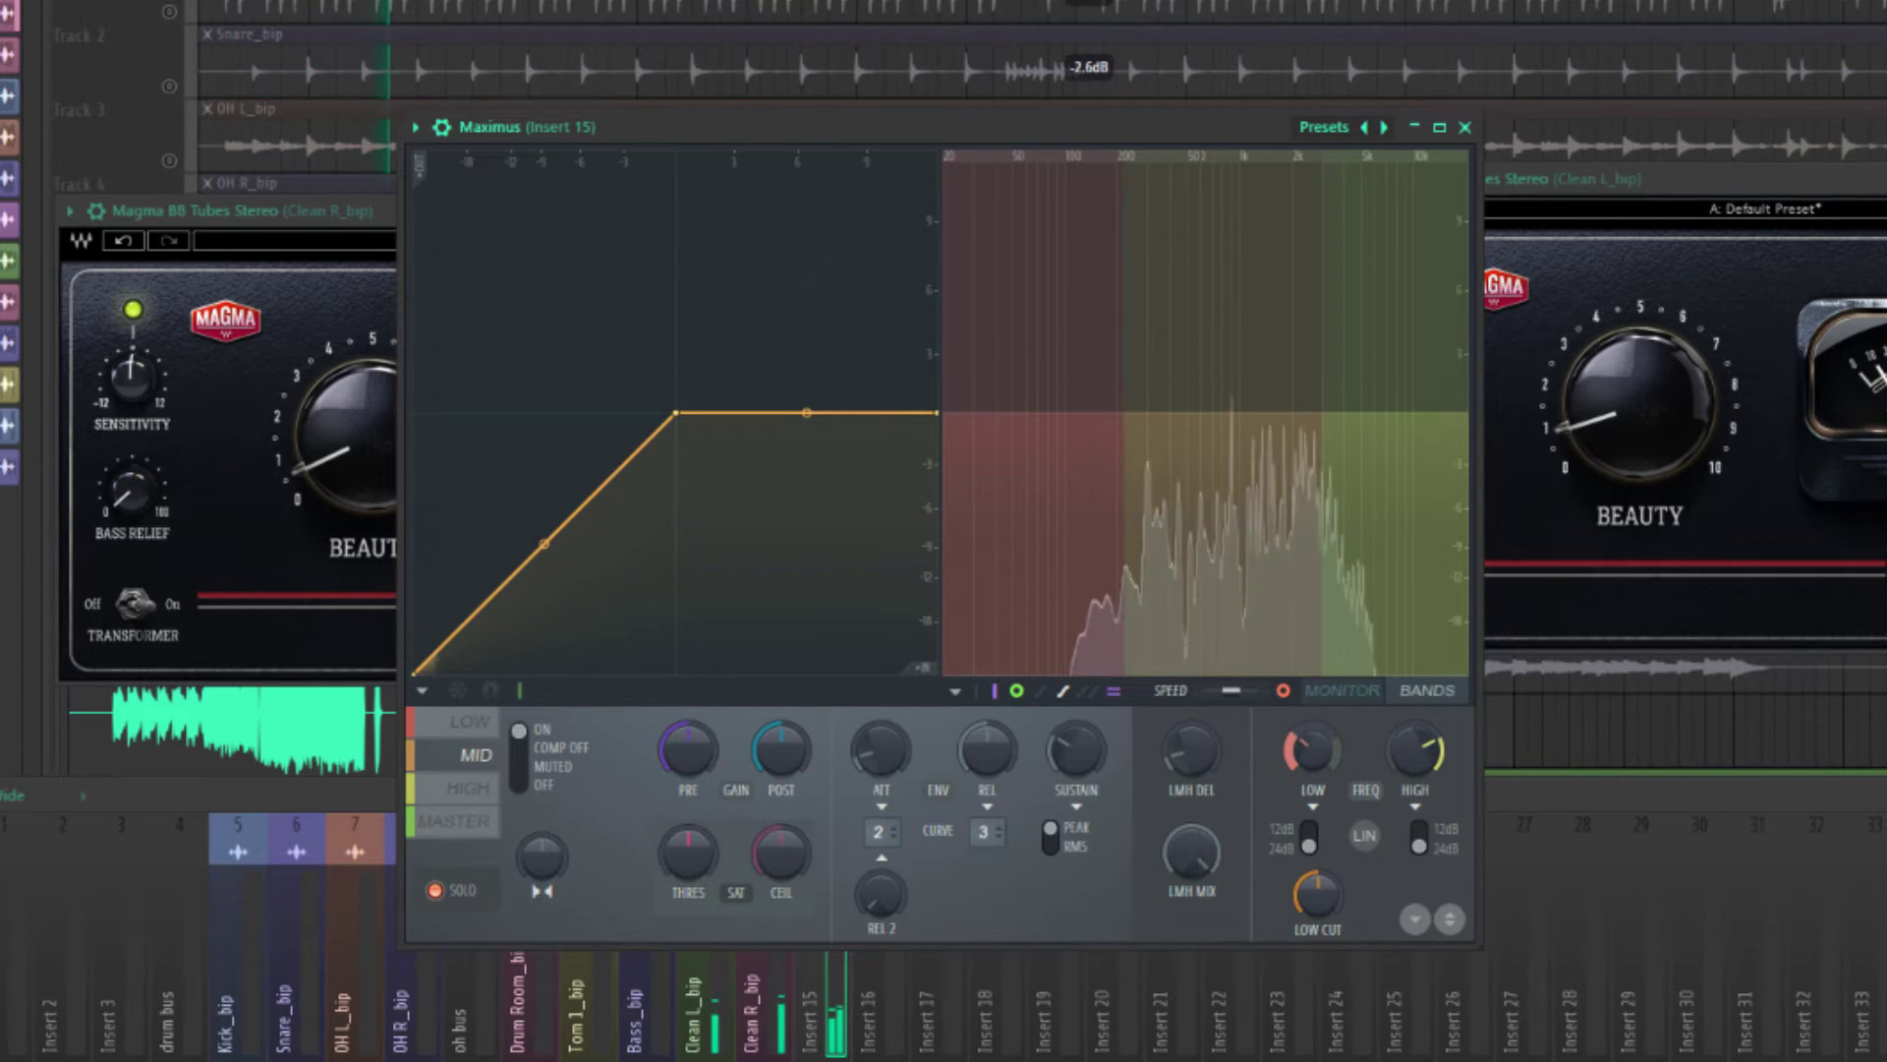
pyautogui.press('space')
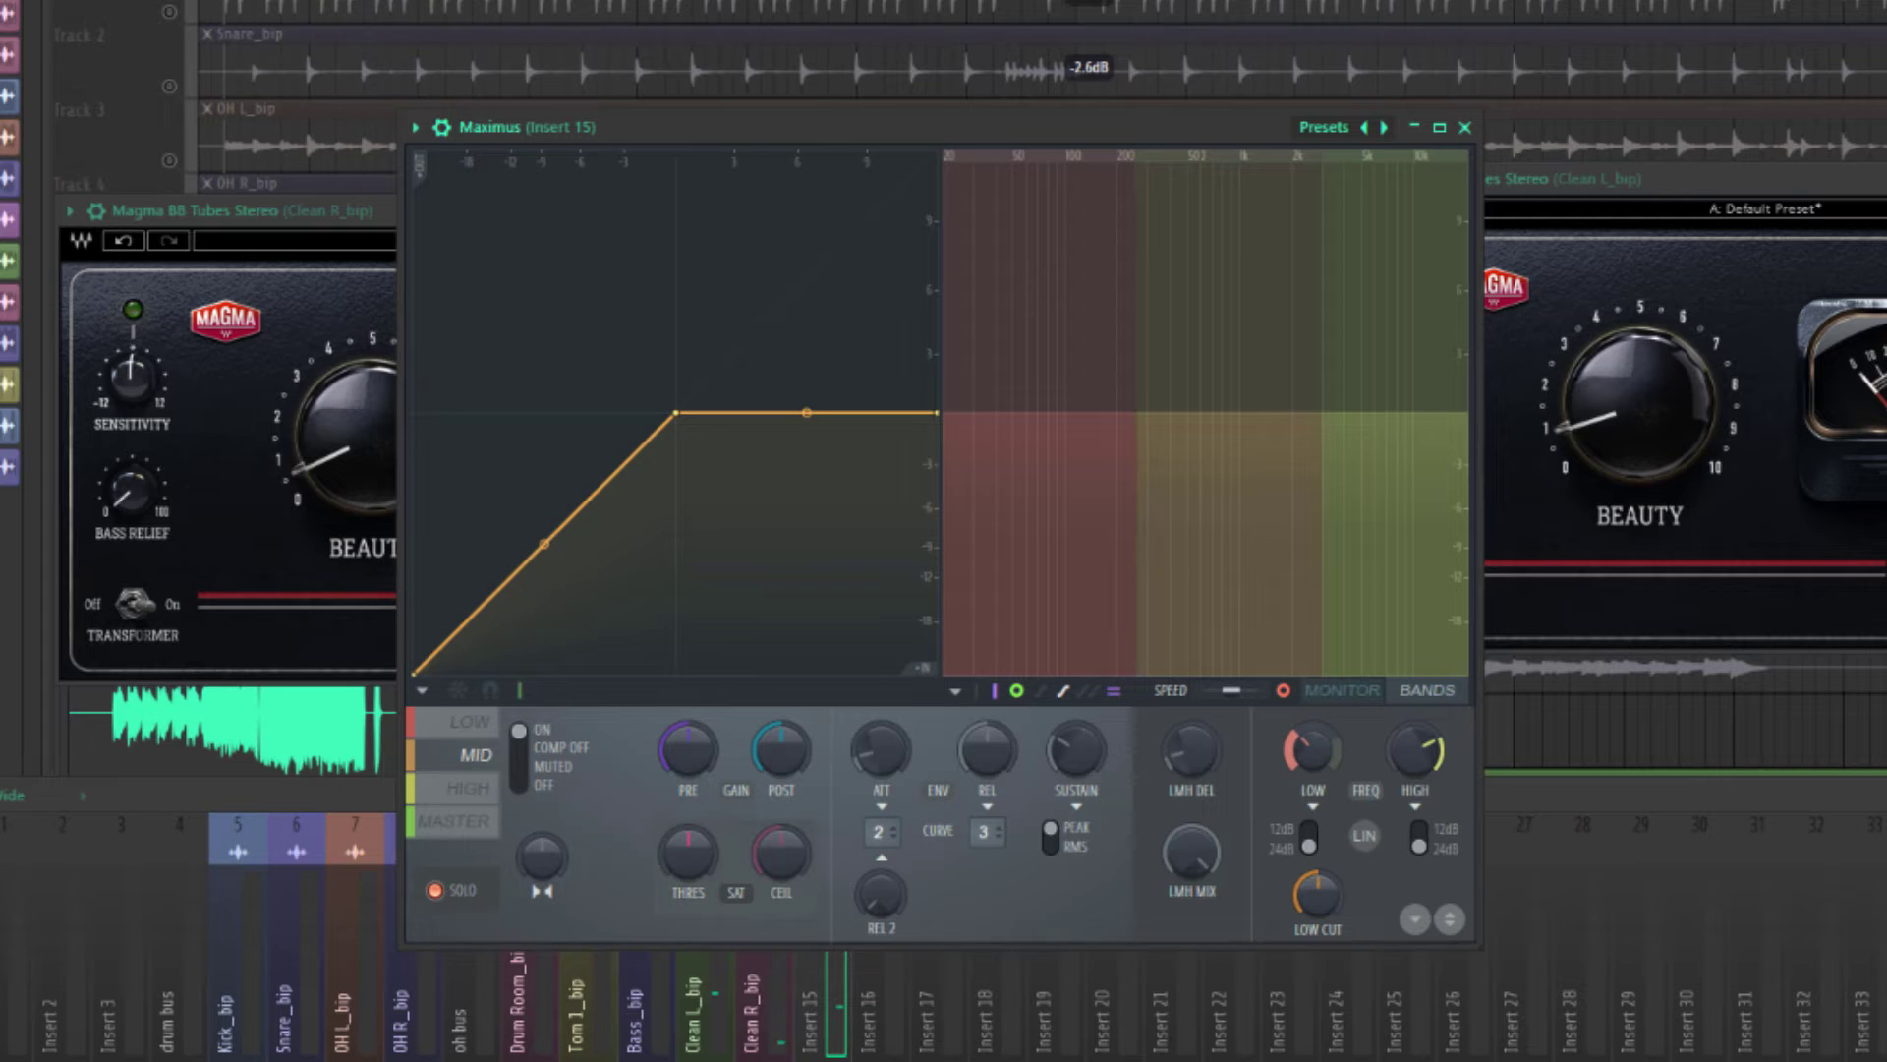
pyautogui.press('space')
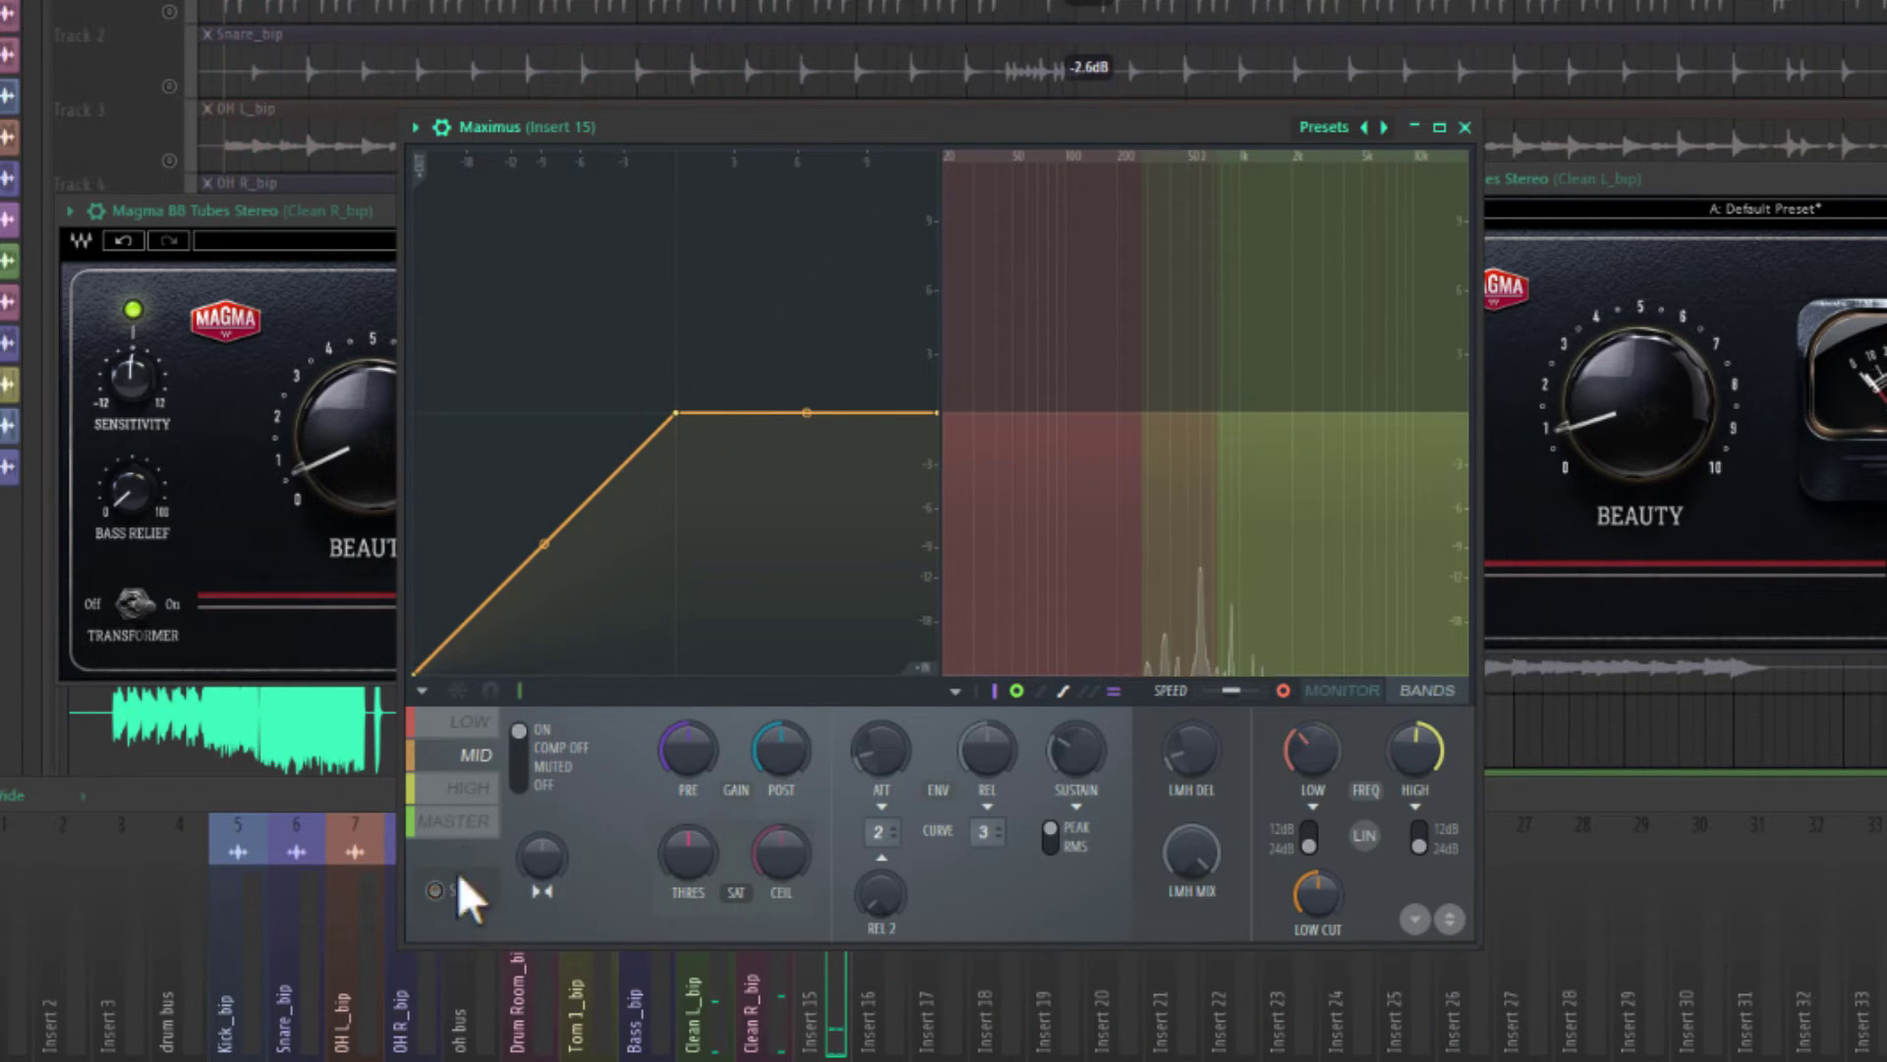
# Compress the Maximus mid band by pulling its curve's threshold point down to the lower end, and show the low band.
pyautogui.press('space')
pyautogui.moveTo(676, 414); pyautogui.dragTo(422, 662)
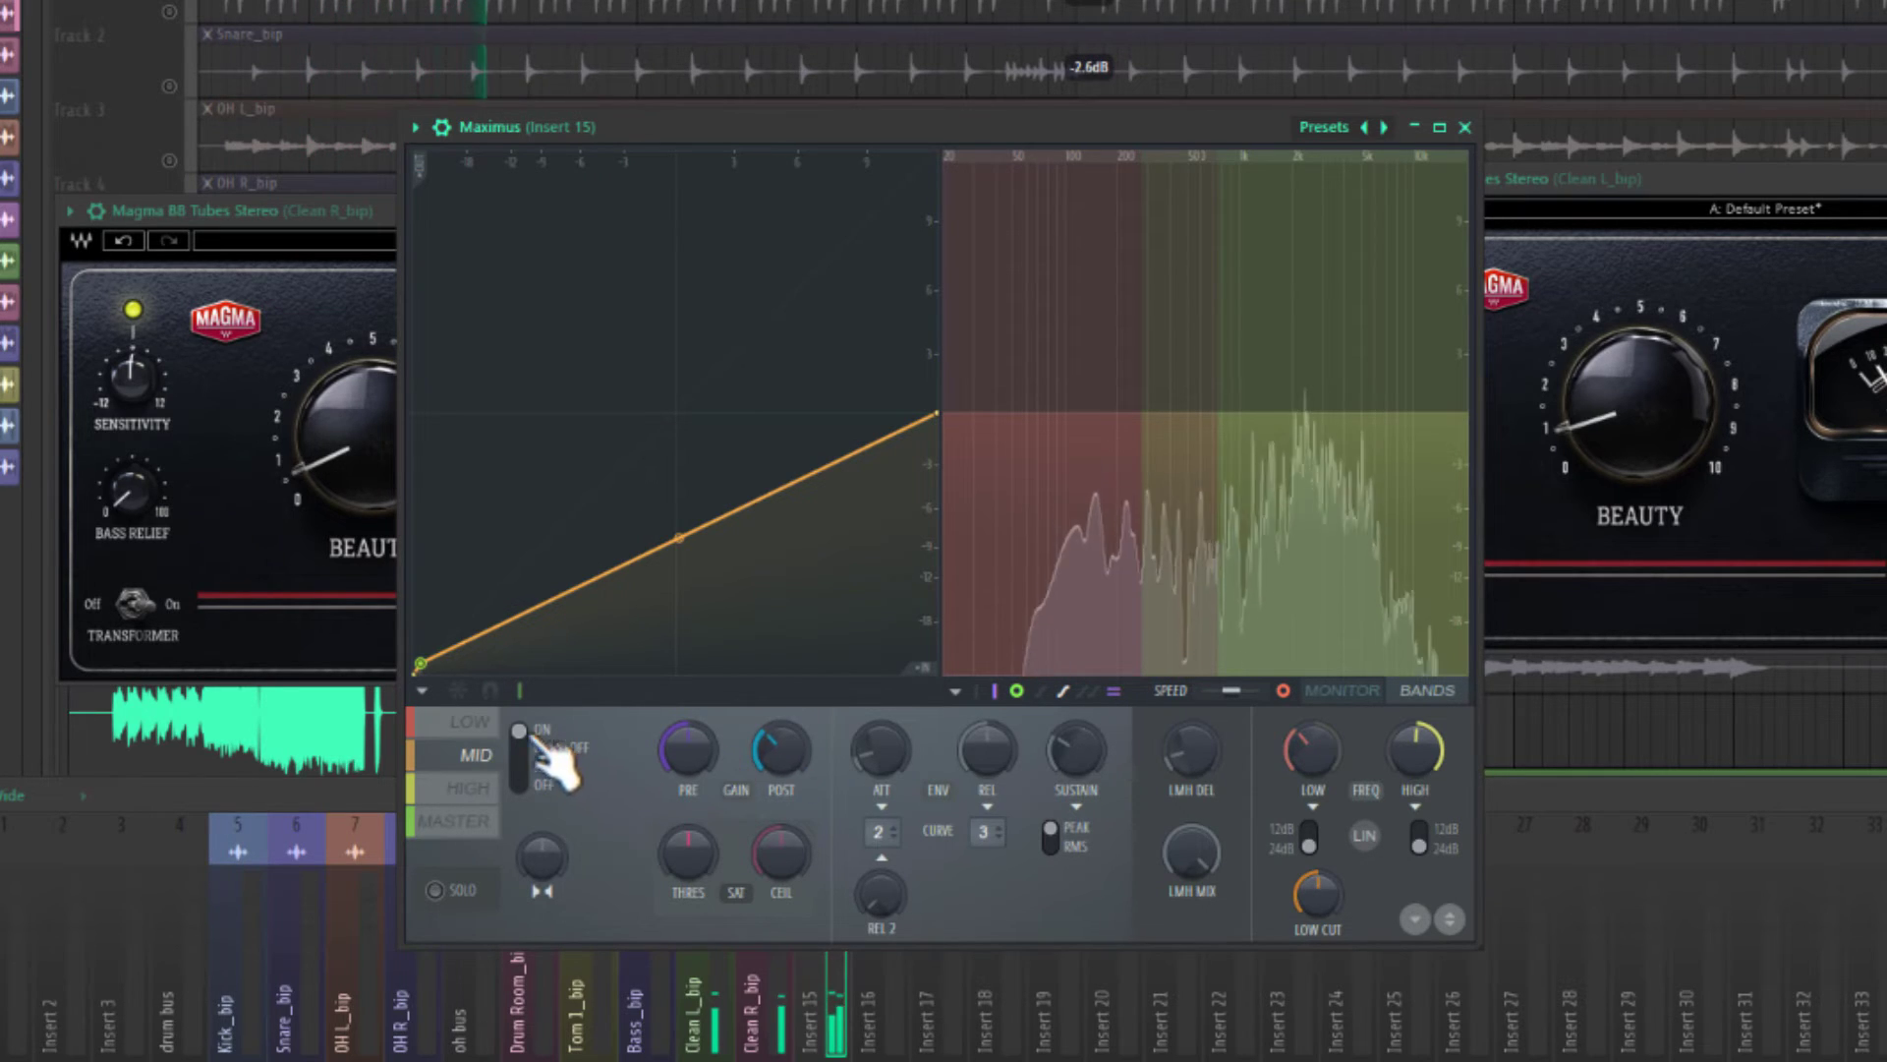
pyautogui.click(470, 722)
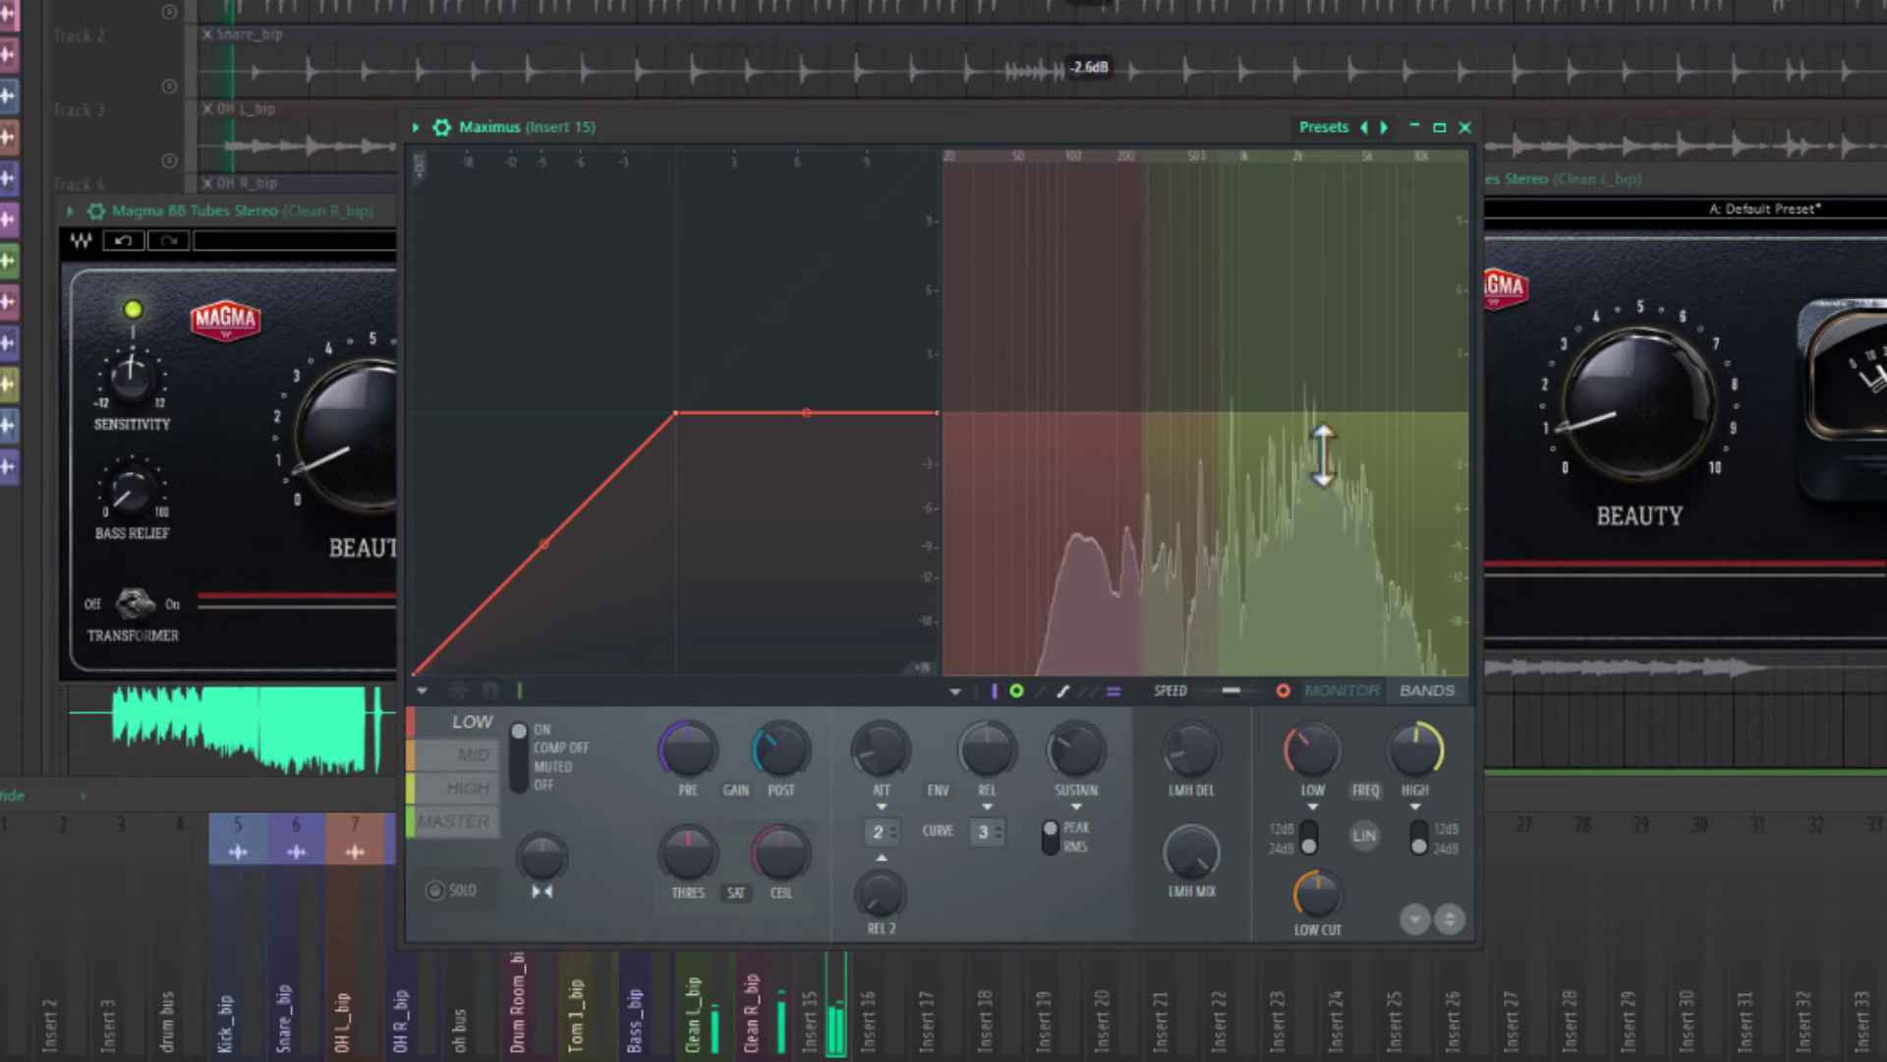
# Switch Maximus back on after comparing, and insert Fruity Parametric EQ 2 in slot 2 of Insert 15.
pyautogui.press('space')
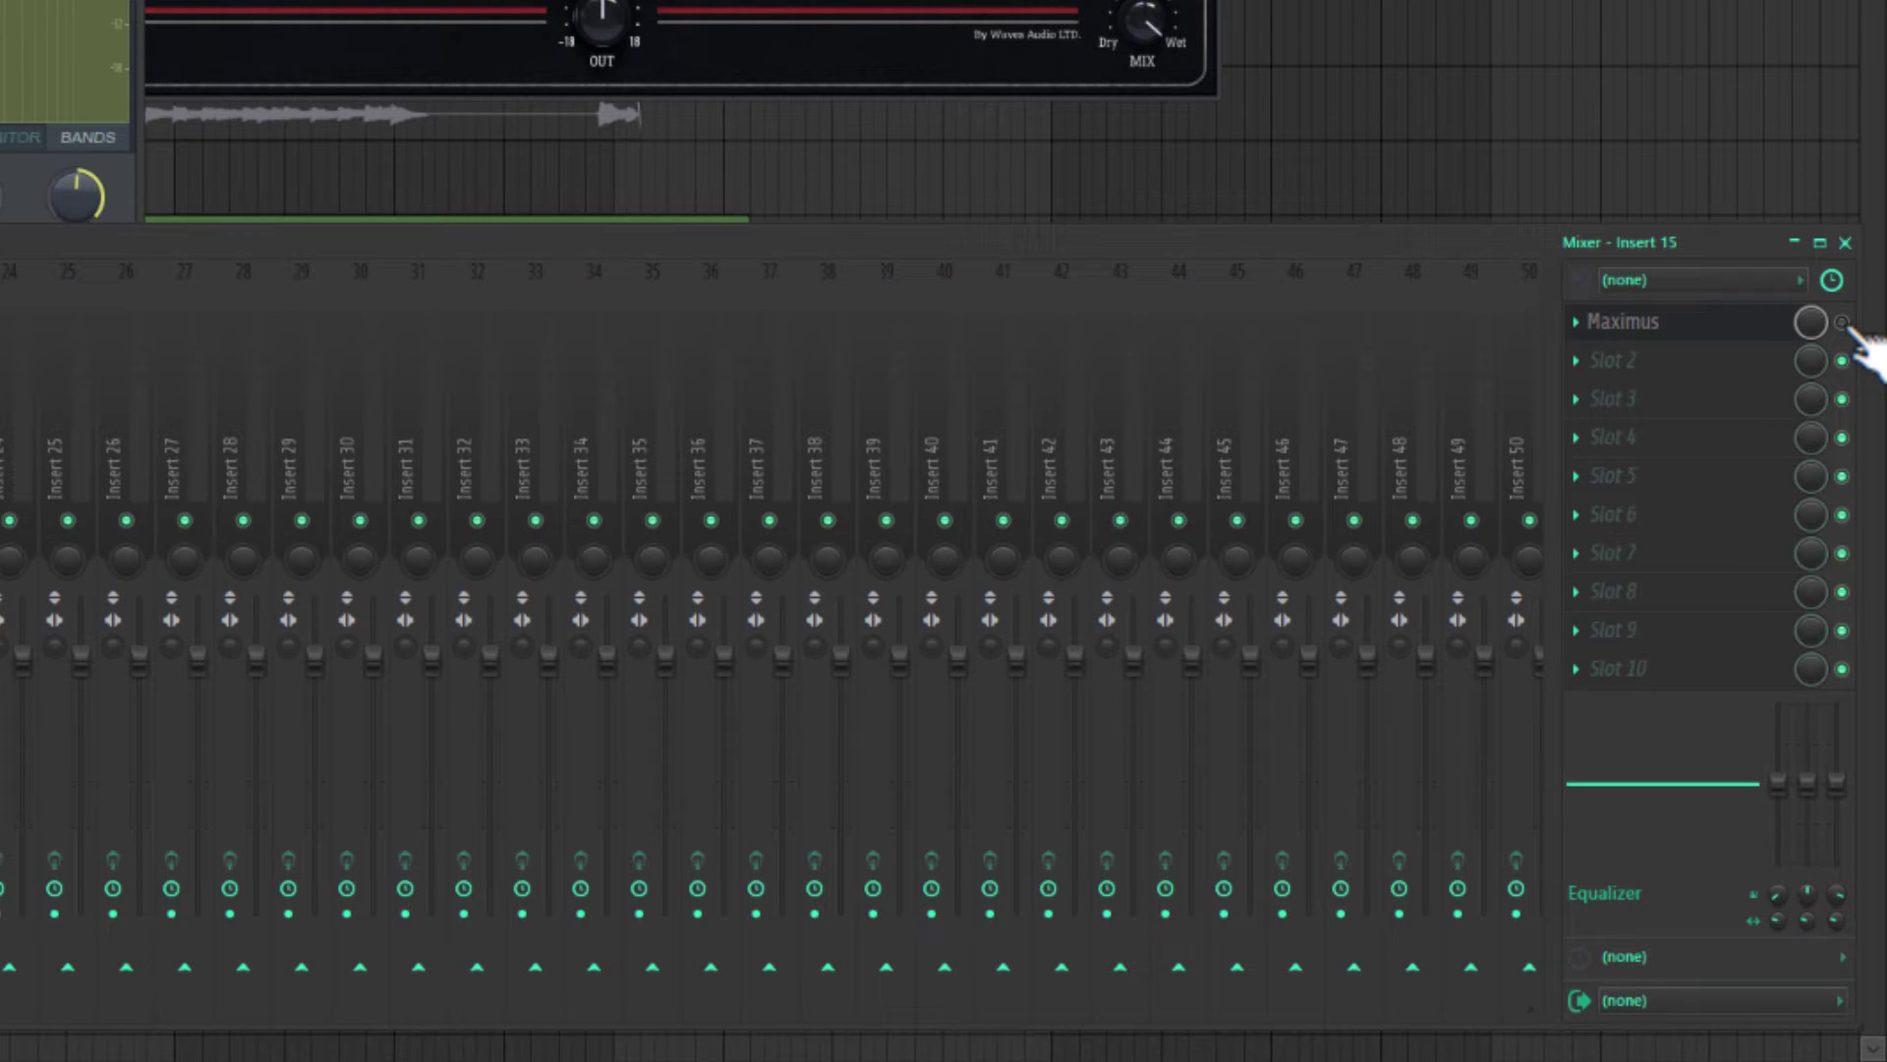
pyautogui.click(1843, 322)
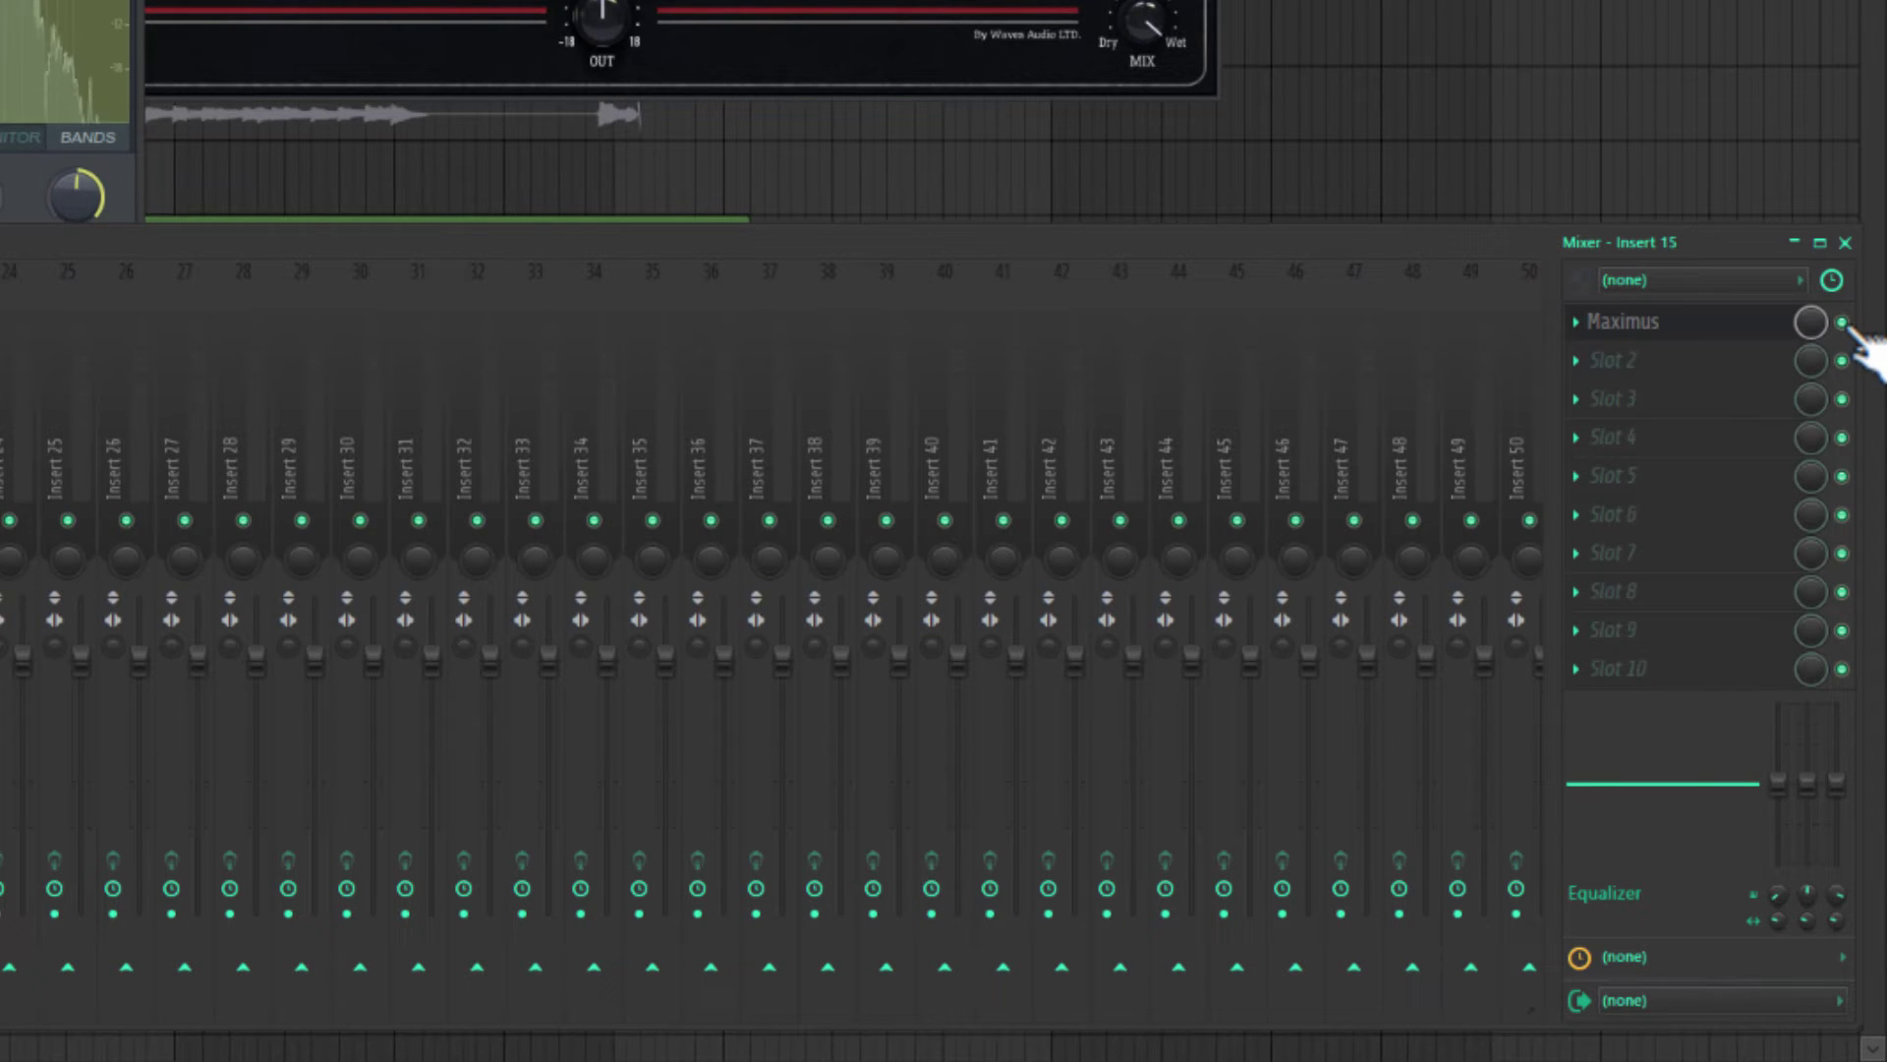
pyautogui.click(1578, 361)
pyautogui.moveTo(1636, 400)
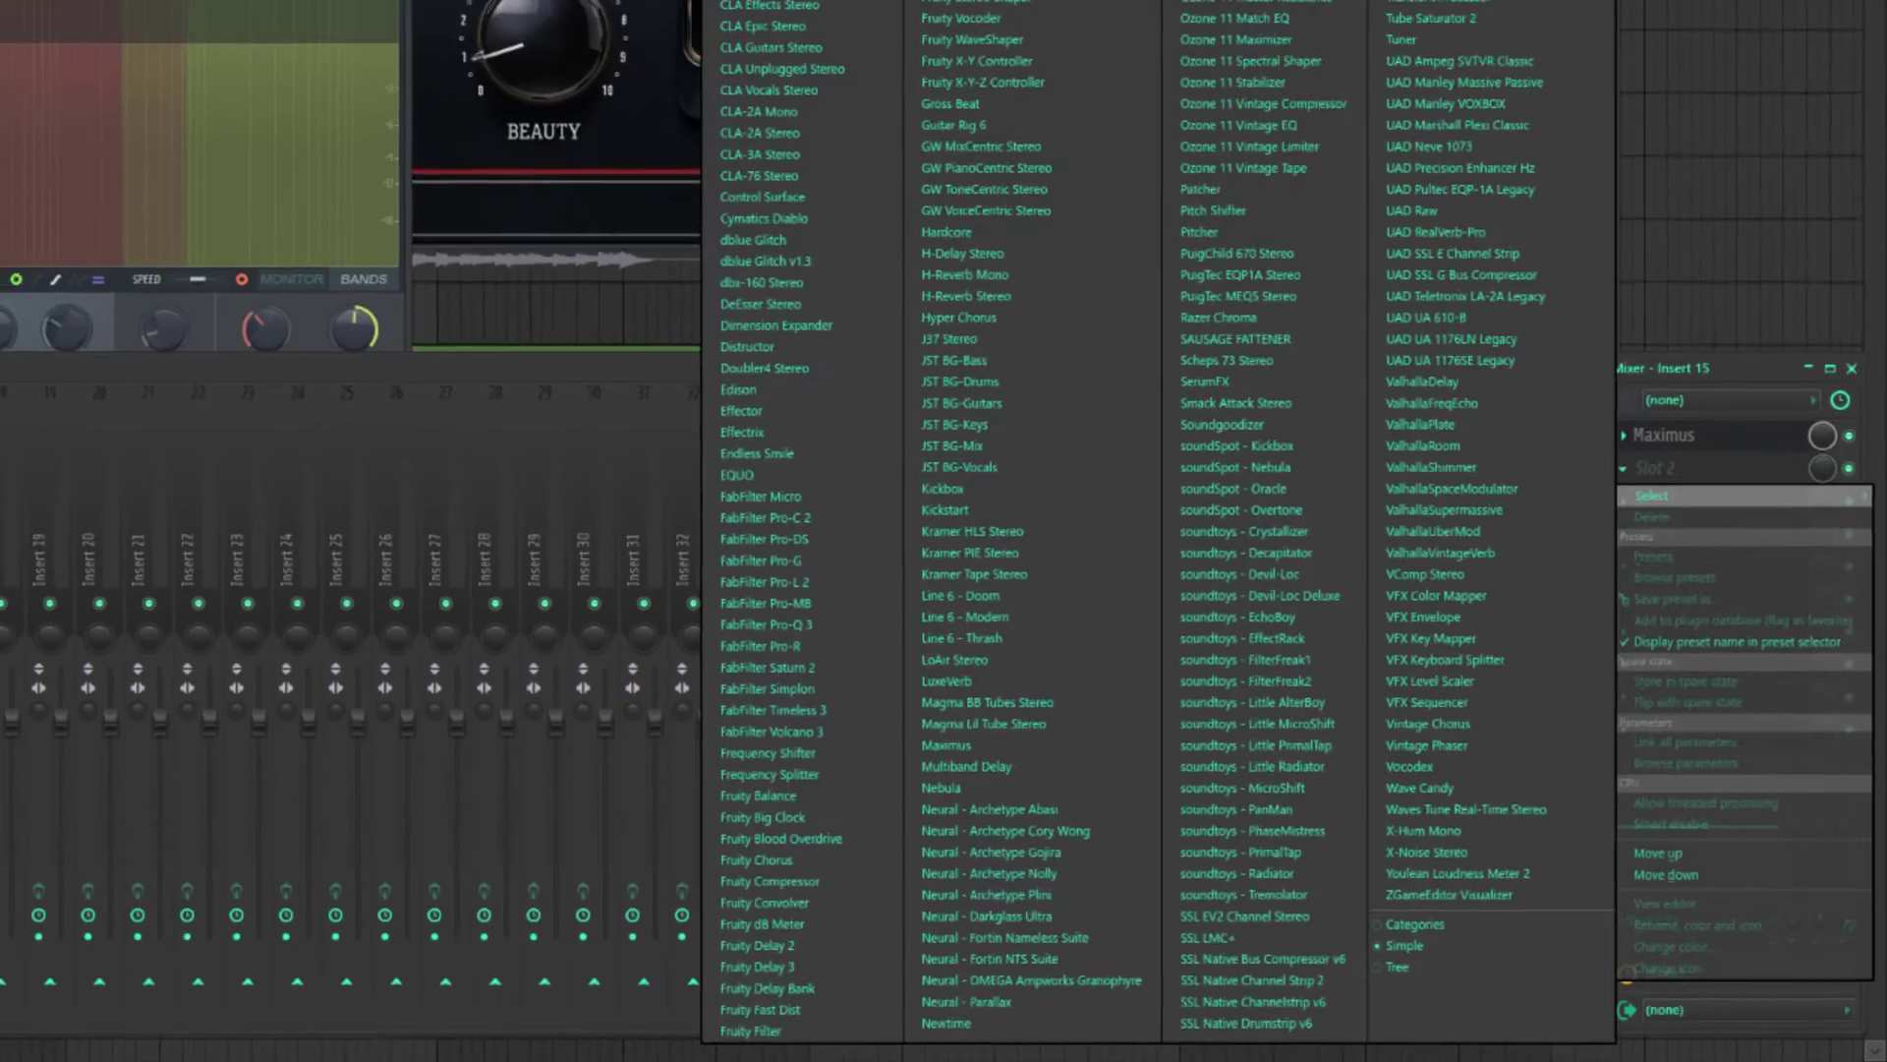
pyautogui.click(1309, 125)
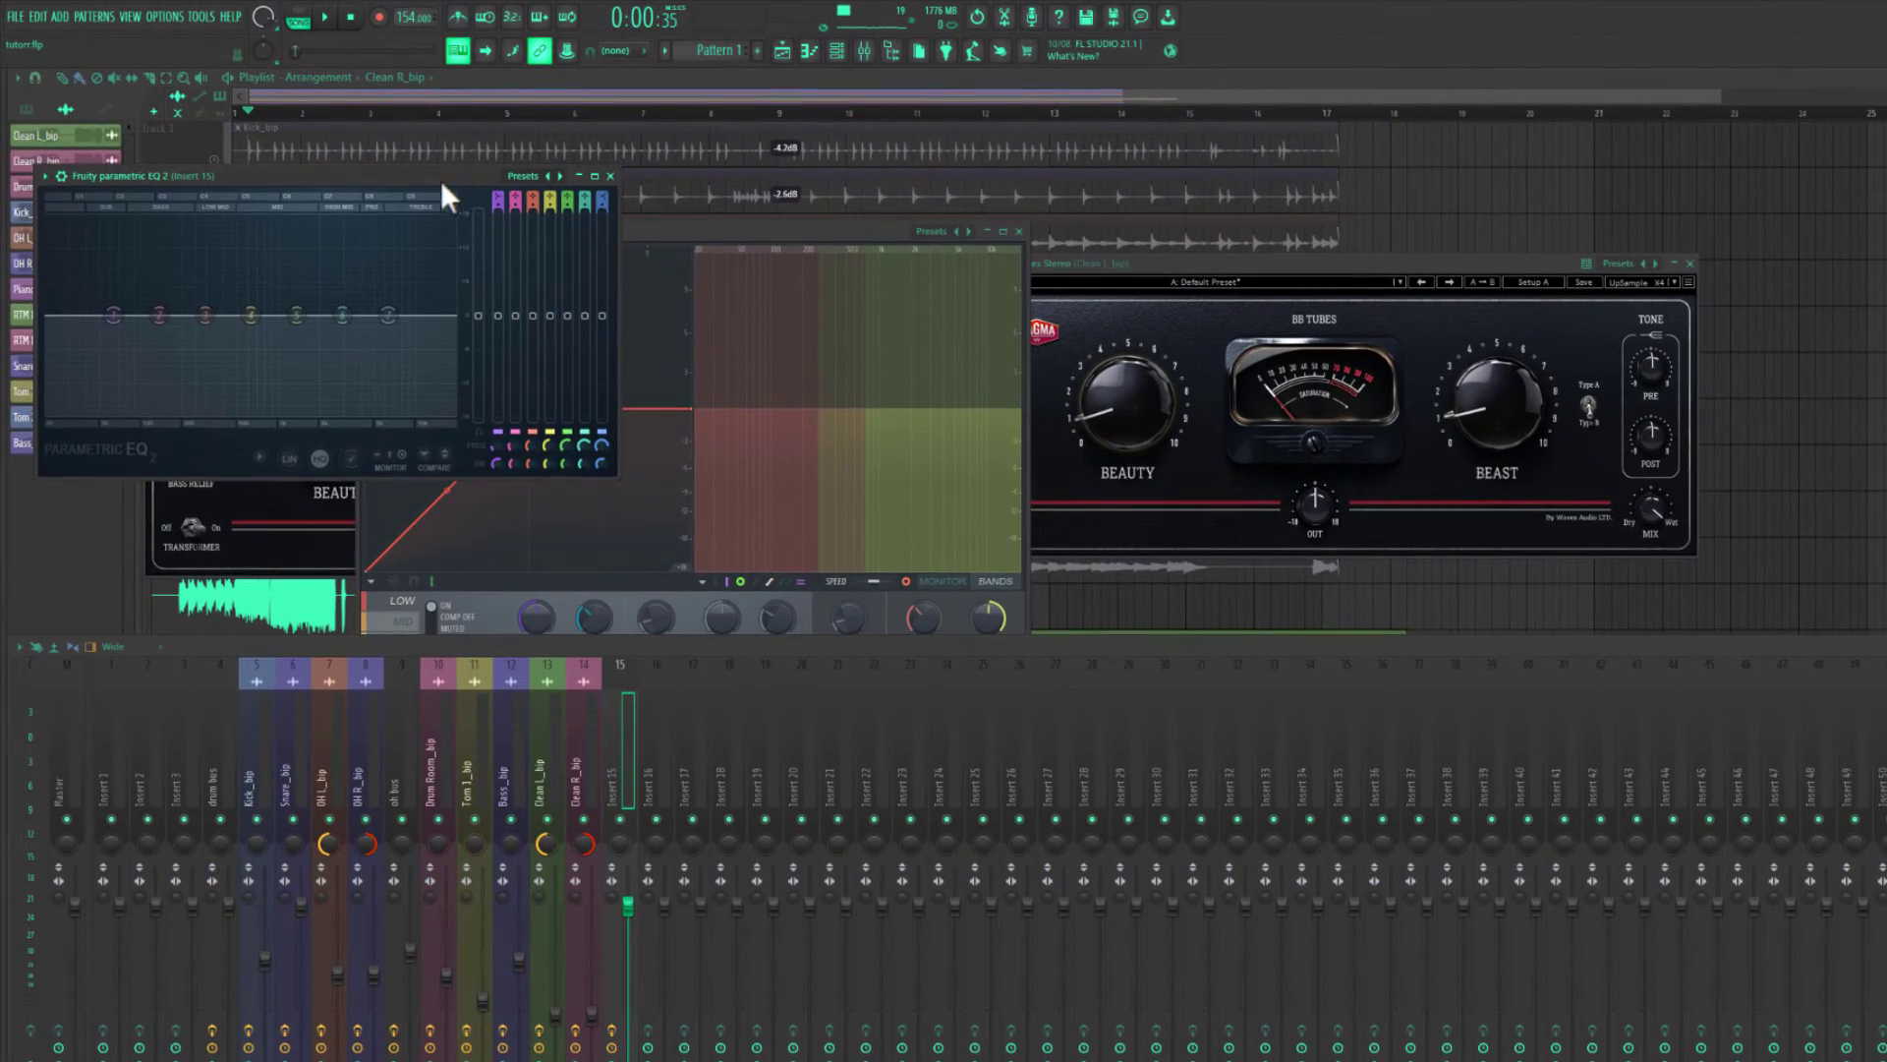
pyautogui.moveTo(442, 183); pyautogui.dragTo(1058, 329)
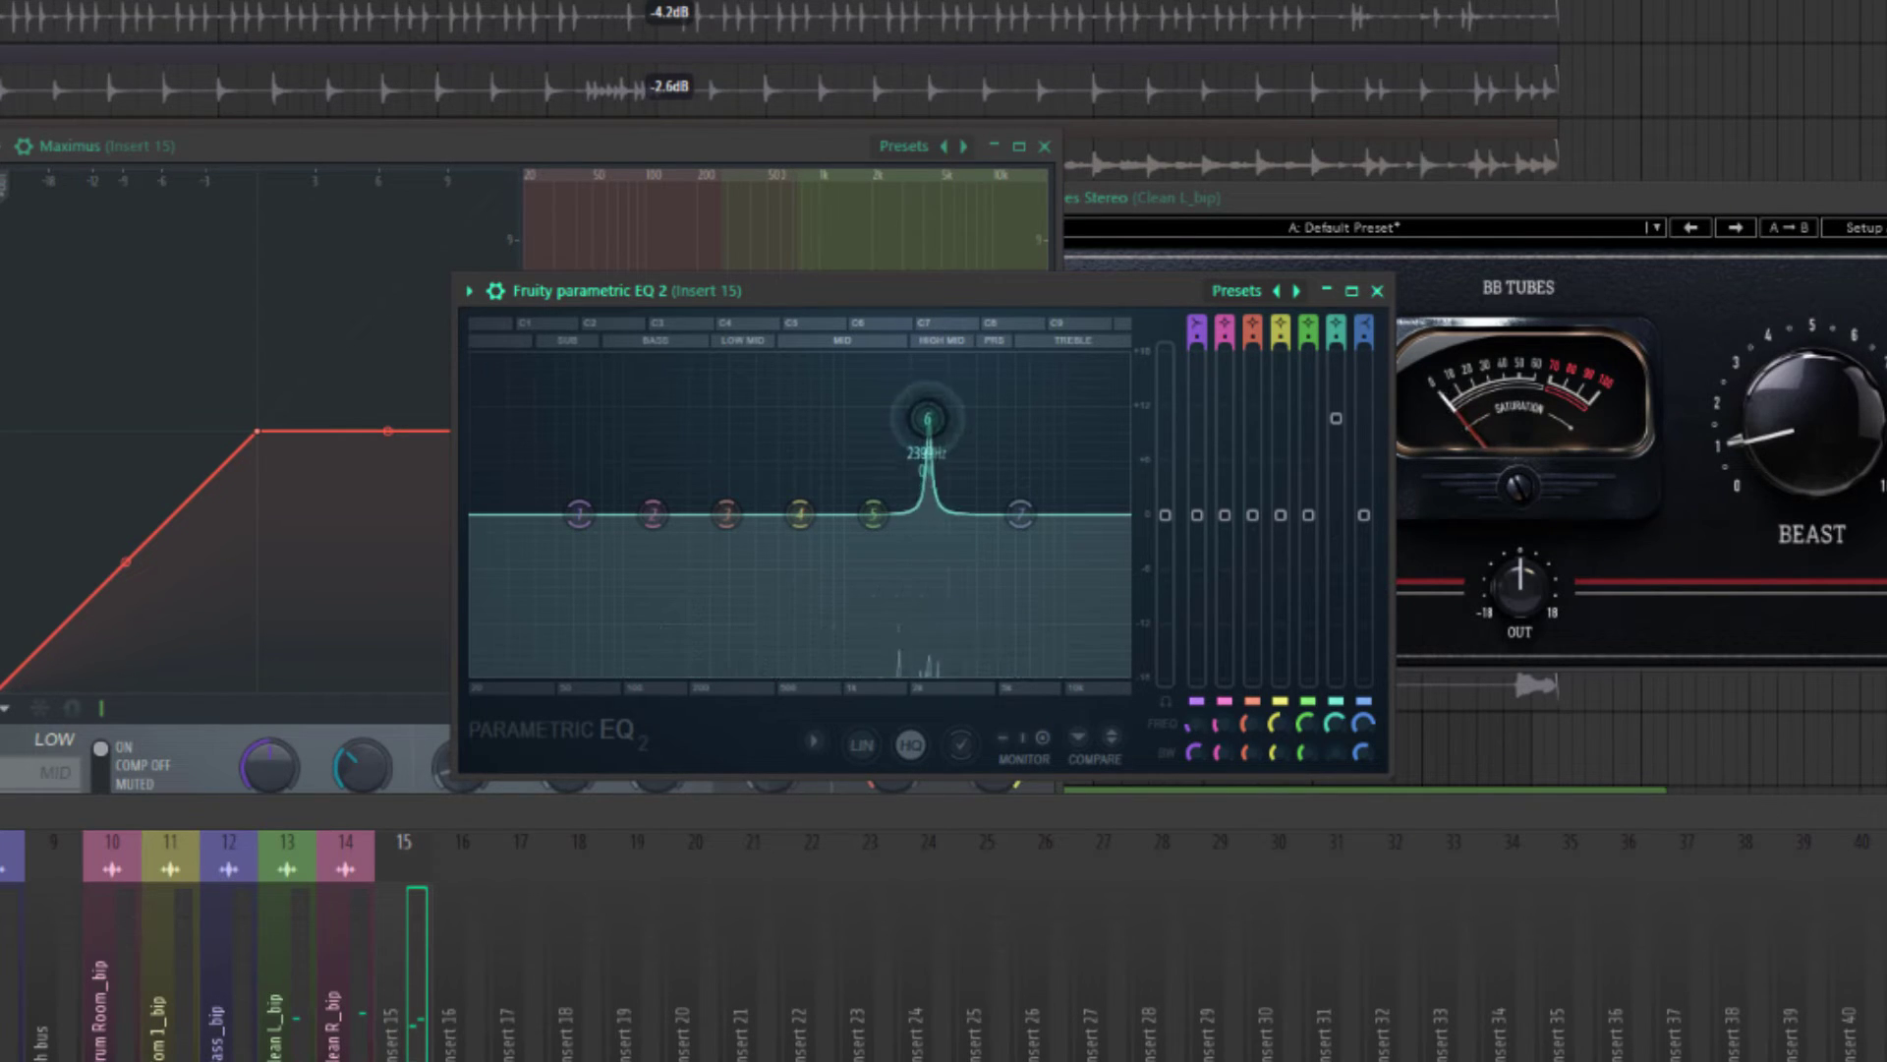
# Sweep EQ band 6 with a strong boost and turn it into a slight narrow cut at about 2718 Hz.
pyautogui.moveTo(927, 420); pyautogui.dragTo(949, 373)
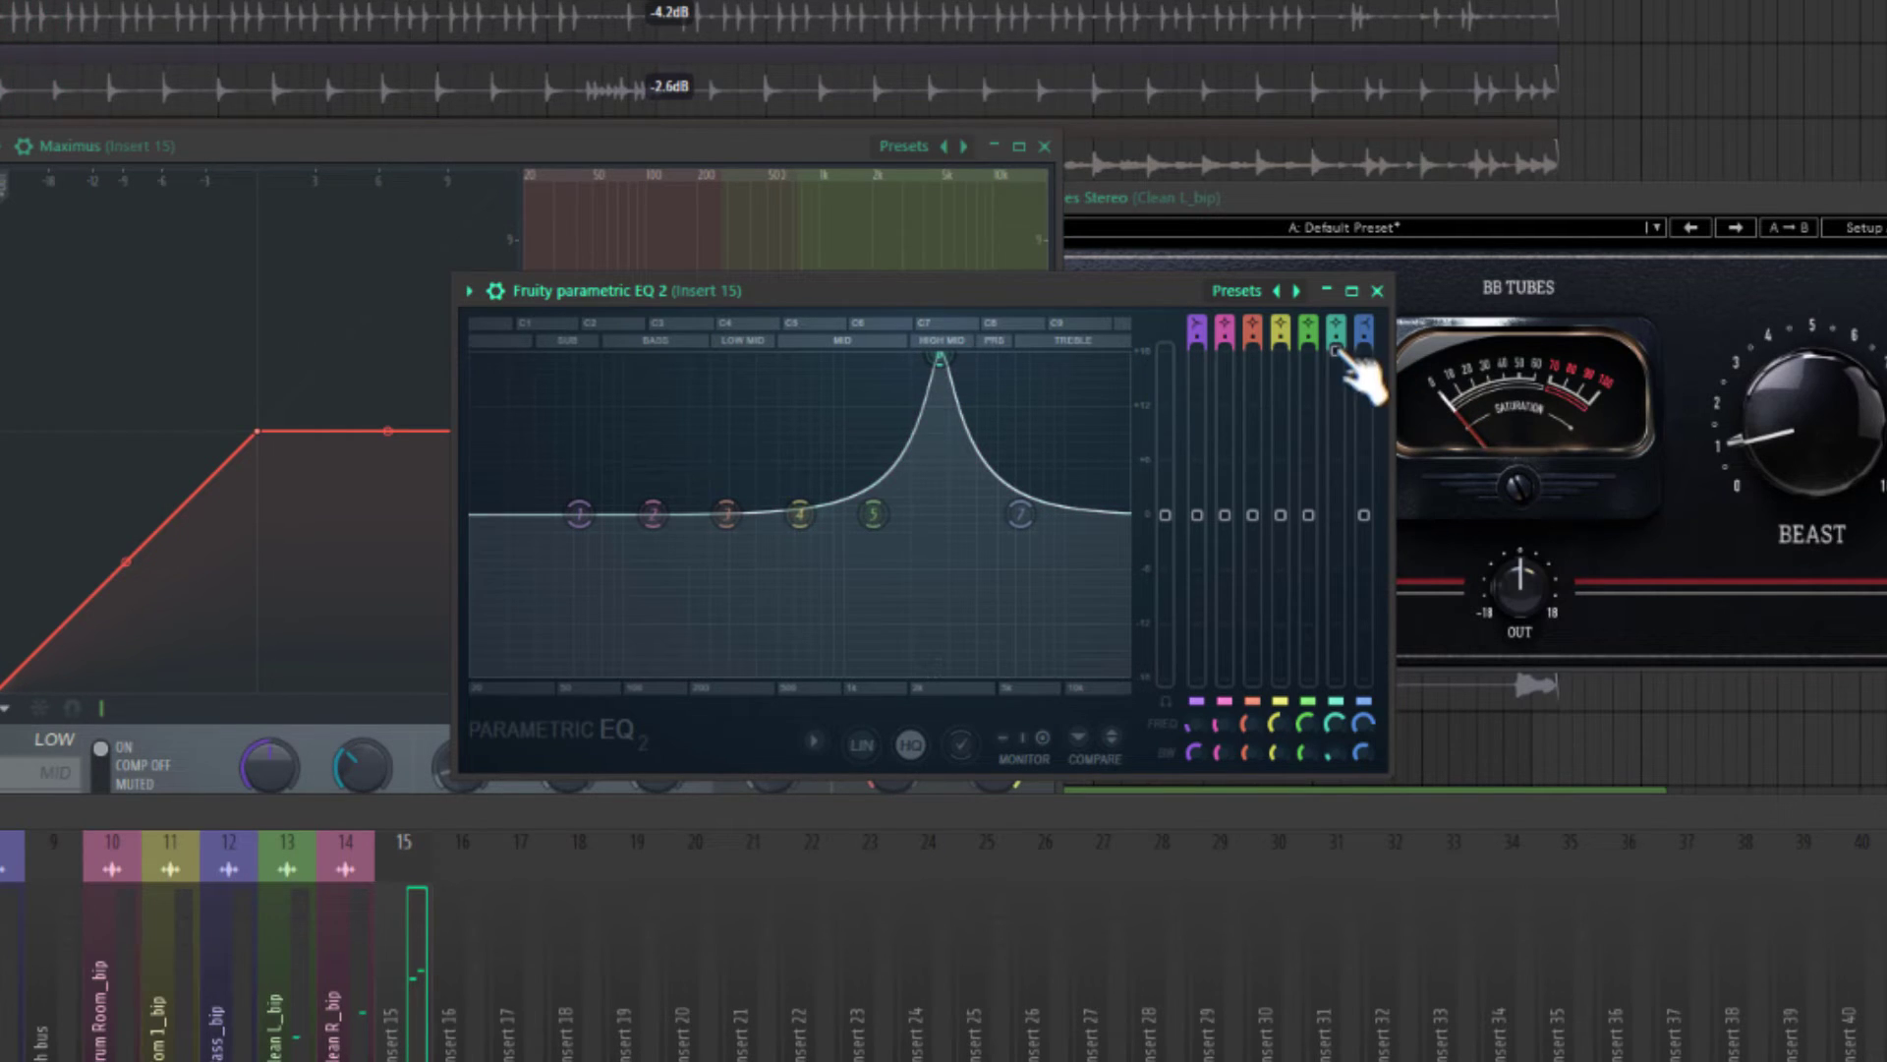
pyautogui.moveTo(1336, 351); pyautogui.dragTo(1337, 543)
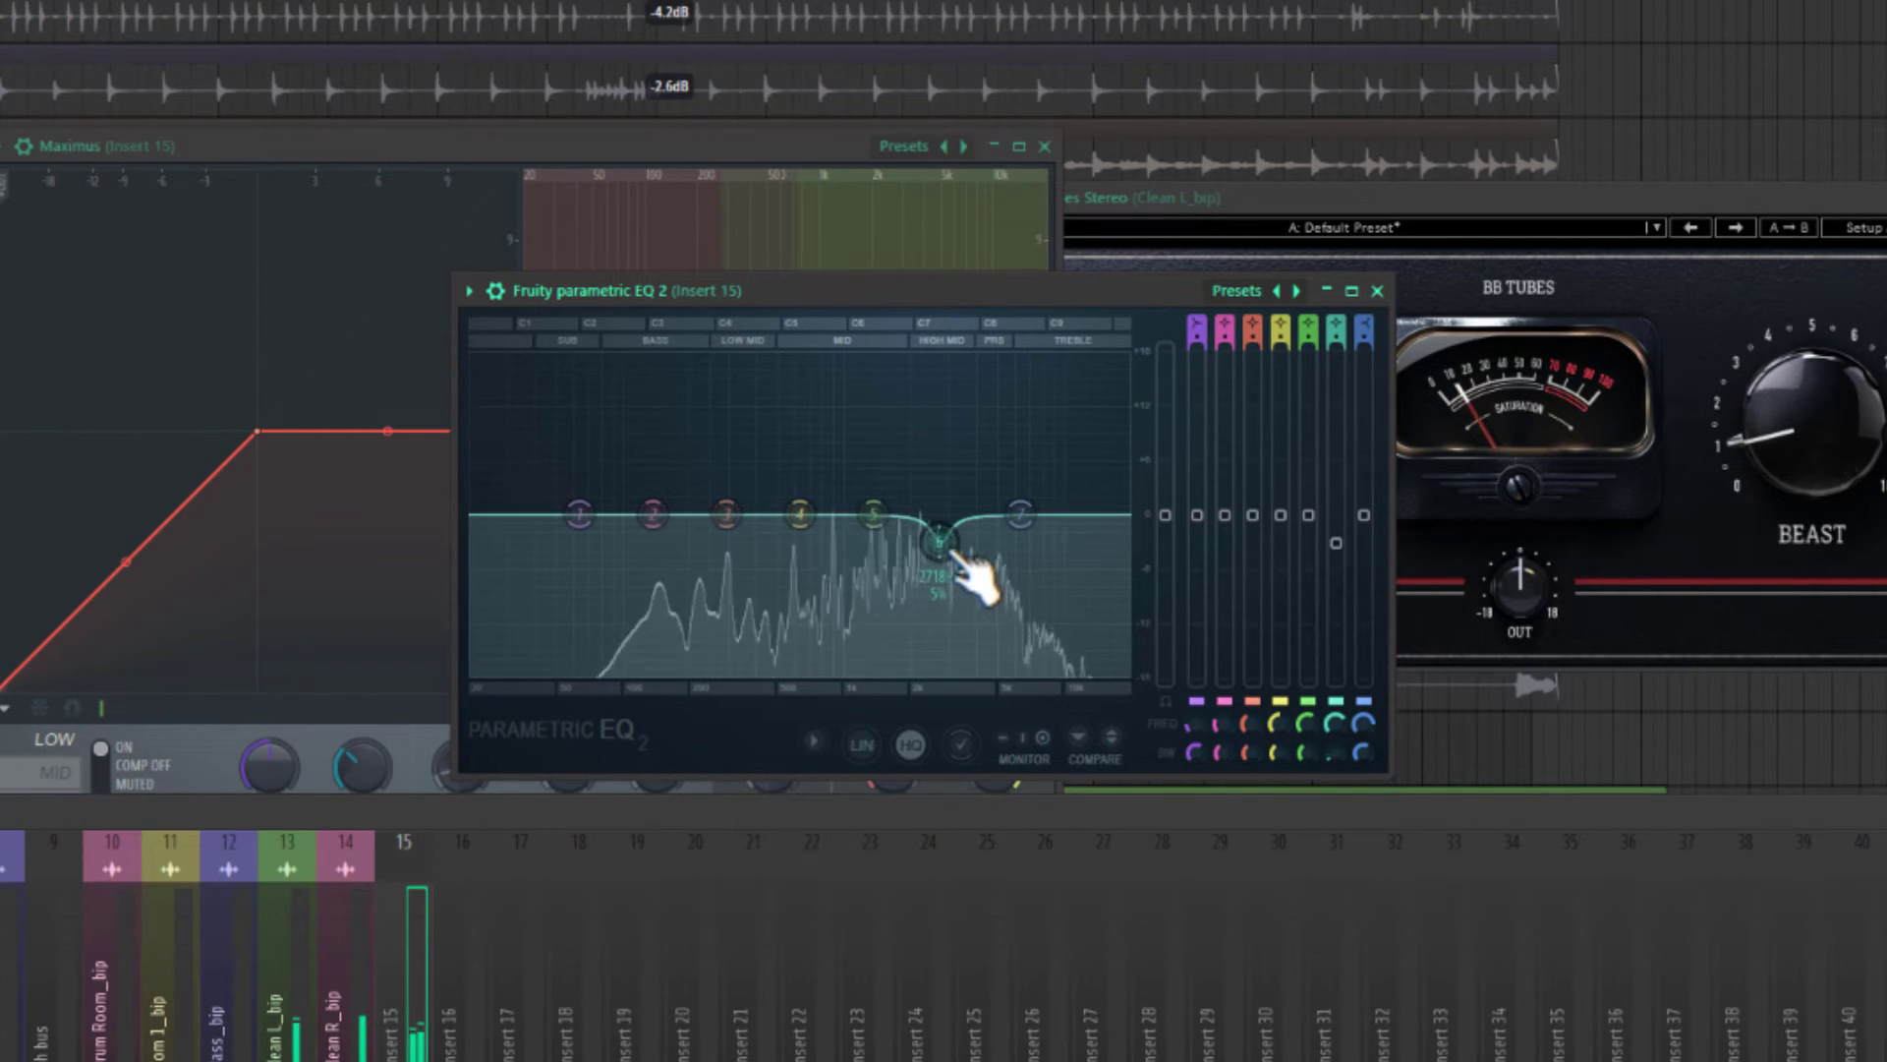
# Add slight narrow EQ cuts with band 5 at about 5 kHz and band 4 at about 1.3 kHz.
pyautogui.moveTo(947, 548); pyautogui.dragTo(999, 527)
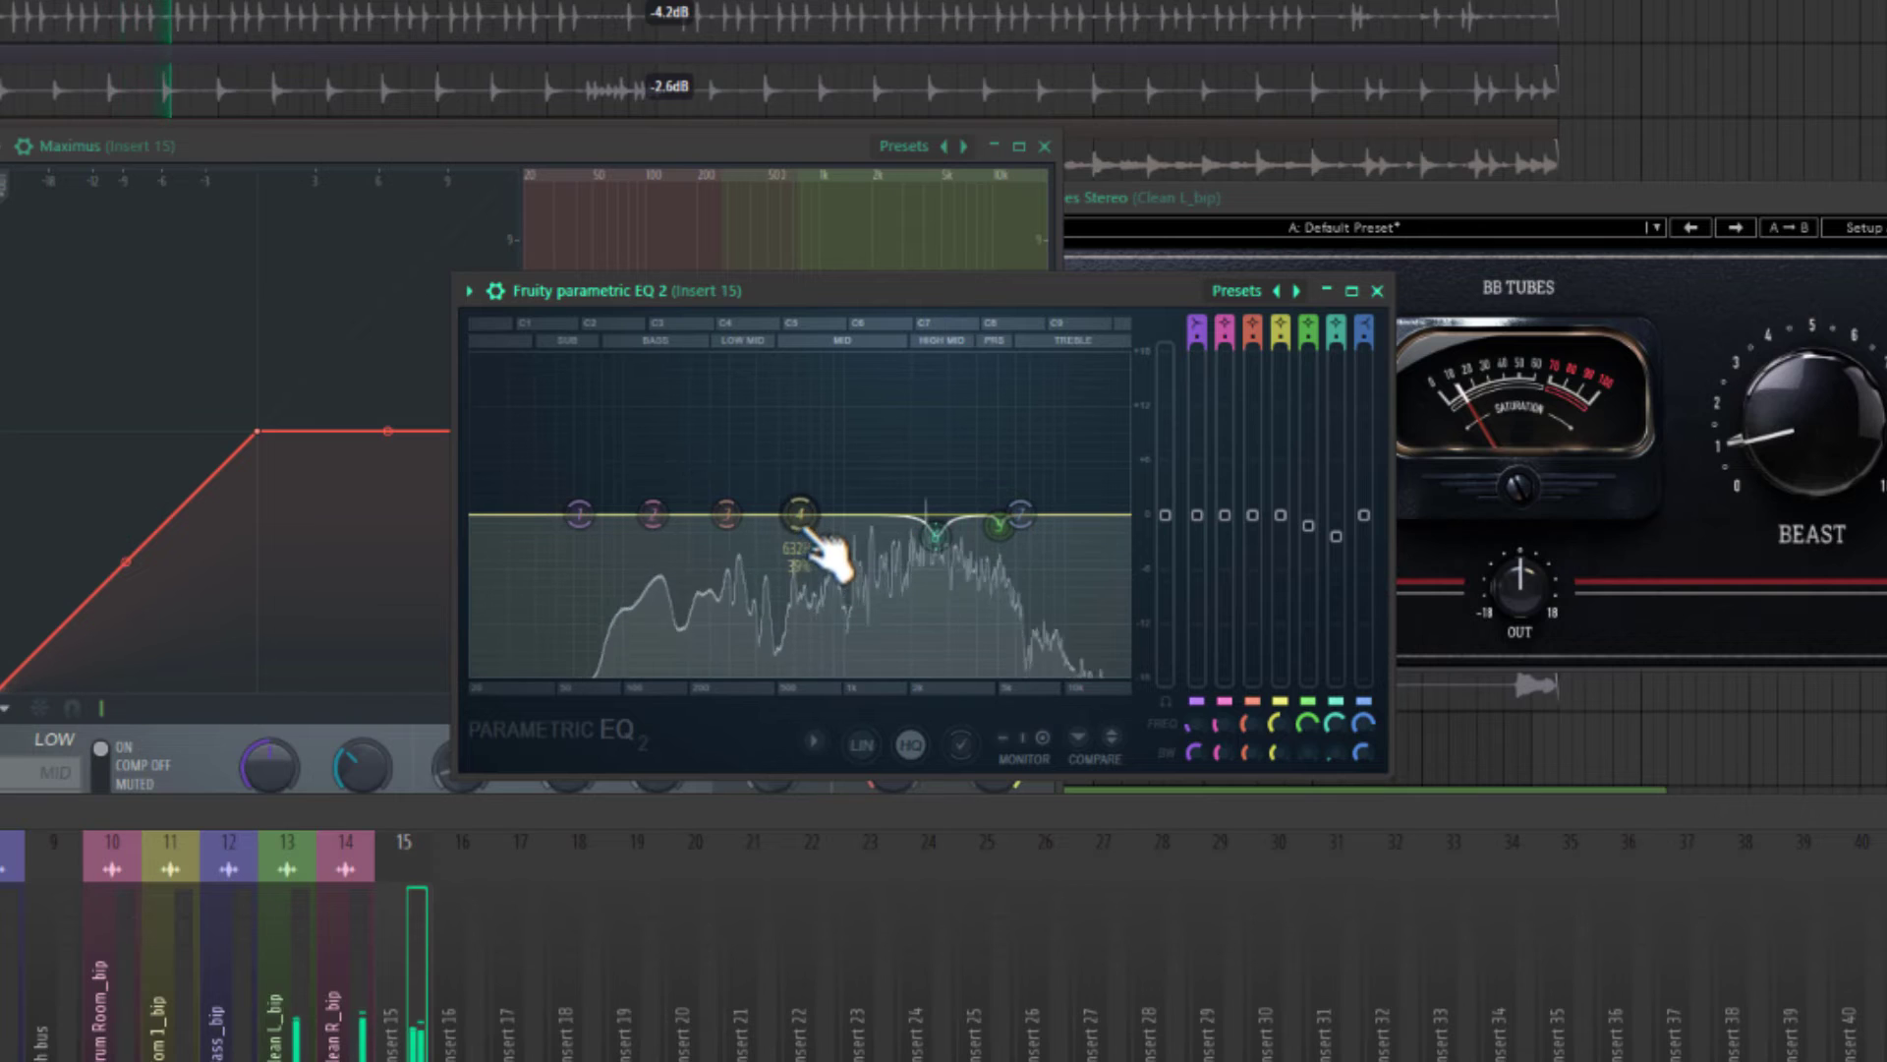
pyautogui.scroll(-5, 808, 515)
pyautogui.moveTo(815, 517); pyautogui.dragTo(879, 525)
pyautogui.moveTo(1001, 526); pyautogui.dragTo(1000, 528)
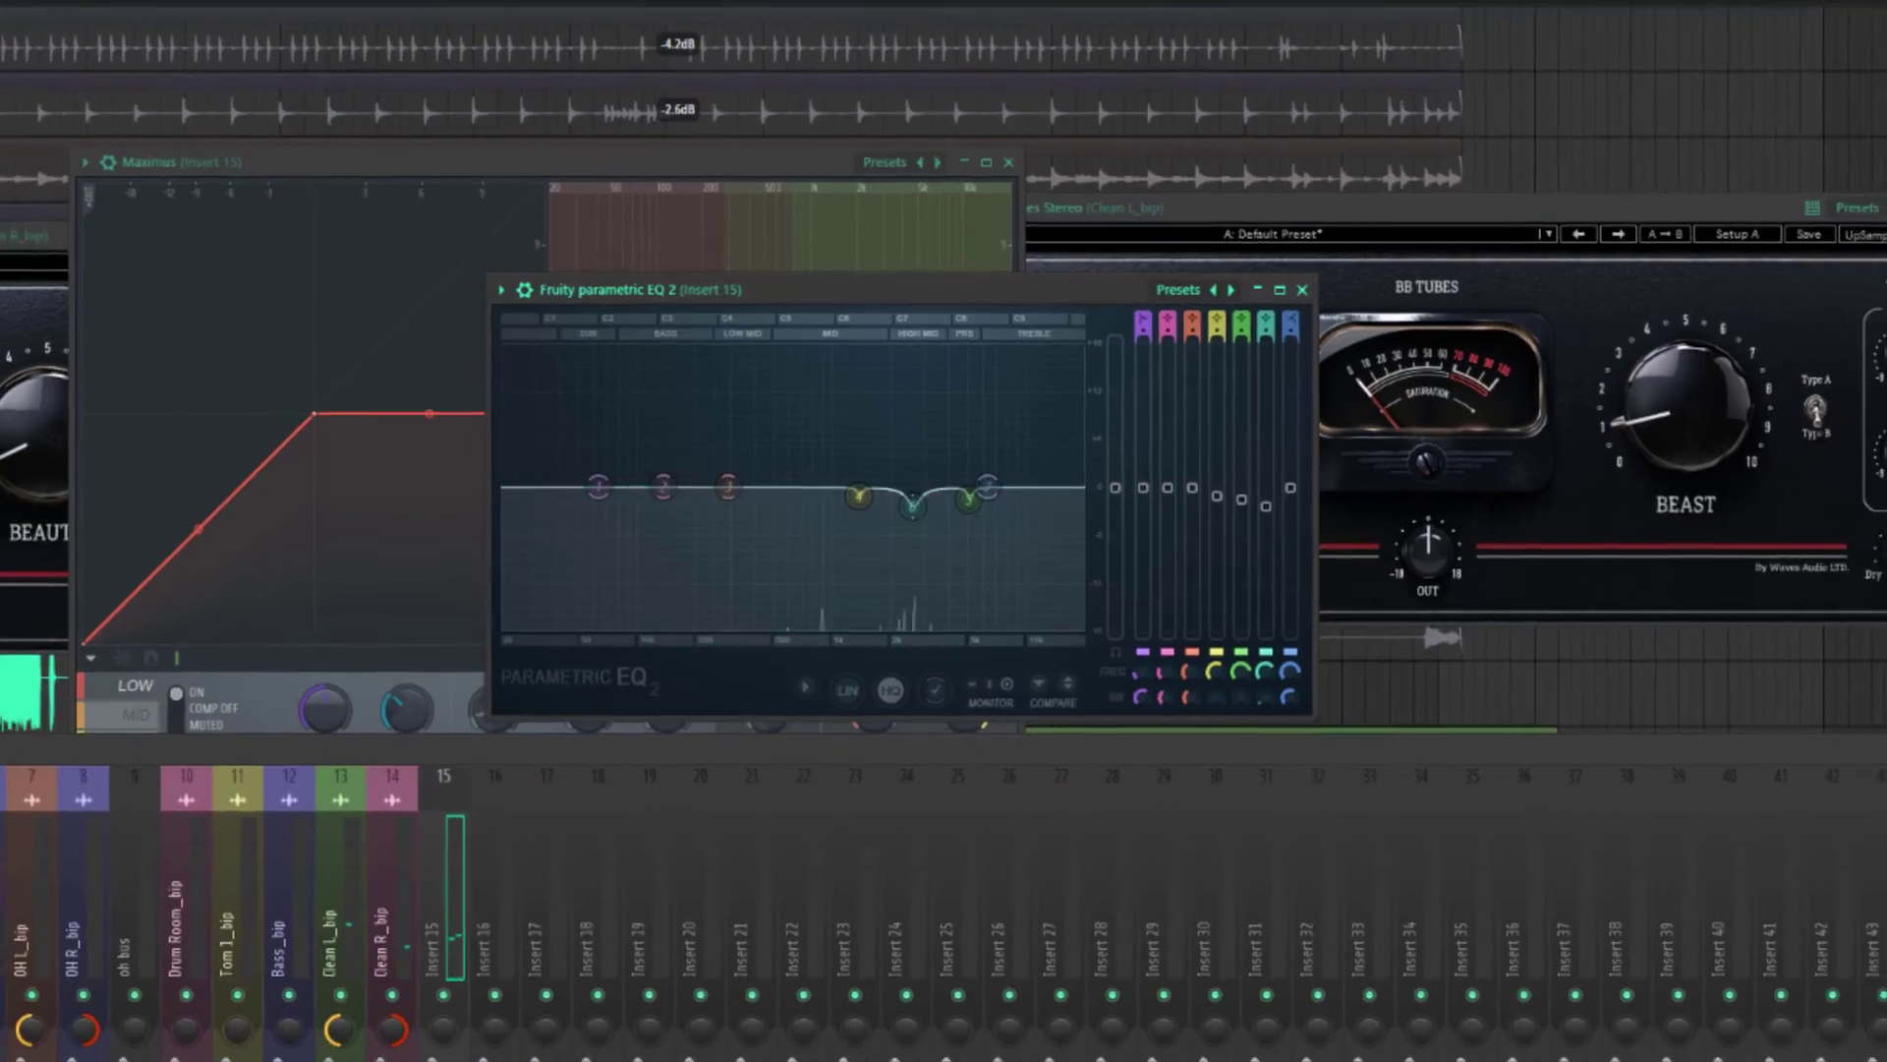
# Insert PuigTec EQP1A Stereo in slot 3 of Insert 15 and begin raising its high-frequency boost while listening.
pyautogui.click(1715, 664)
pyautogui.moveTo(1734, 683)
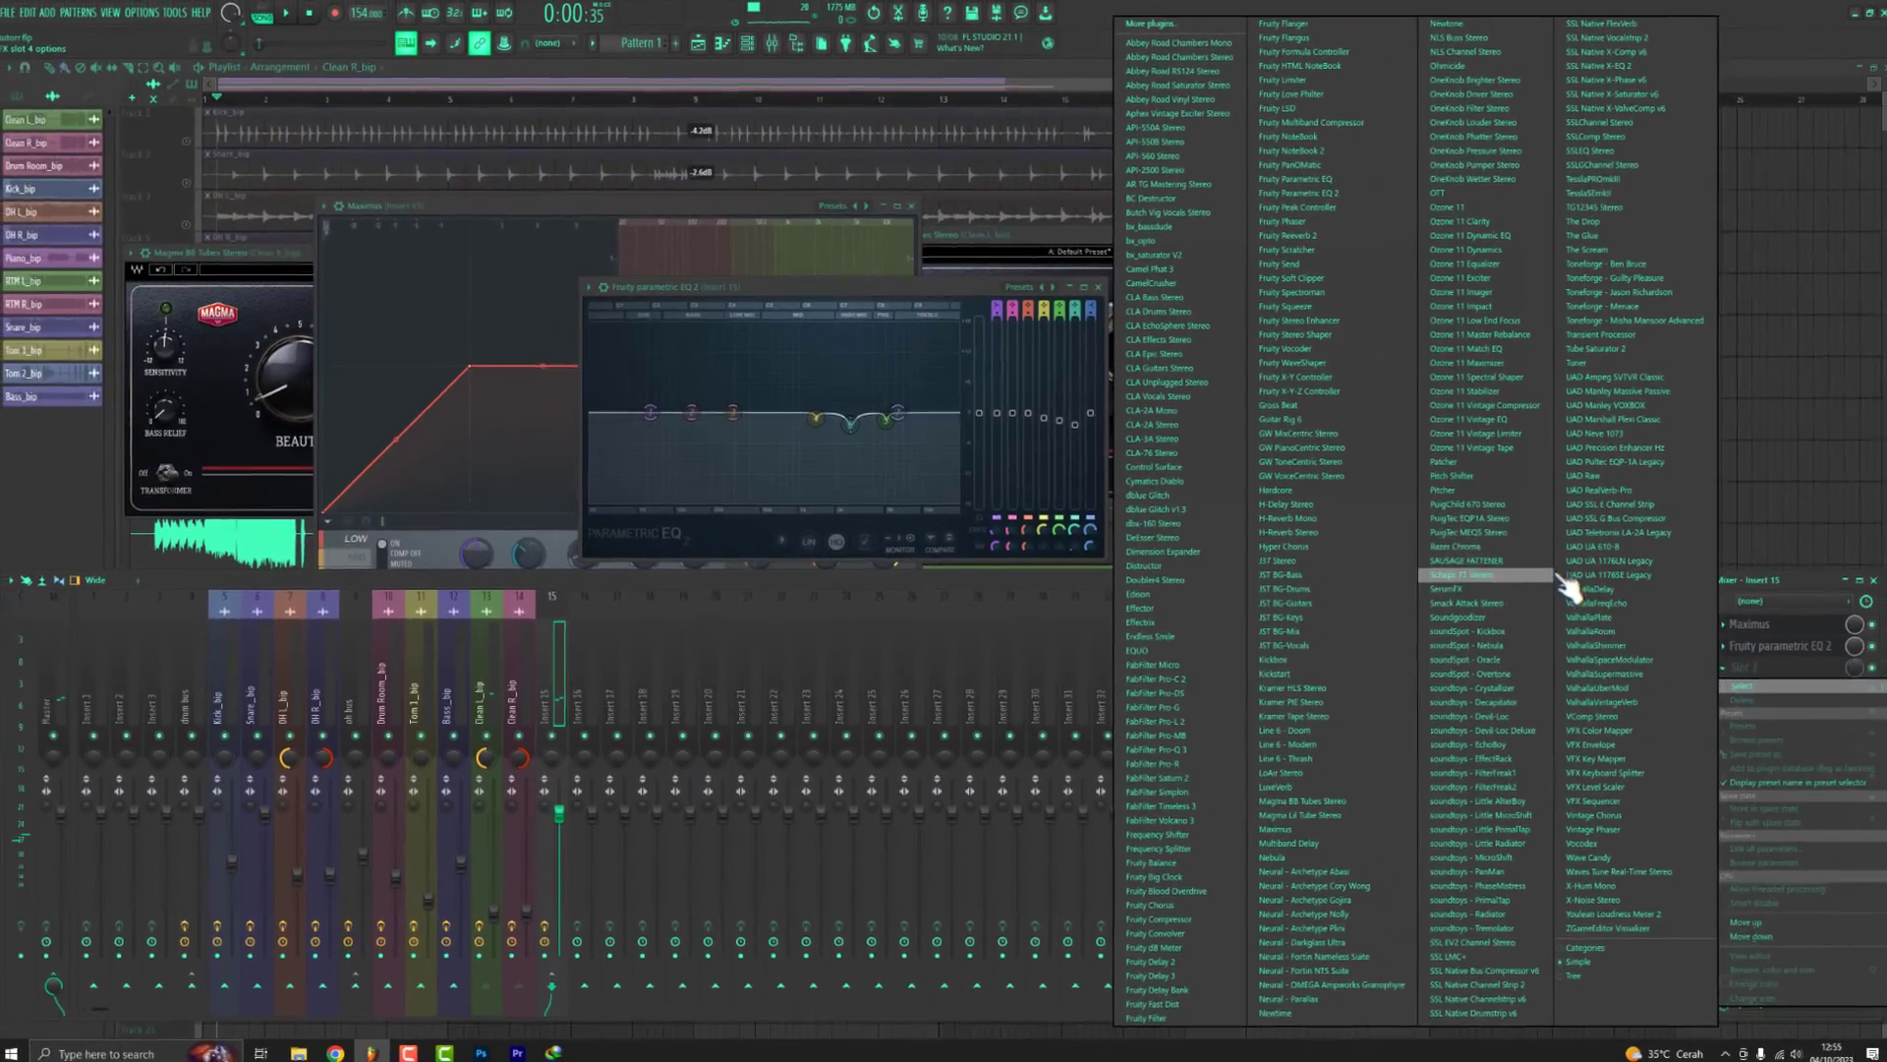
pyautogui.click(1489, 521)
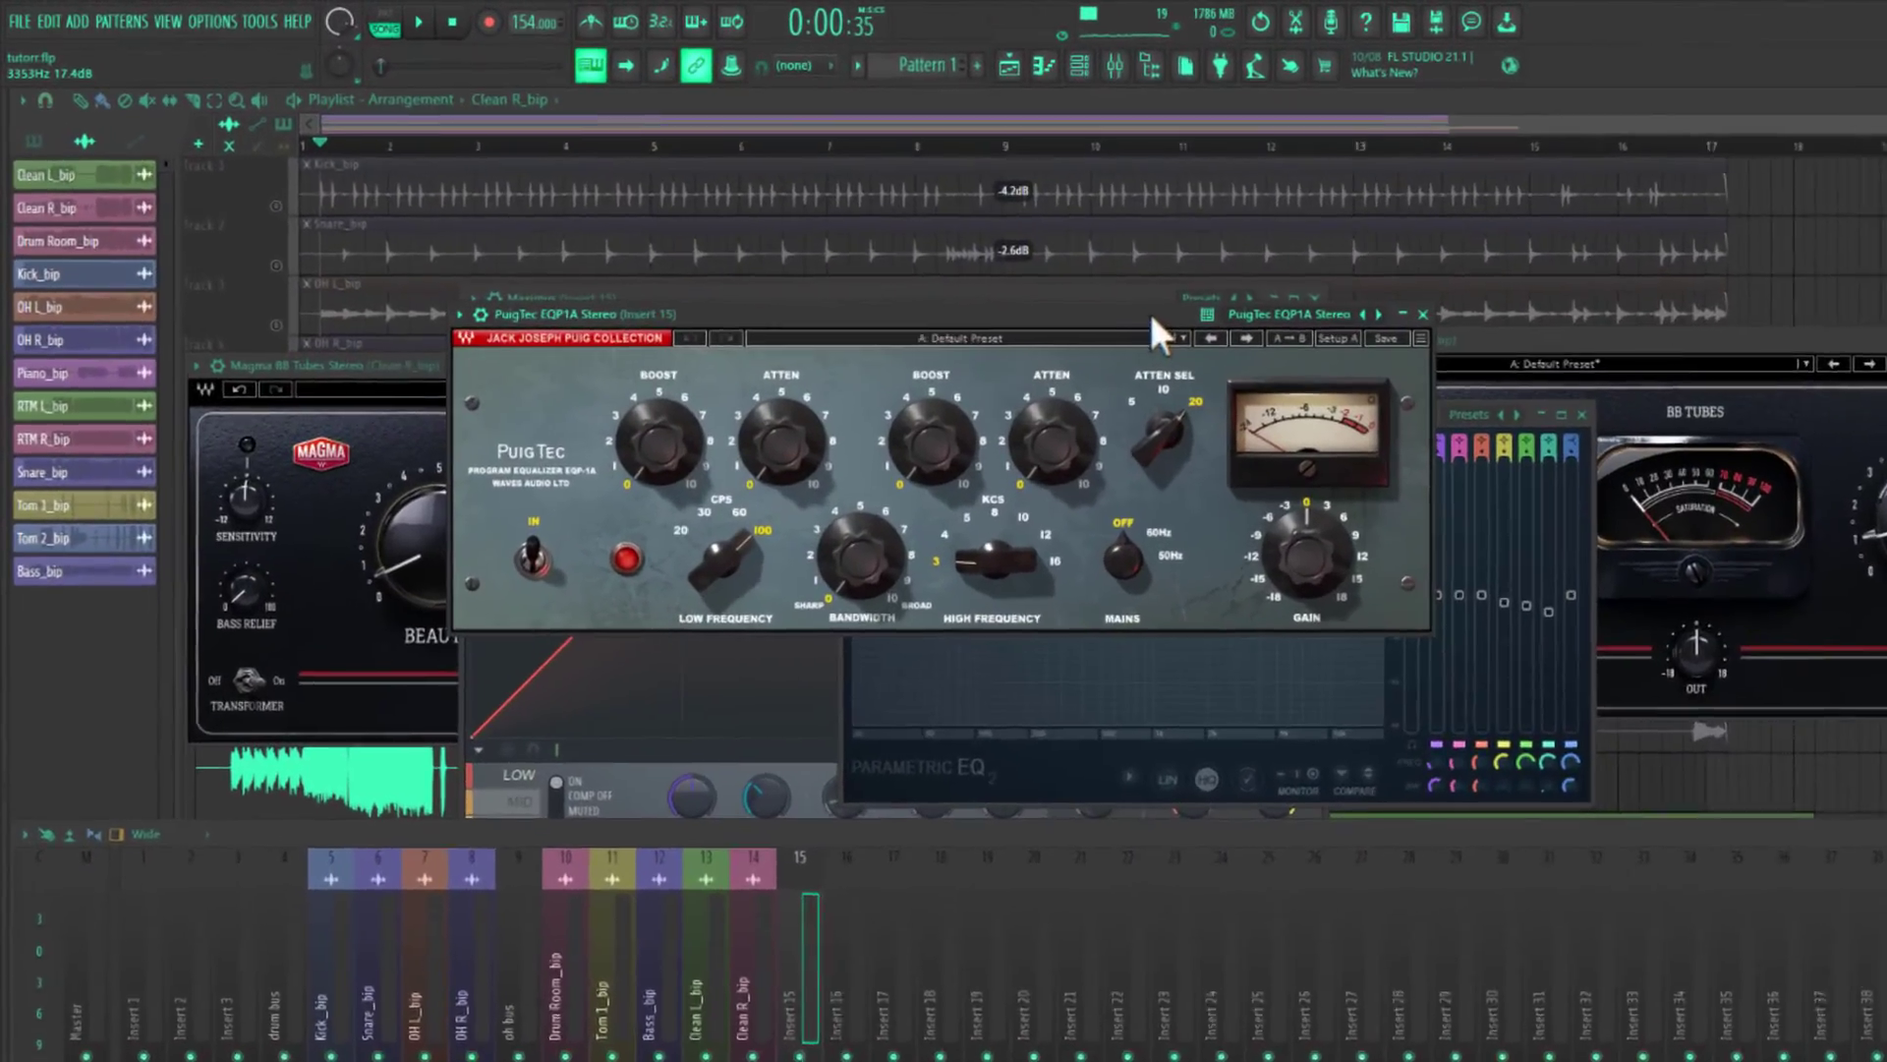
pyautogui.press('space')
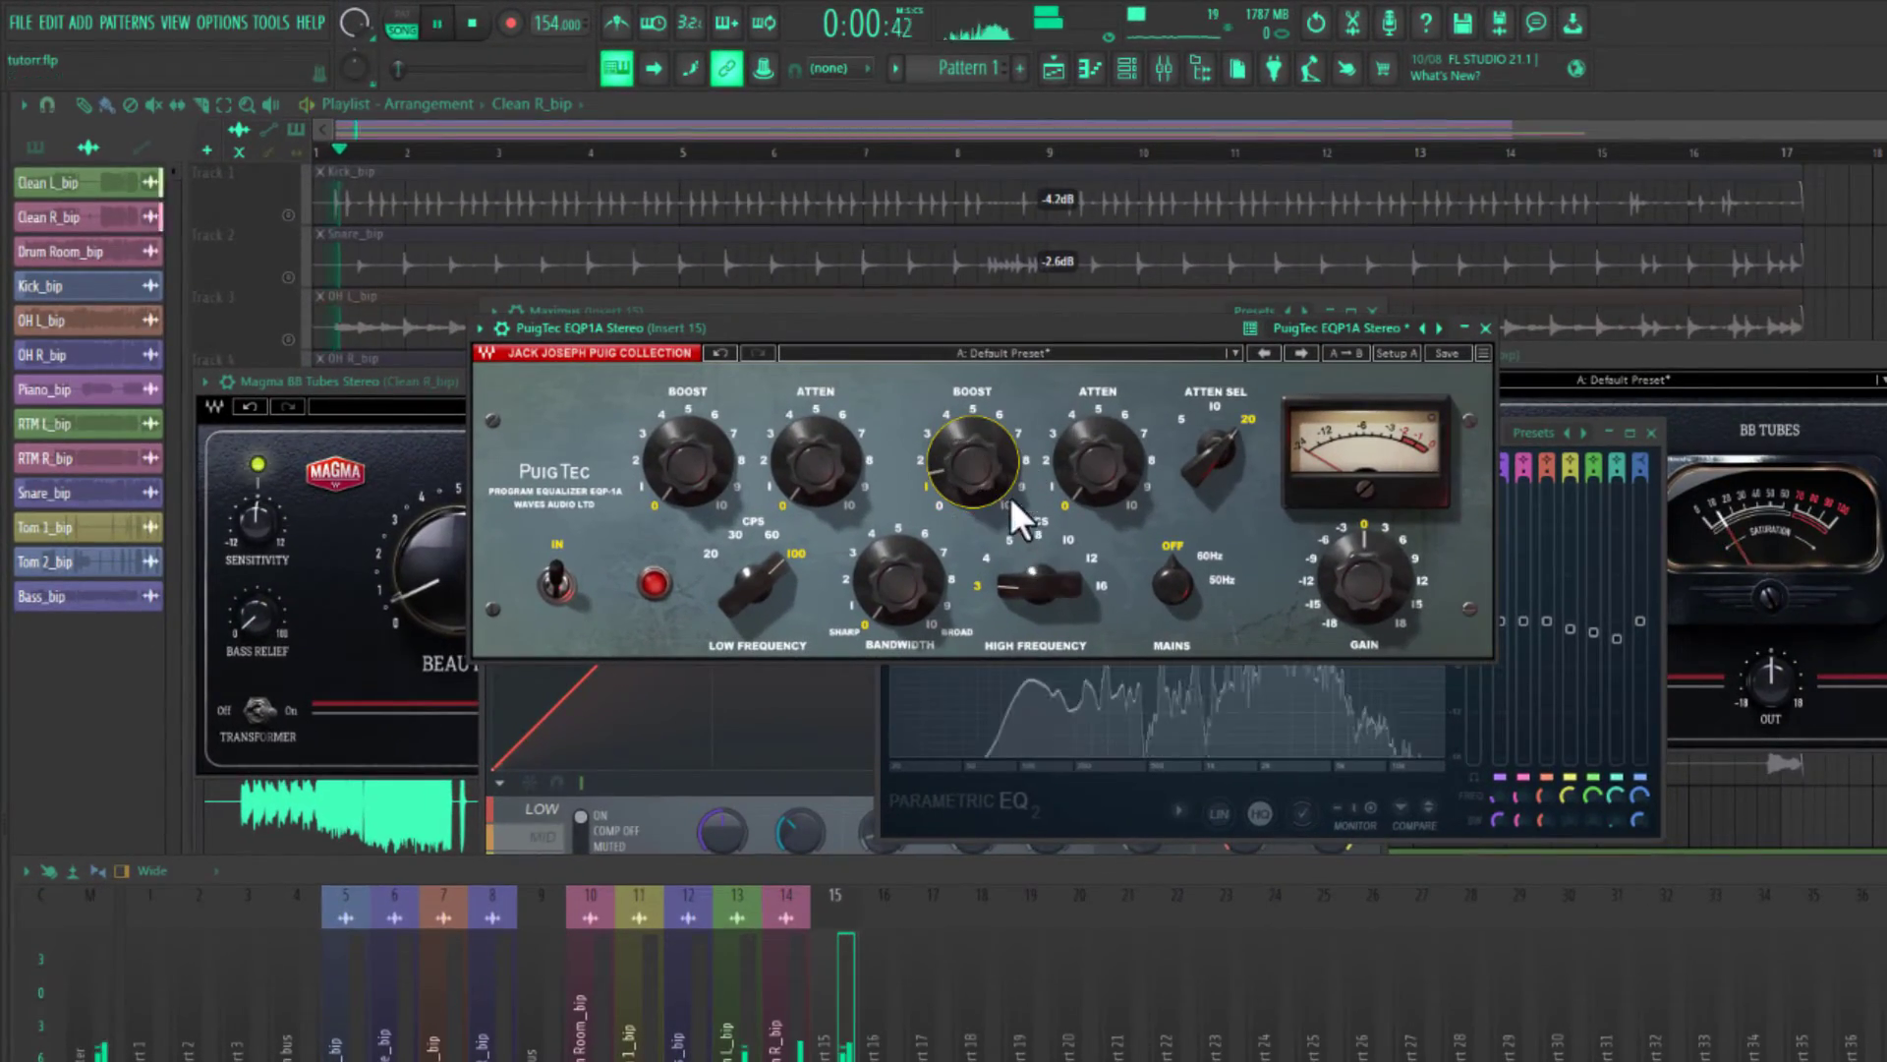
pyautogui.moveTo(988, 475); pyautogui.dragTo(988, 442)
pyautogui.press('space')
# Widen the PuigTec bandwidth and set its high frequency to 4 kHz, trying a stronger boost during playback.
pyautogui.moveTo(1048, 576); pyautogui.dragTo(1044, 548)
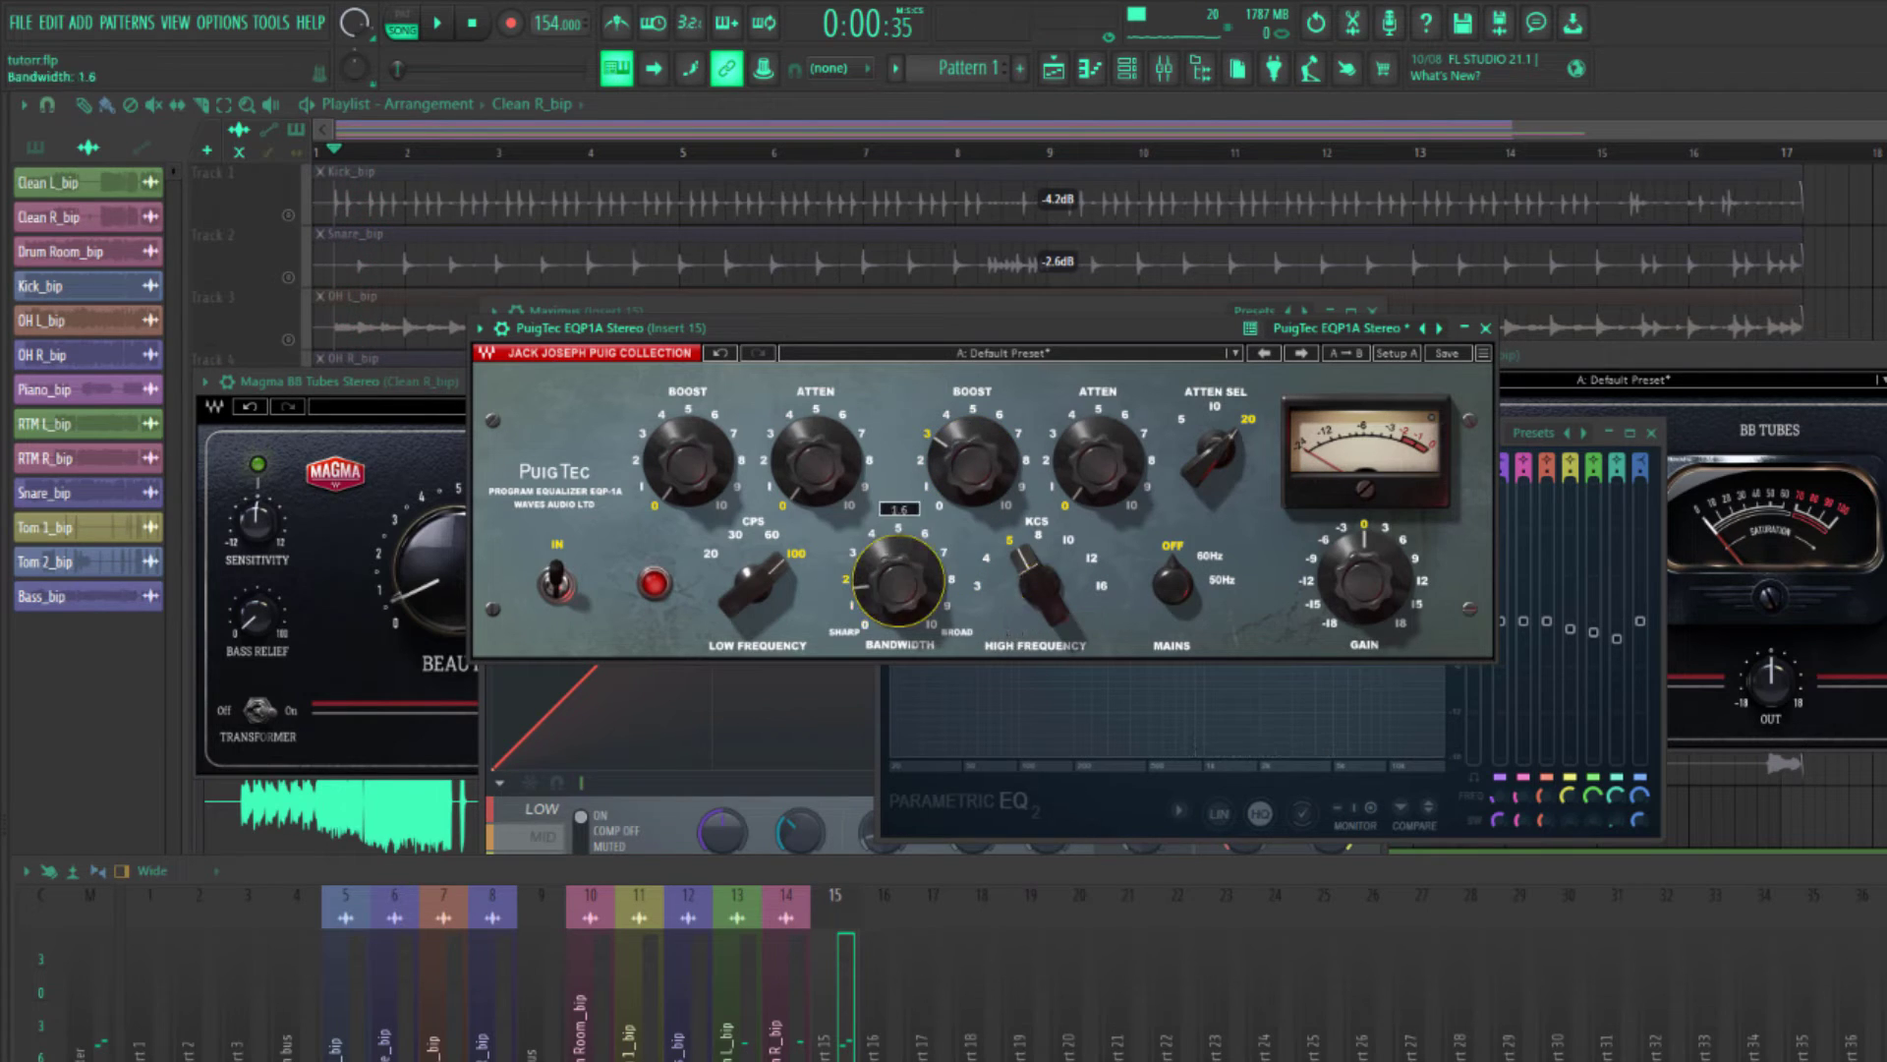
pyautogui.press('space')
pyautogui.moveTo(974, 472); pyautogui.dragTo(1034, 519)
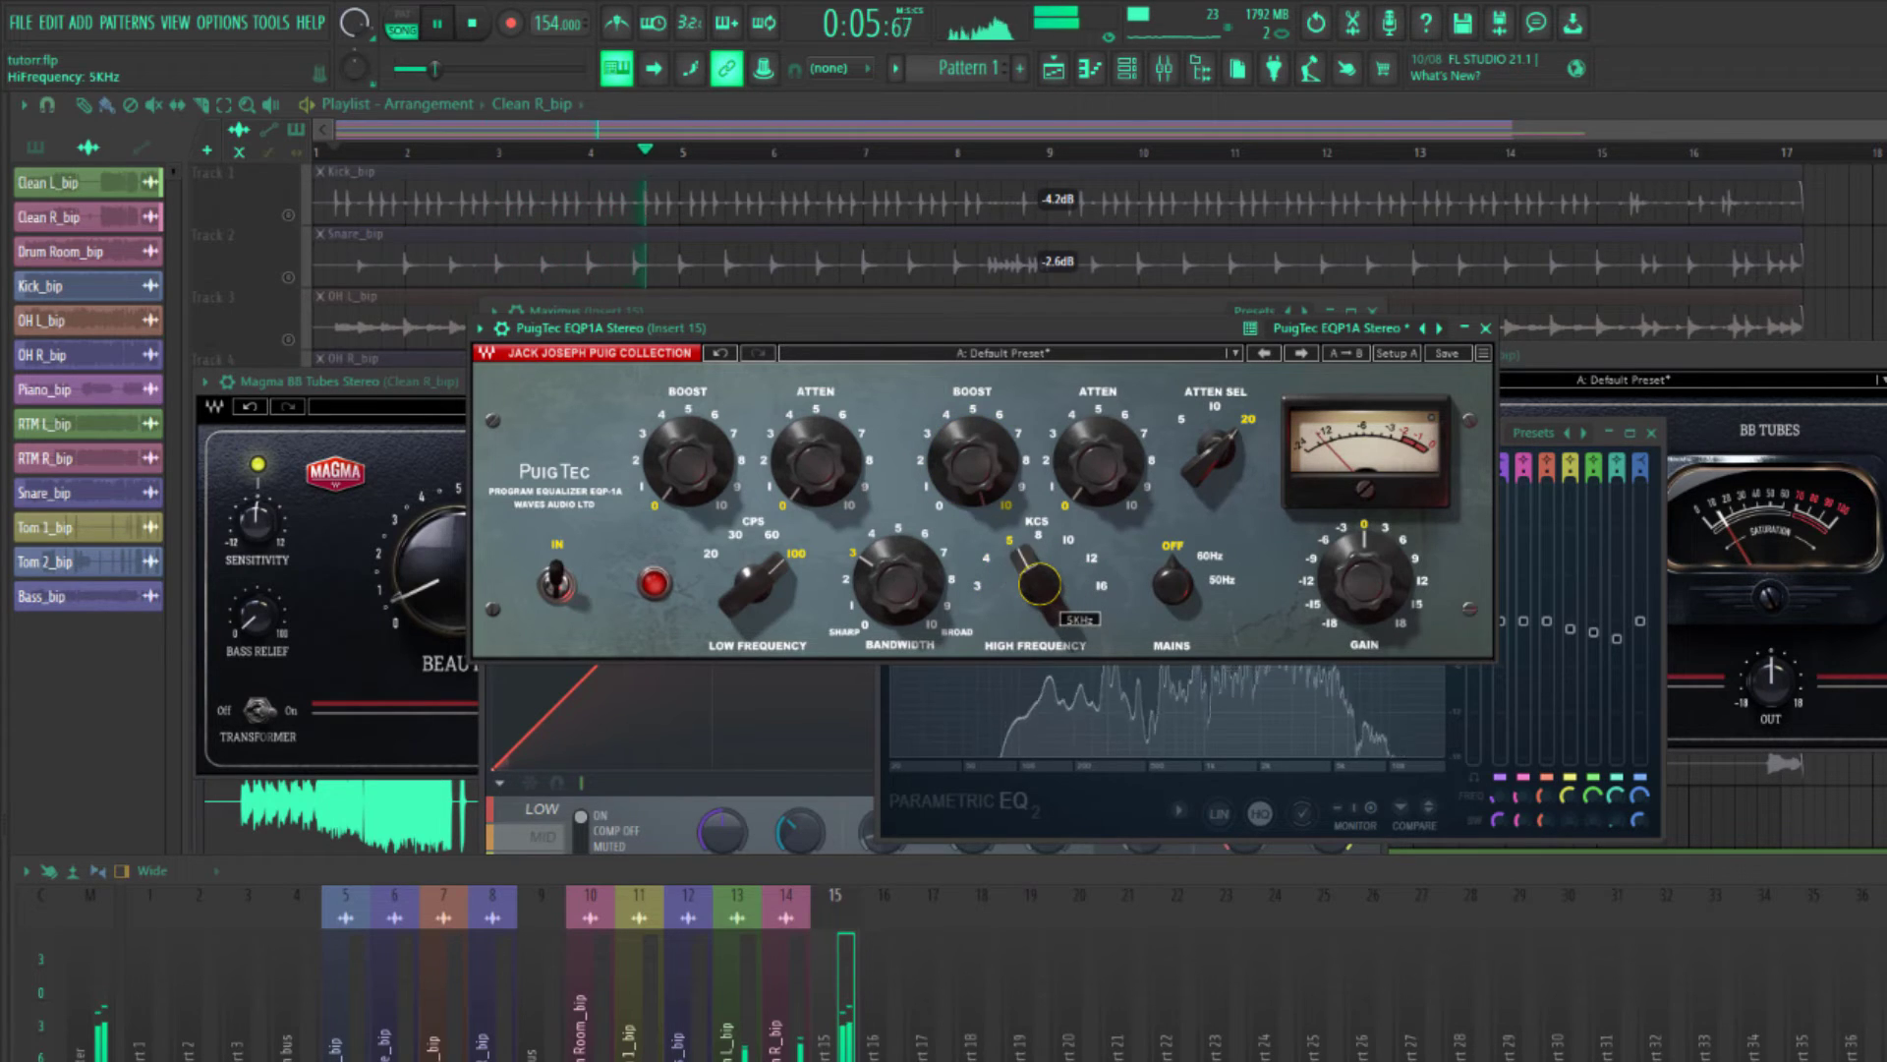
pyautogui.moveTo(1038, 584); pyautogui.dragTo(1037, 602)
pyautogui.press('space')
pyautogui.press('space')
# Set the PuigTec high-frequency boost to about 5.1 and its bandwidth to about 4.
pyautogui.moveTo(995, 464); pyautogui.dragTo(995, 551)
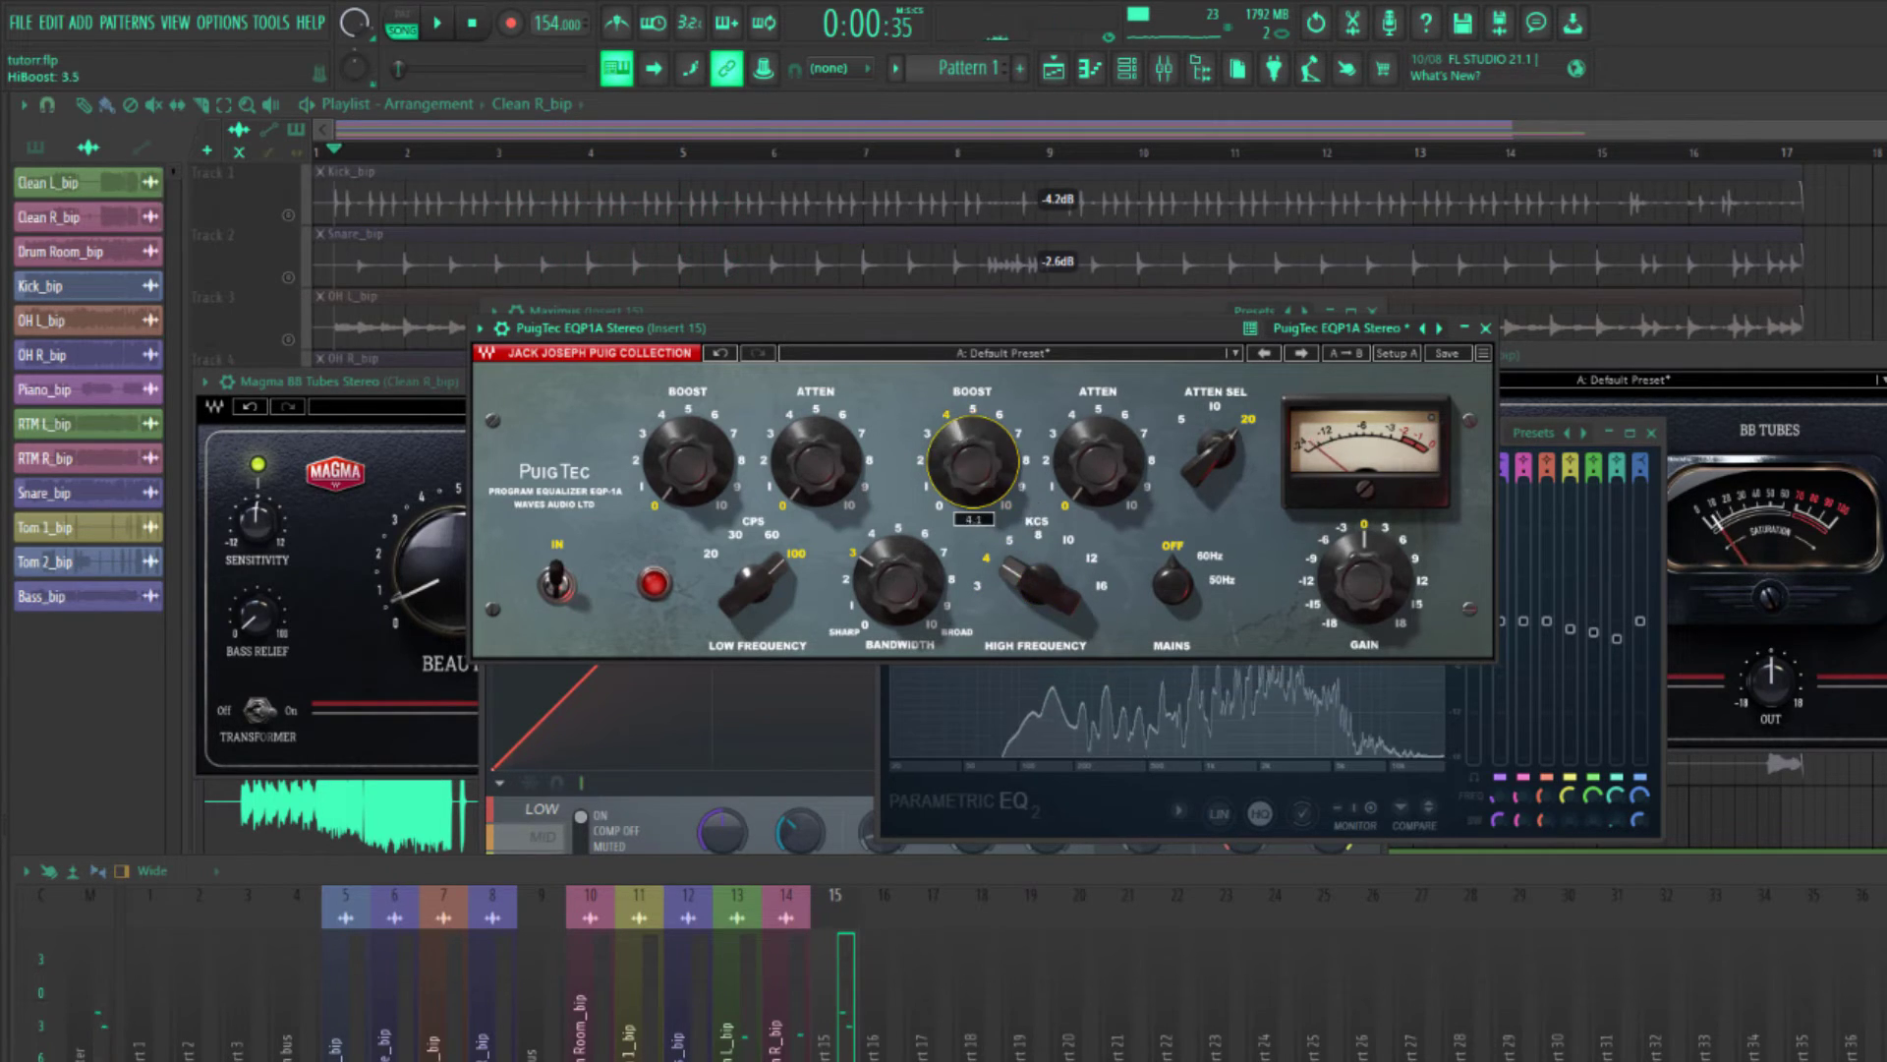
pyautogui.moveTo(995, 466)
pyautogui.mouseDown()
pyautogui.moveTo(994, 440)
pyautogui.moveTo(973, 447)
pyautogui.mouseUp()
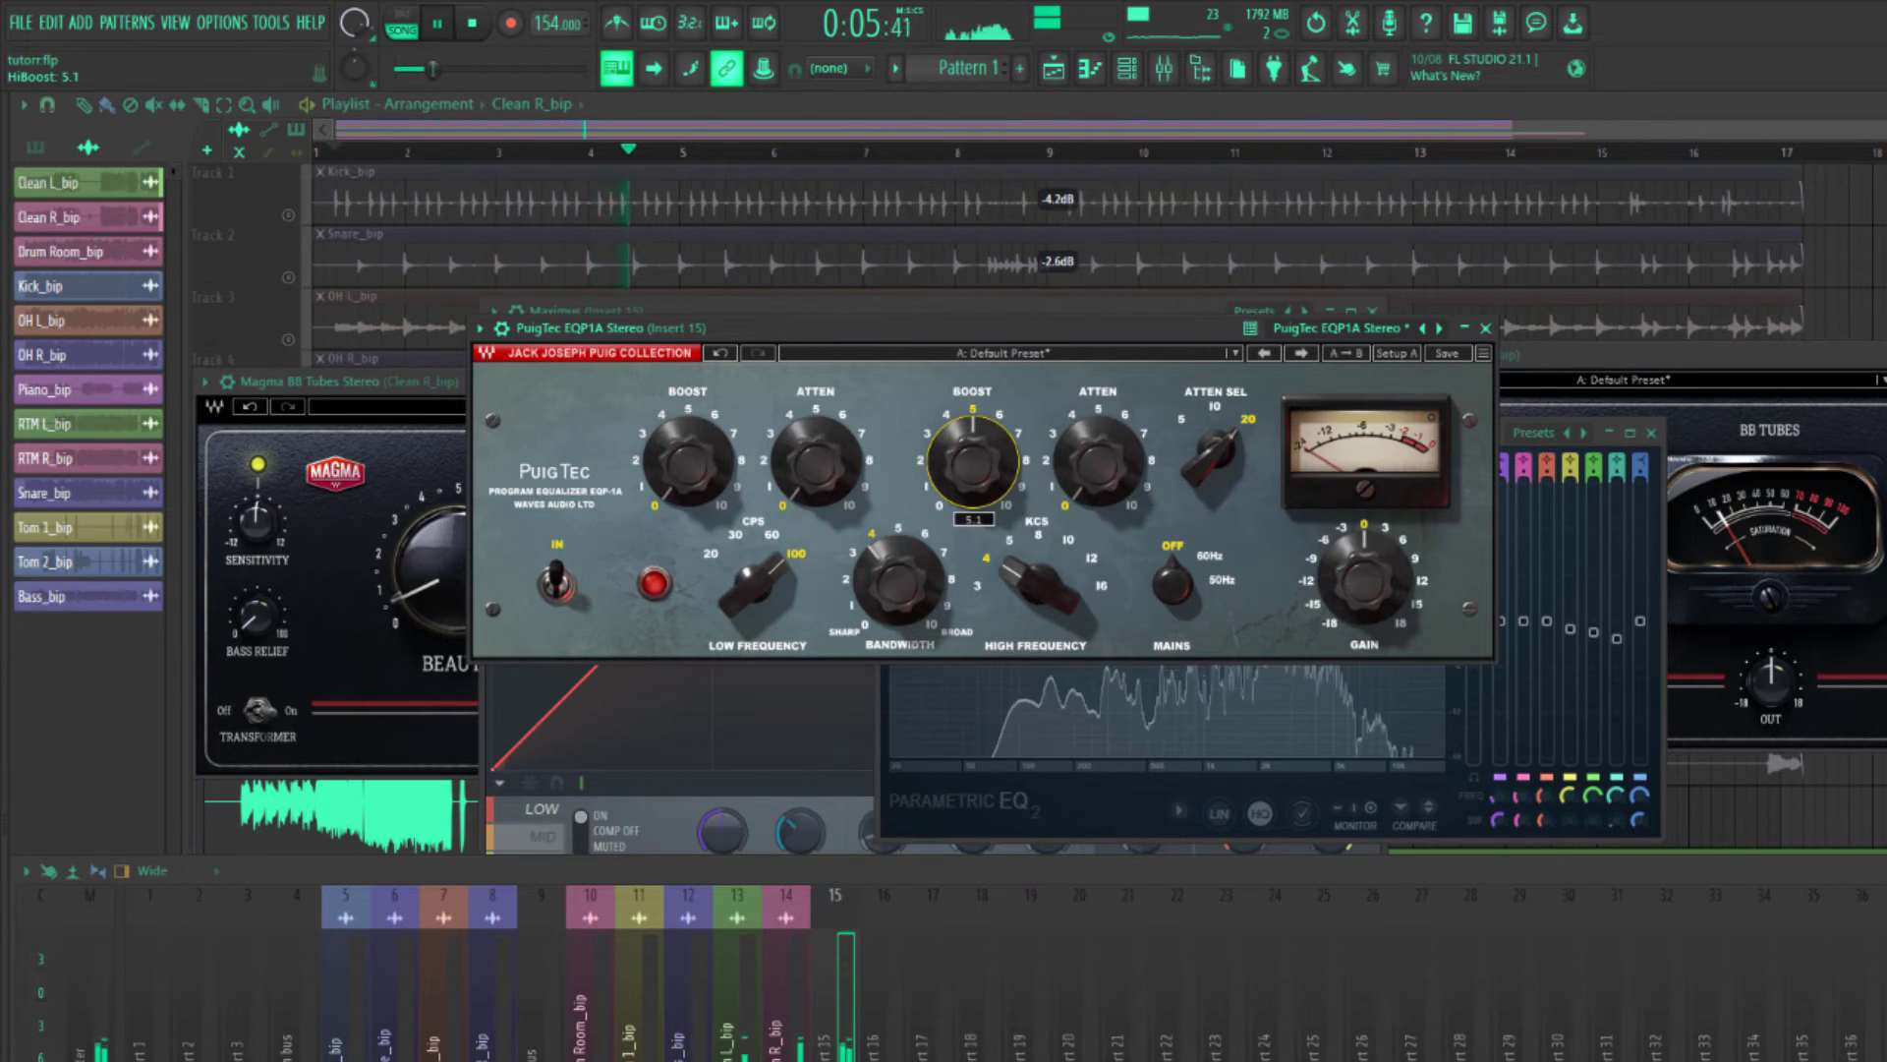
pyautogui.moveTo(905, 611); pyautogui.dragTo(906, 615)
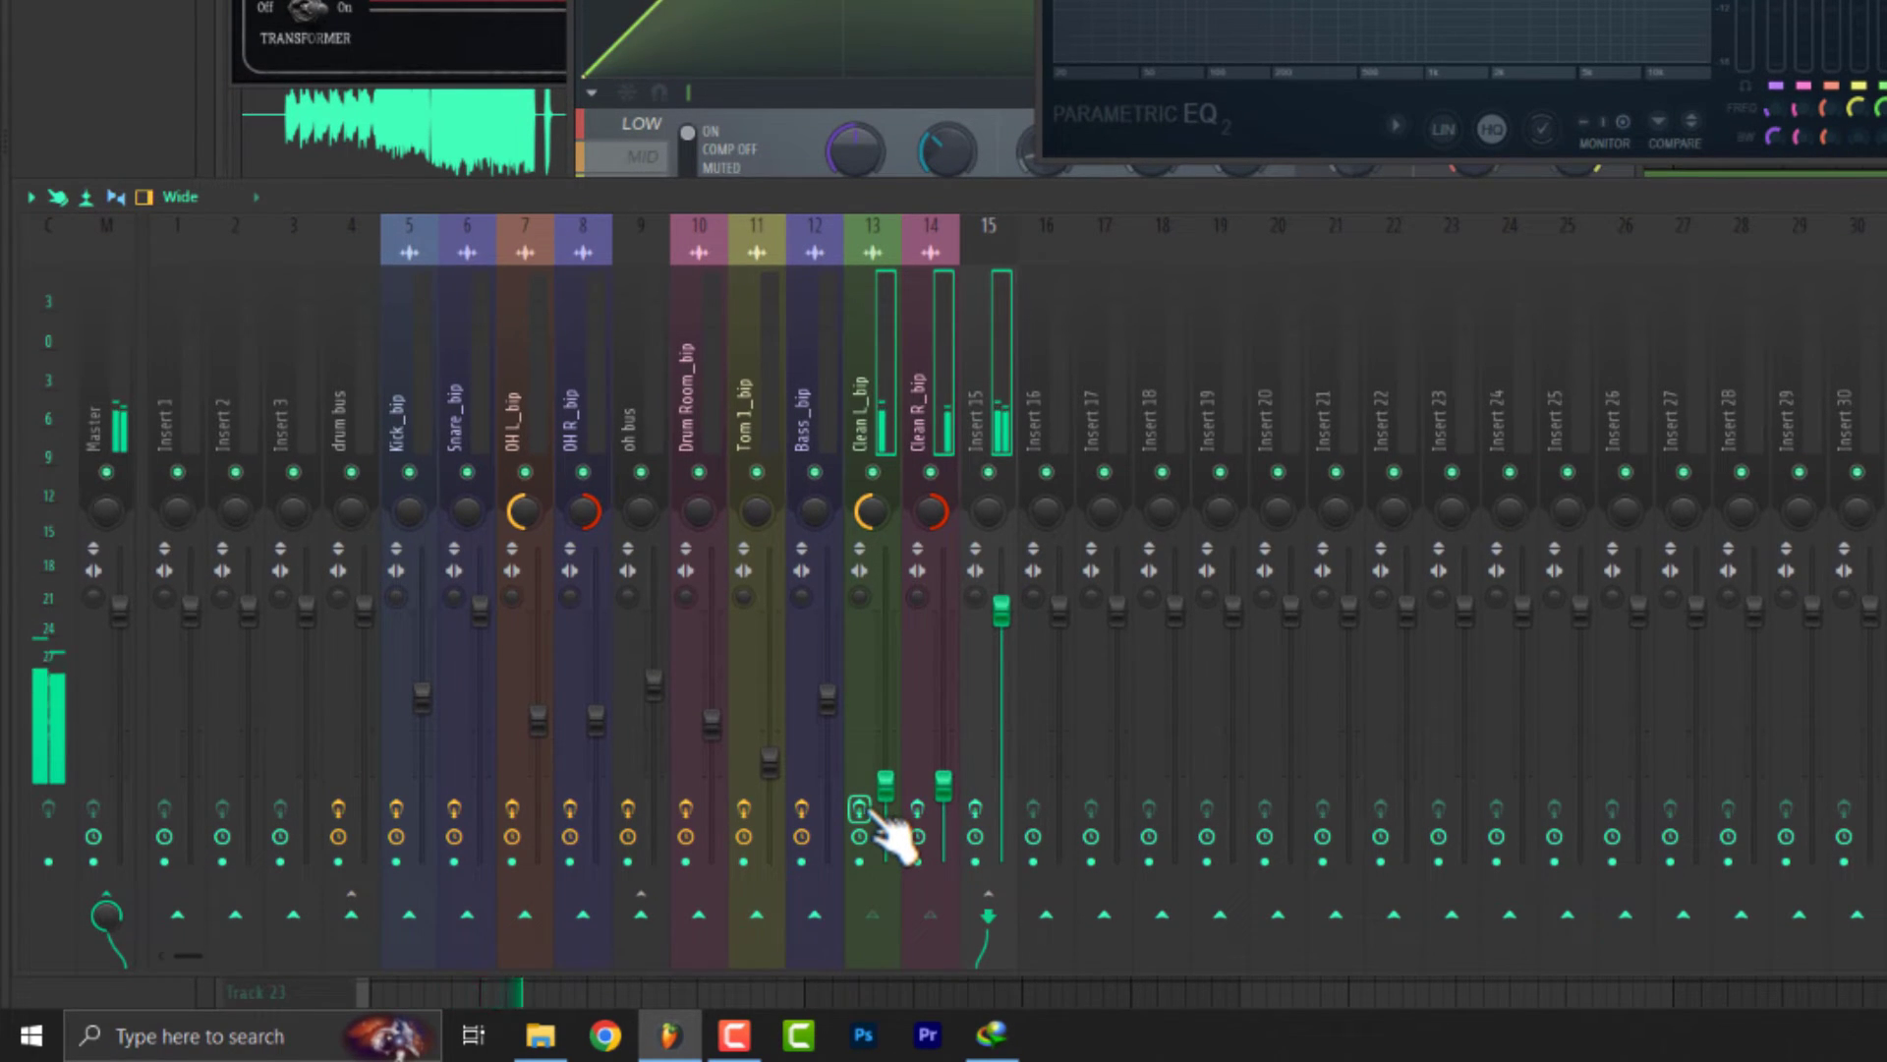
# Re-enable the clean guitar channels' effects and set the PuigTec output gain to about 8.3 dB against the full mix.
pyautogui.click(868, 811)
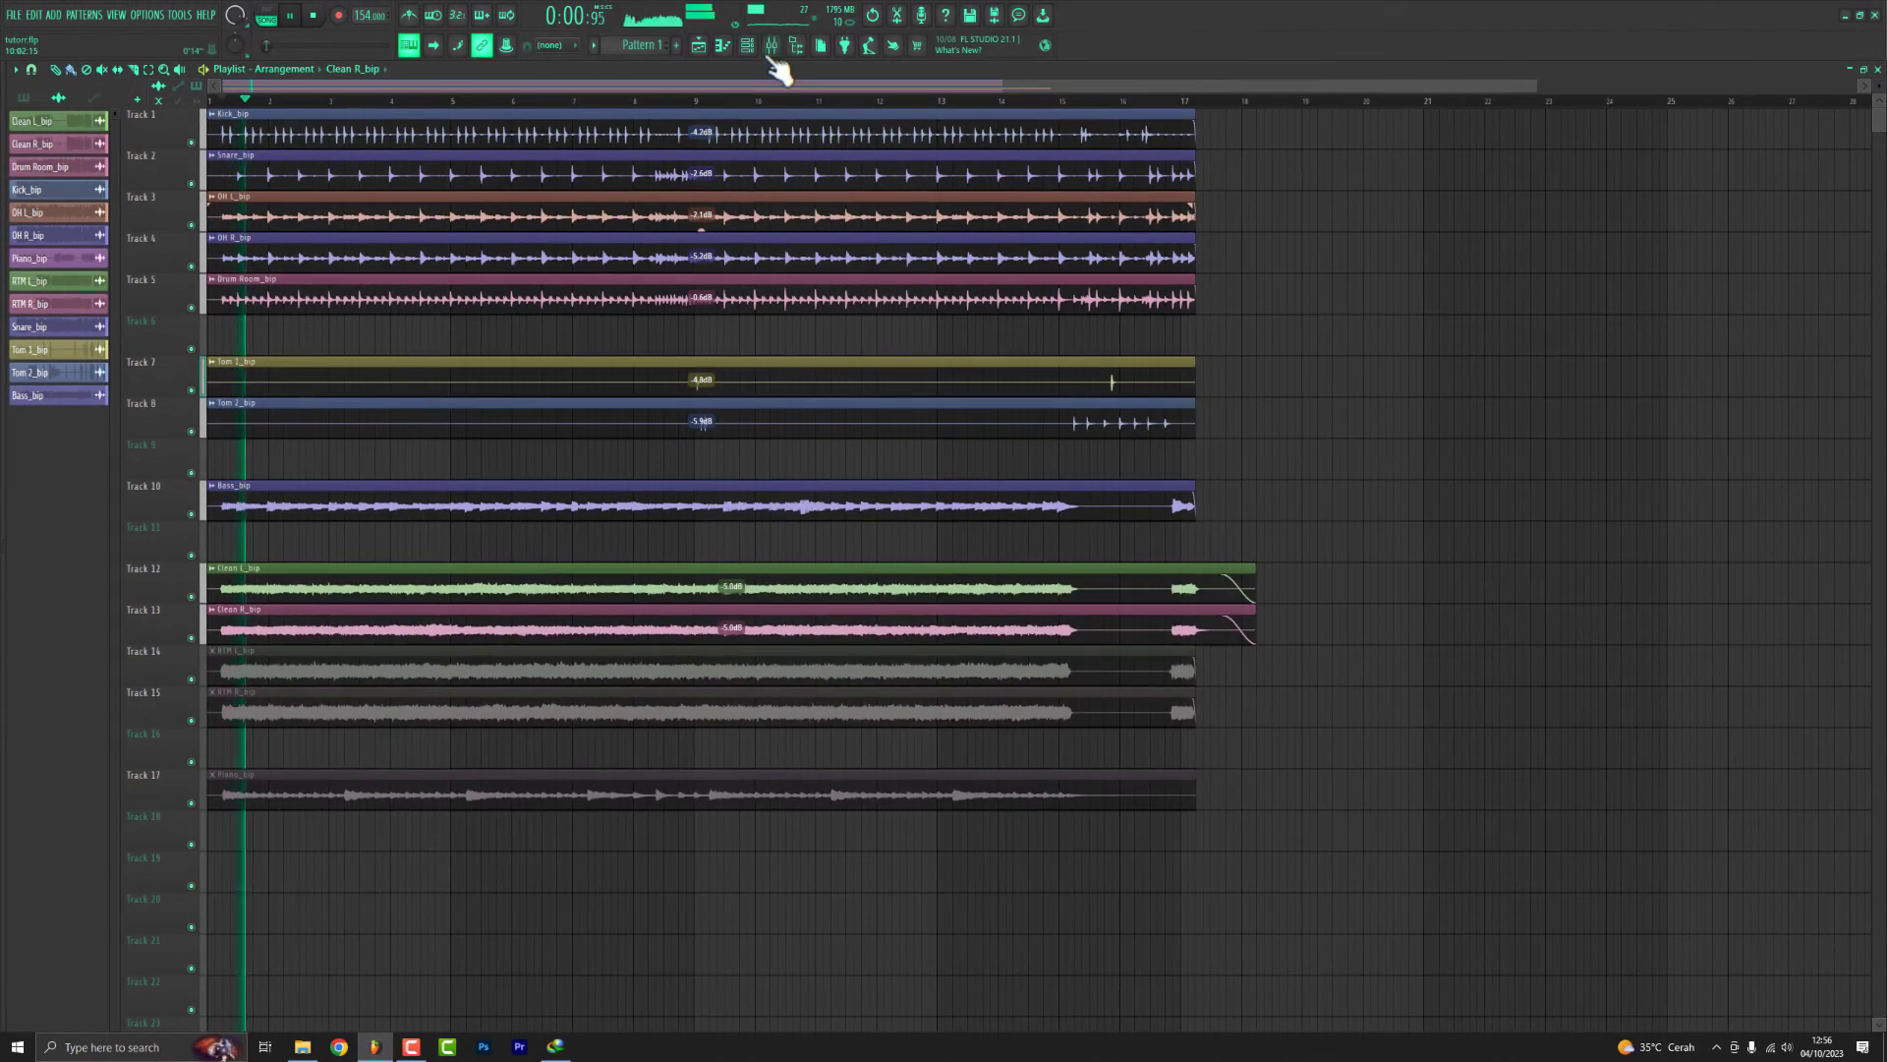
pyautogui.click(771, 44)
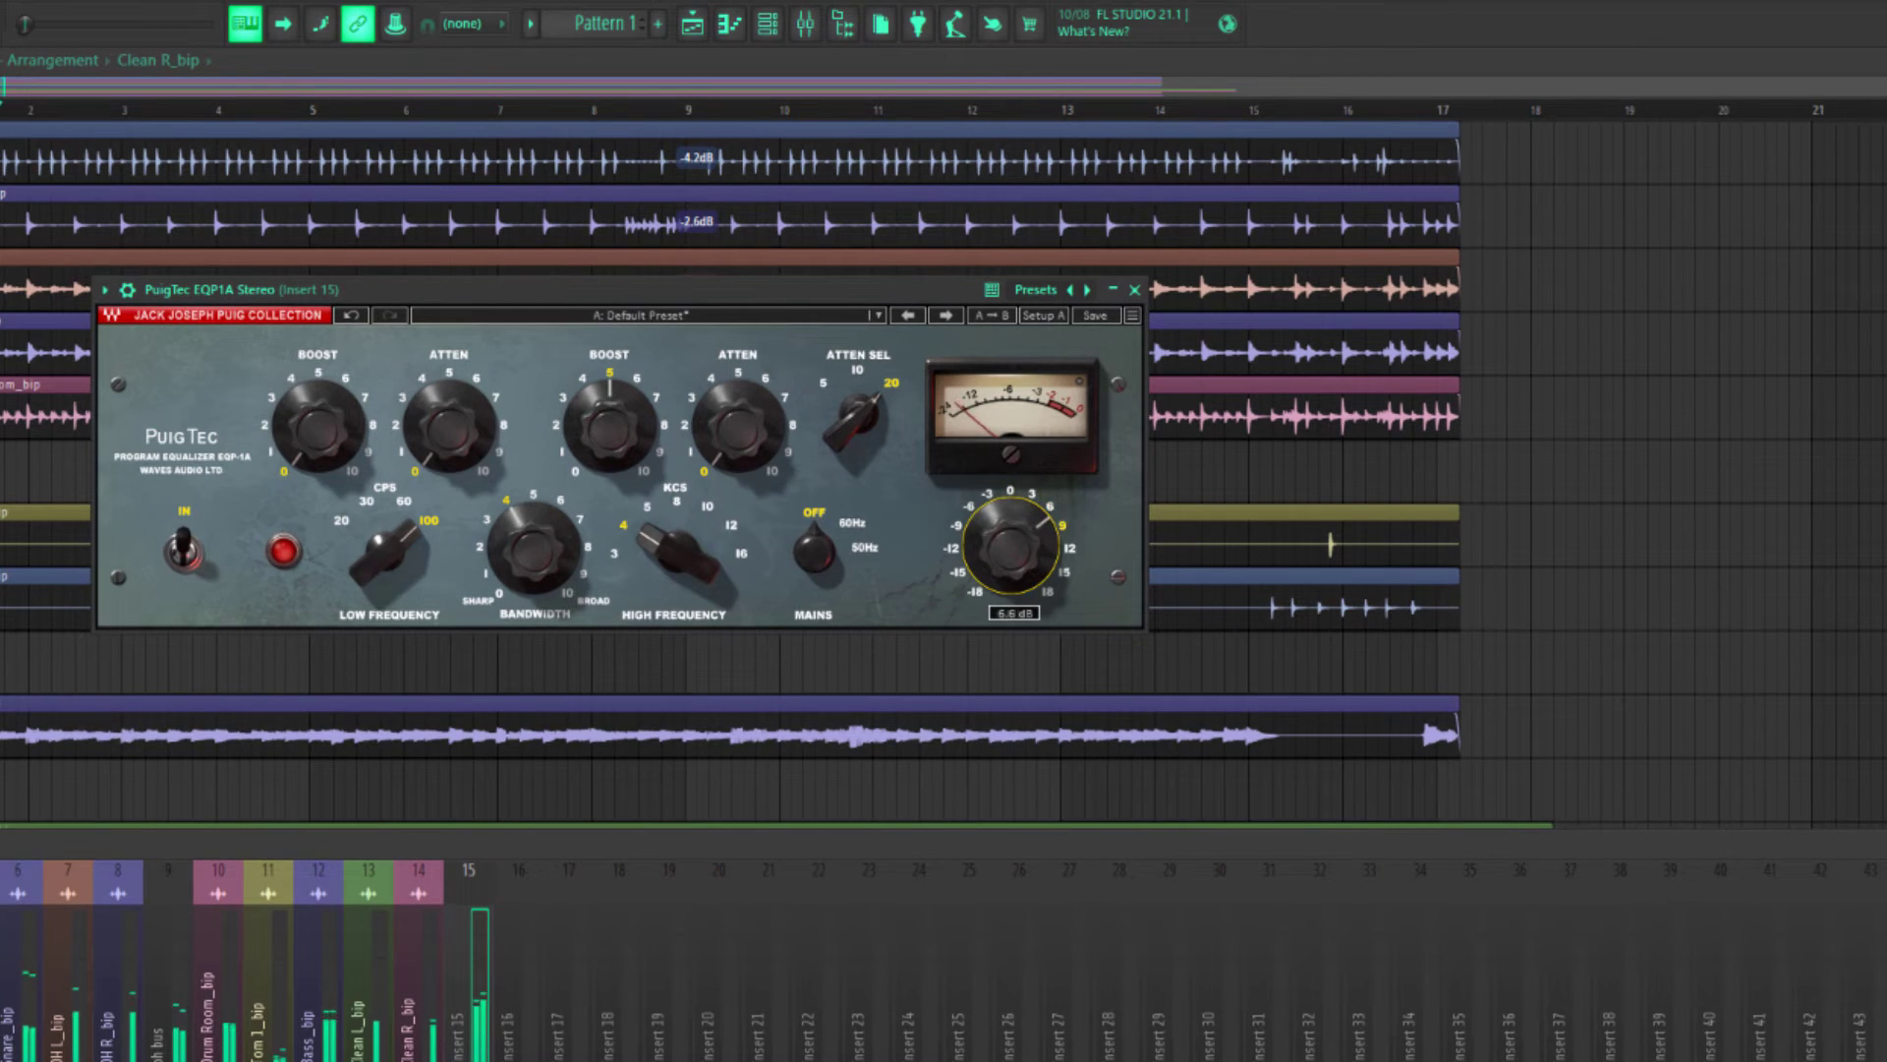
pyautogui.moveTo(1010, 545); pyautogui.dragTo(1010, 535)
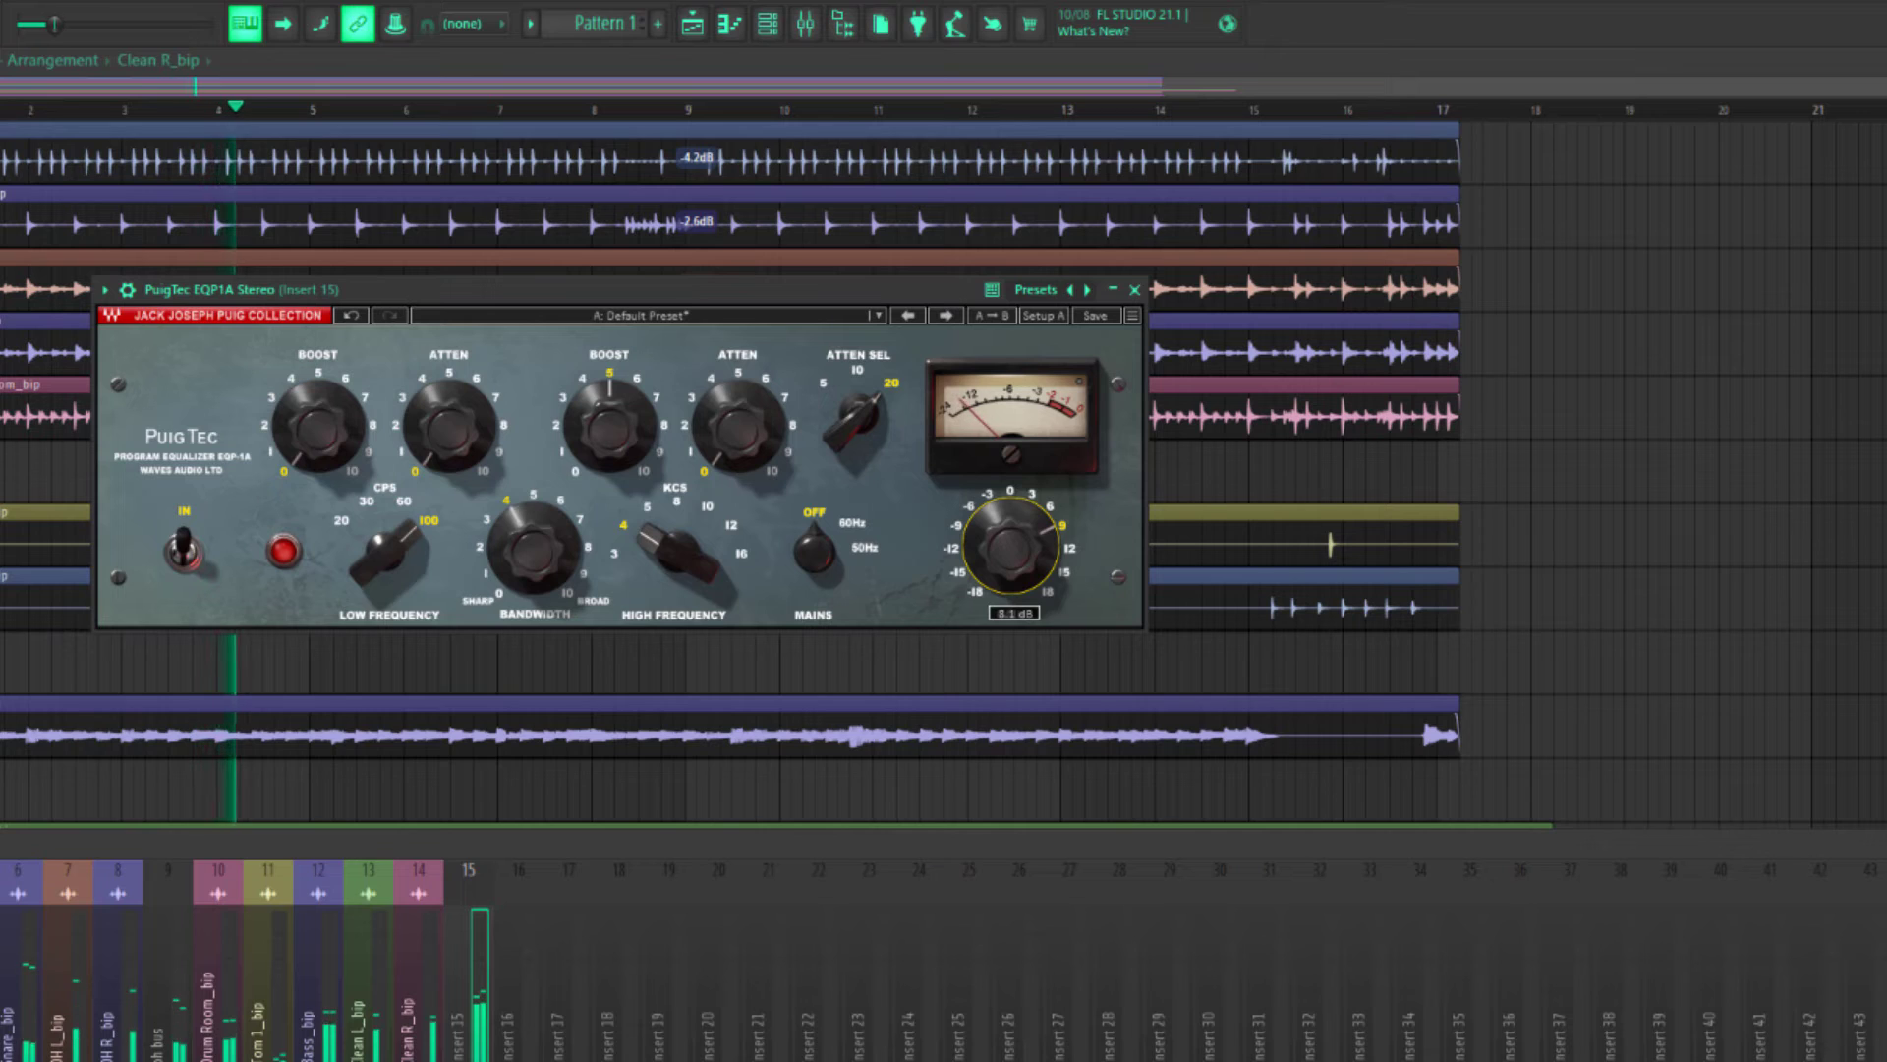
# Add a slight PuigTec low-frequency boost of about 0.8.
pyautogui.moveTo(323, 434); pyautogui.dragTo(324, 430)
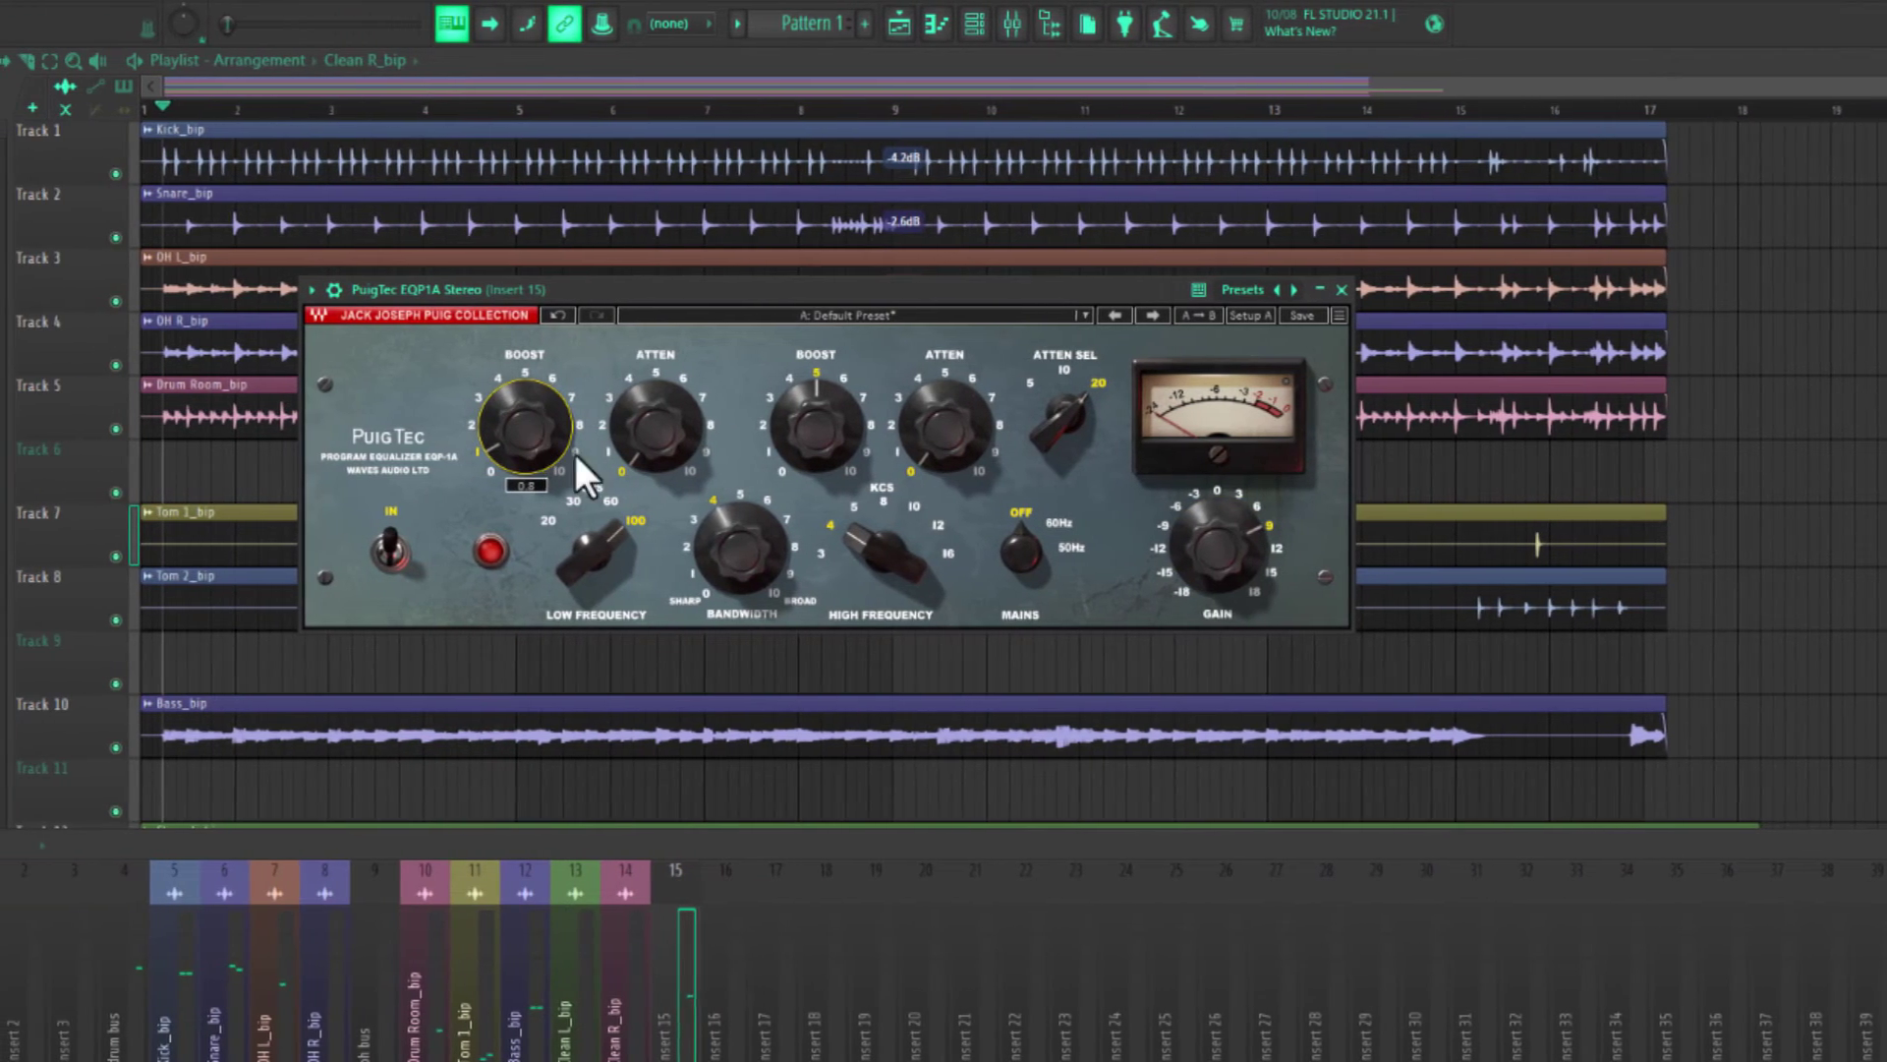
pyautogui.moveTo(546, 432); pyautogui.dragTo(550, 432)
pyautogui.press('space')
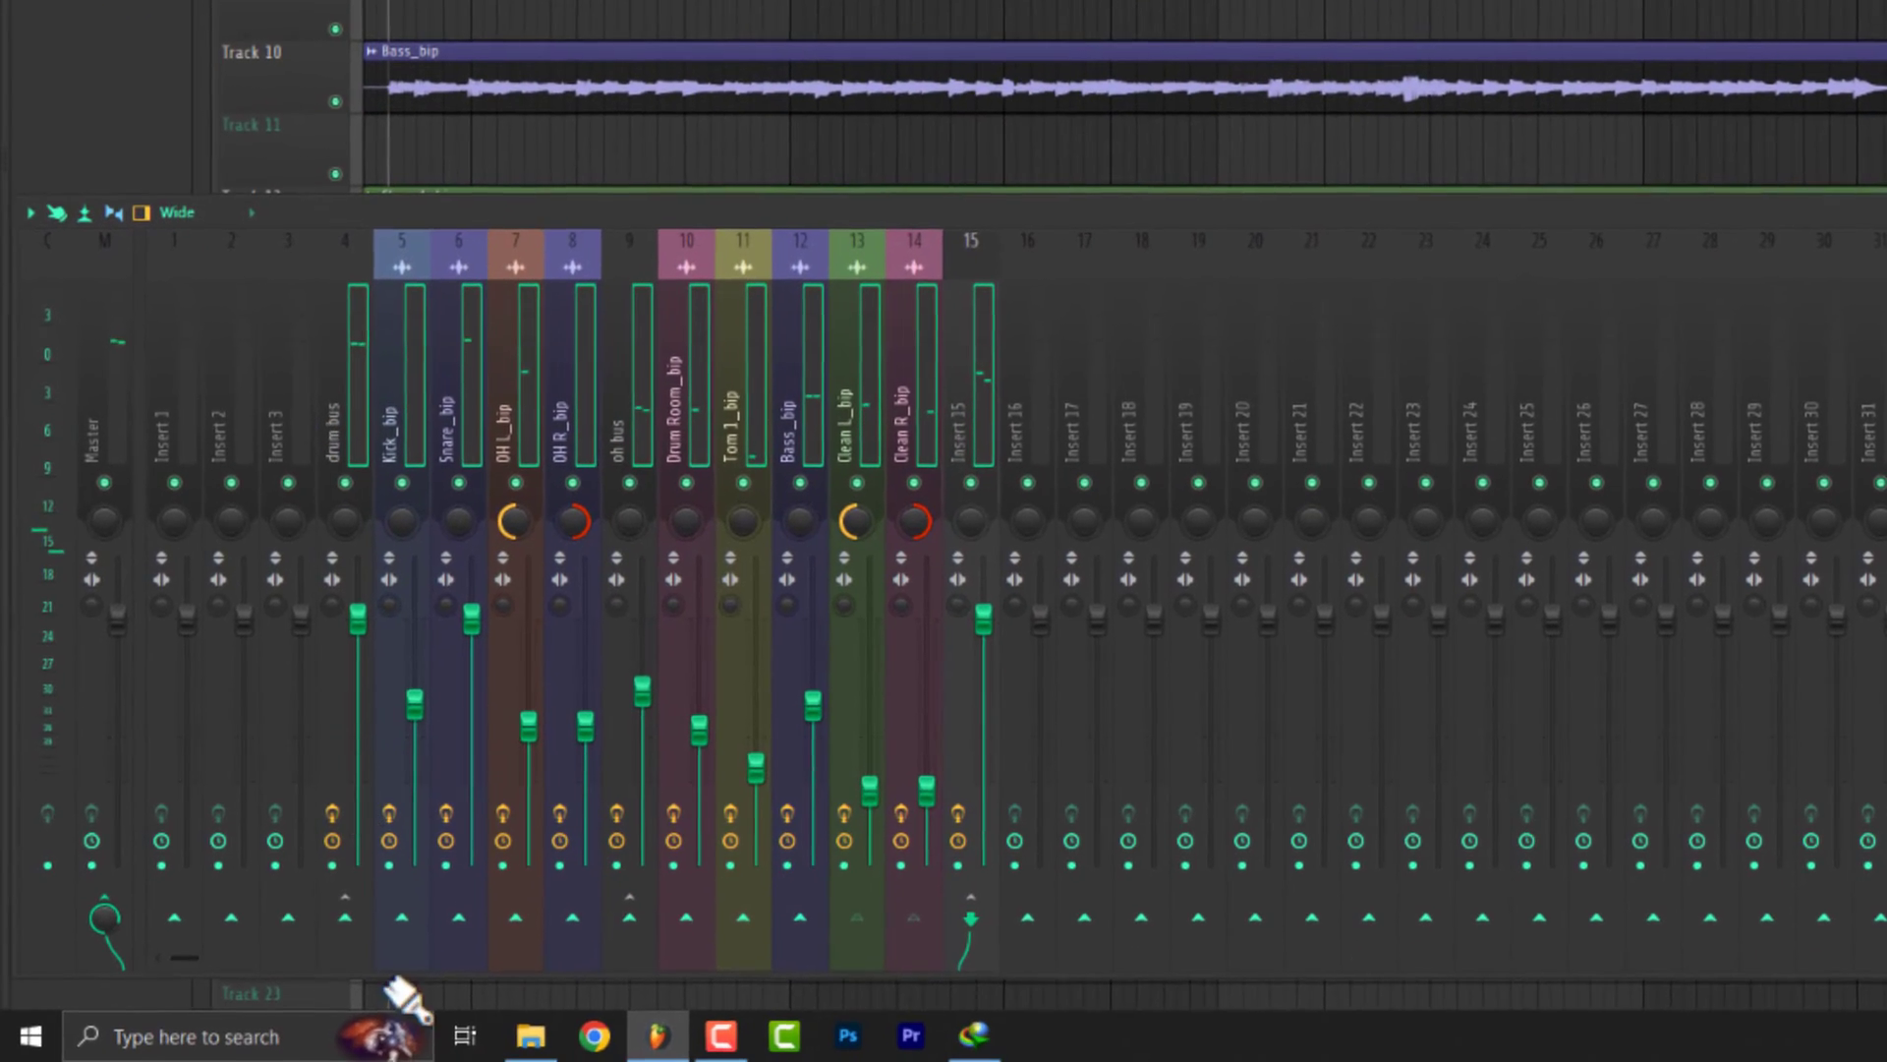
# Compare the full mix with and without effects by bypassing and re-enabling them on mixer tracks 4 to 15.
pyautogui.click(332, 814)
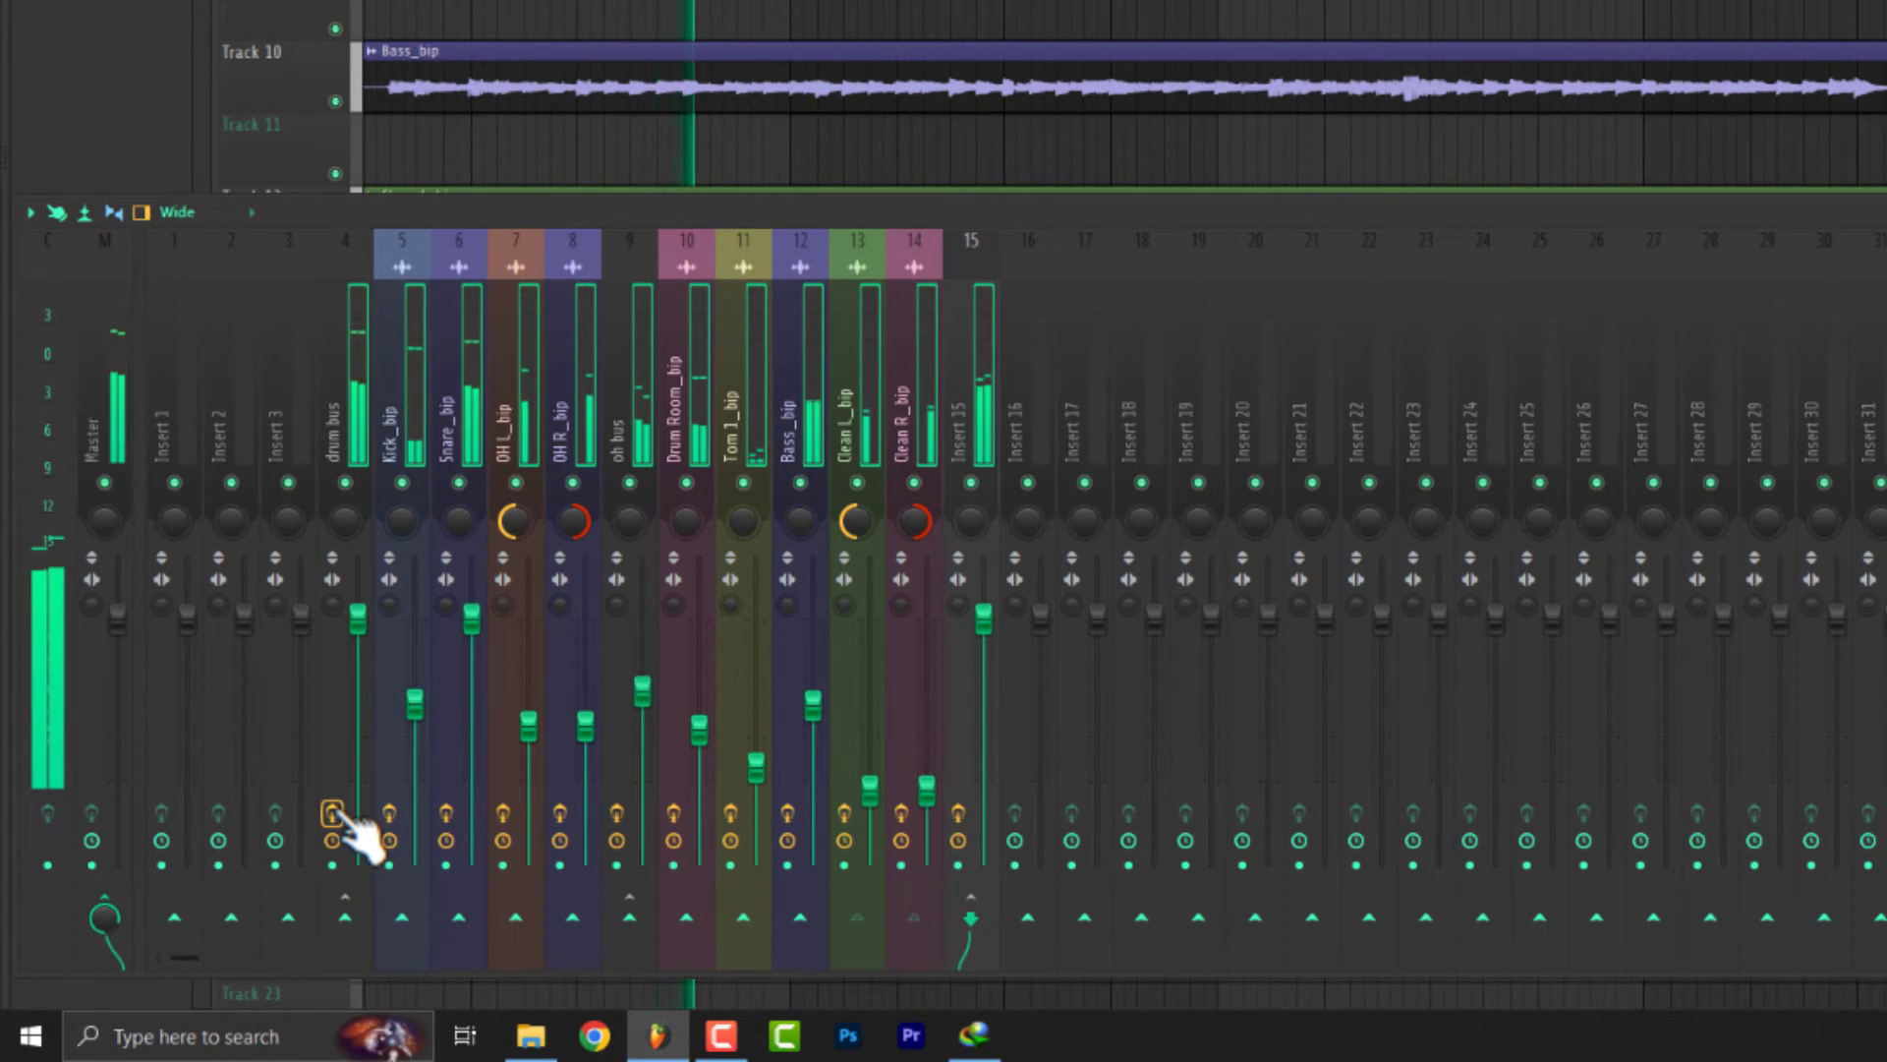
pyautogui.click(332, 814)
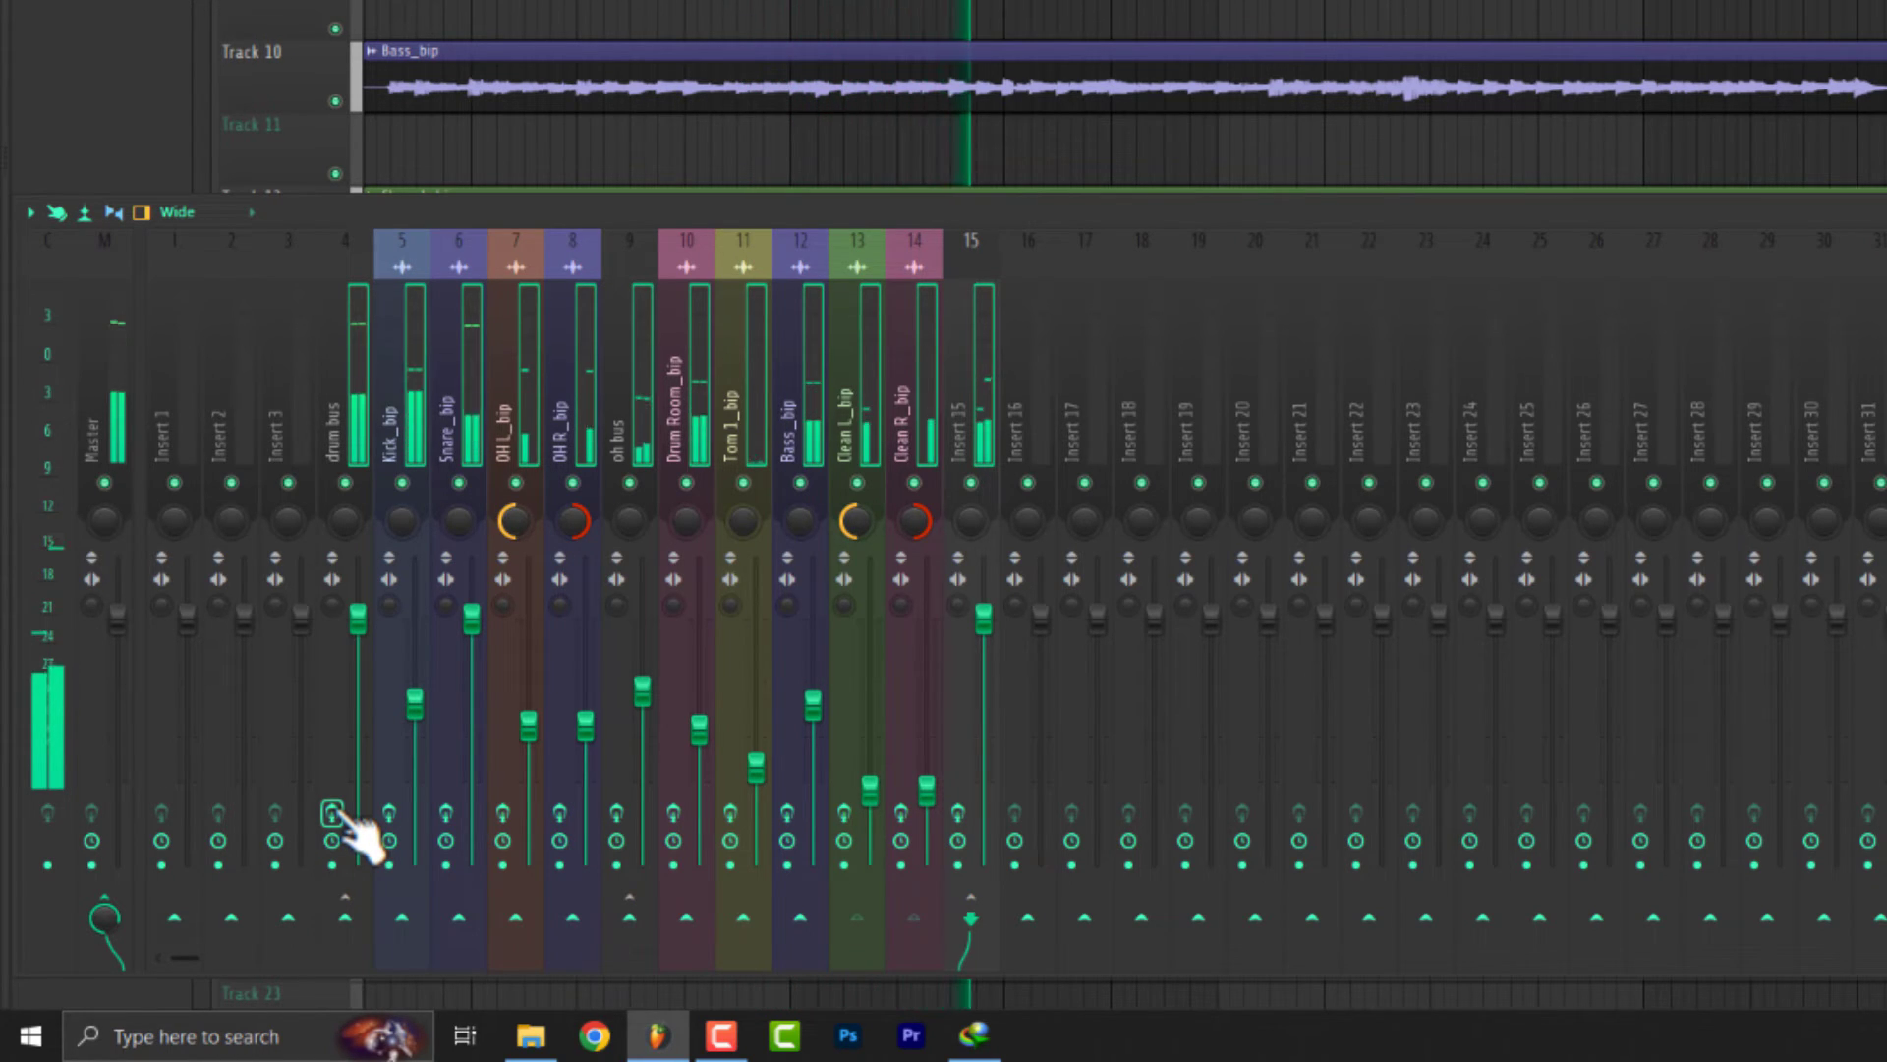
pyautogui.click(332, 814)
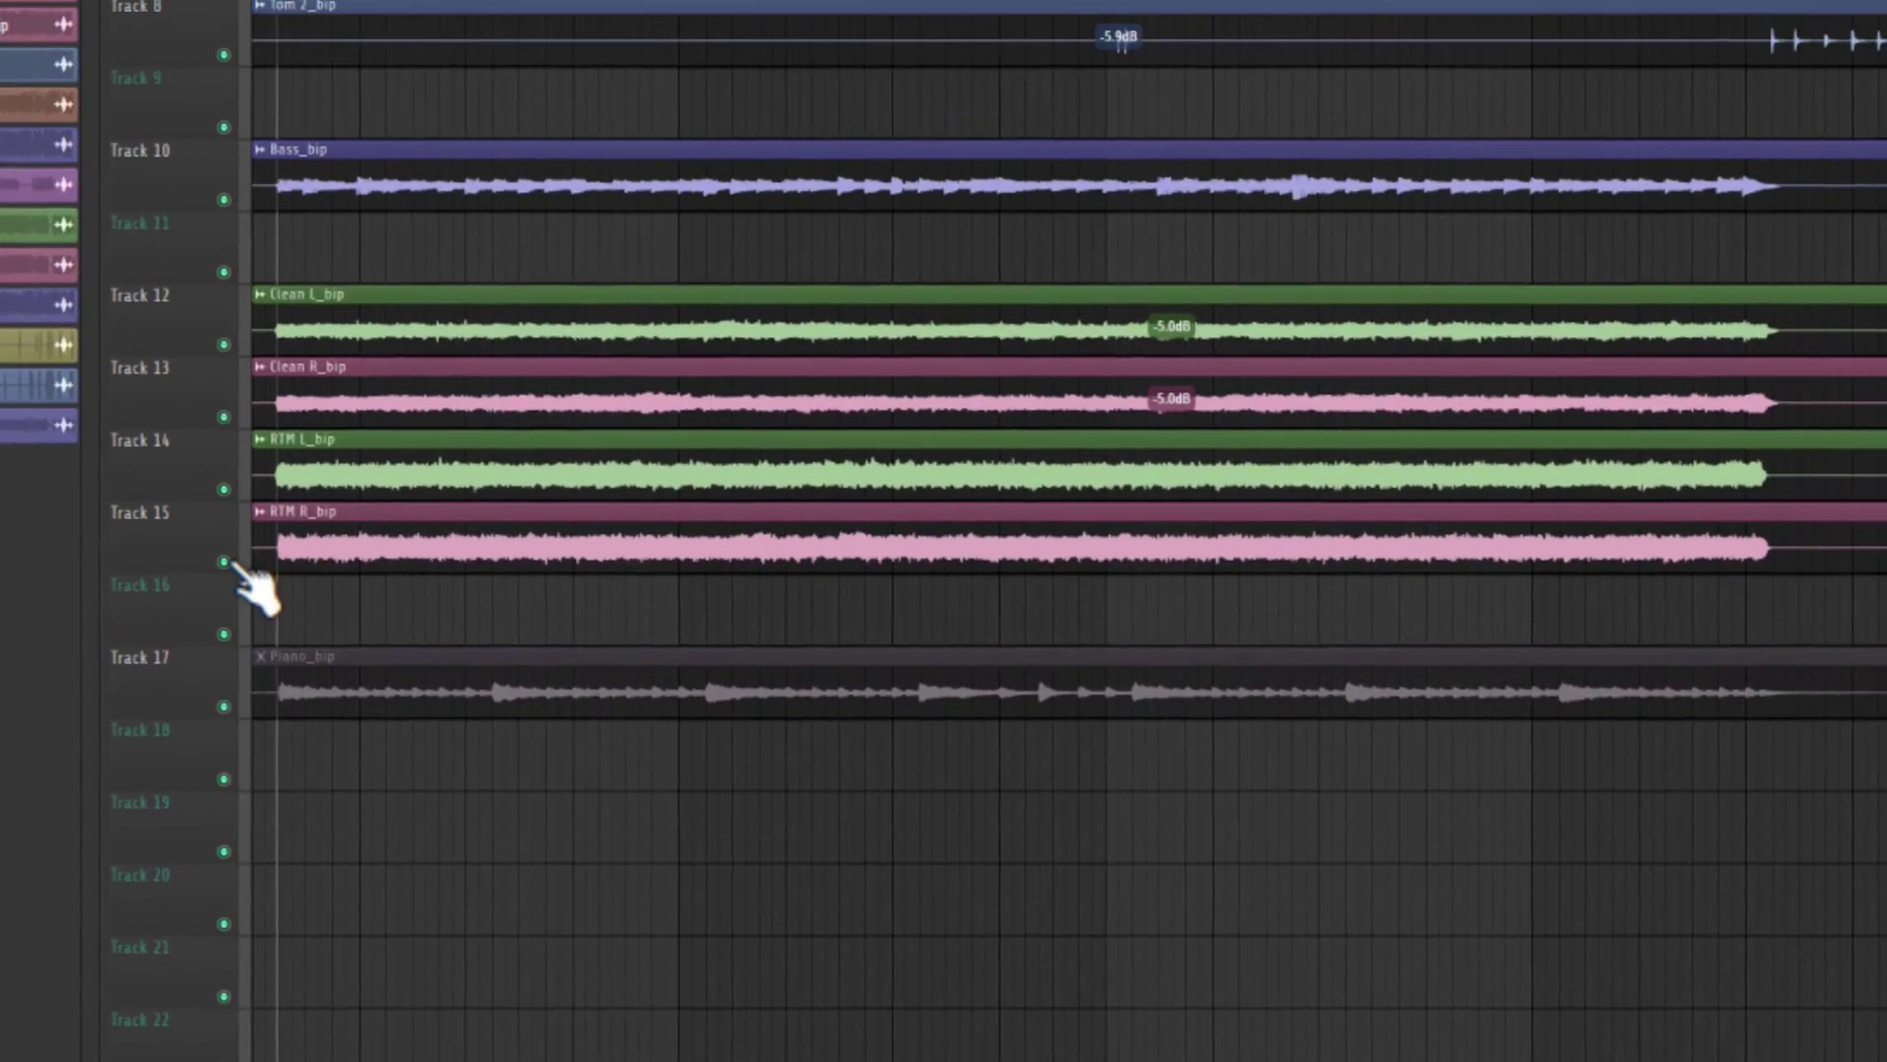
# Solo the RTM L_bip and RTM R_bip playlist tracks and lower both clips to -5.0 dB.
pyautogui.rightClick(225, 564)
pyautogui.click(228, 523)
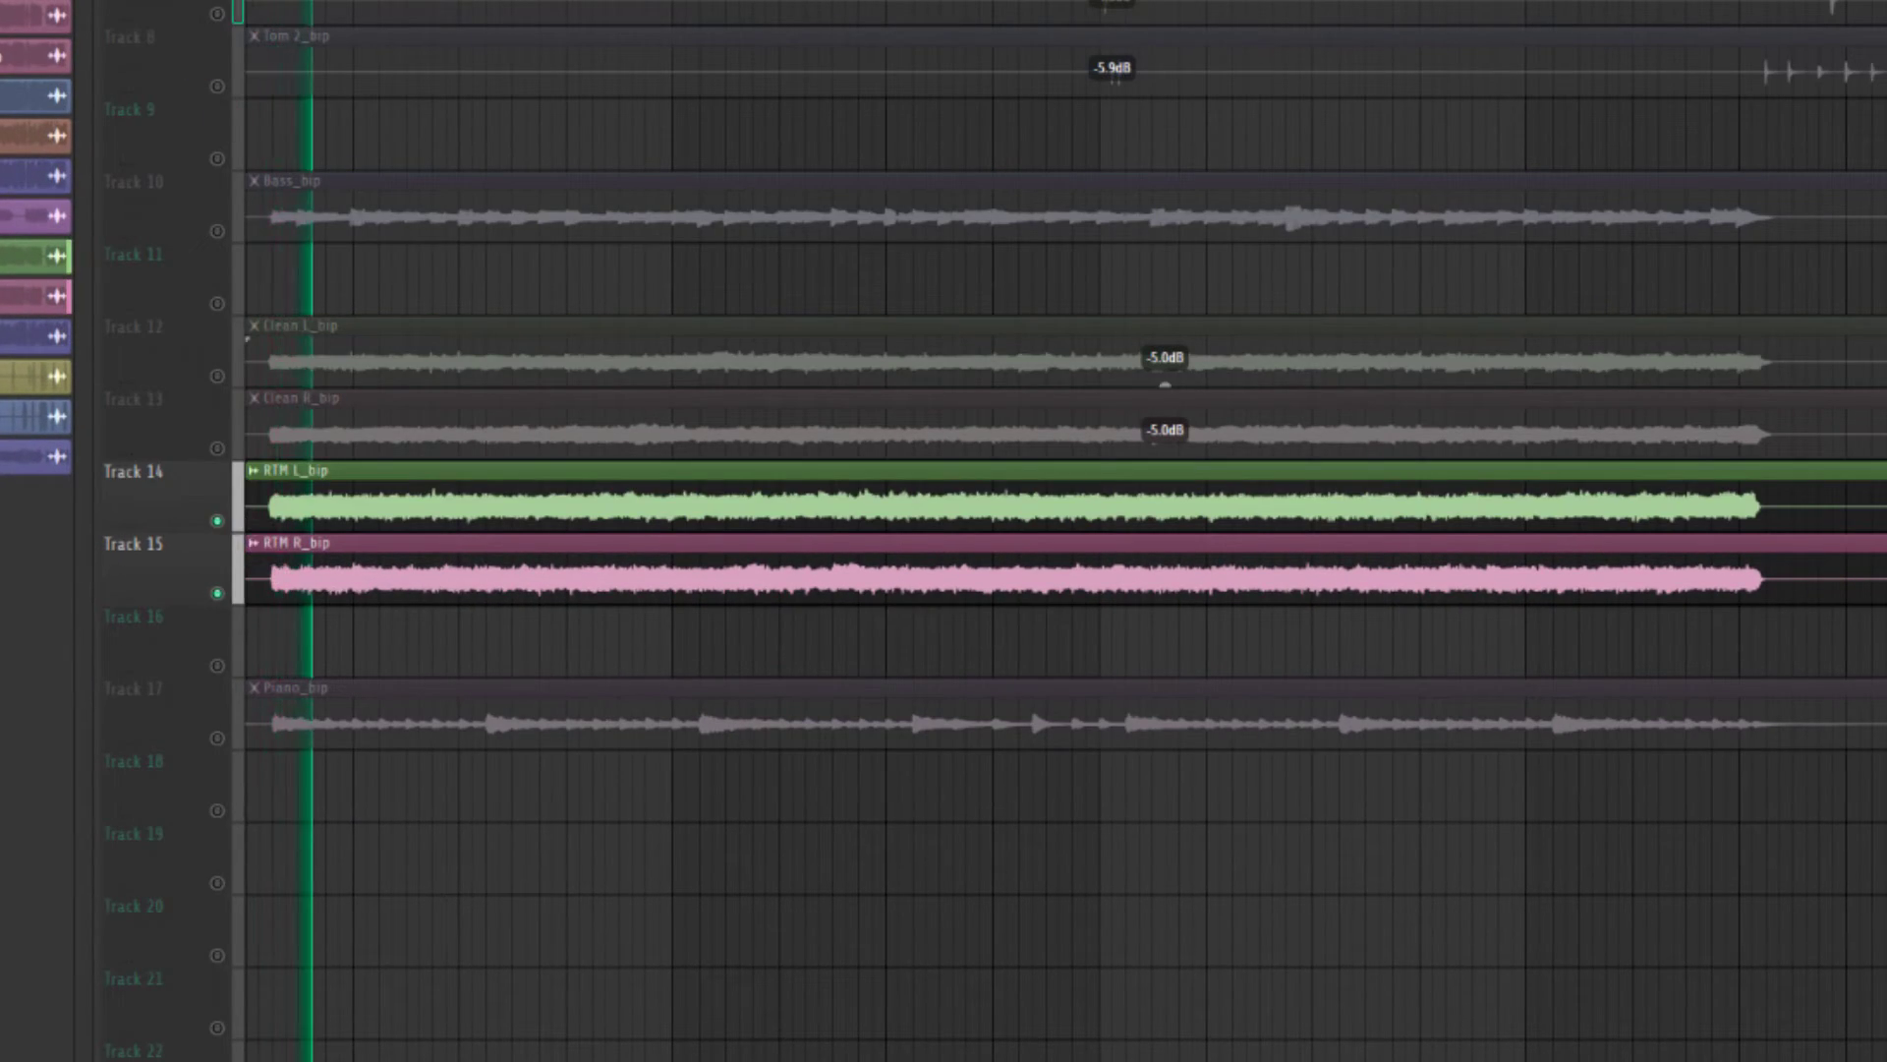
pyautogui.press('space')
pyautogui.moveTo(488, 472); pyautogui.dragTo(1112, 593)
pyautogui.press('space')
pyautogui.keyDown('ctrl'); pyautogui.click(1060, 637); pyautogui.keyUp('ctrl')
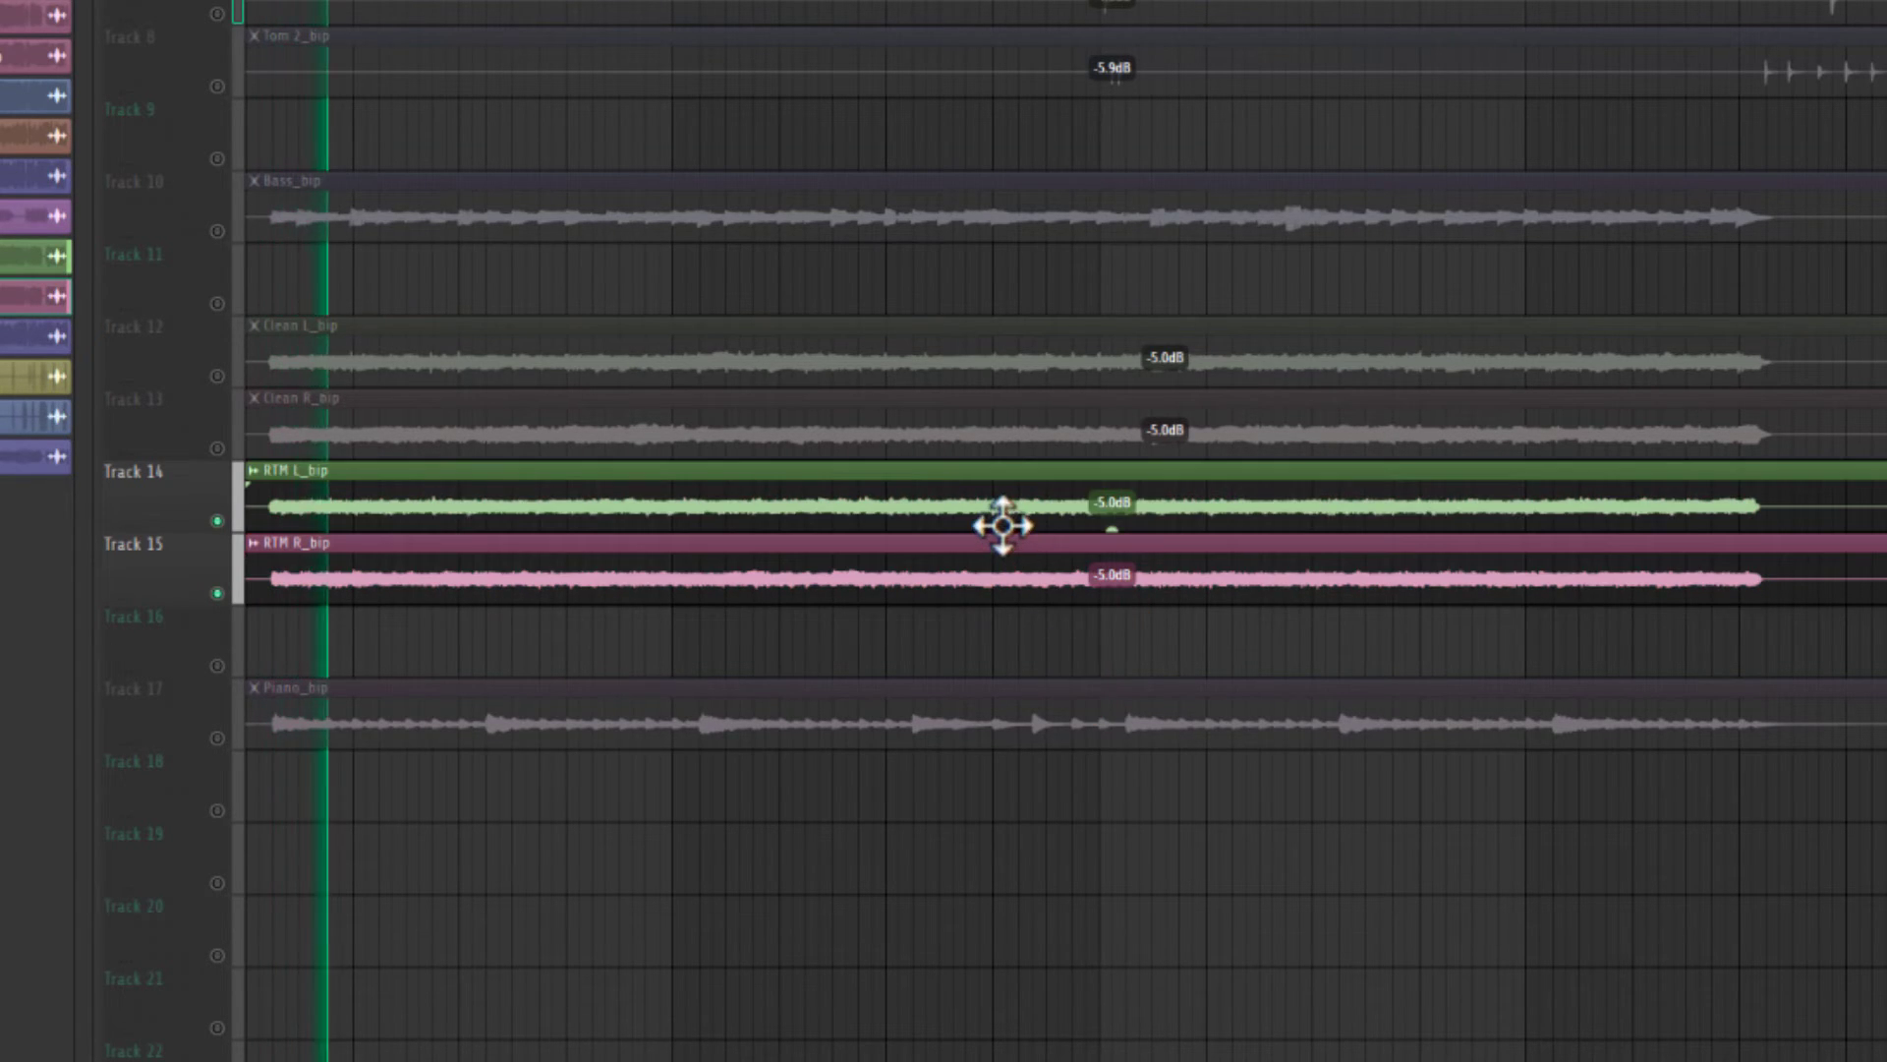
# Route RTM L_bip and RTM R_bip to mixer tracks 16 and 17 and pan them left and right.
pyautogui.press('space')
pyautogui.doubleClick(1003, 526)
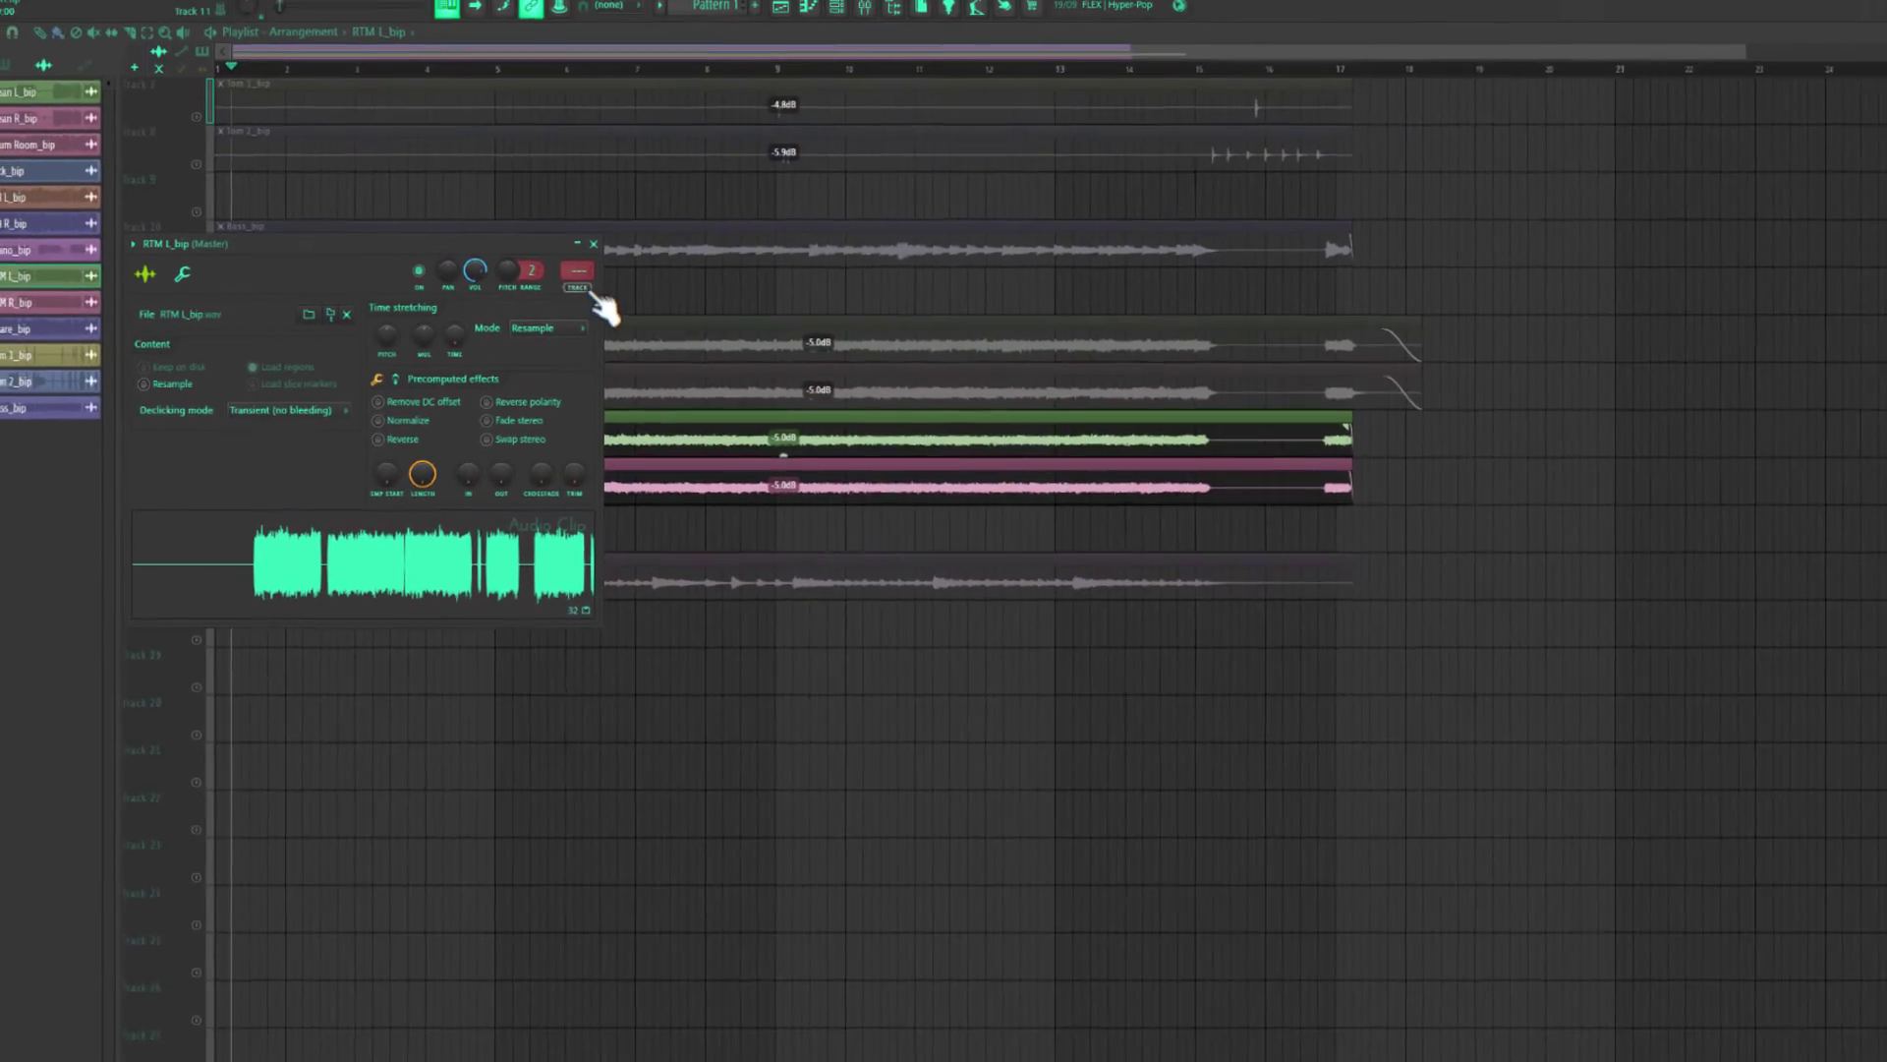
pyautogui.click(577, 271)
pyautogui.click(657, 391)
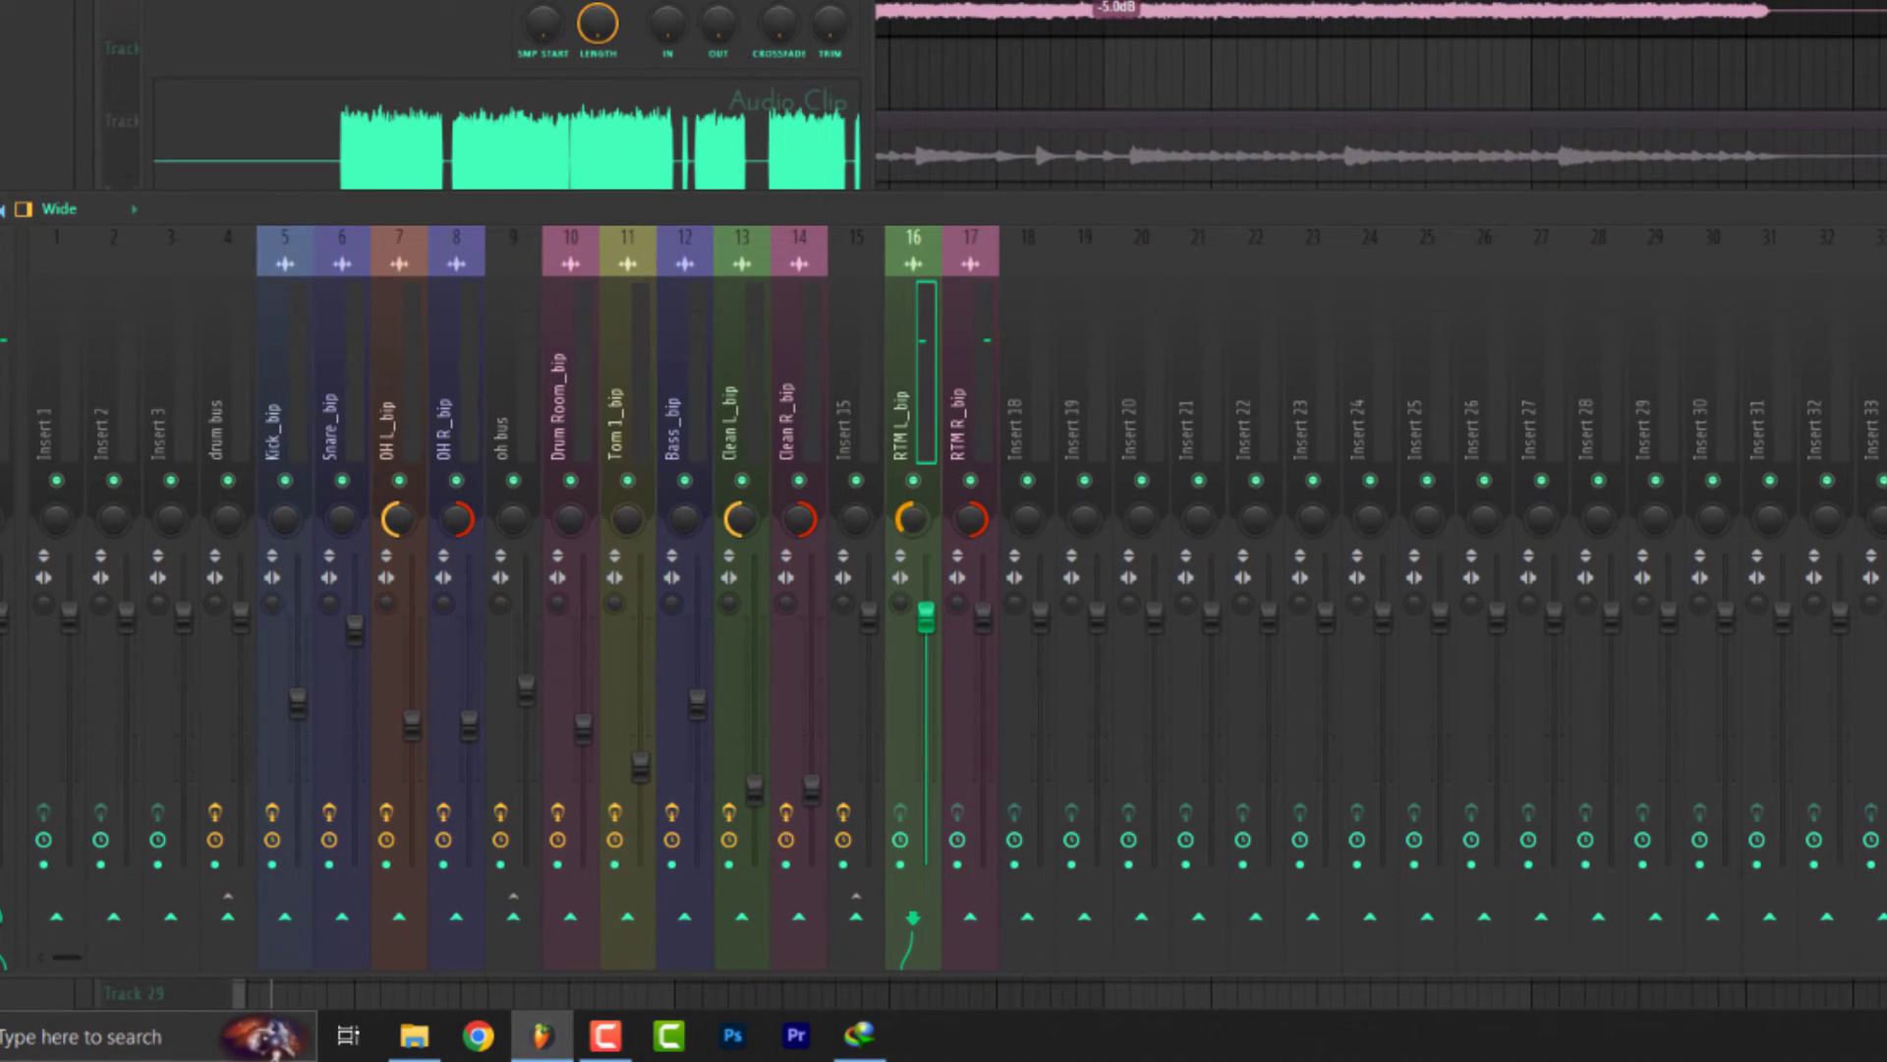
pyautogui.click(965, 524)
pyautogui.press('space')
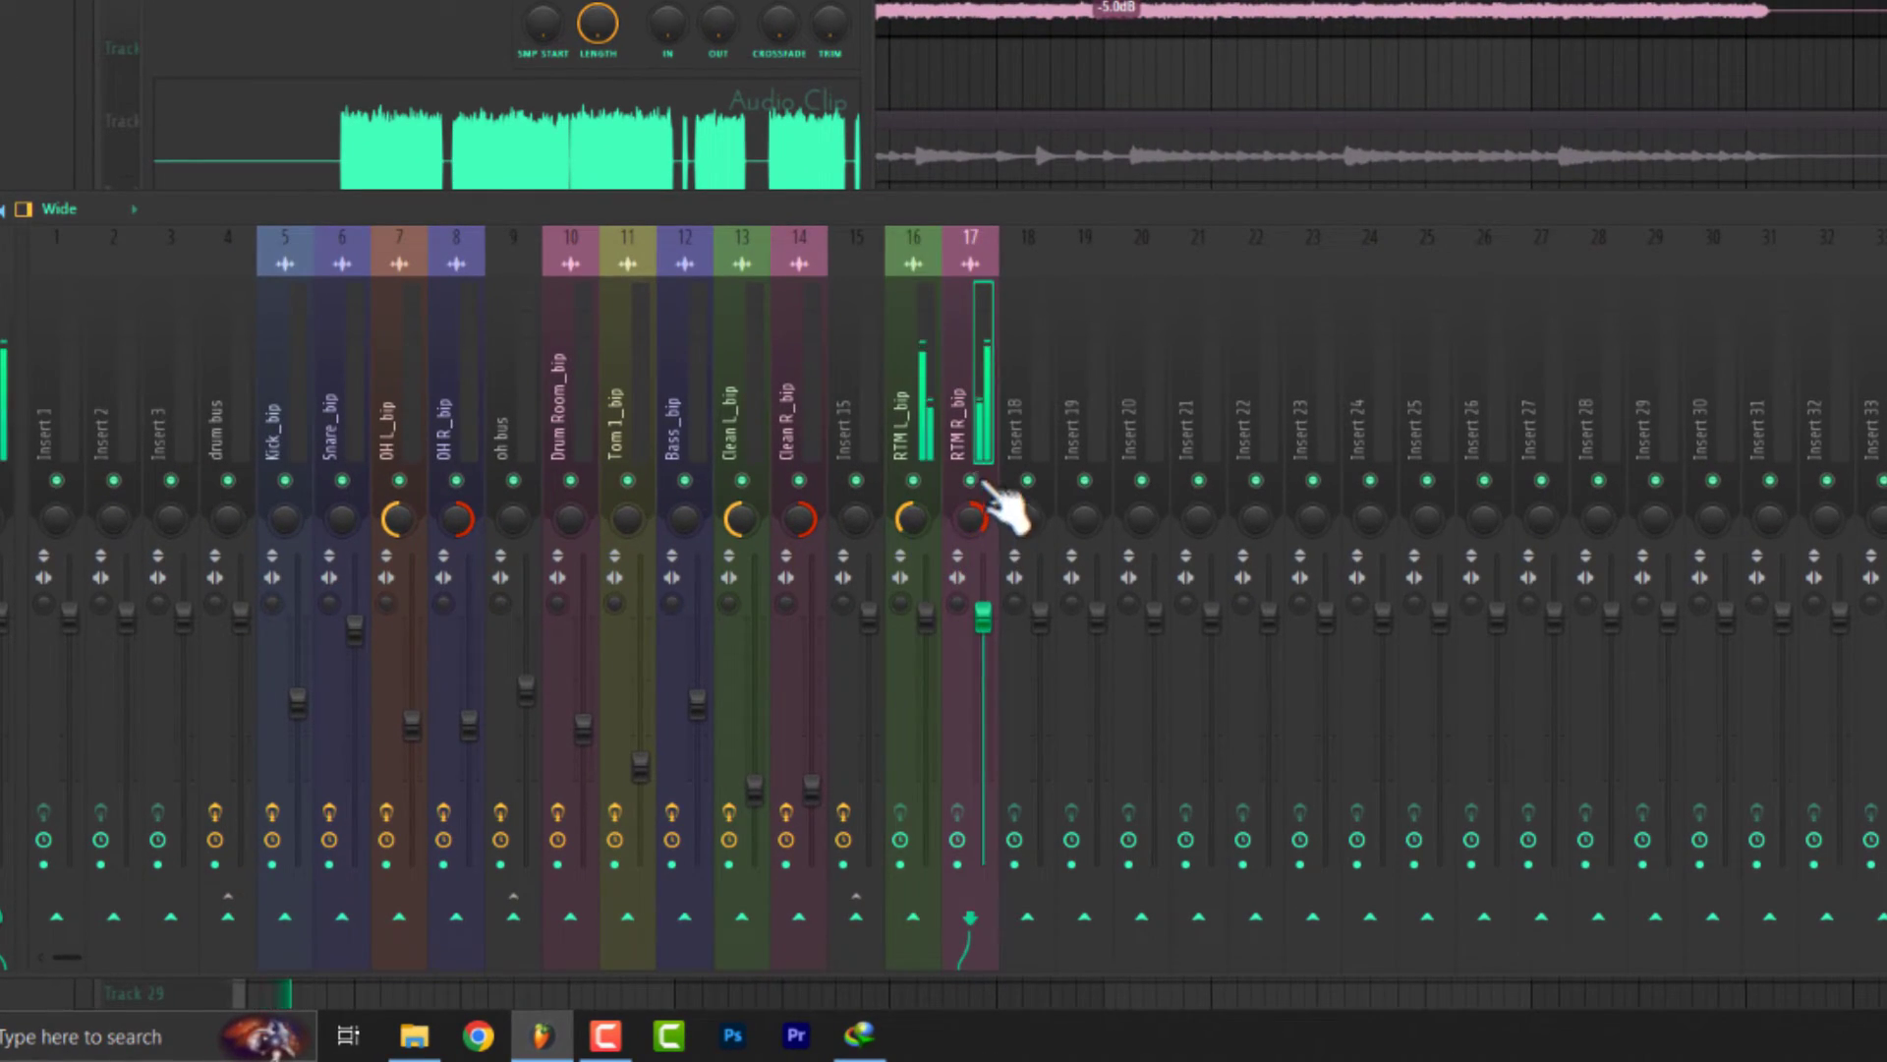
# Insert Magma BB Tubes Stereo on RTM L_bip and raise its Beauty knob to about 2 on the dial.
pyautogui.click(913, 422)
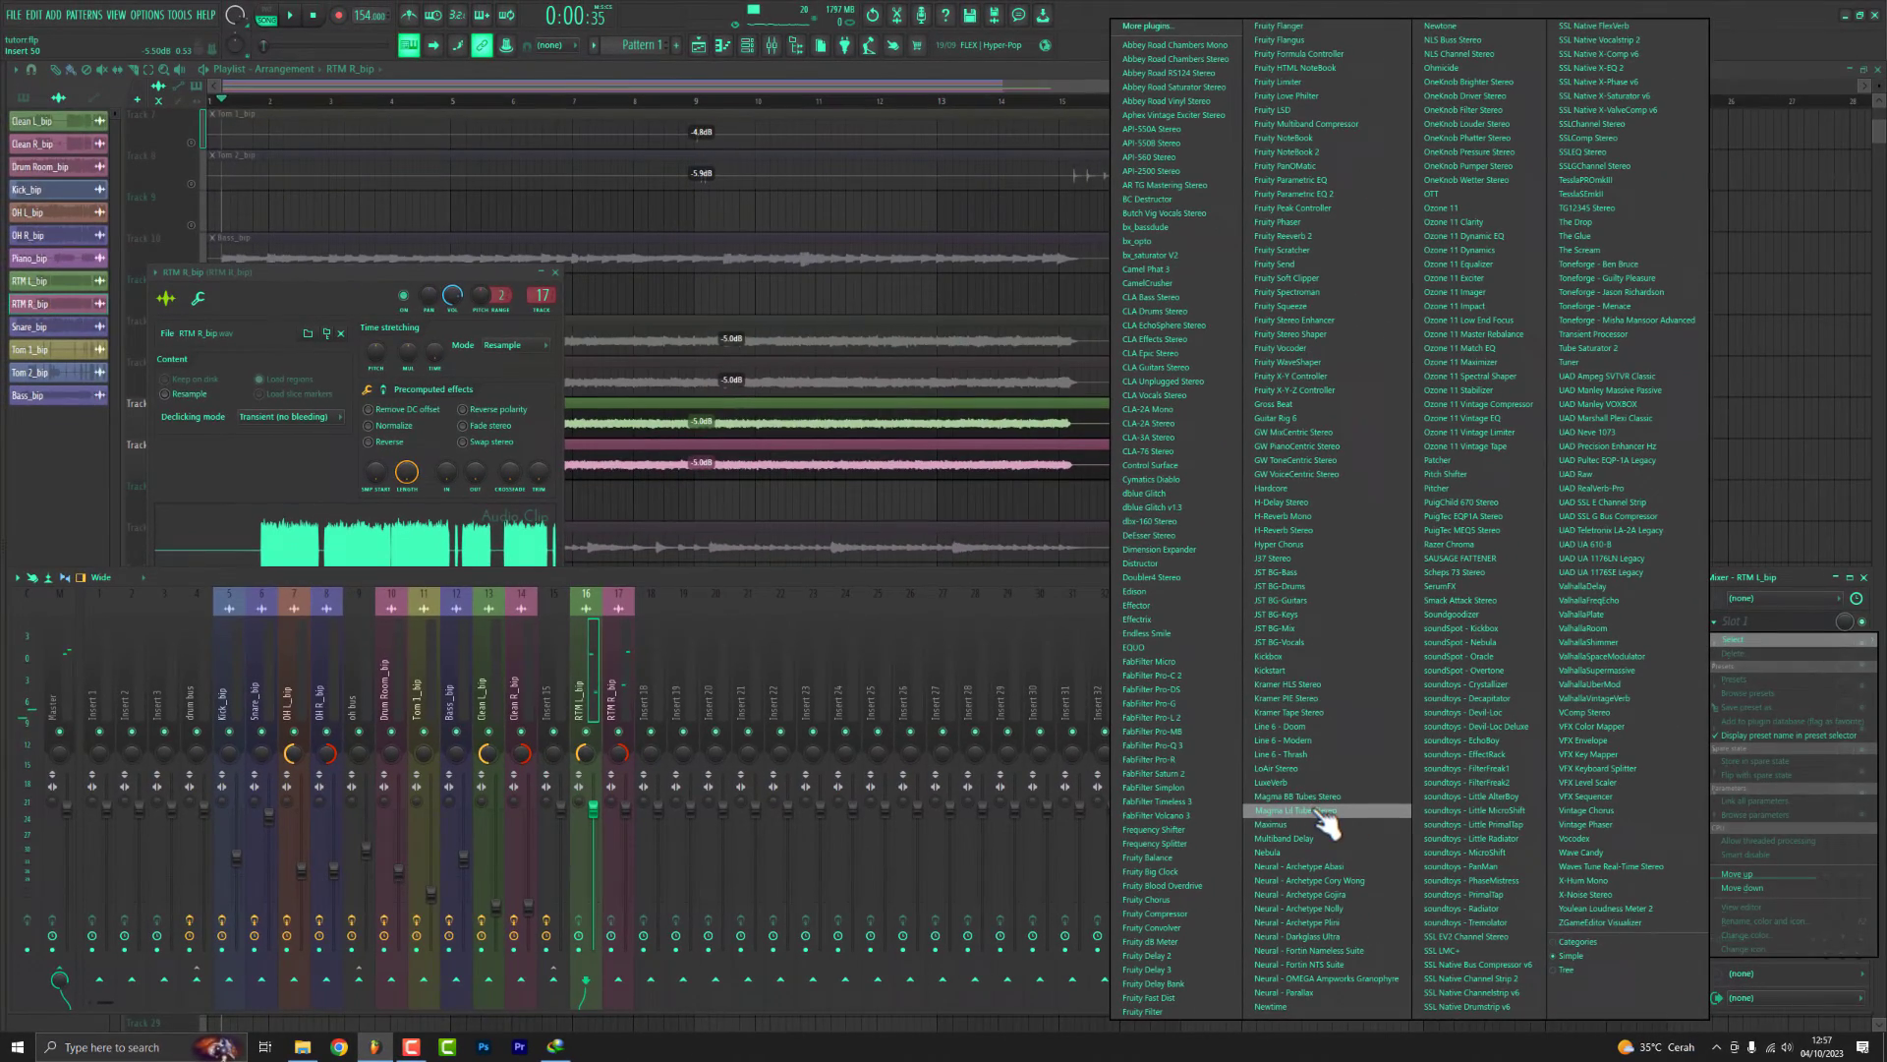
pyautogui.click(1573, 738)
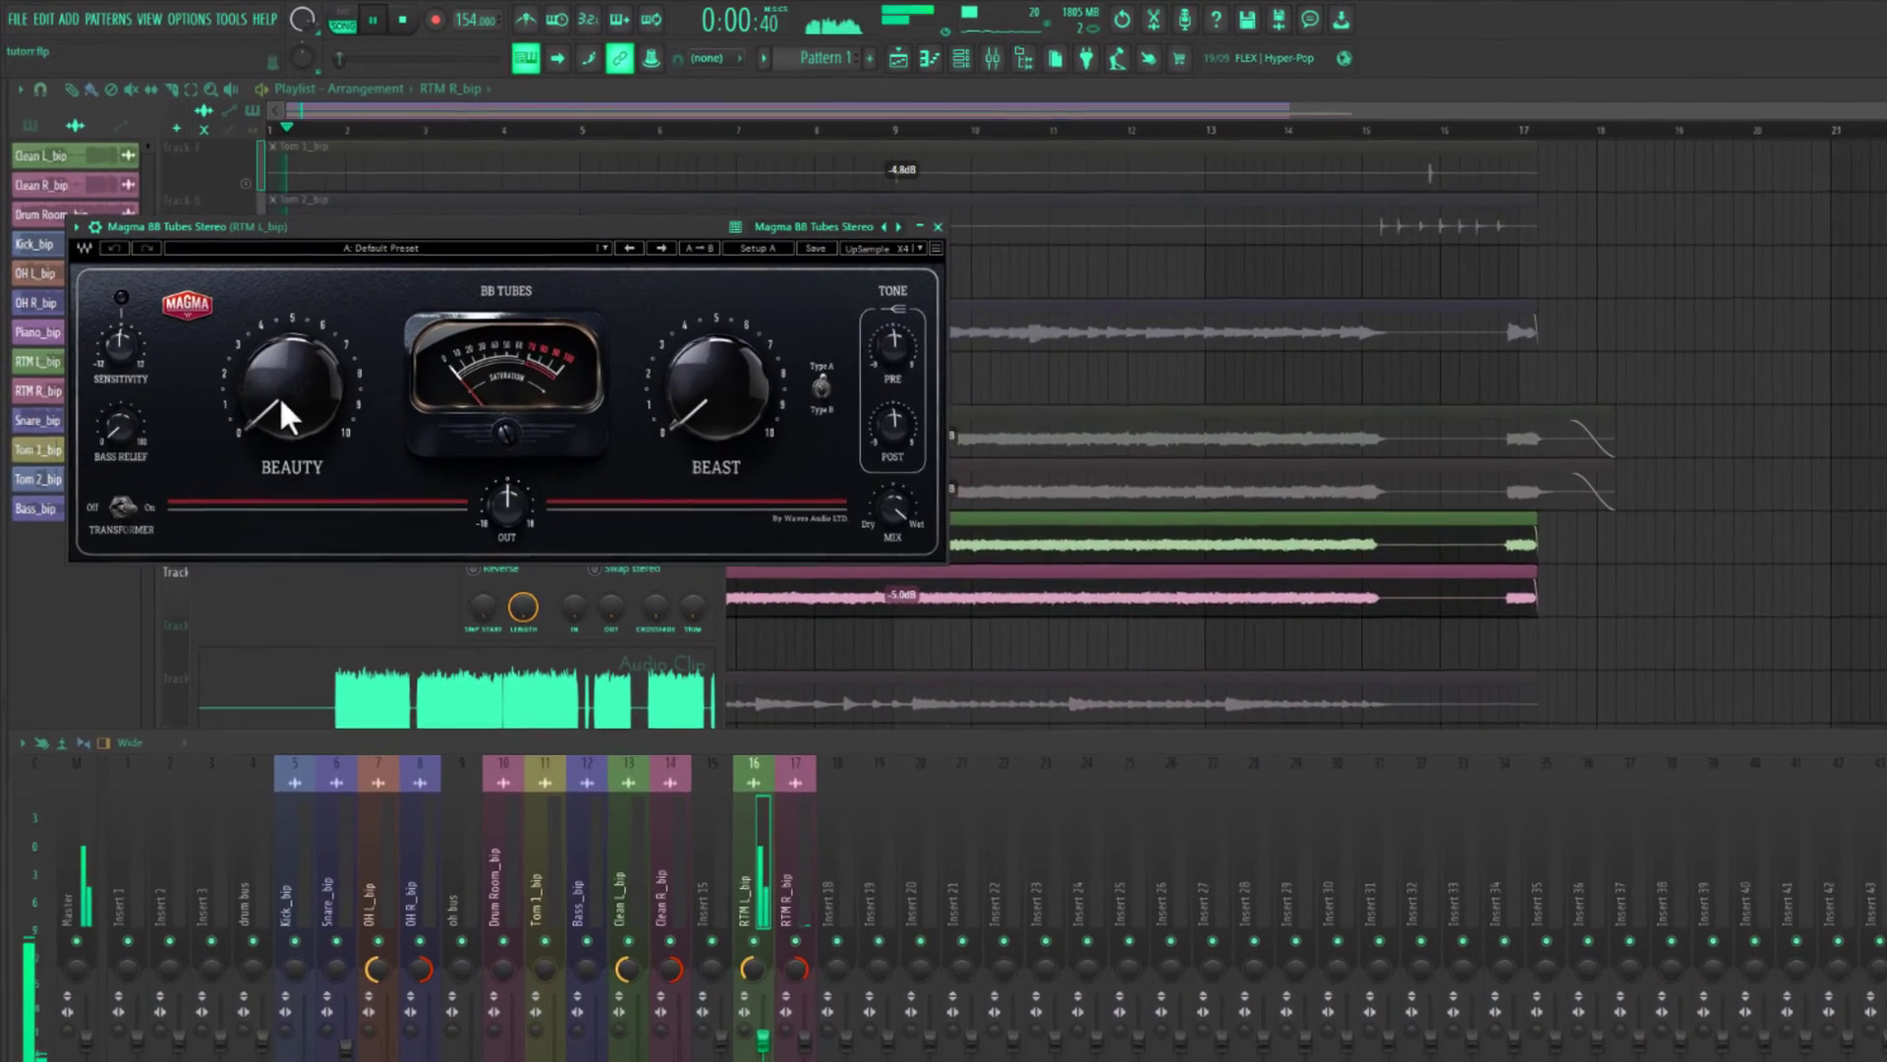
pyautogui.moveTo(281, 401); pyautogui.dragTo(281, 373)
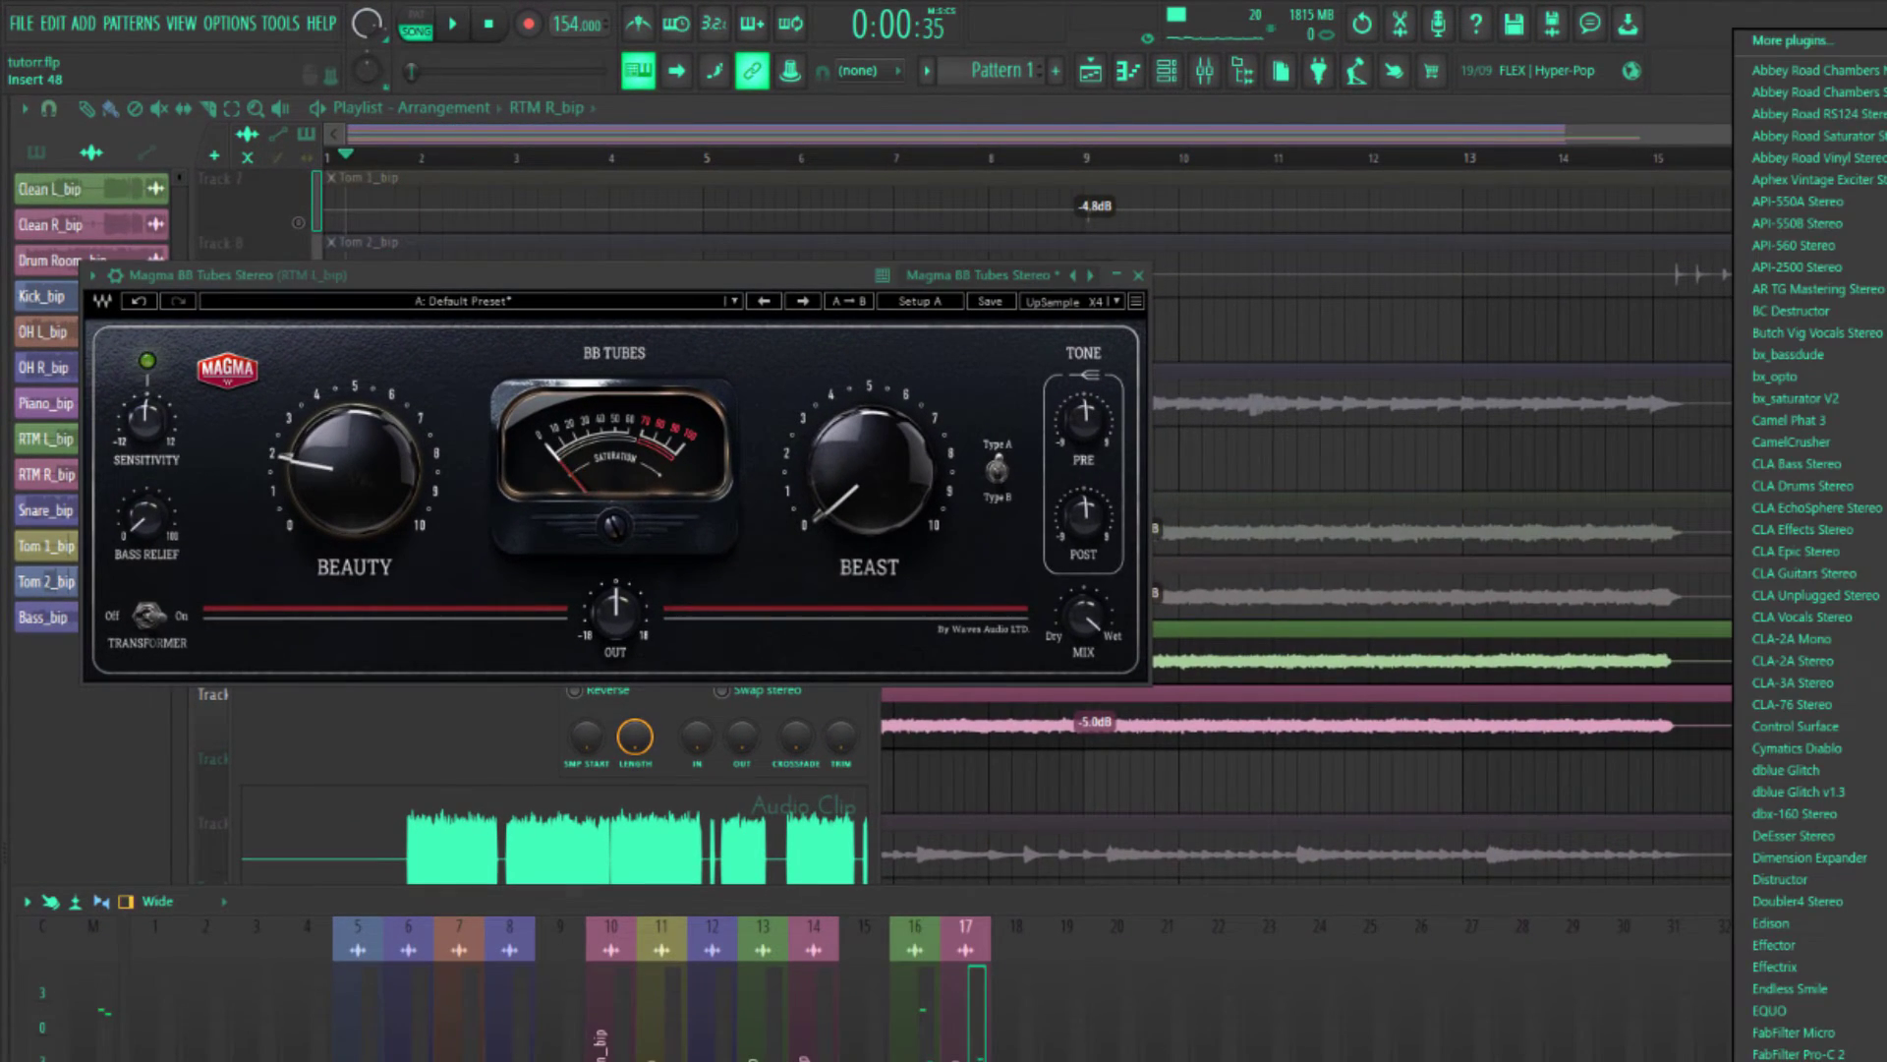
# Insert Magma BB Tubes Stereo on RTM R_bip, set Beauty to 19 and add a little Beast.
pyautogui.click(1769, 737)
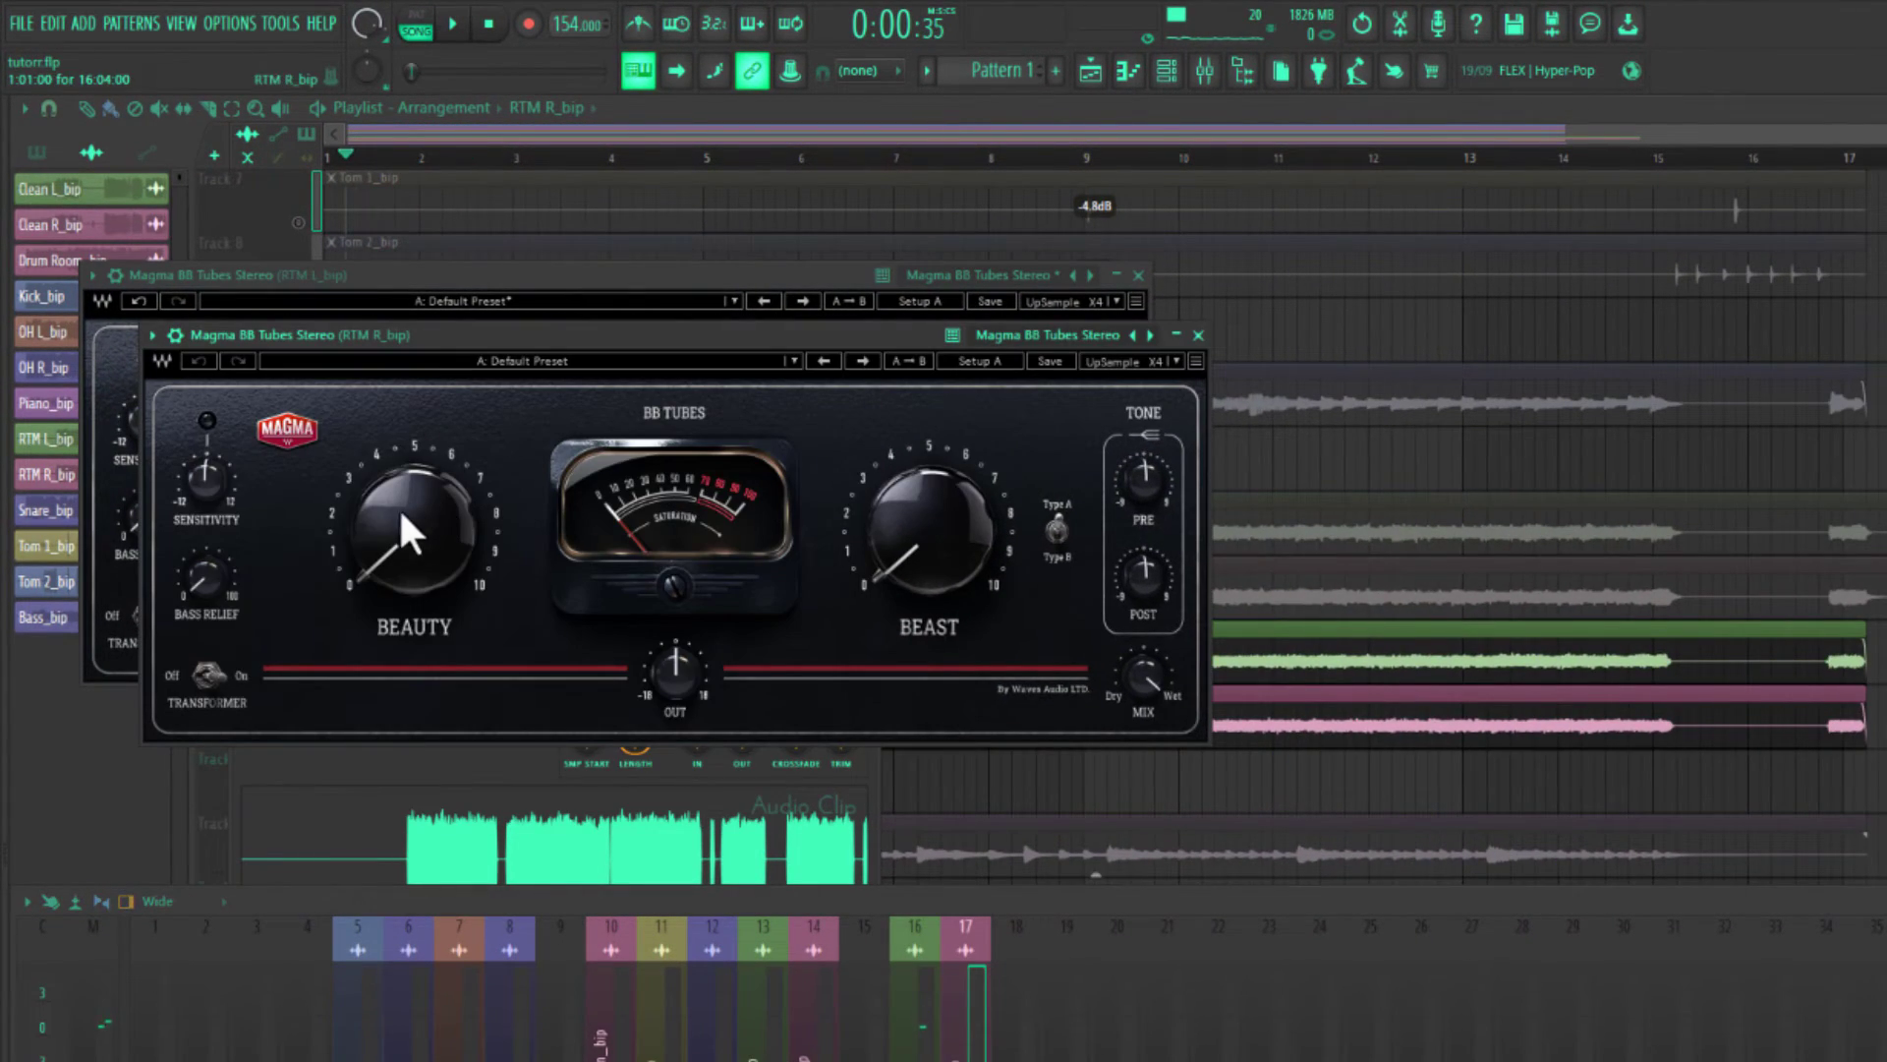
pyautogui.moveTo(398, 505); pyautogui.dragTo(648, 574)
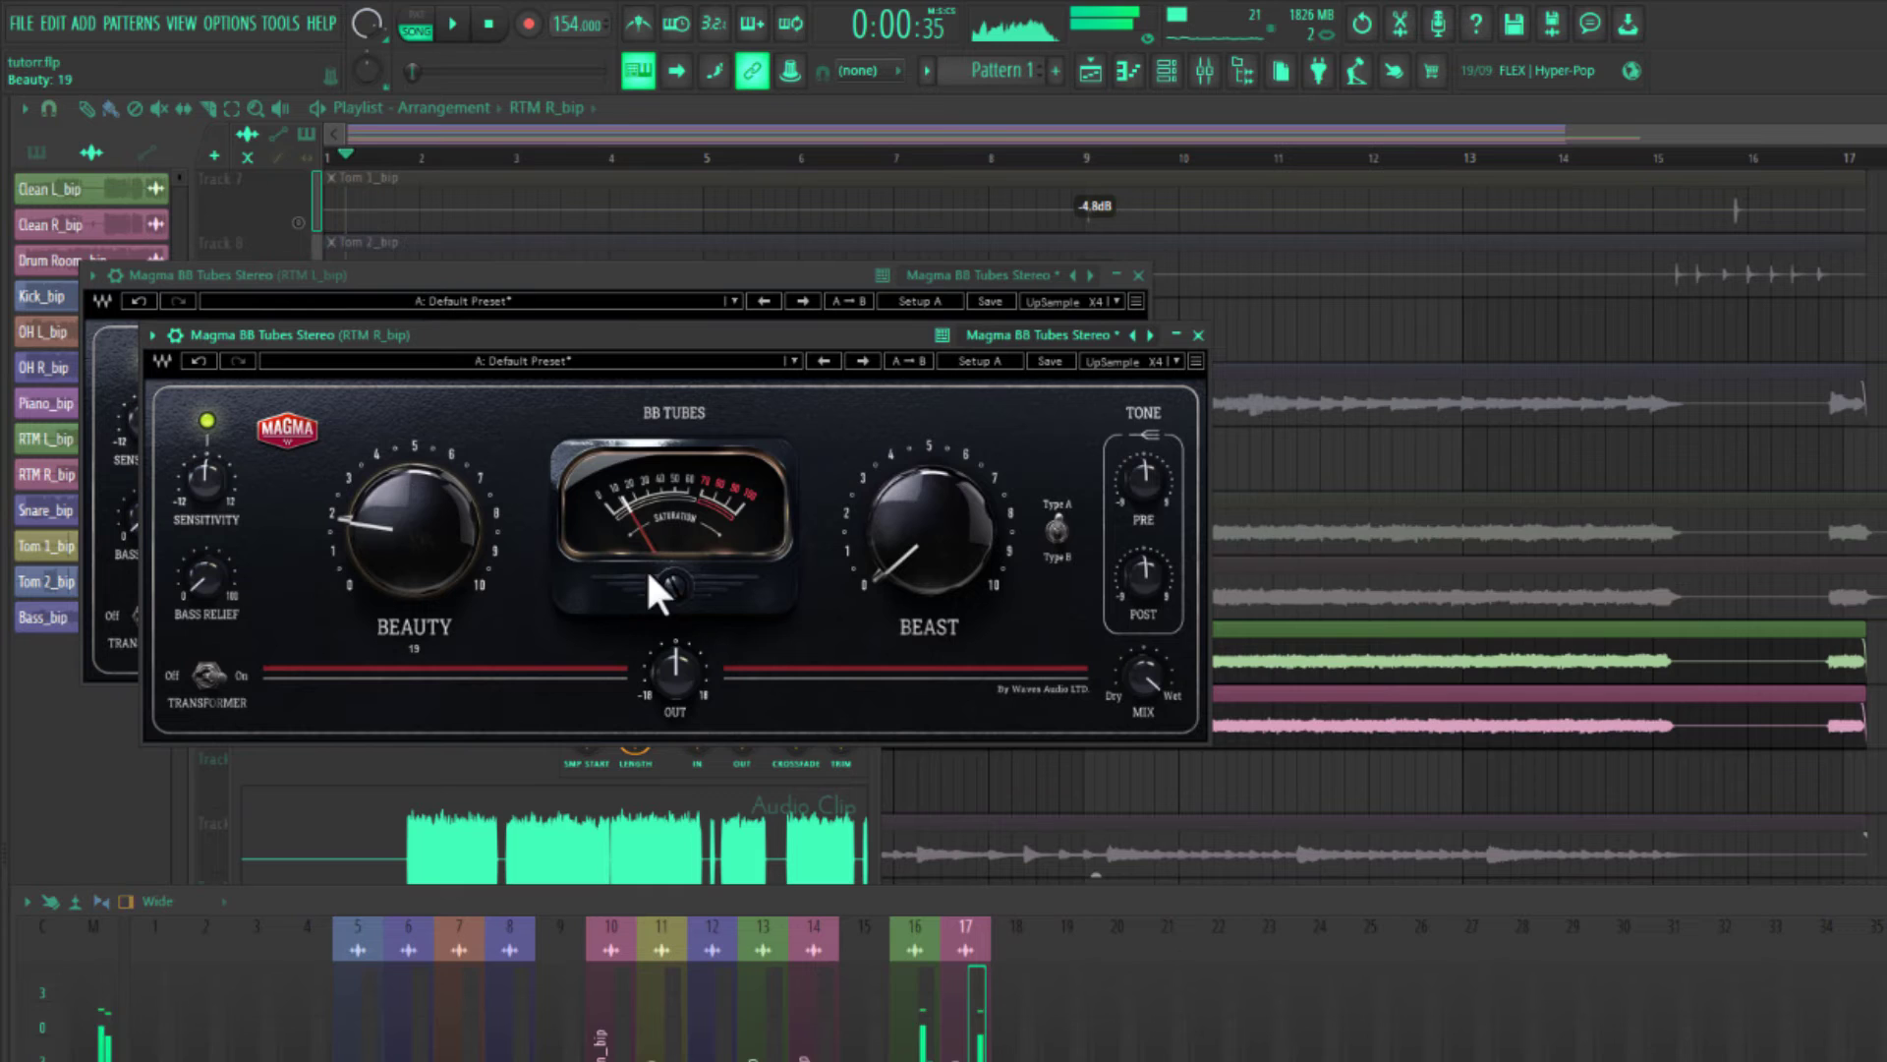
pyautogui.click(1057, 531)
pyautogui.moveTo(929, 535); pyautogui.dragTo(929, 524)
pyautogui.press('space')
# Place the two saturators side by side and fine-tune the RTM R_bip one to Beauty about 12 and Beast about 8.
pyautogui.moveTo(633, 328); pyautogui.dragTo(1330, 289)
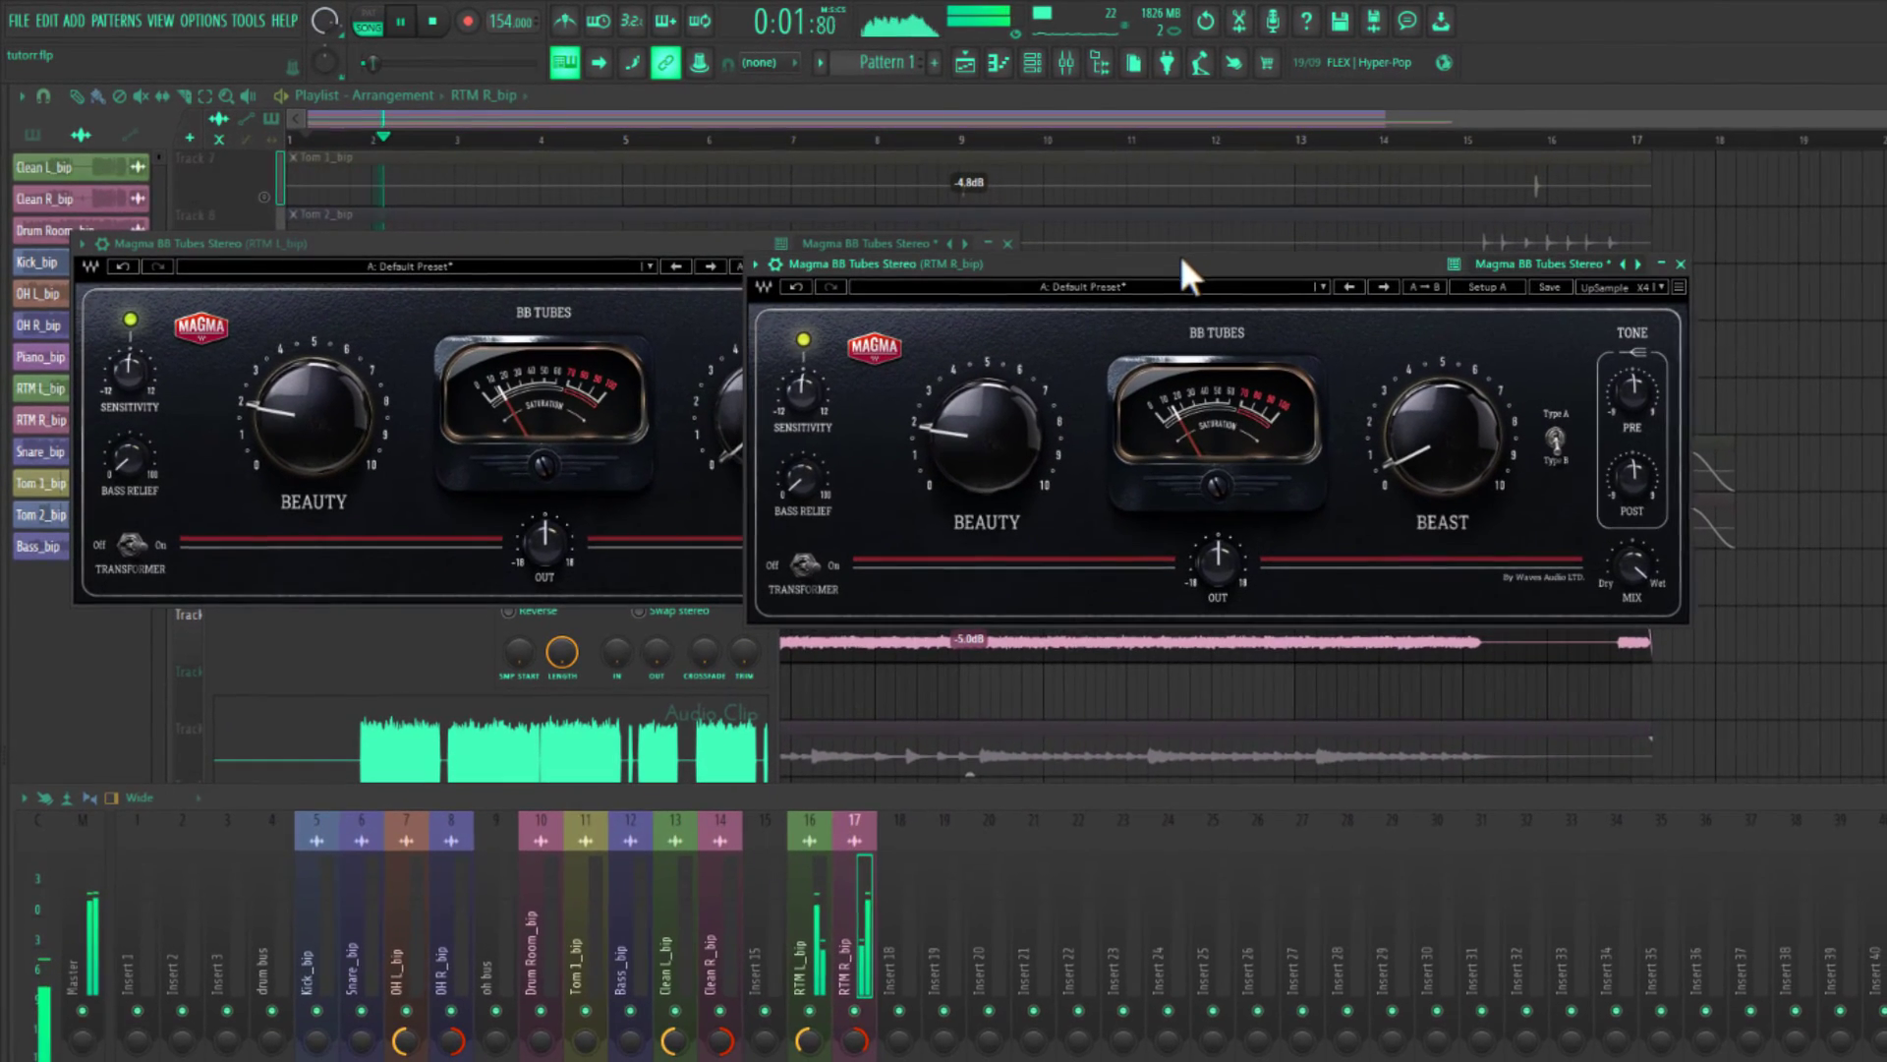
pyautogui.moveTo(999, 430); pyautogui.dragTo(998, 457)
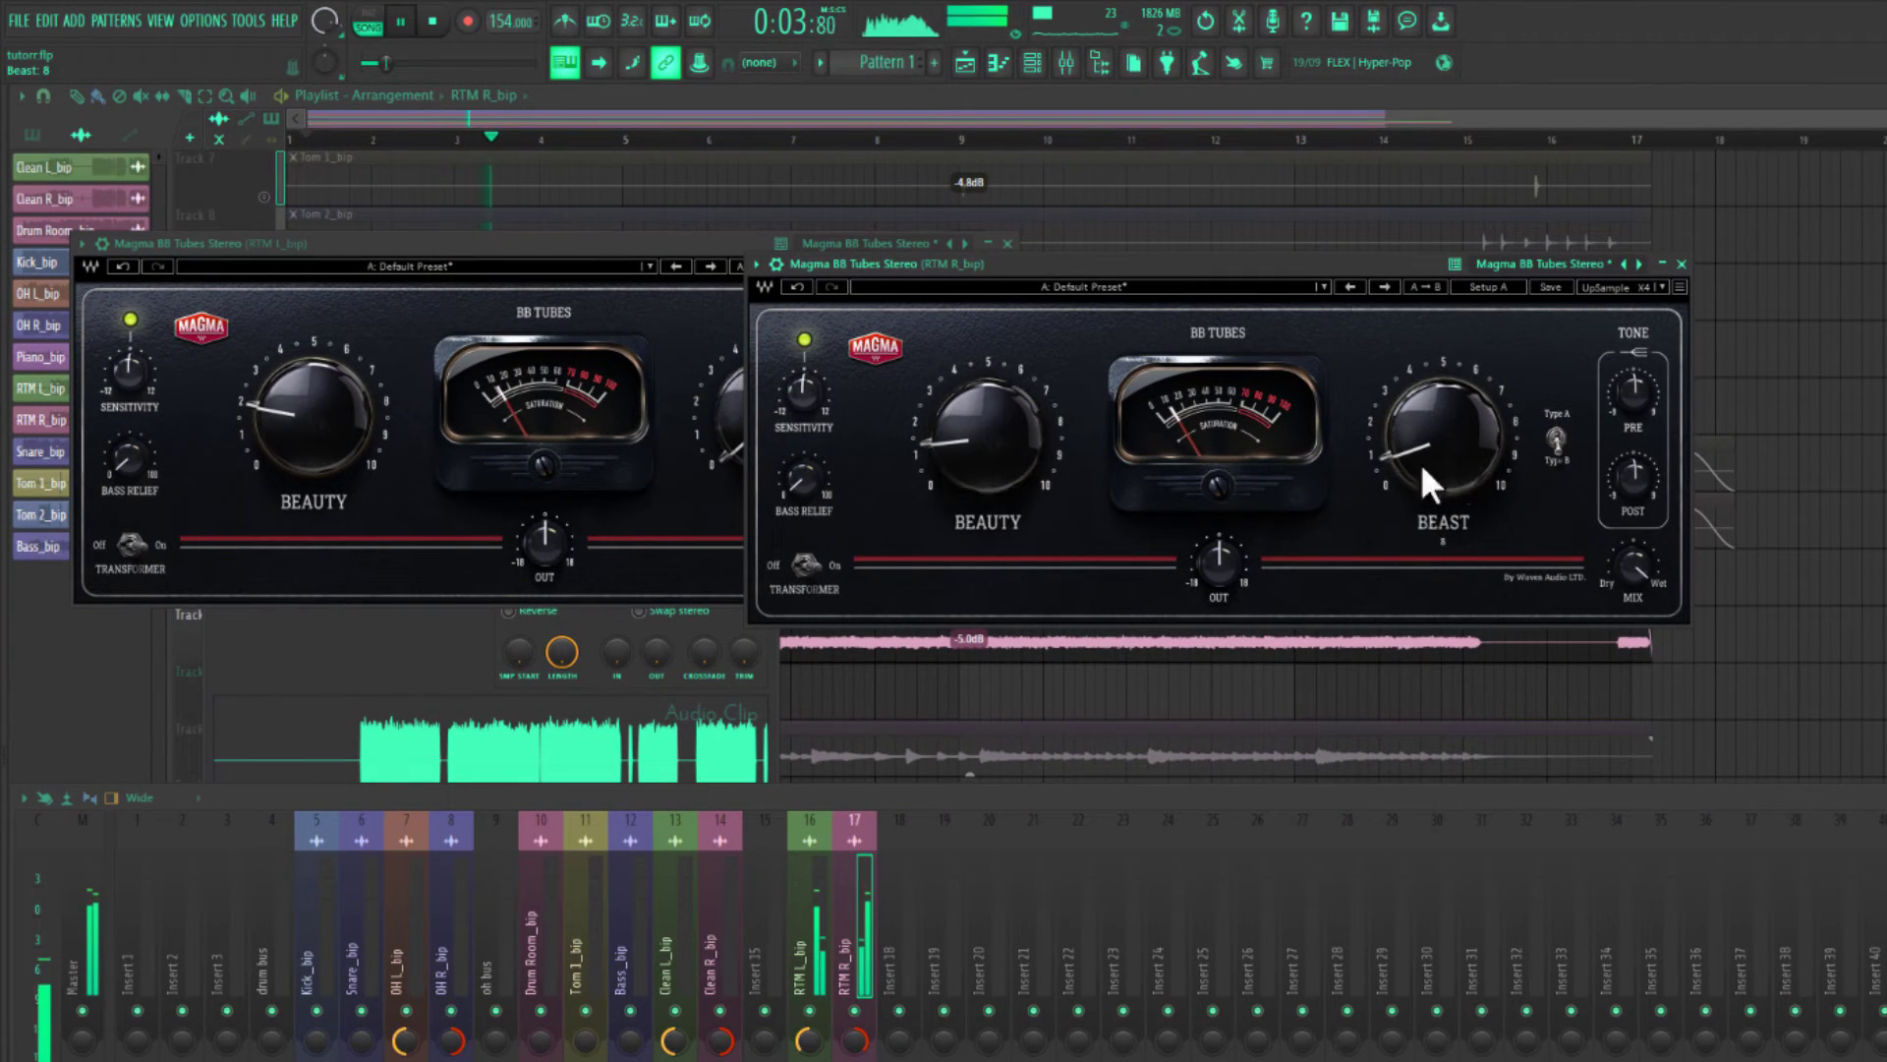
pyautogui.moveTo(1436, 480); pyautogui.dragTo(1436, 496)
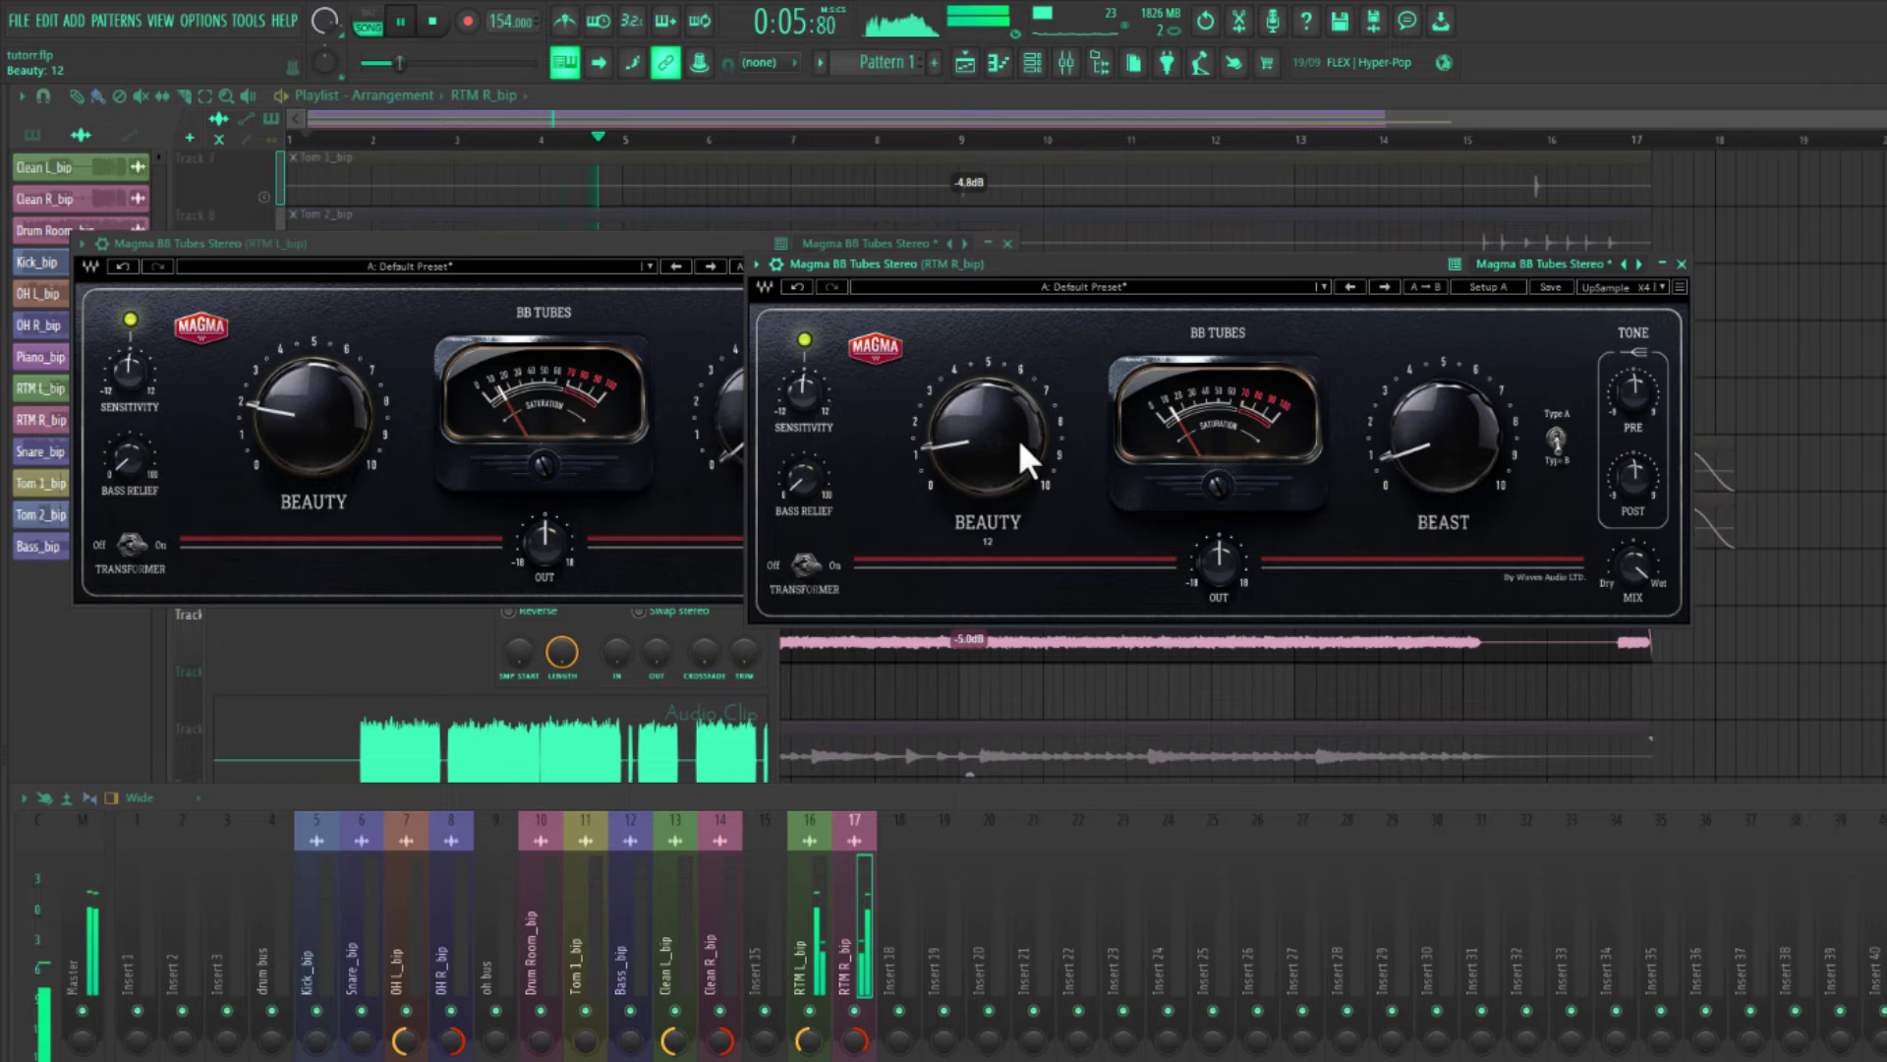
pyautogui.moveTo(1405, 434); pyautogui.dragTo(1405, 430)
pyautogui.moveTo(939, 430); pyautogui.dragTo(940, 415)
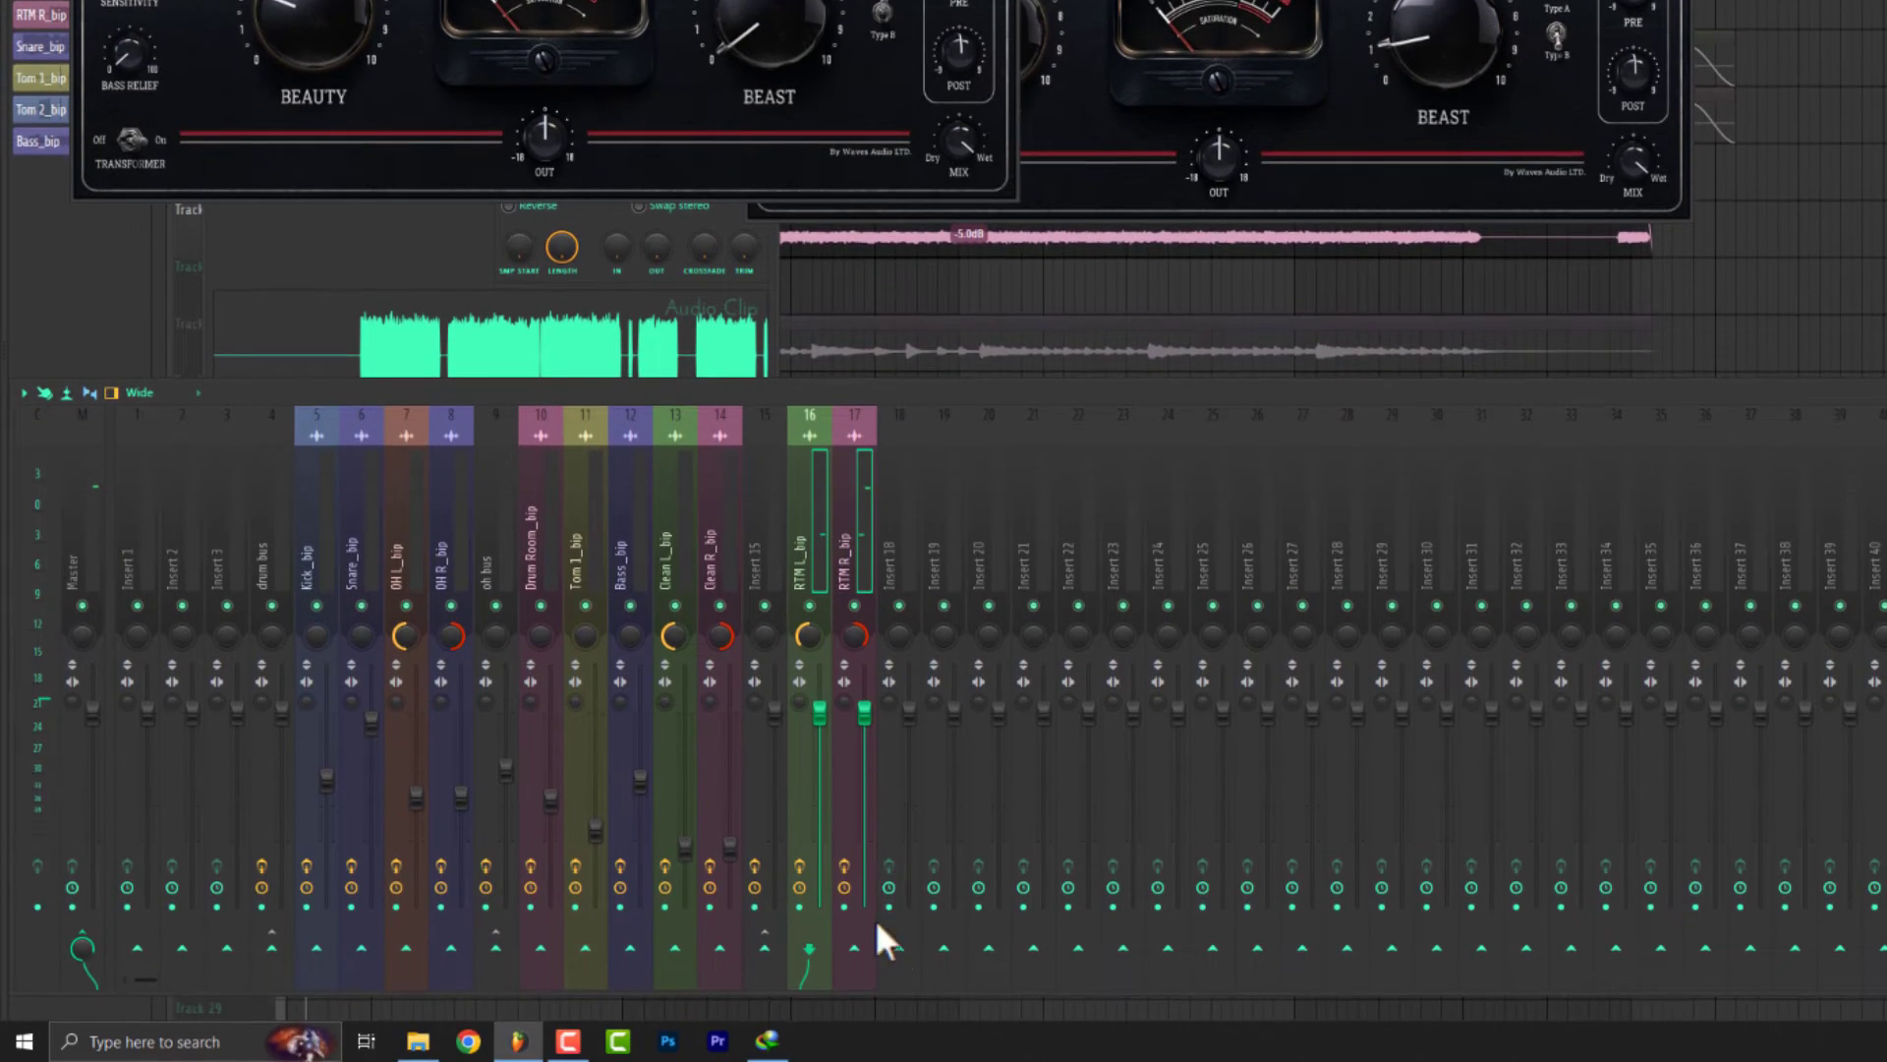
# Route RTM L_bip and RTM R_bip only to Insert 18 as their shared bus.
pyautogui.rightClick(899, 947)
pyautogui.click(927, 947)
pyautogui.press('space')
# Solo the clean and RTM guitars together and lower the Insert 18 fader to balance them.
pyautogui.click(903, 547)
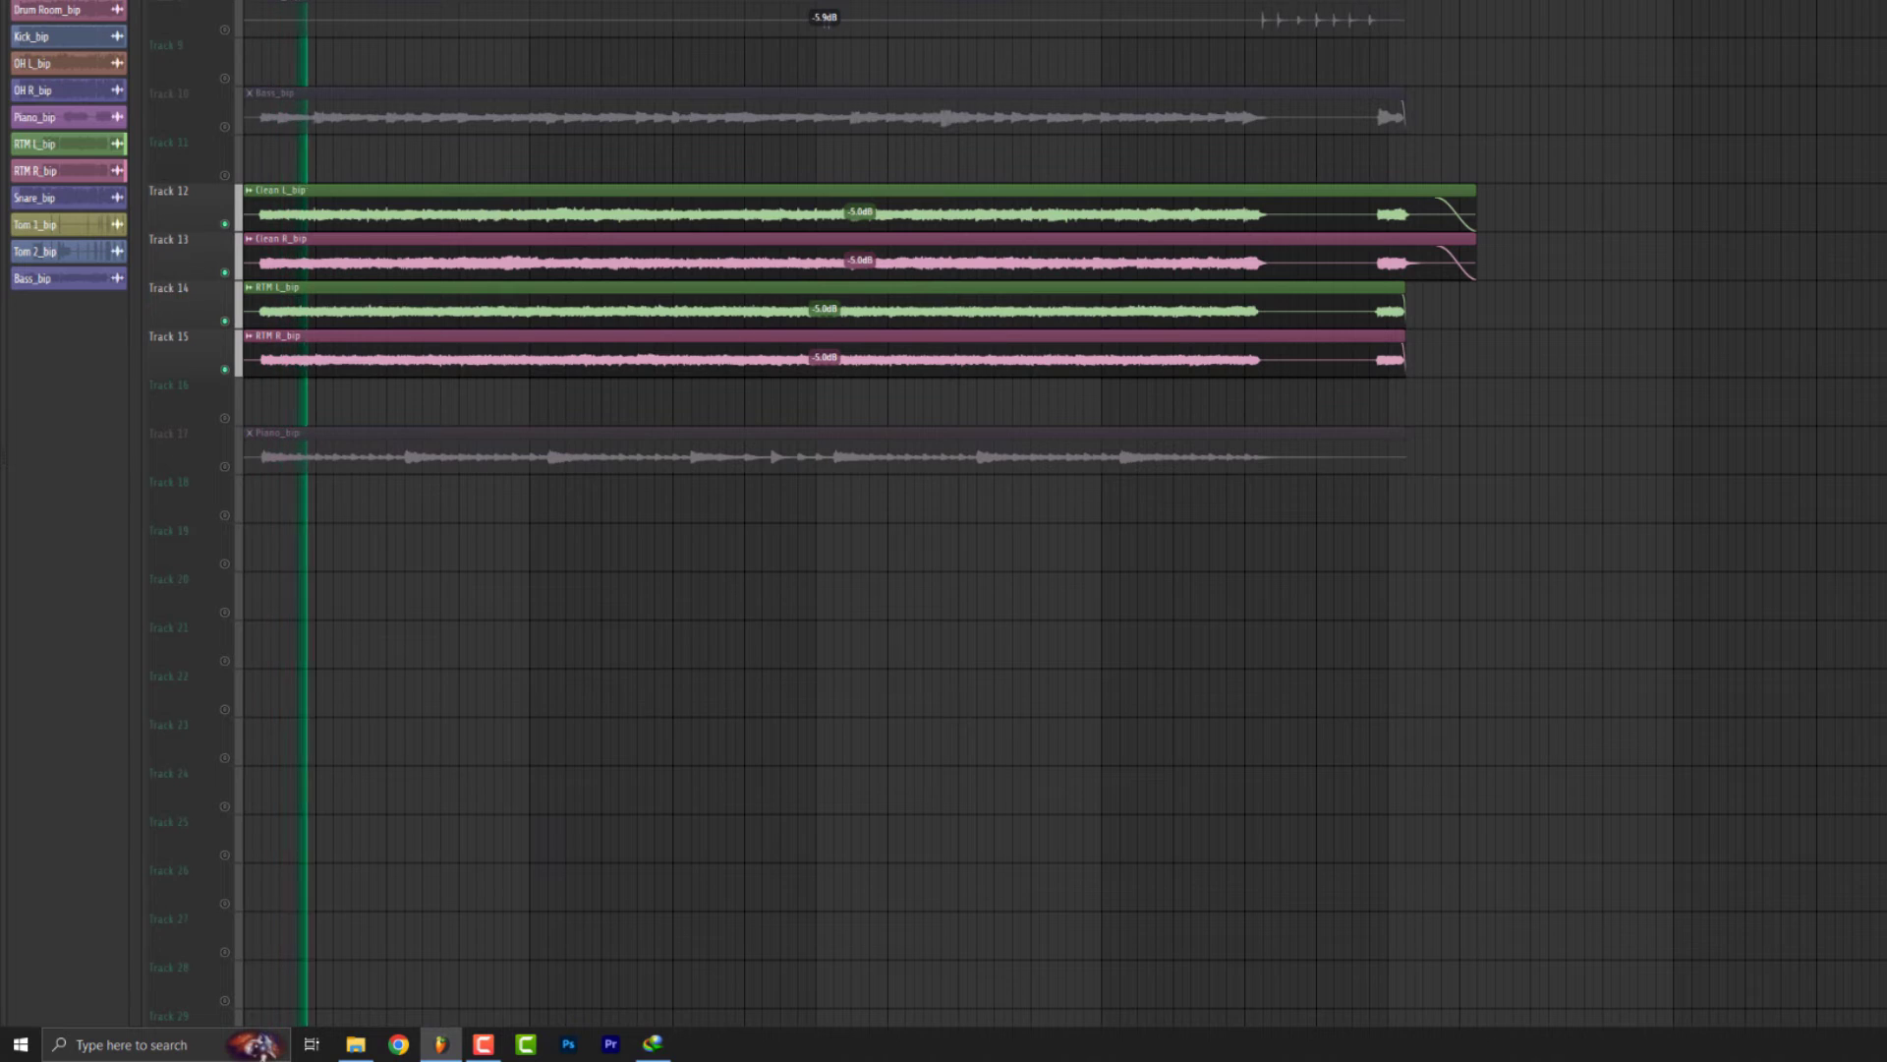
pyautogui.press('F9')
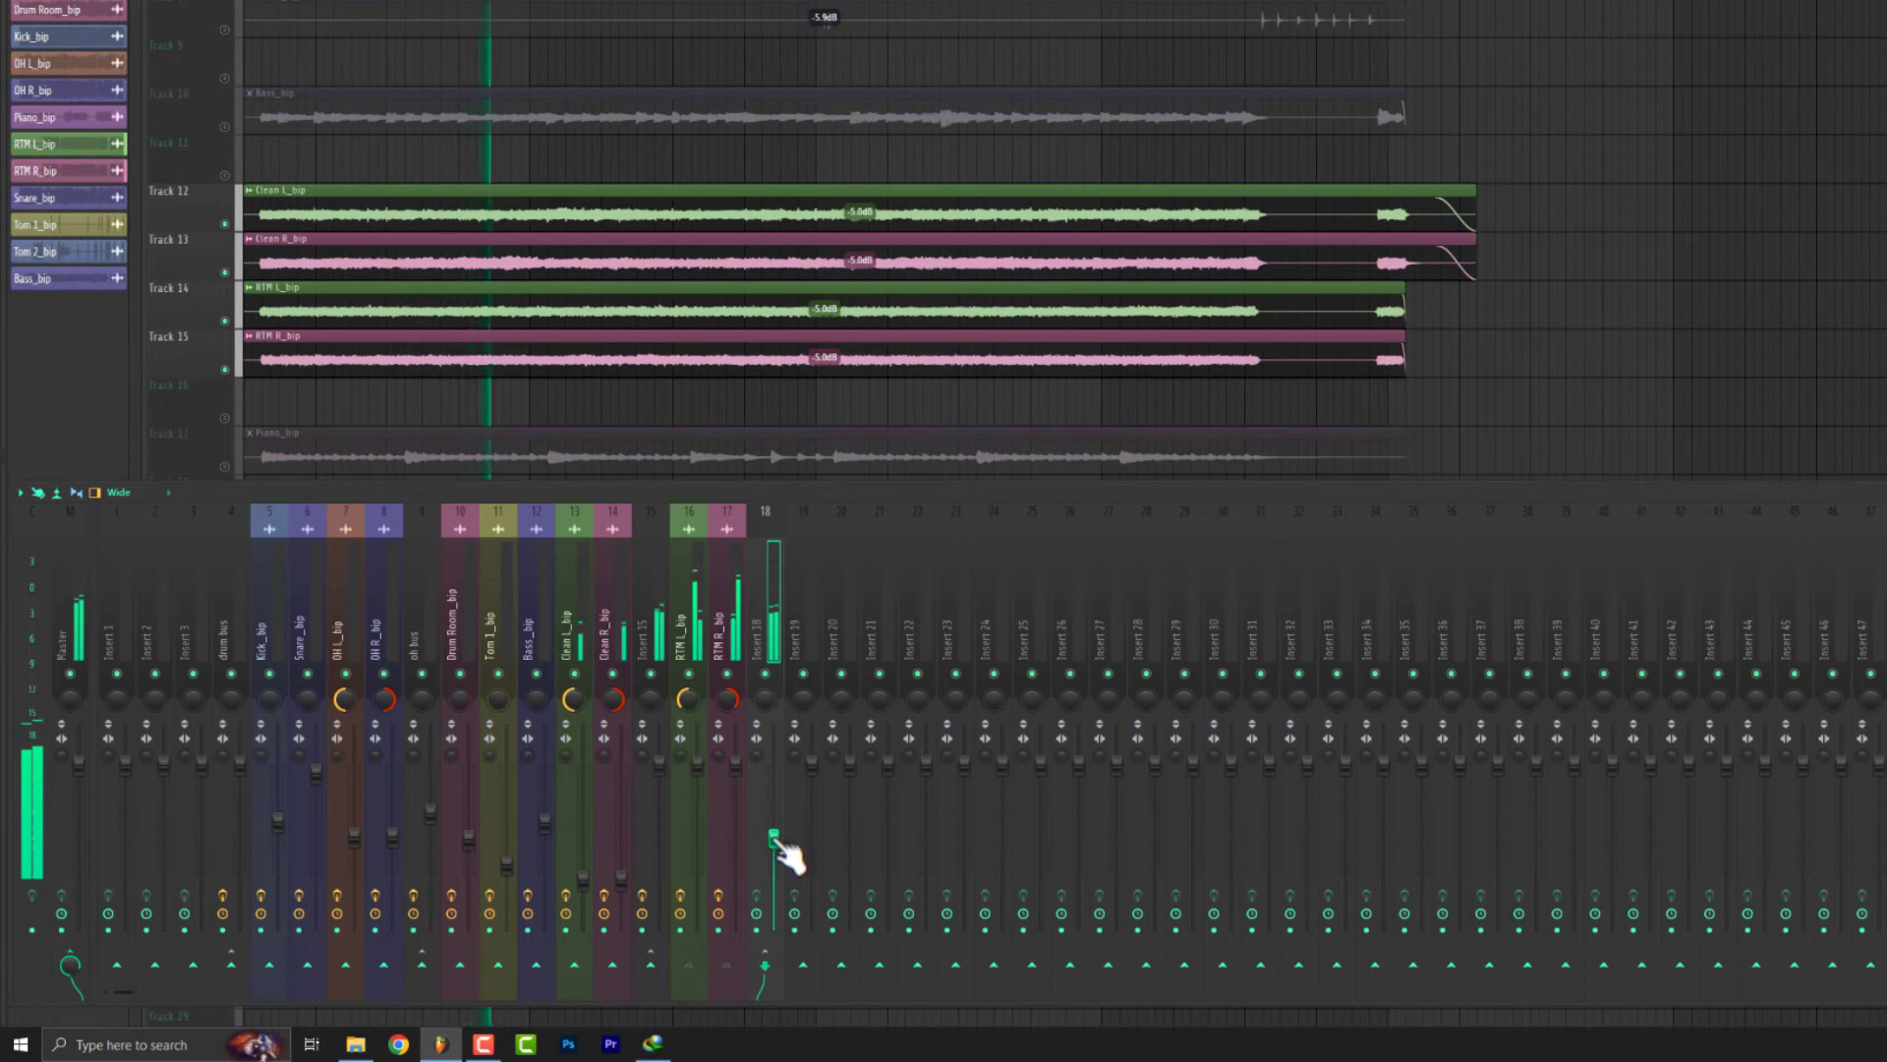
pyautogui.press('space')
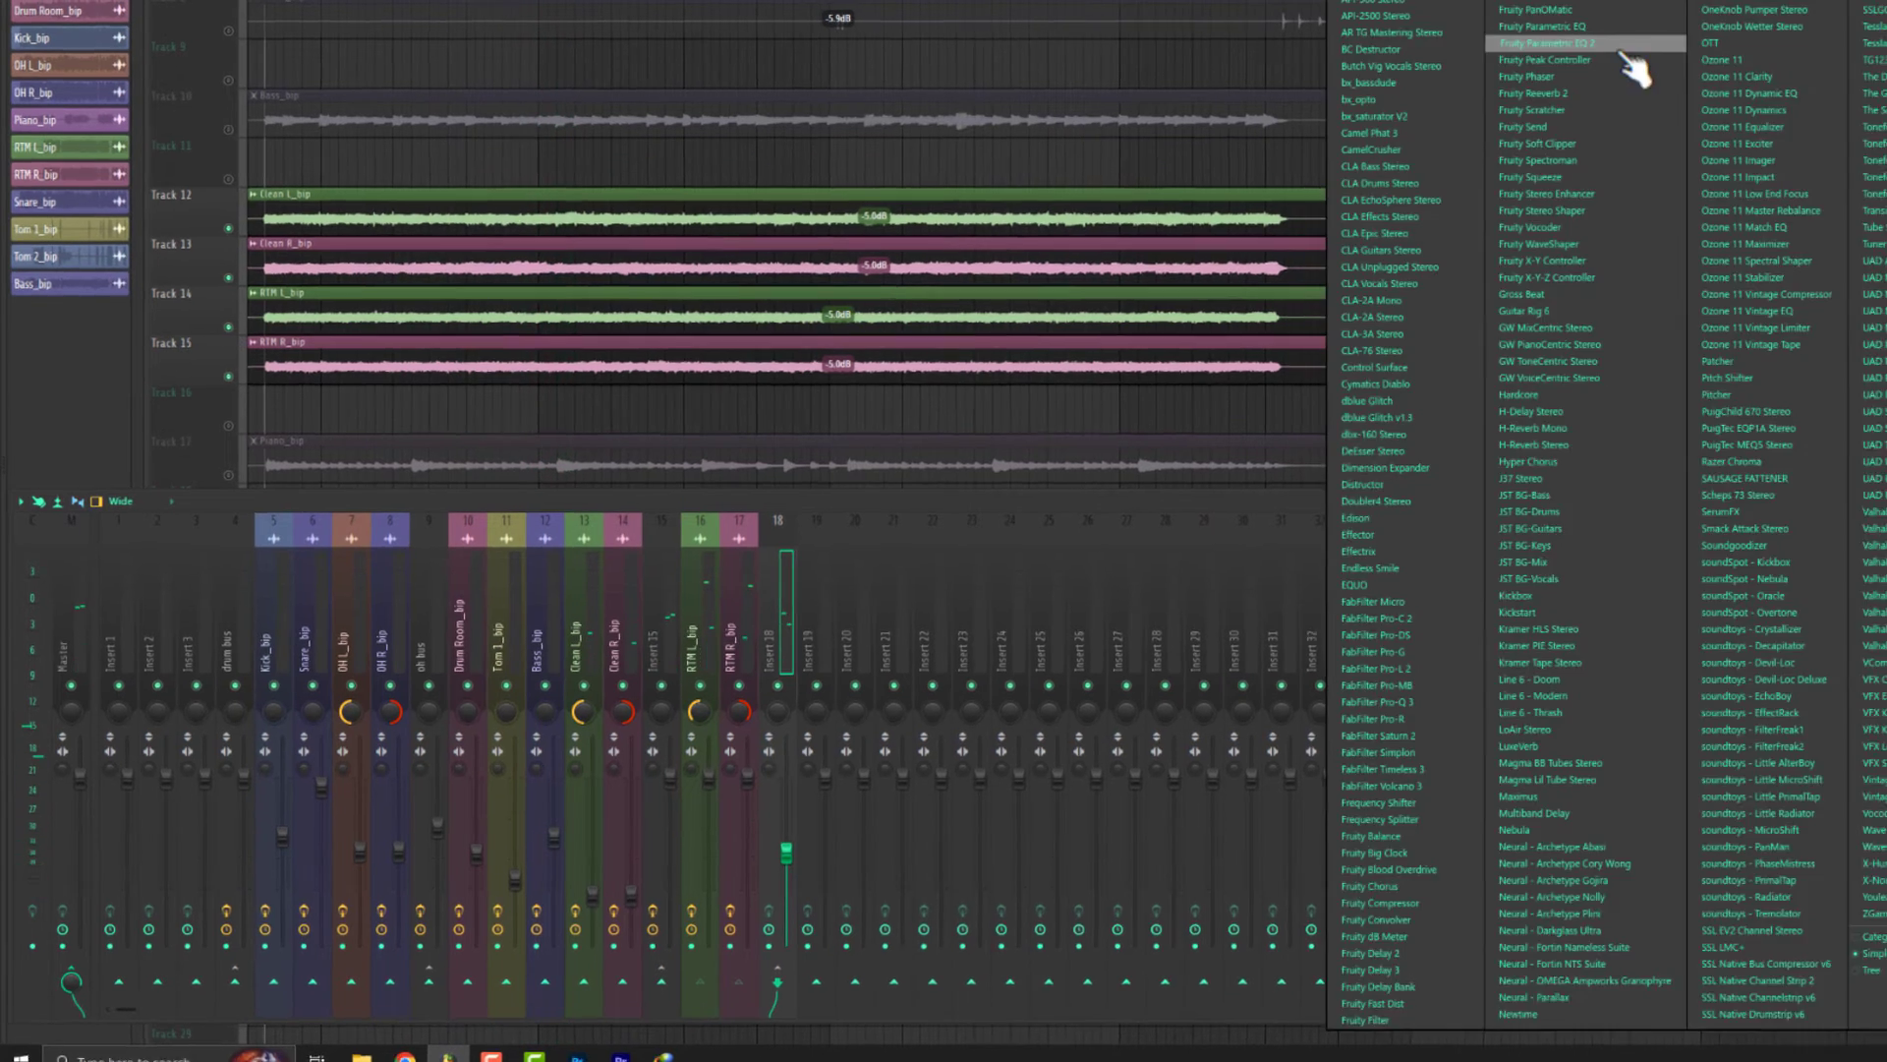
# Insert Fruity Parametric EQ 2 on Insert 18, load the 40Hz cut preset and fine-tune its low-cut band.
pyautogui.click(1624, 47)
pyautogui.press('space')
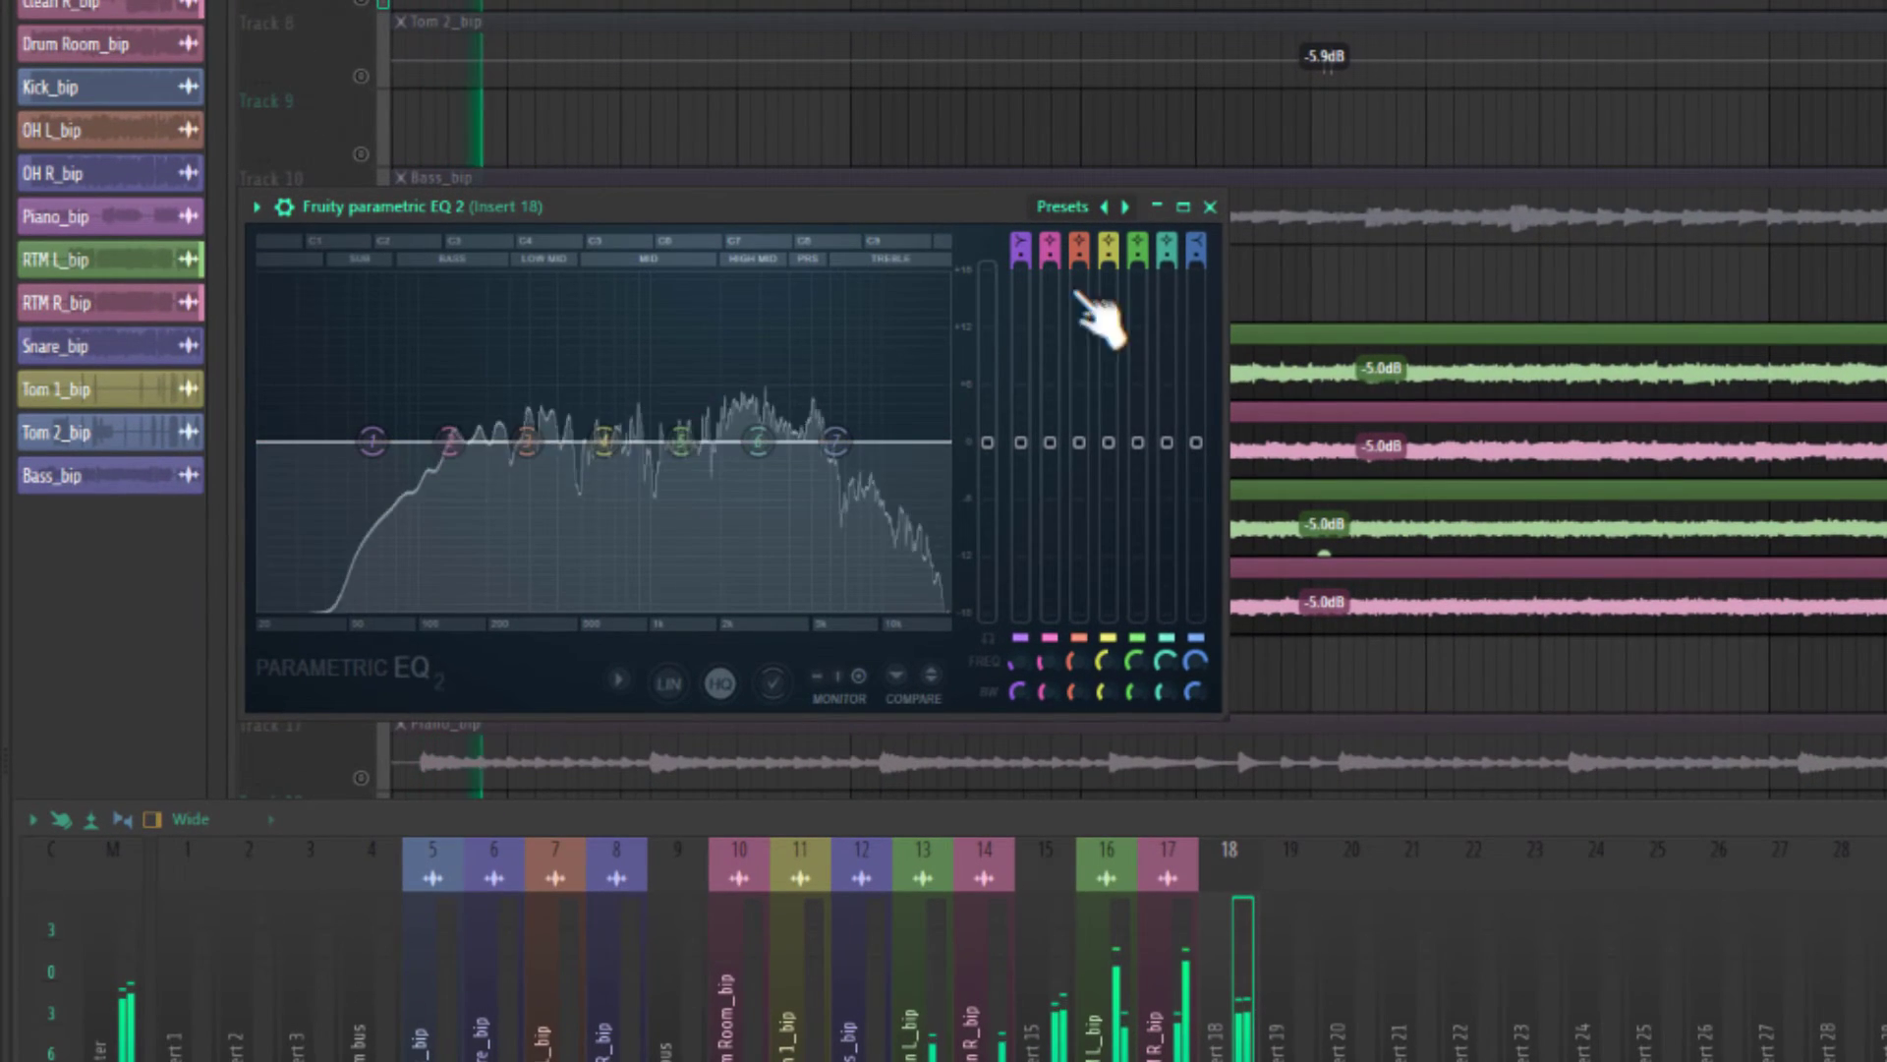
pyautogui.click(1062, 206)
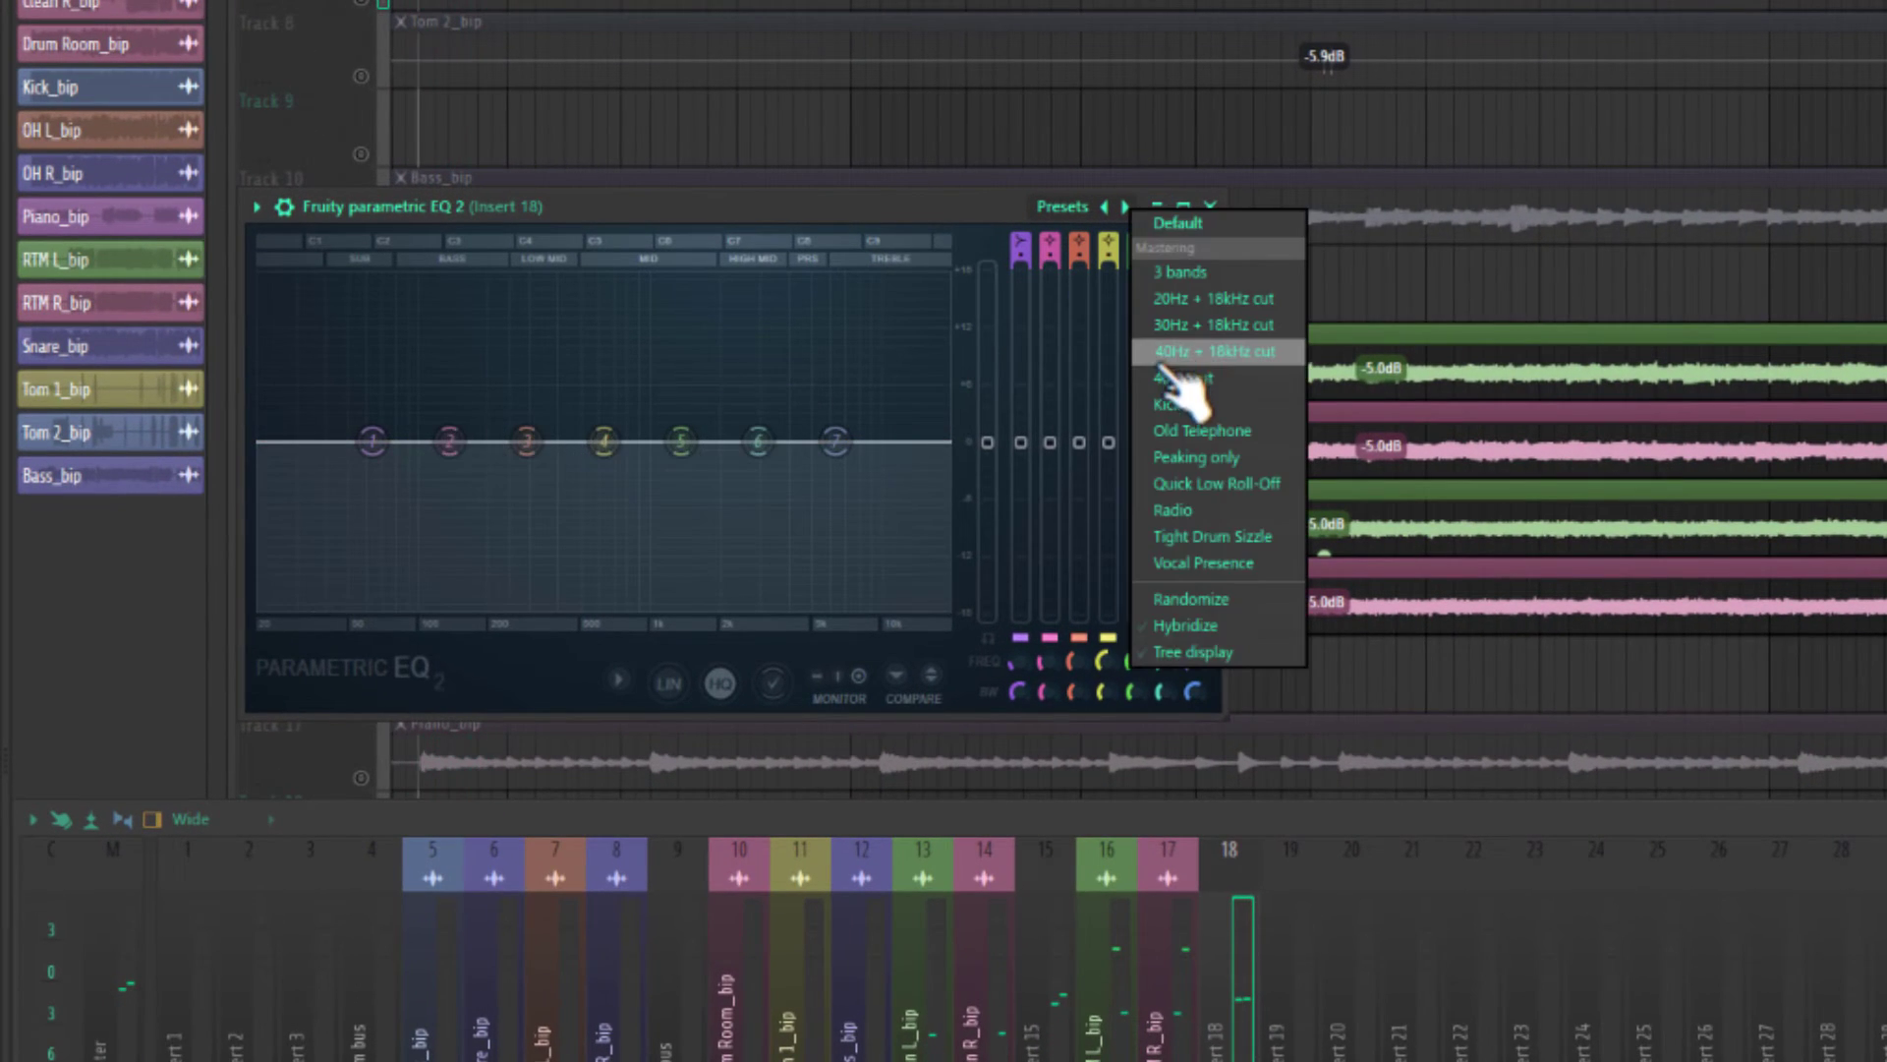
pyautogui.click(1170, 360)
pyautogui.moveTo(366, 445); pyautogui.dragTo(375, 442)
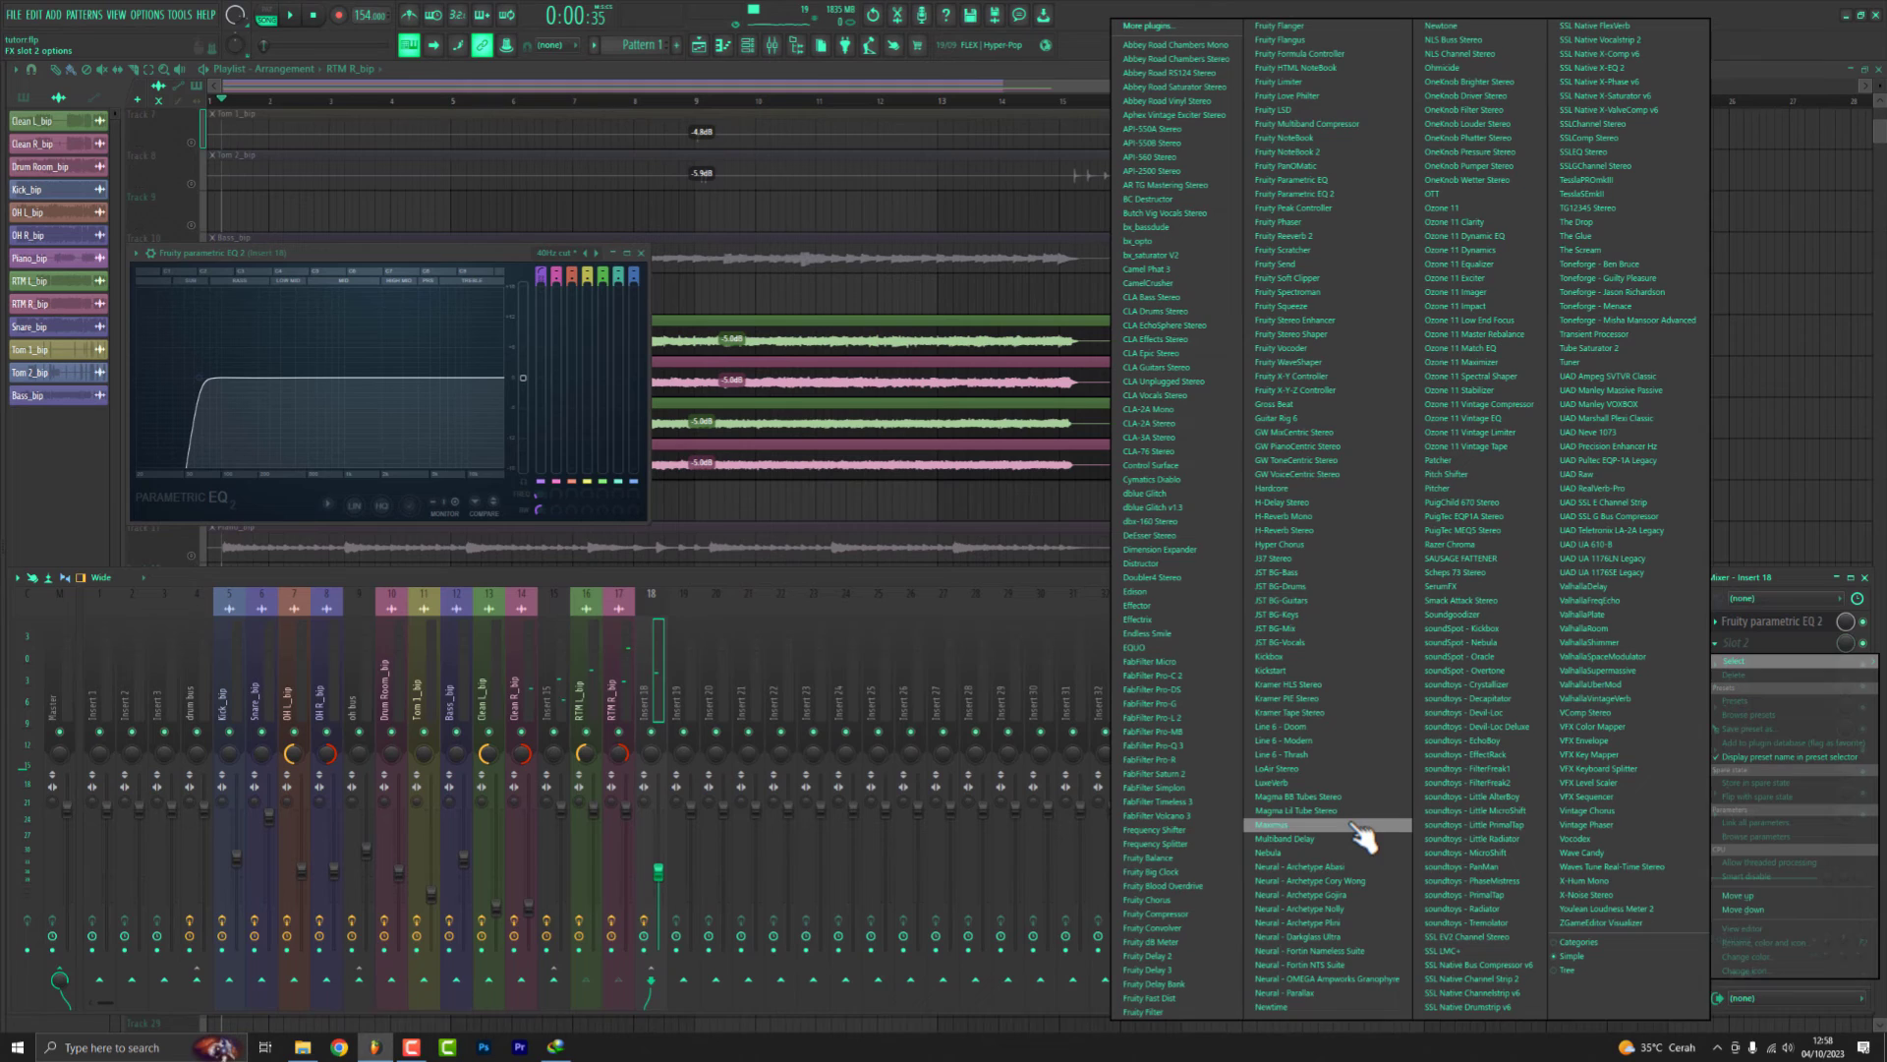
# Insert Maximus on Insert 18, display its bands, solo the mid band and adjust the low and high crossover frequencies.
pyautogui.click(1356, 825)
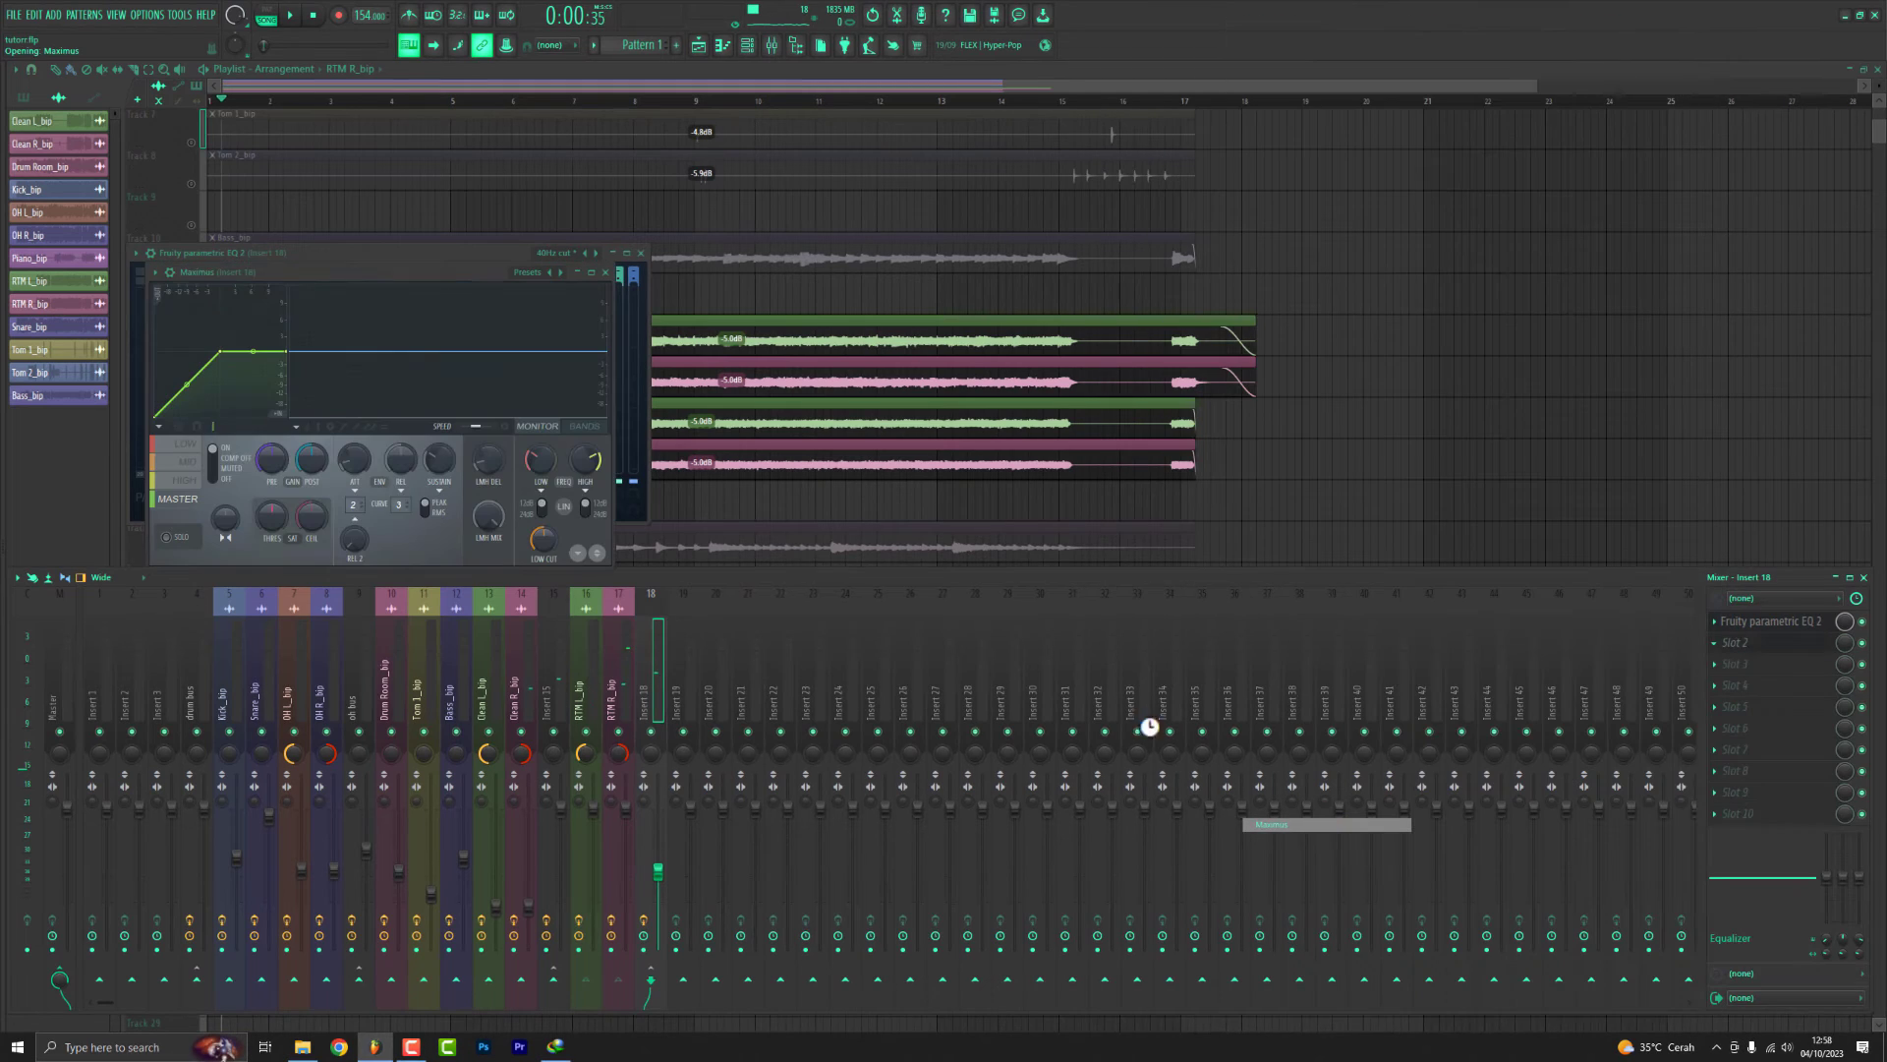
pyautogui.moveTo(614, 568); pyautogui.dragTo(806, 728)
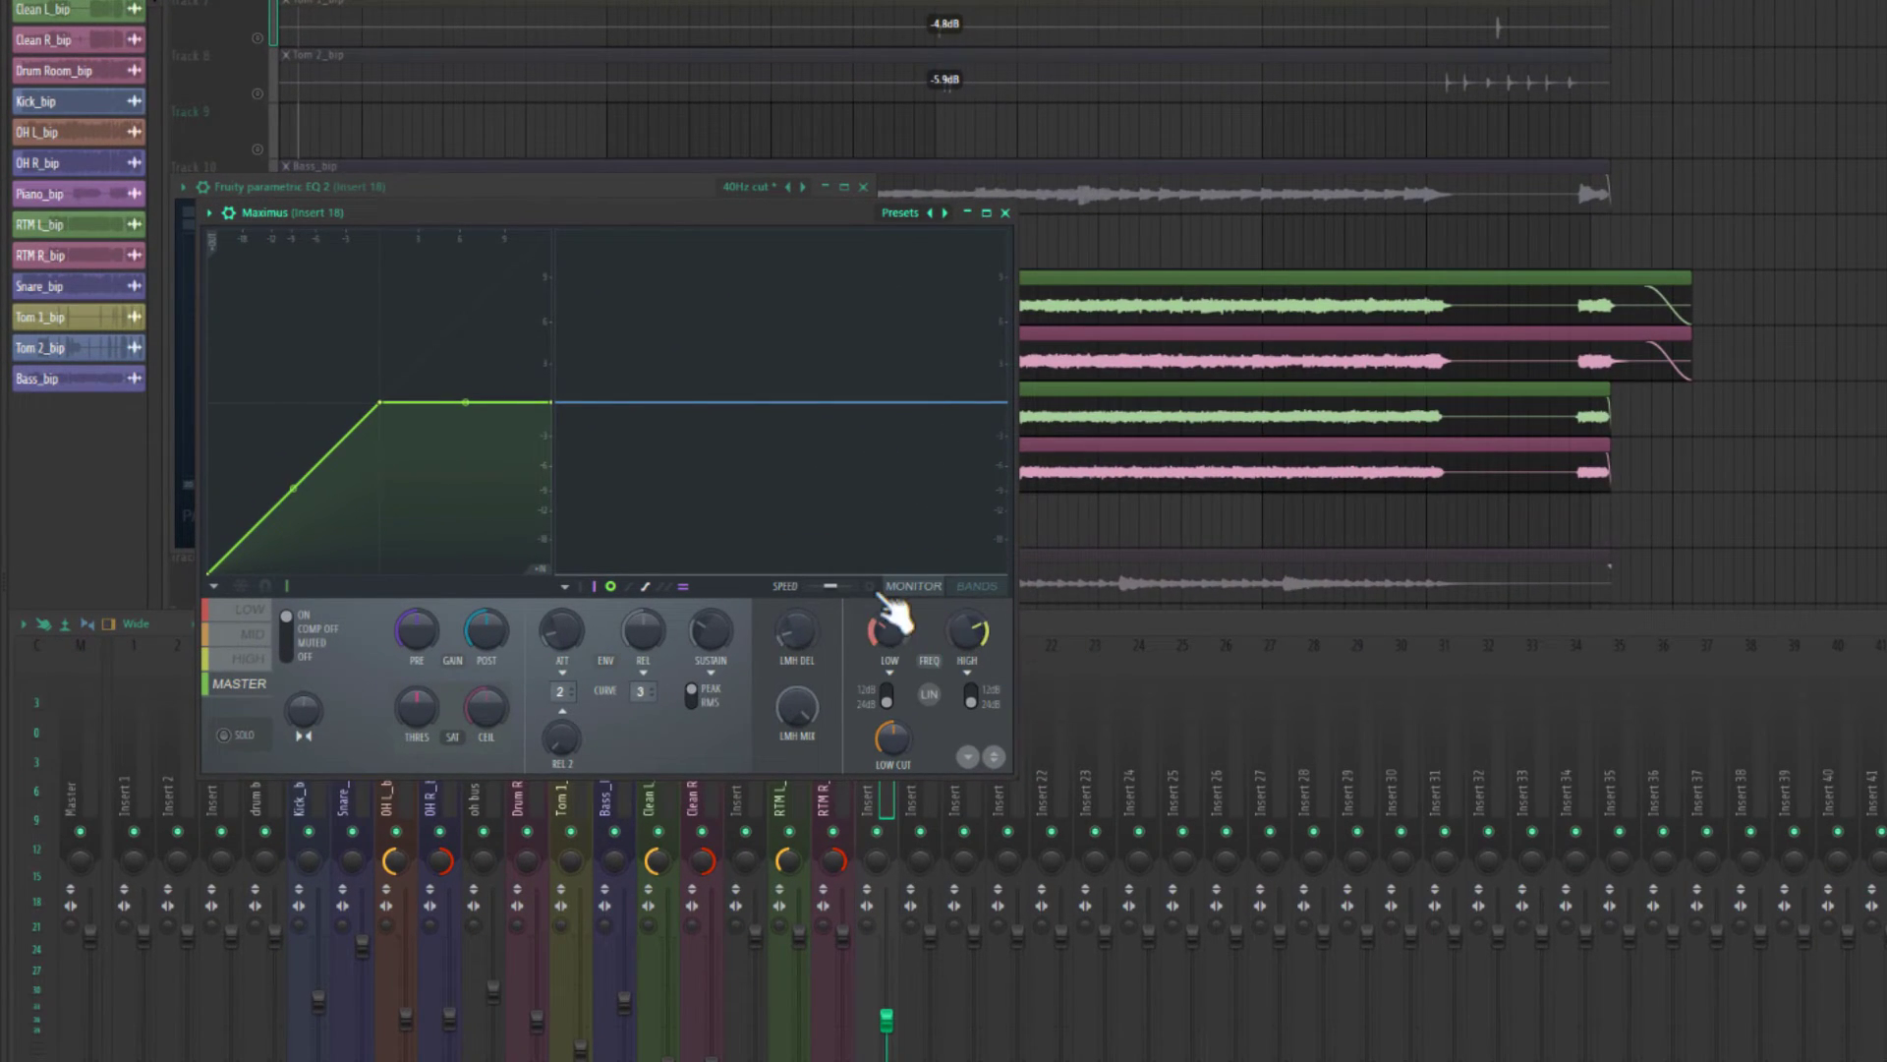
pyautogui.click(869, 587)
pyautogui.click(270, 636)
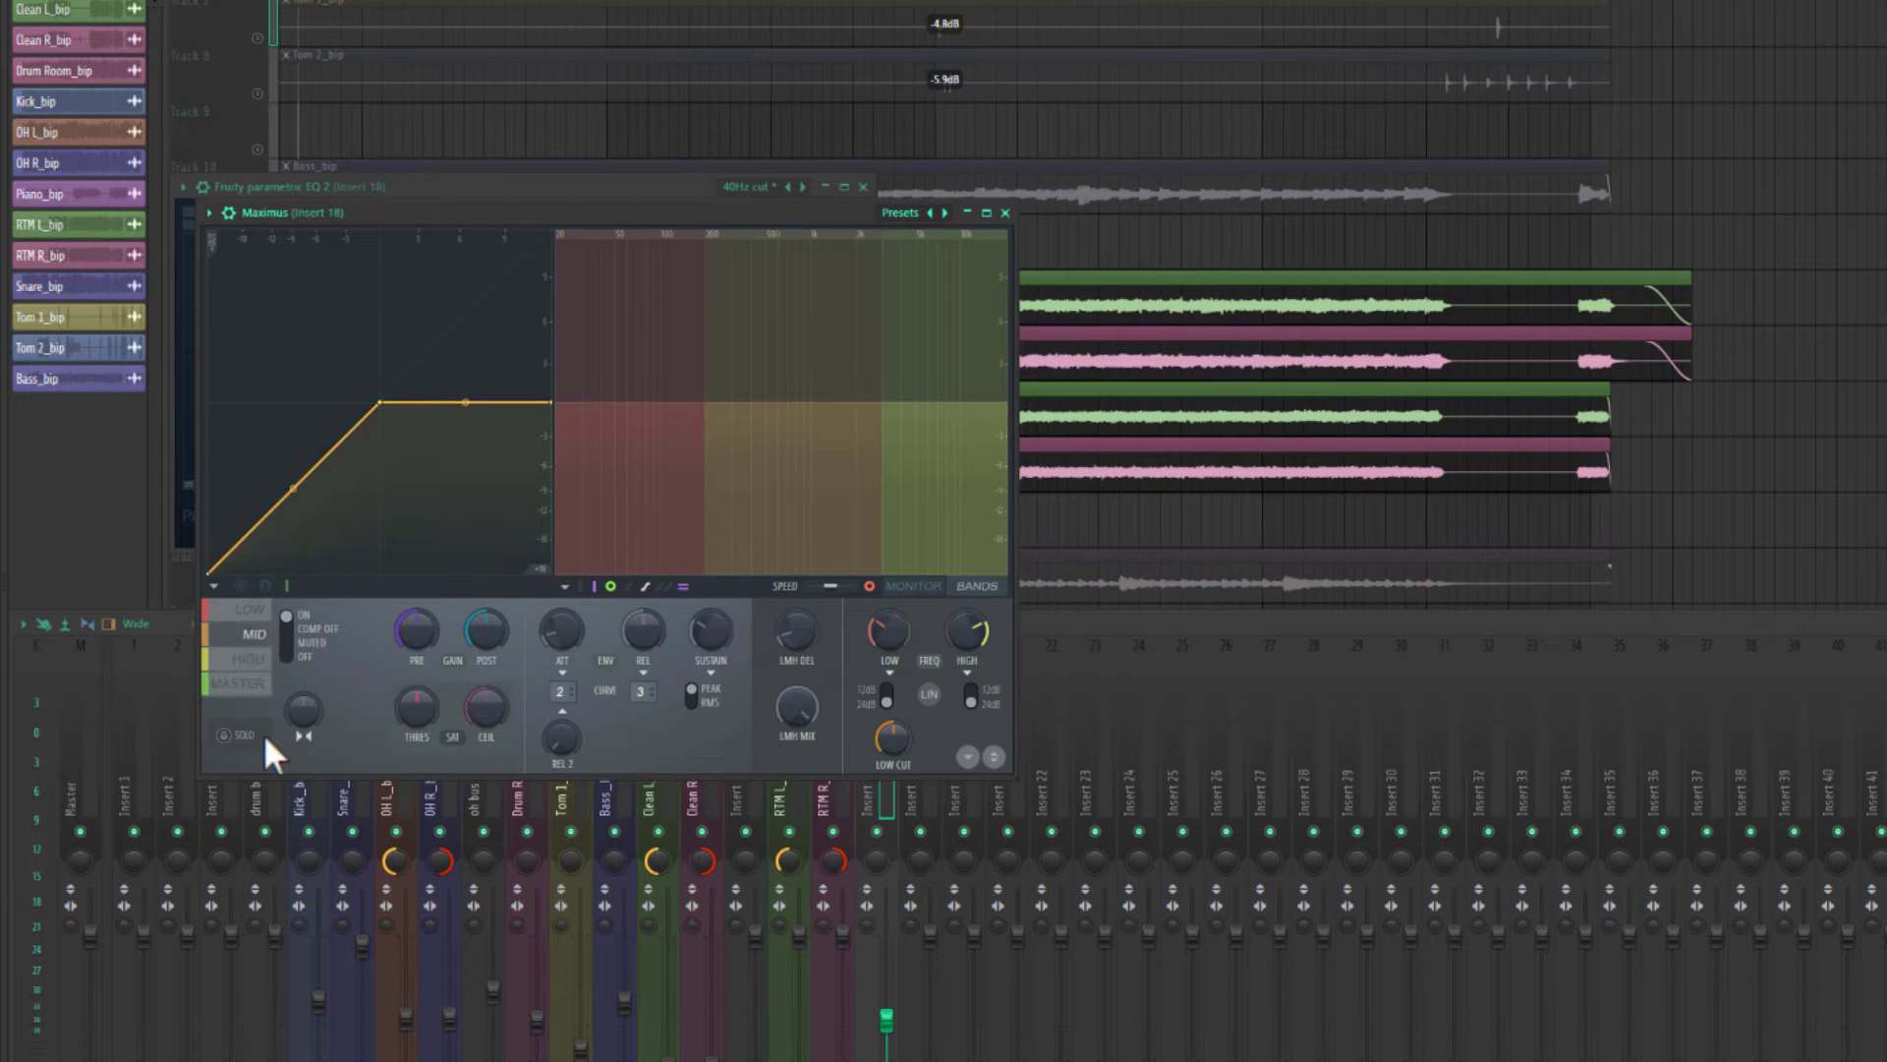
pyautogui.press('space')
pyautogui.moveTo(878, 634); pyautogui.dragTo(968, 660)
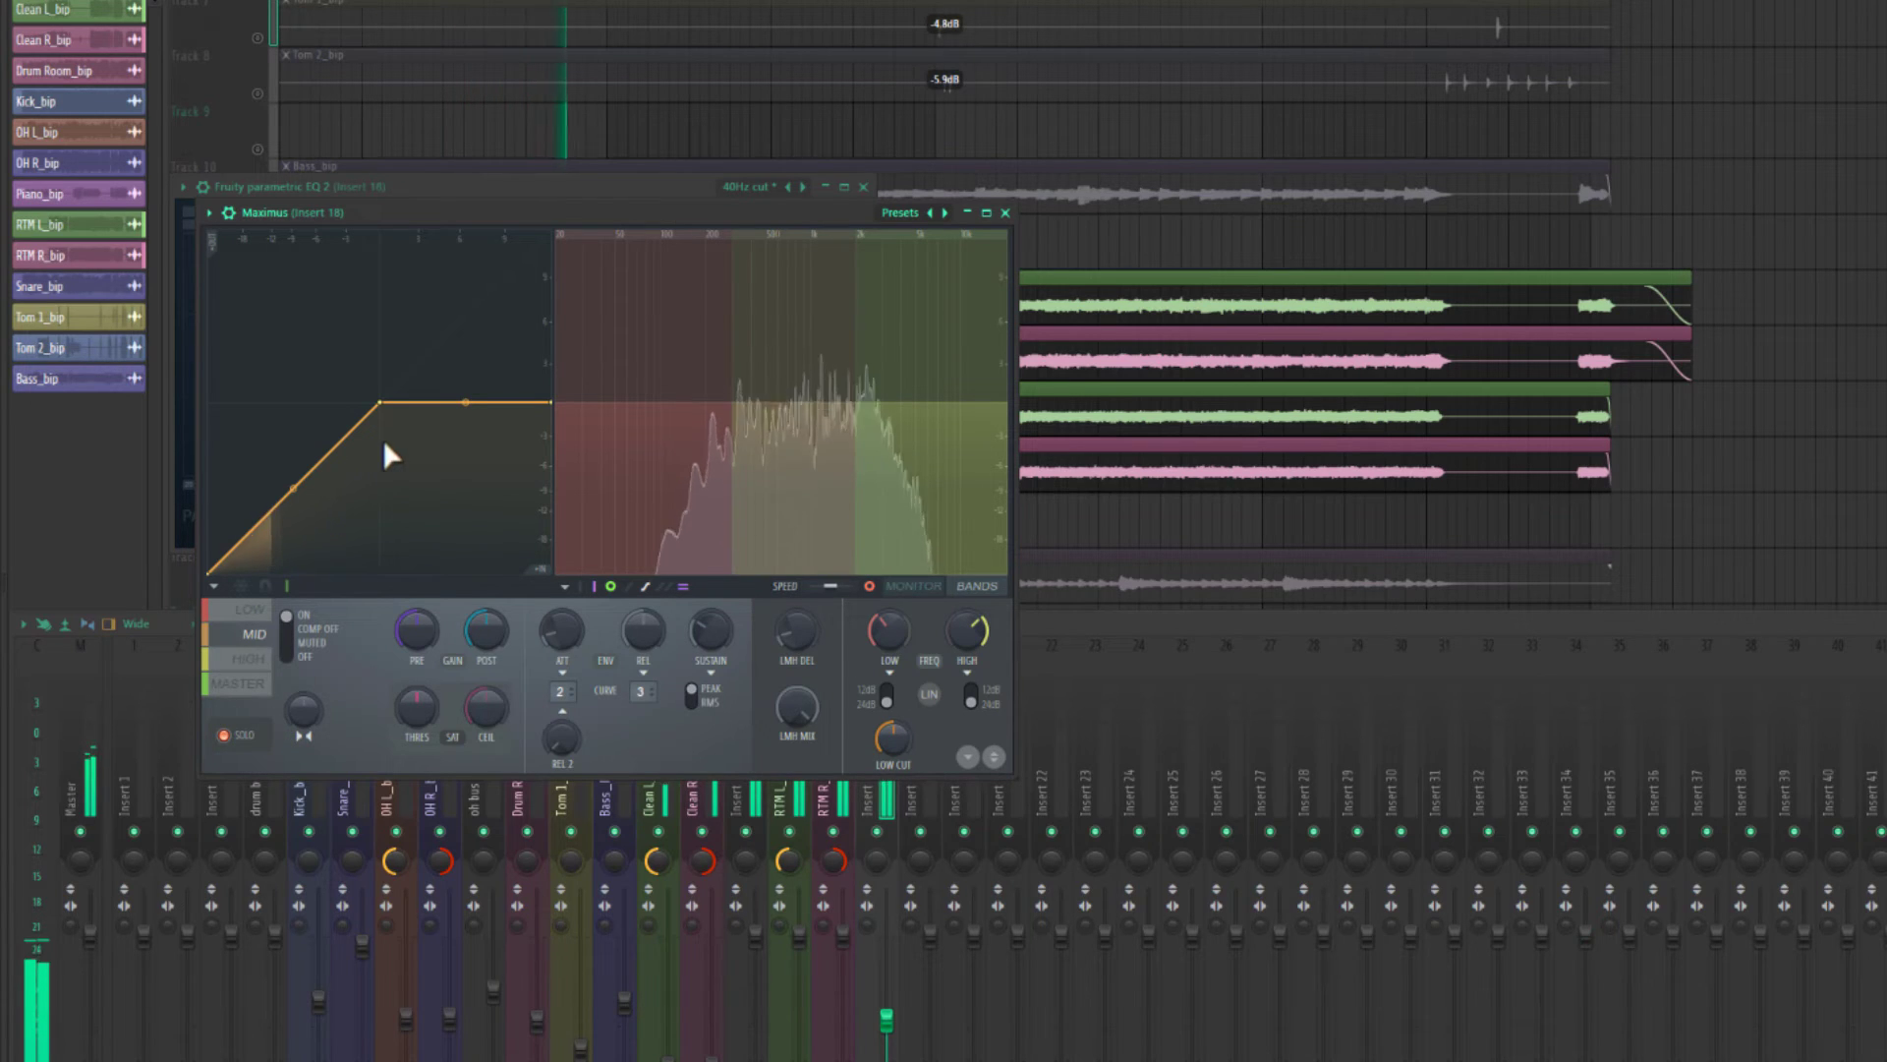
# Pull down the knee of the Maximus mid and low band curves to compress both bands.
pyautogui.moveTo(379, 403); pyautogui.dragTo(280, 501)
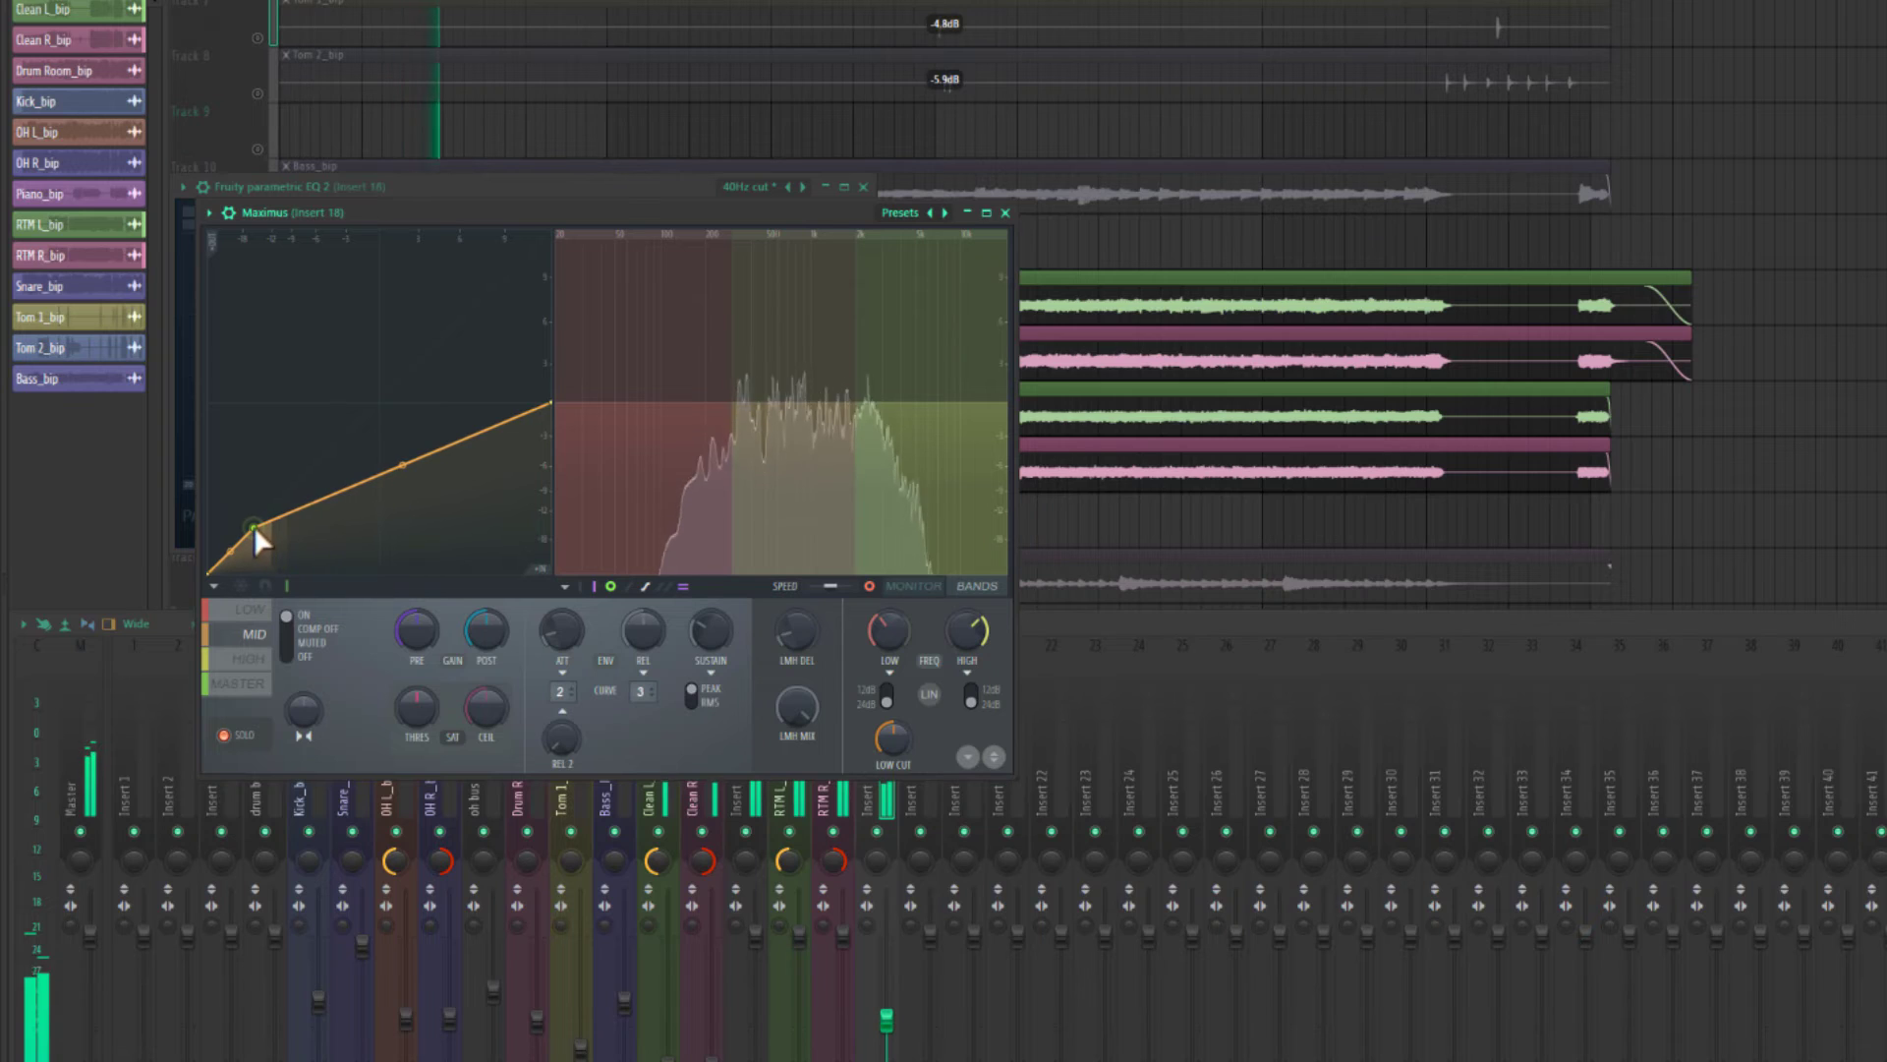
pyautogui.click(666, 474)
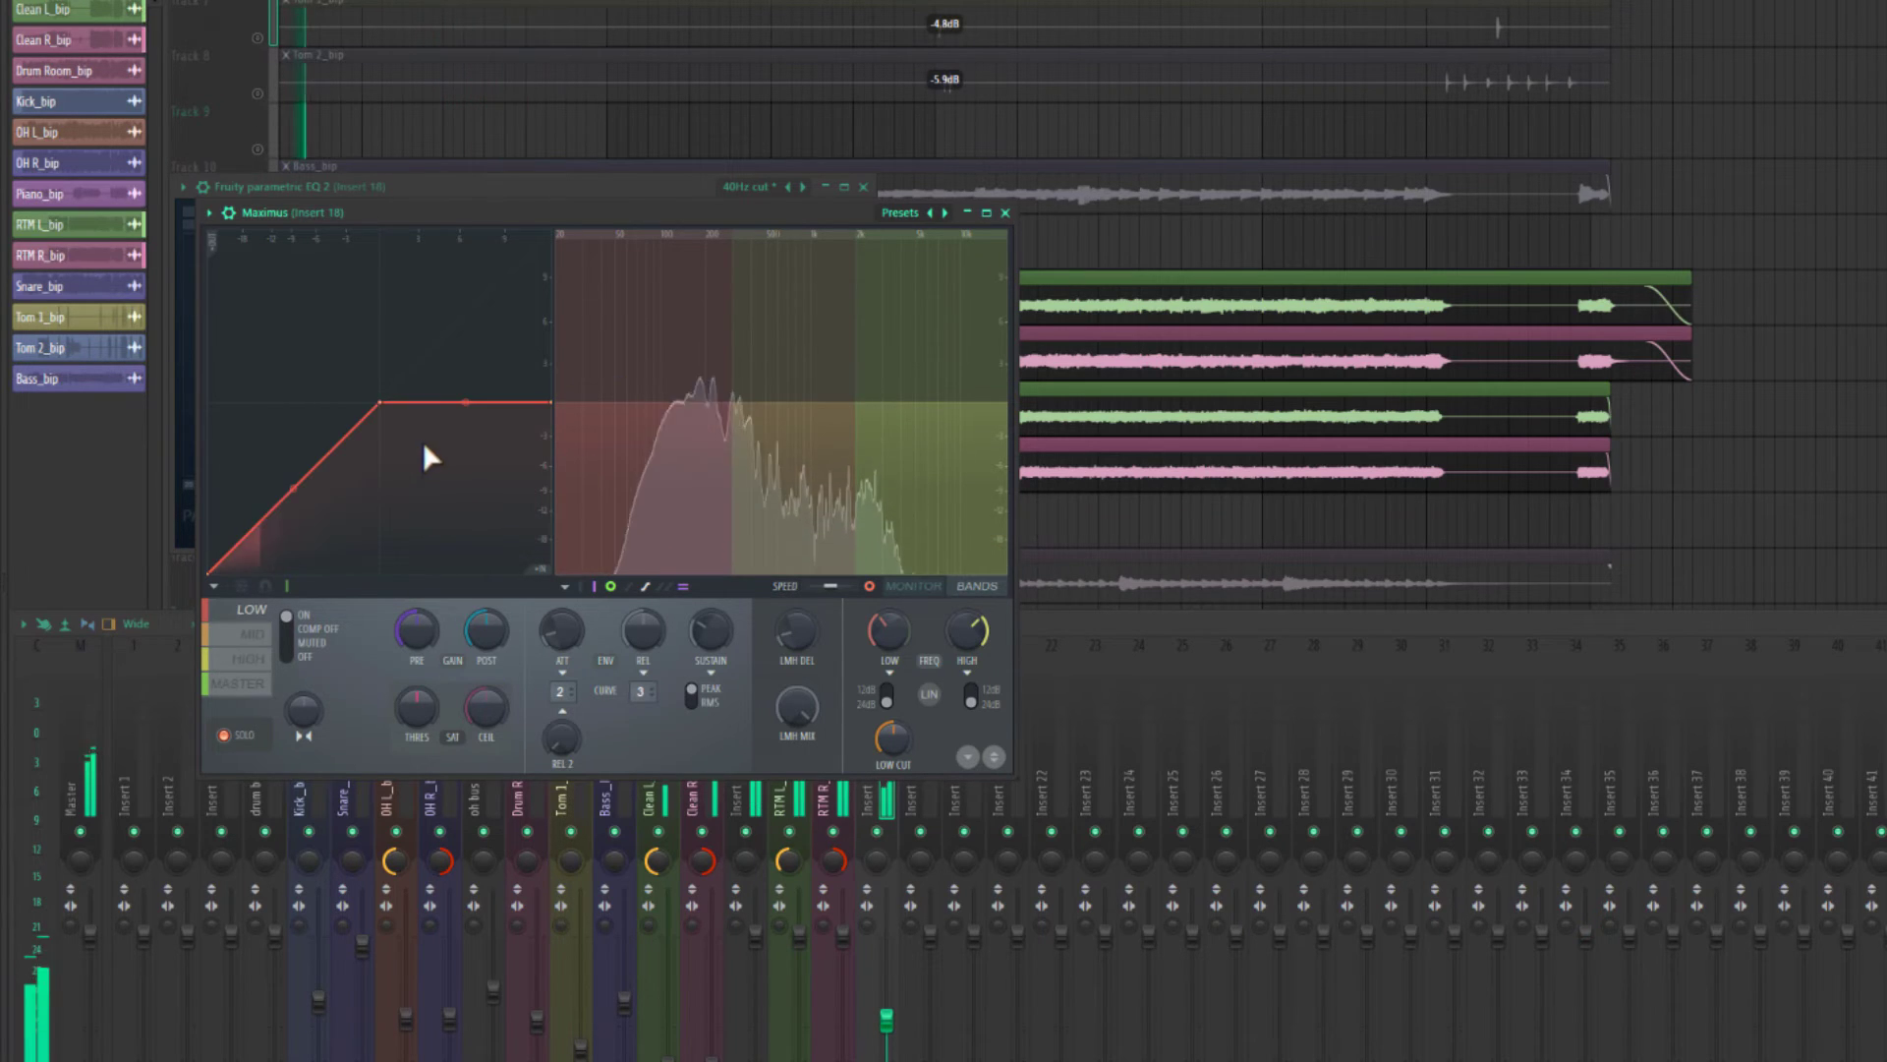
pyautogui.moveTo(382, 401); pyautogui.dragTo(242, 541)
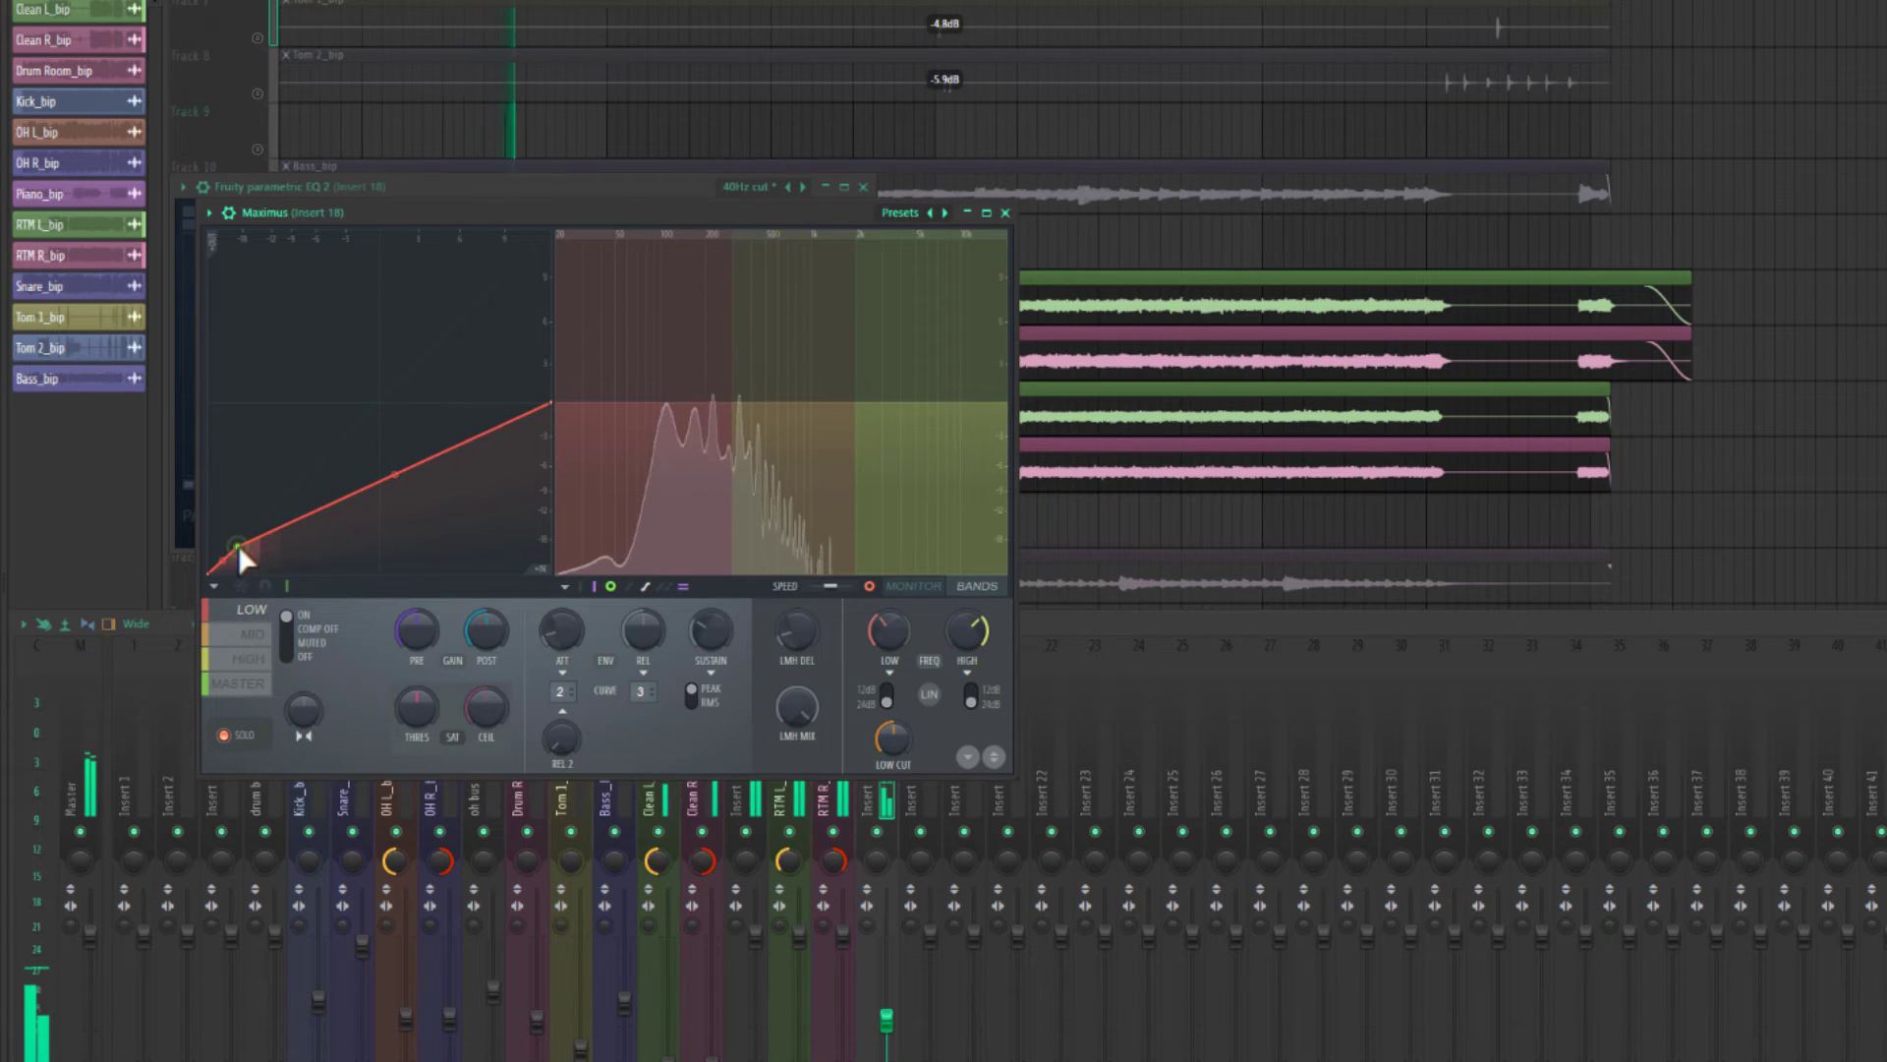
# Turn off the Maximus band solo and fine-tune the knee points of the low and mid compression curves.
pyautogui.click(245, 739)
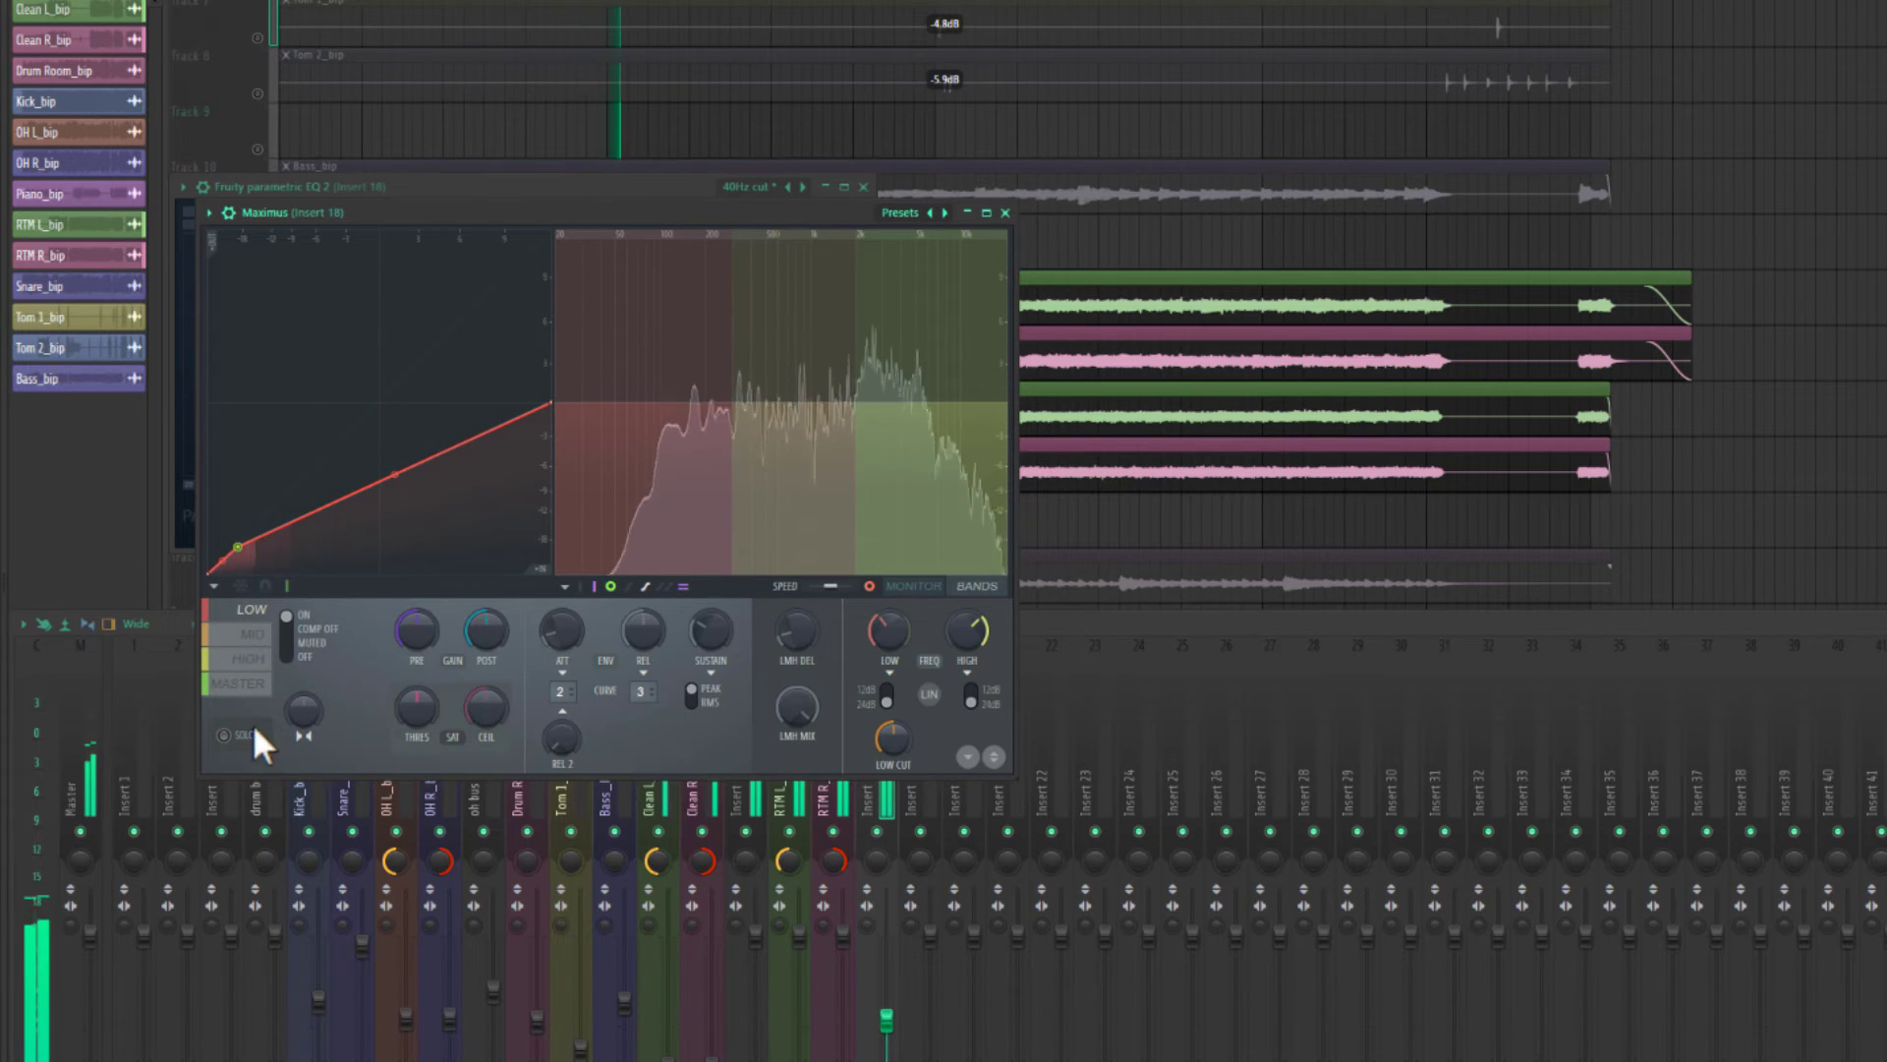
pyautogui.moveTo(239, 547); pyautogui.dragTo(239, 538)
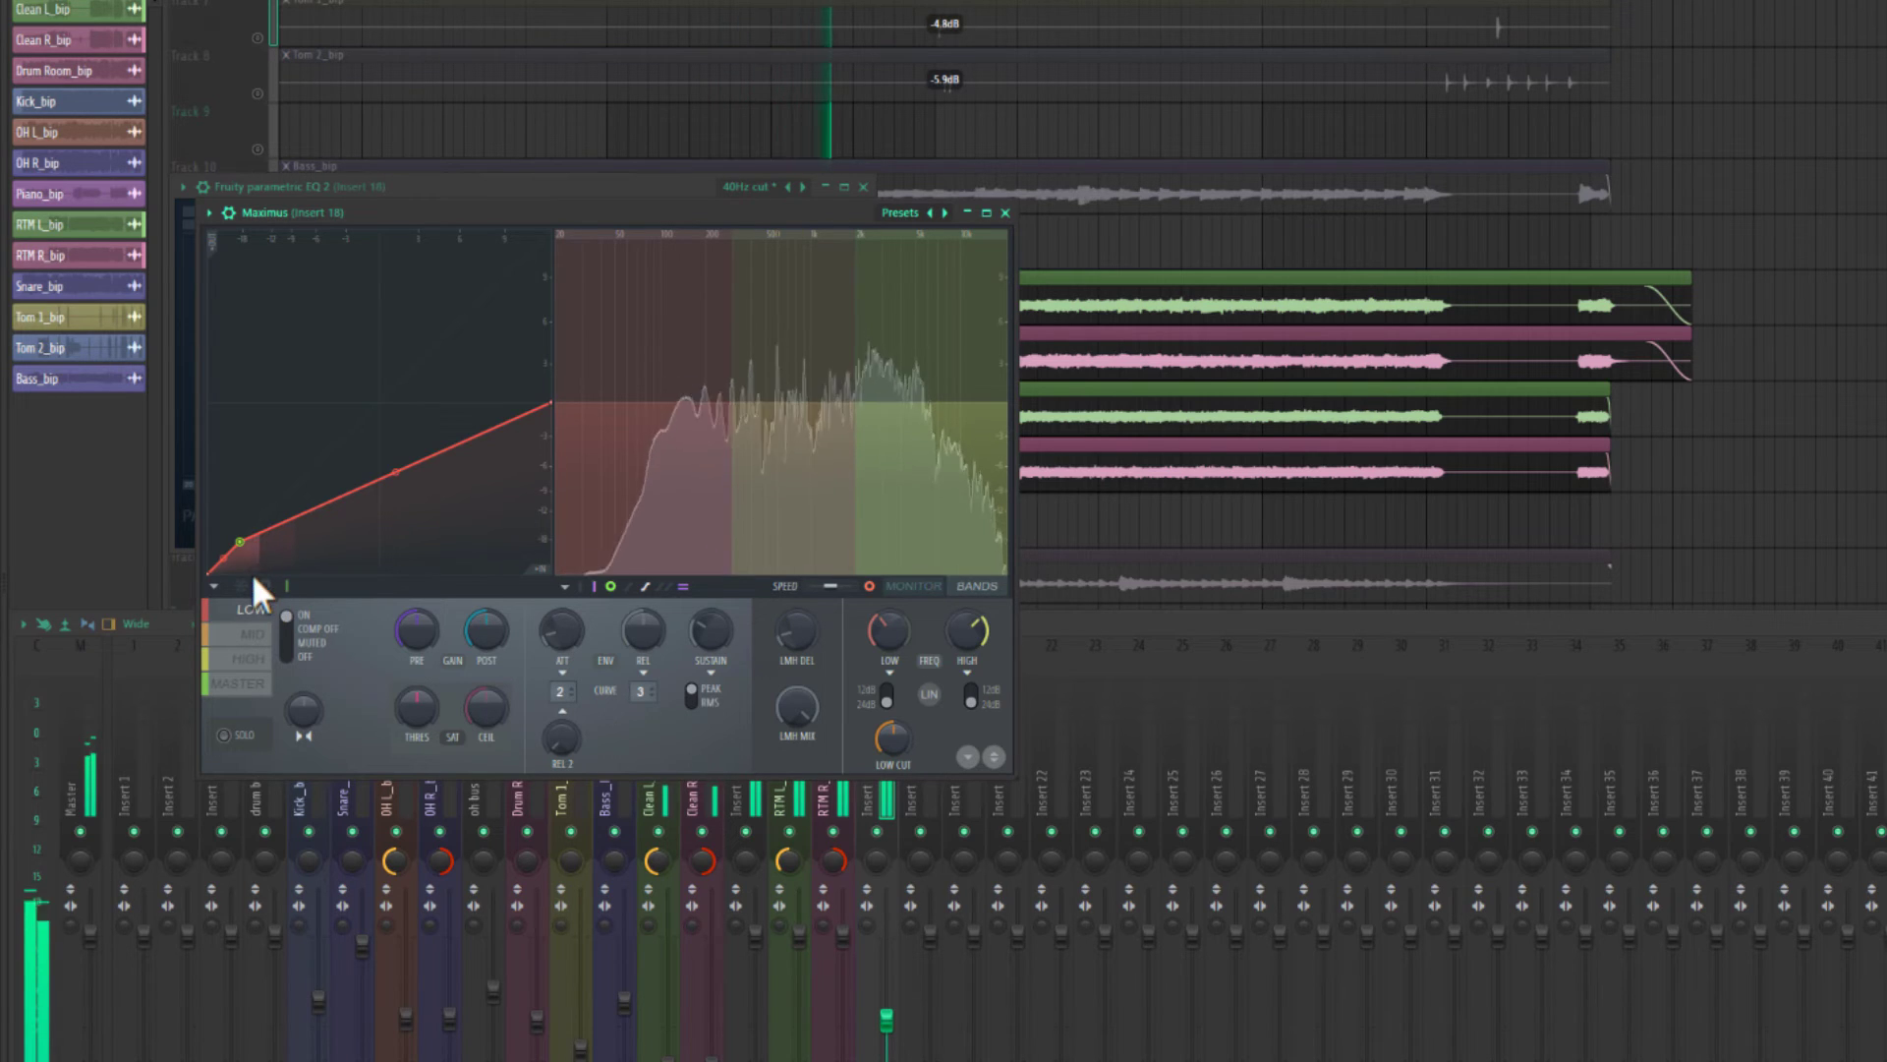
pyautogui.click(258, 635)
pyautogui.moveTo(257, 528); pyautogui.dragTo(252, 531)
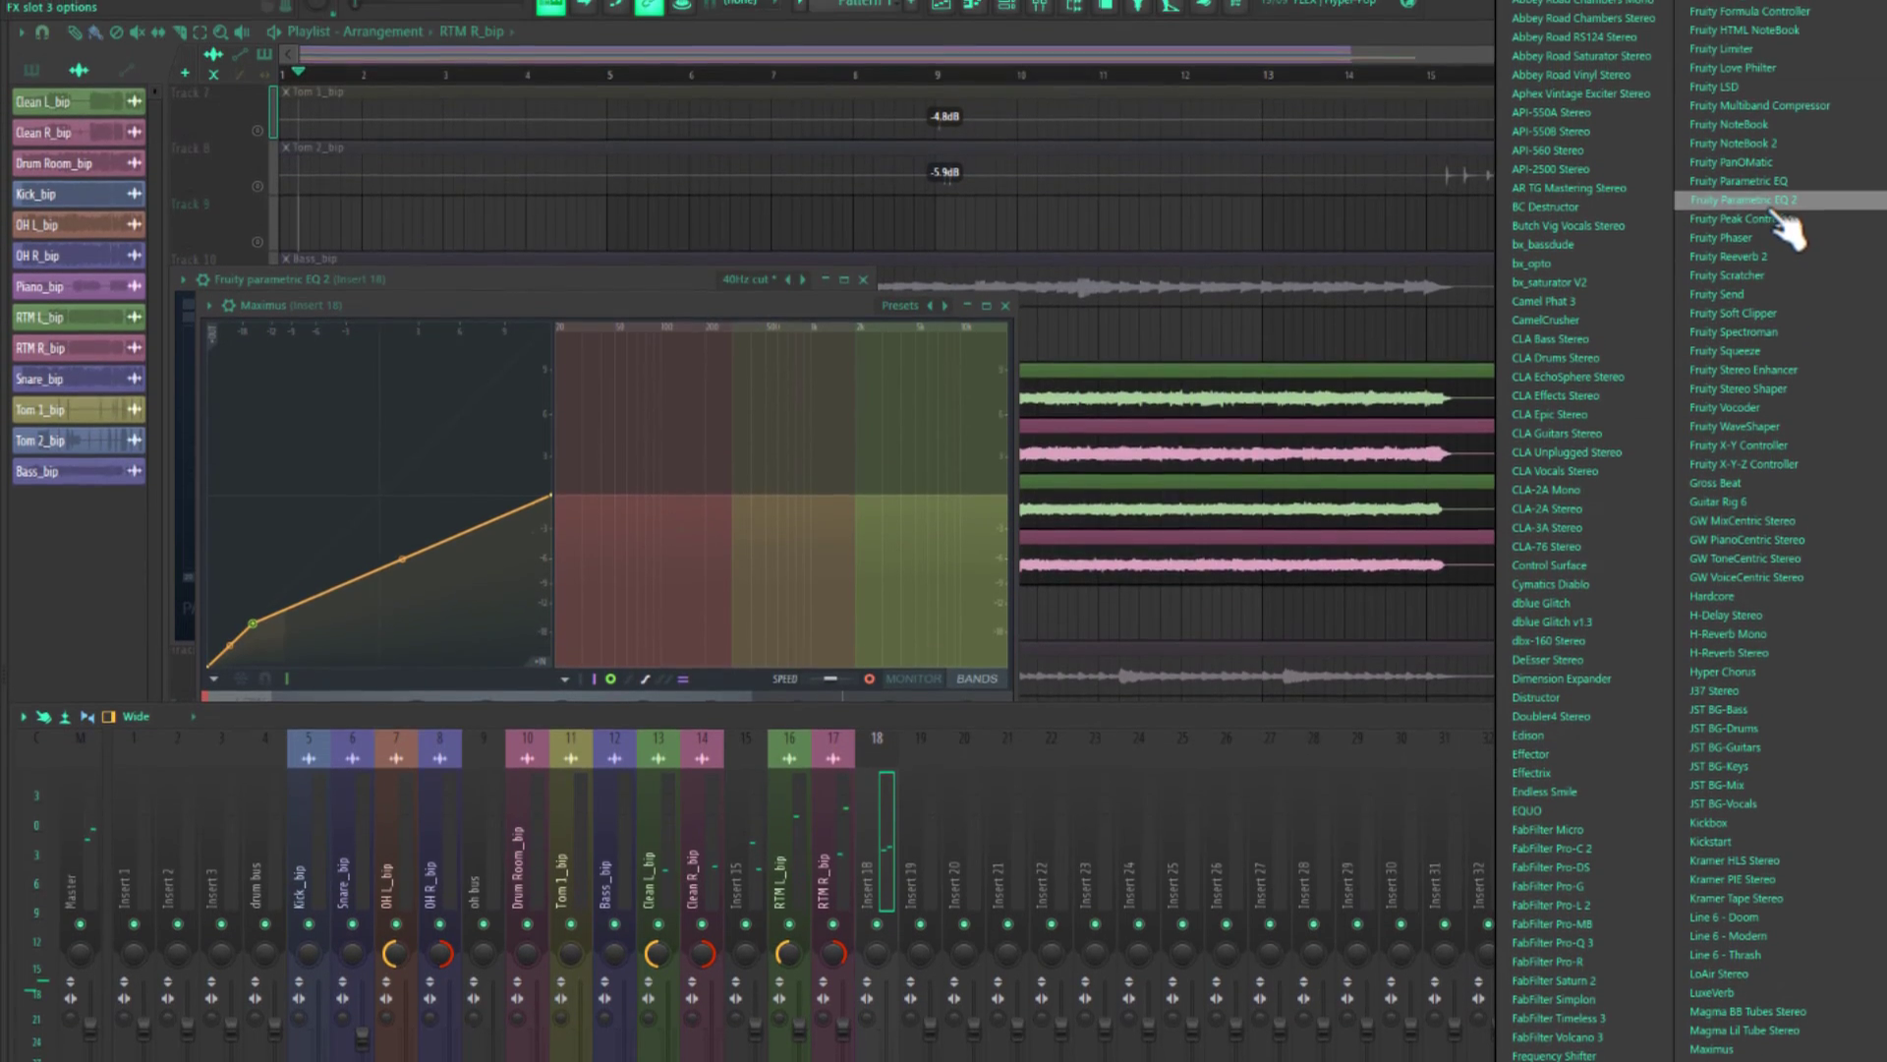
# Insert a second Fruity Parametric EQ 2 on Insert 18 and cut band 6 by about 2.1 dB at 2501 Hz with 5% width.
pyautogui.click(1767, 108)
pyautogui.press('space')
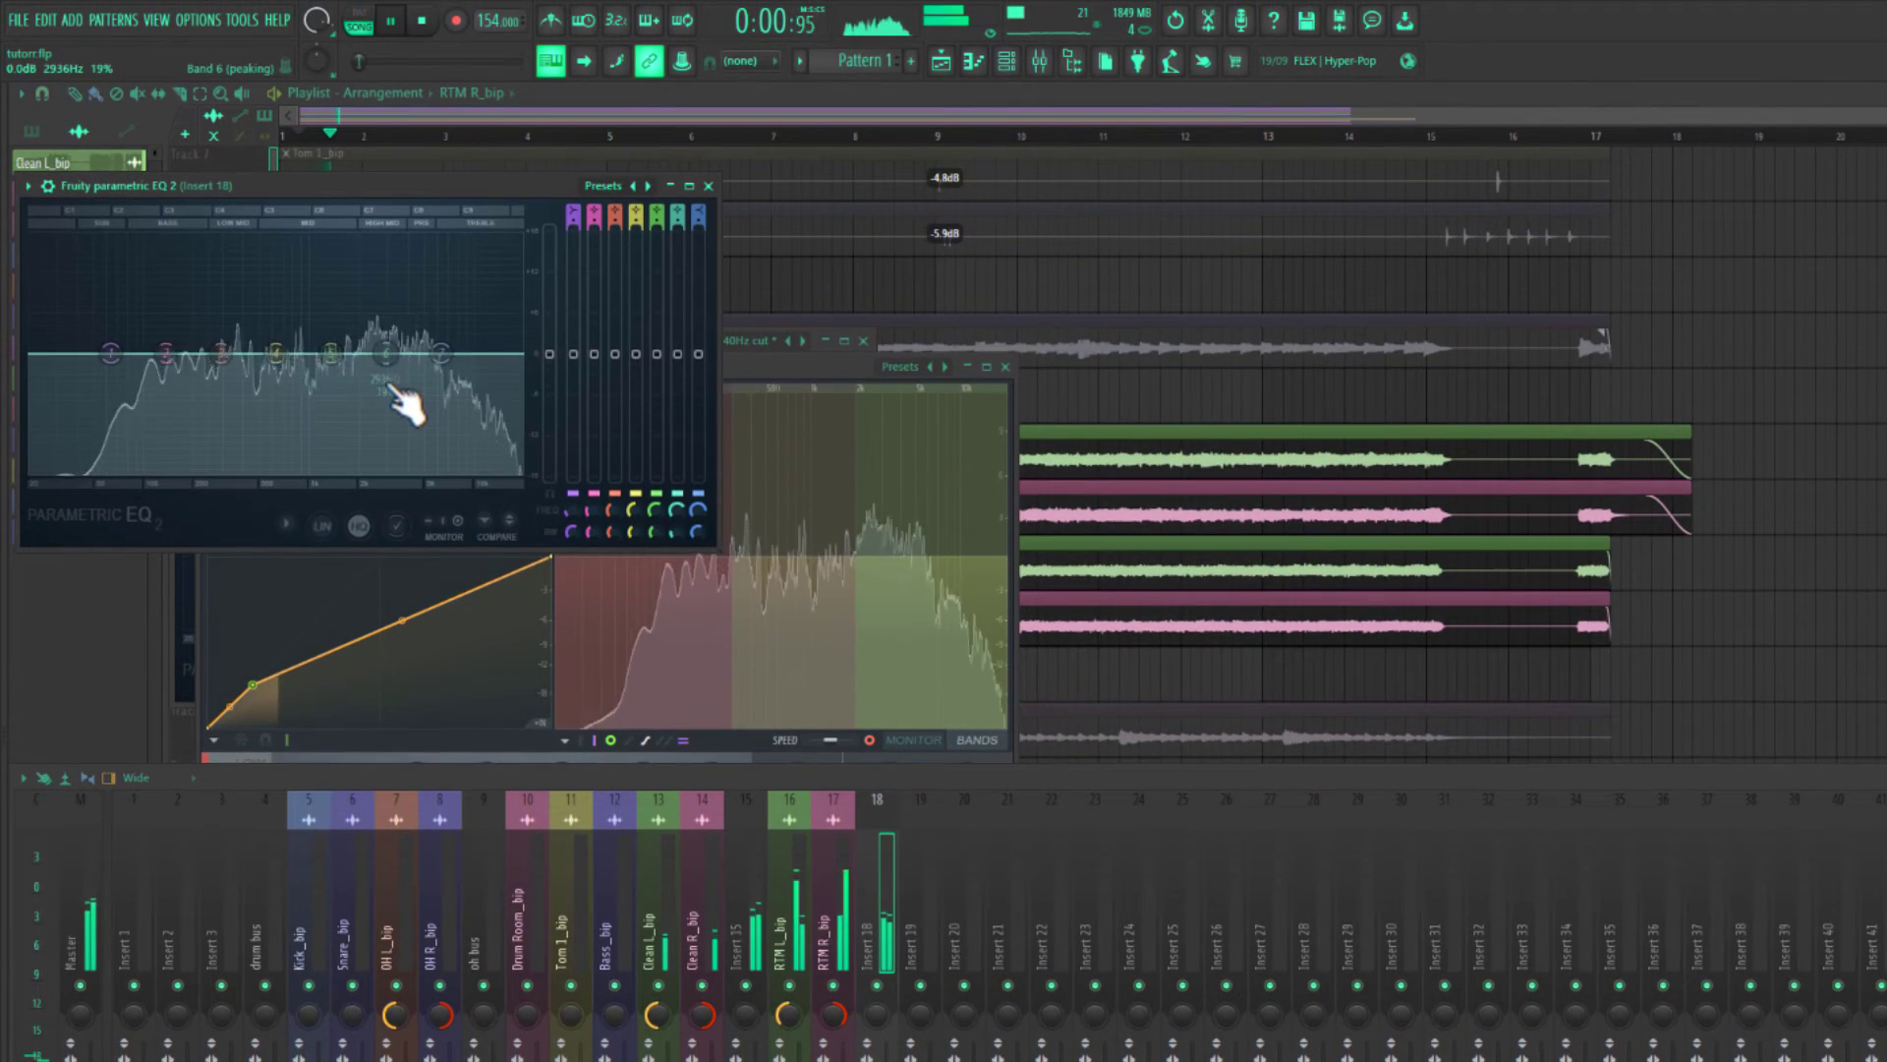
pyautogui.moveTo(387, 355); pyautogui.dragTo(377, 368)
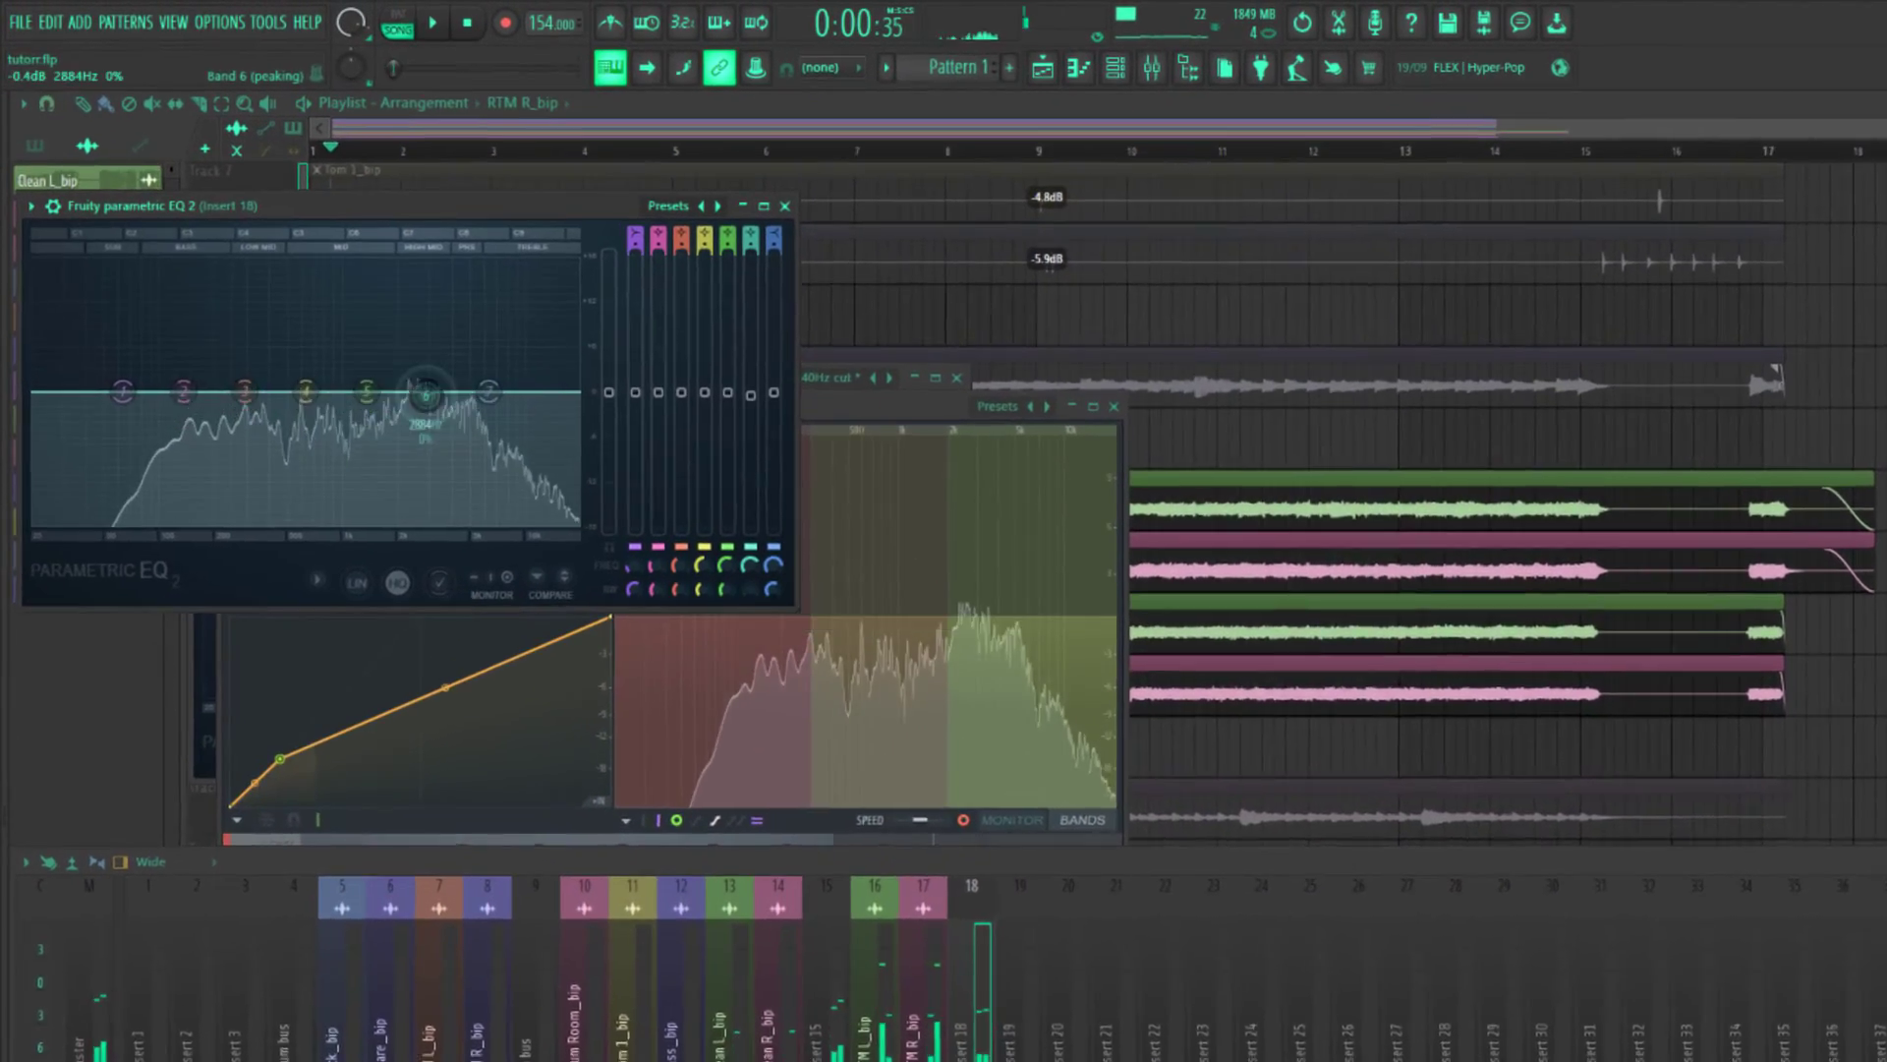
pyautogui.scroll(-5, 377, 367)
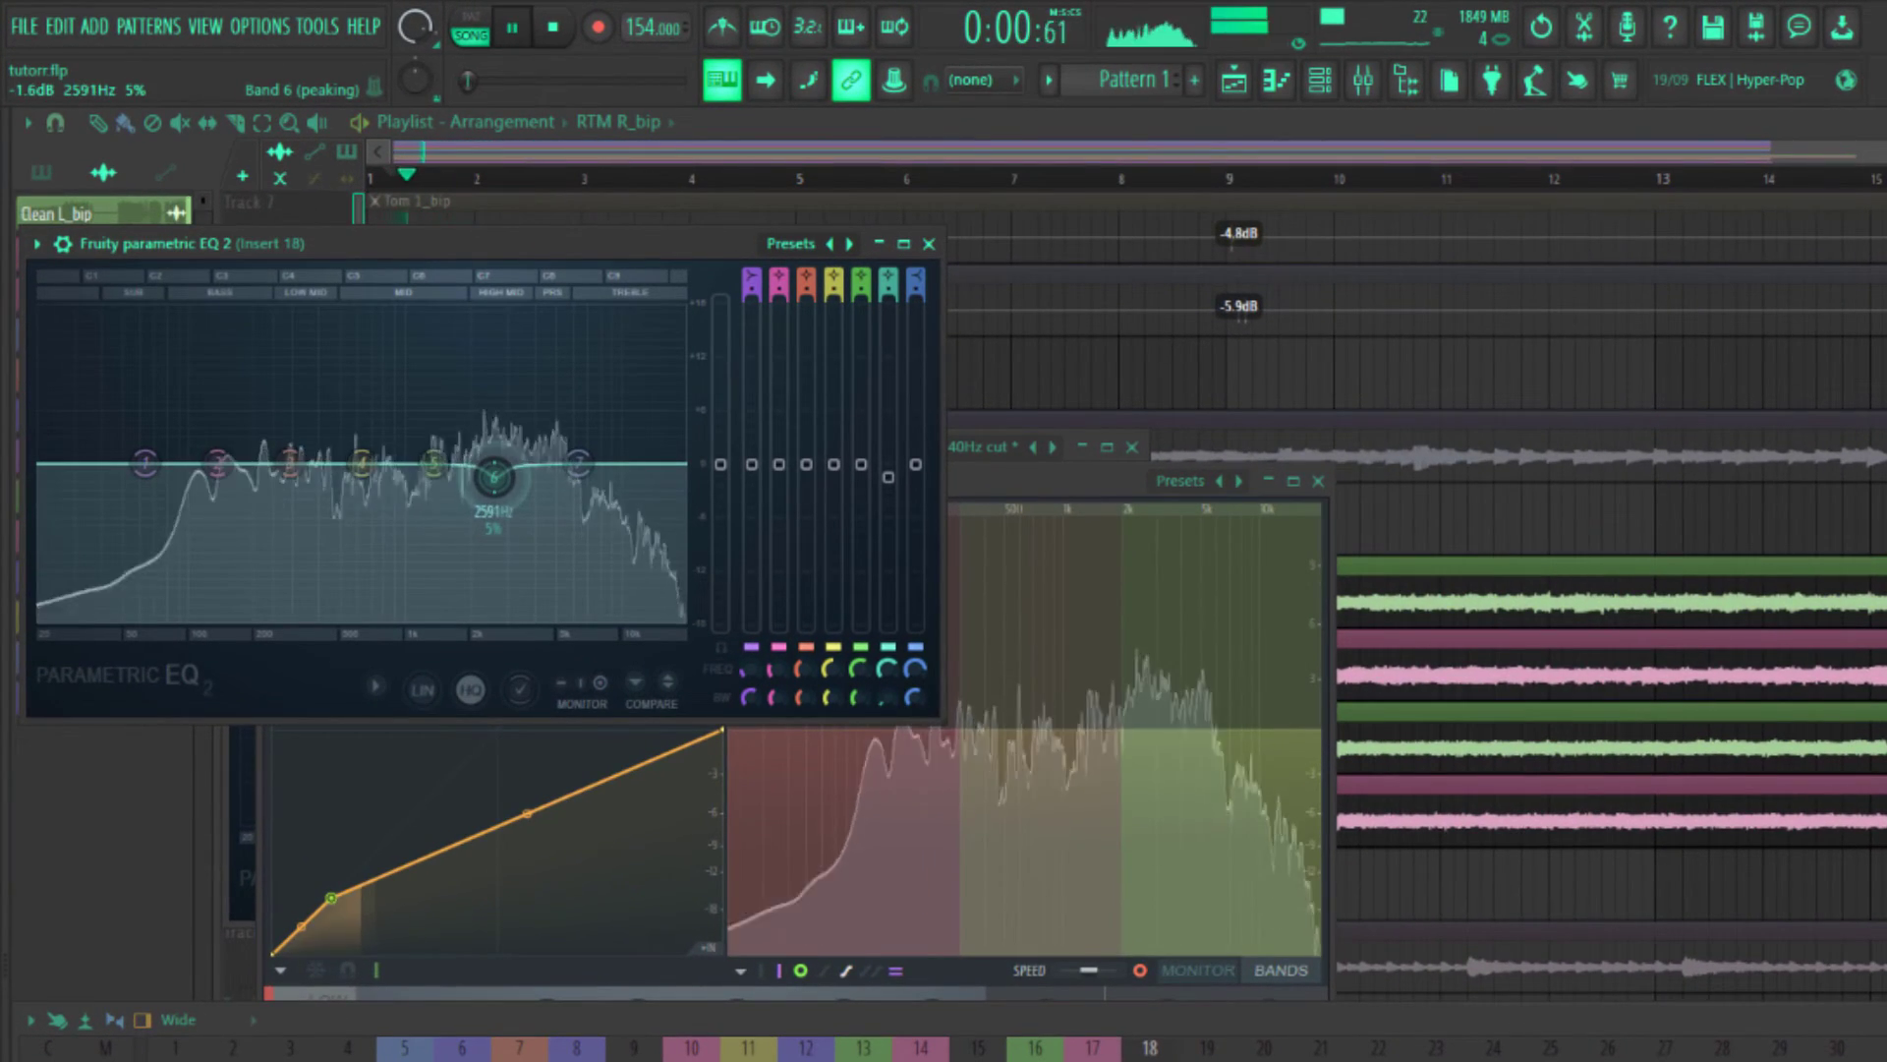
pyautogui.moveTo(491, 481); pyautogui.dragTo(495, 479)
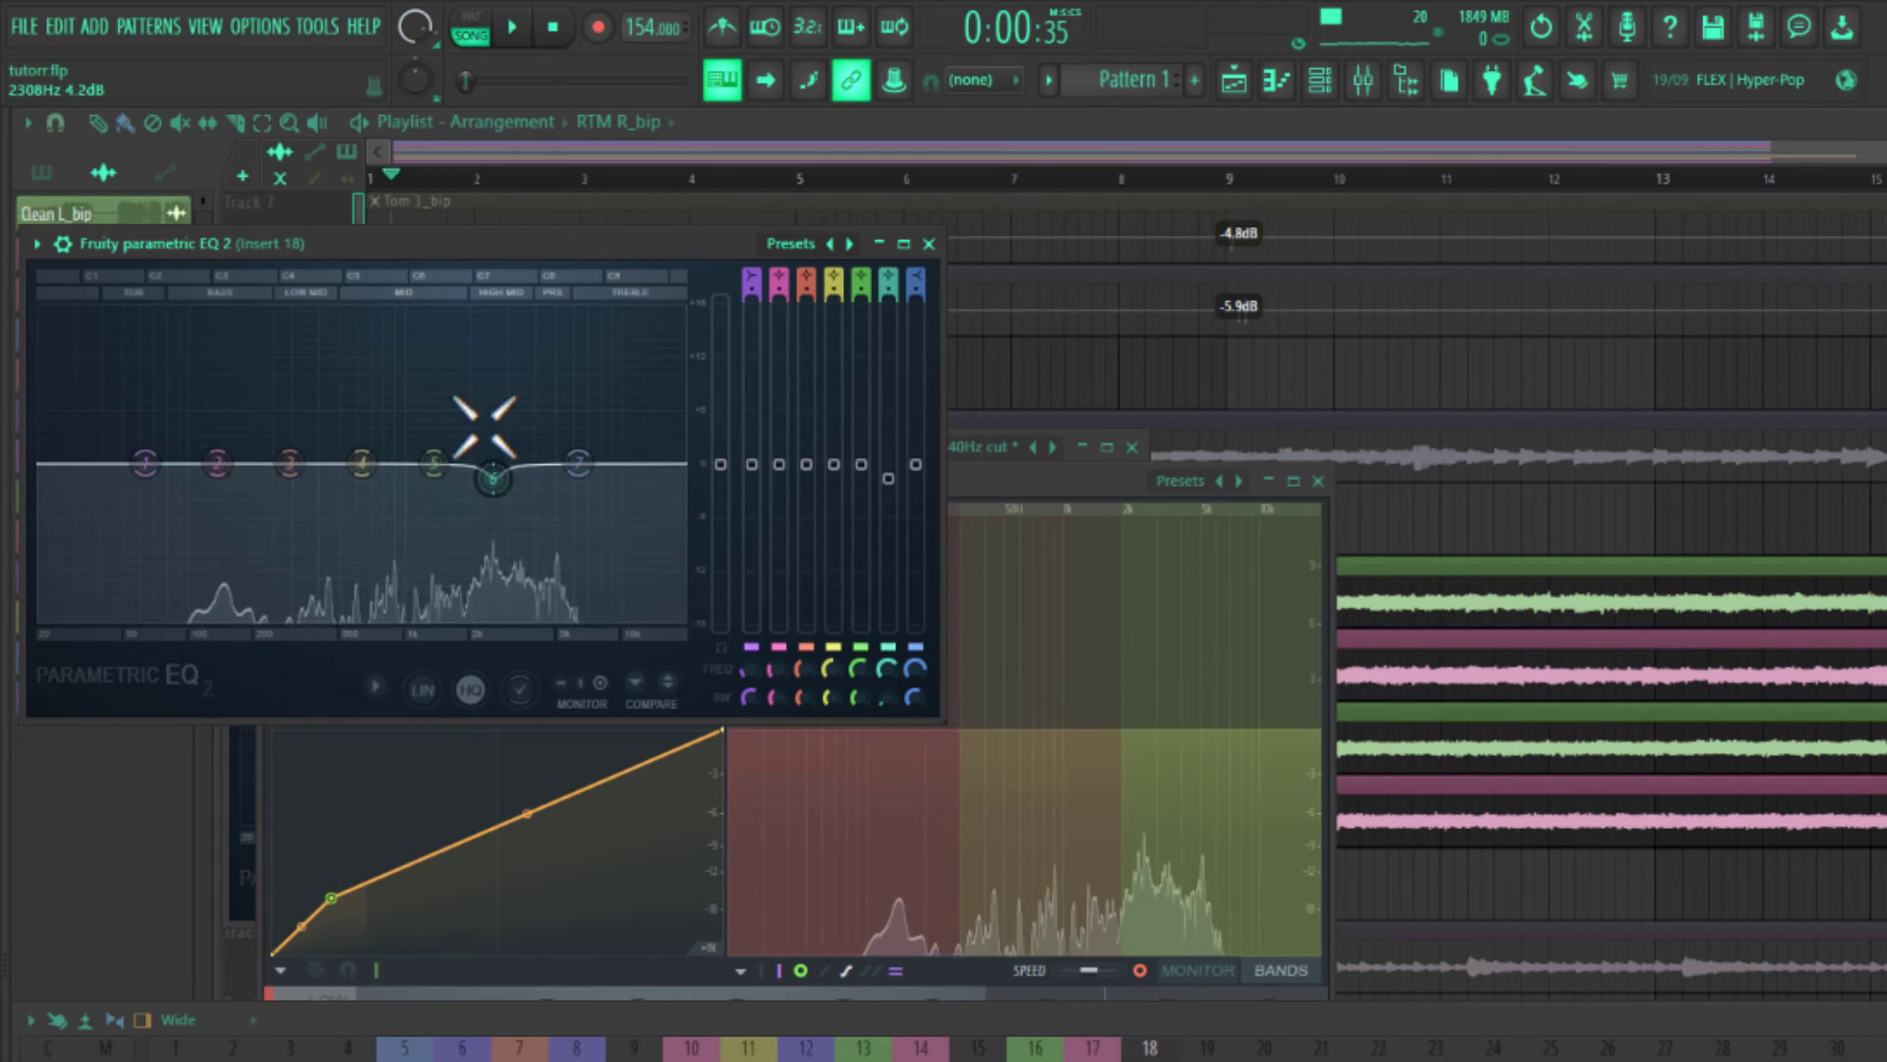
pyautogui.moveTo(485, 422); pyautogui.dragTo(514, 453)
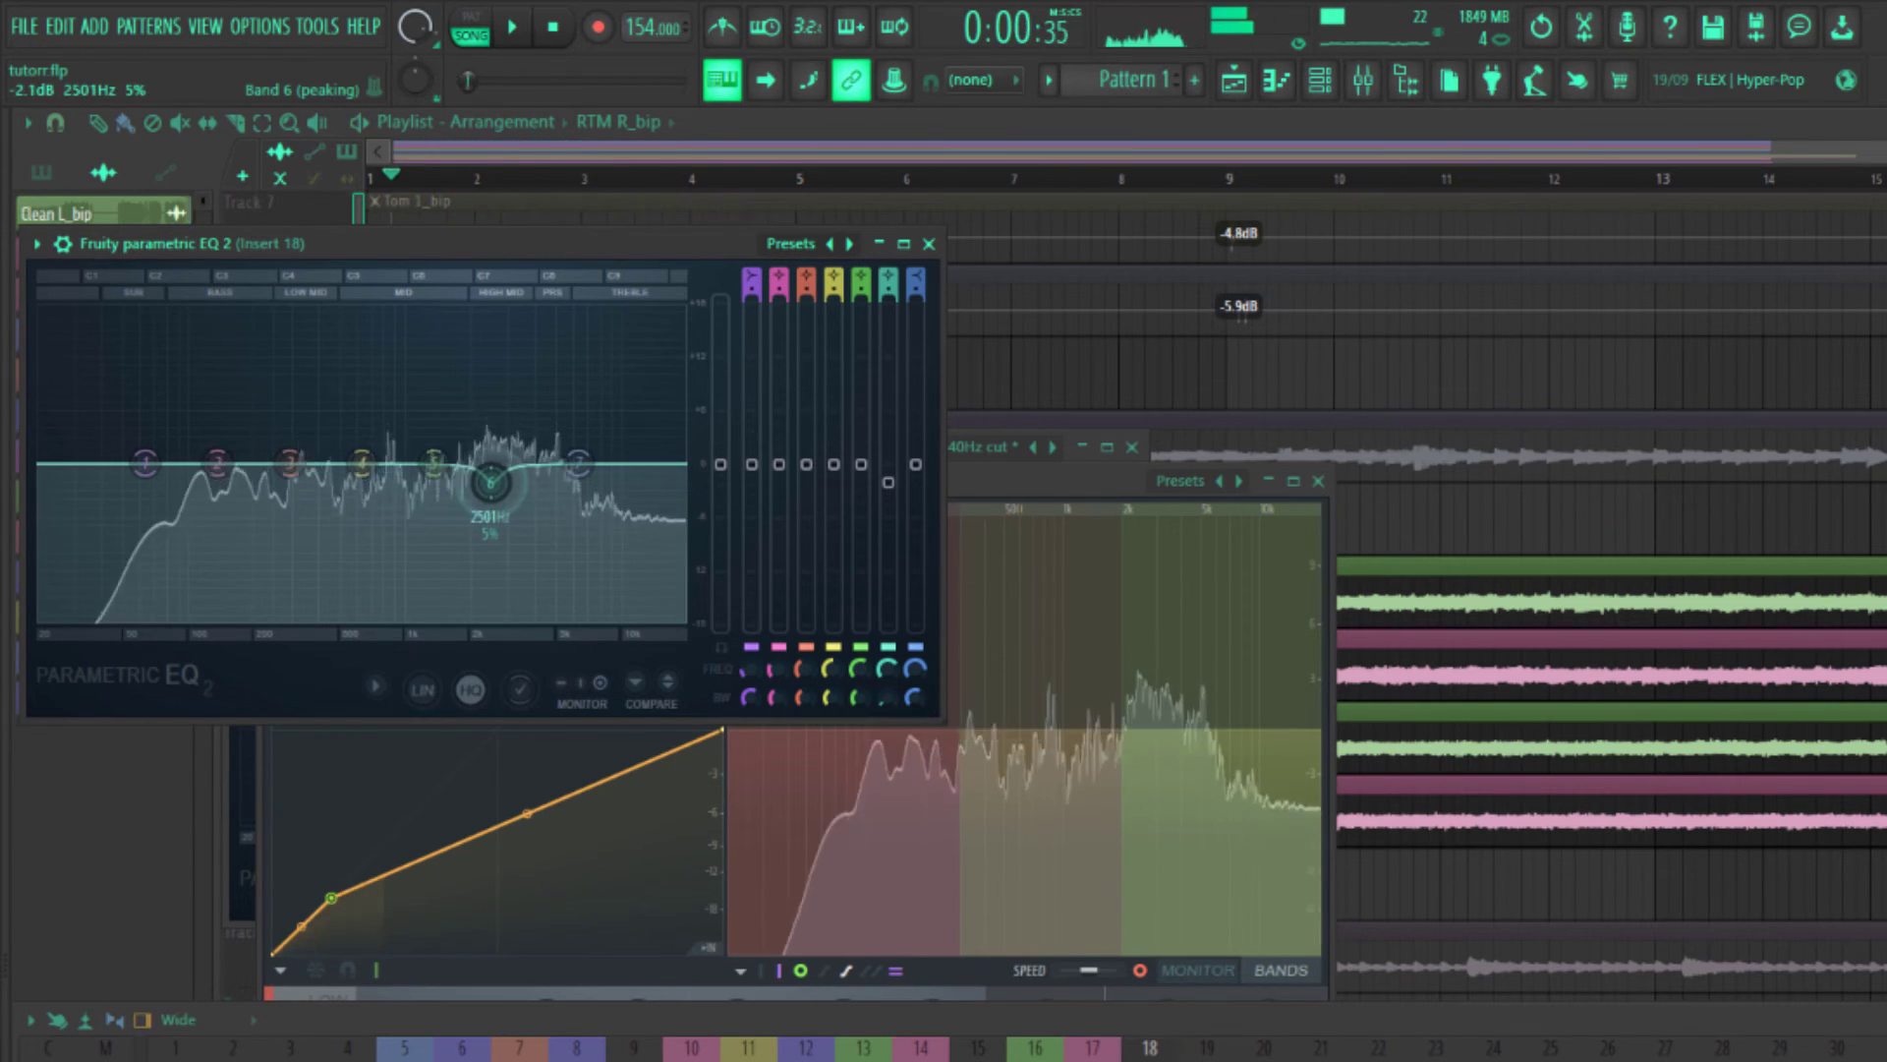
# Cut band 5 by about 1.7 dB at 5156 Hz with 4% width and band 4 by about 2.9 dB at 403 Hz.
pyautogui.moveTo(434, 463); pyautogui.dragTo(557, 473)
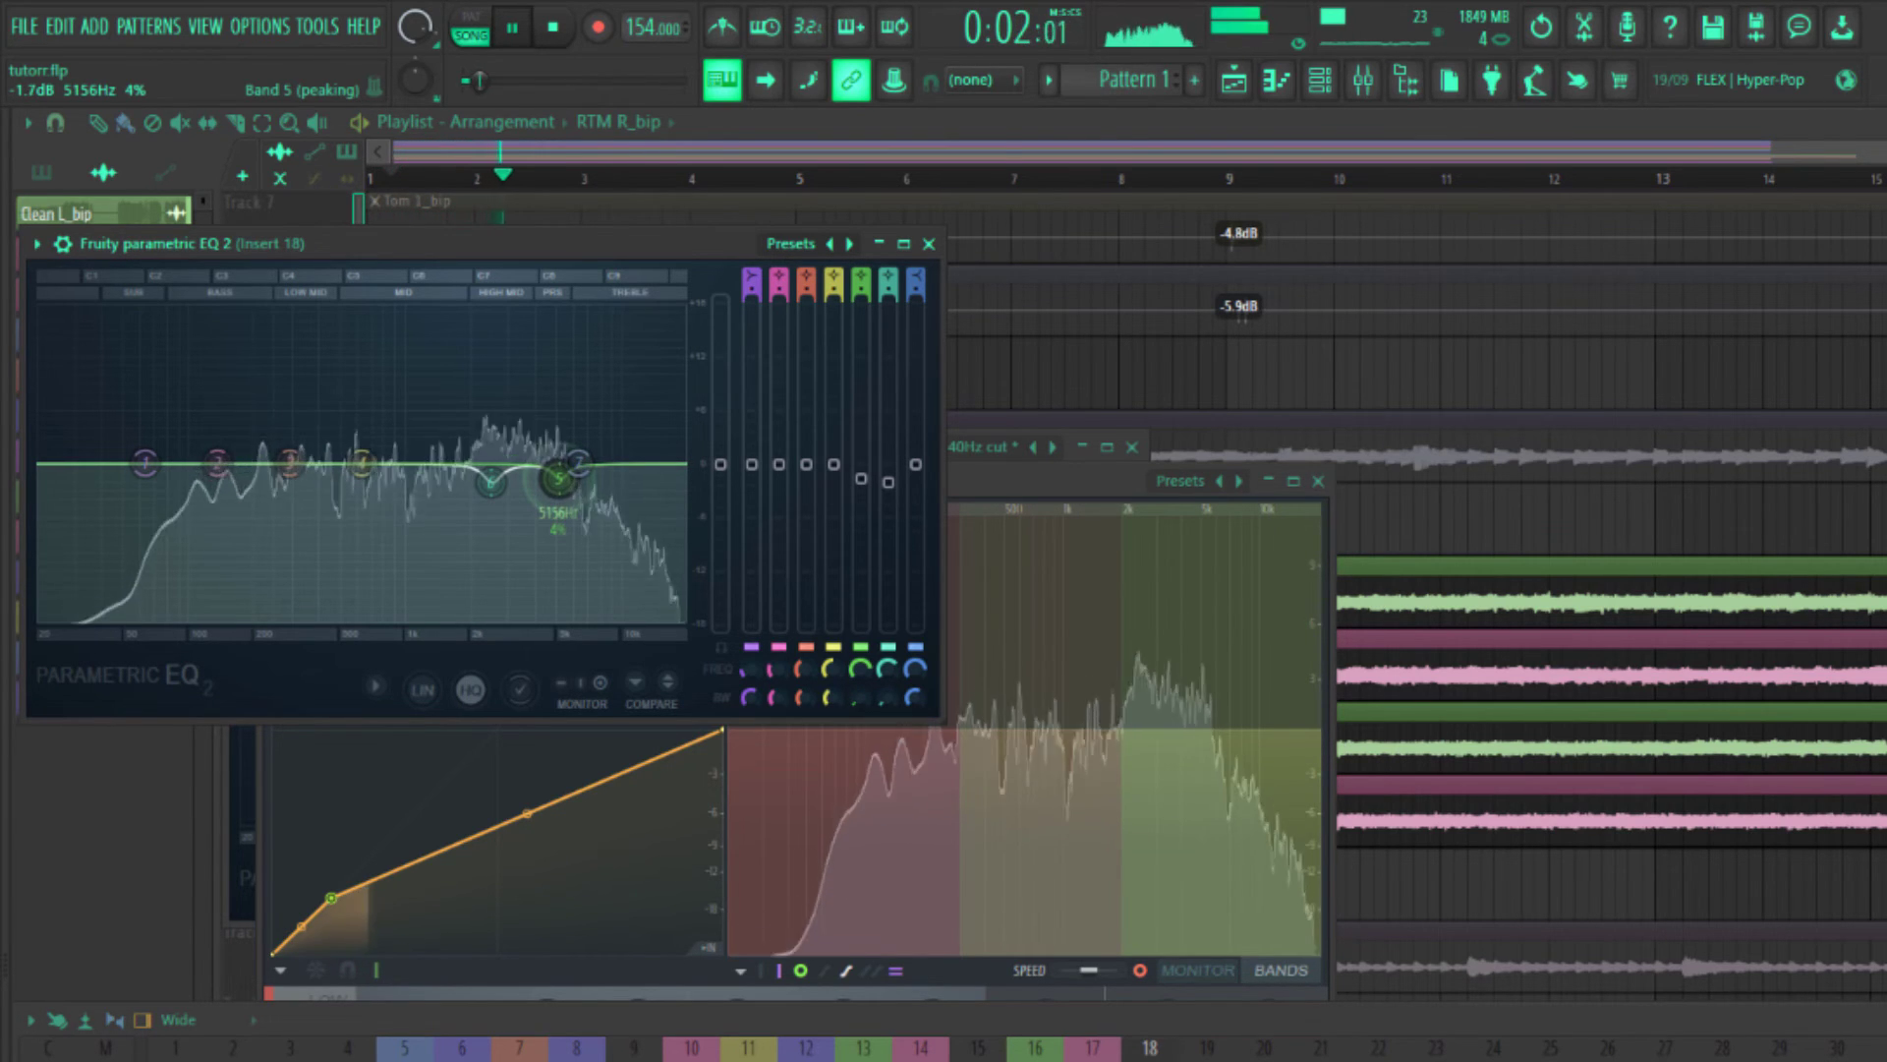
pyautogui.scroll(-3, 320, 484)
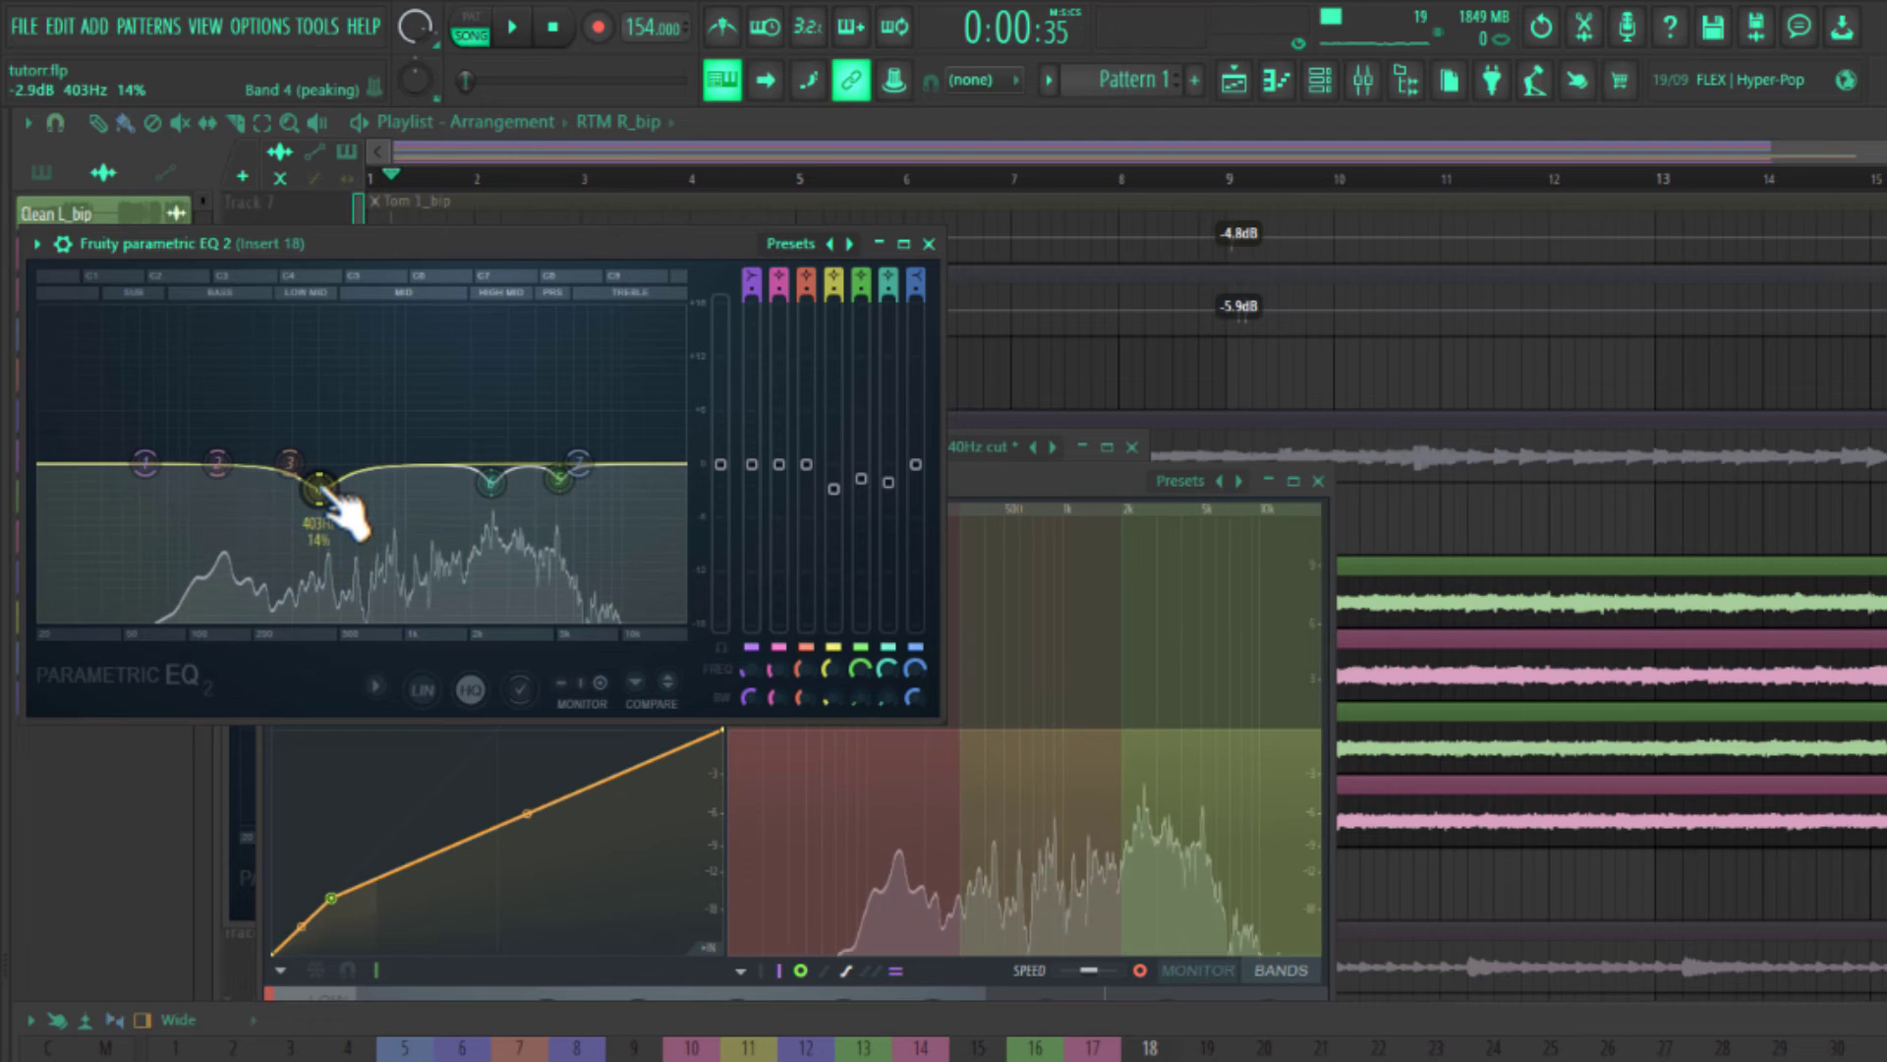
pyautogui.press('space')
pyautogui.scroll(-2, 327, 503)
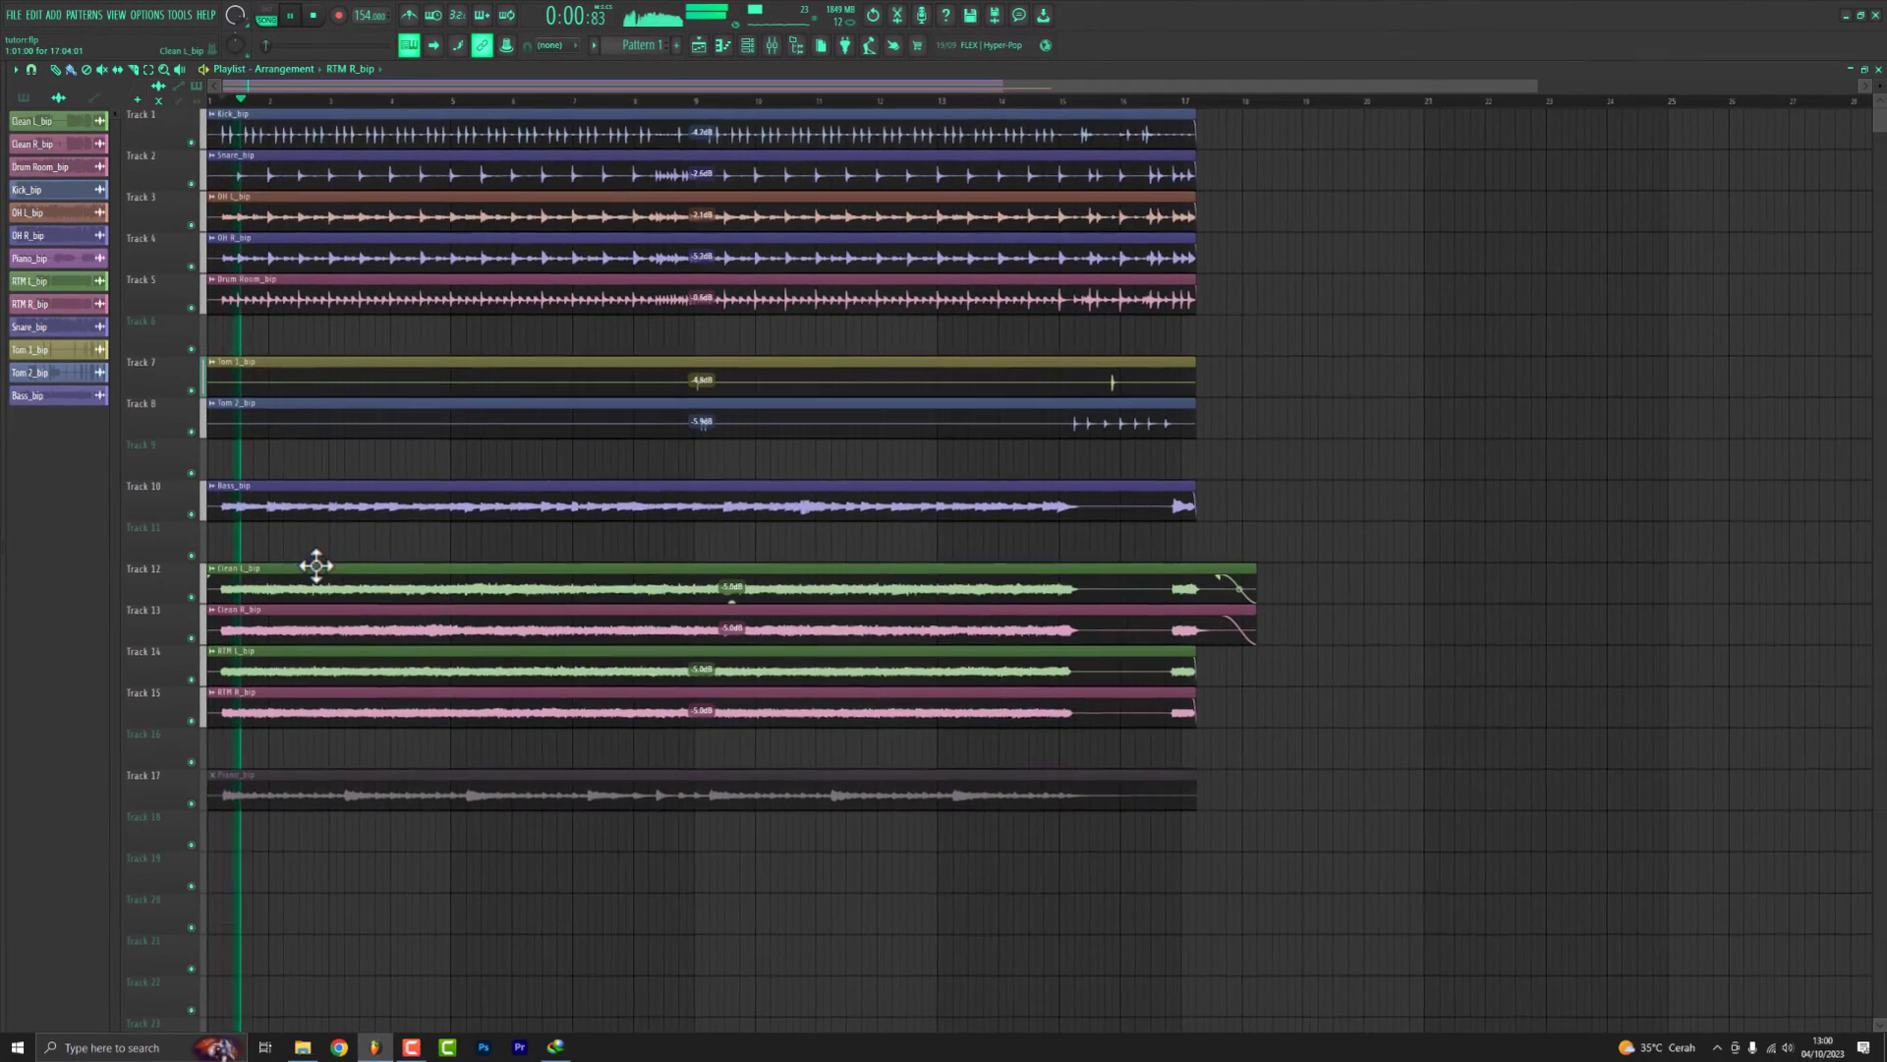
# Bring Piano_bip in on mixer track 19 at a lowered level and add Fruity Reeverb 2, adjusting its early reflection and wet levels.
pyautogui.scroll(-3, 325, 562)
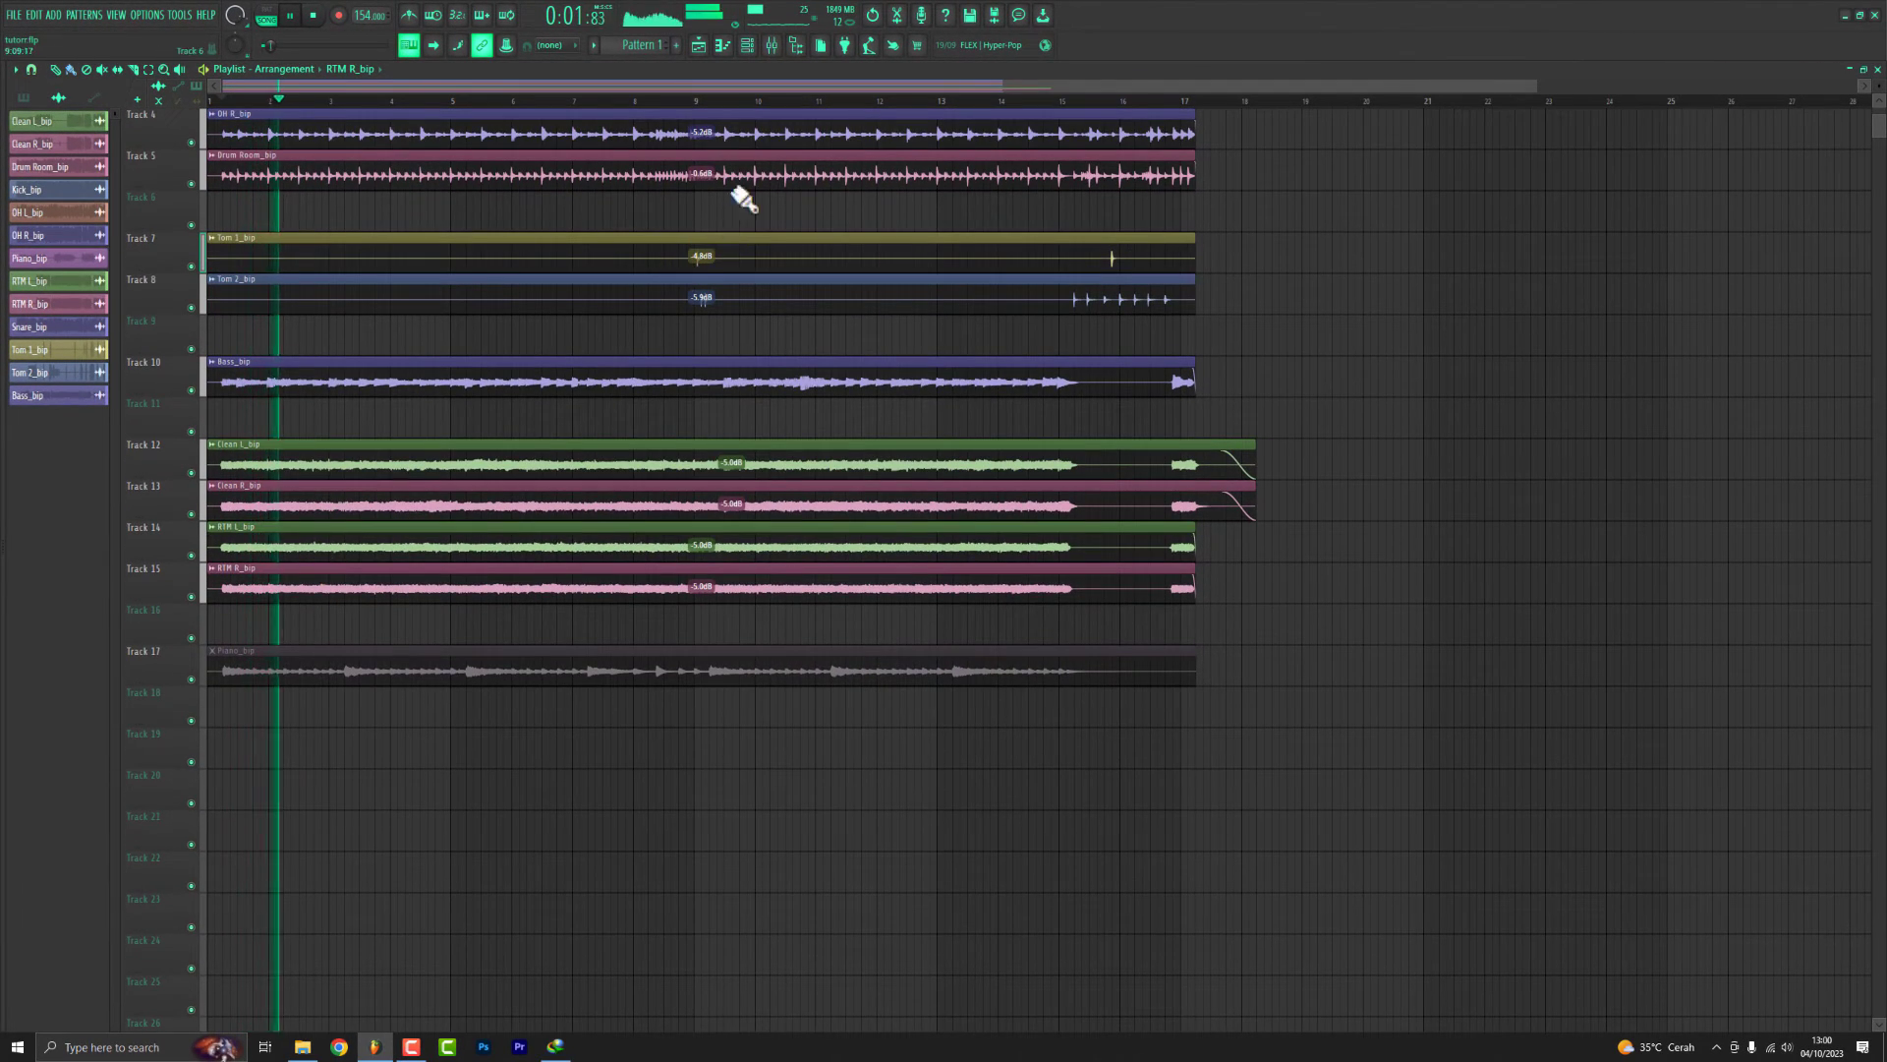
pyautogui.click(771, 45)
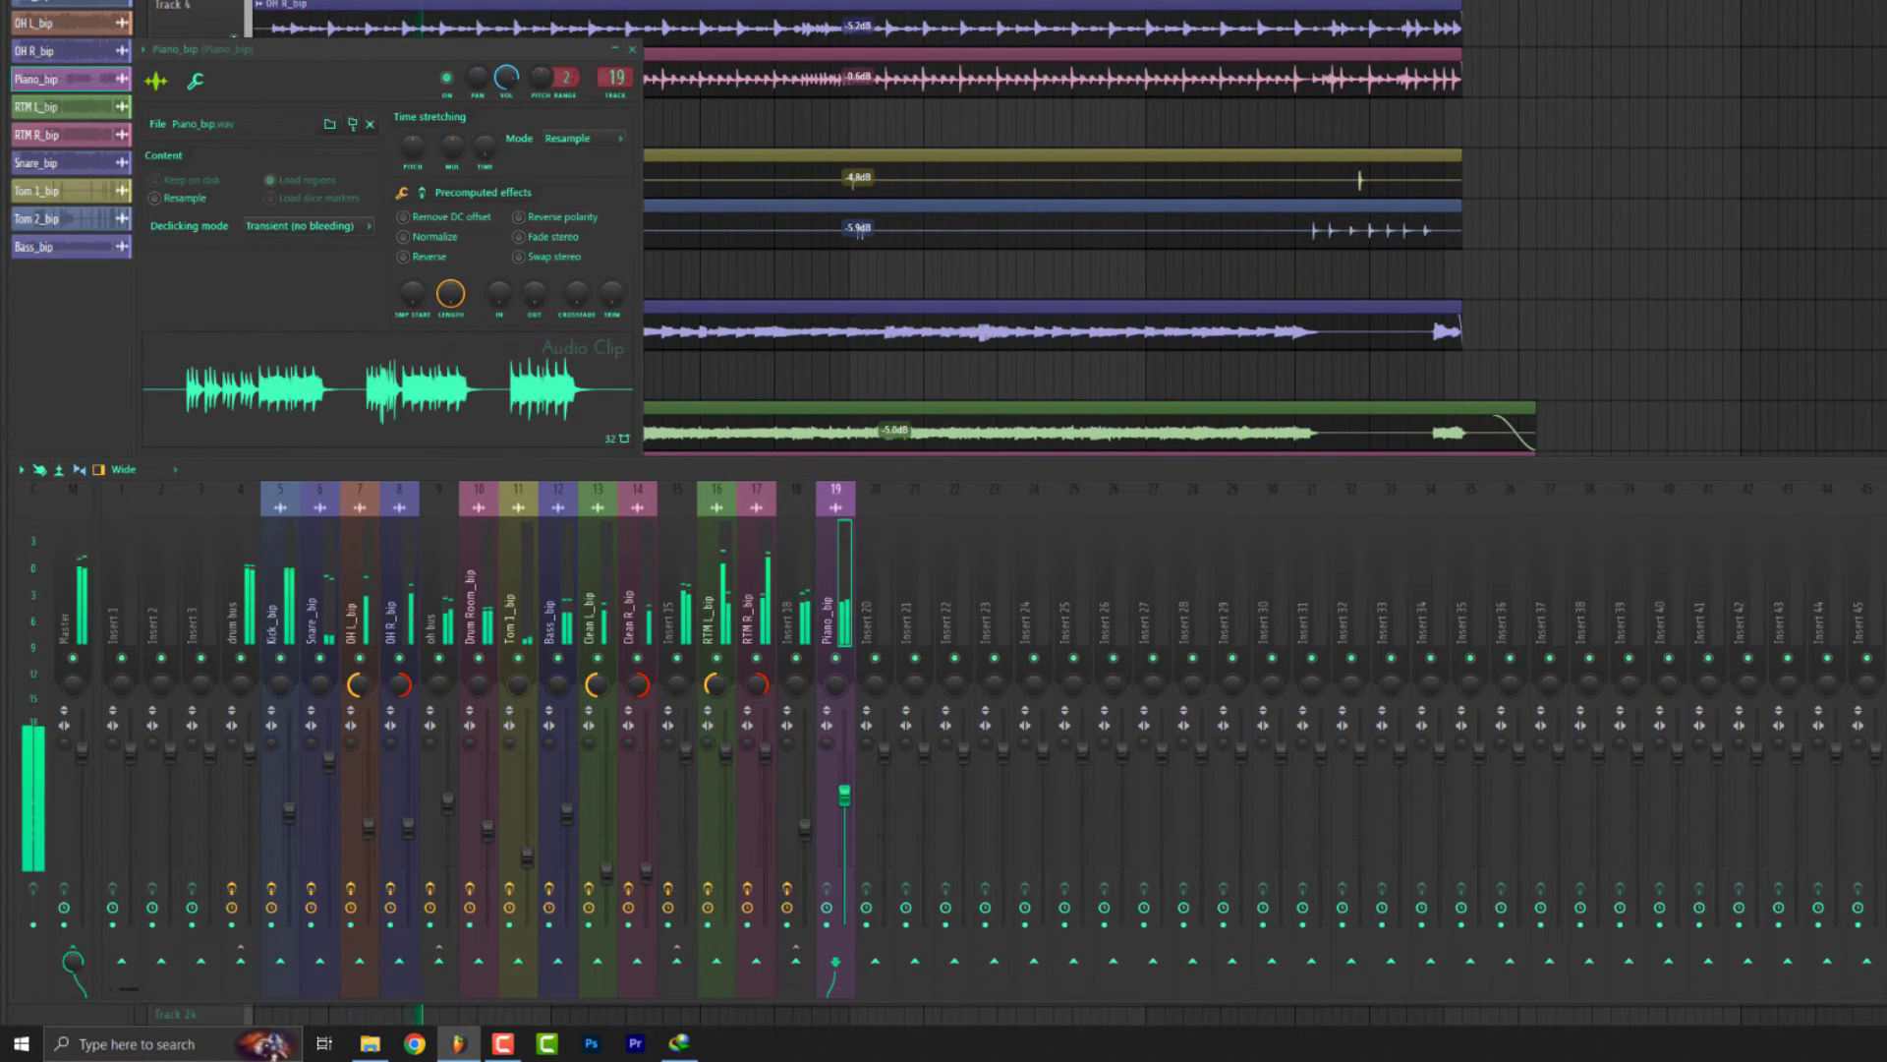
pyautogui.press('space')
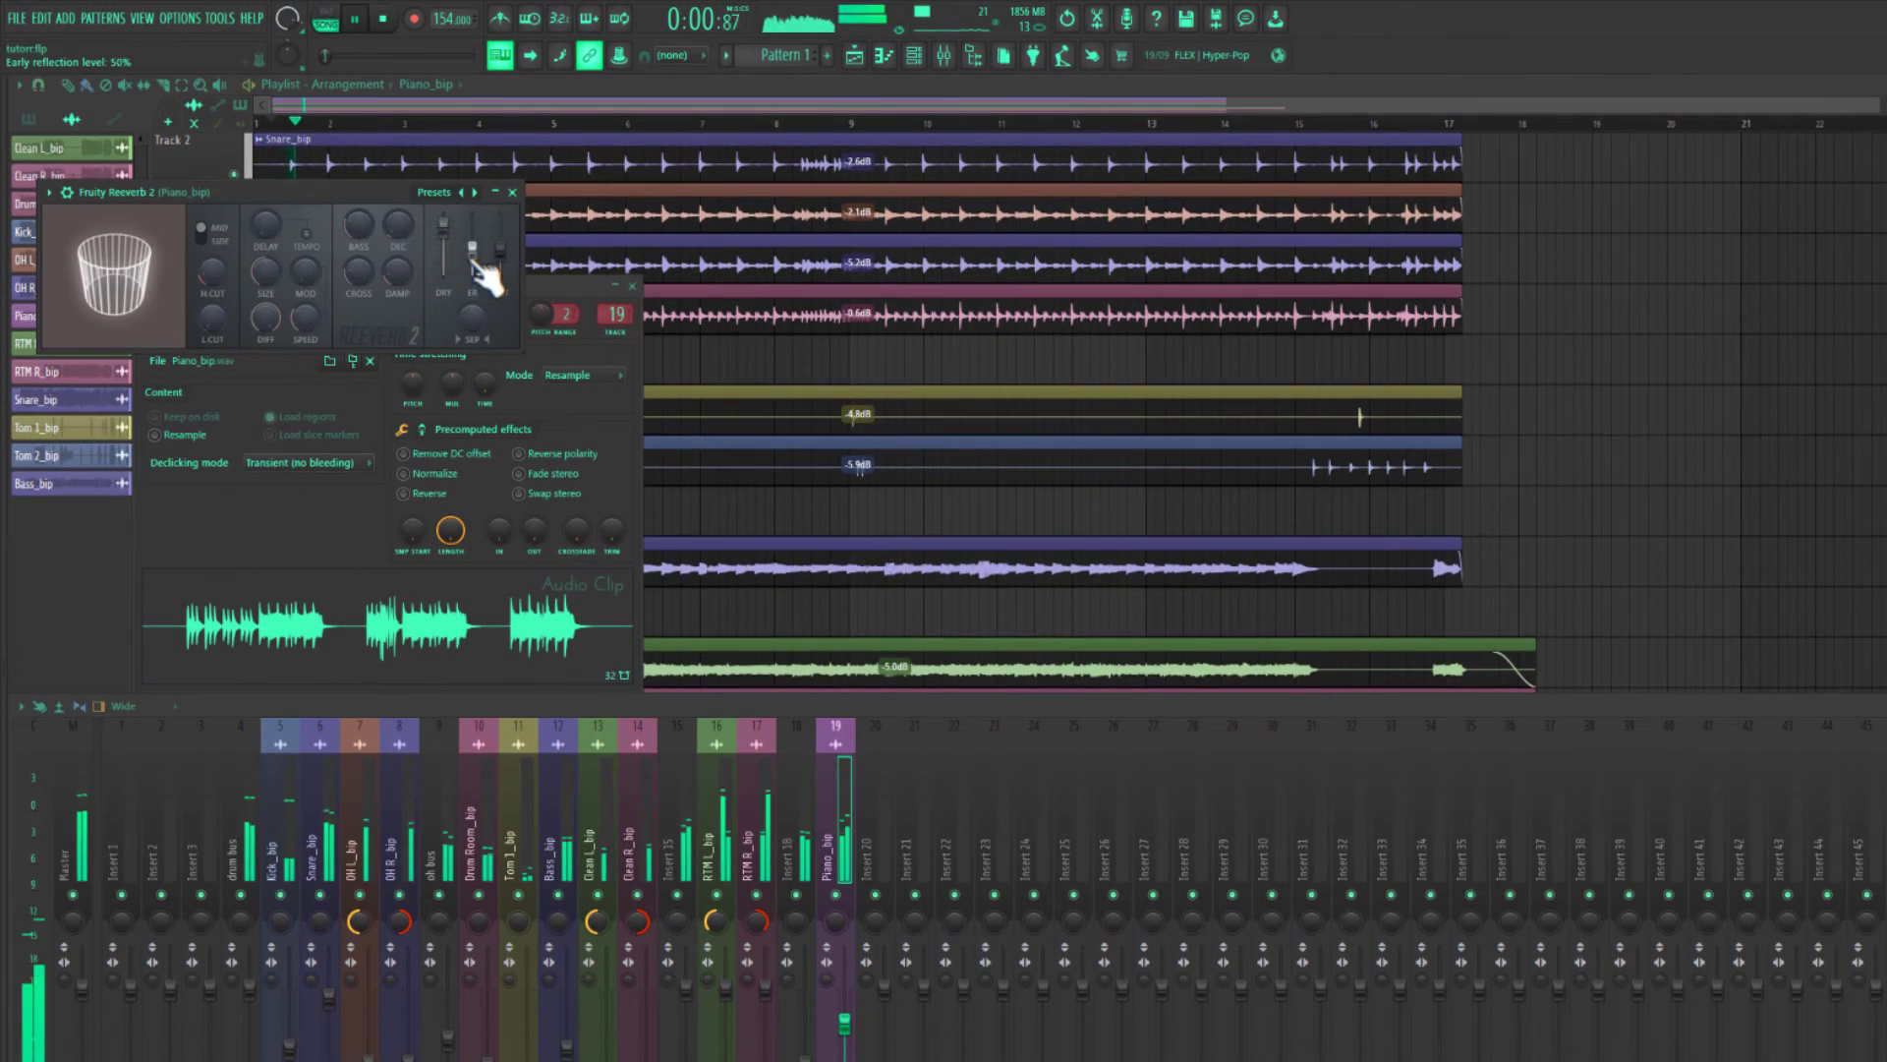
pyautogui.rightClick(487, 38)
pyautogui.click(498, 271)
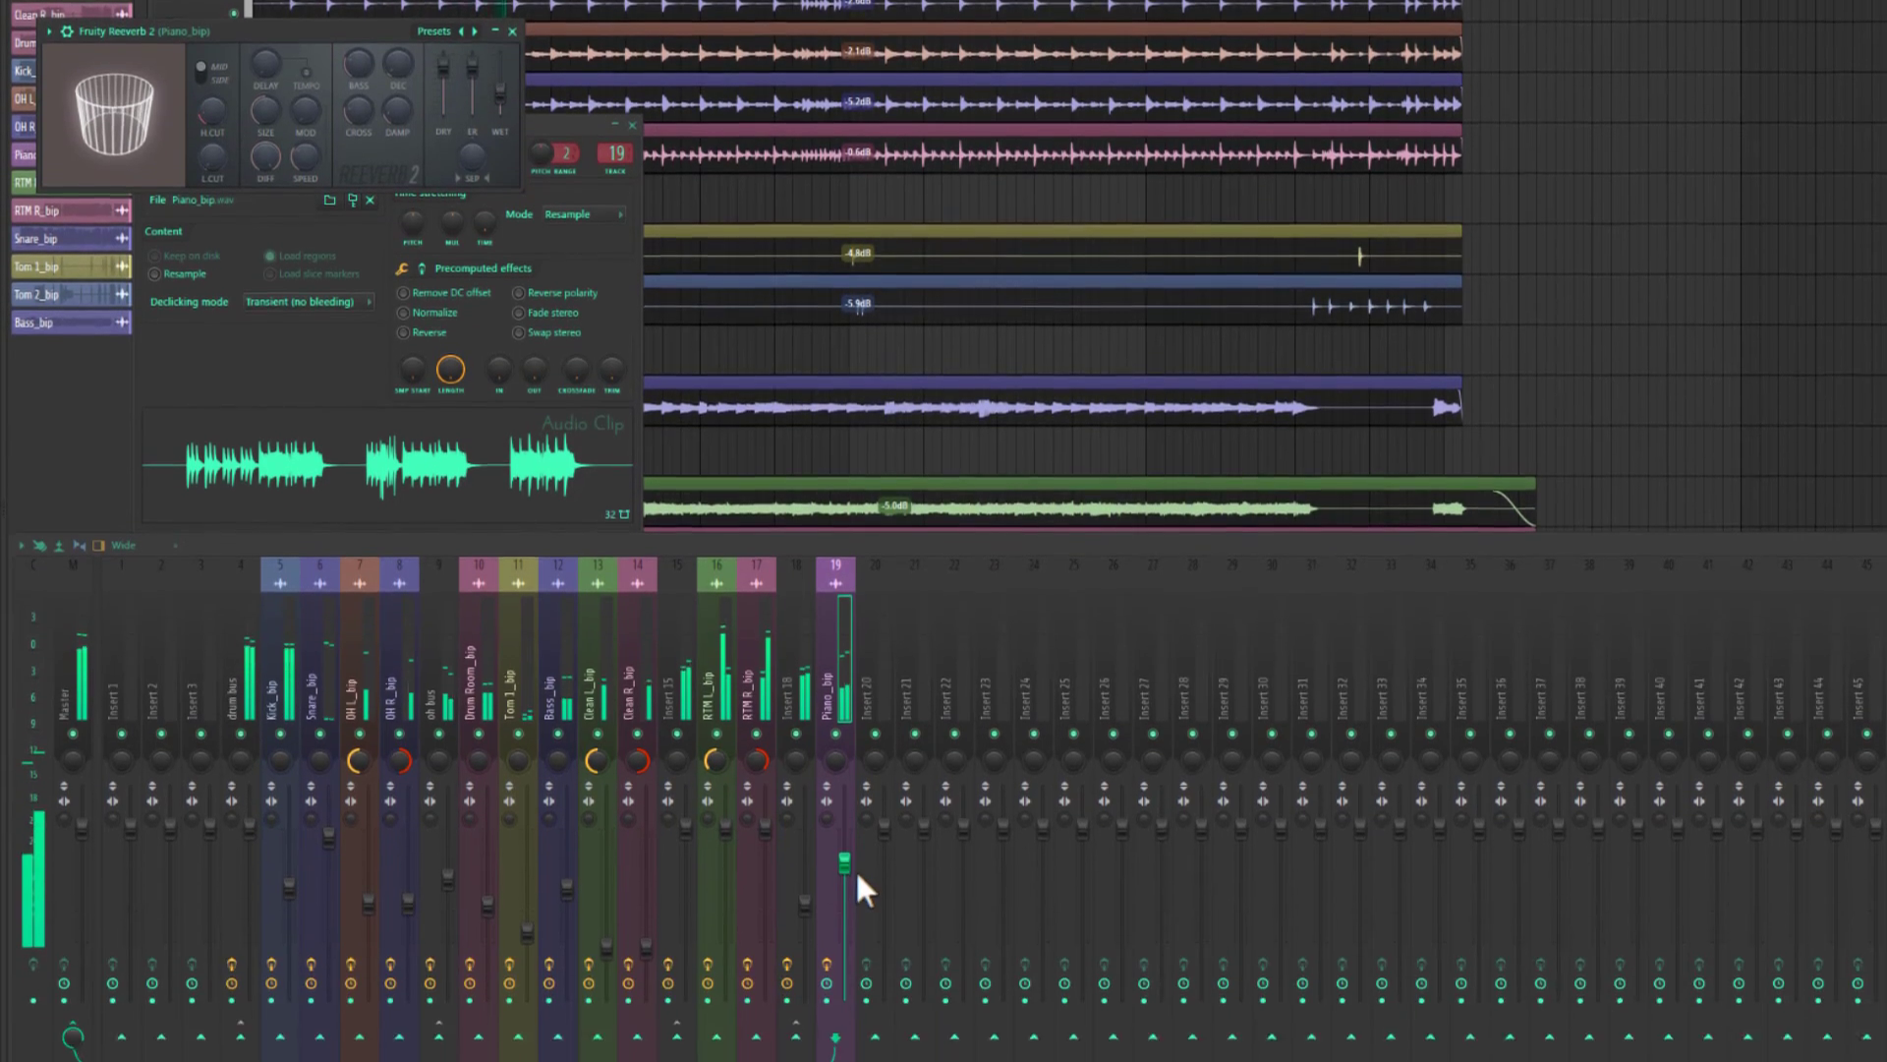
# Route Insert 15 and Insert 18 only to Insert 21 as a shared guitar bus.
pyautogui.click(676, 669)
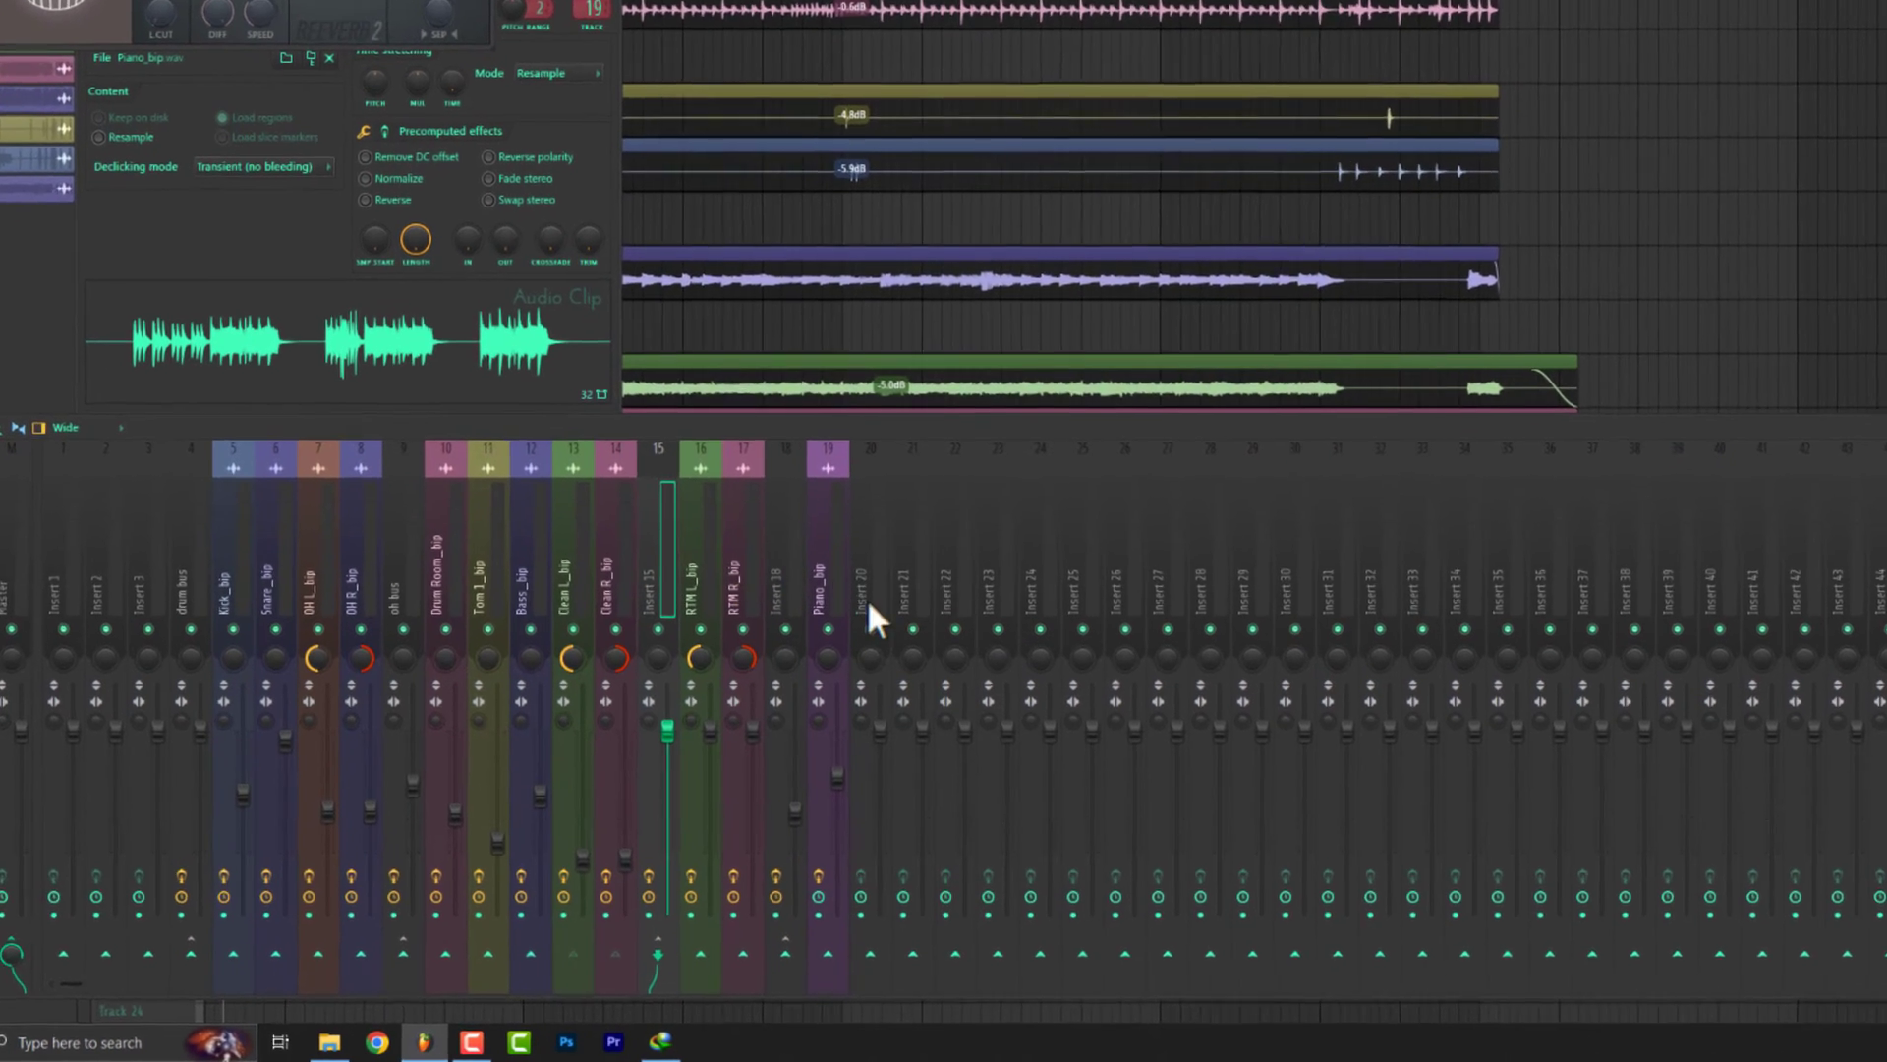
pyautogui.rightClick(913, 953)
pyautogui.click(946, 956)
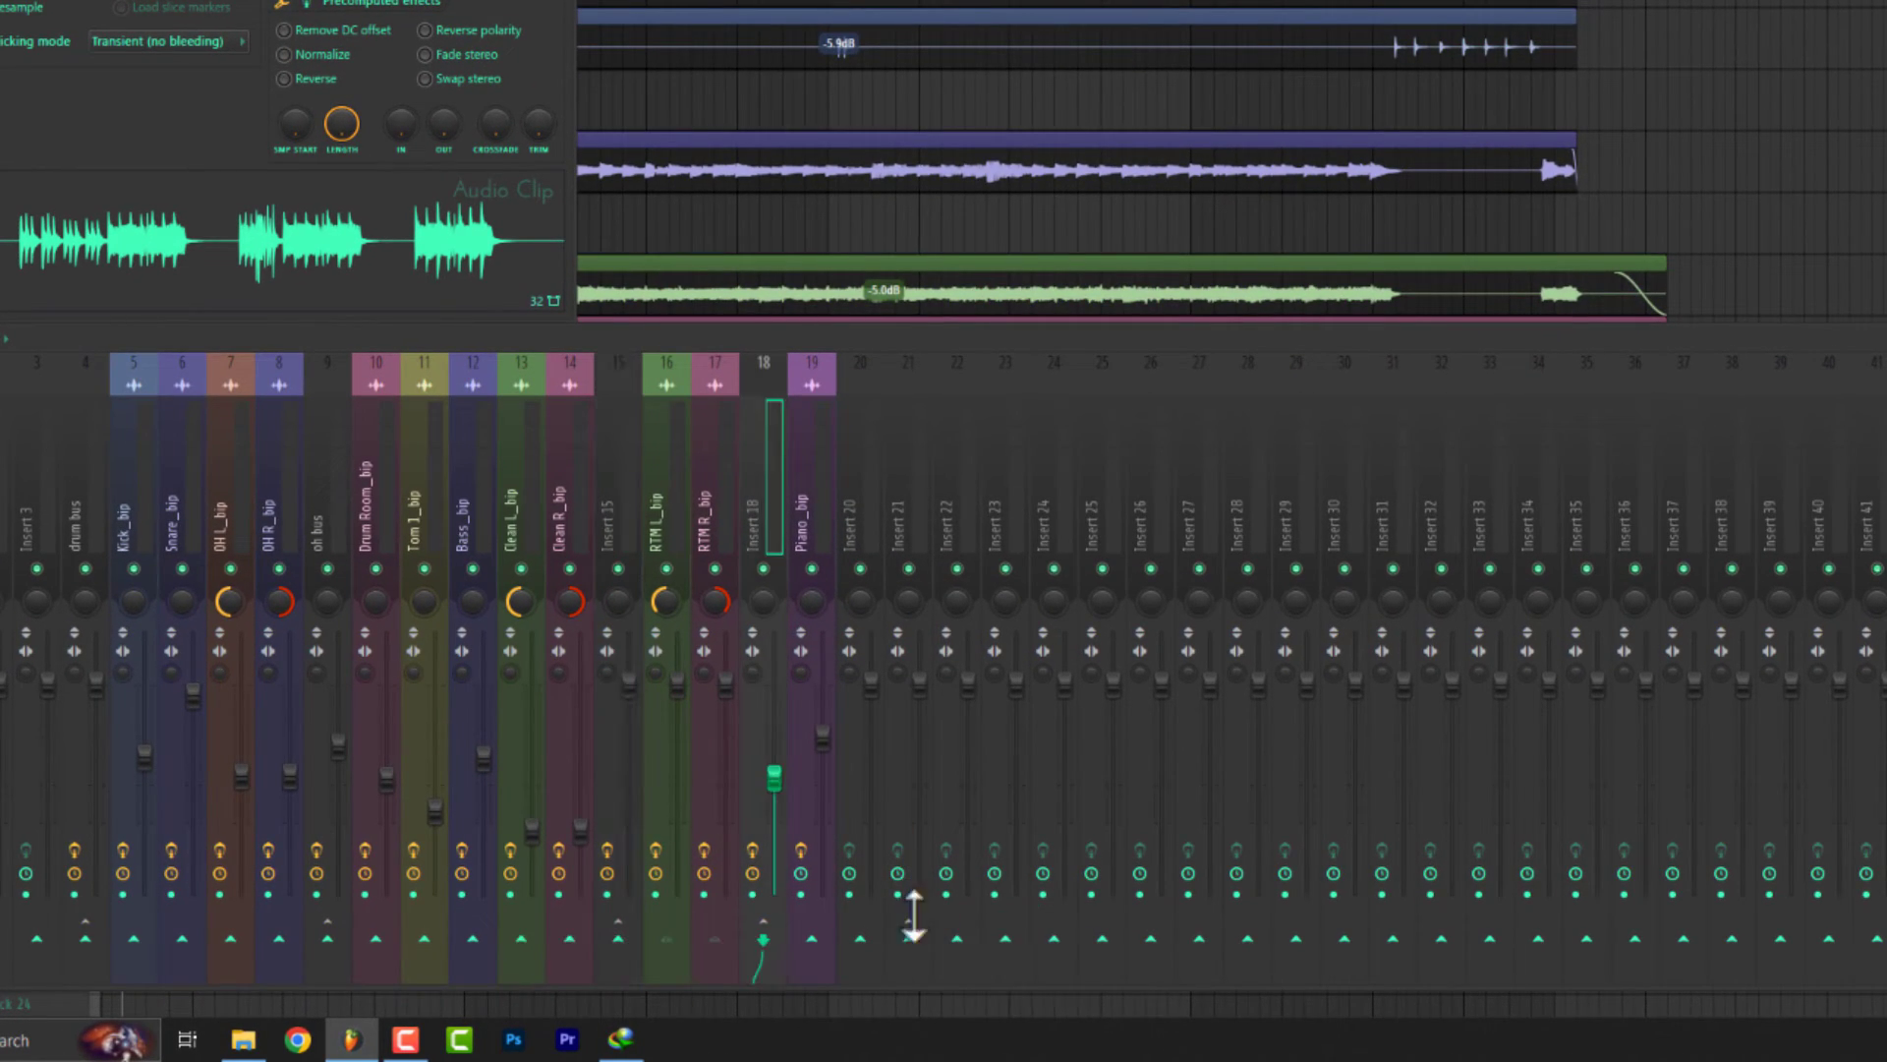
pyautogui.rightClick(910, 928)
pyautogui.click(956, 969)
# Rename mixer Insert 21 as "guitar all bus".
pyautogui.rightClick(912, 510)
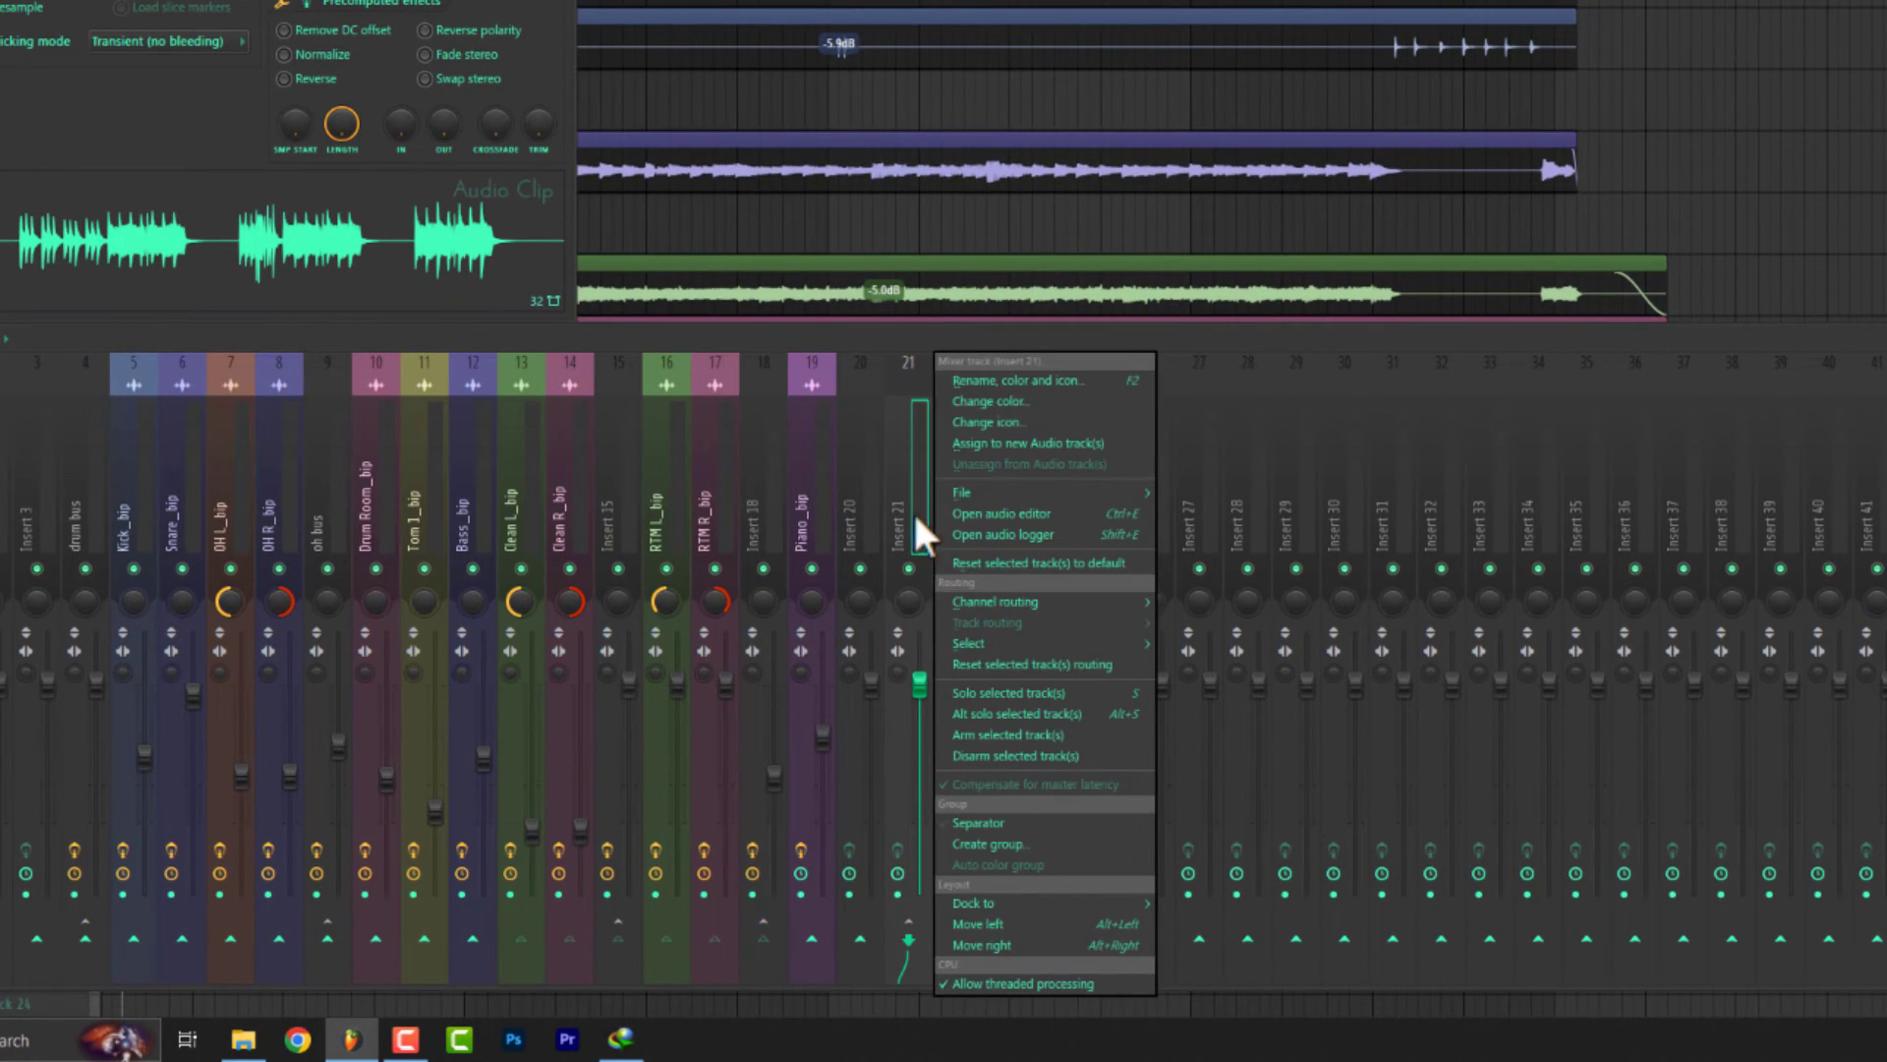
pyautogui.click(983, 380)
pyautogui.write('guitar al')
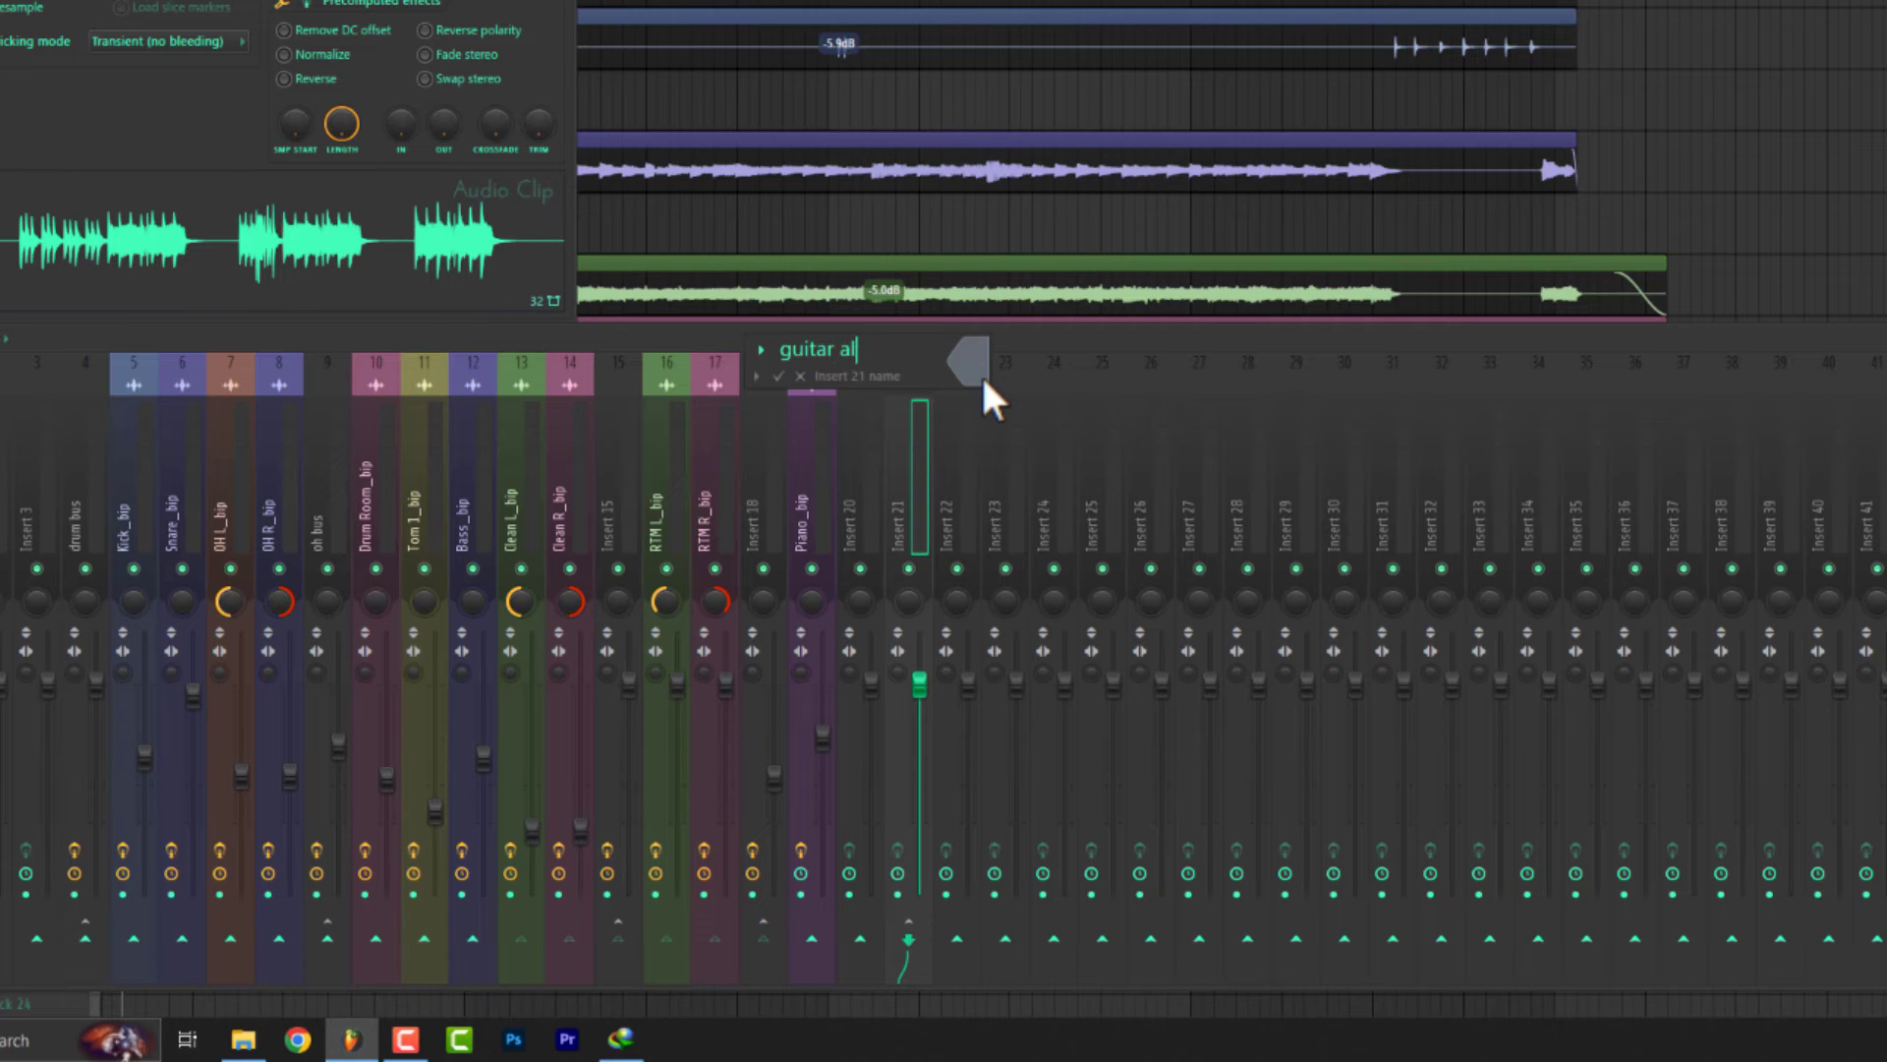
pyautogui.write('l bus')
pyautogui.press('Return')
# Check the bus routing during playback by lowering the guitar all bus fader, and return the fader to its original level.
pyautogui.press('space')
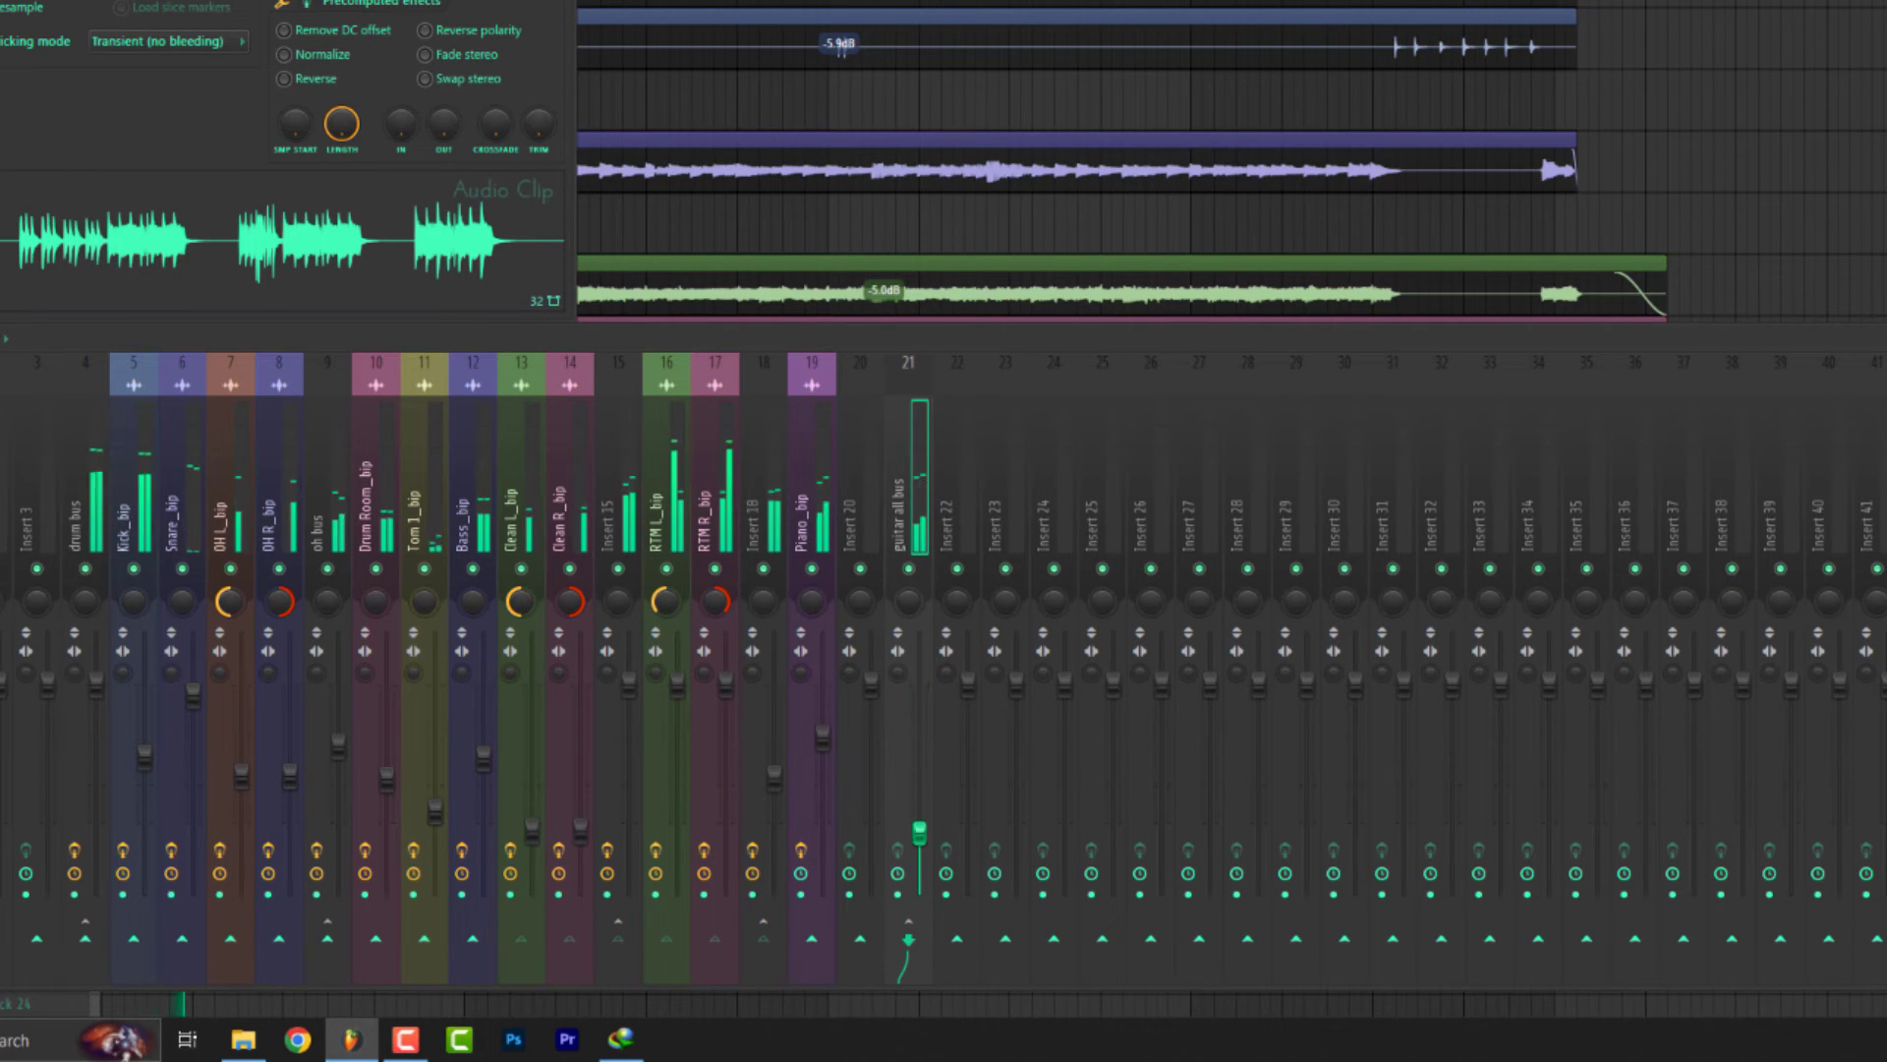
pyautogui.press('space')
pyautogui.moveTo(919, 779); pyautogui.dragTo(919, 678)
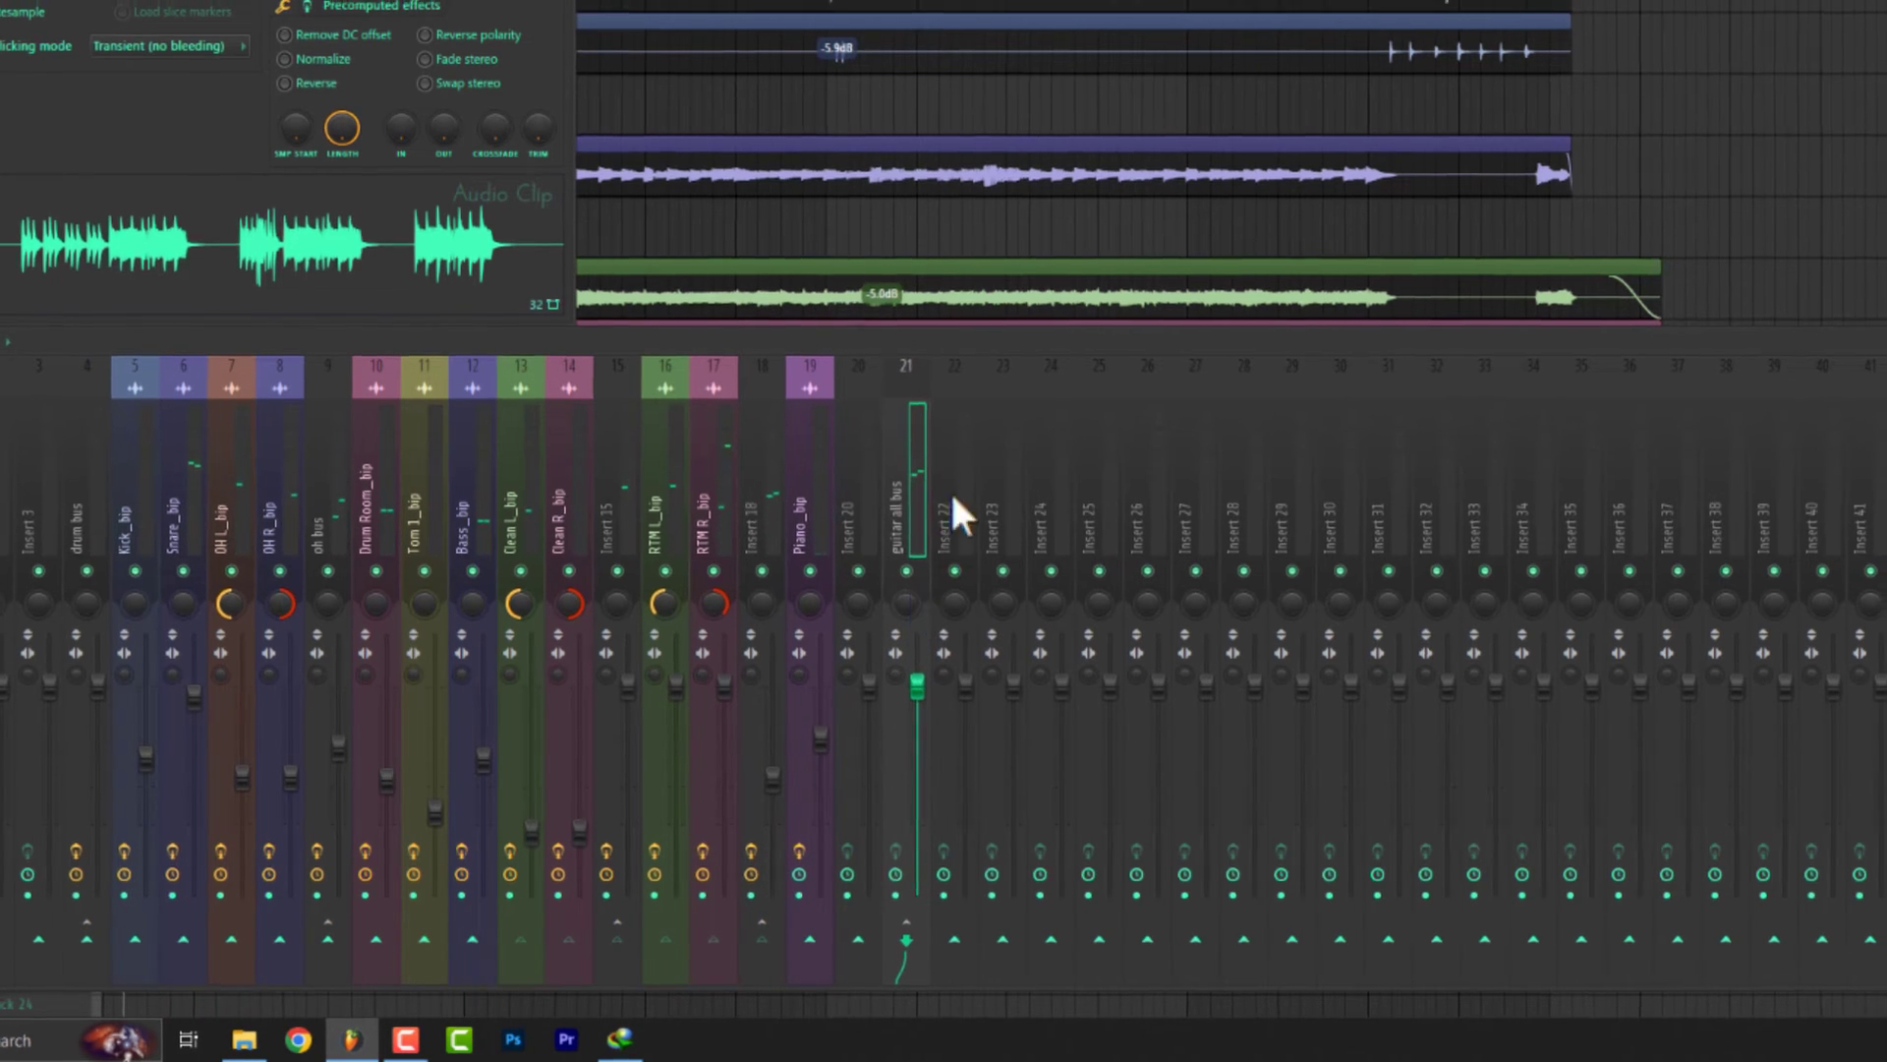
# Insert Fruity Reeverb 2 and Fruity Parametric EQ 2 on the guitar all bus.
pyautogui.click(1714, 621)
pyautogui.moveTo(1733, 640)
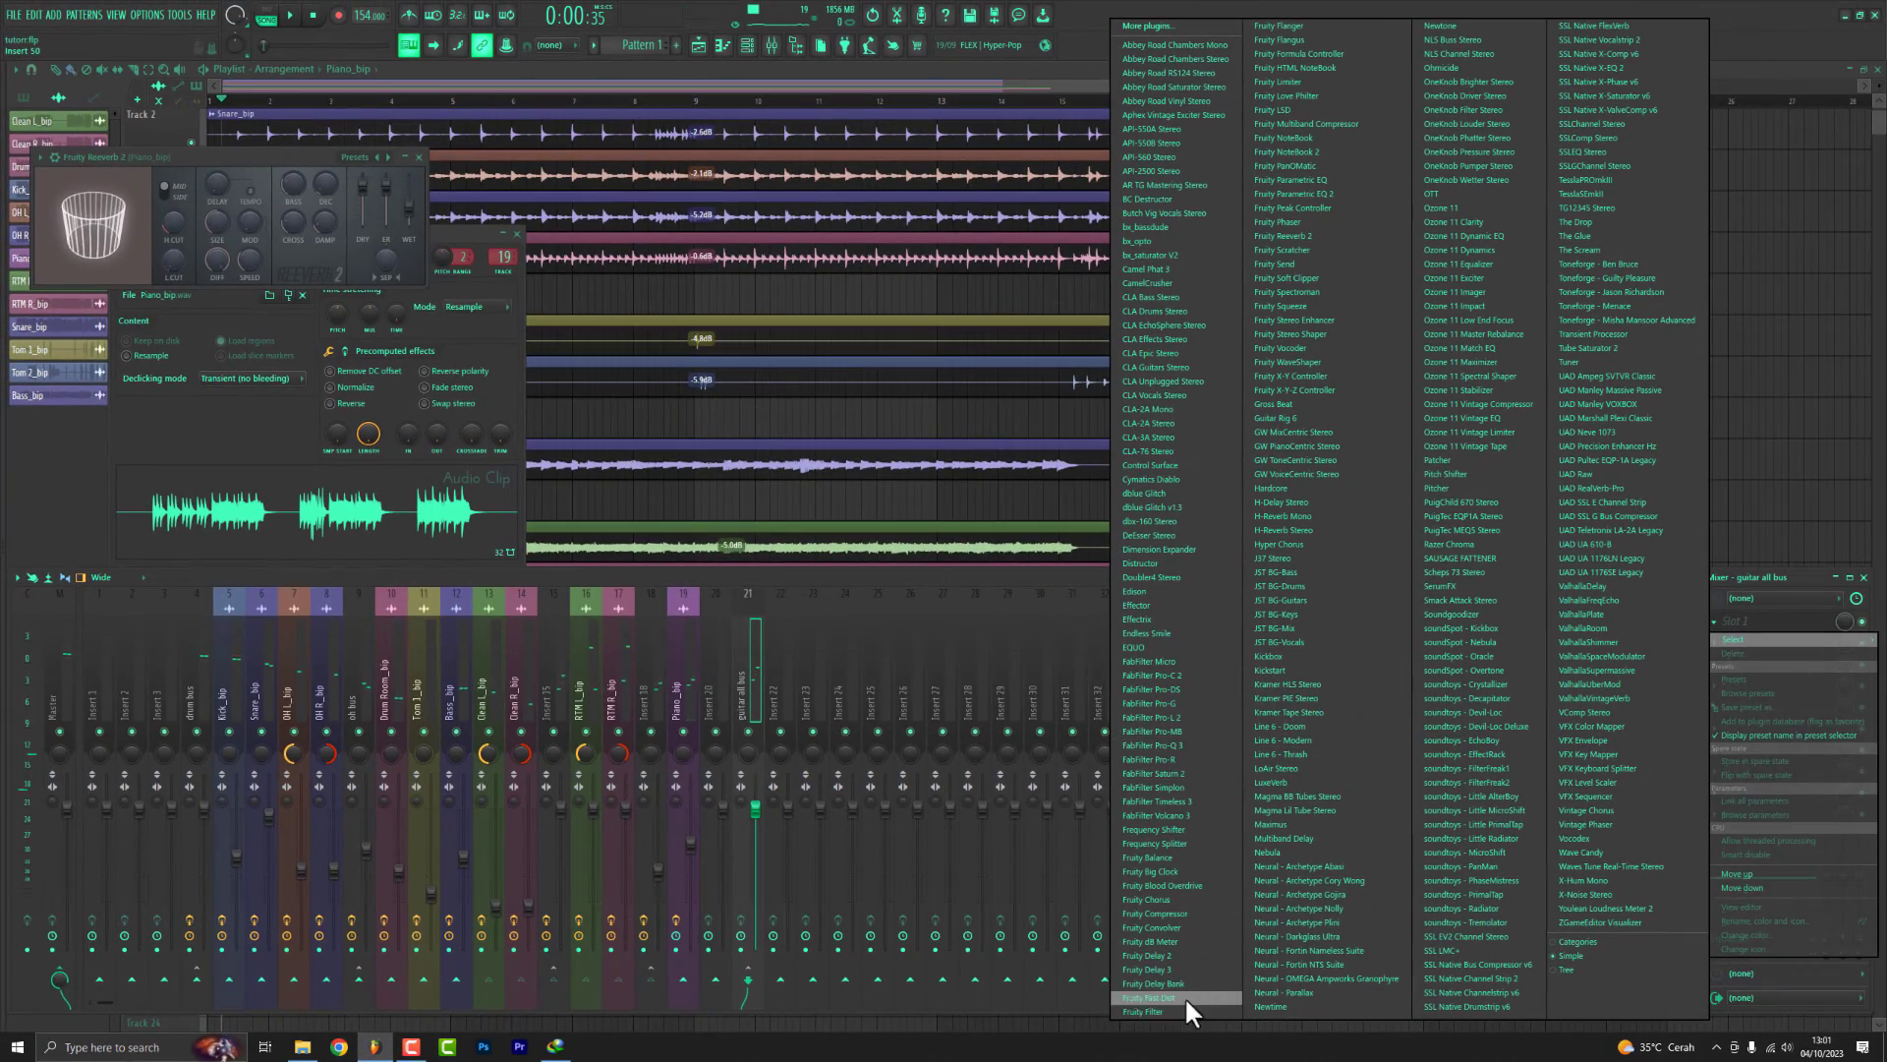
pyautogui.click(1352, 240)
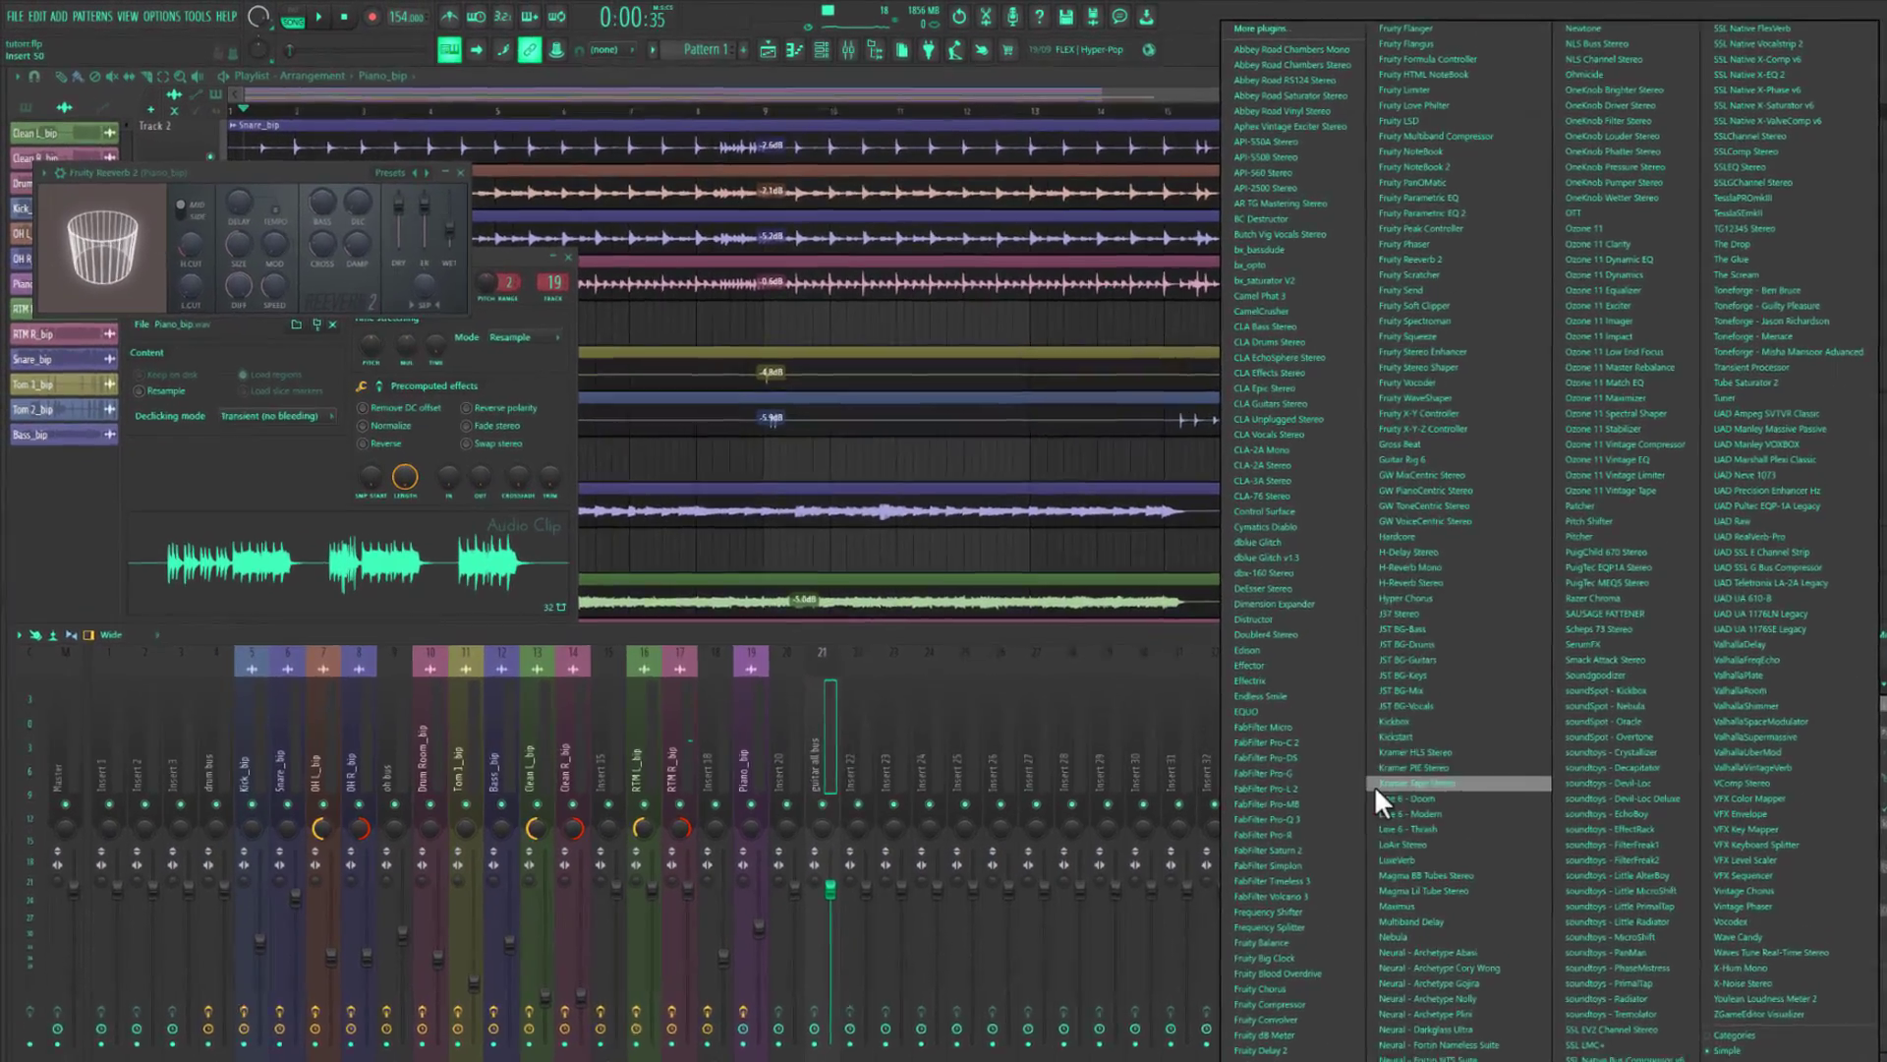
pyautogui.press('space')
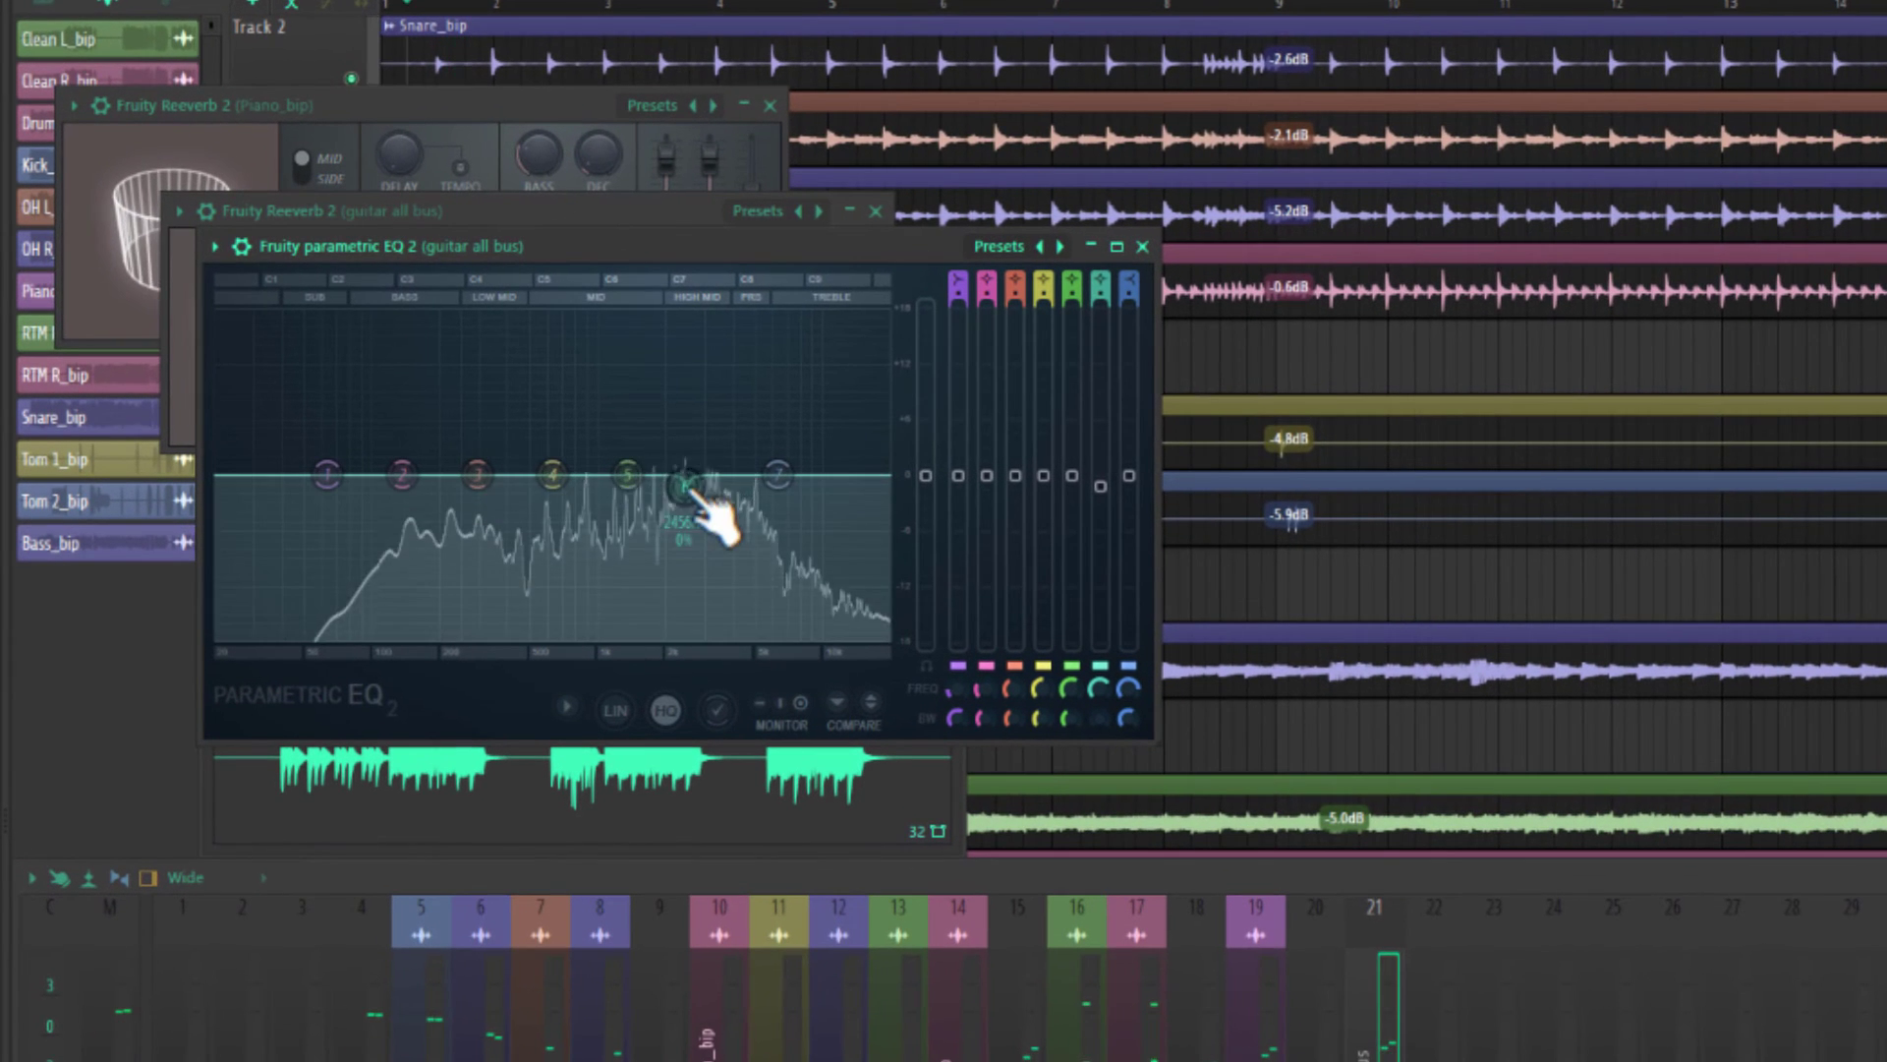
# Shape the guitar all bus in Parametric EQ 2 with small cuts around 2.5 kHz, a low-frequency dip and a low cut using band 1.
pyautogui.moveTo(686, 487)
pyautogui.mouseDown()
pyautogui.moveTo(665, 498)
pyautogui.moveTo(706, 484)
pyautogui.mouseUp()
pyautogui.scroll(-5, 496, 486)
pyautogui.press('space')
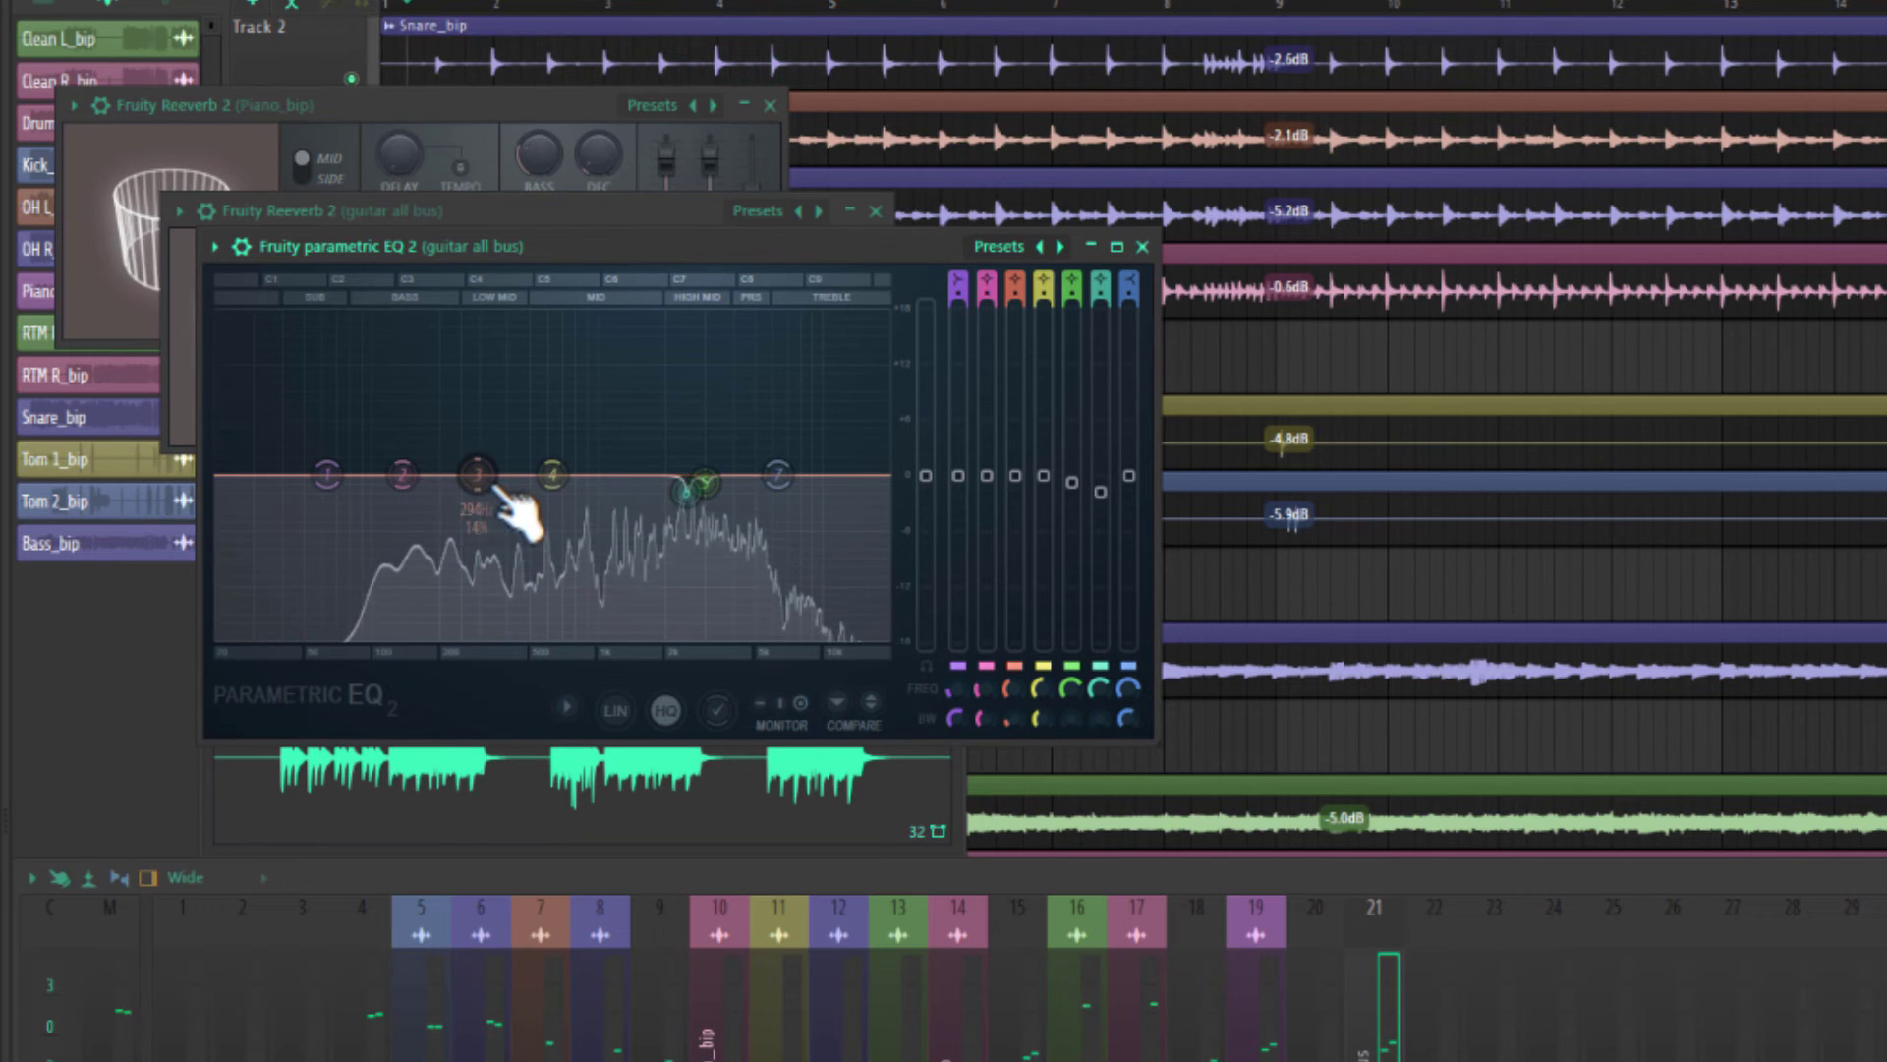
pyautogui.press('space')
pyautogui.moveTo(478, 476); pyautogui.dragTo(376, 495)
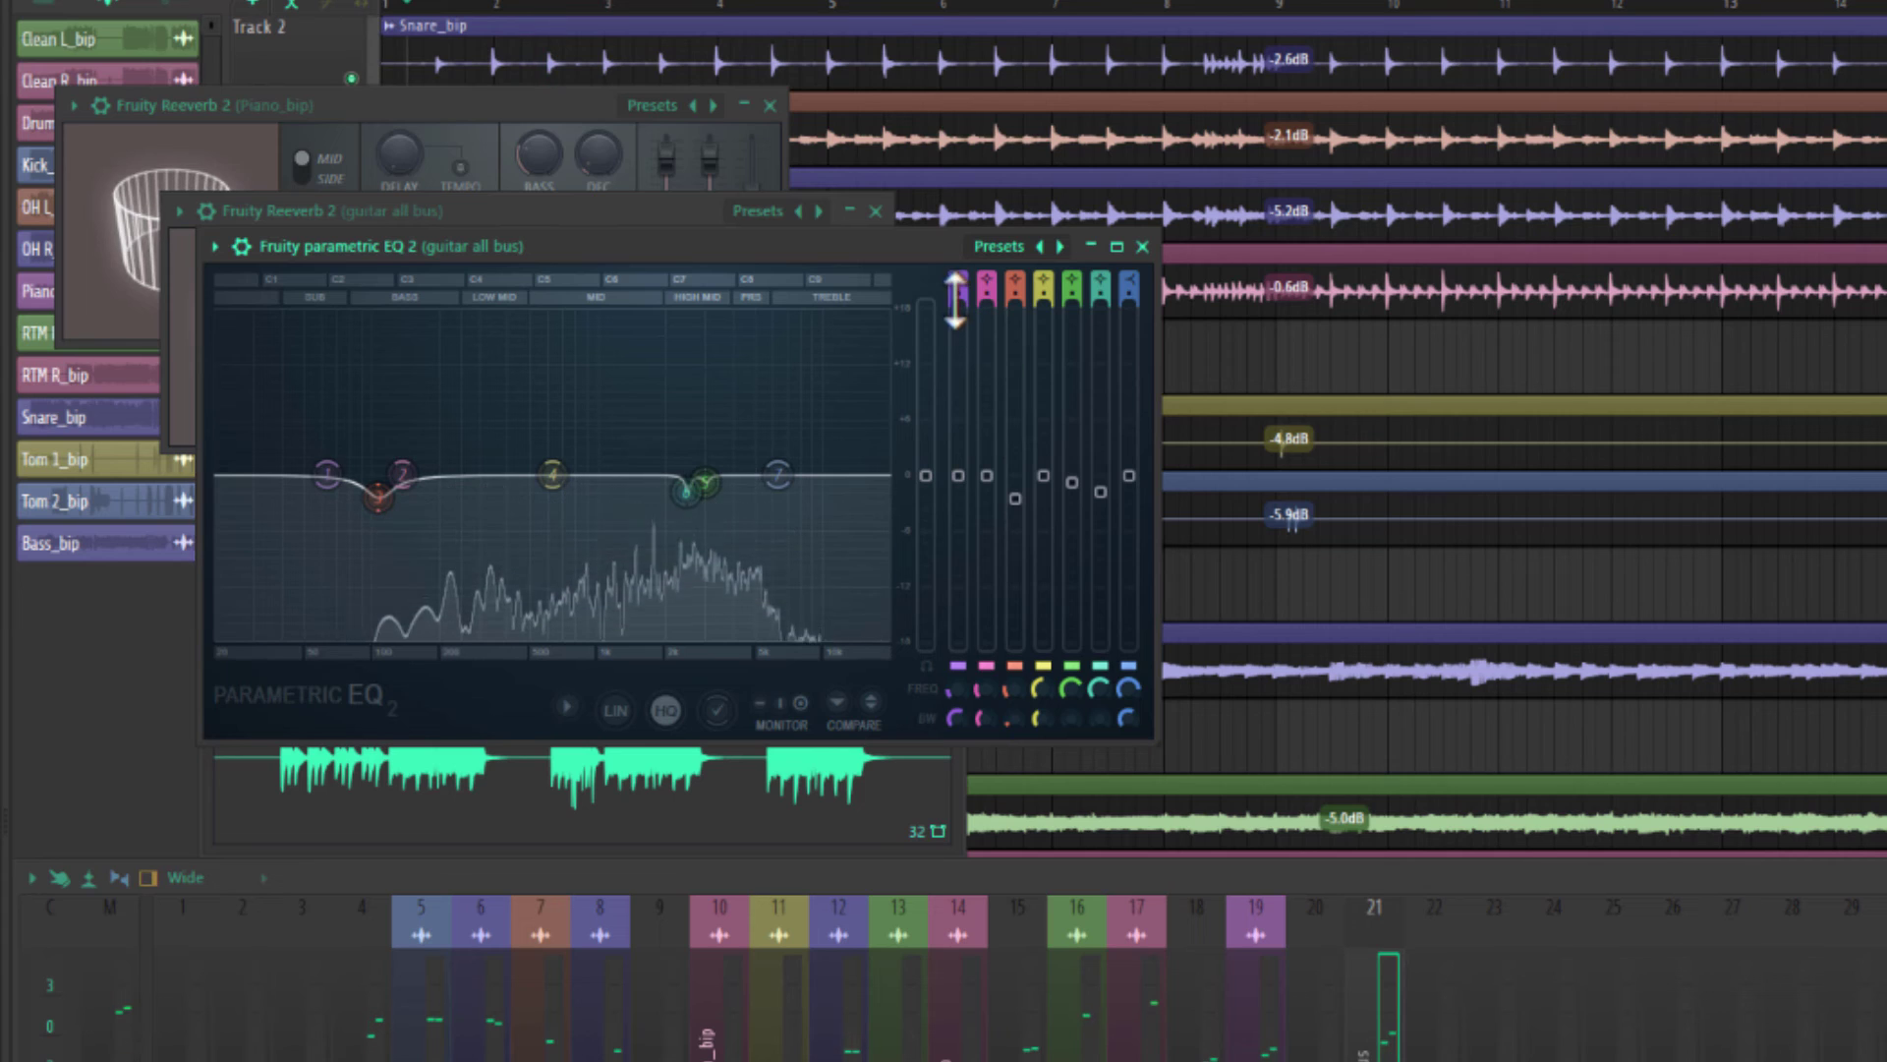
pyautogui.moveTo(327, 474); pyautogui.dragTo(299, 637)
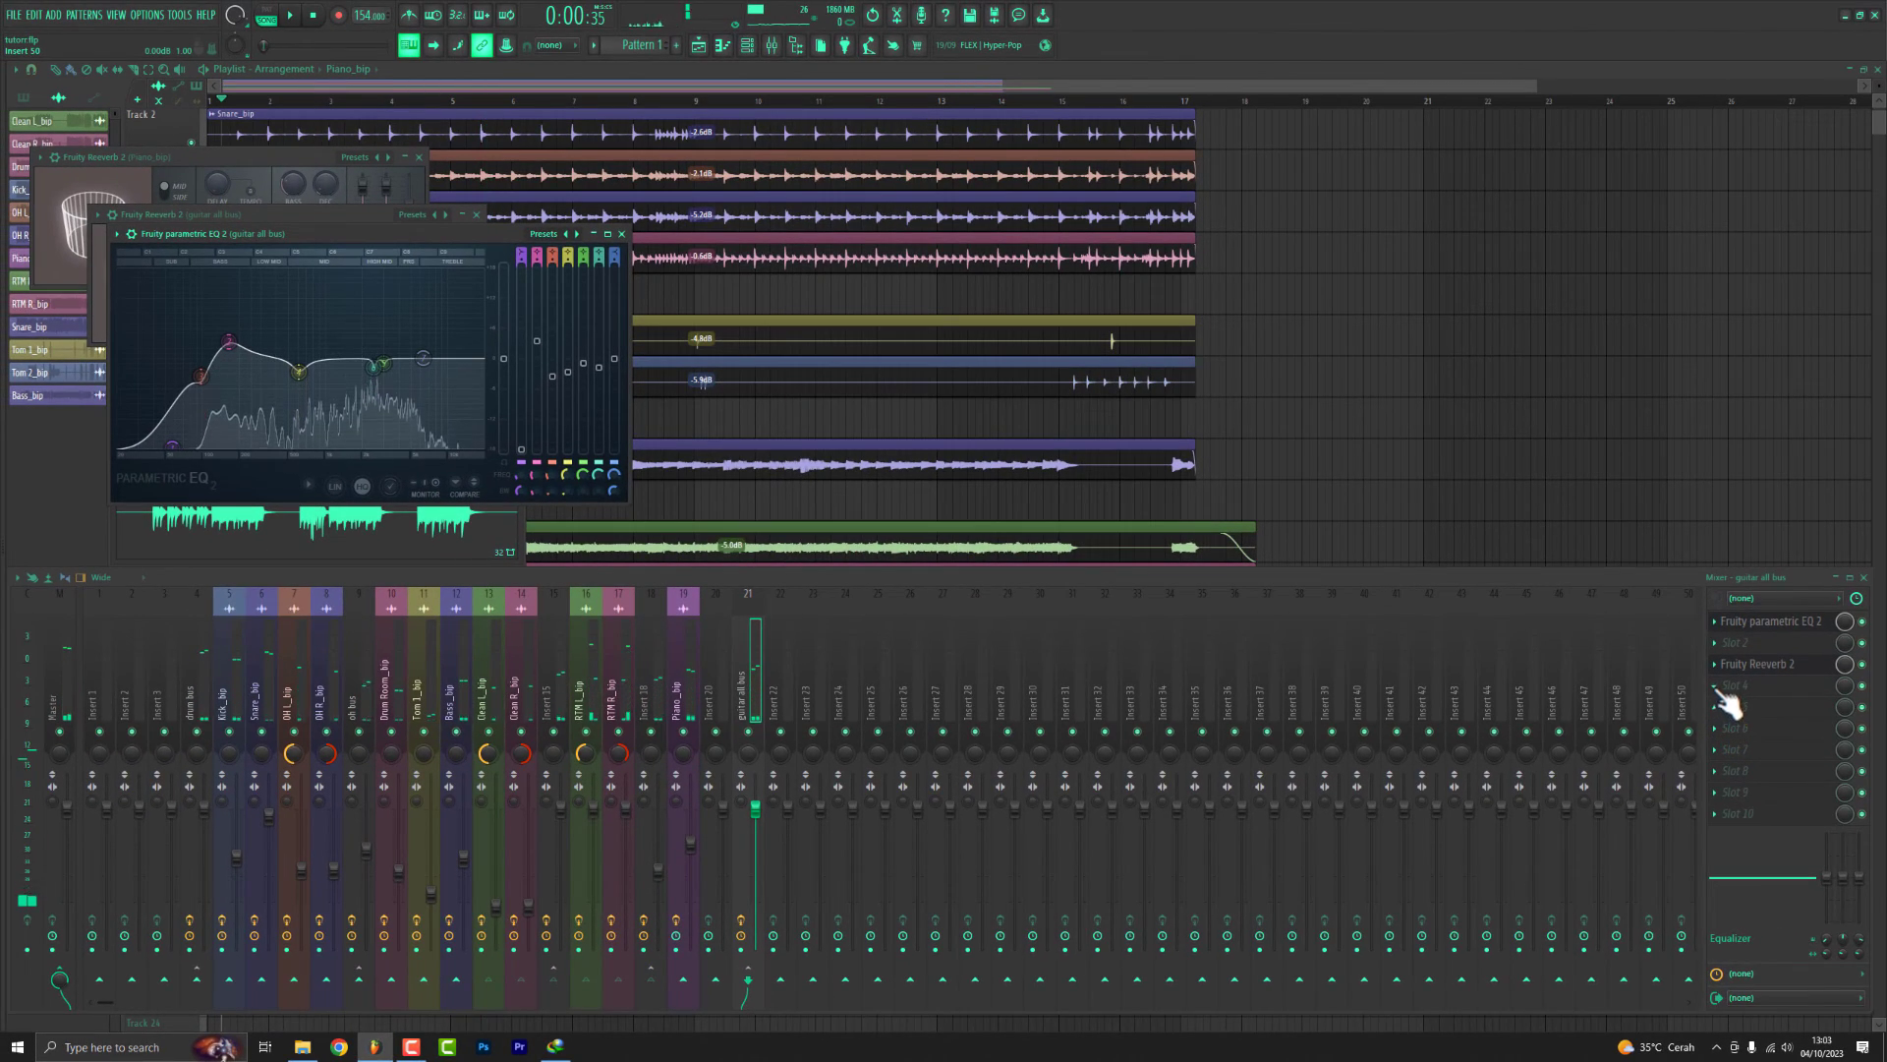
# Insert FabFilter Pro-Q 3 in slot 4 of the guitar all bus and add a bell band at about 1.56 kHz.
pyautogui.click(1727, 685)
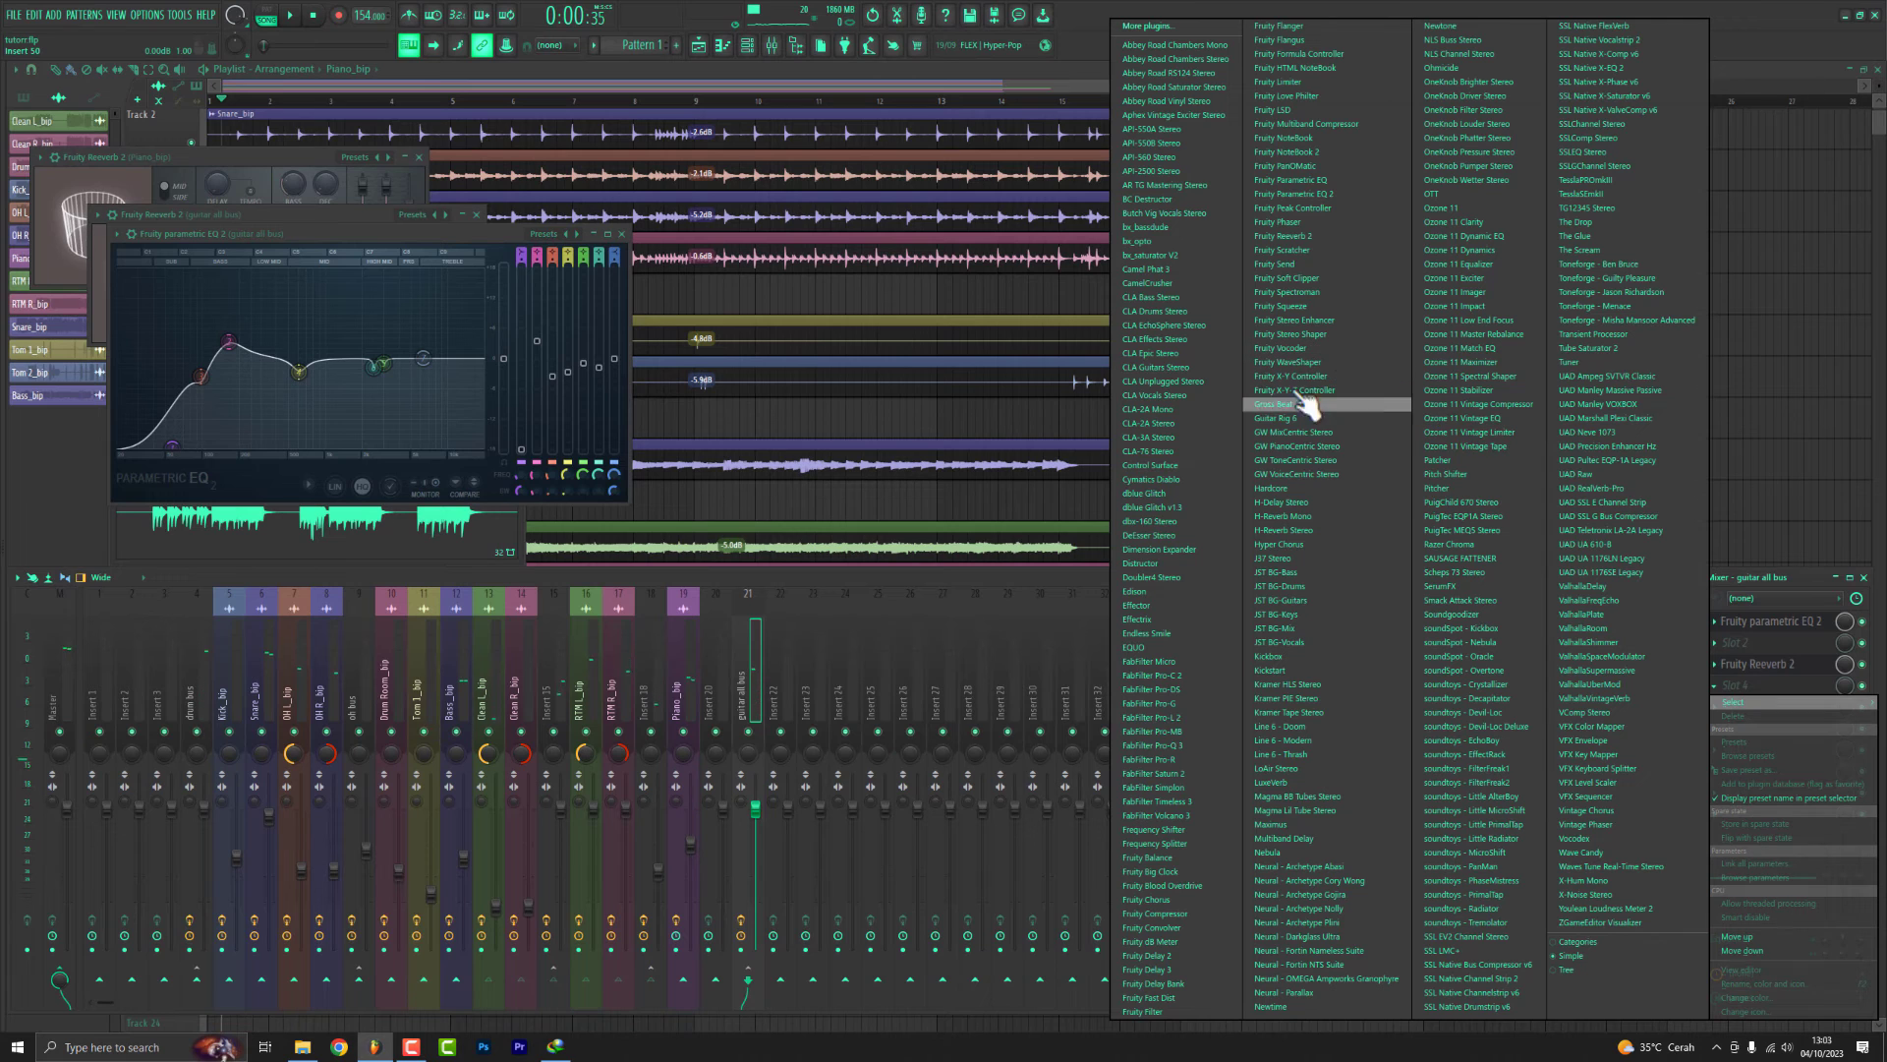
pyautogui.click(1155, 745)
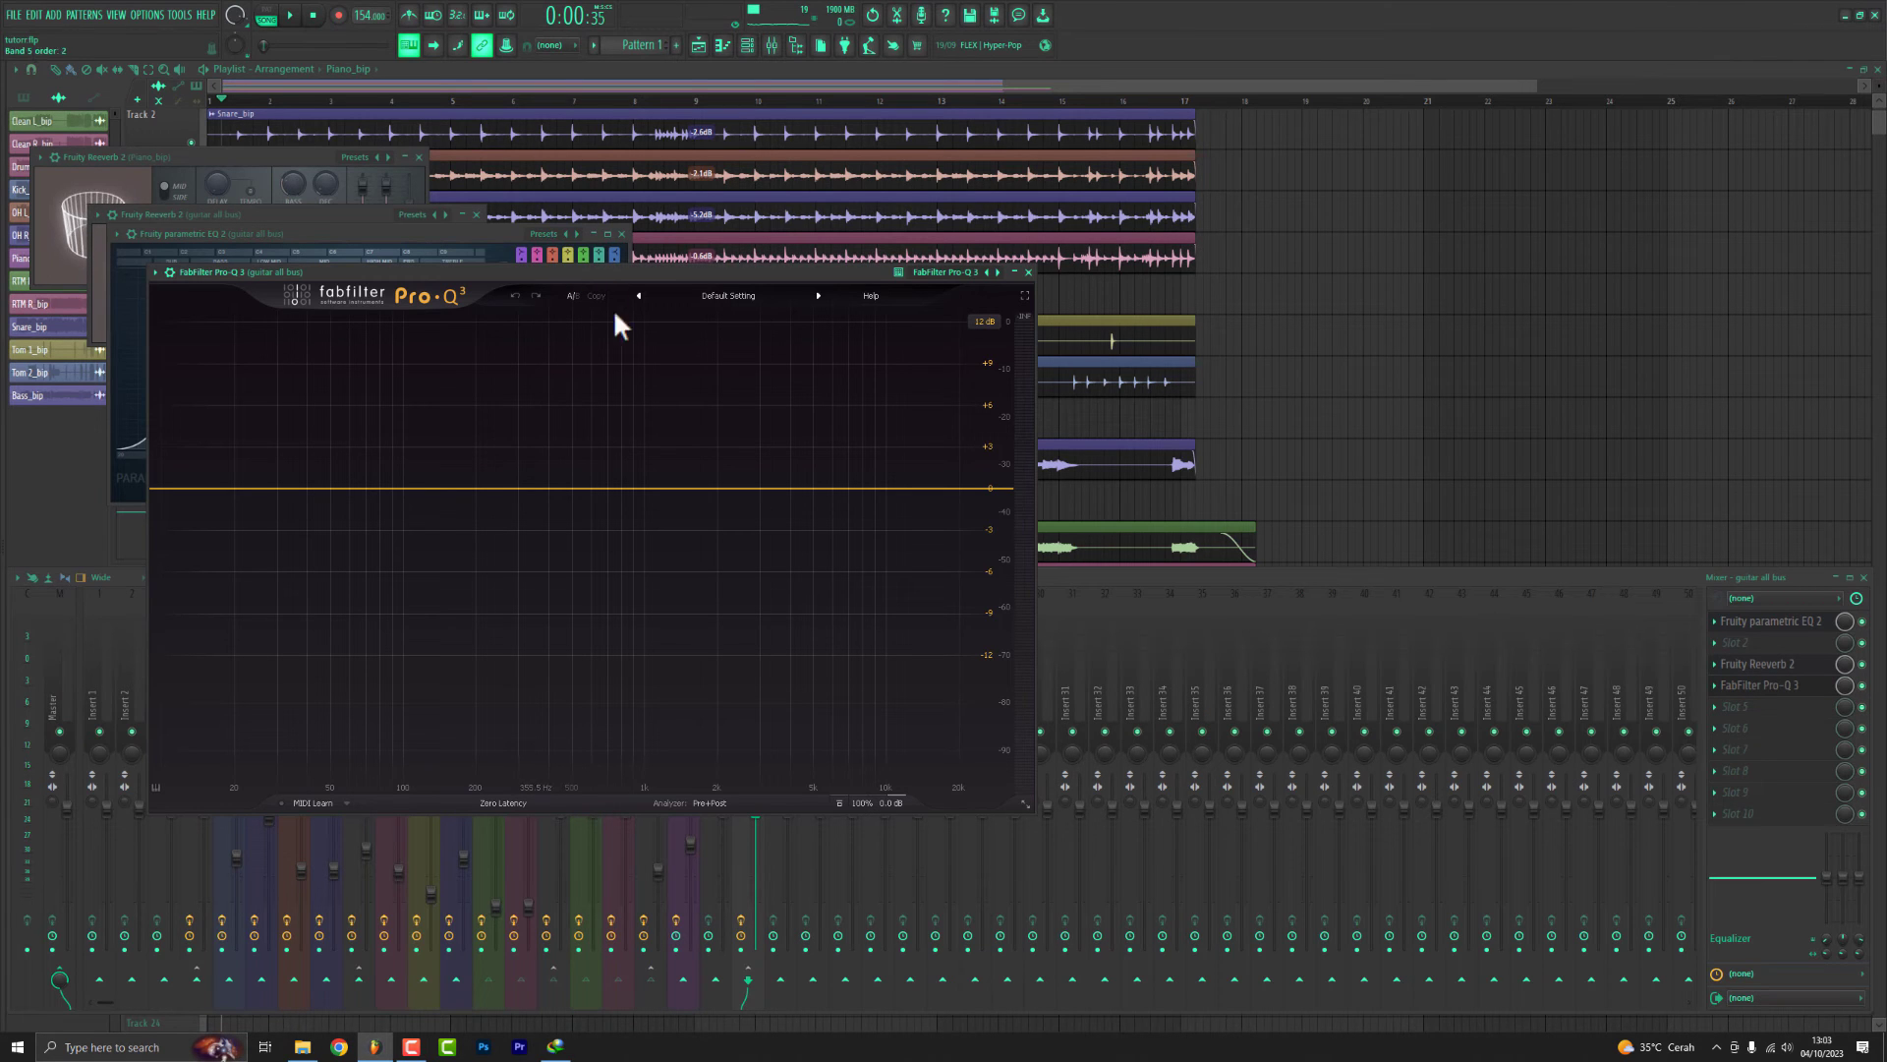
pyautogui.doubleClick(690, 450)
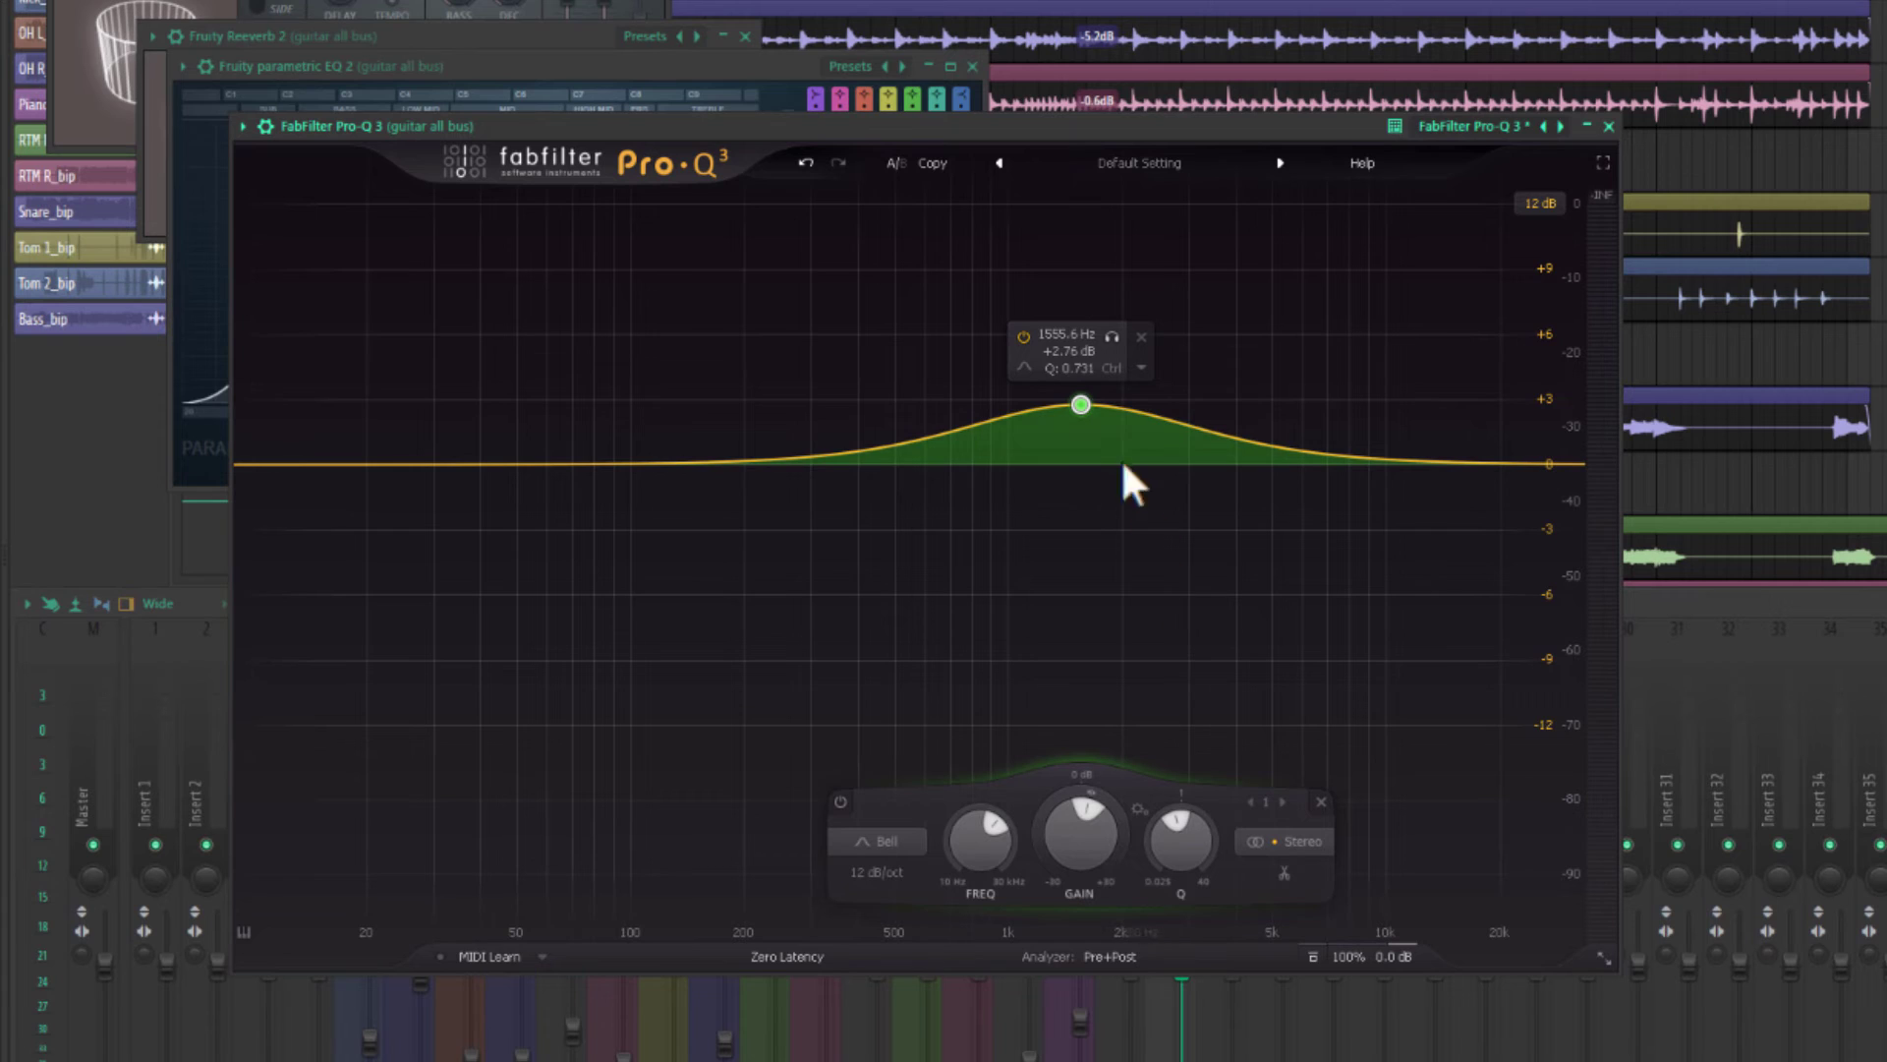
# Restrict the bell band to the Mid channel and set it to a cut of about 1.7 dB at 2544.5 Hz.
pyautogui.moveTo(1081, 404); pyautogui.dragTo(1159, 257)
pyautogui.click(852, 841)
pyautogui.click(833, 791)
pyautogui.press('space')
pyautogui.scroll(3, 1047, 389)
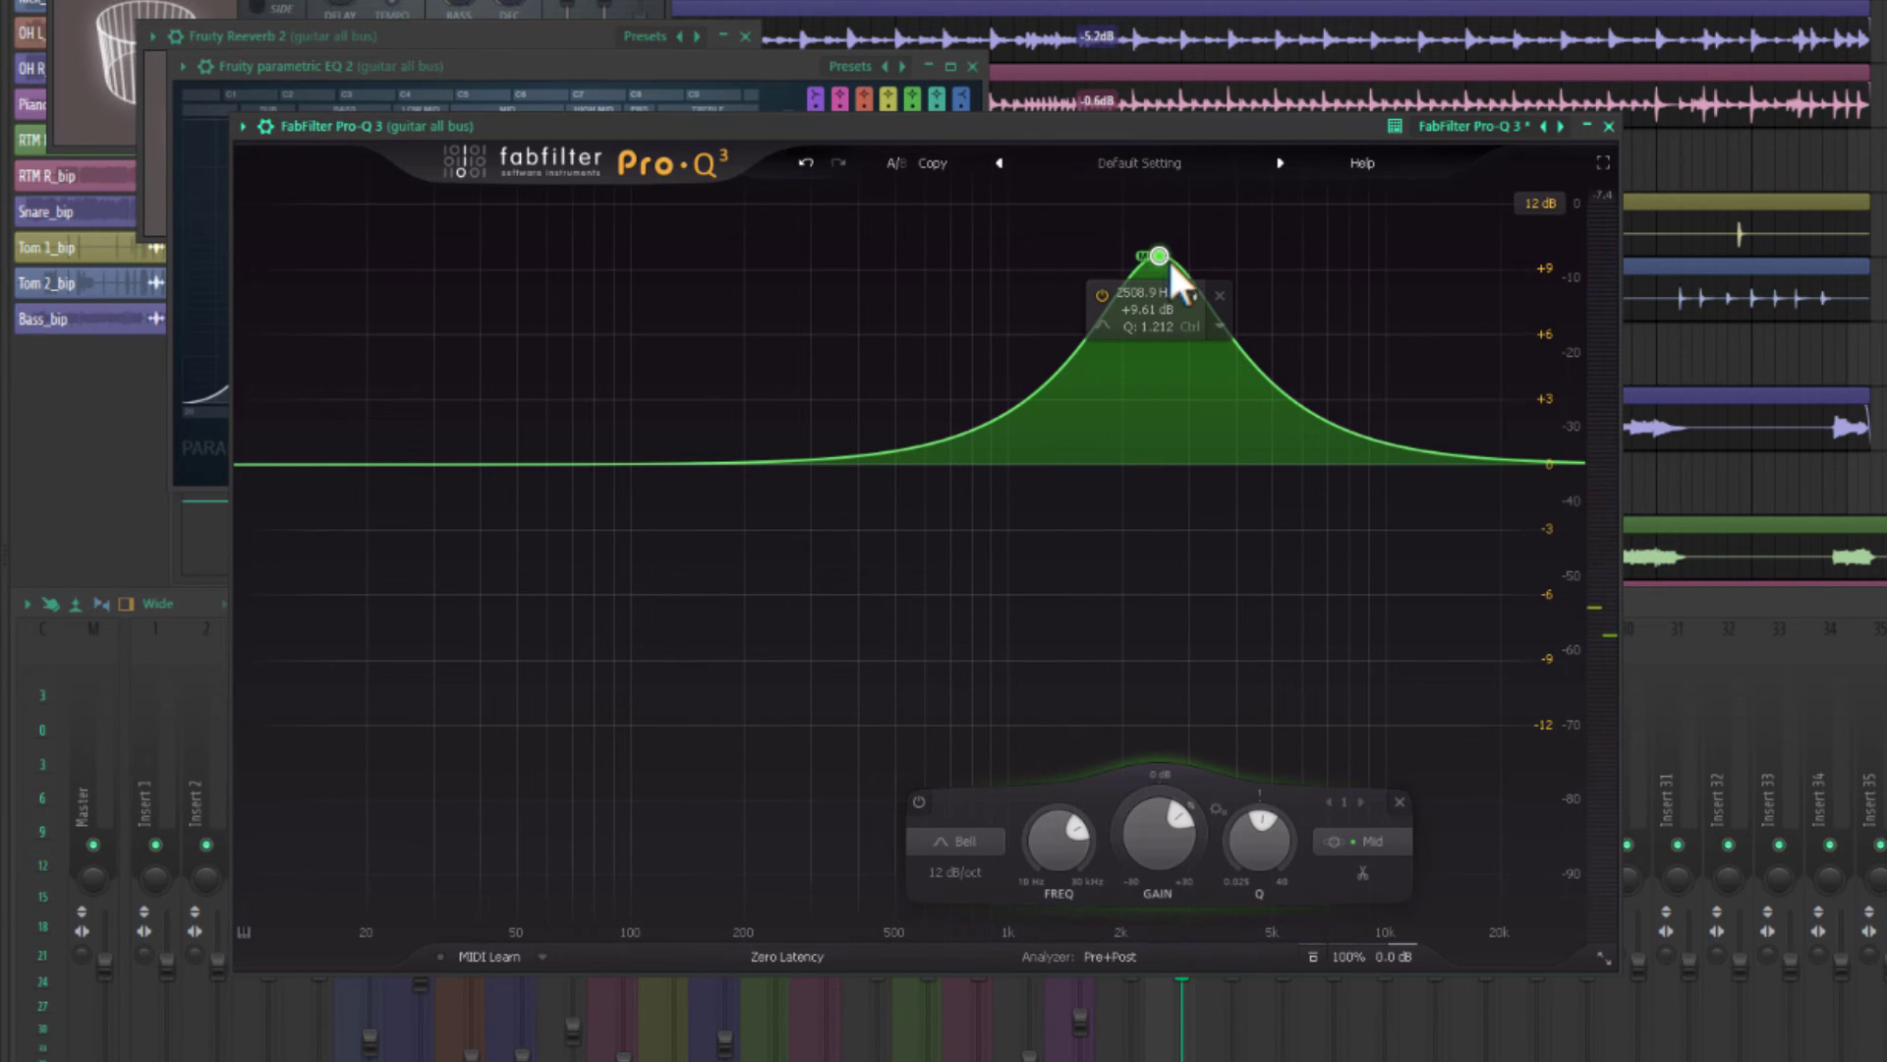
pyautogui.moveTo(1167, 259); pyautogui.dragTo(1161, 500)
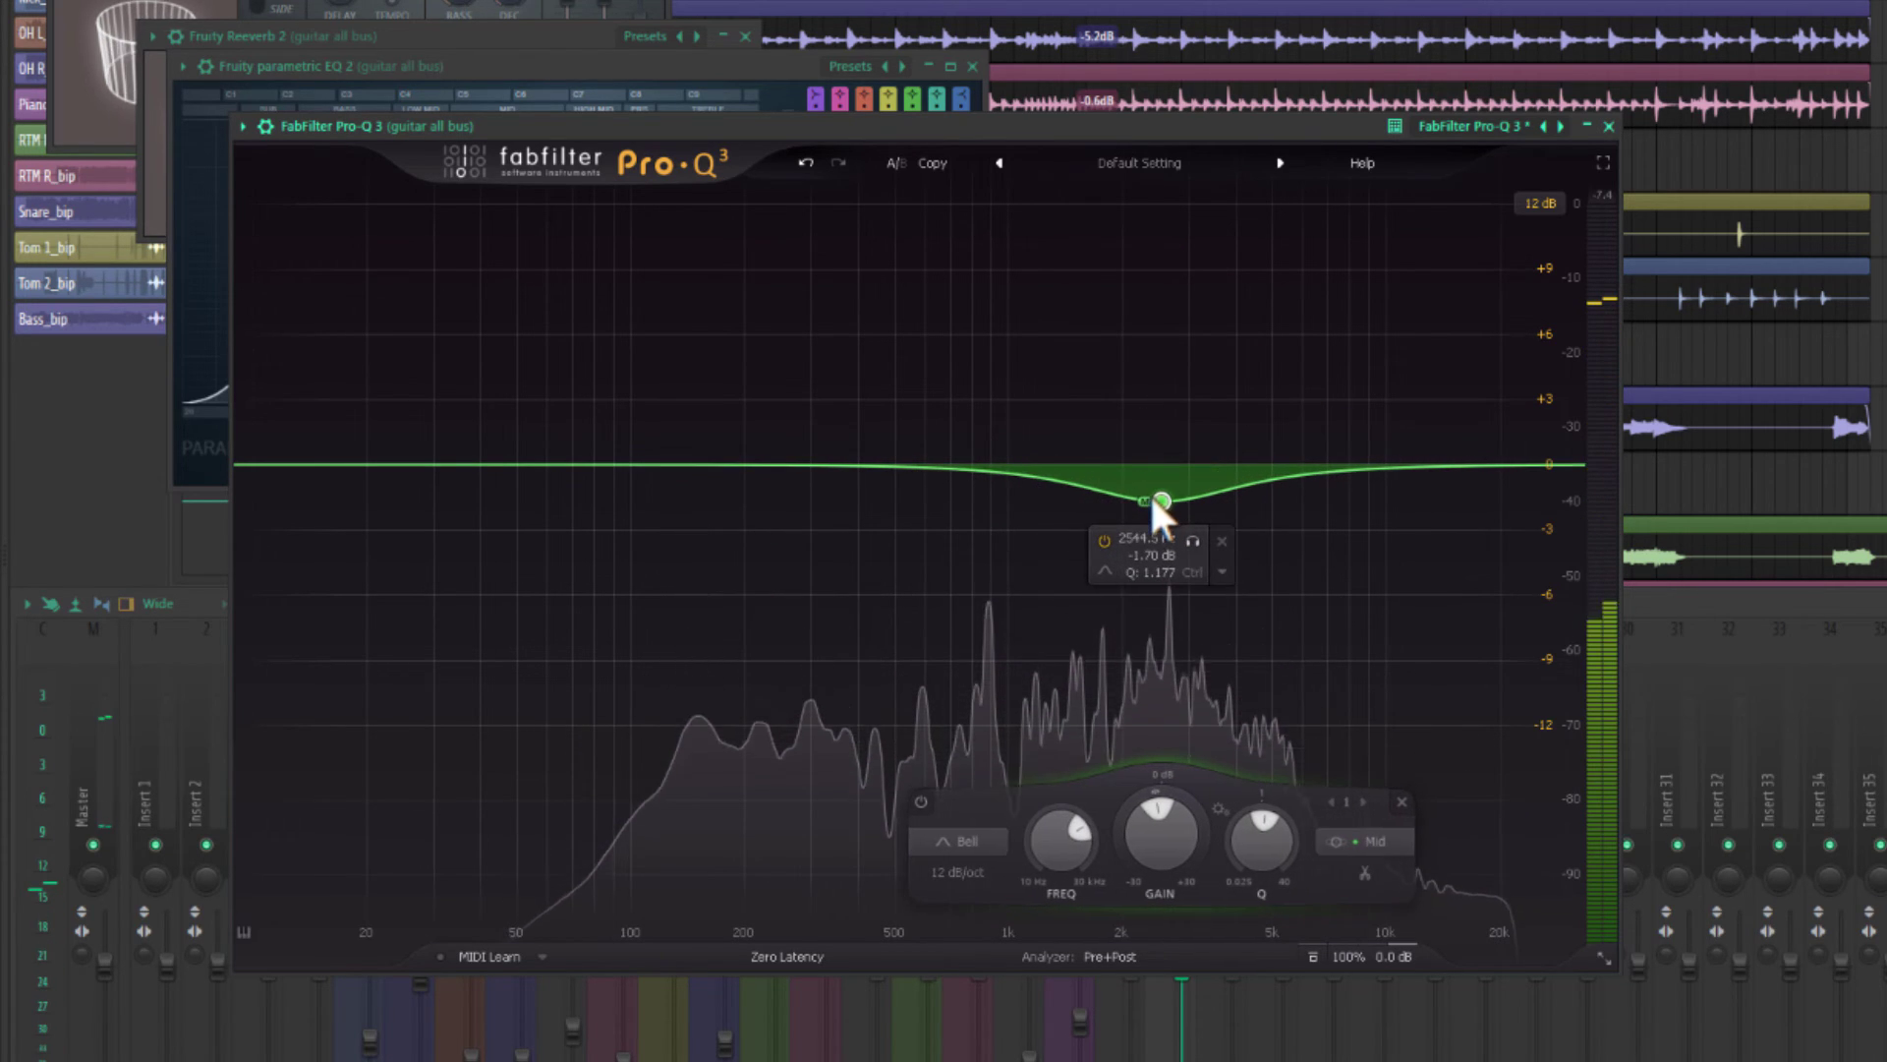
# Make the upper Mid band dynamic with gain near 0 dB and a downward range, centred at 2598.7 Hz with Q 4.229.
pyautogui.click(1381, 841)
pyautogui.click(1378, 789)
pyautogui.click(1222, 571)
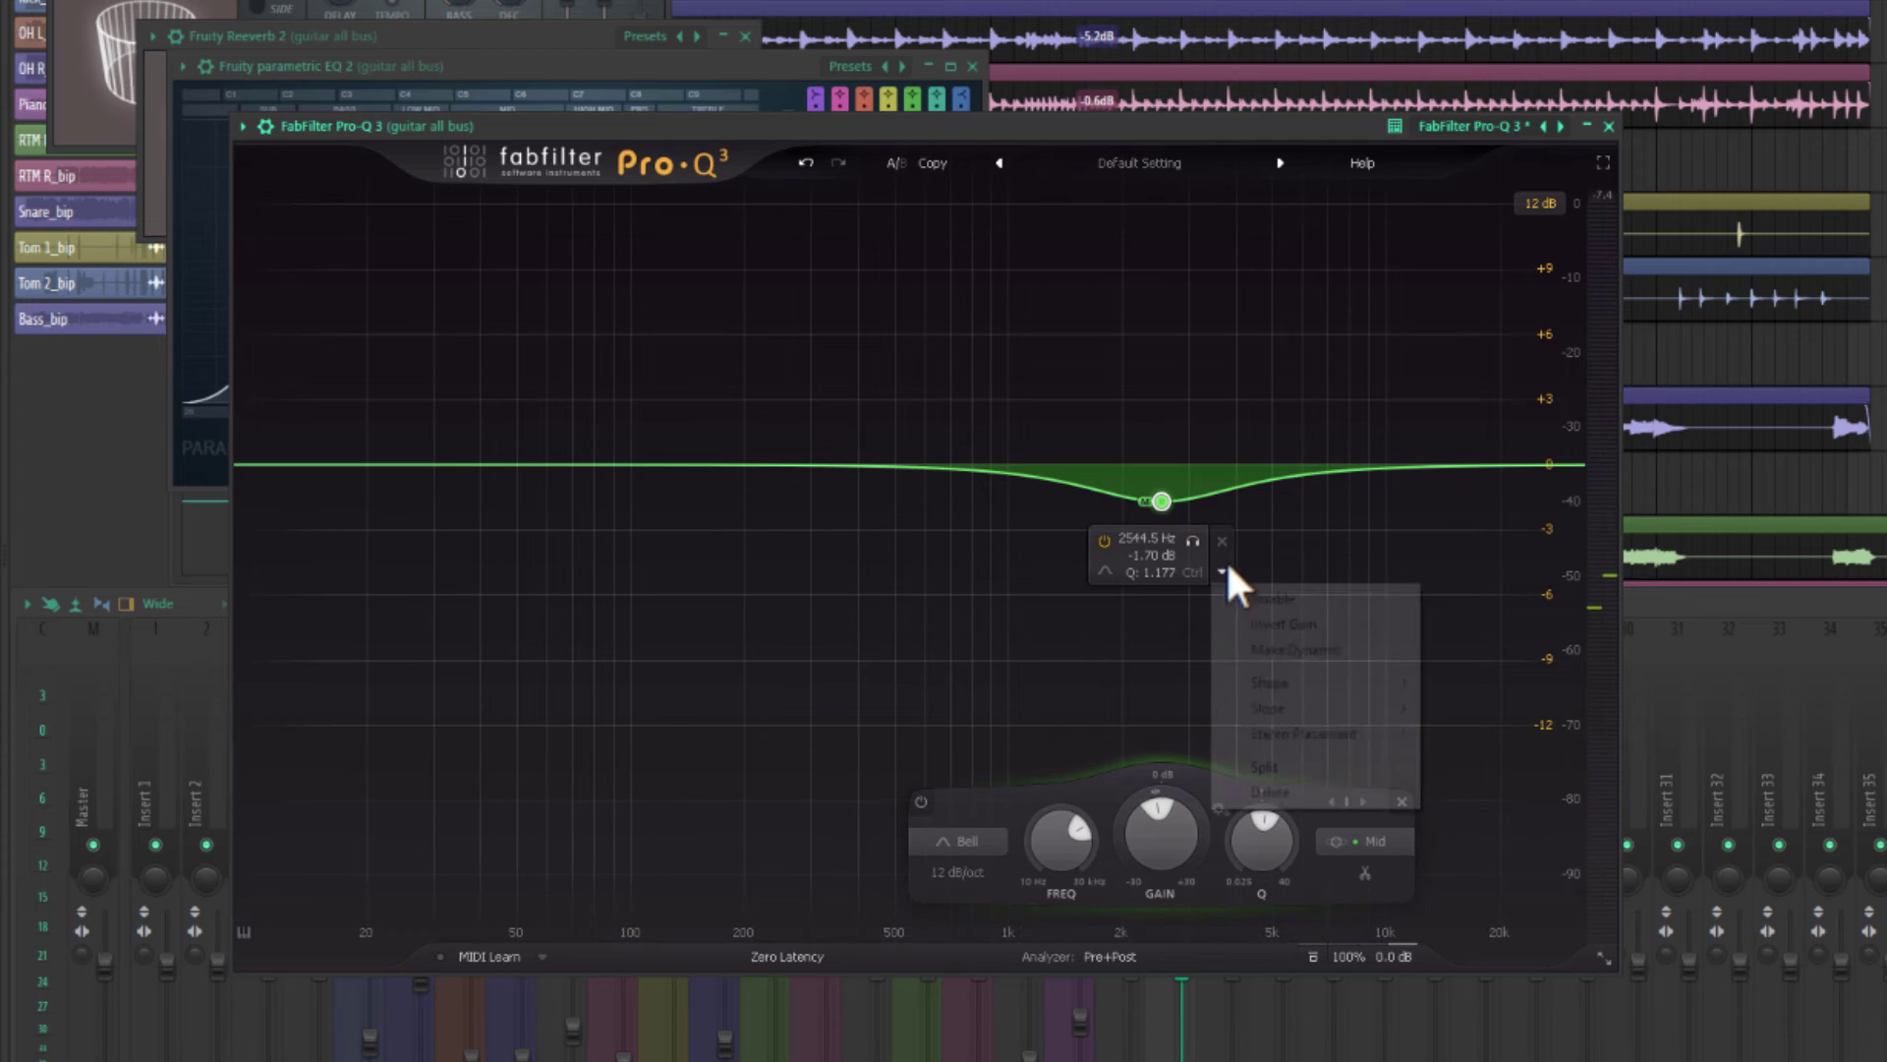
pyautogui.click(1273, 655)
pyautogui.moveTo(1180, 540); pyautogui.dragTo(1160, 578)
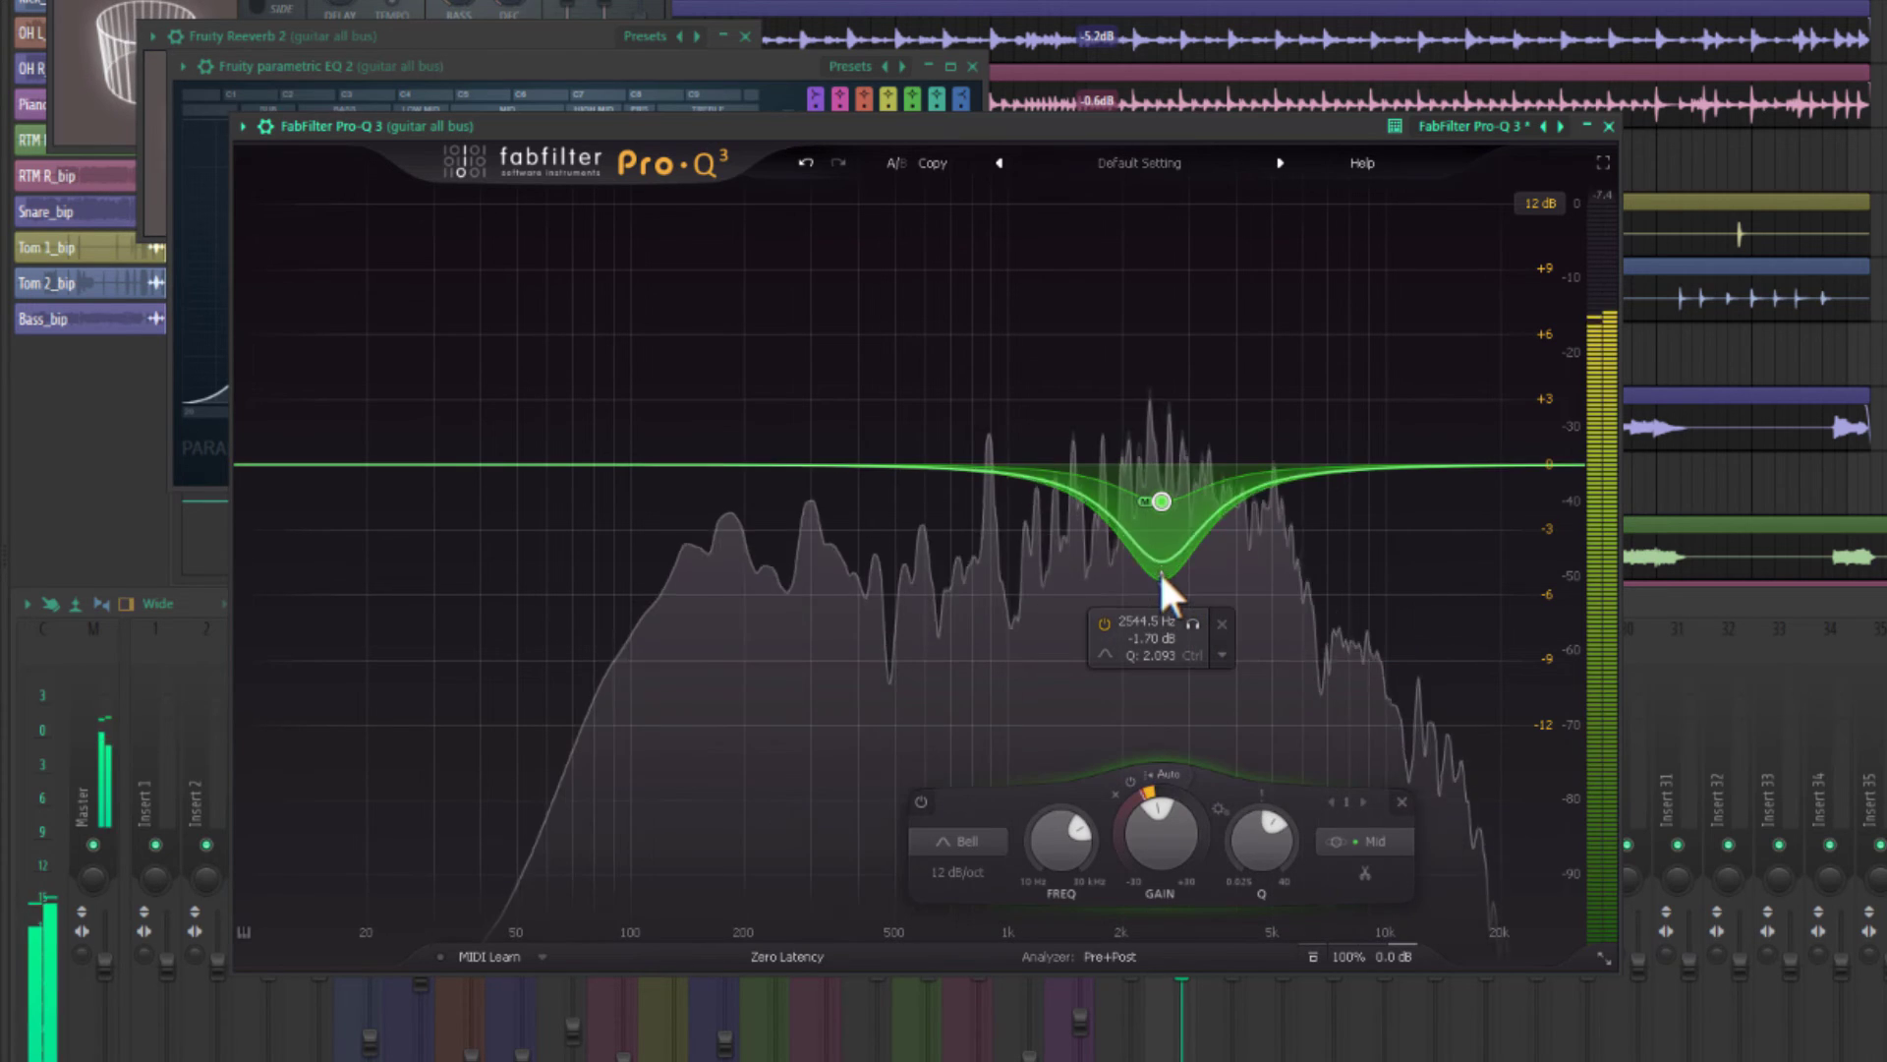
pyautogui.moveTo(1160, 503); pyautogui.dragTo(1158, 466)
pyautogui.scroll(5, 1155, 462)
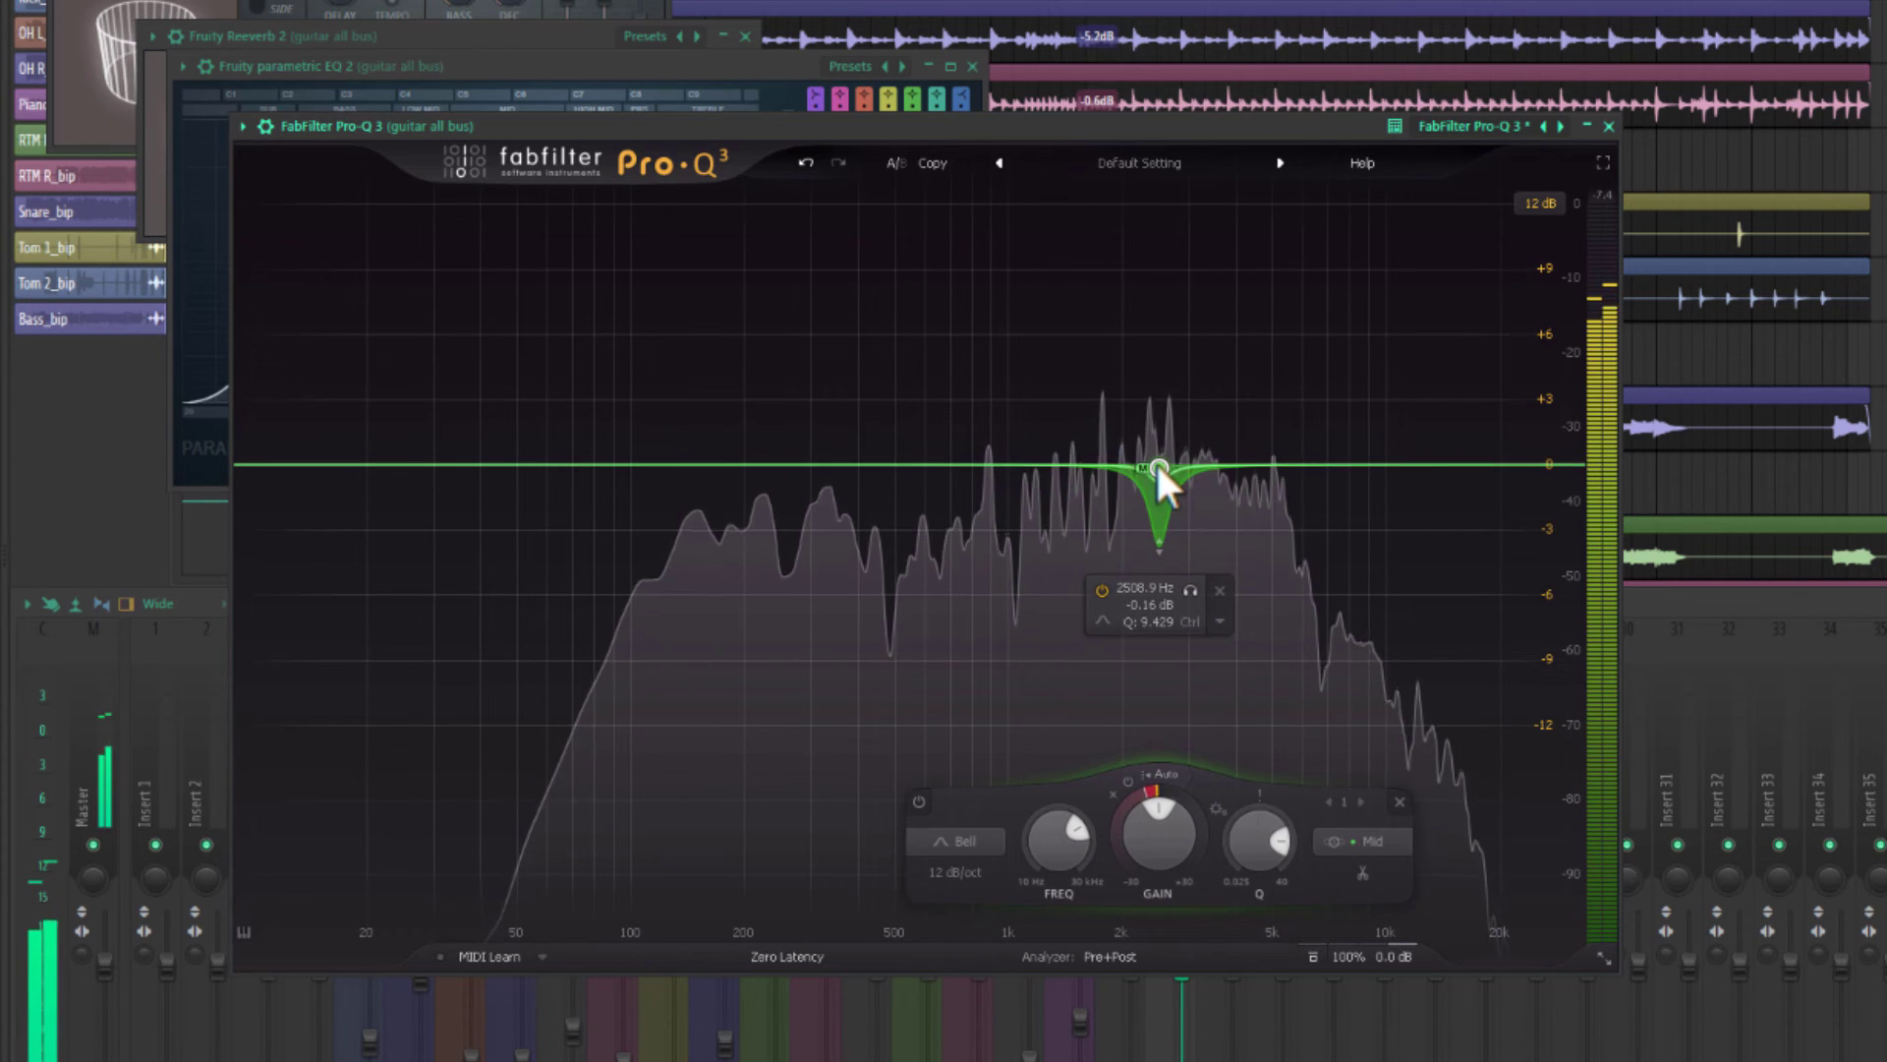
pyautogui.scroll(-2, 1155, 461)
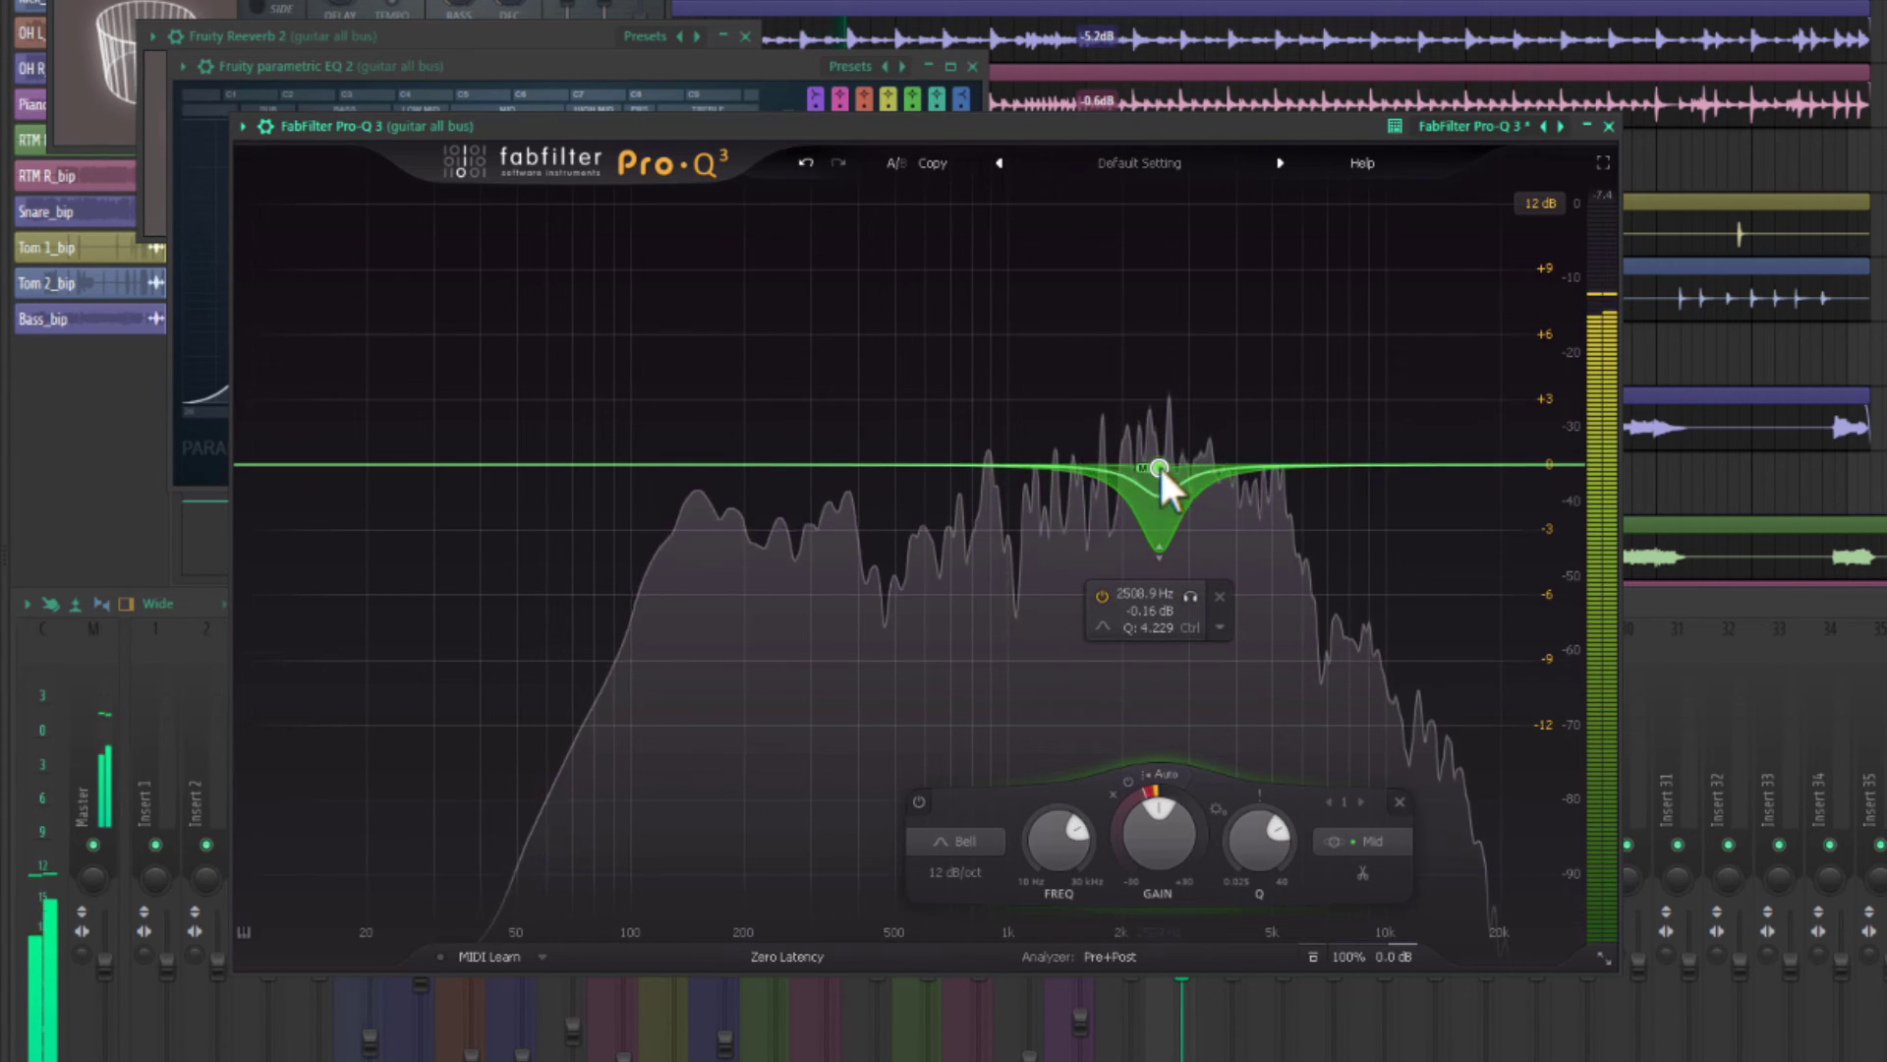
pyautogui.moveTo(1152, 463); pyautogui.dragTo(1160, 466)
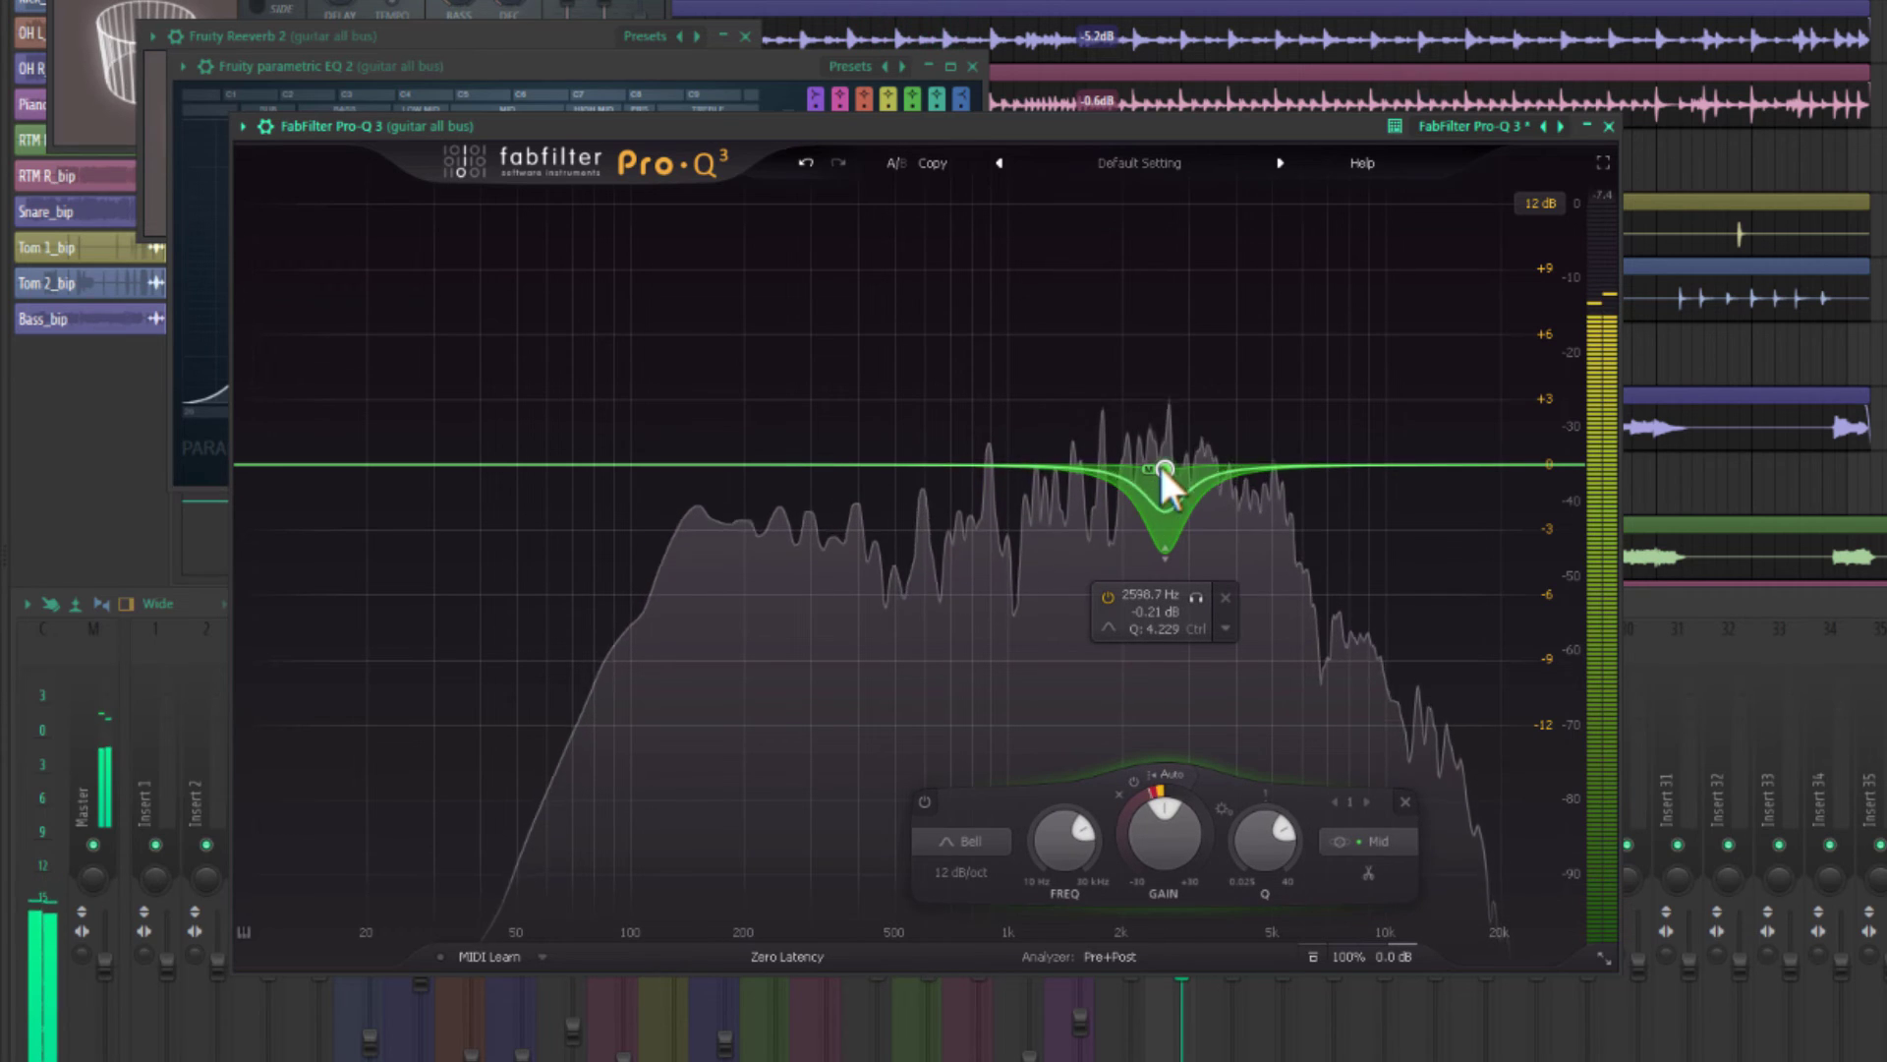
# Add a dynamic Mid cut at about 150 Hz with gain near 0 dB, and slightly deepen the 2.6 kHz band's dynamic range.
pyautogui.click(959, 469)
pyautogui.moveTo(959, 470); pyautogui.dragTo(694, 474)
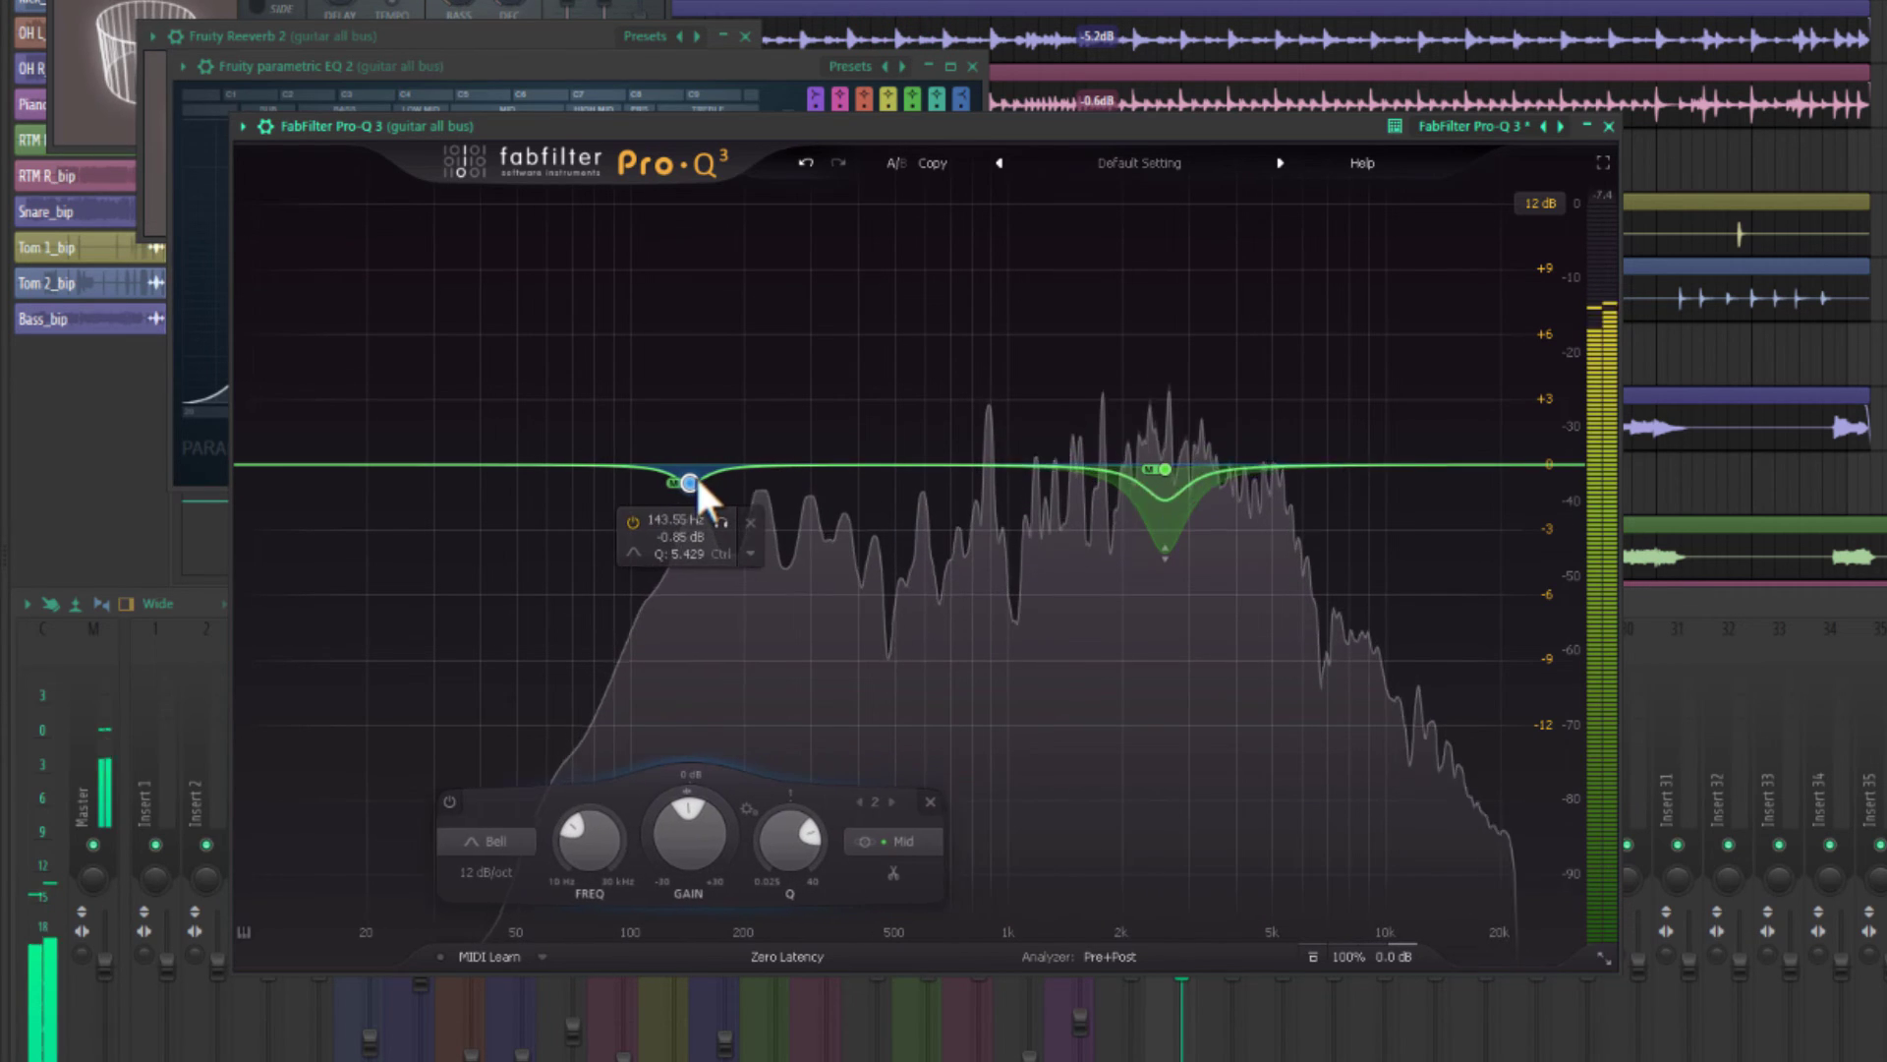
pyautogui.click(753, 553)
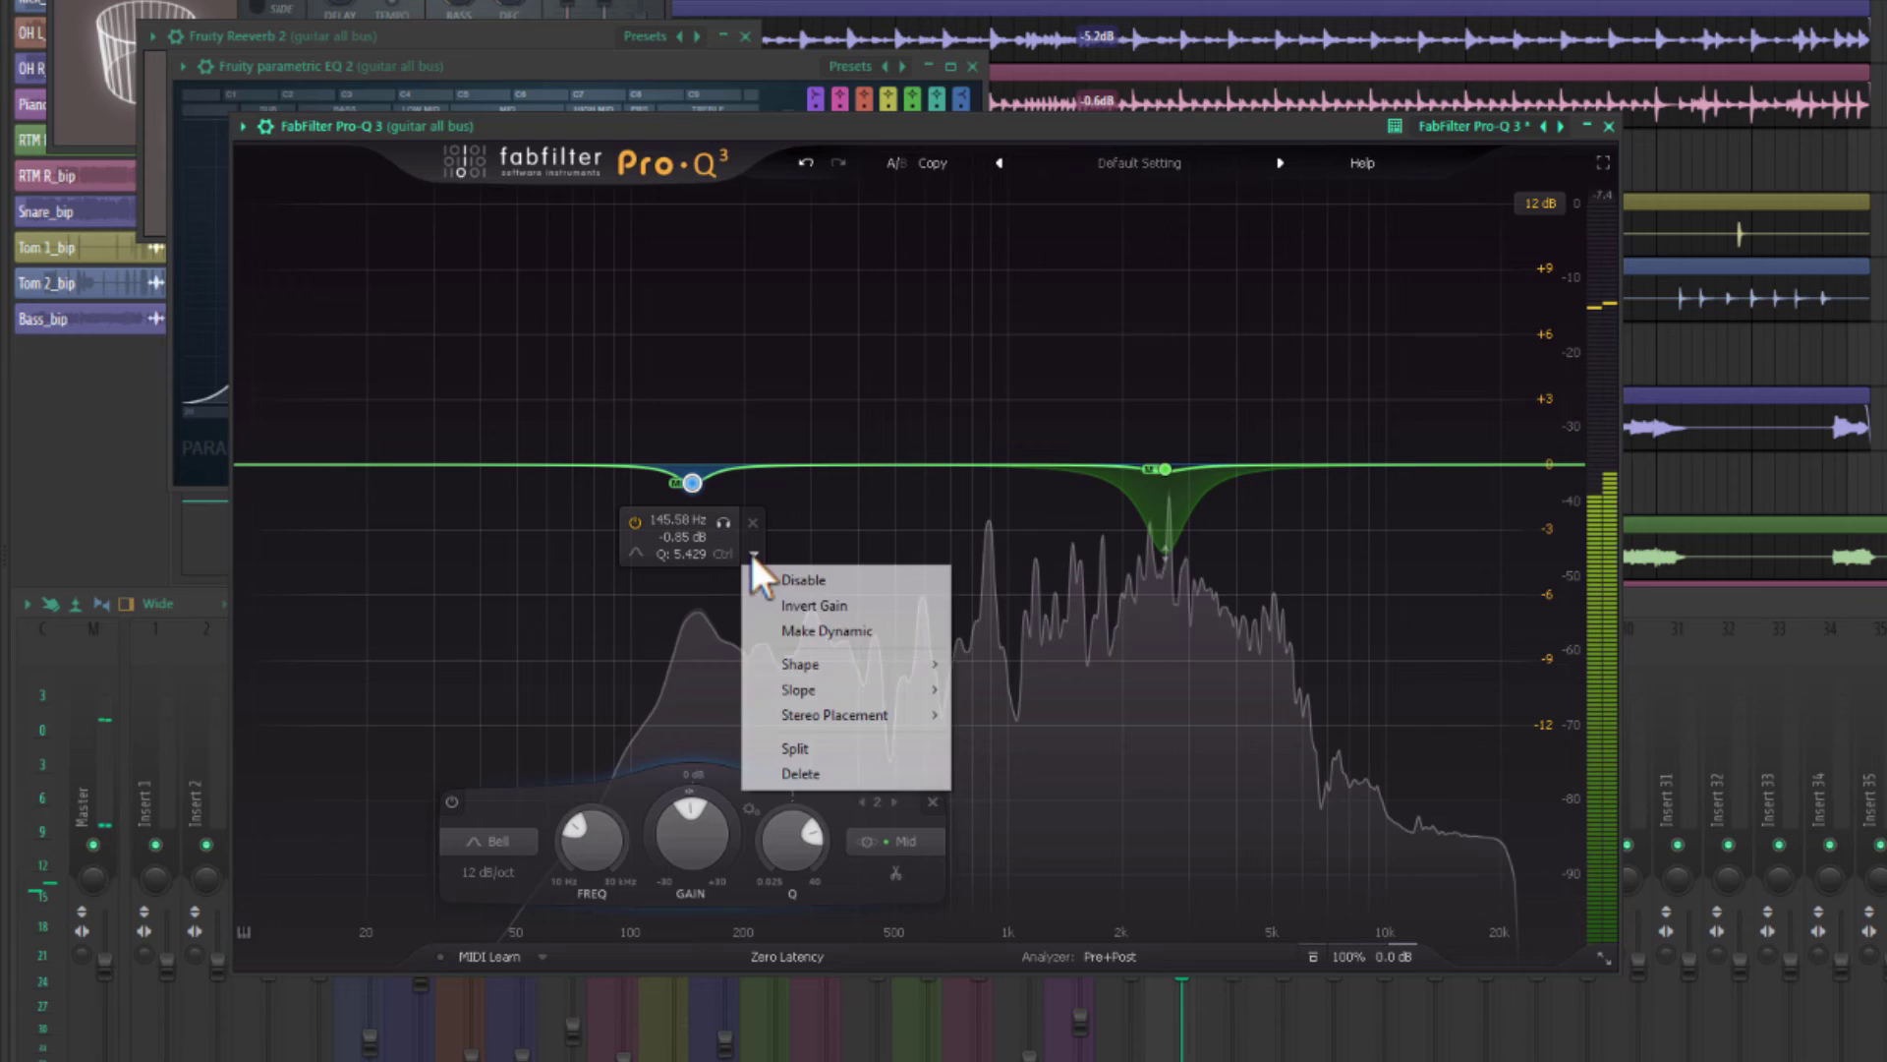
pyautogui.click(798, 630)
pyautogui.moveTo(694, 485); pyautogui.dragTo(702, 530)
pyautogui.press('space')
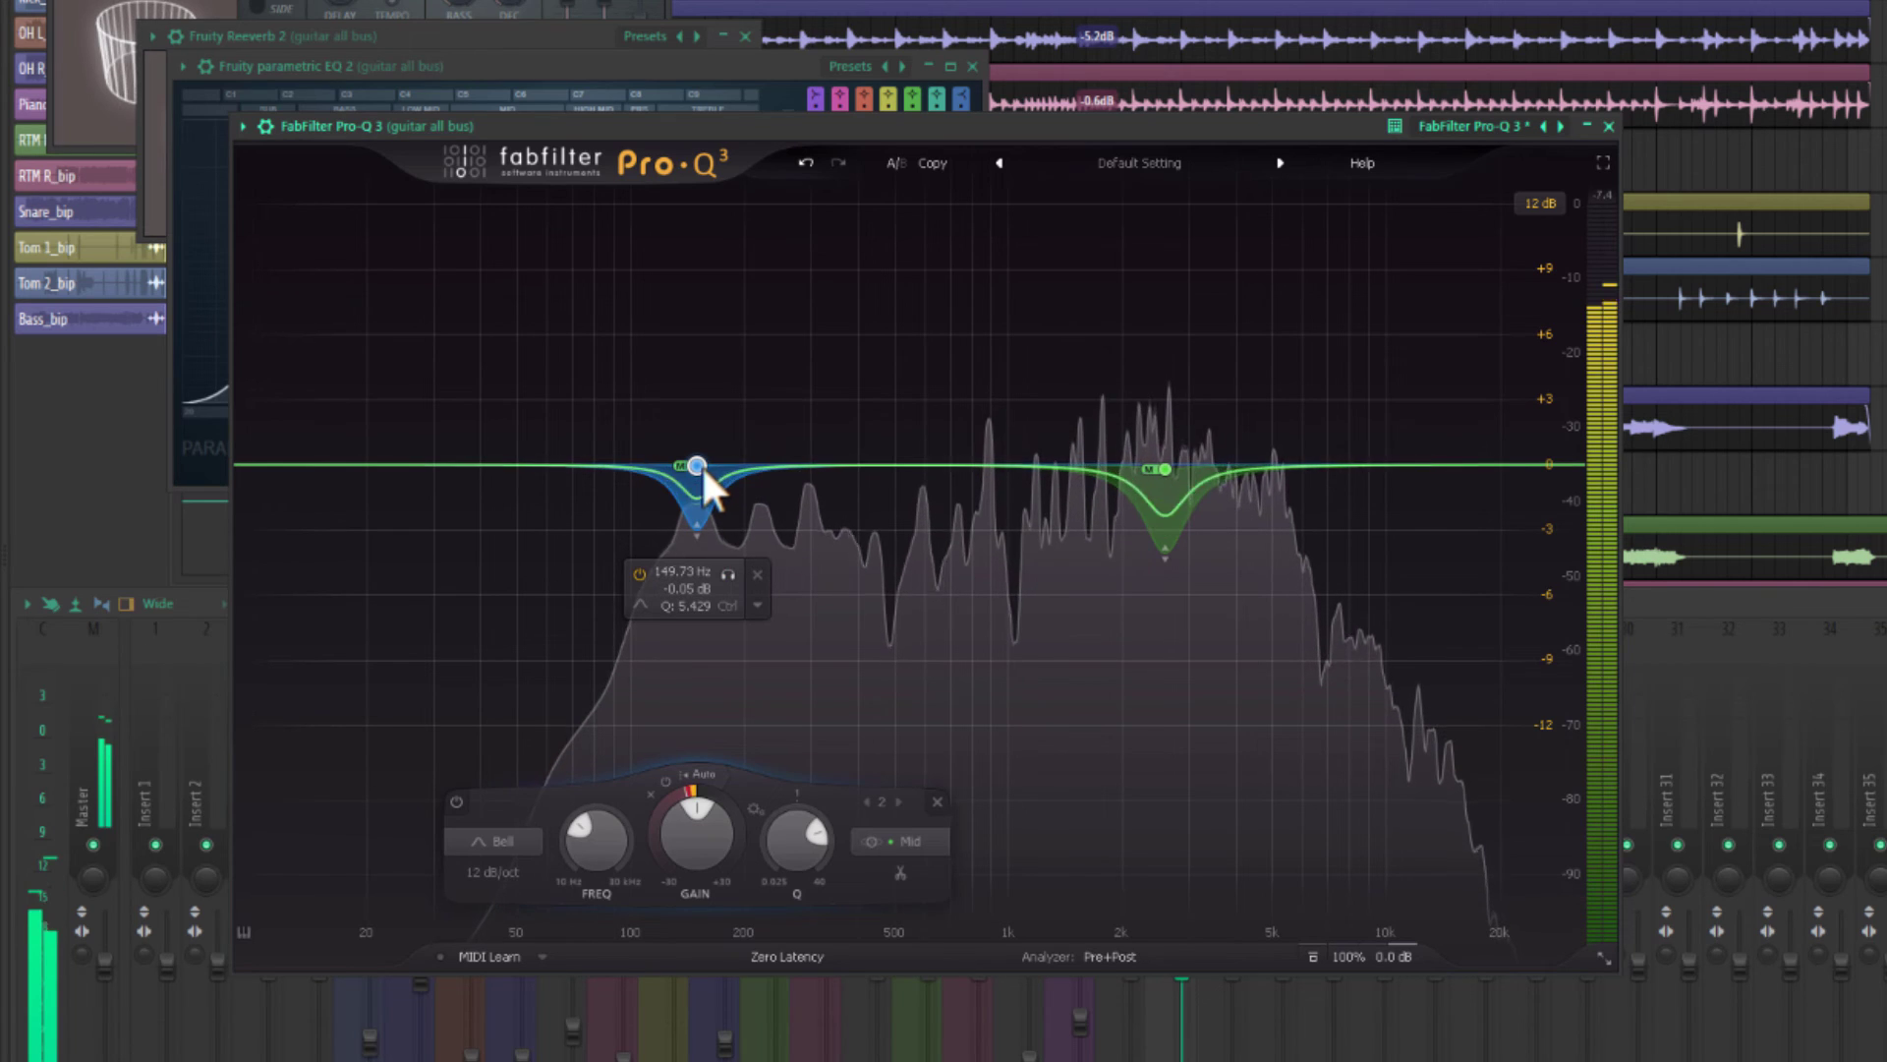
pyautogui.moveTo(1165, 546); pyautogui.dragTo(1164, 555)
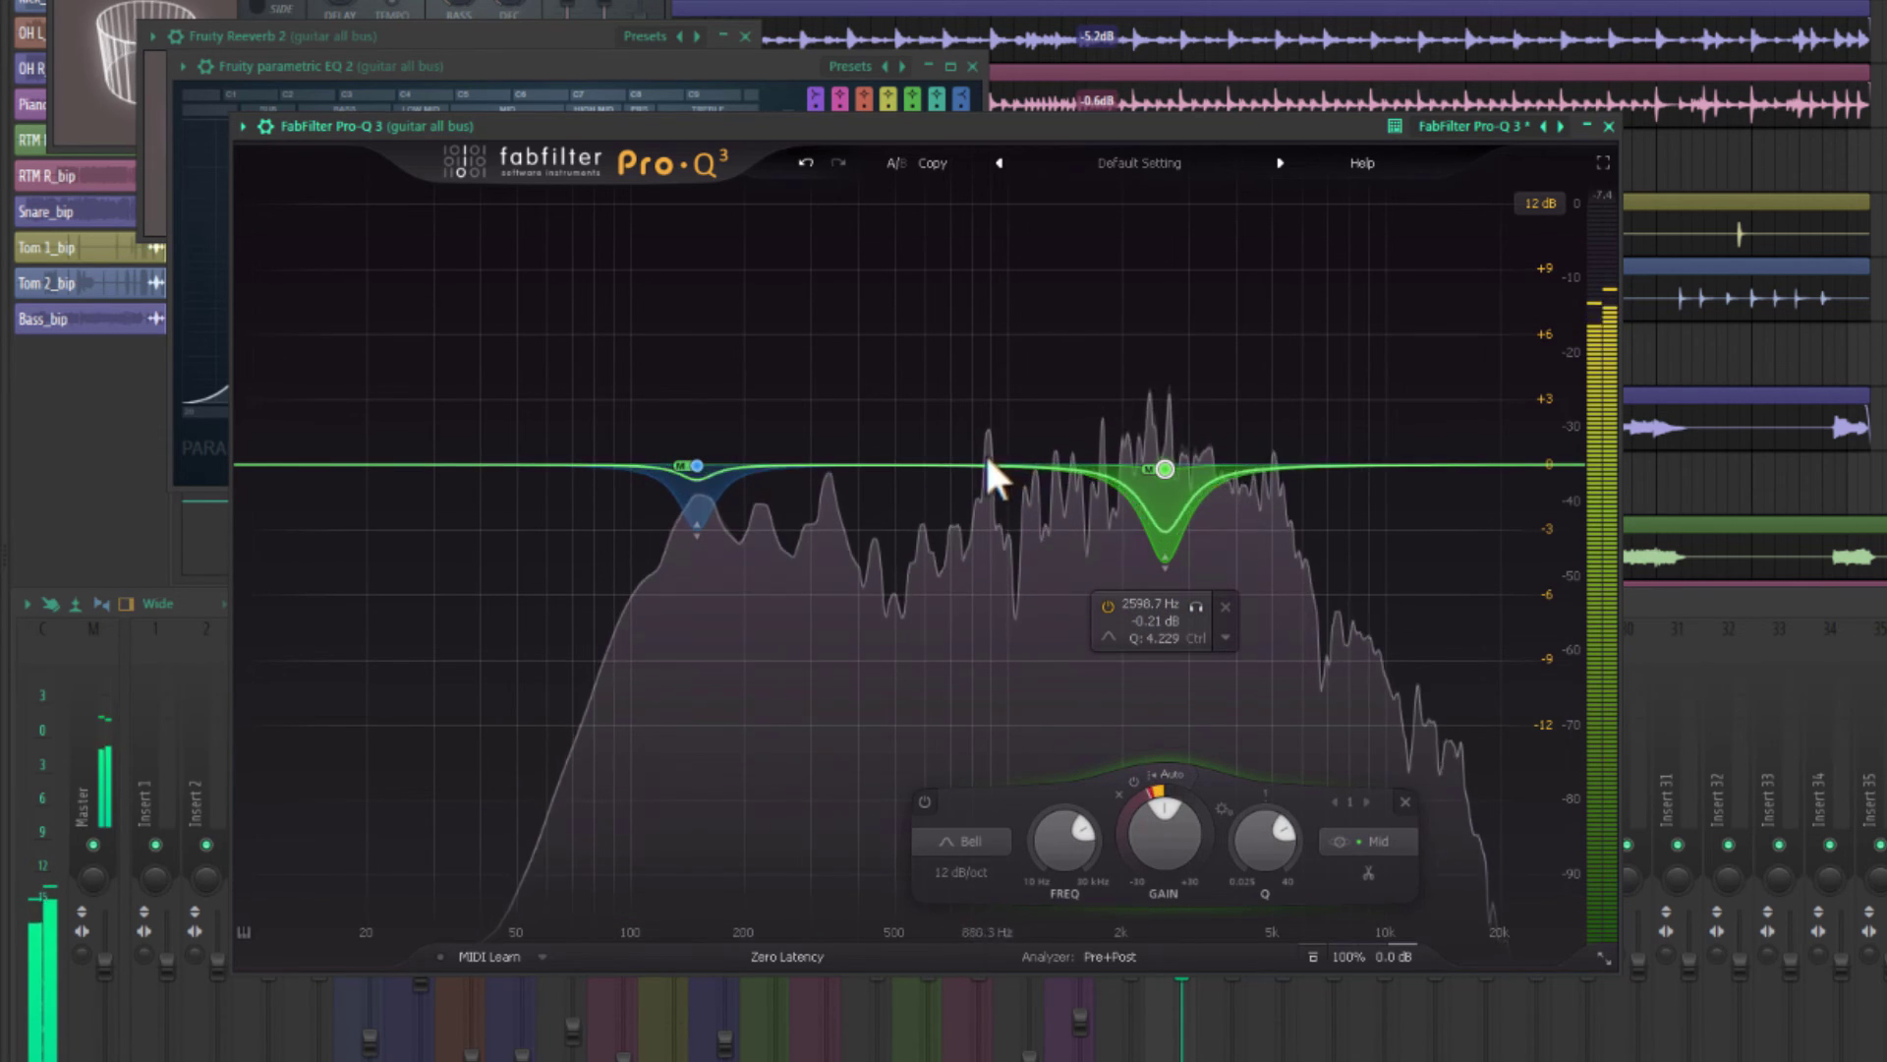
# Add a bell band at about 1035 Hz on the Side channel with a boost of about 8 dB and Q of about 1.
pyautogui.moveTo(924, 460); pyautogui.dragTo(1005, 311)
pyautogui.click(1177, 842)
pyautogui.click(1188, 811)
pyautogui.scroll(-3, 1060, 319)
pyautogui.scroll(3, 1042, 346)
pyautogui.moveTo(1008, 316)
pyautogui.mouseDown()
pyautogui.moveTo(997, 293)
pyautogui.moveTo(1079, 285)
pyautogui.moveTo(1015, 287)
pyautogui.mouseUp()
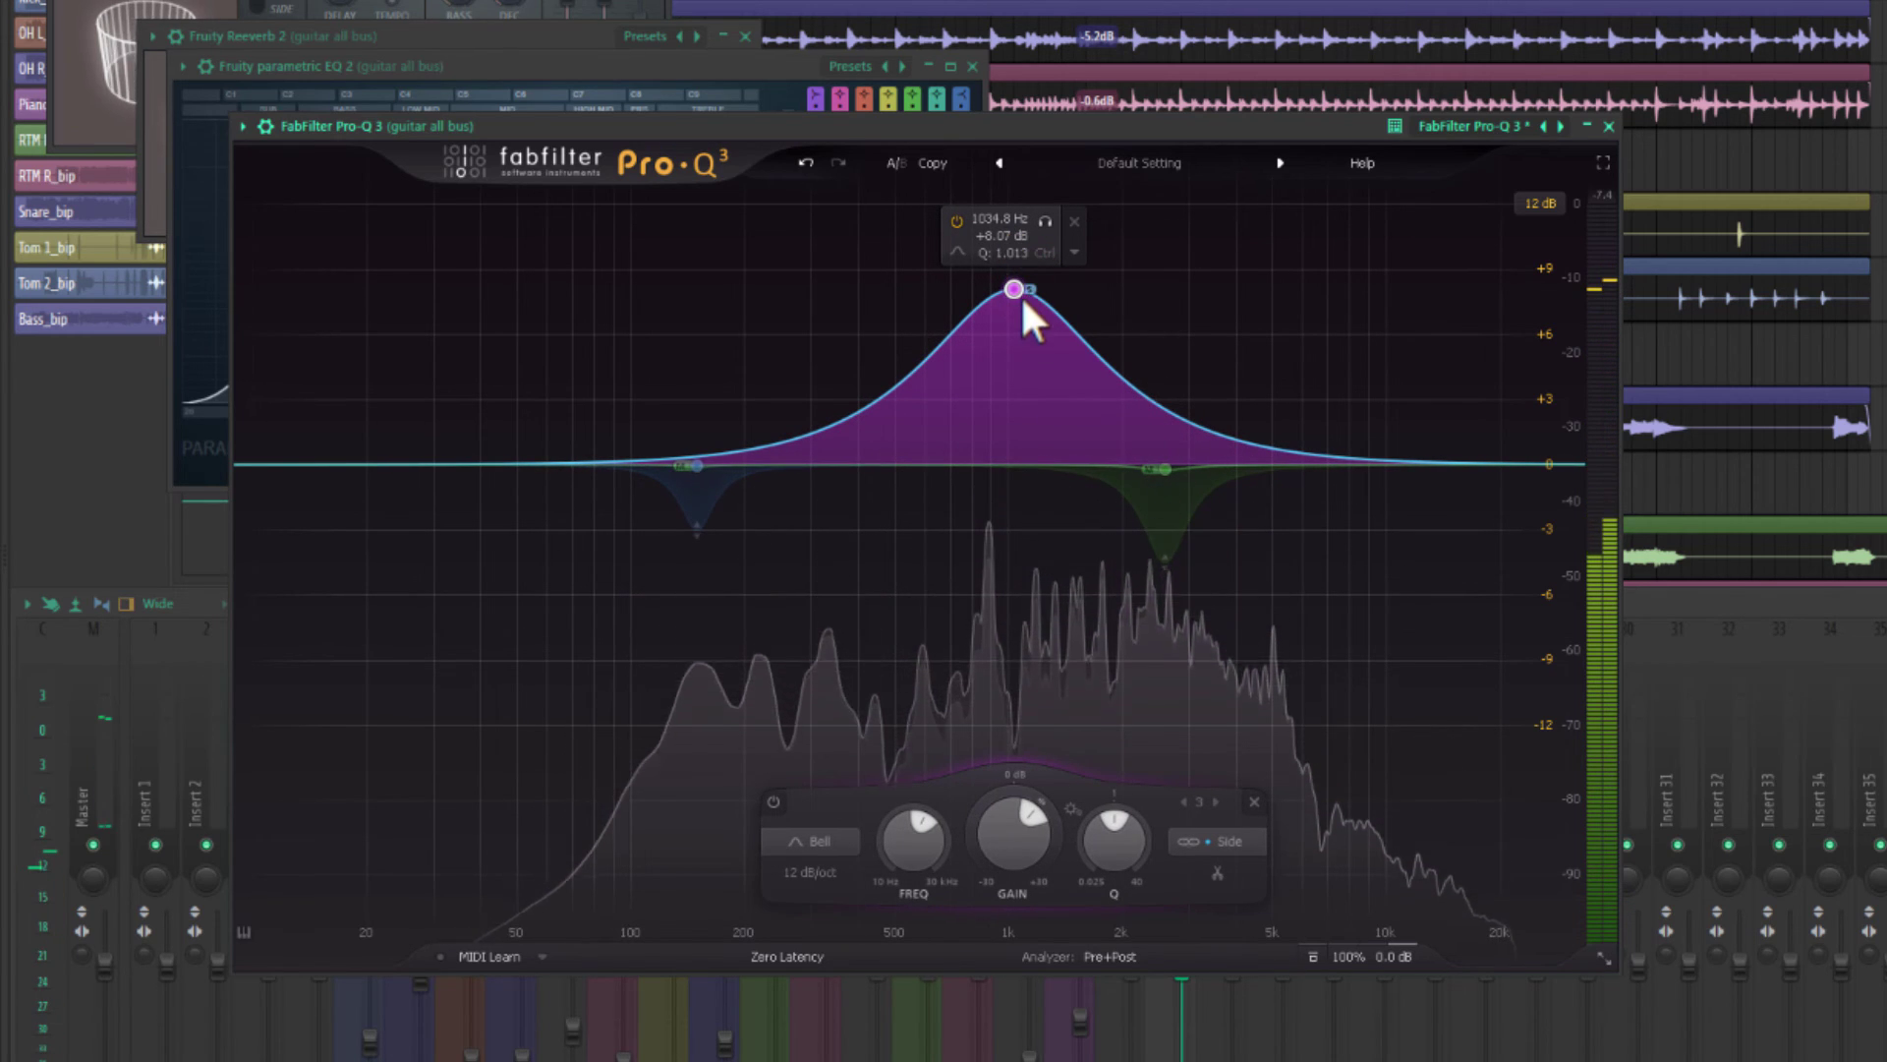
# Reduce the 1 kHz Side boost to about 4 dB and narrow its bell.
pyautogui.moveTo(1019, 291); pyautogui.dragTo(1022, 405)
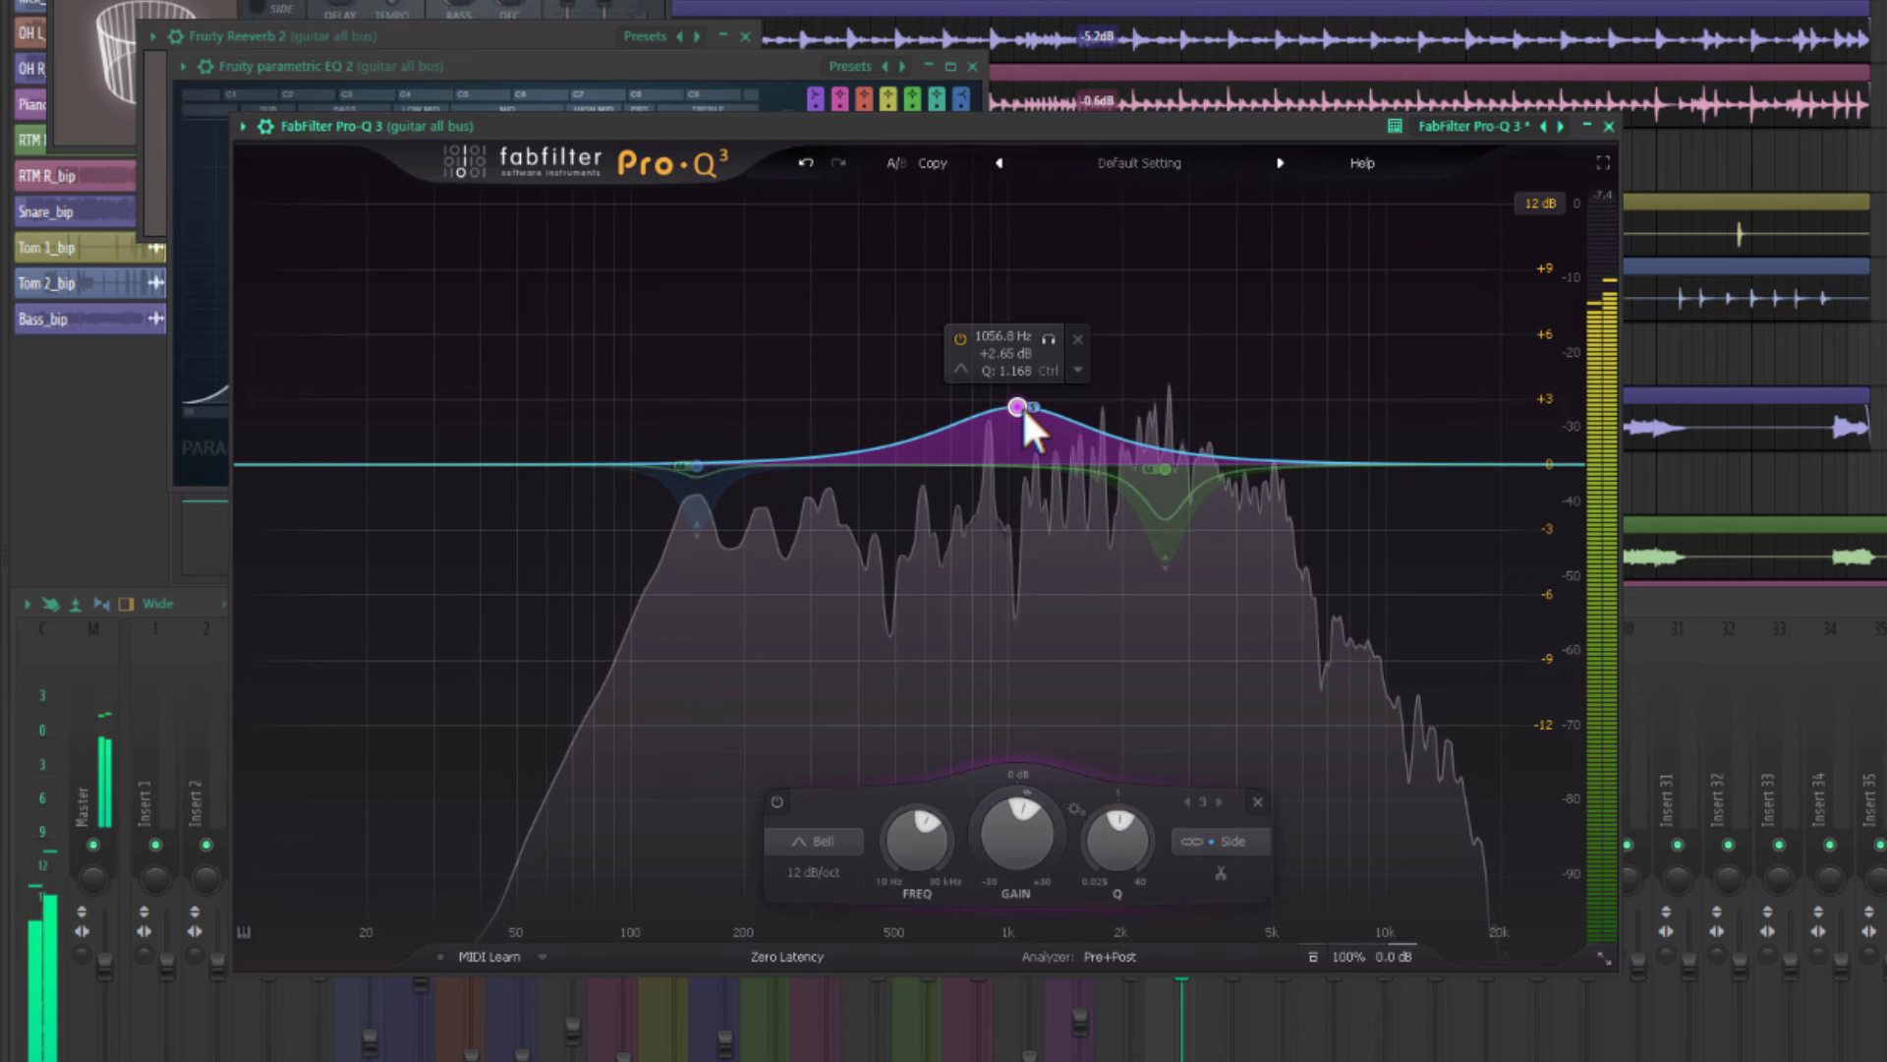
pyautogui.scroll(5, 1022, 405)
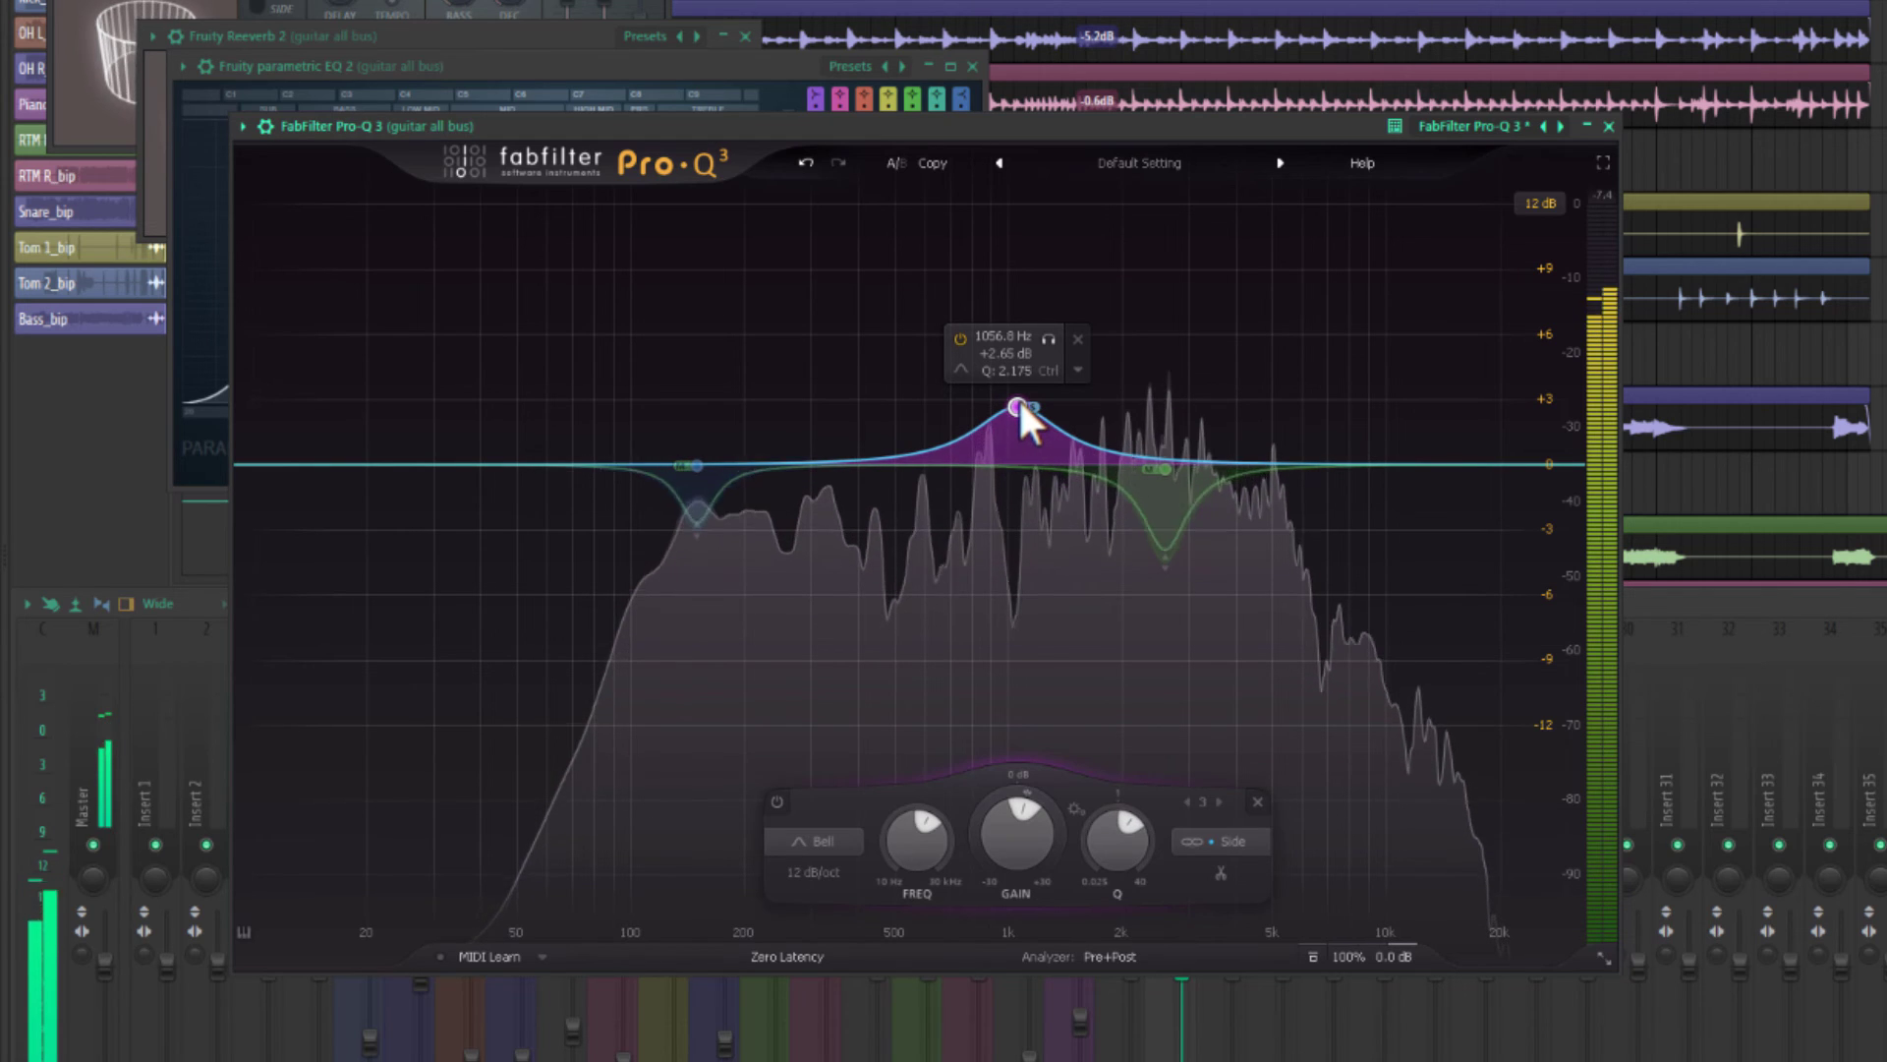
pyautogui.moveTo(1018, 398); pyautogui.dragTo(1020, 368)
pyautogui.scroll(-1, 1020, 368)
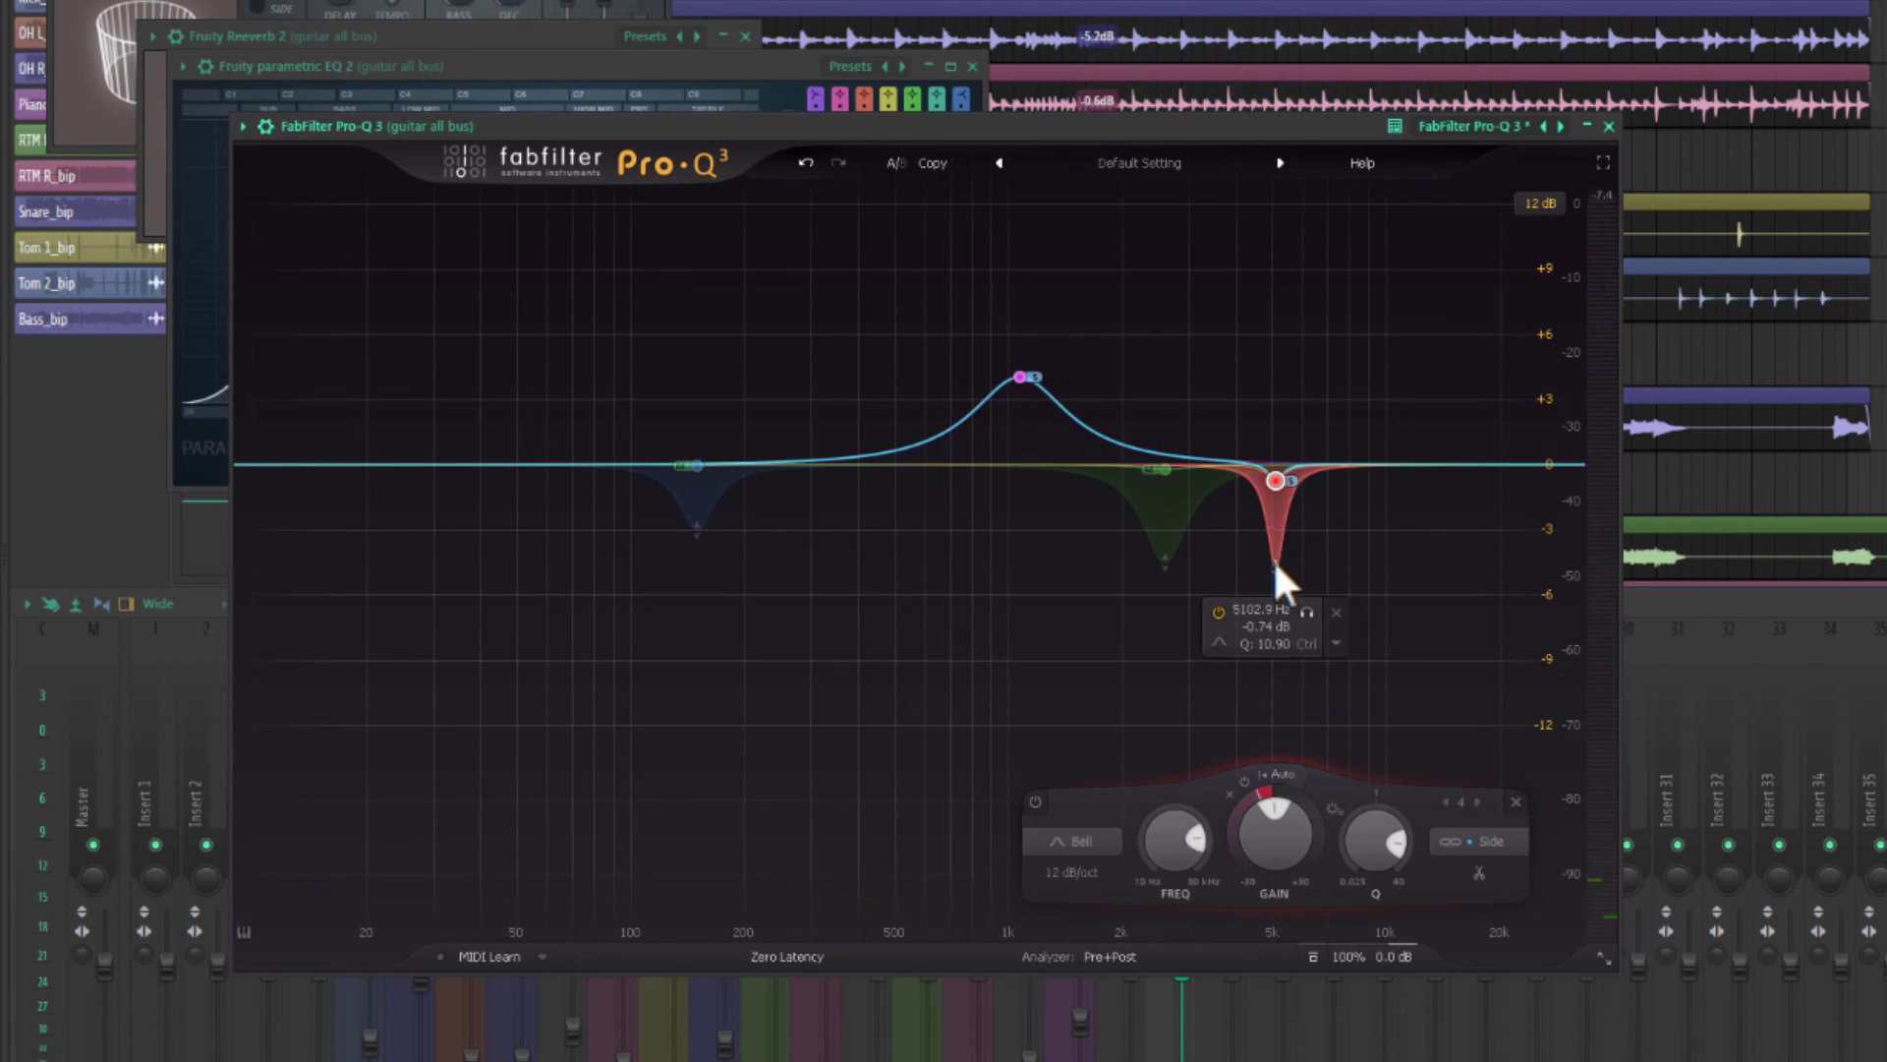
# Set the 5102.9 Hz dynamic Side band to 0 dB gain with a wider Q, and slightly raise the 1 kHz Side boost.
pyautogui.press('space')
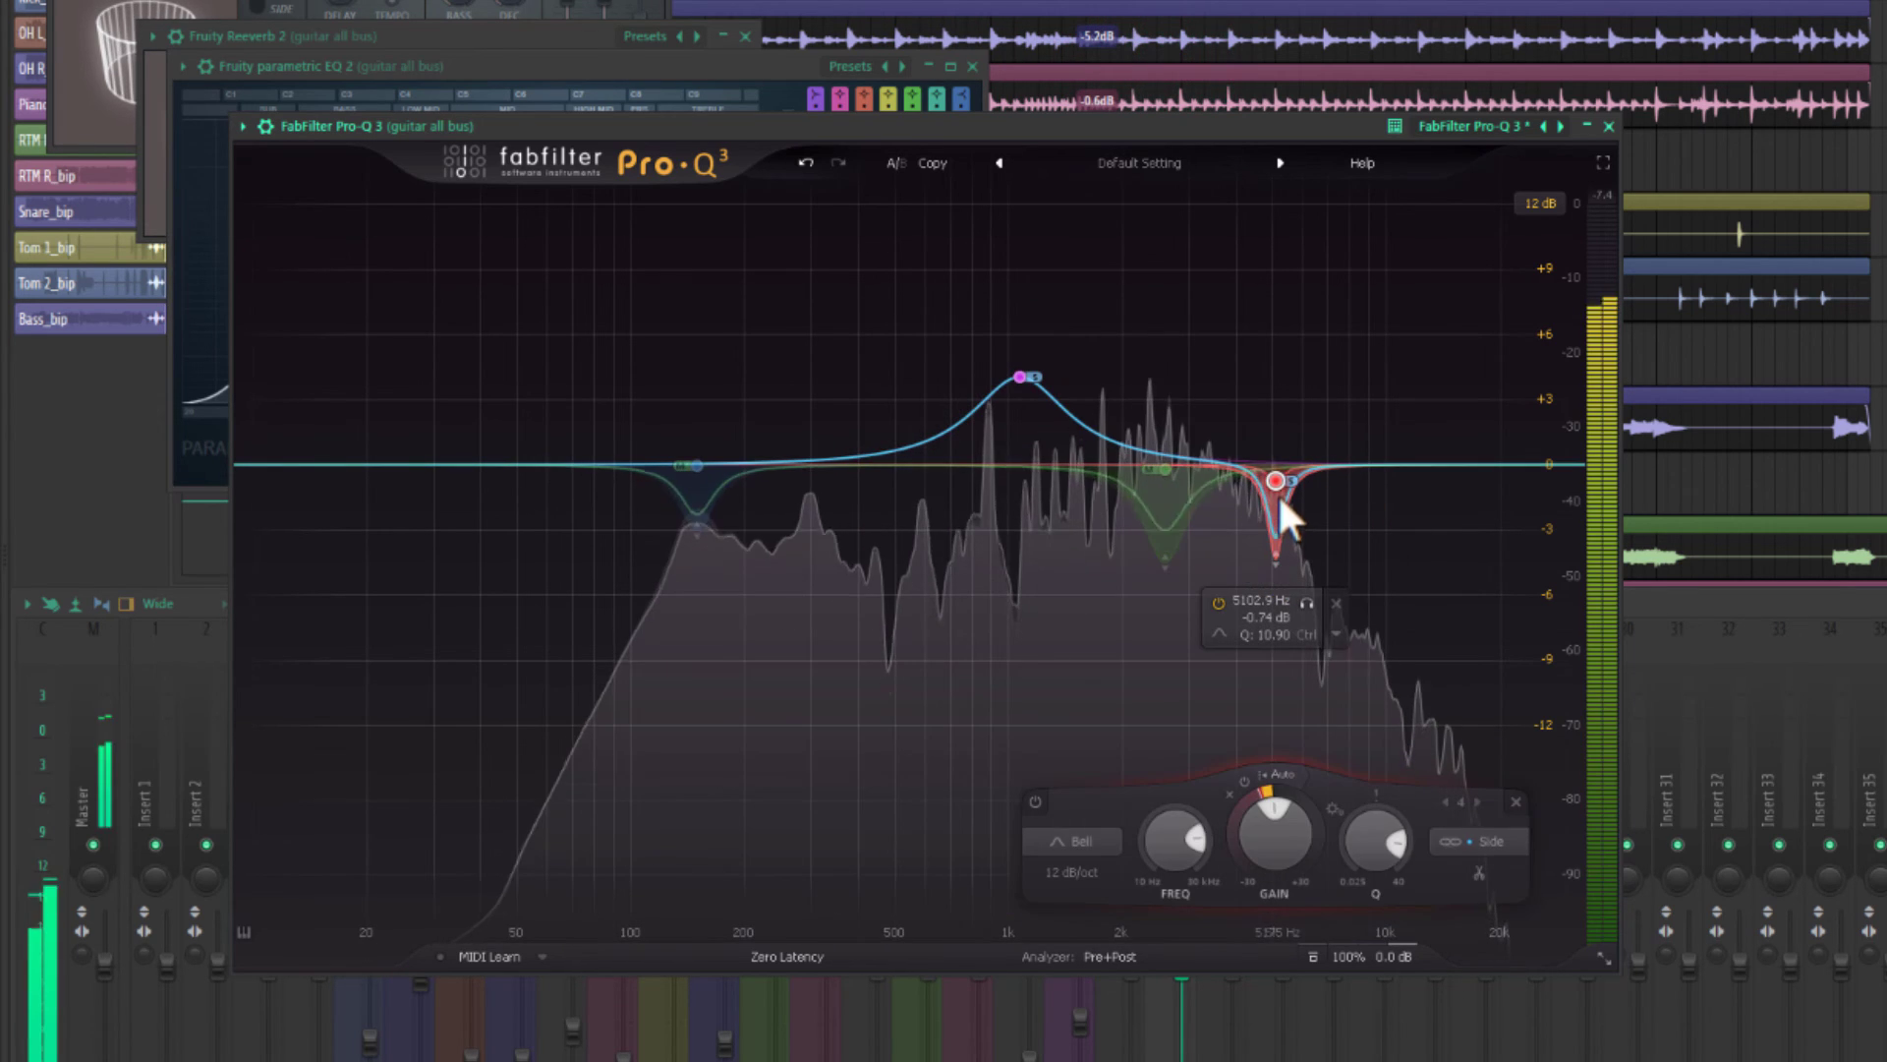
pyautogui.moveTo(1276, 484); pyautogui.dragTo(1276, 511)
pyautogui.scroll(-2, 1277, 470)
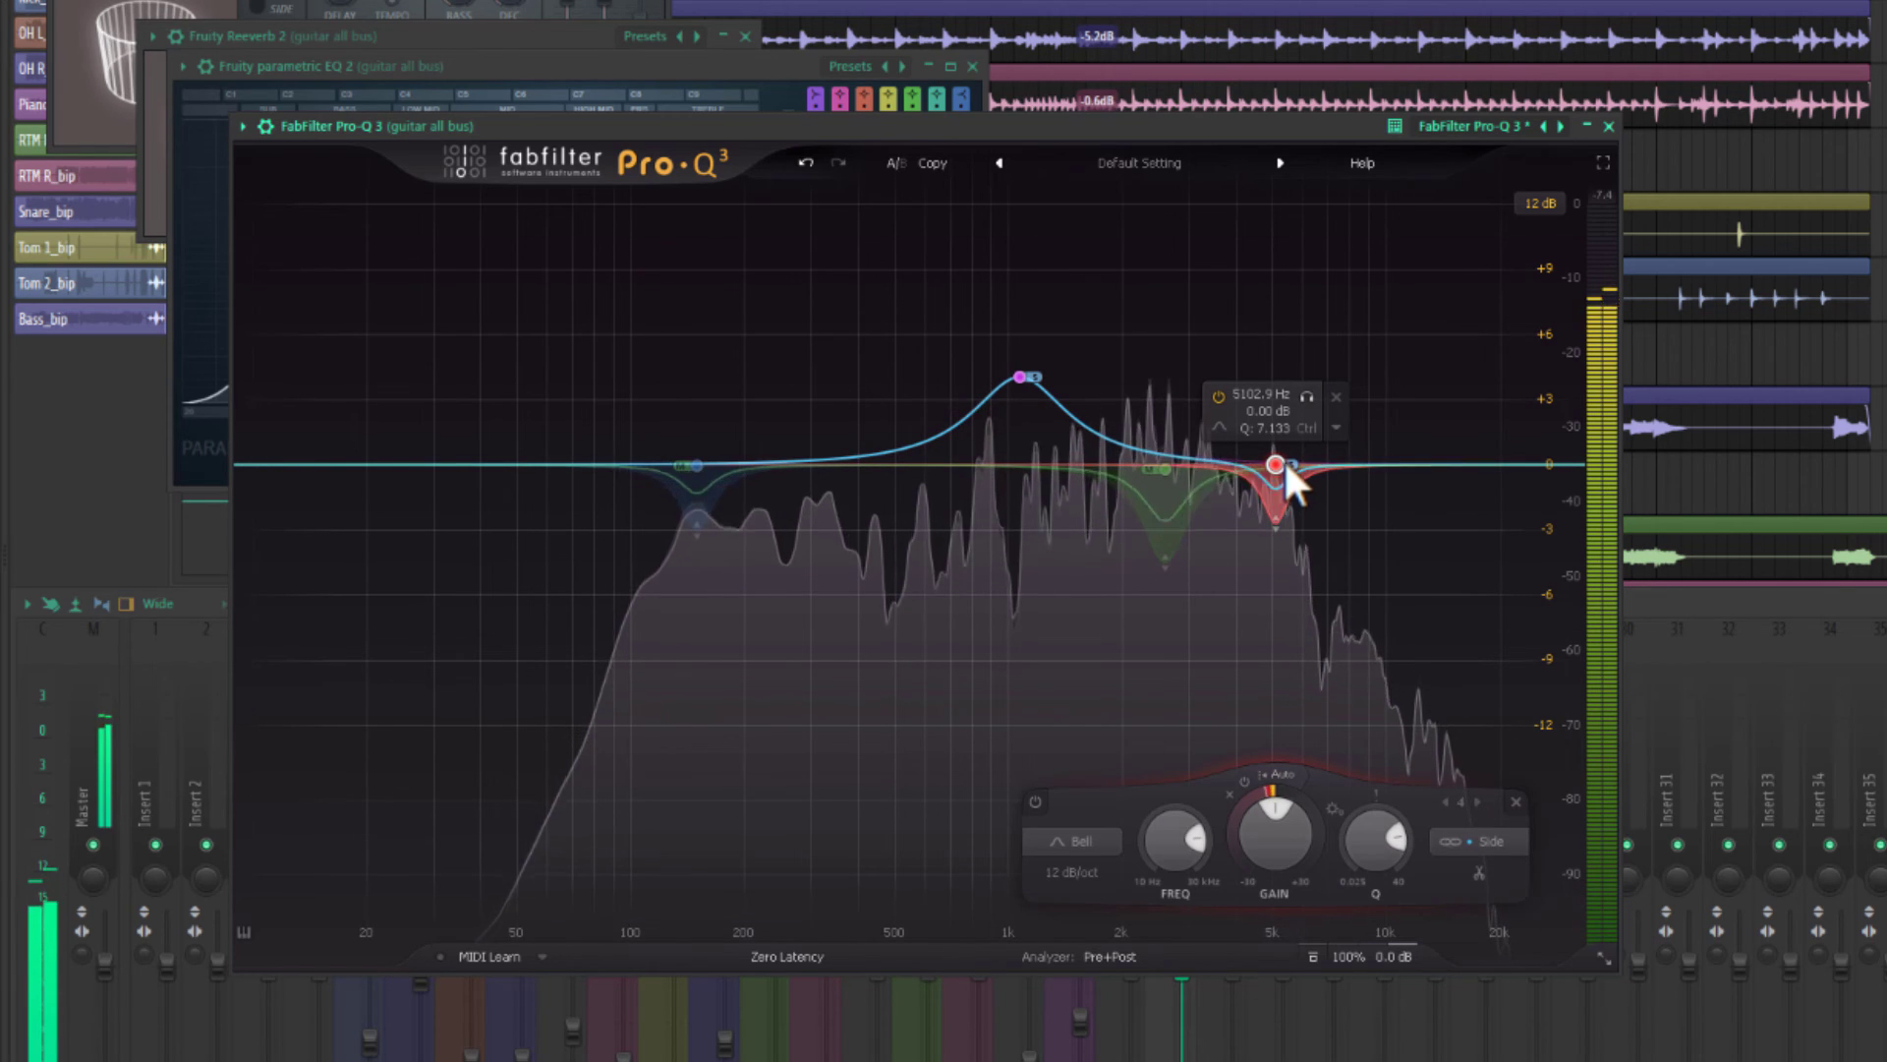
pyautogui.scroll(-1, 1020, 372)
pyautogui.moveTo(1019, 377); pyautogui.dragTo(1030, 359)
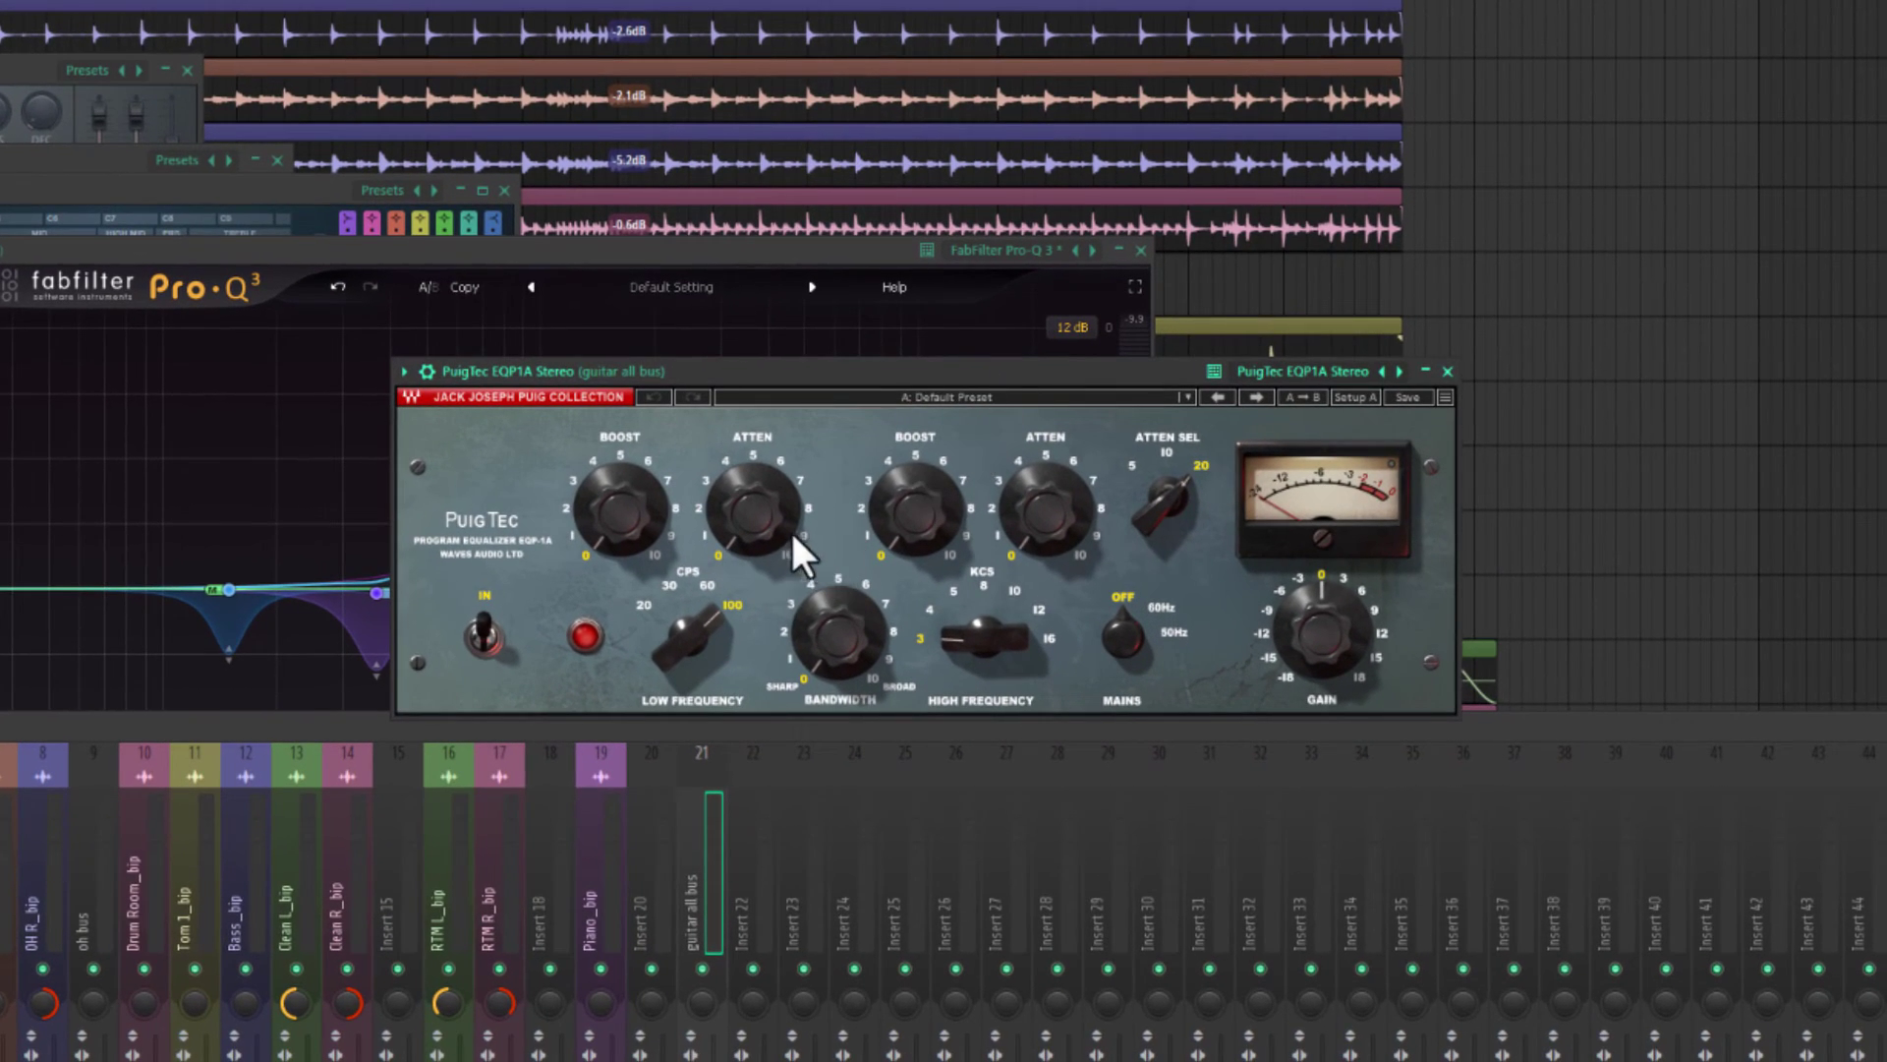
# Set the low-frequency boost at 100 CPS to 3 in the guitar bus's PuigTec EQP1A during playback.
pyautogui.press('space')
pyautogui.moveTo(629, 515)
pyautogui.mouseDown()
pyautogui.moveTo(629, 456)
pyautogui.moveTo(643, 539)
pyautogui.mouseUp()
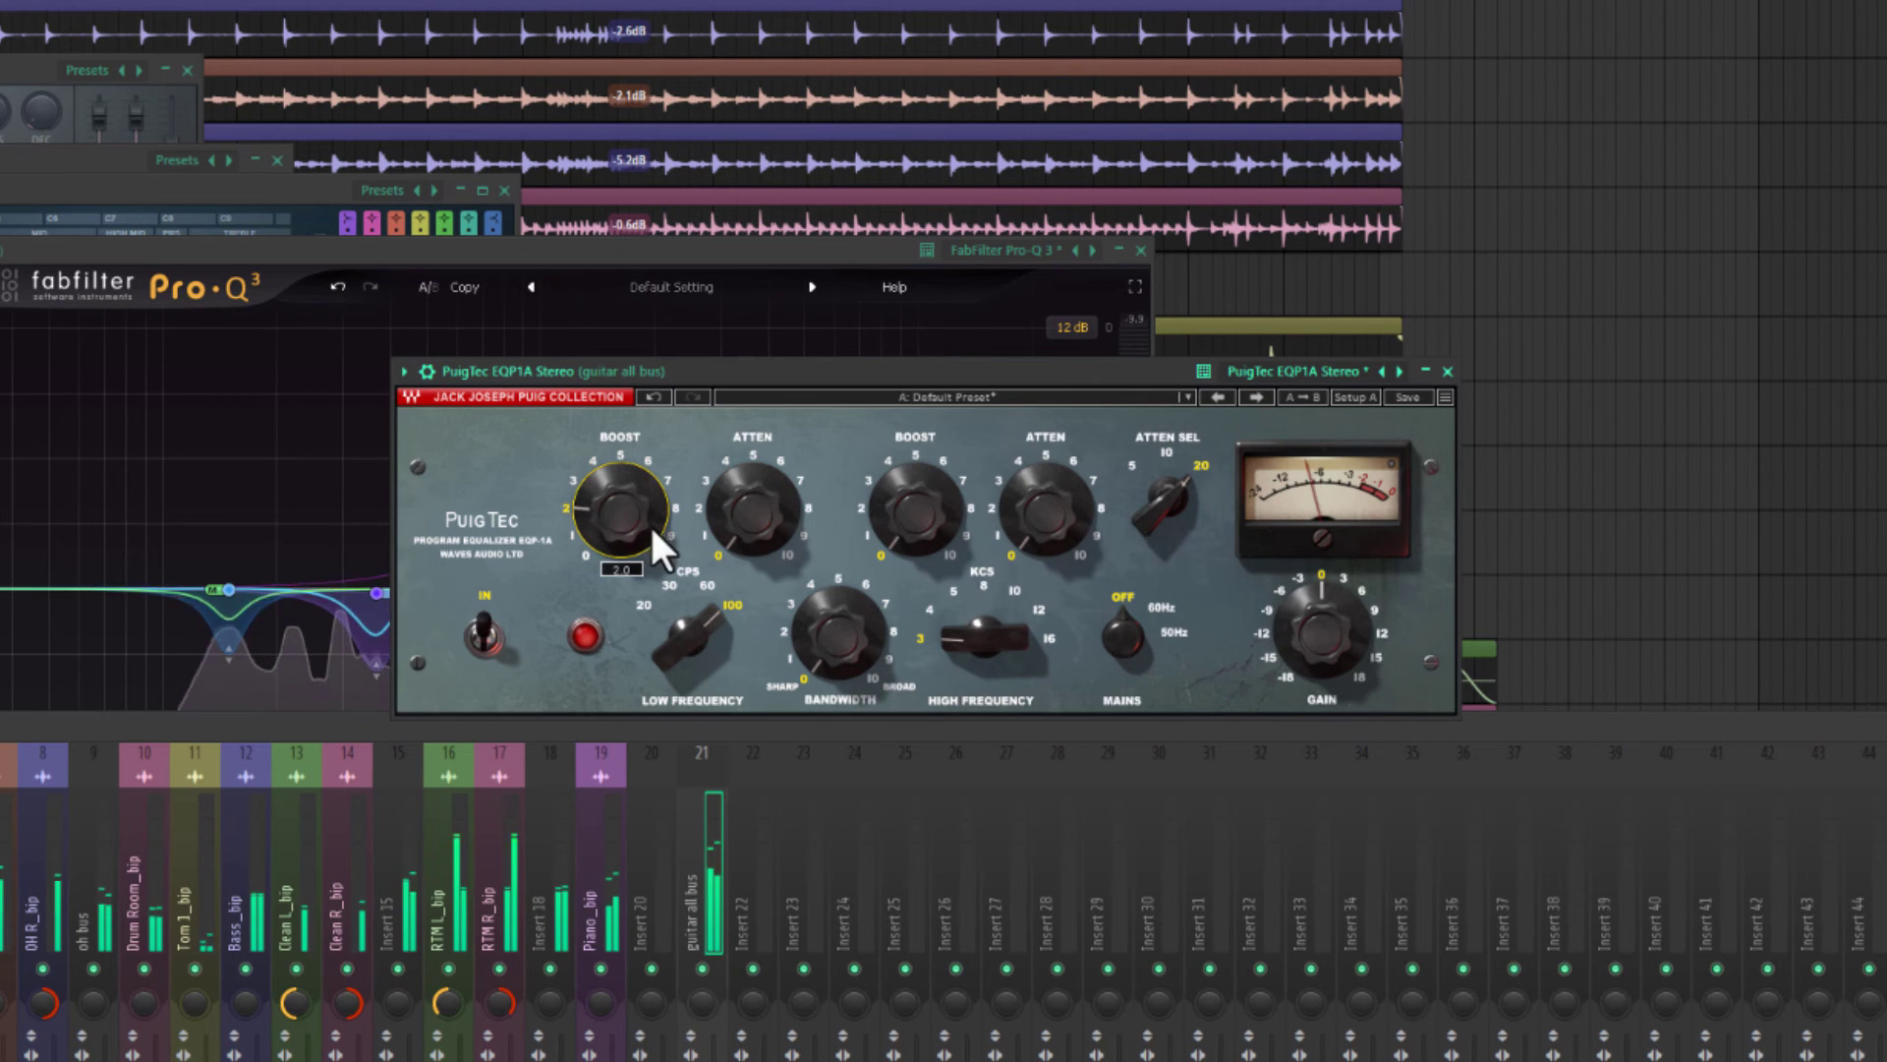
pyautogui.moveTo(639, 517); pyautogui.dragTo(643, 513)
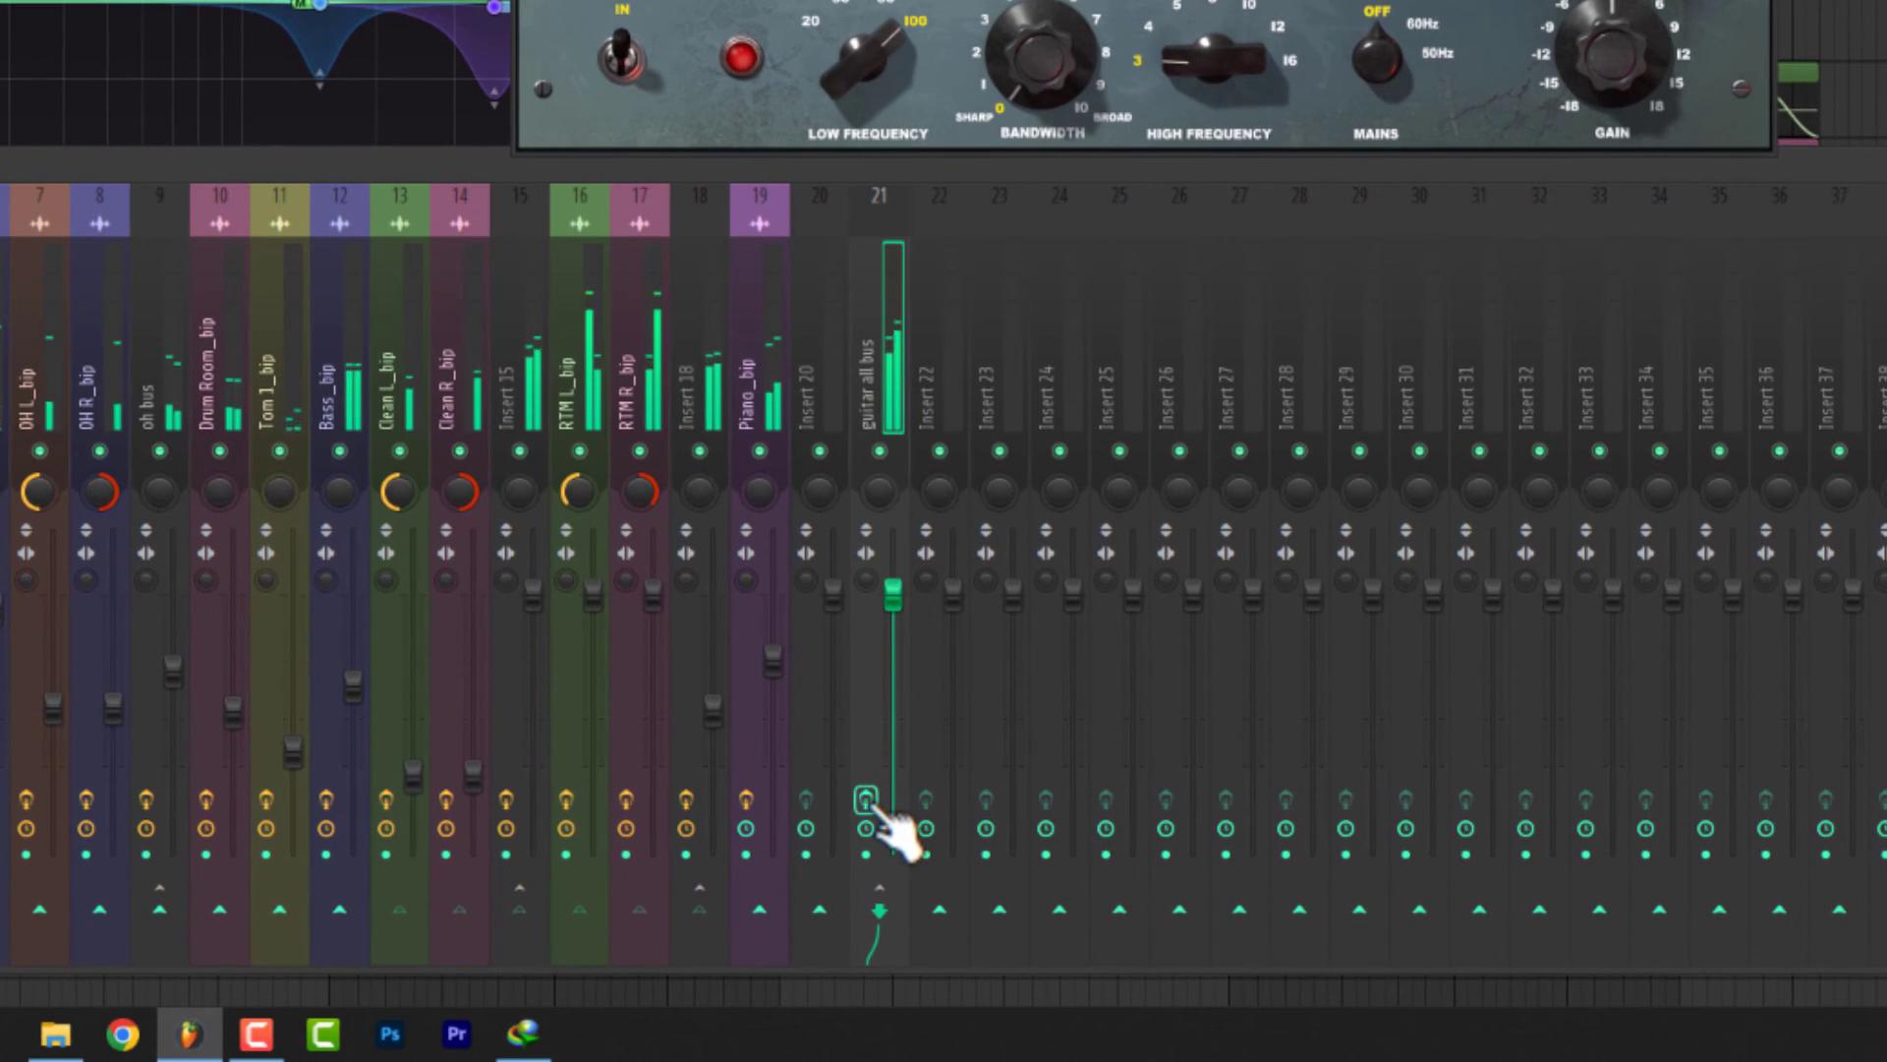
# Compare the guitar all bus with and without its effects, and lower the PuigTec output gain to -3.
pyautogui.click(867, 801)
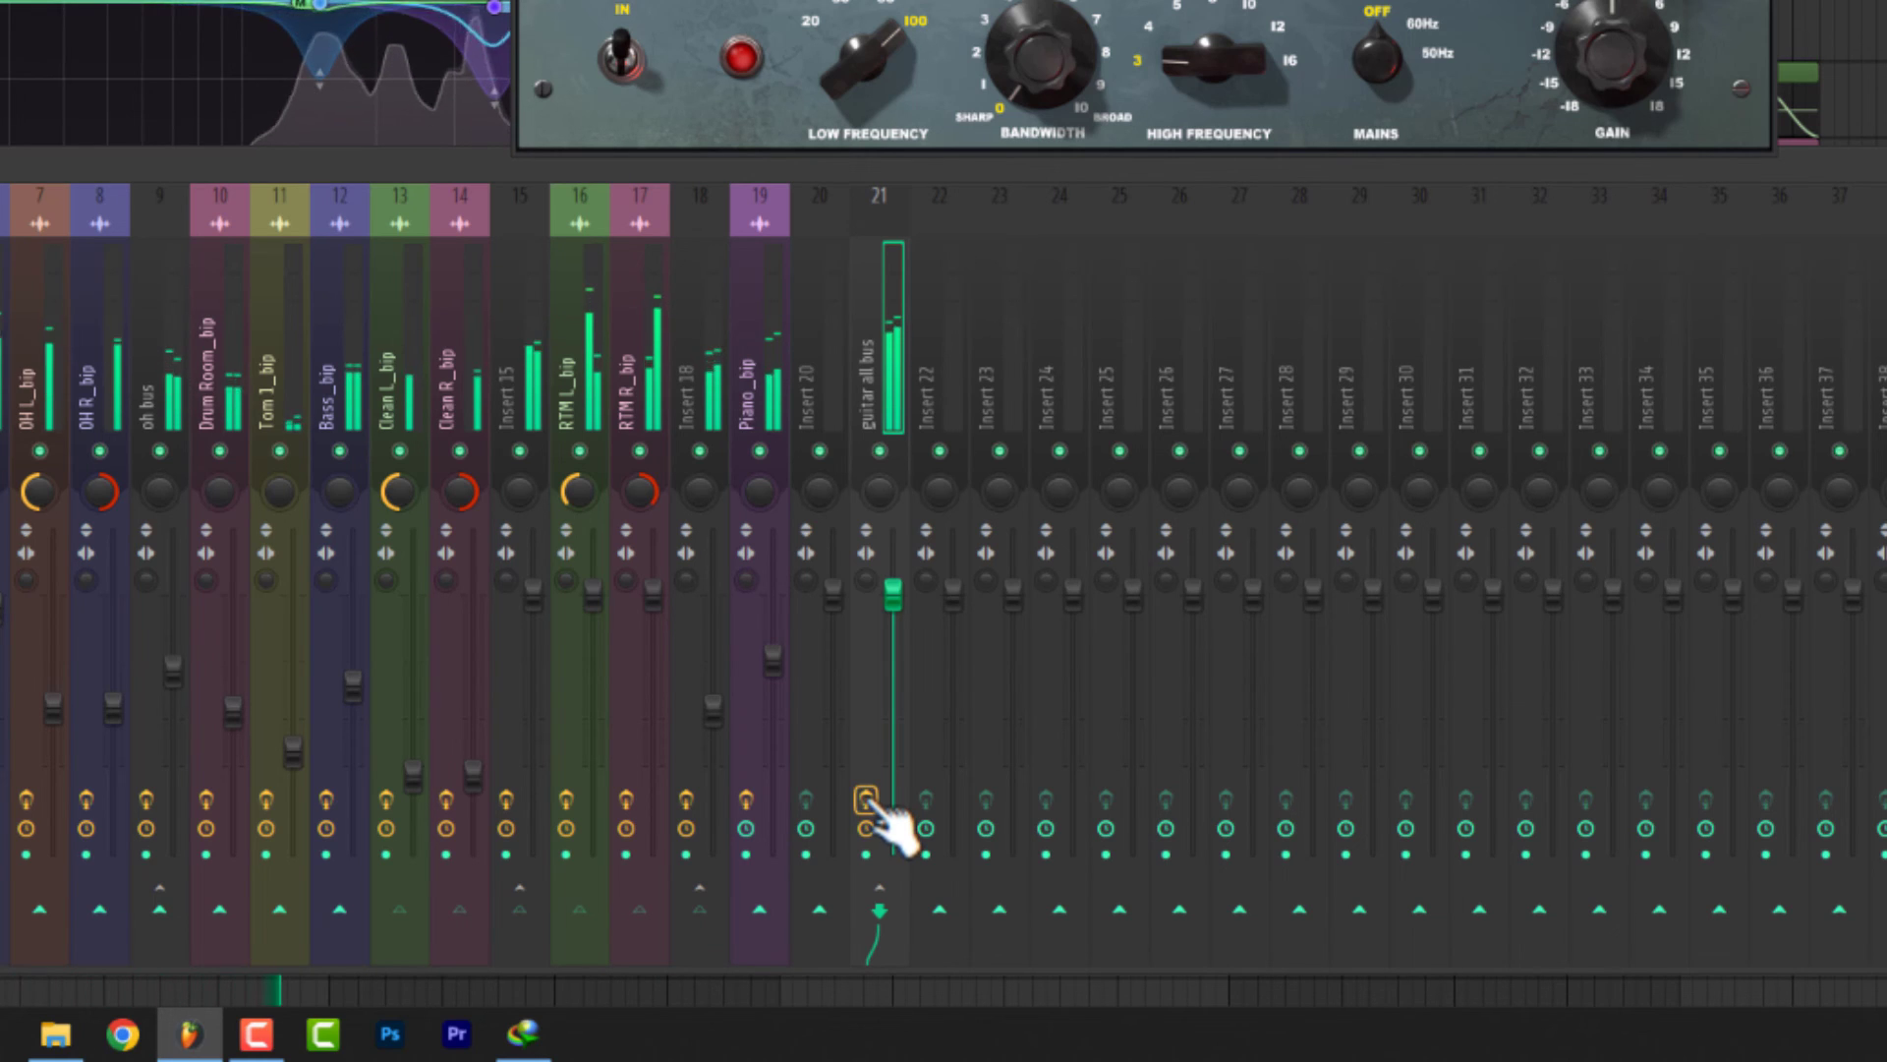
pyautogui.click(869, 801)
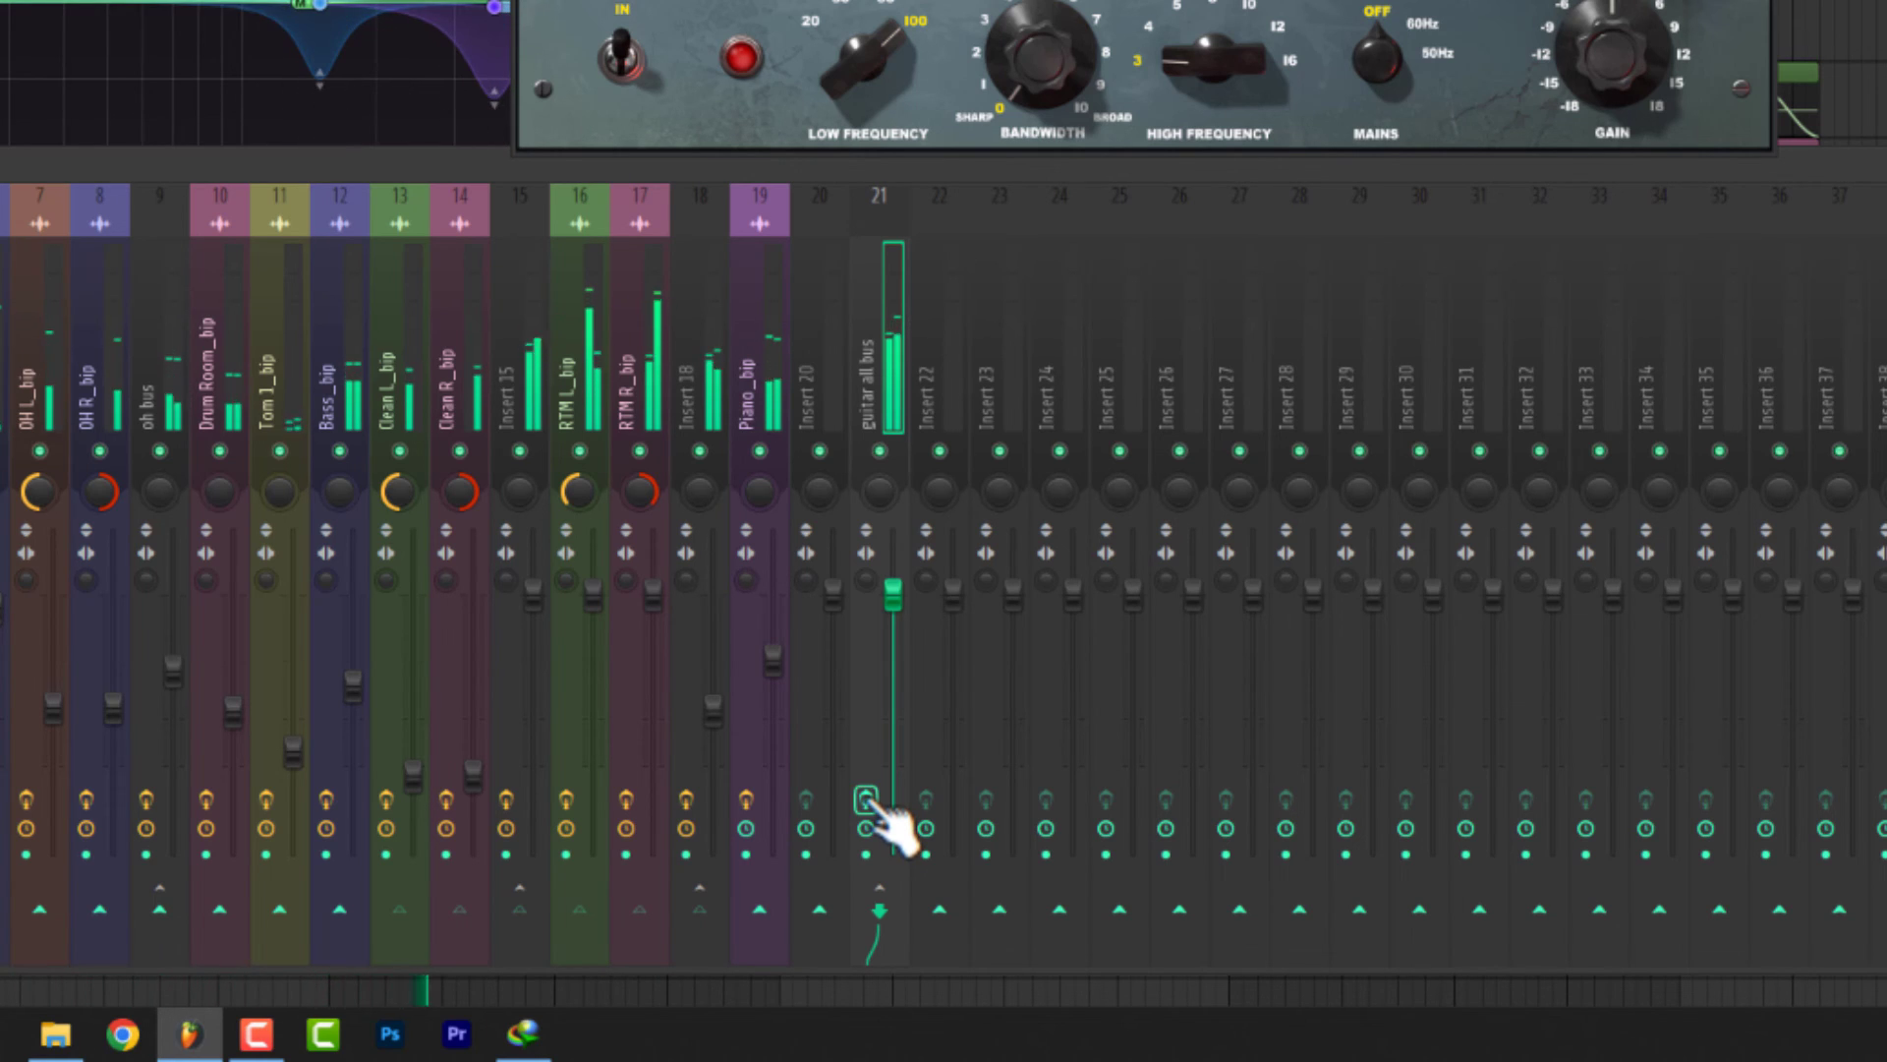
pyautogui.click(867, 800)
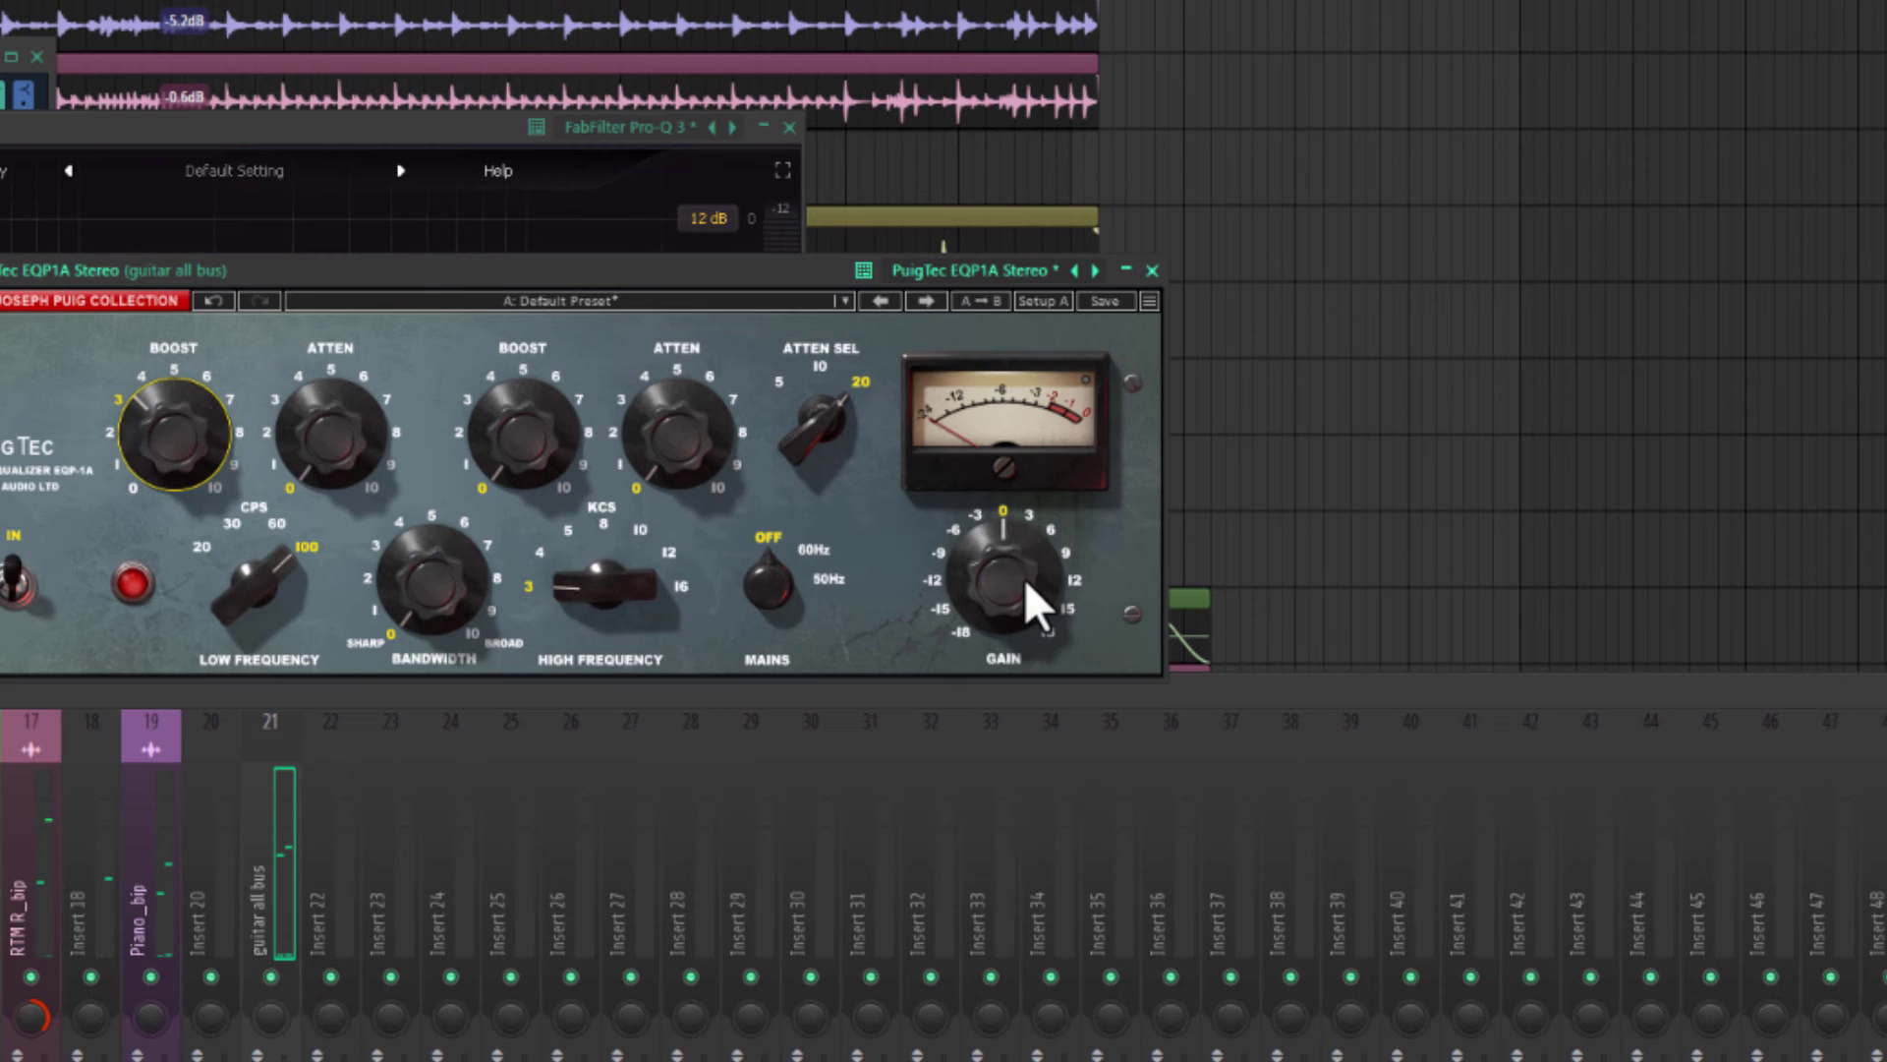
pyautogui.moveTo(1026, 584); pyautogui.dragTo(1026, 596)
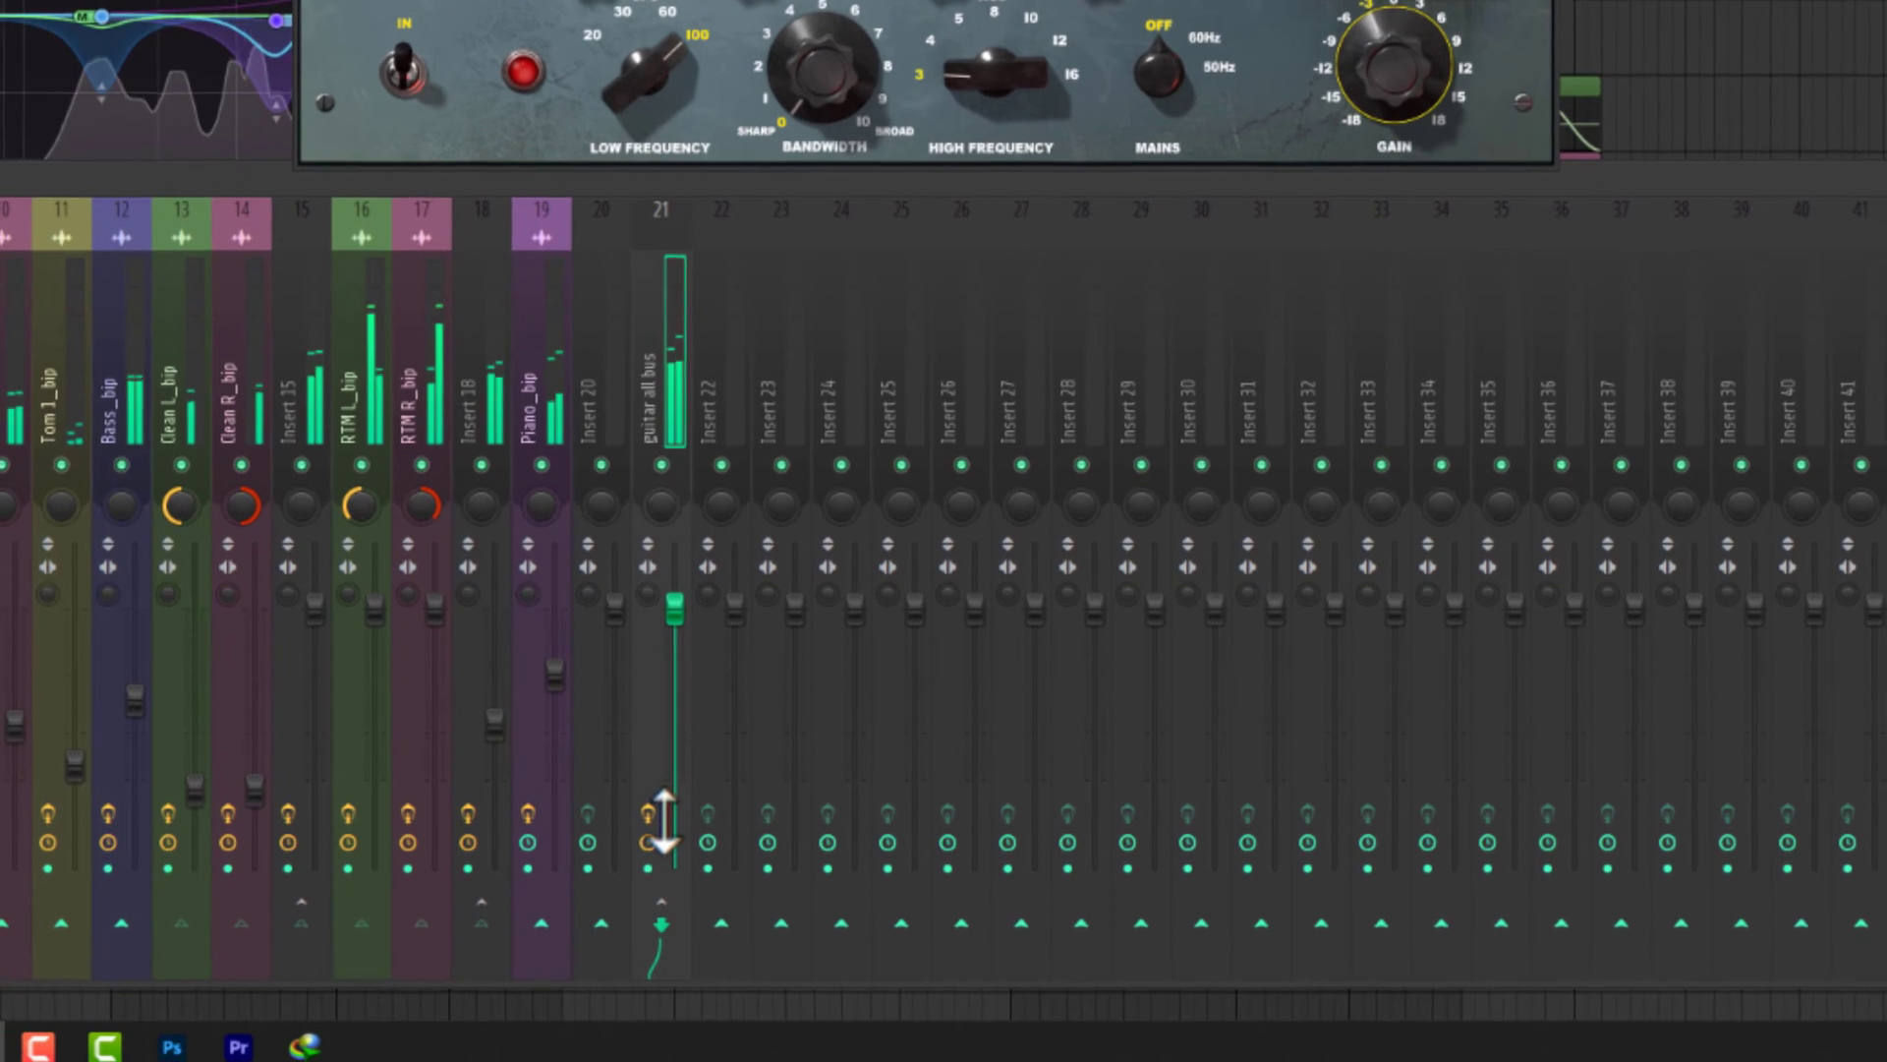
# Compare the guitar all bus with its effects bypassed and enabled at the lowered output gain, and select the Master track.
pyautogui.click(651, 815)
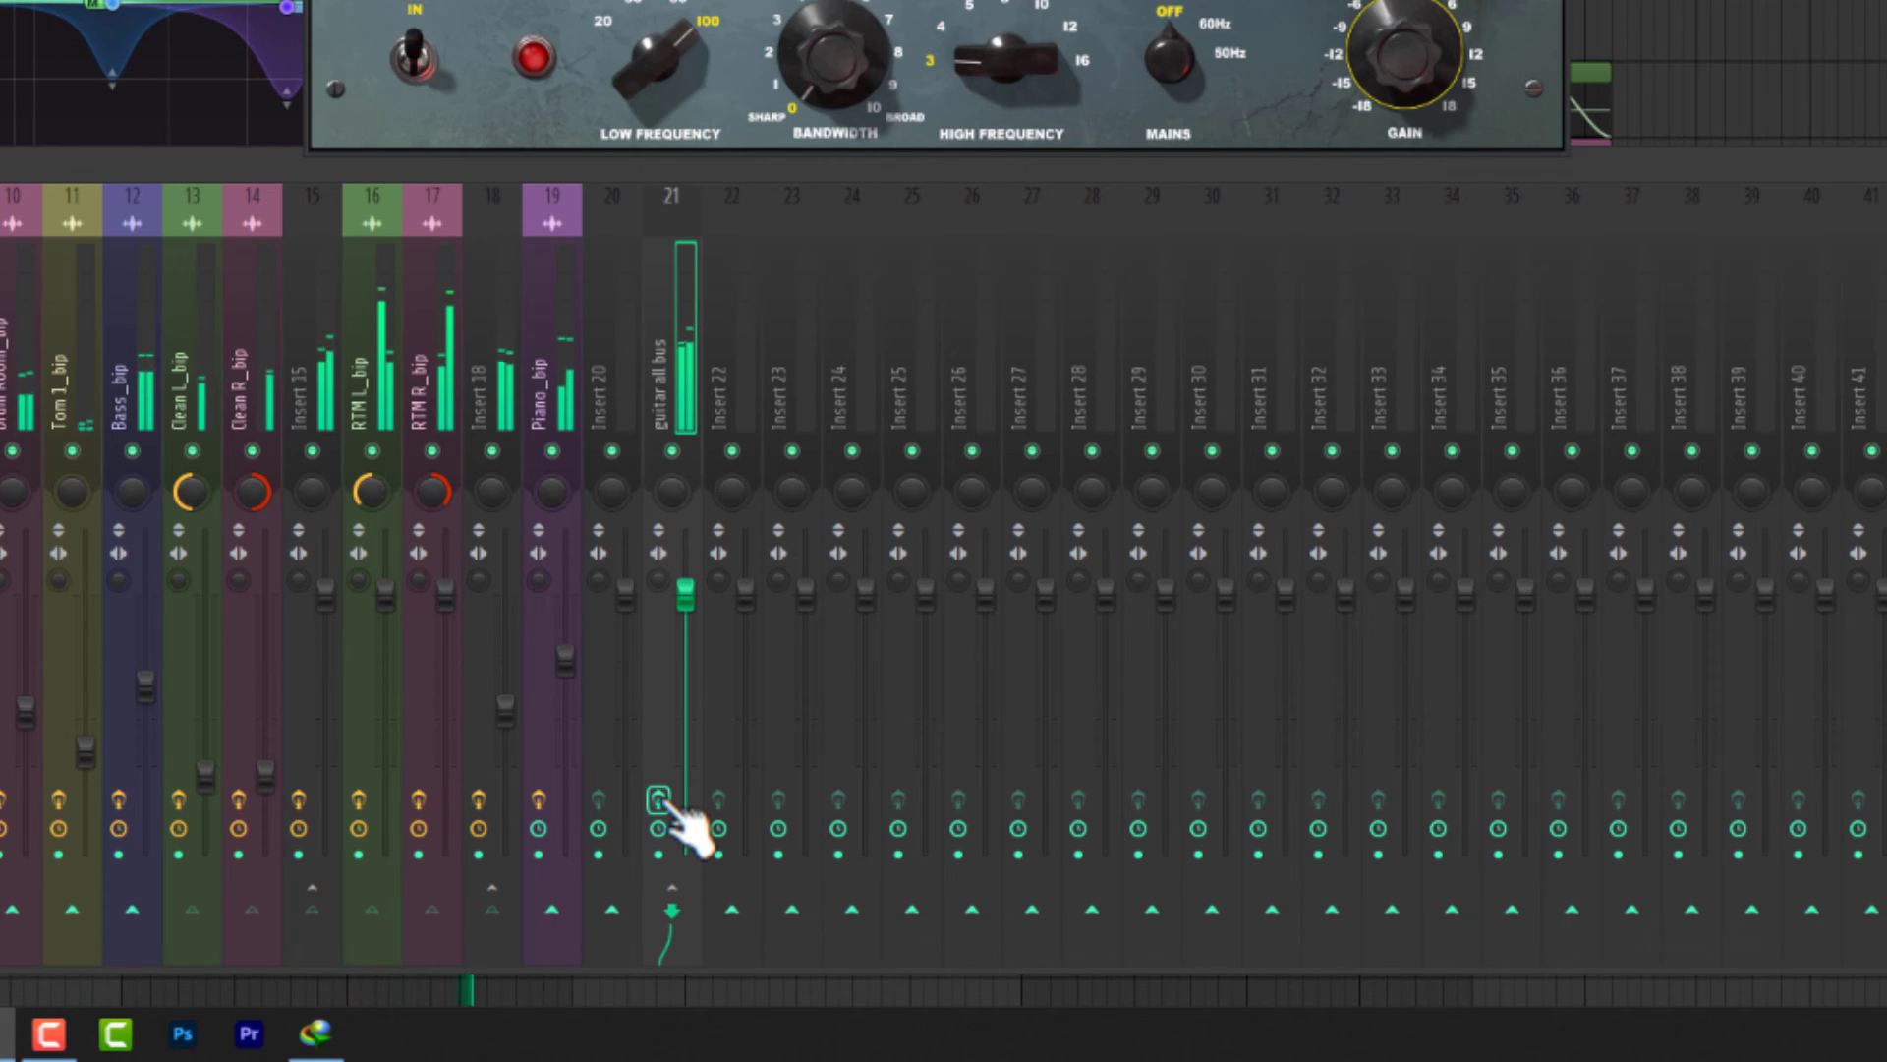
pyautogui.click(660, 801)
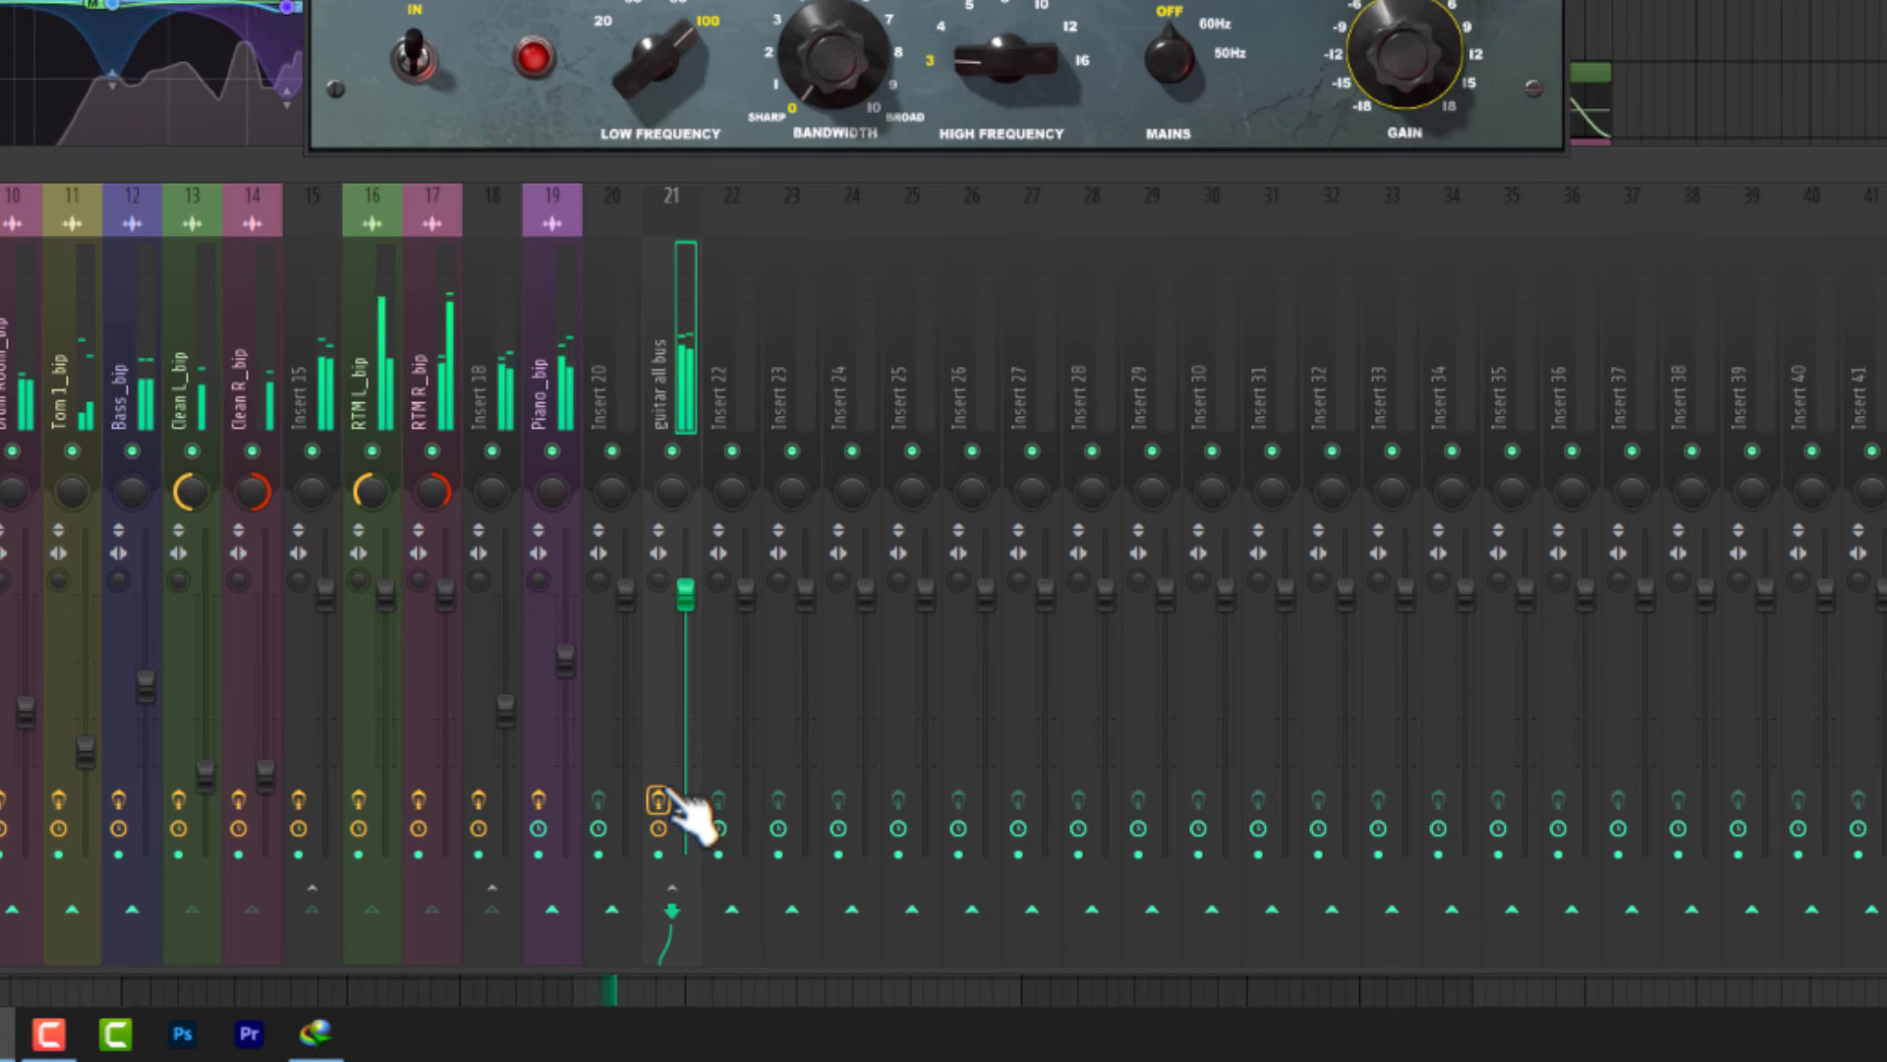
pyautogui.click(659, 800)
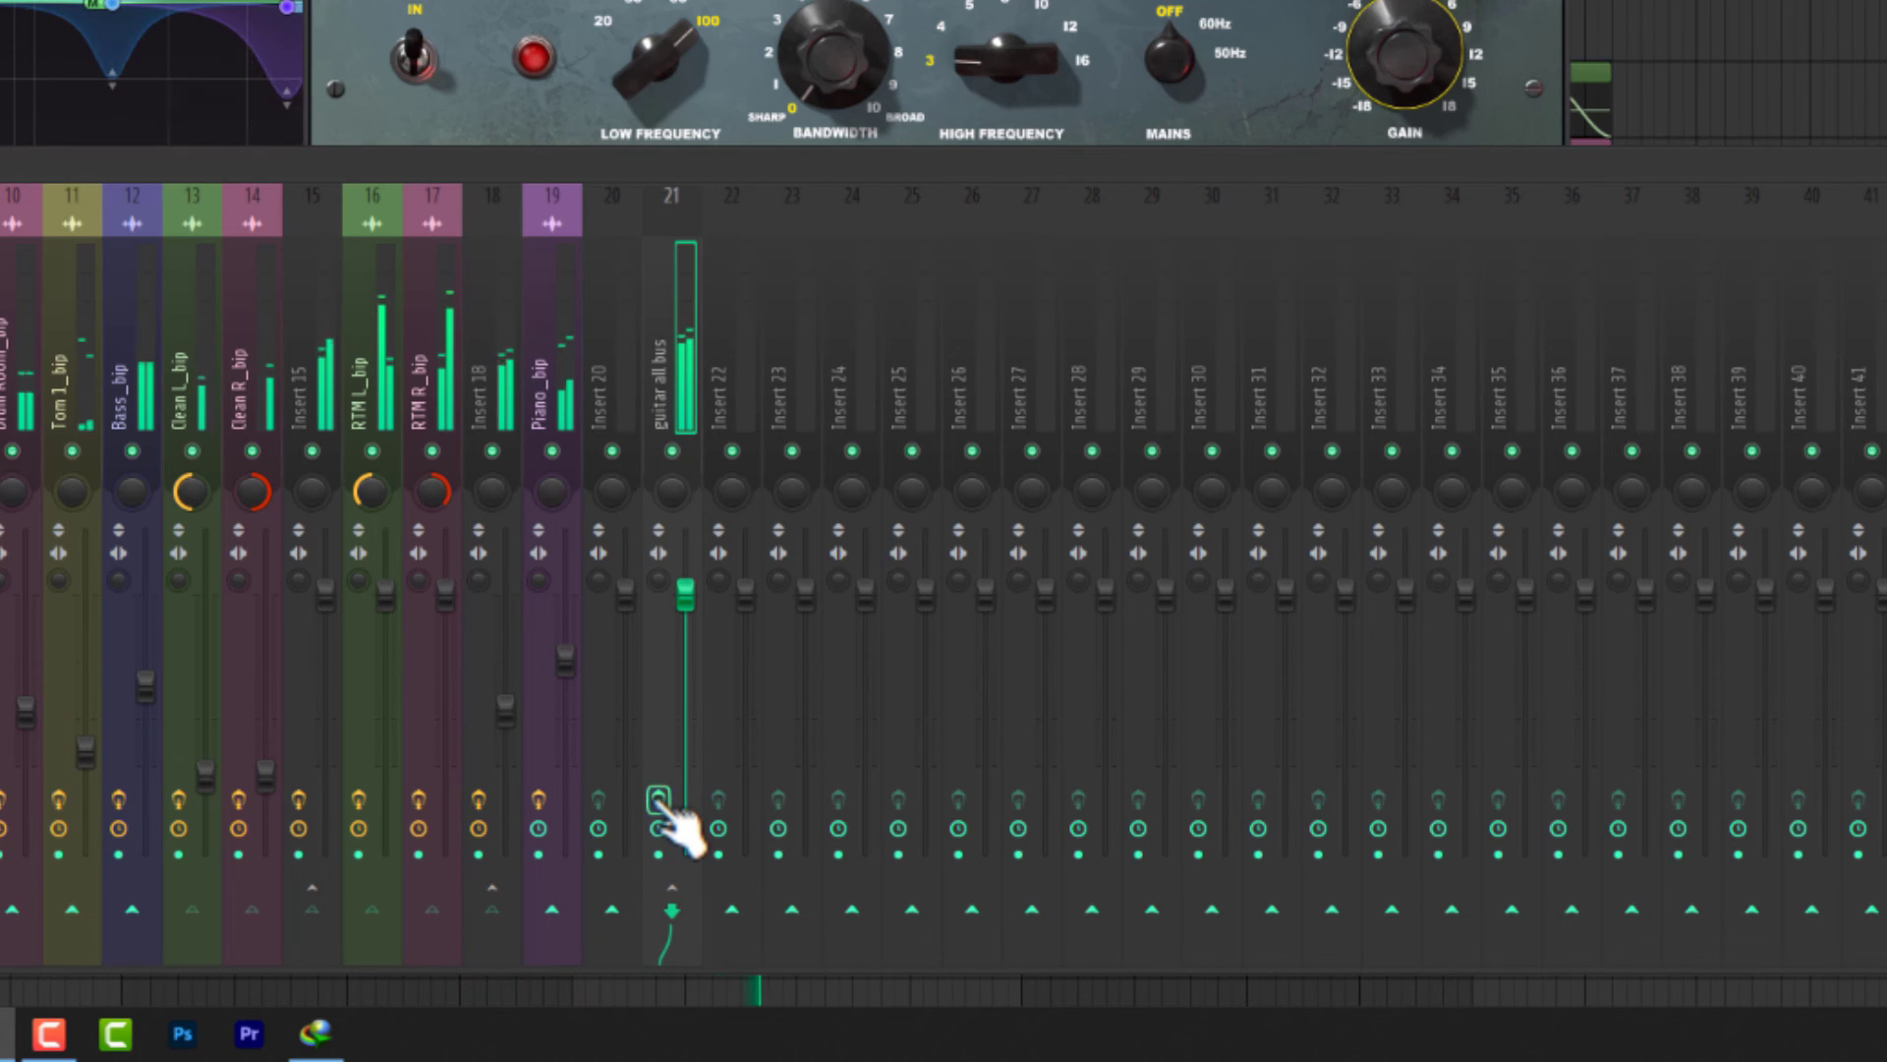
pyautogui.click(659, 800)
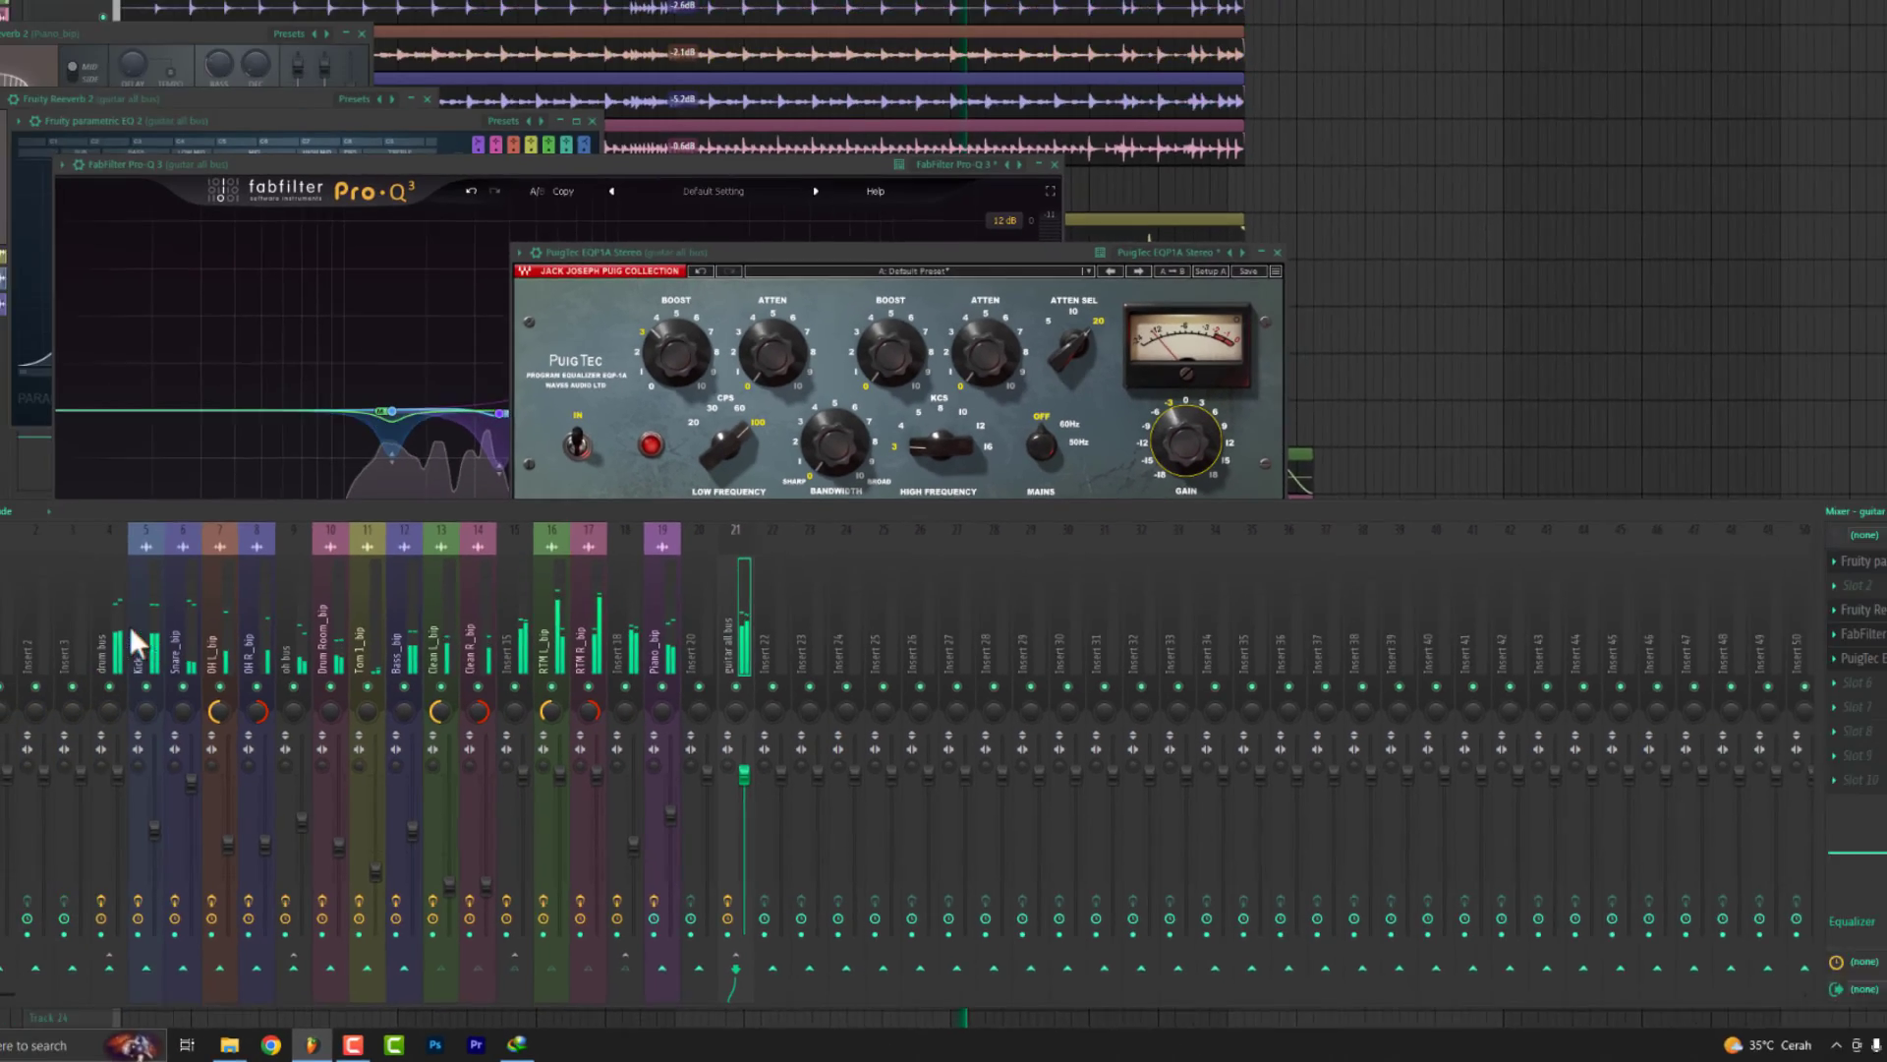
pyautogui.click(68, 676)
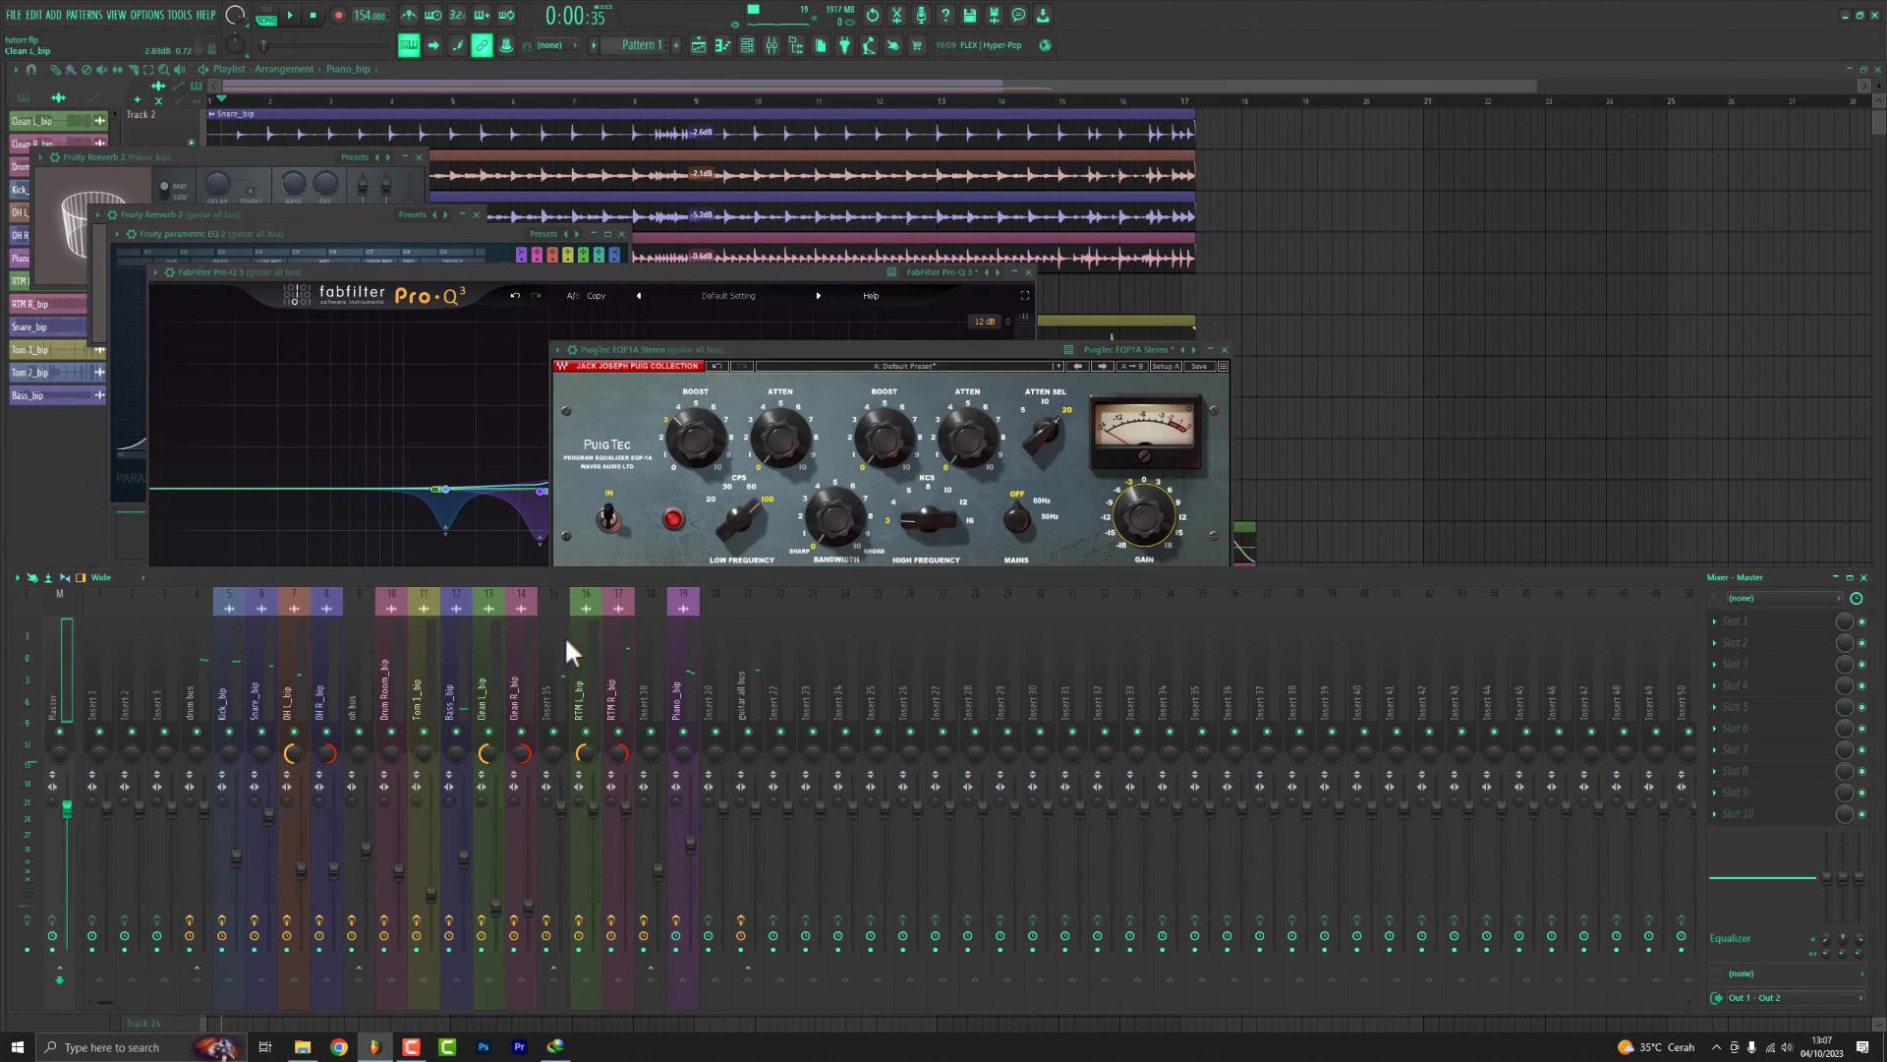
# Add SSLComp Stereo to the Master track with the Mastering preset, switch analog off, and fine-tune its threshold during playback.
pyautogui.click(1735, 621)
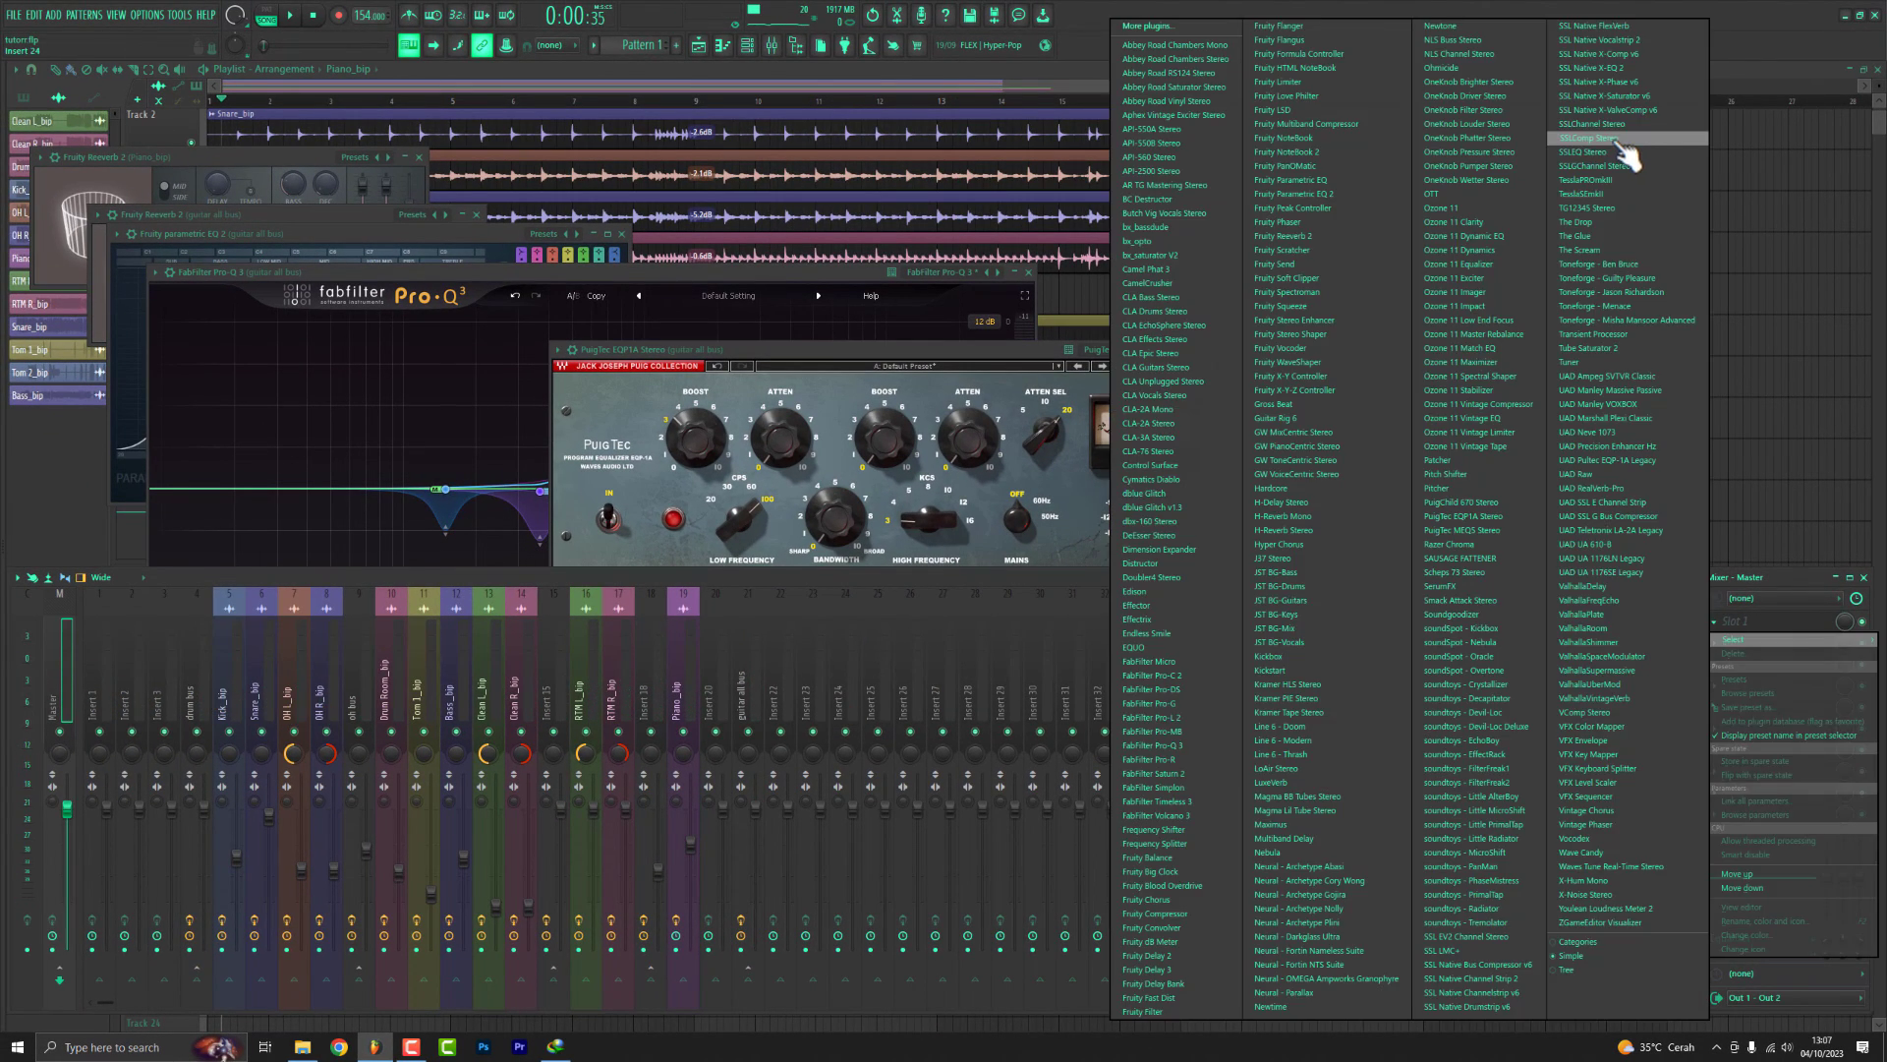
pyautogui.click(1622, 155)
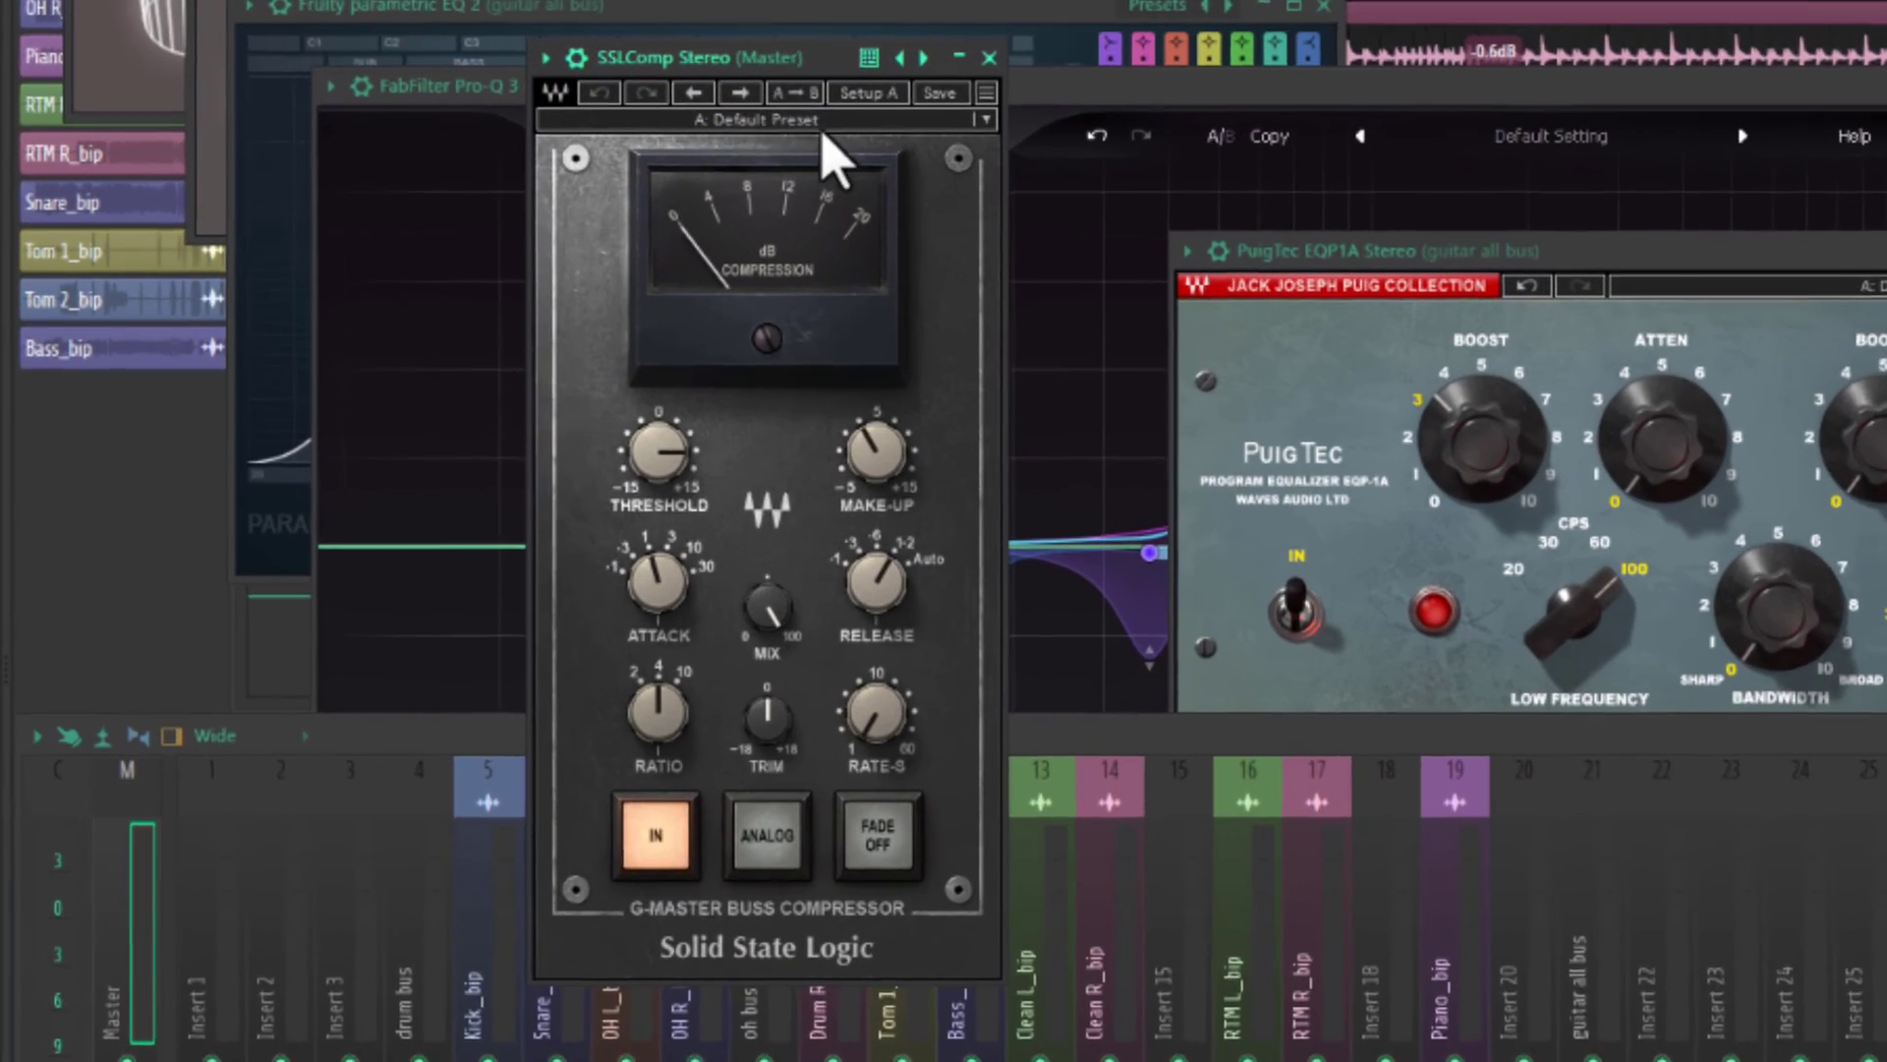
pyautogui.click(165, 205)
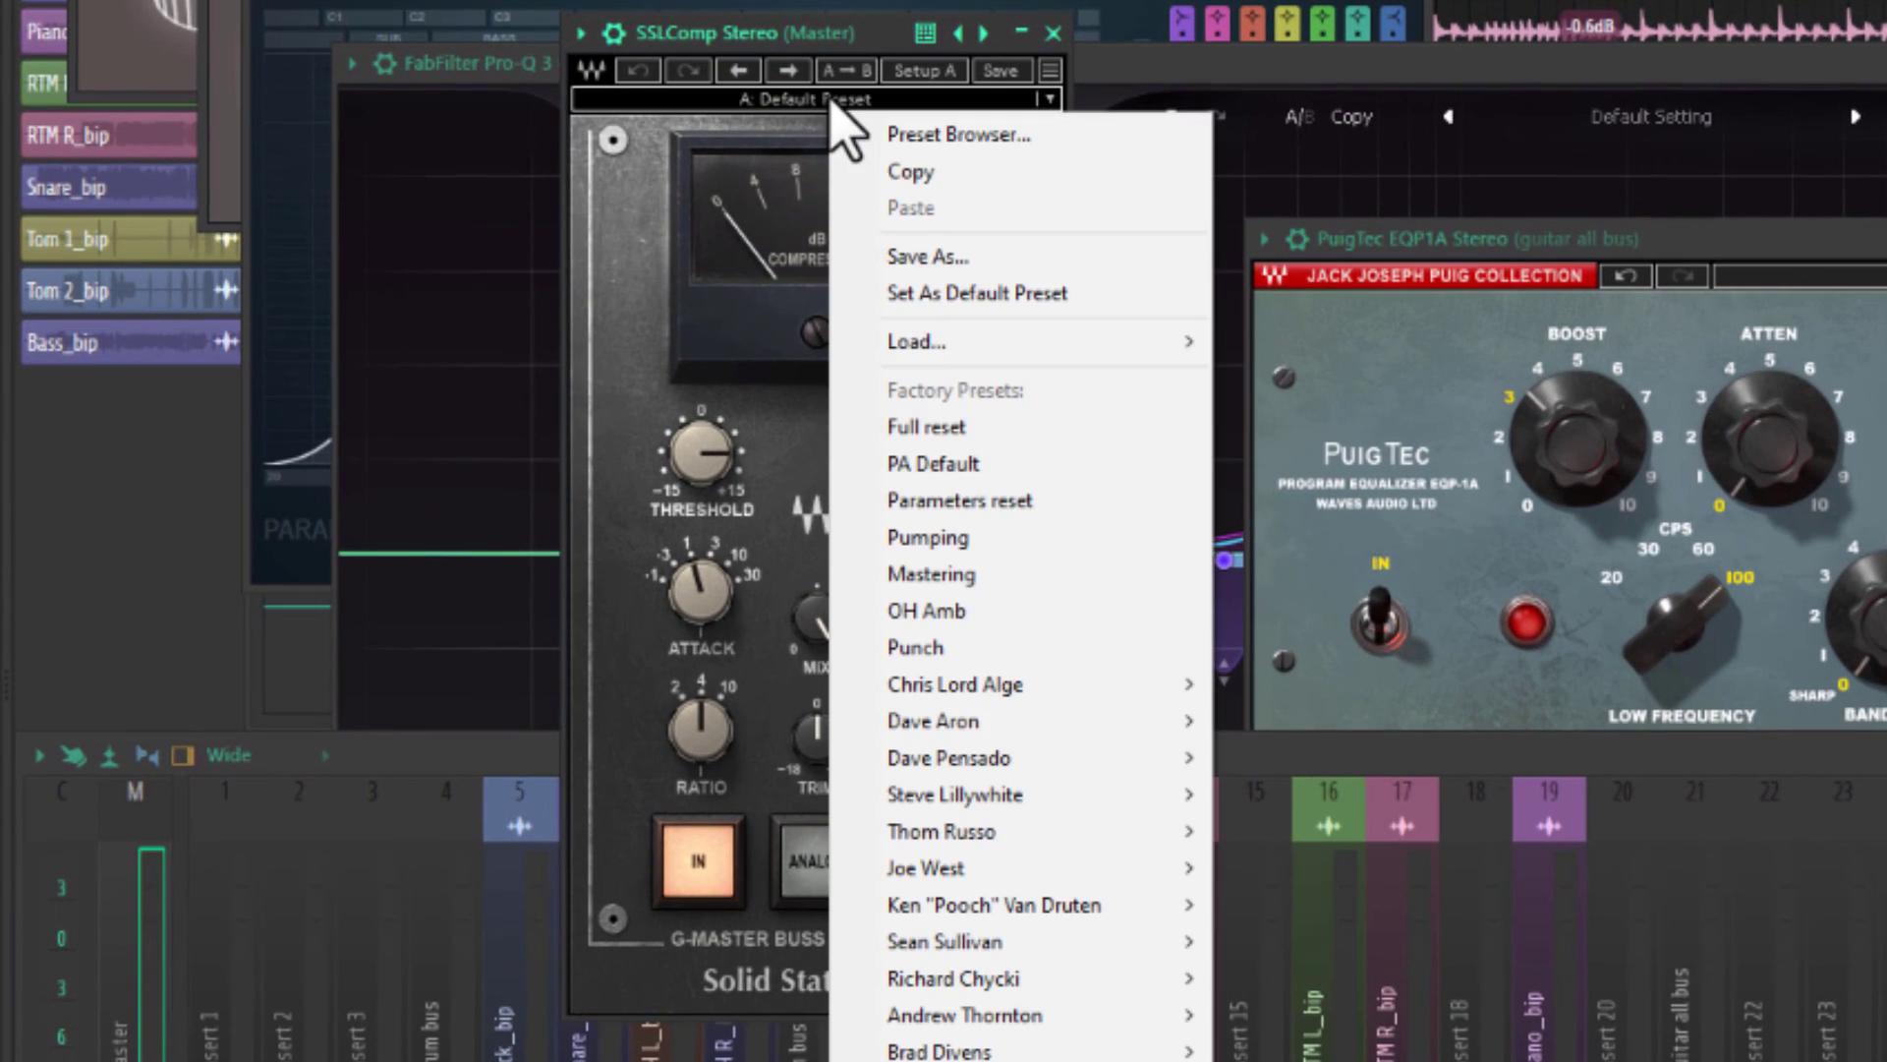
pyautogui.click(931, 576)
pyautogui.click(821, 865)
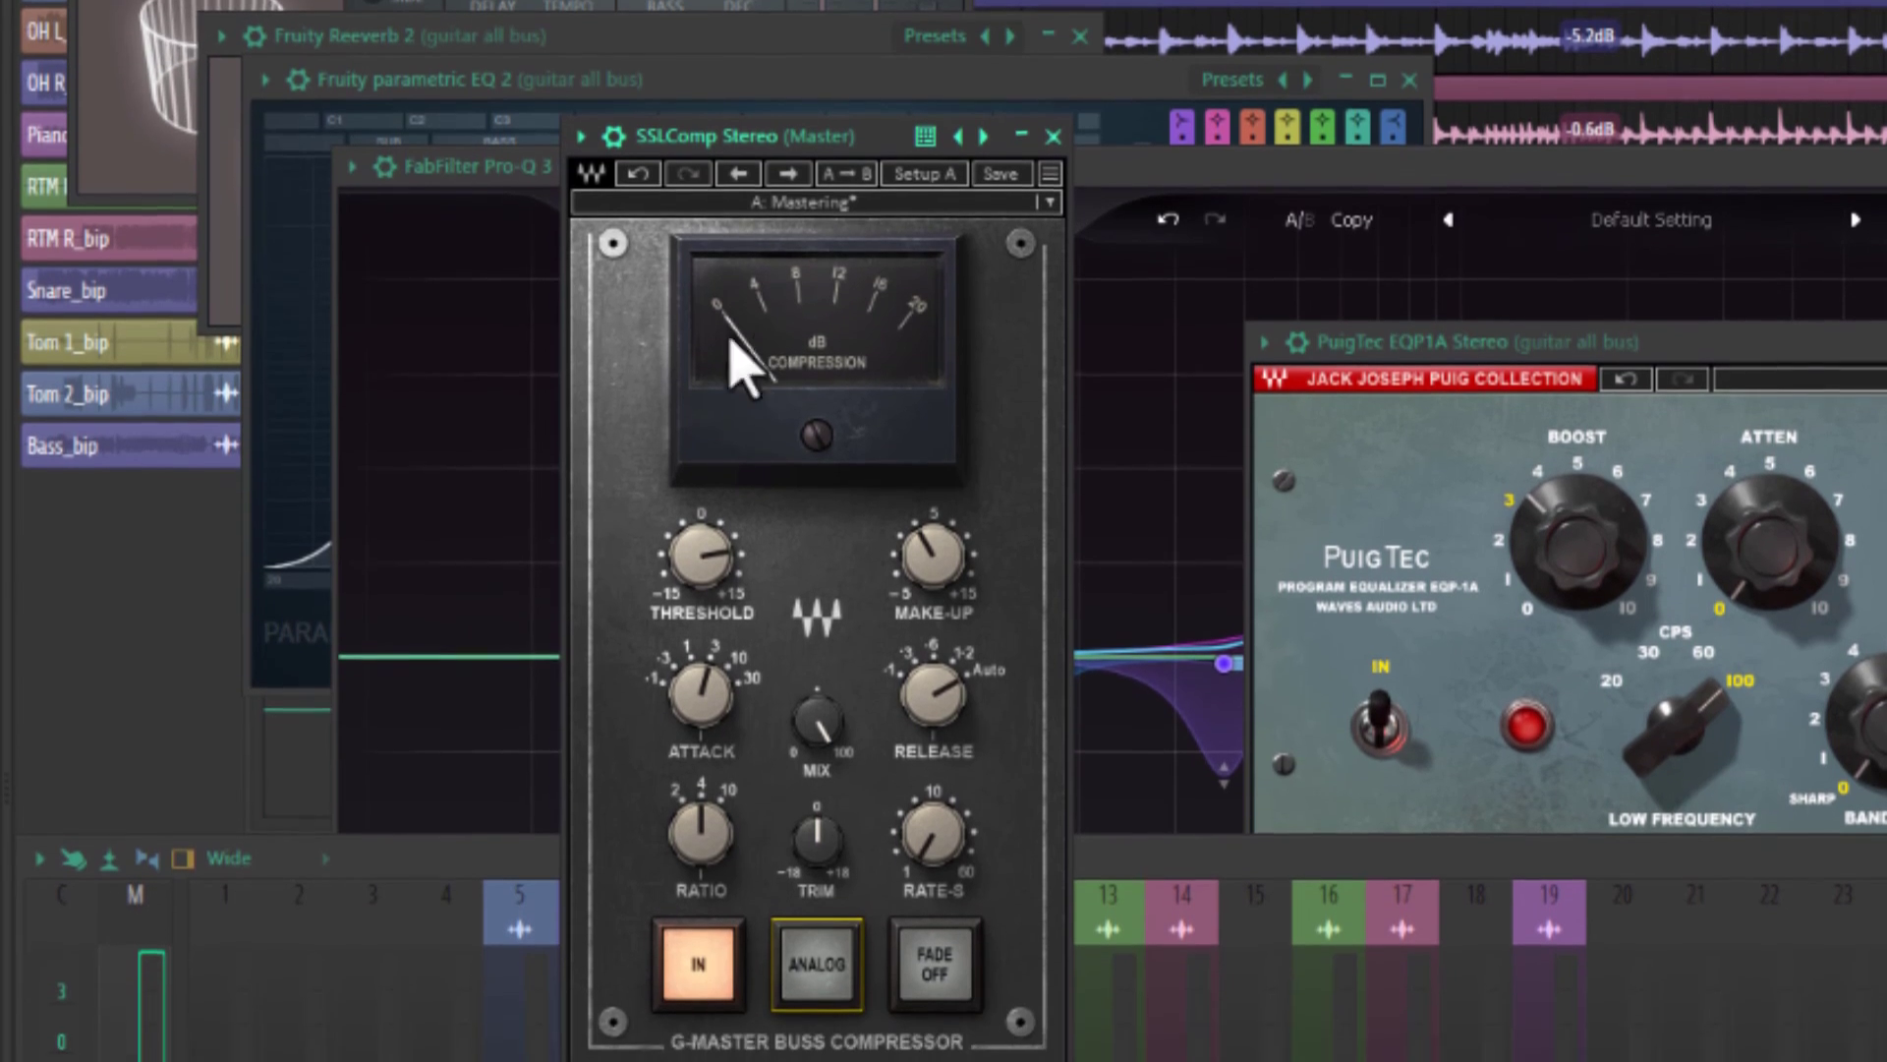
pyautogui.press('space')
pyautogui.moveTo(701, 619); pyautogui.dragTo(702, 619)
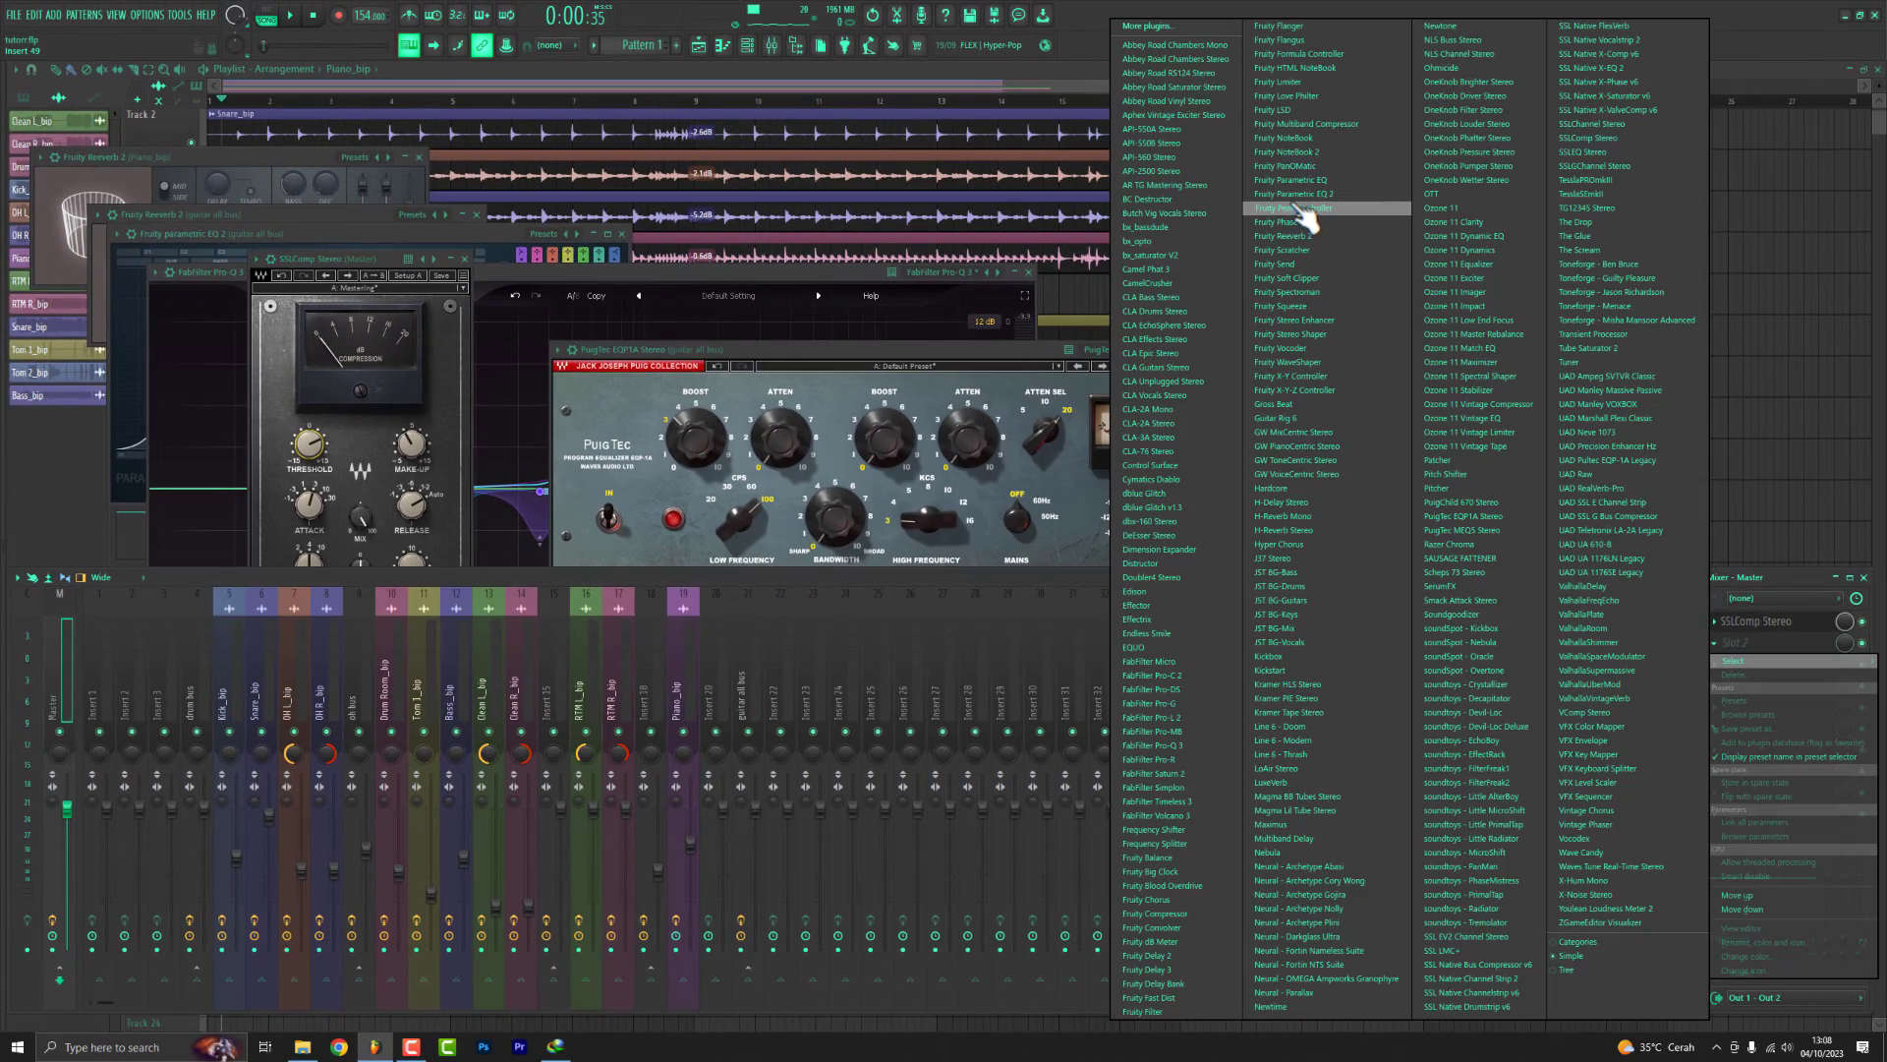
# Add Fruity parametric EQ 2 to the Master track, sweep a narrow band 5 boost for harshness, and turn it into a small cut.
pyautogui.click(1299, 196)
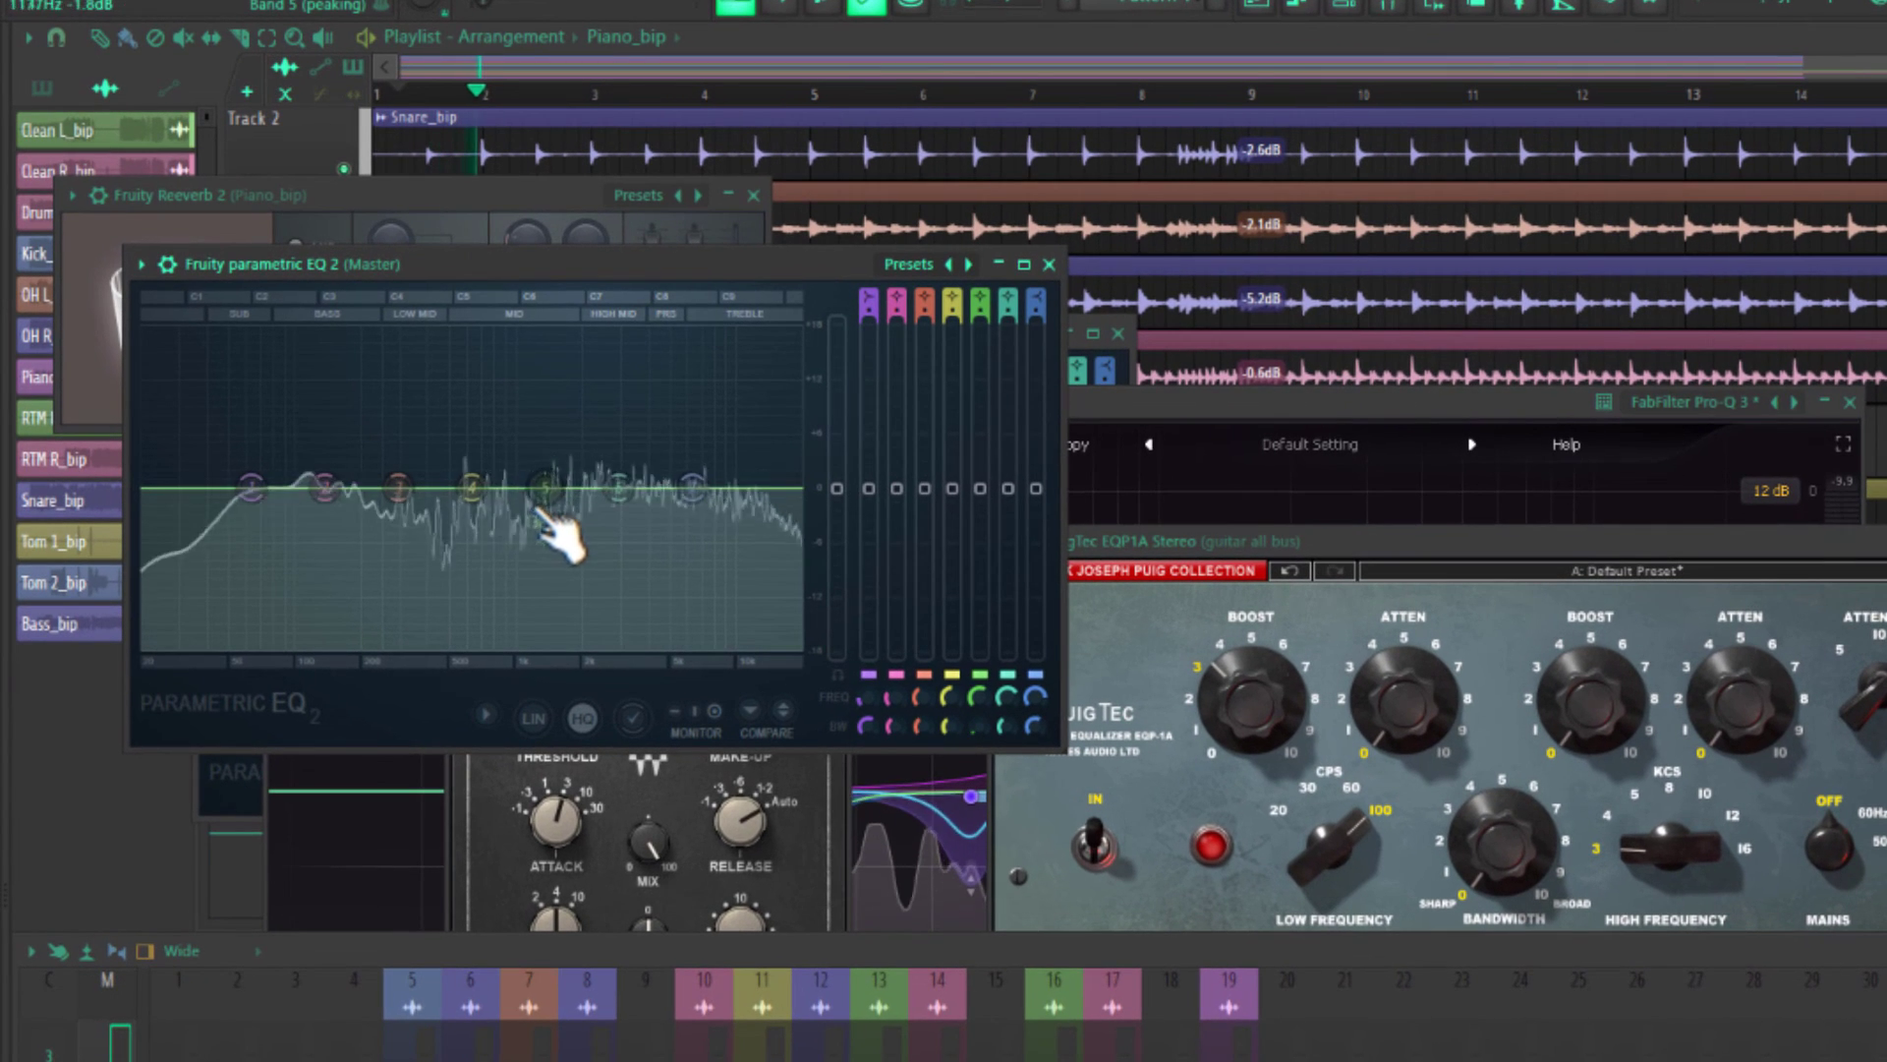
pyautogui.moveTo(304, 323); pyautogui.dragTo(333, 327)
pyautogui.moveTo(601, 504); pyautogui.dragTo(603, 334)
pyautogui.press('space')
pyautogui.moveTo(980, 326); pyautogui.dragTo(980, 508)
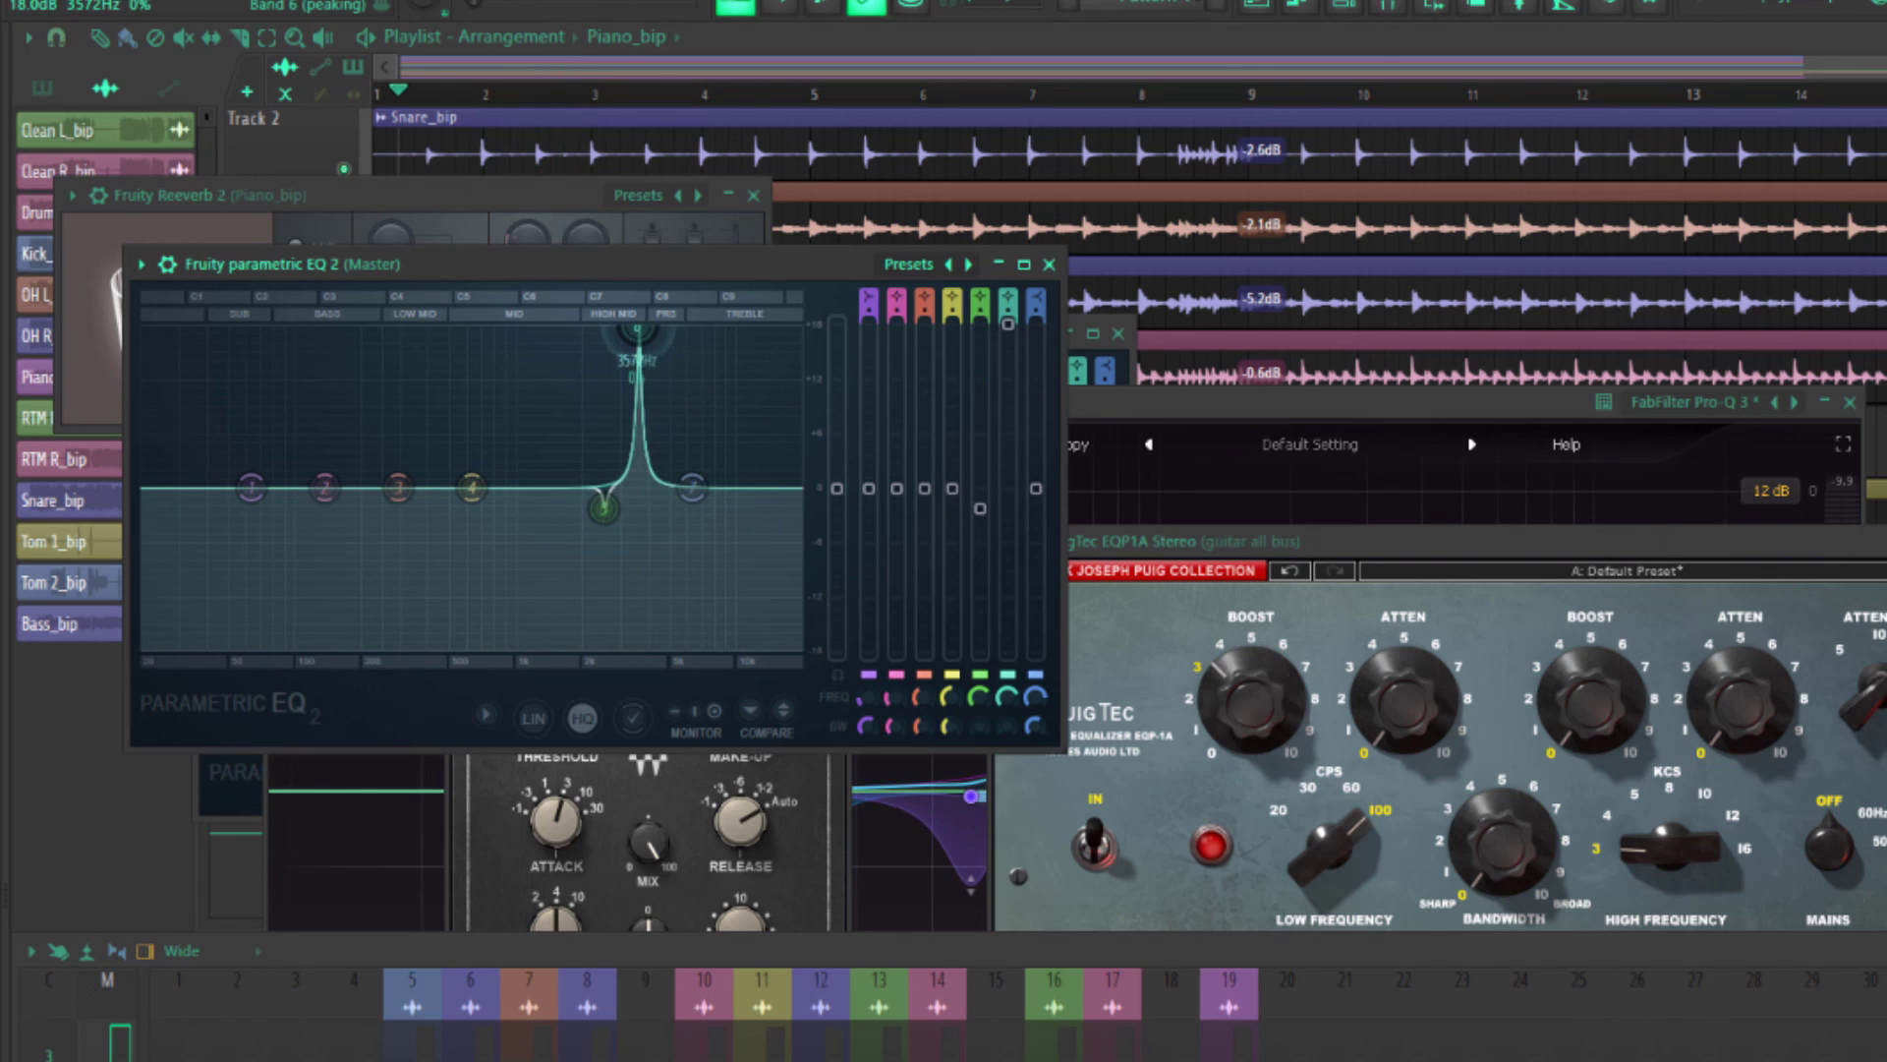
# Fine-tune the narrow band 6 boost to slightly above 3572 Hz by ear and lower it to a small cut.
pyautogui.press('space')
pyautogui.moveTo(638, 332)
pyautogui.mouseDown()
pyautogui.moveTo(661, 333)
pyautogui.moveTo(645, 332)
pyautogui.mouseUp()
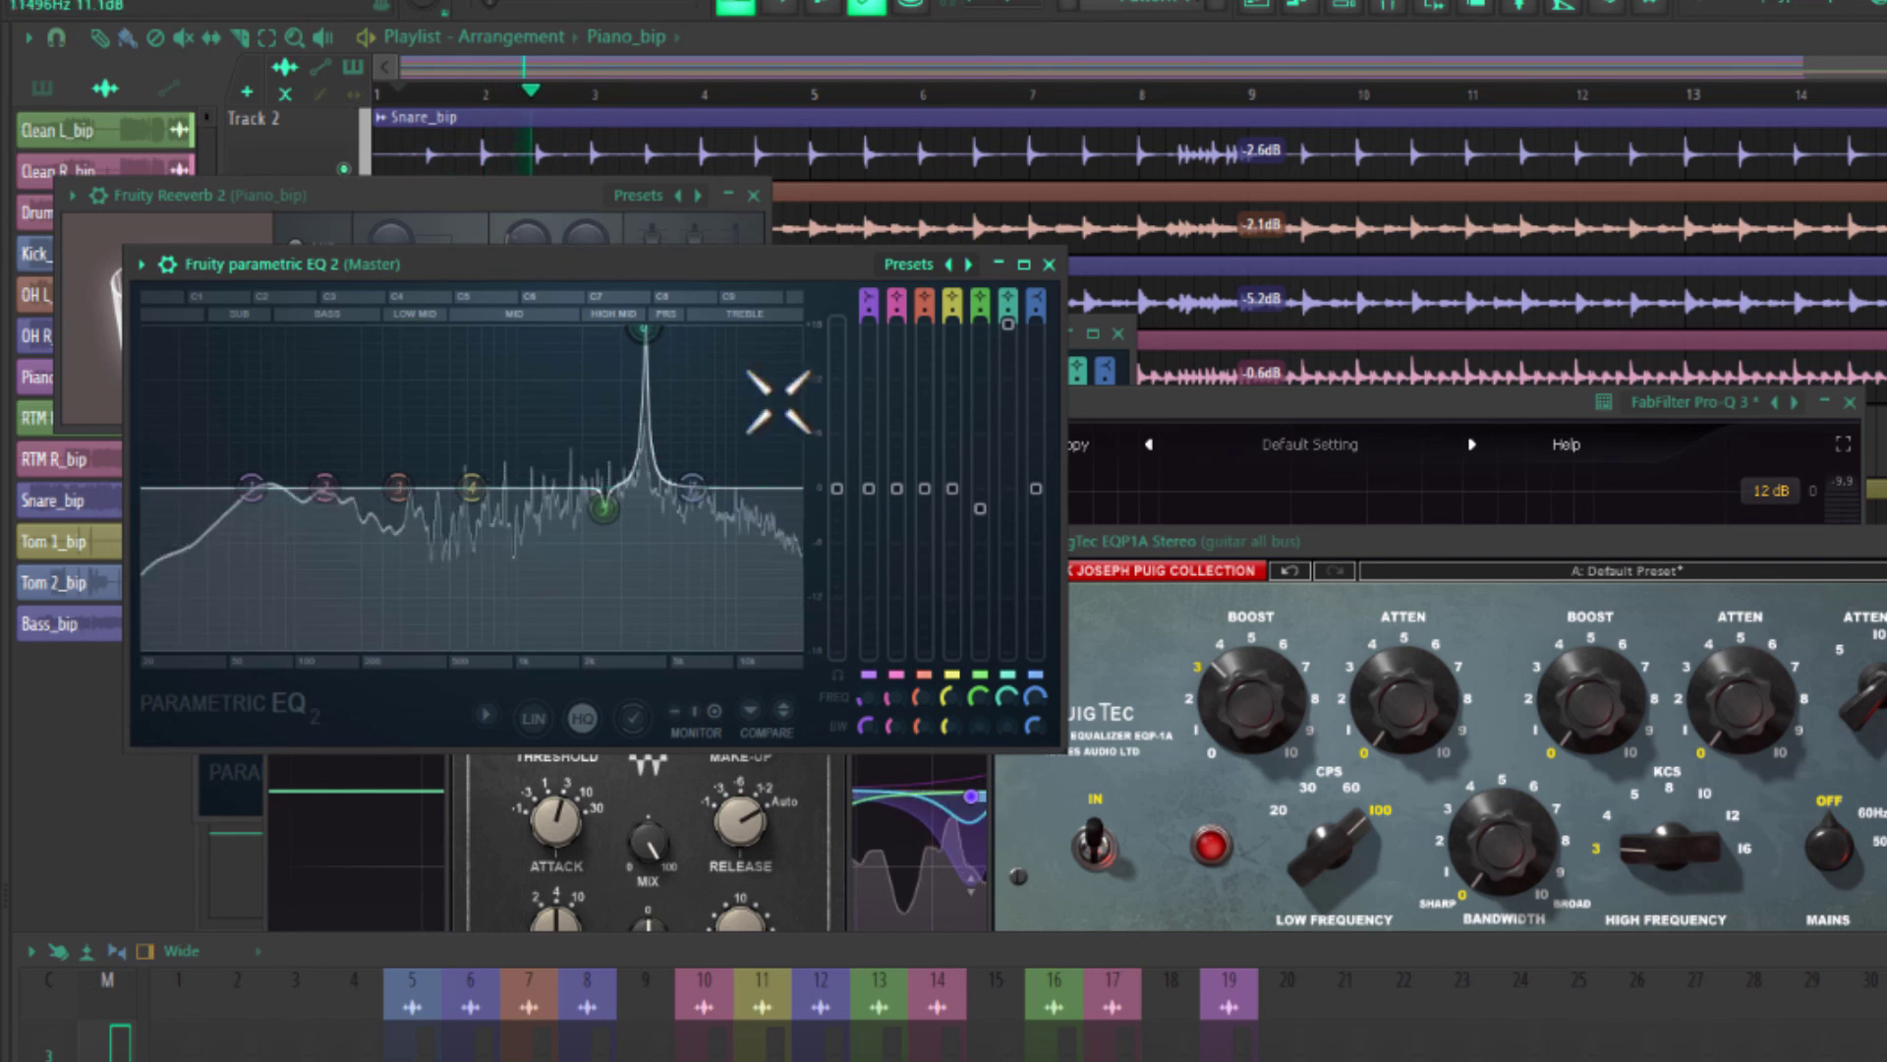
pyautogui.press('space')
pyautogui.moveTo(1008, 325); pyautogui.dragTo(1008, 506)
# Sweep a narrow band 4 boost to about 6810 Hz during playback and lower it to a small cut.
pyautogui.press('space')
pyautogui.moveTo(472, 488); pyautogui.dragTo(594, 333)
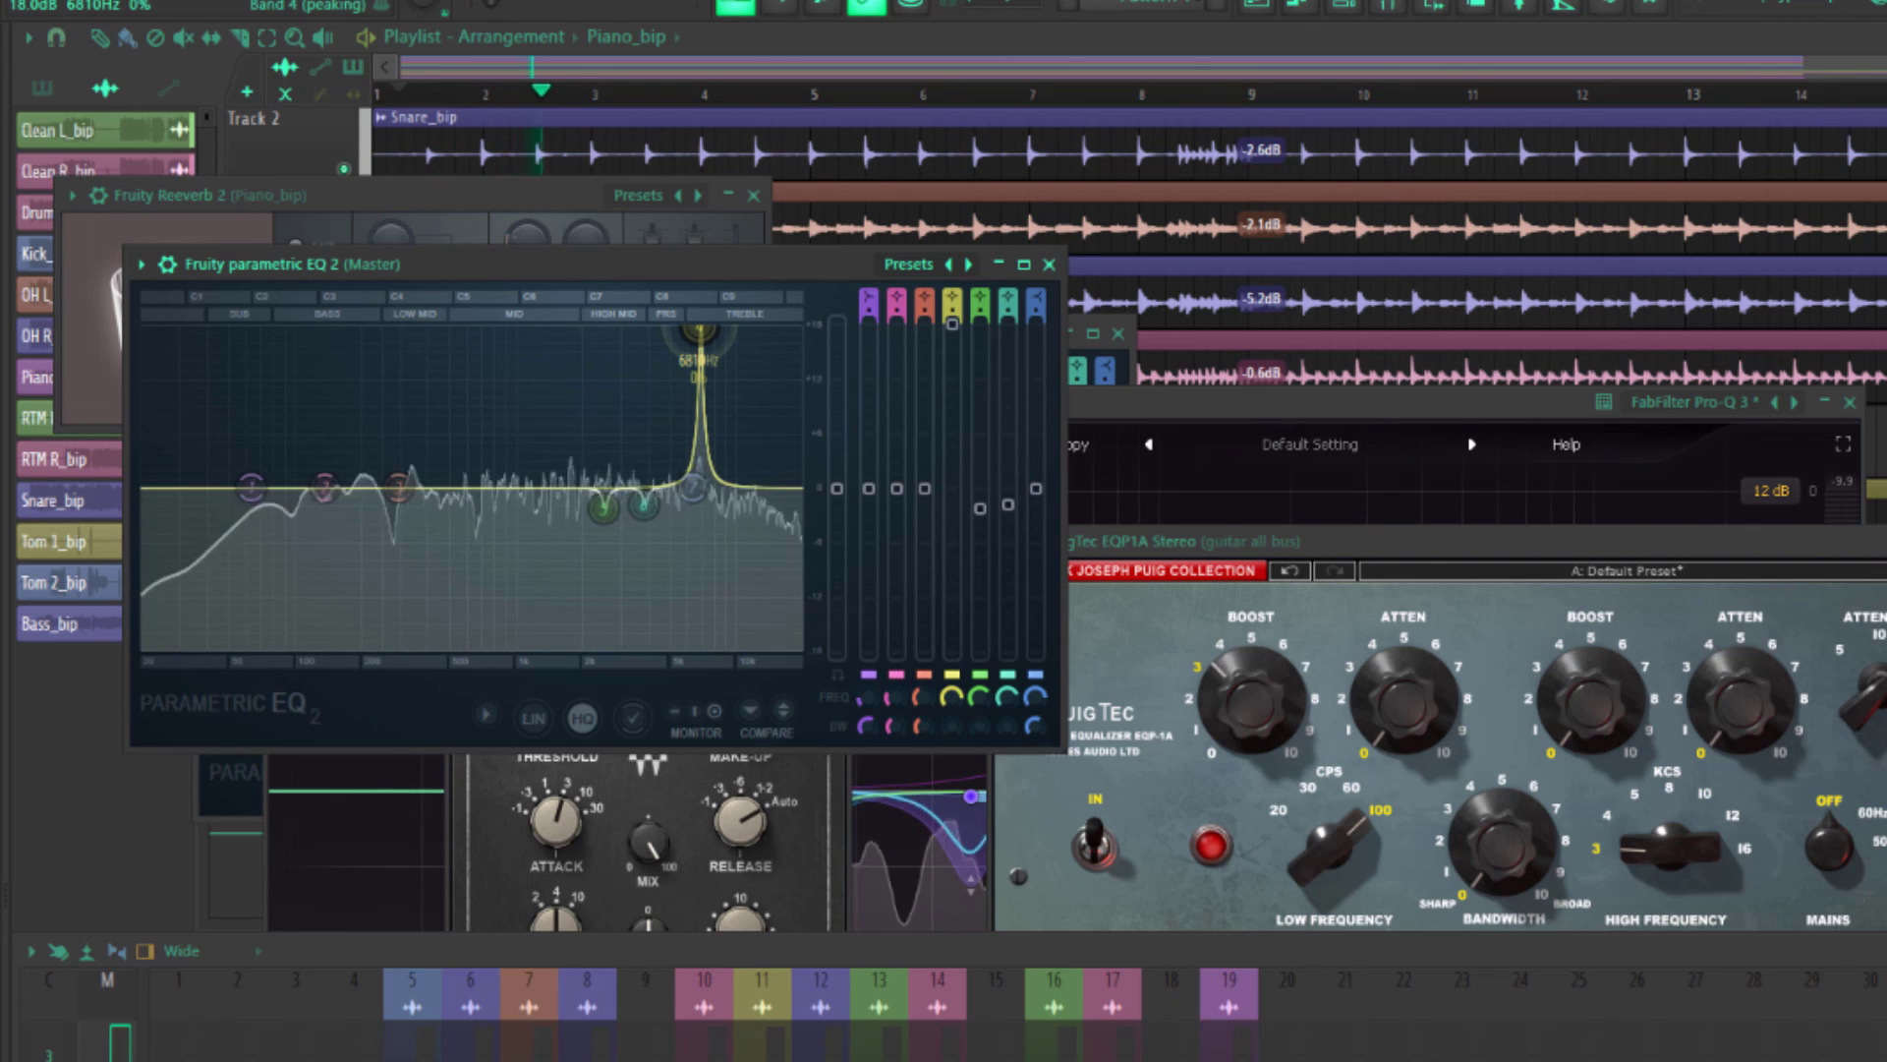
pyautogui.moveTo(952, 325); pyautogui.dragTo(951, 509)
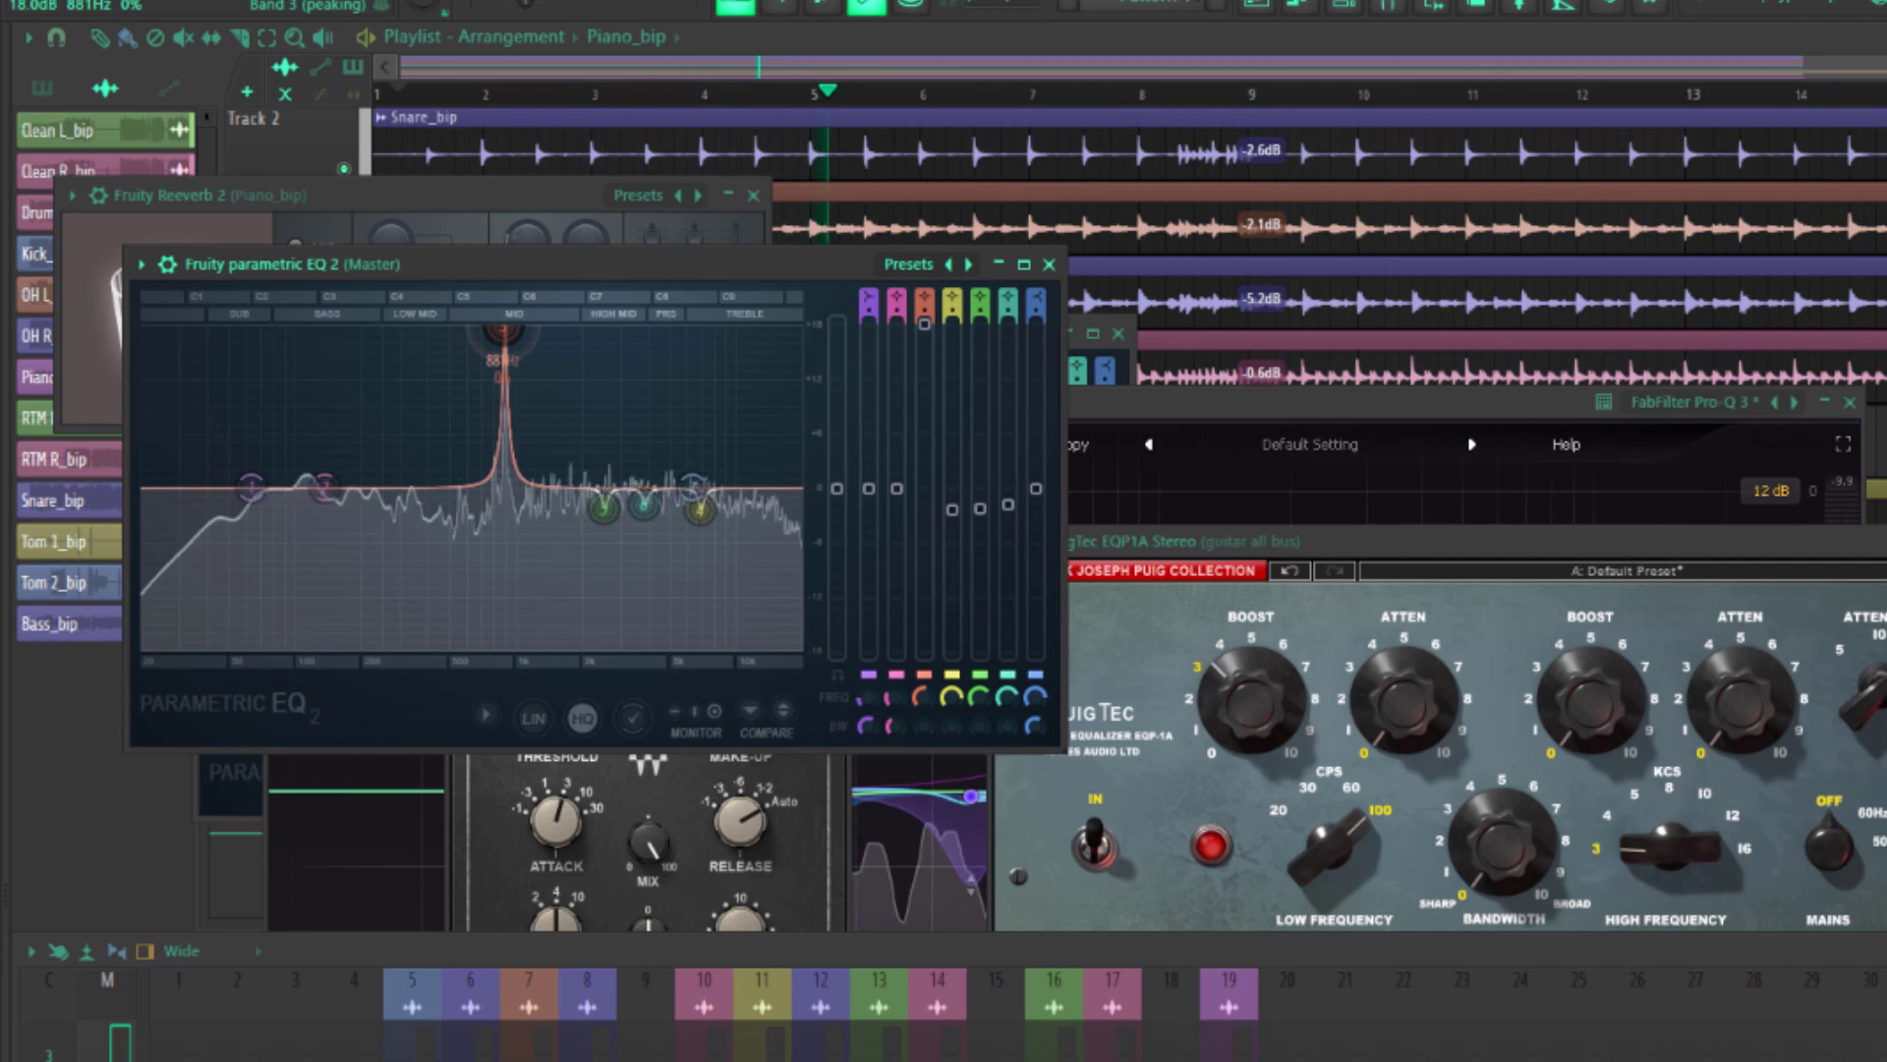
# Lower the narrow band 3 boost at 881 Hz and the band 2 boost at about 1795 Hz to small cuts.
pyautogui.press('space')
pyautogui.moveTo(925, 324); pyautogui.dragTo(925, 482)
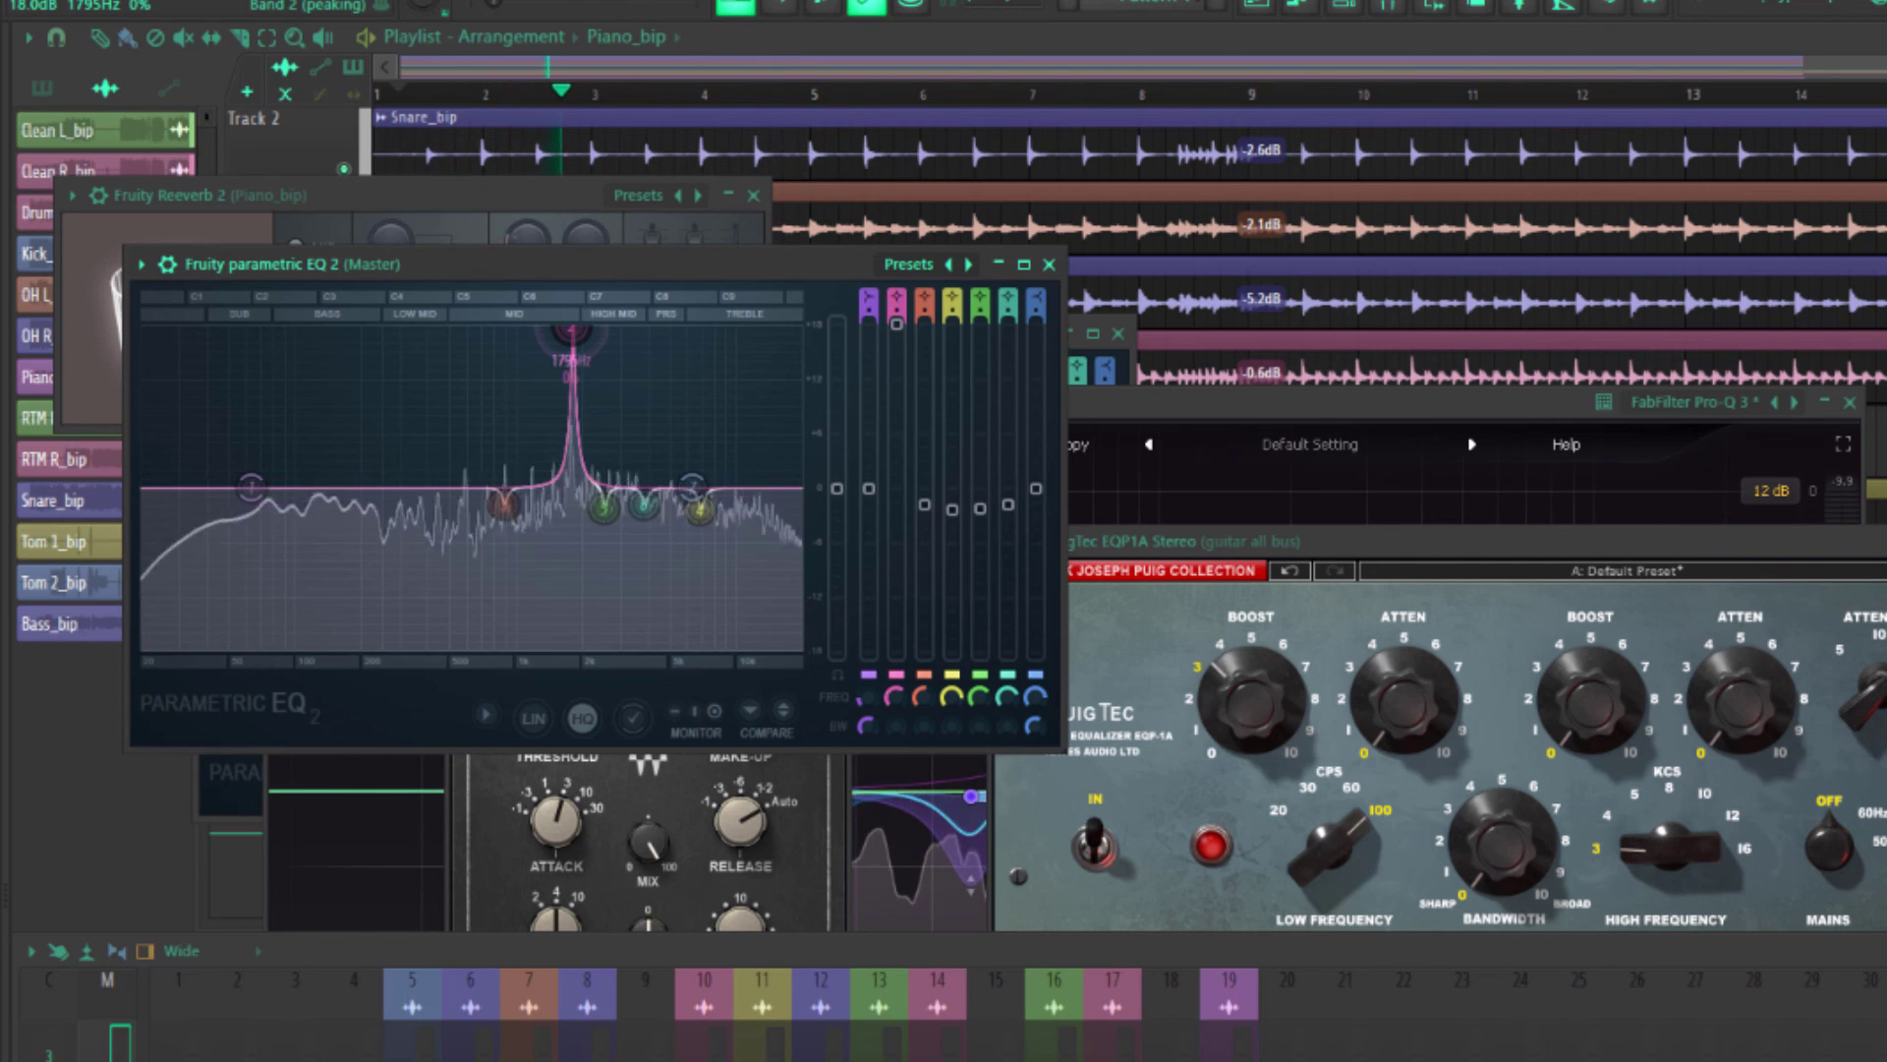
pyautogui.press('space')
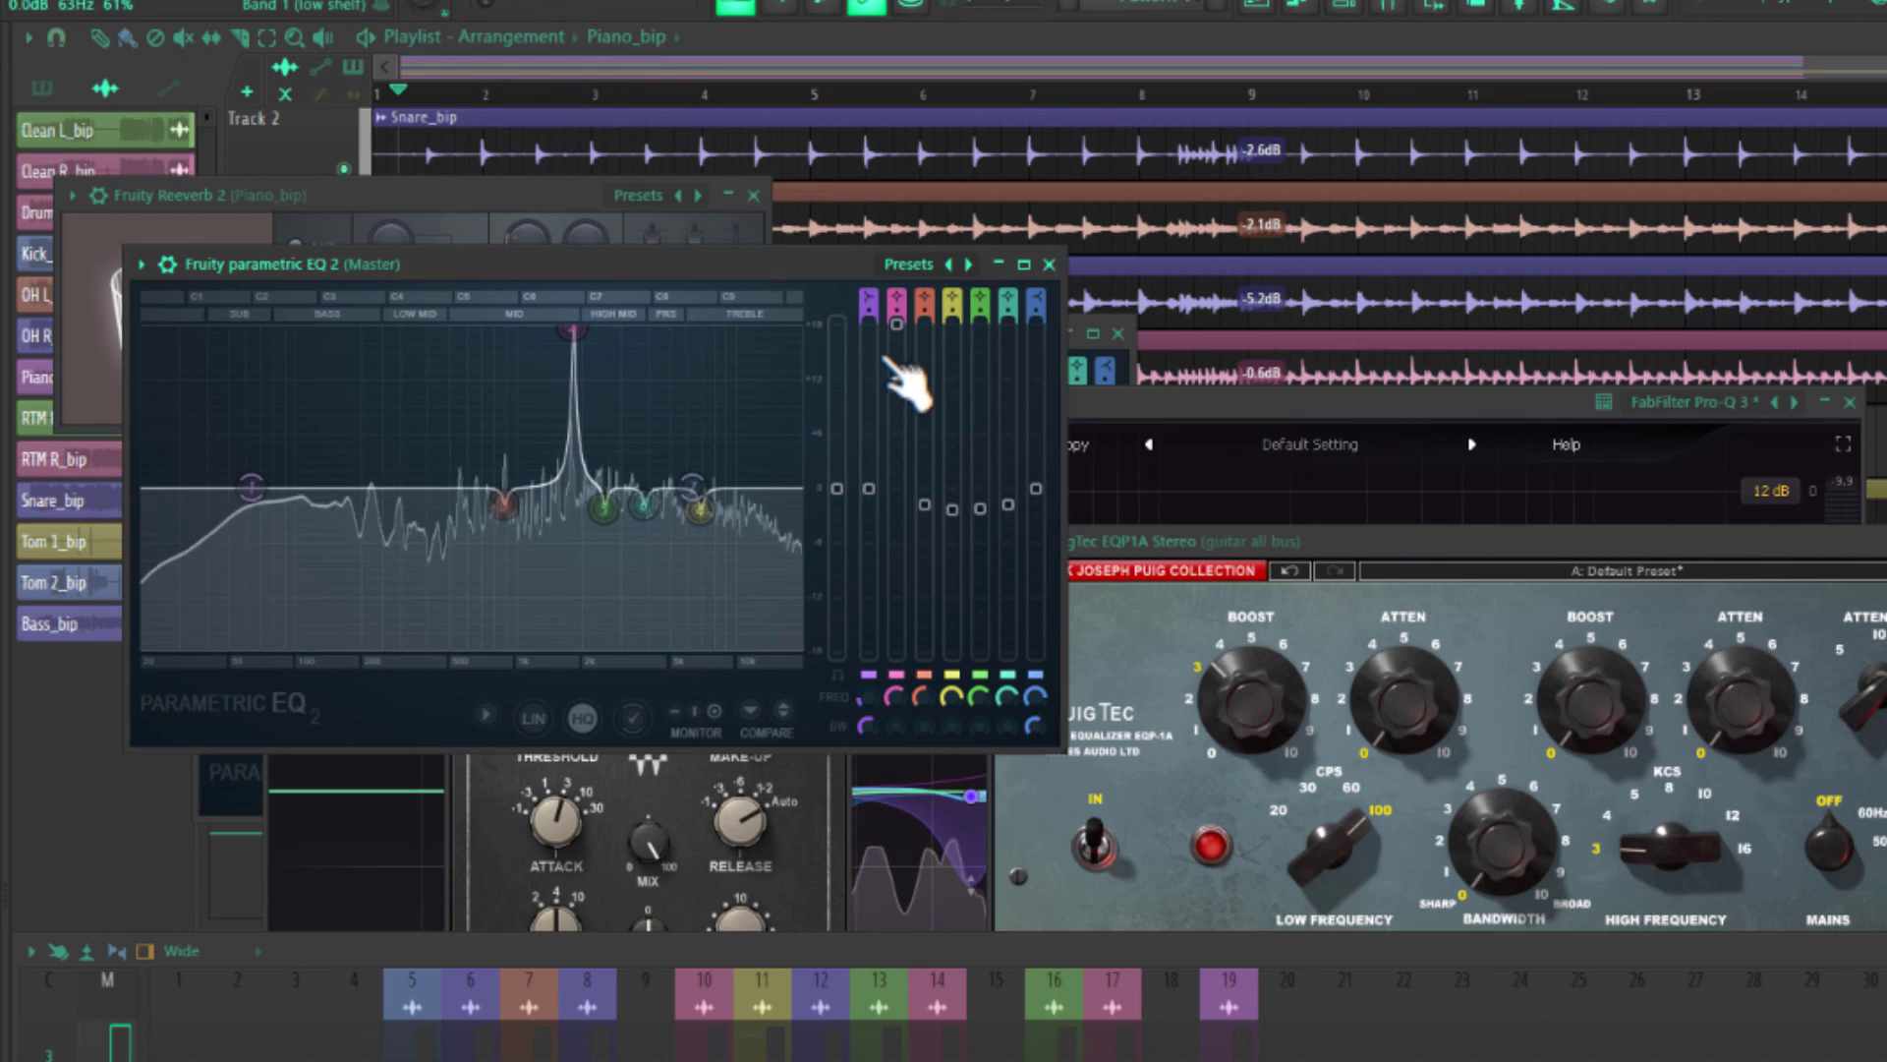
pyautogui.moveTo(897, 325); pyautogui.dragTo(896, 464)
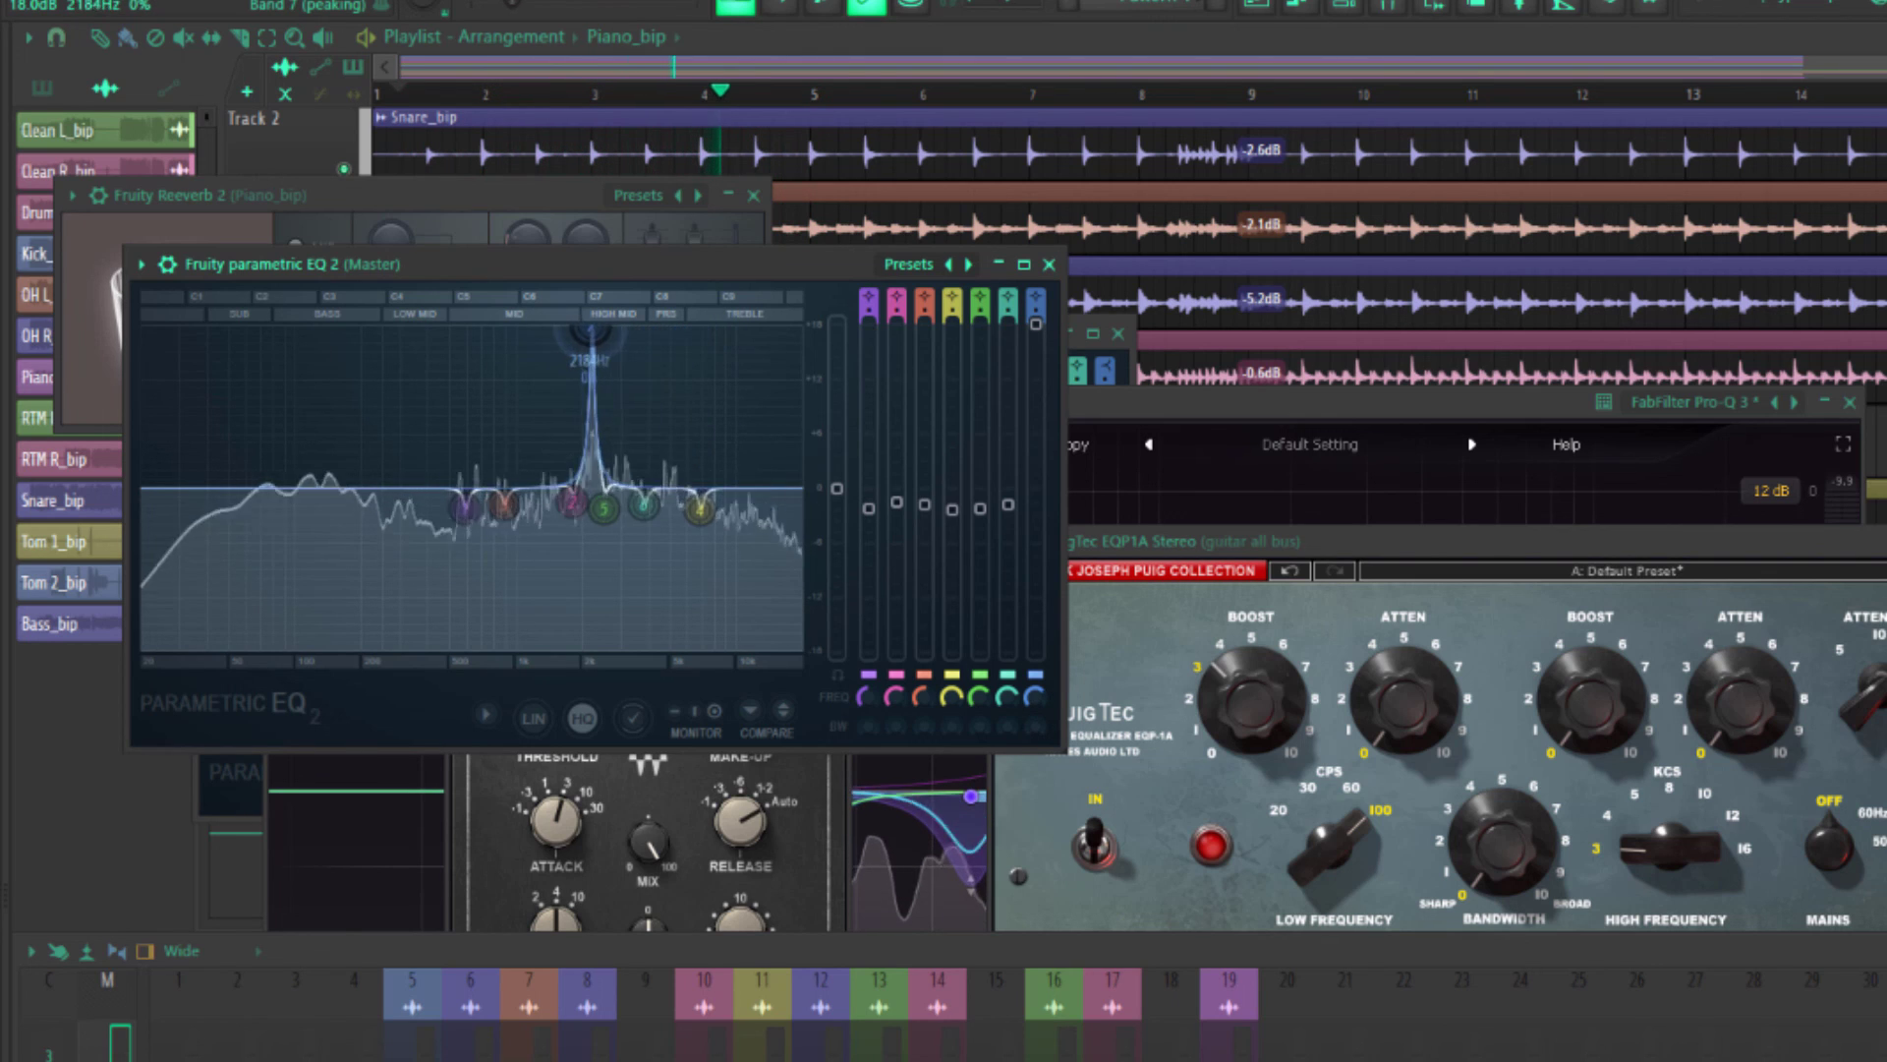
# Sweep the narrow band 7 boost up to about 12979 Hz during playback and reset the band.
pyautogui.moveTo(590, 332); pyautogui.dragTo(761, 332)
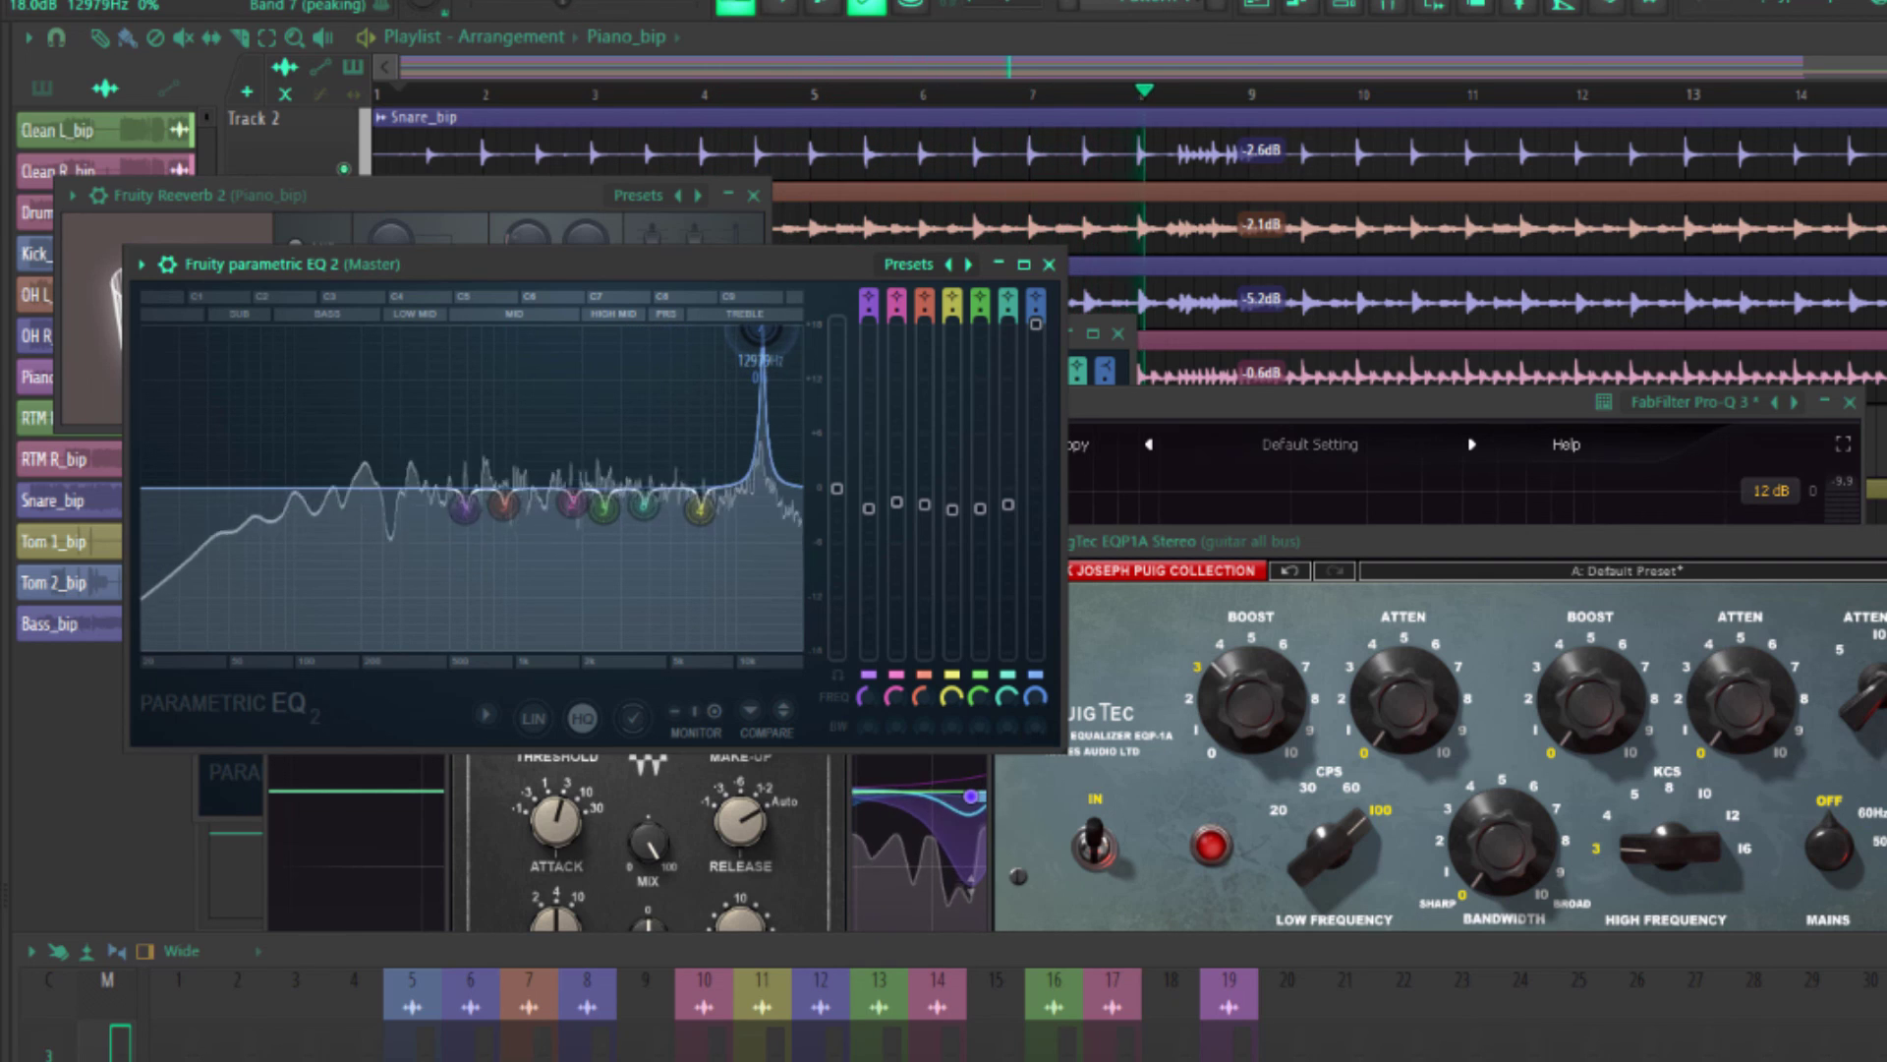
pyautogui.rightClick(763, 334)
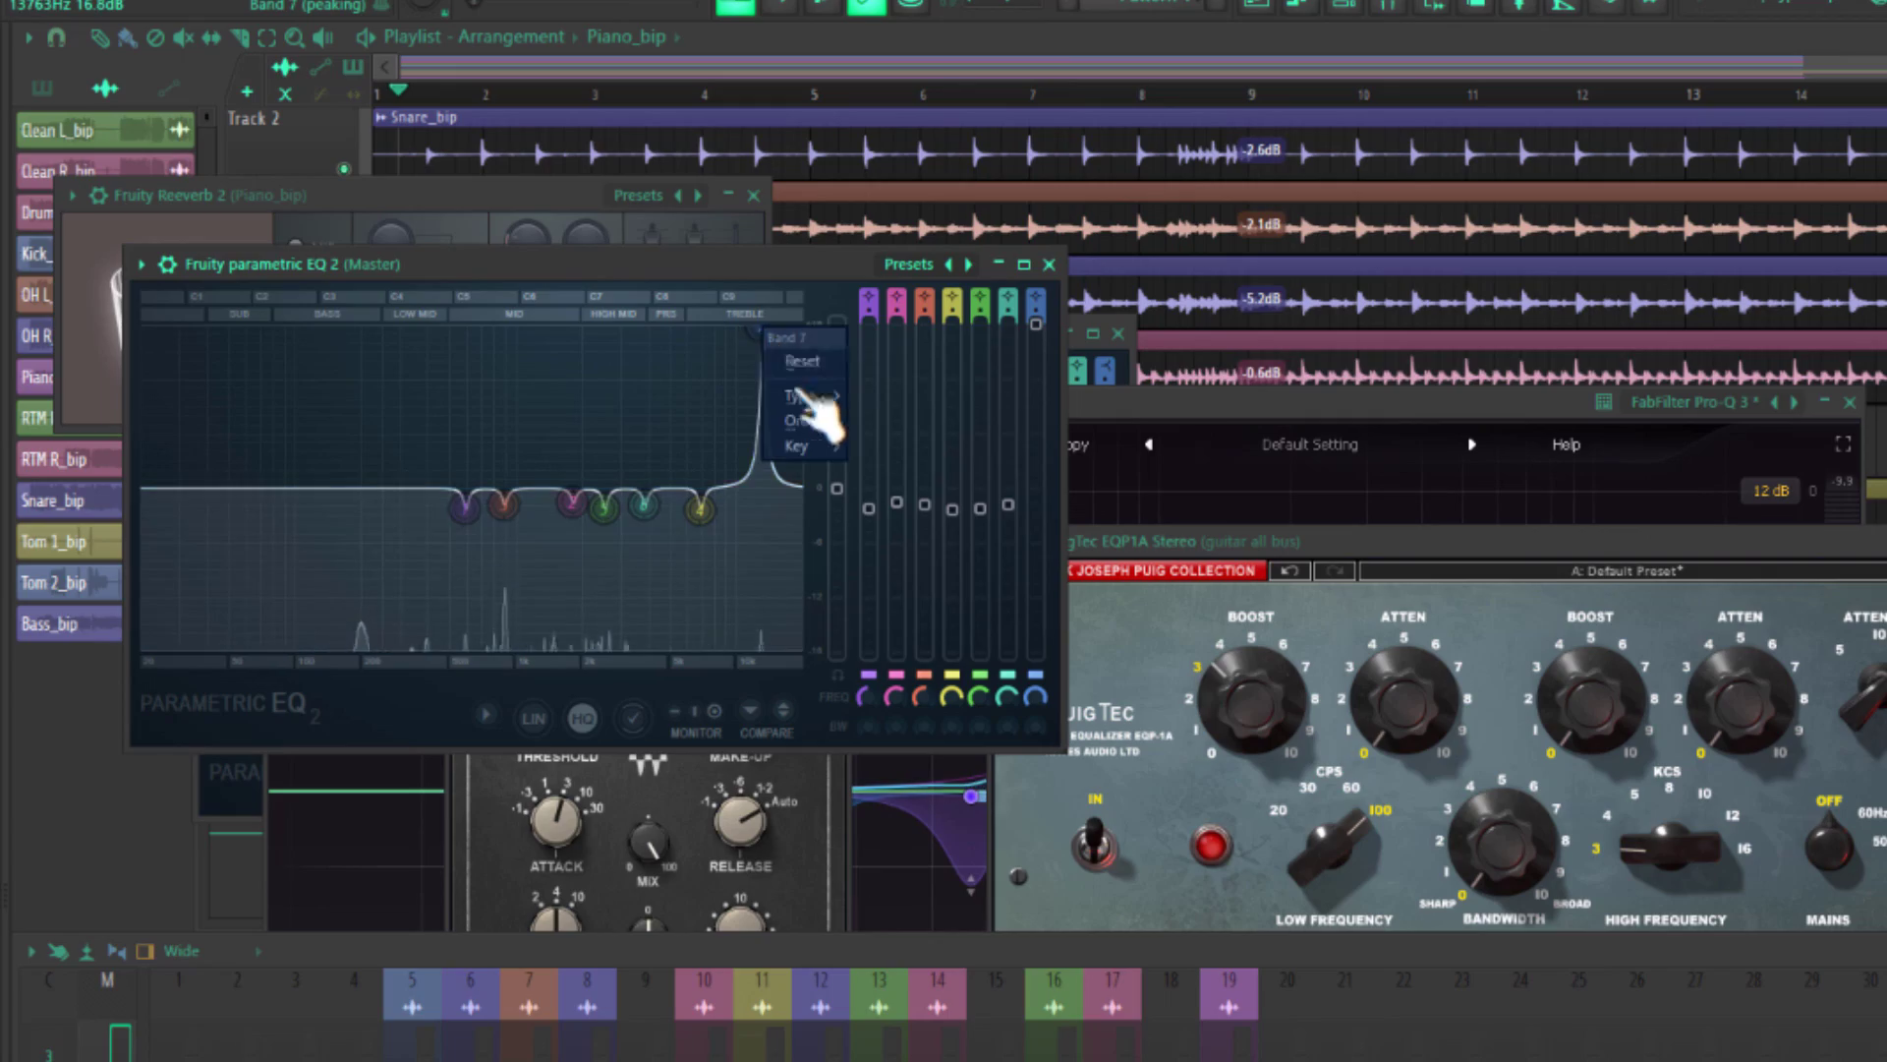
pyautogui.click(801, 362)
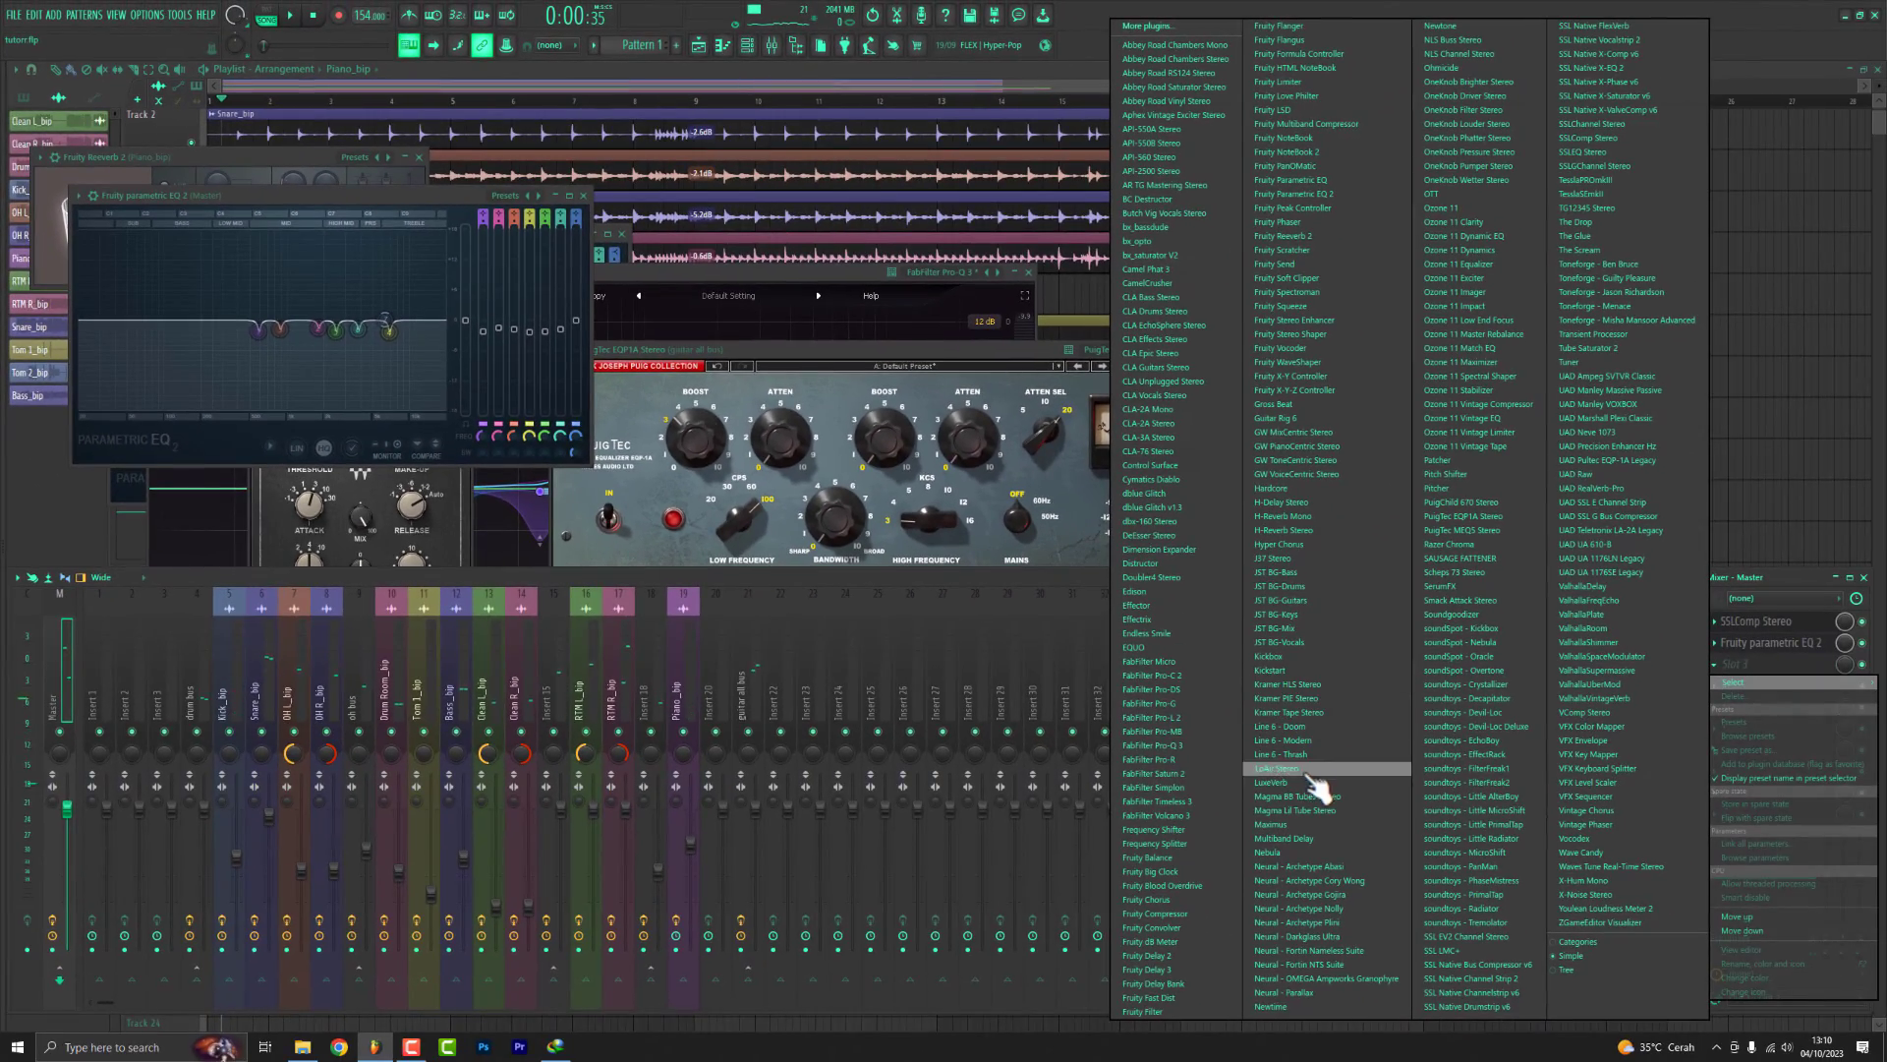
# Add Maximus to the Master track, load the Clear master RMS preset, and audition it.
pyautogui.click(1303, 824)
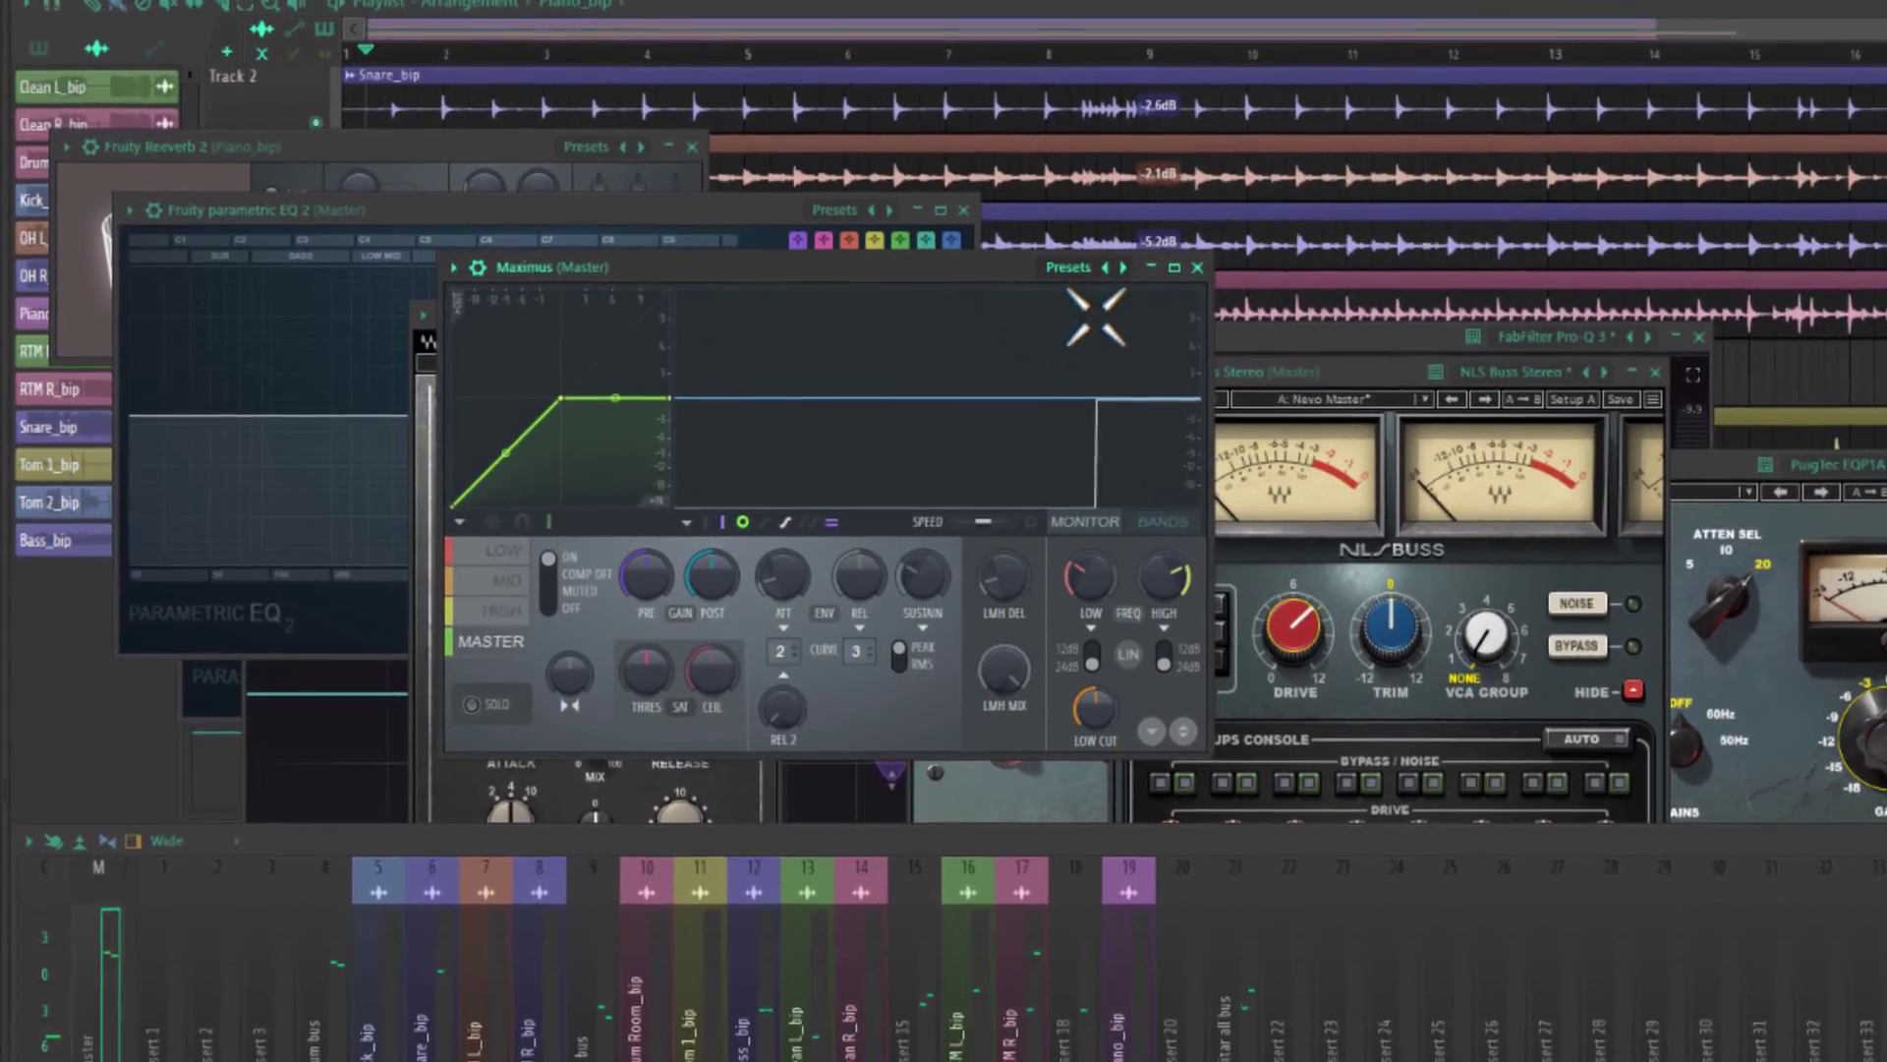
pyautogui.click(667, 231)
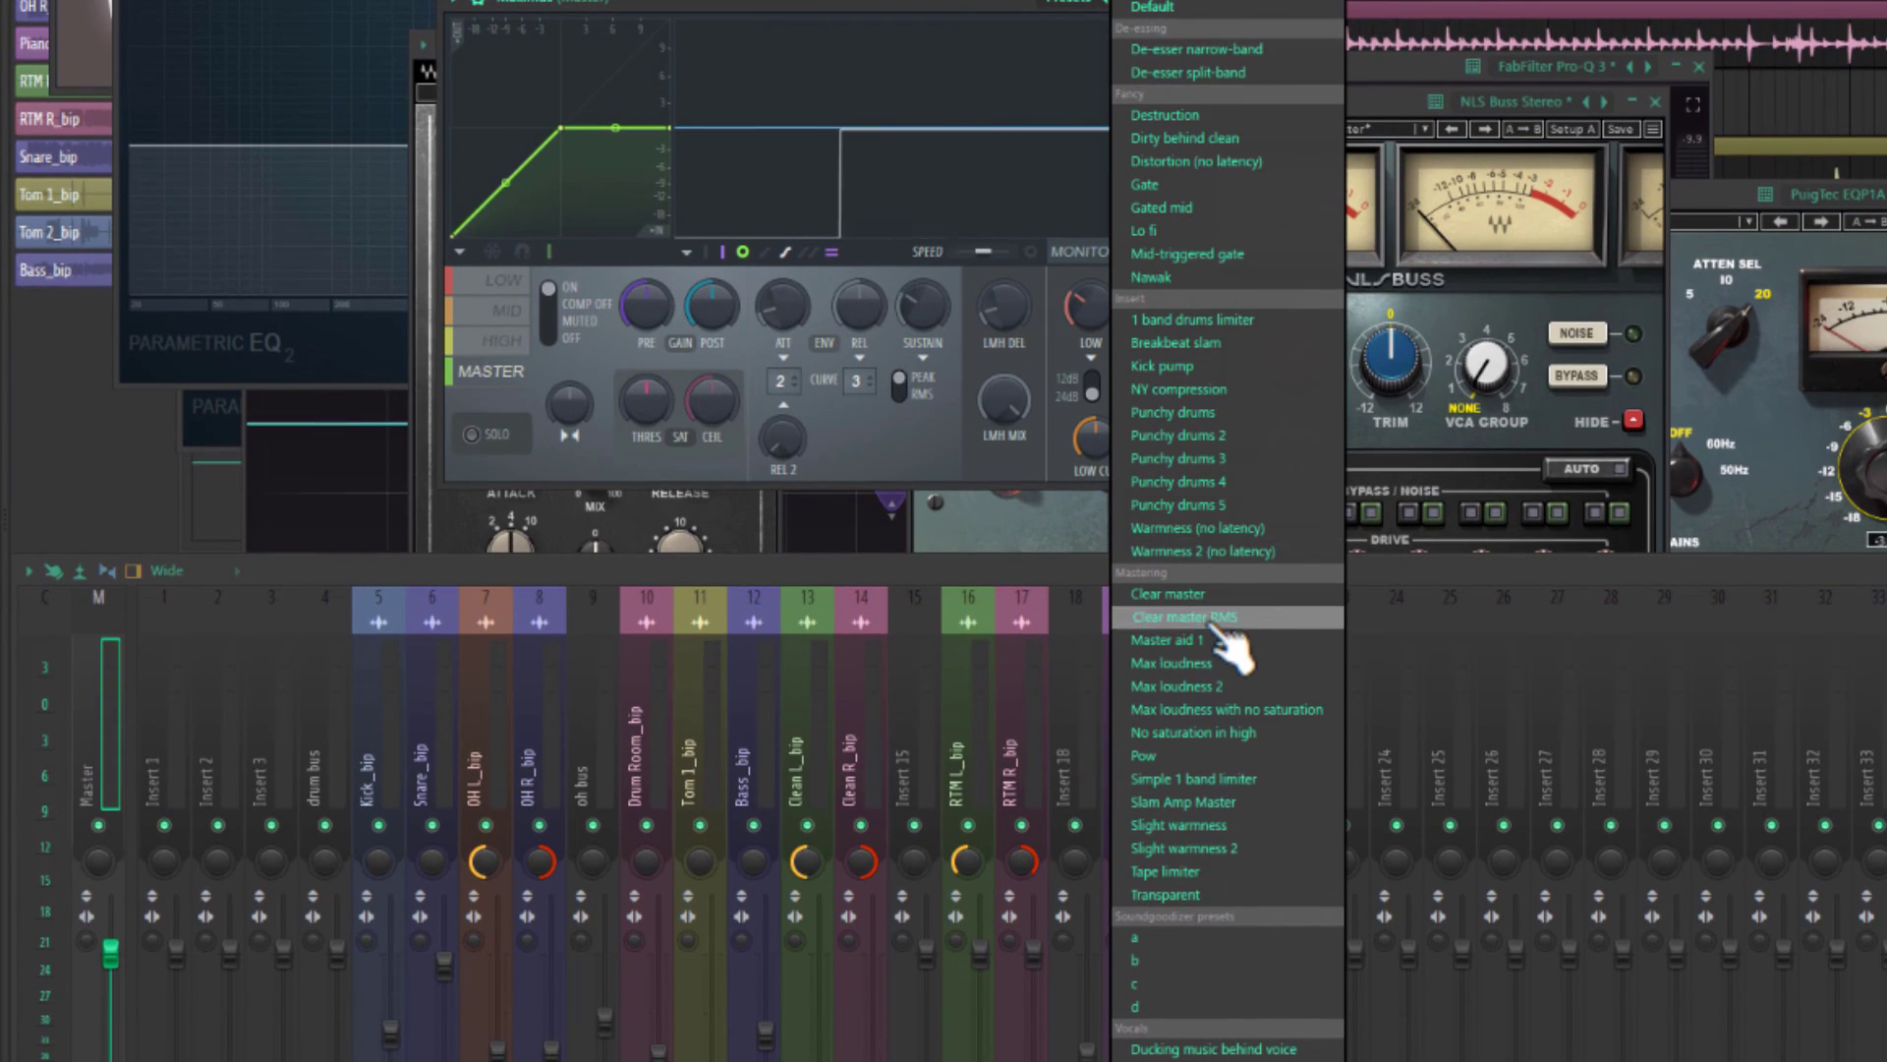
pyautogui.click(1218, 629)
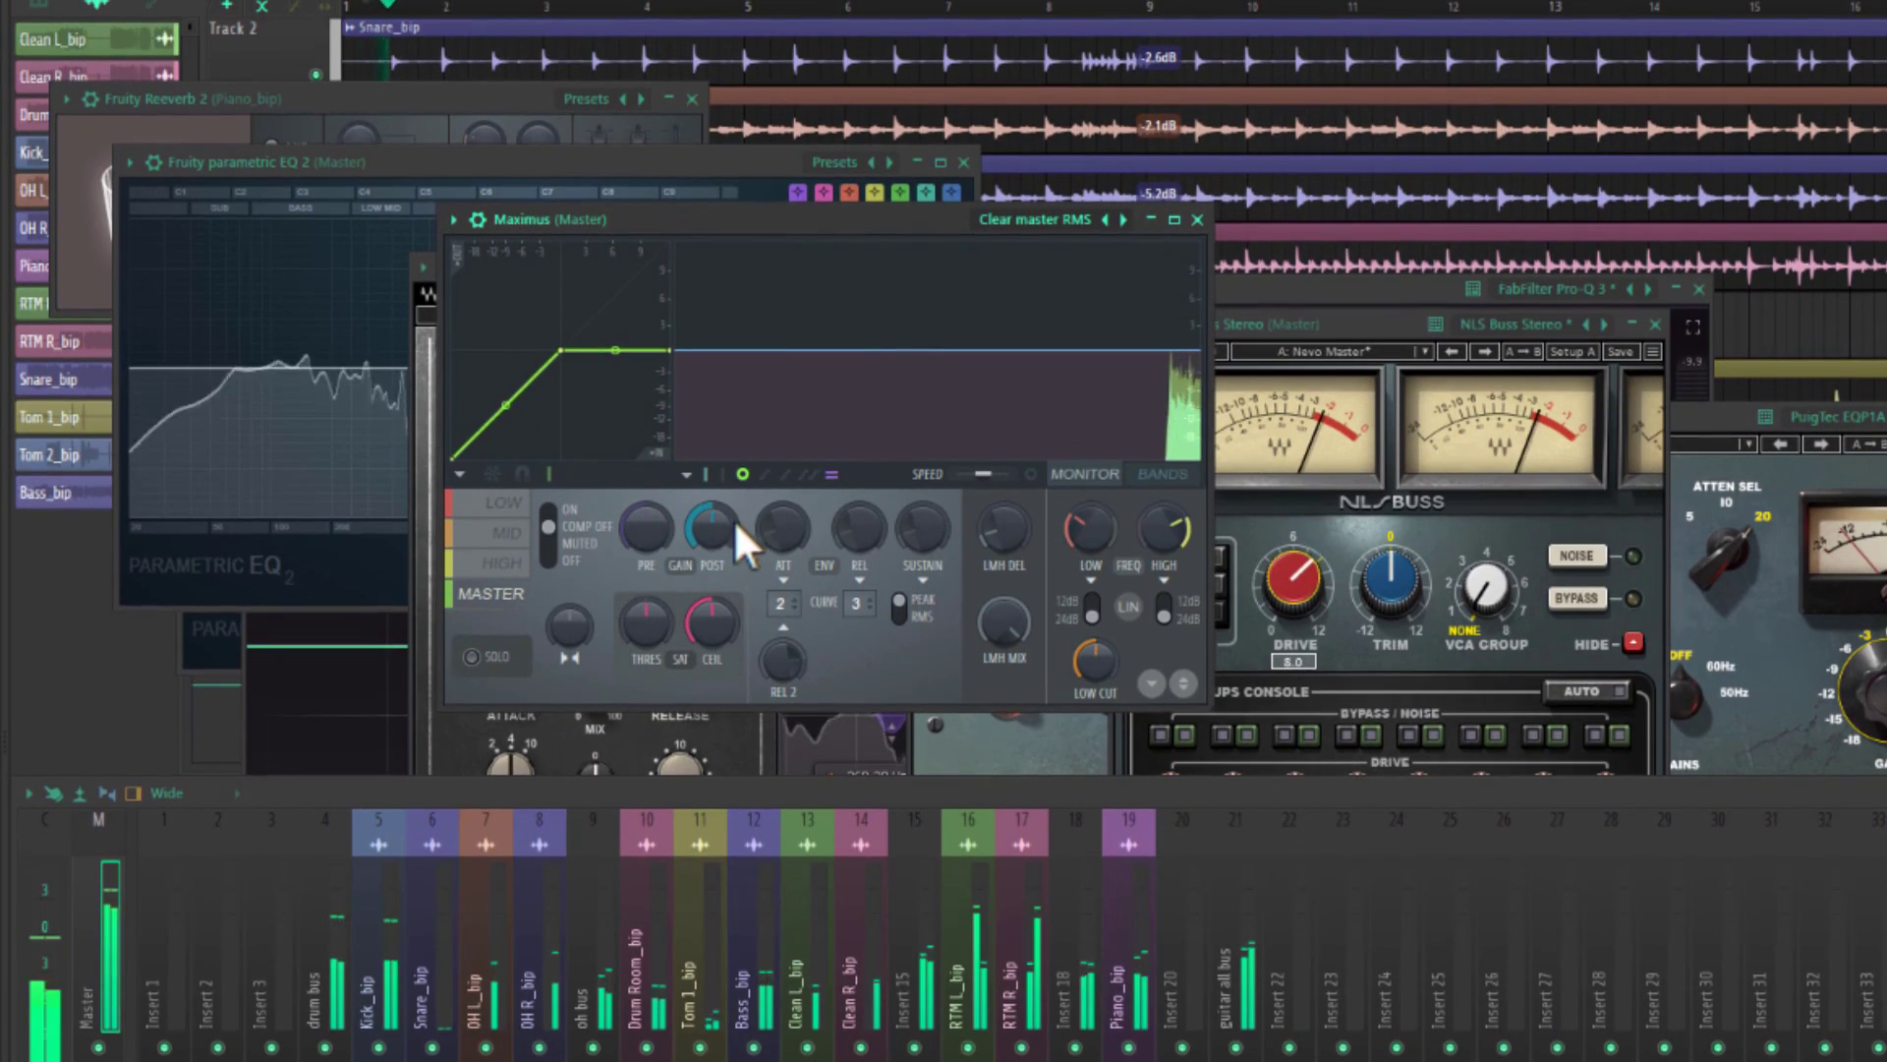
pyautogui.press('space')
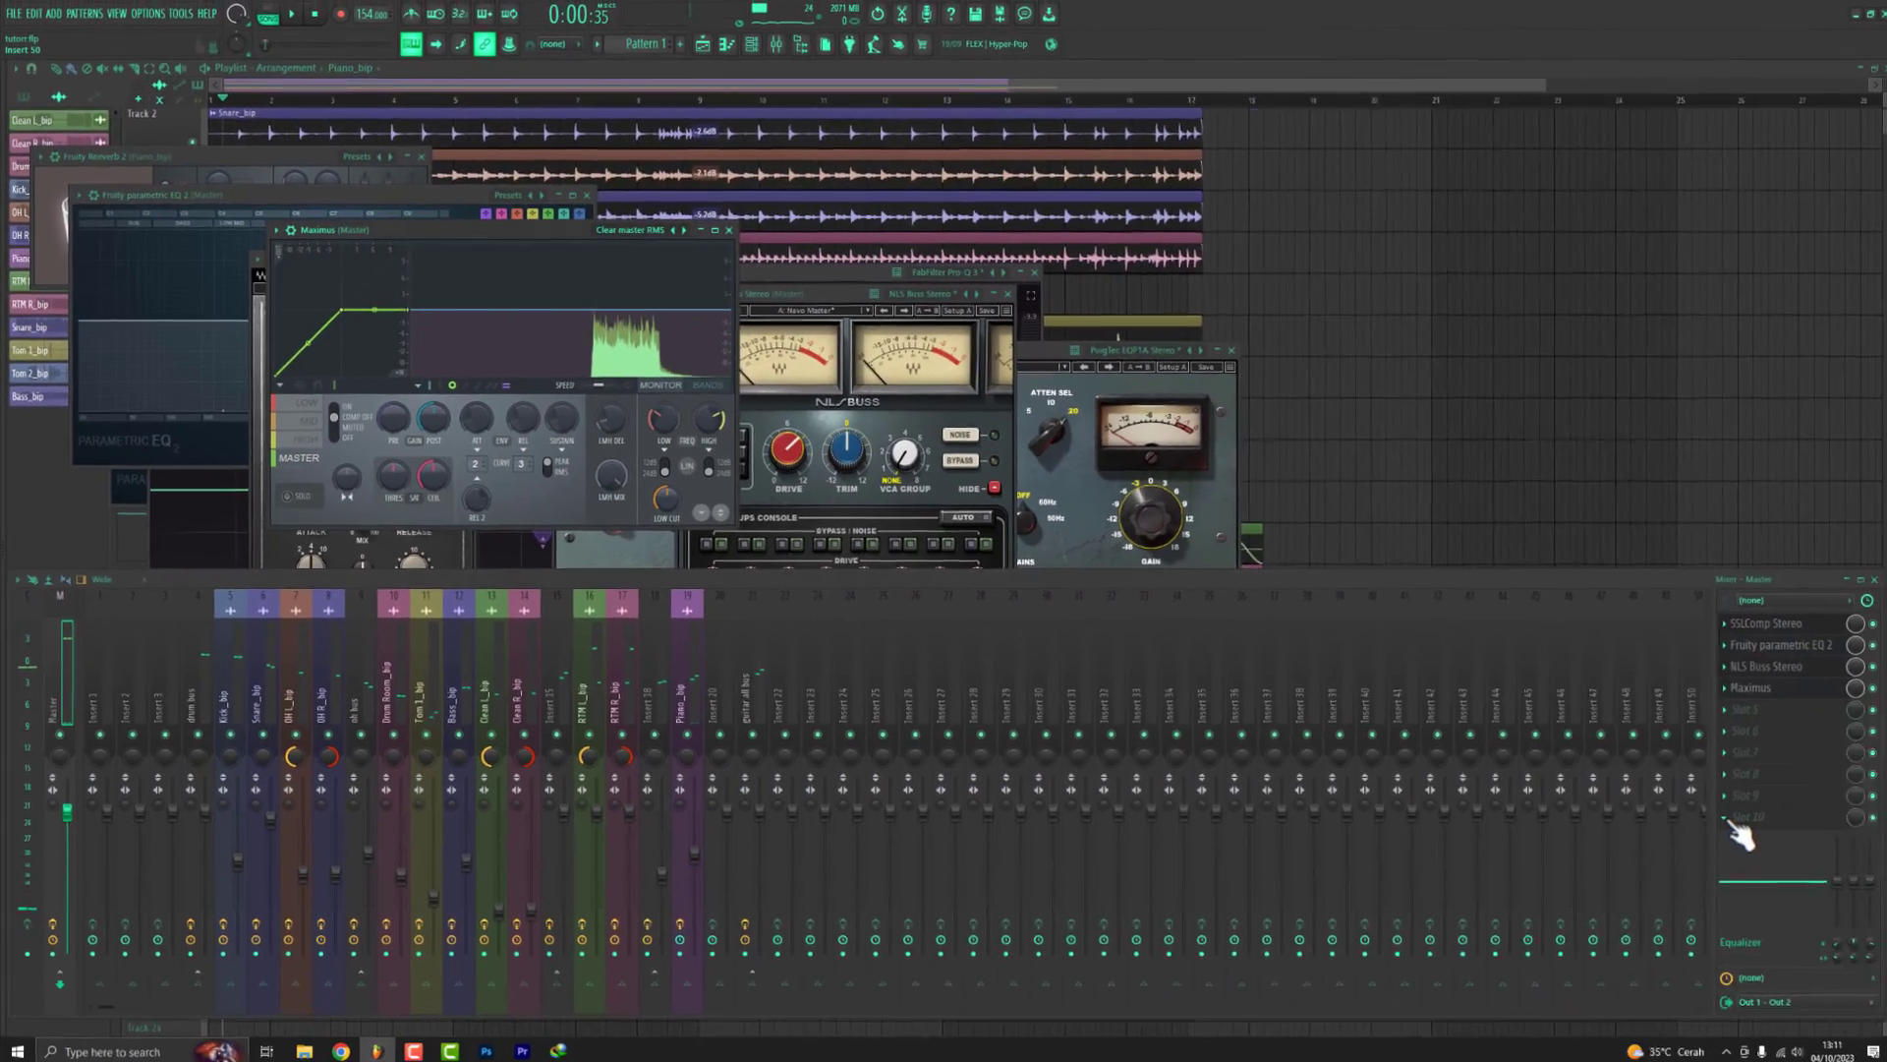
# Add Wave Candy in the Master track's slot 10 as a meter in RMS mode, and reshape its display into a tall, narrow strip.
pyautogui.click(1727, 816)
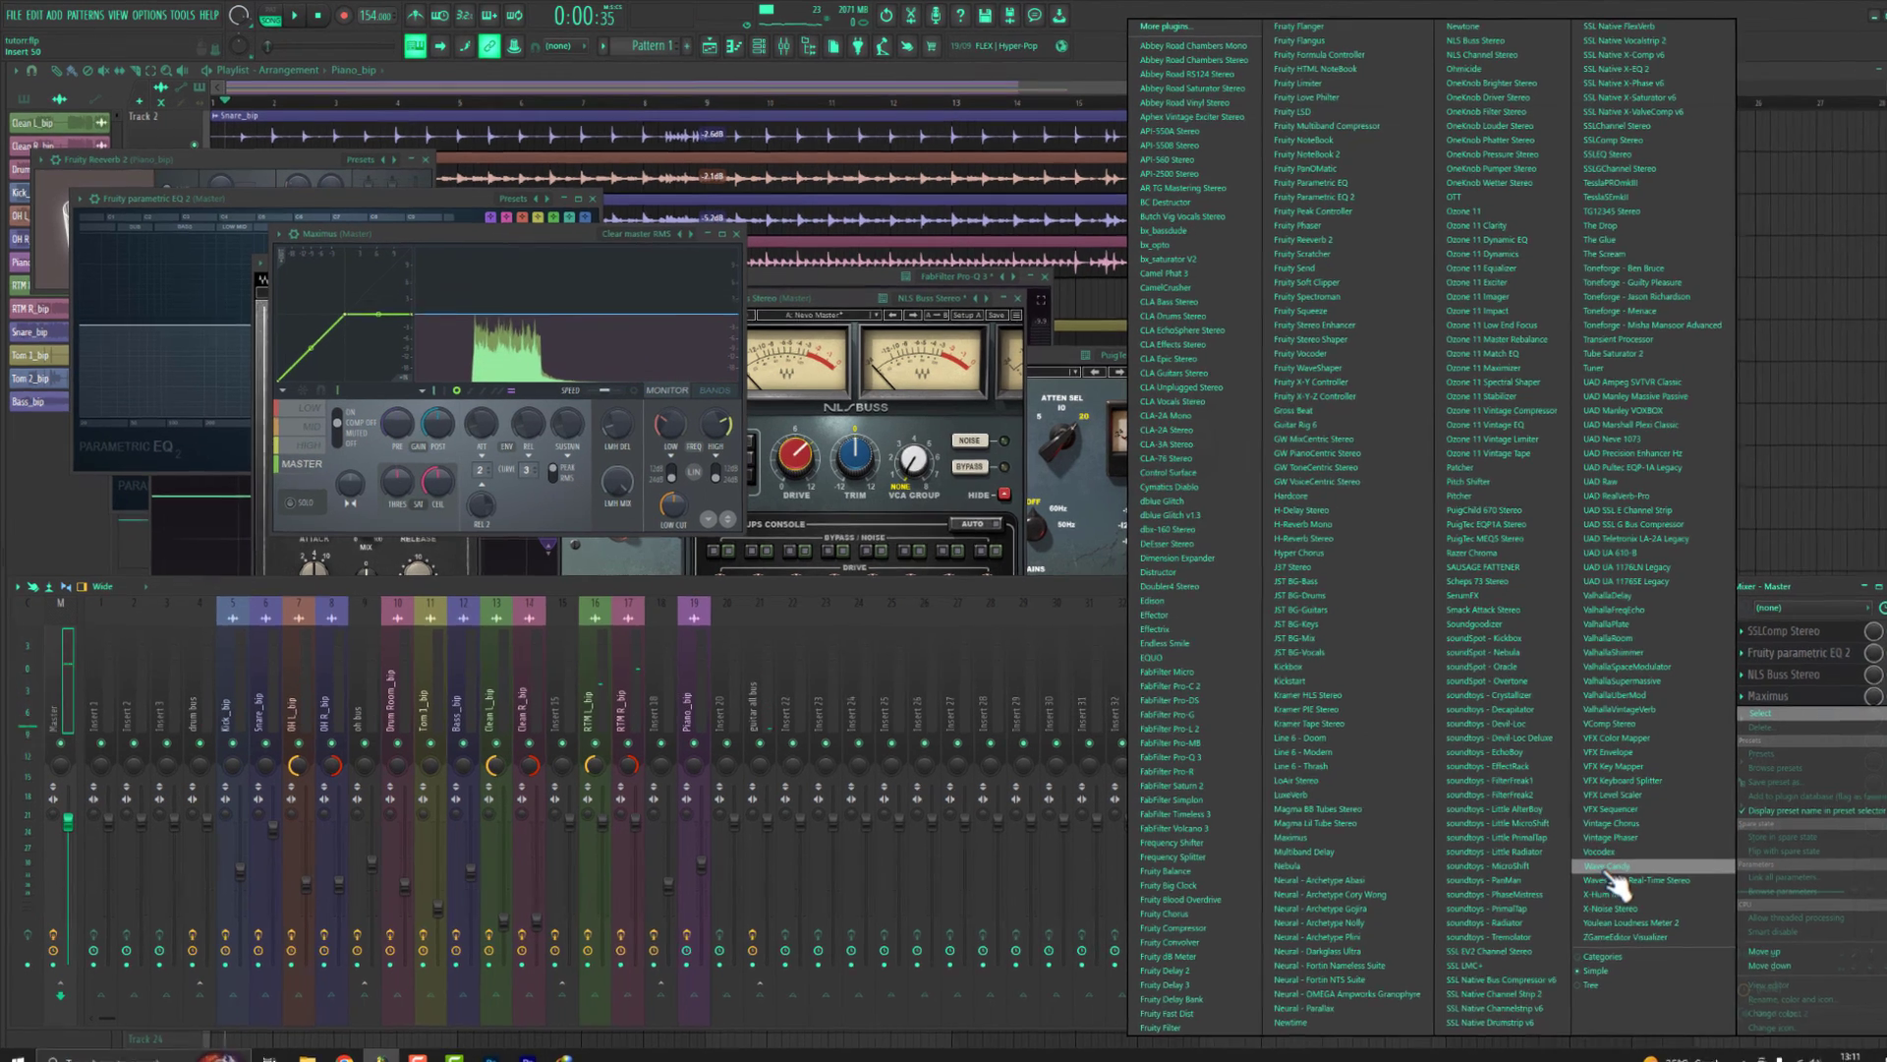
pyautogui.click(1582, 852)
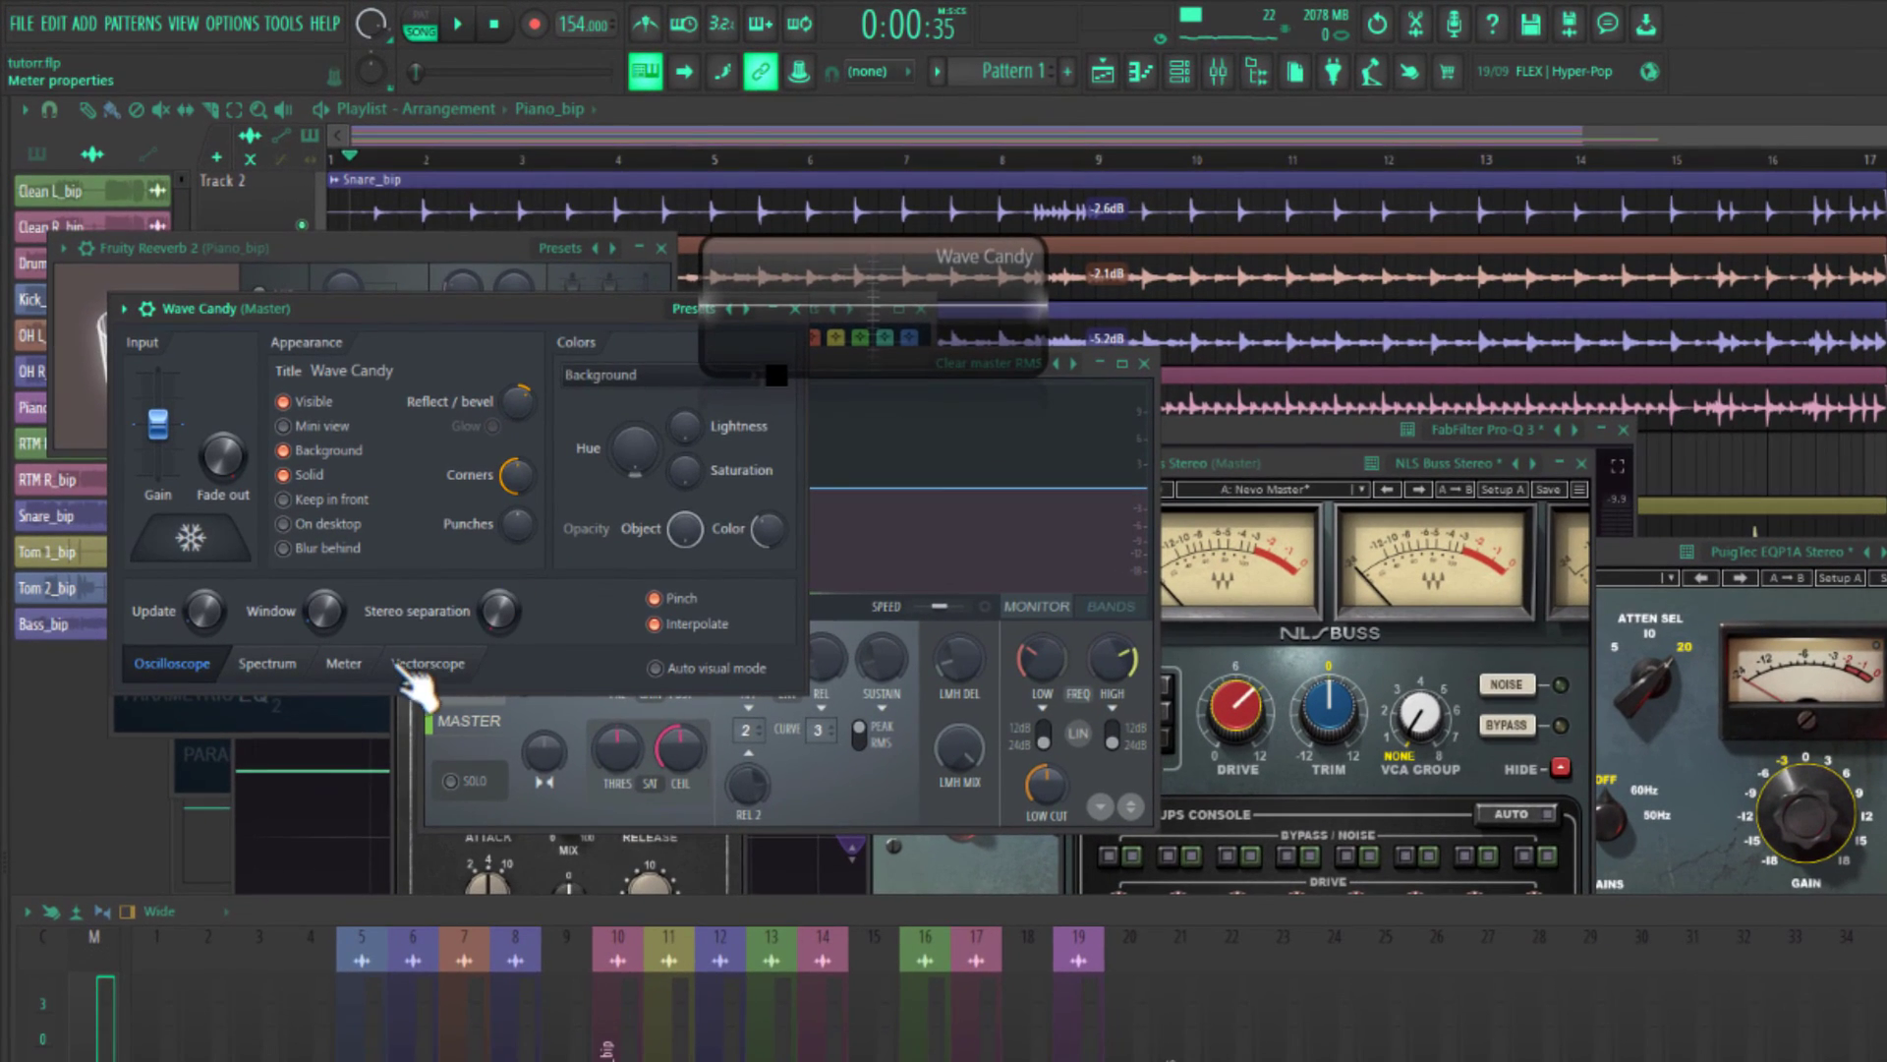
pyautogui.click(343, 664)
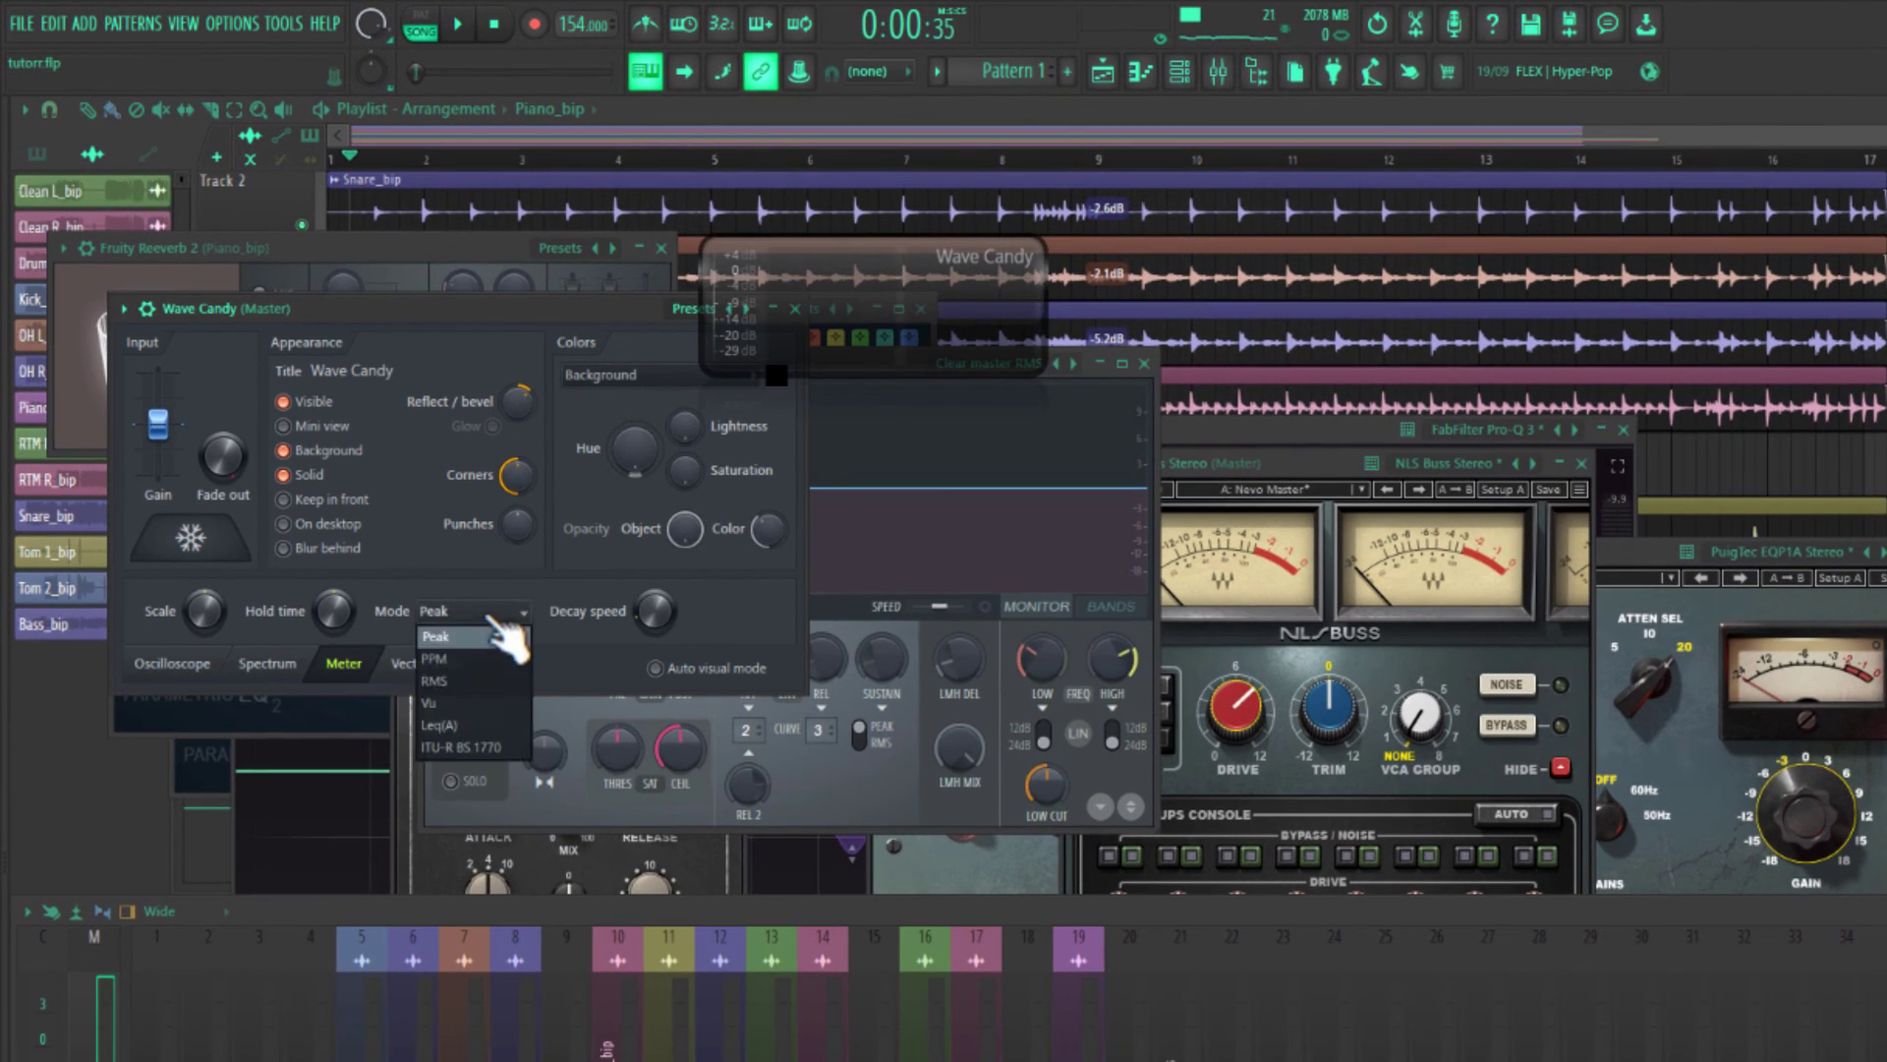
pyautogui.click(477, 682)
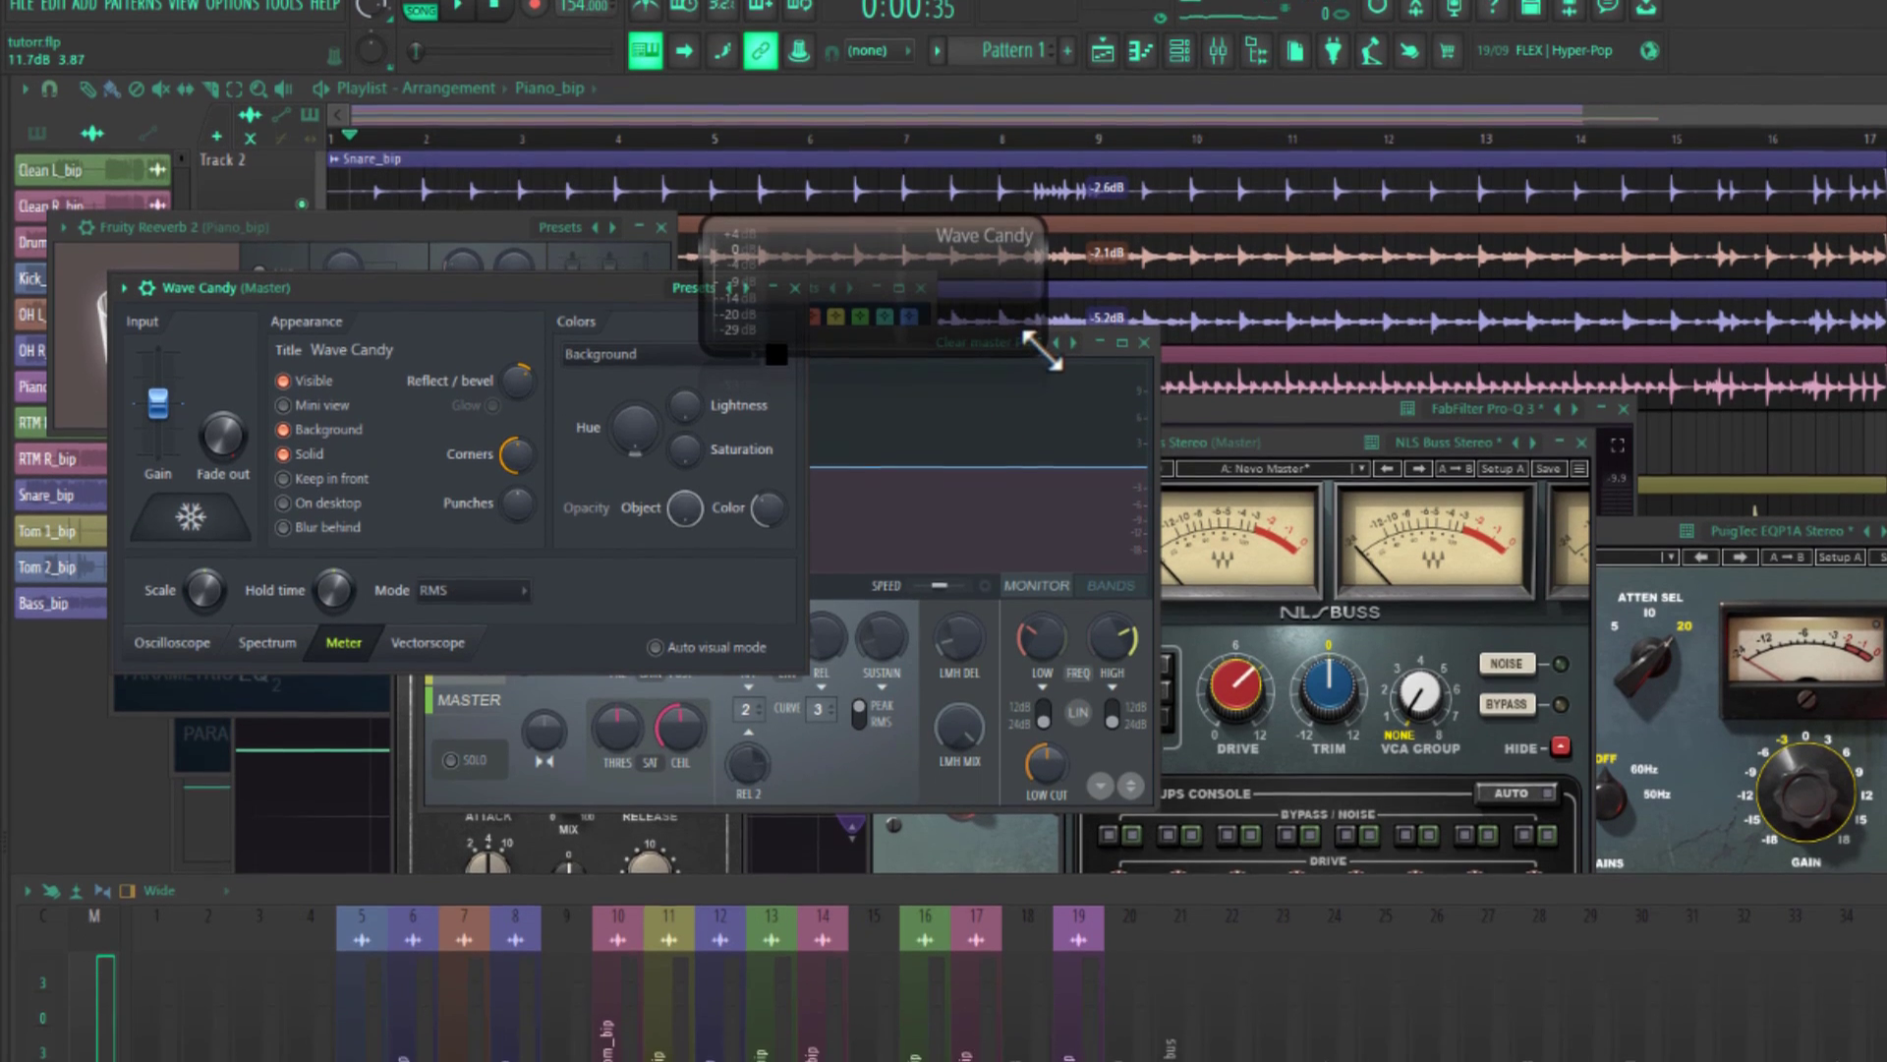
pyautogui.moveTo(1045, 374); pyautogui.dragTo(286, 1060)
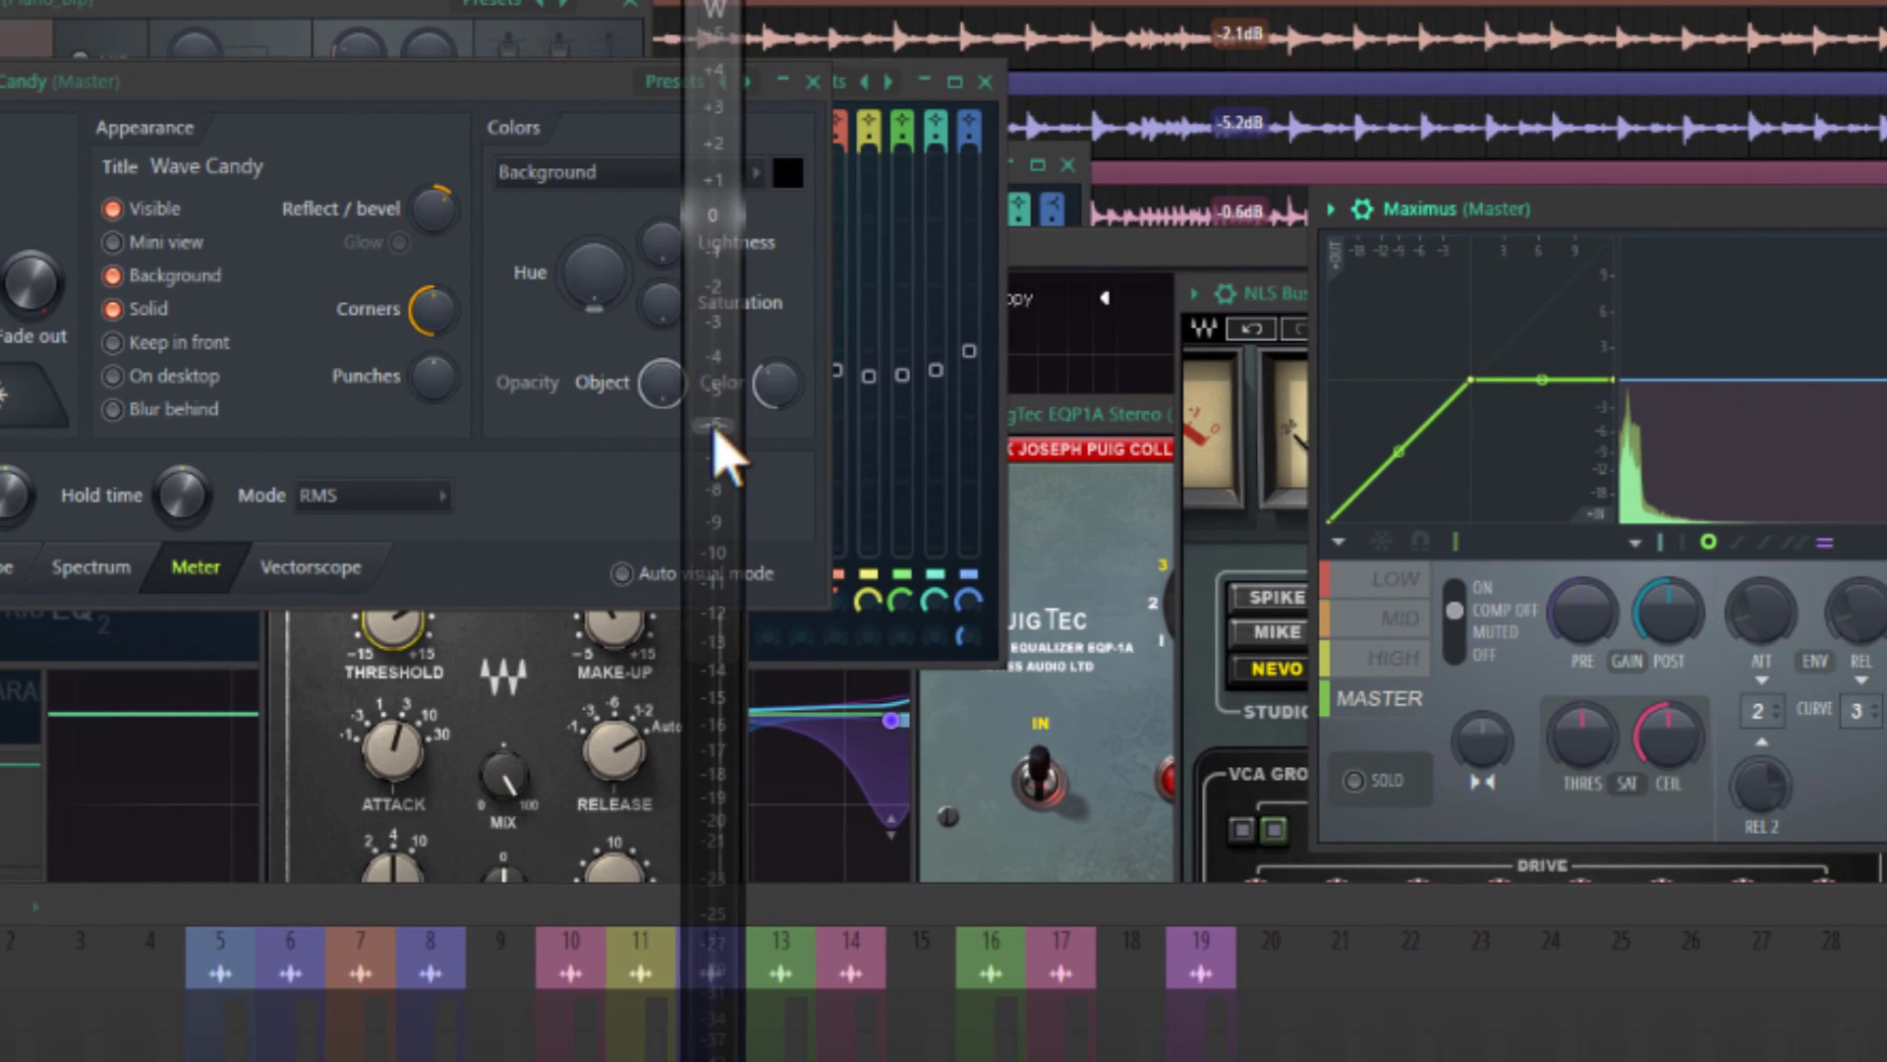
# Raise the Maximus master band's post gain during playback and fine-tune it against the Wave Candy RMS meter.
pyautogui.moveTo(723, 429)
pyautogui.mouseDown()
pyautogui.moveTo(717, 524)
pyautogui.moveTo(724, 462)
pyautogui.mouseUp()
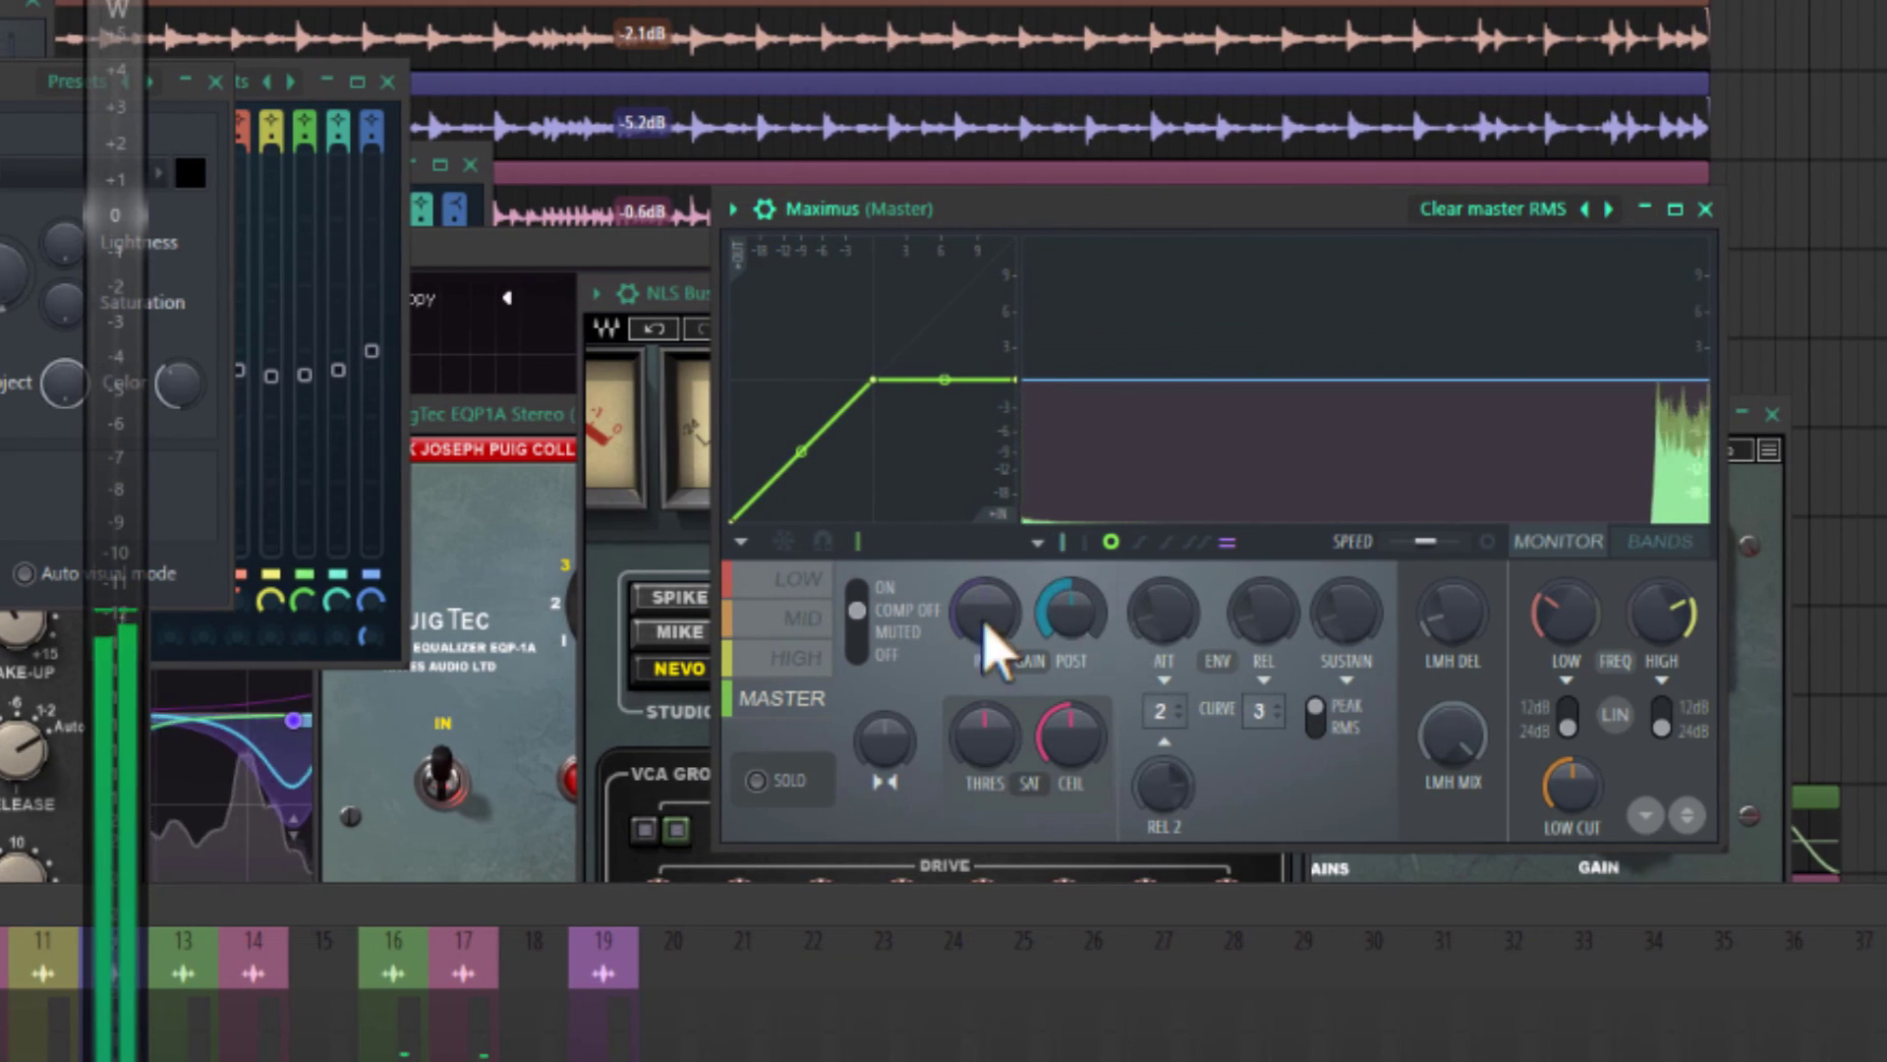
pyautogui.moveTo(1087, 614); pyautogui.dragTo(1087, 568)
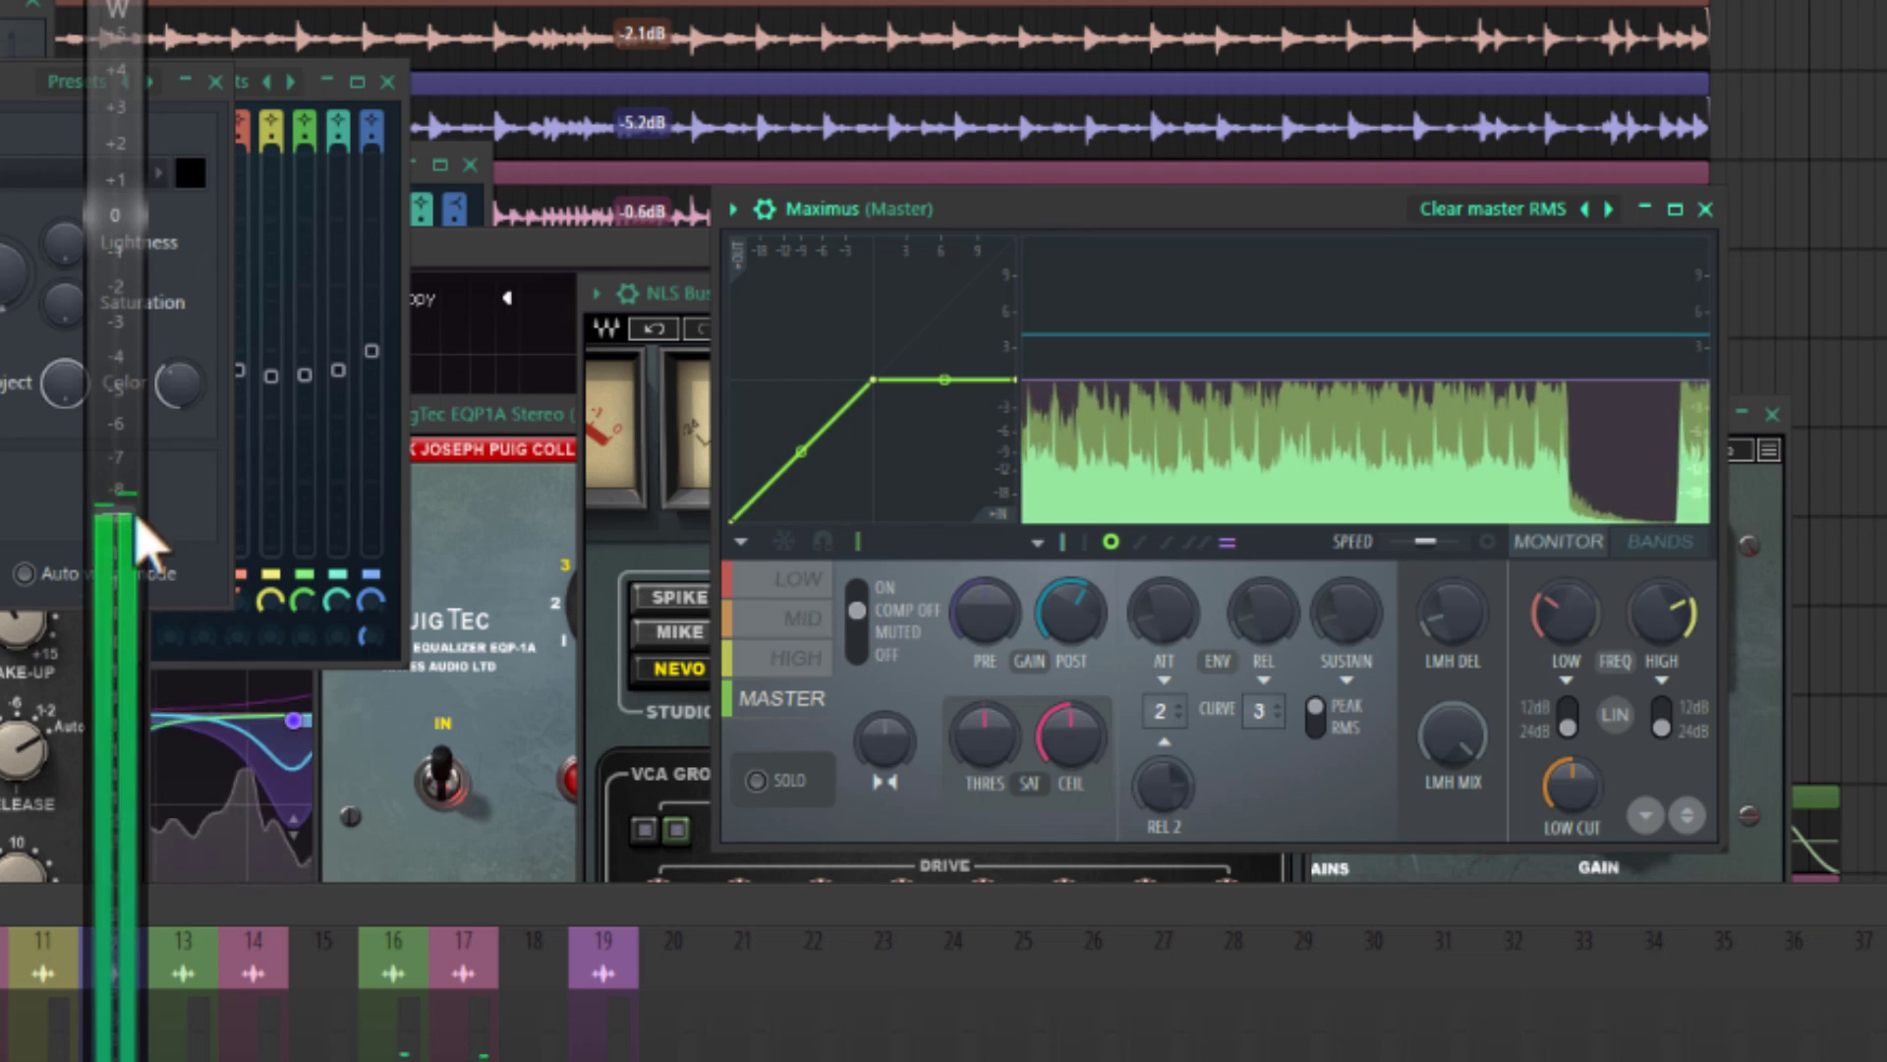
pyautogui.moveTo(1067, 619); pyautogui.dragTo(1068, 612)
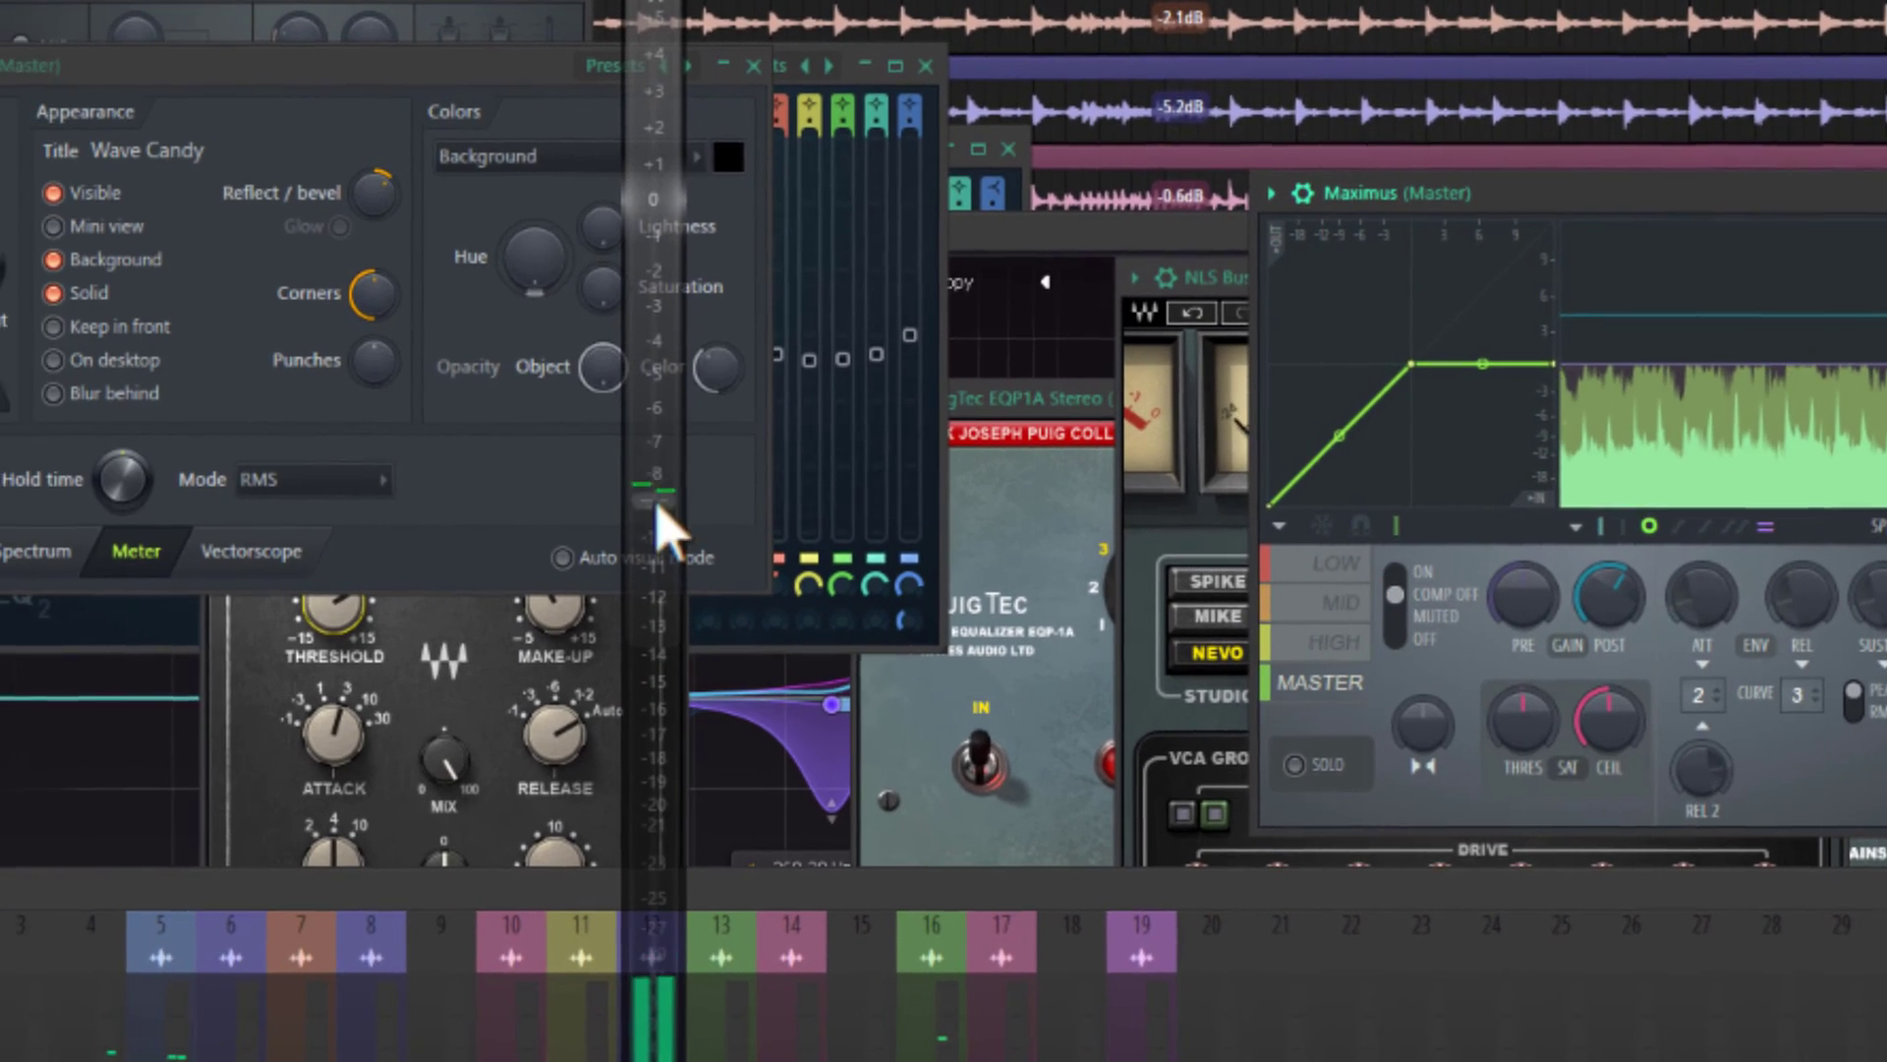
pyautogui.moveTo(656, 506); pyautogui.dragTo(675, 412)
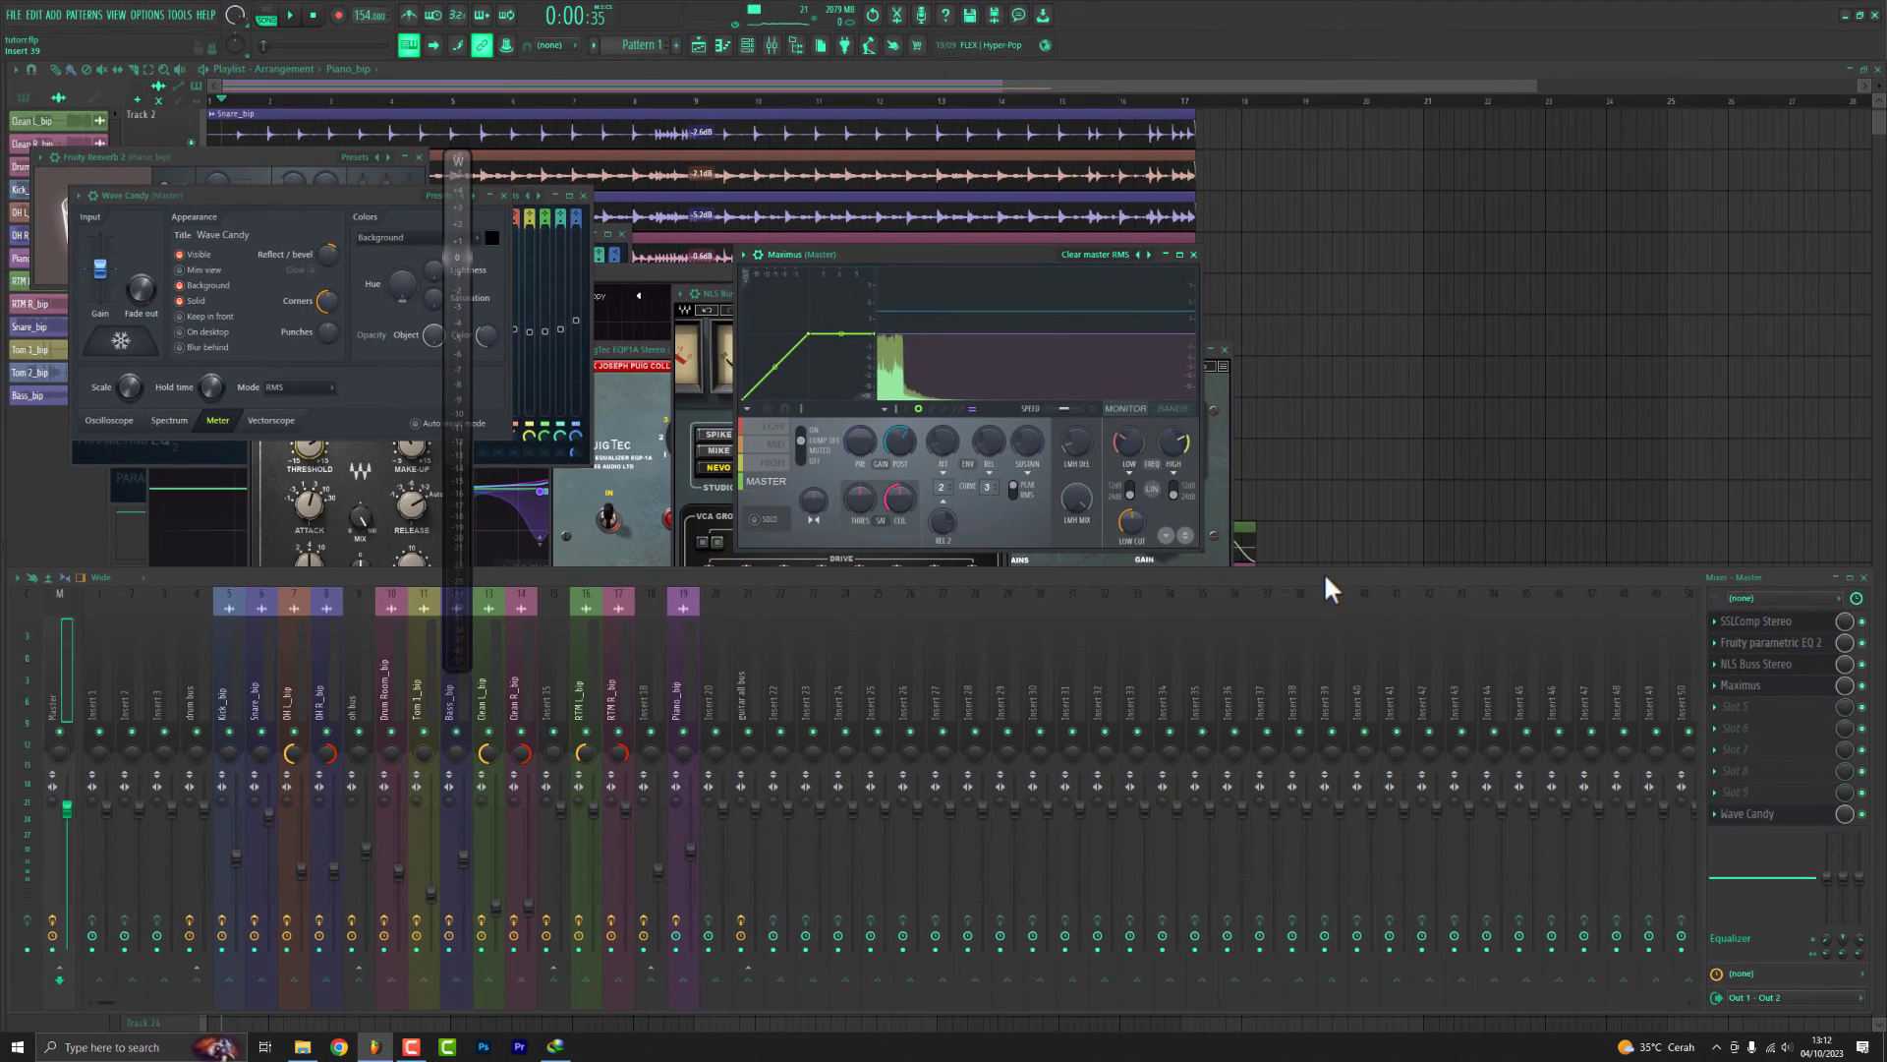
# Close all plug-in windows and the mixer, move the Wave Candy meter over the clip picker, and bring the playlist's first track into view.
pyautogui.press('F12')
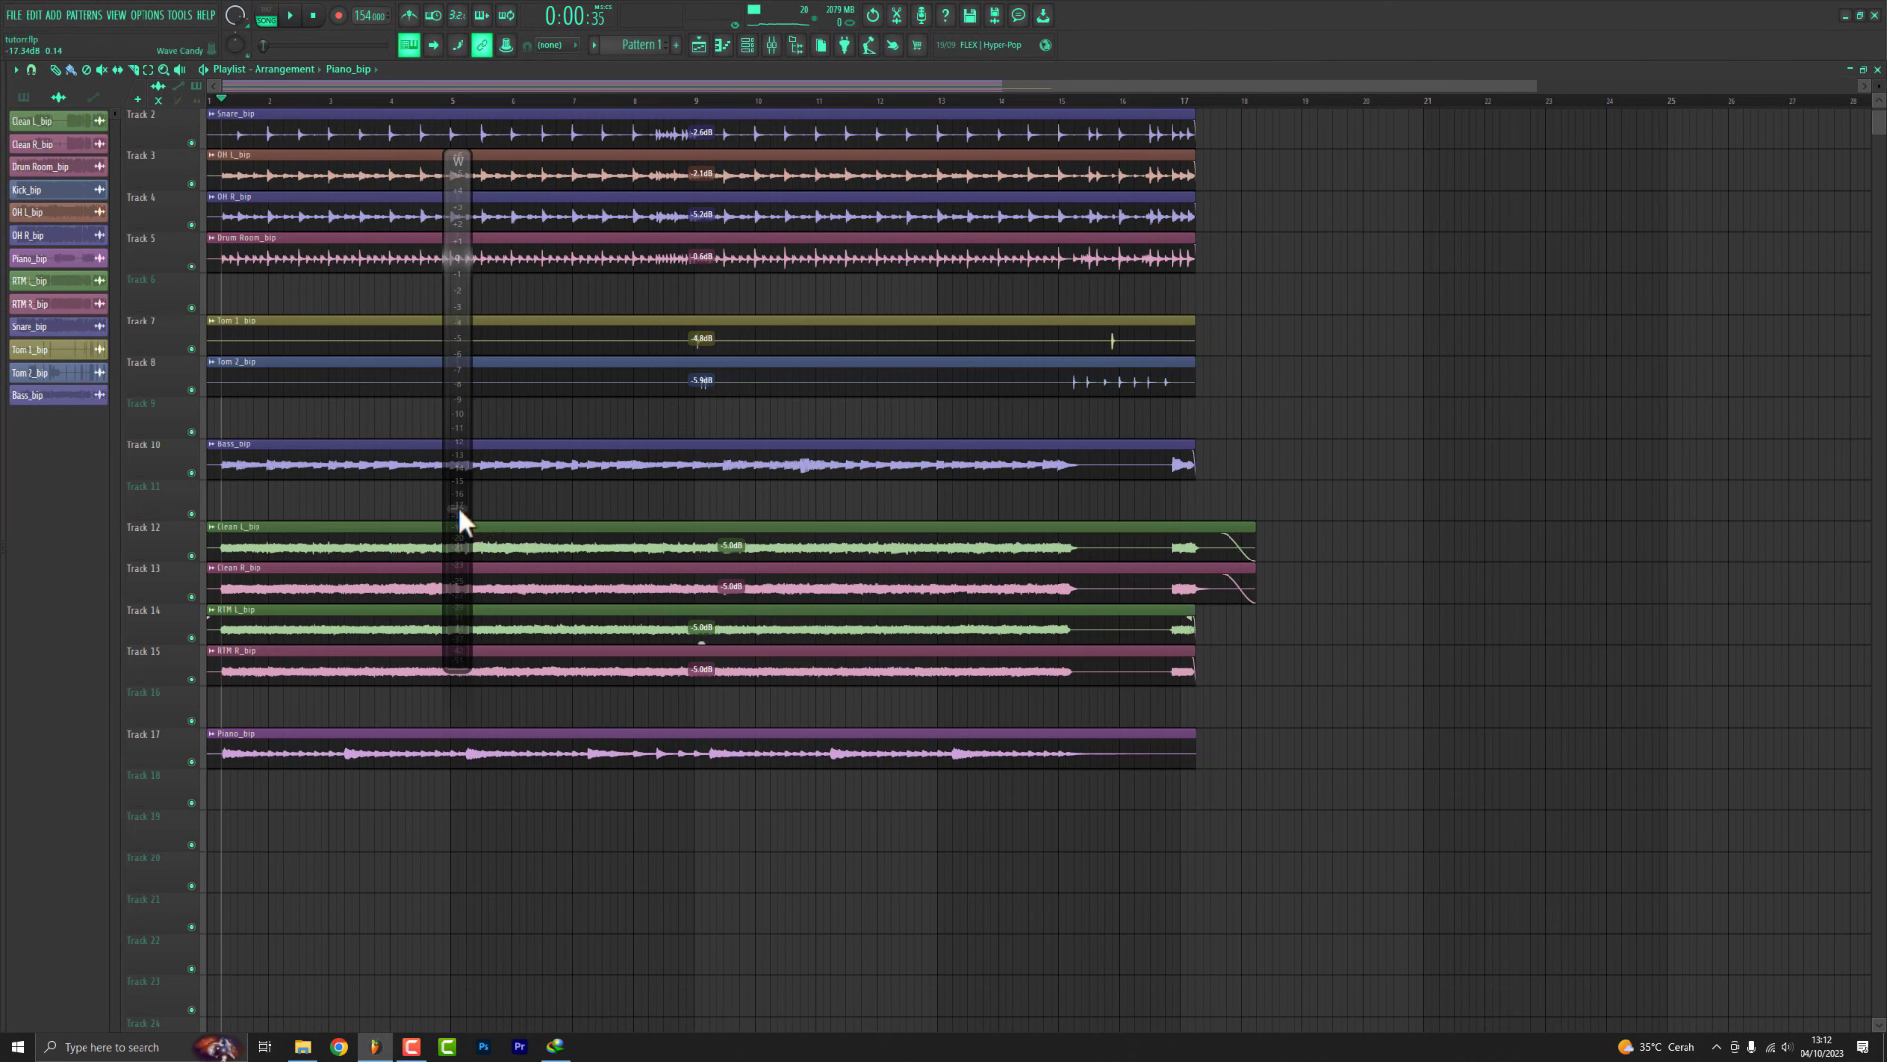
pyautogui.moveTo(459, 510); pyautogui.dragTo(59, 702)
pyautogui.scroll(1, 465, 559)
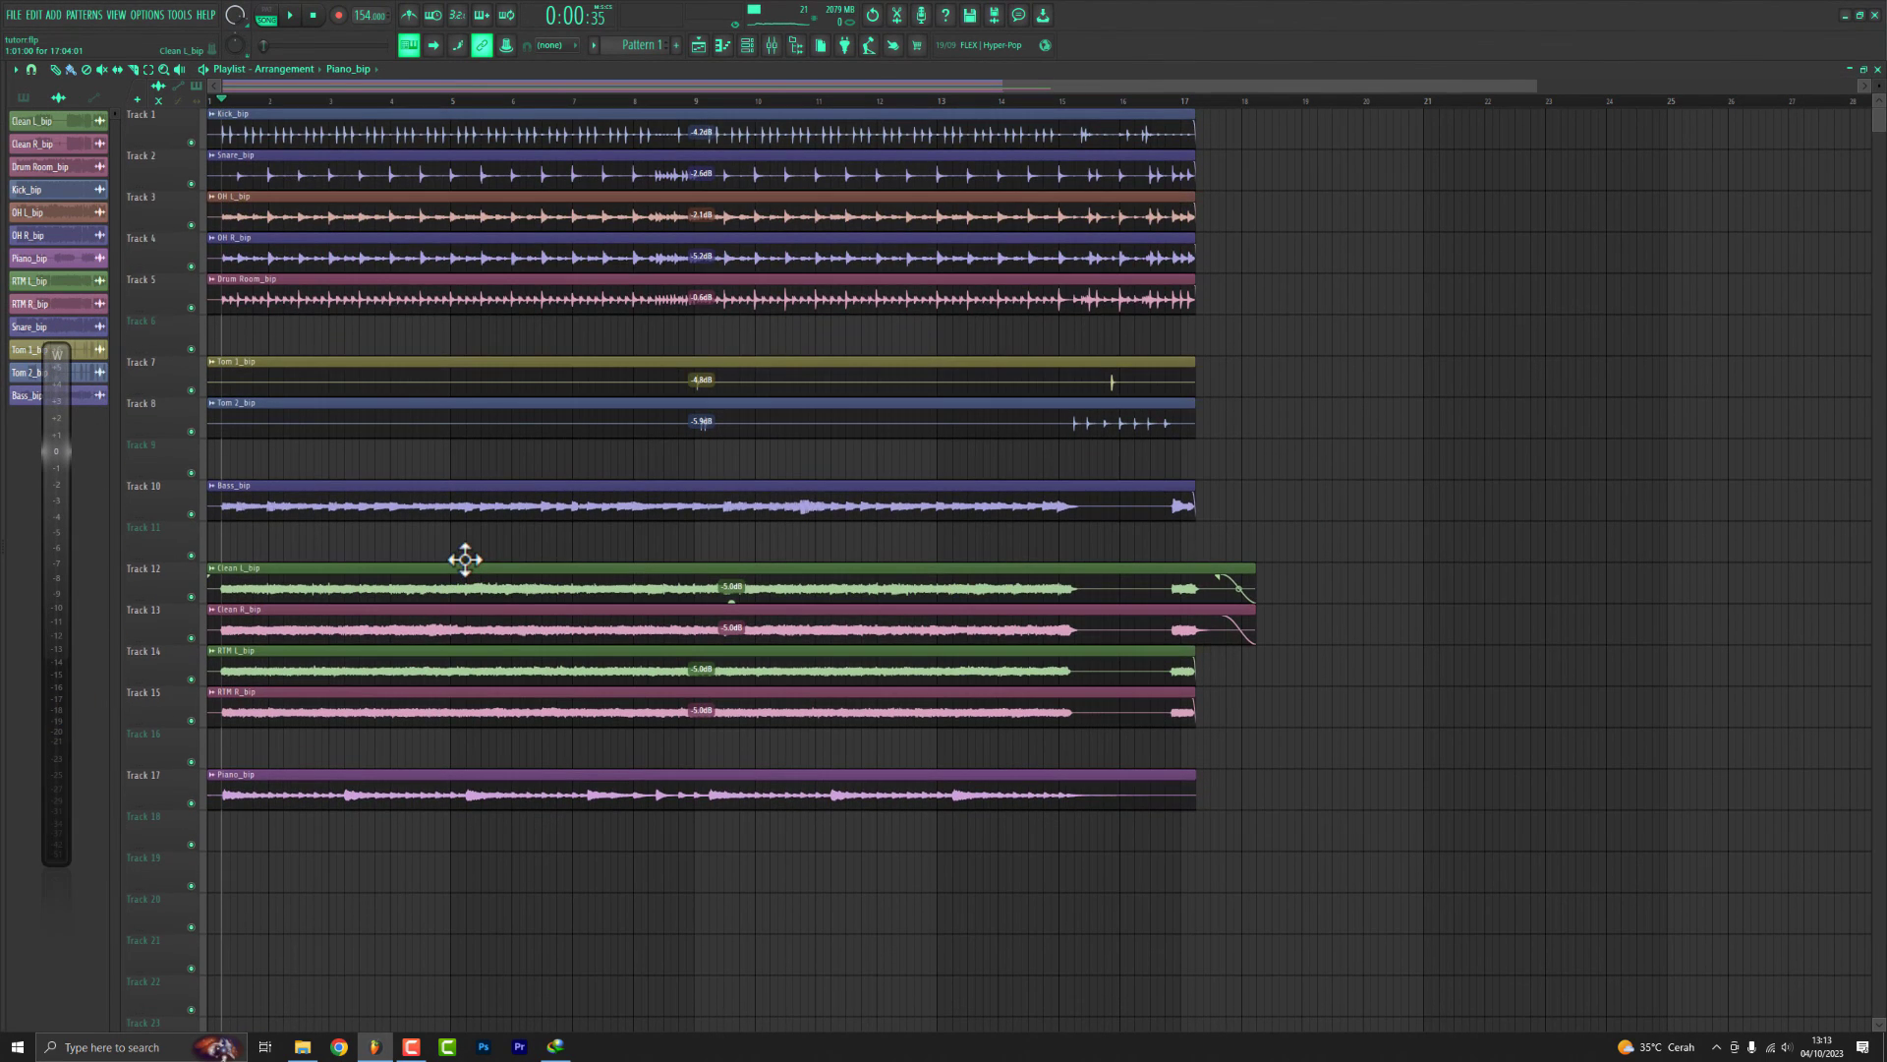